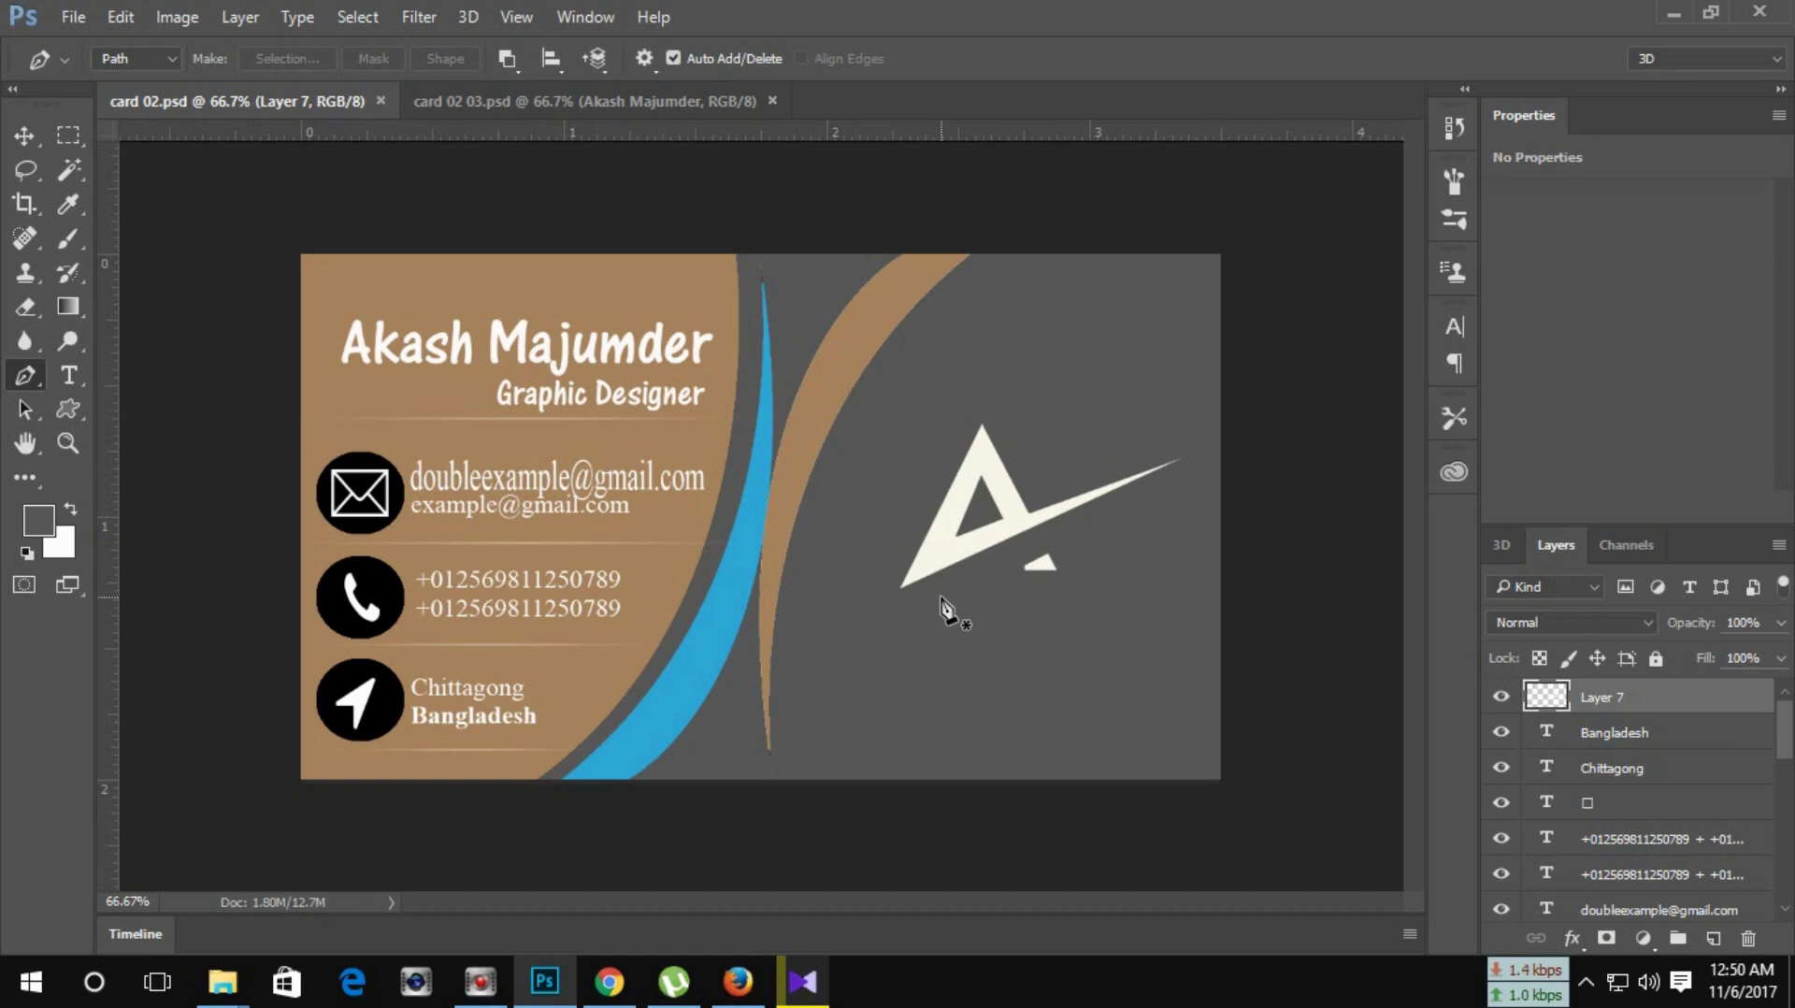
Step: Create a new 3.5 × 2 inch document at 300 pixels/inch in CMYK Color
{"action": "left_click", "coordinate": [73, 17]}
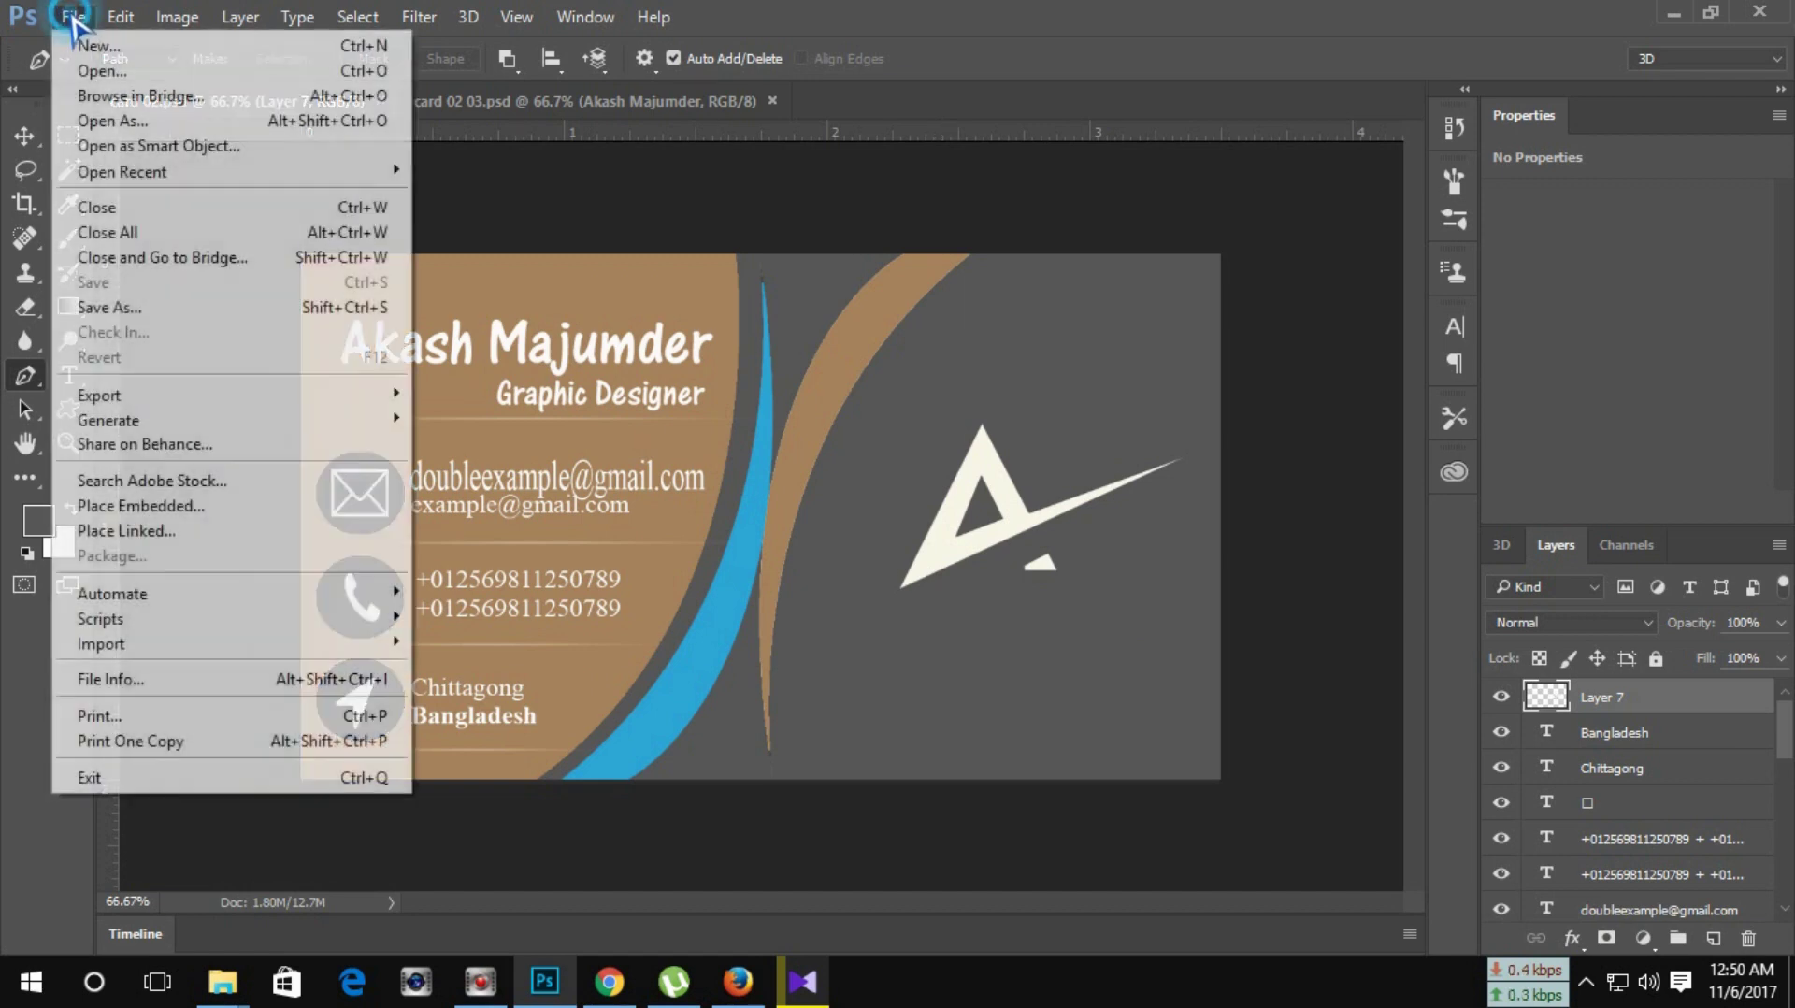
{"action": "left_click", "coordinate": [70, 29]}
{"action": "left_click", "coordinate": [651, 307]}
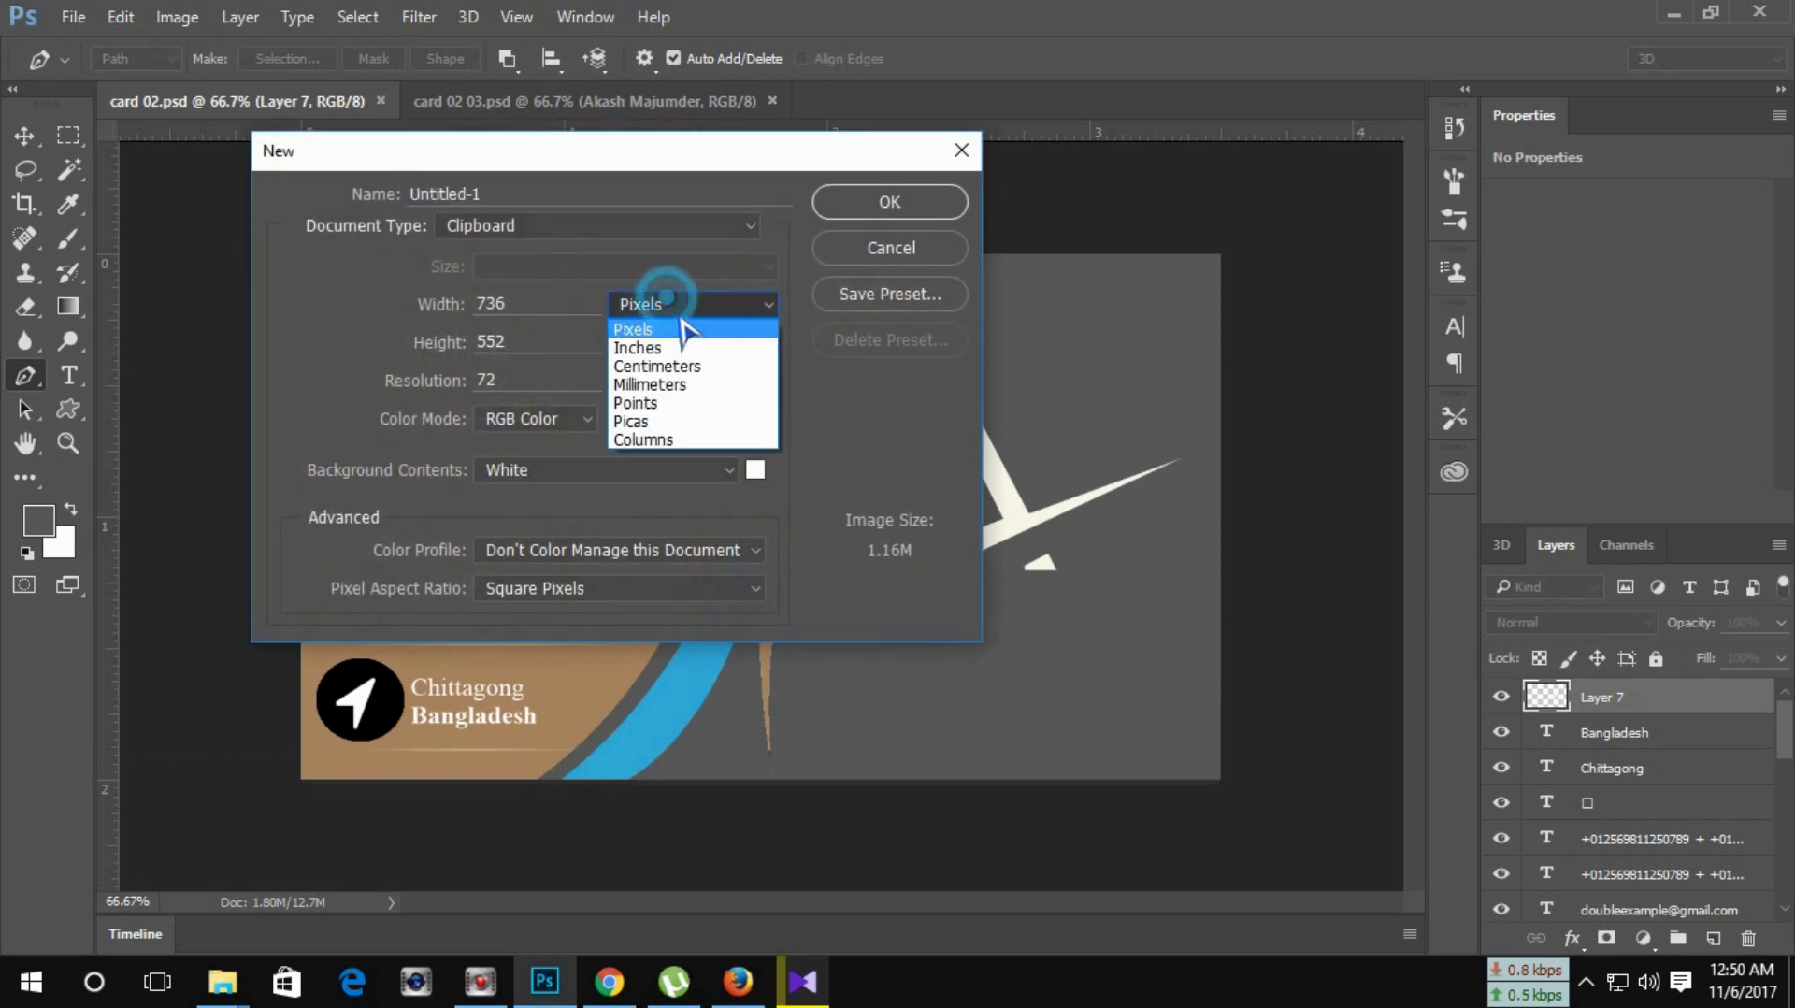
{"action": "left_click", "coordinate": [681, 346]}
{"action": "left_click", "coordinate": [573, 307]}
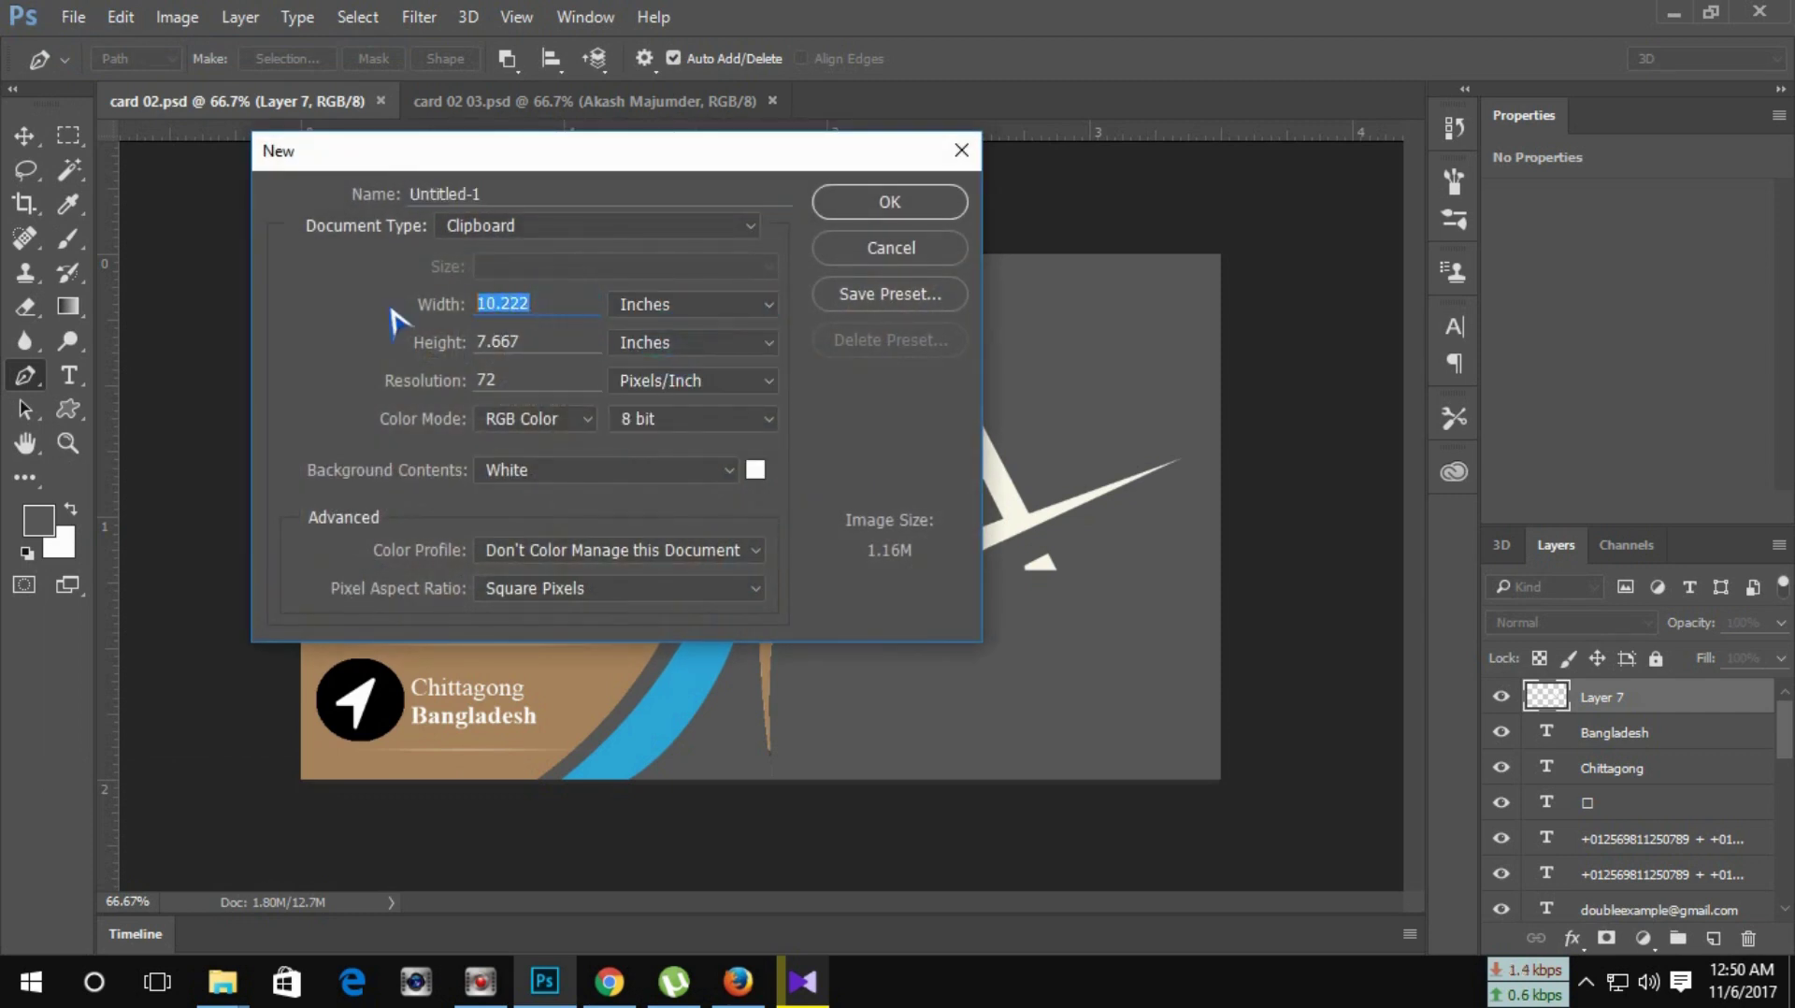
{"action": "type", "text": "3.5"}
{"action": "double_click", "coordinate": [520, 340]}
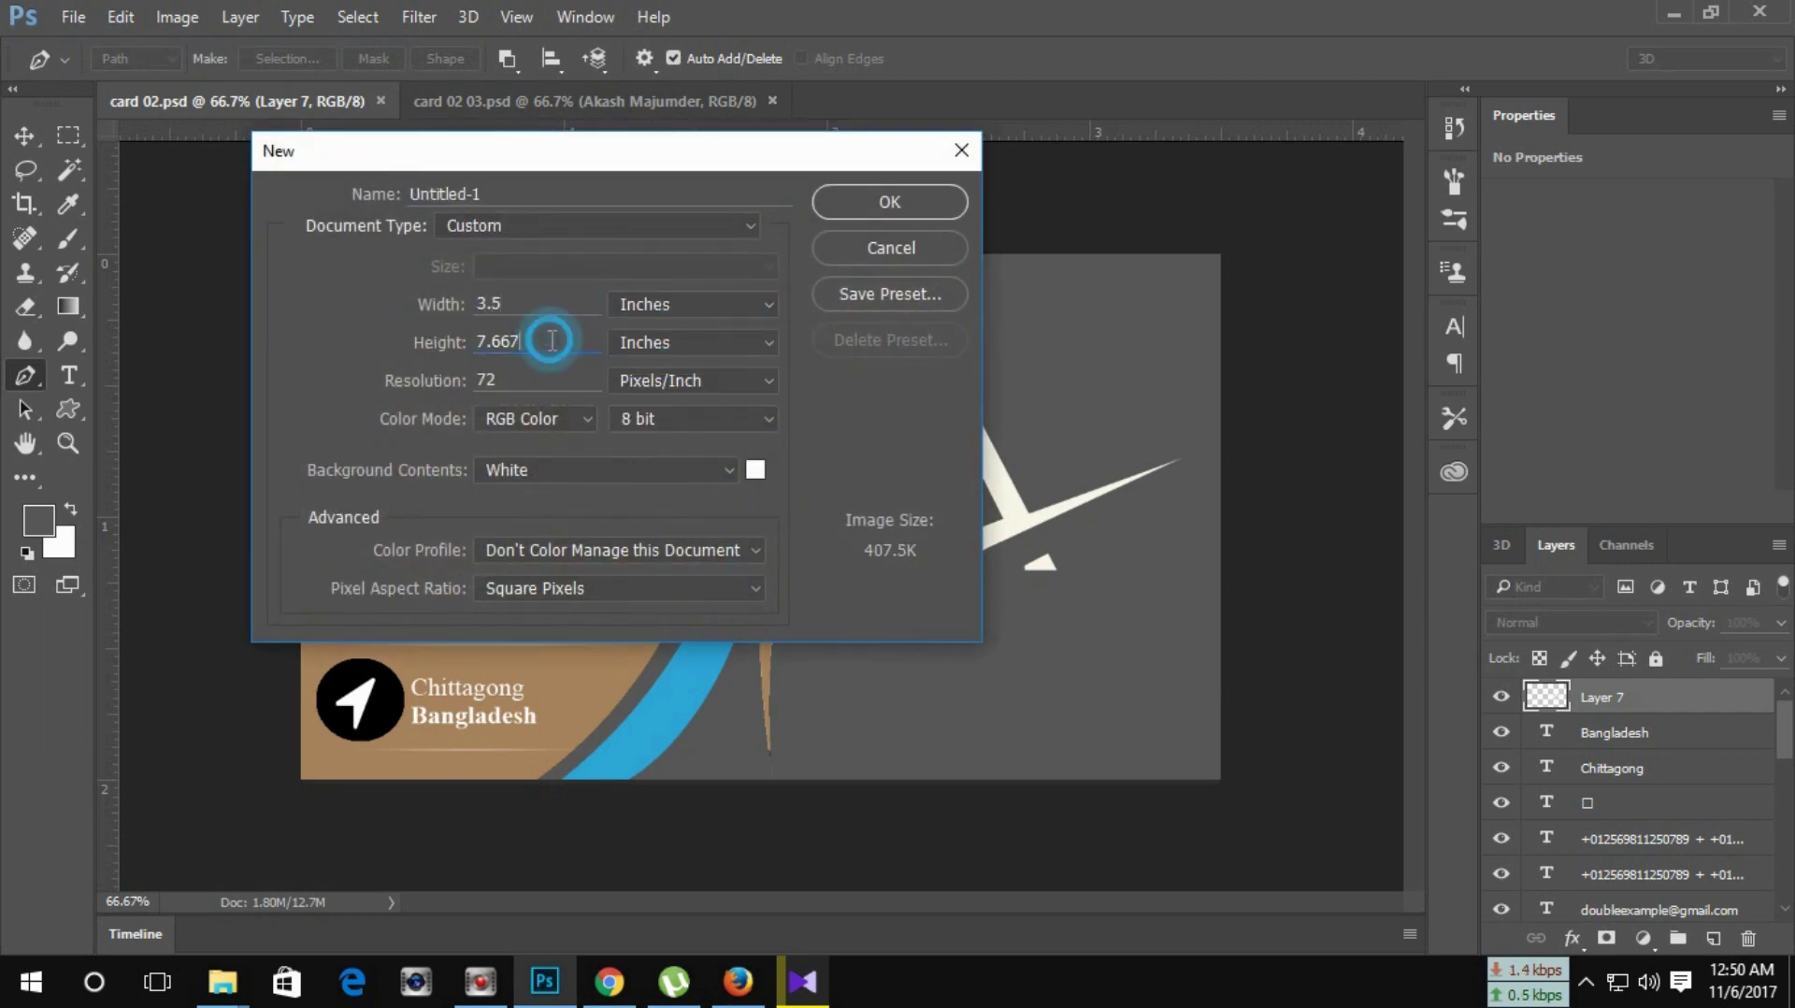
{"action": "type", "text": "2"}
{"action": "double_click", "coordinate": [505, 379]}
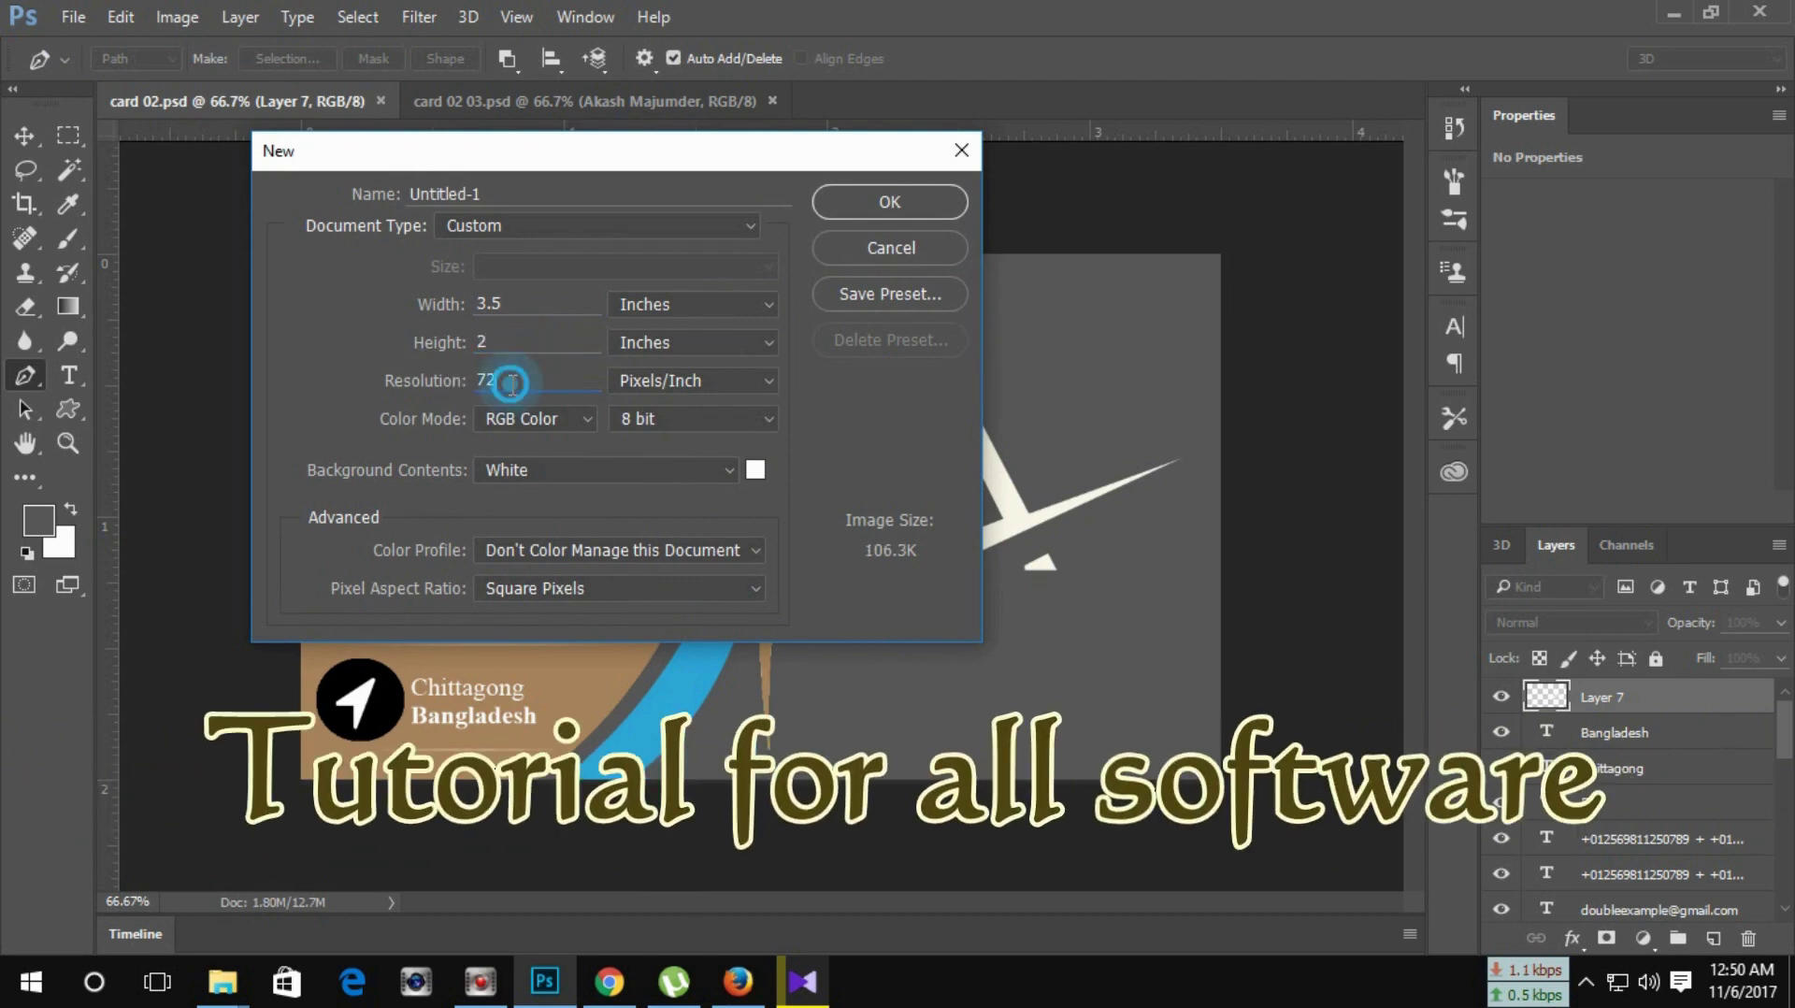
{"action": "type", "text": "300"}
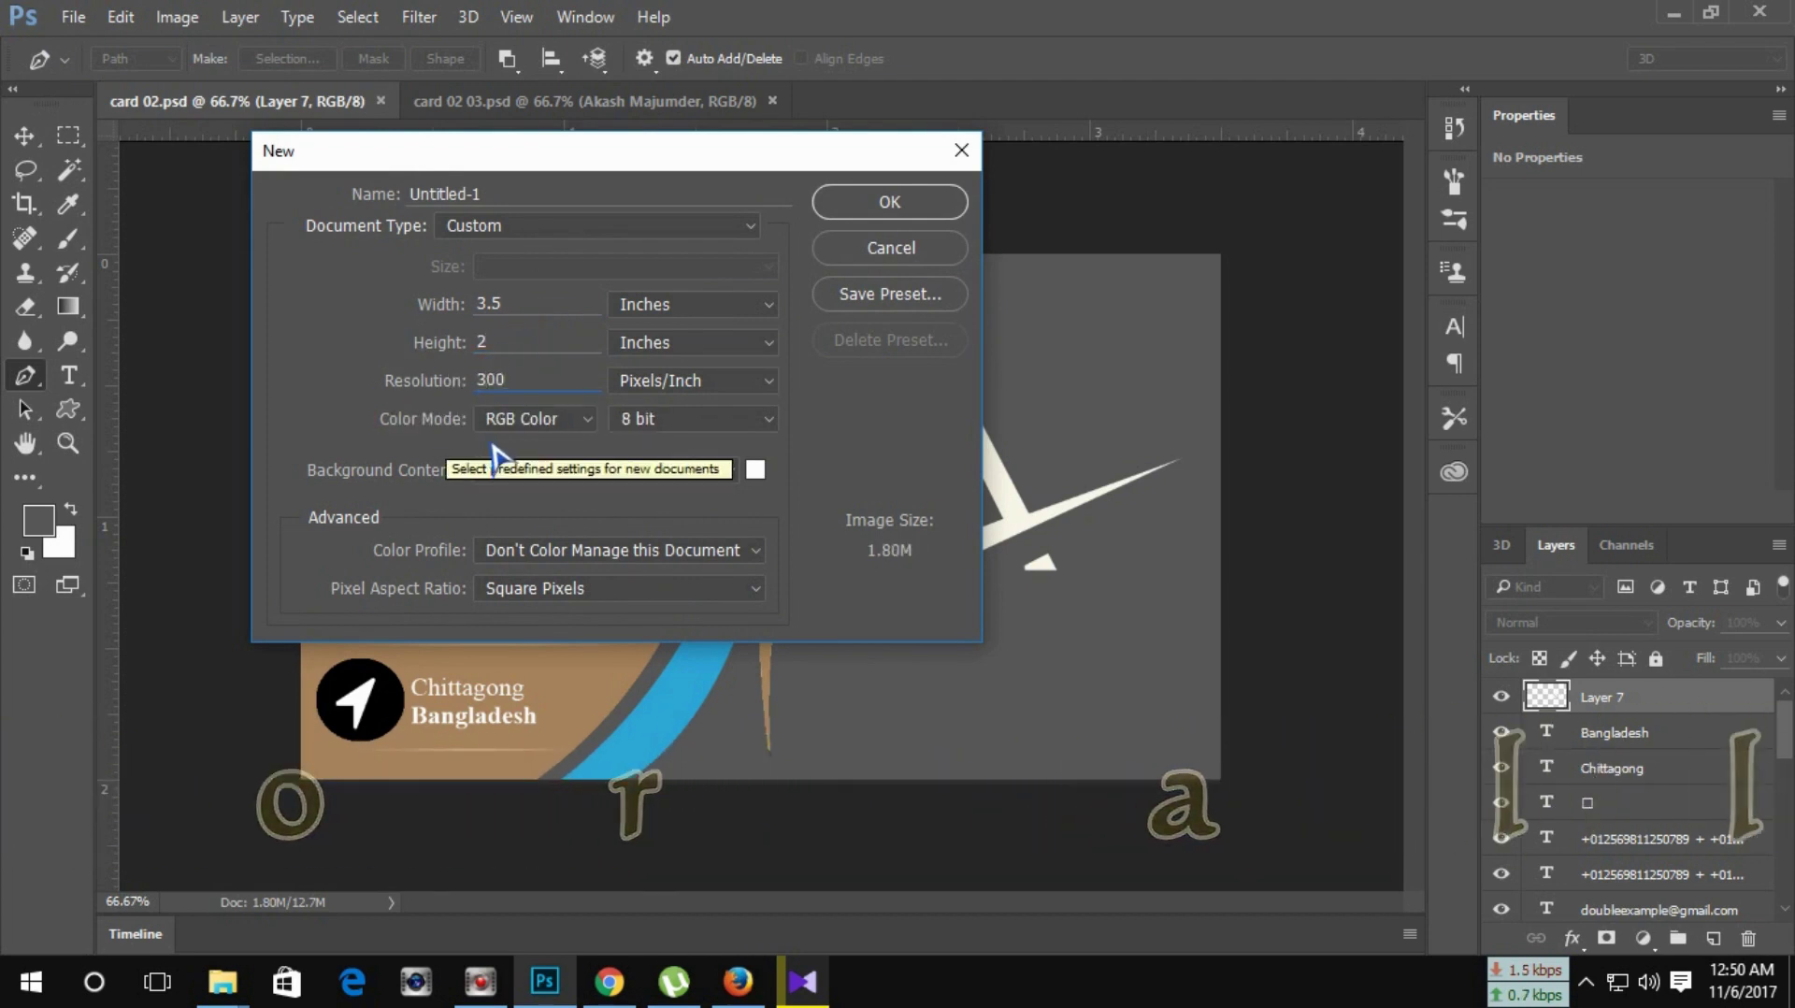
{"action": "left_click", "coordinate": [538, 418]}
{"action": "left_click", "coordinate": [553, 499]}
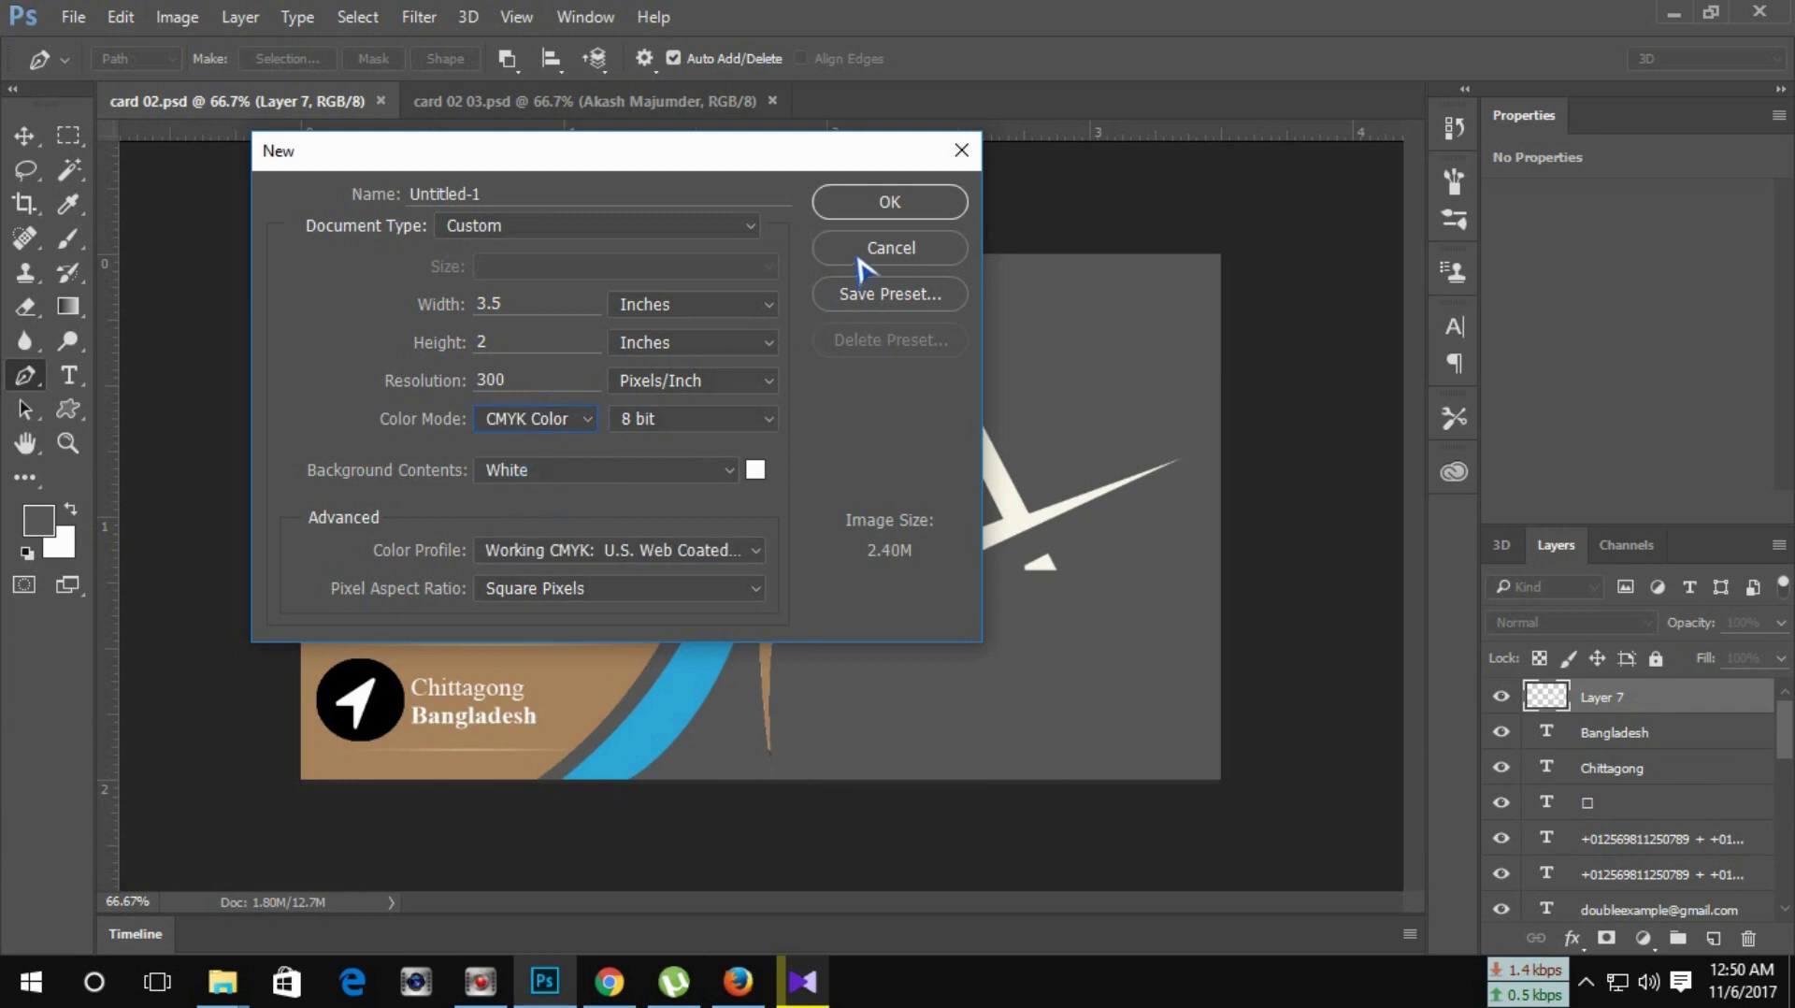
{"action": "left_click", "coordinate": [889, 202]}
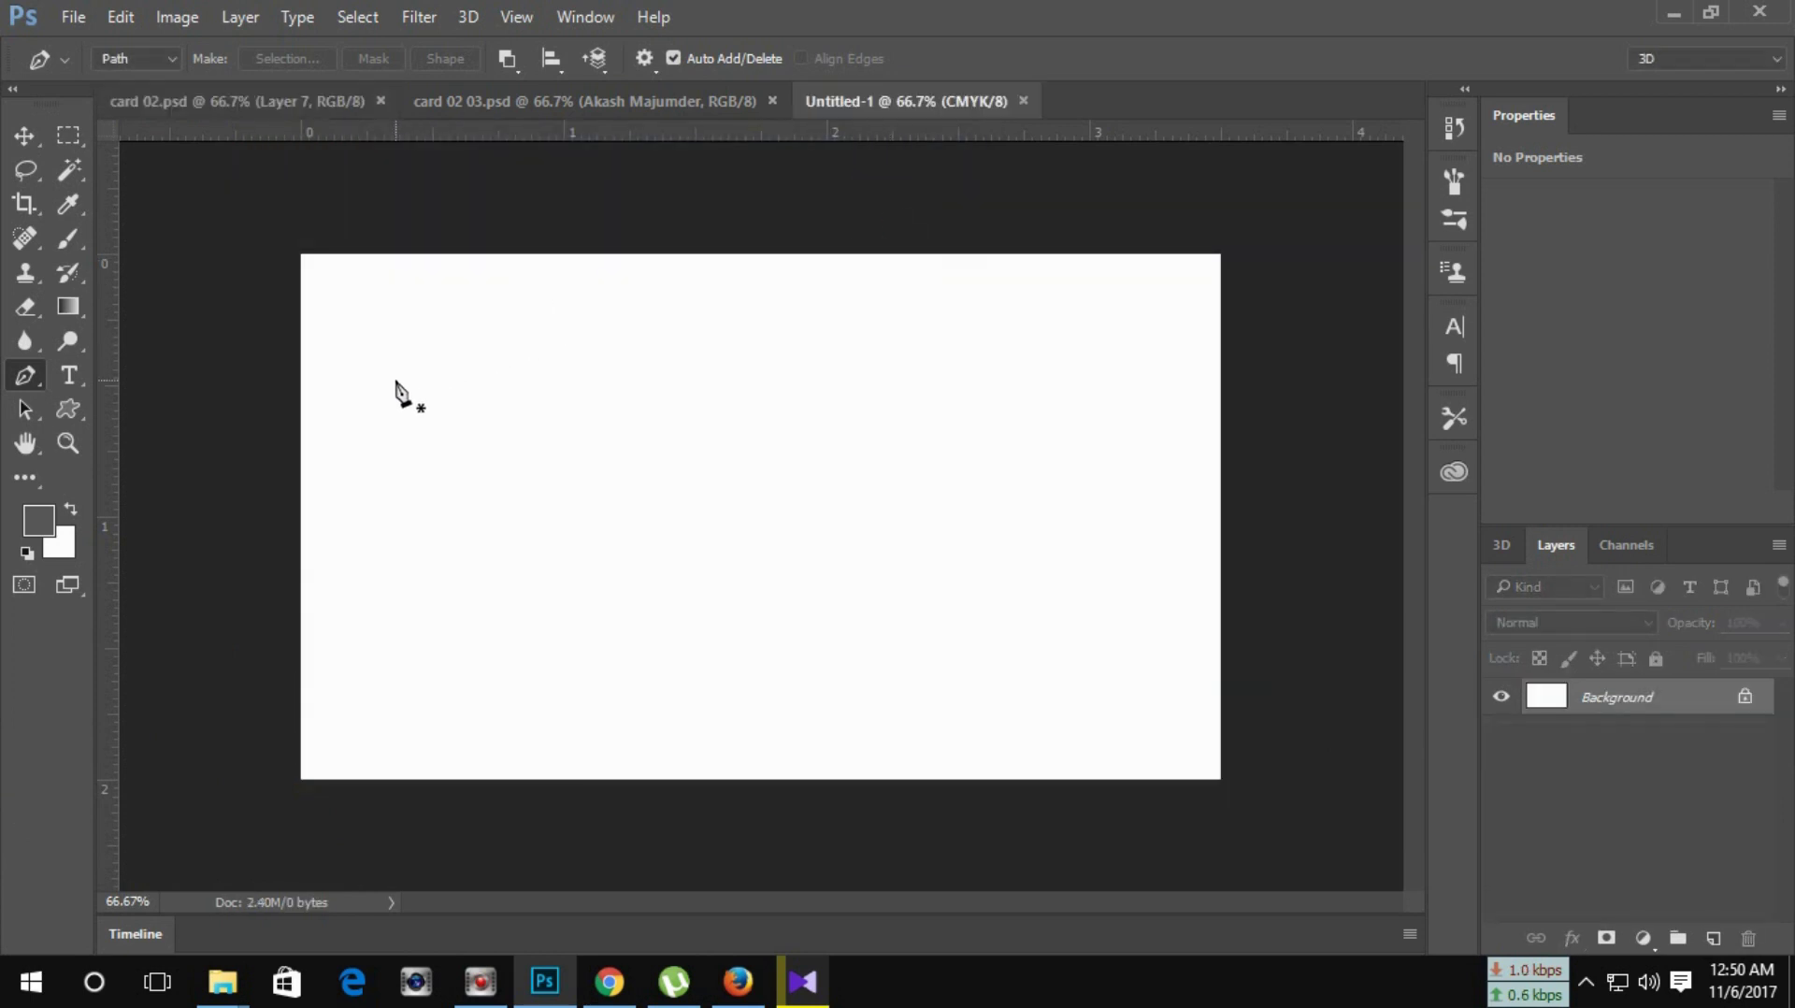
Step: Unlock the Background layer and fill it with the dark grey 585758 foreground
{"action": "left_click", "coordinate": [1745, 697]}
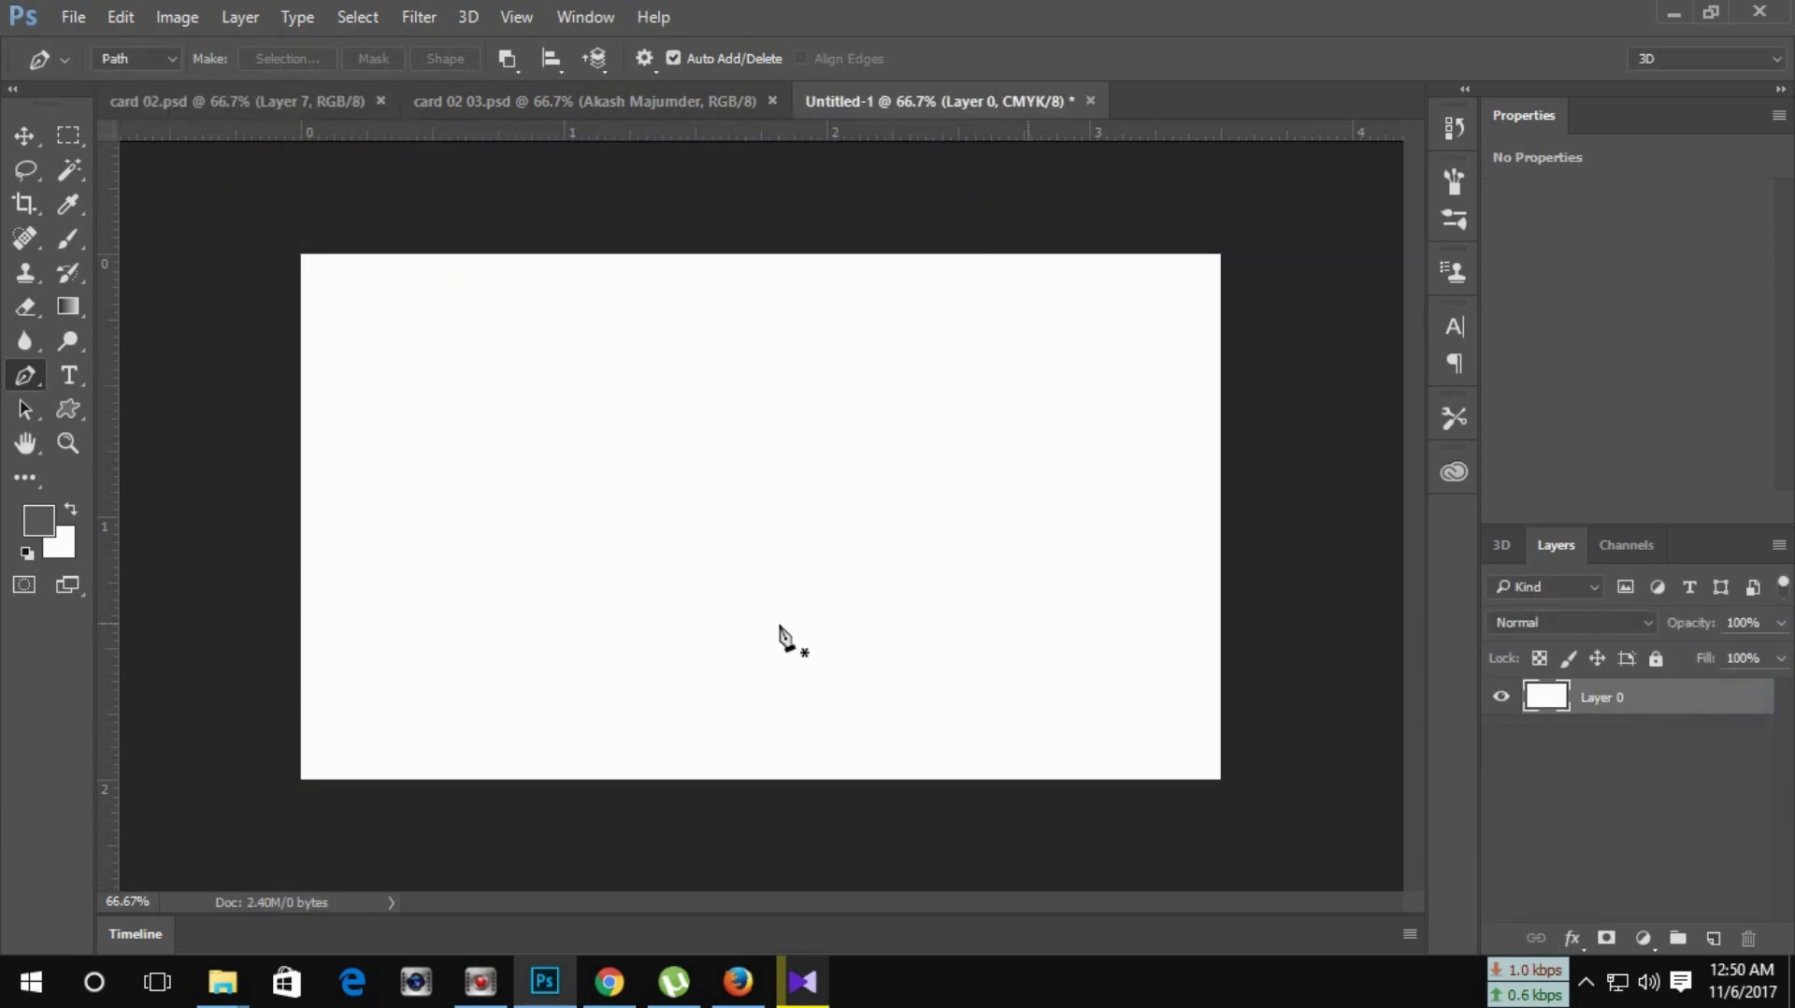
{"action": "left_click", "coordinate": [177, 103]}
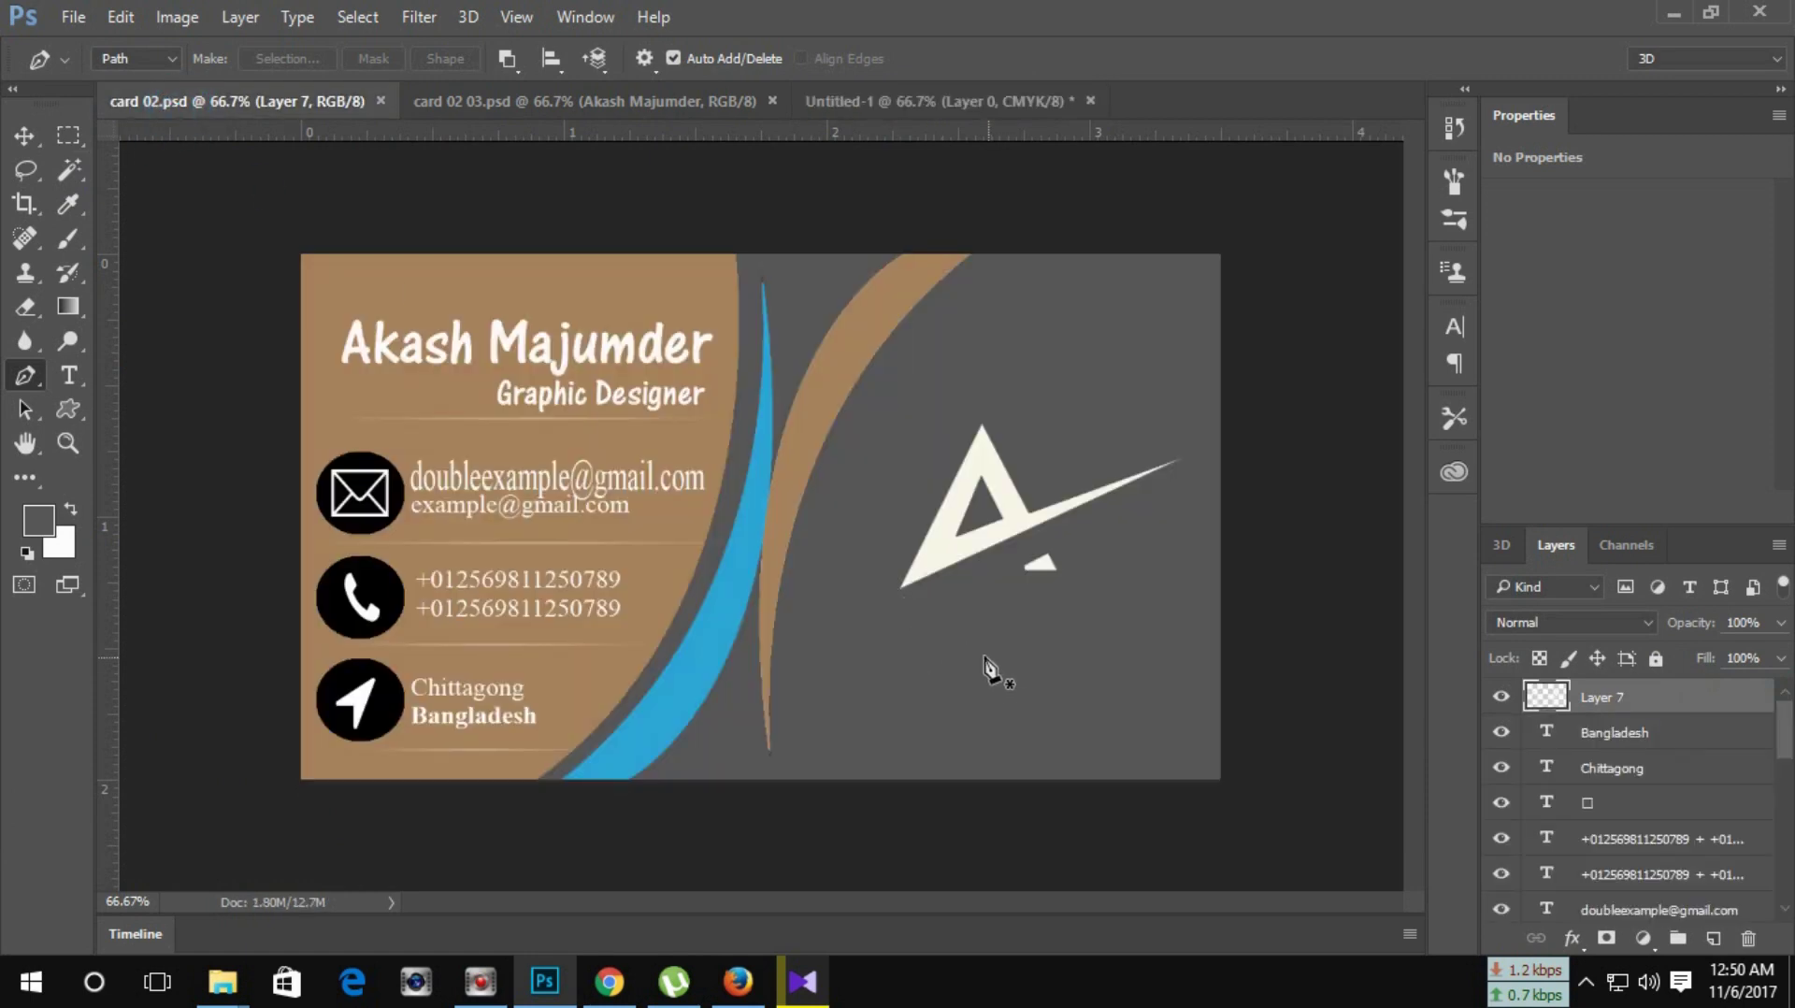
{"action": "left_click", "coordinate": [888, 101]}
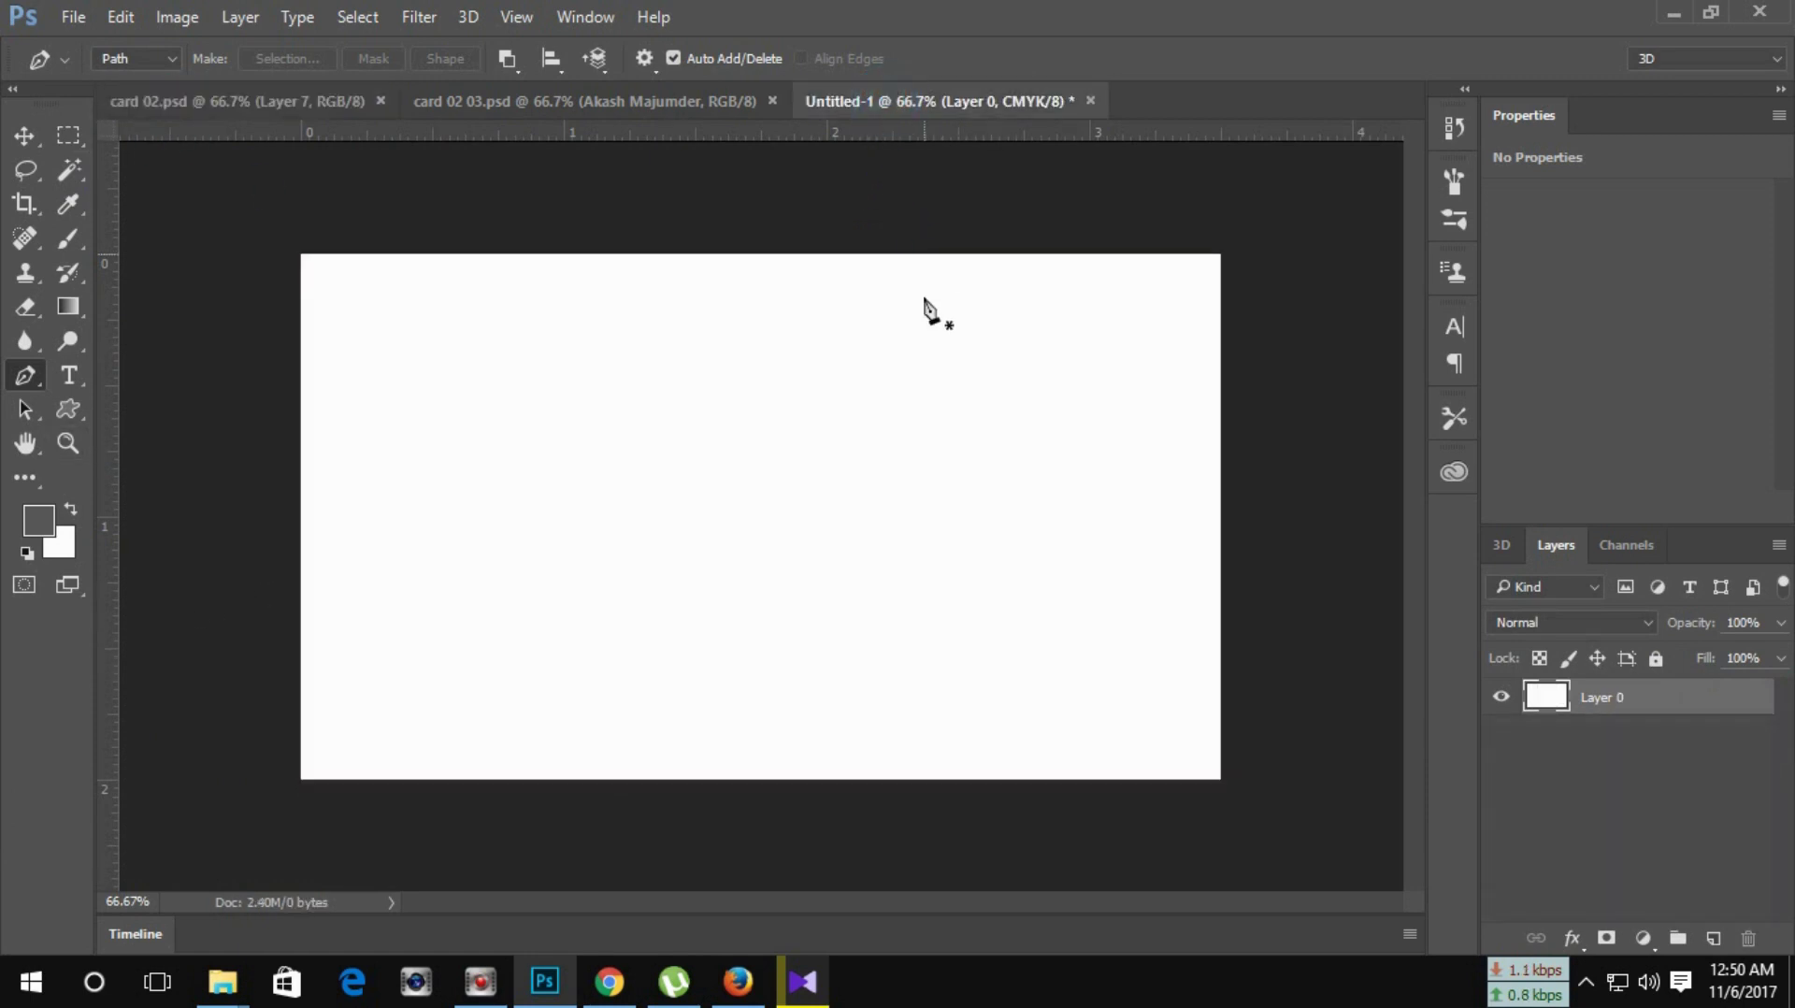
{"action": "key", "text": "alt+BackSpace"}
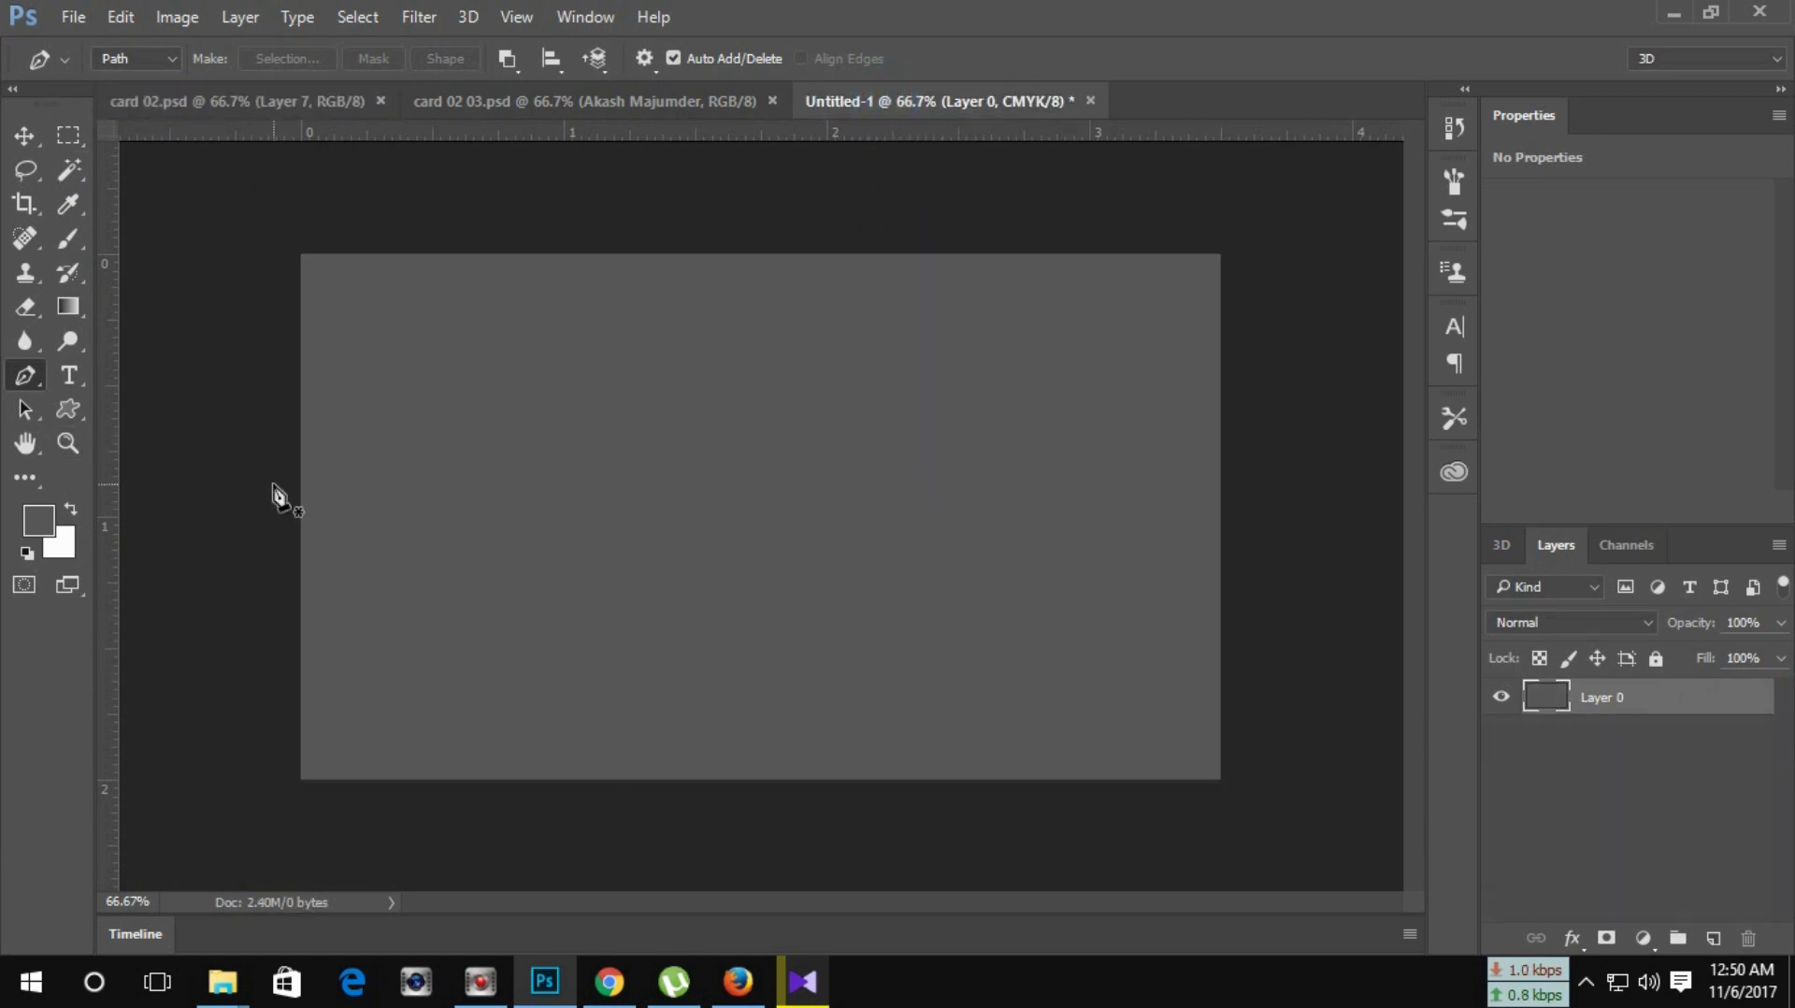
Step: Drag vertical and horizontal guides to the card's centre at 1.75 in and 1 in
{"action": "left_click", "coordinate": [44, 526]}
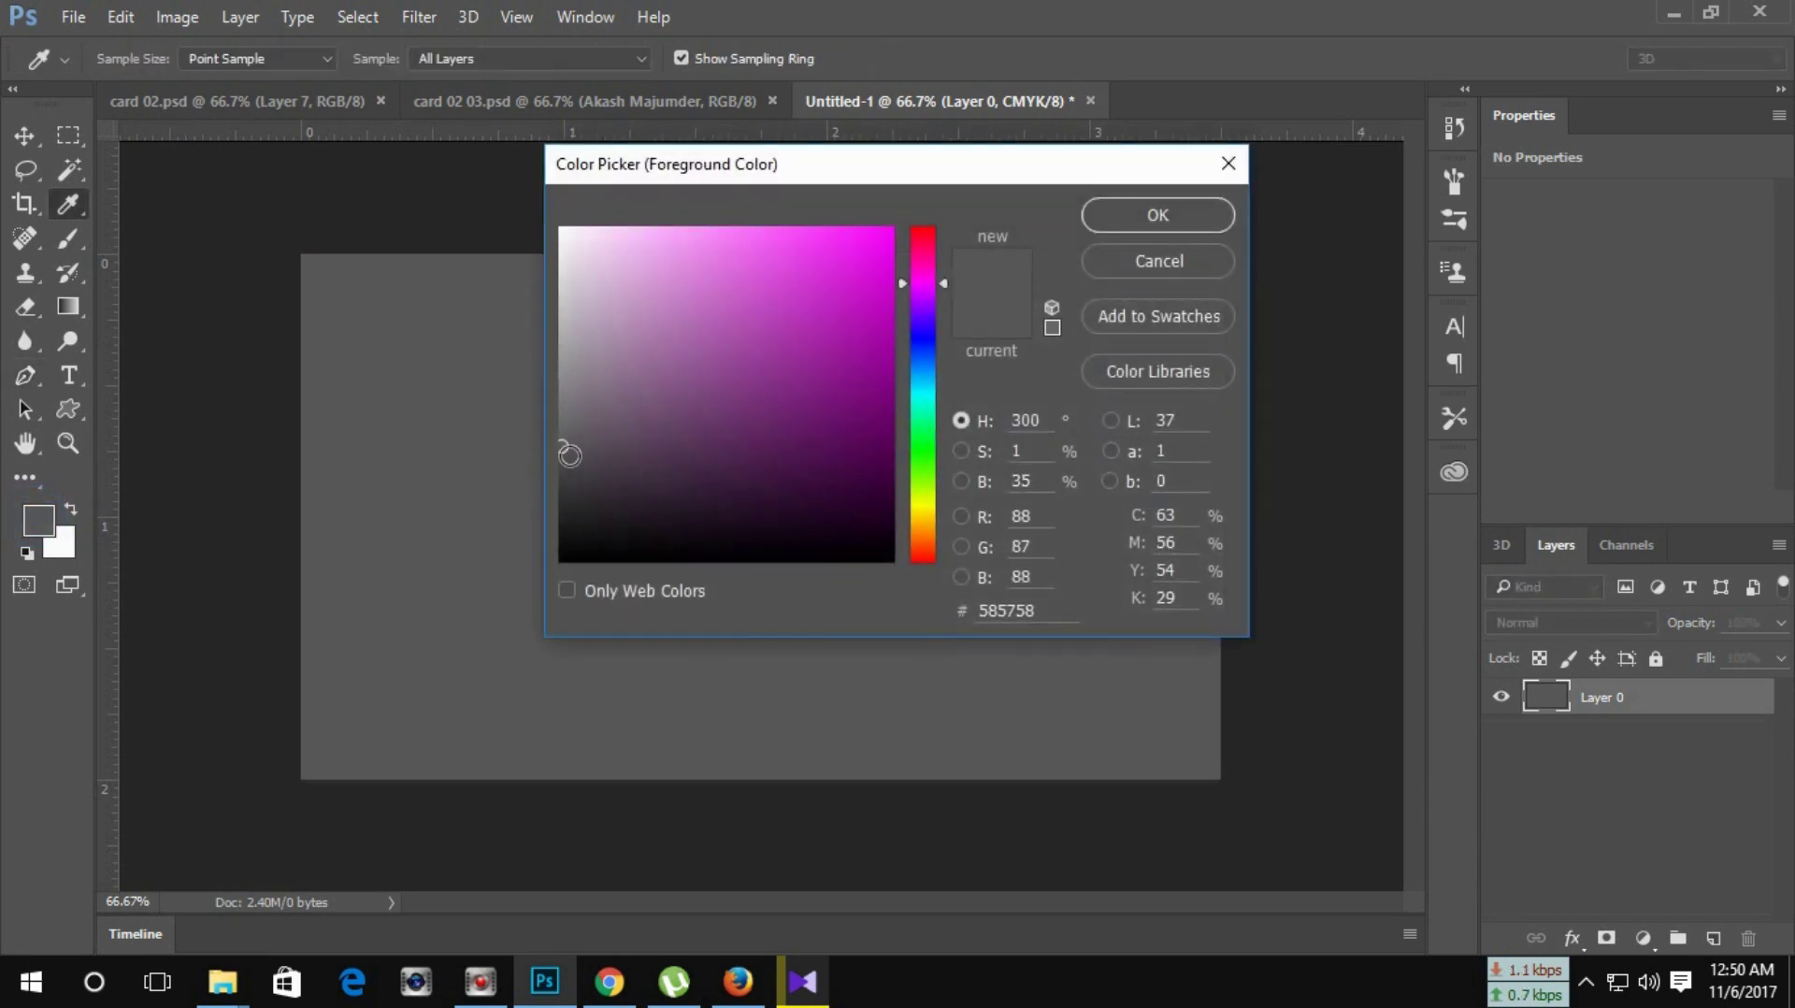
{"action": "left_click", "coordinate": [1174, 271]}
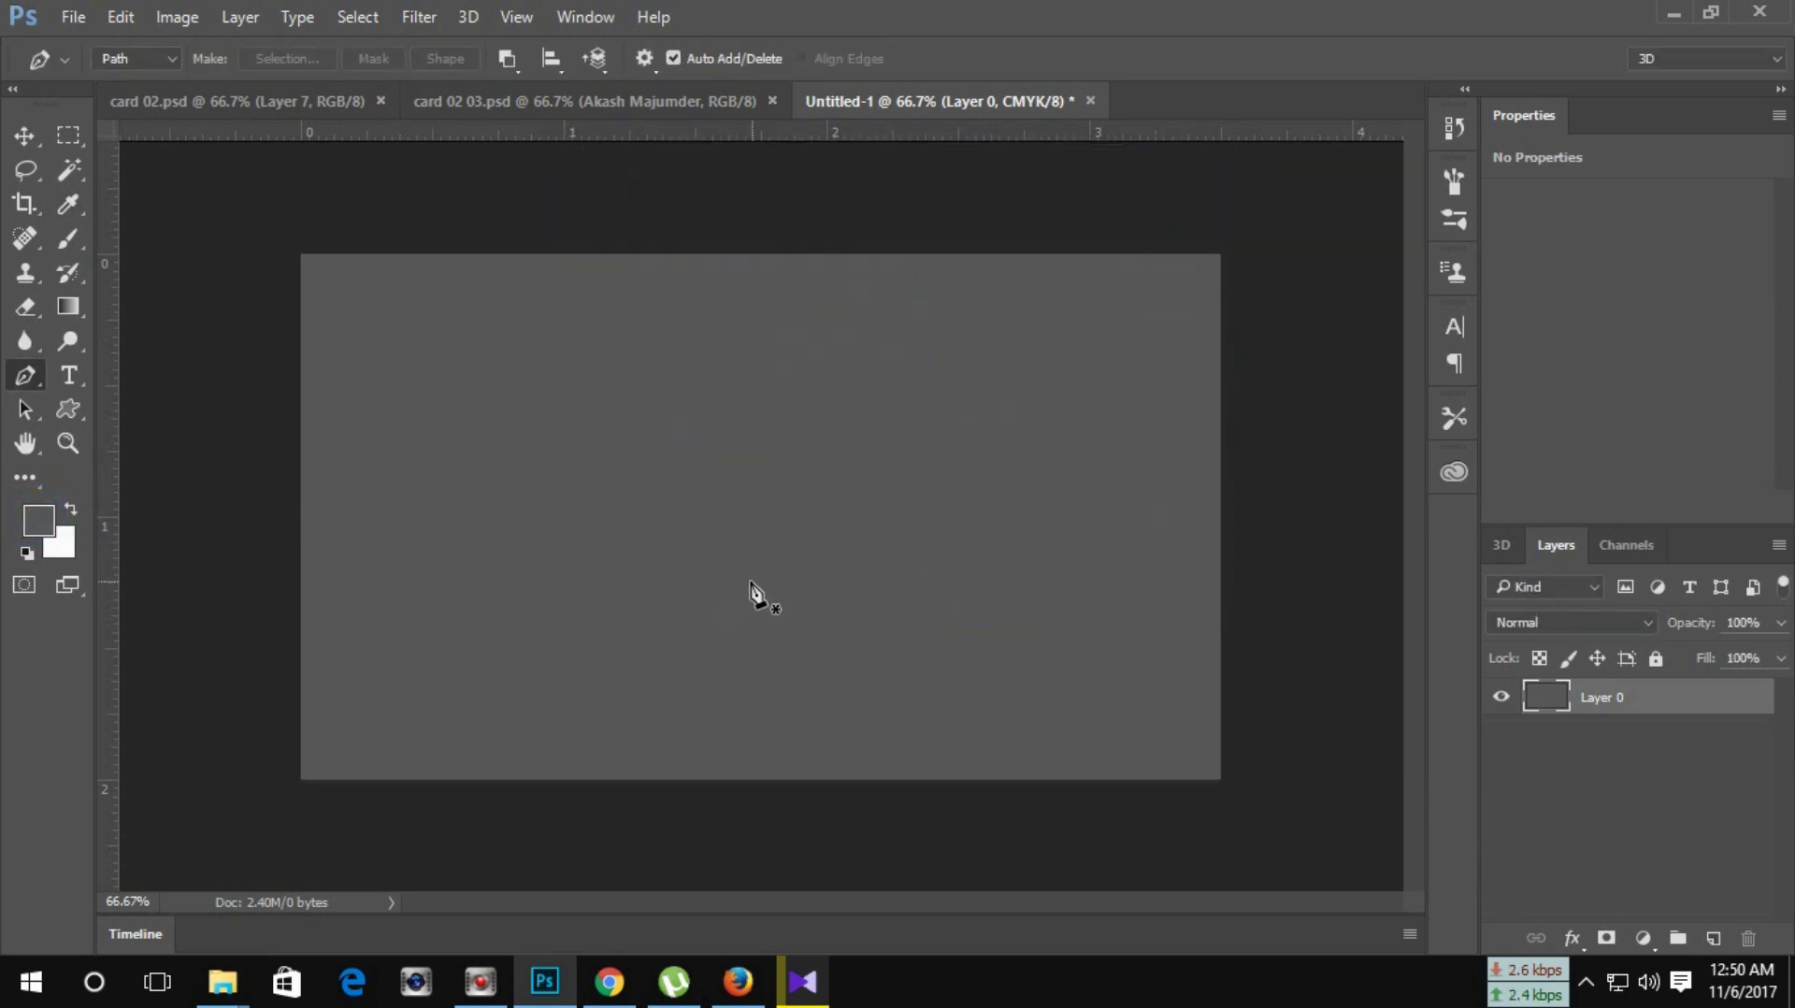
{"action": "left_click_drag", "start_coordinate": [110, 391], "coordinate": [760, 429]}
{"action": "left_click_drag", "start_coordinate": [698, 135], "coordinate": [763, 518]}
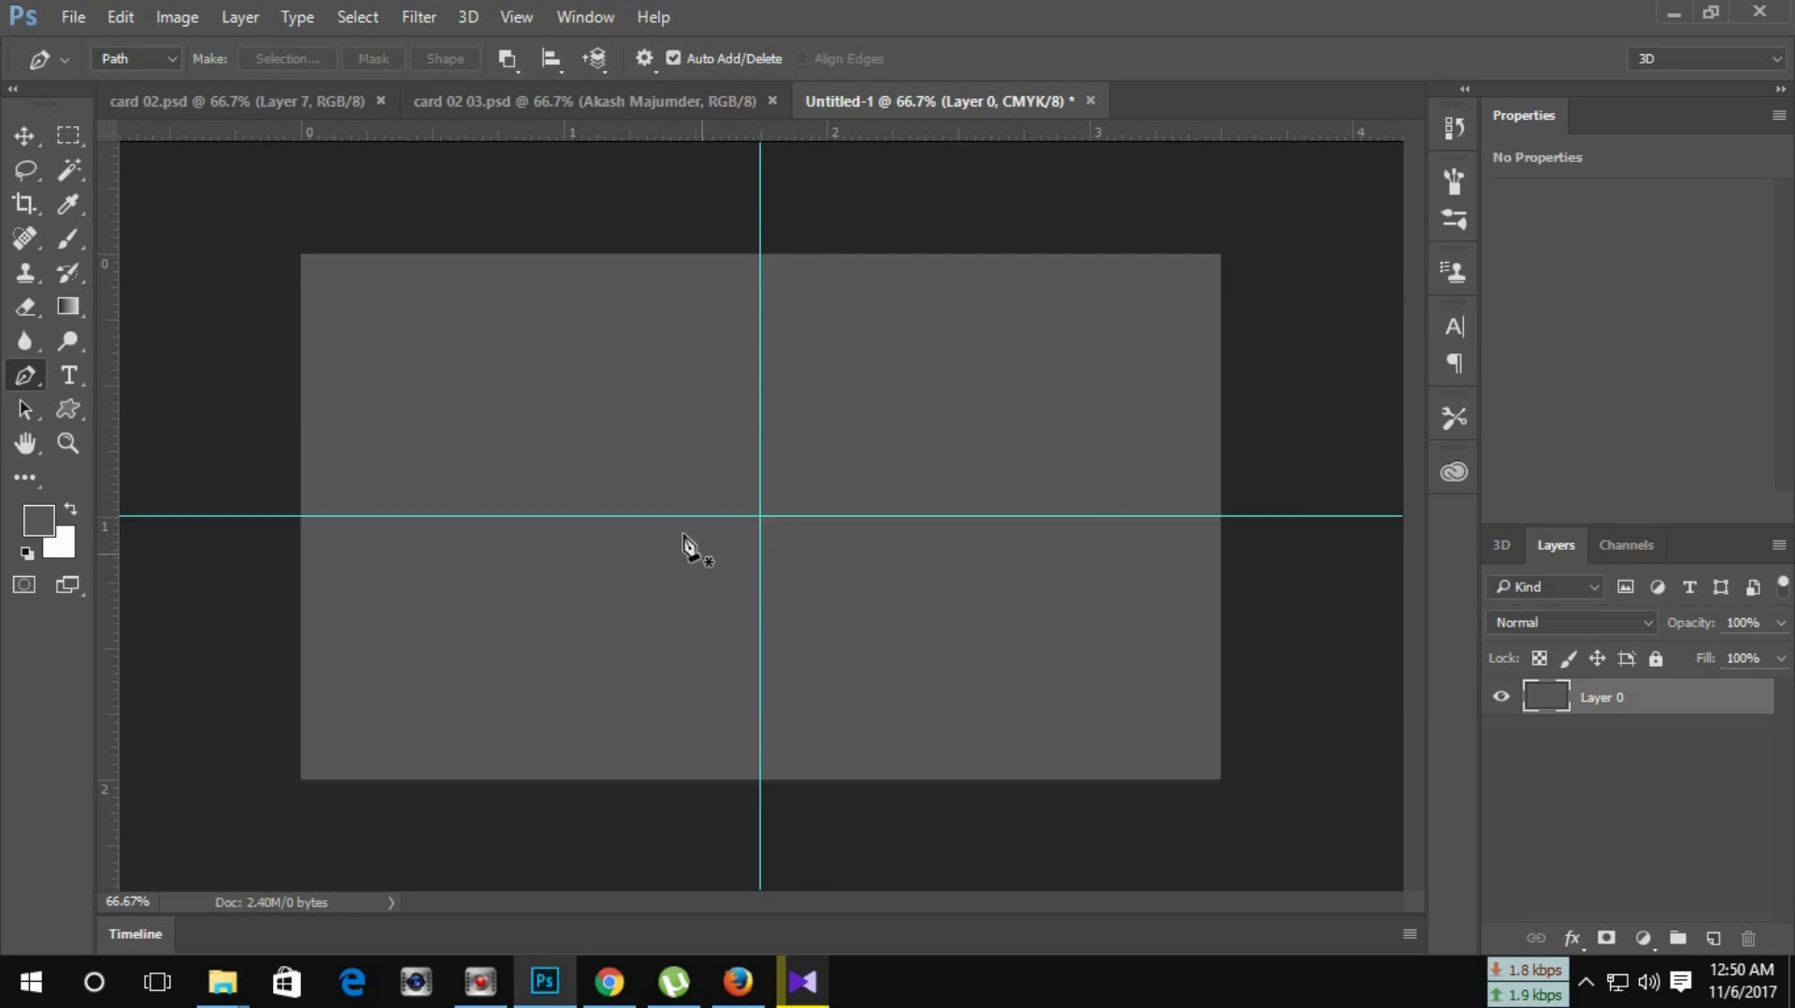
Step: Show a grid over the canvas and bring the centre guides back on top
{"action": "left_click", "coordinate": [516, 17]}
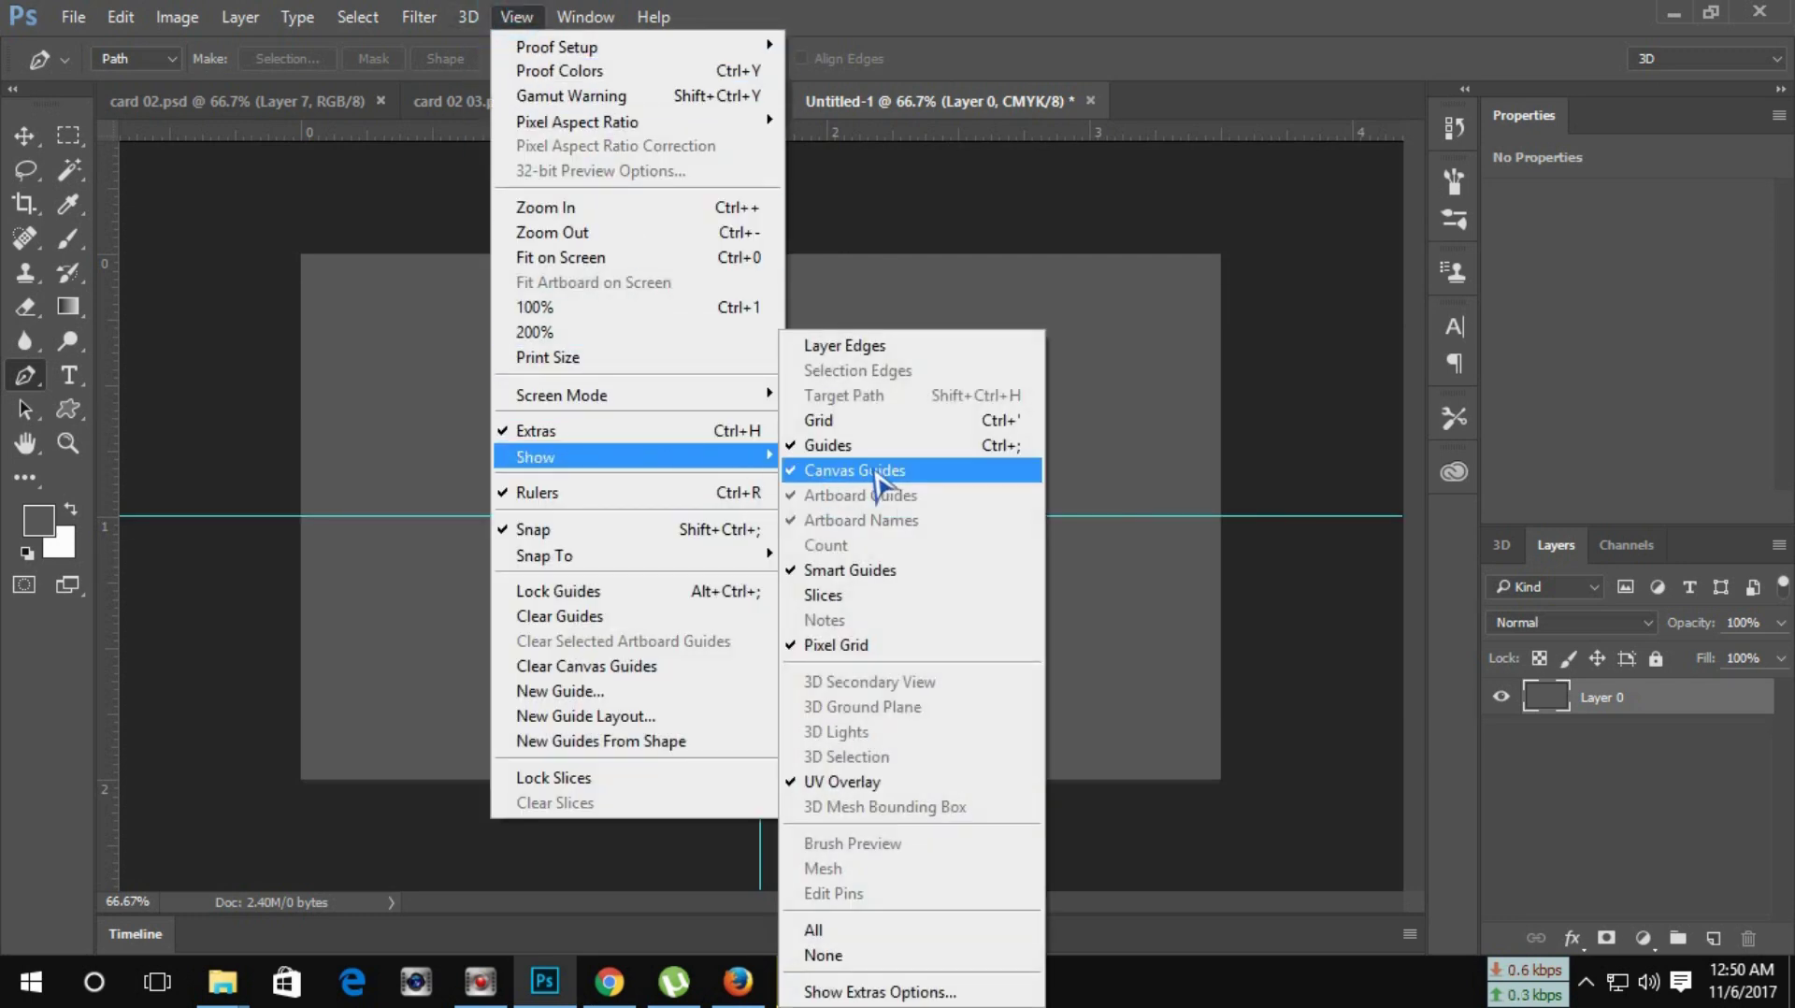
{"action": "mouse_move", "coordinate": [536, 457]}
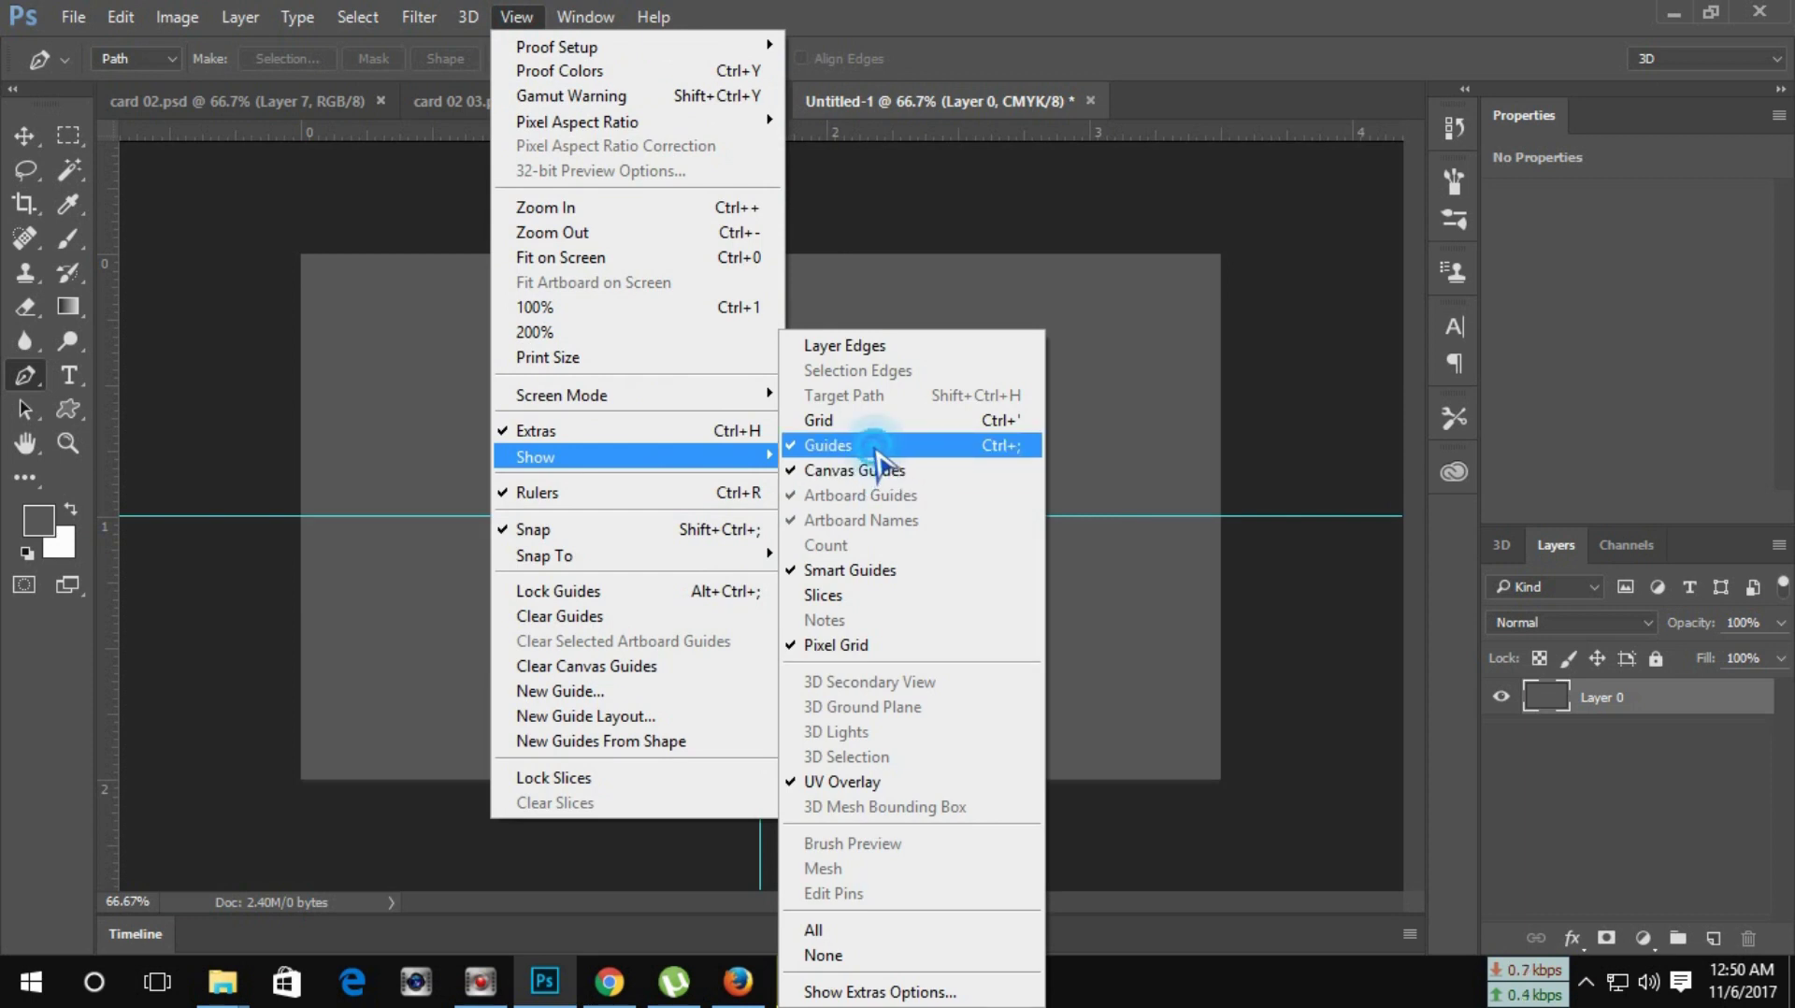
{"action": "left_click", "coordinate": [874, 445]}
{"action": "left_click", "coordinate": [517, 16]}
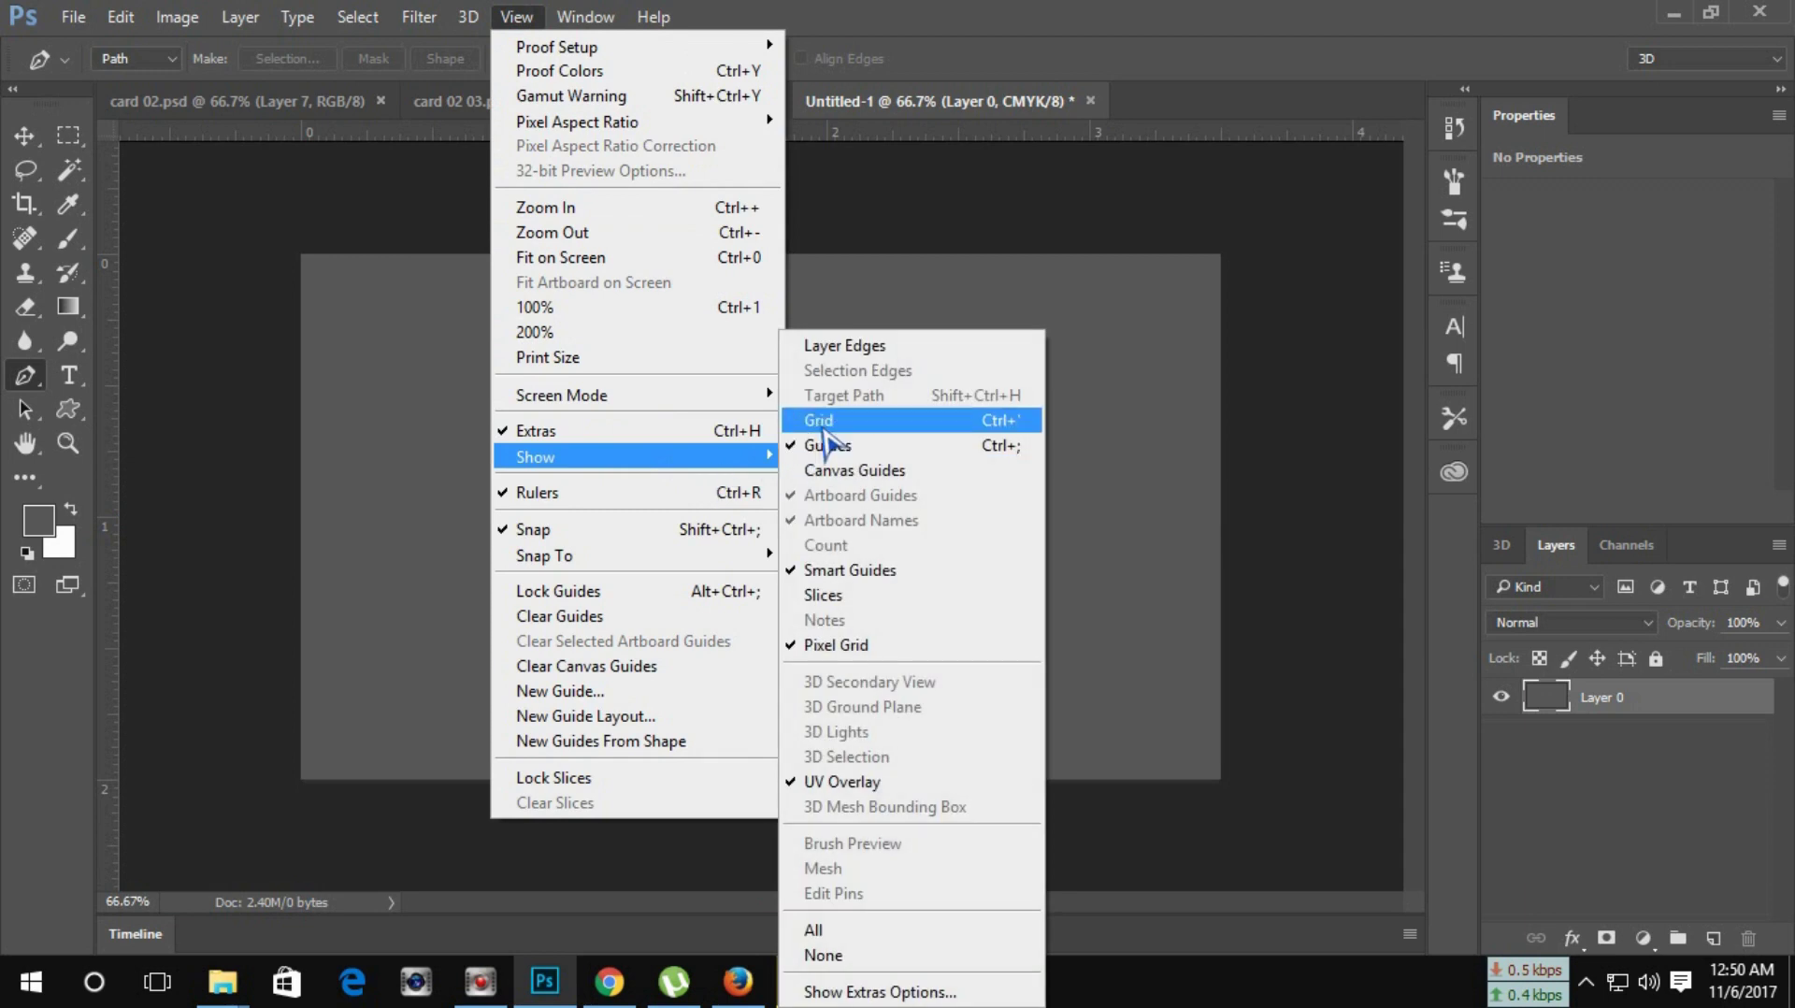
{"action": "left_click", "coordinate": [823, 422]}
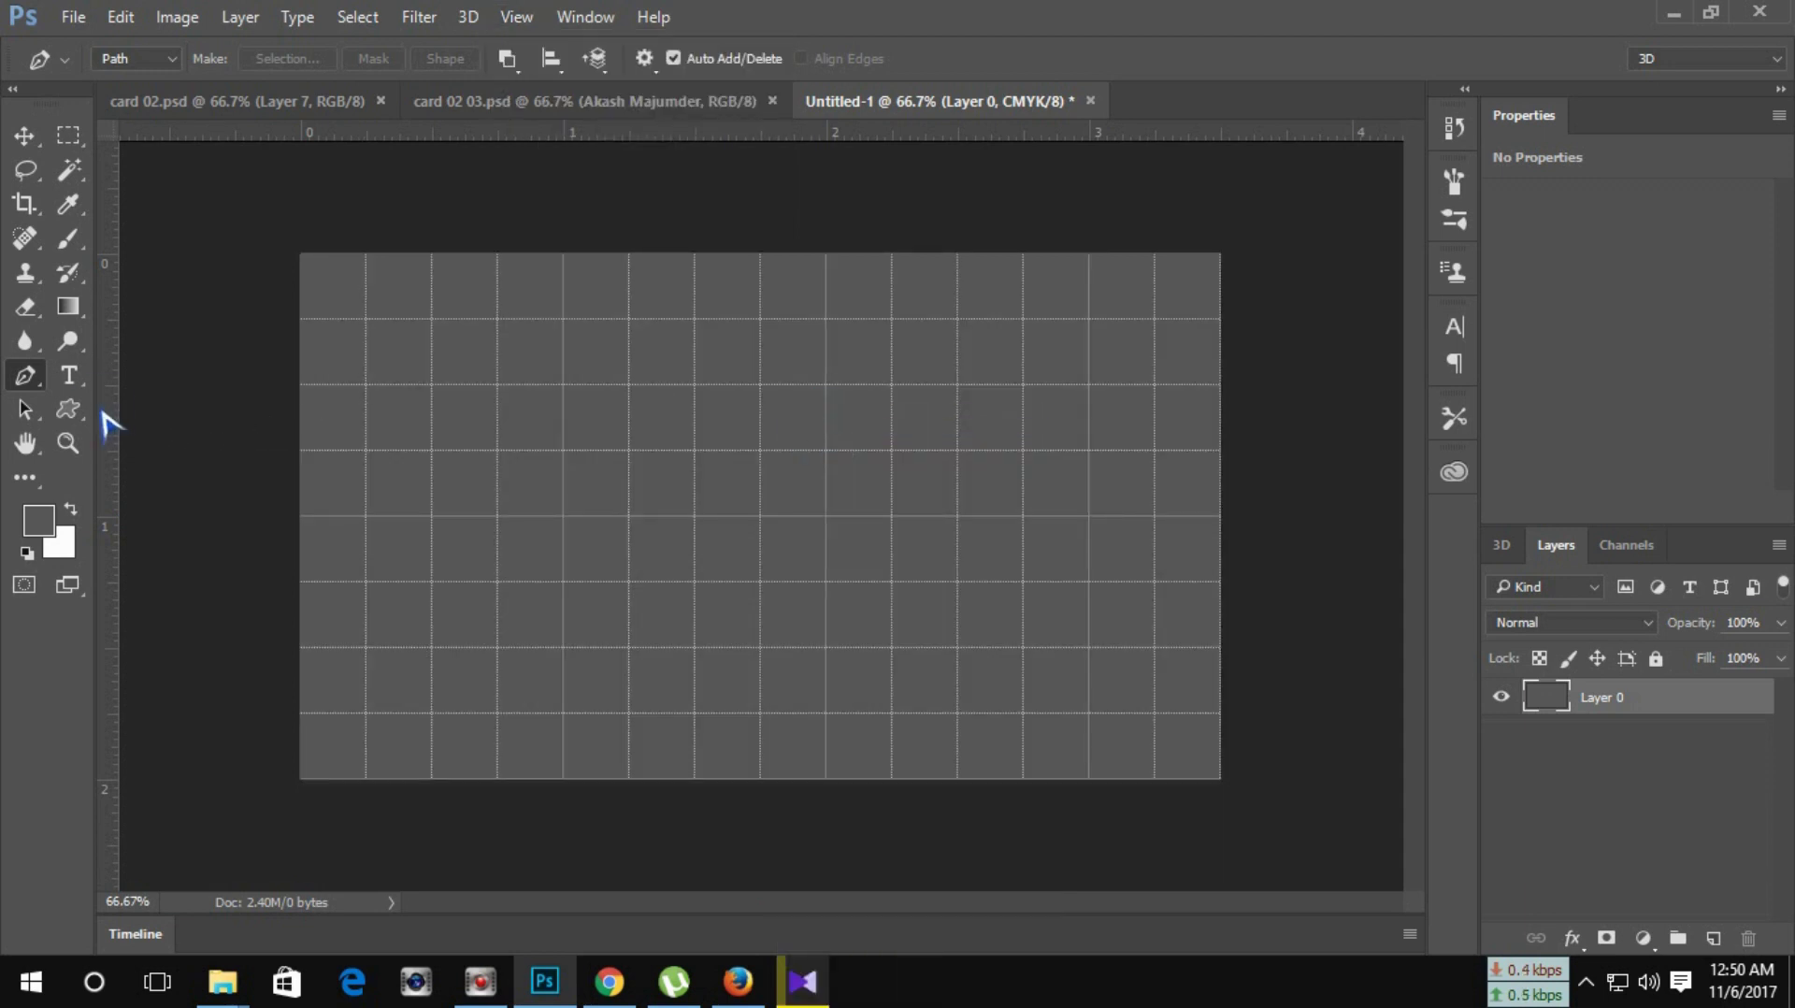
{"action": "left_click_drag", "start_coordinate": [106, 423], "coordinate": [761, 464]}
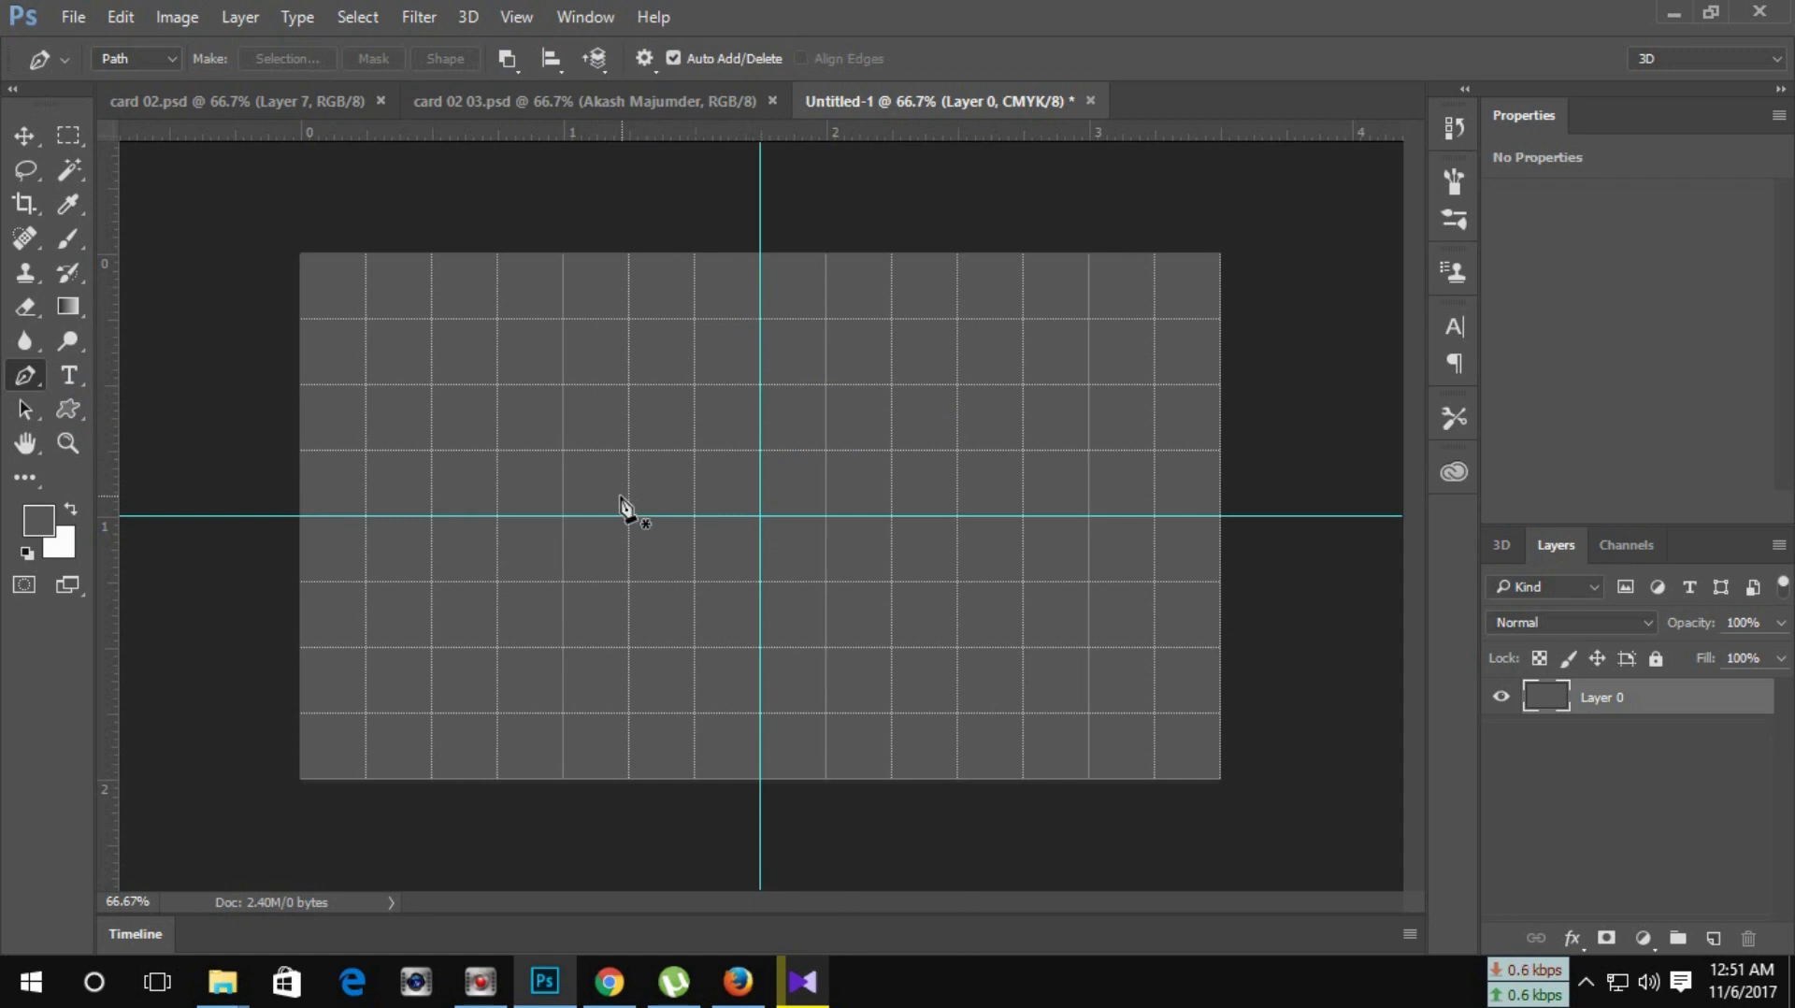
Step: Check the card 02.psd reference, then add a new empty Layer 1
{"action": "left_click", "coordinate": [272, 101]}
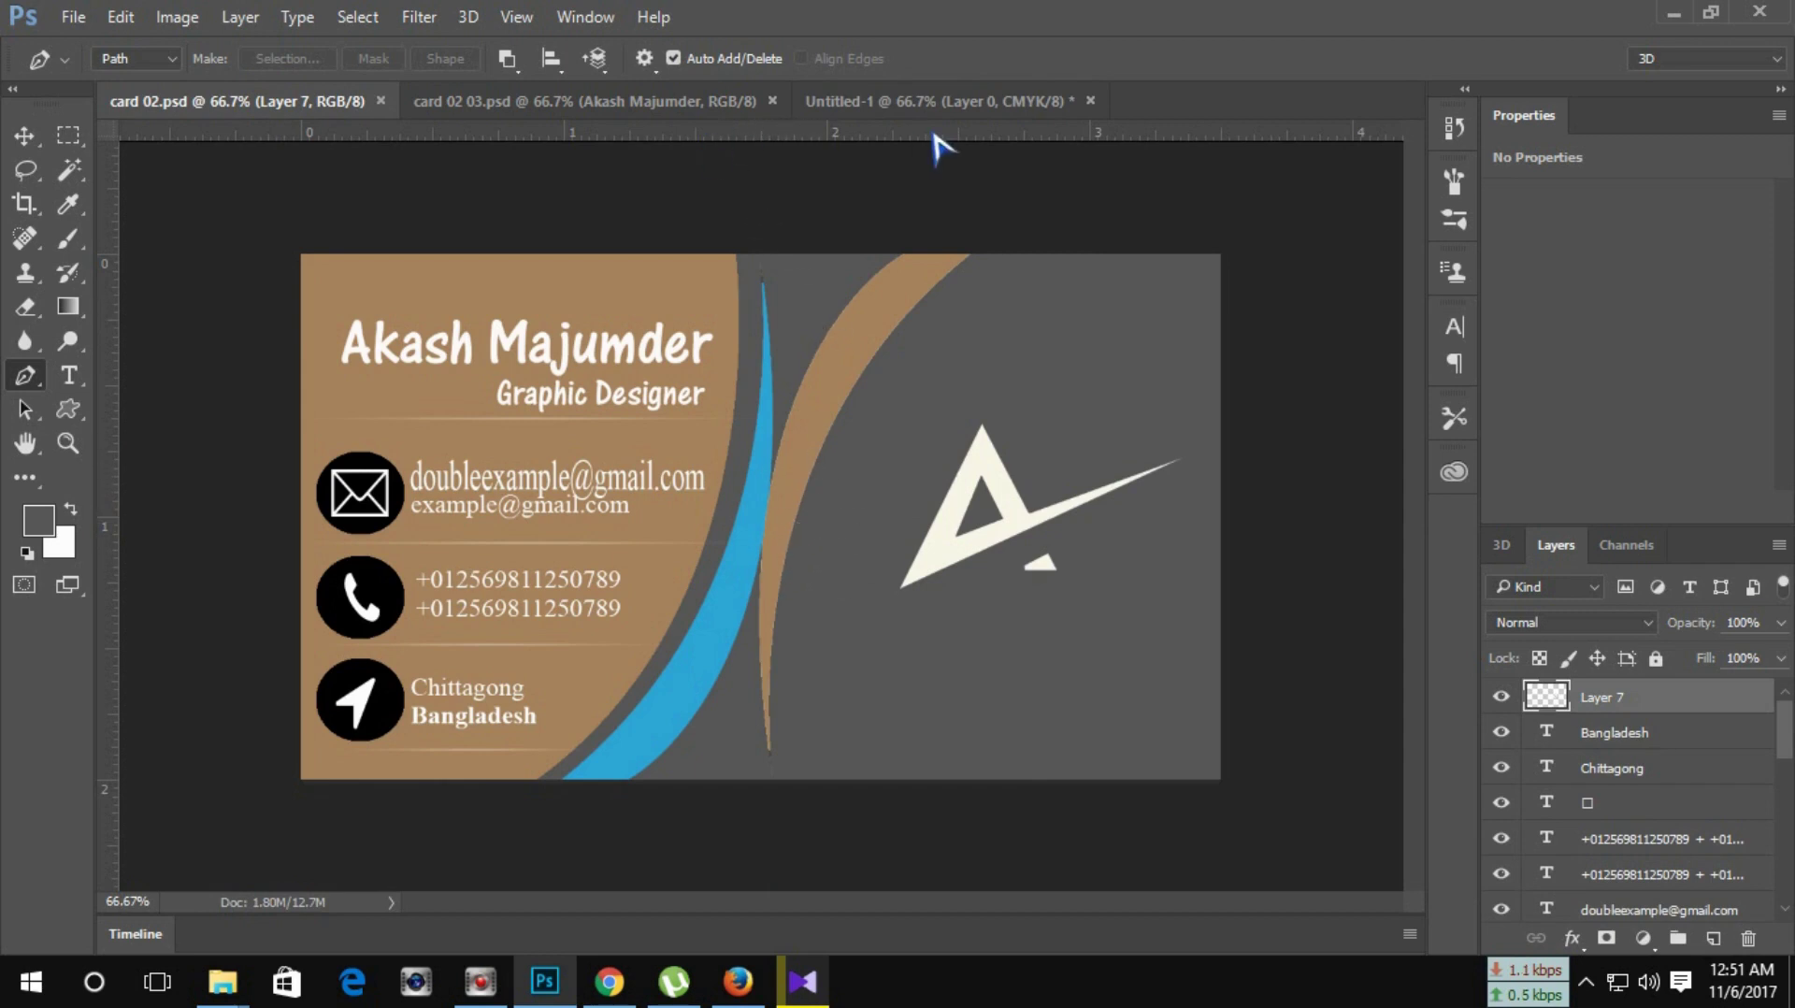
{"action": "left_click", "coordinate": [930, 101]}
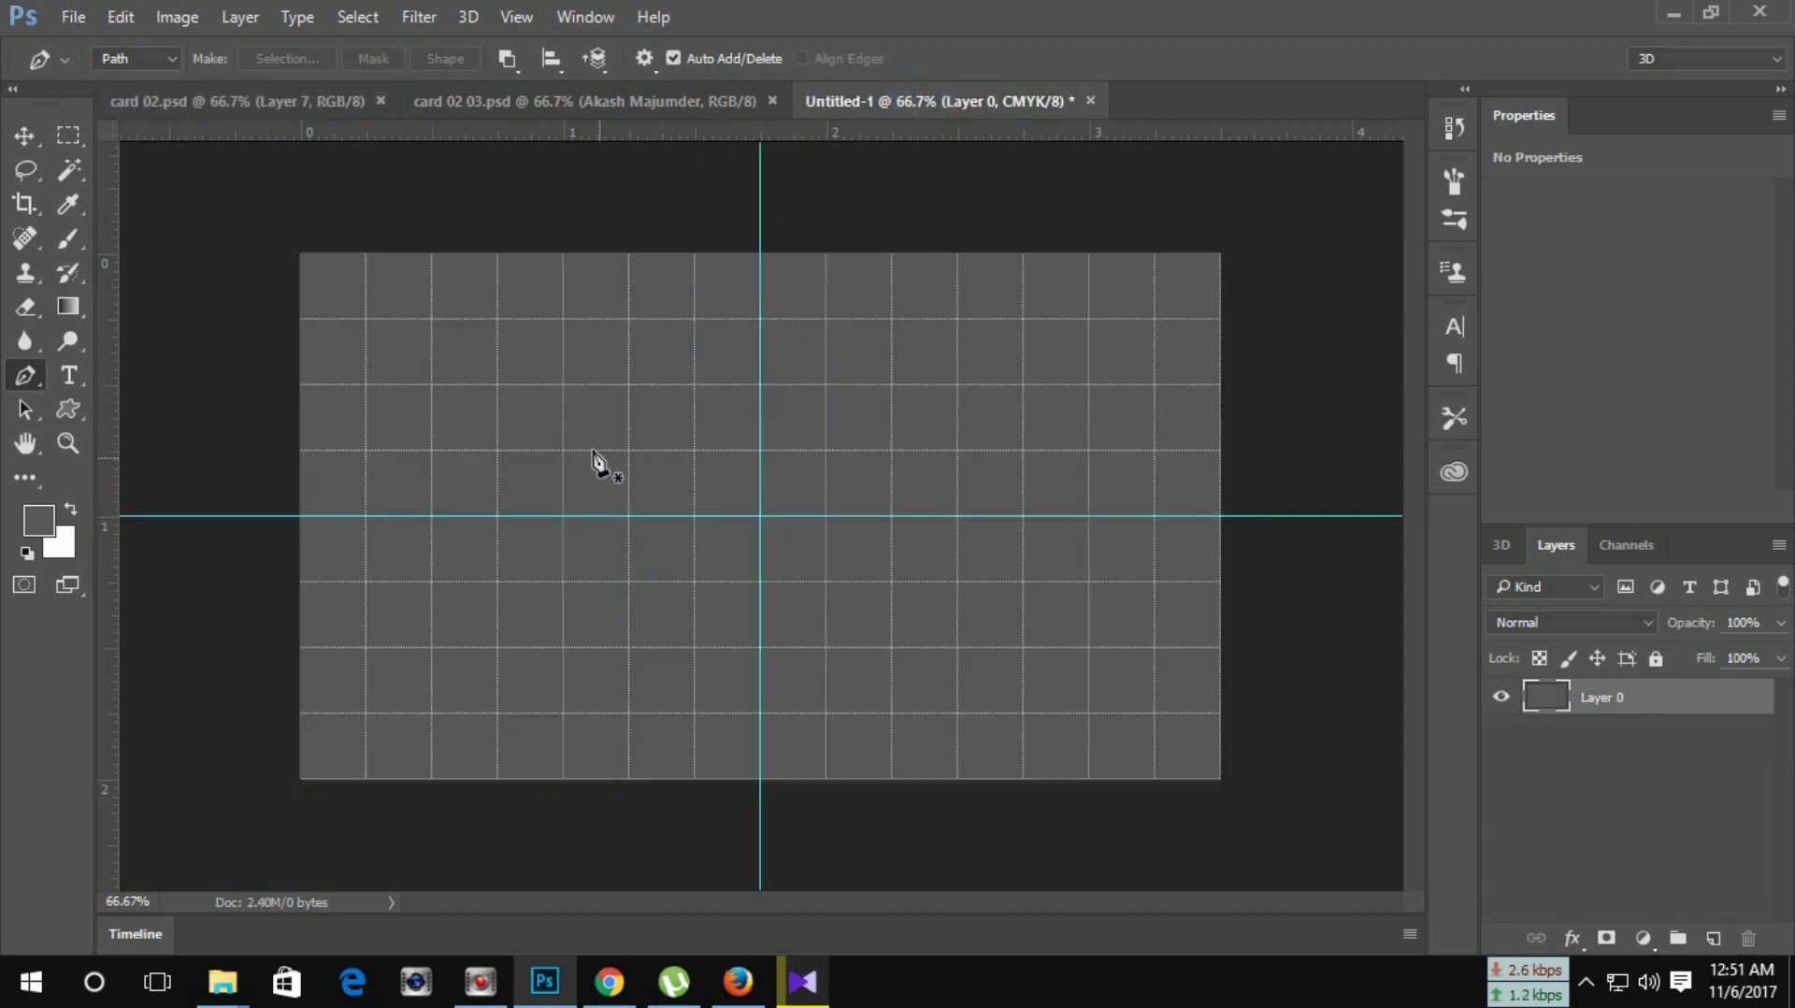
{"action": "left_click", "coordinate": [1714, 939]}
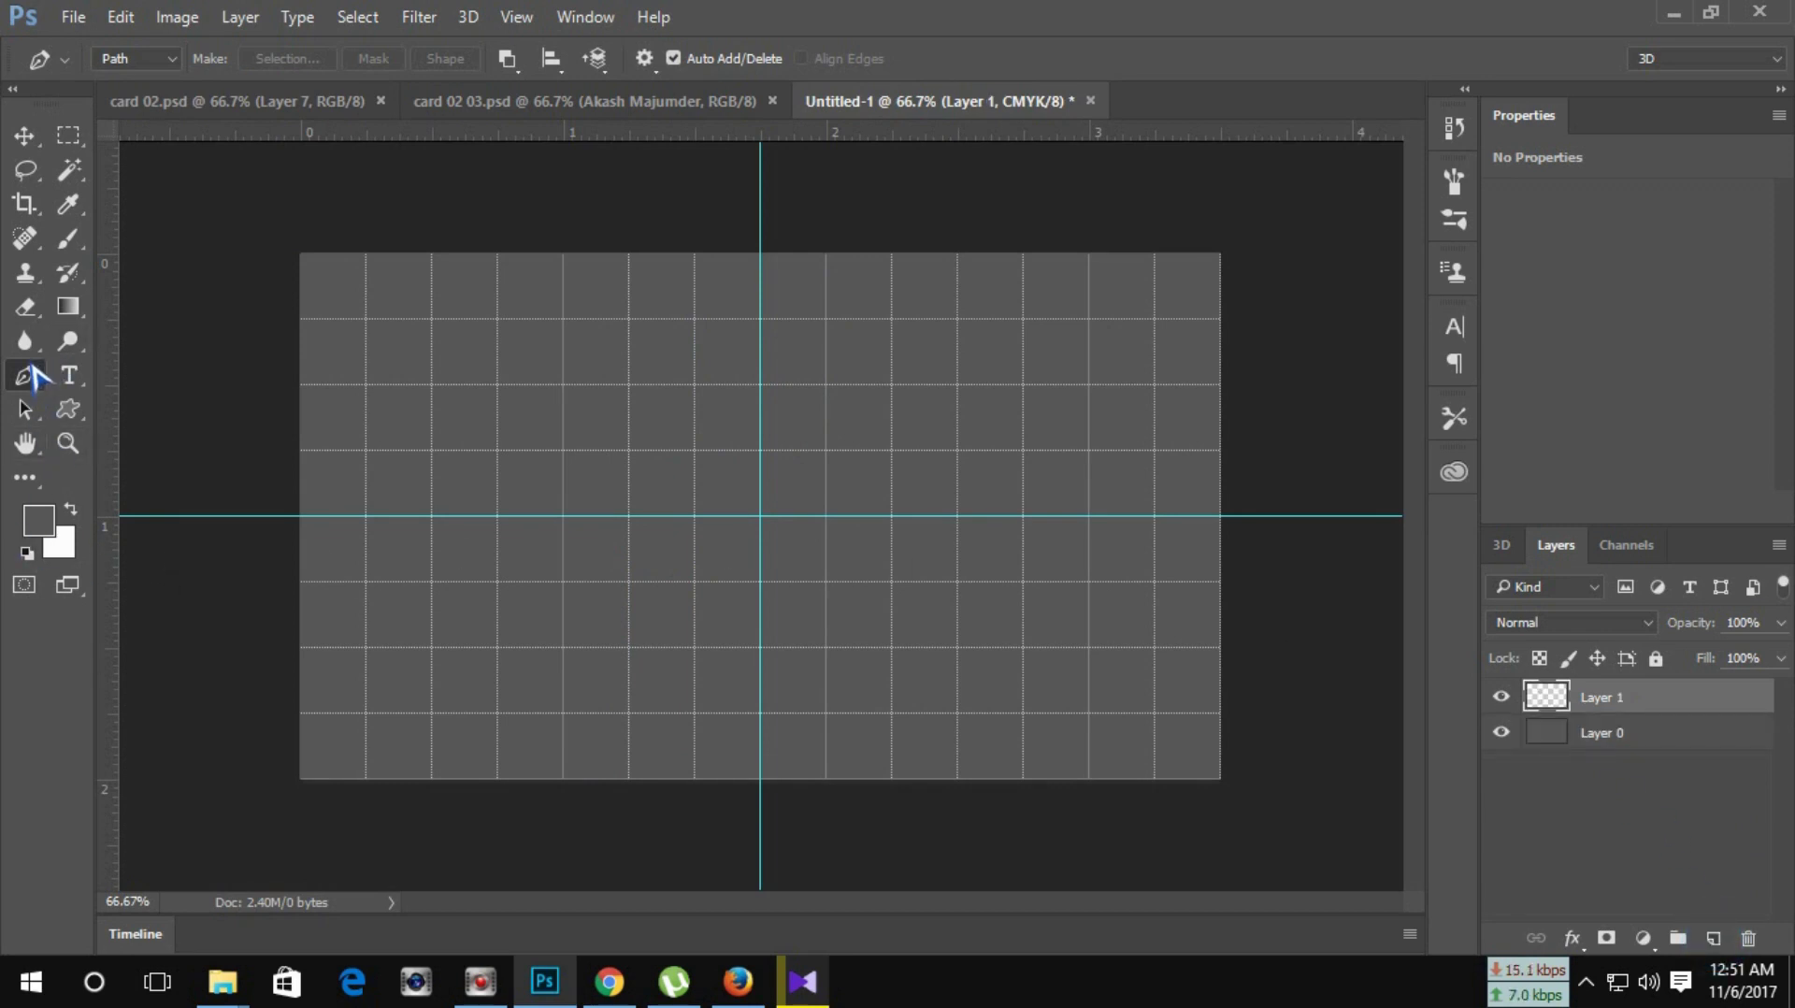
Step: Pen a path from the top-edge point to two bottom-edge anchors, curving back into a crescent
{"action": "left_click", "coordinate": [695, 256]}
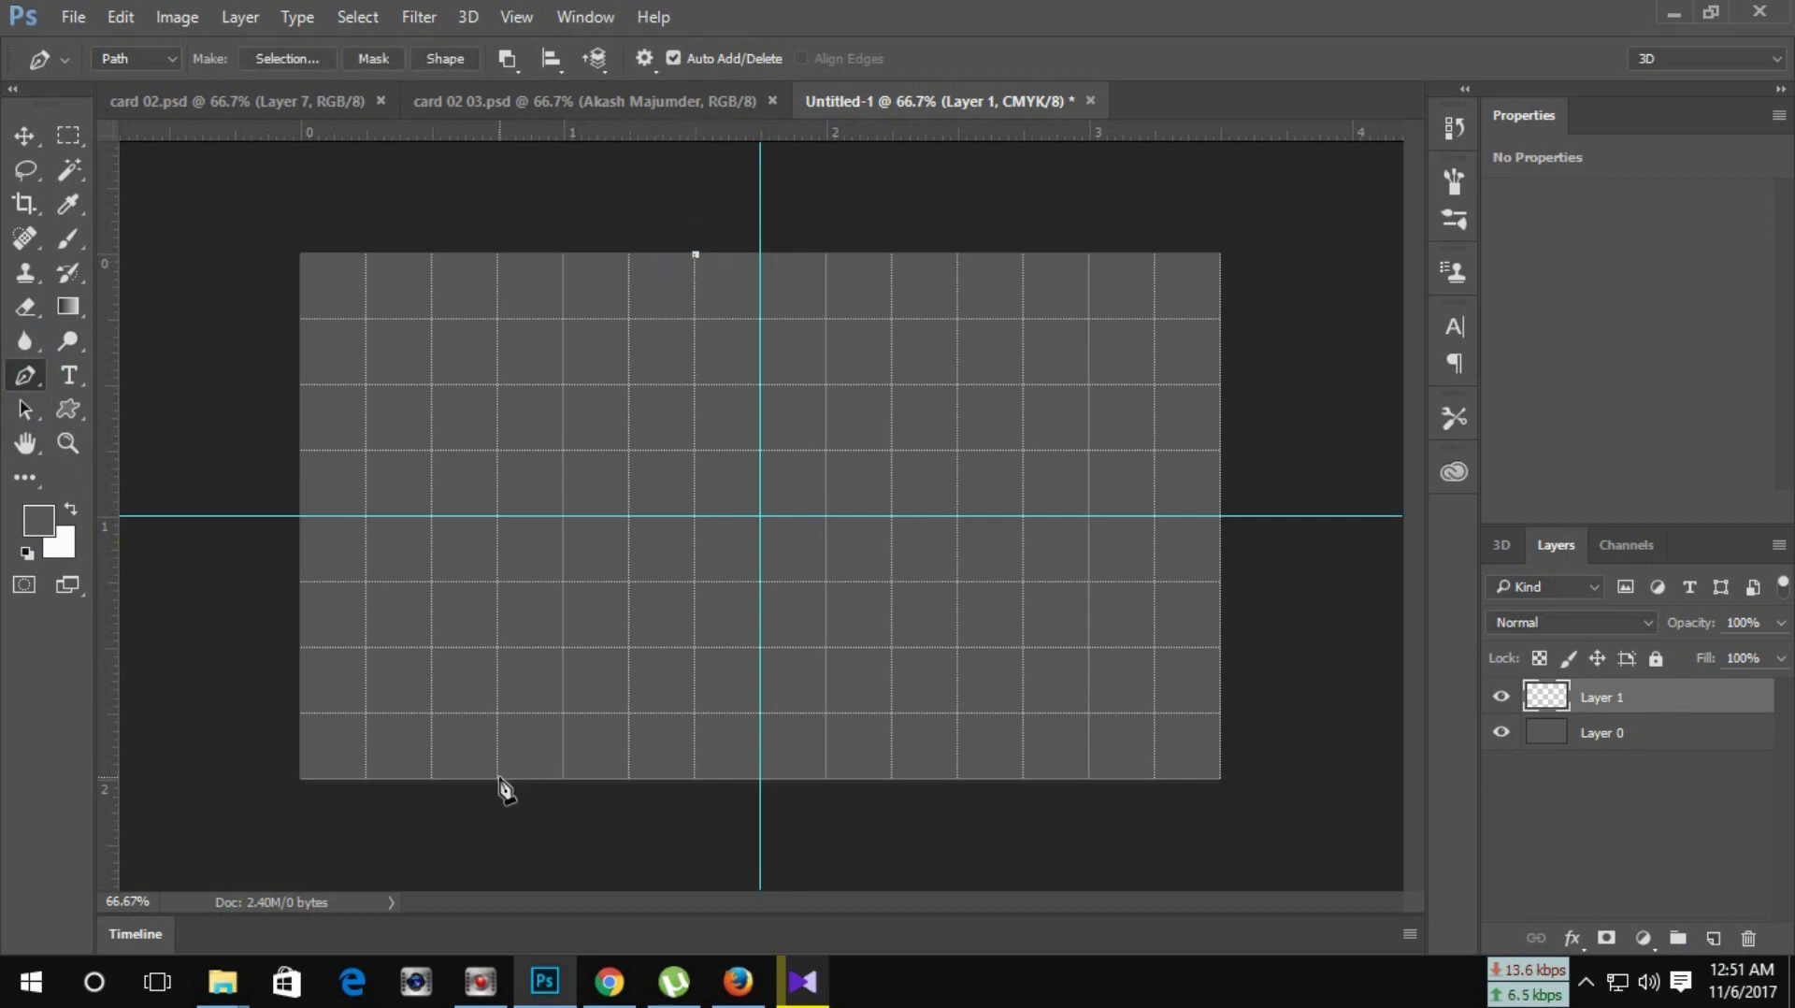
{"action": "mouse_move", "coordinate": [498, 779]}
{"action": "left_mouse_down"}
{"action": "mouse_move", "coordinate": [194, 913]}
{"action": "mouse_move", "coordinate": [143, 1005]}
{"action": "left_mouse_up"}
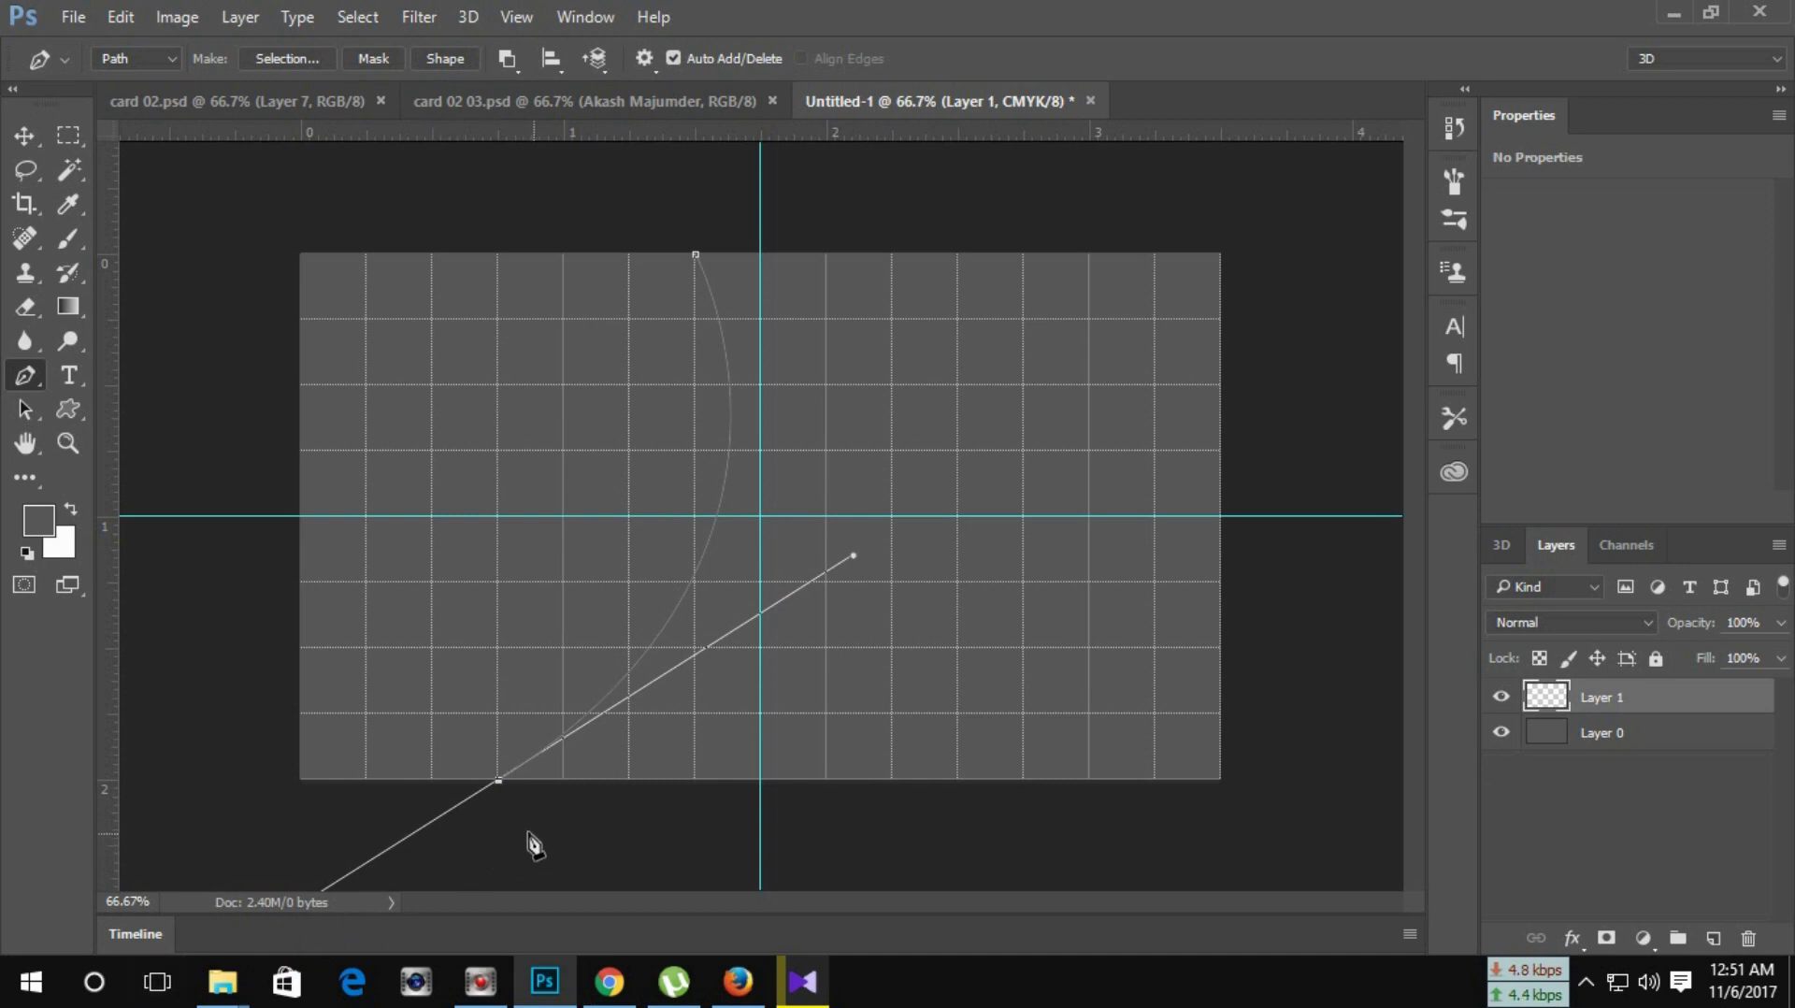
{"action": "left_click", "coordinate": [500, 784]}
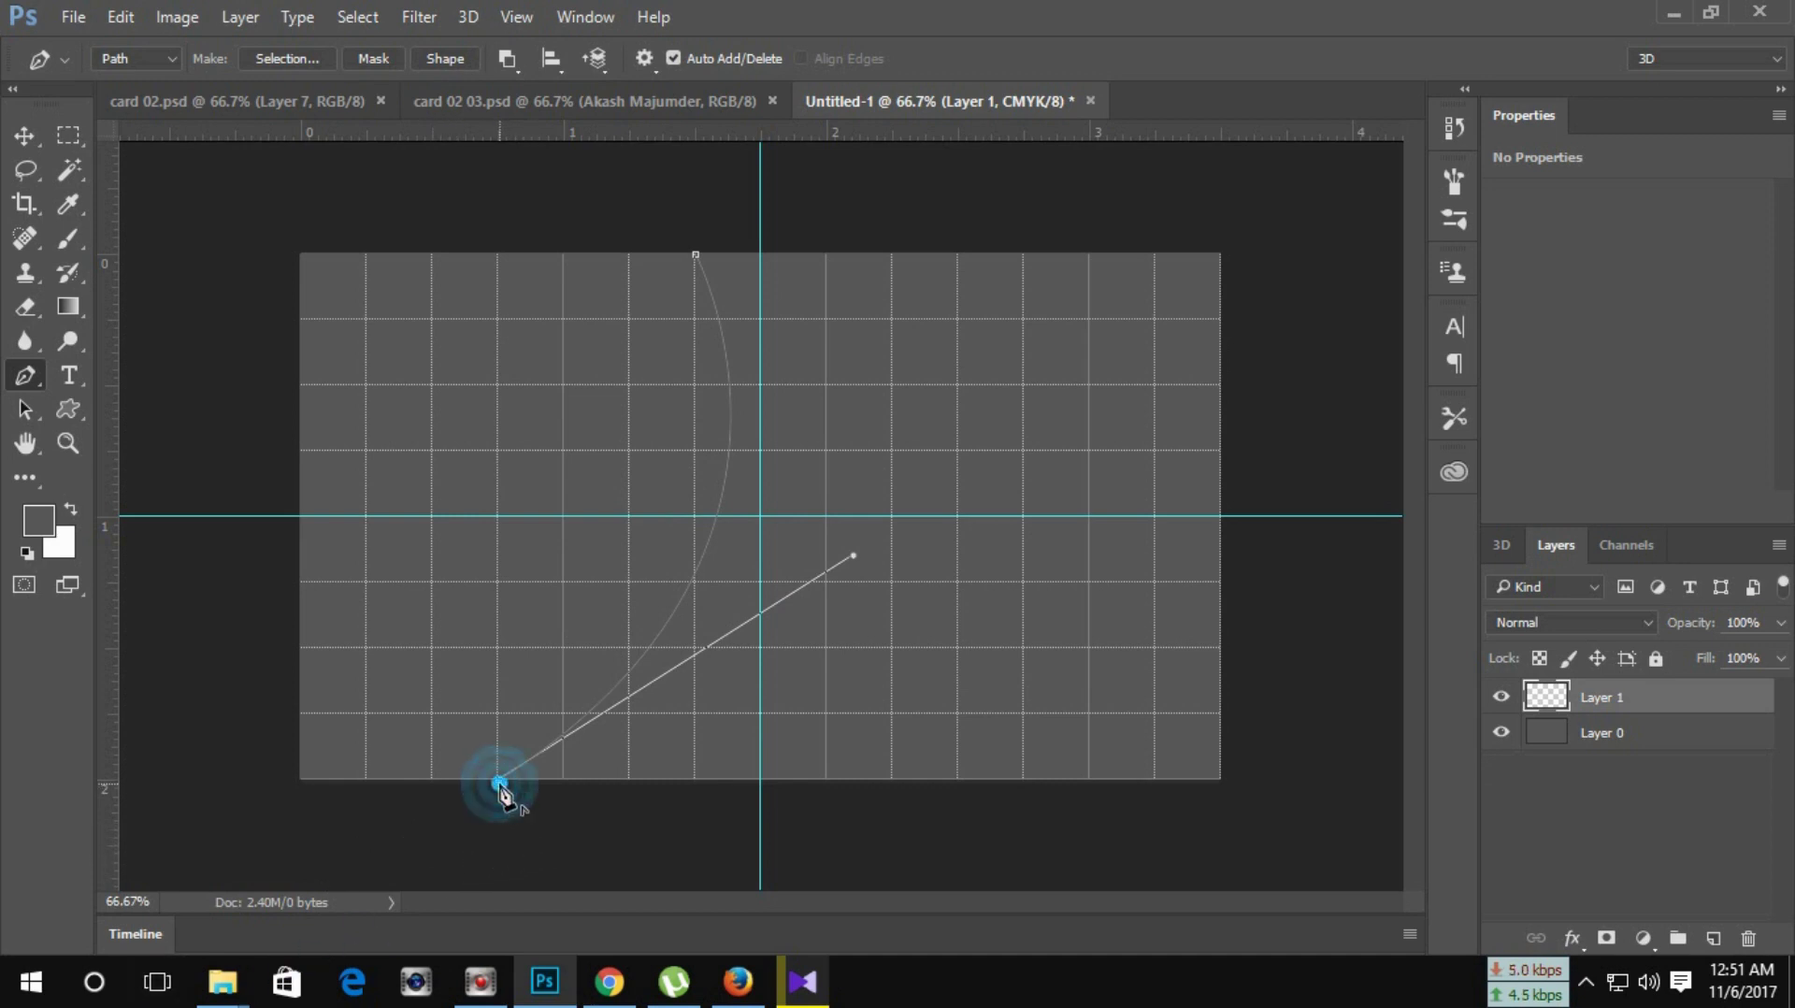
{"action": "left_click", "coordinate": [564, 780]}
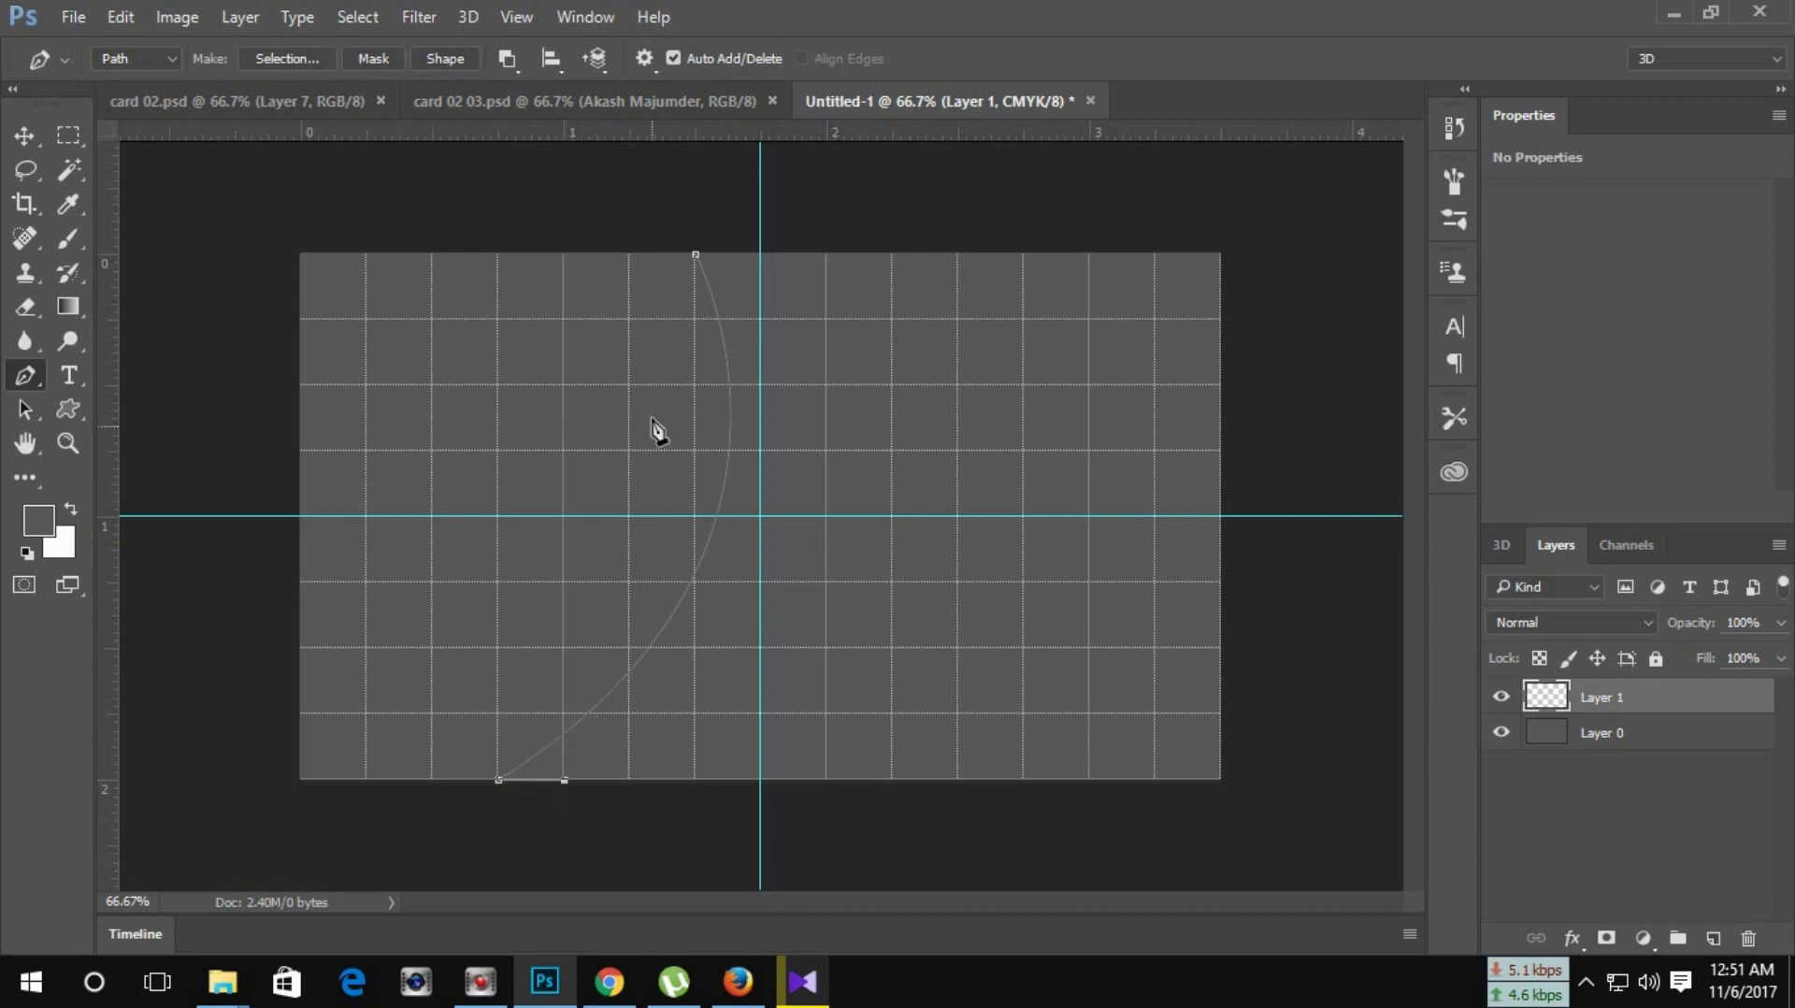
{"action": "left_click_drag", "start_coordinate": [697, 255], "coordinate": [530, 17]}
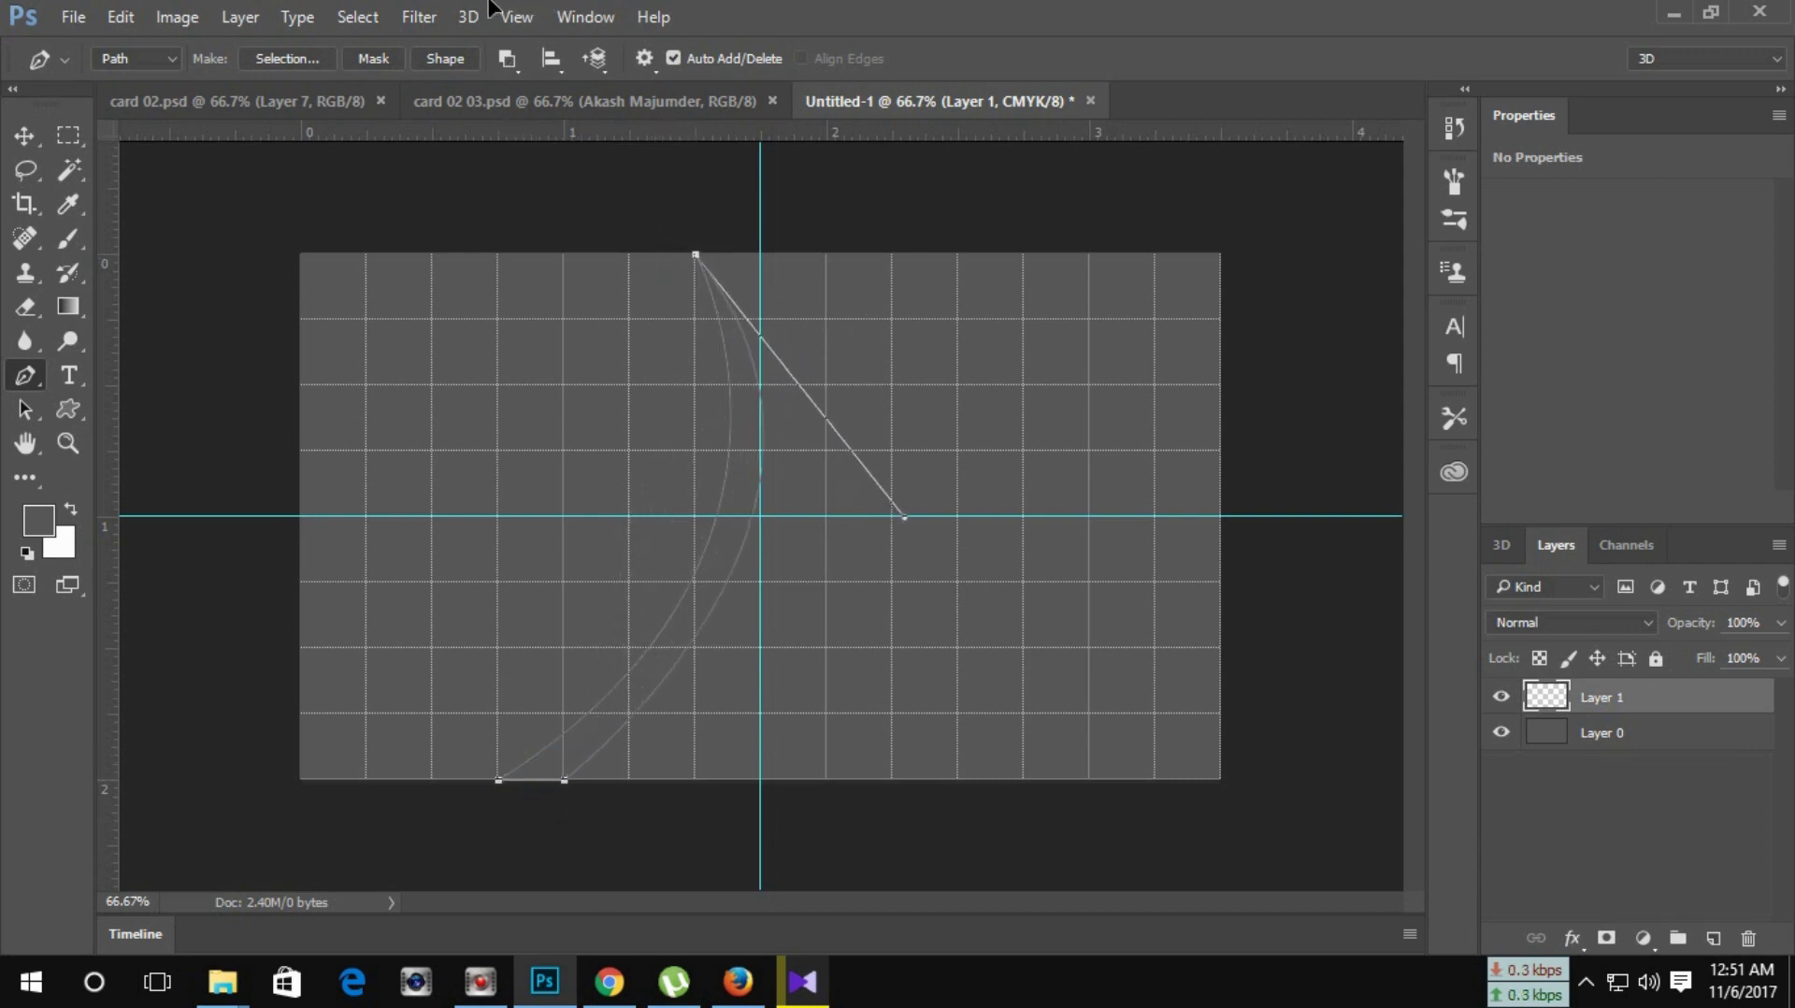
{"action": "mouse_move", "coordinate": [531, 16]}
{"action": "left_mouse_down"}
{"action": "mouse_move", "coordinate": [483, 6]}
{"action": "mouse_move", "coordinate": [512, 7]}
{"action": "mouse_move", "coordinate": [505, 47]}
{"action": "mouse_move", "coordinate": [627, 61]}
{"action": "mouse_move", "coordinate": [520, 137]}
{"action": "mouse_move", "coordinate": [505, 36]}
{"action": "left_mouse_up"}
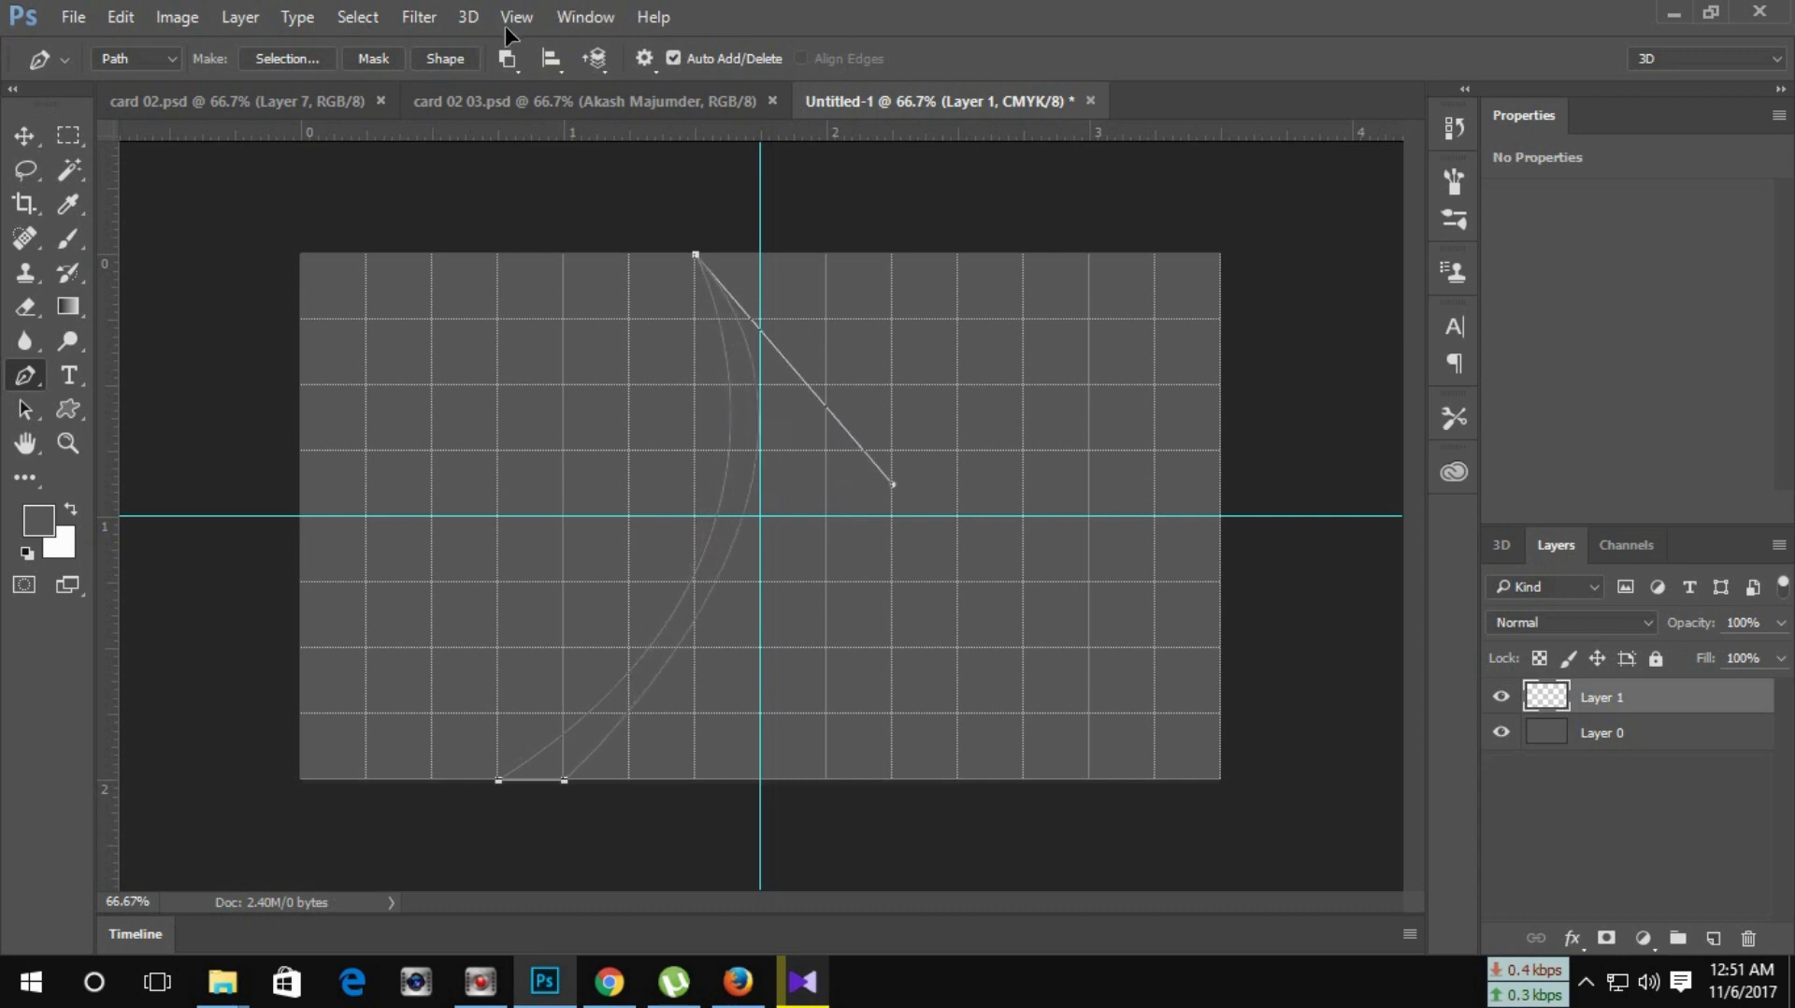
{"action": "left_click_drag", "start_coordinate": [506, 35], "coordinate": [516, 4]}
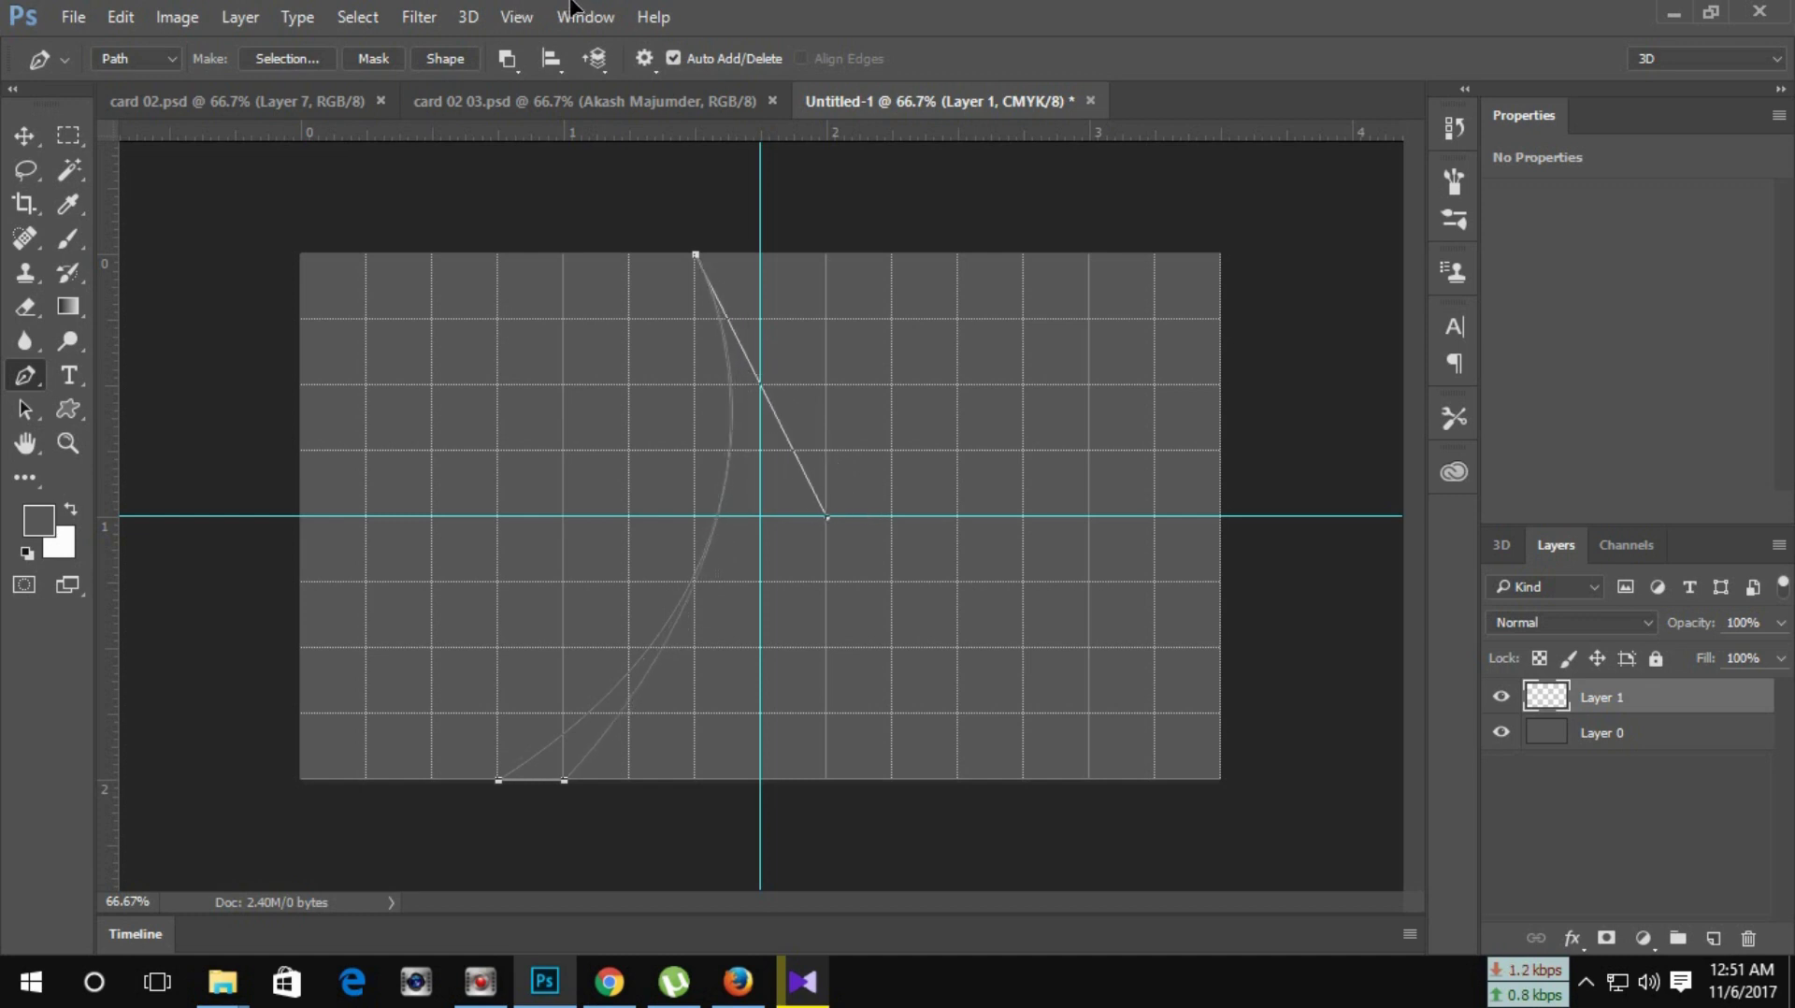
{"action": "left_click_drag", "start_coordinate": [516, 8], "coordinate": [516, 8]}
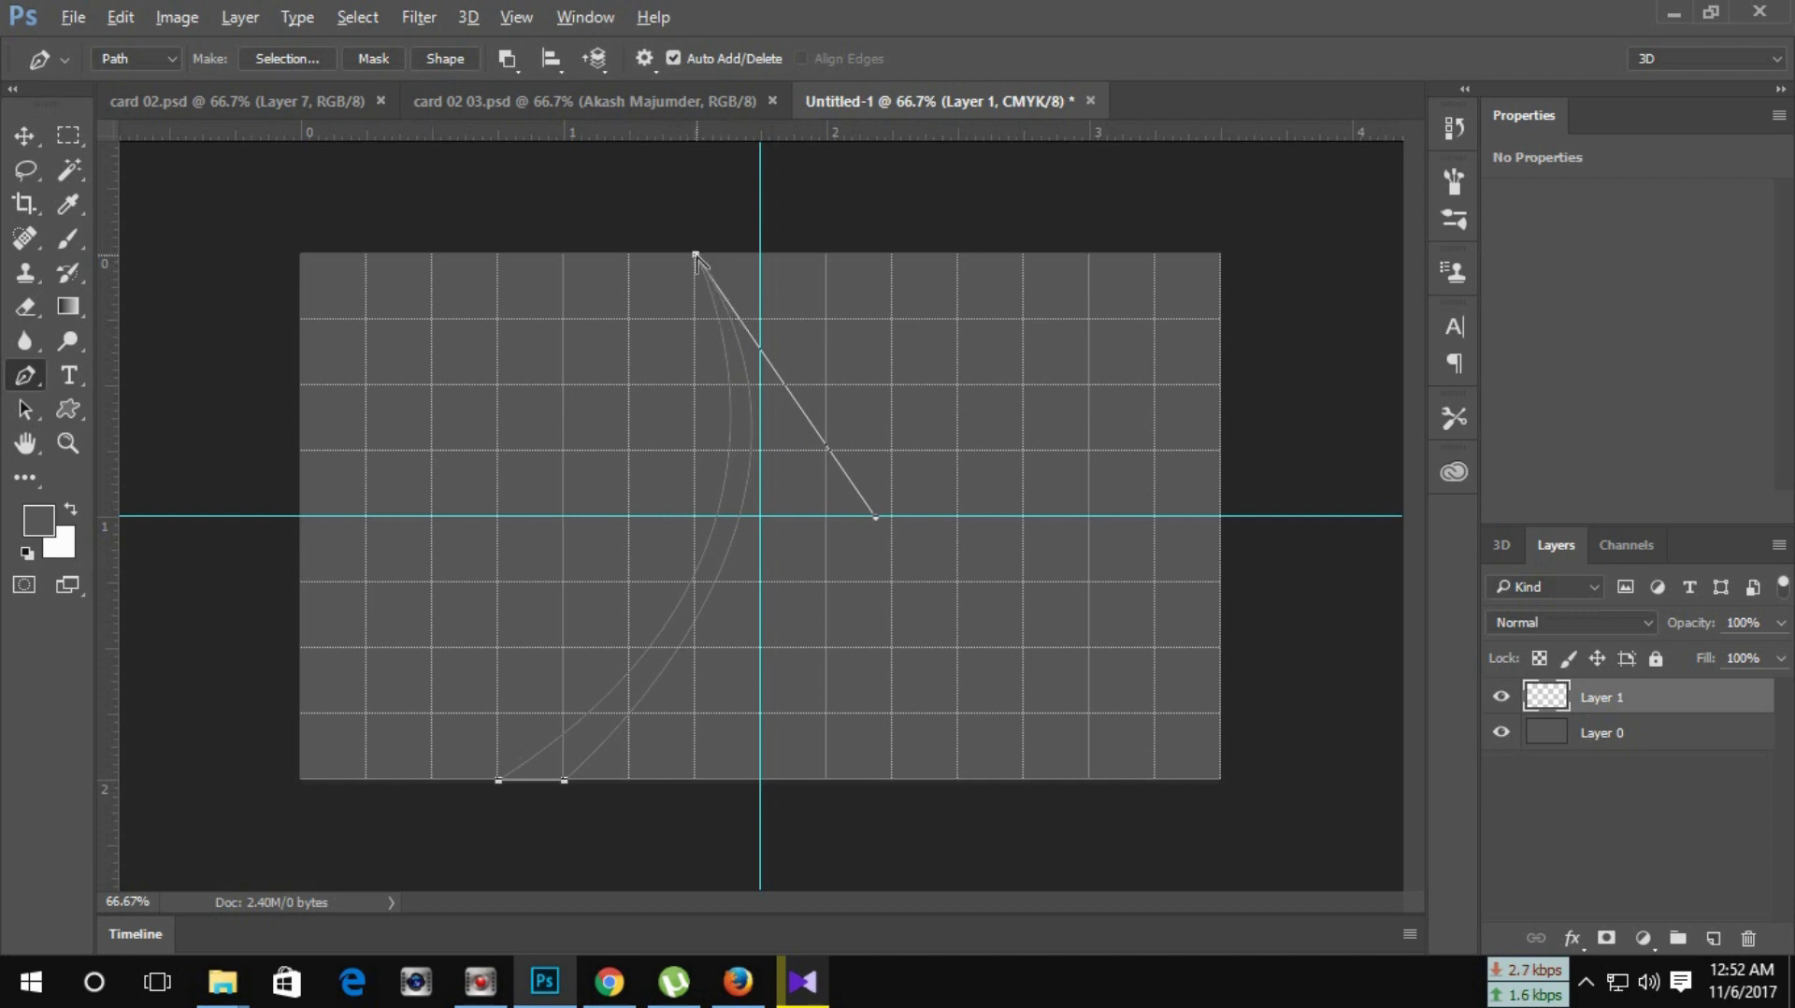
Step: Pull a new handle from the top anchor and drag it down to reshape the inner curve
{"action": "left_click", "coordinate": [696, 254]}
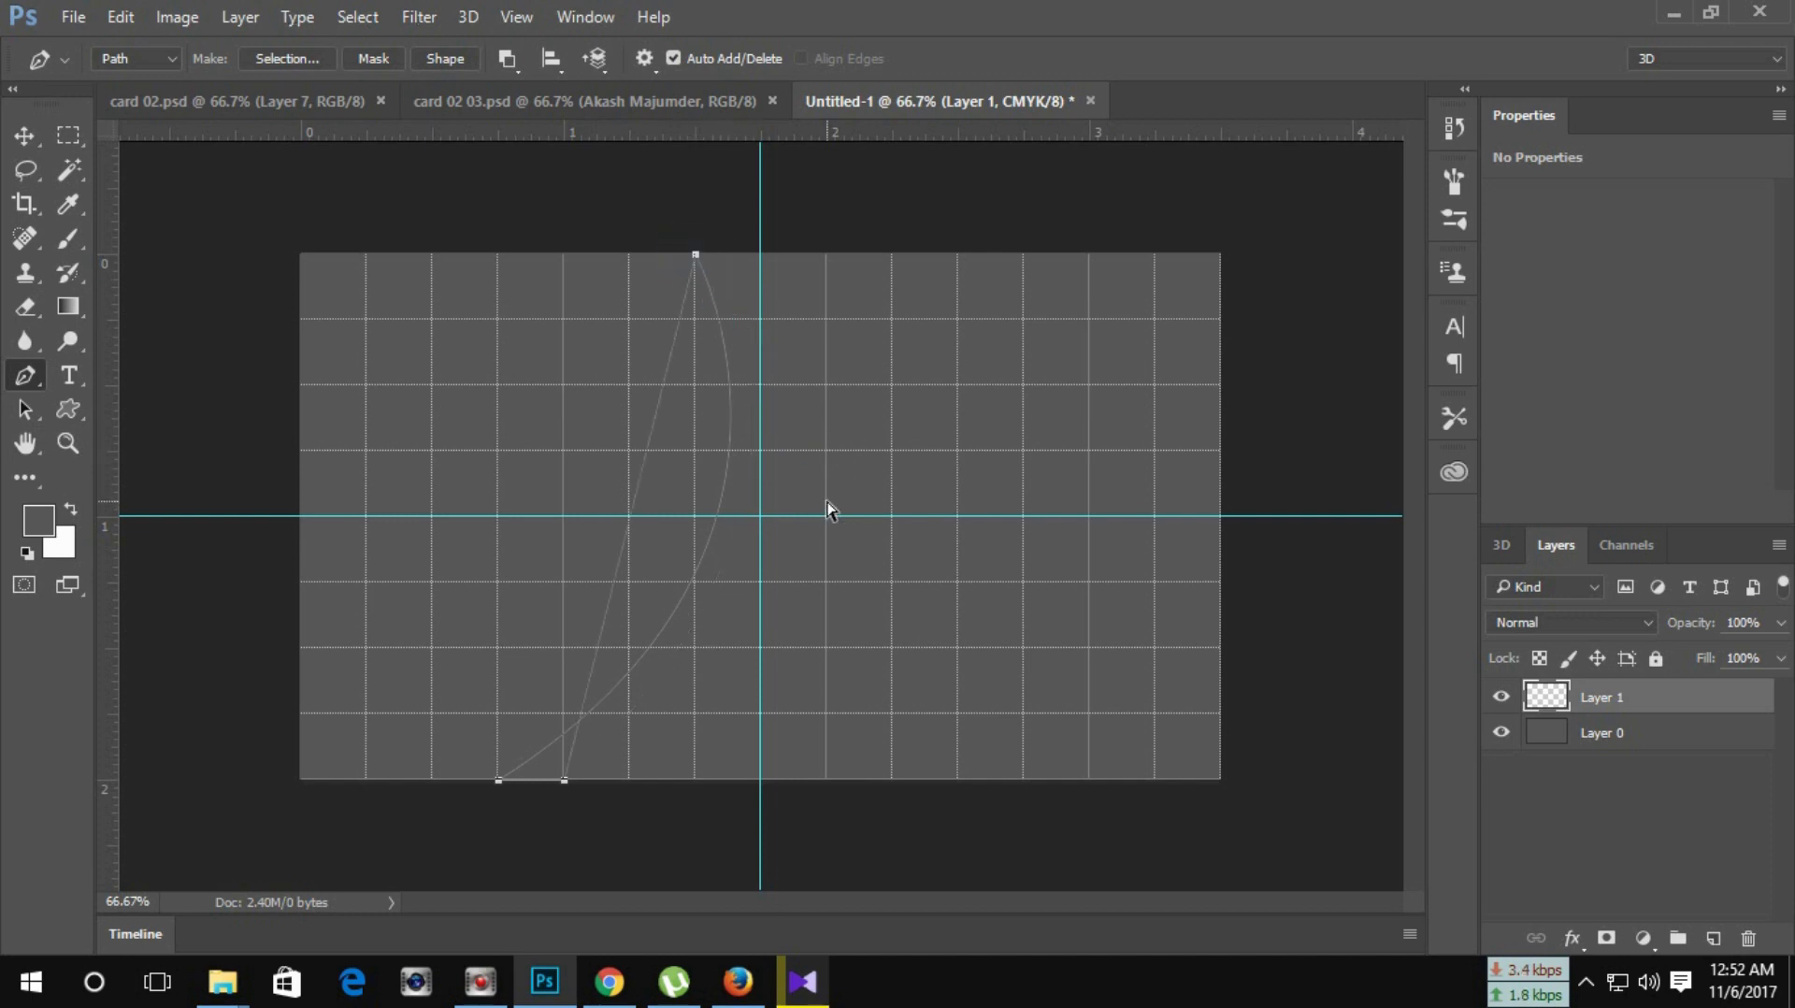
{"action": "key", "text": "ctrl+z"}
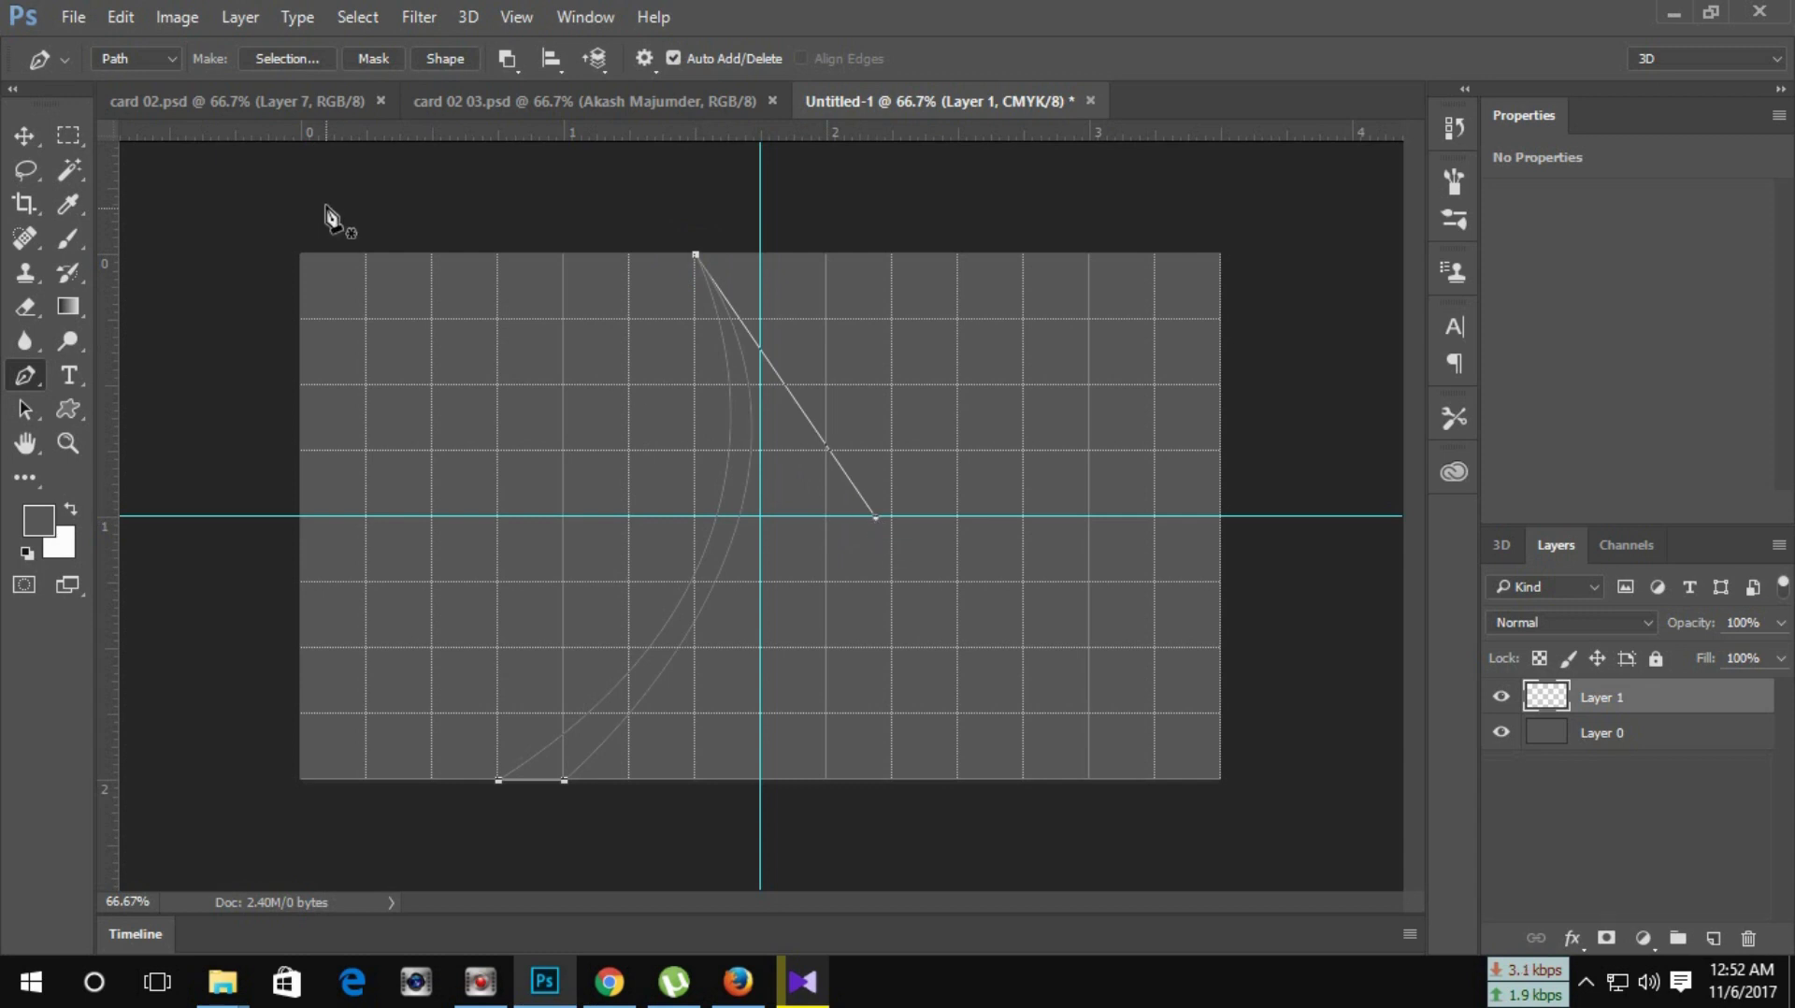
{"action": "right_click", "coordinate": [28, 382]}
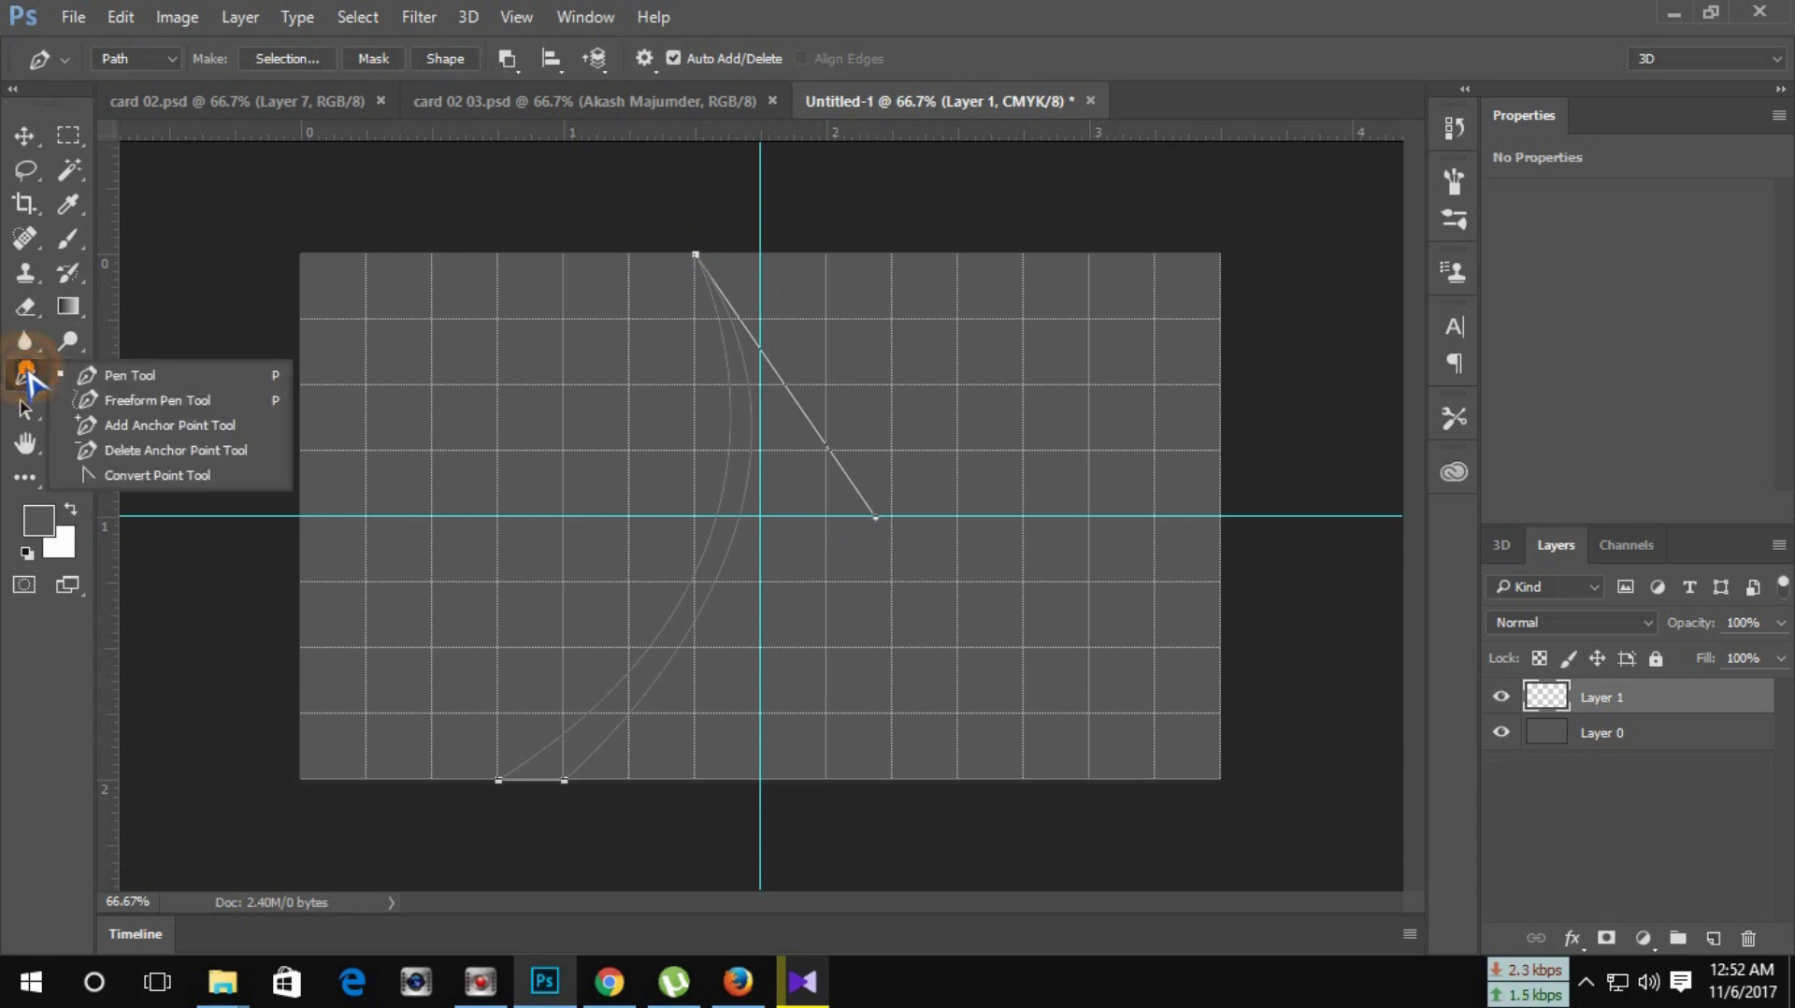
{"action": "left_click", "coordinate": [81, 372]}
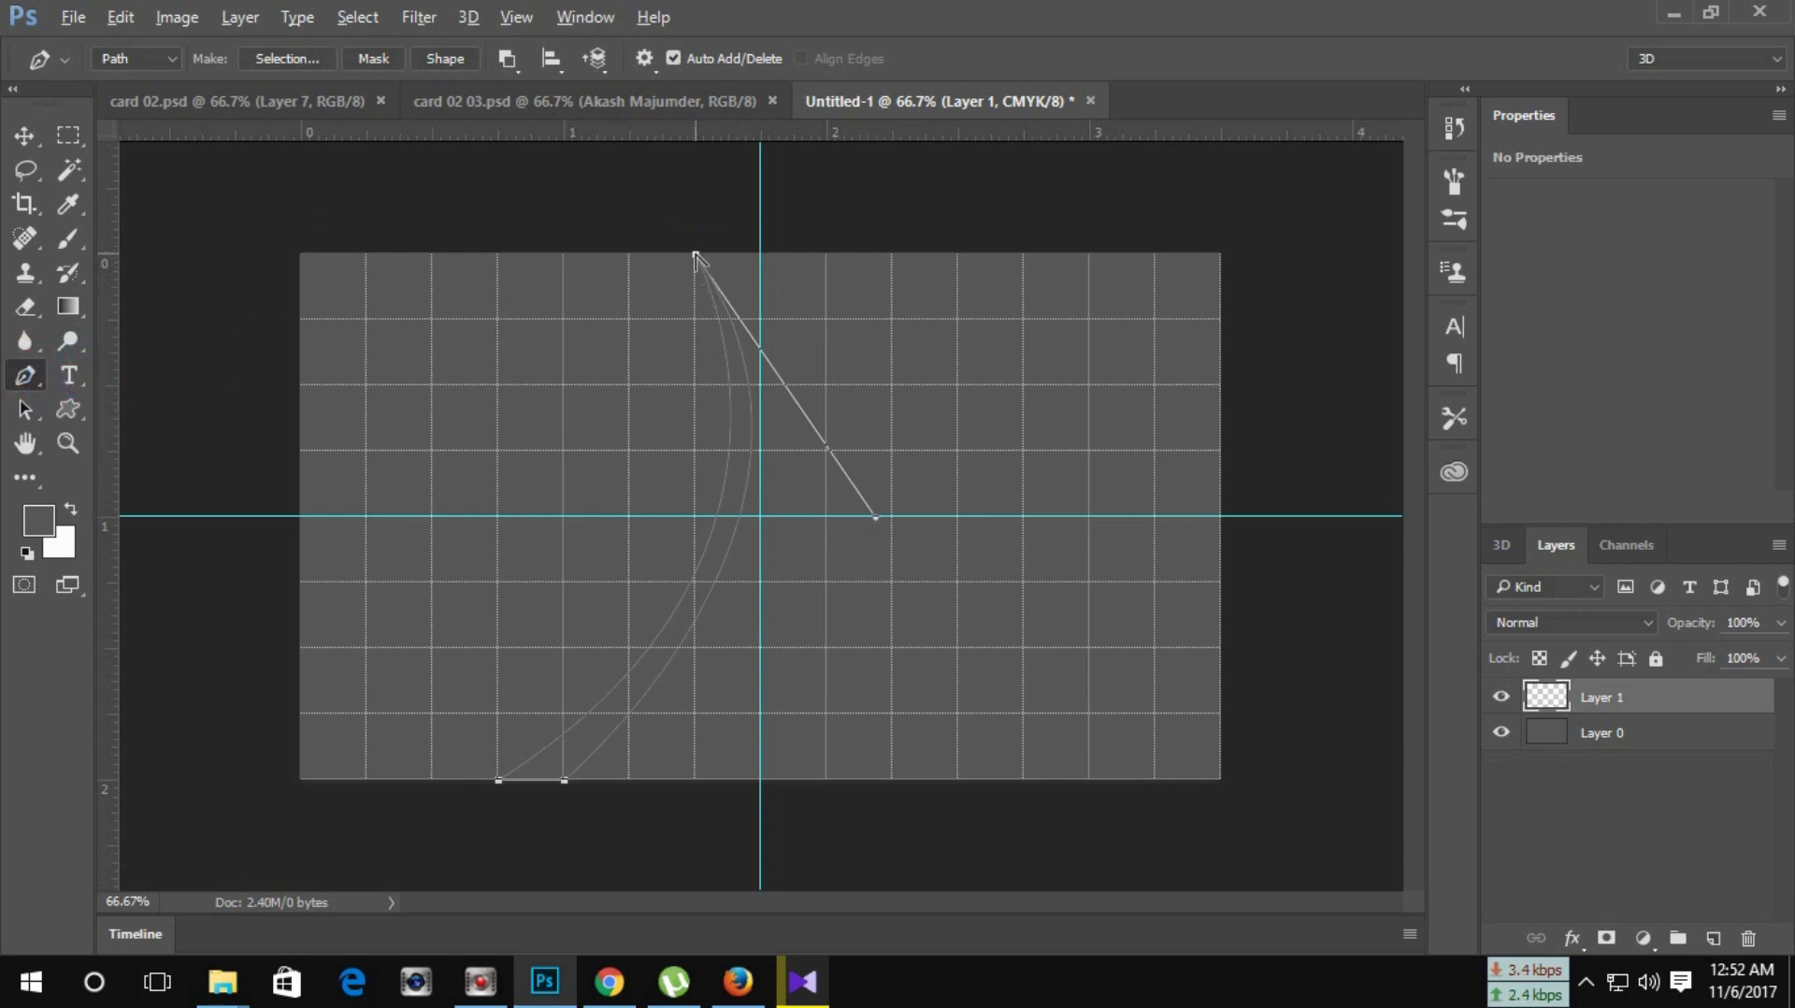
{"action": "left_click", "coordinate": [695, 256]}
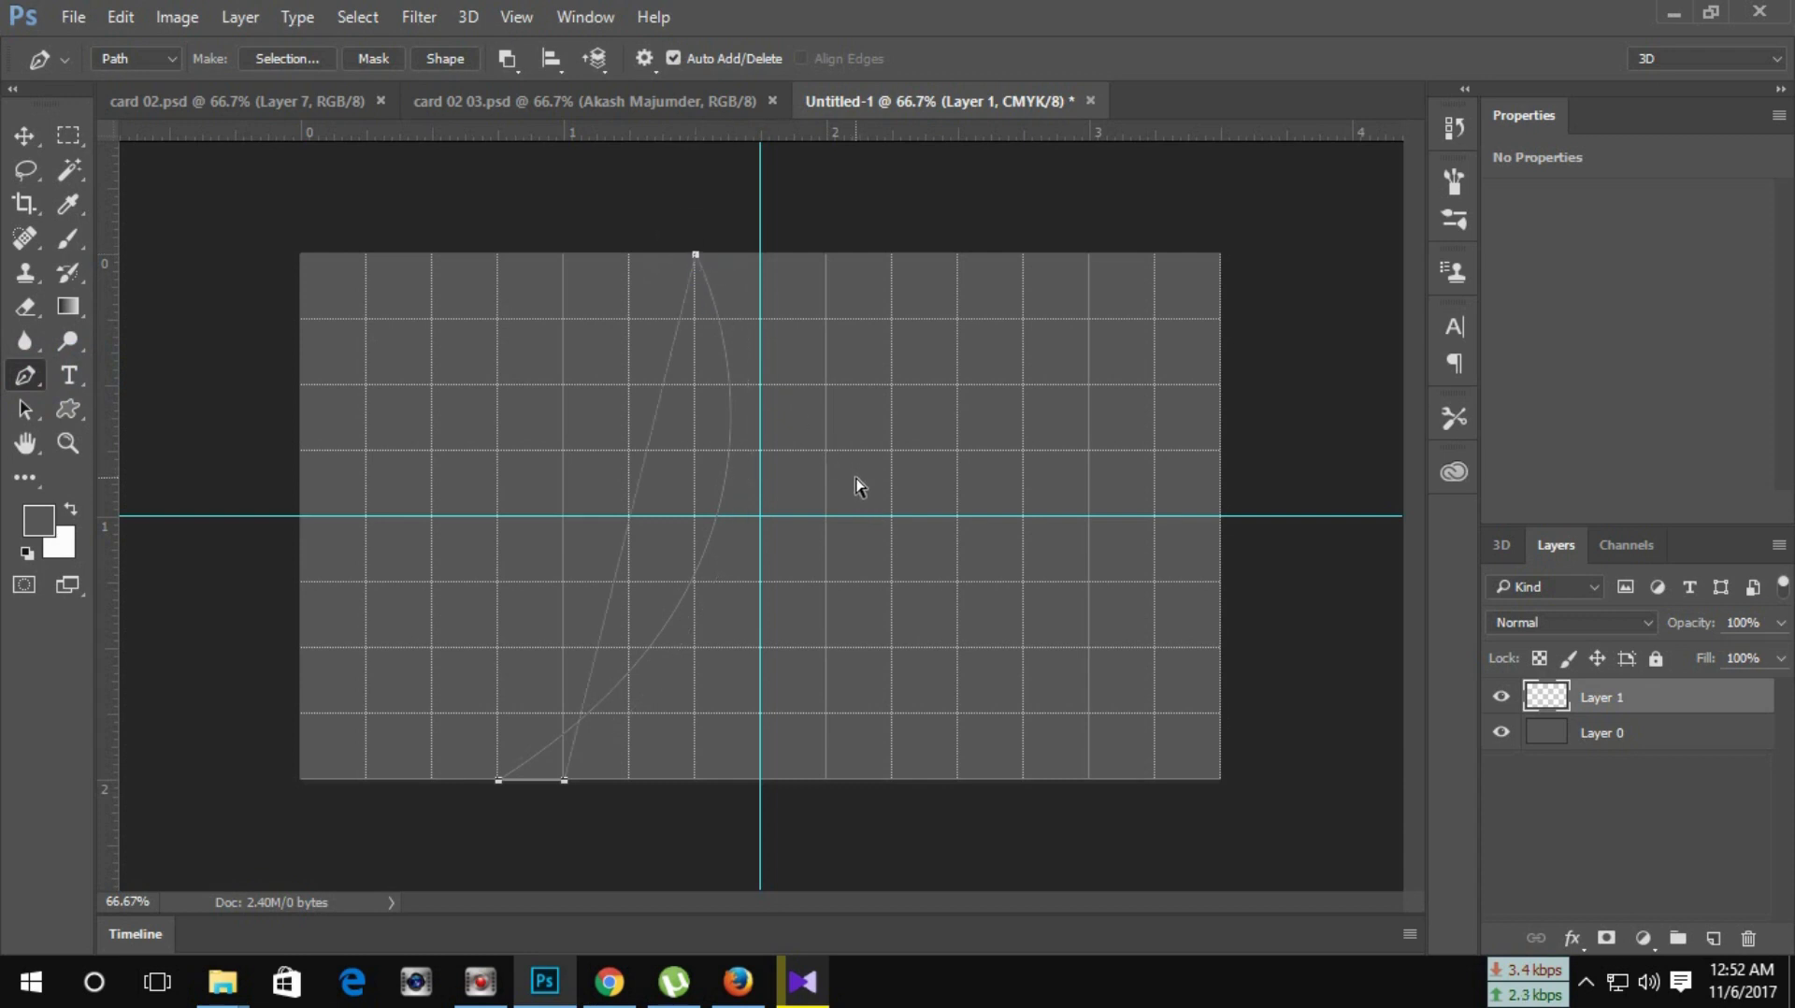
{"action": "left_click", "coordinate": [696, 259]}
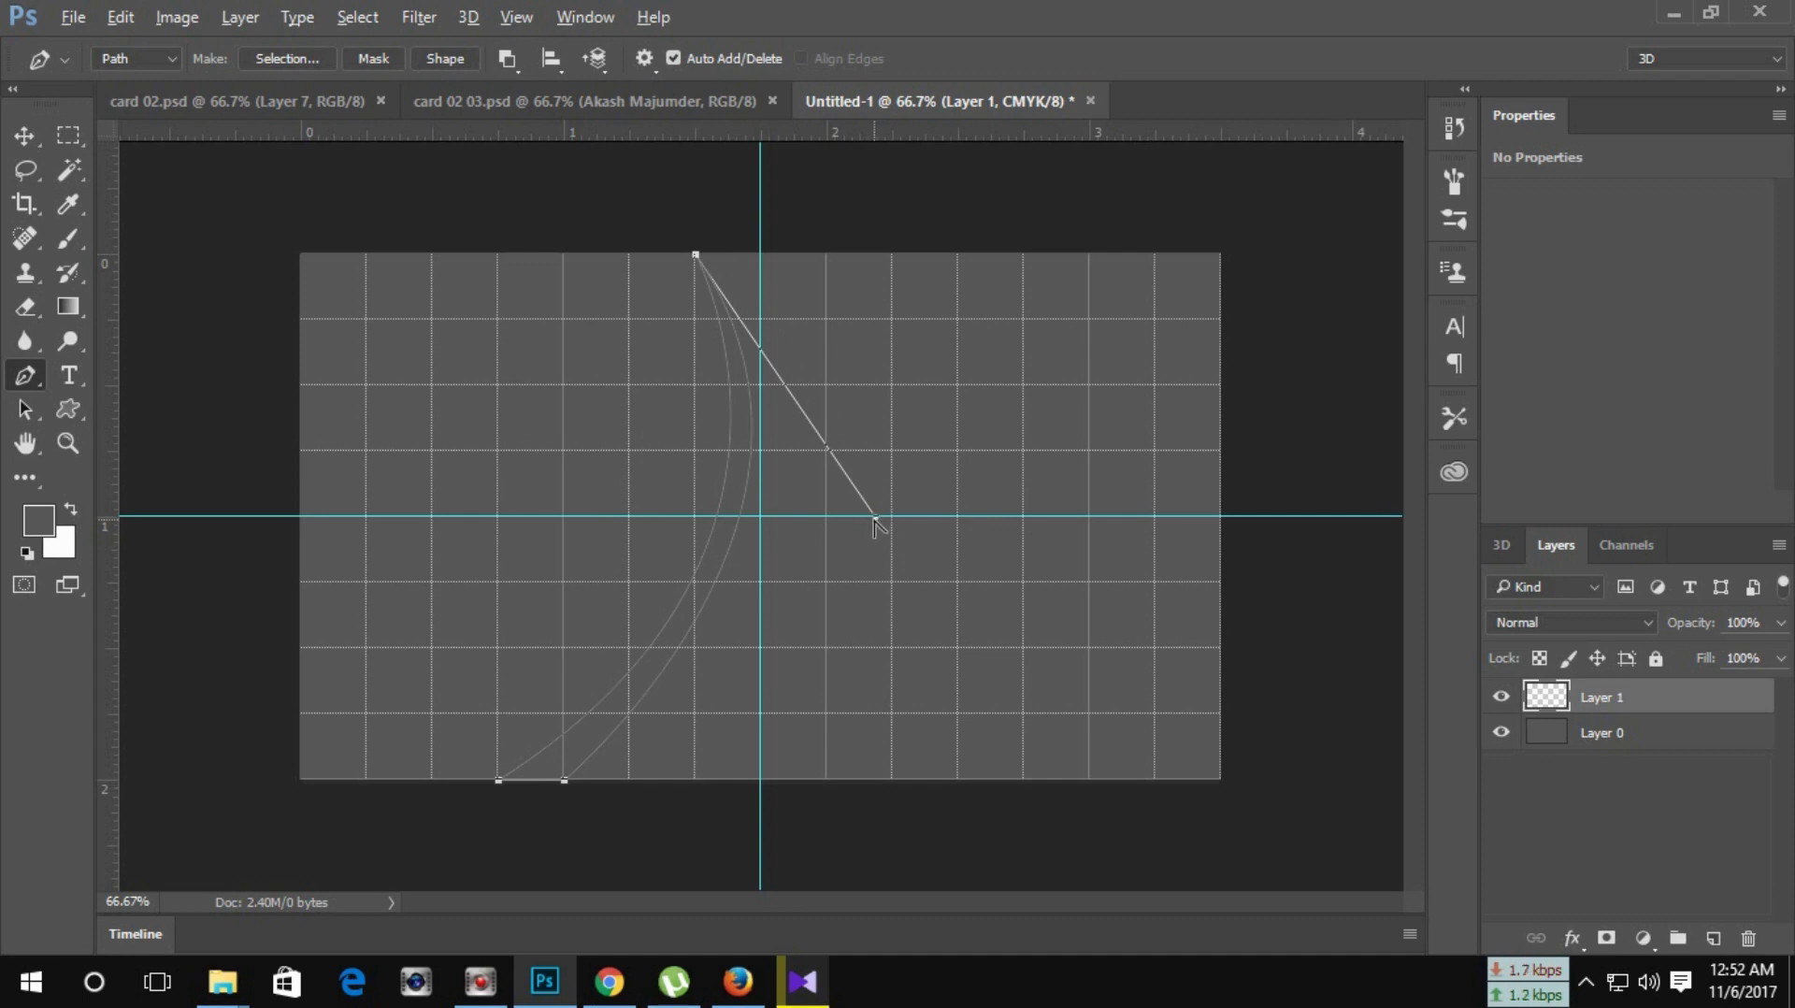
{"action": "mouse_move", "coordinate": [877, 520]}
{"action": "left_mouse_down"}
{"action": "mouse_move", "coordinate": [875, 695]}
{"action": "mouse_move", "coordinate": [860, 625]}
{"action": "left_mouse_up"}
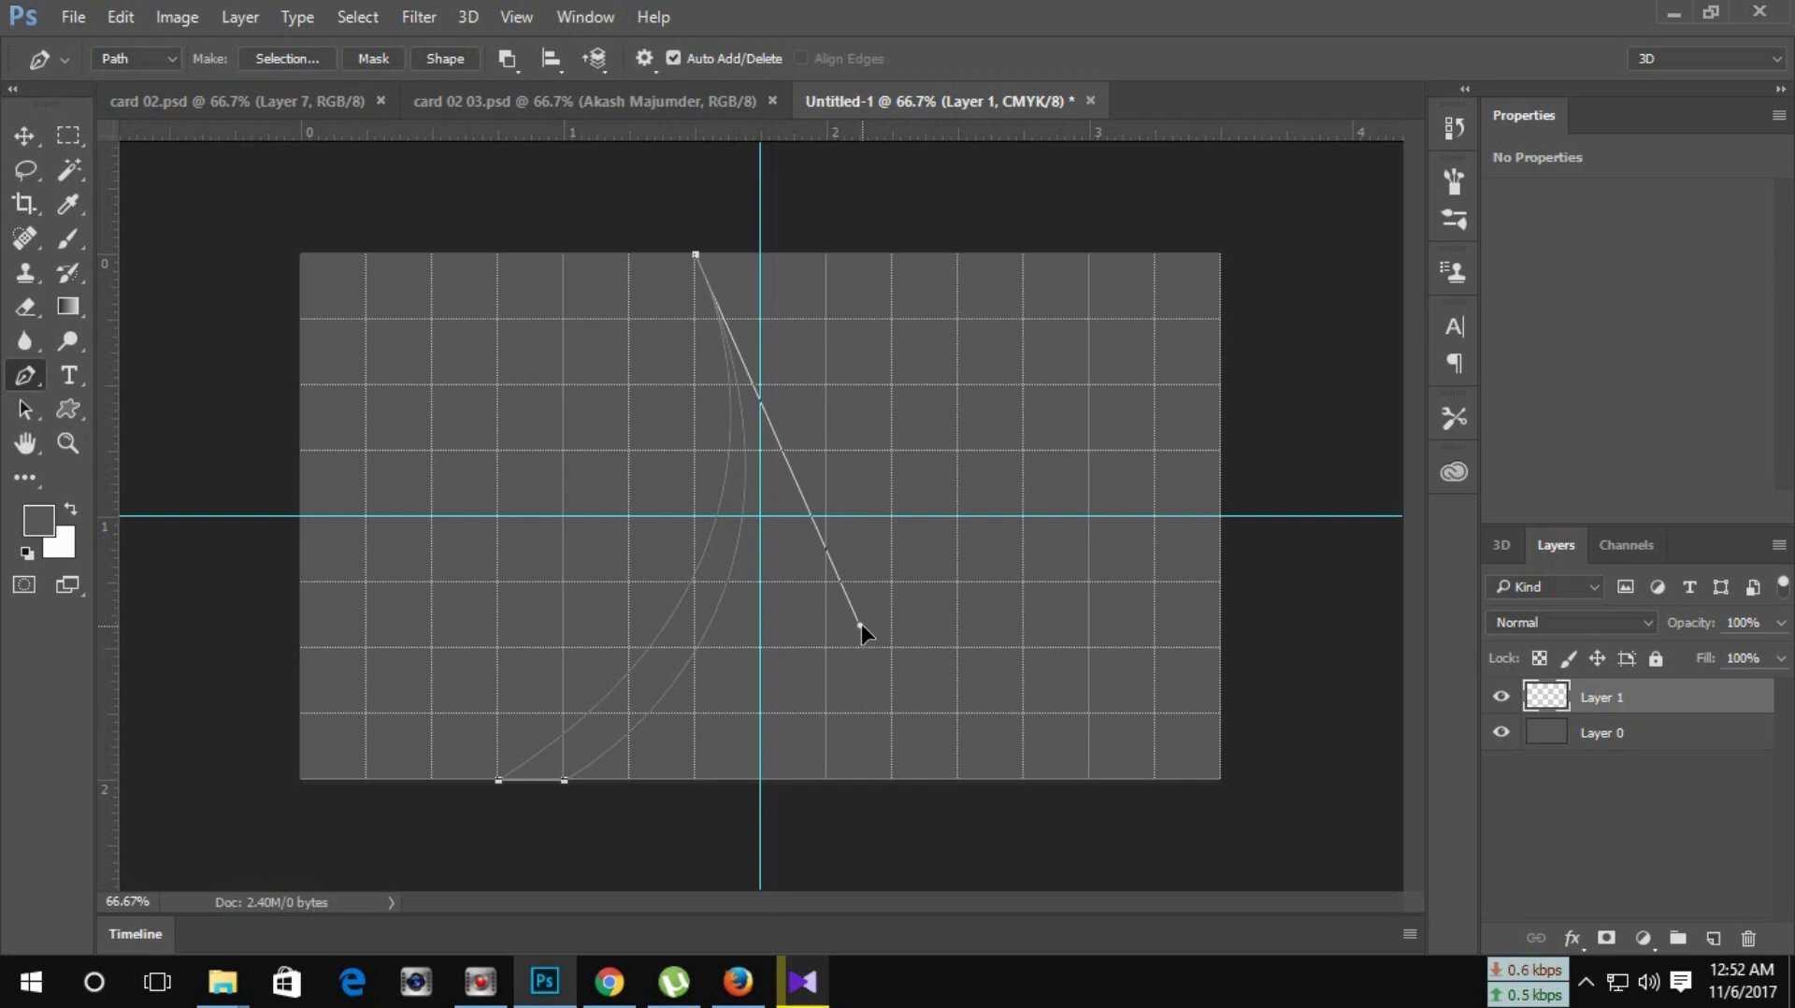
{"action": "left_click_drag", "start_coordinate": [861, 625], "coordinate": [861, 622]}
Step: Make a selection from the path with 0 feather radius, then invert it
{"action": "right_click", "coordinate": [709, 595]}
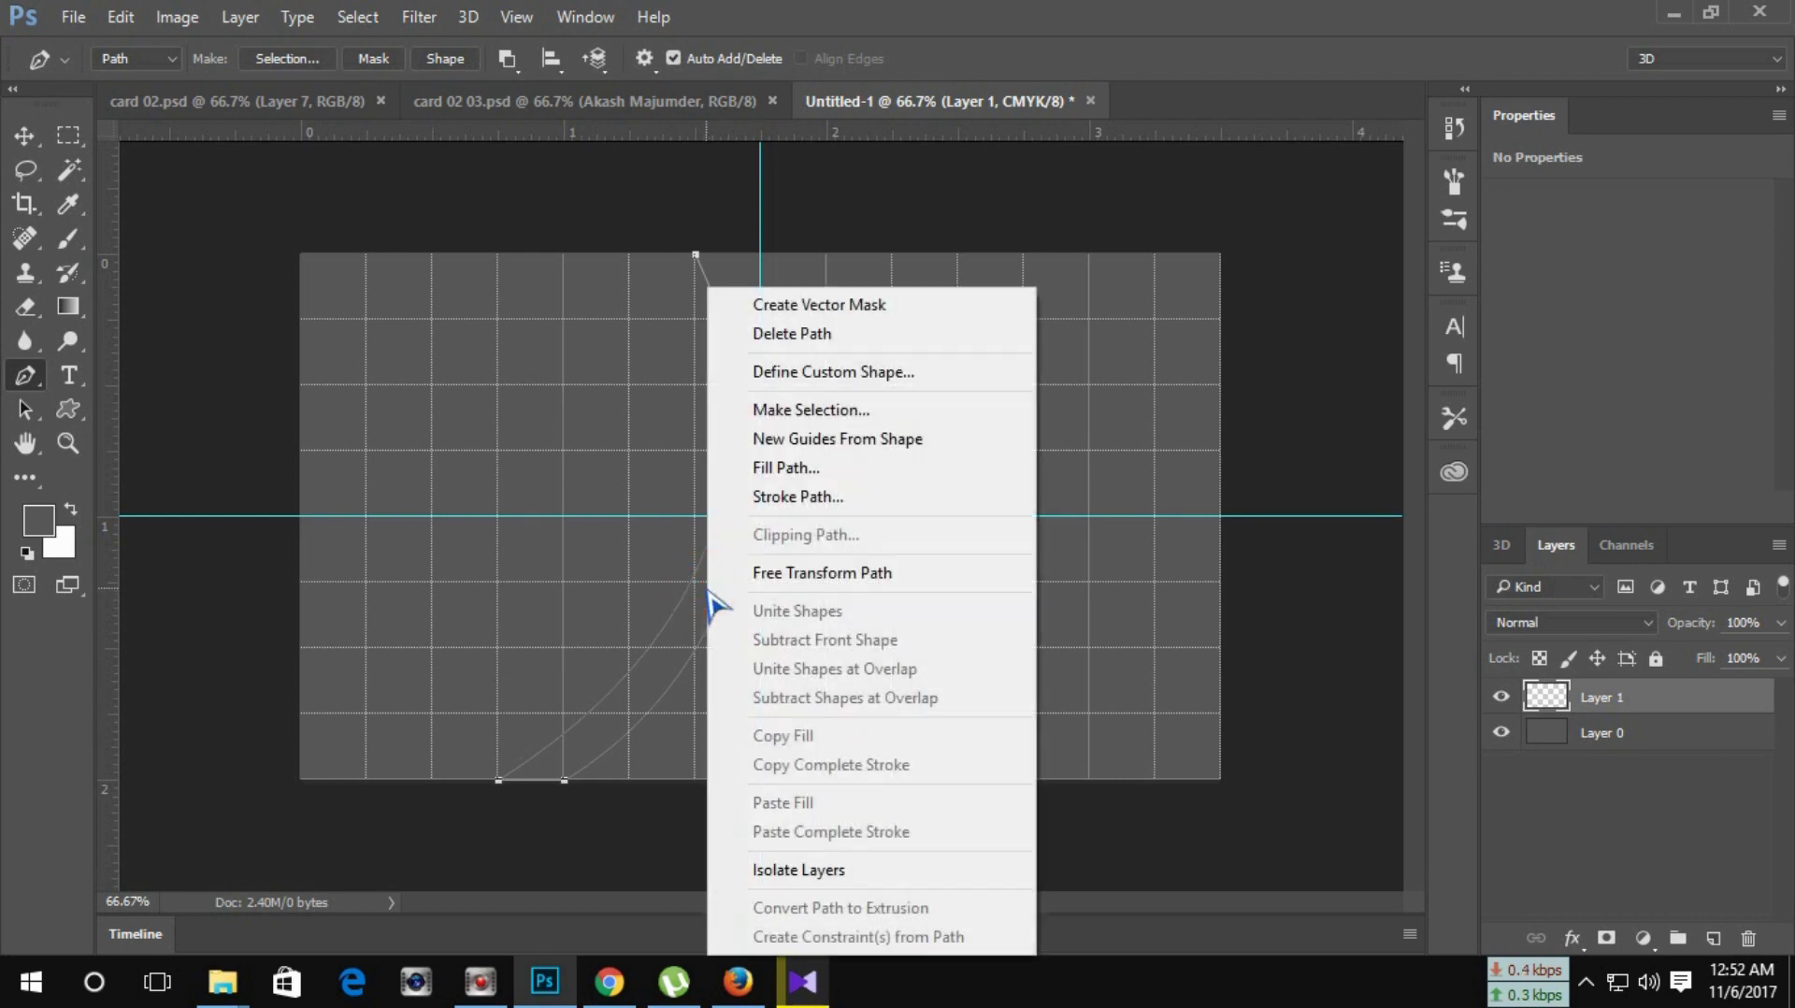
{"action": "left_click", "coordinate": [780, 409]}
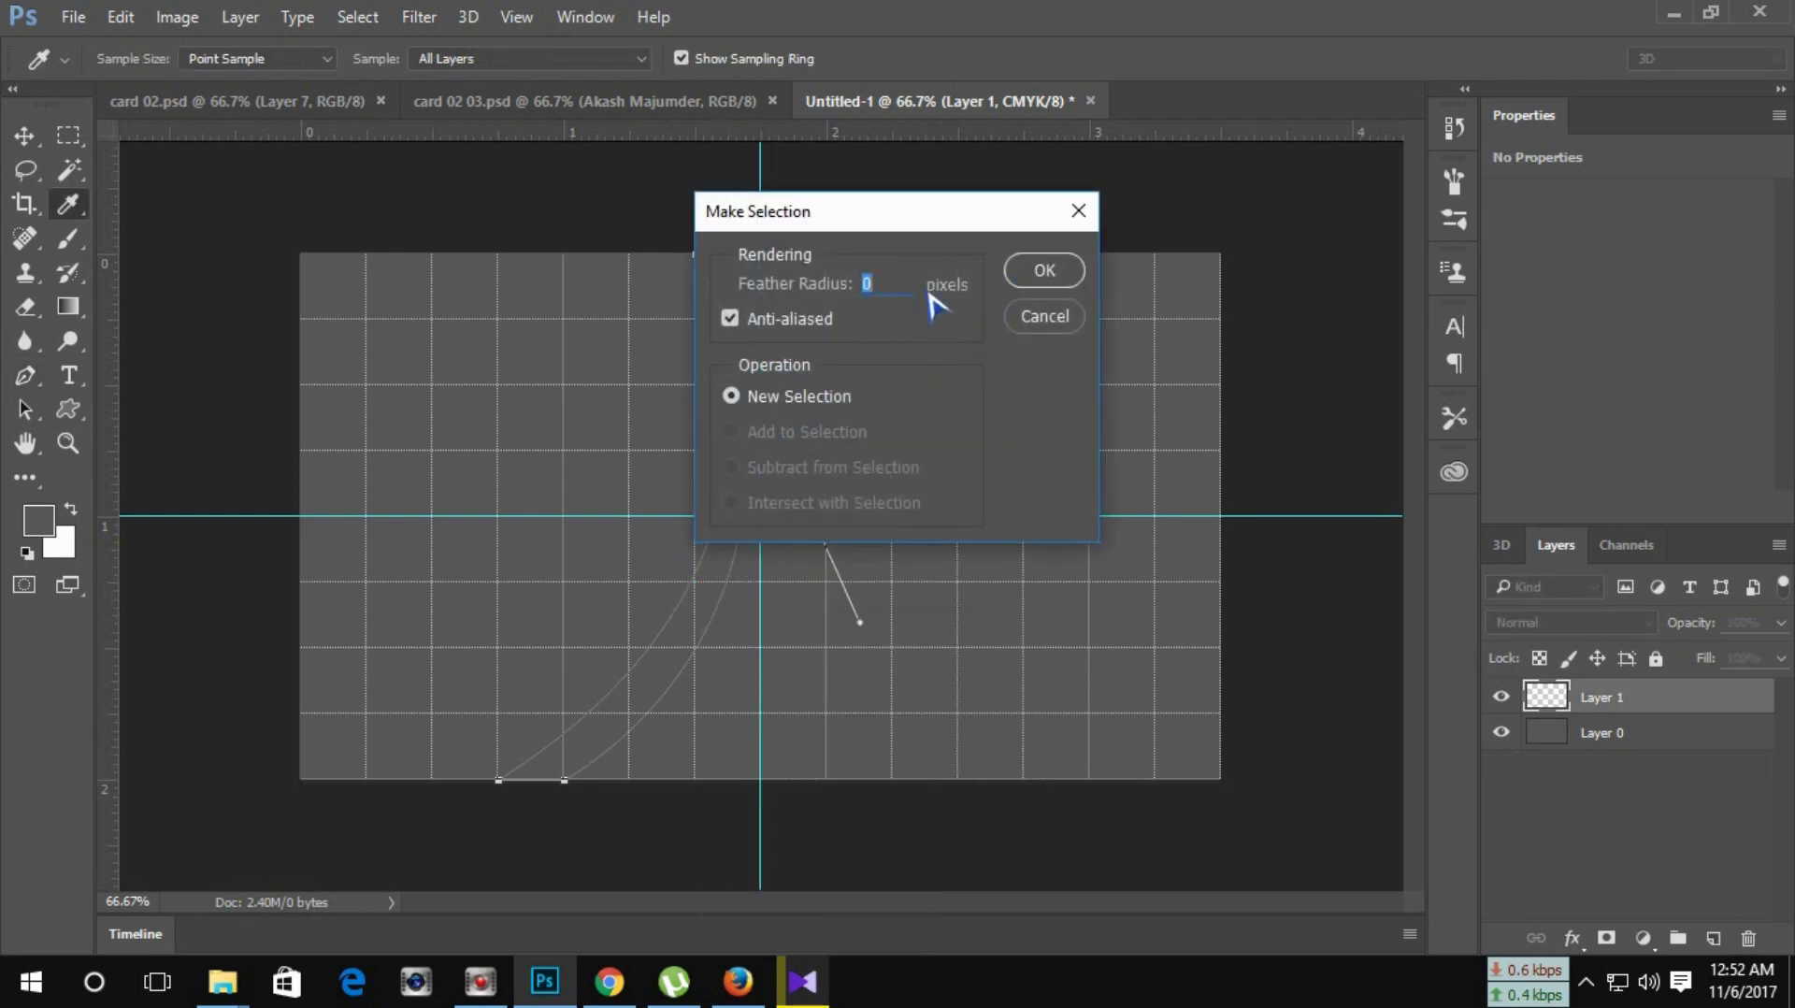
{"action": "left_click", "coordinate": [1071, 275]}
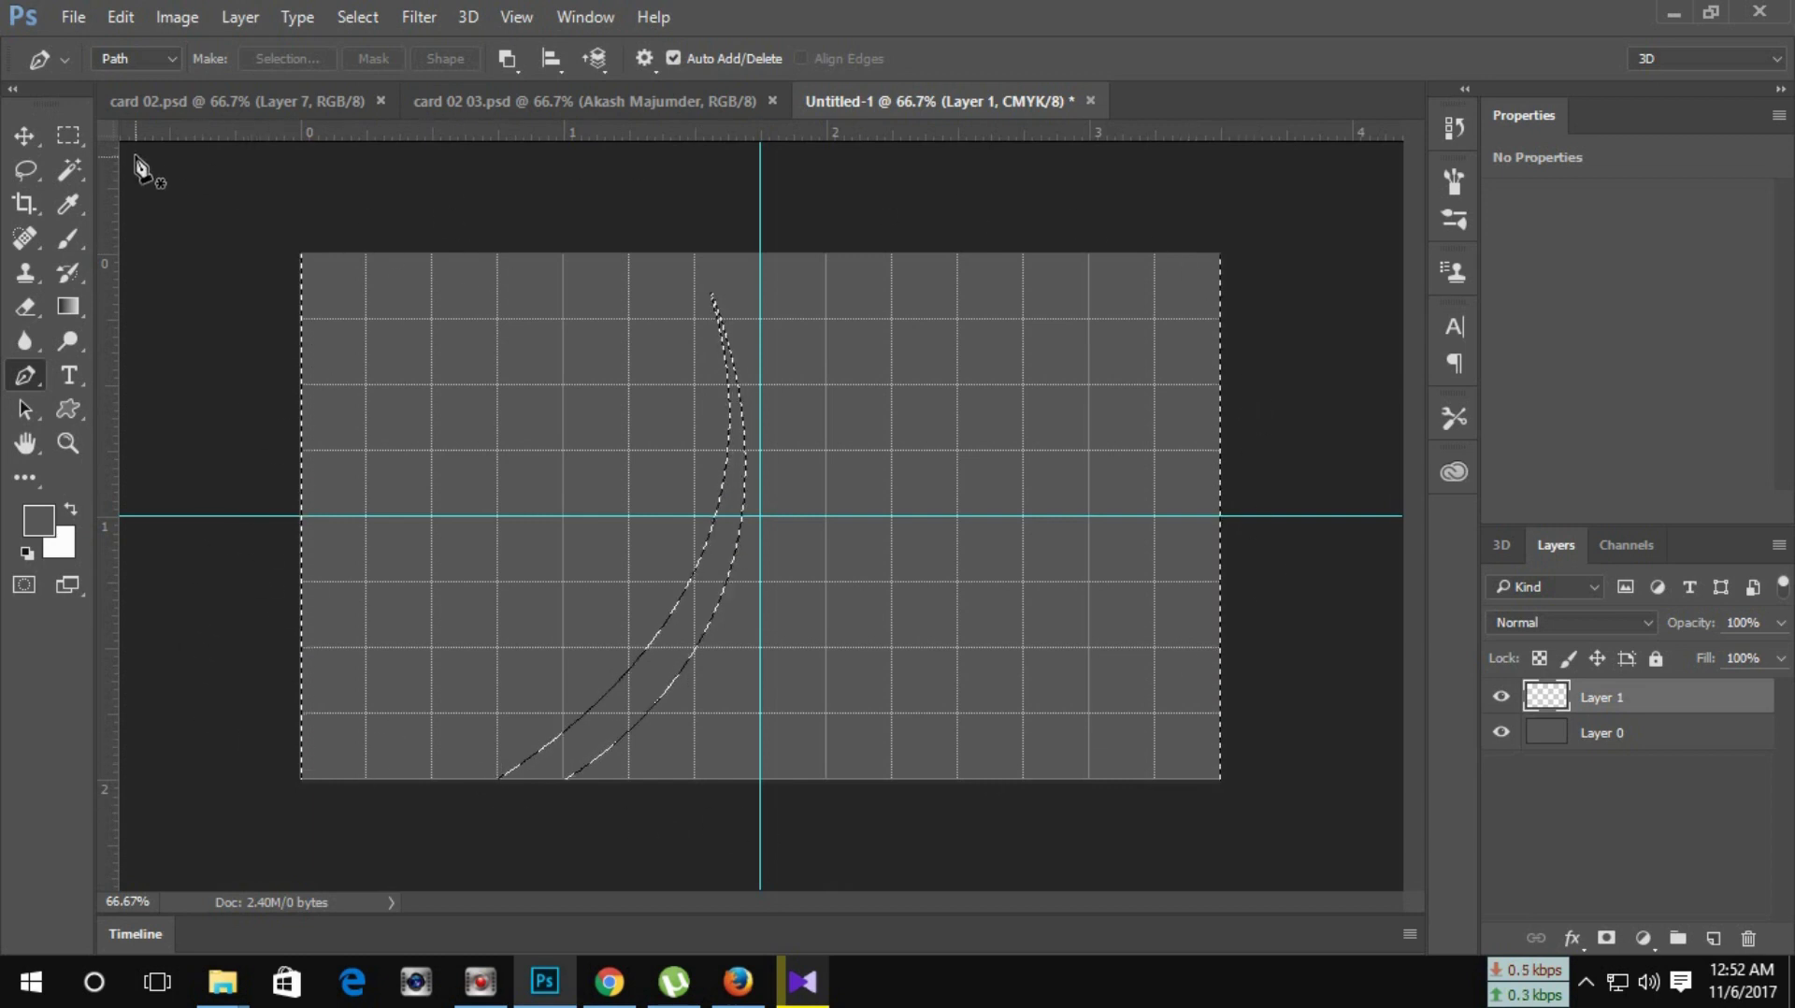
{"action": "key", "text": "ctrl+shift+i"}
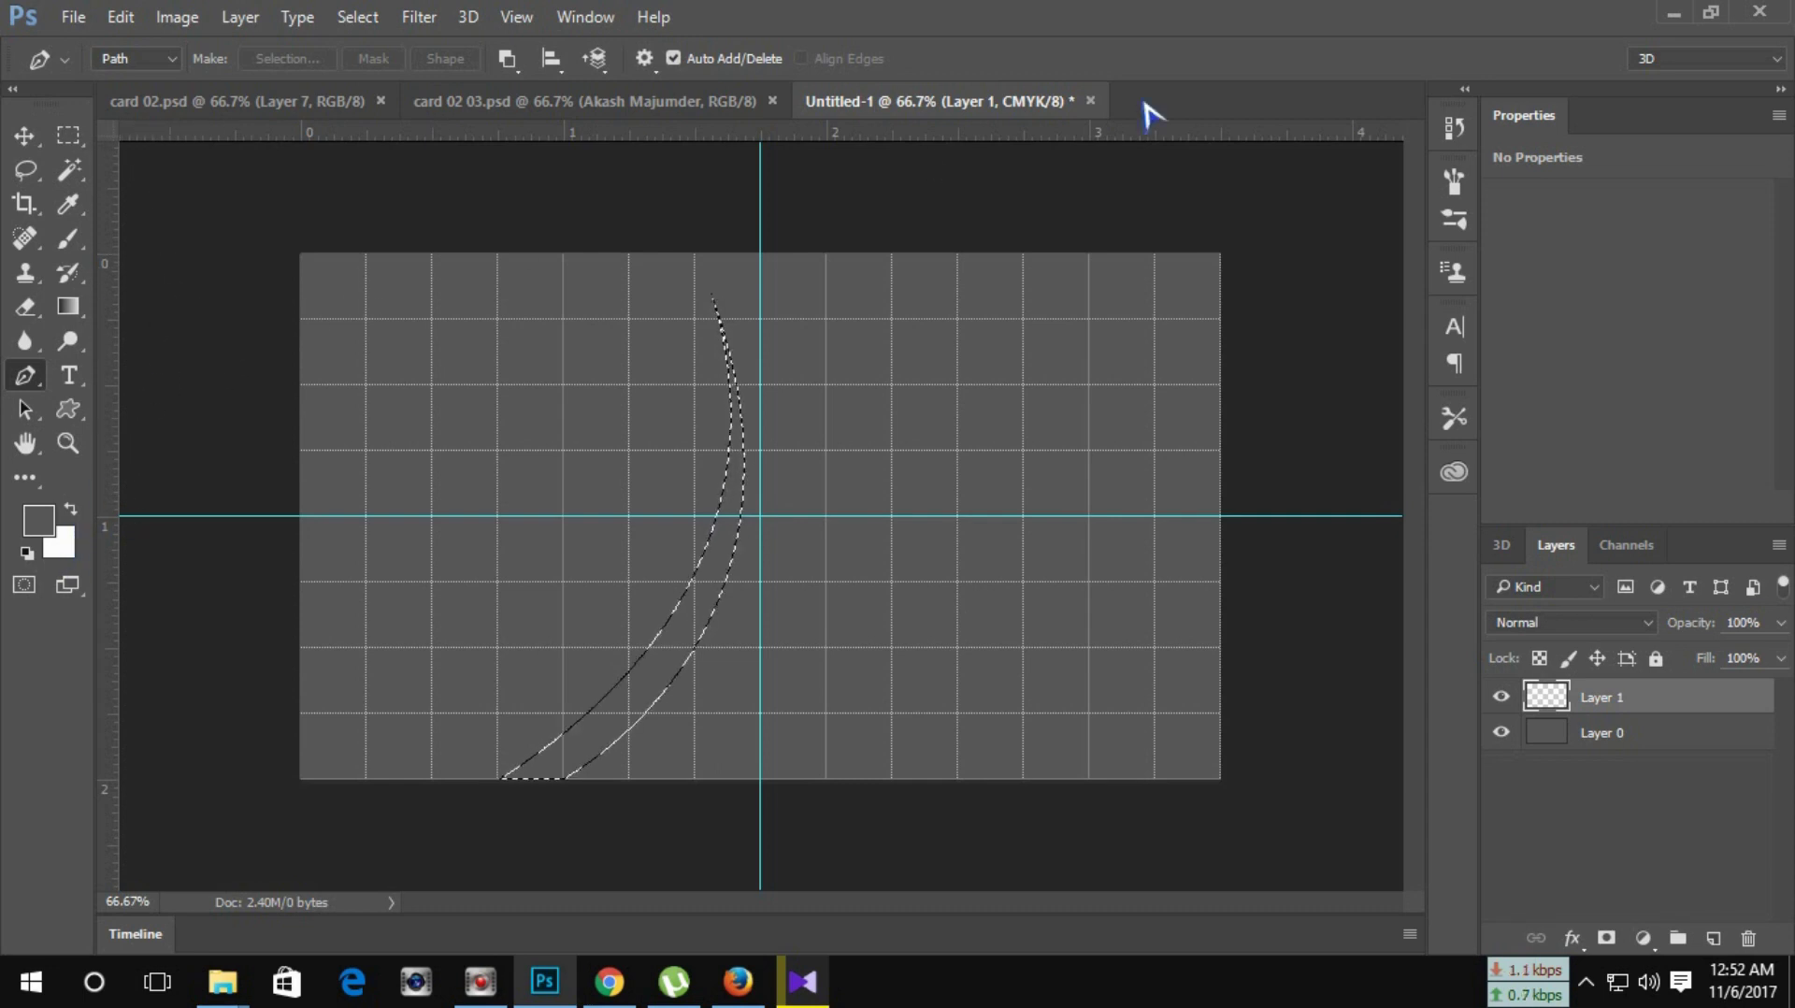
Step: Start pixie.exe from the desktop, view its hotkey list, and restore Photoshop
{"action": "left_click", "coordinate": [1674, 19]}
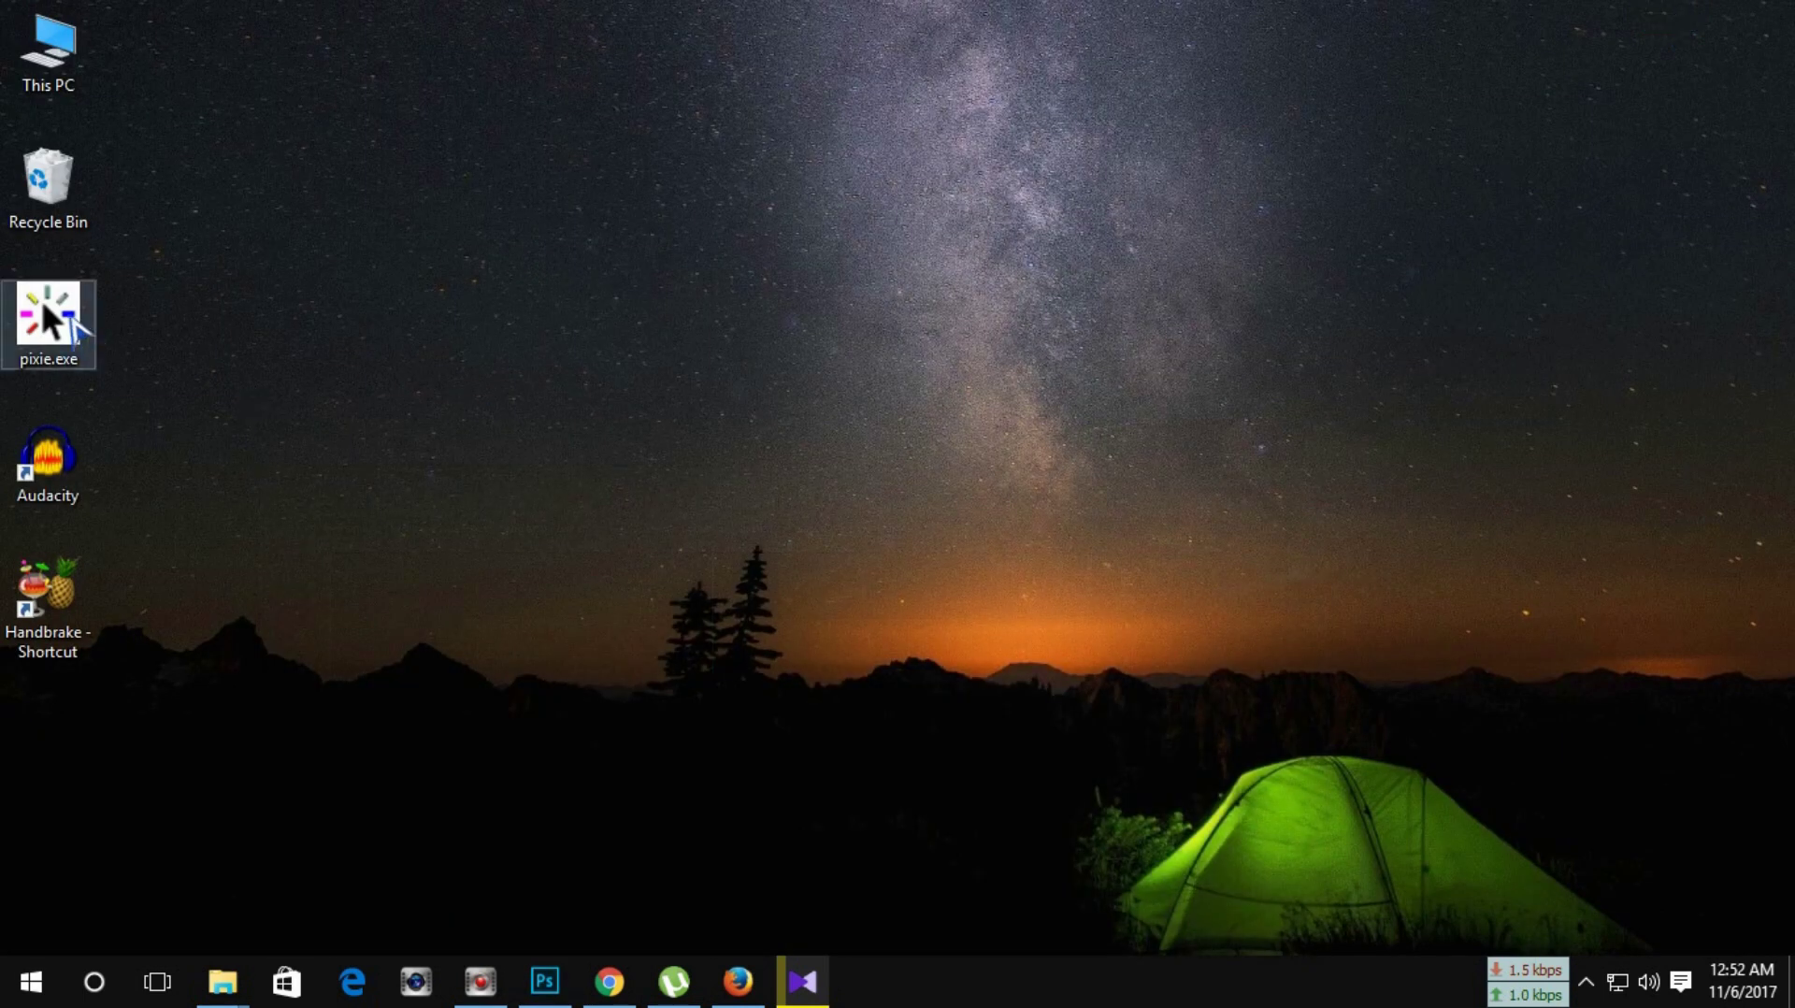
{"action": "double_click", "coordinate": [75, 329]}
{"action": "left_click", "coordinate": [1064, 471]}
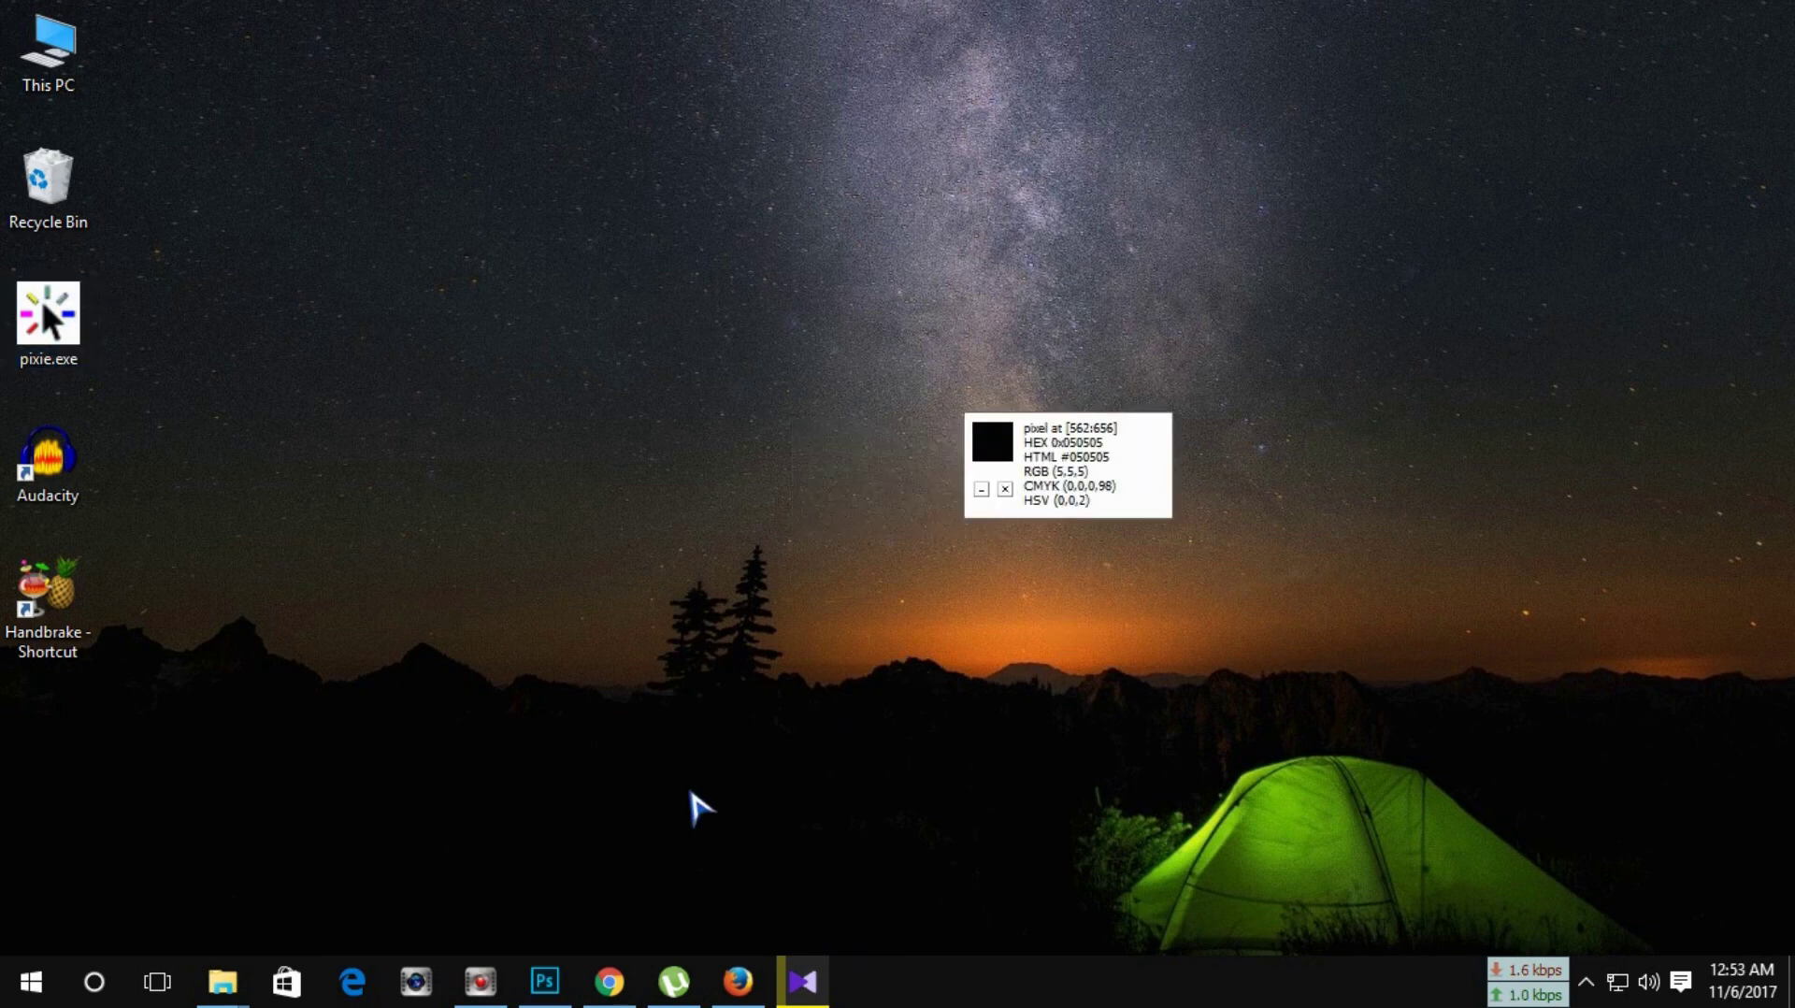
{"action": "left_click", "coordinate": [546, 980]}
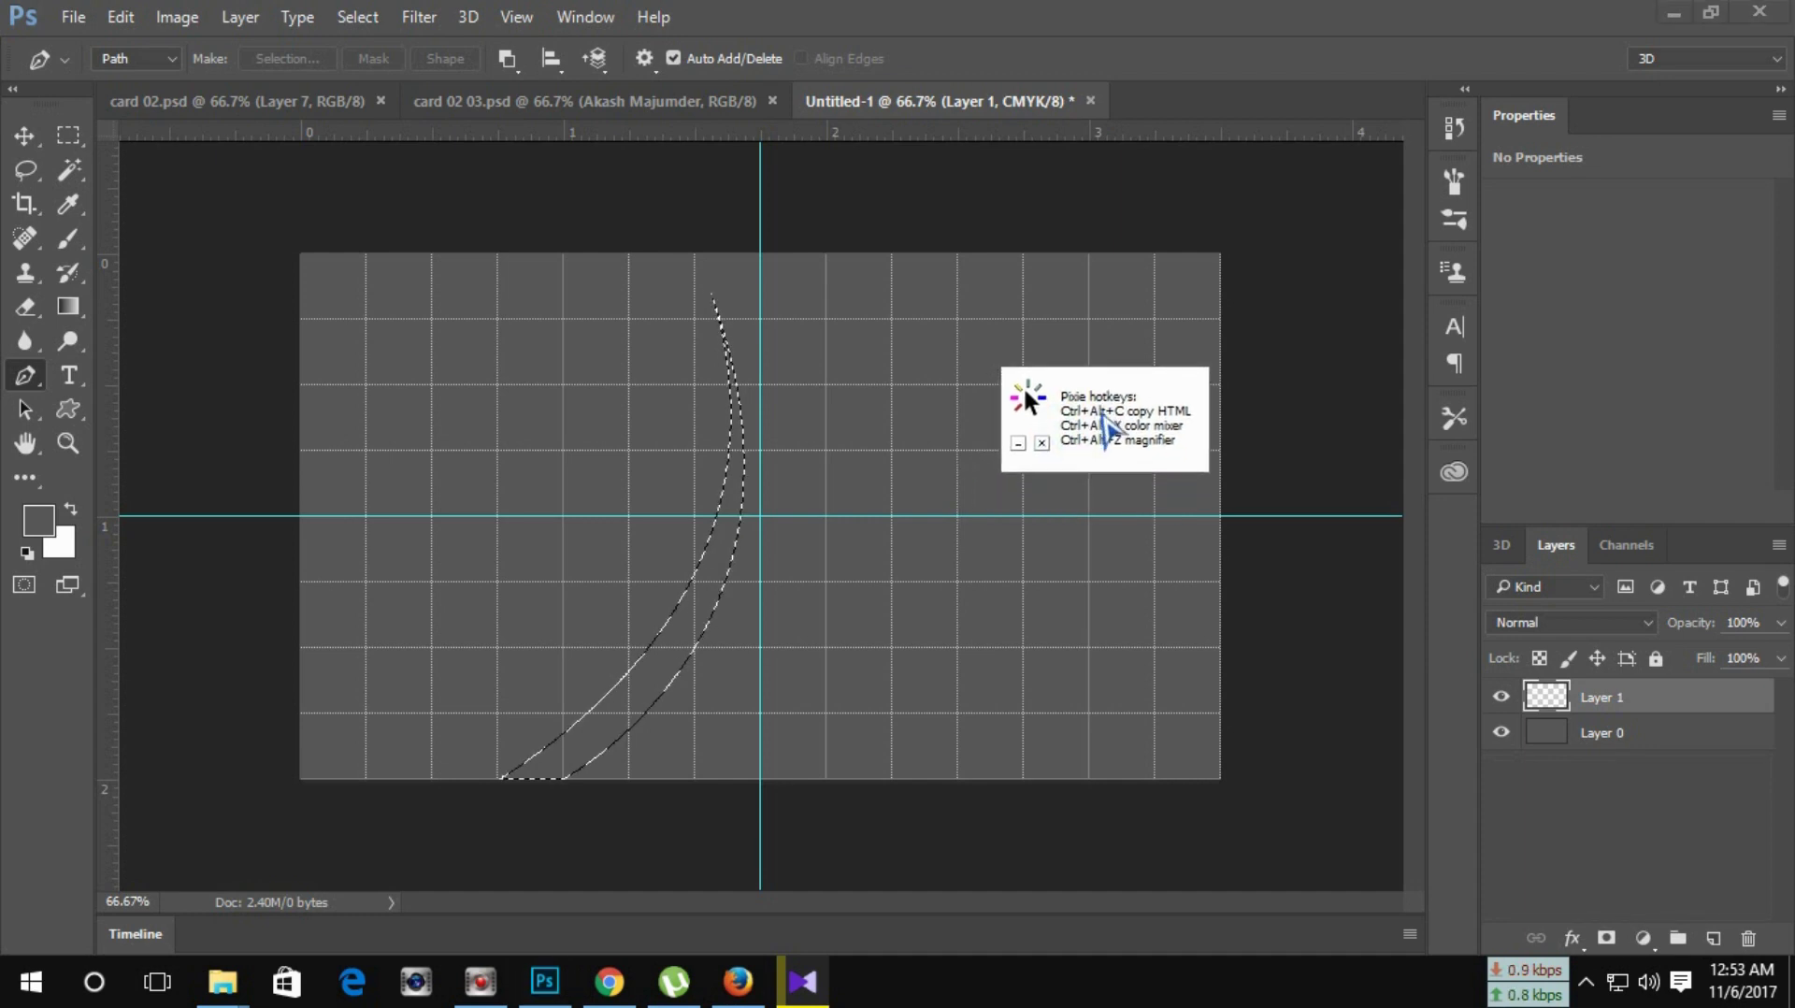
Step: Read the crescent colour from the card 02.psd reference with Pixie
{"action": "key", "text": "ctrl+d"}
{"action": "left_click", "coordinate": [309, 103]}
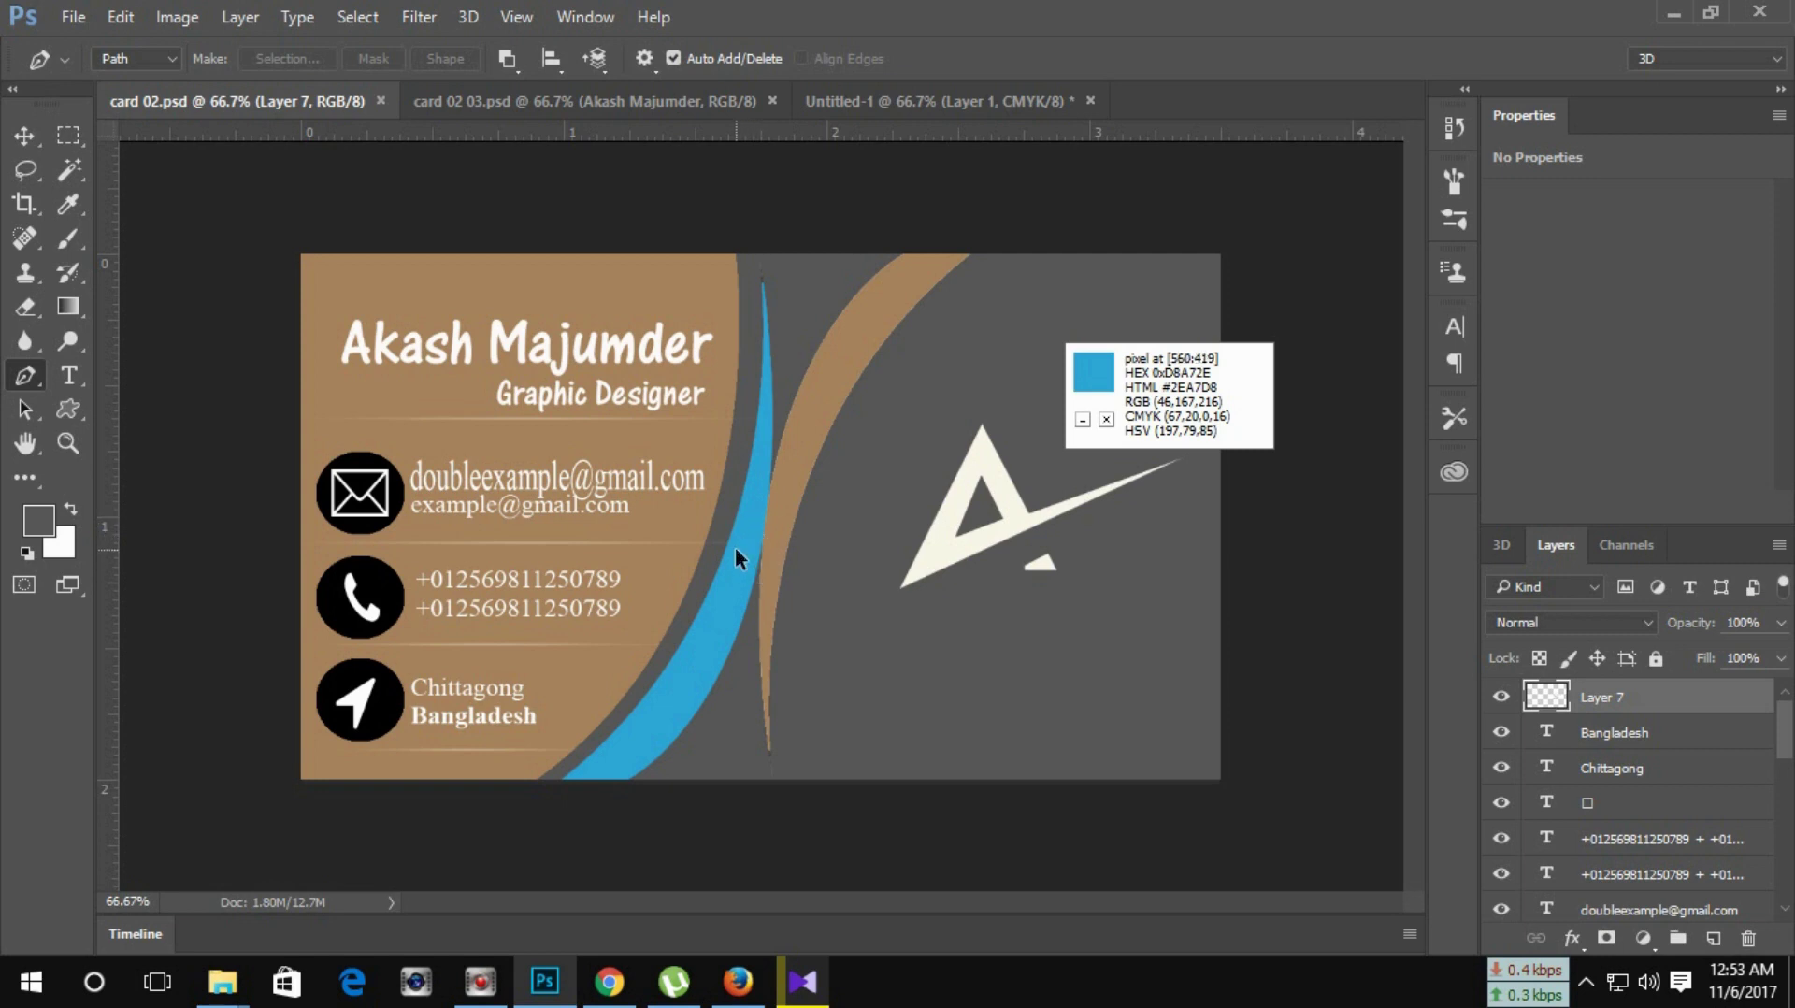
{"action": "left_click", "coordinate": [851, 103]}
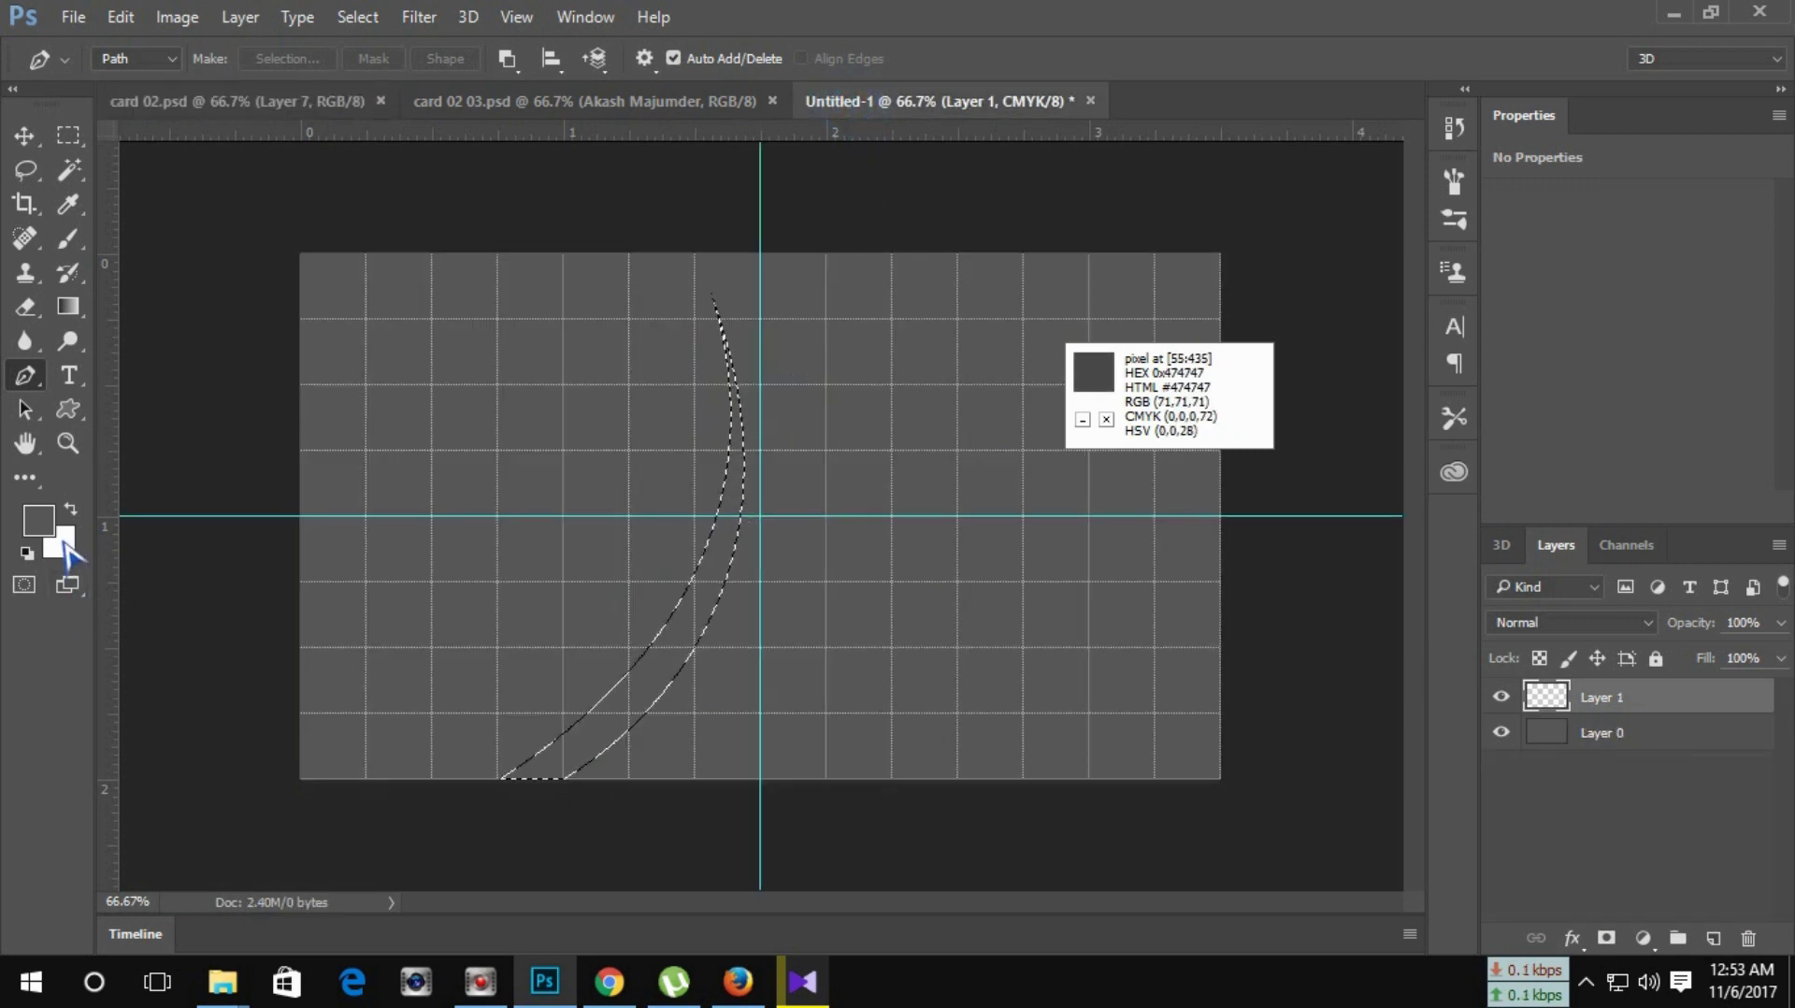
Step: Fill the crescent selection with foreground blue 2EA7D8, deselect, and close Pixie's readout
{"action": "left_click", "coordinate": [42, 517]}
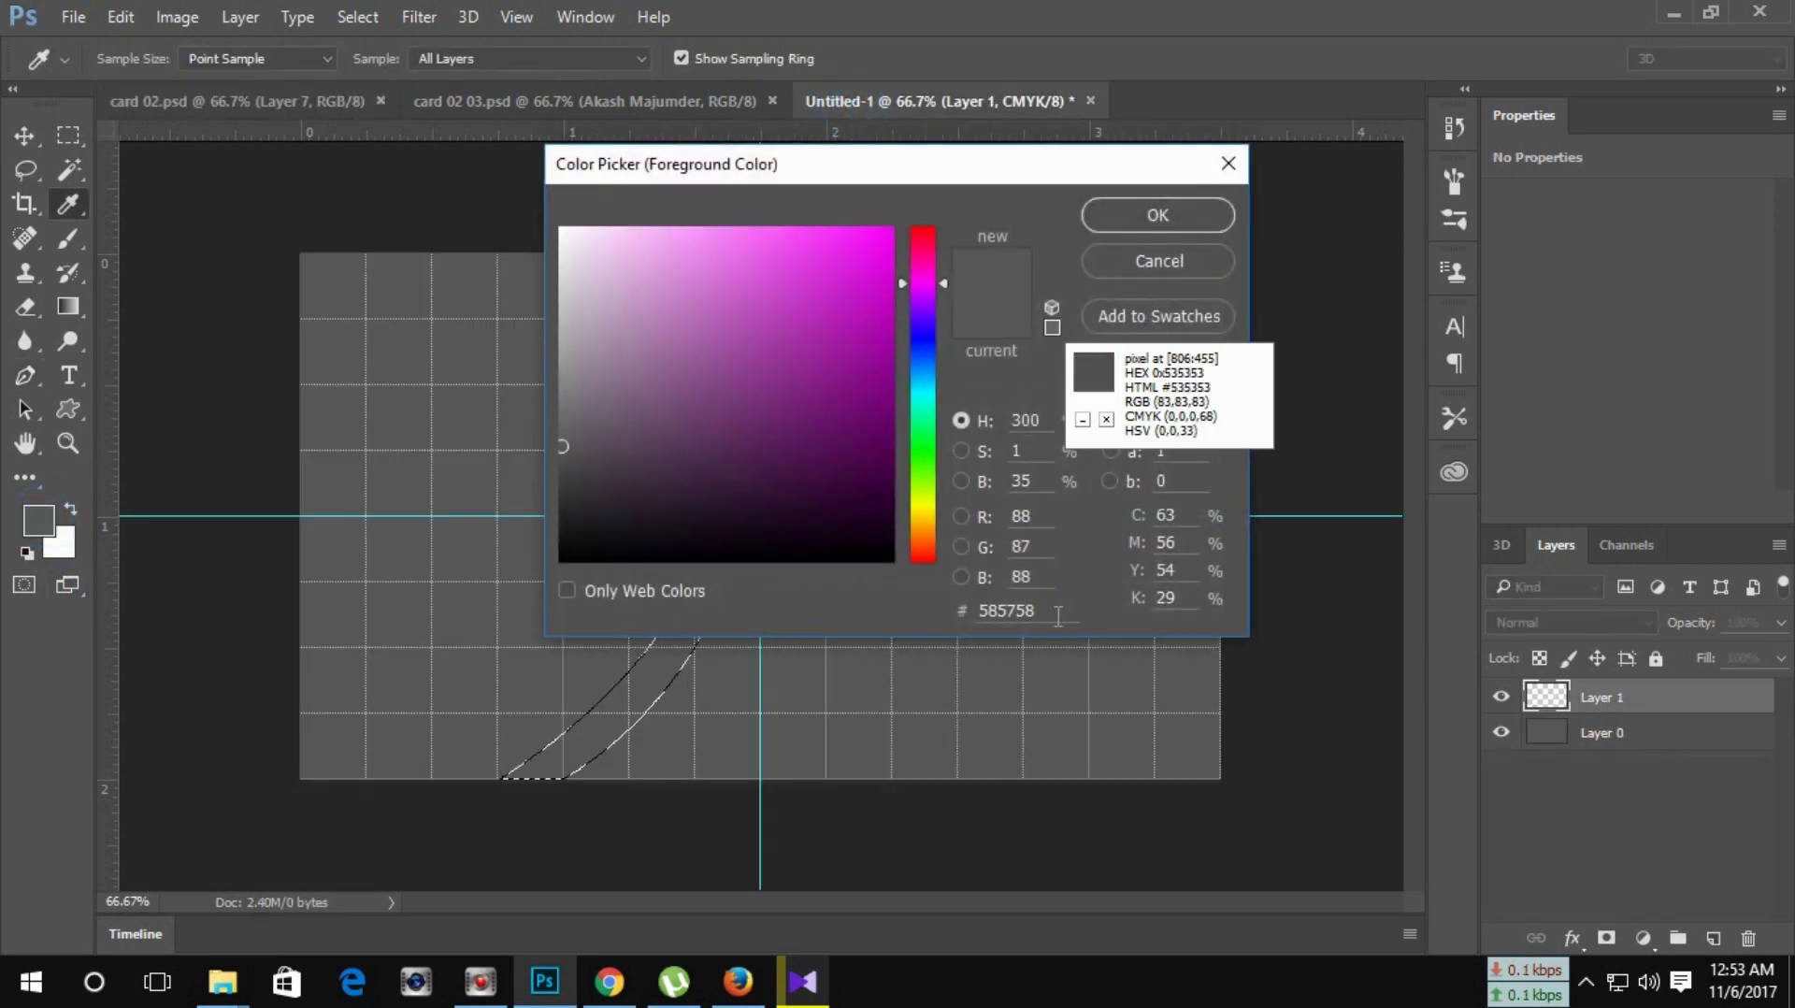
{"action": "double_click", "coordinate": [1010, 609]}
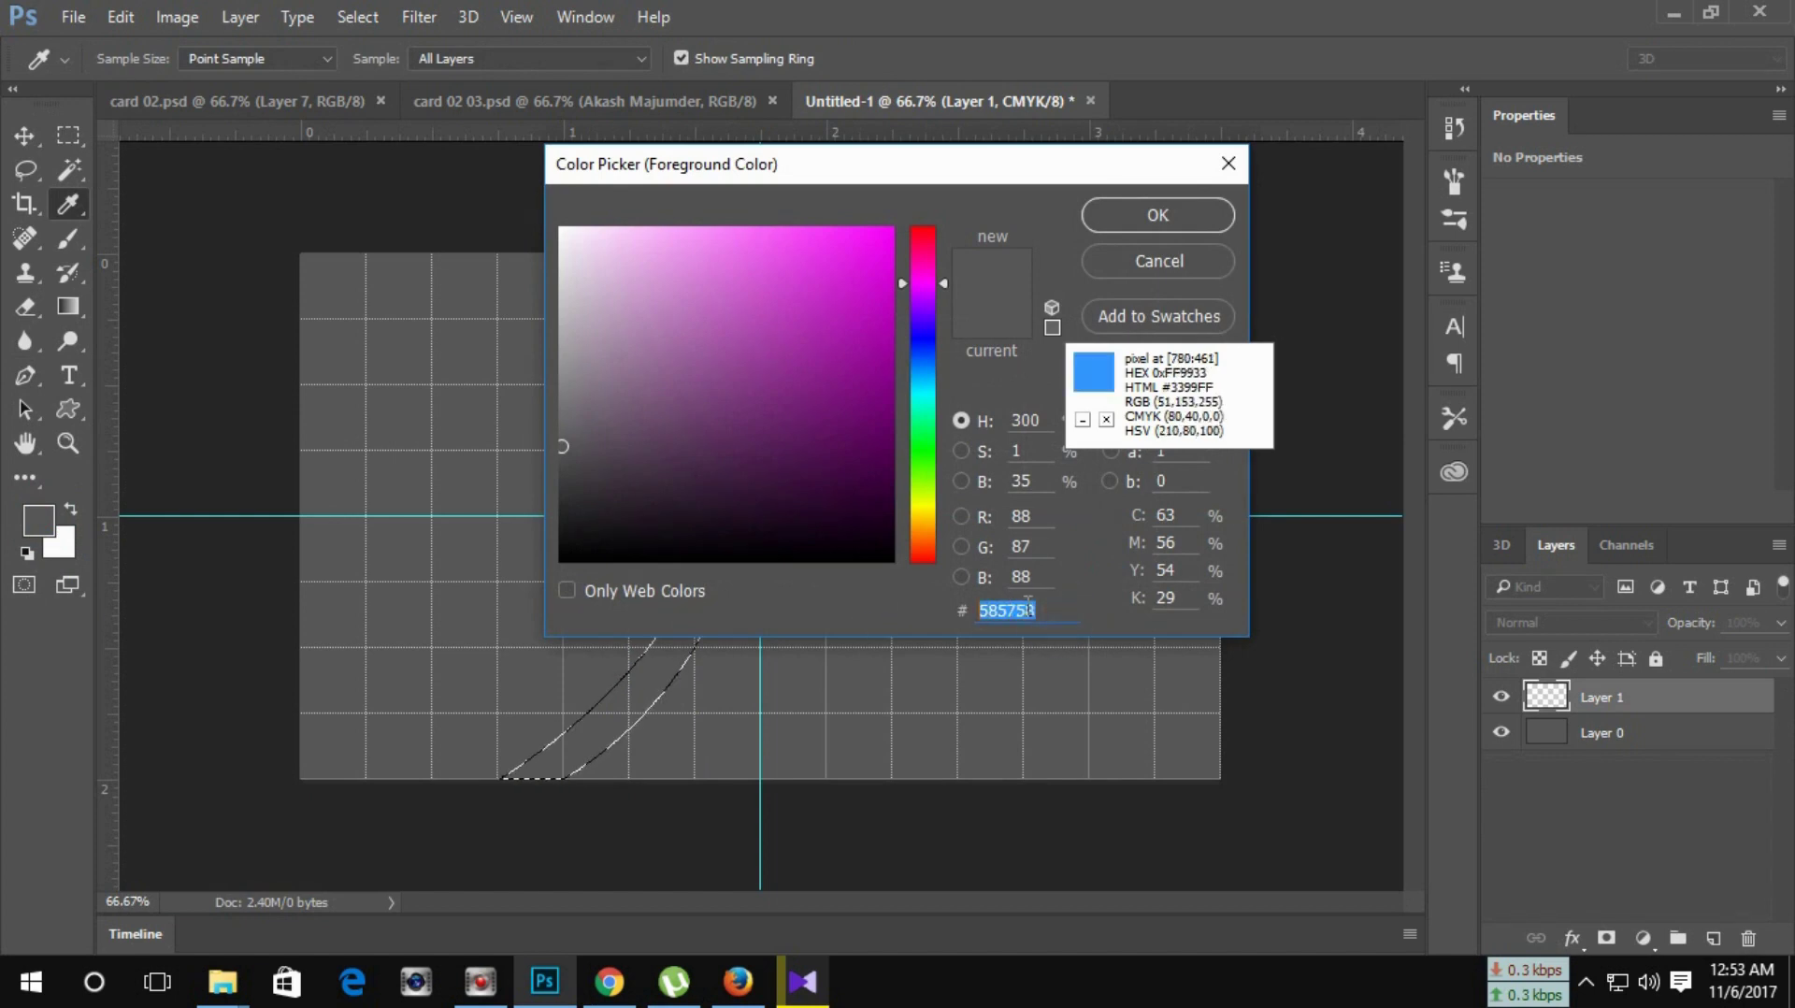
{"action": "type", "text": "2EA7D8"}
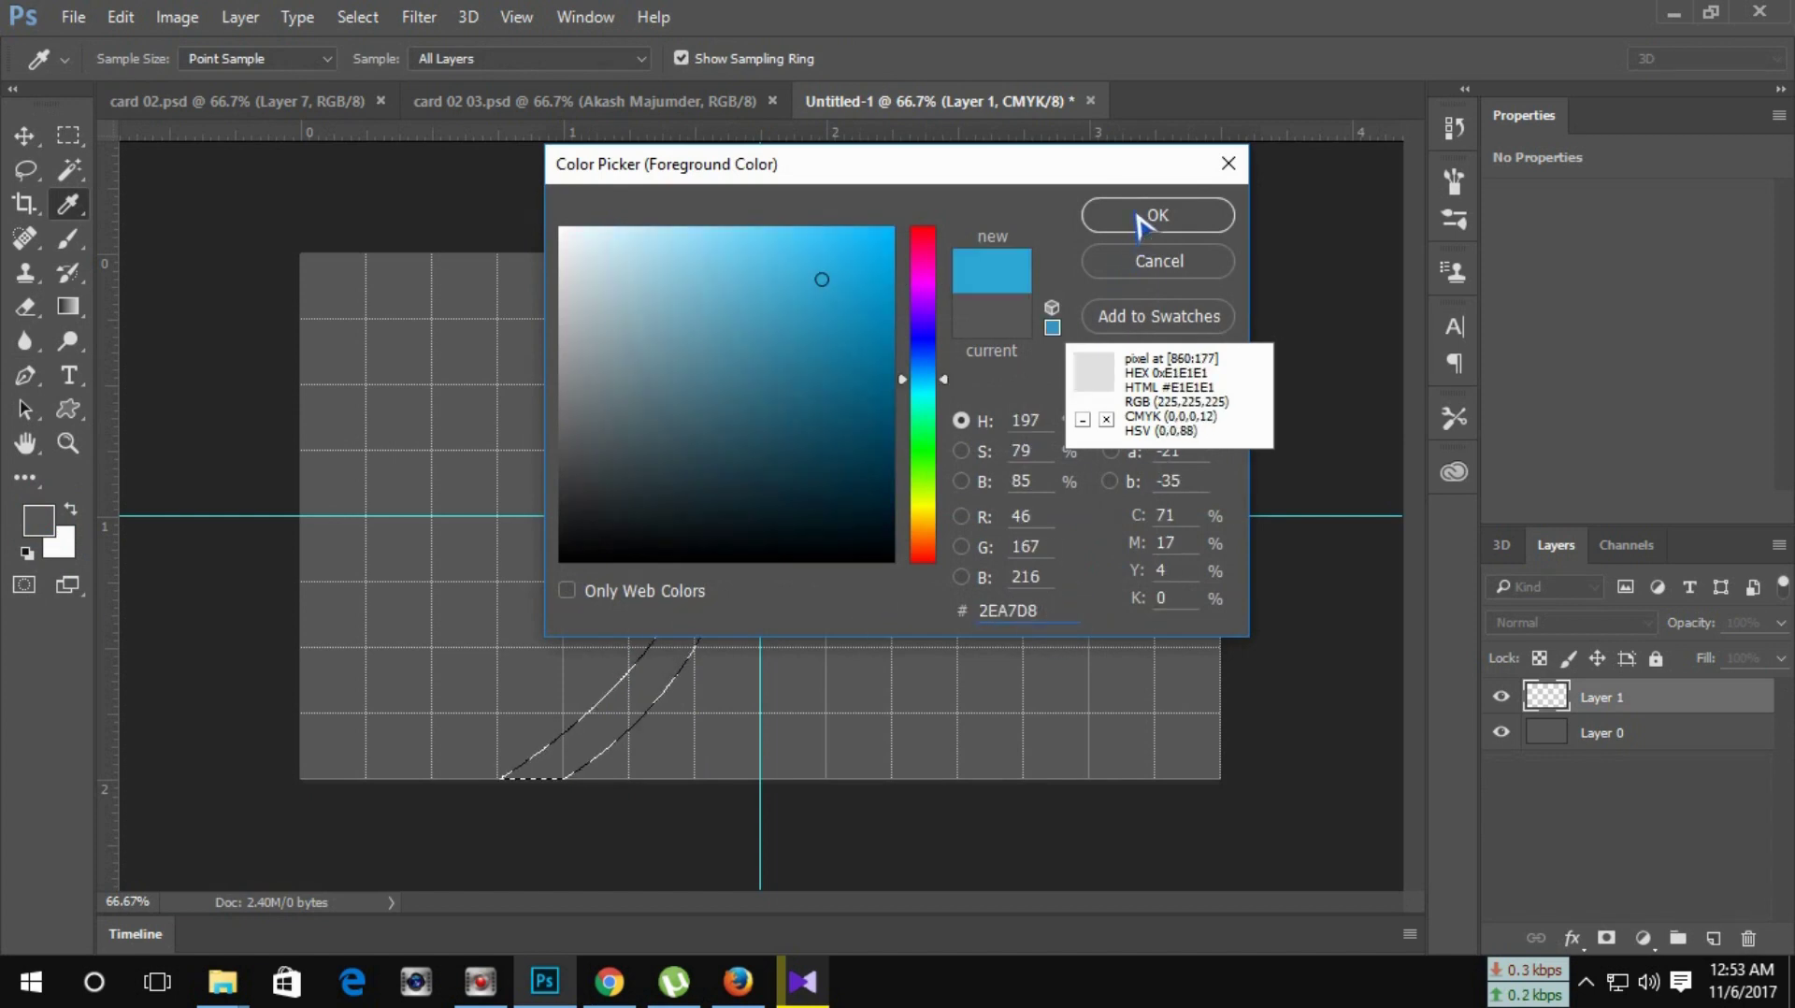
{"action": "left_click", "coordinate": [1150, 216]}
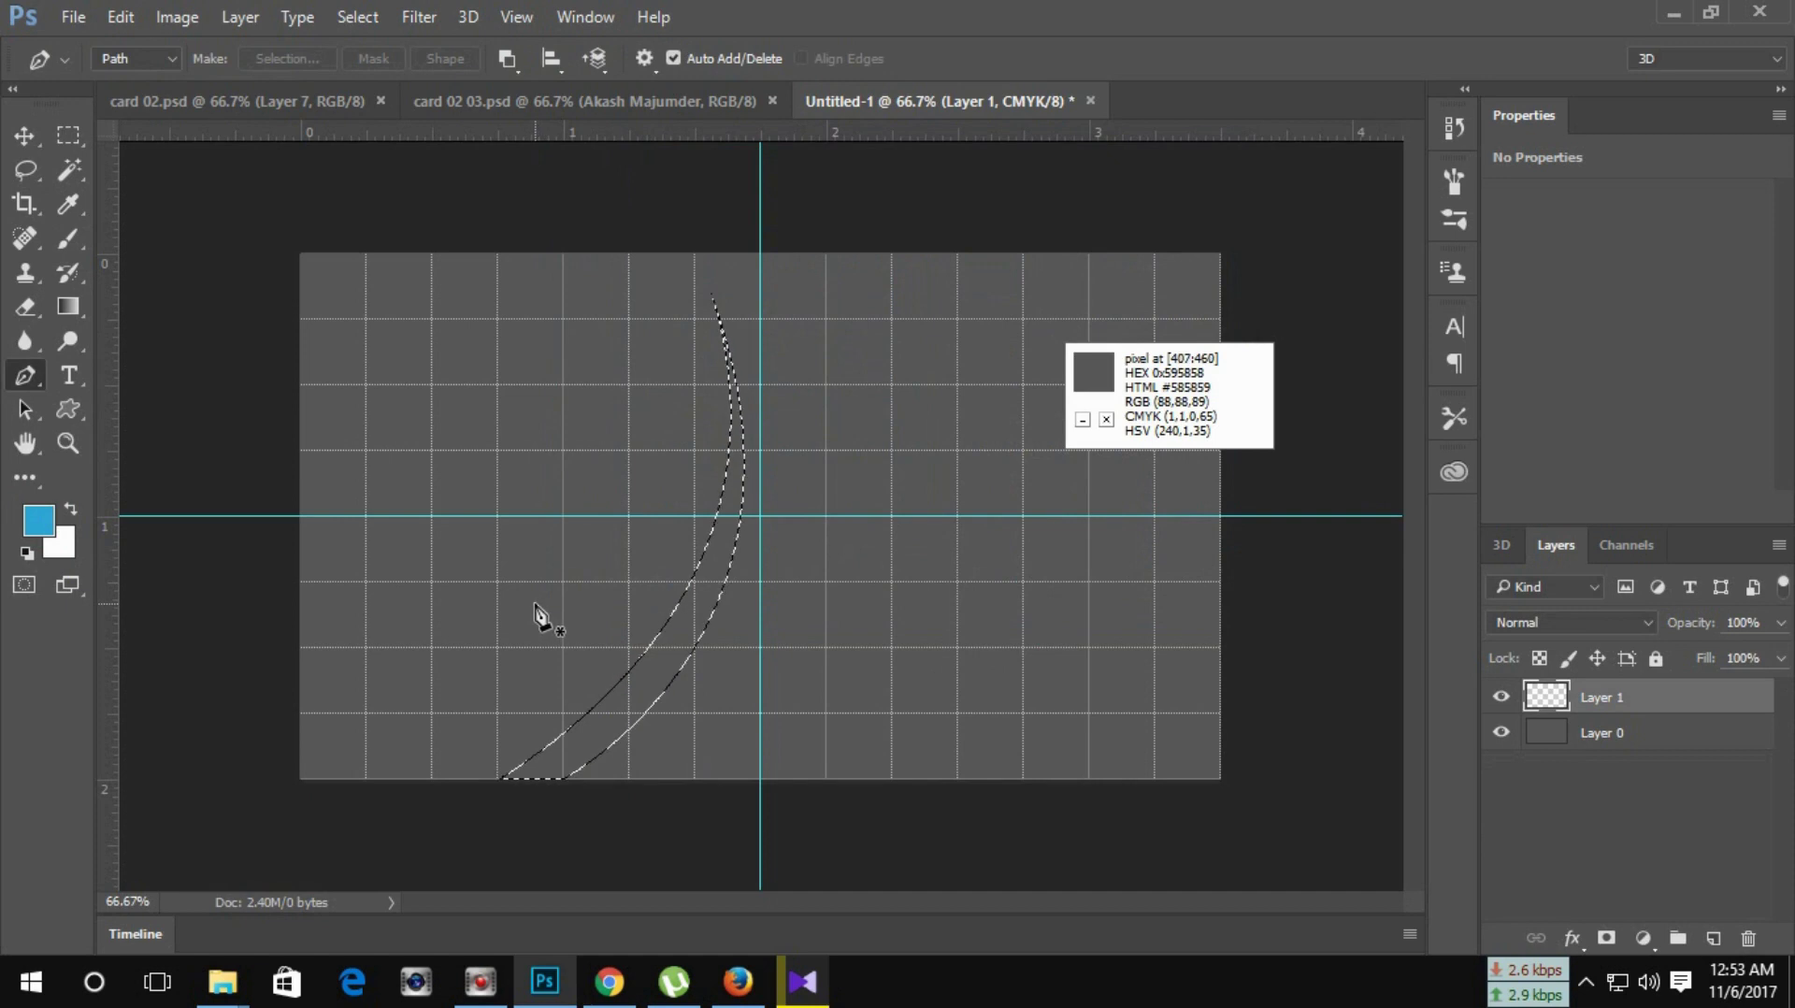
{"action": "key", "text": "alt+BackSpace"}
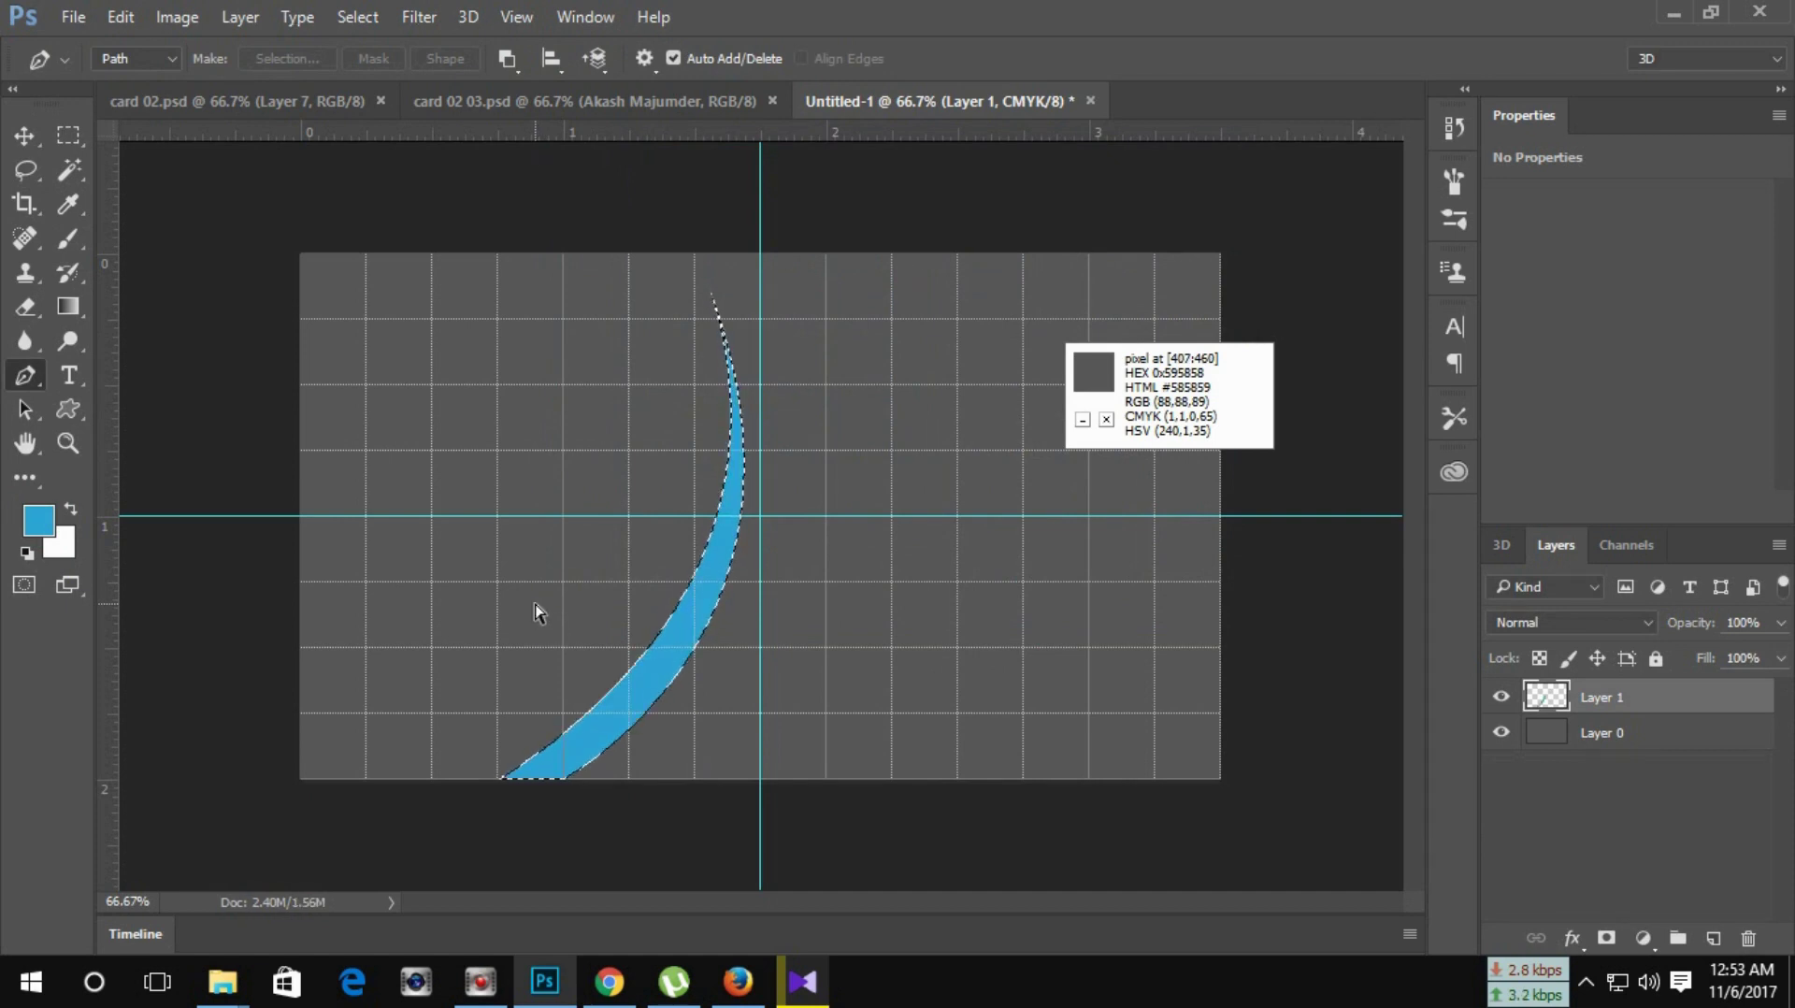
{"action": "key", "text": "ctrl+d"}
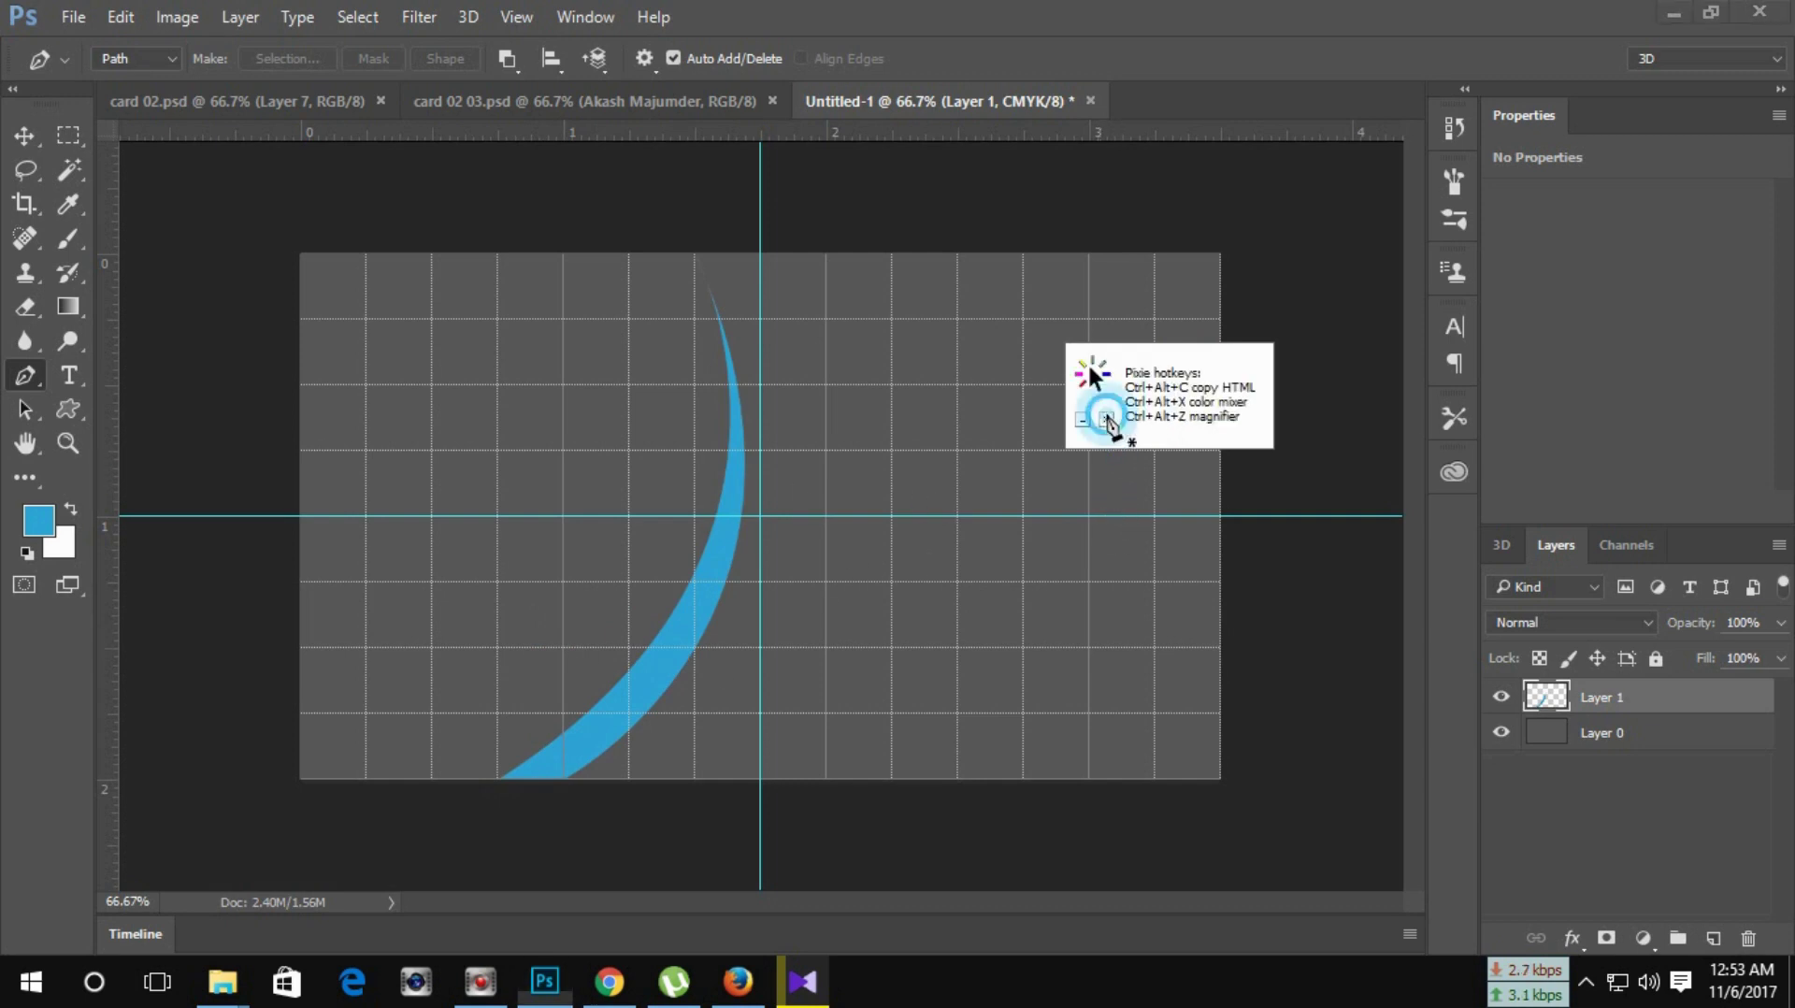
{"action": "left_click", "coordinate": [1106, 419]}
Step: Duplicate the crescent on Layer 1 into Layer 1 copy
{"action": "left_click", "coordinate": [23, 137]}
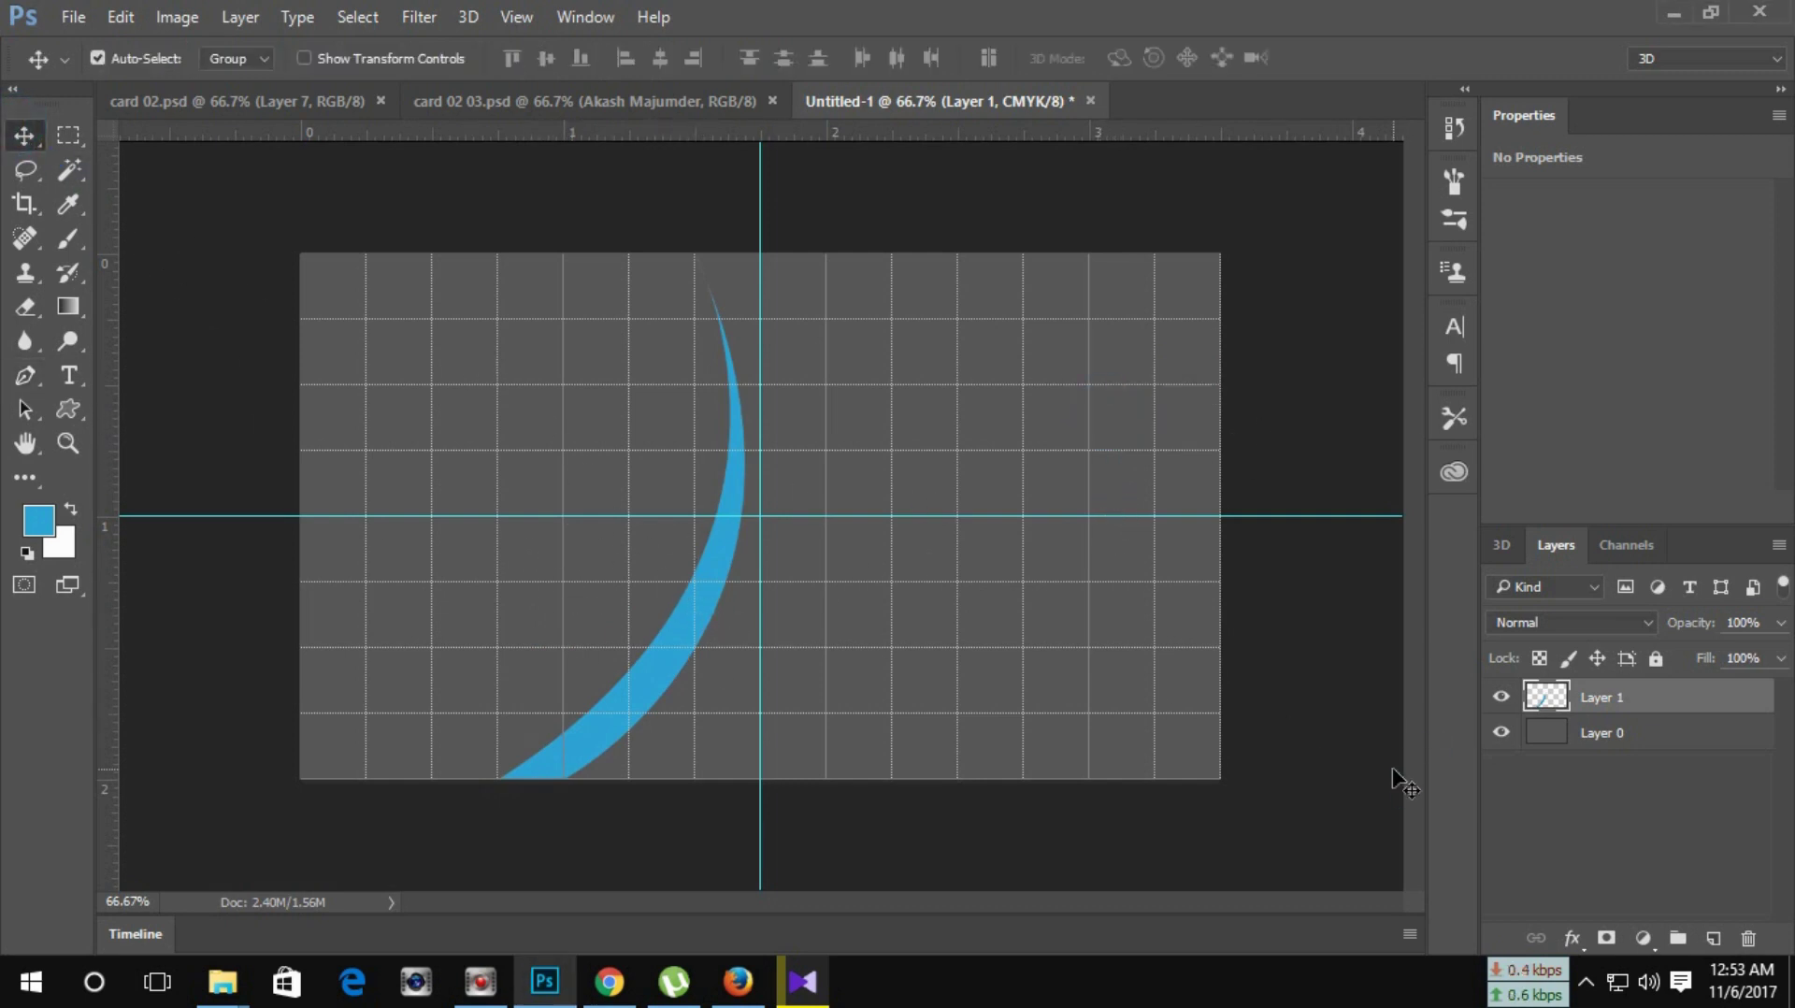
{"action": "left_click", "coordinate": [1637, 697]}
{"action": "key", "text": "ctrl+j"}
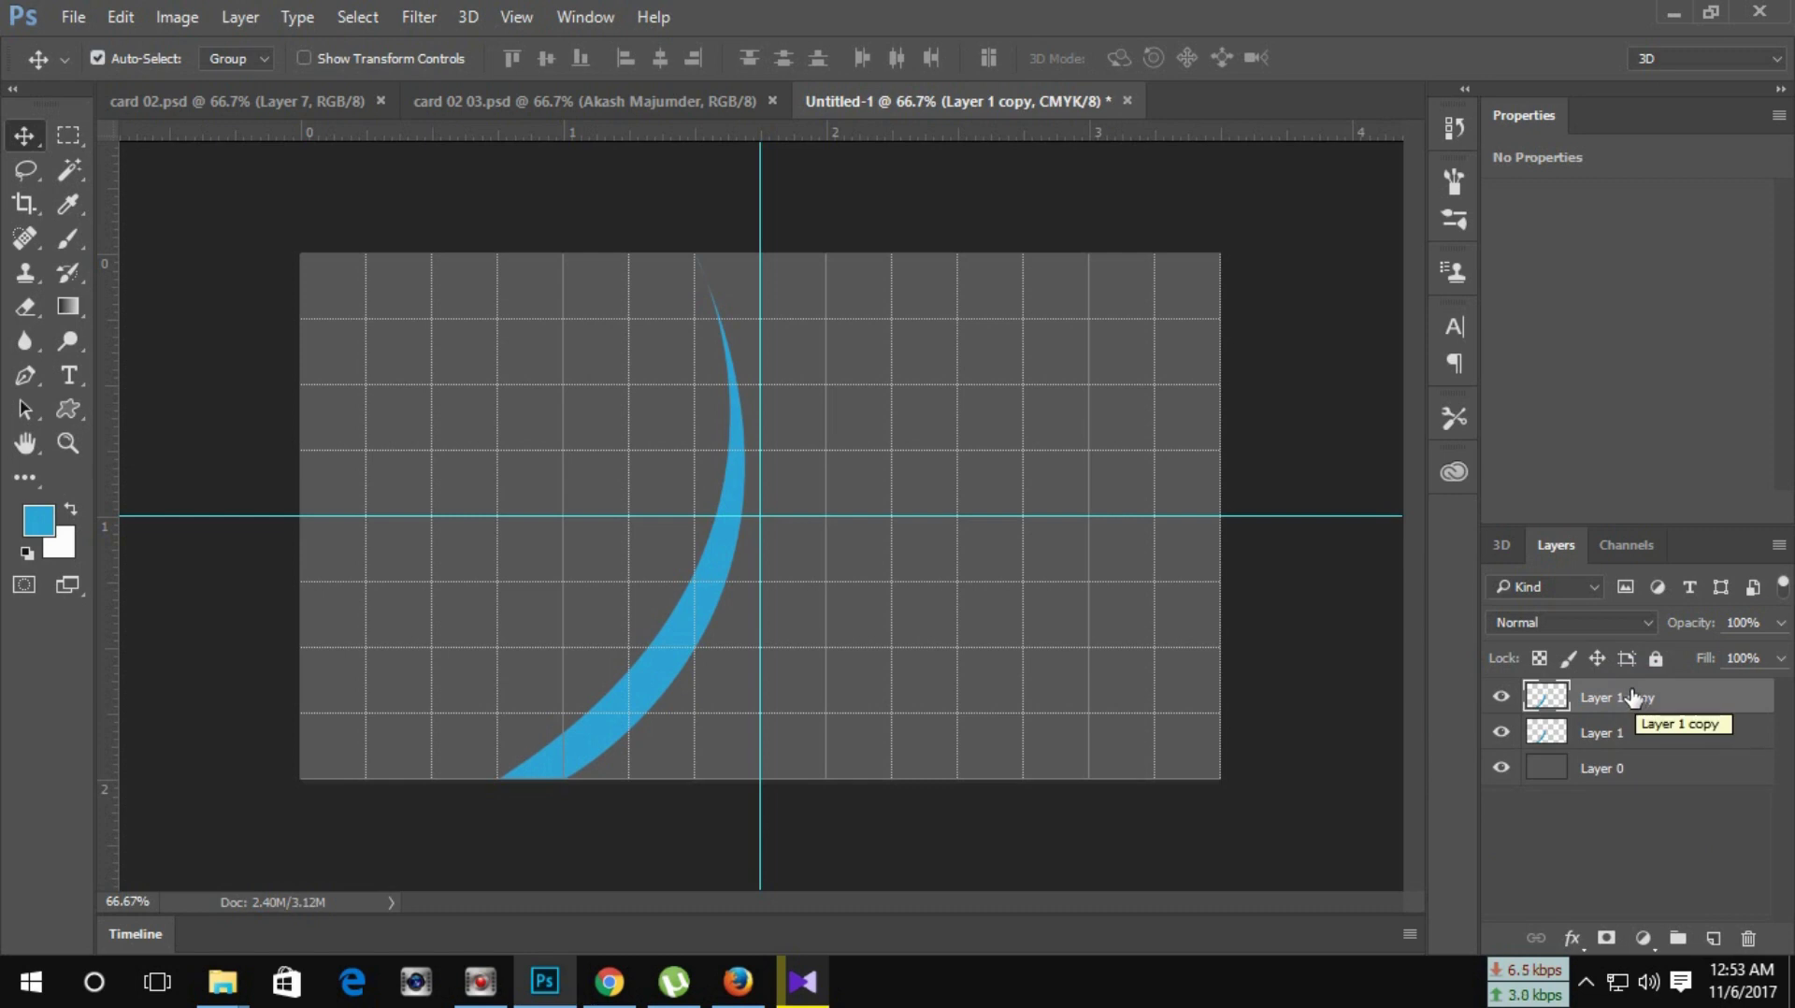
Step: Flip the copy horizontally and vertically, move it right of the original, and apply
{"action": "key", "text": "ctrl+t"}
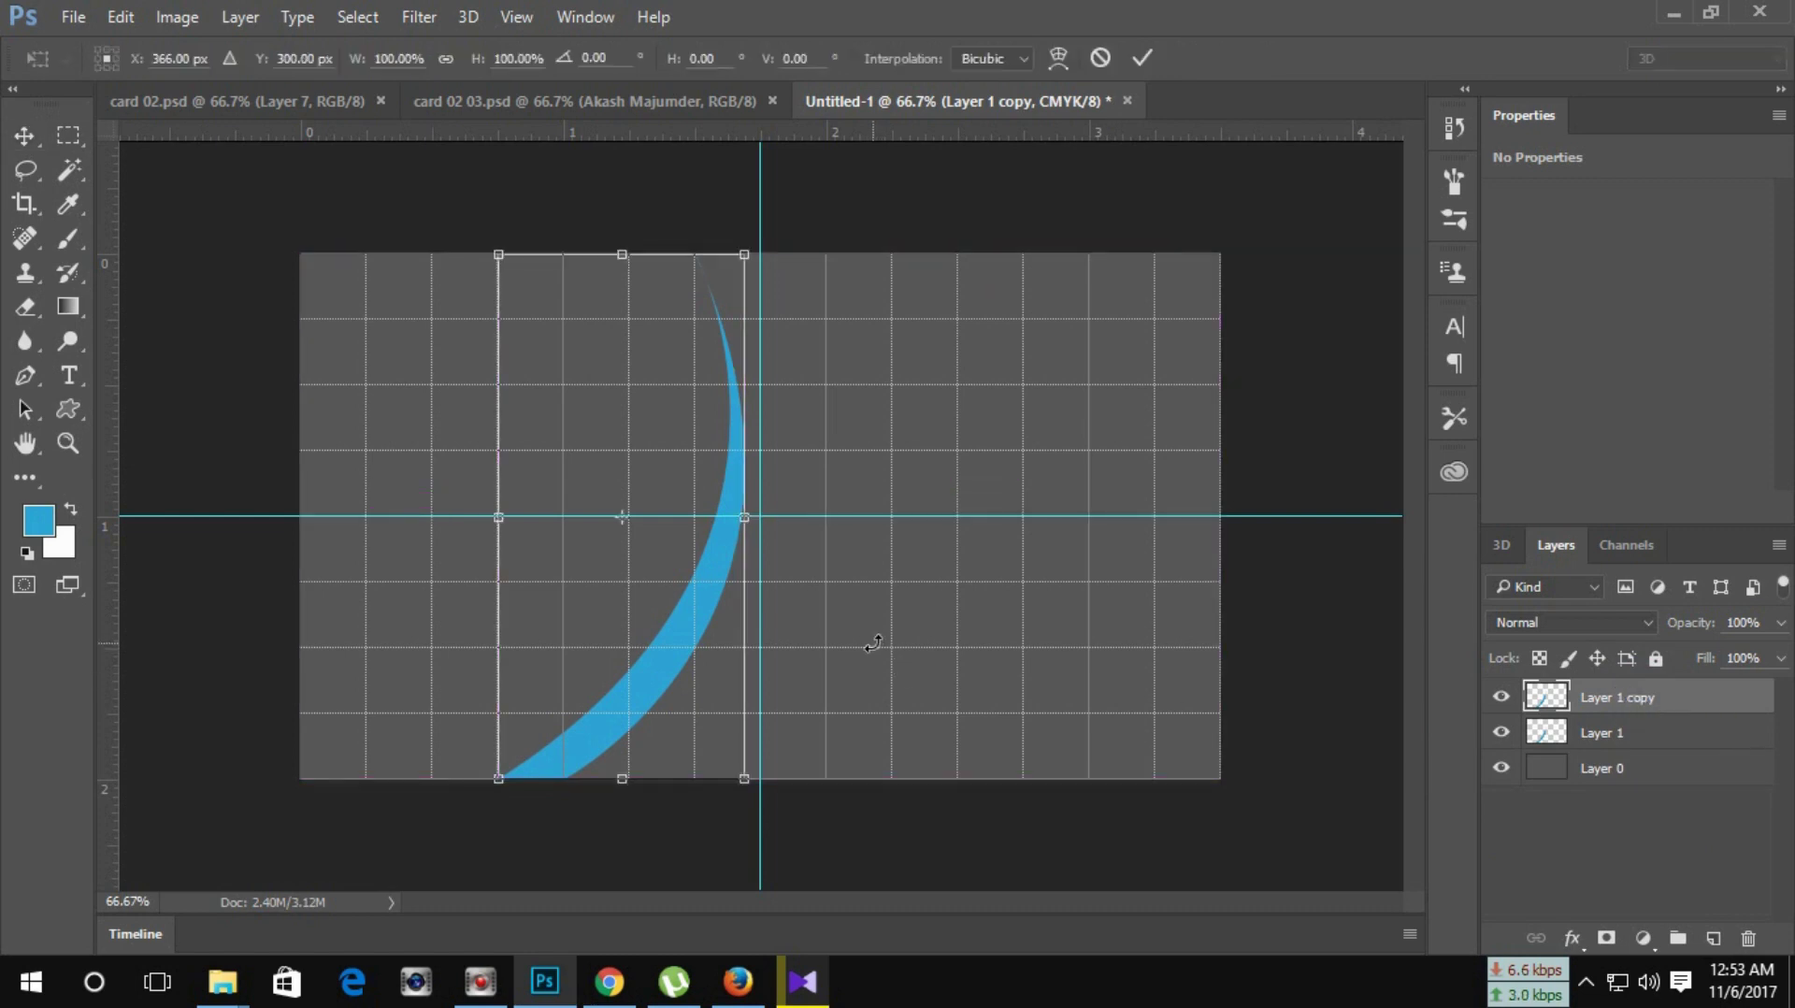
{"action": "right_click", "coordinate": [644, 447]}
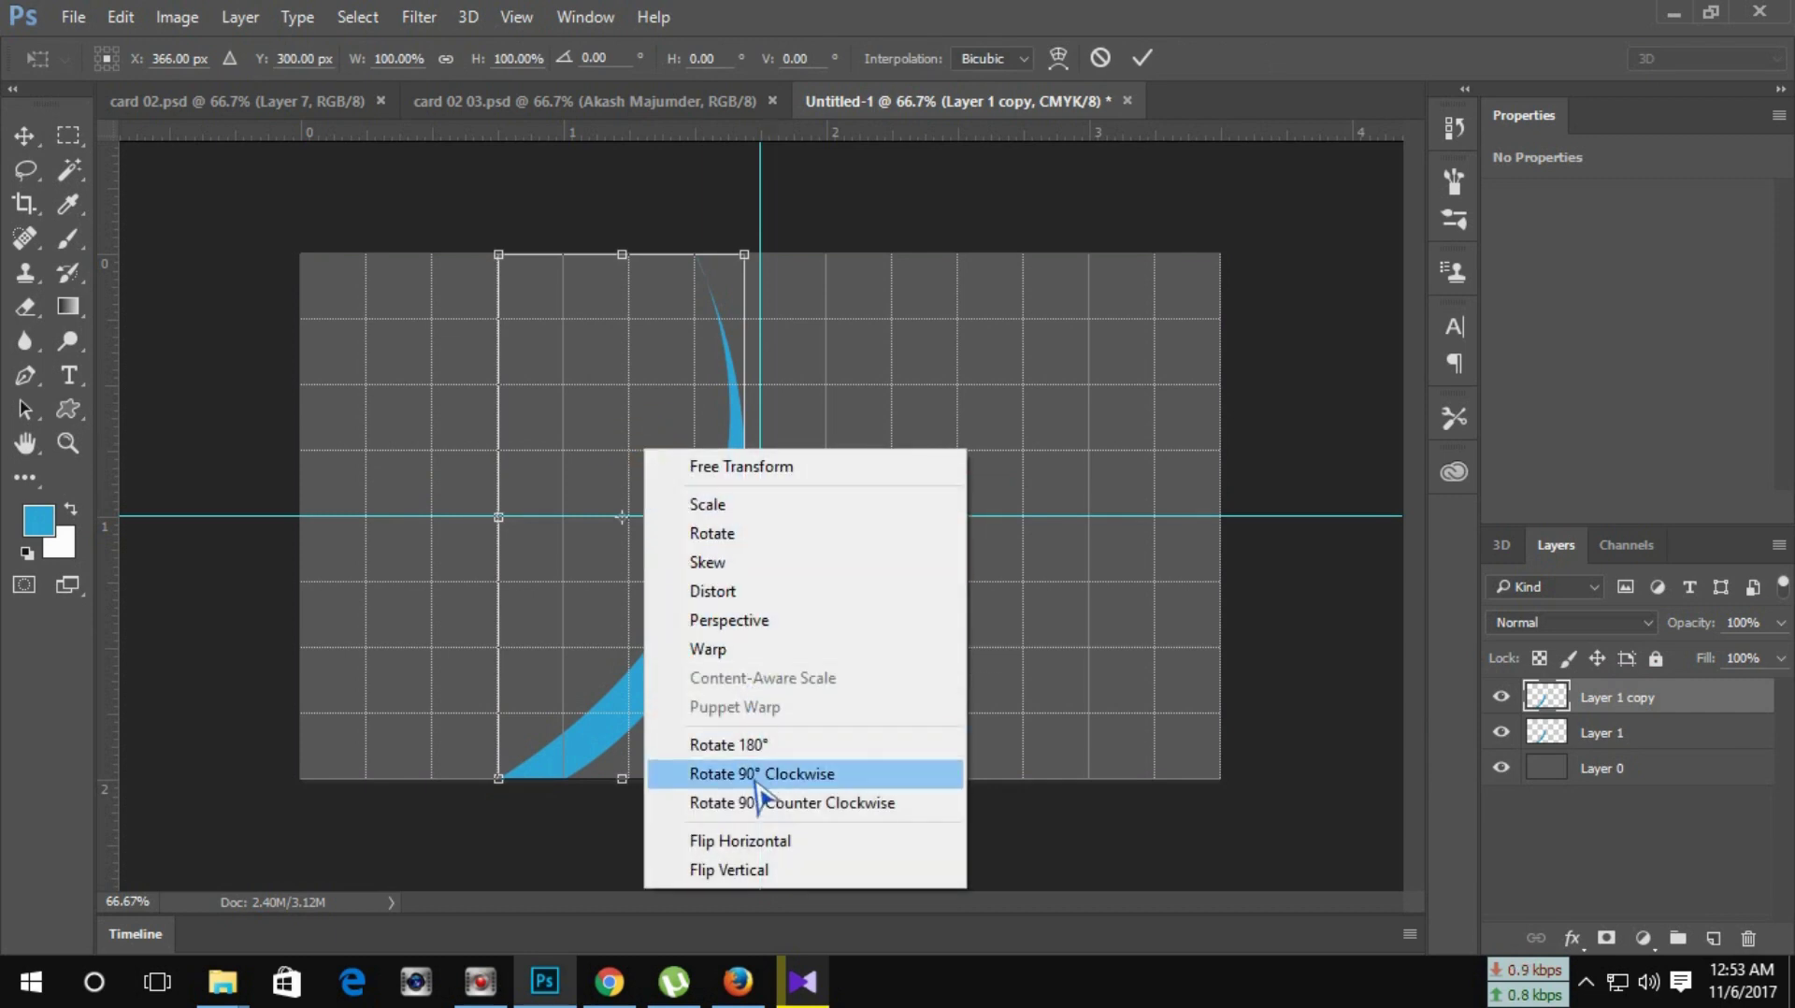
{"action": "left_click", "coordinate": [762, 842]}
{"action": "right_click", "coordinate": [588, 401]}
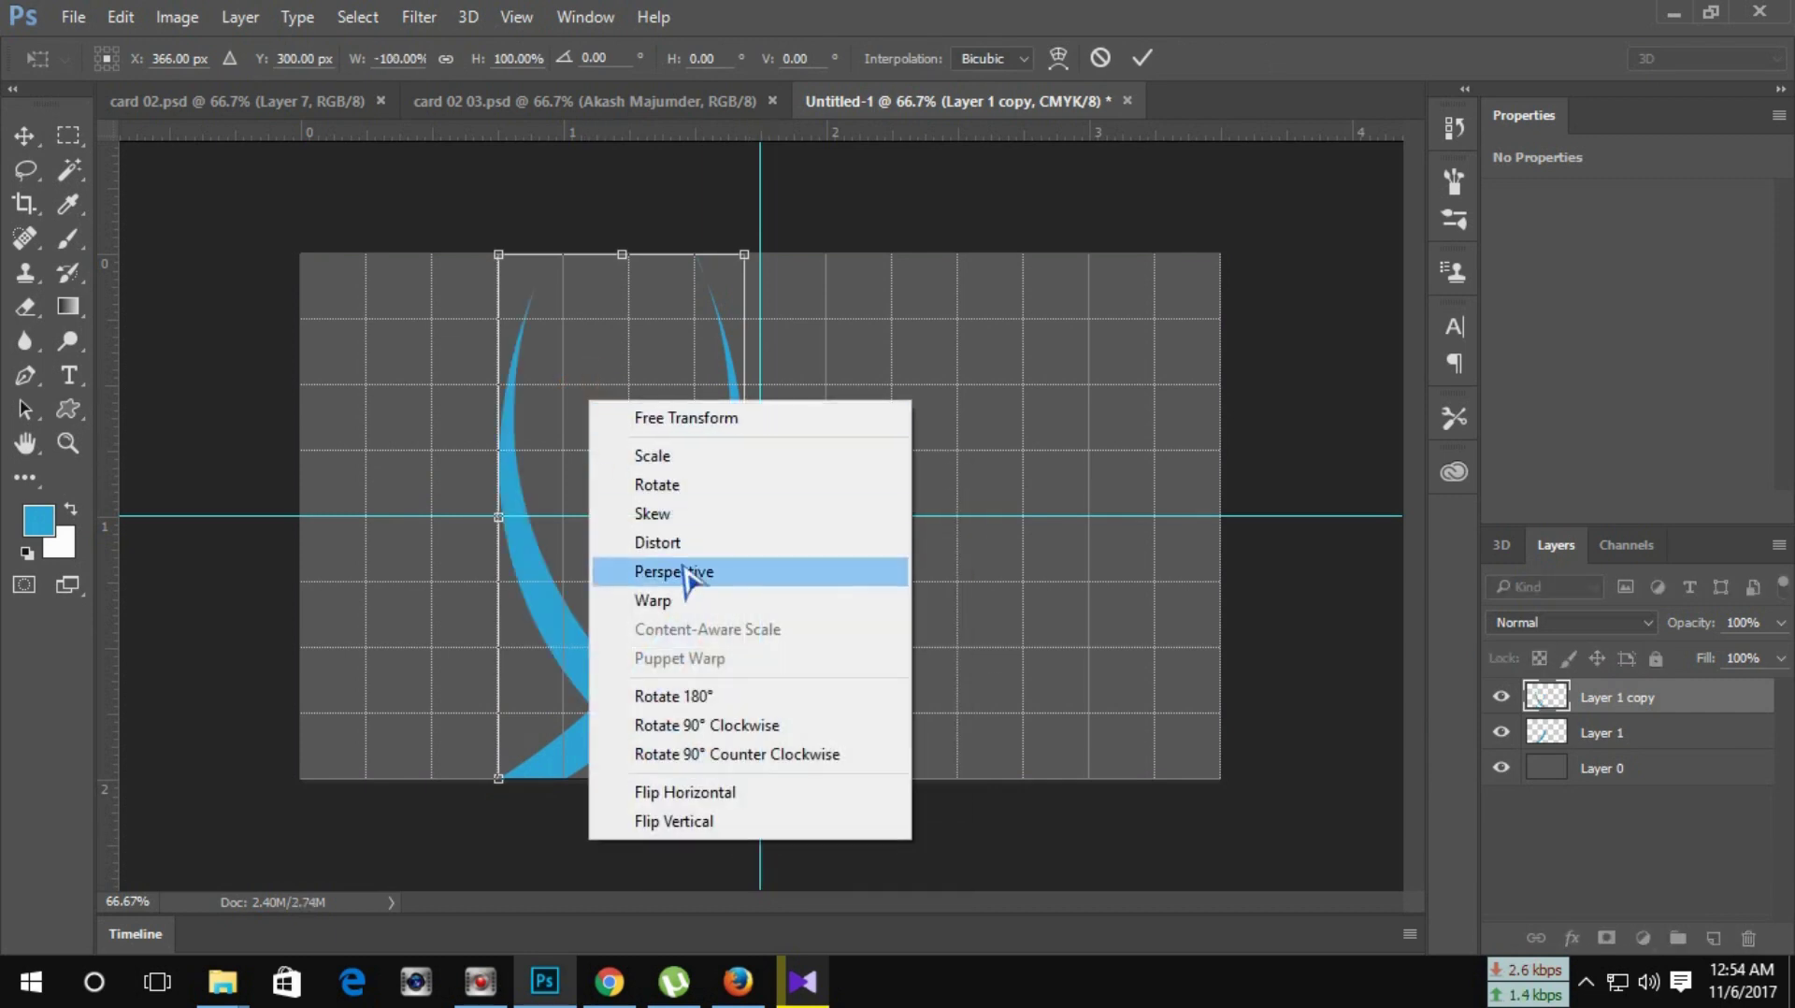
{"action": "left_click", "coordinate": [687, 826]}
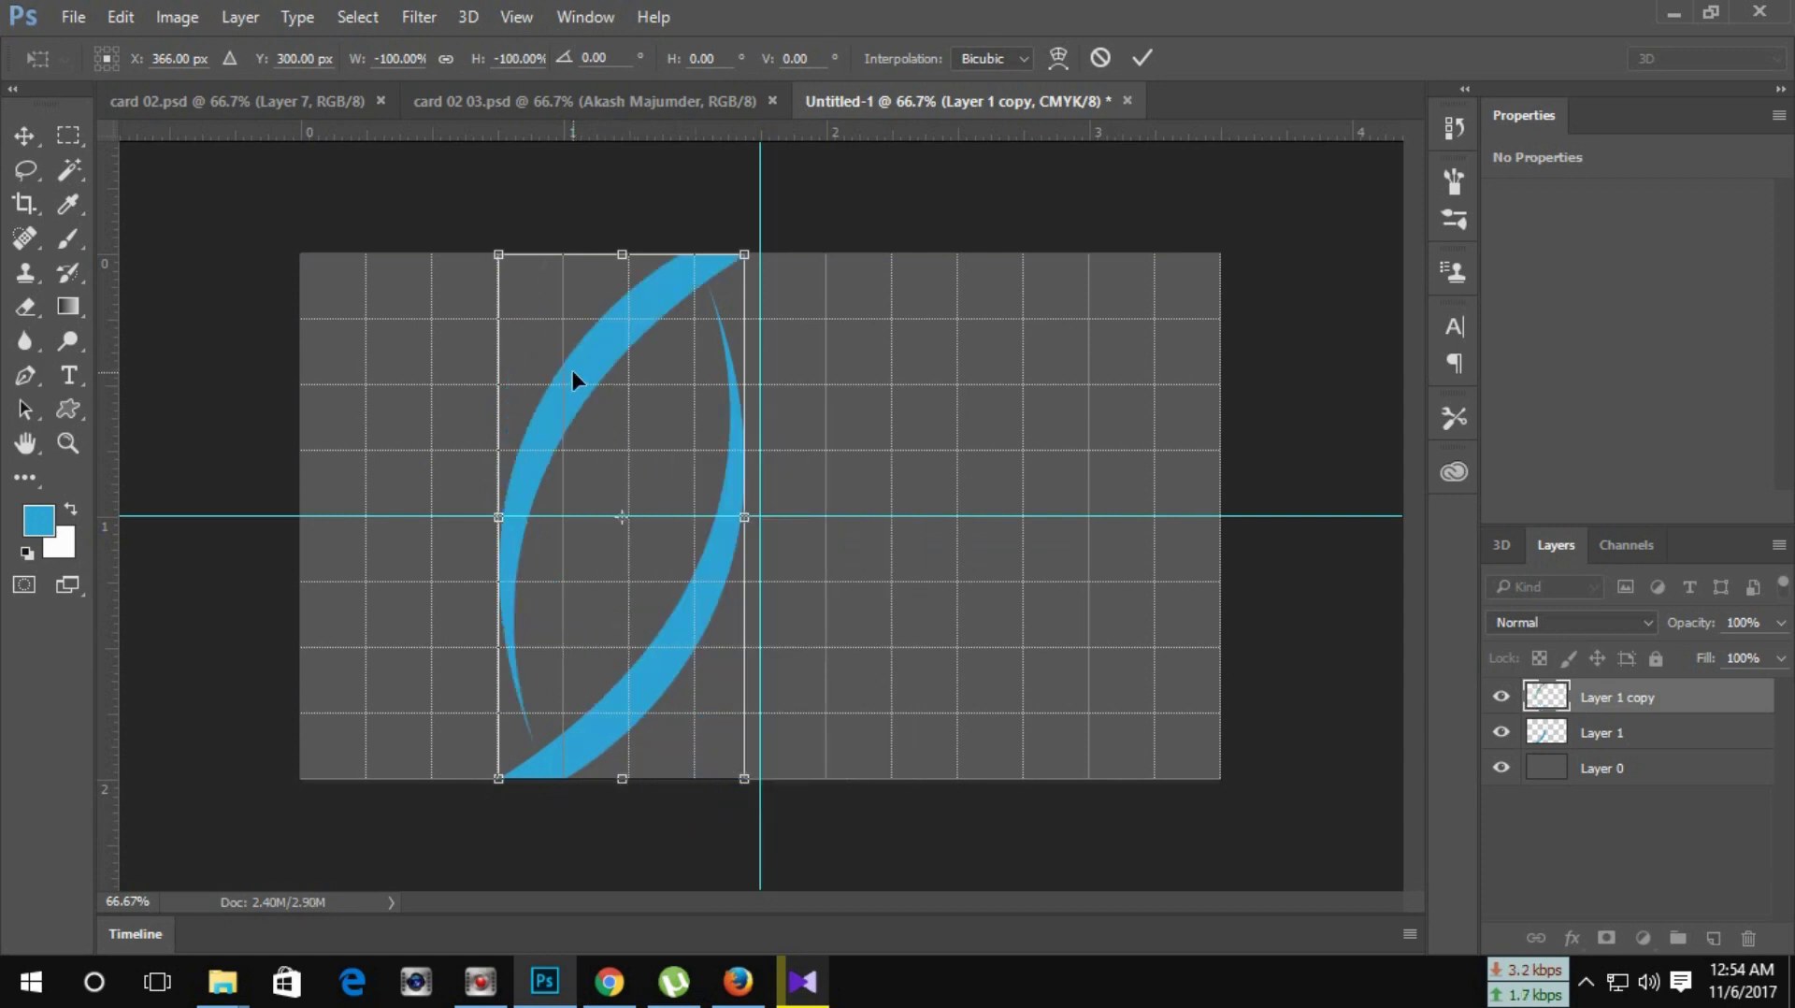
{"action": "left_click_drag", "start_coordinate": [573, 372], "coordinate": [817, 378]}
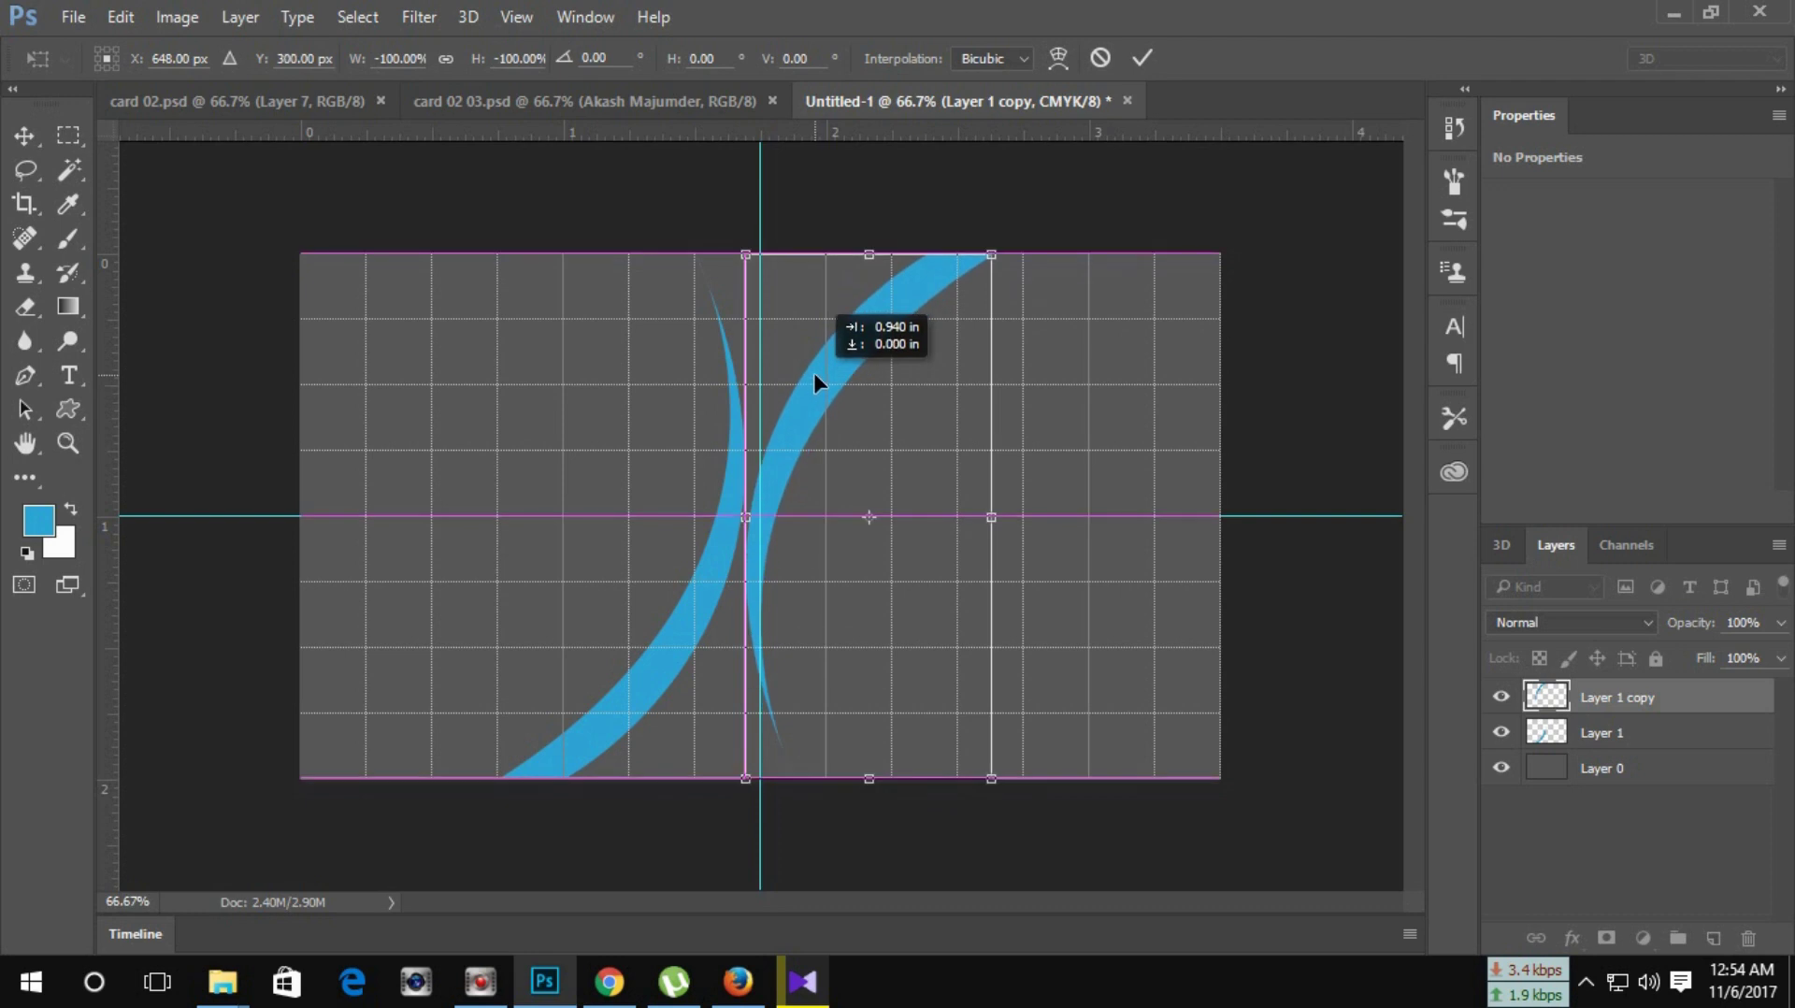
{"action": "left_click_drag", "start_coordinate": [815, 378], "coordinate": [813, 372]}
{"action": "left_click", "coordinate": [24, 136]}
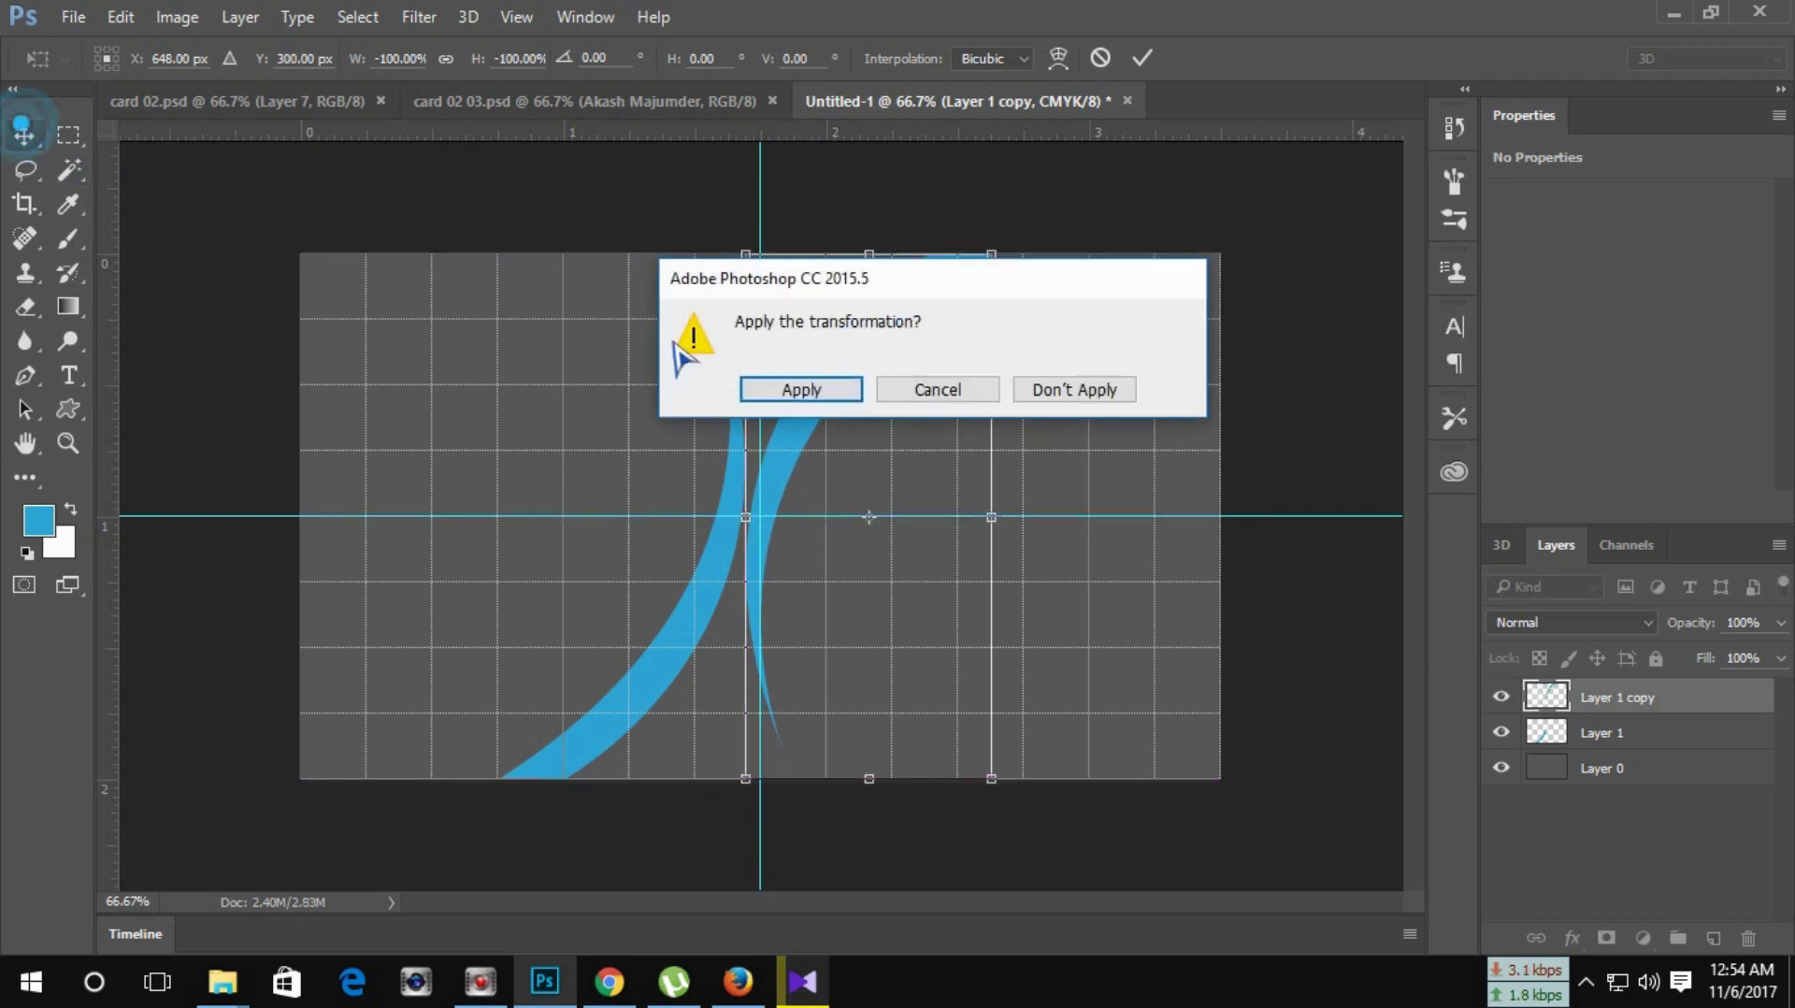
{"action": "left_click", "coordinate": [786, 385]}
Step: Nudge Layer 1's crescent right to meet the copy at centre, reselect Layer 1 copy, minimize Photoshop
{"action": "key", "text": "Left"}
{"action": "key", "text": "Left"}
{"action": "key", "text": "Left"}
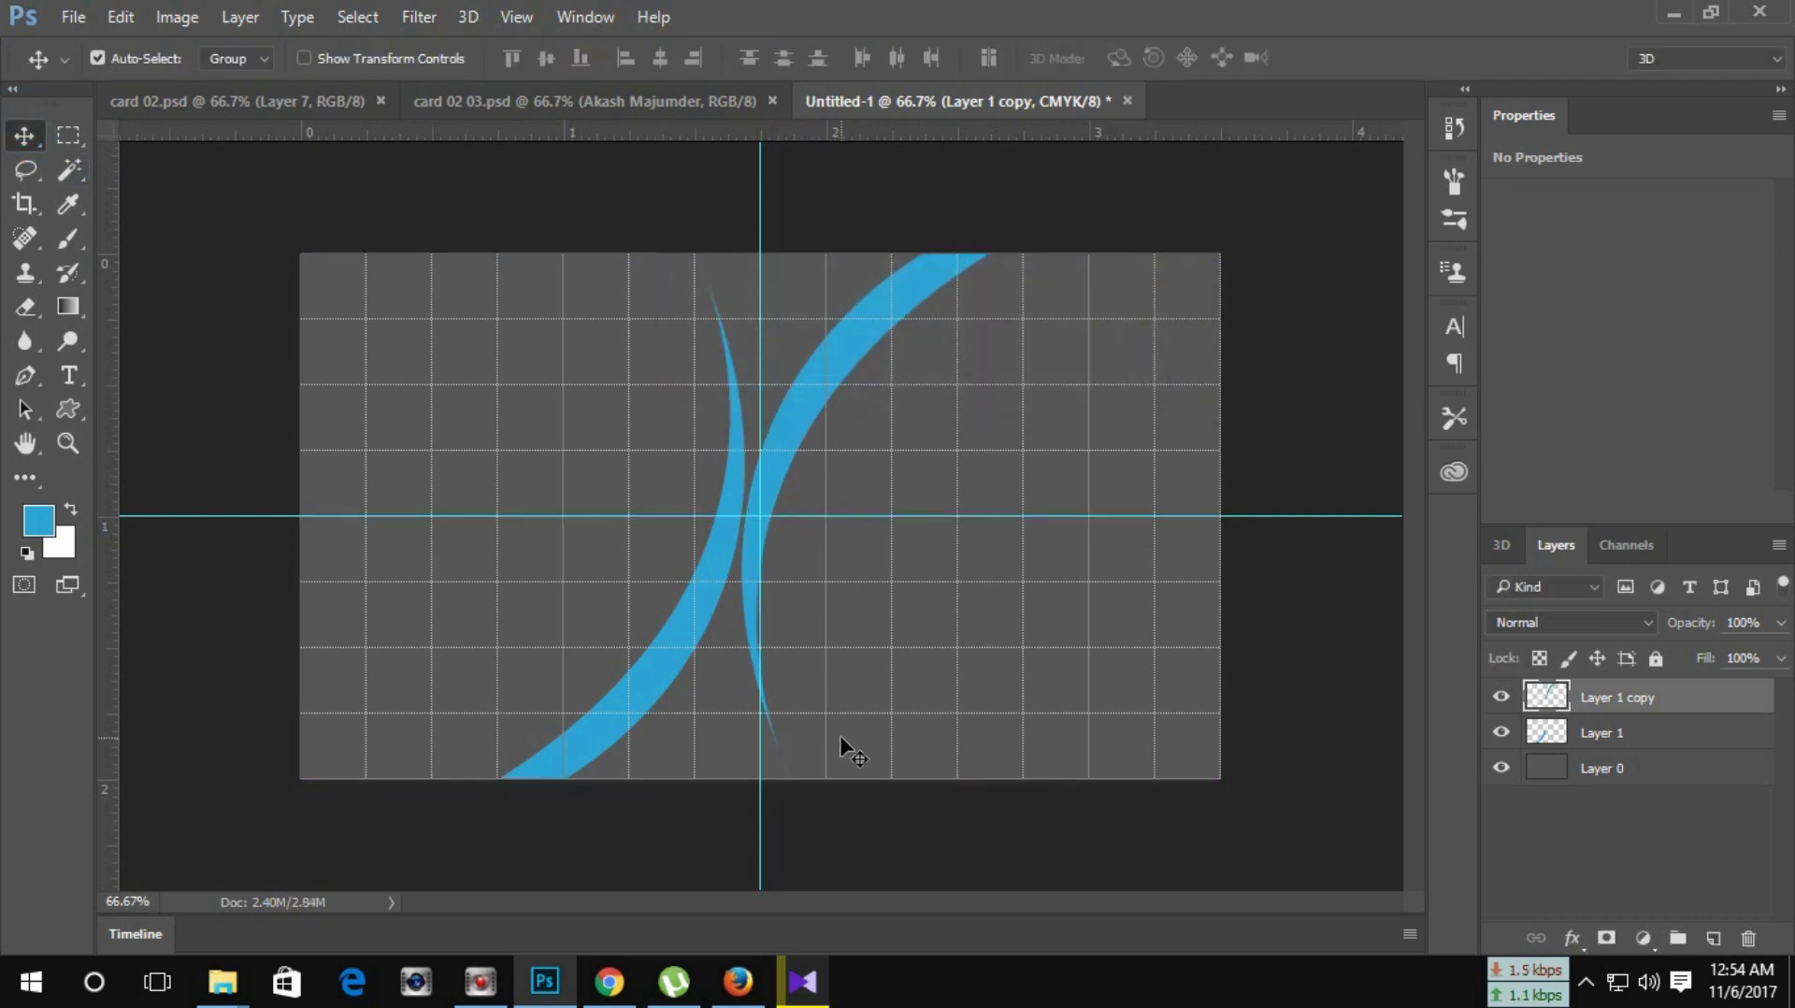
{"action": "key", "text": "Left"}
{"action": "key", "text": "Left"}
{"action": "key", "text": "Left"}
{"action": "key", "text": "Left"}
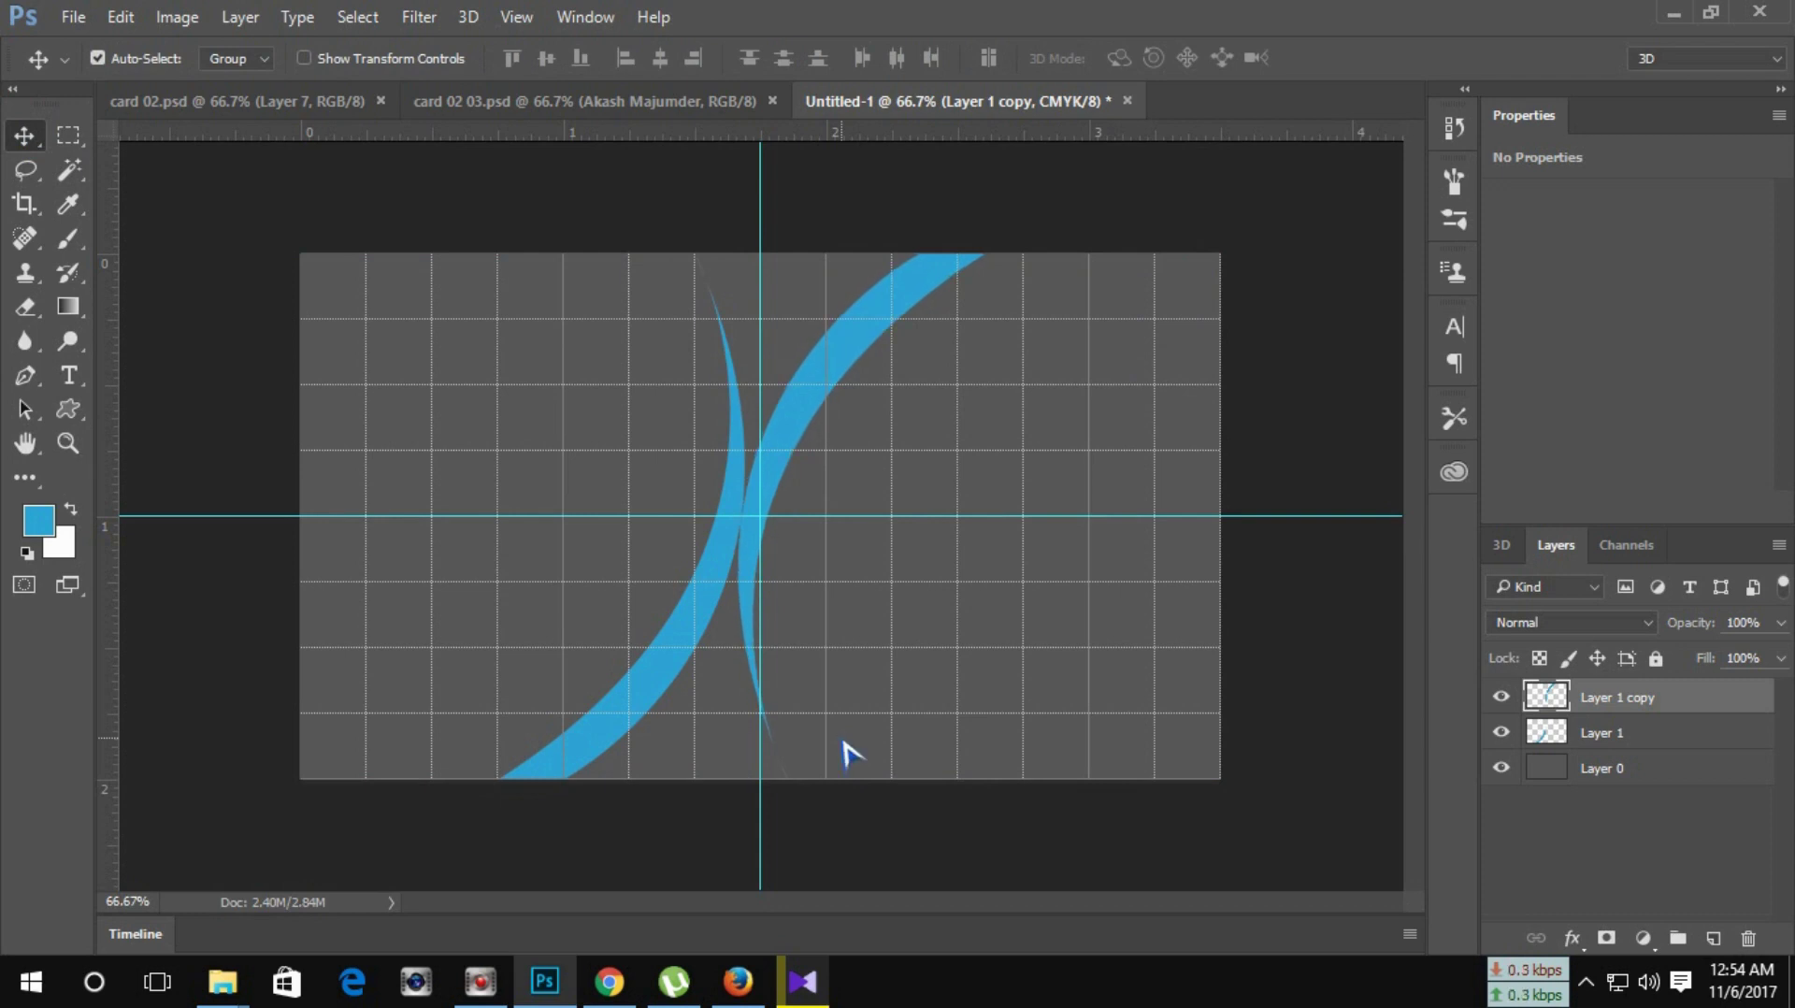
{"action": "key", "text": "Right"}
{"action": "key", "text": "Right"}
{"action": "key", "text": "Right"}
{"action": "key", "text": "Right"}
{"action": "key", "text": "Right"}
{"action": "key", "text": "Right"}
{"action": "key", "text": "Right"}
{"action": "key", "text": "Right"}
{"action": "key", "text": "Right"}
{"action": "key", "text": "Right"}
{"action": "key", "text": "Right"}
{"action": "key", "text": "Right"}
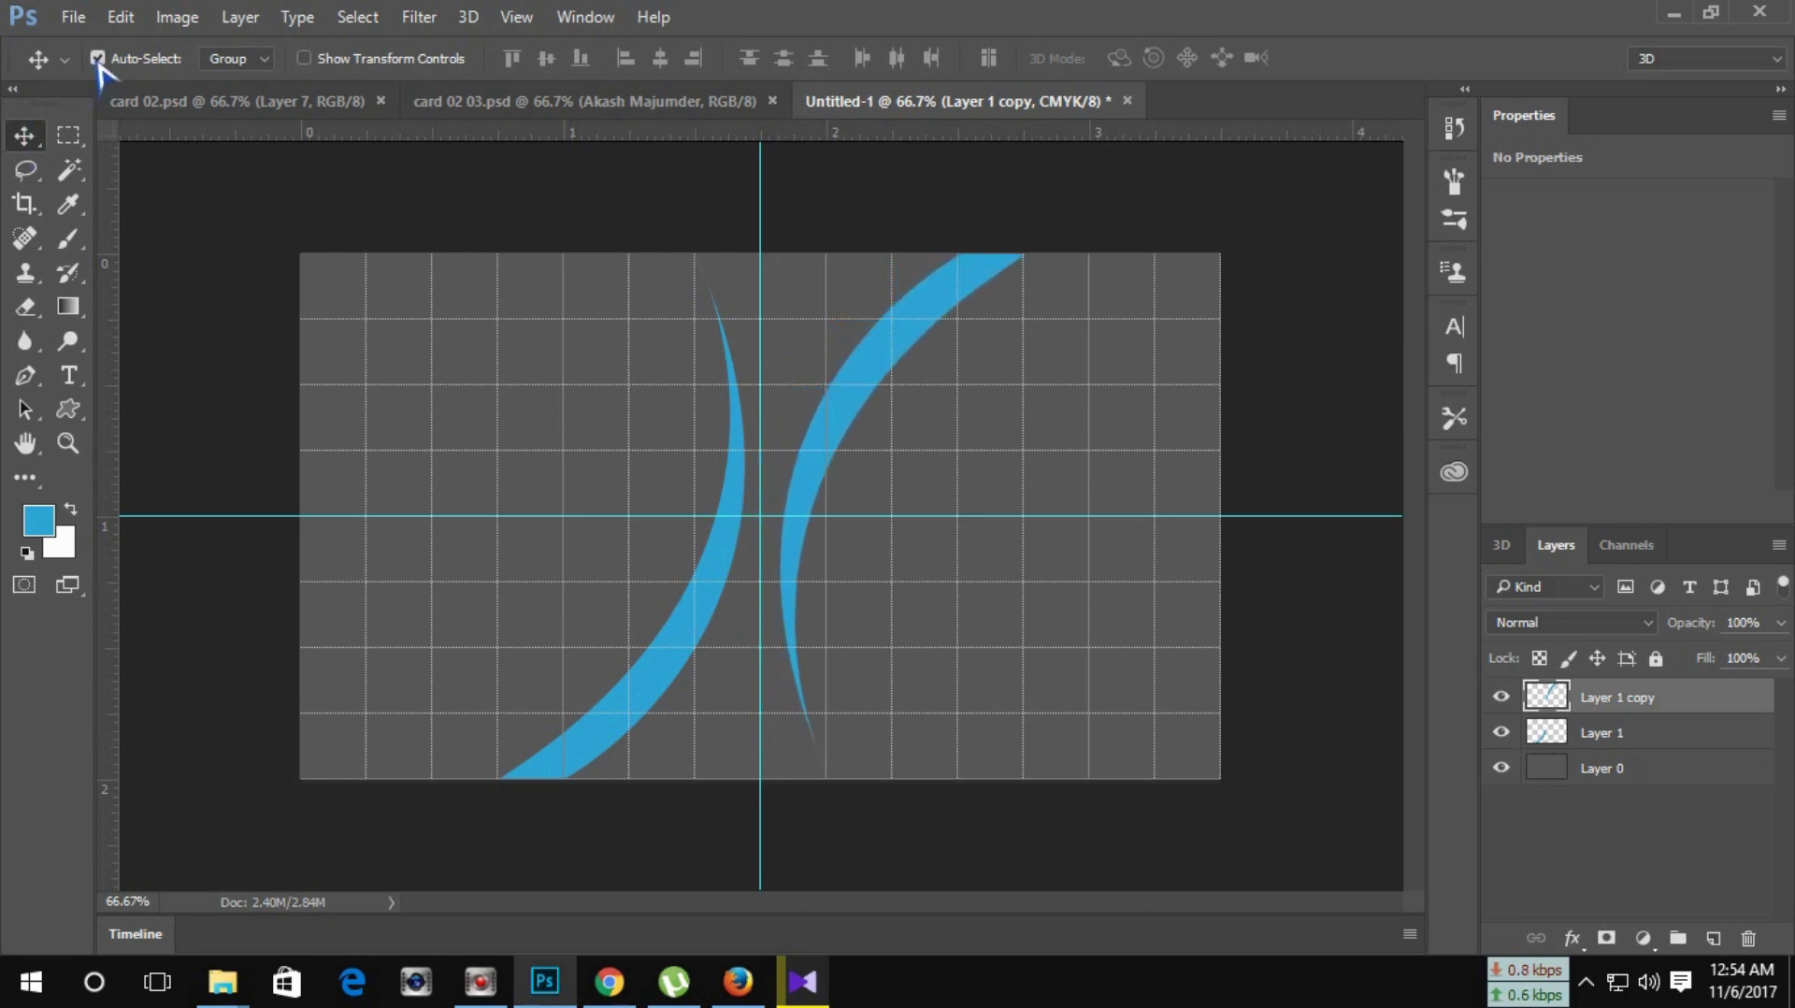
{"action": "left_click", "coordinate": [701, 599]}
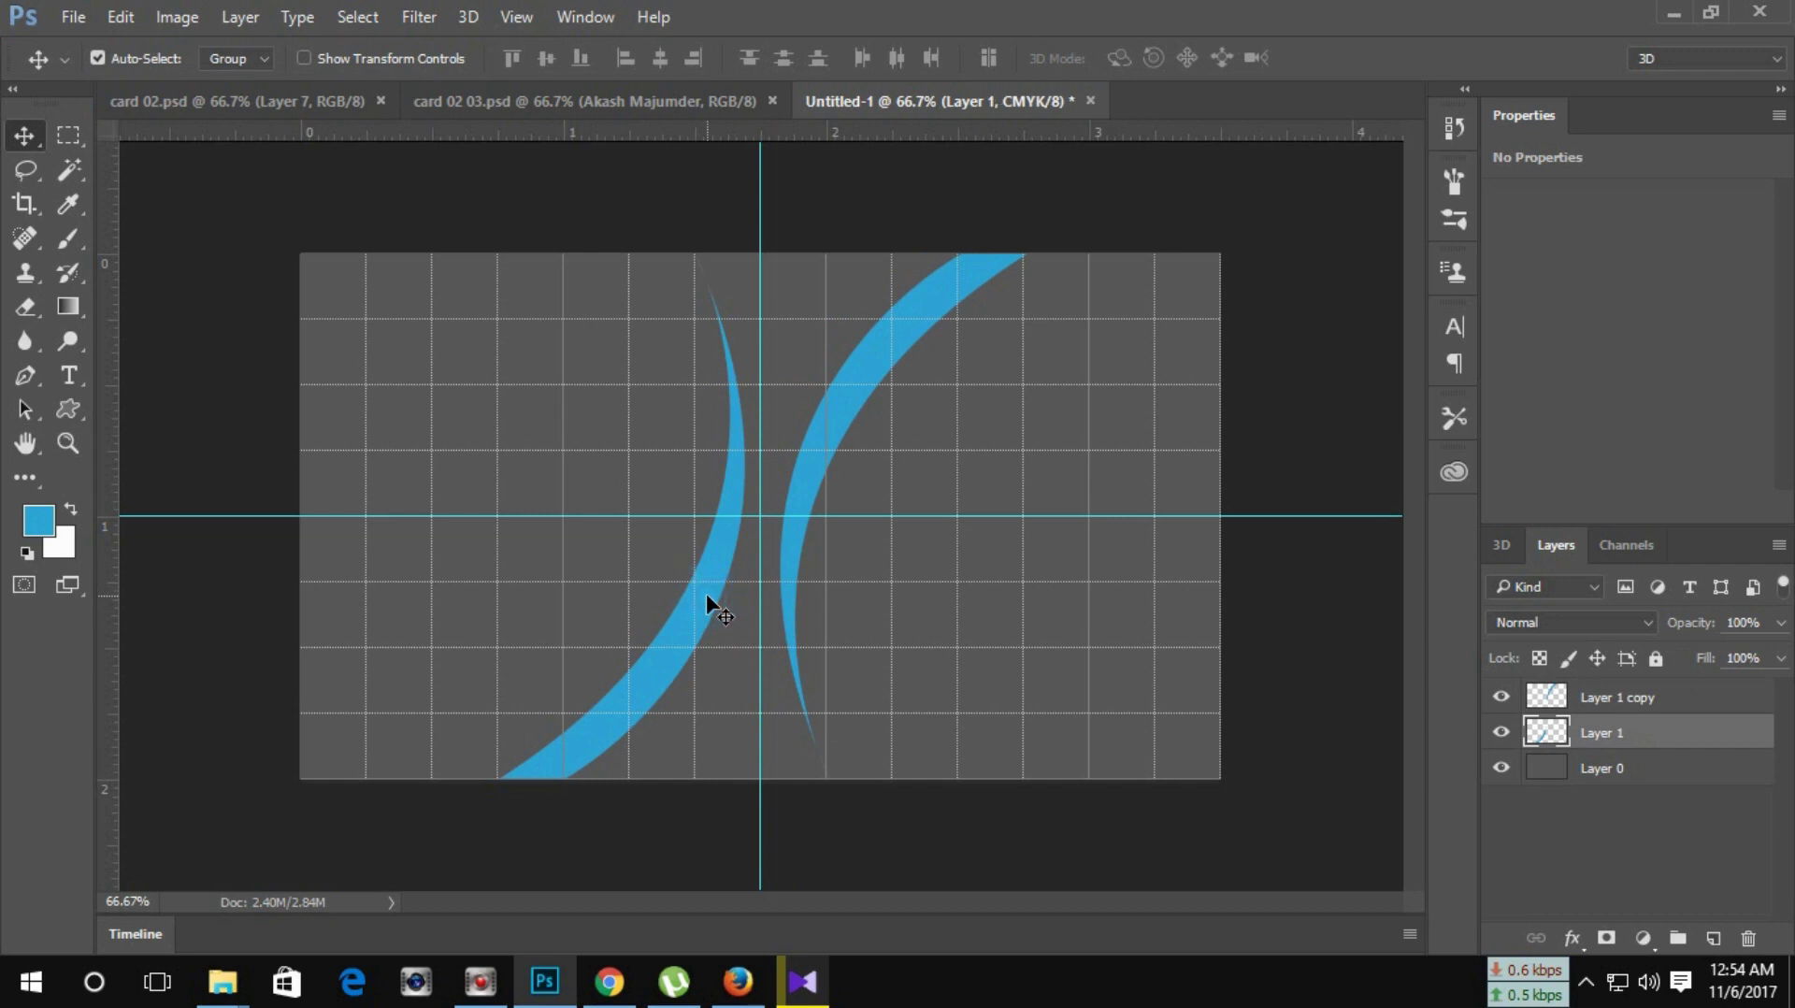
{"action": "key", "text": "Right"}
{"action": "key", "text": "Right"}
{"action": "key", "text": "Right"}
{"action": "key", "text": "Right"}
{"action": "key", "text": "Right"}
{"action": "key", "text": "Right"}
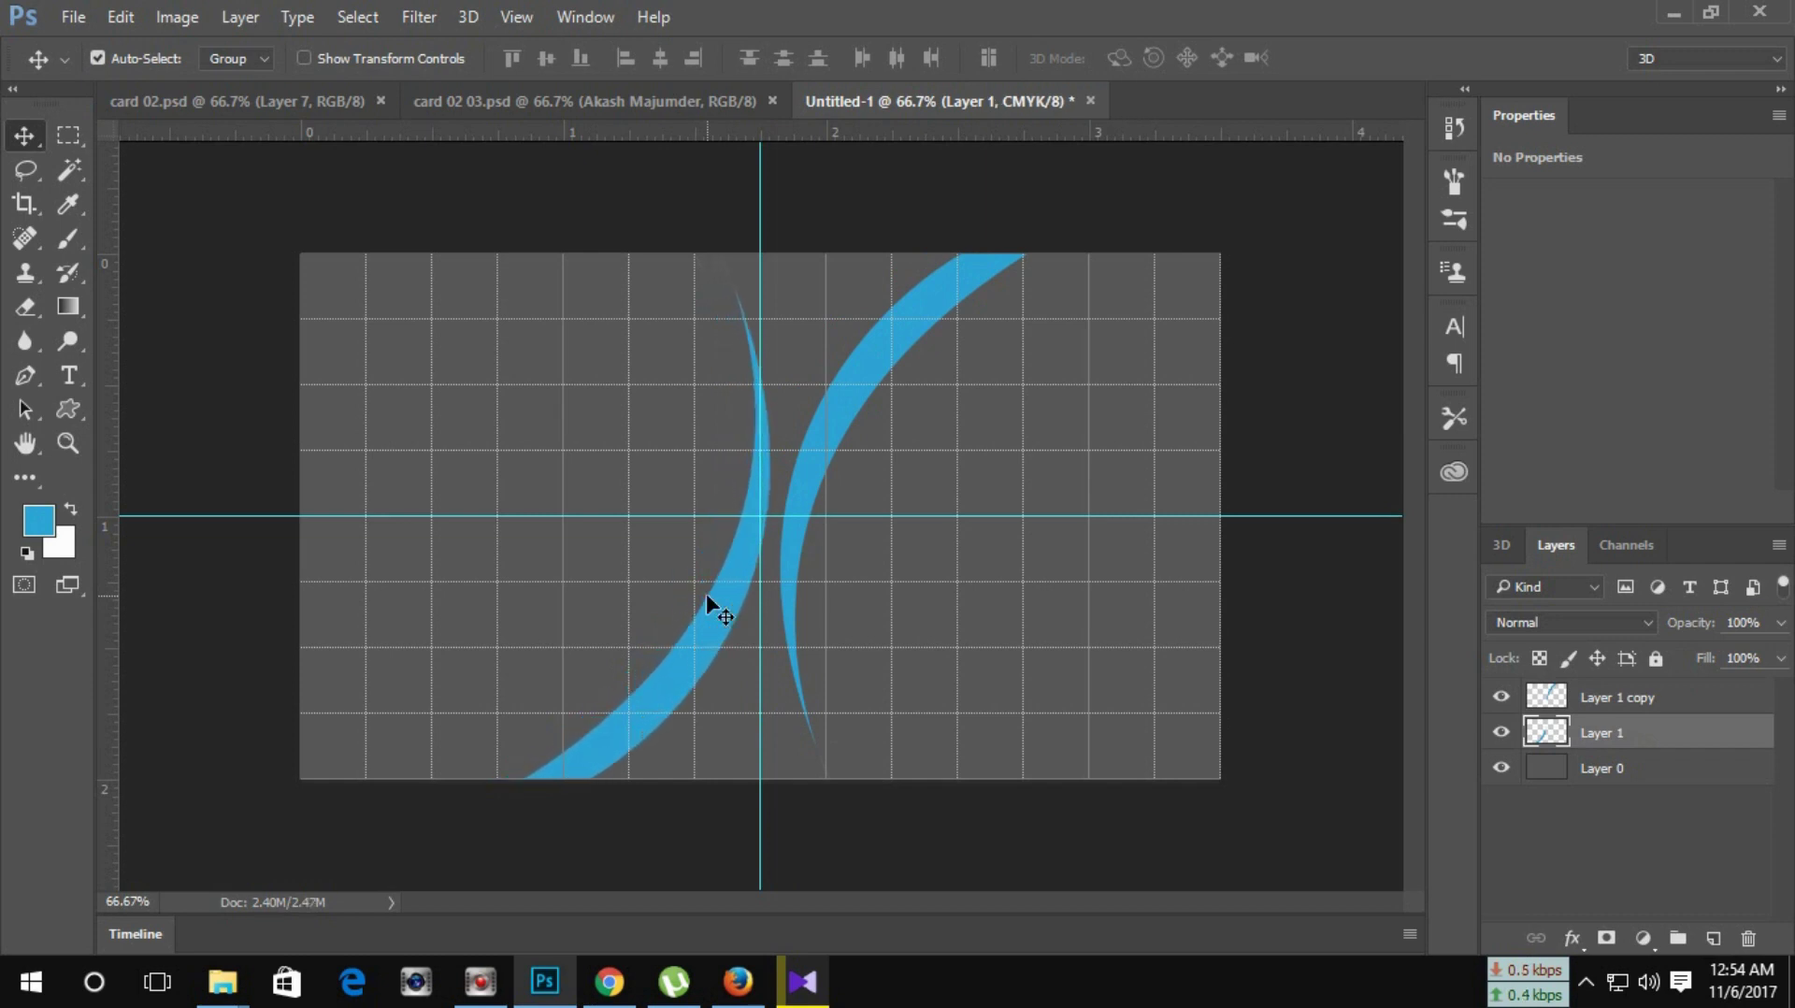
{"action": "key", "text": "Right"}
{"action": "key", "text": "Right"}
{"action": "key", "text": "Right"}
{"action": "key", "text": "Right"}
{"action": "key", "text": "Right"}
{"action": "key", "text": "Right"}
{"action": "key", "text": "Right"}
{"action": "key", "text": "Right"}
{"action": "key", "text": "Right"}
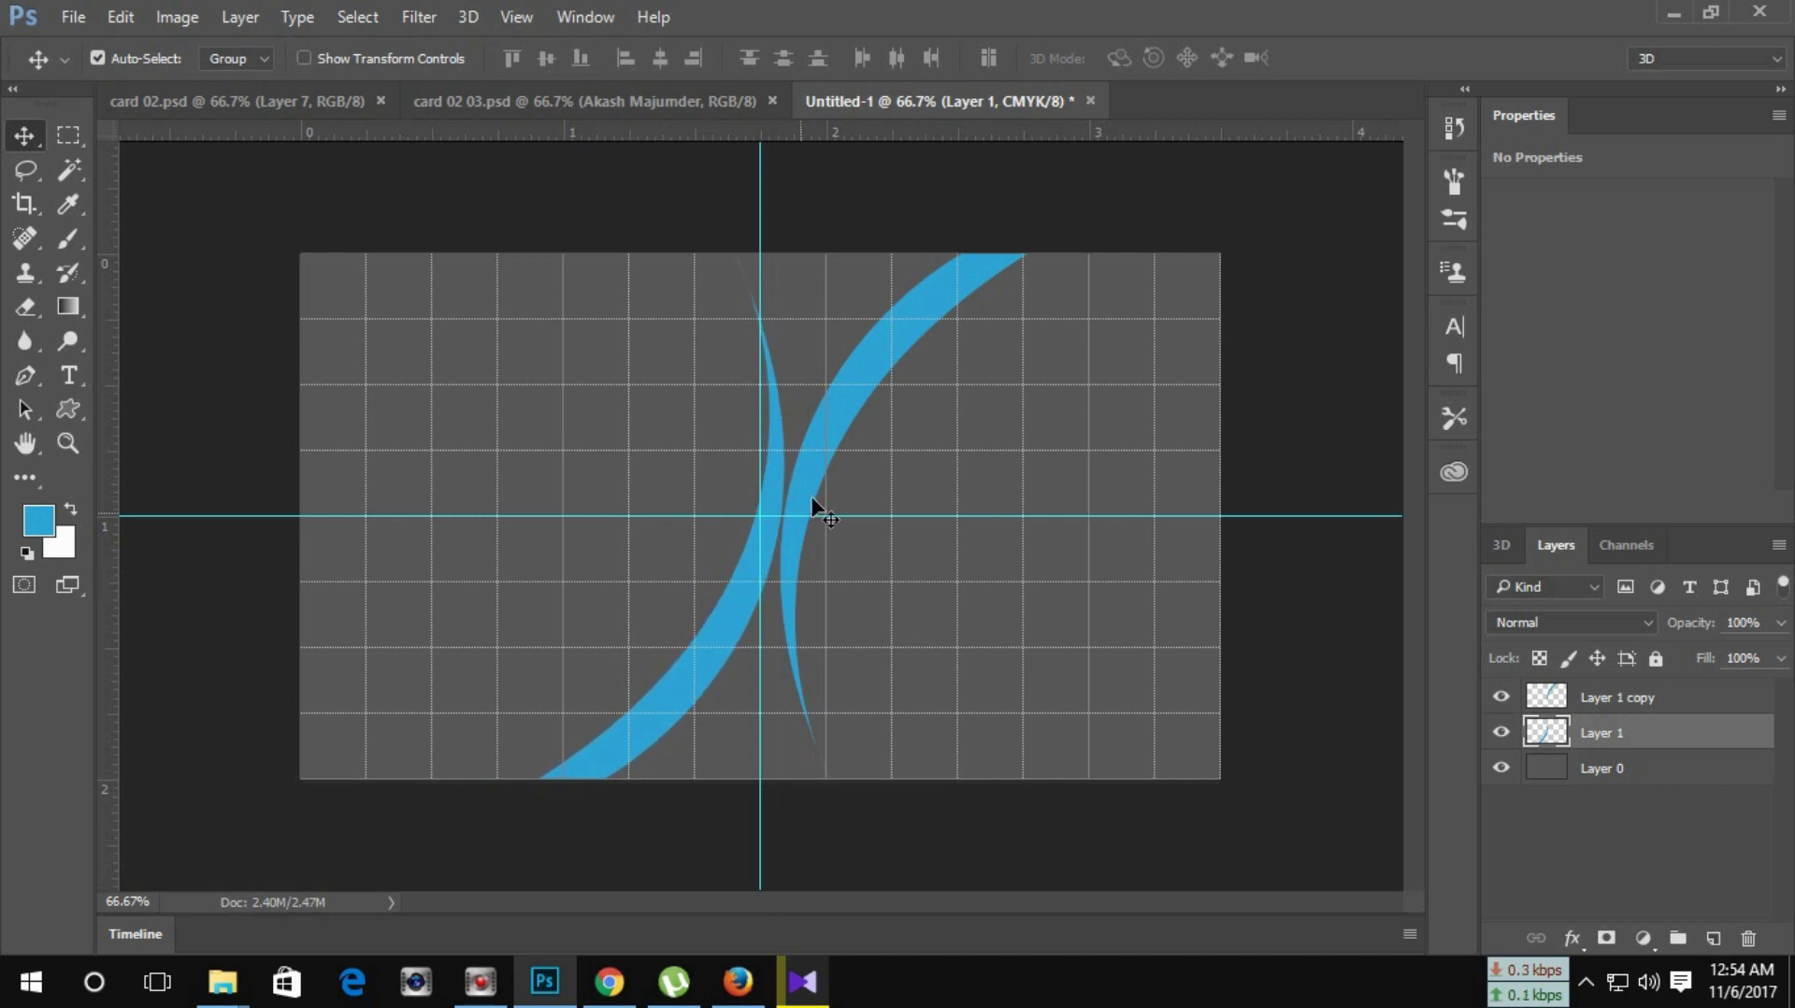
{"action": "key", "text": "alt+bracketright"}
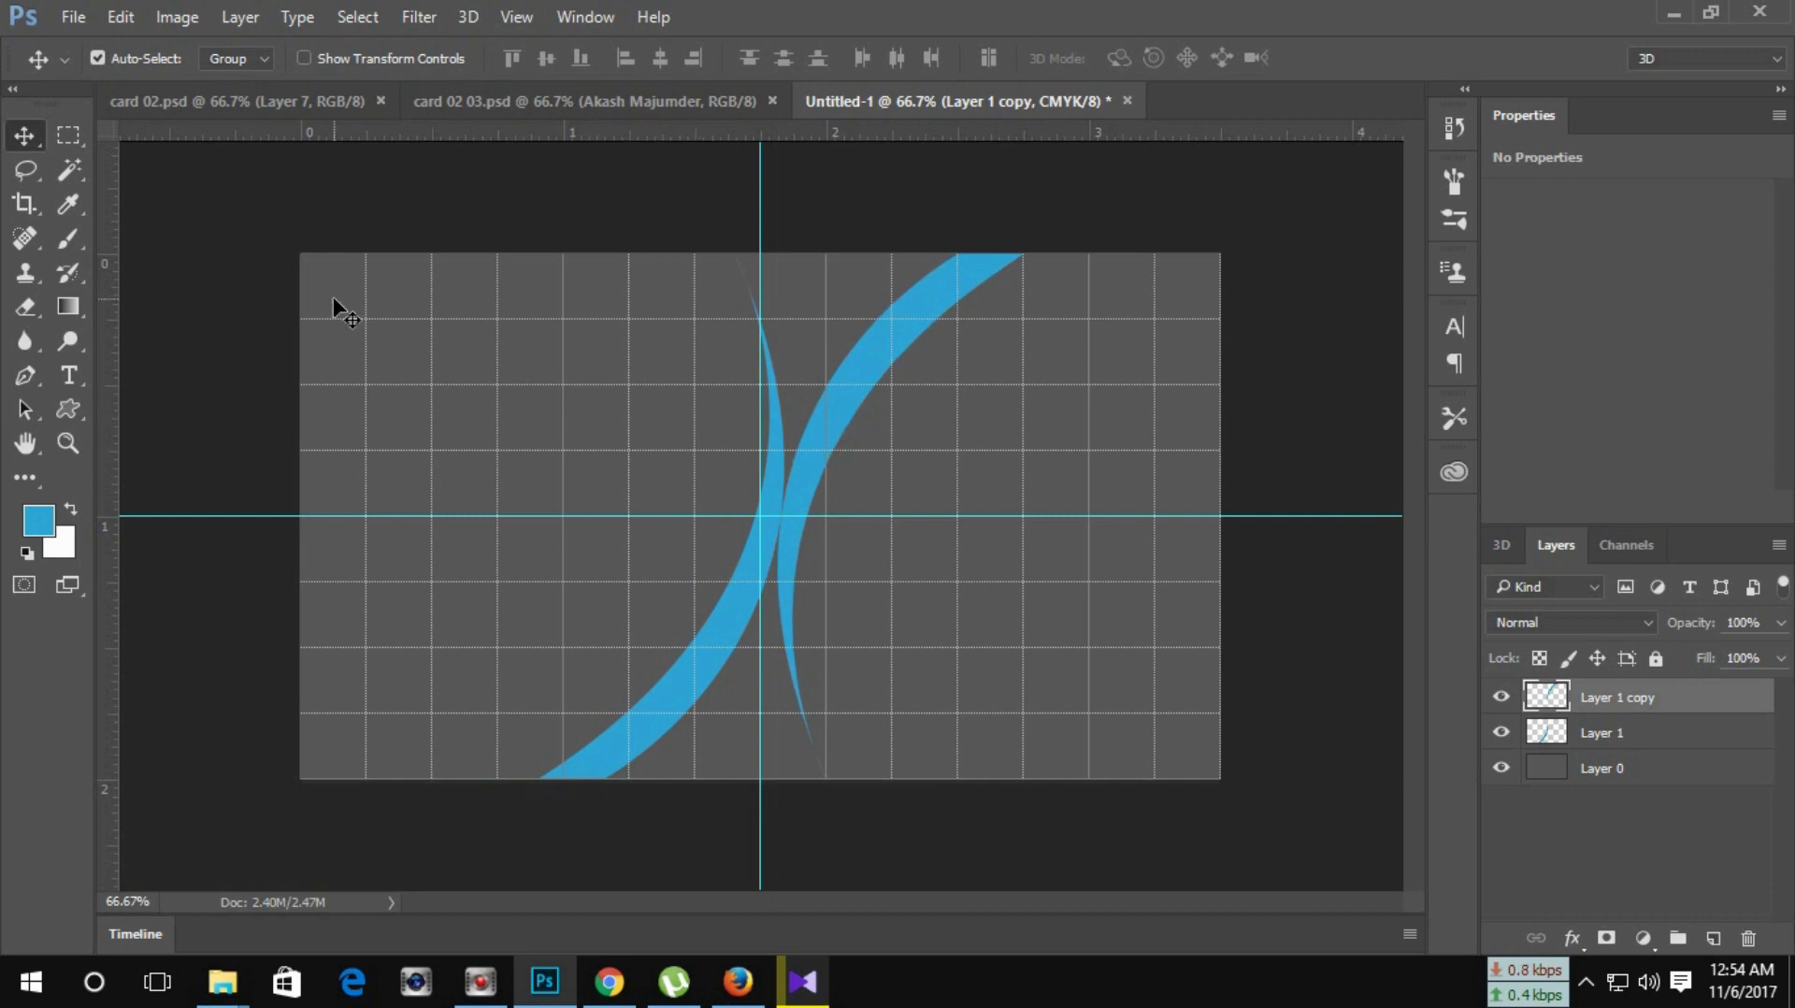
{"action": "left_click", "coordinate": [1672, 14]}
Step: Launch Pixie and compare the design against the reference card 02.psd before returning to Untitled-1
{"action": "double_click", "coordinate": [48, 313]}
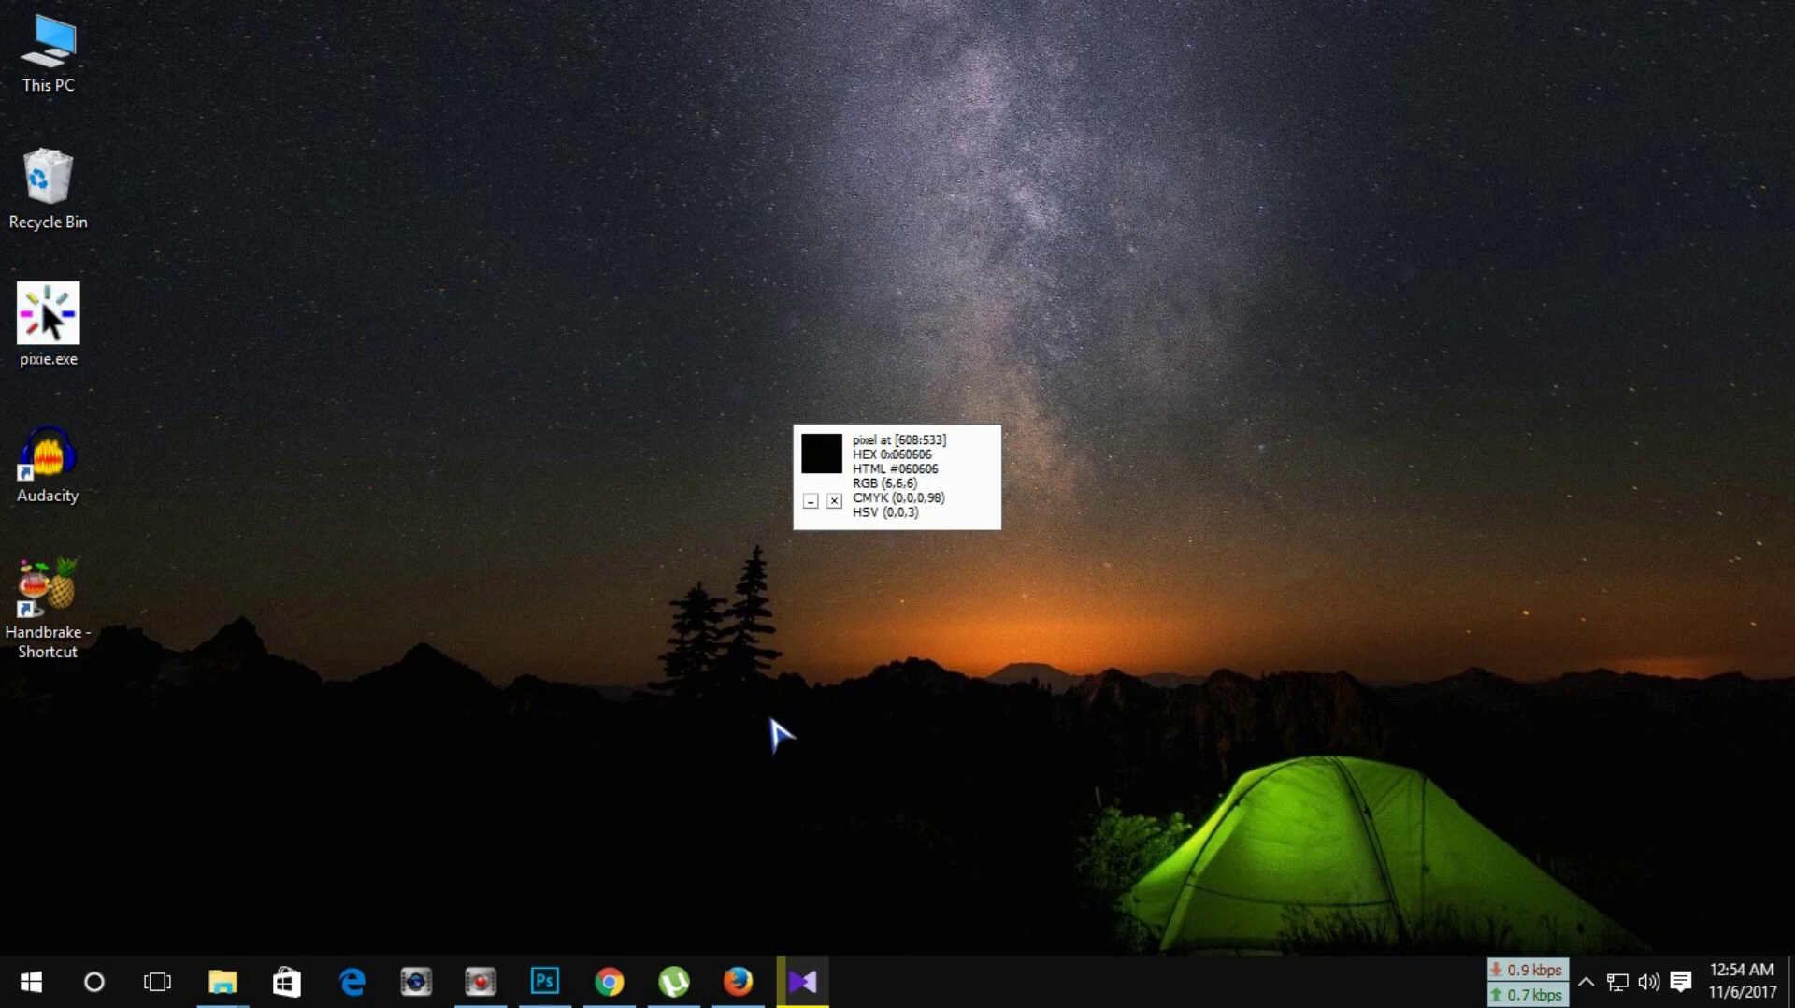
{"action": "left_click", "coordinate": [545, 981]}
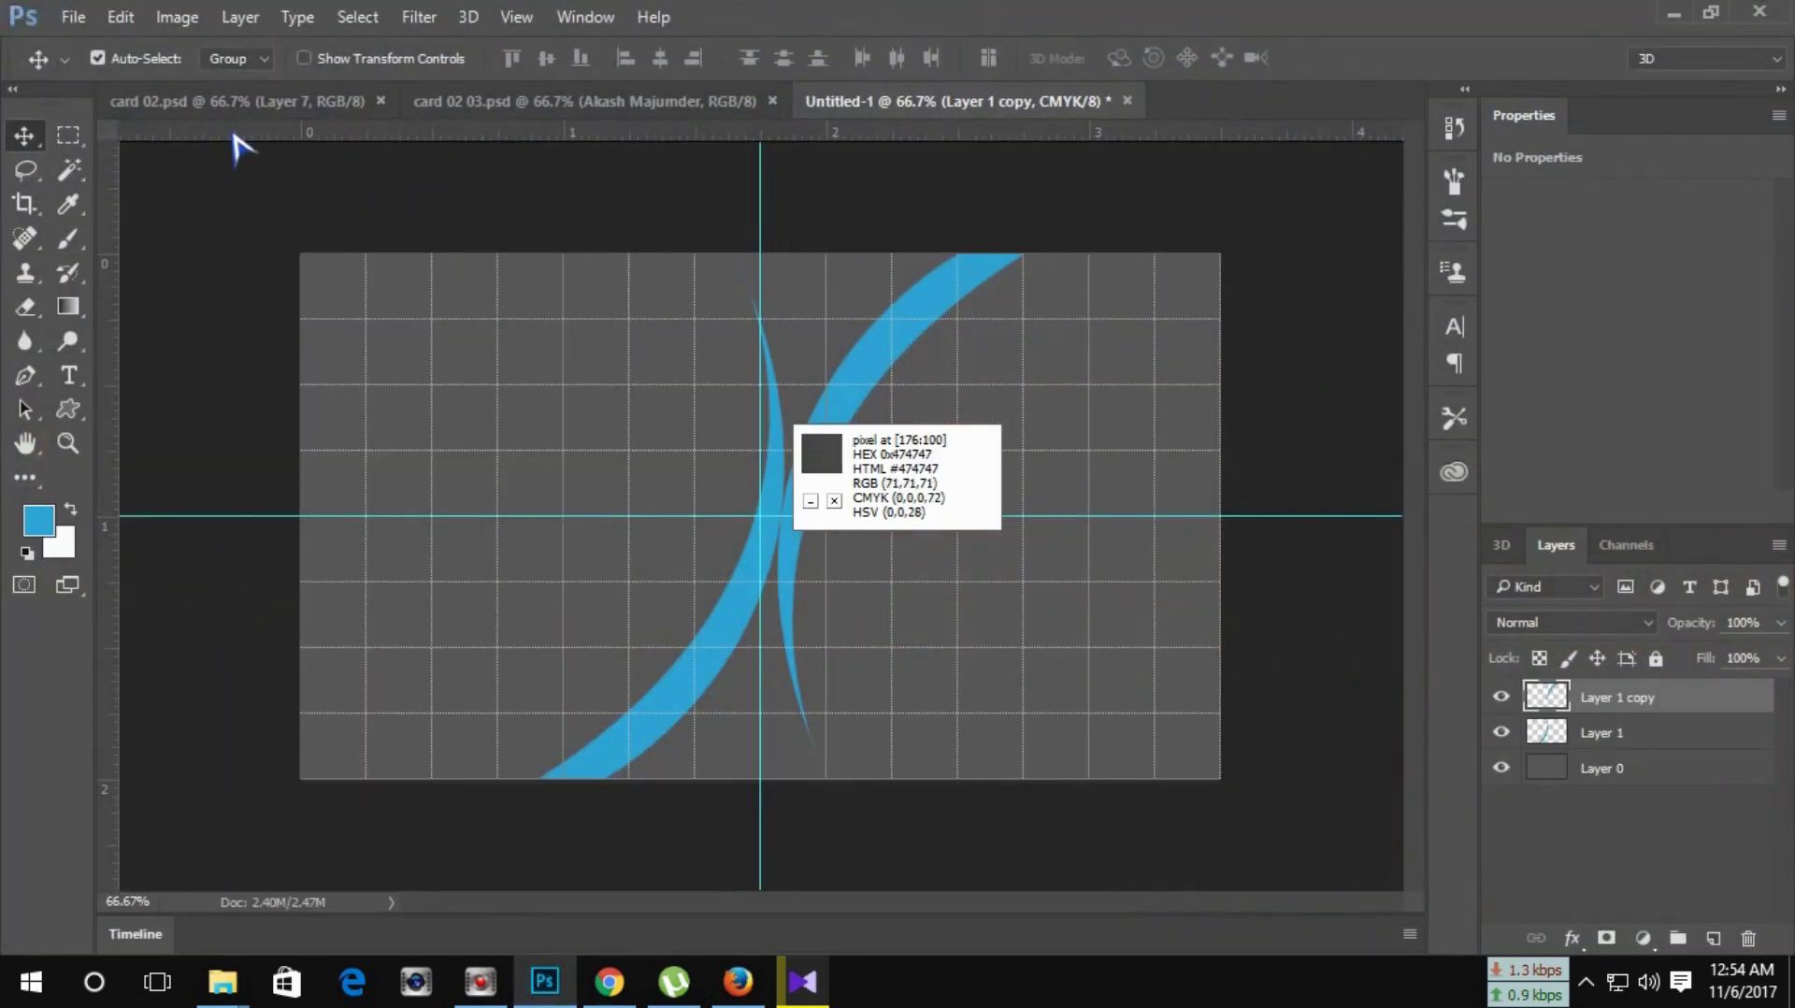
{"action": "left_click", "coordinate": [250, 101]}
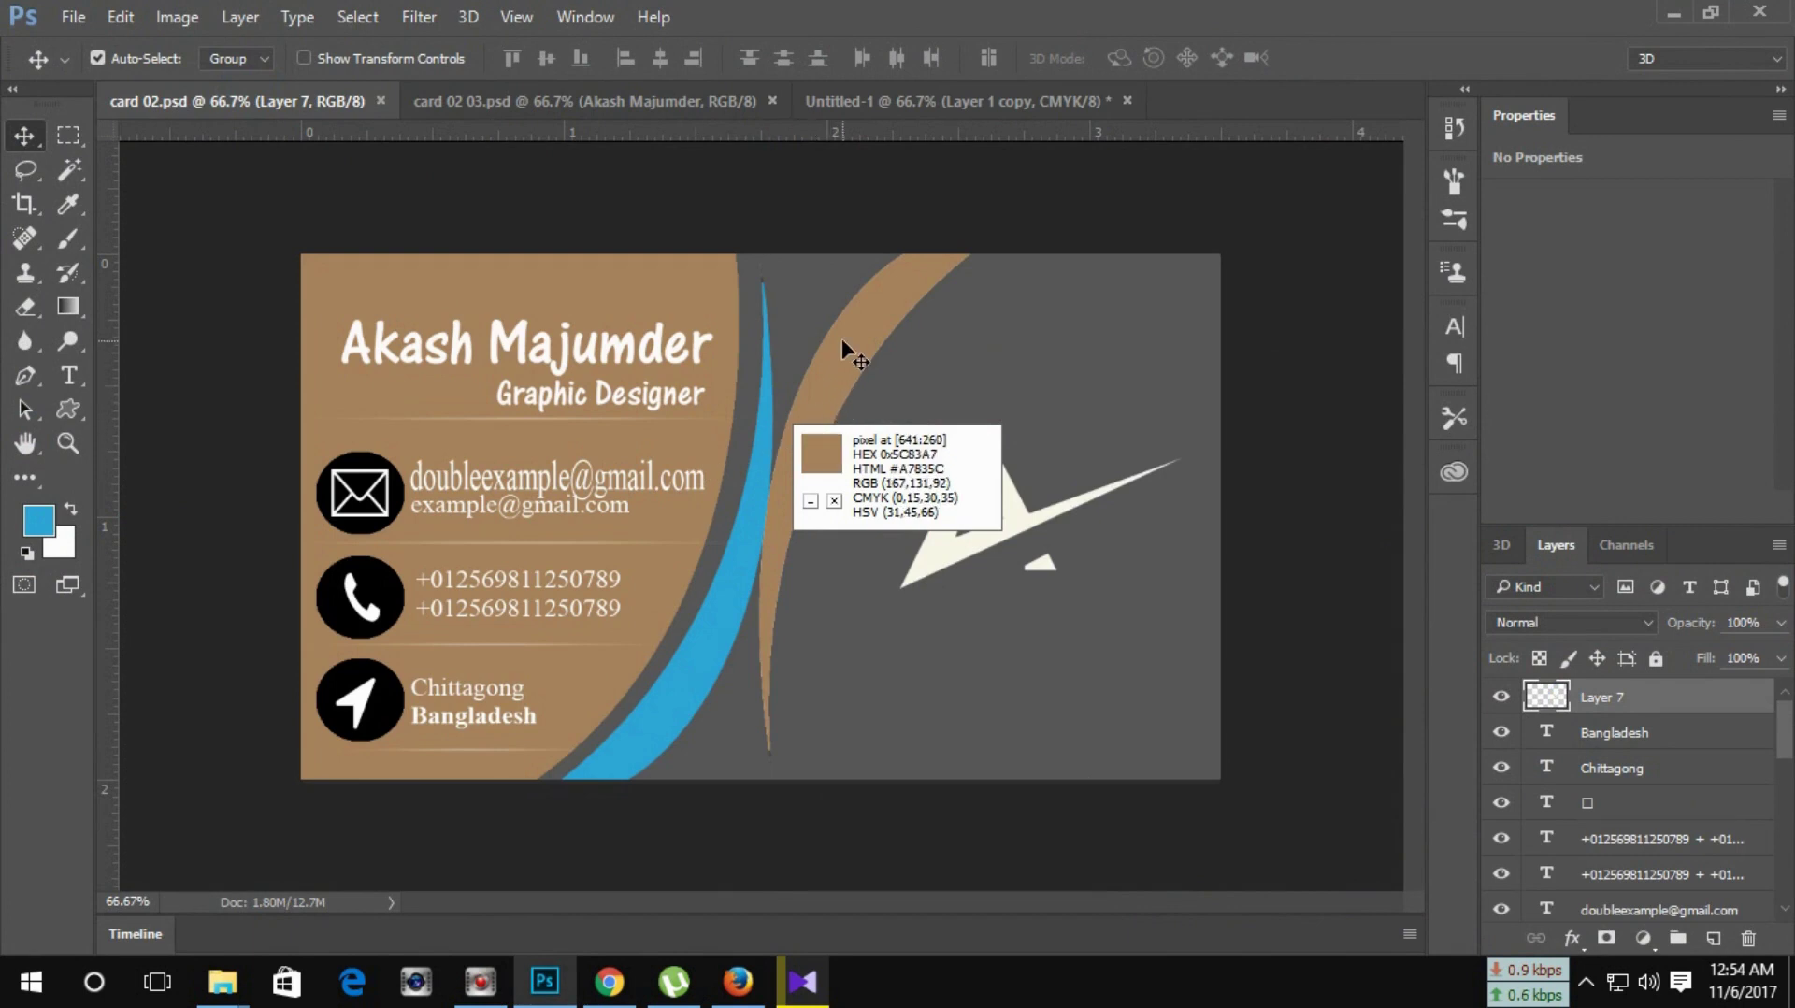
{"action": "key", "text": "ctrl"}
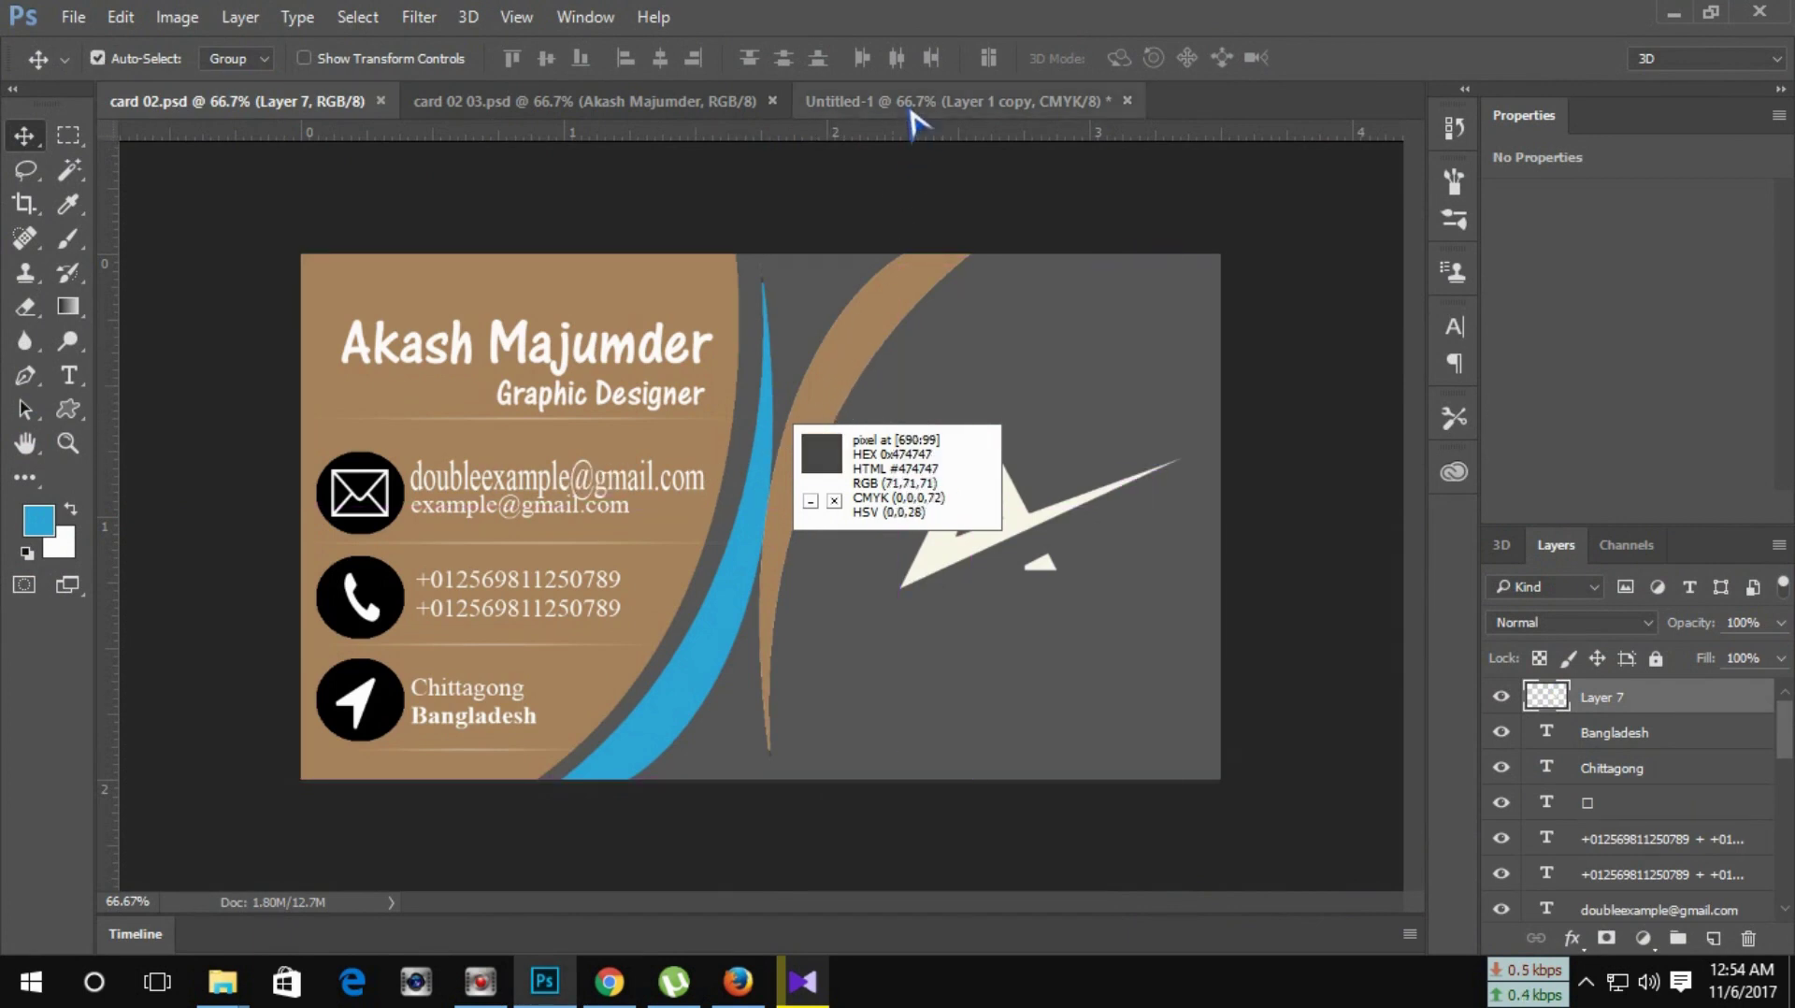
{"action": "left_click", "coordinate": [912, 103]}
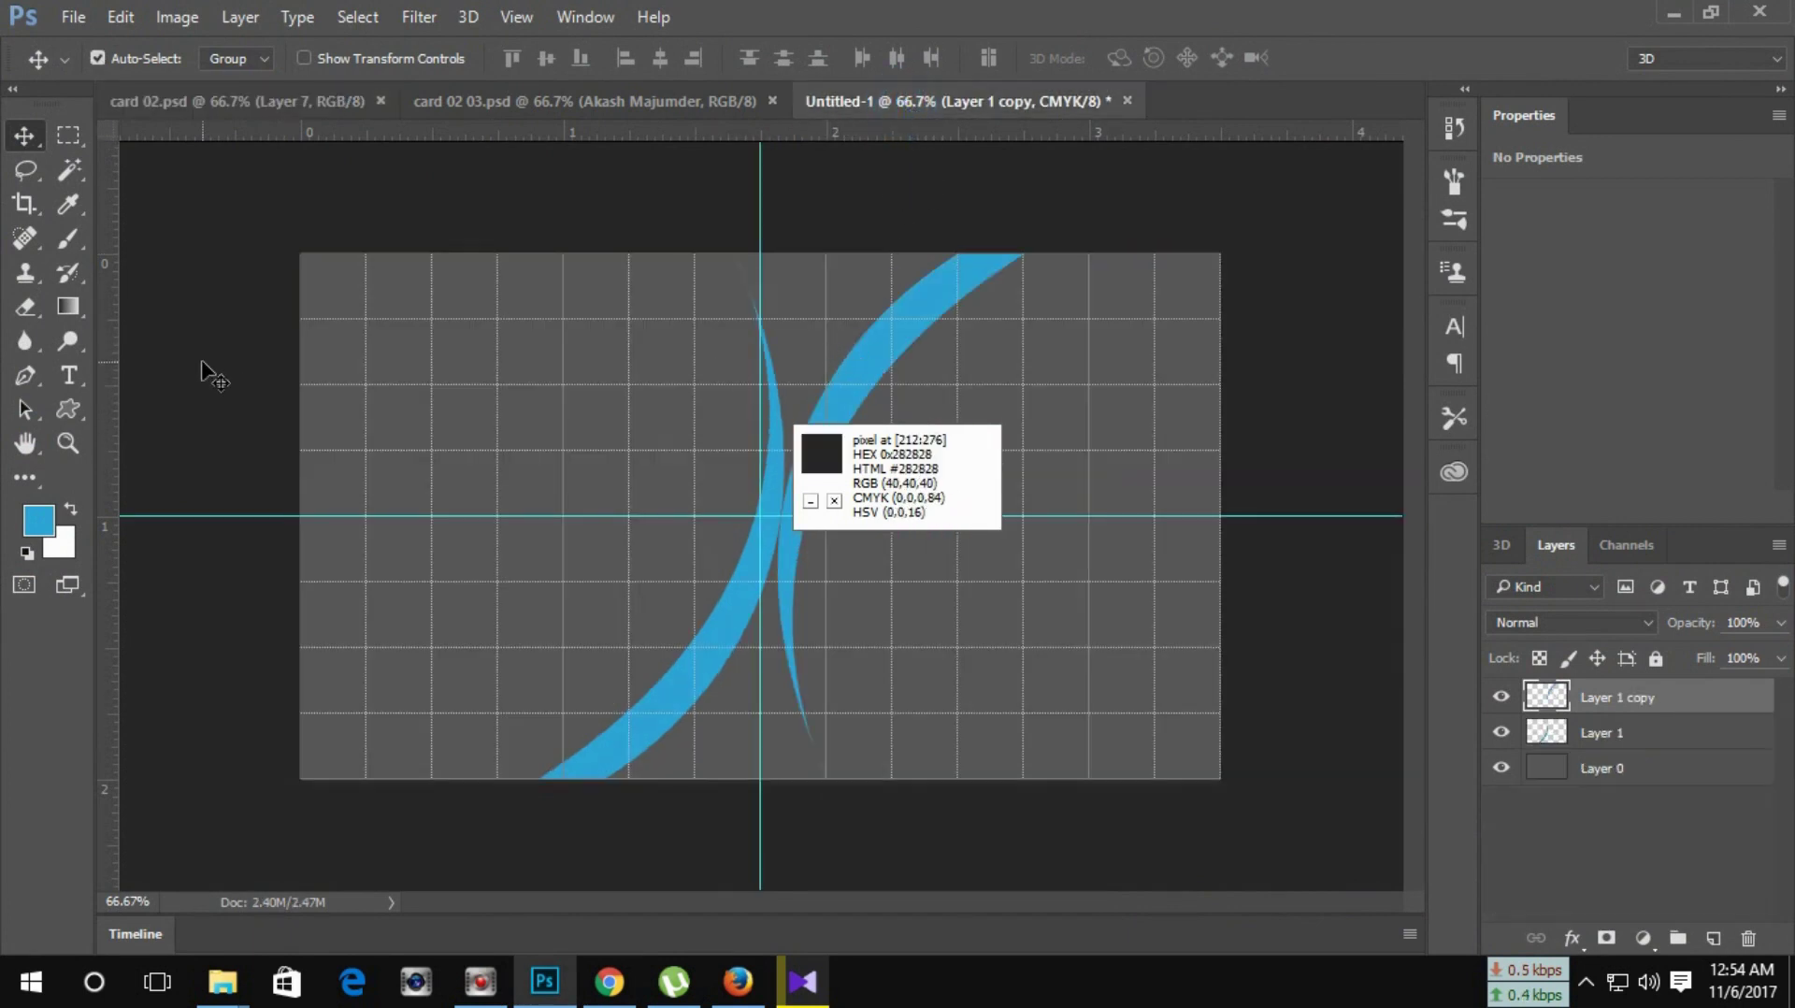
Step: Select the right blue crescent band with the Magic Wand
{"action": "left_click", "coordinate": [68, 170]}
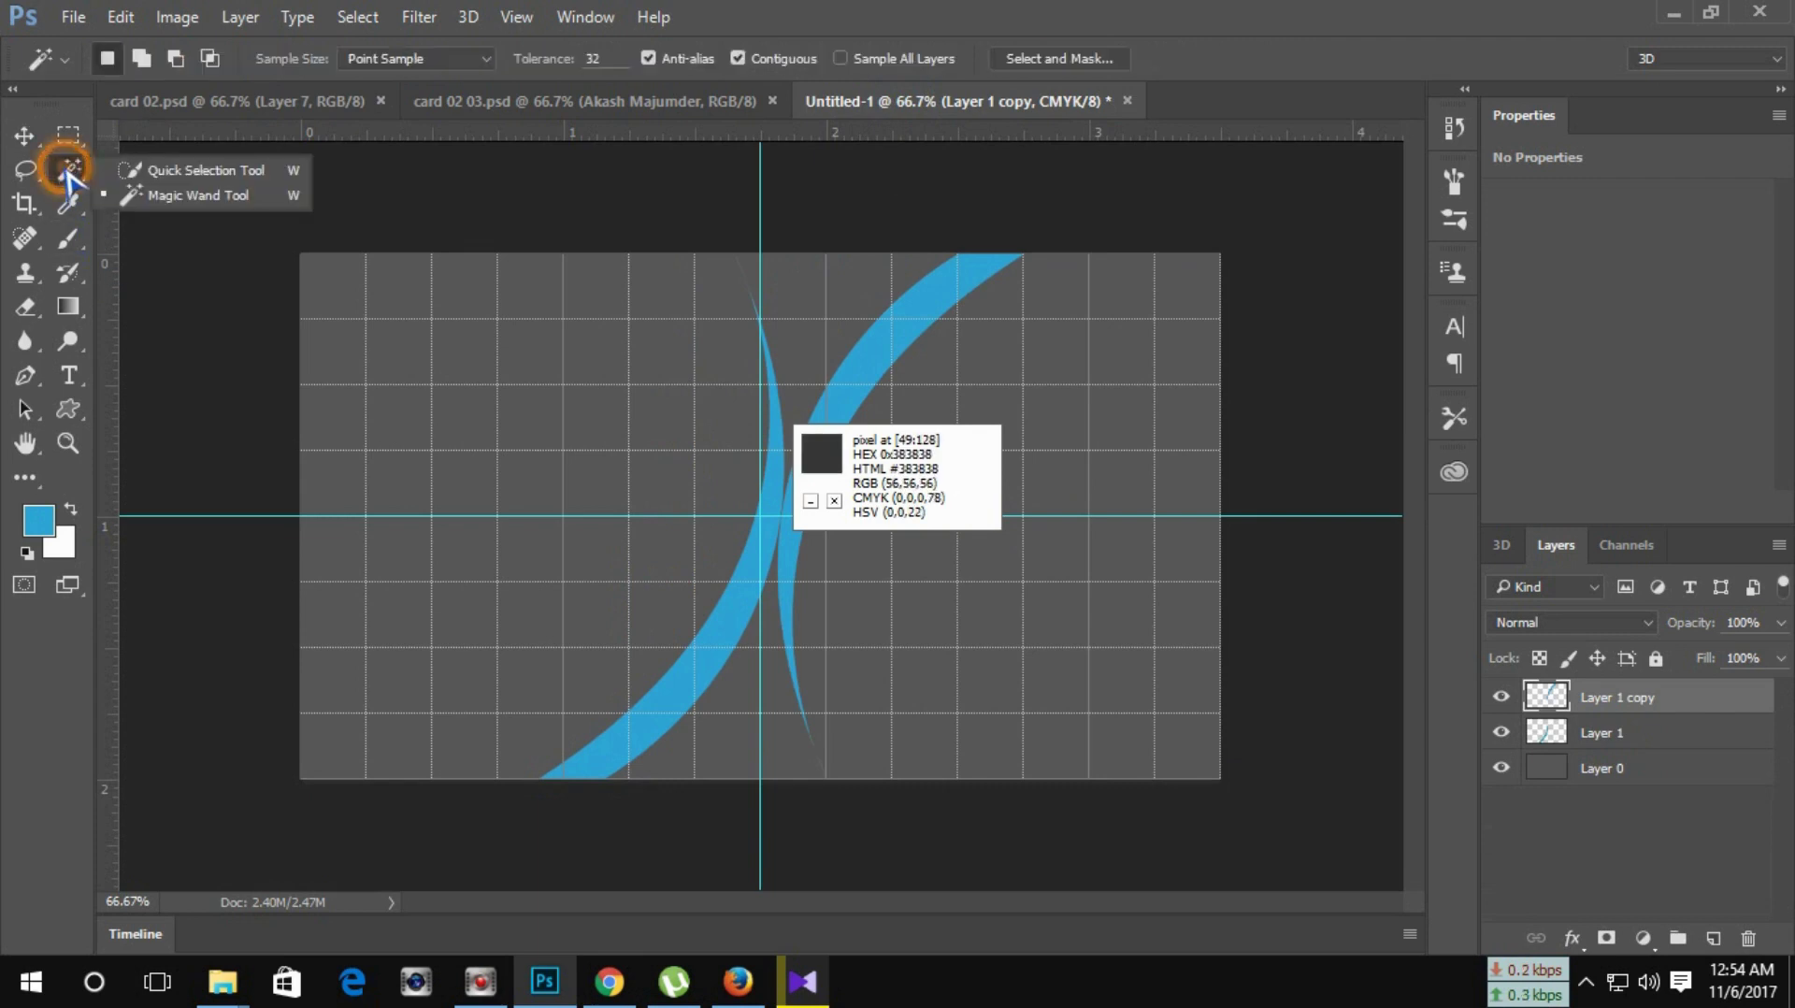
{"action": "left_click", "coordinate": [166, 197]}
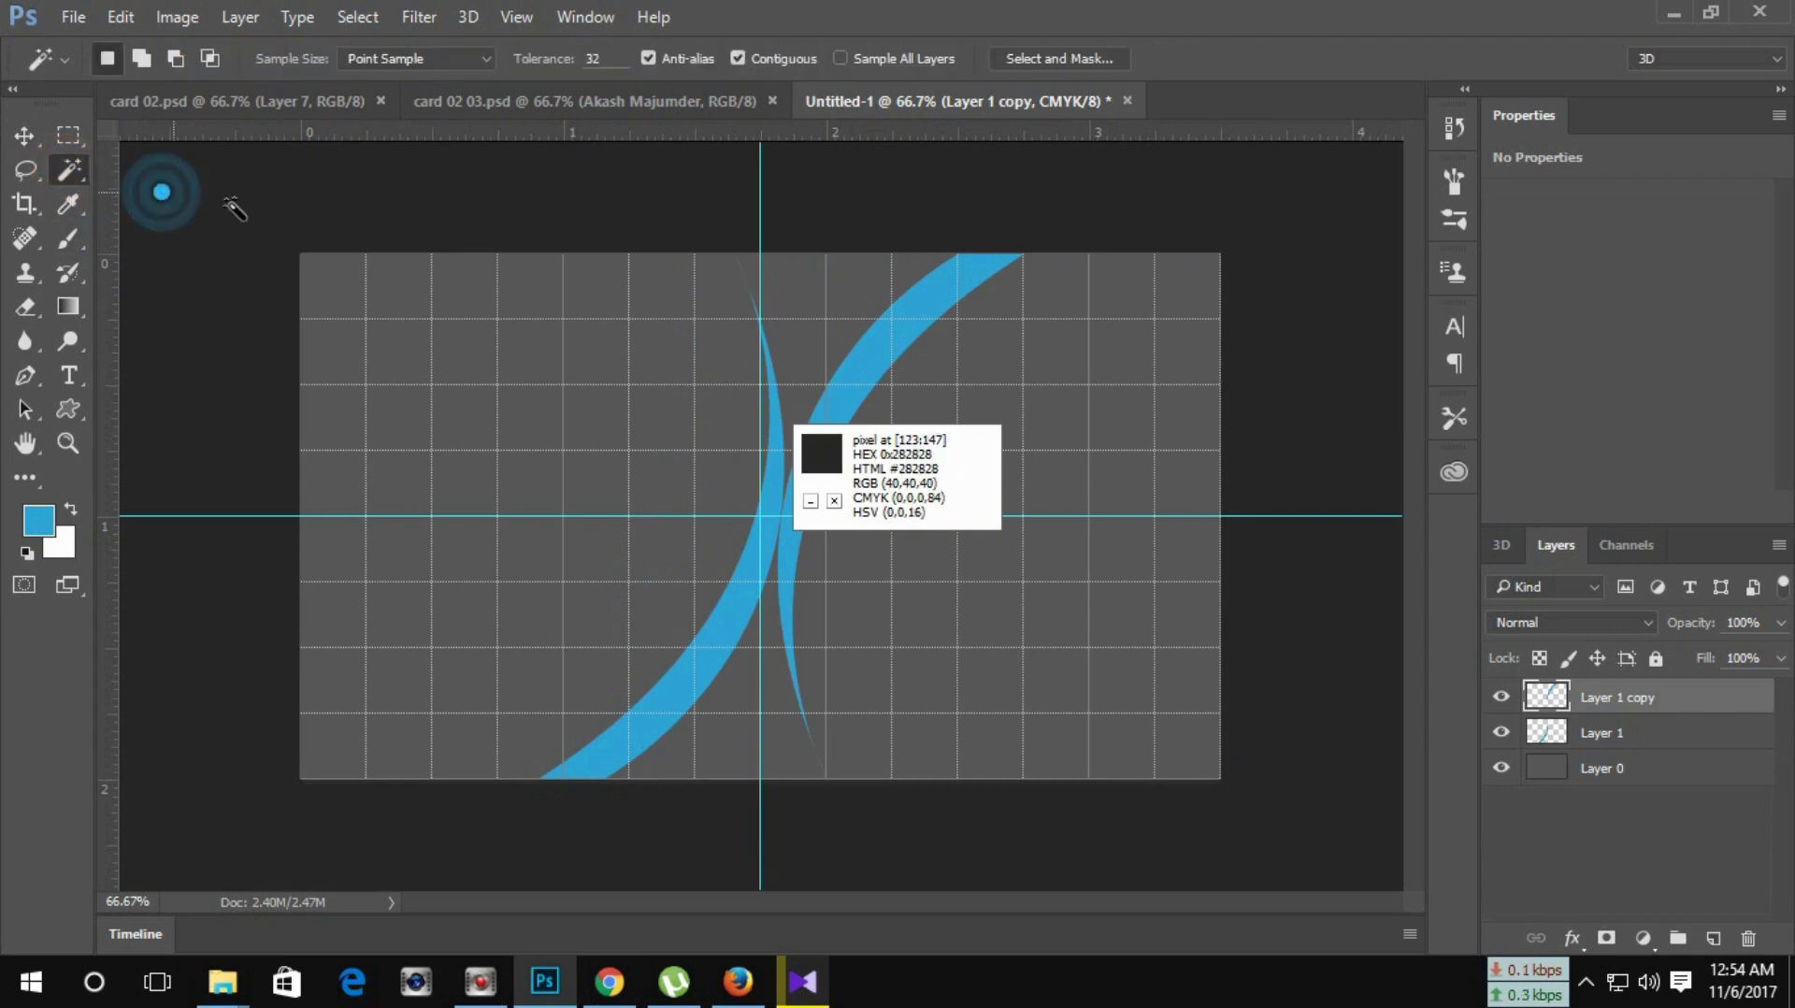
{"action": "left_click", "coordinate": [881, 355]}
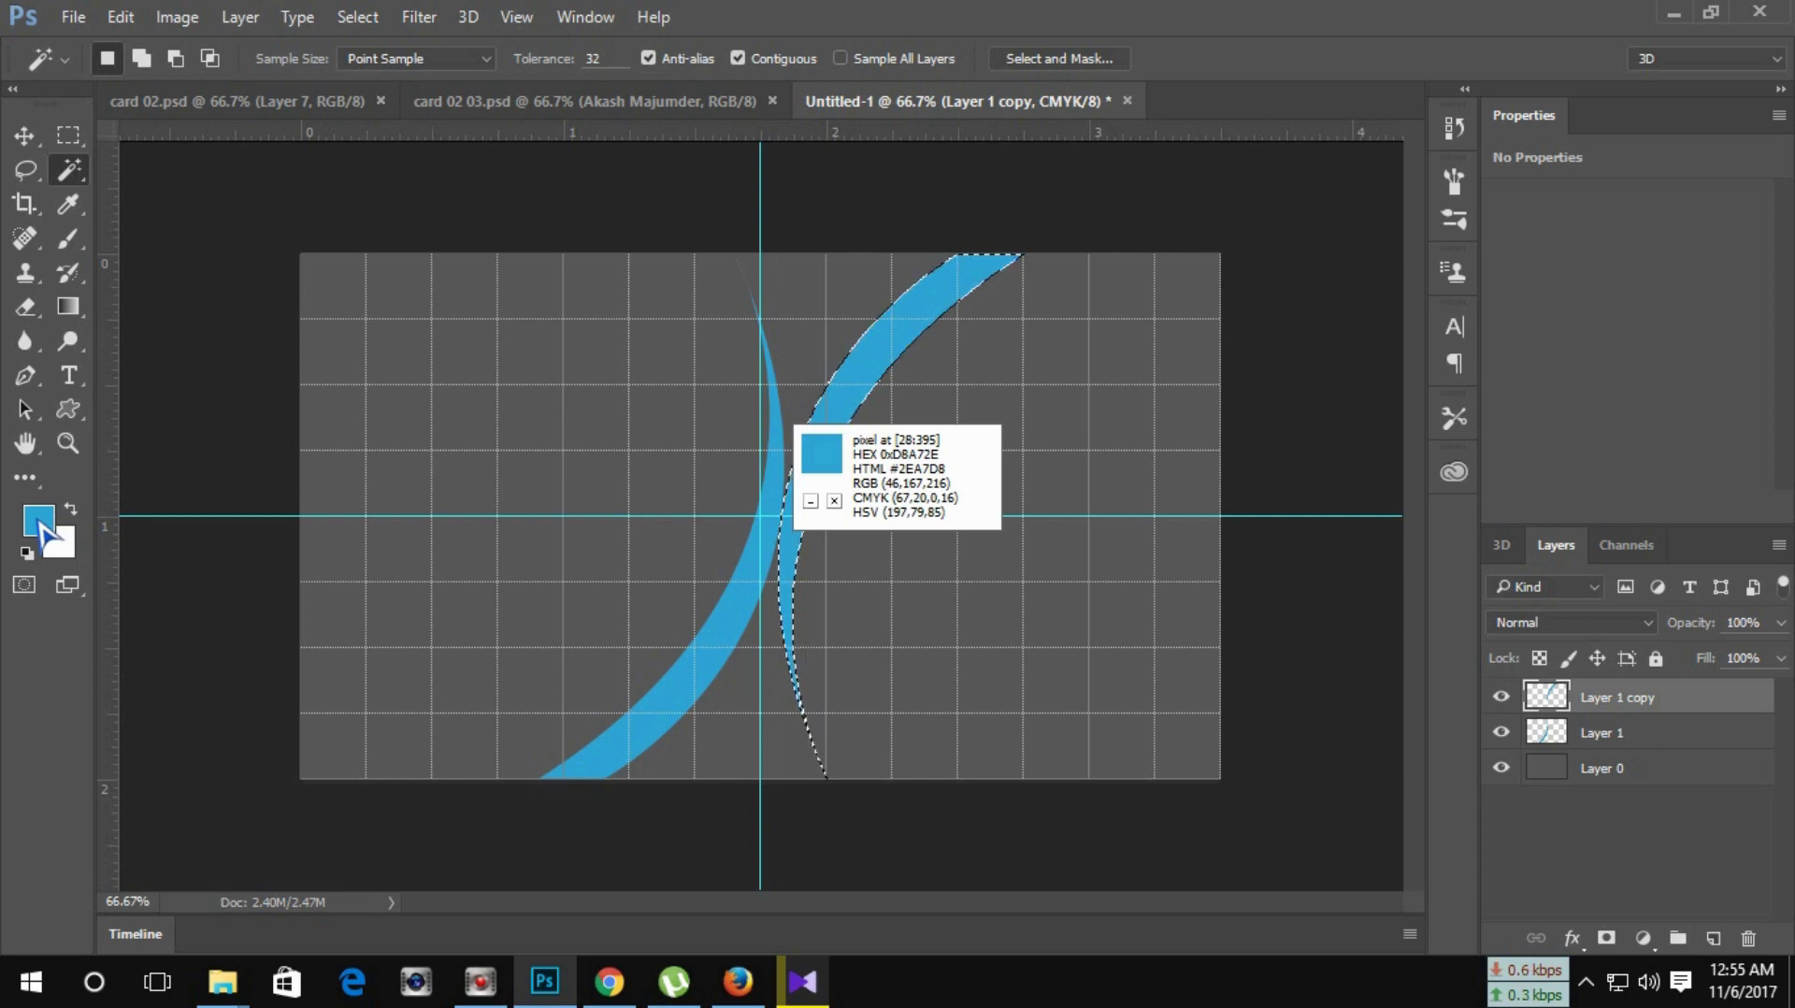
Step: Set the foreground colour to #A7835C, fill the crescent selection brown, and deselect
{"action": "left_click", "coordinate": [283, 103]}
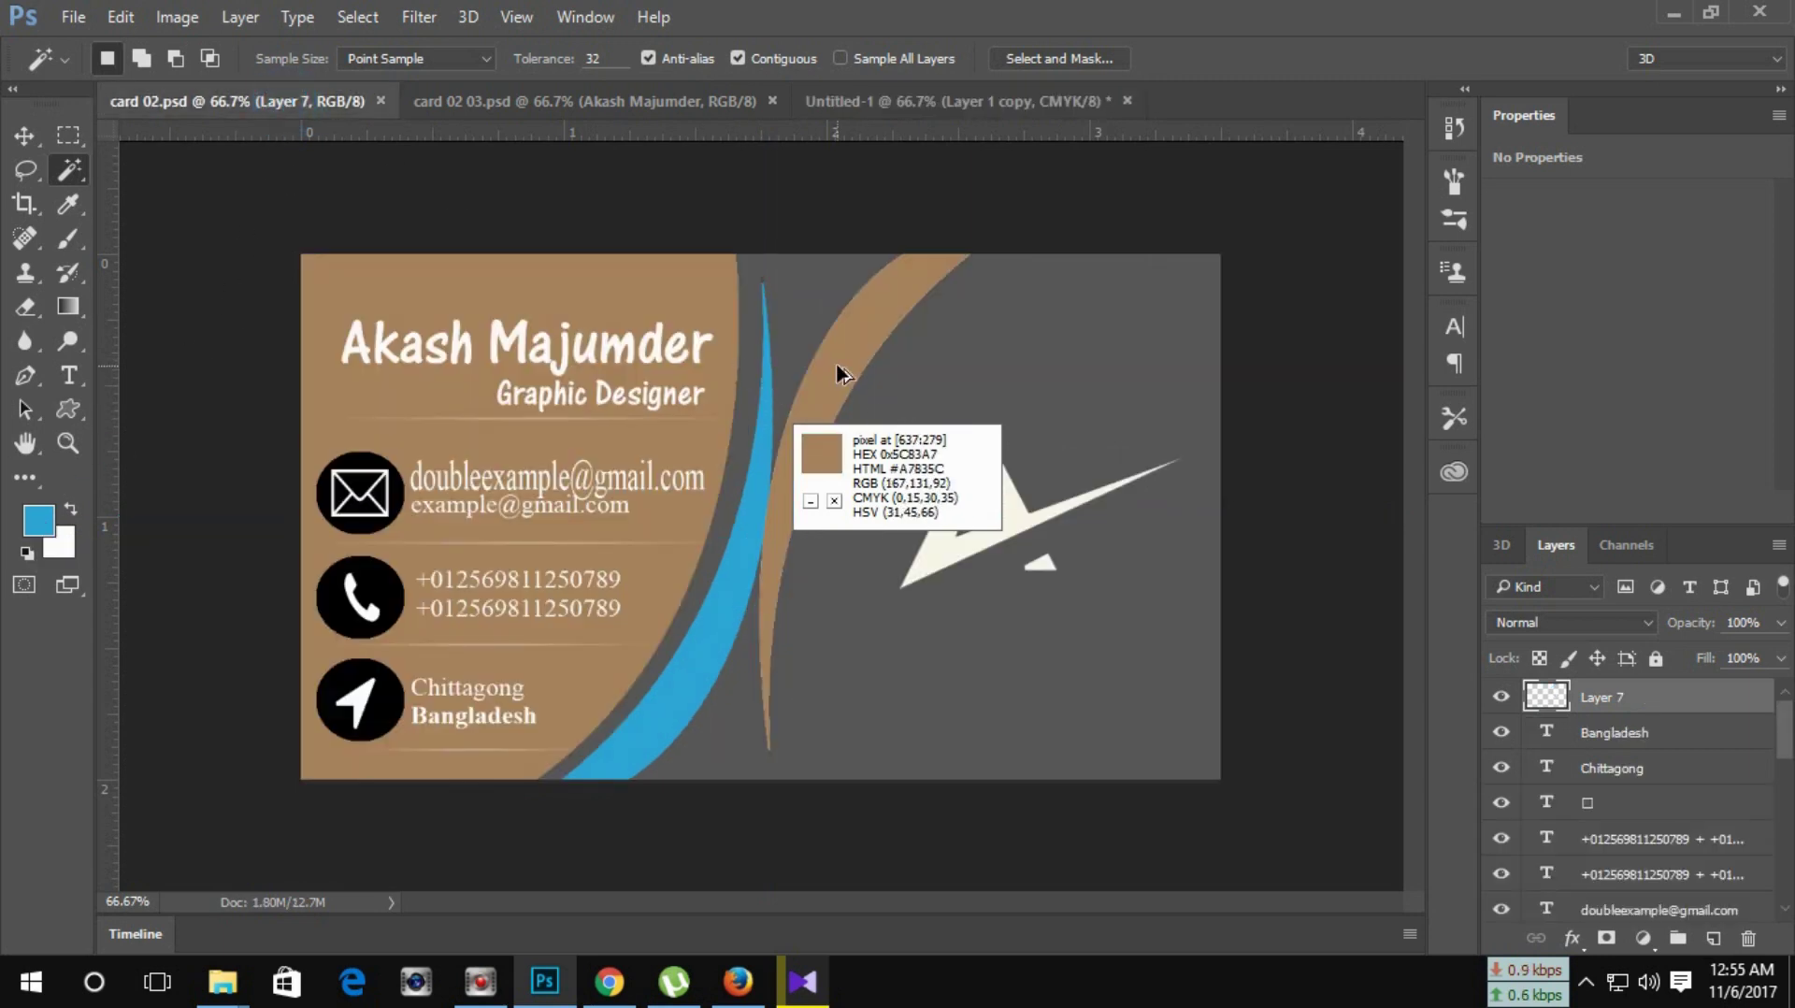
{"action": "left_click", "coordinate": [854, 101]}
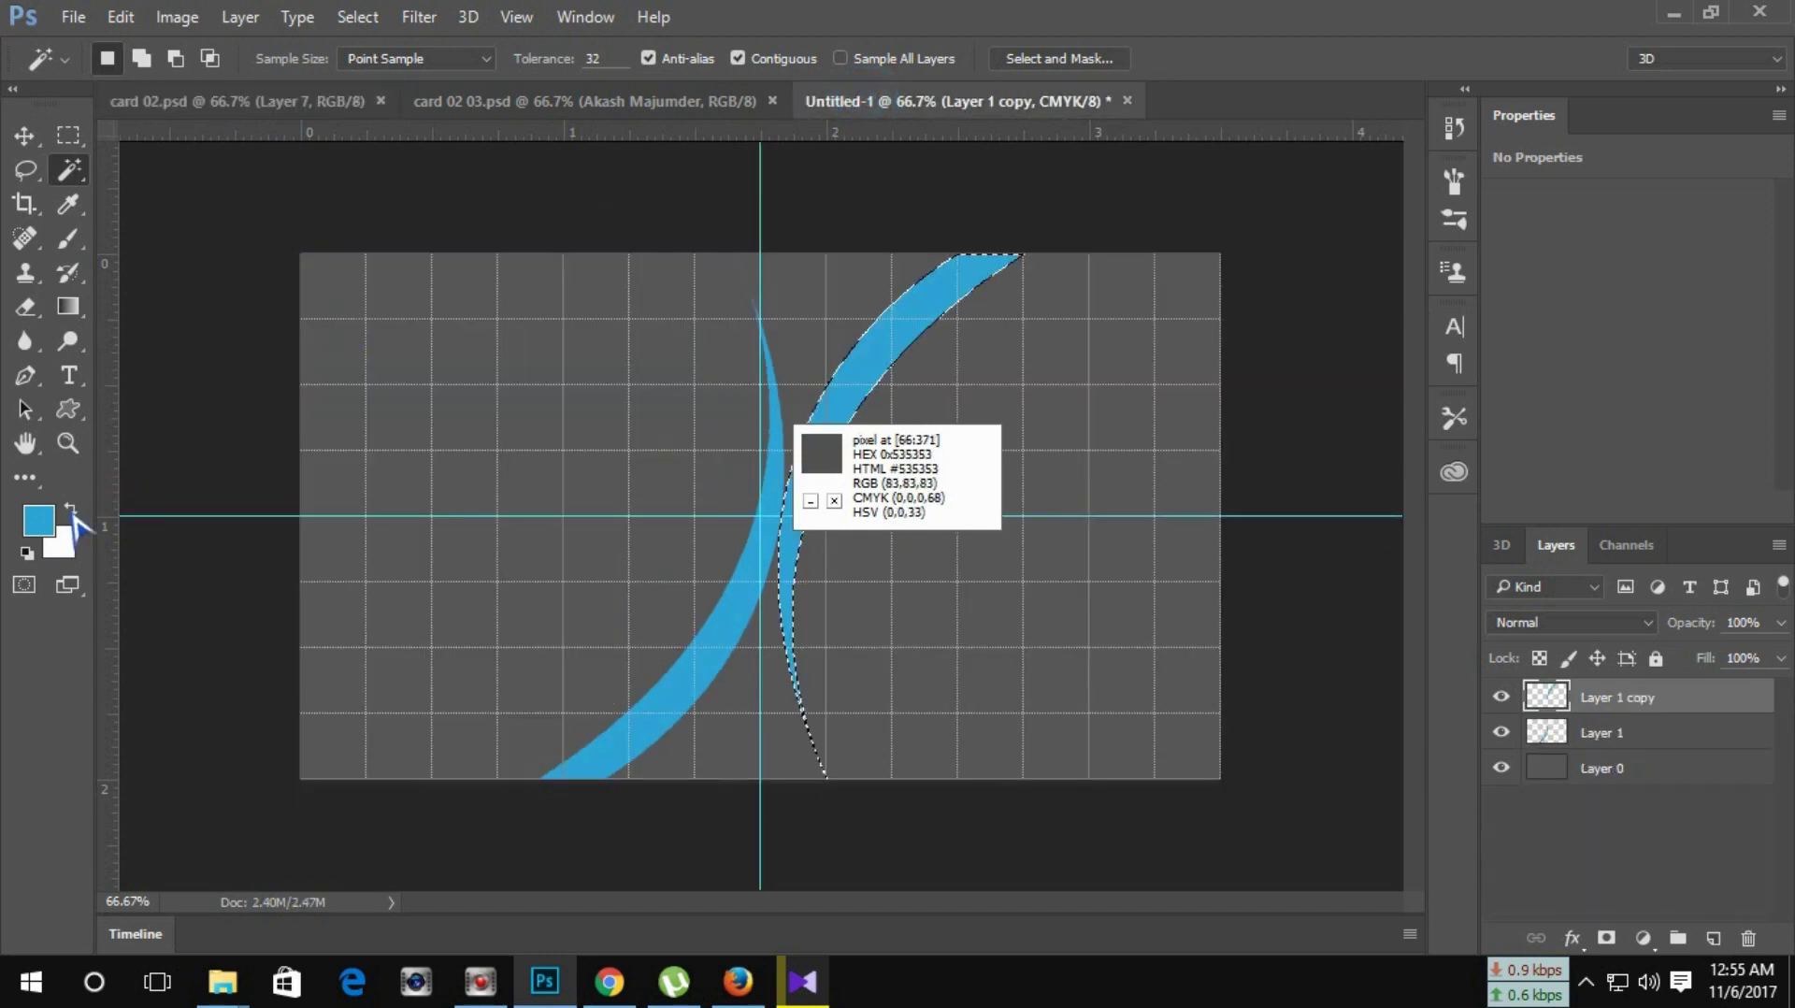
{"action": "left_click", "coordinate": [40, 520]}
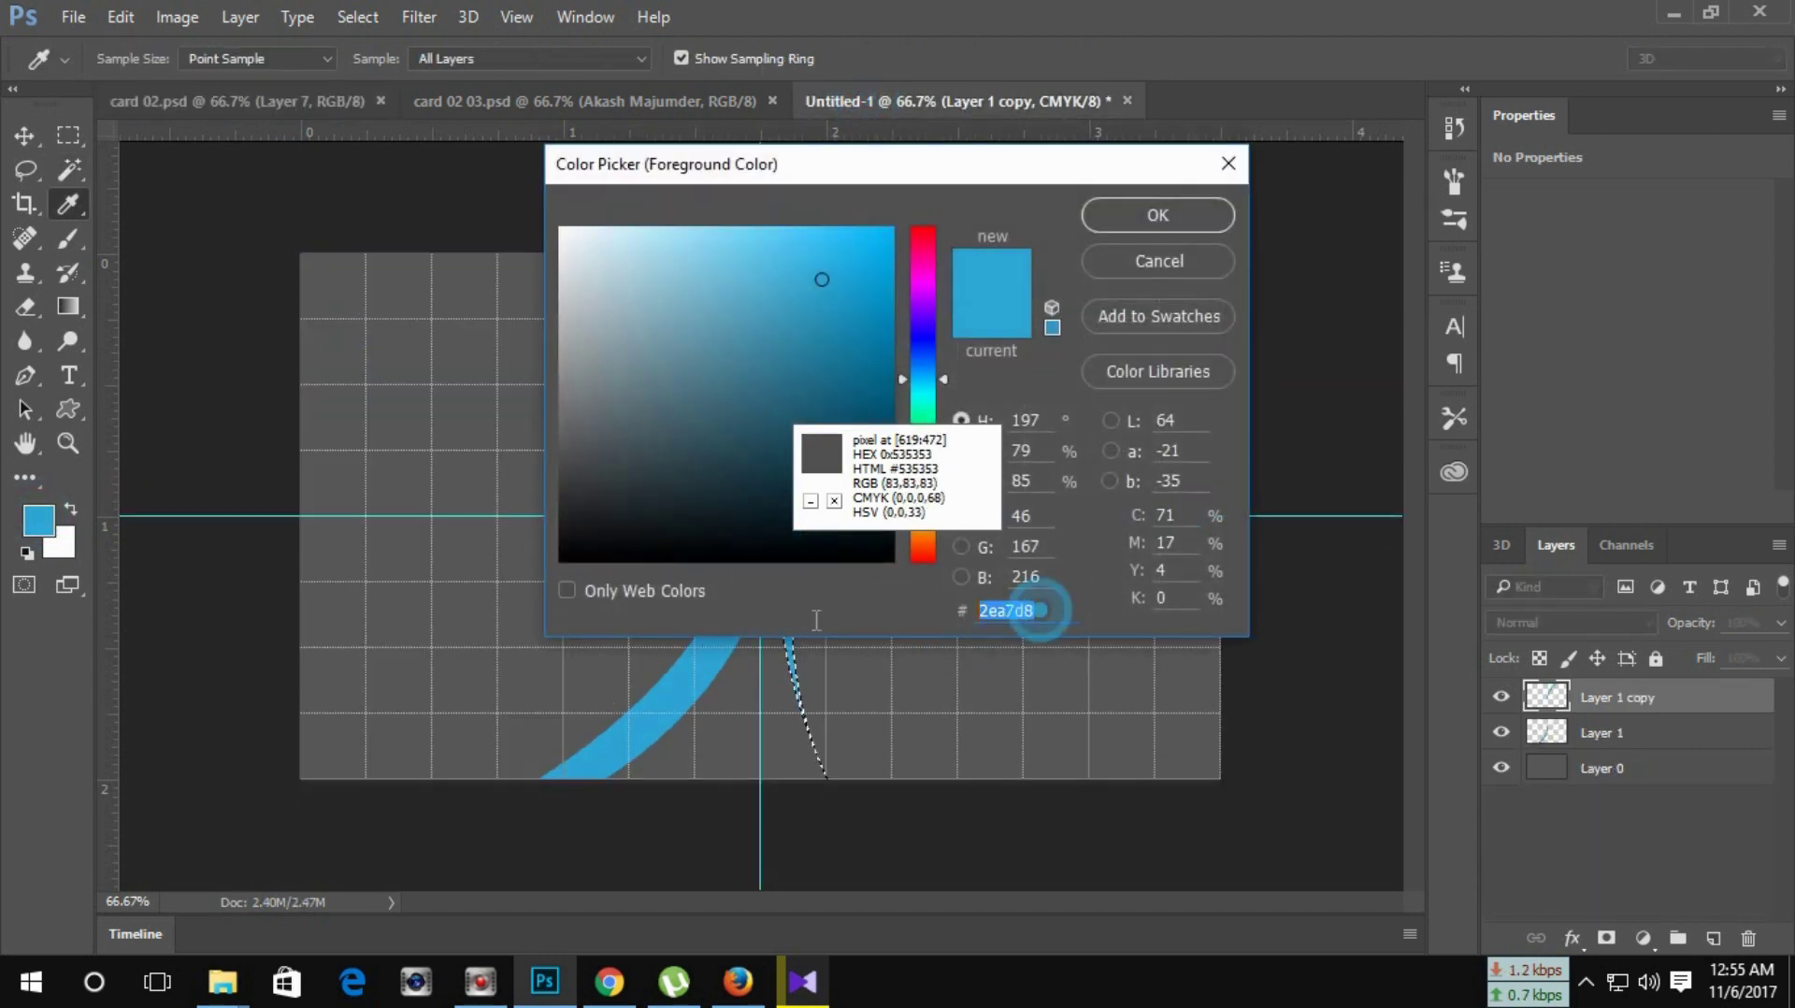
{"action": "type", "text": "a78358"}
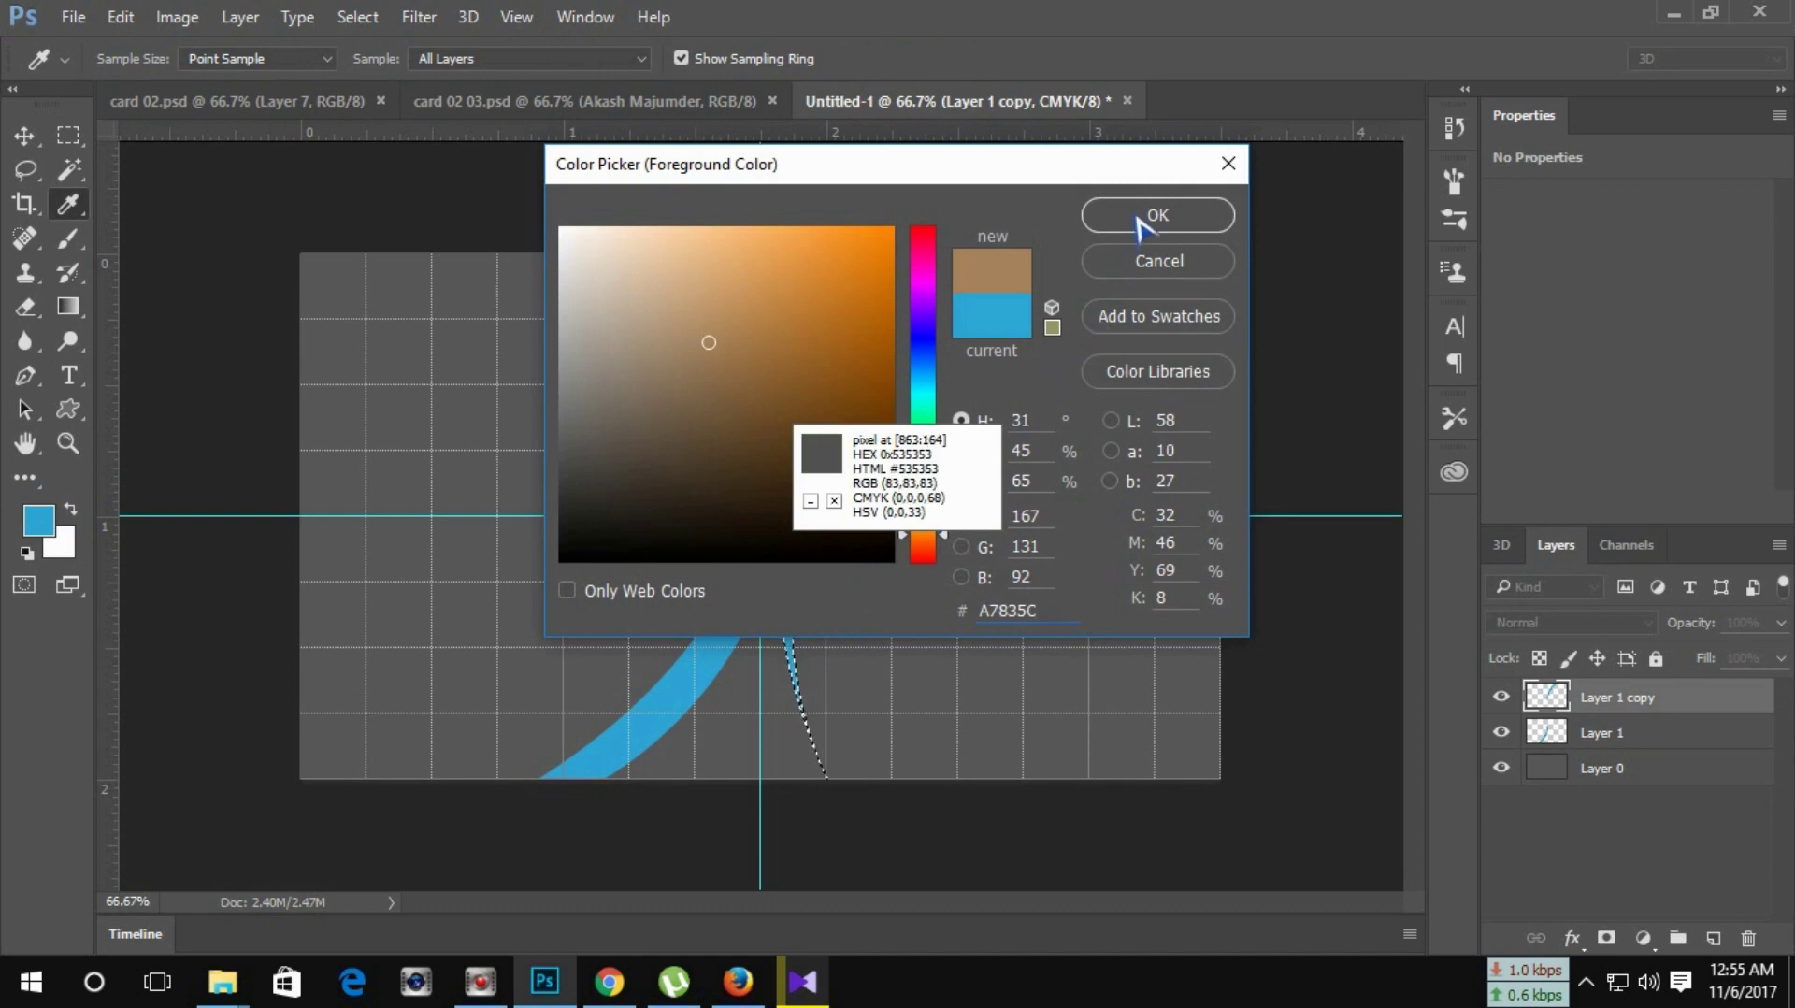
{"action": "left_click", "coordinate": [1135, 215]}
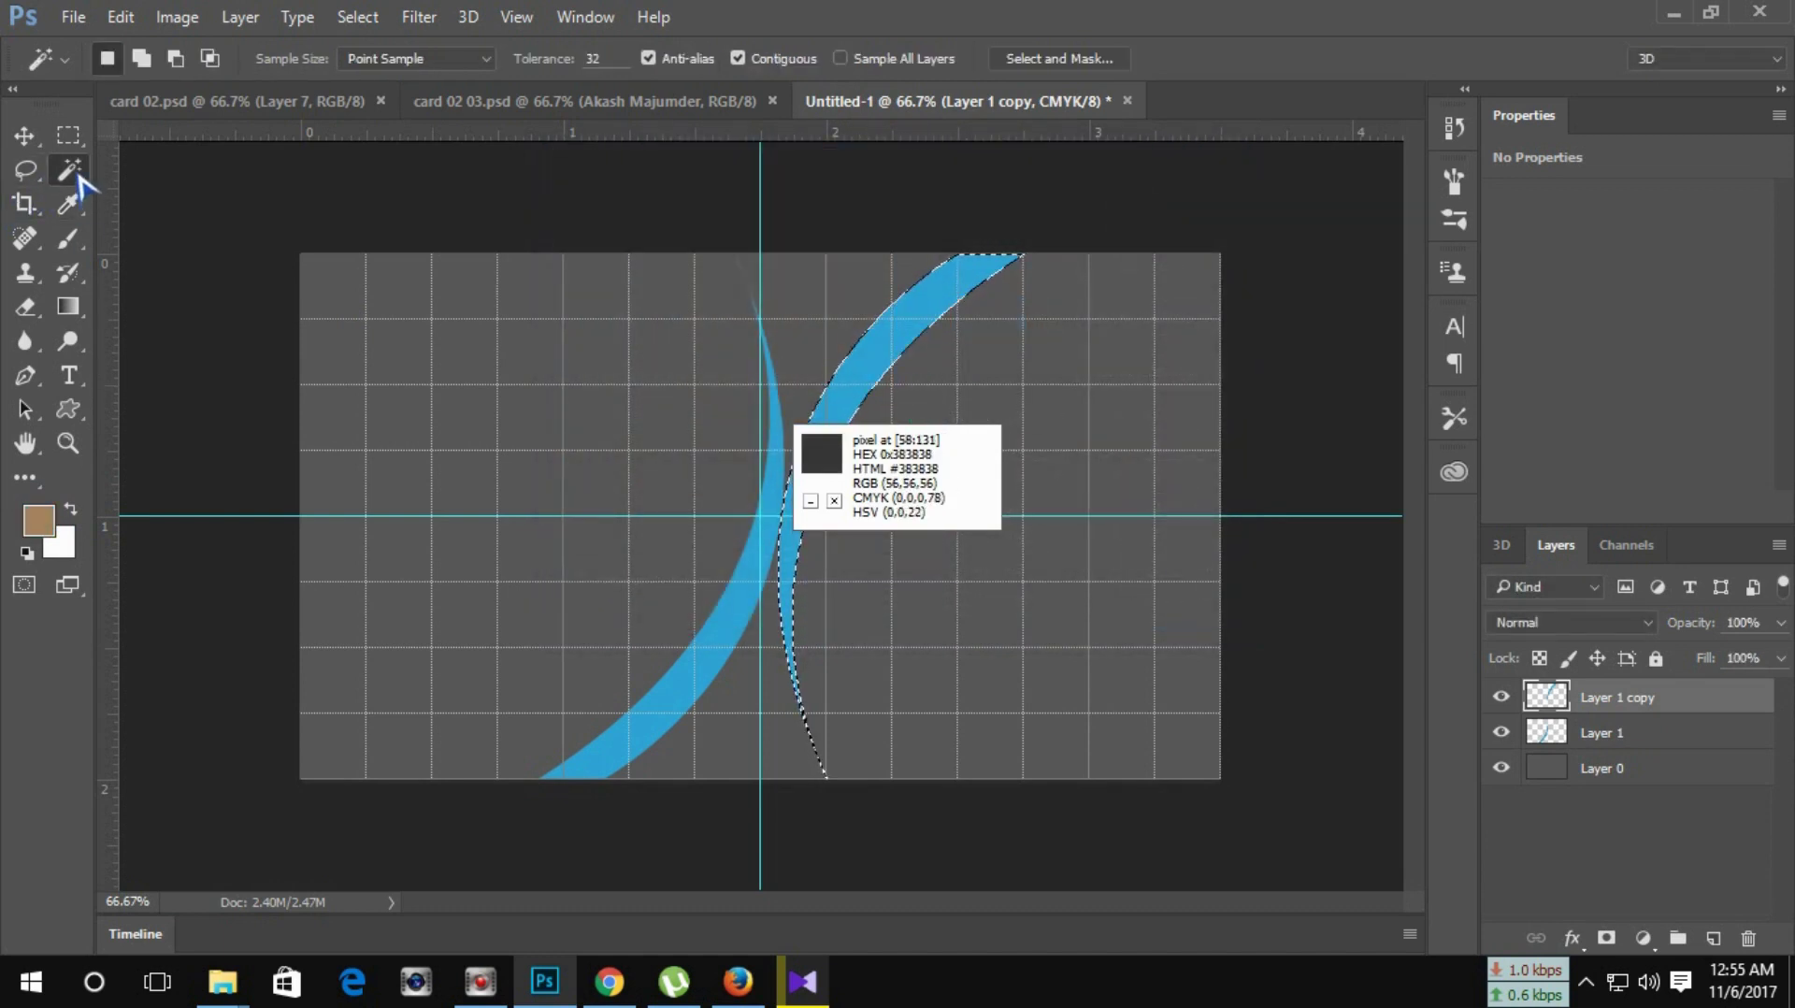
{"action": "right_click", "coordinate": [78, 176]}
{"action": "left_click", "coordinate": [153, 191]}
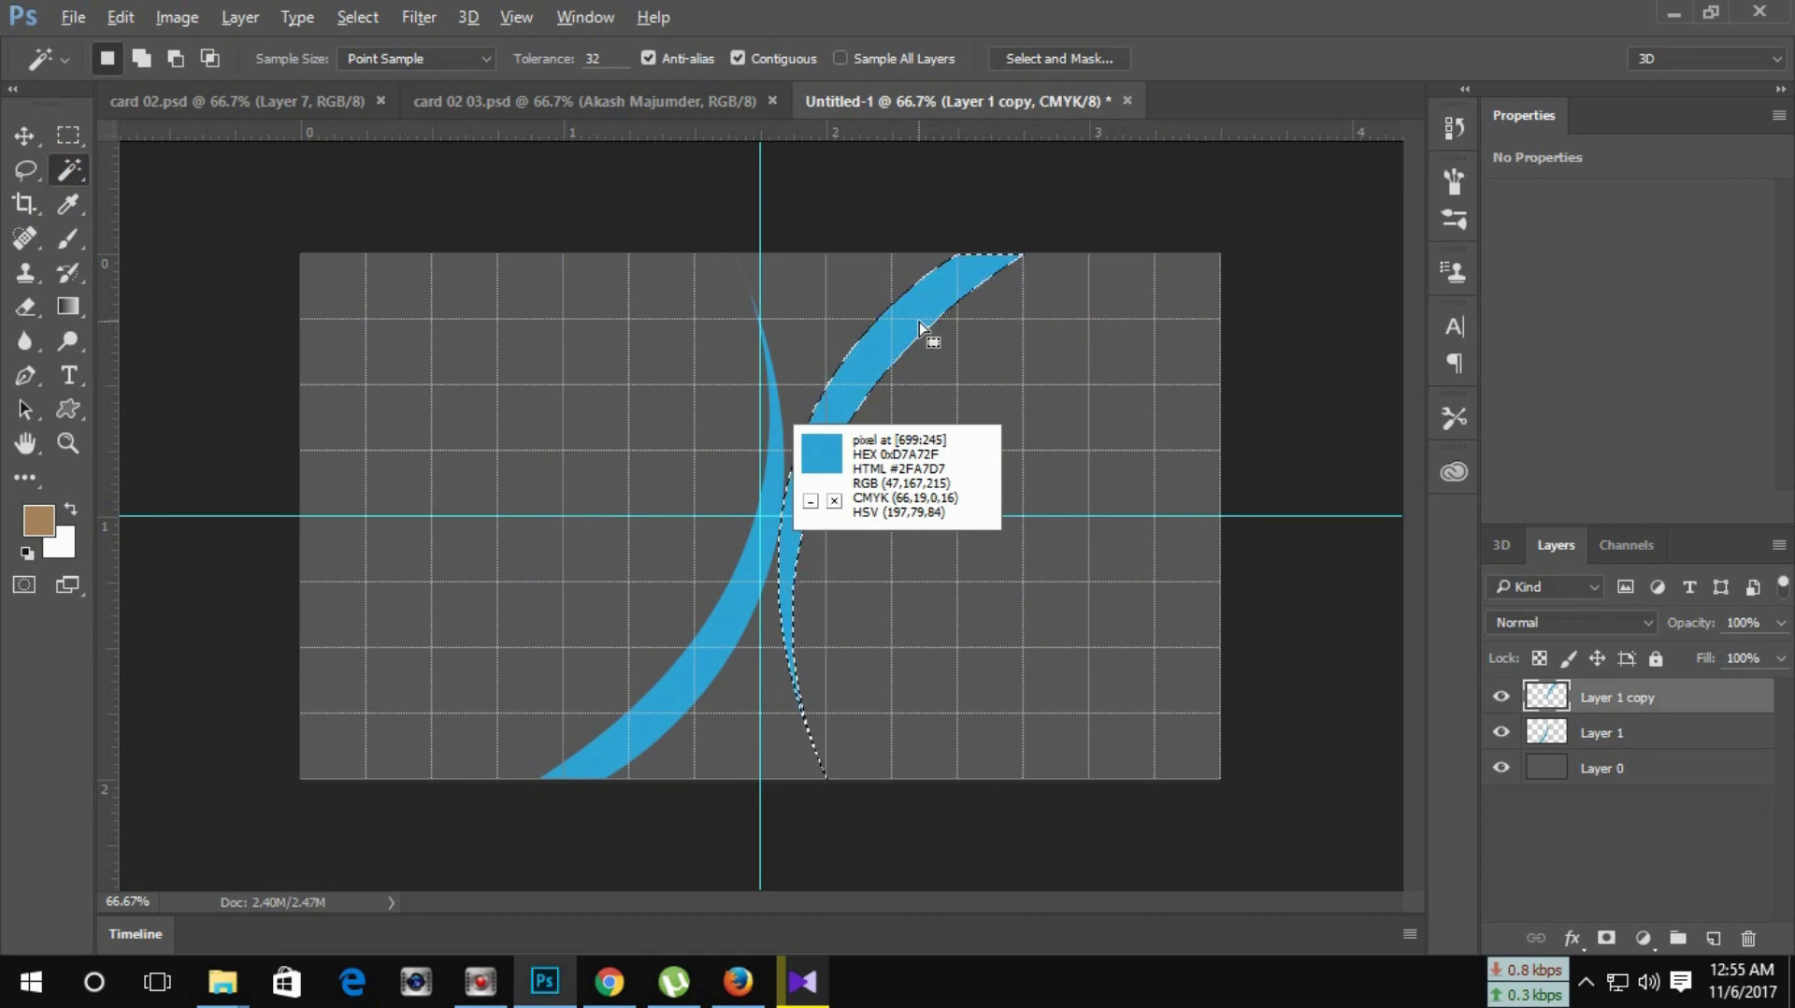
{"action": "key", "text": "ctrl+d"}
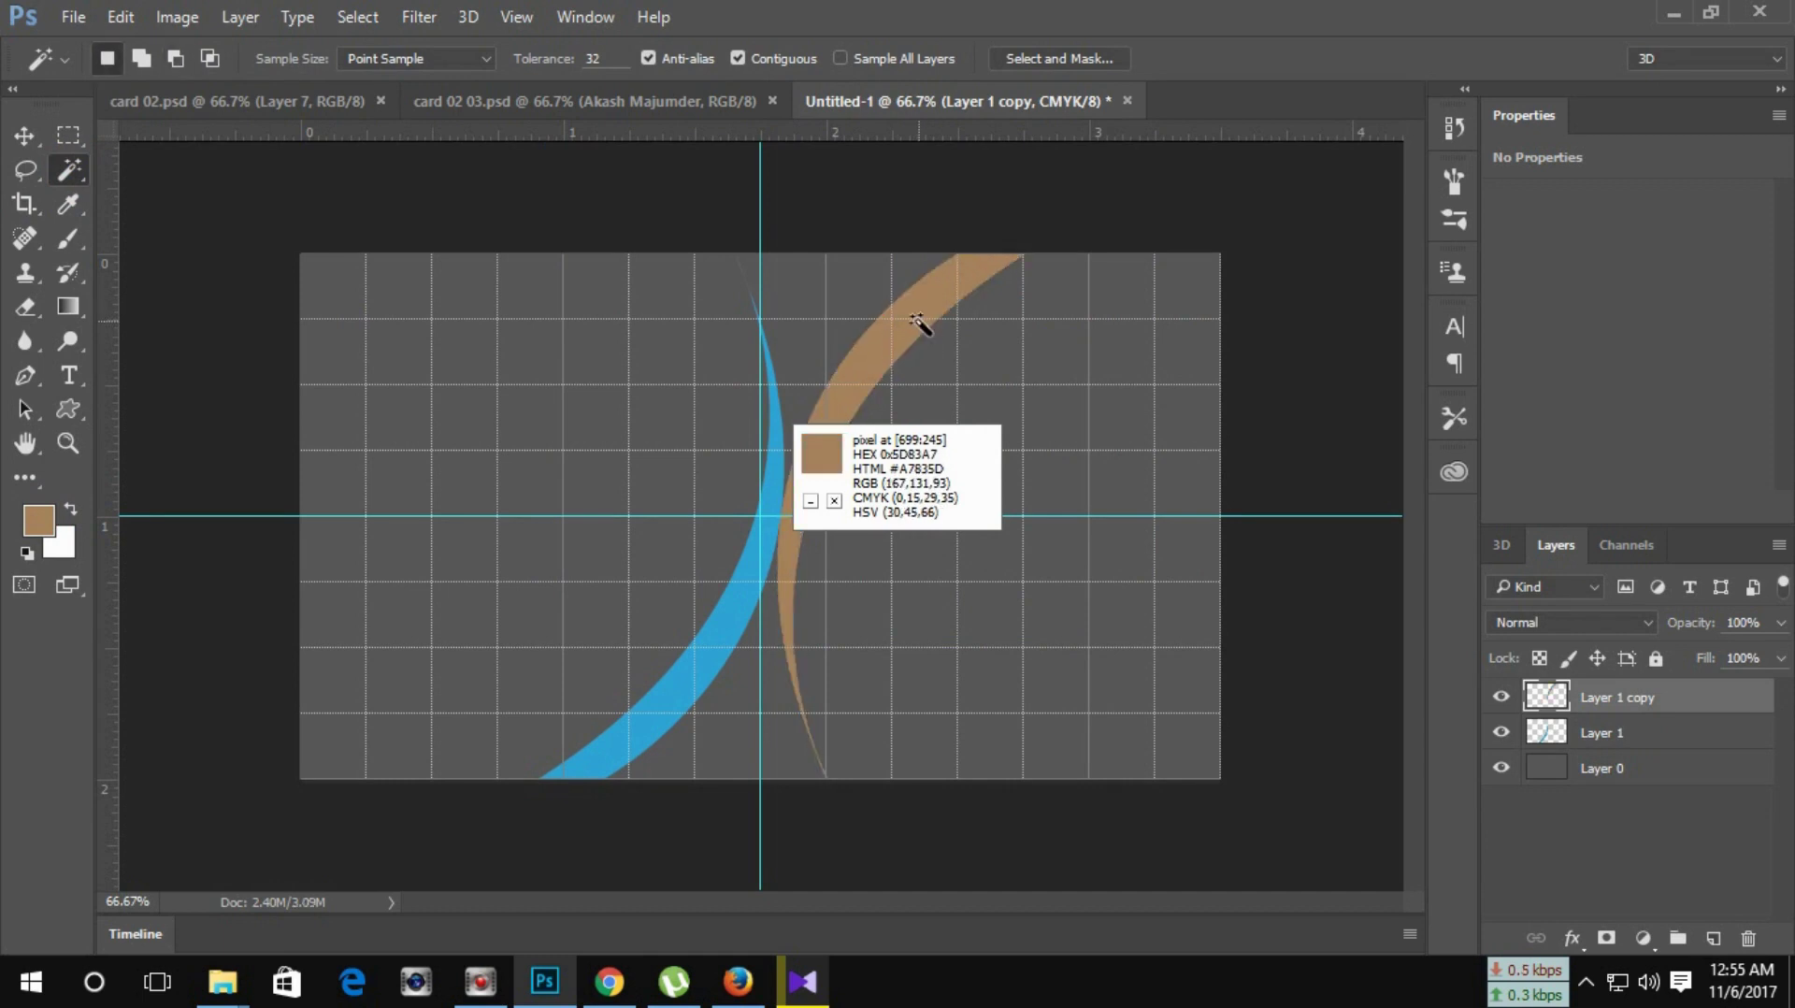
Step: Move the Pixie colour readout window off the canvas and view card 02.psd
{"action": "left_click_drag", "start_coordinate": [857, 501], "coordinate": [1090, 400]}
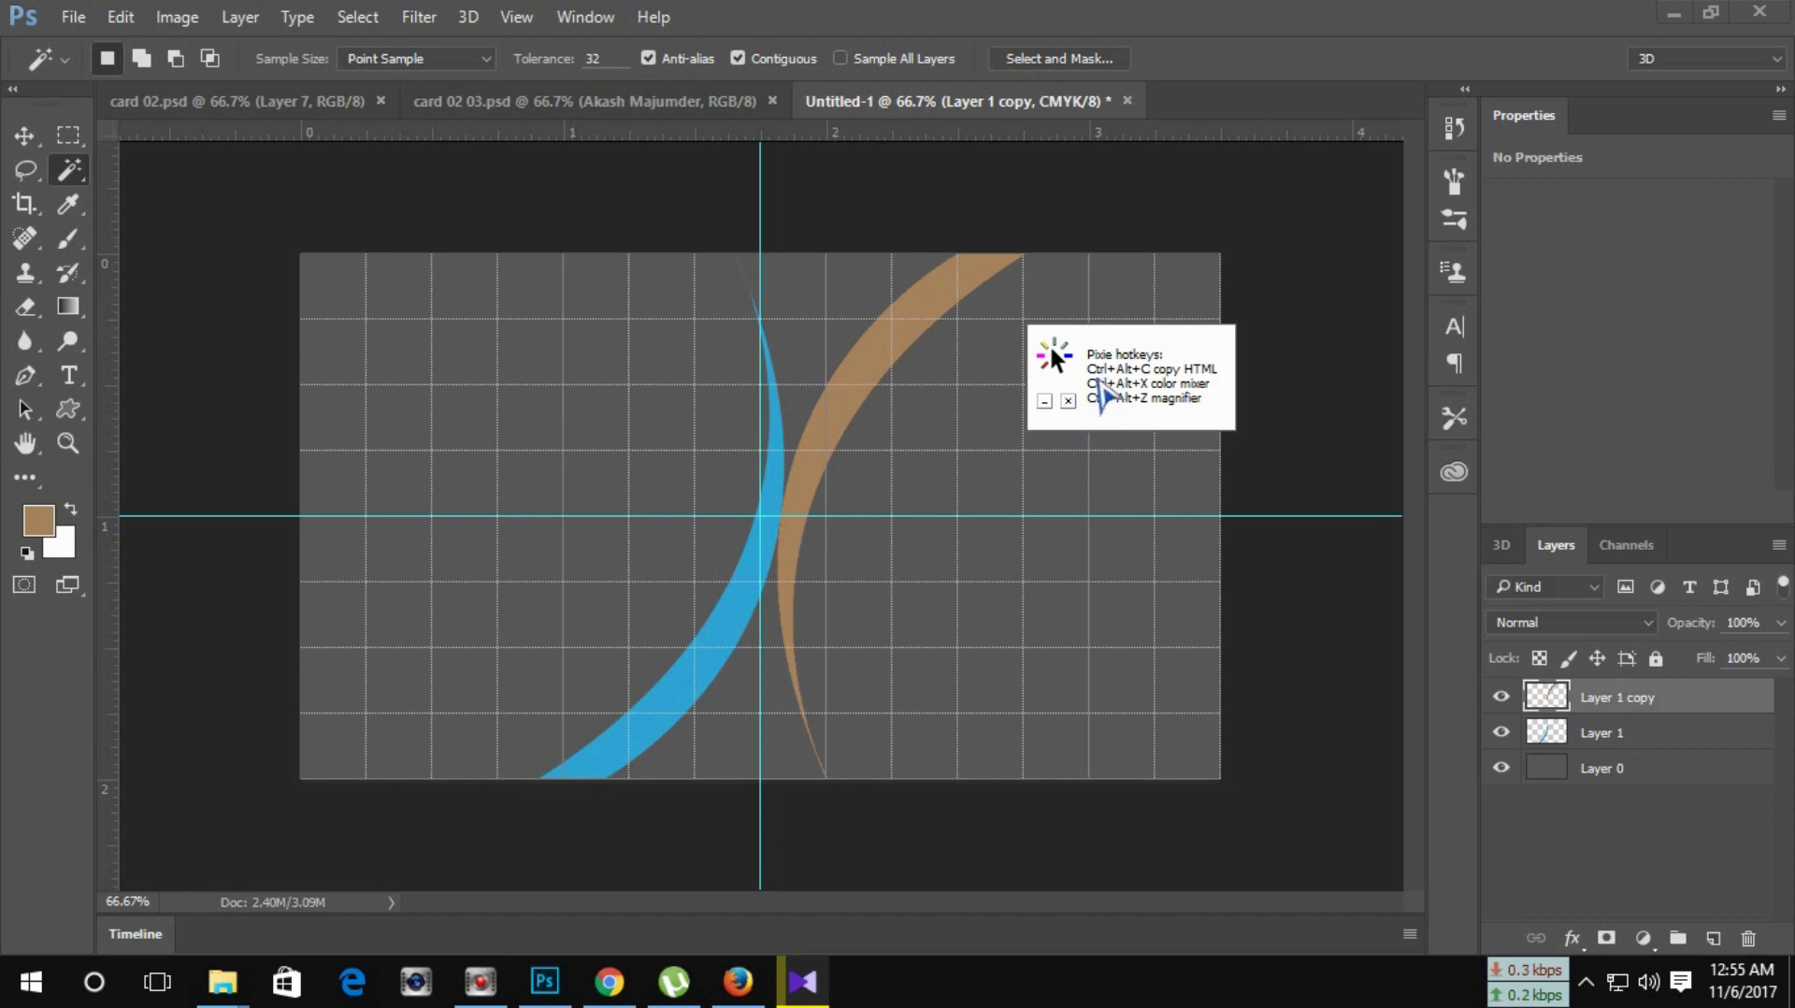
{"action": "mouse_move", "coordinate": [1073, 401]}
{"action": "left_mouse_down"}
{"action": "mouse_move", "coordinate": [1248, 208]}
{"action": "mouse_move", "coordinate": [1610, 254]}
{"action": "left_mouse_up"}
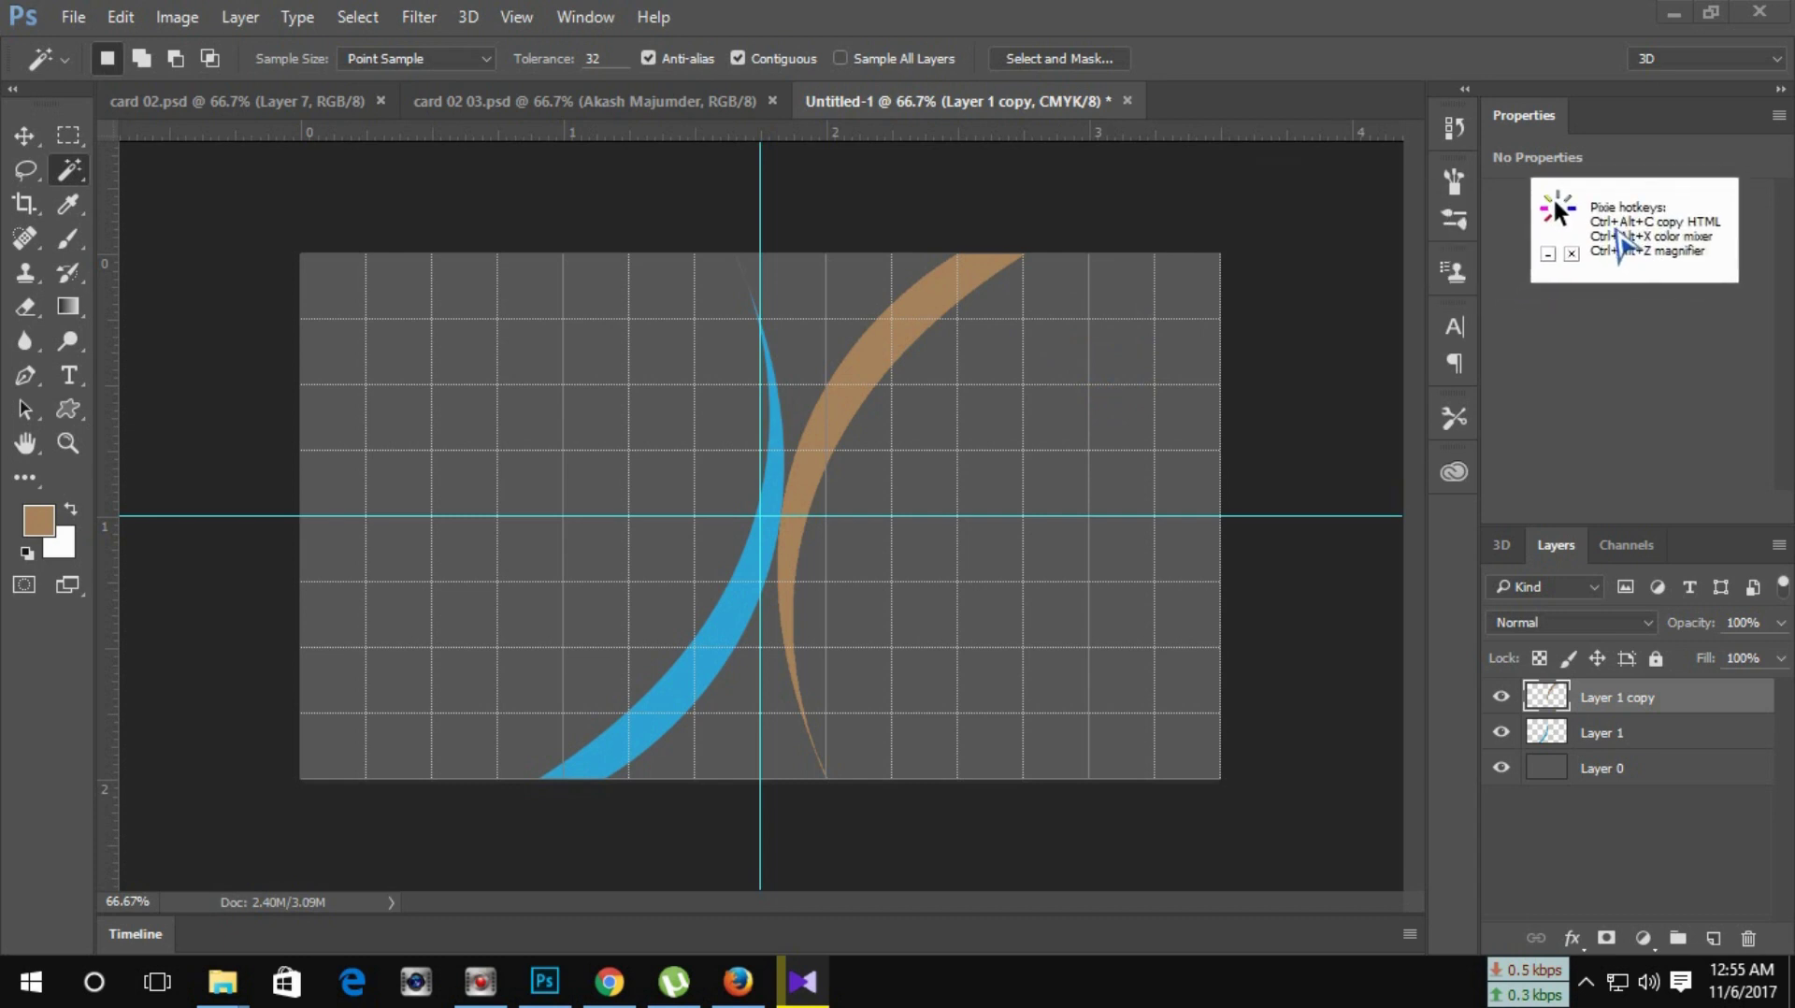
{"action": "left_click", "coordinate": [198, 103]}
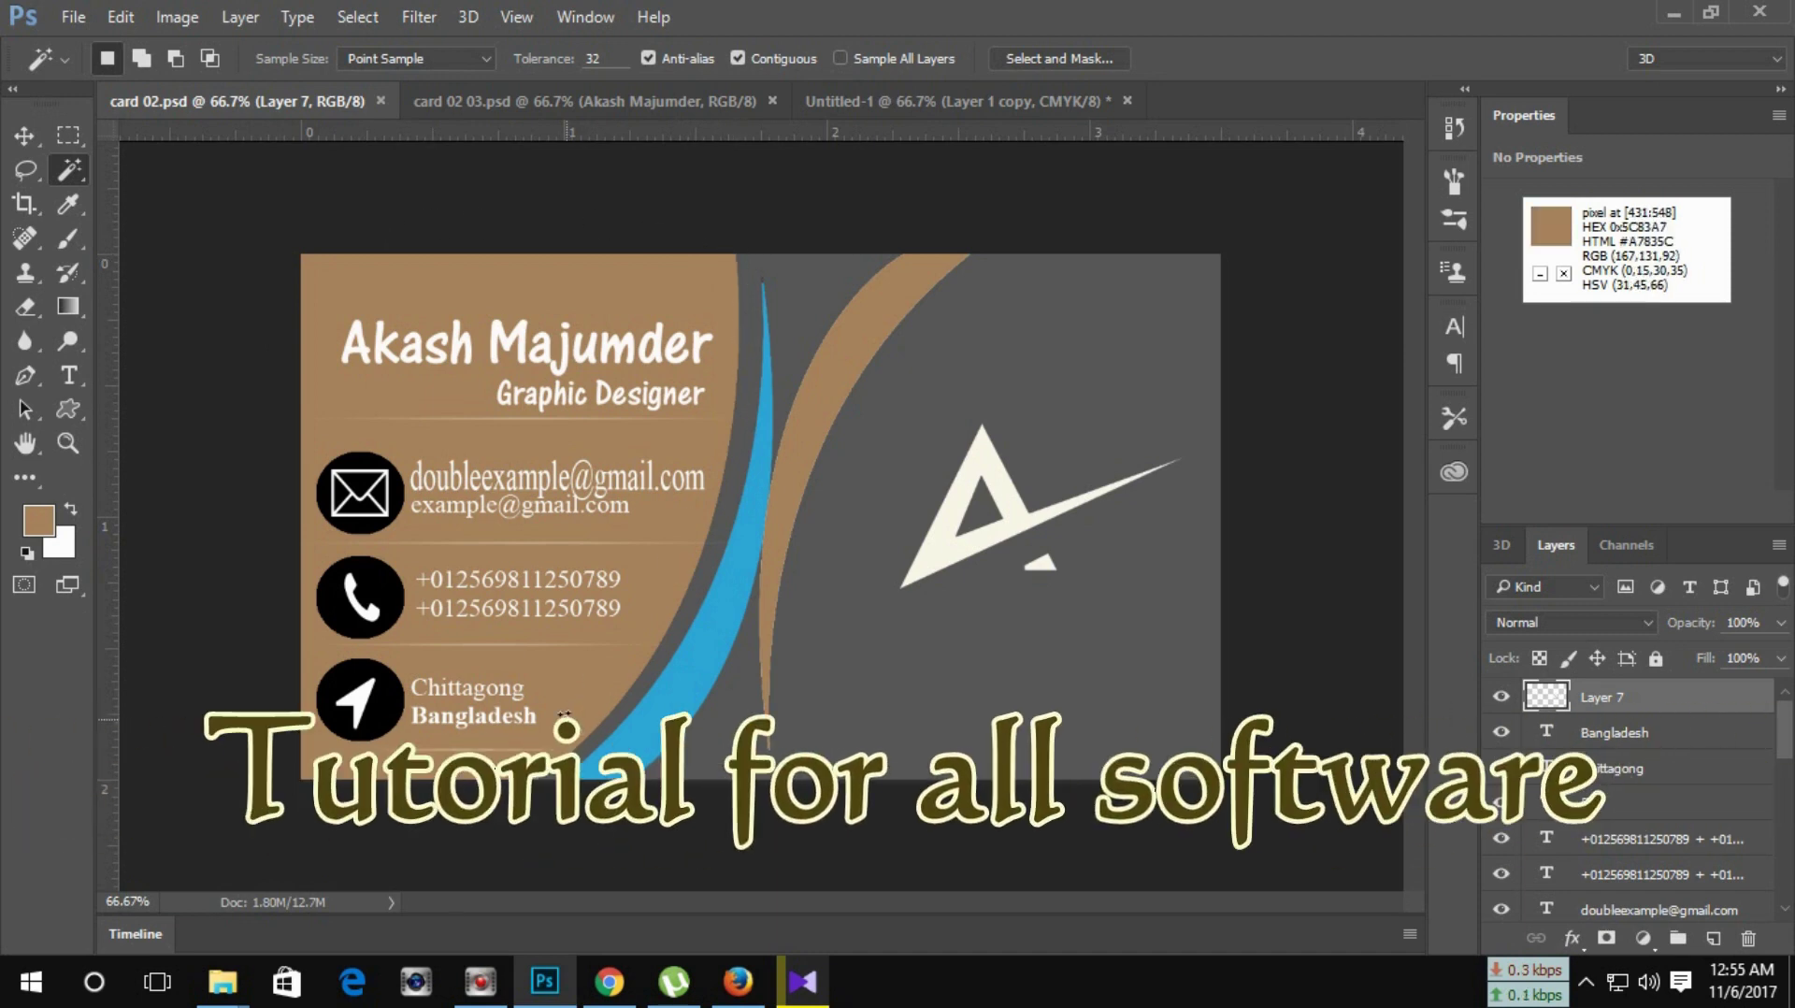
Step: Compare Untitled-1 against card 02.psd and switch to the Pen tool
{"action": "left_click", "coordinate": [842, 100]}
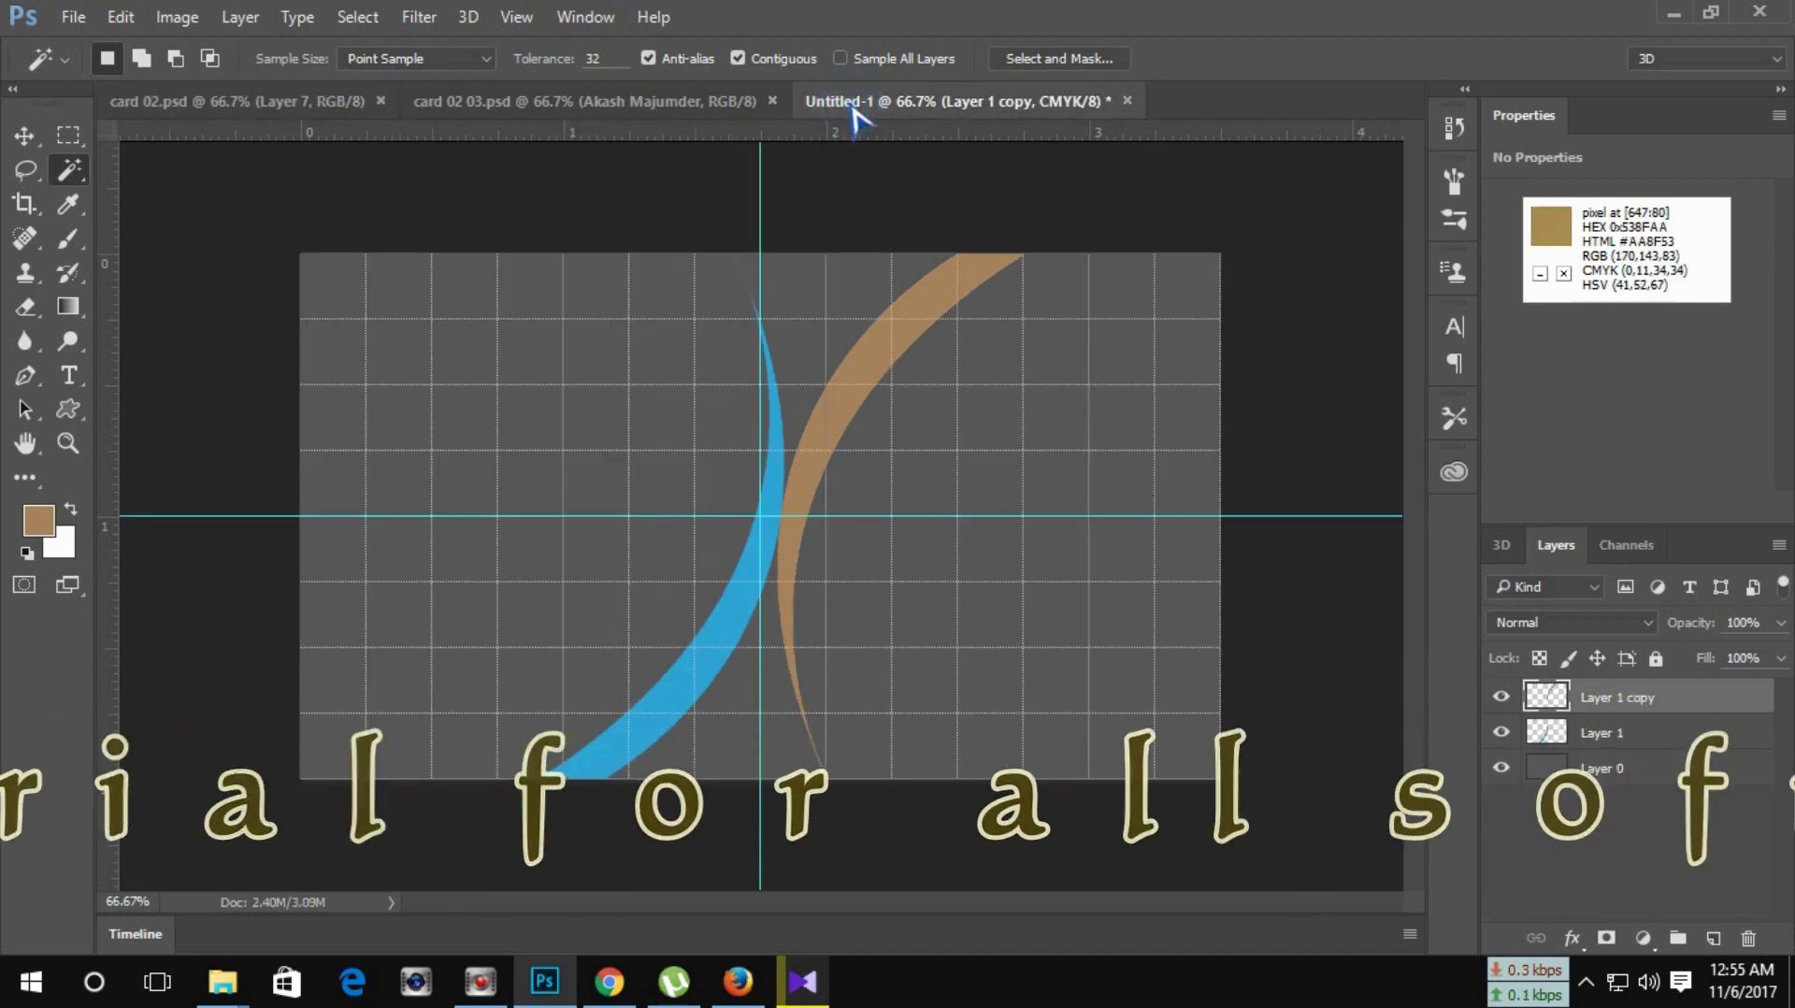
{"action": "left_click", "coordinate": [25, 375]}
{"action": "left_click", "coordinate": [131, 370]}
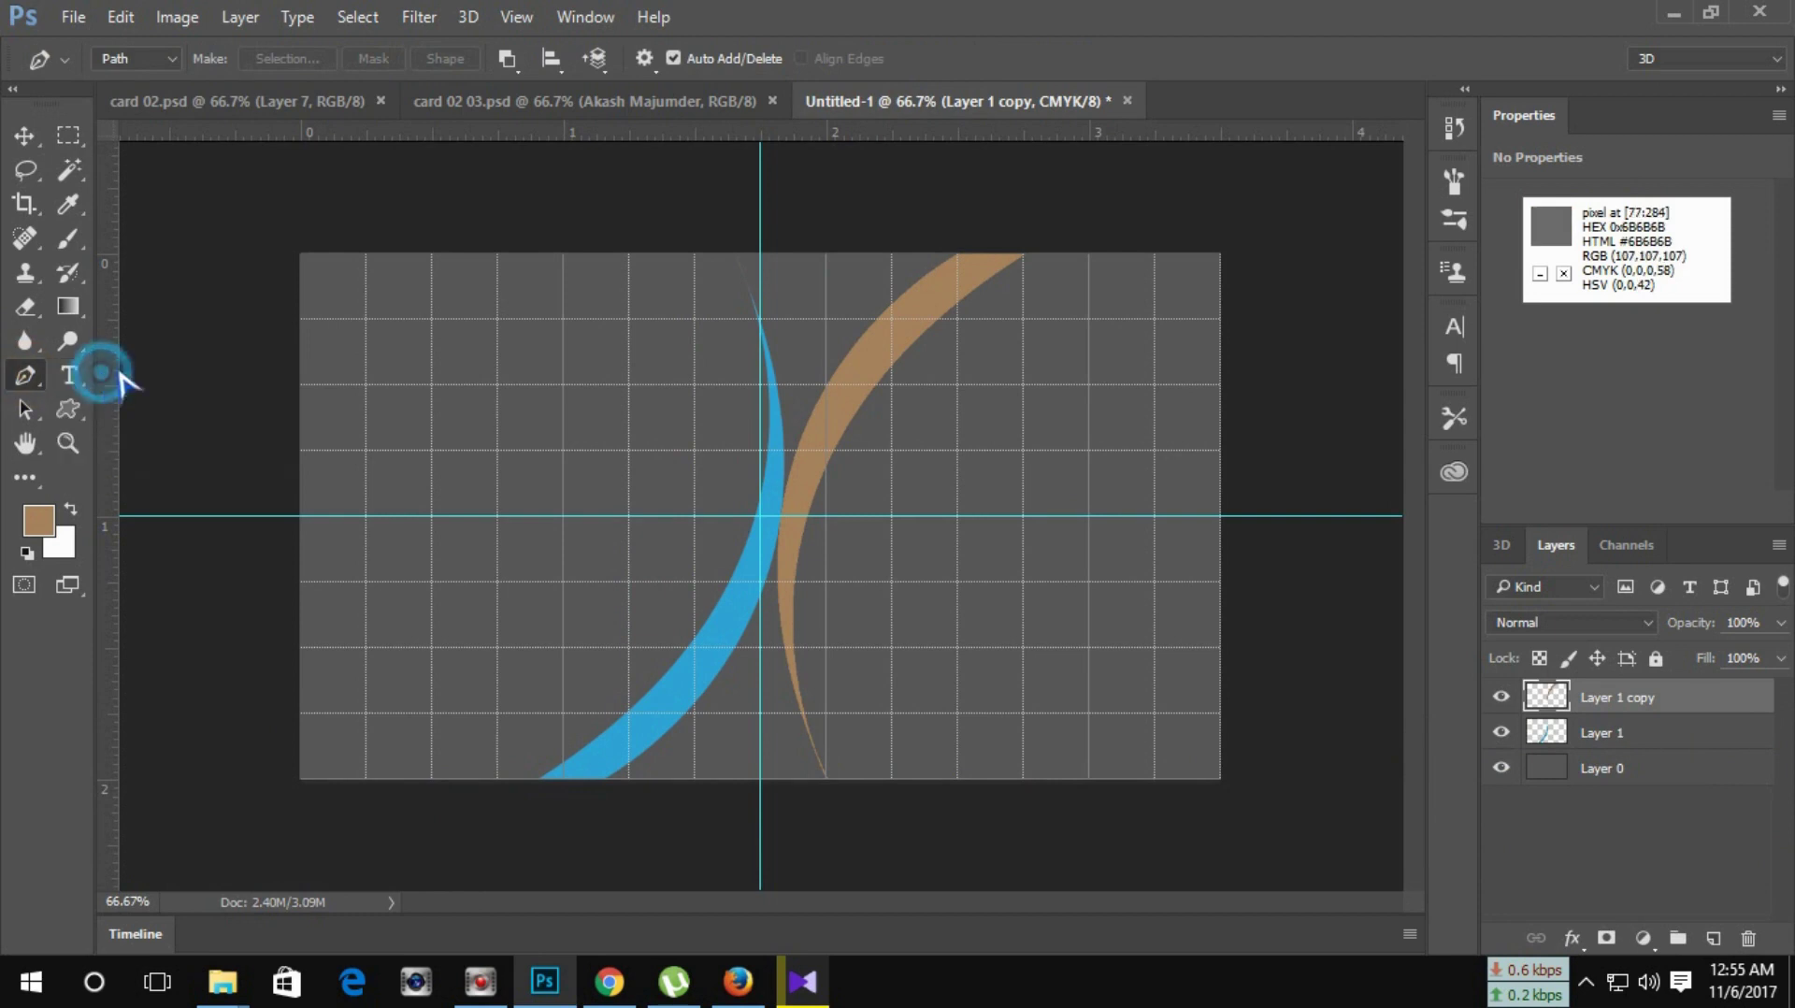
{"action": "left_click", "coordinate": [248, 103]}
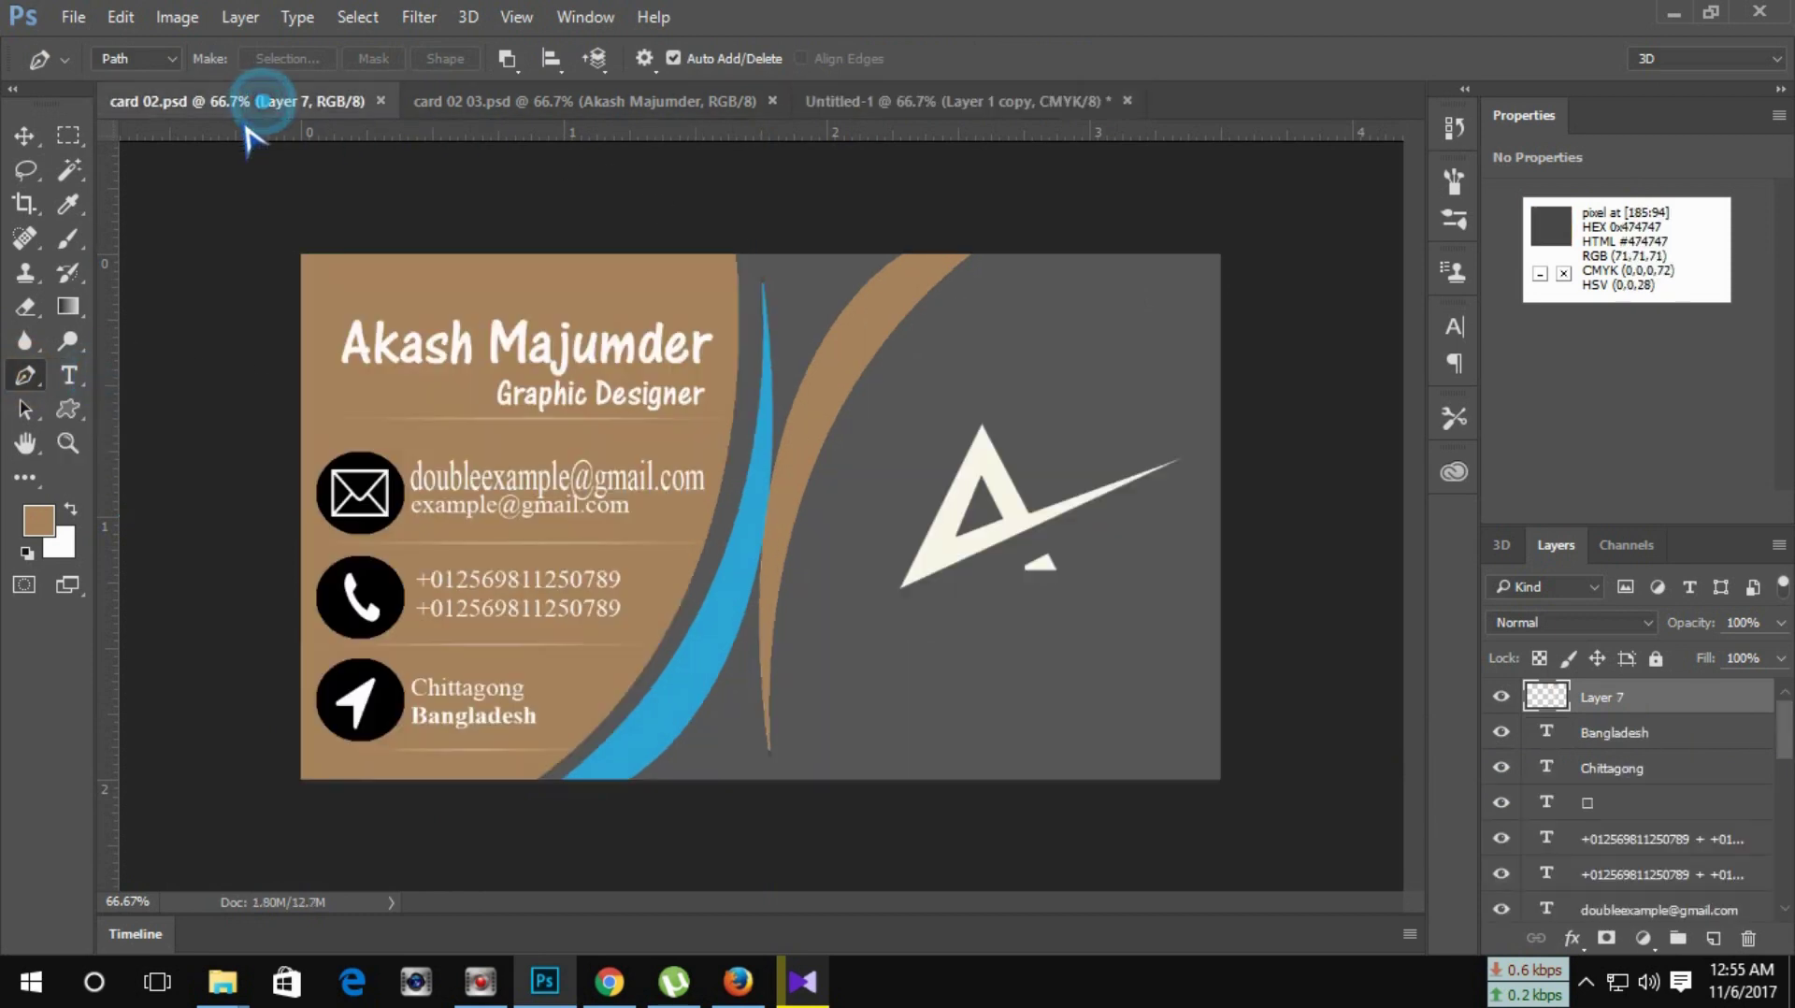
{"action": "left_click", "coordinate": [889, 100]}
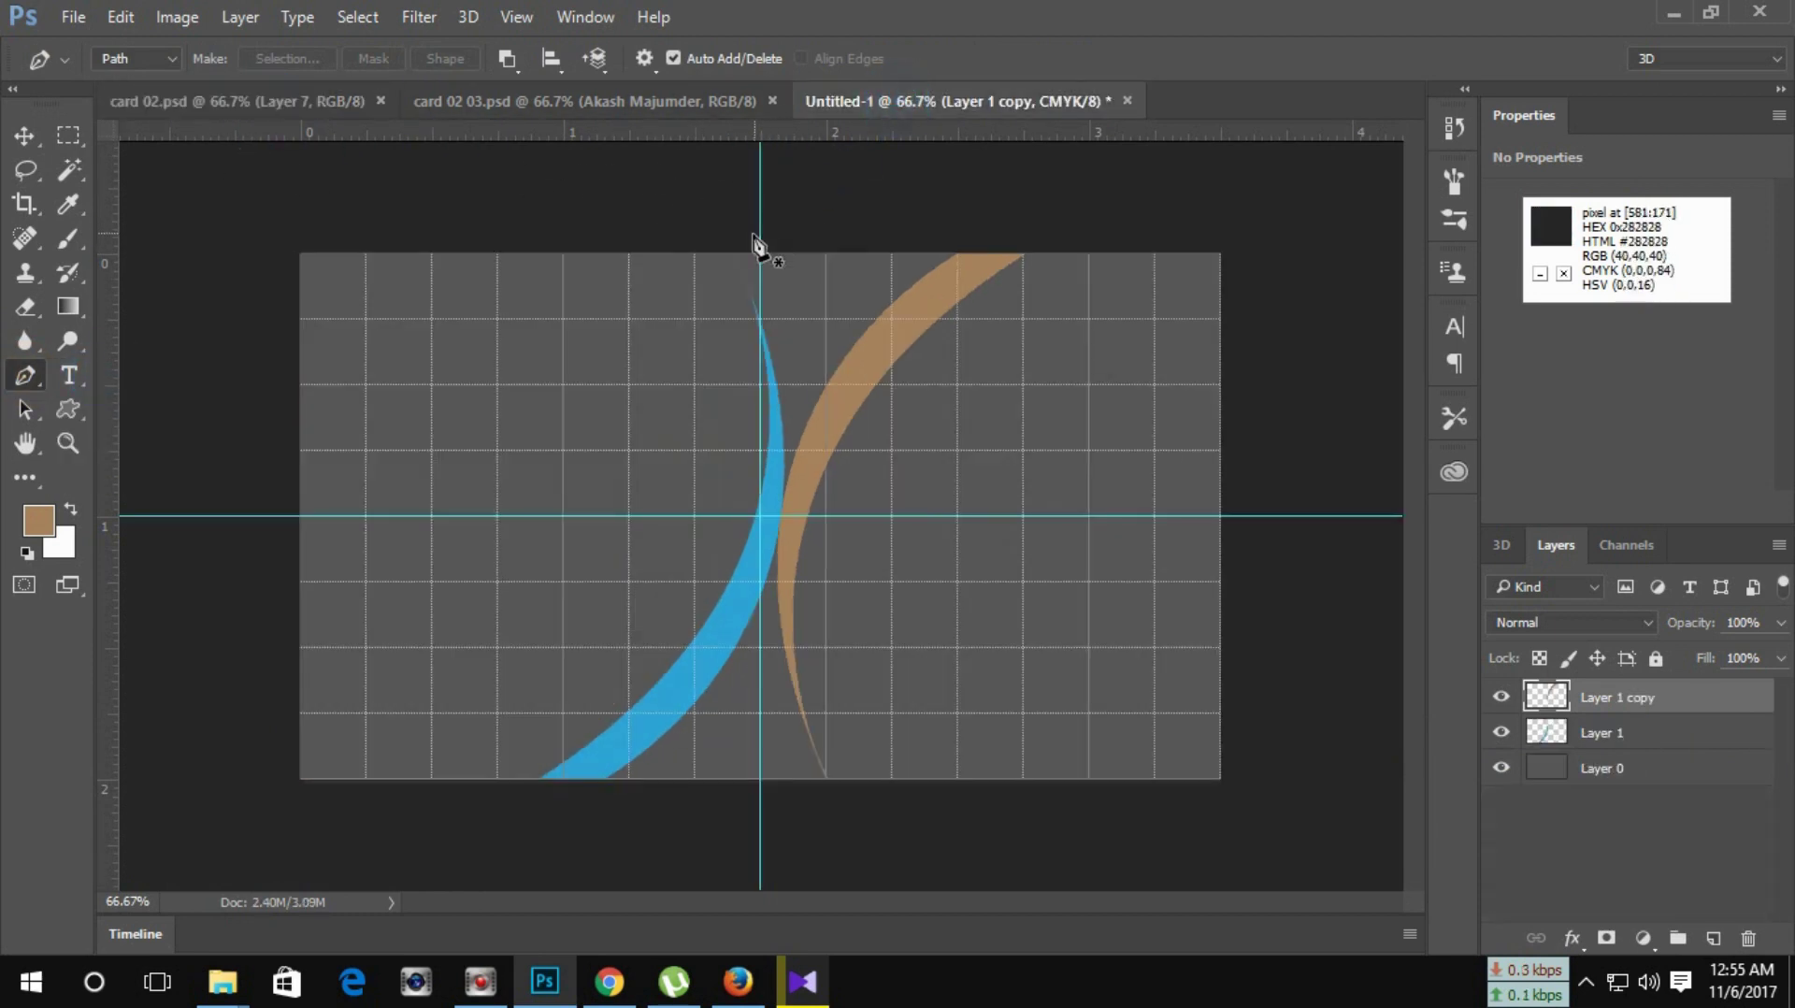
Step: Draw a curved pen path from the card's top edge down to its bottom edge
{"action": "left_click", "coordinate": [696, 254]}
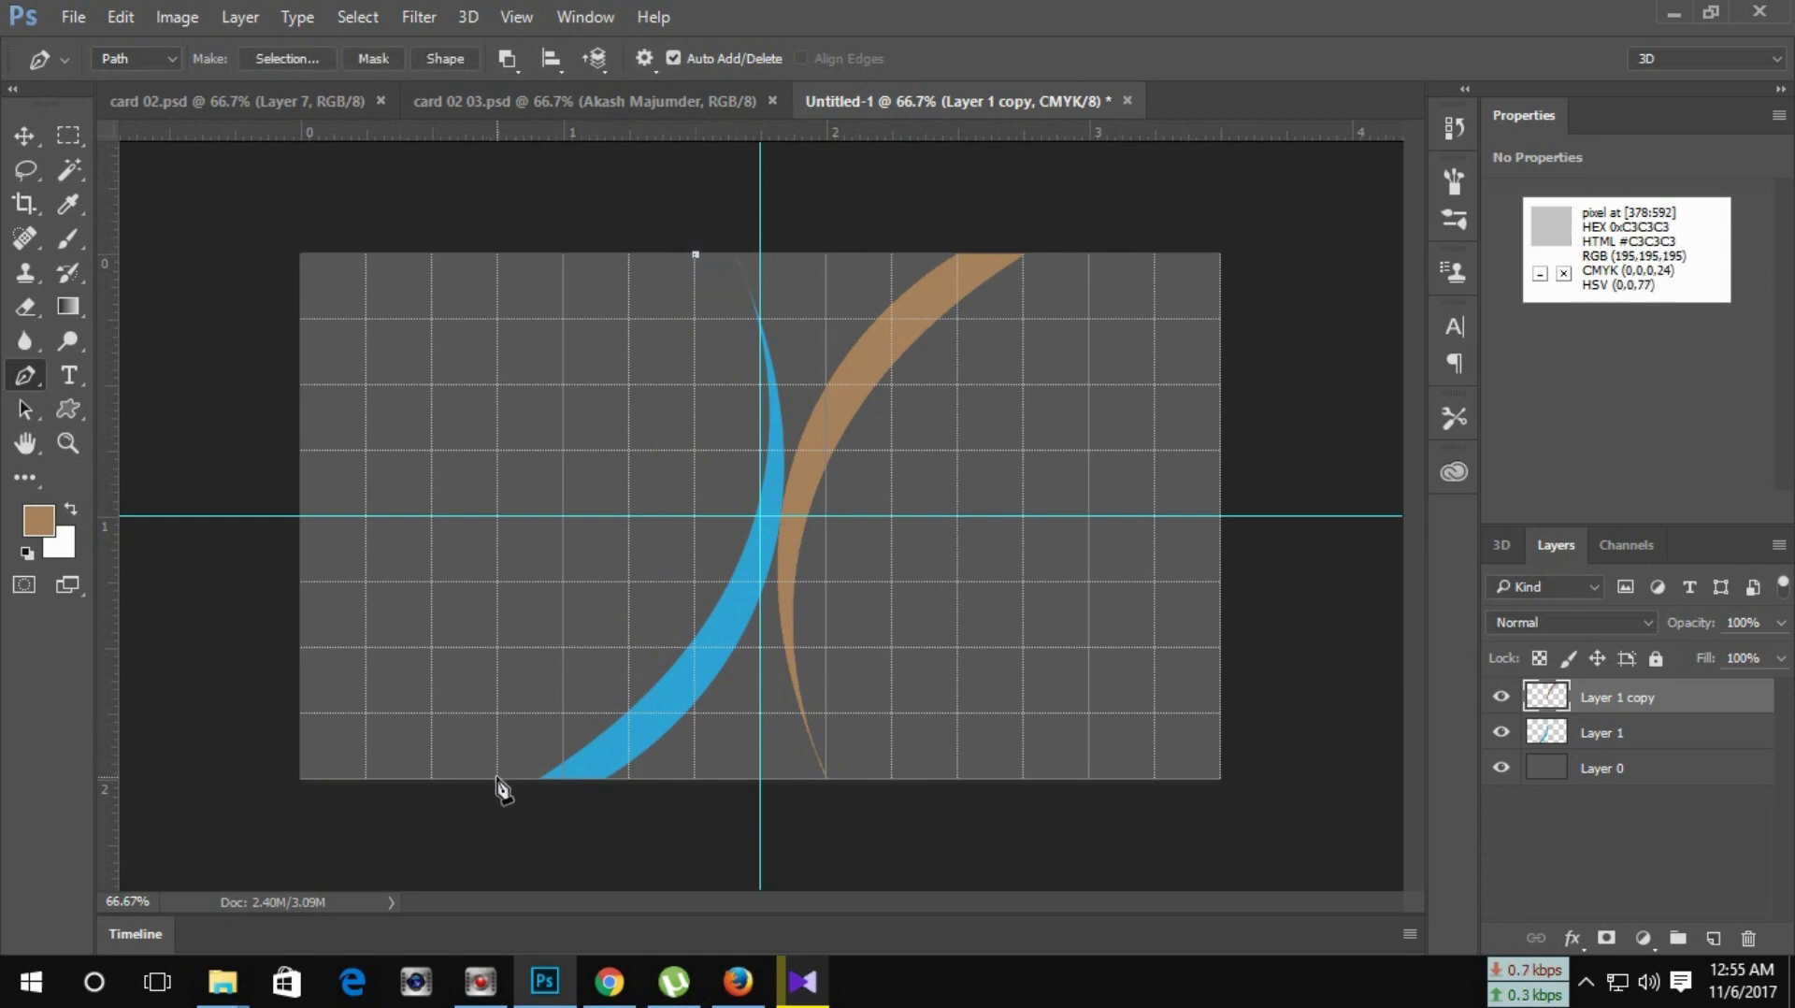
{"action": "mouse_move", "coordinate": [499, 779]}
{"action": "left_mouse_down"}
{"action": "mouse_move", "coordinate": [365, 816]}
{"action": "mouse_move", "coordinate": [240, 960]}
{"action": "mouse_move", "coordinate": [207, 956]}
{"action": "left_mouse_up"}
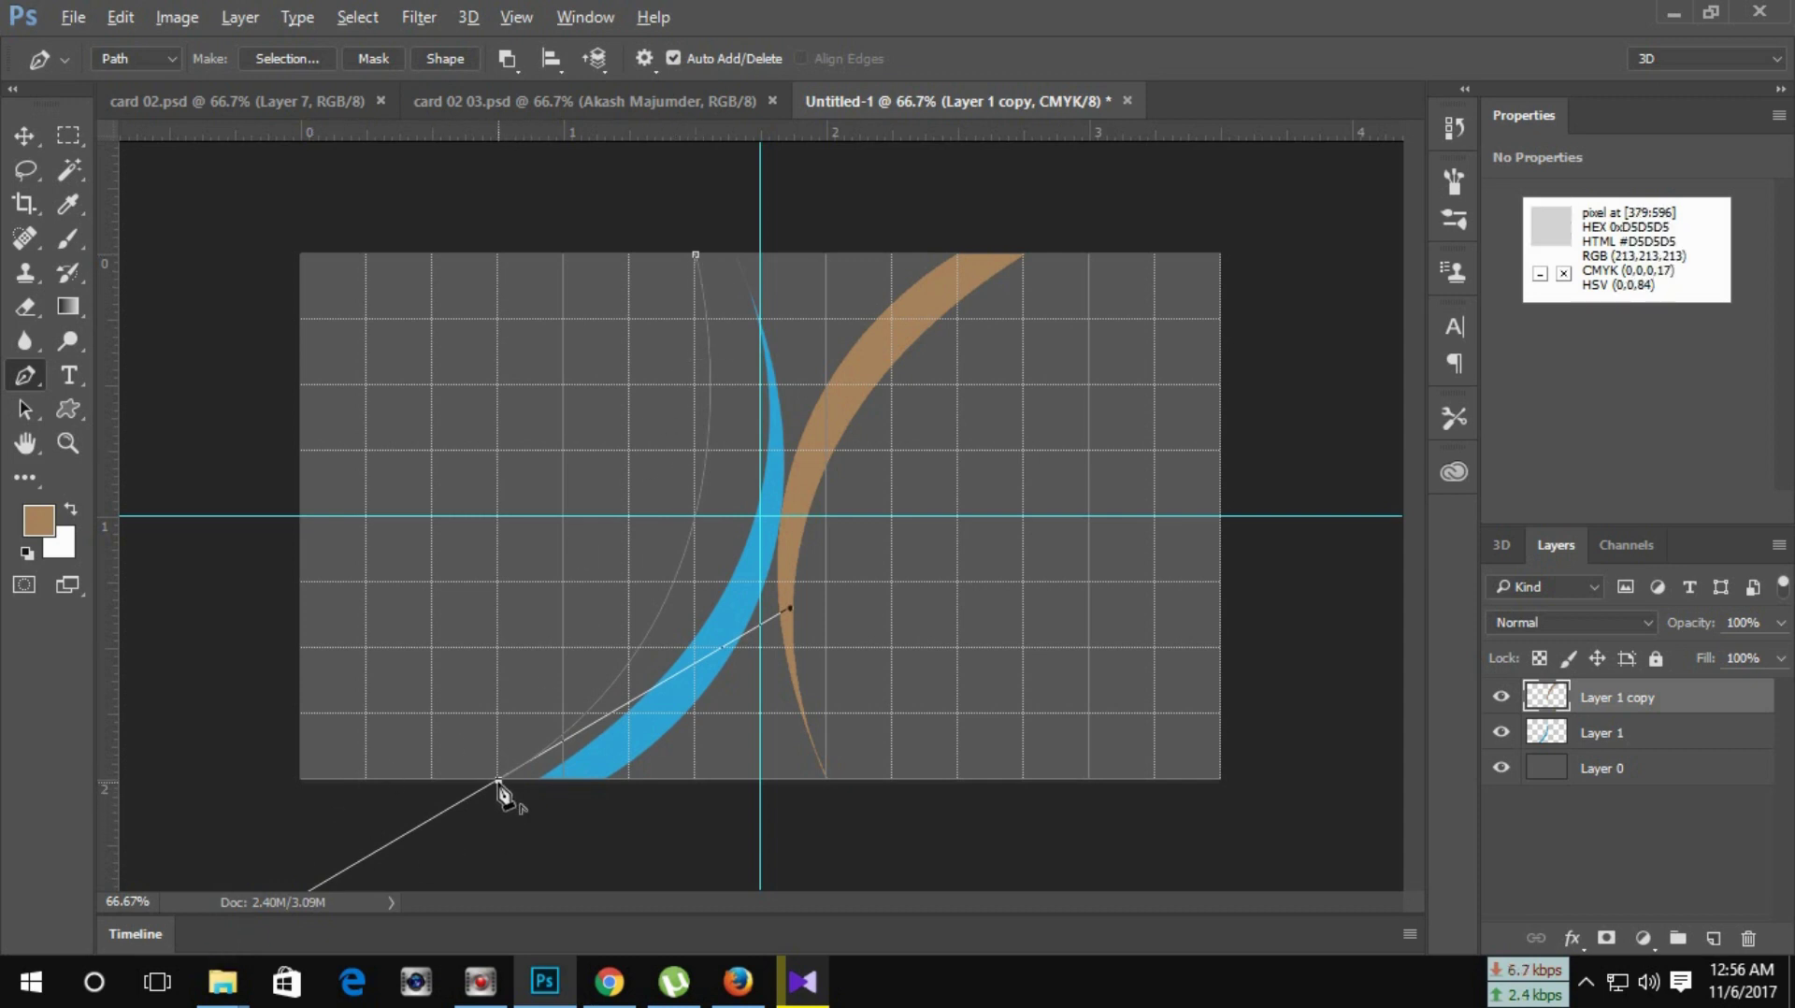
{"action": "left_click", "coordinate": [498, 782]}
{"action": "left_click", "coordinate": [258, 808]}
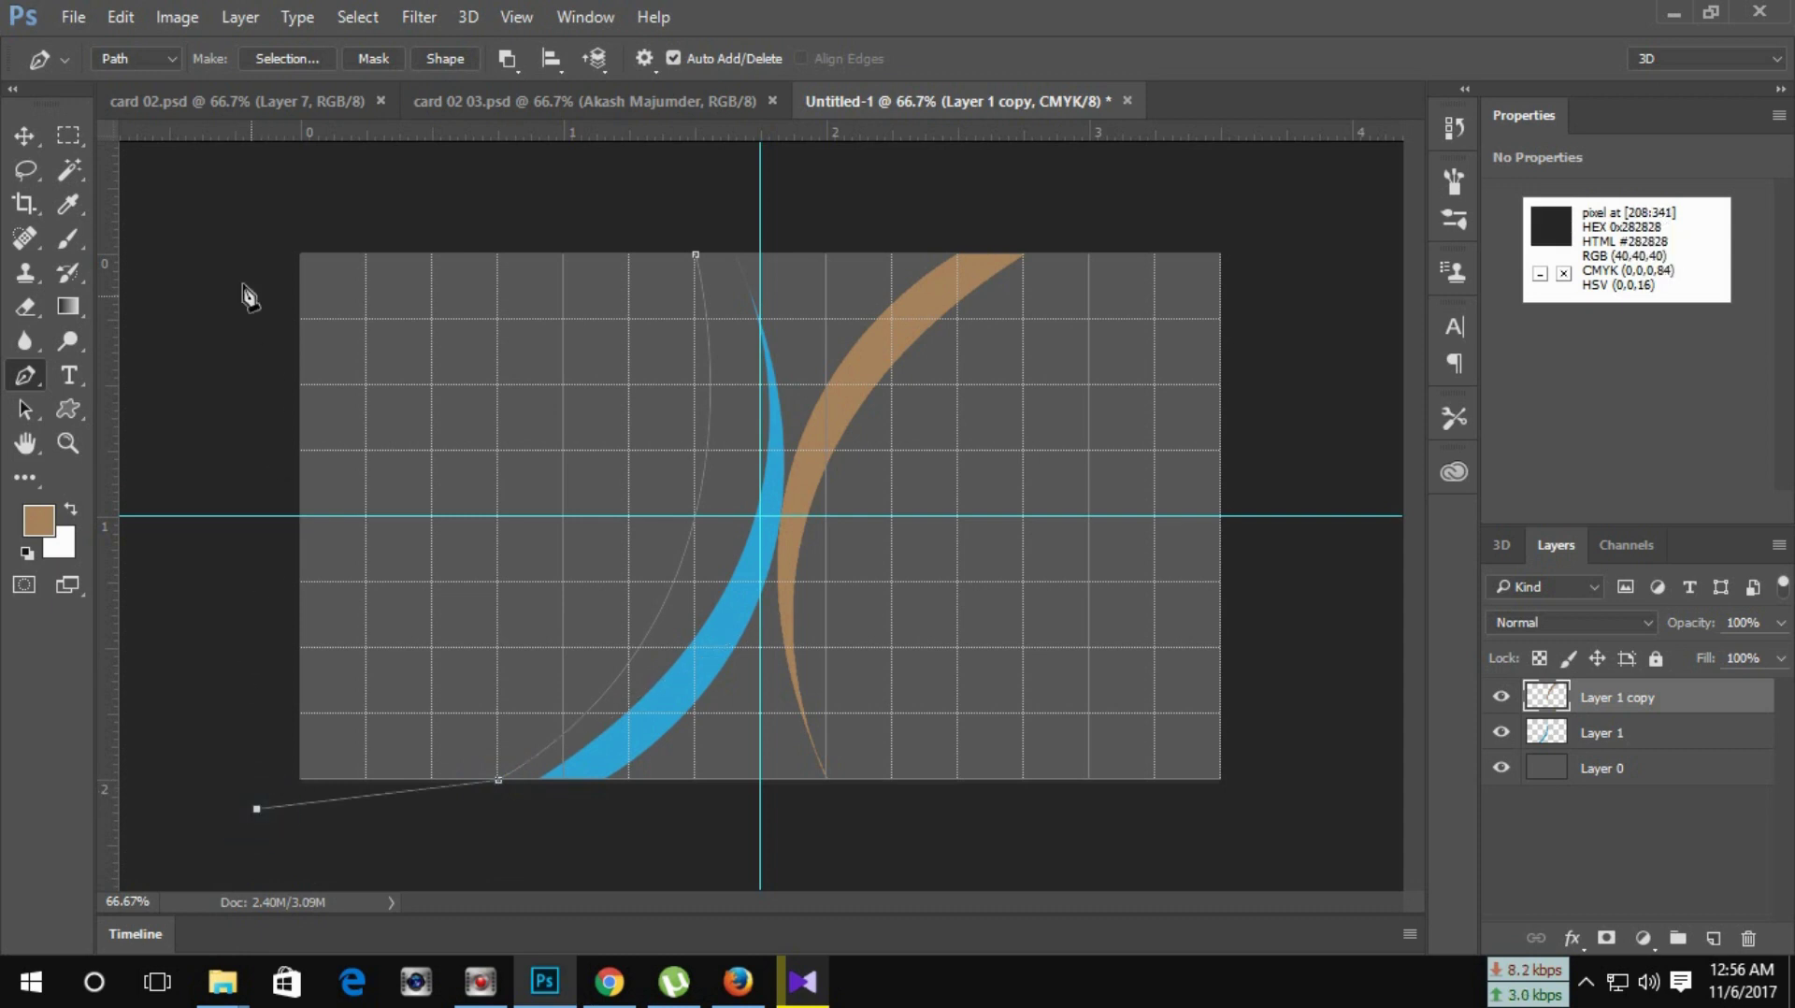
{"action": "left_click", "coordinate": [235, 199]}
{"action": "left_click", "coordinate": [696, 254]}
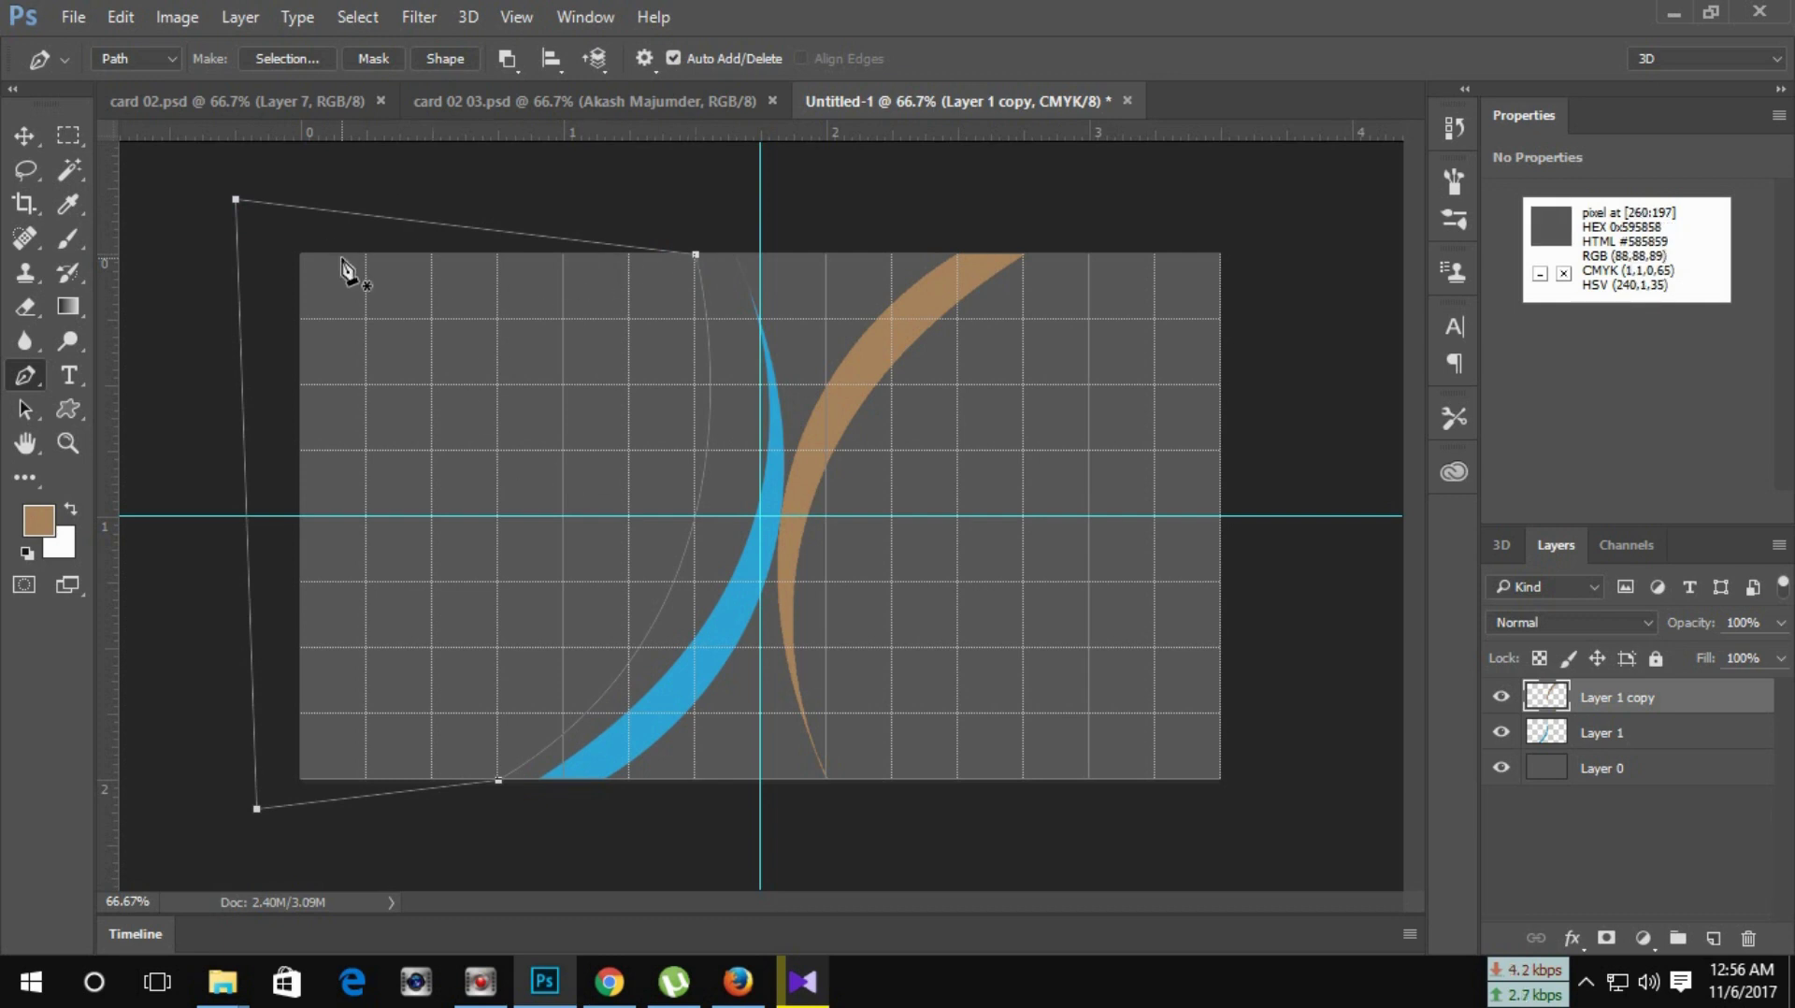
{"action": "key", "text": "ctrl+z"}
Step: Close the Pixie magnifier and discard the leftover path points
{"action": "key", "text": "ctrl+alt+x"}
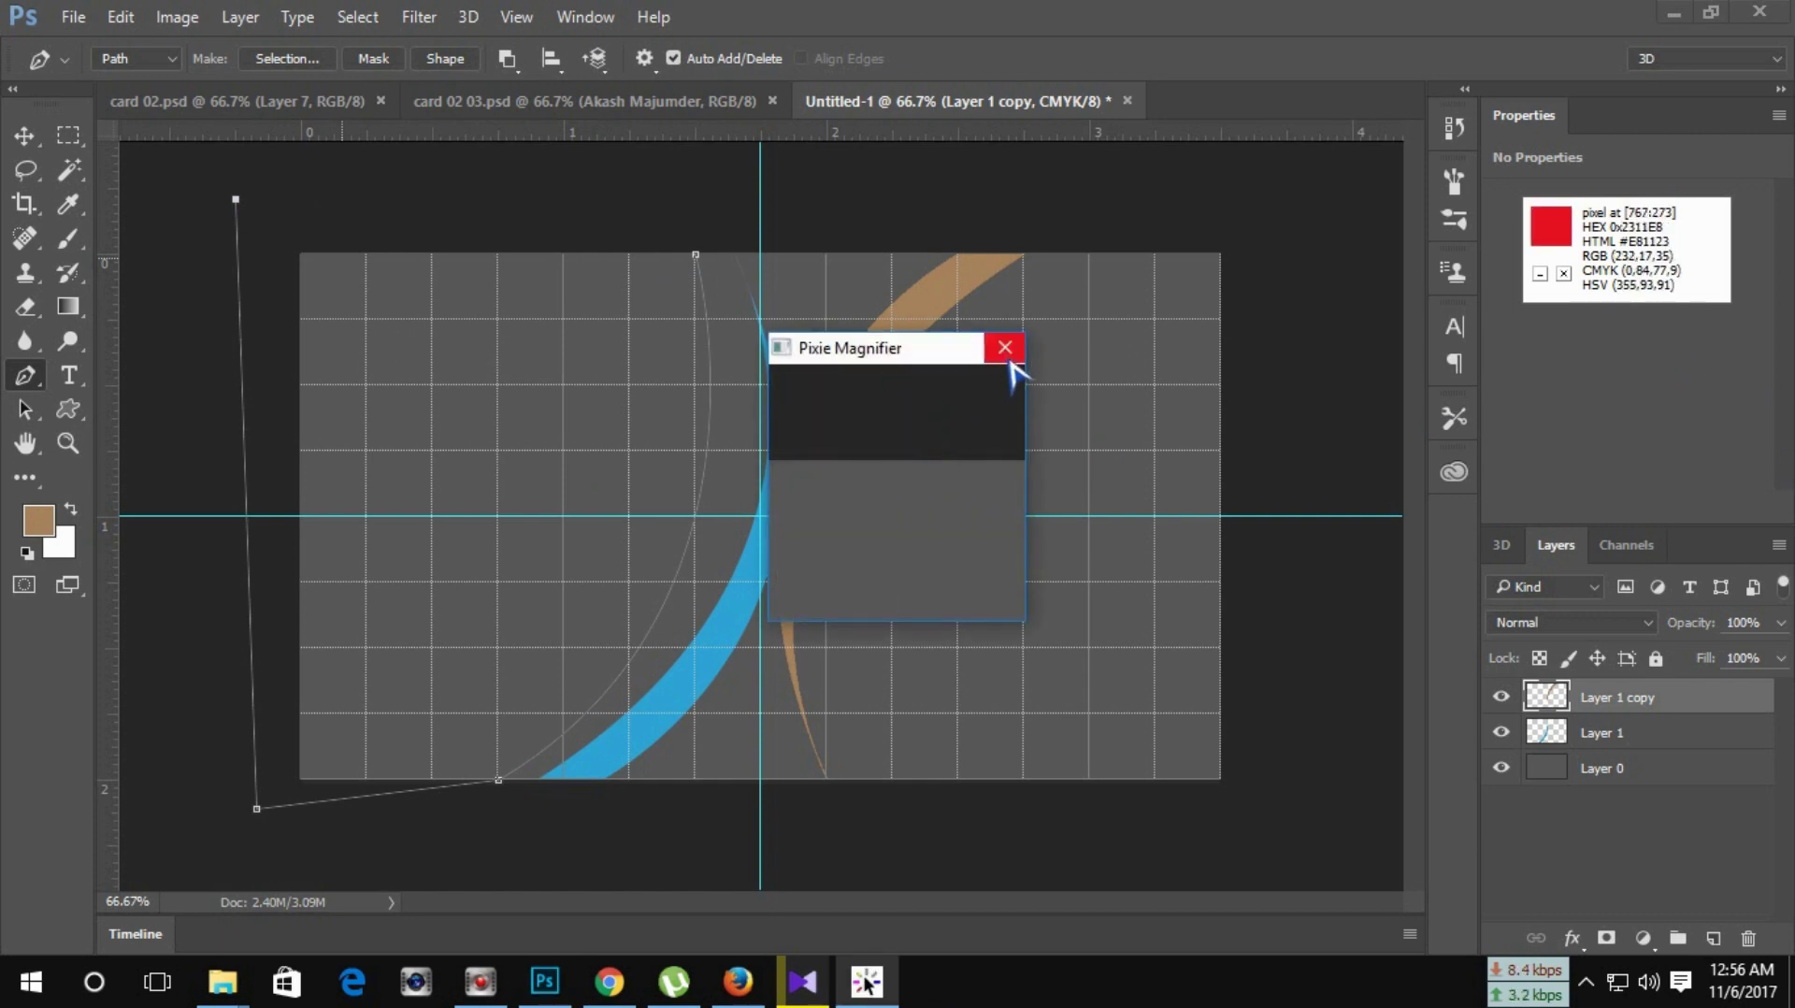
{"action": "left_click", "coordinate": [1008, 361]}
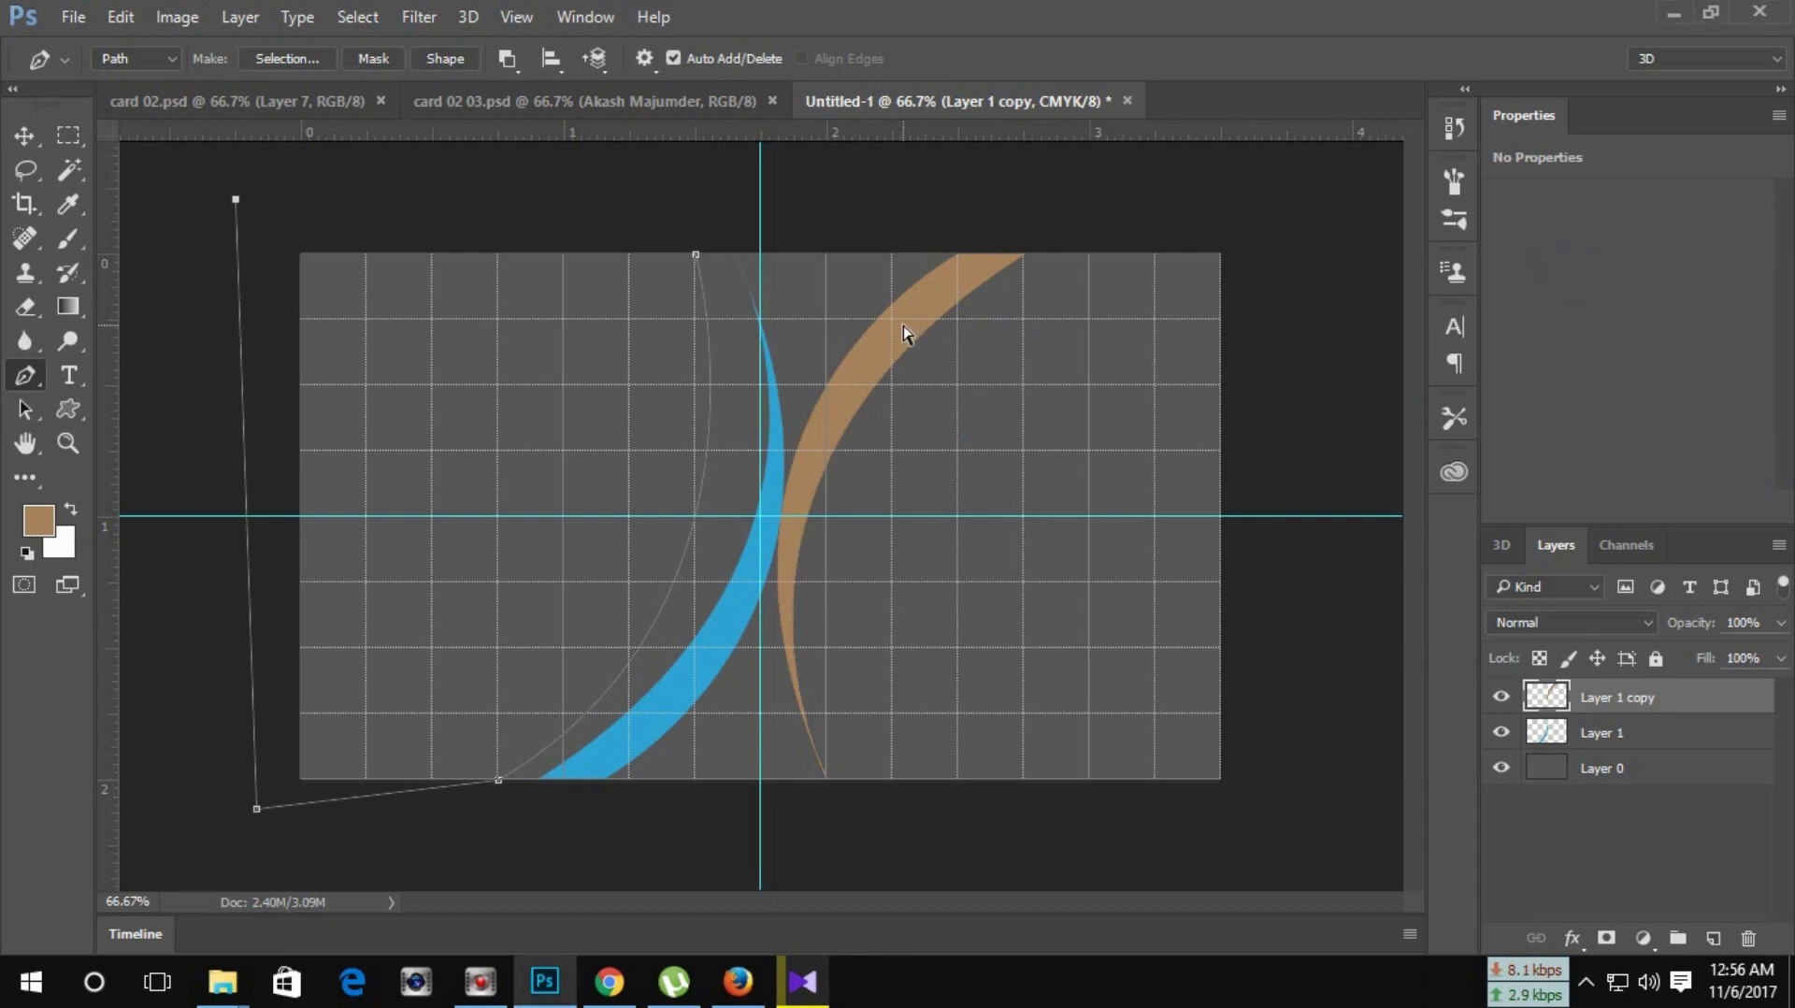
{"action": "key", "text": "ctrl+alt+z"}
{"action": "key", "text": "ctrl+alt+z"}
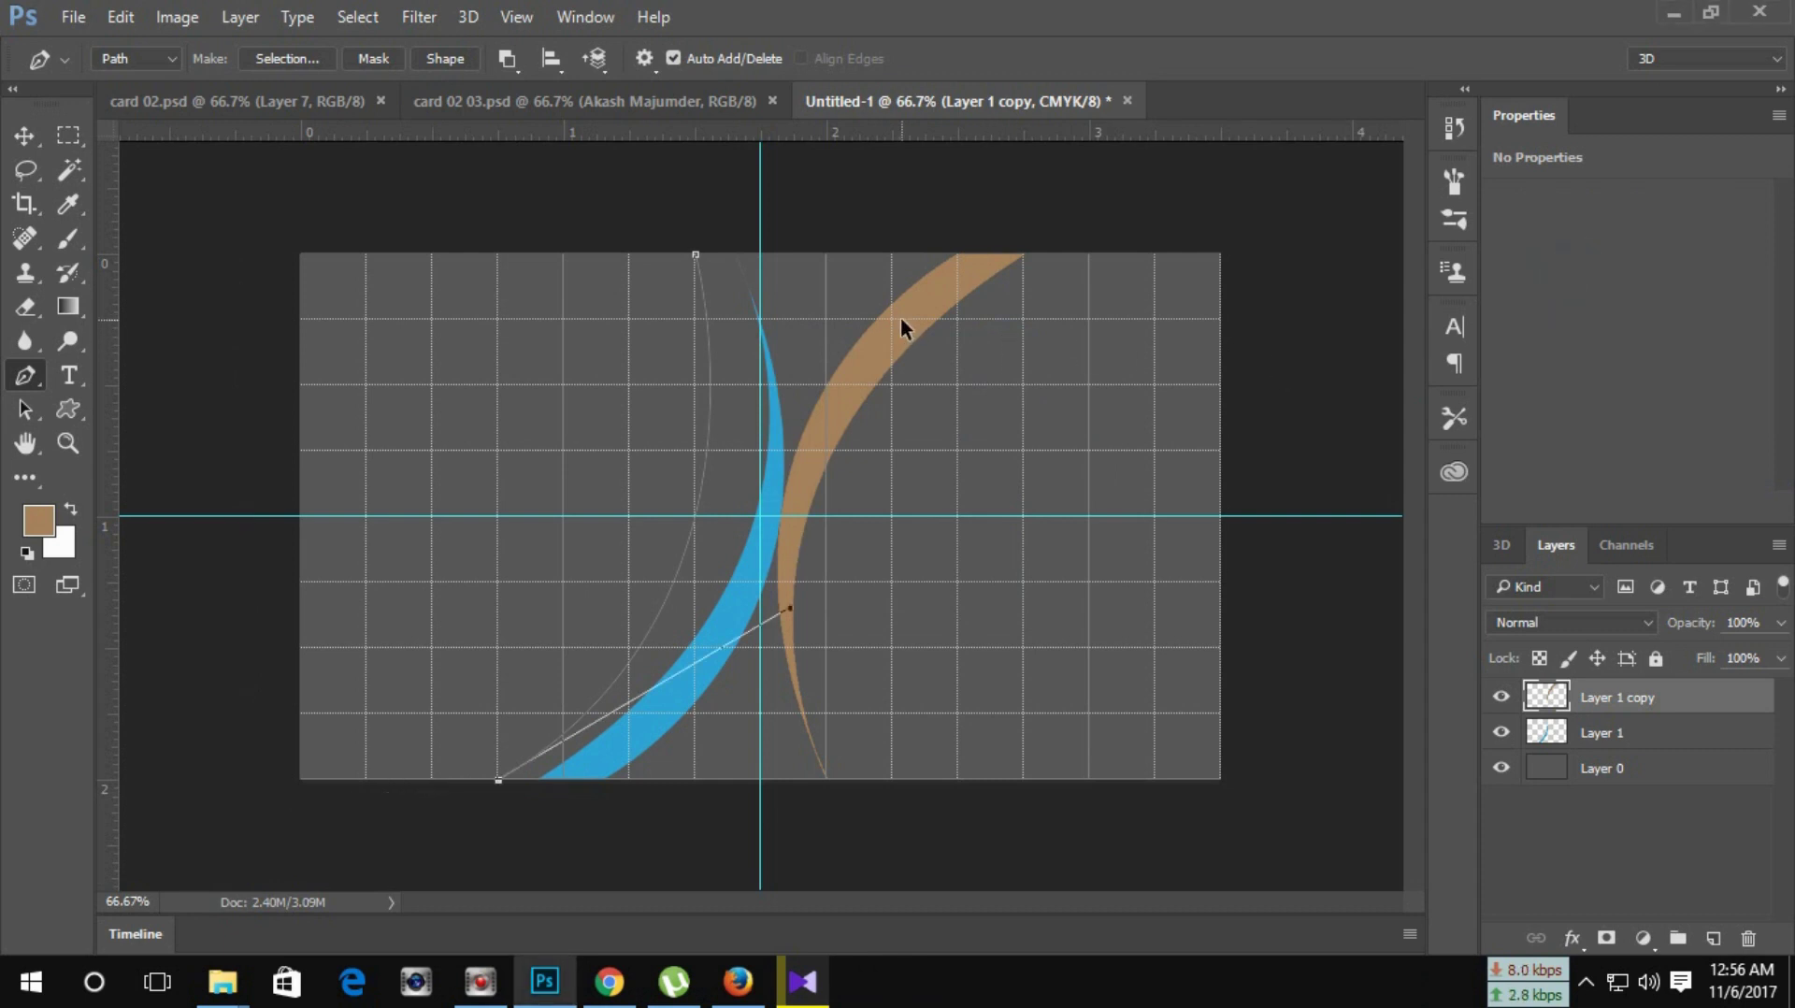
{"action": "key", "text": "ctrl+alt+z"}
{"action": "key", "text": "ctrl+alt+z"}
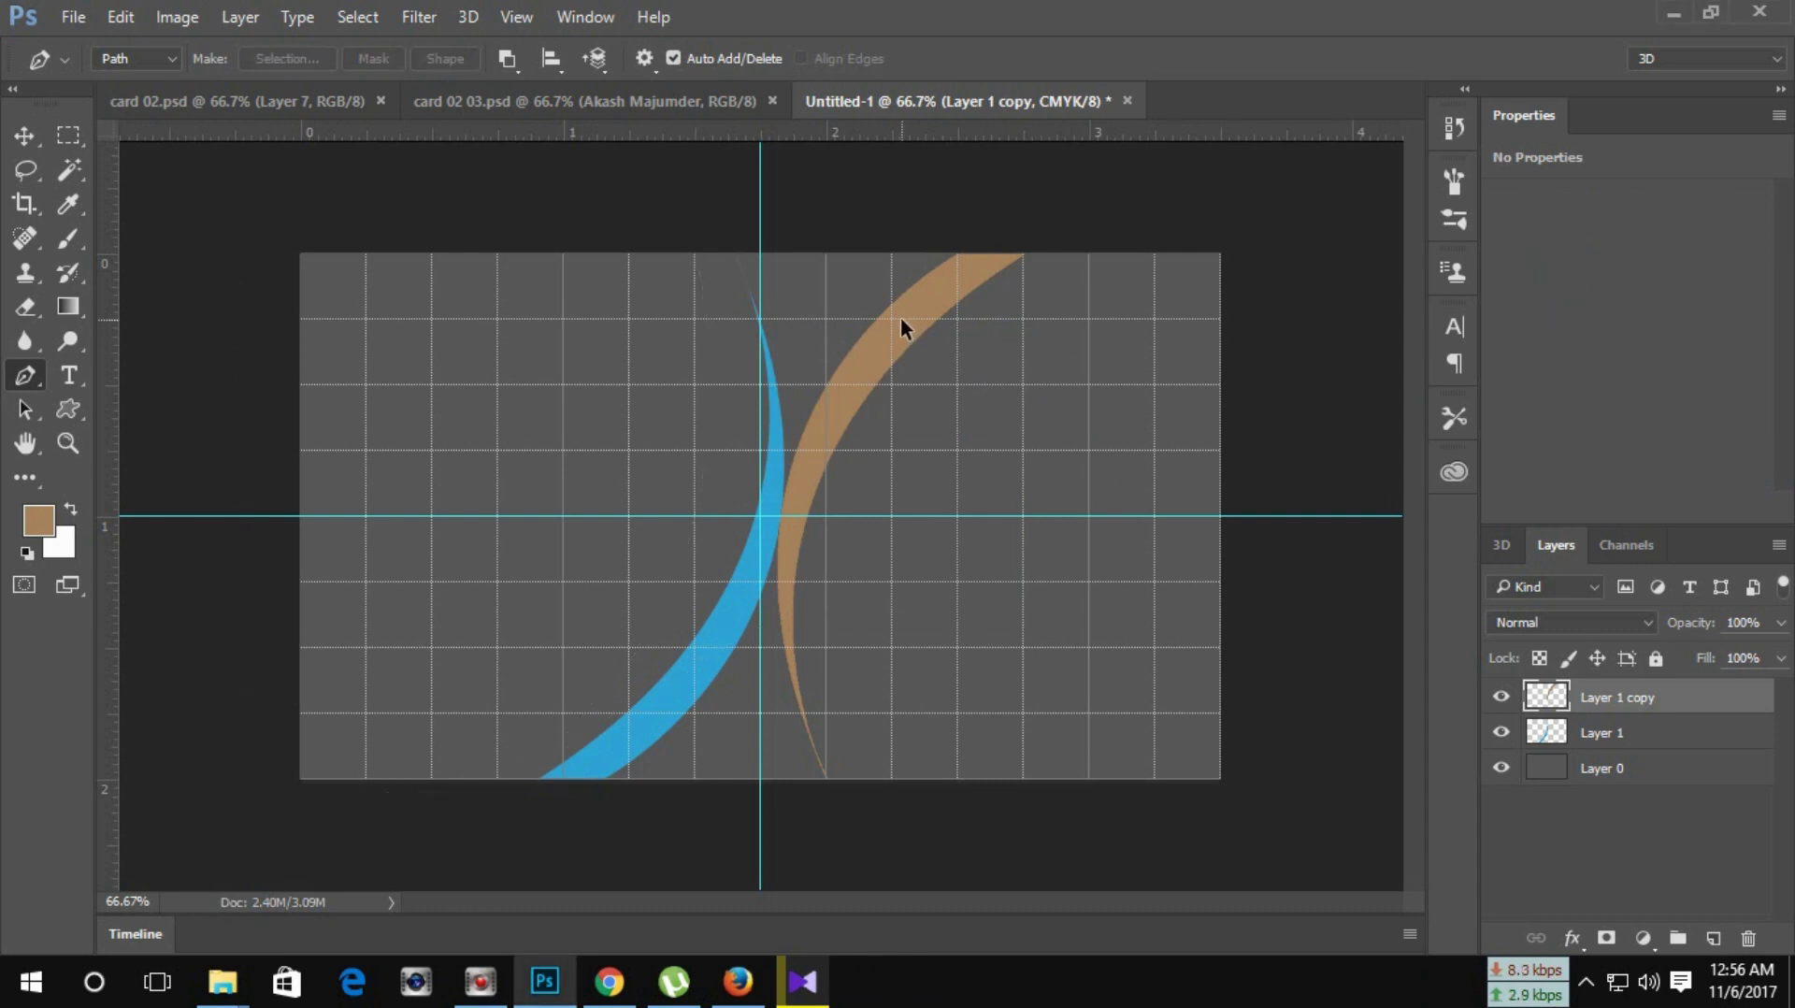
Step: On a new layer, draw a closed pen path curving beside the blue swoosh around the left area
{"action": "left_click", "coordinate": [1713, 939]}
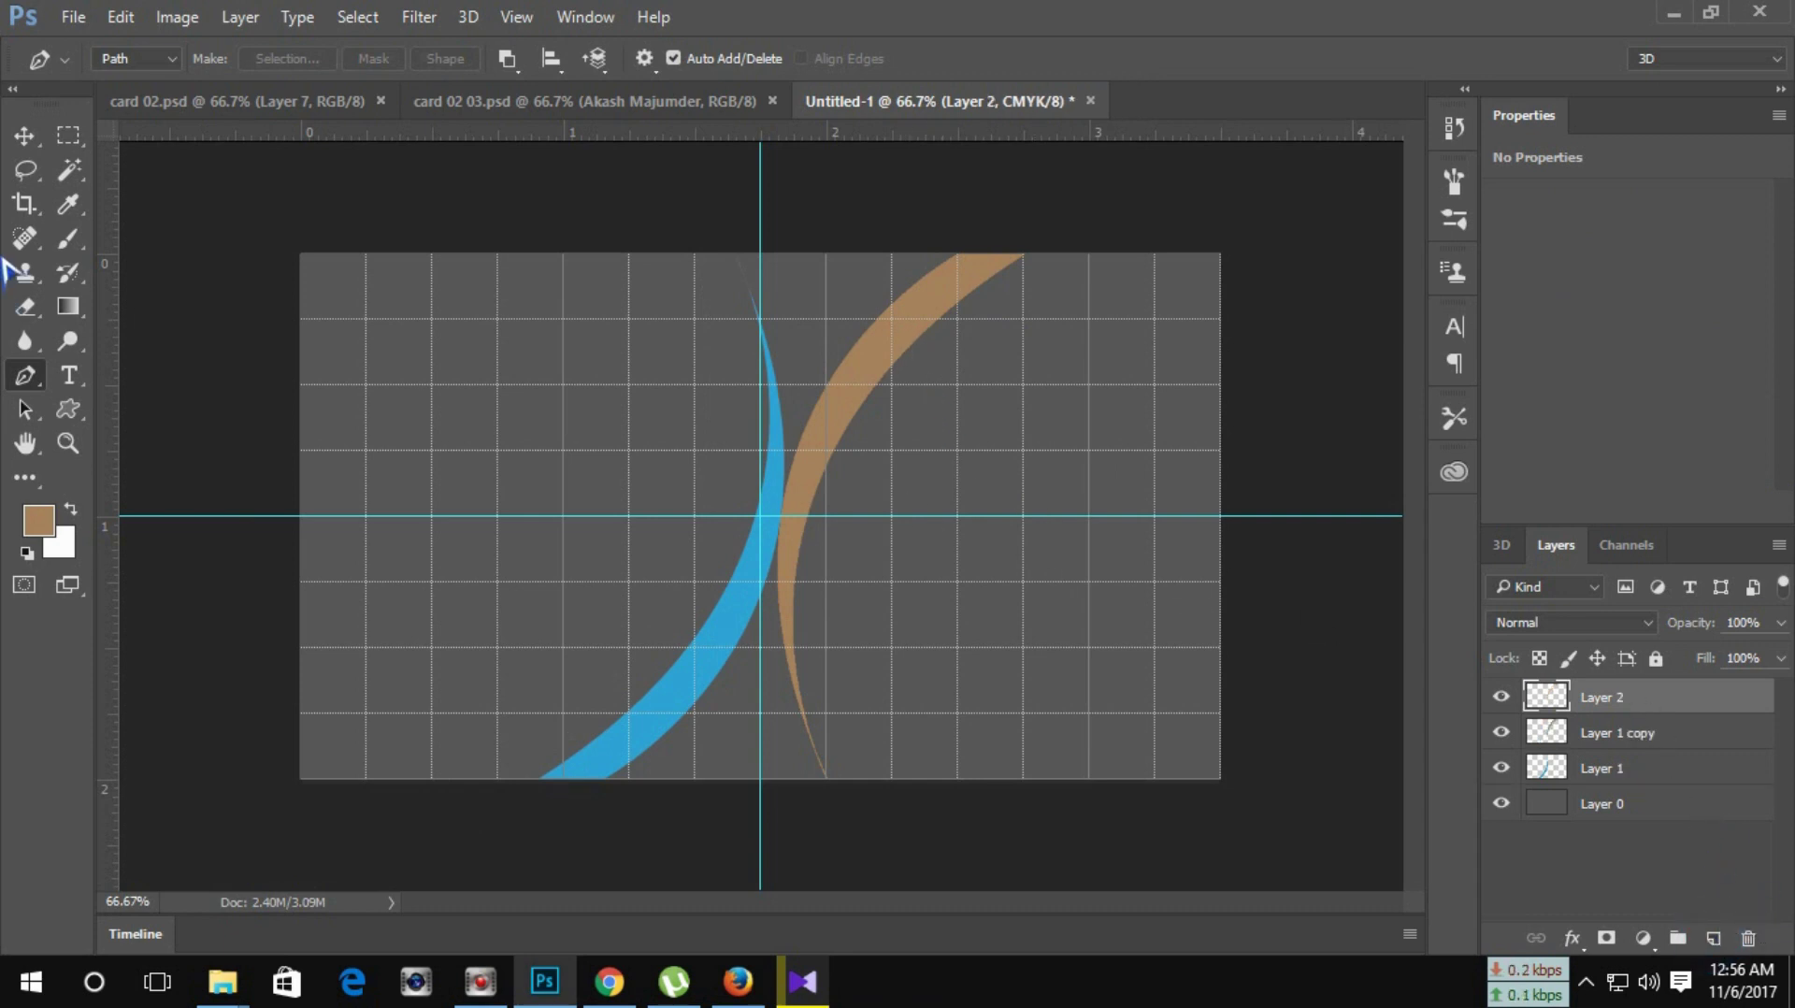
{"action": "left_click", "coordinate": [707, 254]}
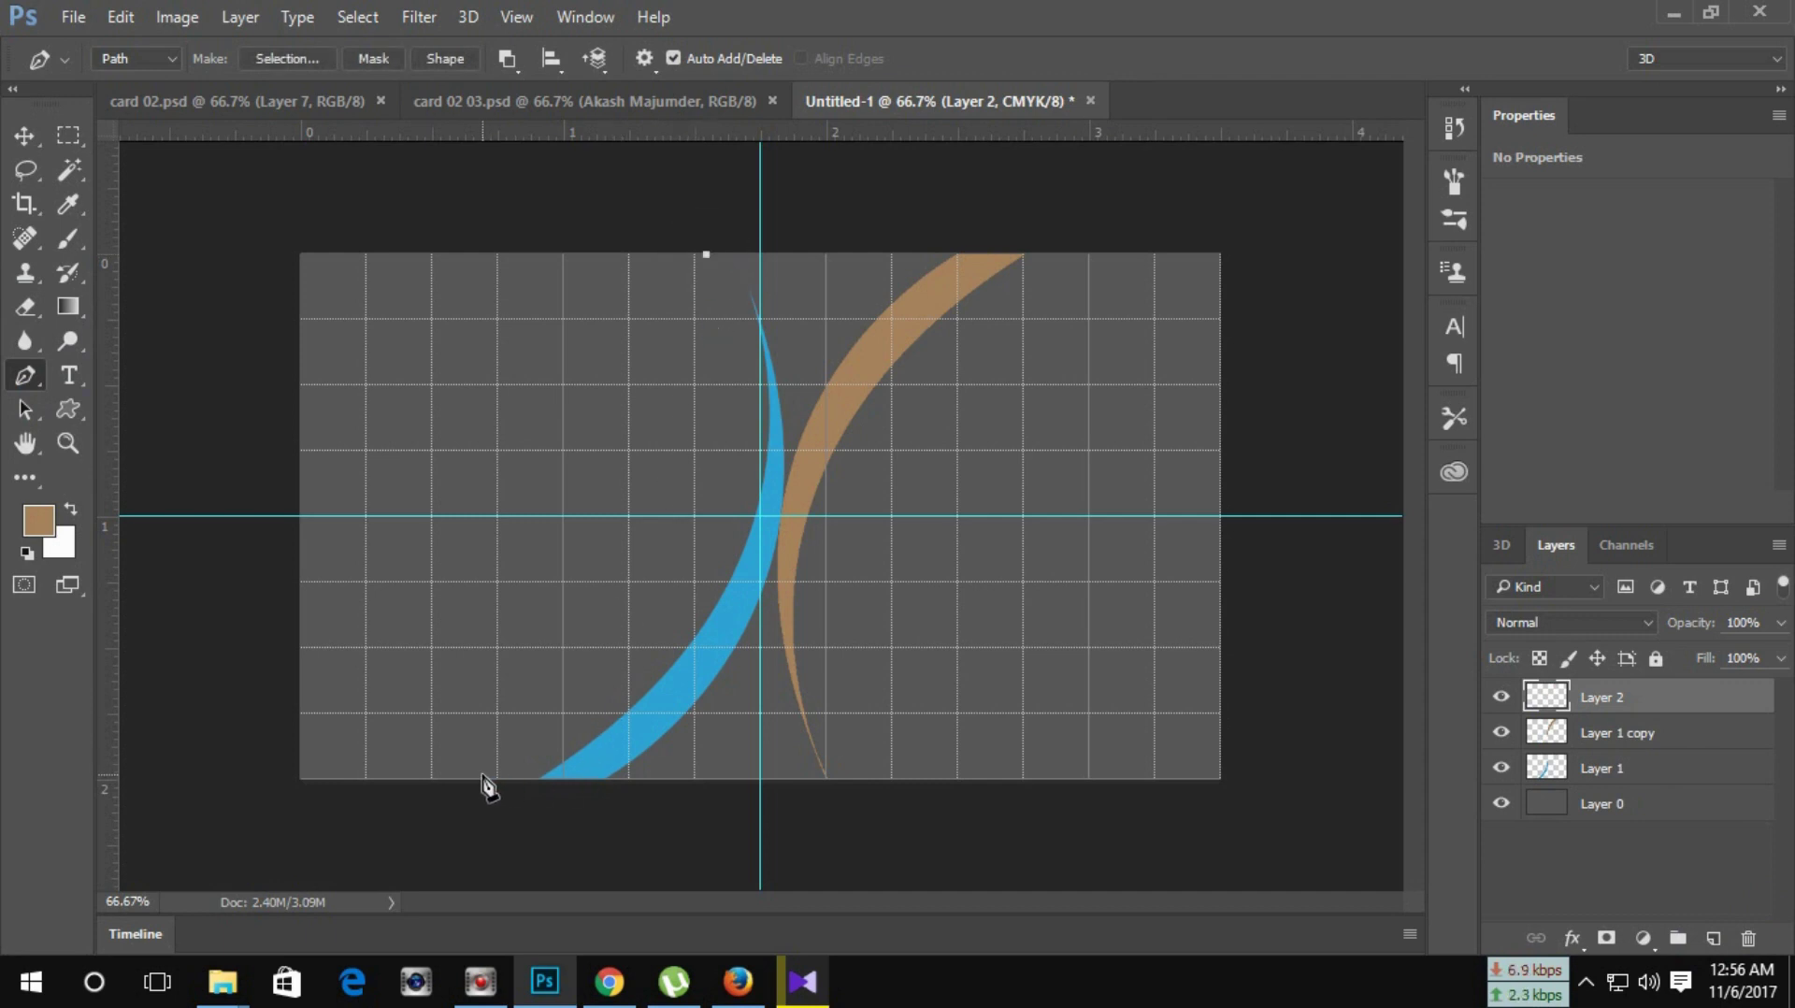
{"action": "mouse_move", "coordinate": [485, 779]}
{"action": "left_mouse_down"}
{"action": "mouse_move", "coordinate": [178, 976]}
{"action": "mouse_move", "coordinate": [133, 980]}
{"action": "left_mouse_up"}
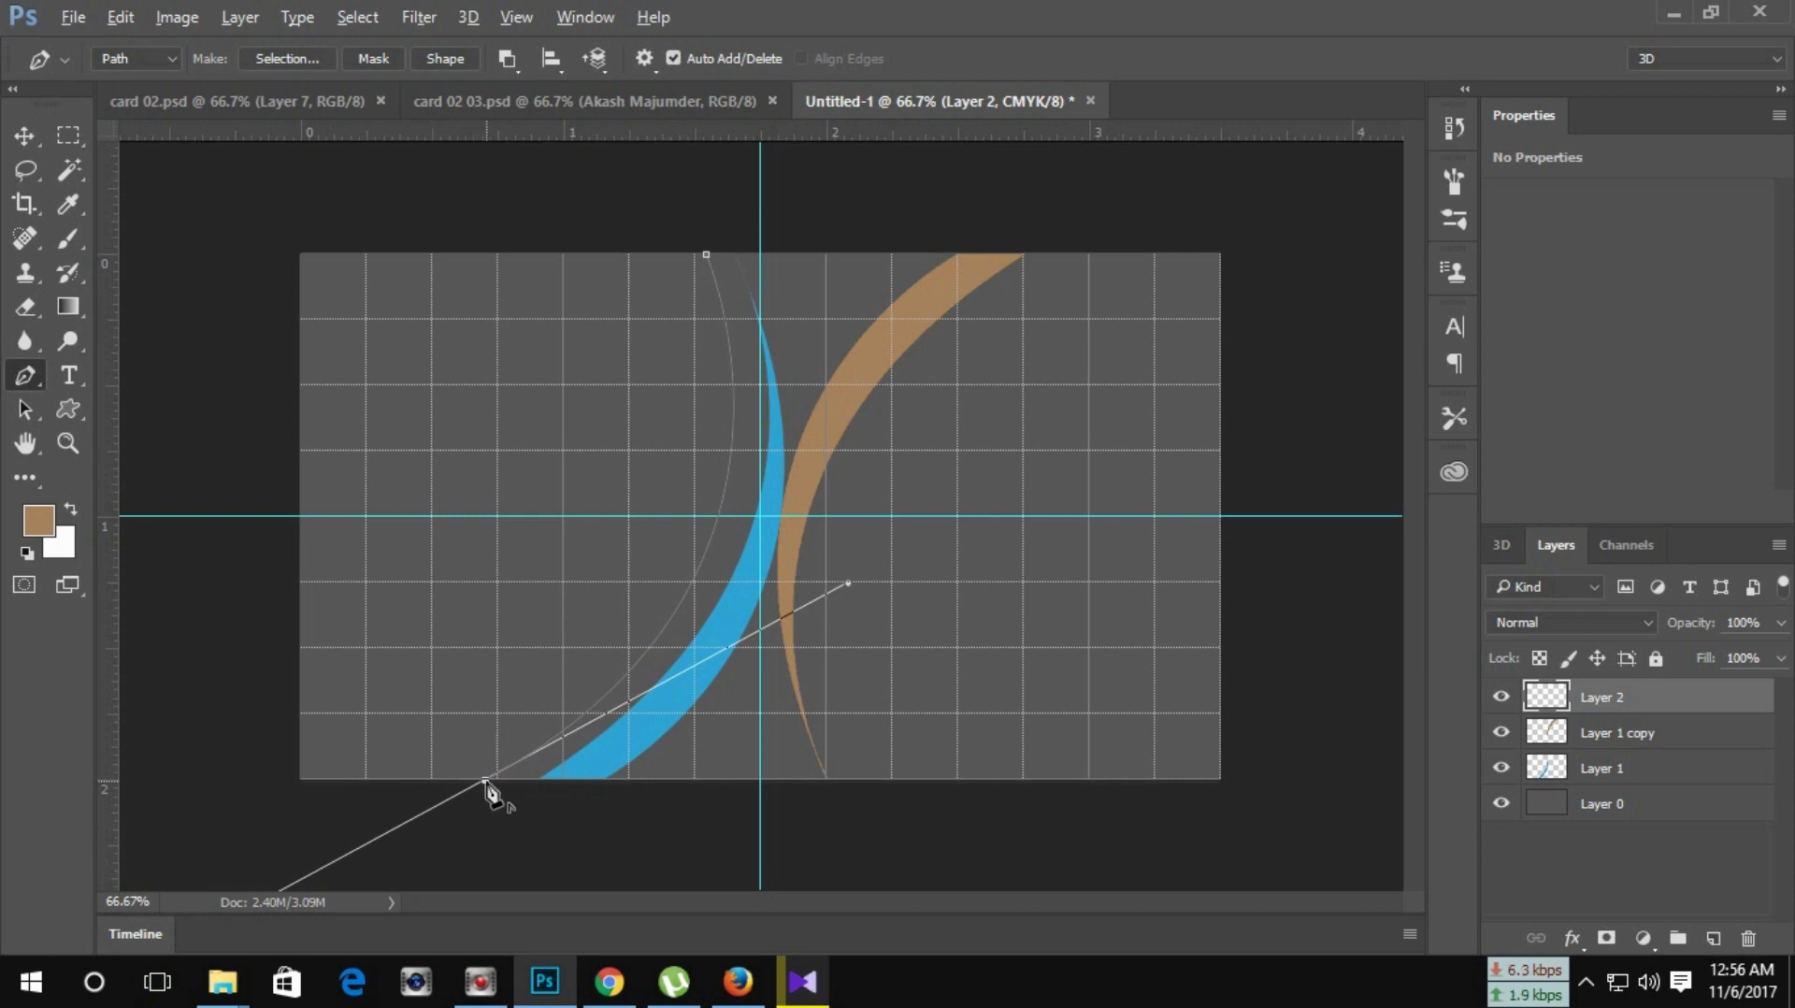
{"action": "left_click", "coordinate": [486, 780]}
{"action": "left_click", "coordinate": [236, 822]}
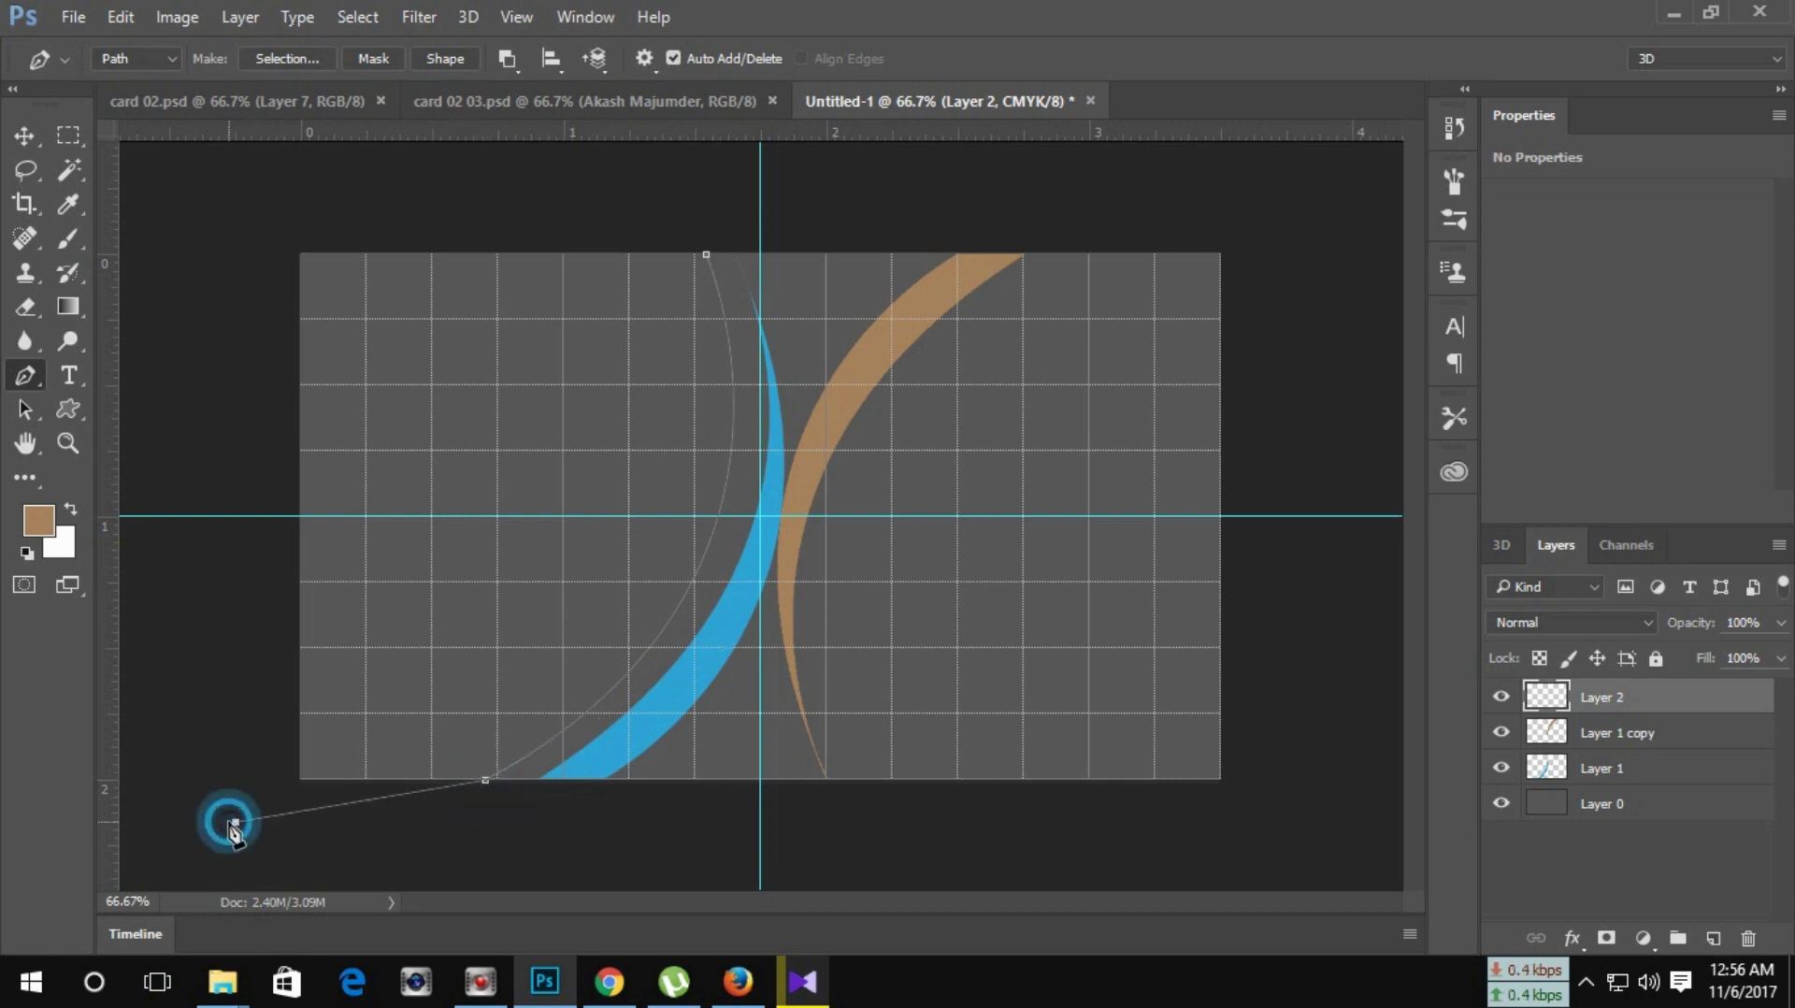
{"action": "left_click", "coordinate": [255, 172]}
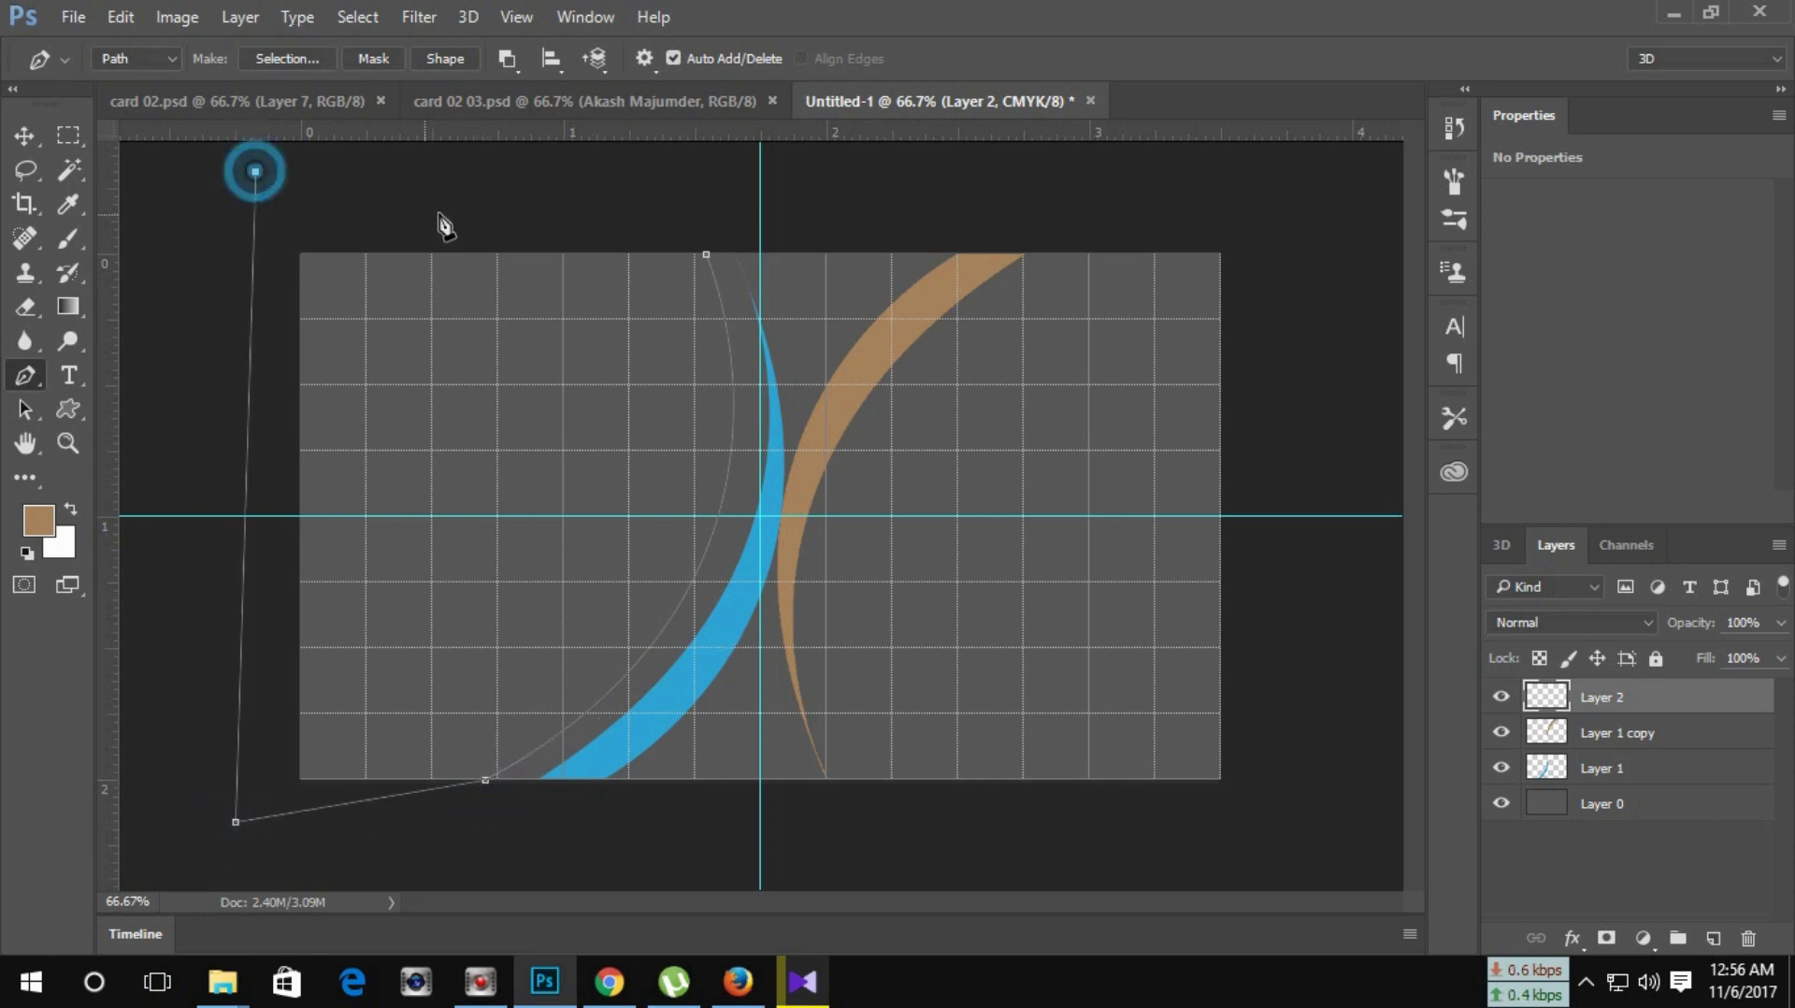
{"action": "left_click", "coordinate": [706, 253]}
Step: Convert the path to a selection, invert it, fill it tan, and deselect
{"action": "right_click", "coordinate": [531, 376]}
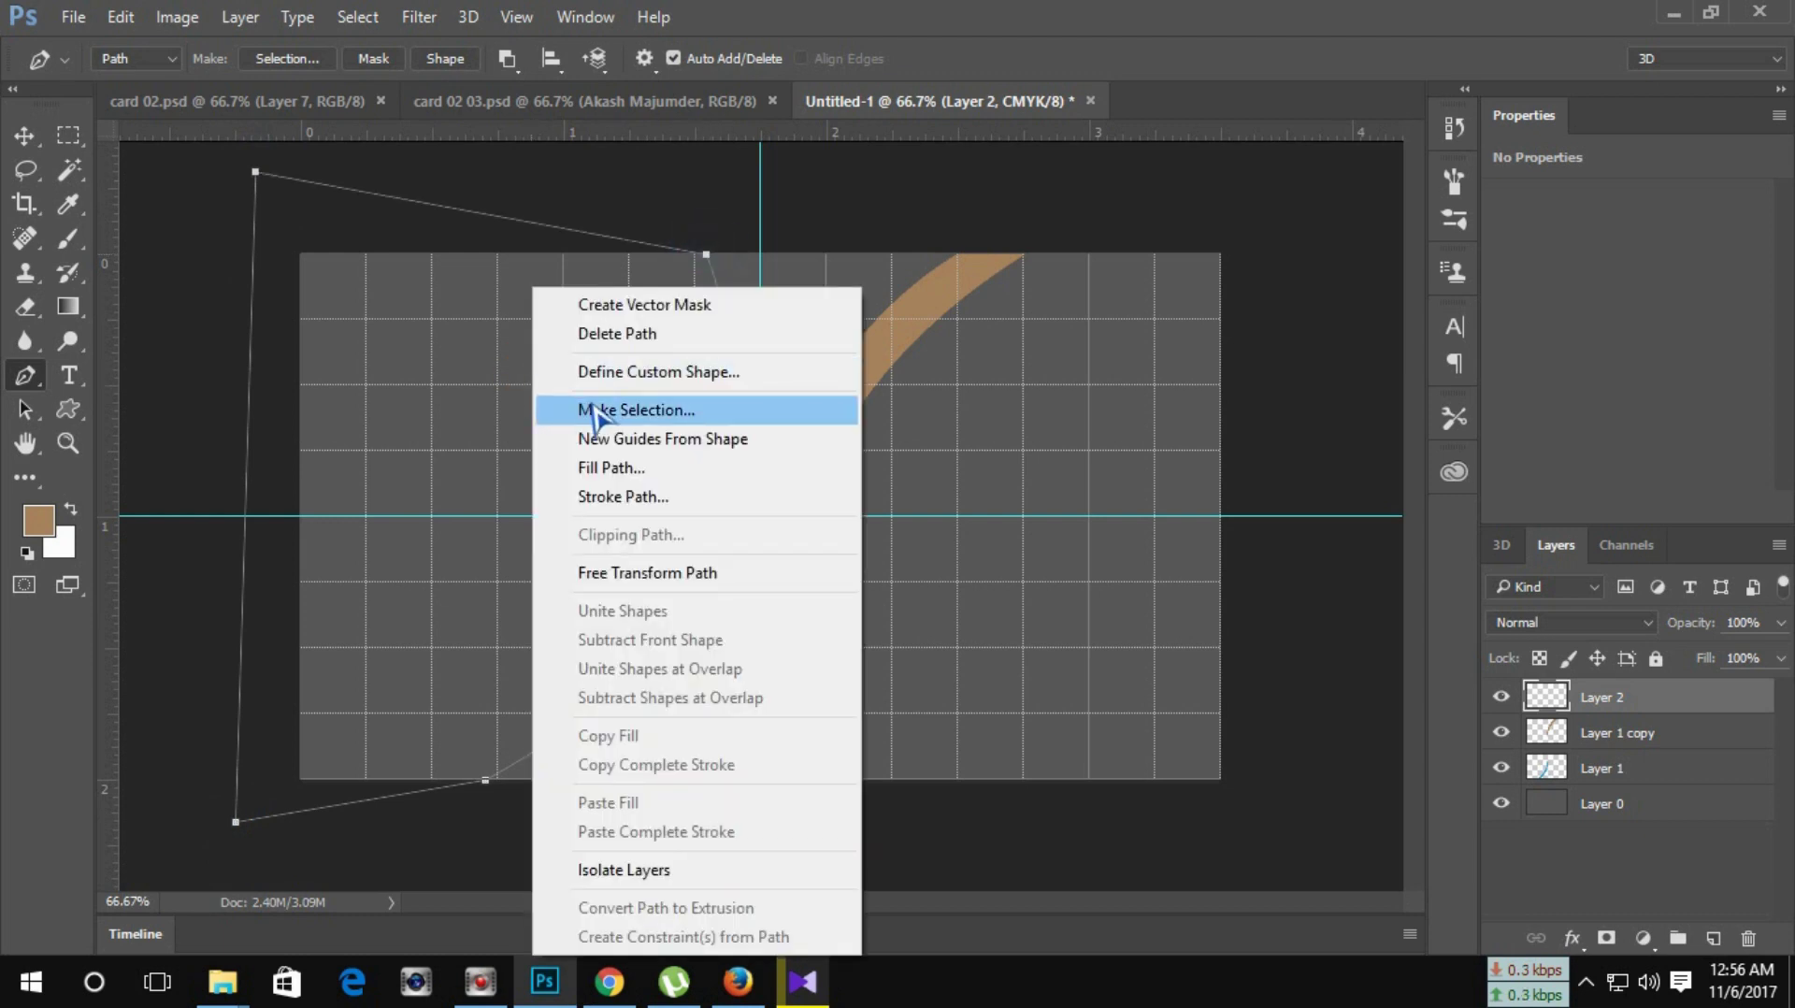
{"action": "left_click", "coordinate": [591, 412]}
{"action": "left_click", "coordinate": [1045, 272]}
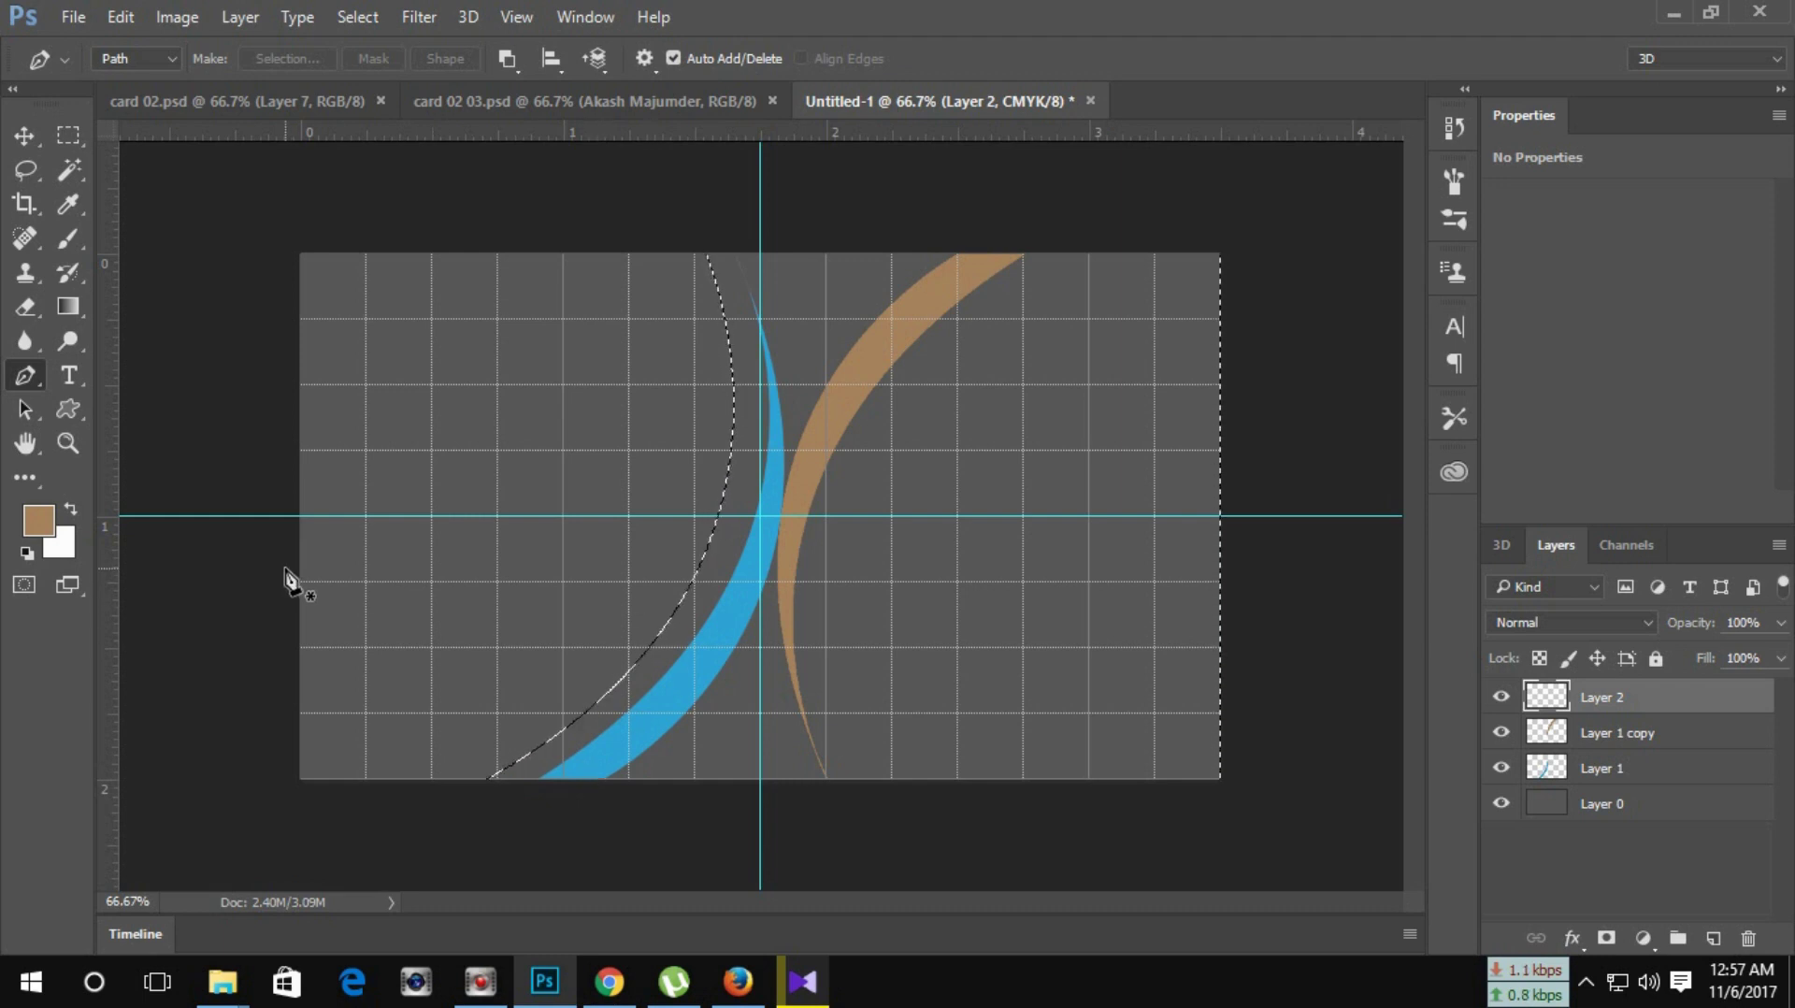
{"action": "key", "text": "ctrl+shift+i"}
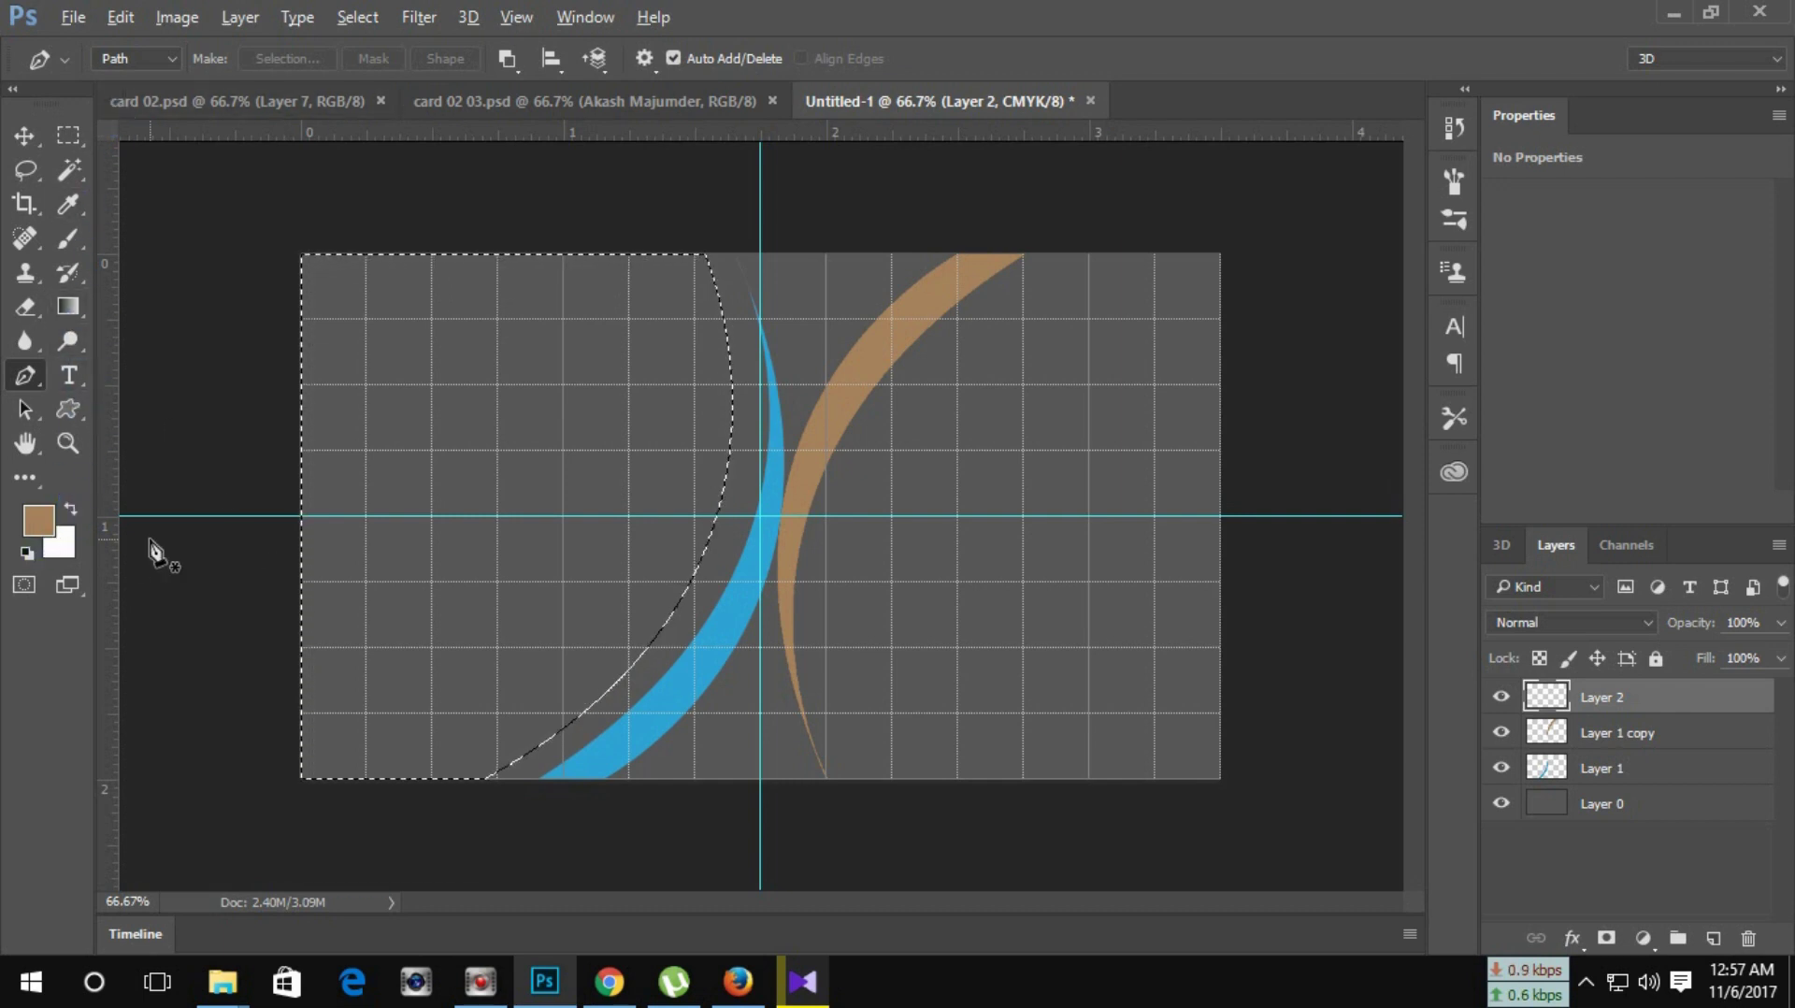
{"action": "key", "text": "alt+BackSpace"}
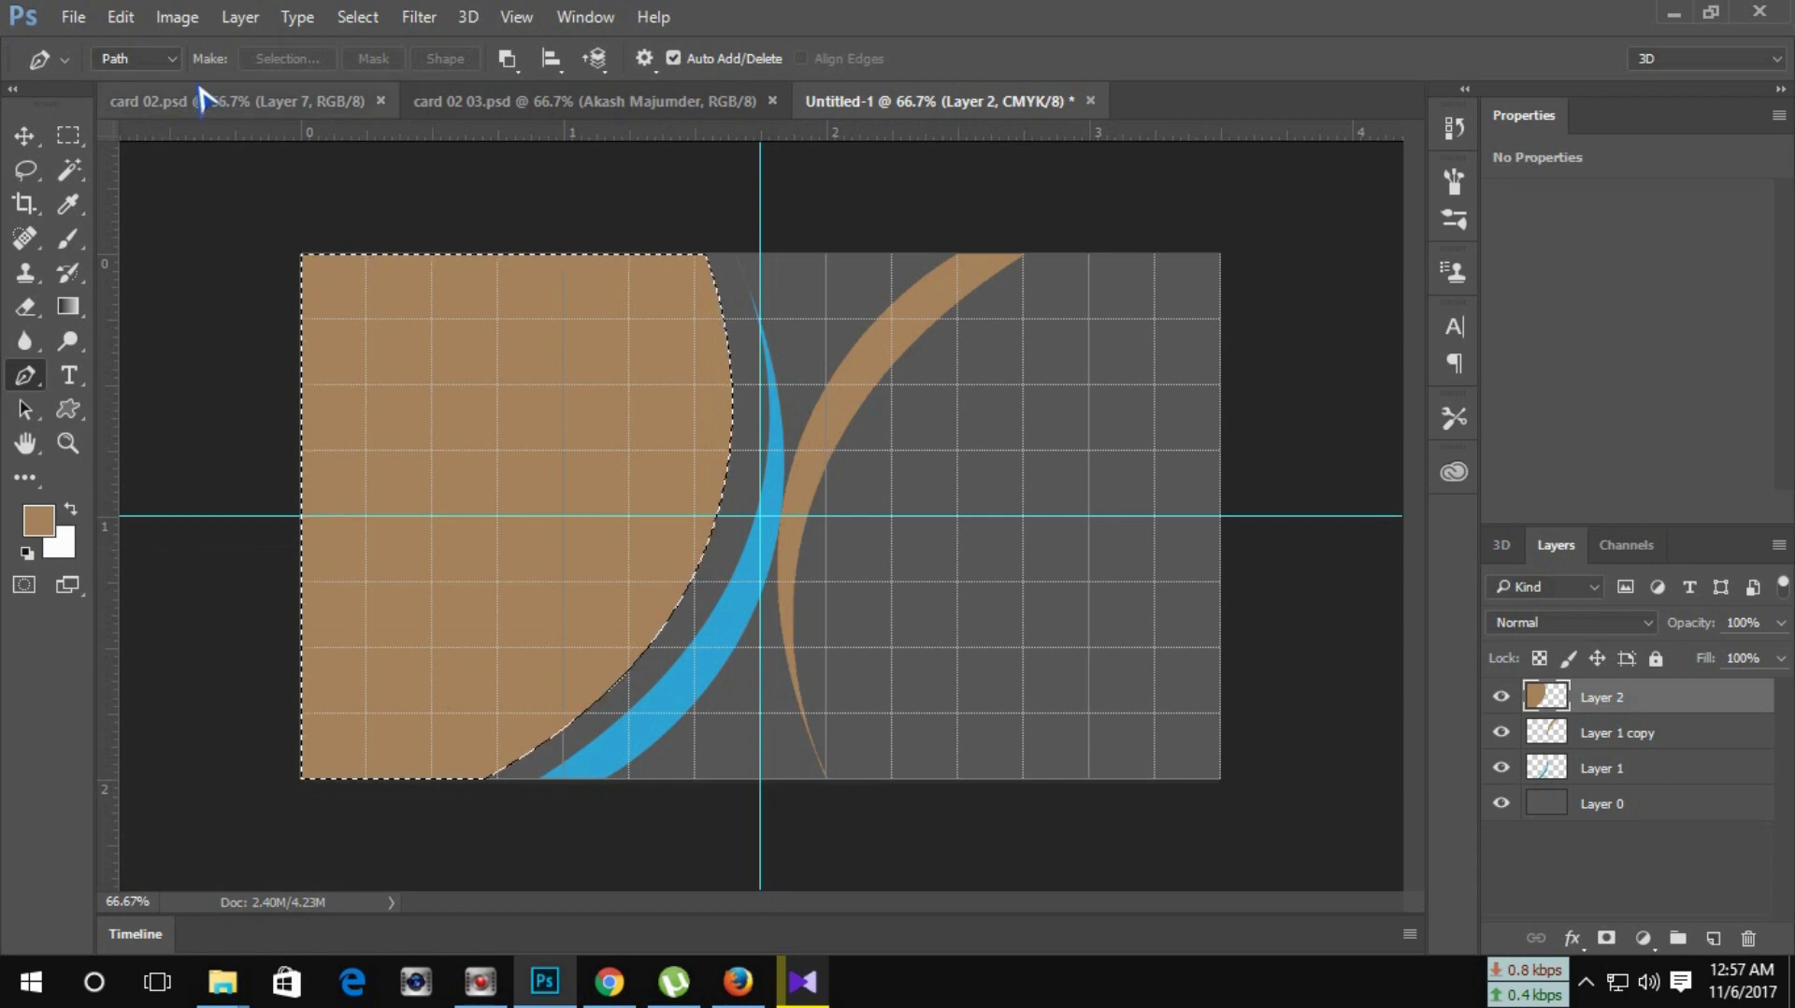
{"action": "left_click", "coordinate": [201, 103]}
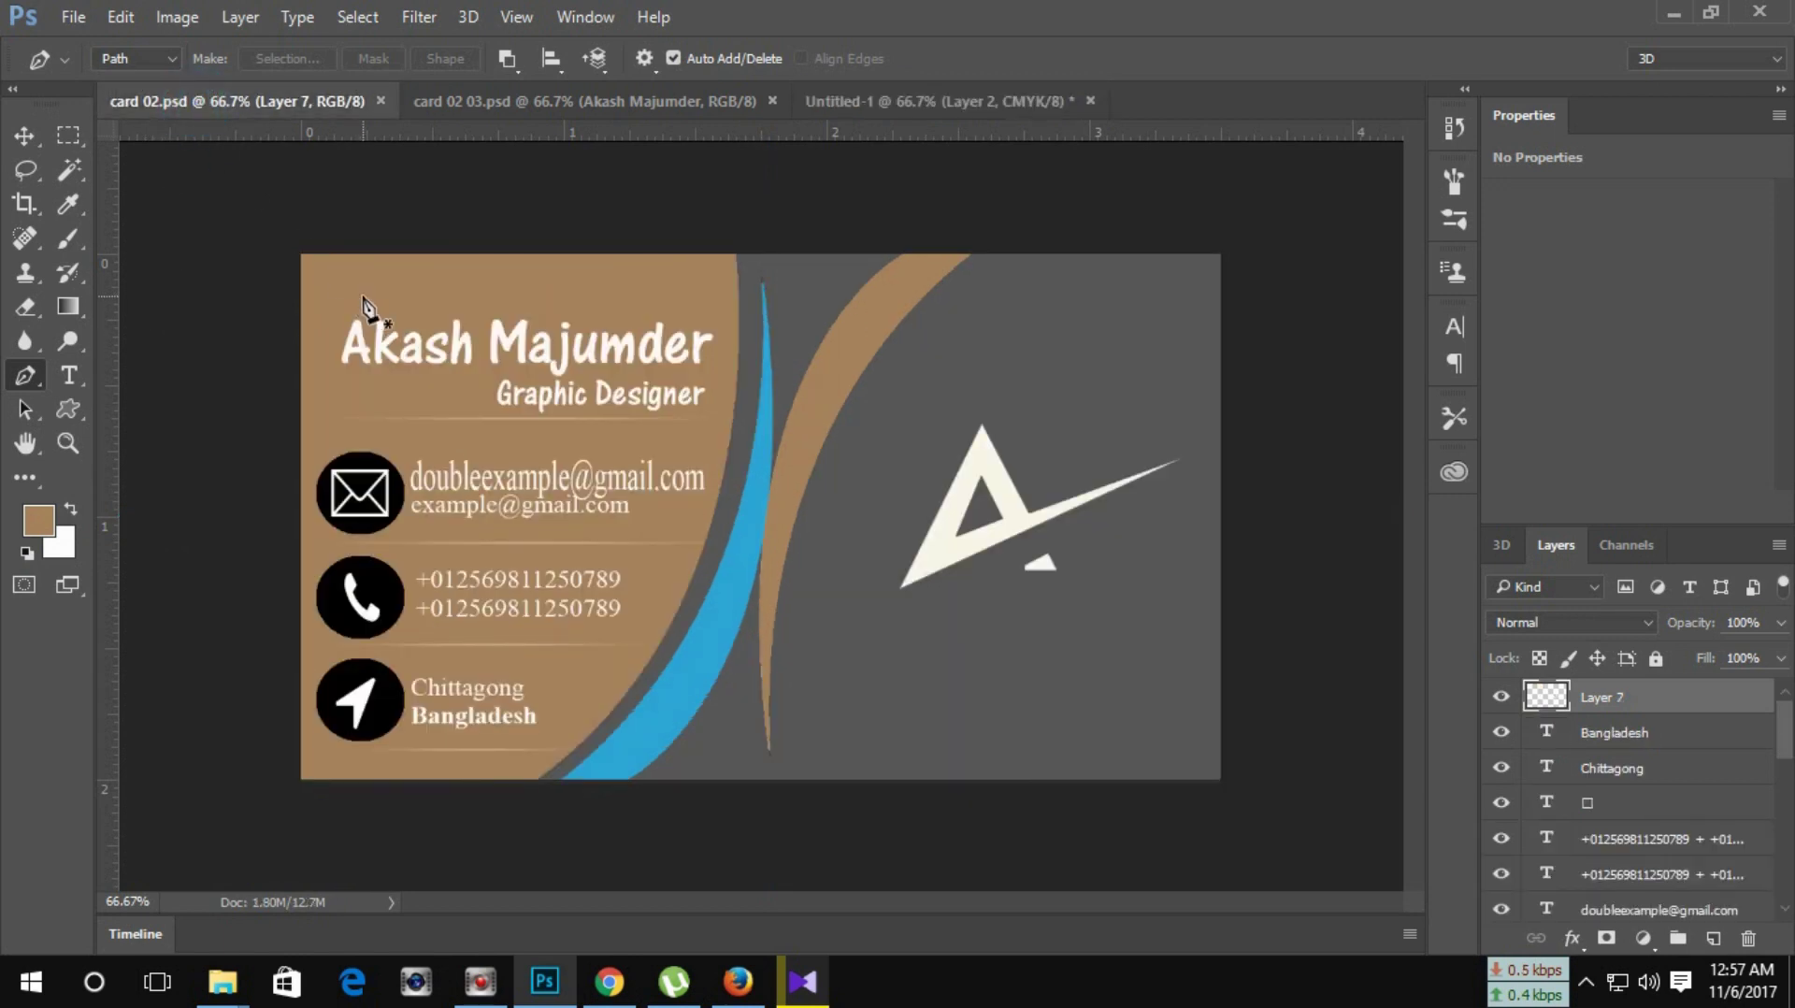
{"action": "left_click", "coordinate": [854, 103]}
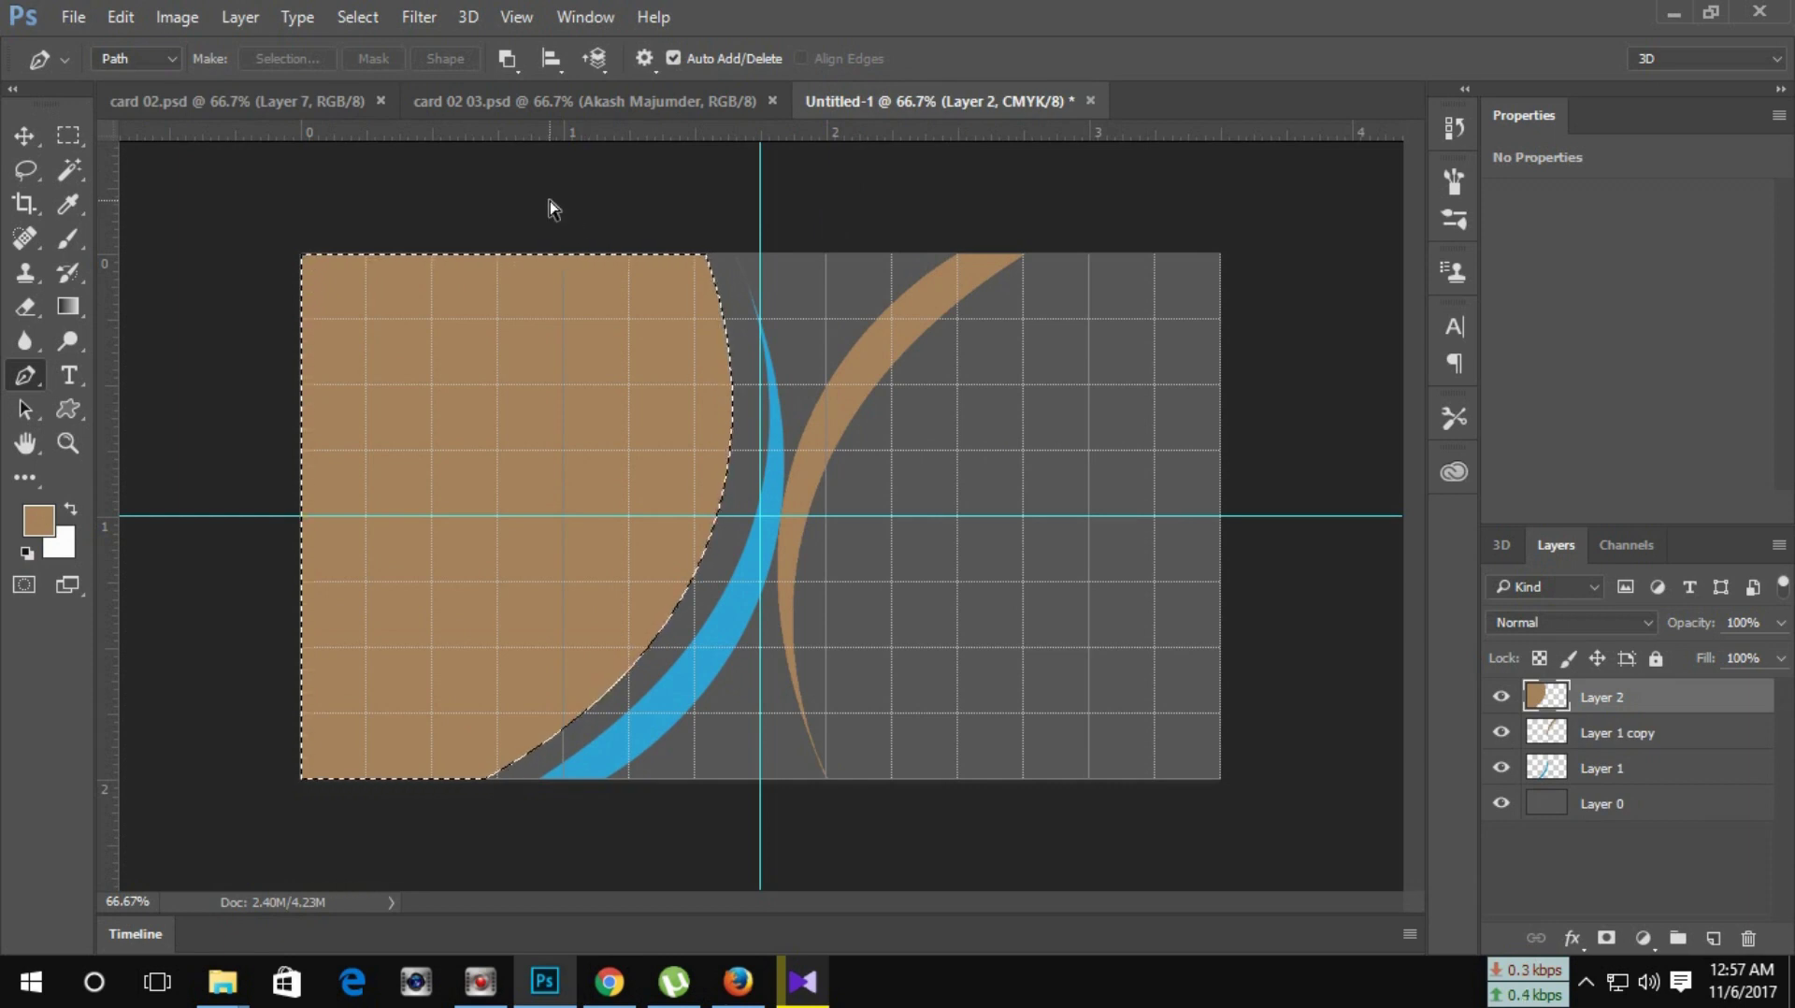
{"action": "key", "text": "ctrl+d"}
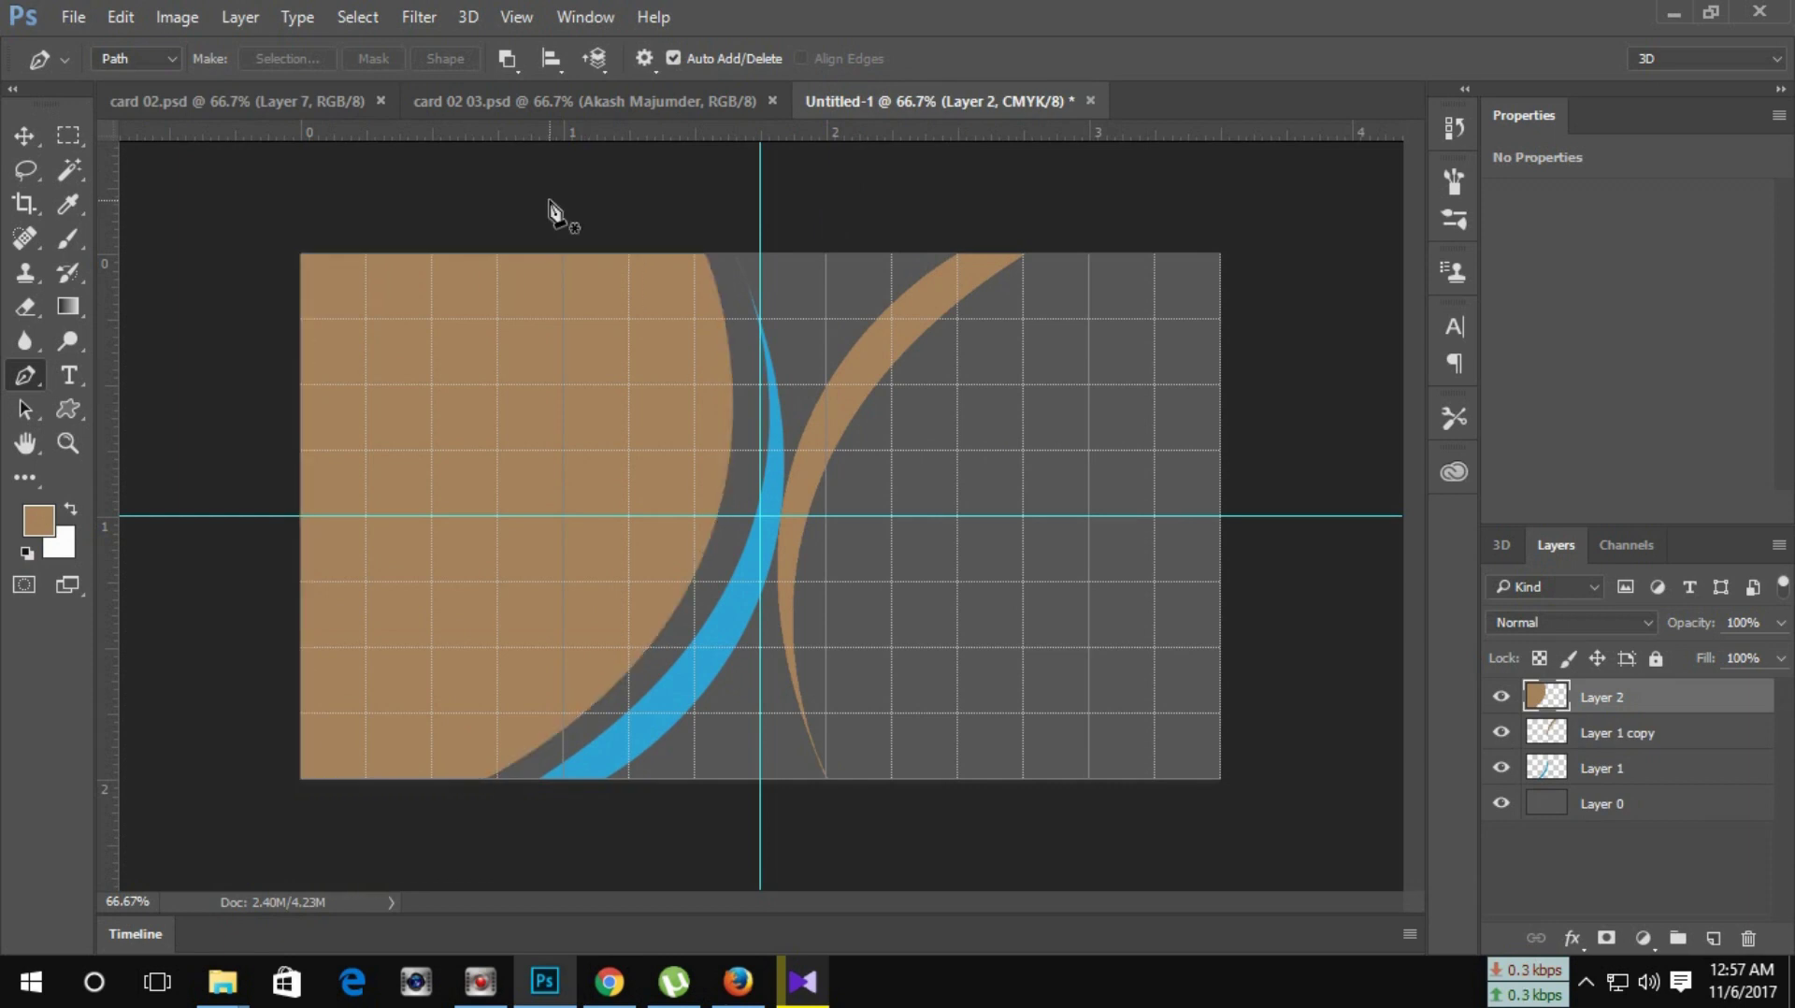
Step: Delete the empty text layer and add a blank Layer 3 above the tan shape
{"action": "left_click", "coordinate": [68, 375]}
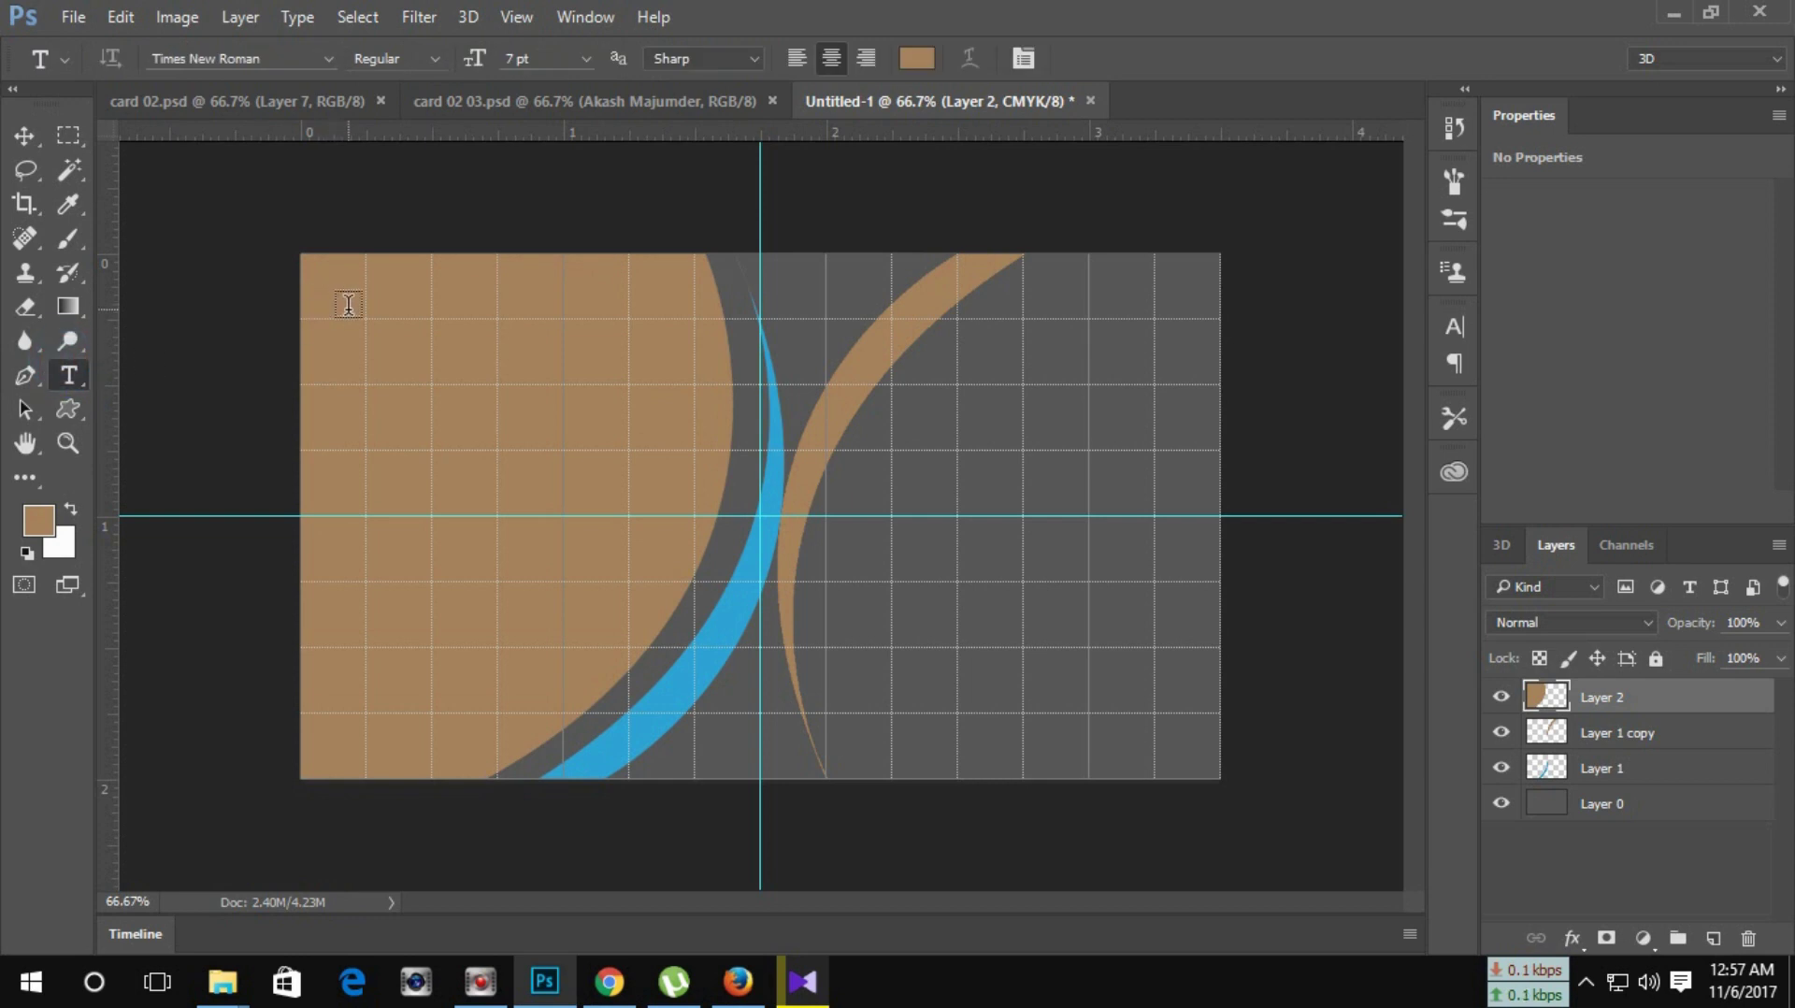
{"action": "left_click_drag", "start_coordinate": [348, 306], "coordinate": [694, 415]}
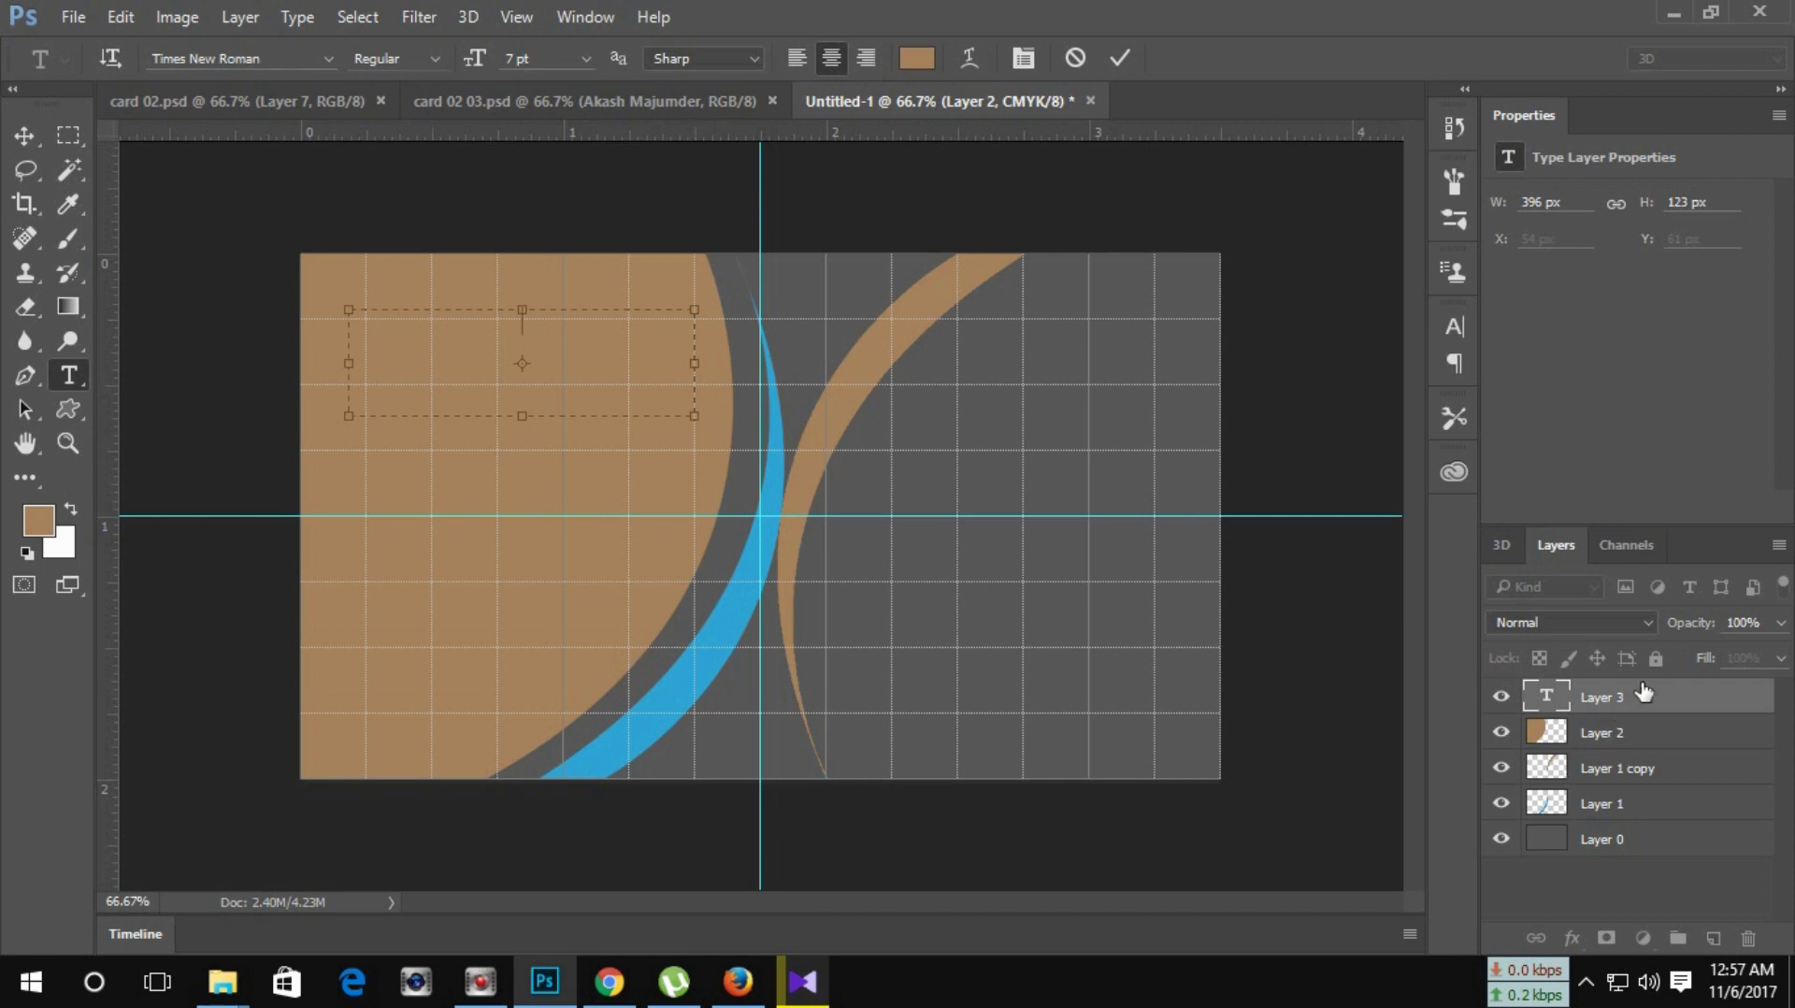
{"action": "left_click", "coordinate": [24, 136]}
{"action": "left_click", "coordinate": [1501, 697]}
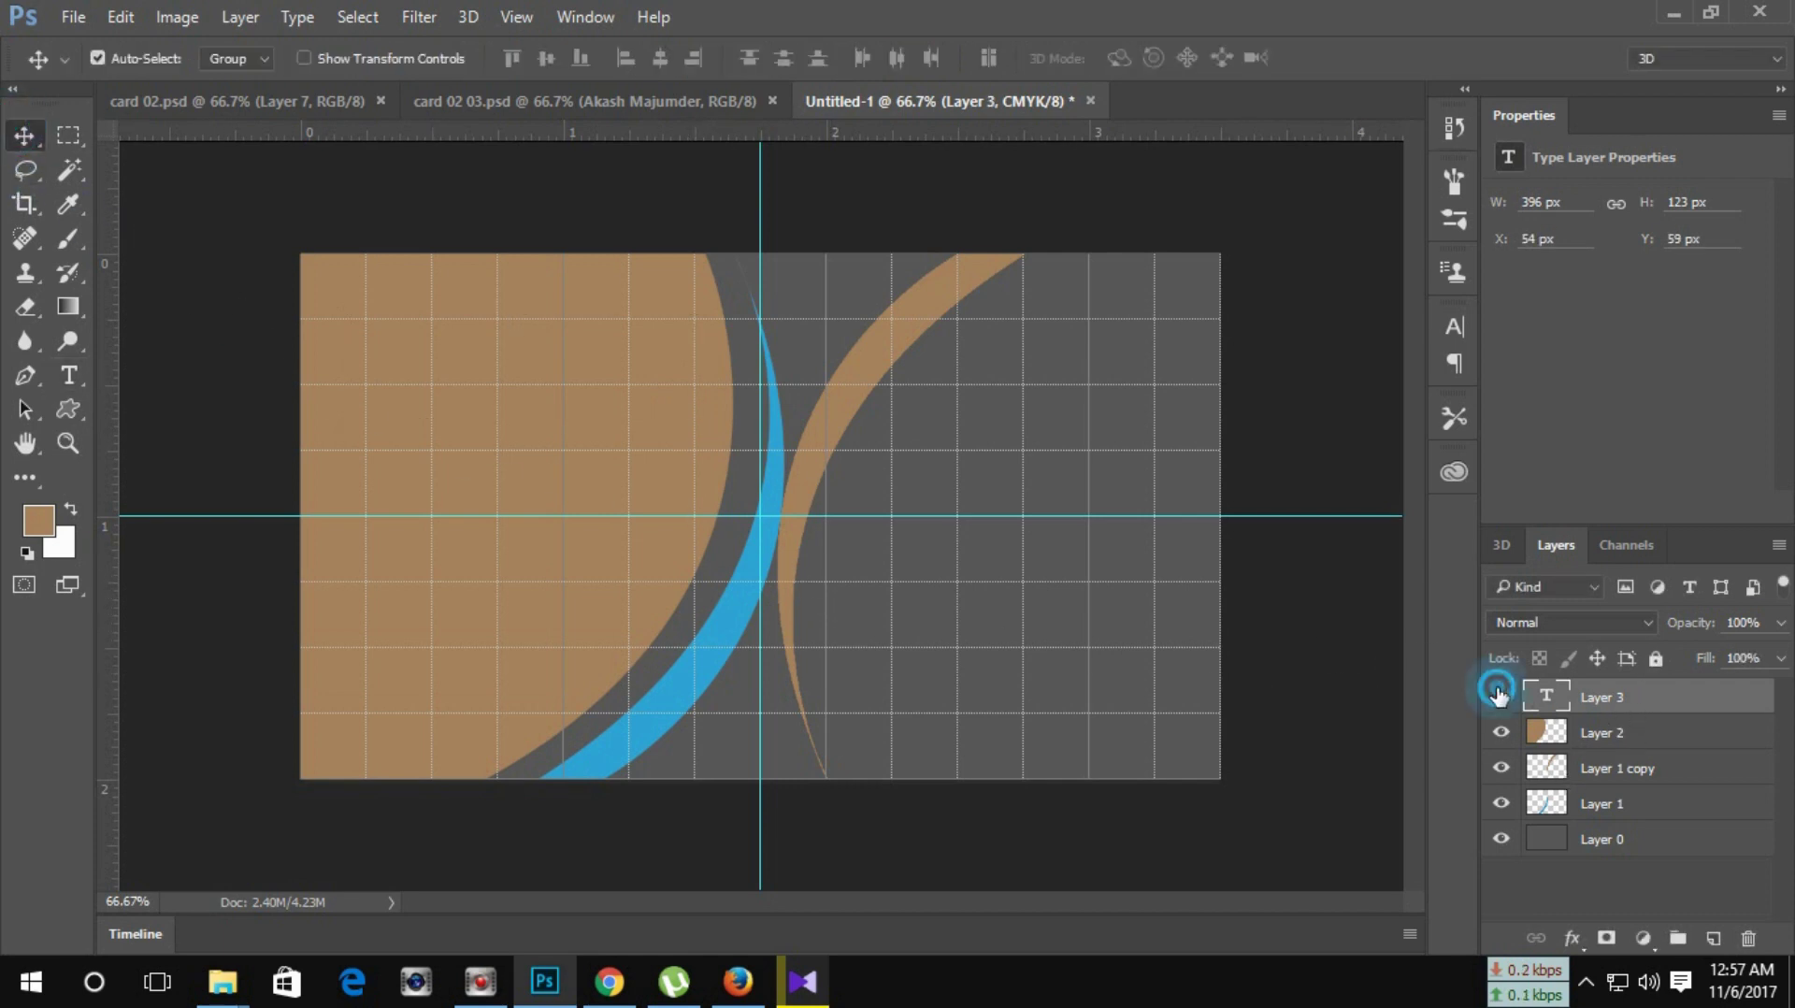
{"action": "left_click", "coordinate": [1500, 697]}
{"action": "left_click", "coordinate": [1633, 701]}
{"action": "key", "text": "Delete"}
{"action": "left_click", "coordinate": [1713, 938]}
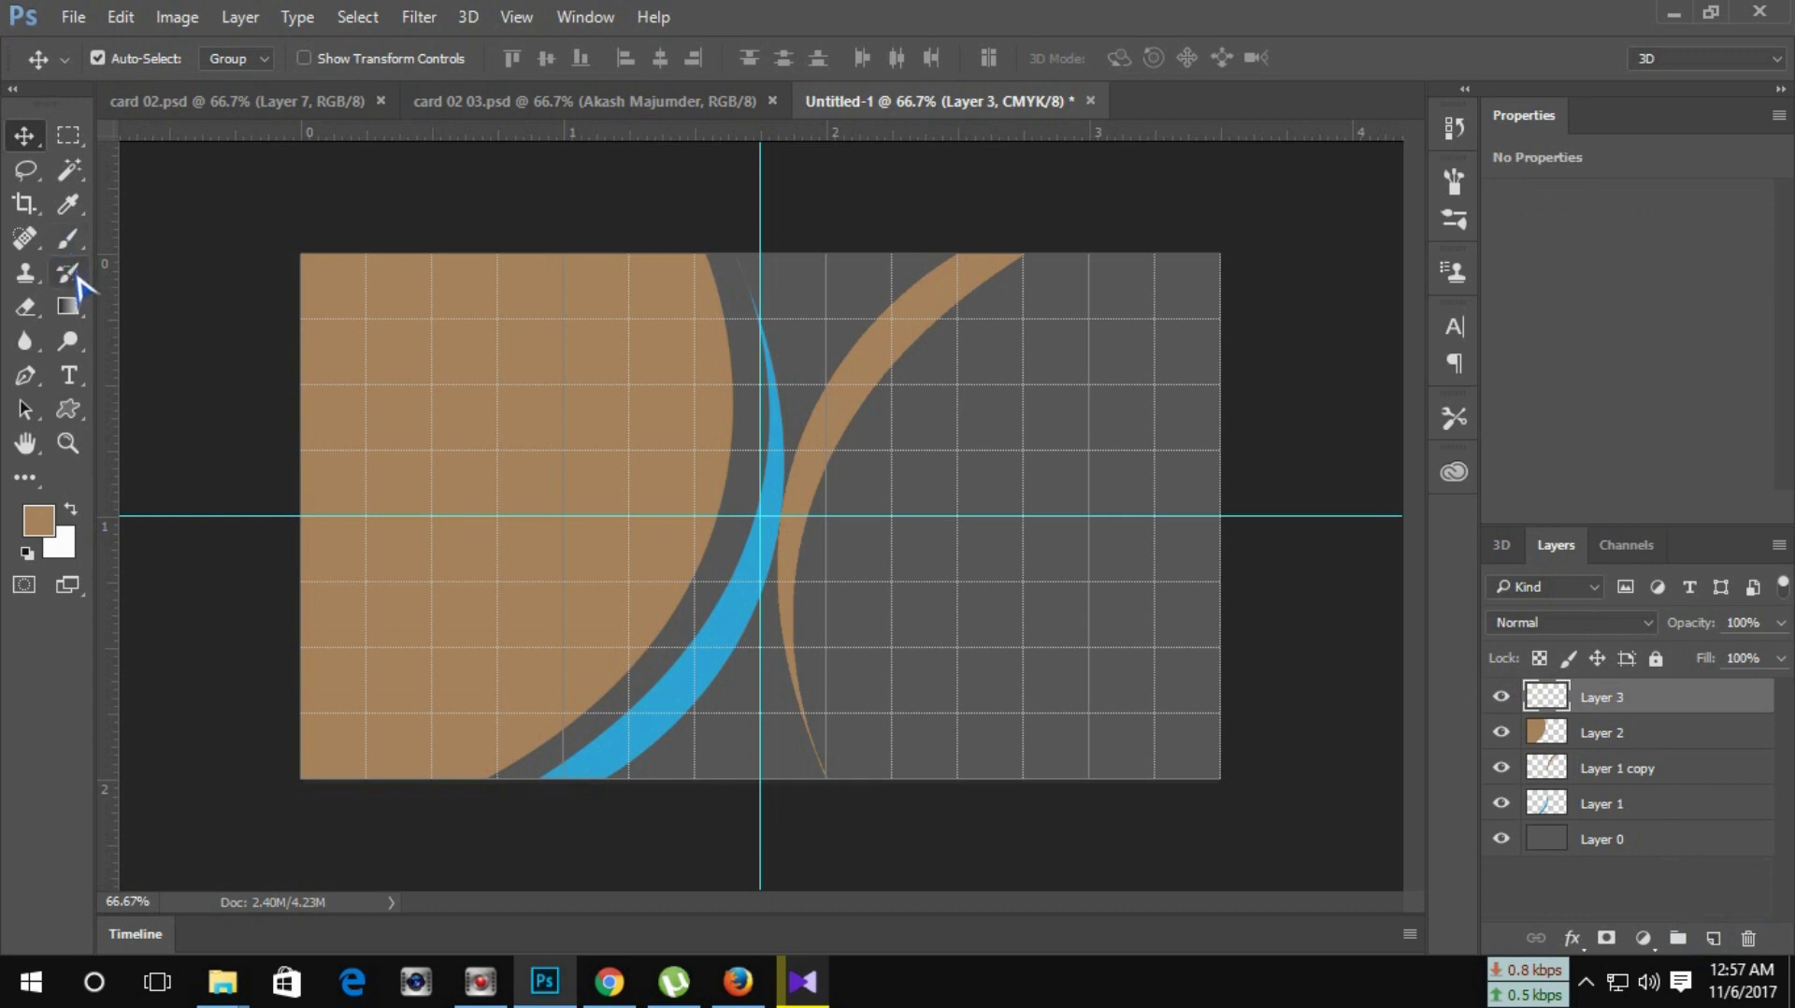
{"action": "left_click", "coordinate": [26, 375]}
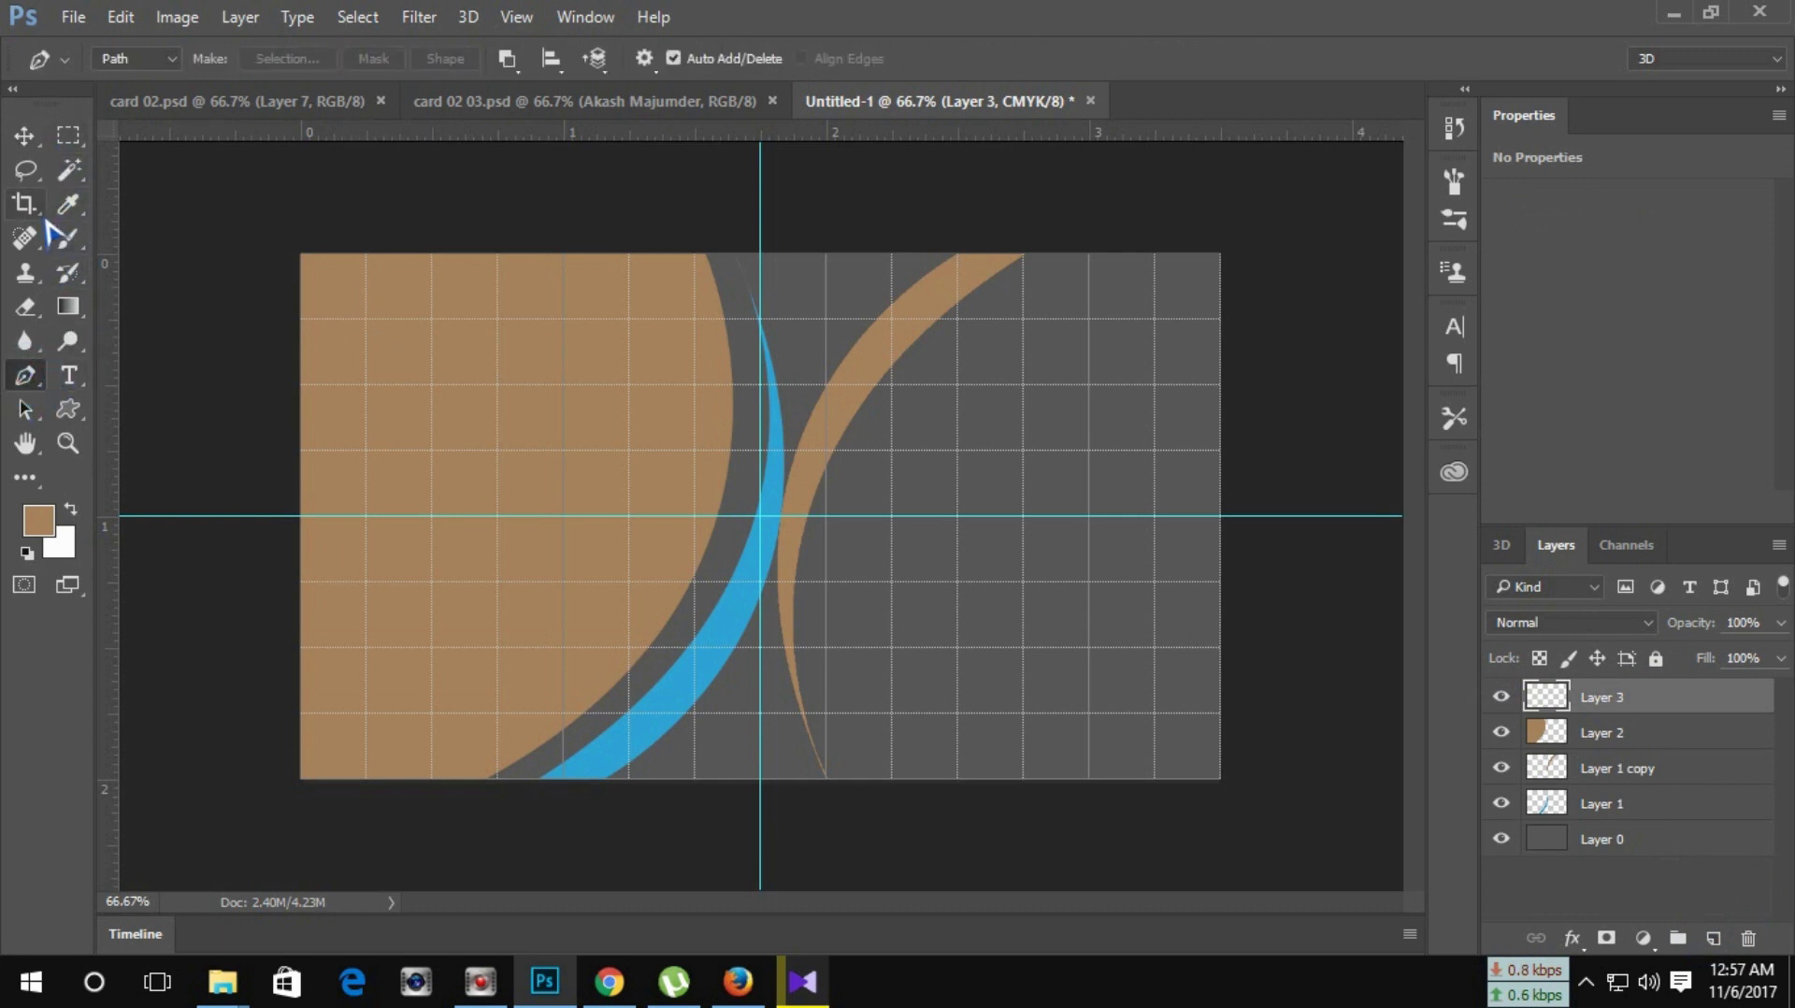
Step: Add the name as white text at the card's upper left, sized 12 pt
{"action": "left_click", "coordinate": [68, 375]}
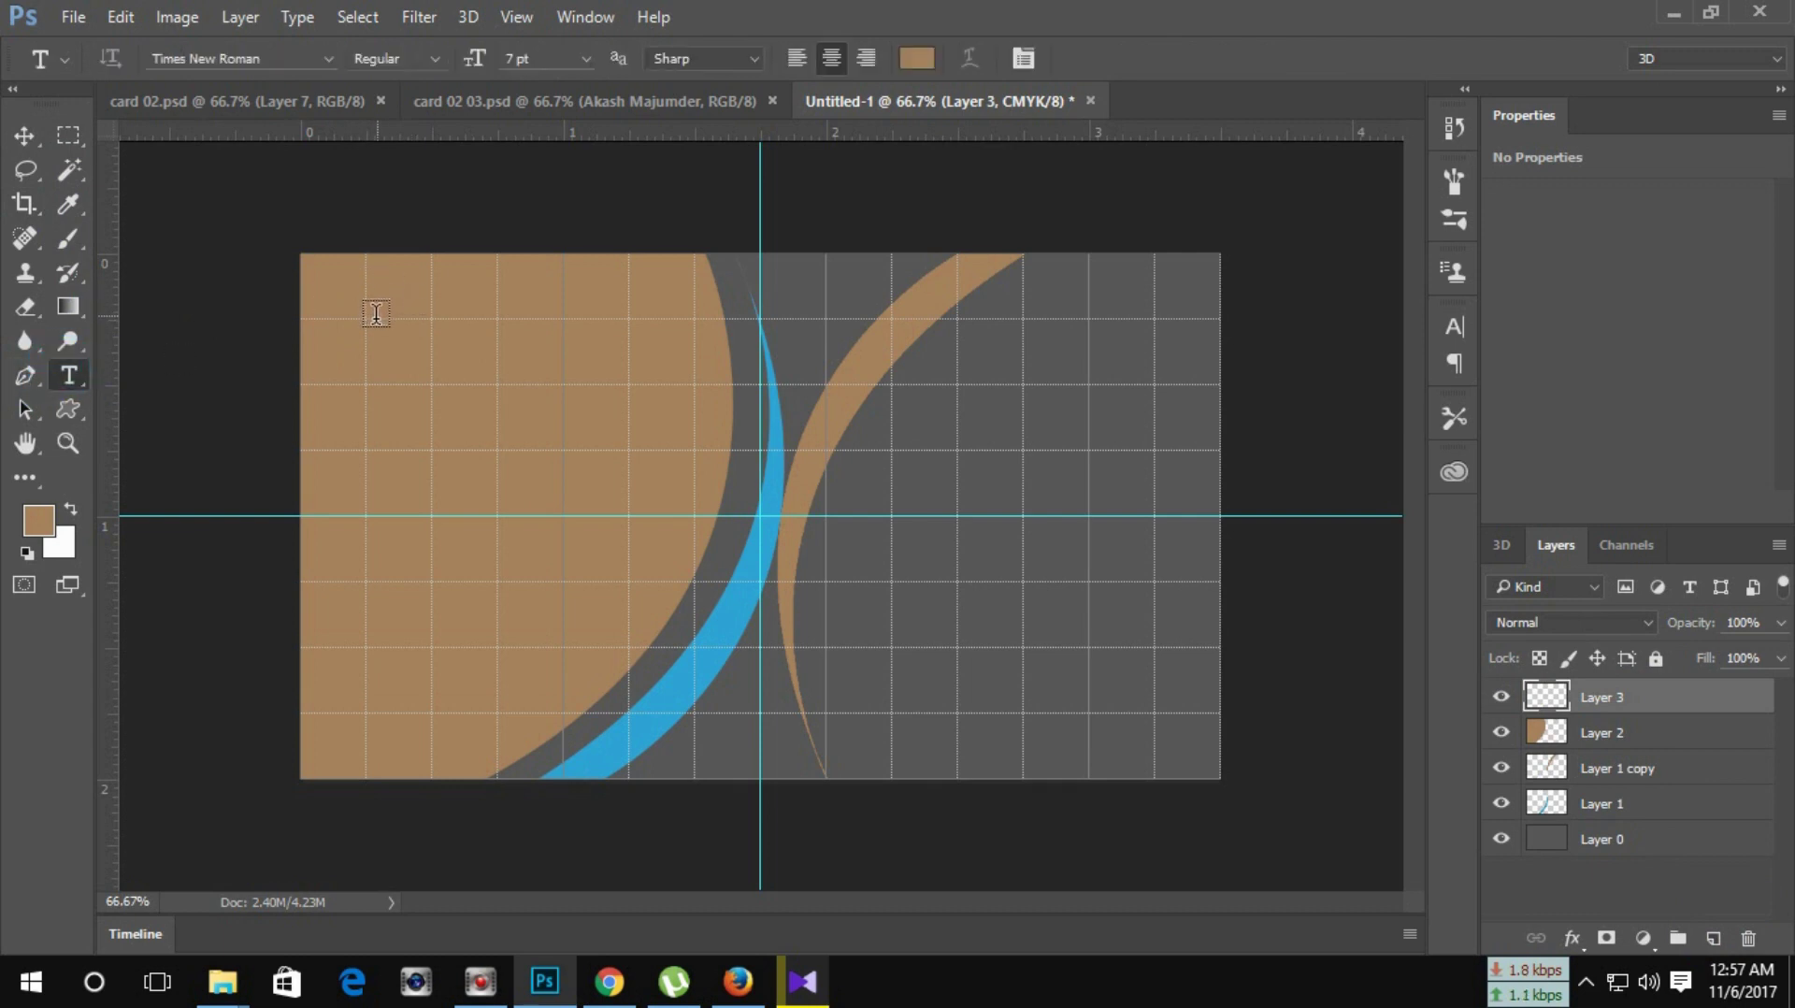
{"action": "left_click_drag", "start_coordinate": [379, 333], "coordinate": [712, 402]}
{"action": "left_click", "coordinate": [917, 58]}
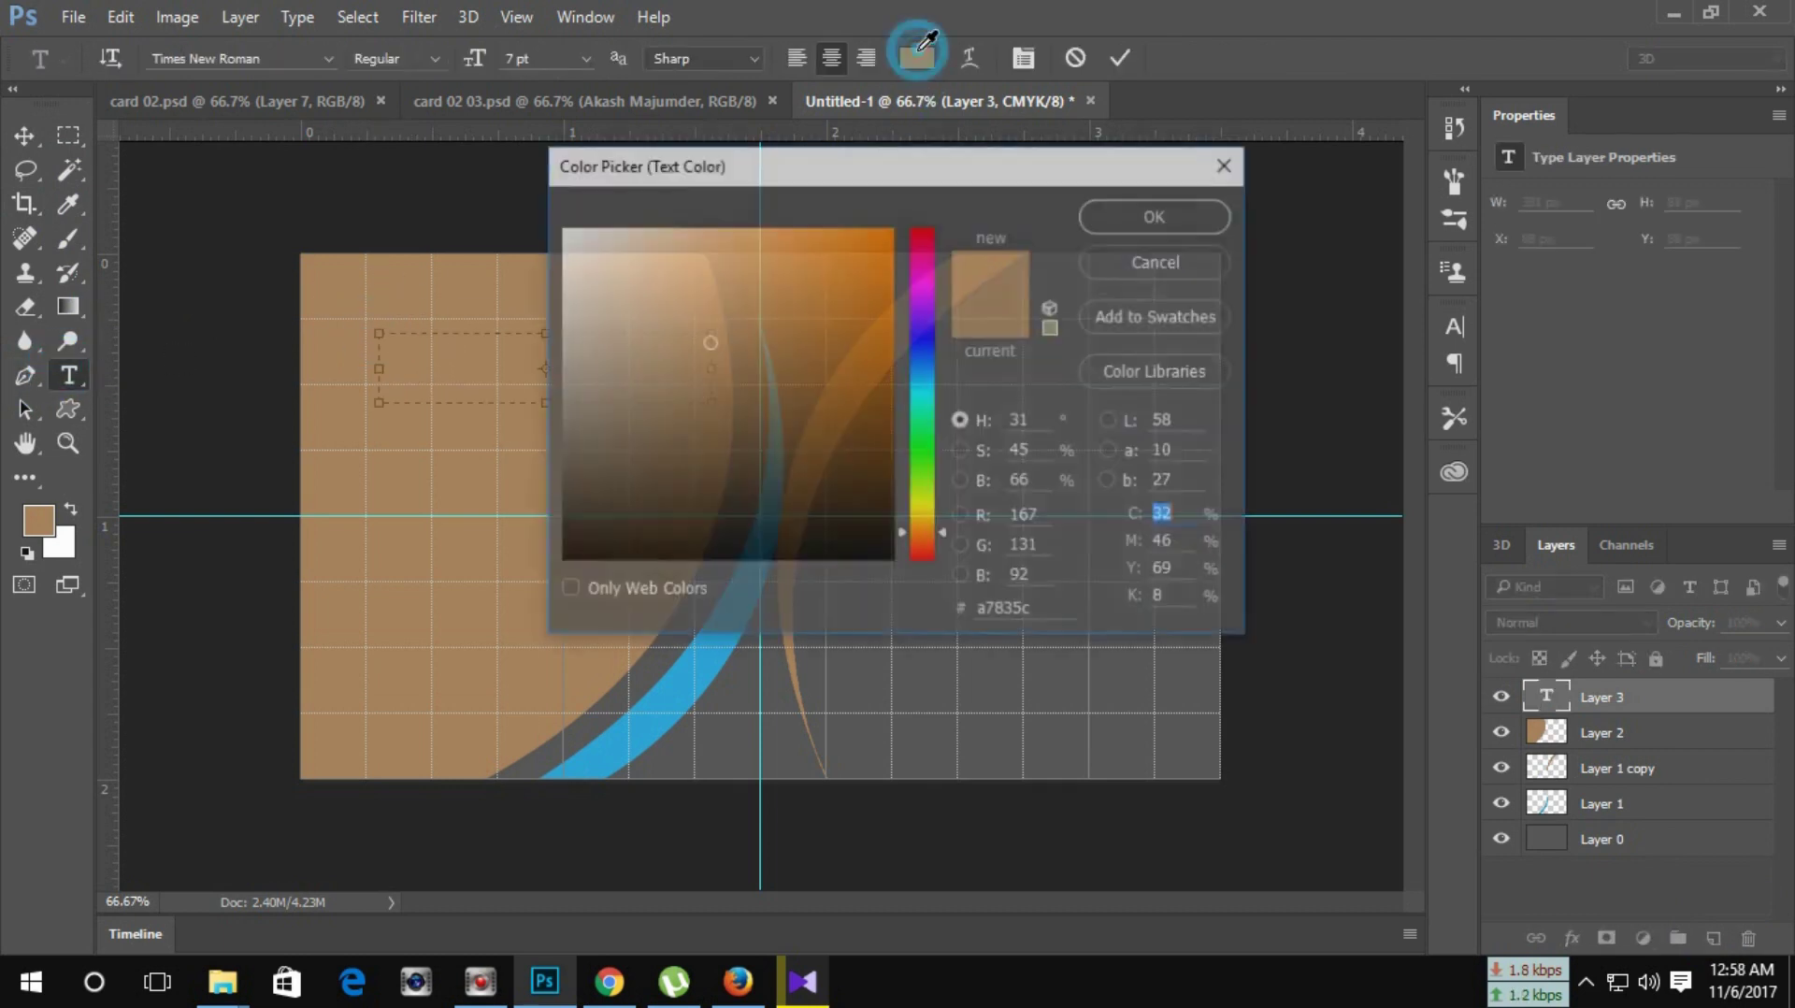
{"action": "left_click_drag", "start_coordinate": [741, 261], "coordinate": [523, 205]}
{"action": "left_click", "coordinate": [1125, 224]}
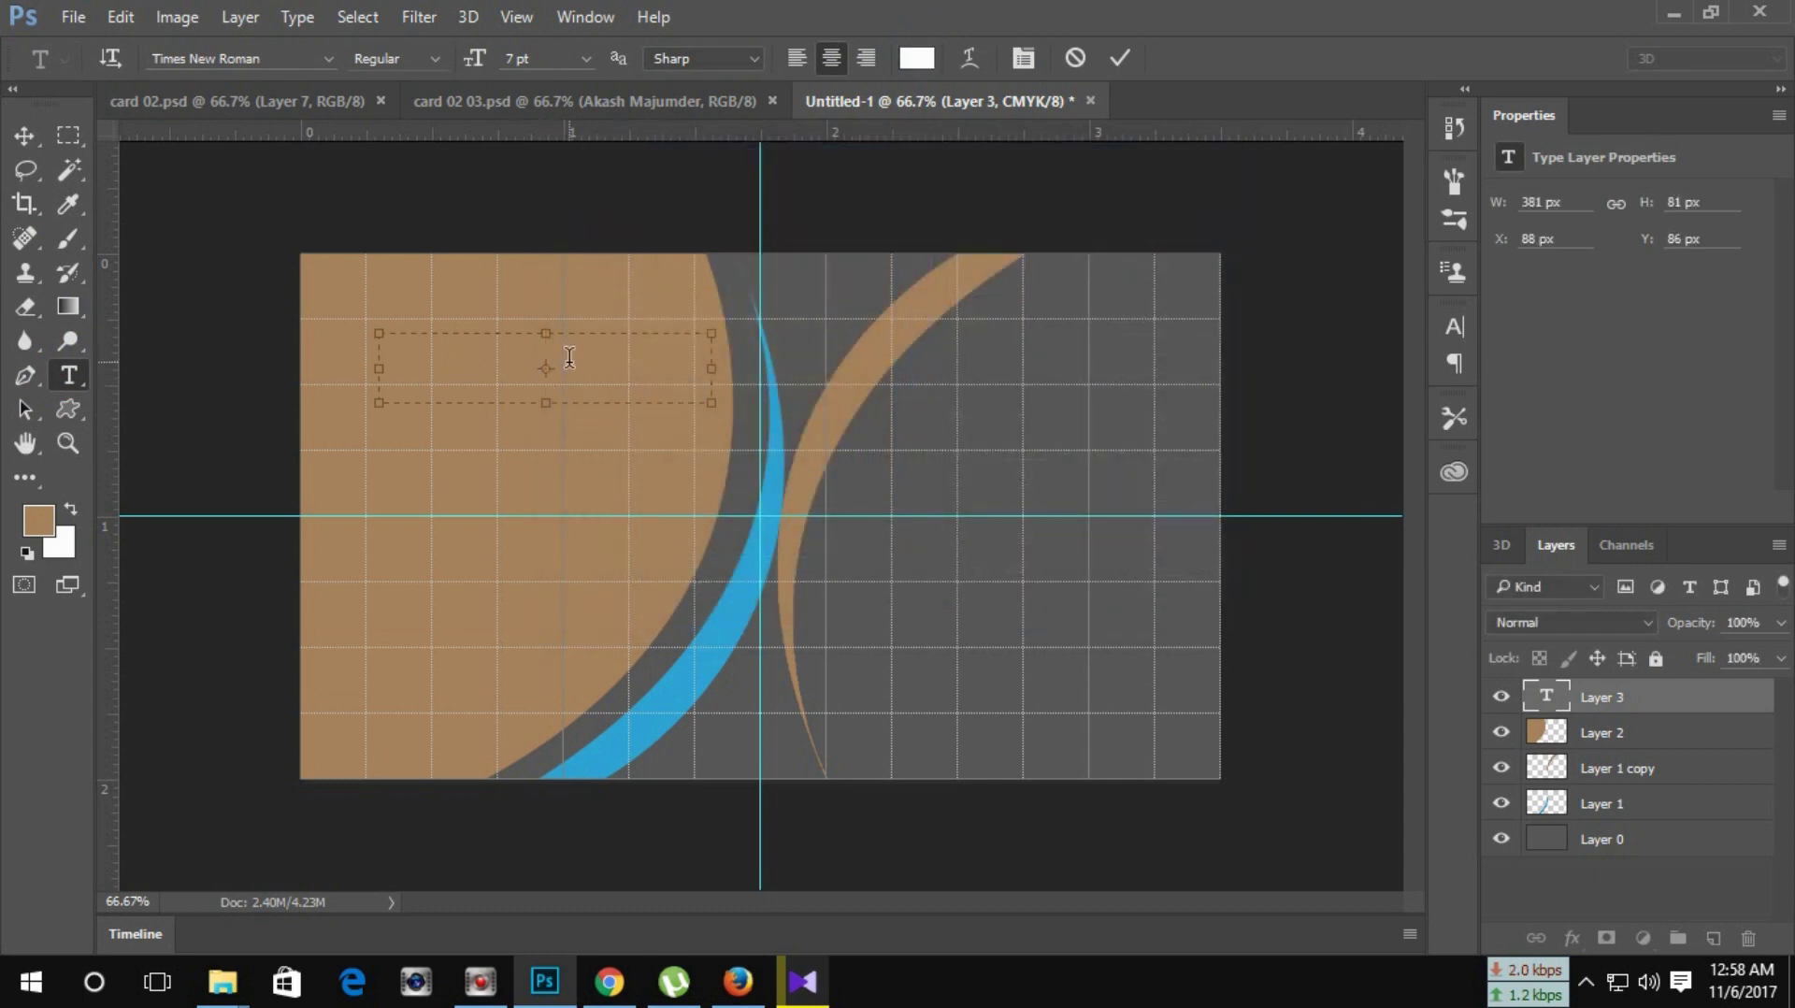
{"action": "key", "text": "ctrl+a"}
{"action": "left_click", "coordinate": [521, 60]}
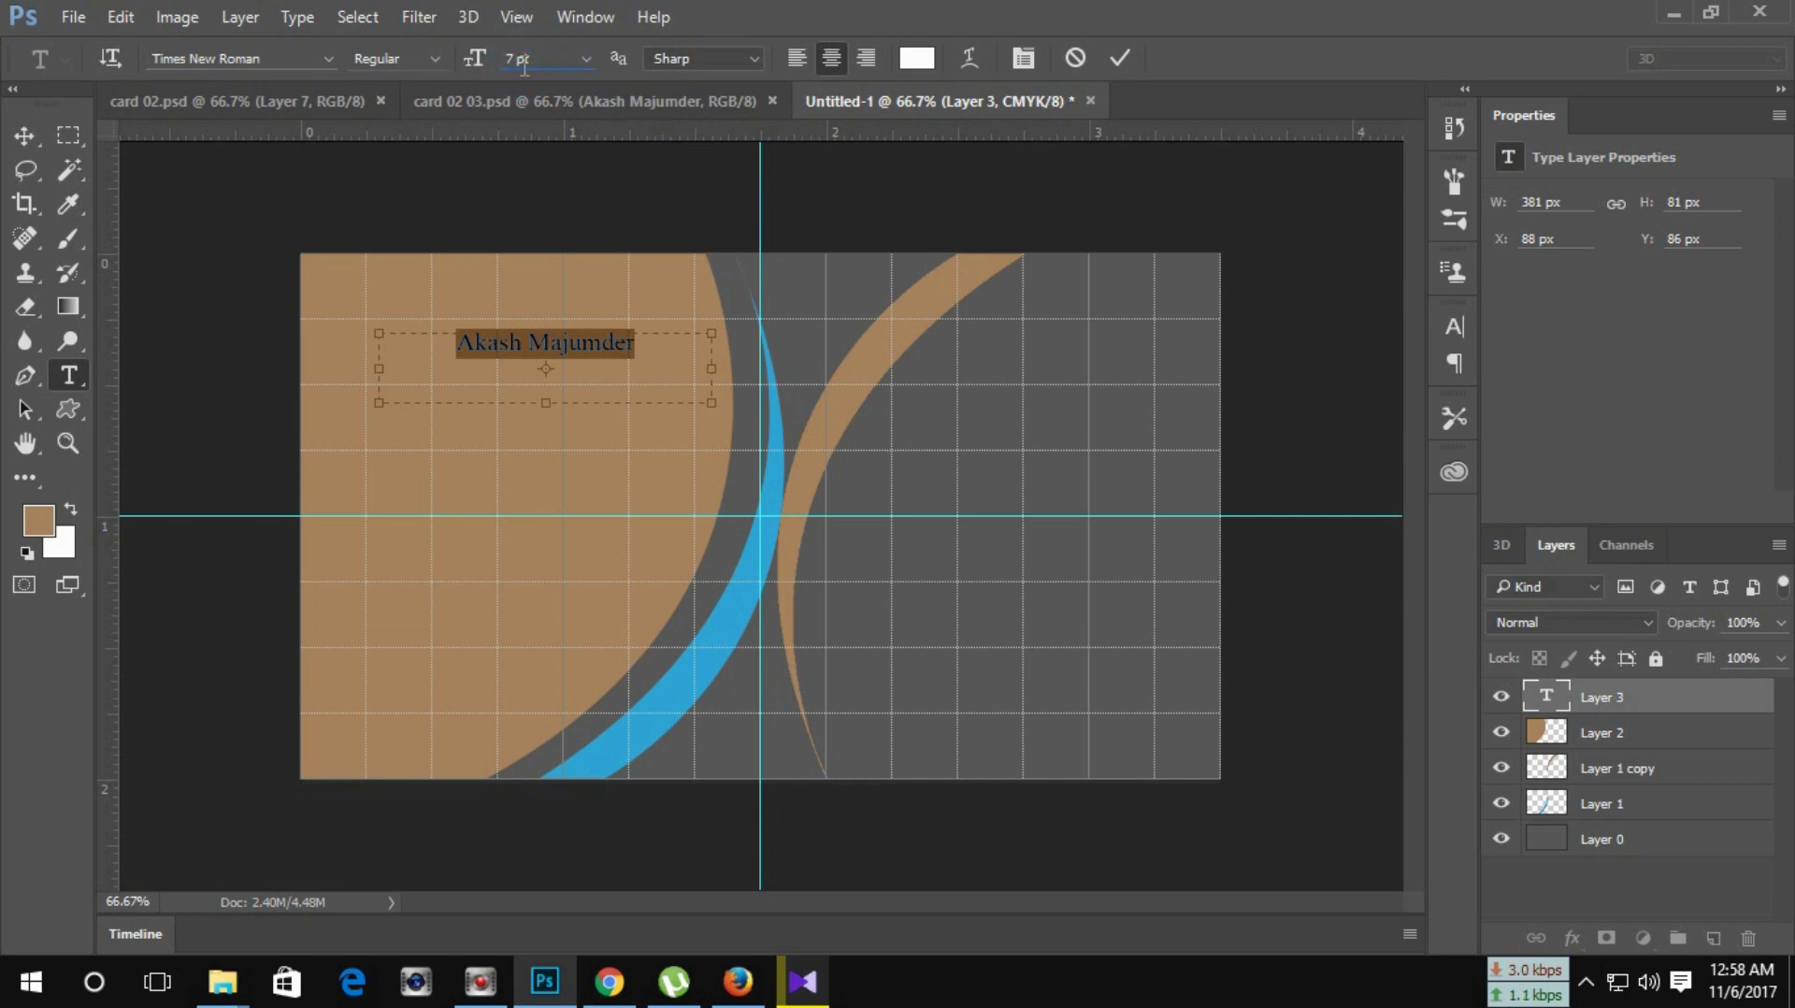
{"action": "key", "text": "Up"}
{"action": "key", "text": "Up"}
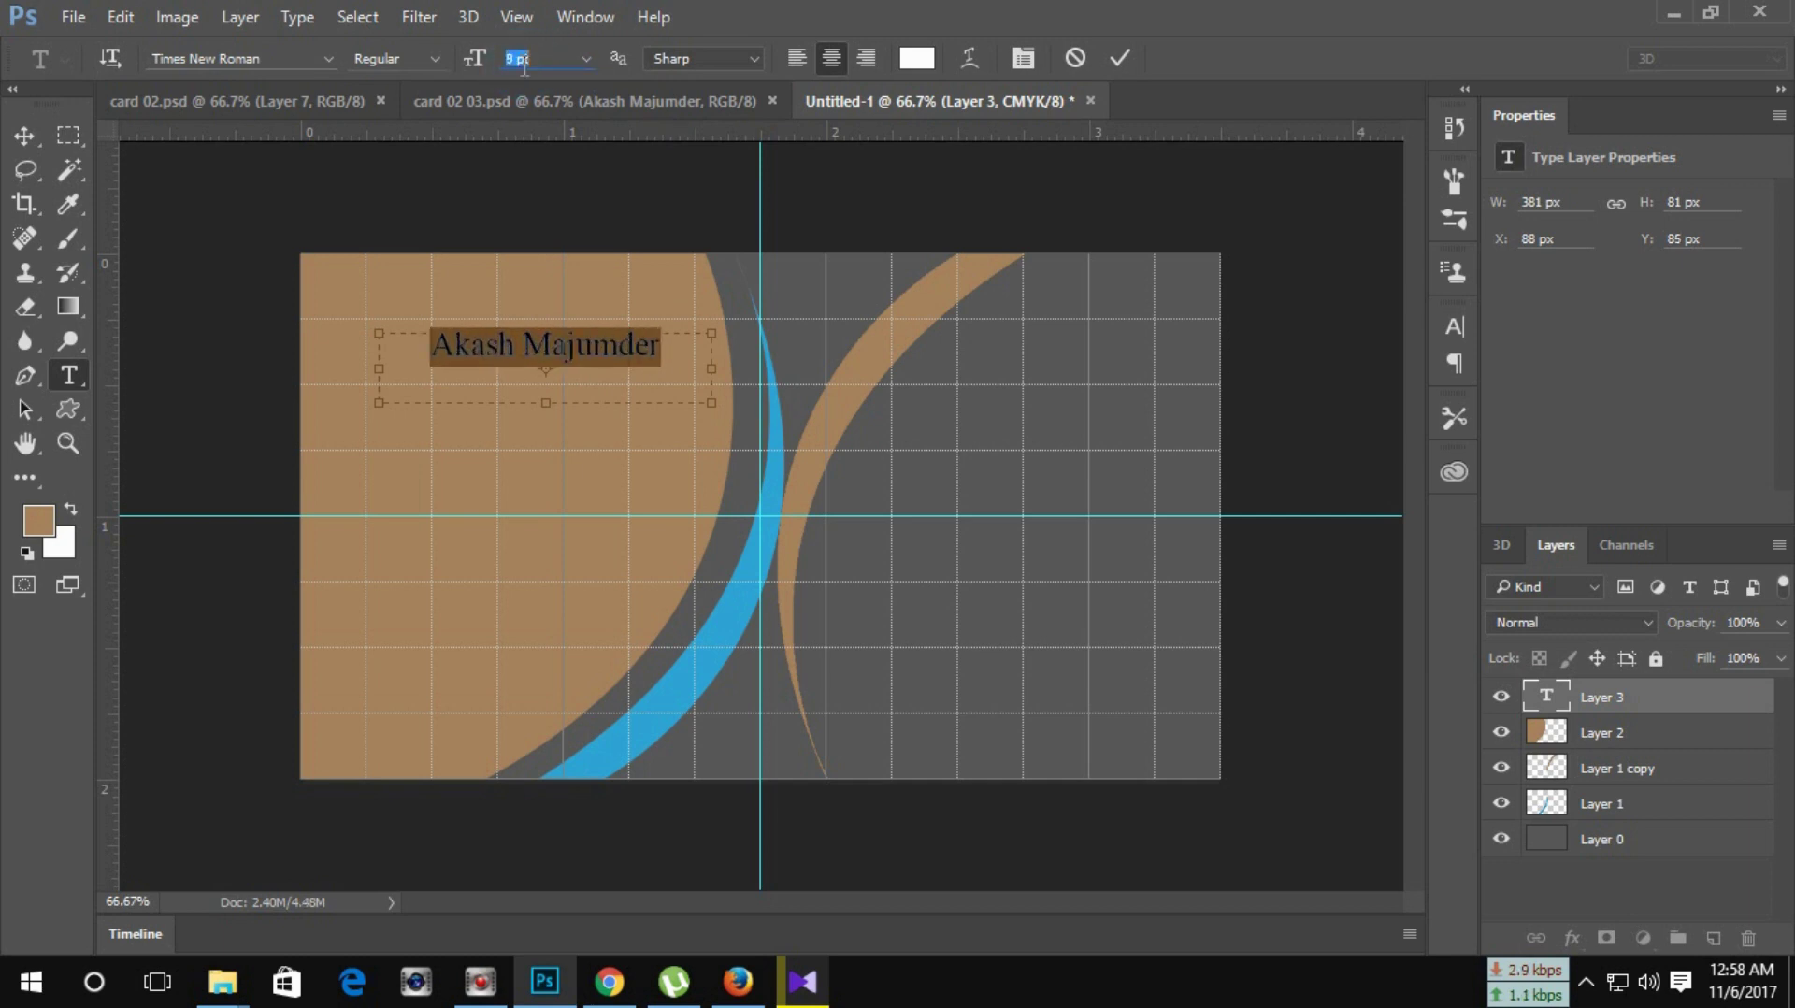
{"action": "key", "text": "Up"}
{"action": "key", "text": "Up"}
{"action": "key", "text": "Up"}
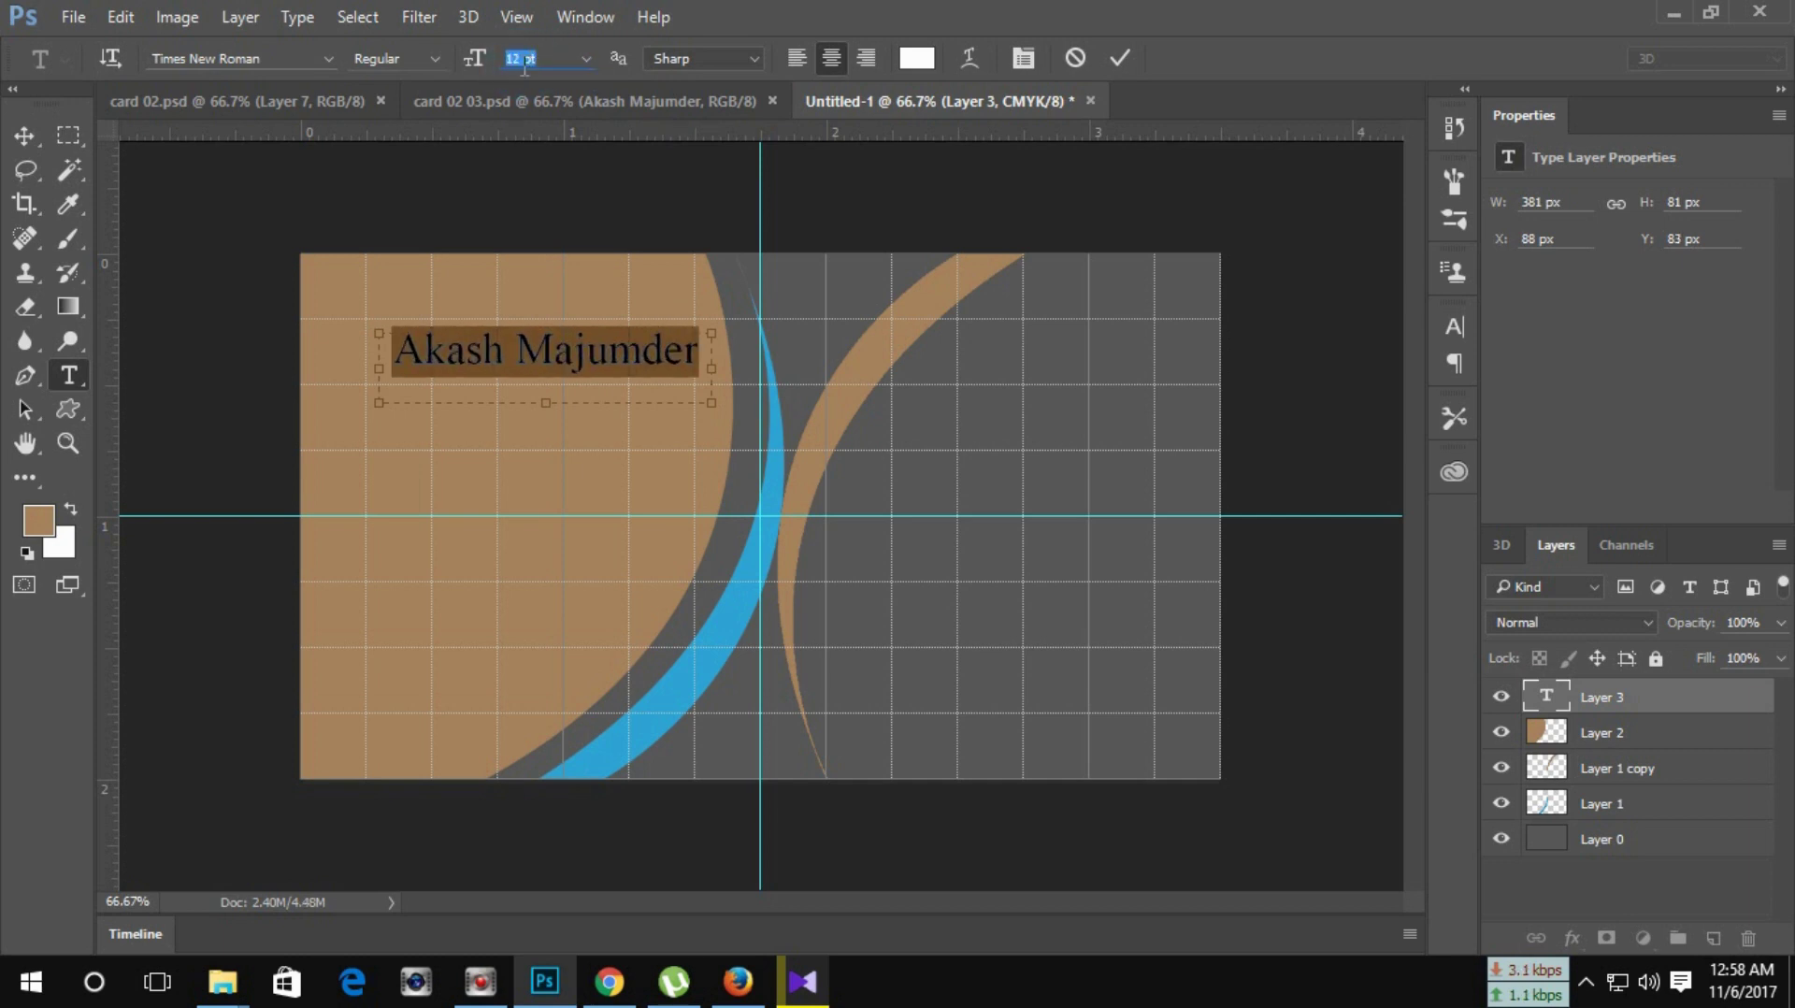
{"action": "key", "text": "Up"}
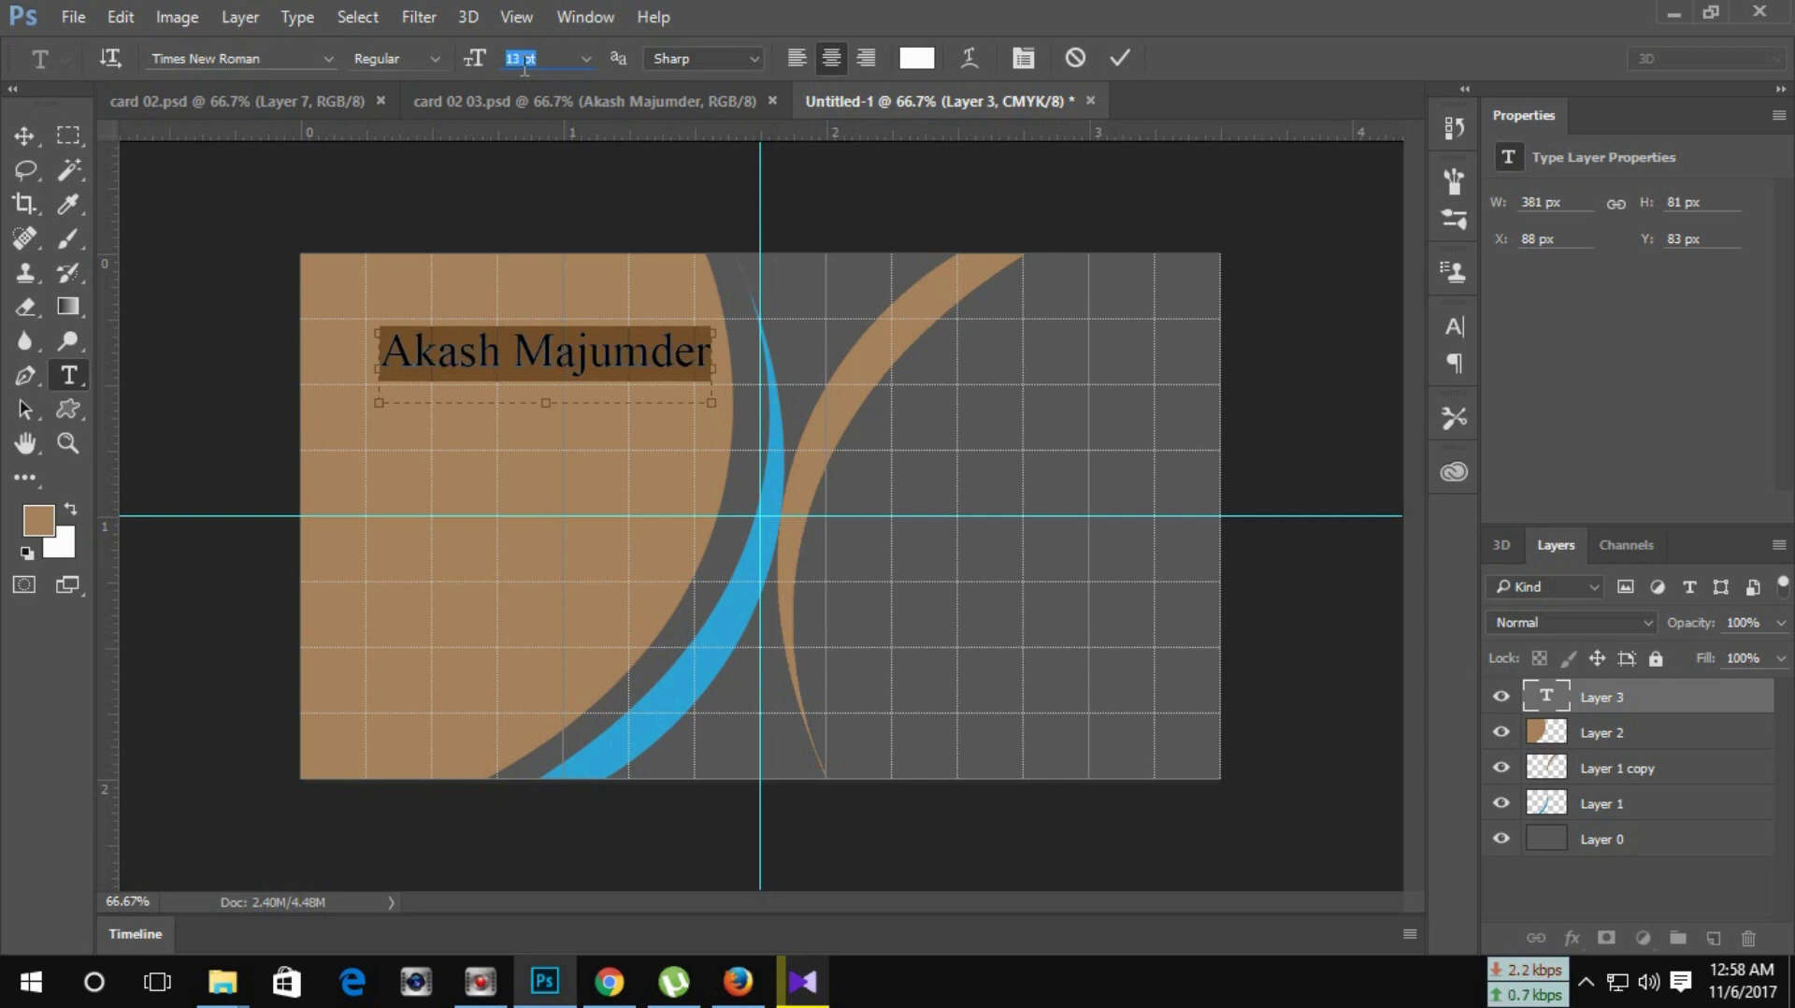
{"action": "left_click", "coordinate": [25, 135]}
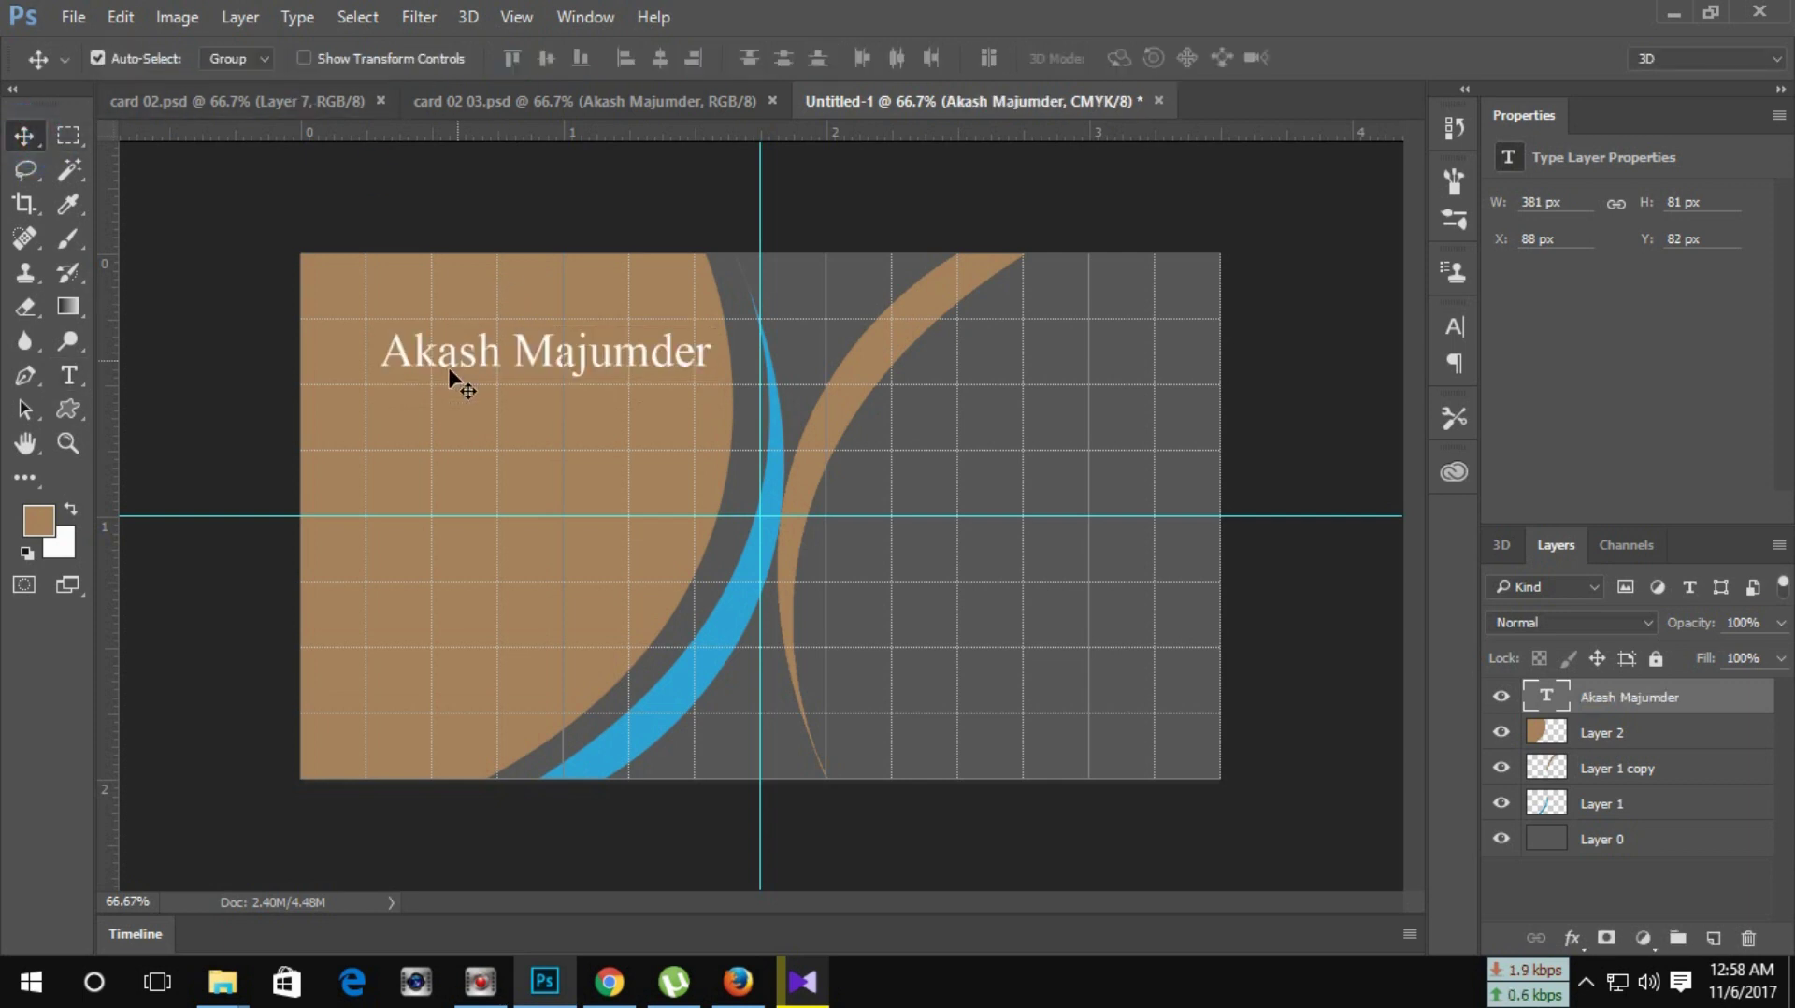
Step: Change the name's font to Tiranti Solid LET
{"action": "left_click", "coordinate": [69, 375]}
{"action": "left_click", "coordinate": [527, 361]}
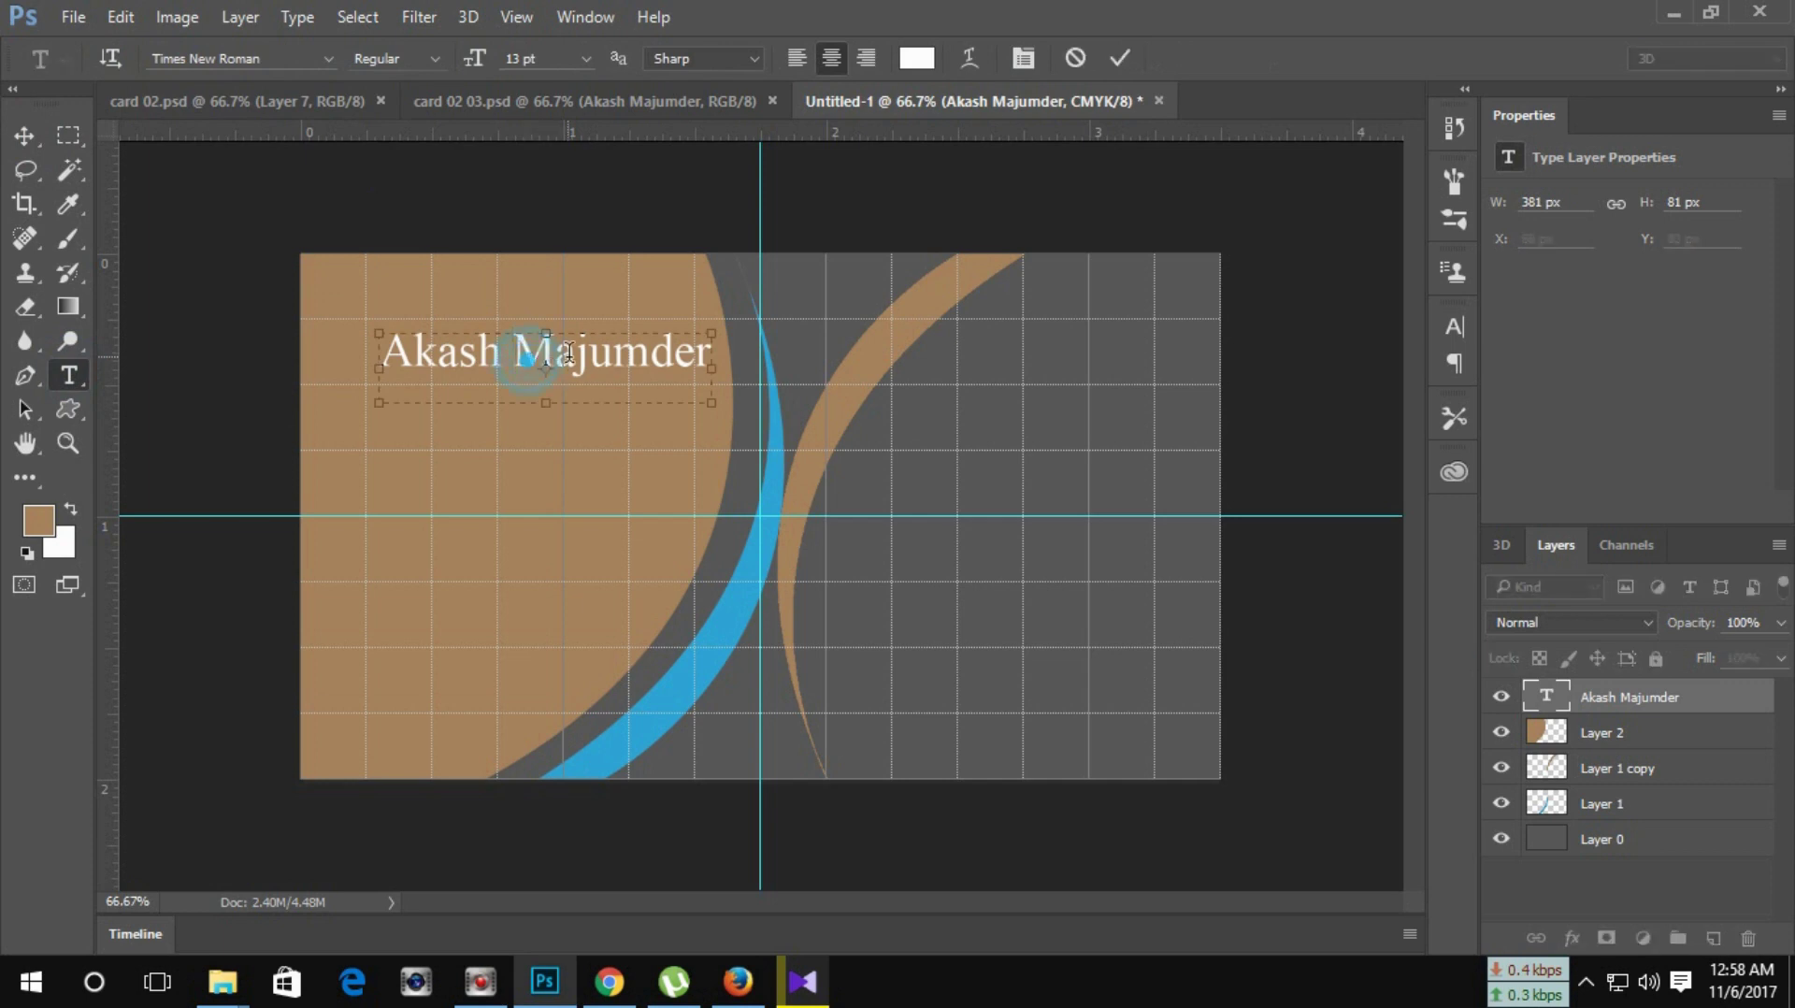
{"action": "key", "text": "ctrl+a"}
{"action": "left_click", "coordinate": [233, 59]}
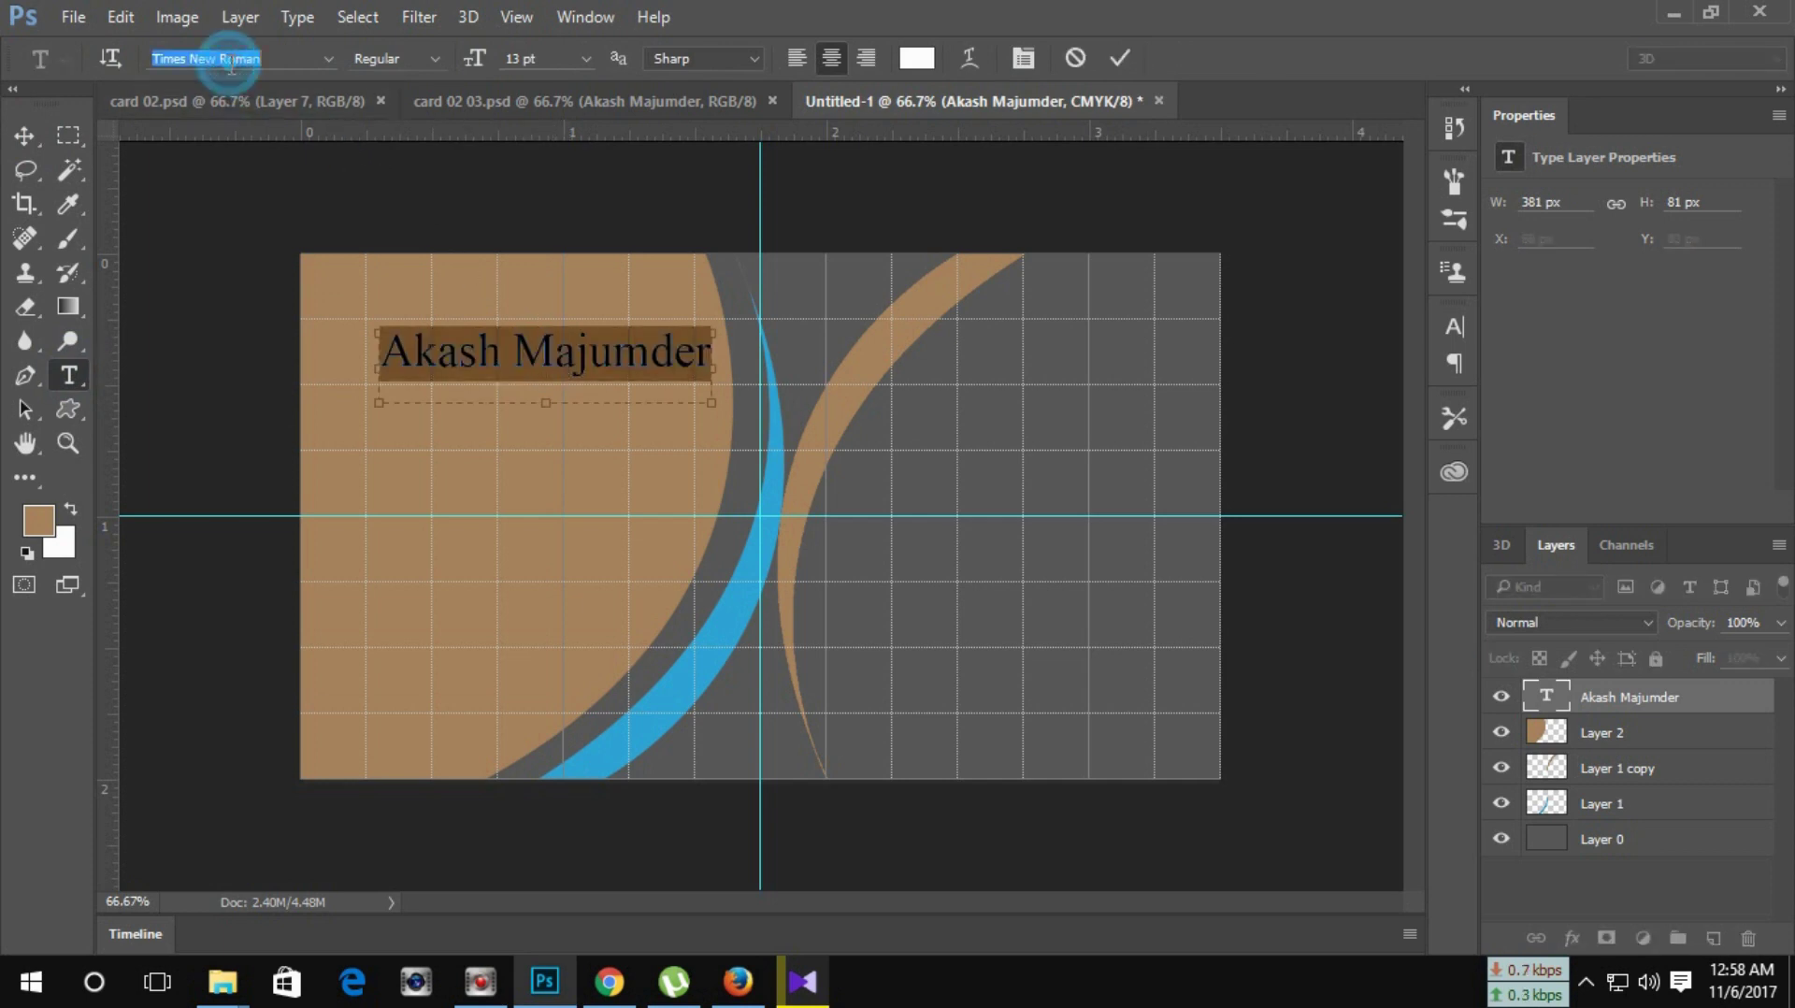
{"action": "key", "text": "Down"}
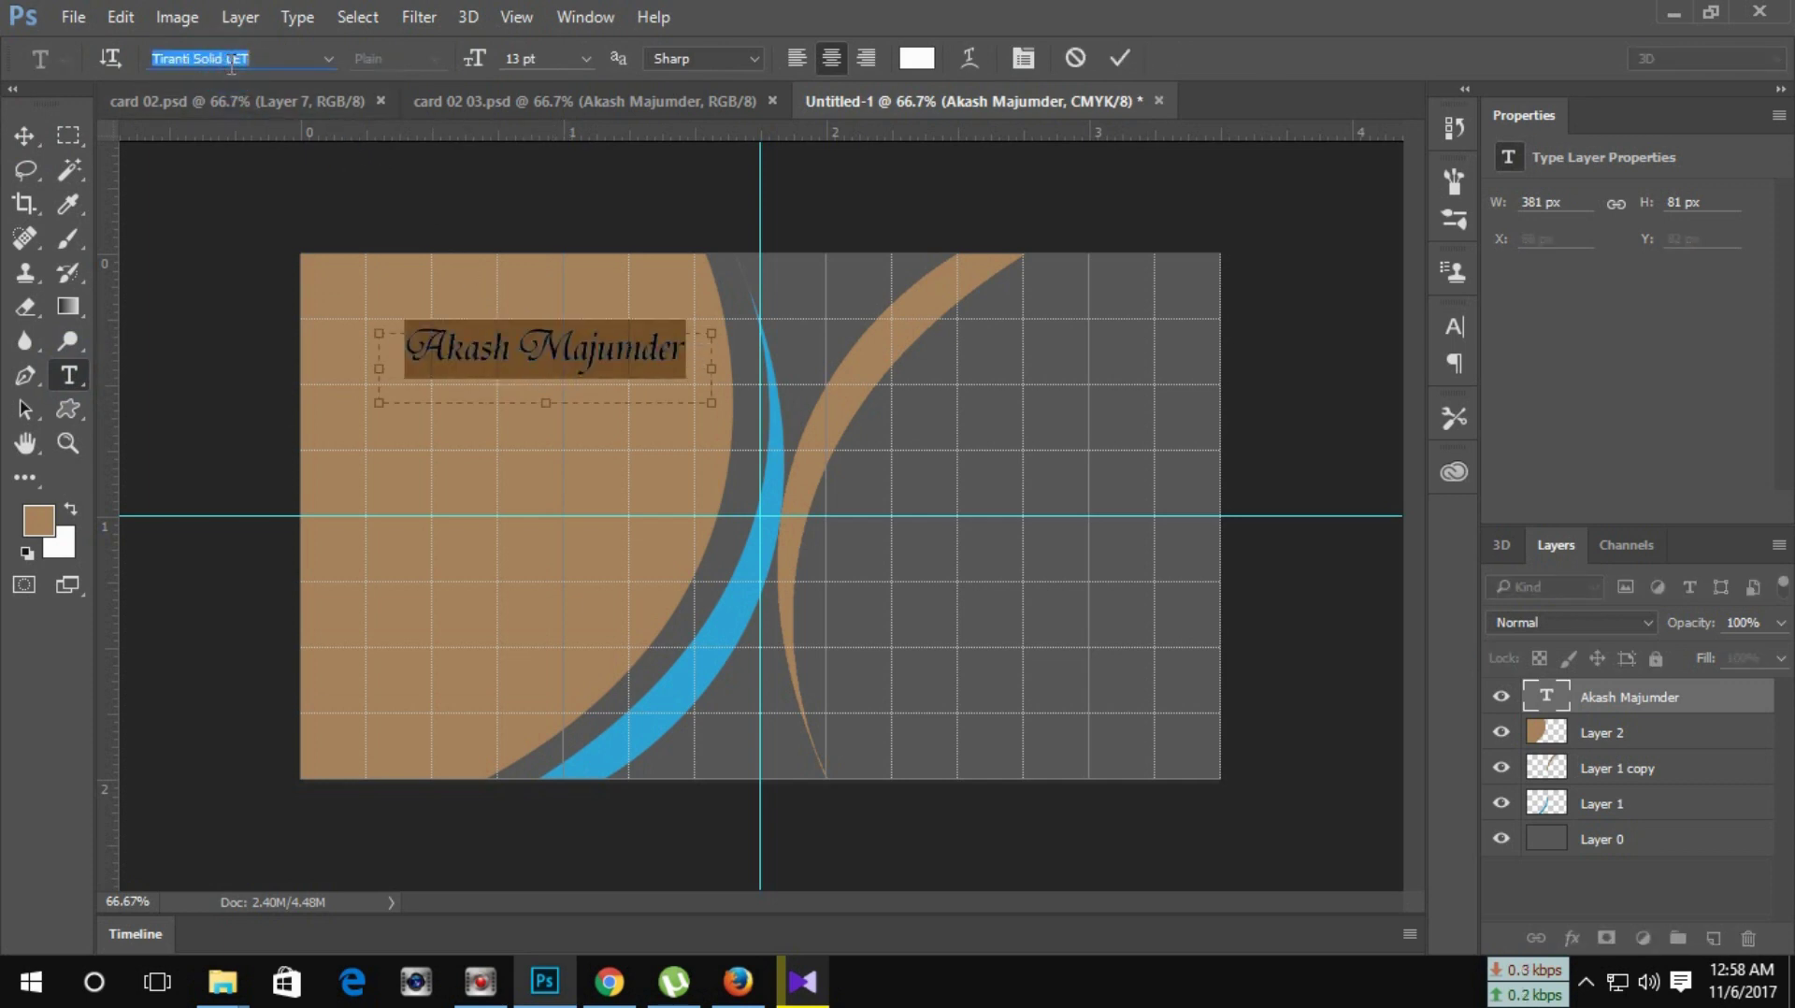
{"action": "left_click", "coordinate": [24, 137]}
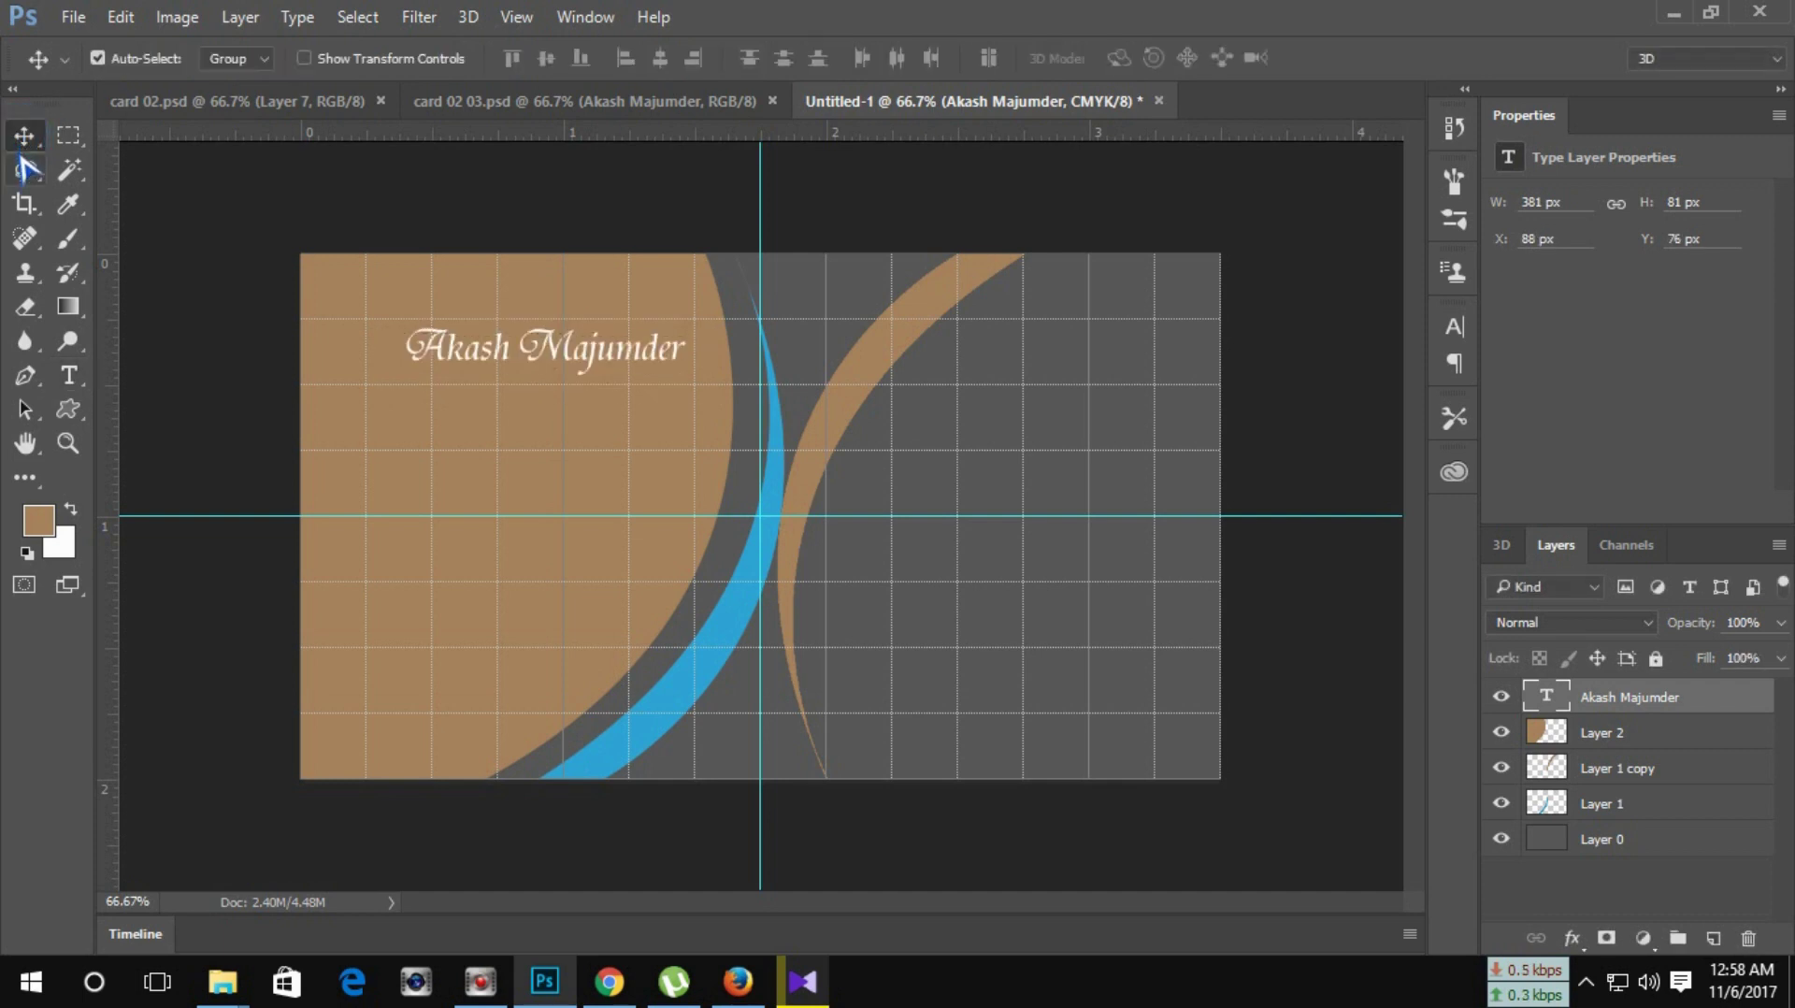
Step: Switch the name to the bolder Victorian LET font
{"action": "left_click", "coordinate": [69, 375]}
{"action": "left_click", "coordinate": [542, 359]}
{"action": "key", "text": "ctrl+a"}
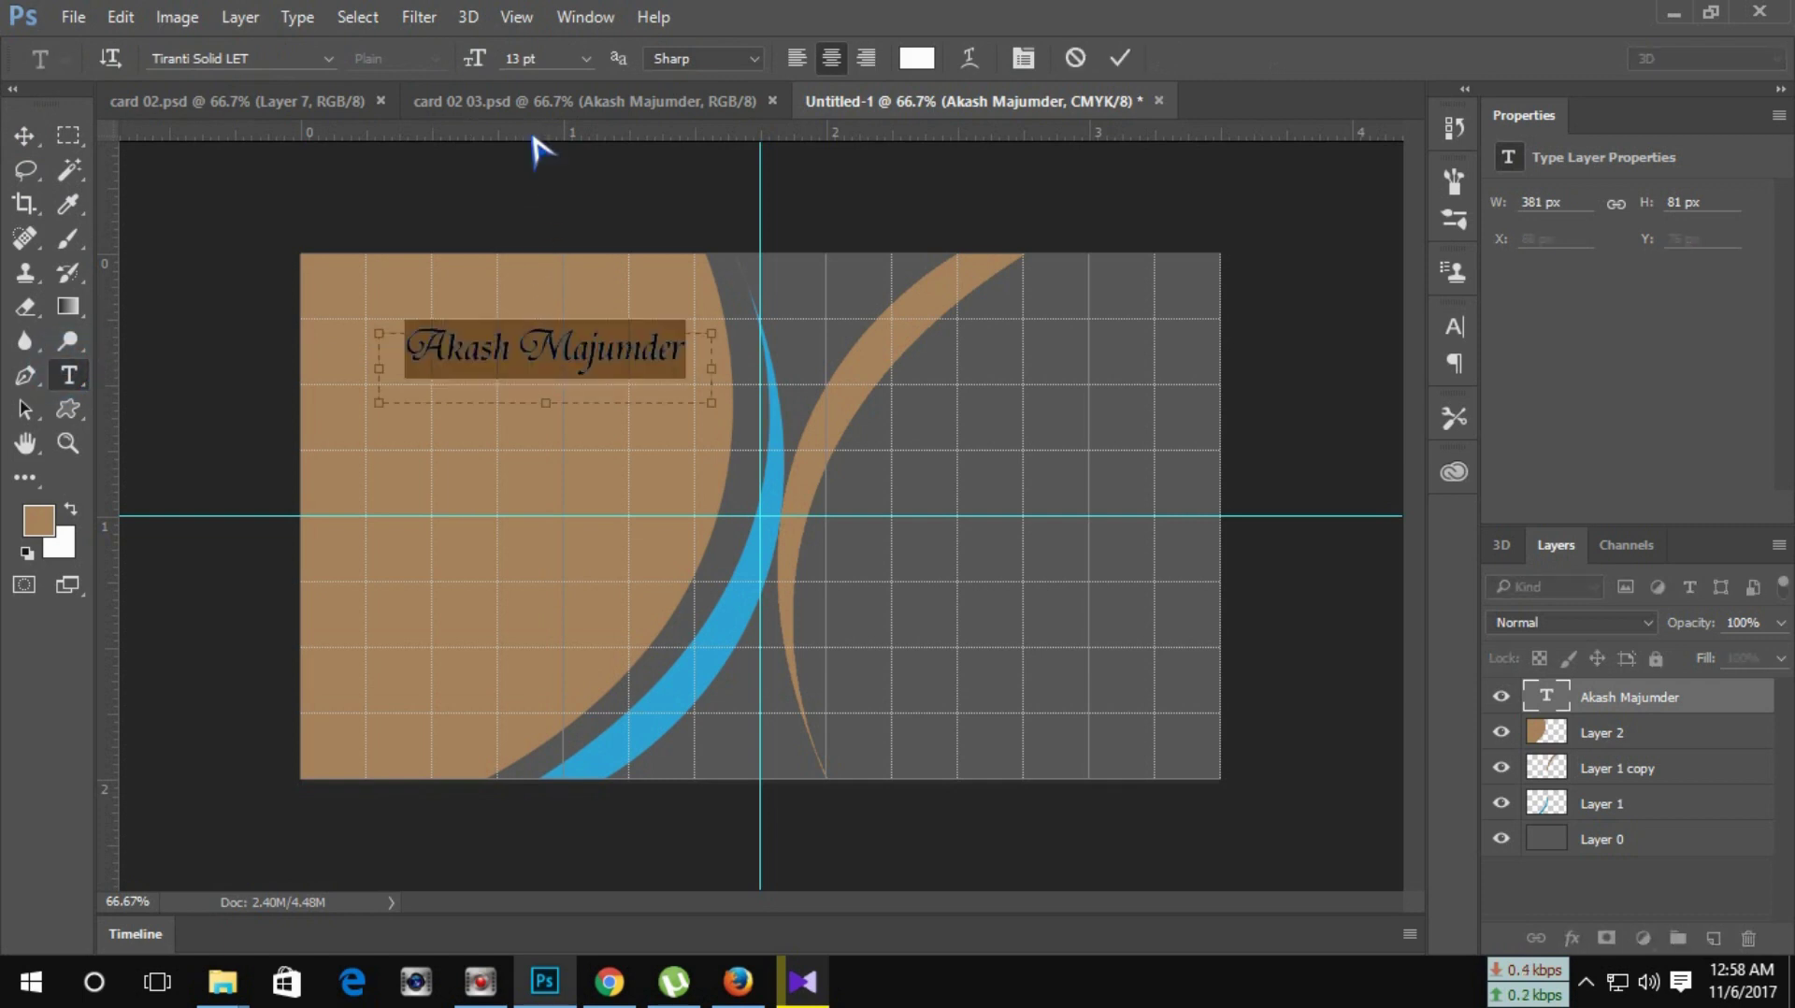
{"action": "left_click", "coordinate": [225, 59]}
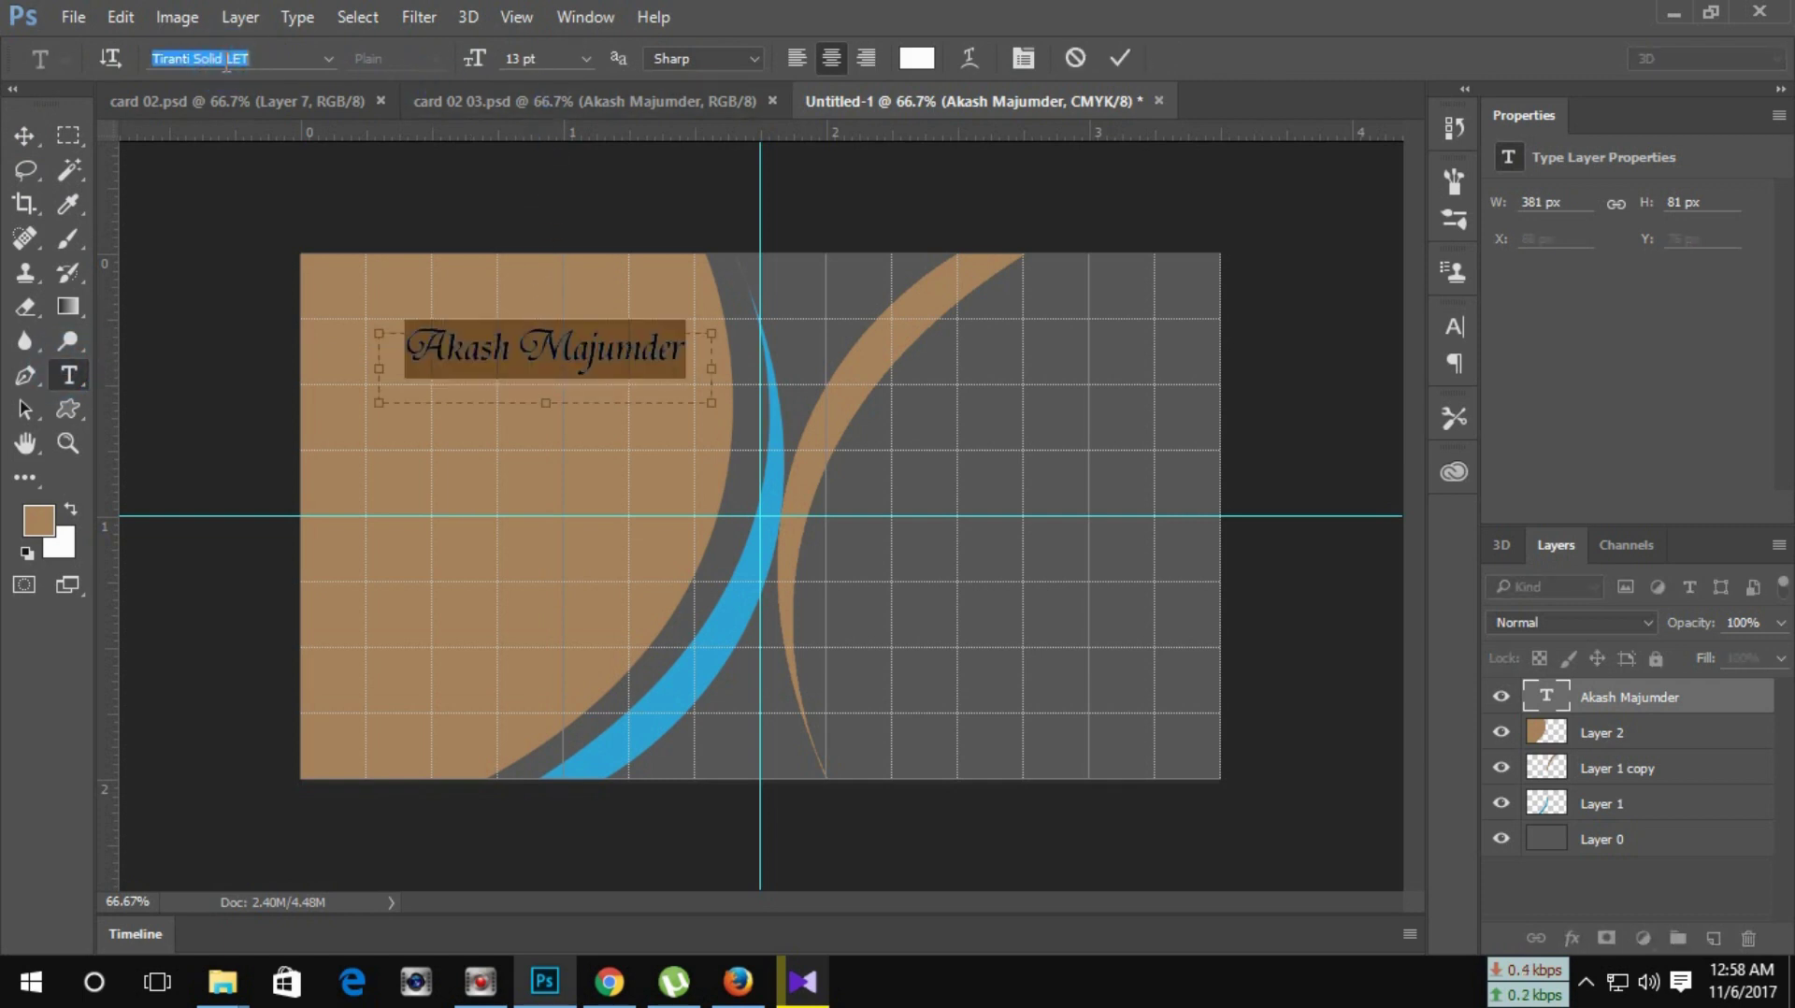
{"action": "key", "text": "Down"}
{"action": "key", "text": "Down"}
{"action": "key", "text": "Down"}
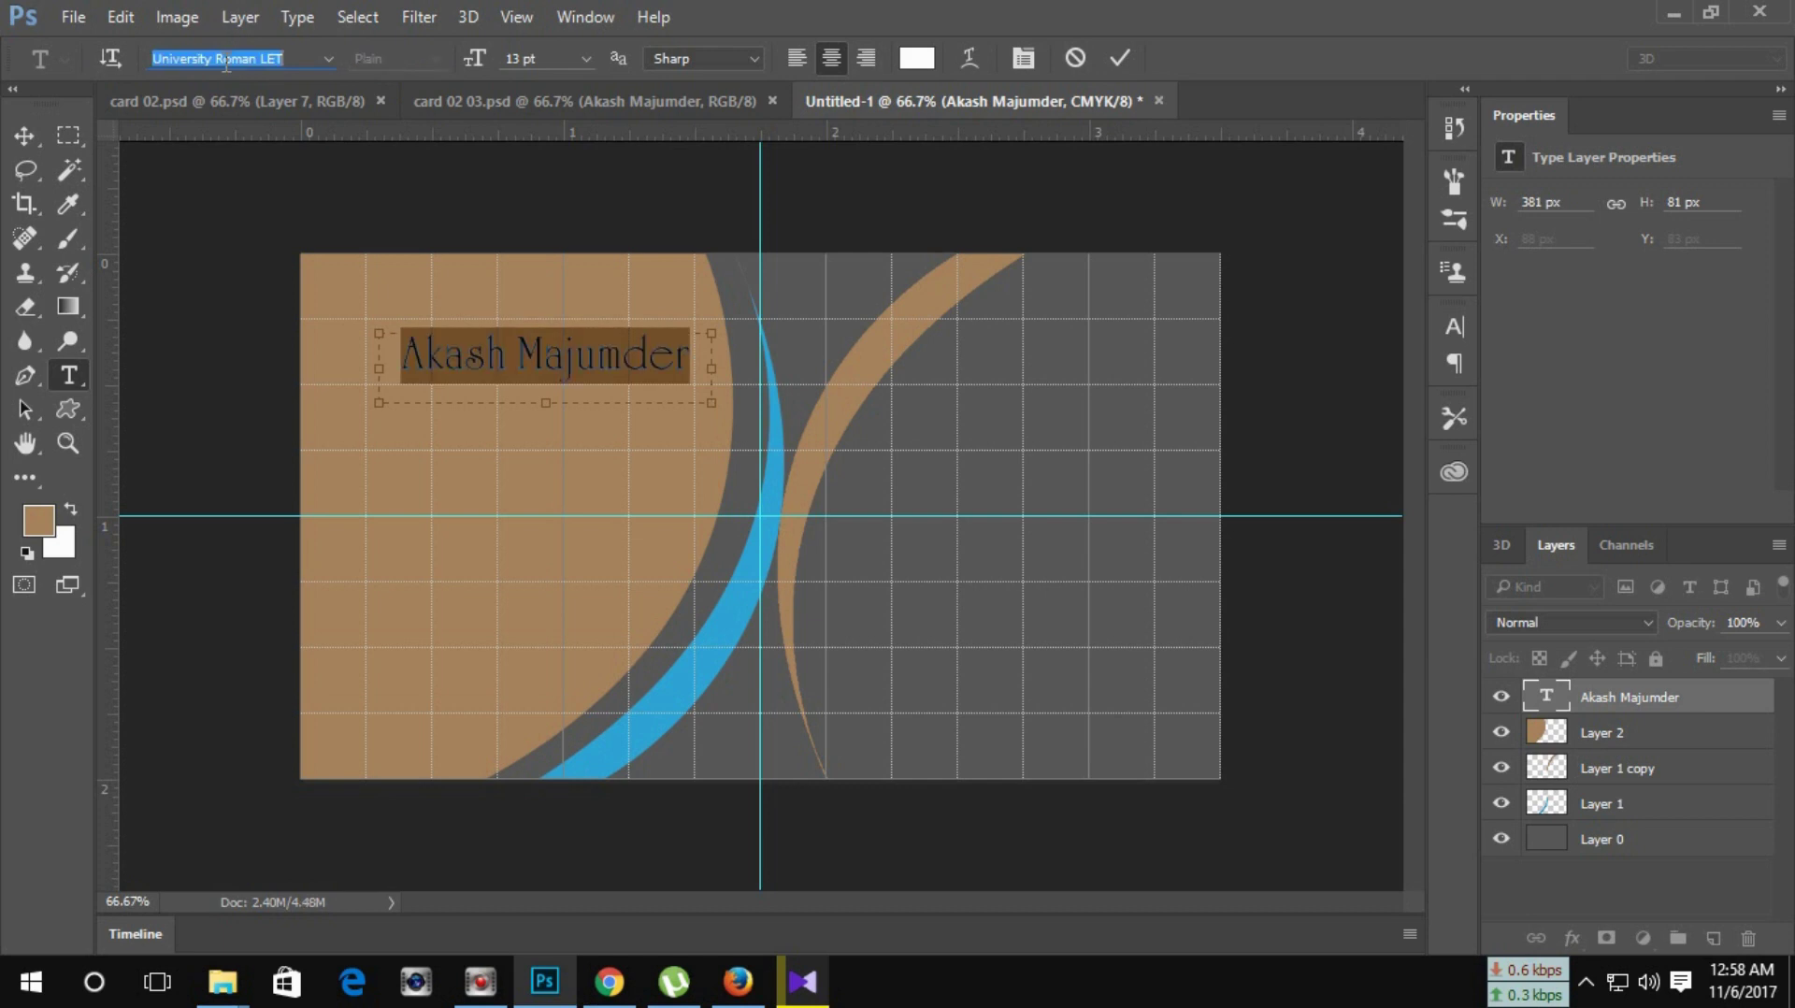
{"action": "key", "text": "Down"}
{"action": "key", "text": "Down"}
{"action": "key", "text": "Down"}
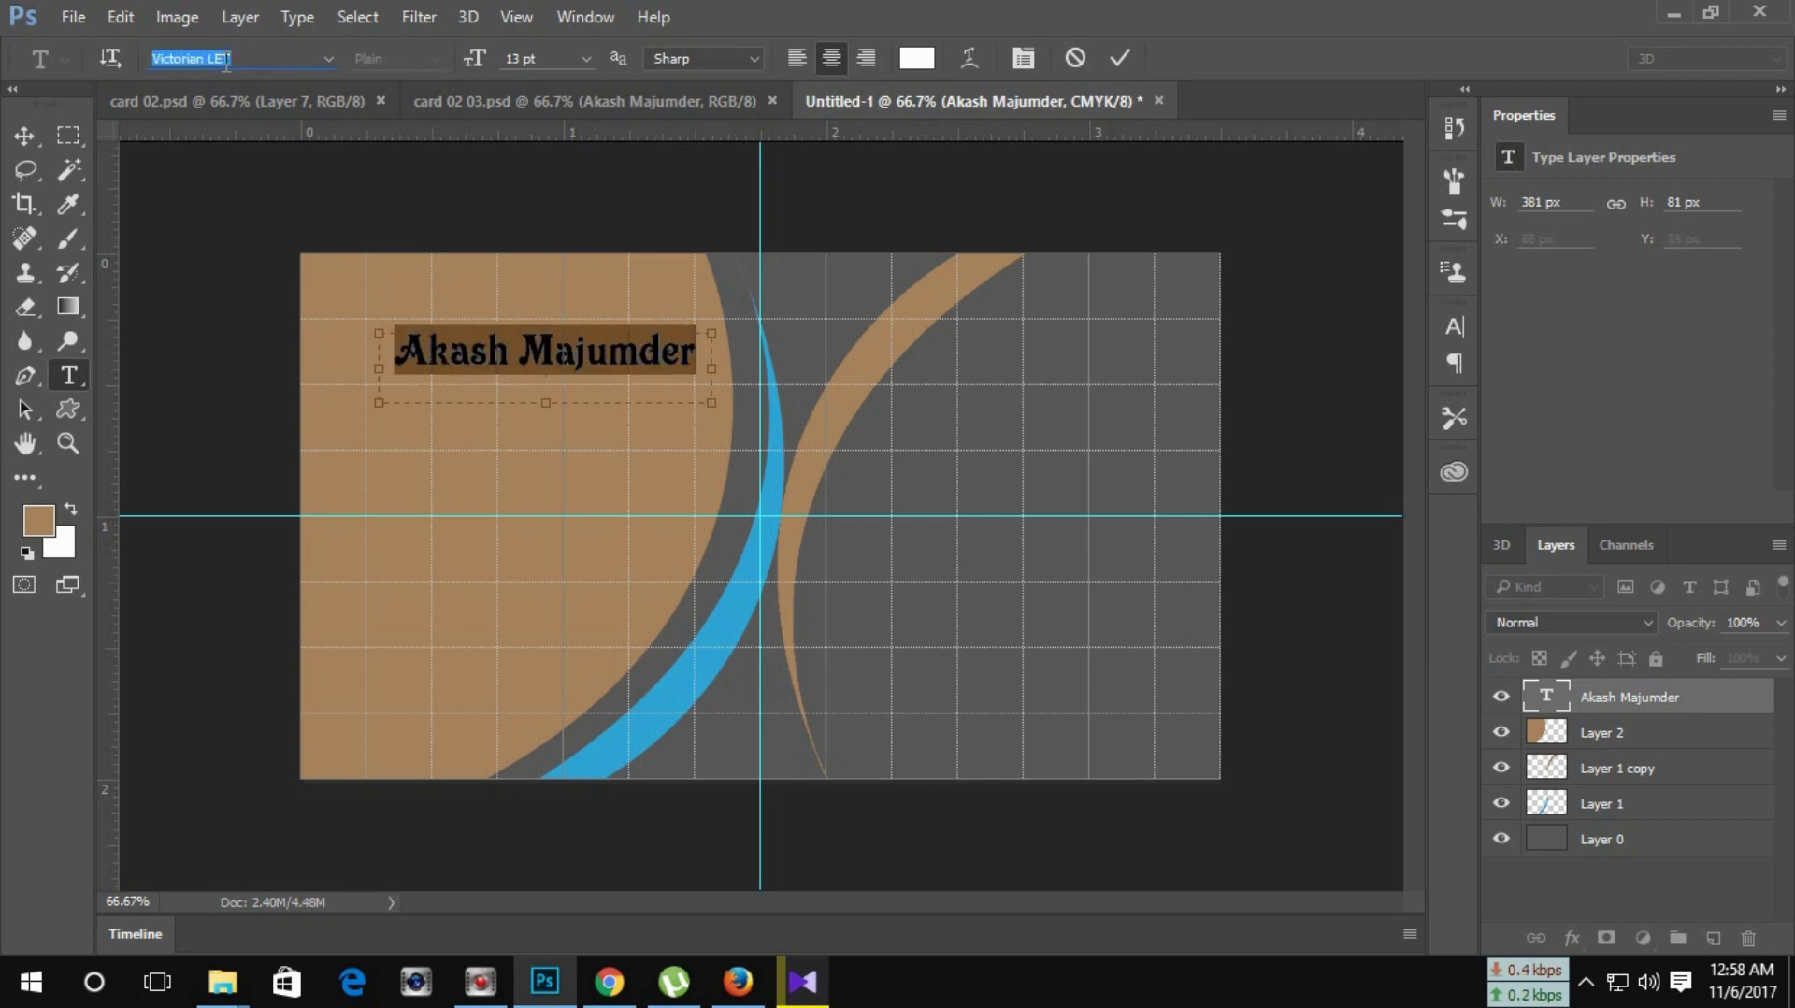
{"action": "left_click", "coordinate": [24, 135]}
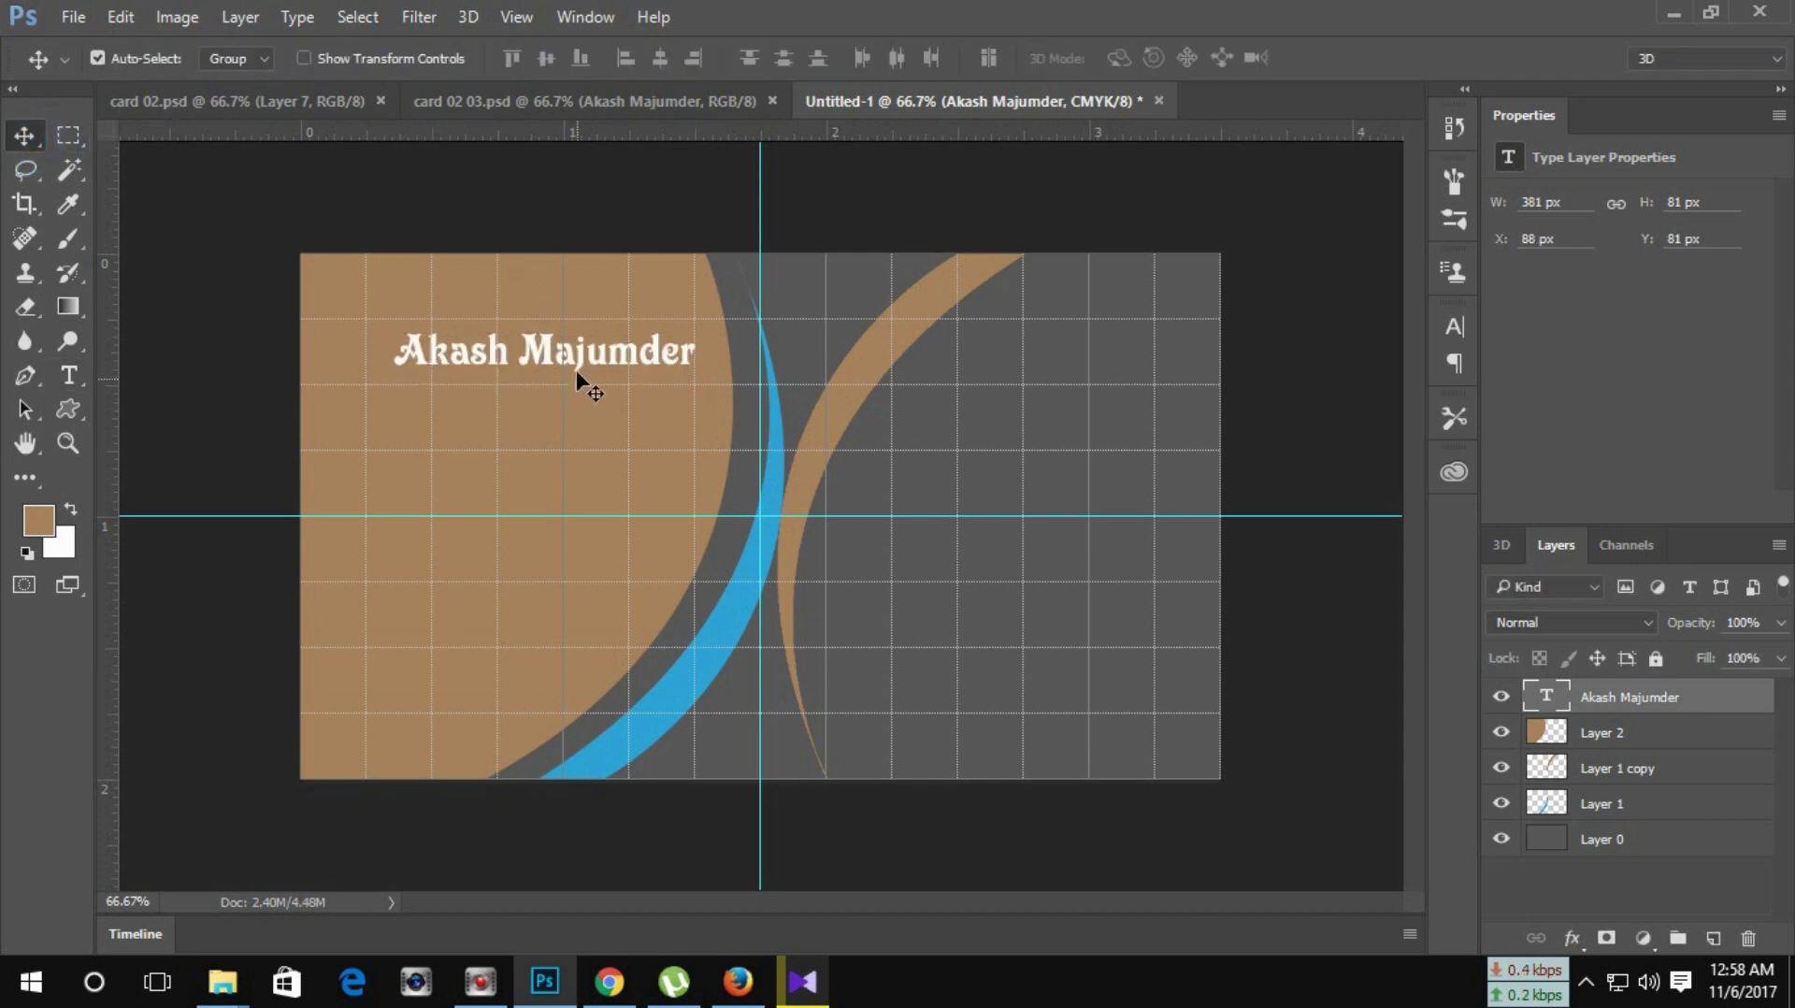
Step: Stretch the name taller and wider to 494 × 168 px and move it near the top
{"action": "key", "text": "ctrl+t"}
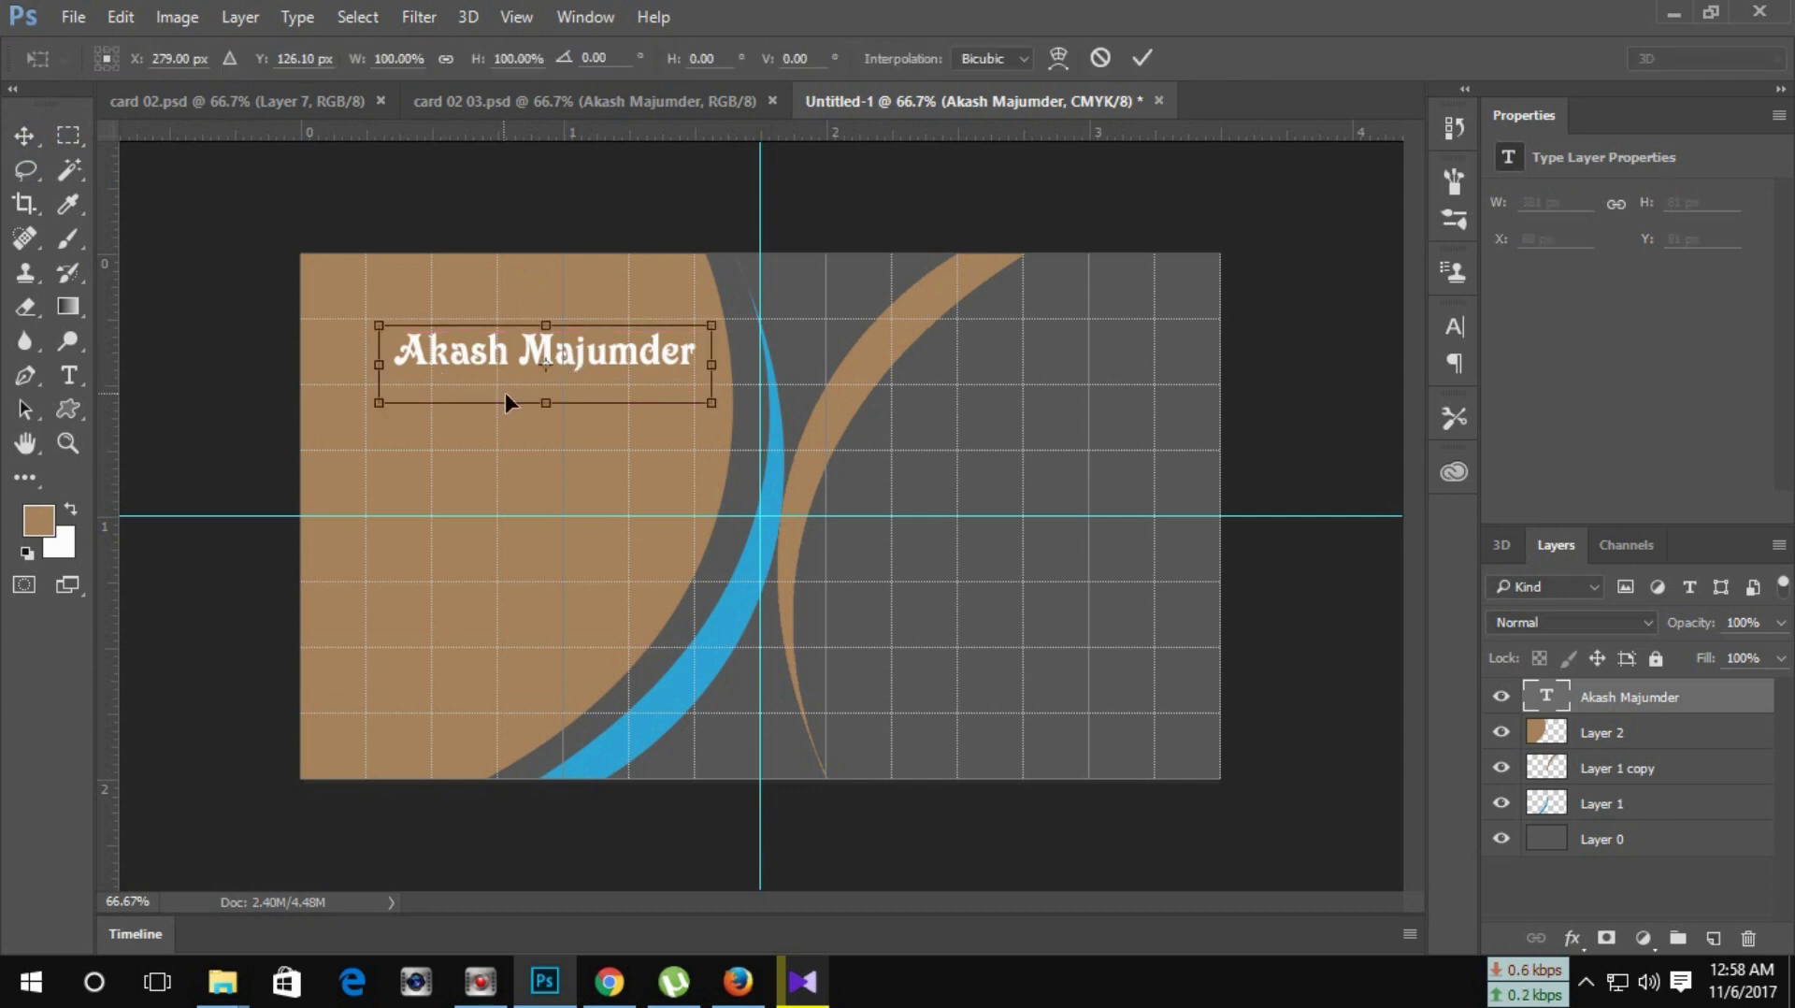
{"action": "left_click_drag", "start_coordinate": [549, 402], "coordinate": [549, 487]}
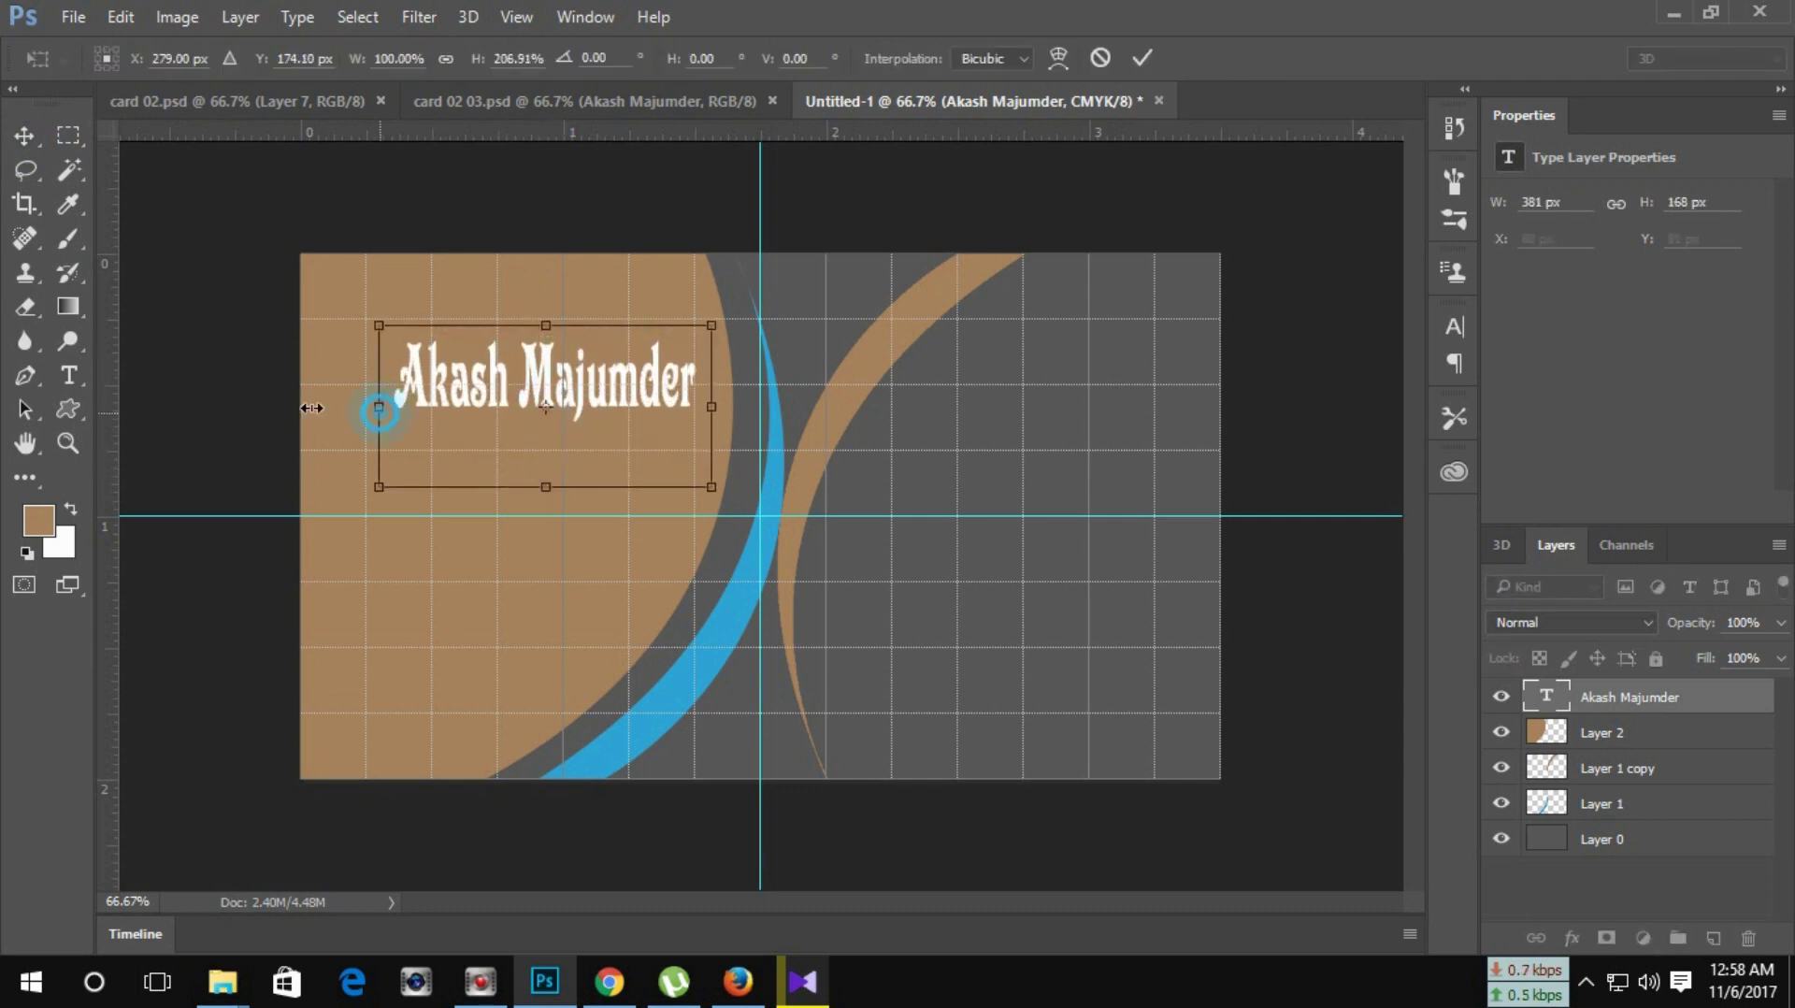
{"action": "mouse_move", "coordinate": [378, 406]}
{"action": "left_mouse_down"}
{"action": "mouse_move", "coordinate": [265, 402]}
{"action": "mouse_move", "coordinate": [301, 406]}
{"action": "left_mouse_up"}
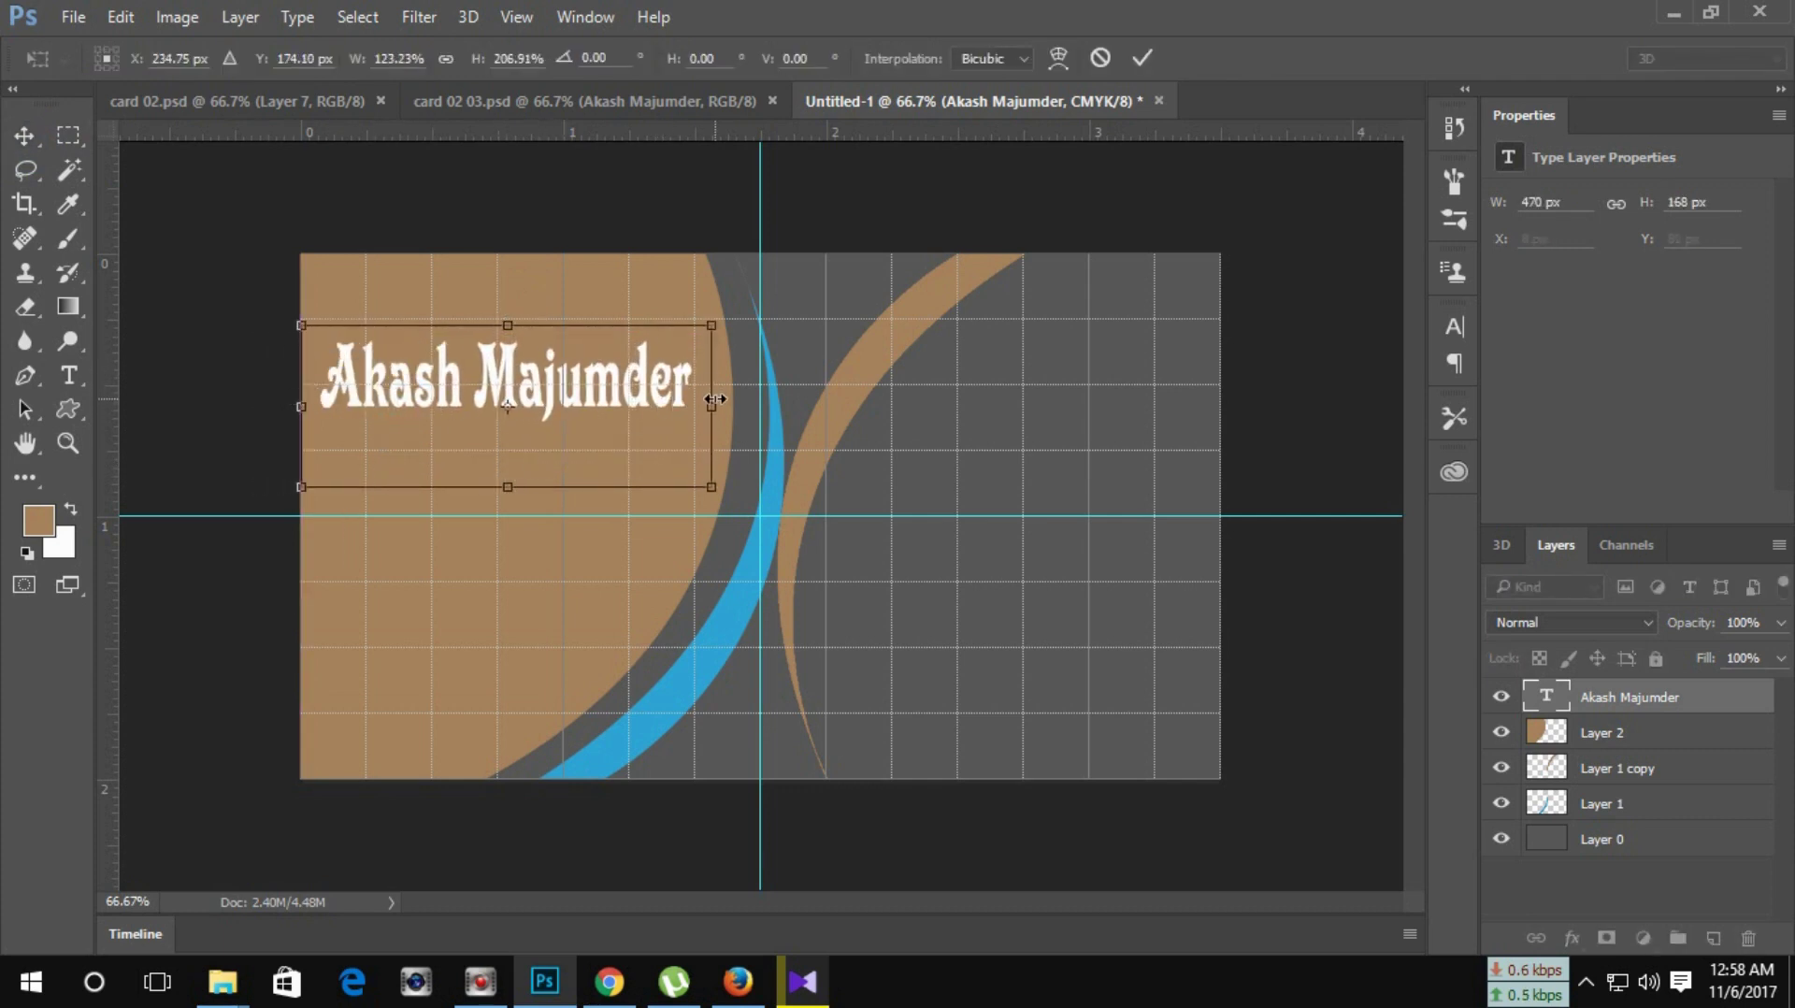
{"action": "left_click_drag", "start_coordinate": [716, 399], "coordinate": [737, 399]}
{"action": "left_click_drag", "start_coordinate": [604, 393], "coordinate": [608, 360]}
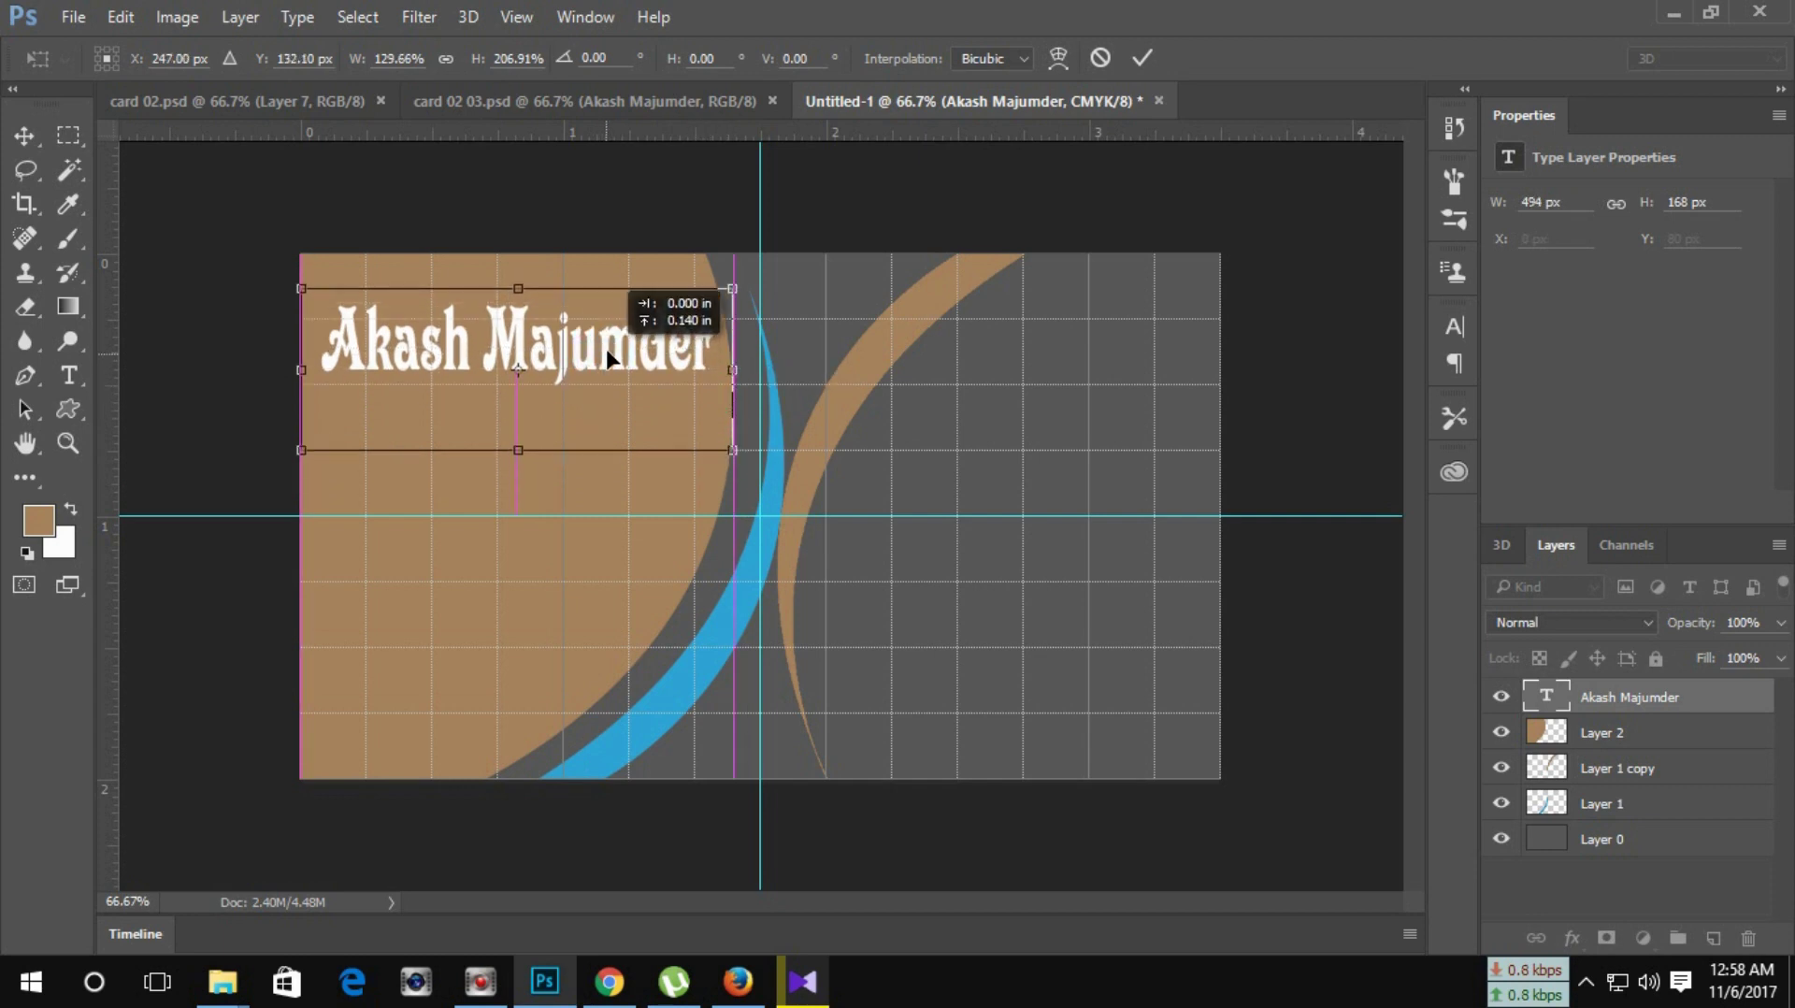
{"action": "left_click", "coordinate": [24, 136]}
{"action": "left_click", "coordinate": [816, 390]}
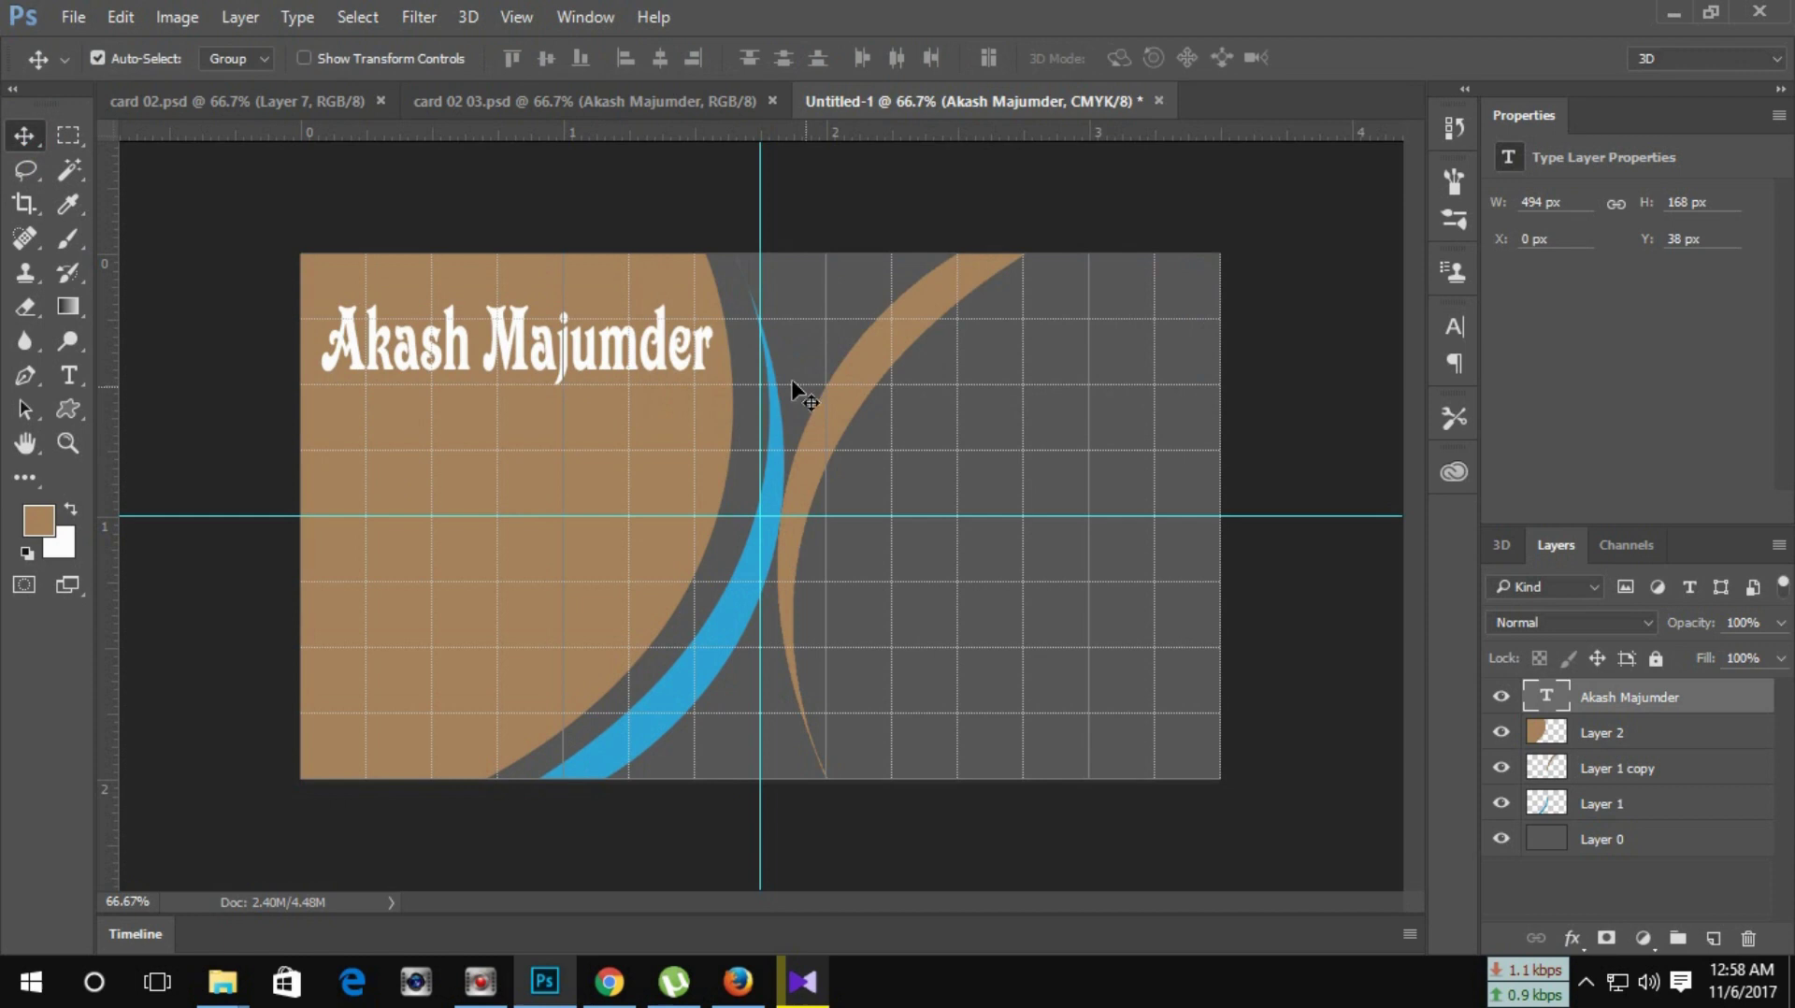
Step: Flip between the reference cards to bring up card 02.psd
{"action": "left_click", "coordinate": [276, 104]}
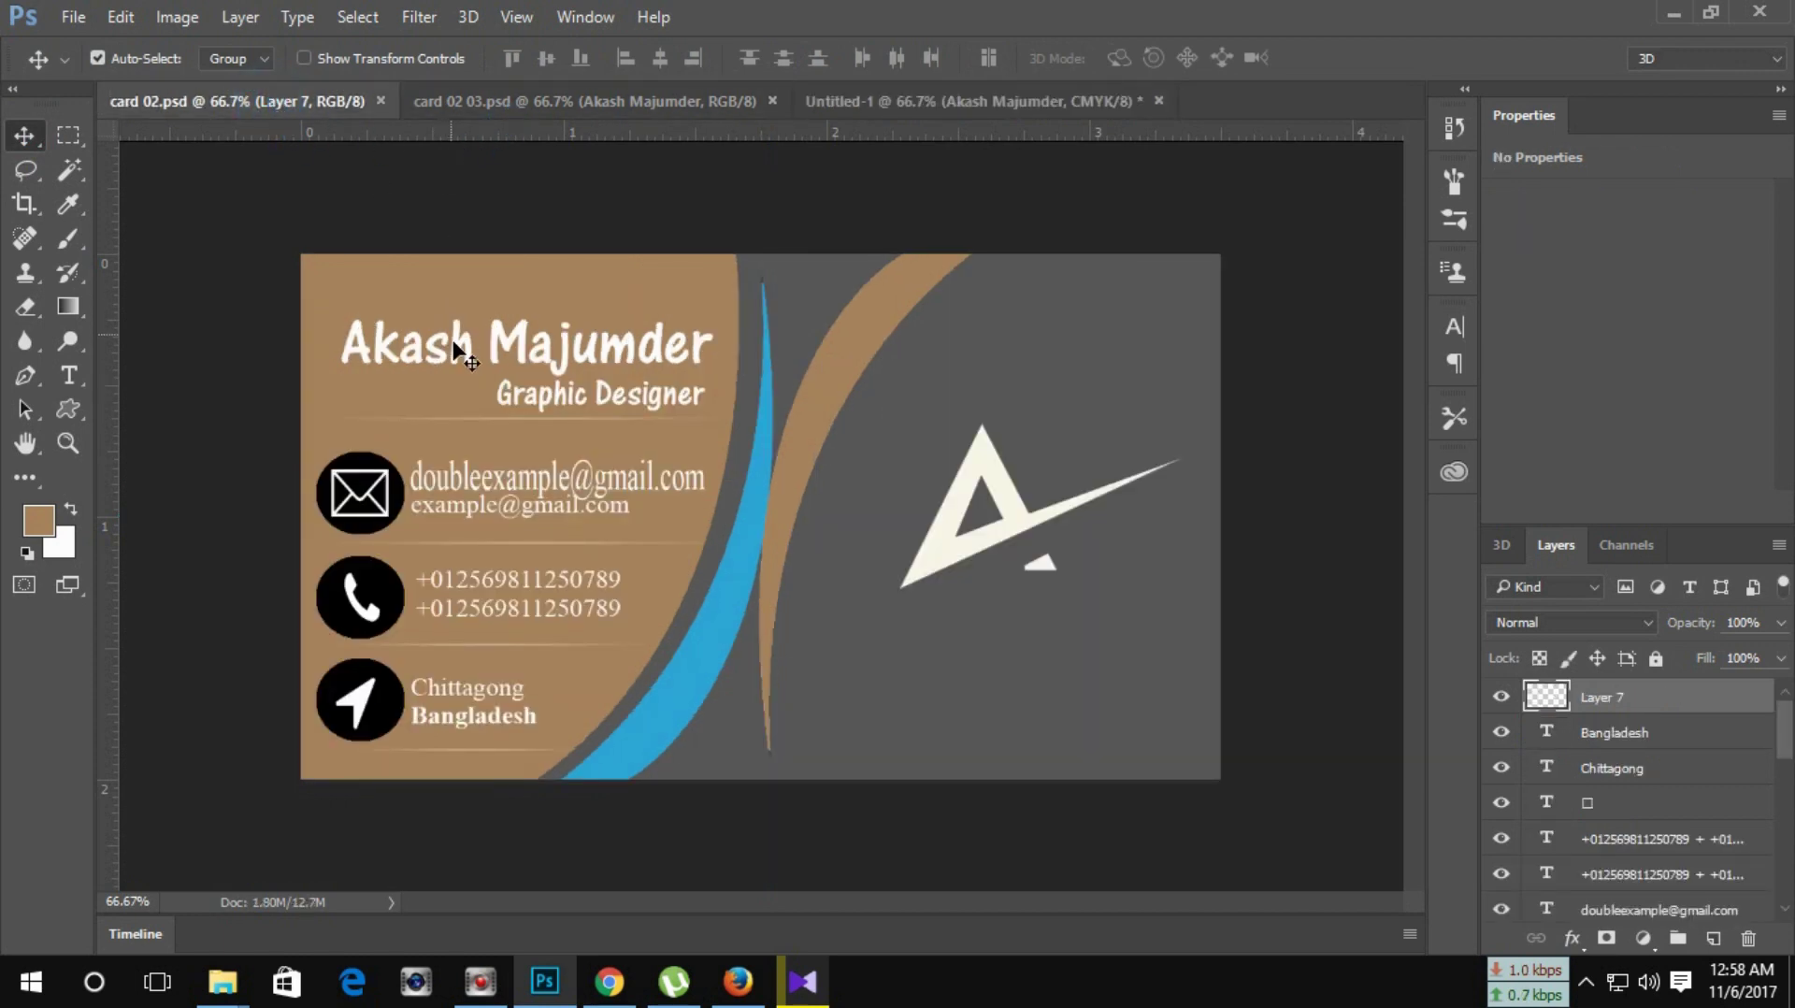
{"action": "left_click", "coordinate": [547, 101]}
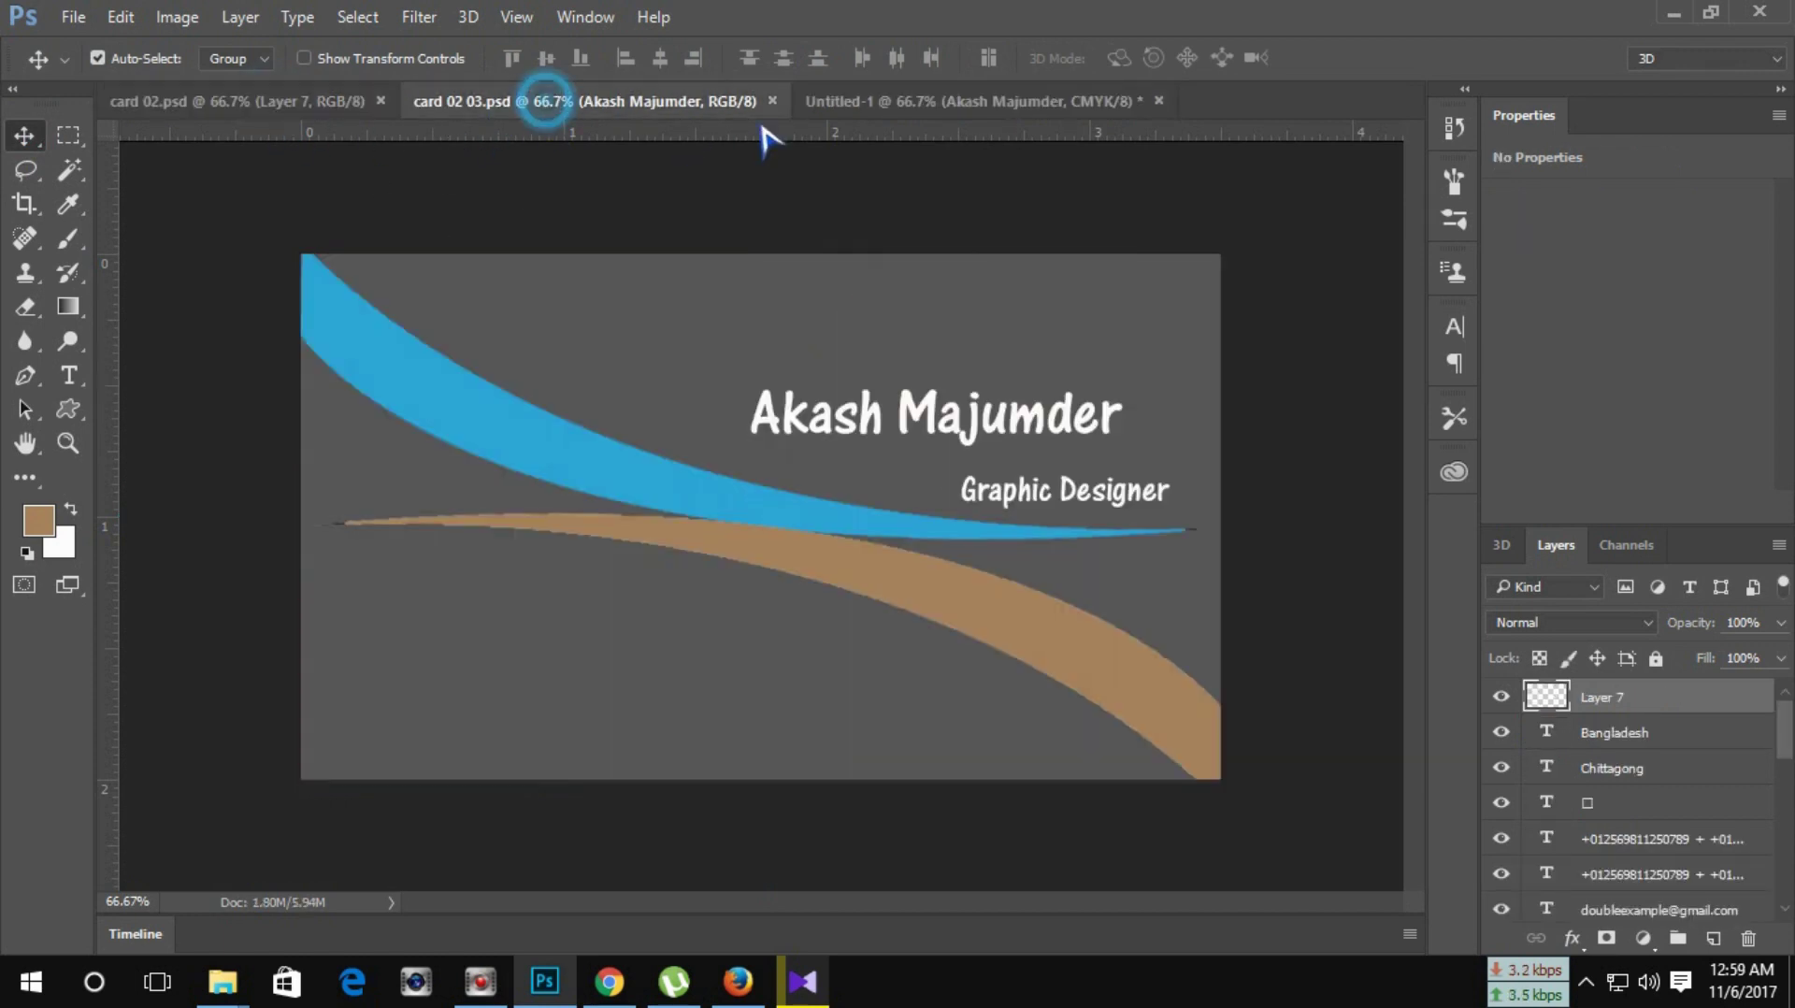
{"action": "left_click", "coordinate": [841, 103]}
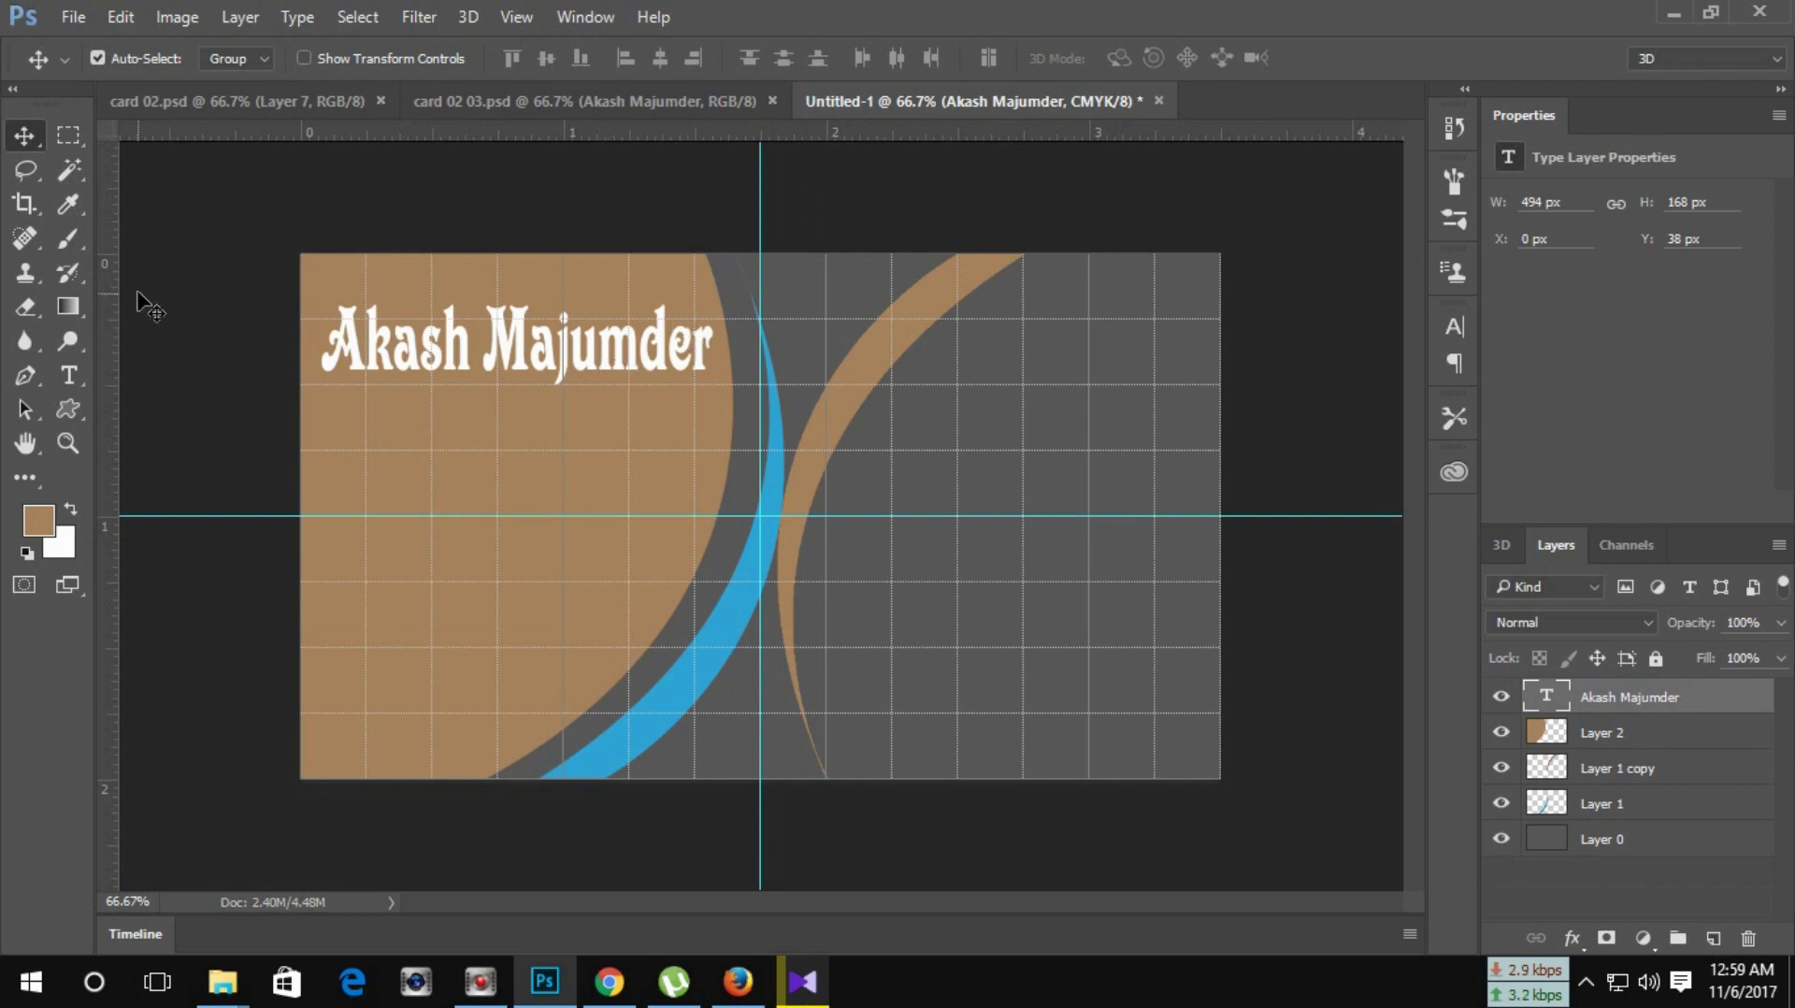
{"action": "left_click", "coordinate": [215, 101]}
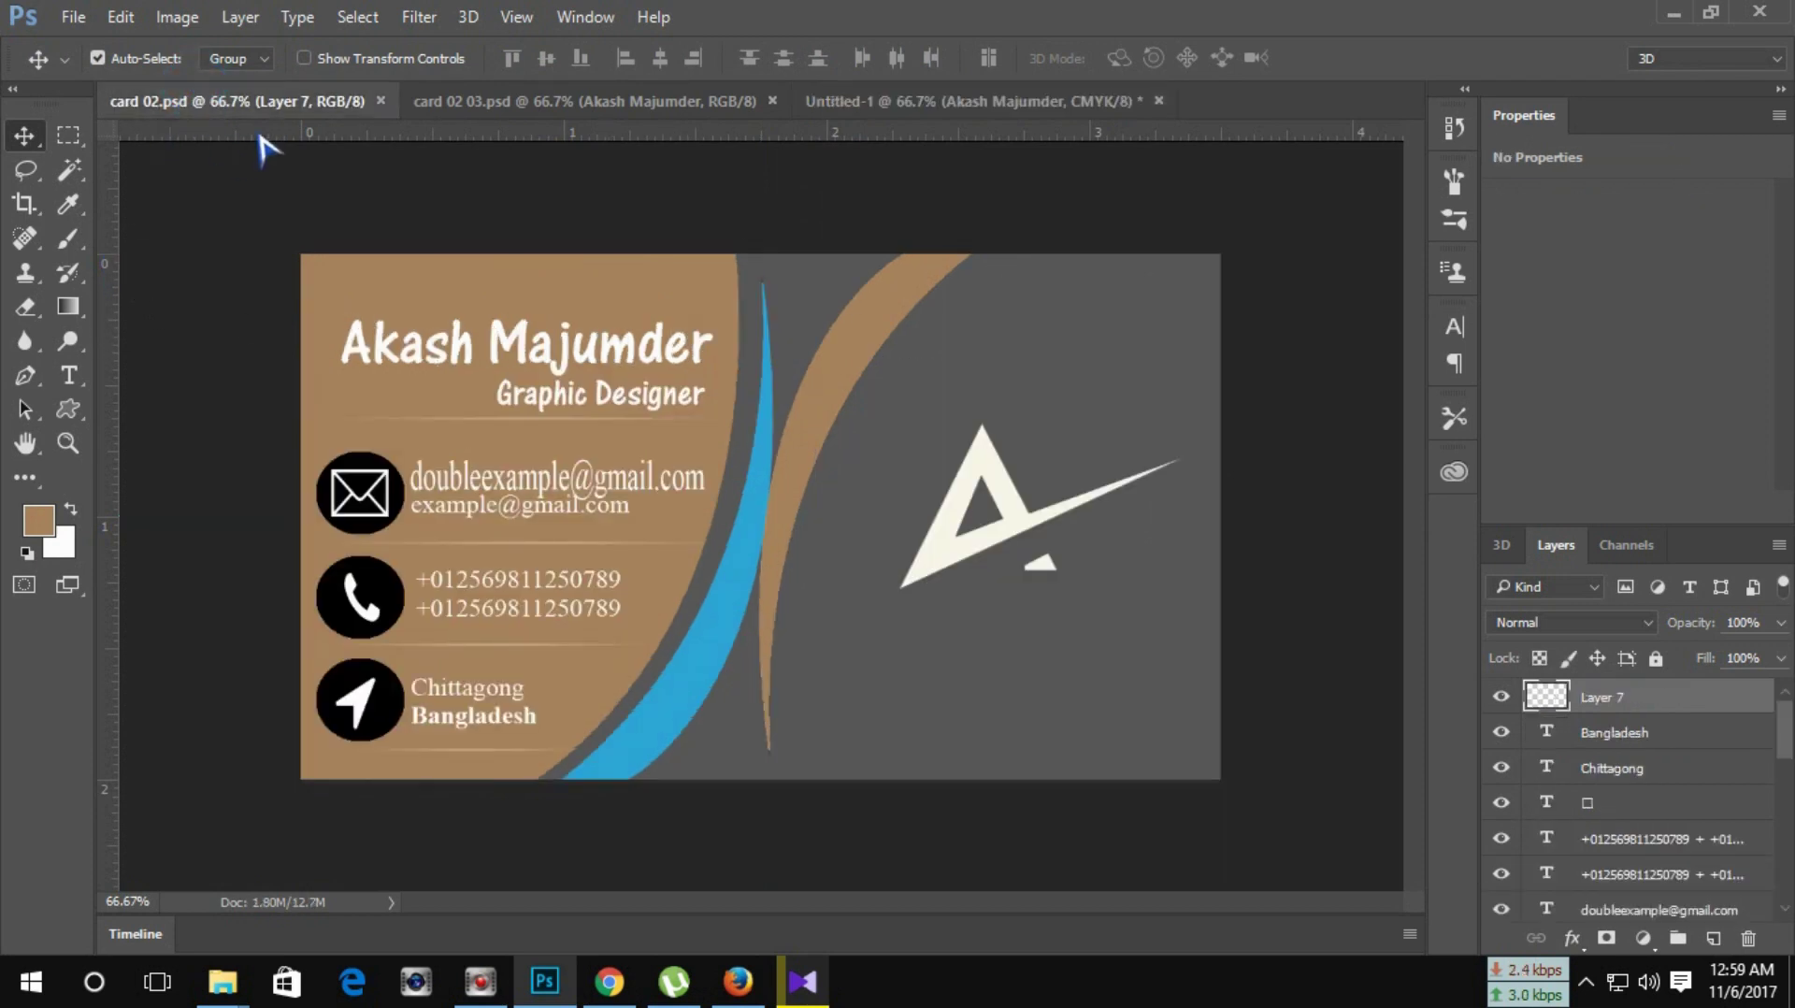
{"action": "left_click", "coordinate": [513, 103]}
{"action": "left_click", "coordinate": [846, 103]}
{"action": "left_click", "coordinate": [234, 103]}
Step: Drag the Graphic Designer title layer onto Untitled-1 just below the name
{"action": "left_click", "coordinate": [610, 403]}
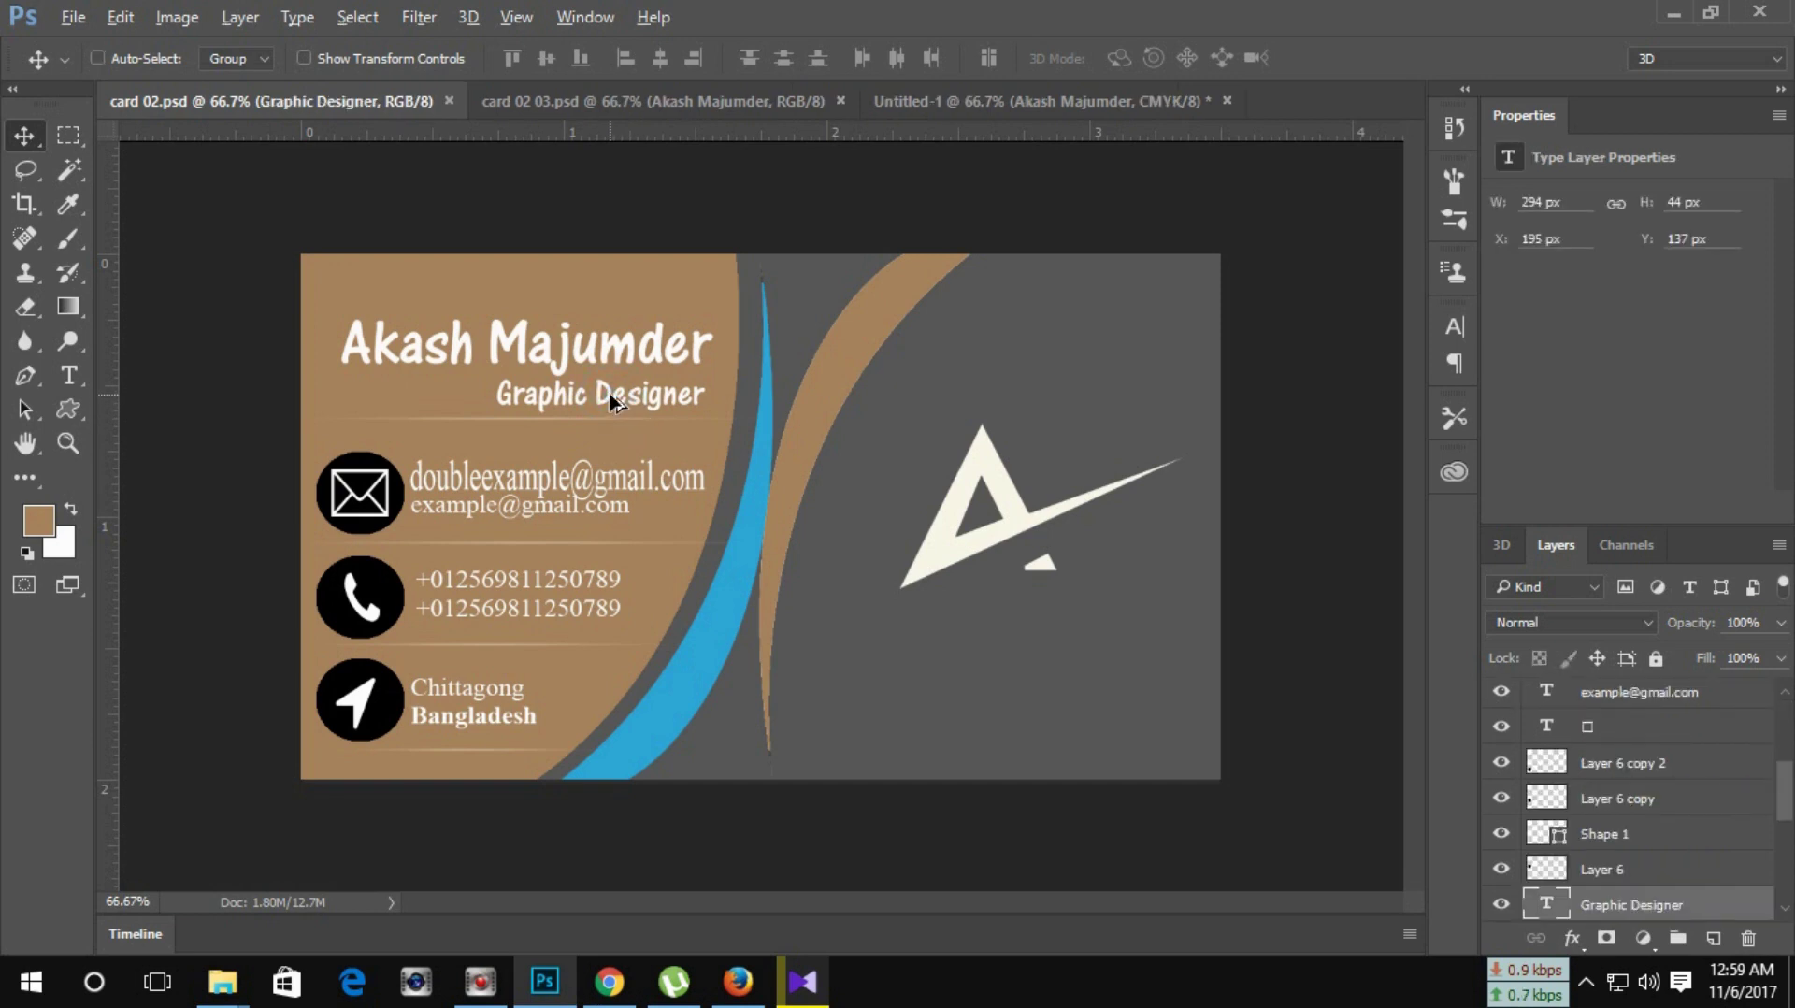
{"action": "mouse_move", "coordinate": [610, 402]}
{"action": "left_mouse_down"}
{"action": "mouse_move", "coordinate": [955, 167]}
{"action": "mouse_move", "coordinate": [621, 389]}
{"action": "left_mouse_up"}
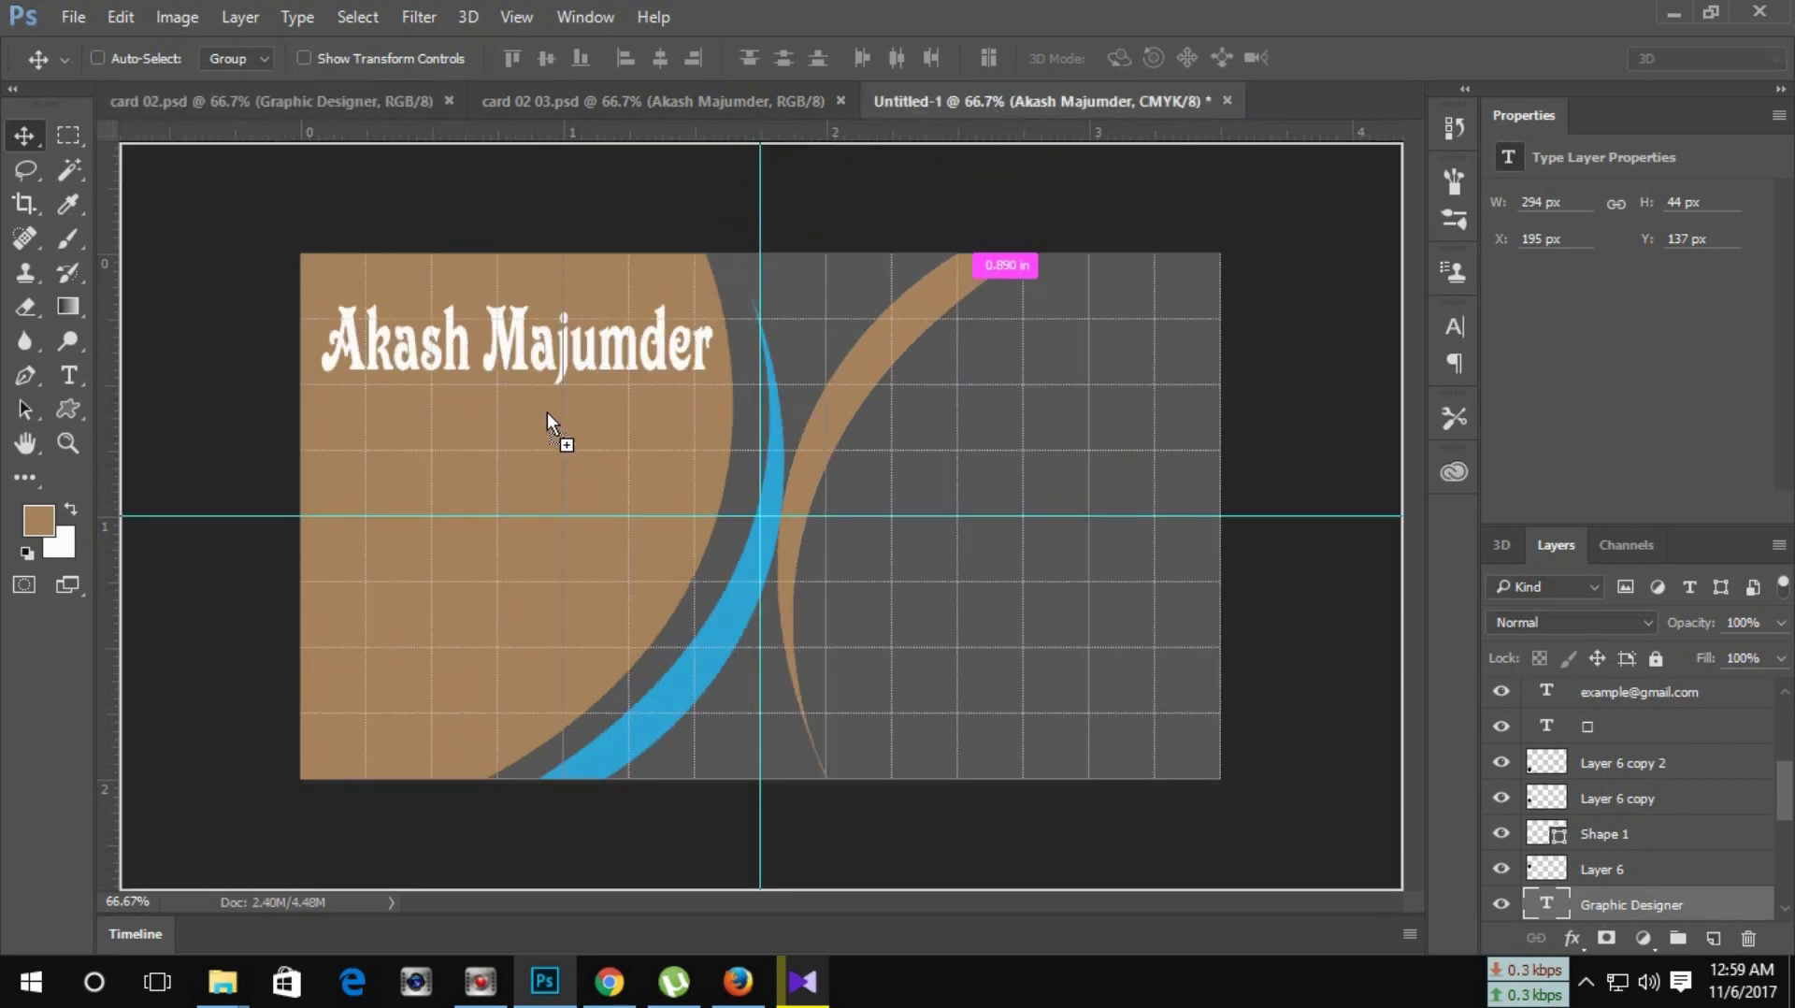
{"action": "left_click_drag", "start_coordinate": [547, 412], "coordinate": [654, 417]}
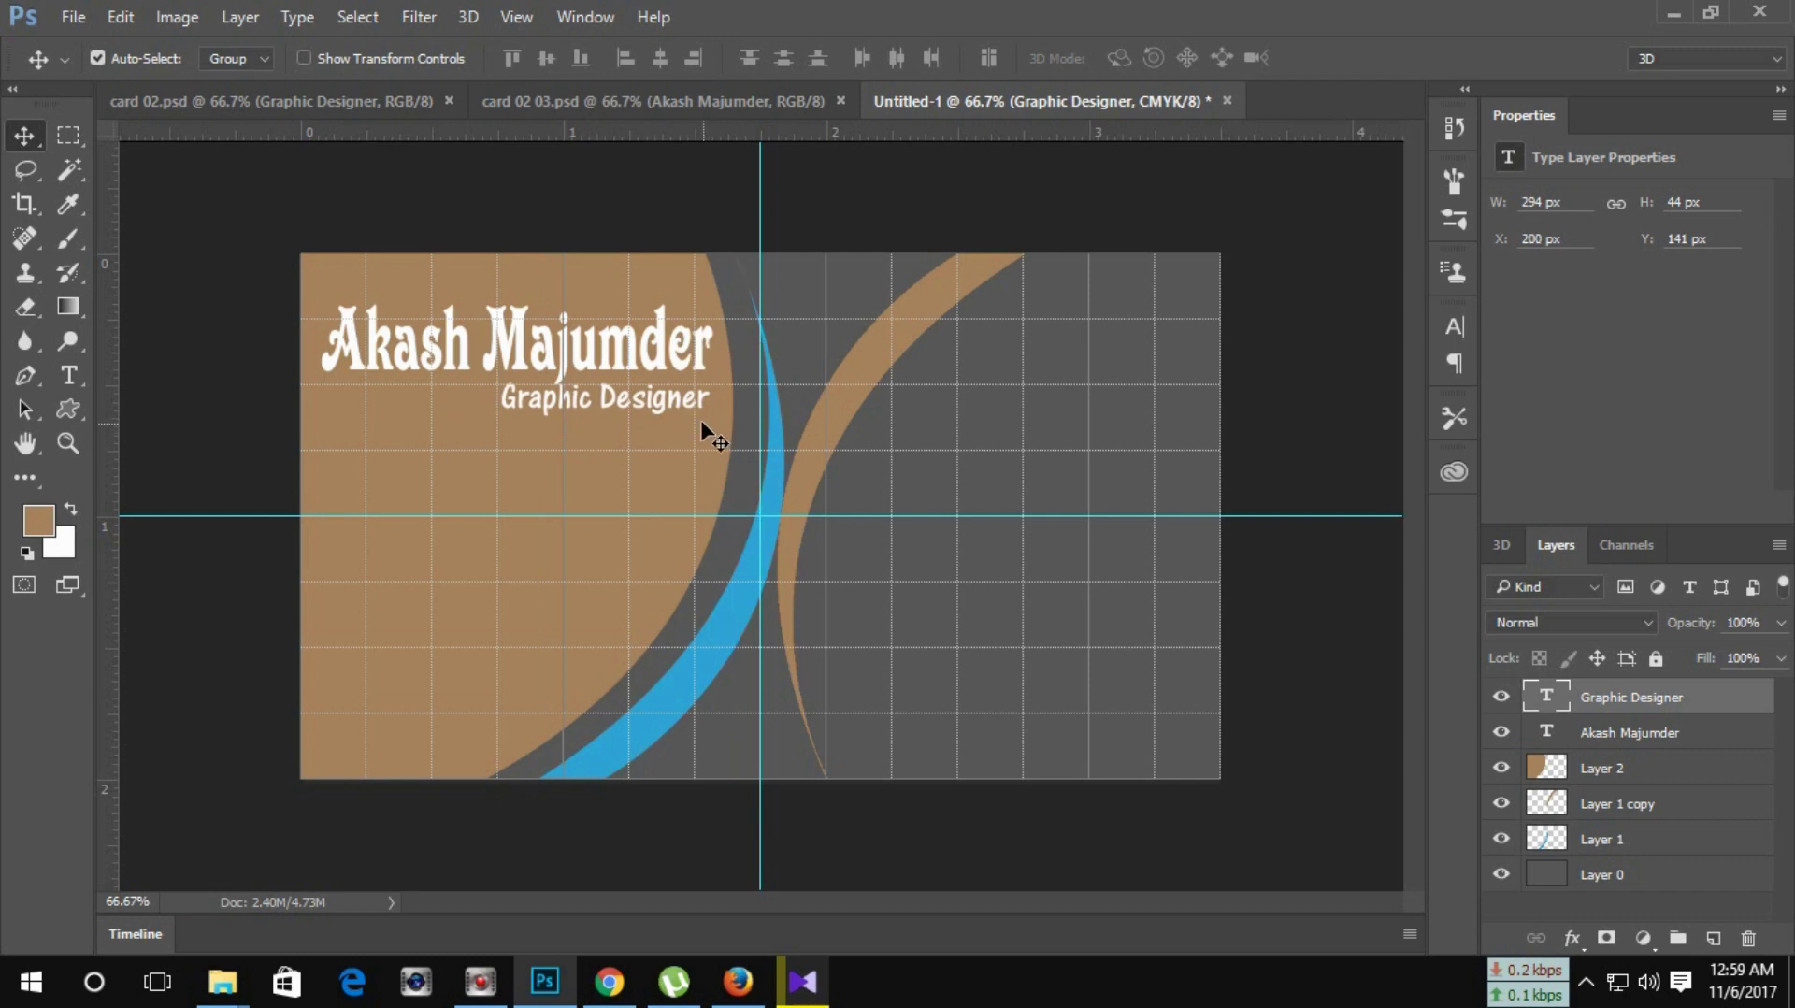
Step: On a new layer, paint a single soft white brush dab on the card
{"action": "left_click", "coordinate": [1715, 939]}
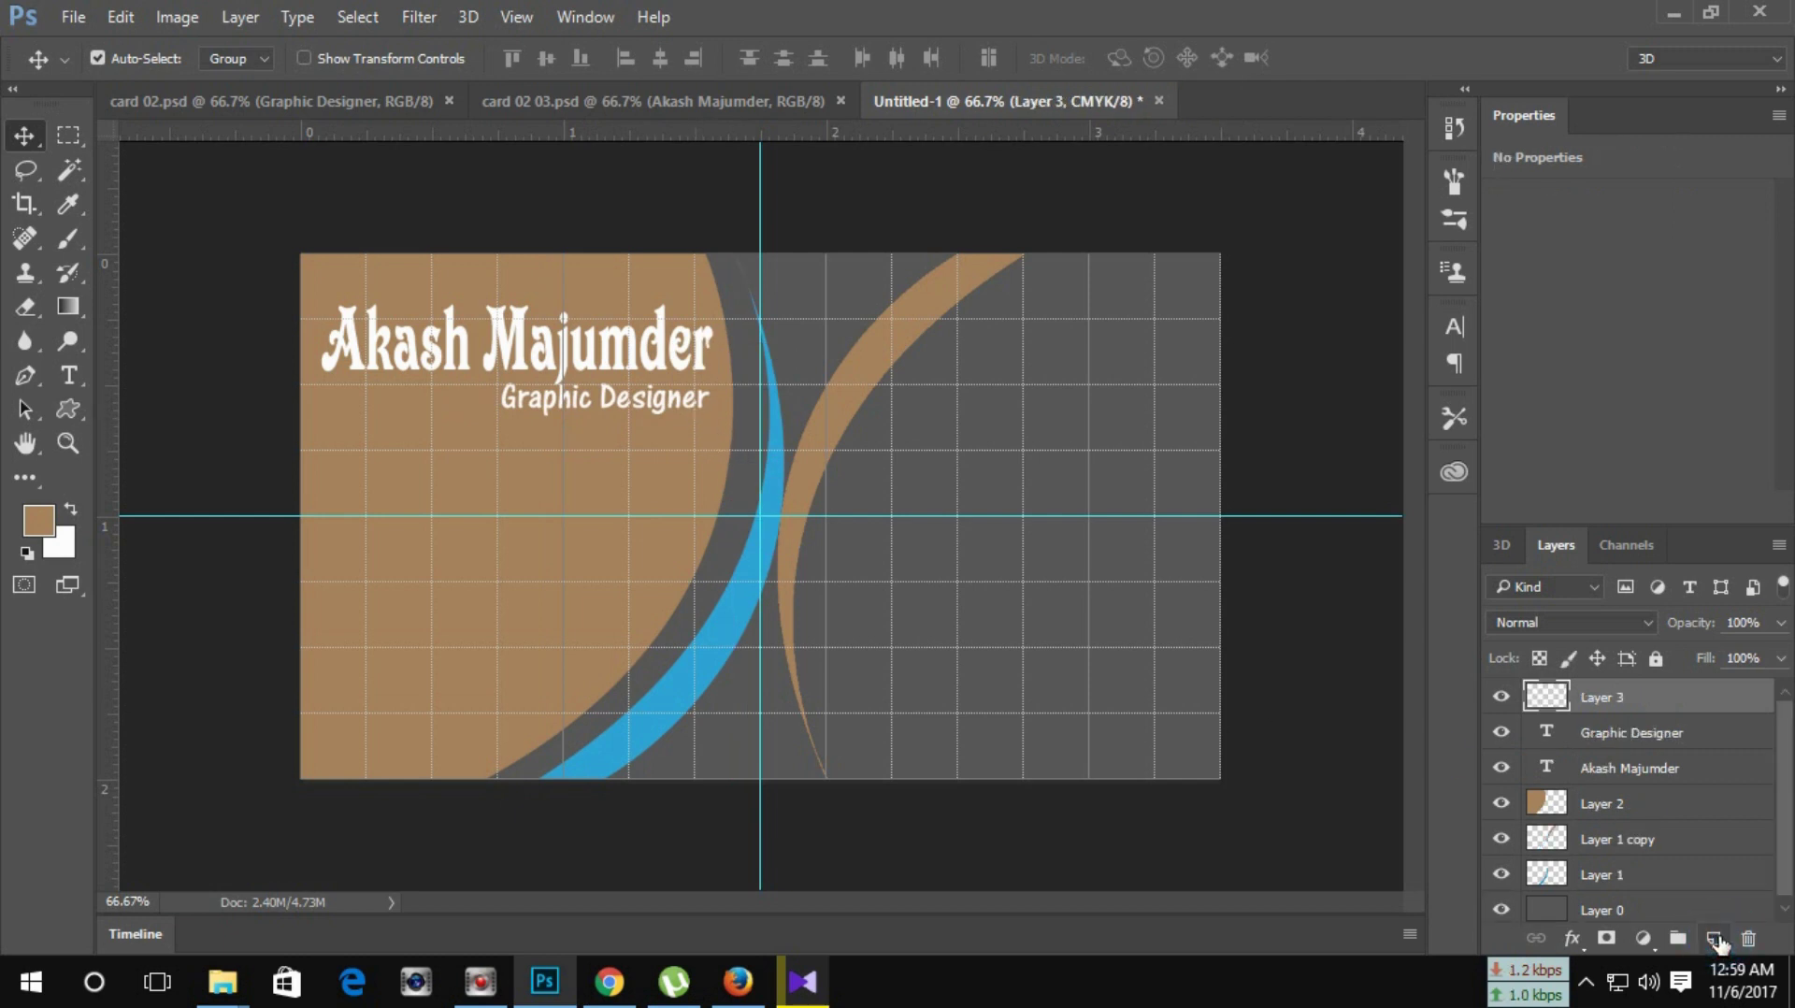
{"action": "left_click", "coordinate": [79, 243]}
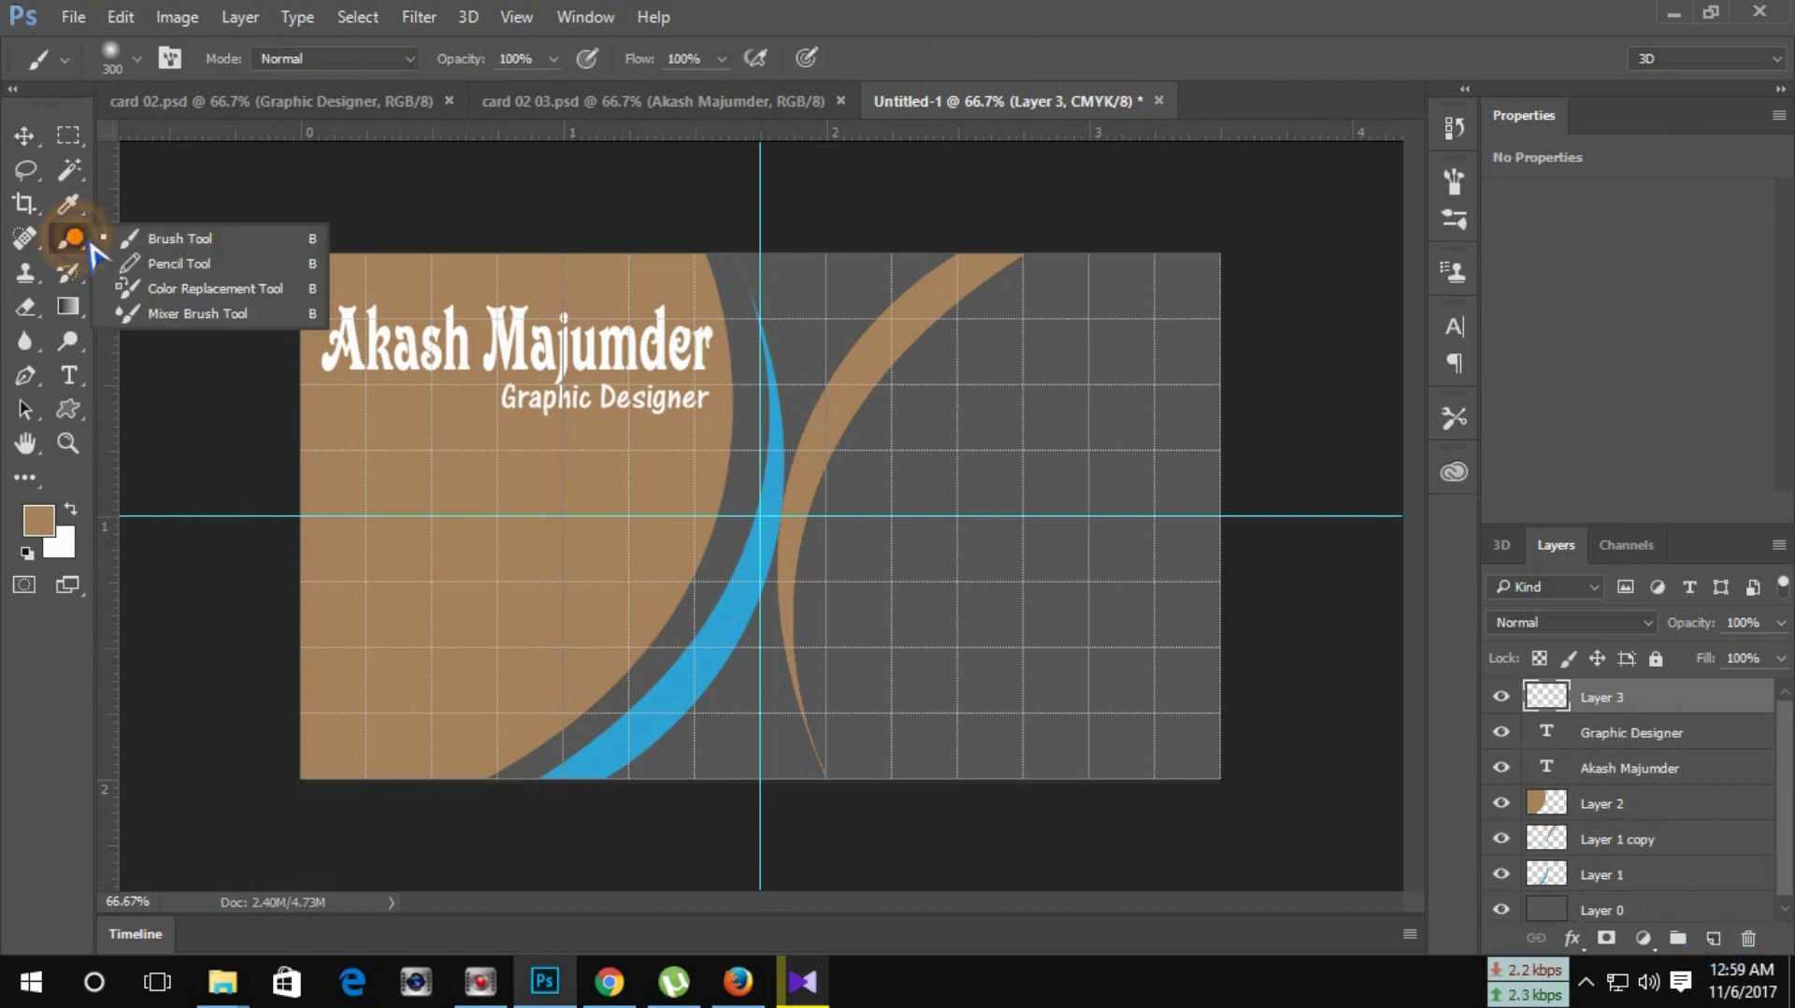
{"action": "left_click", "coordinate": [159, 241]}
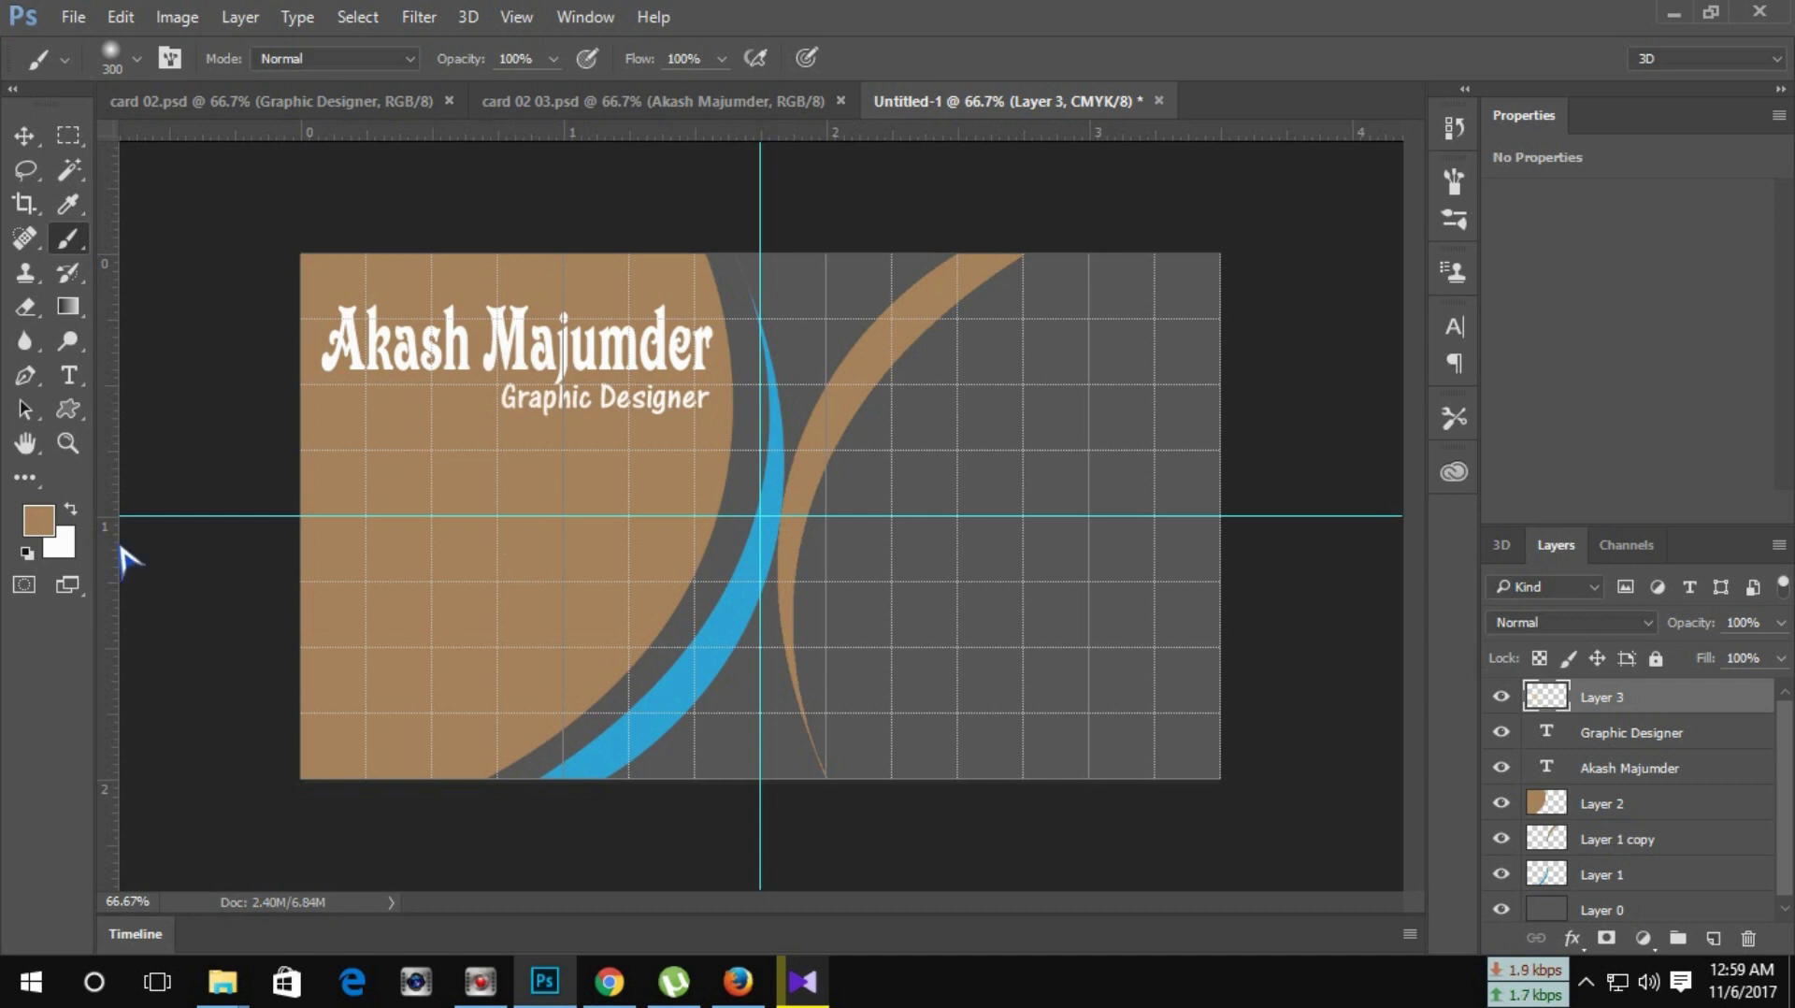
{"action": "left_click", "coordinate": [38, 520]}
{"action": "left_click_drag", "start_coordinate": [726, 412], "coordinate": [515, 211]}
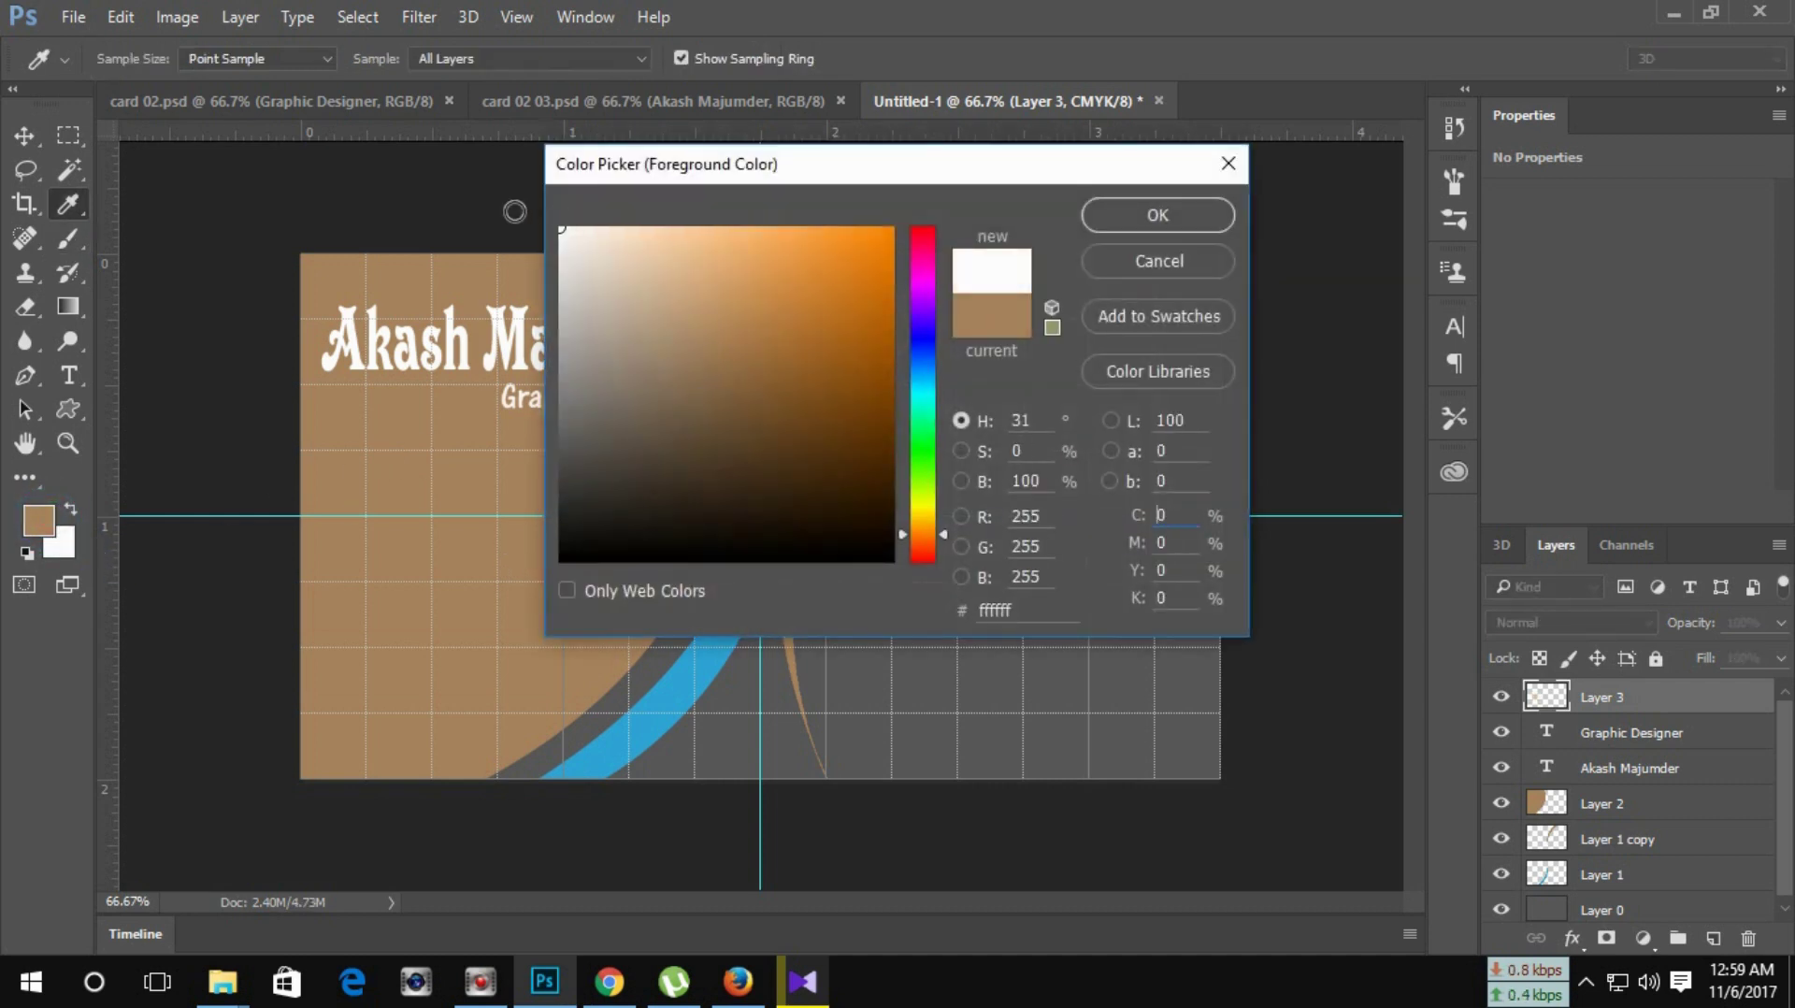
{"action": "left_click", "coordinate": [1157, 215]}
{"action": "key", "text": "b"}
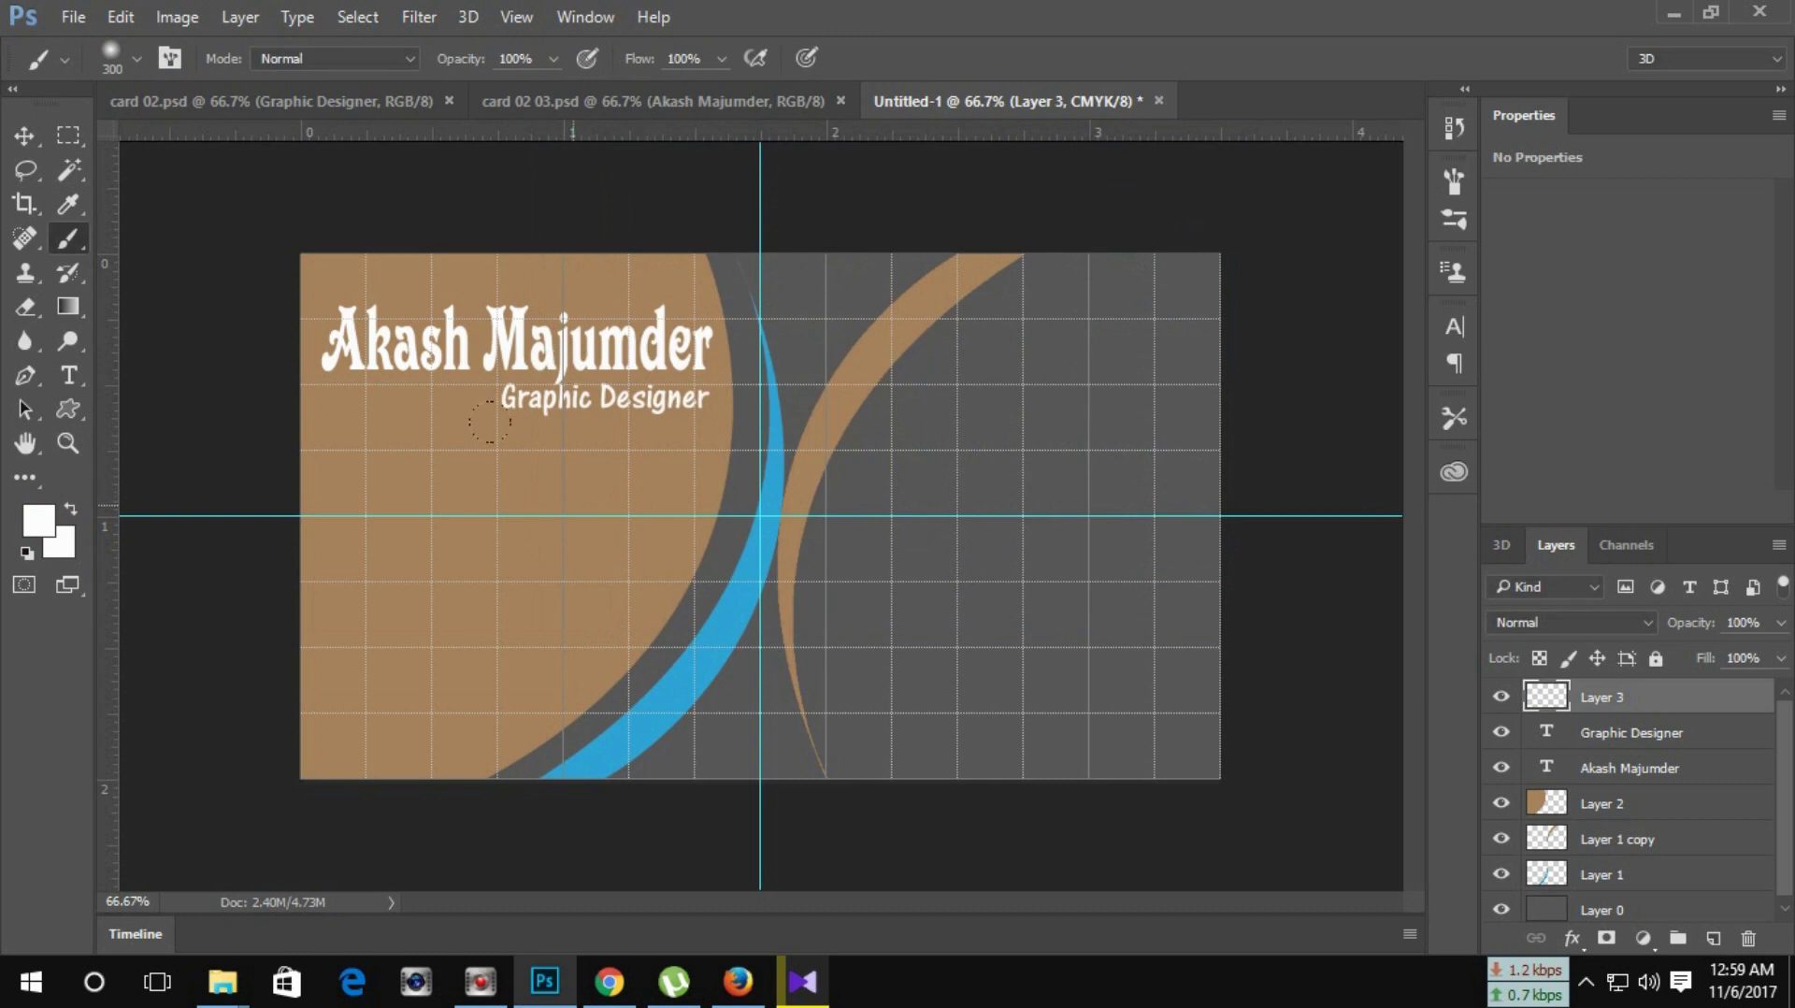
{"action": "left_click", "coordinate": [566, 506]}
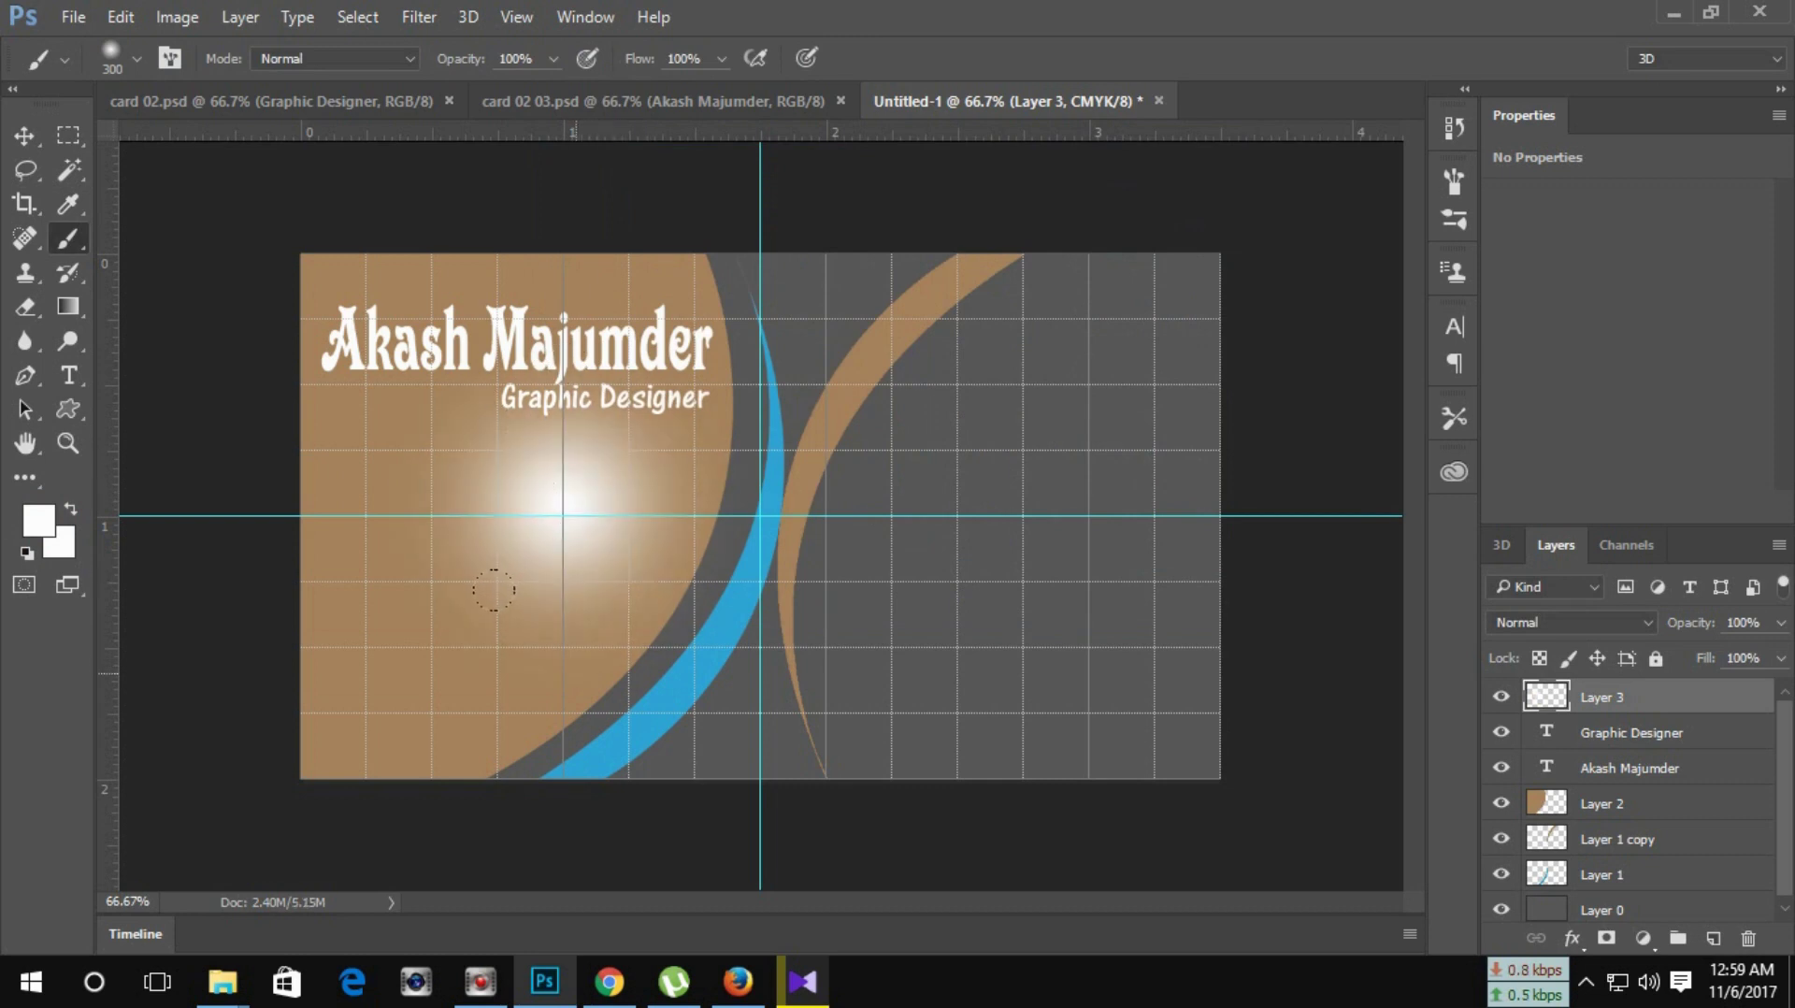
Step: Squash the white dab into a thin streak and place it beneath the title
{"action": "key", "text": "ctrl+t"}
{"action": "left_click_drag", "start_coordinate": [564, 295], "coordinate": [577, 704]}
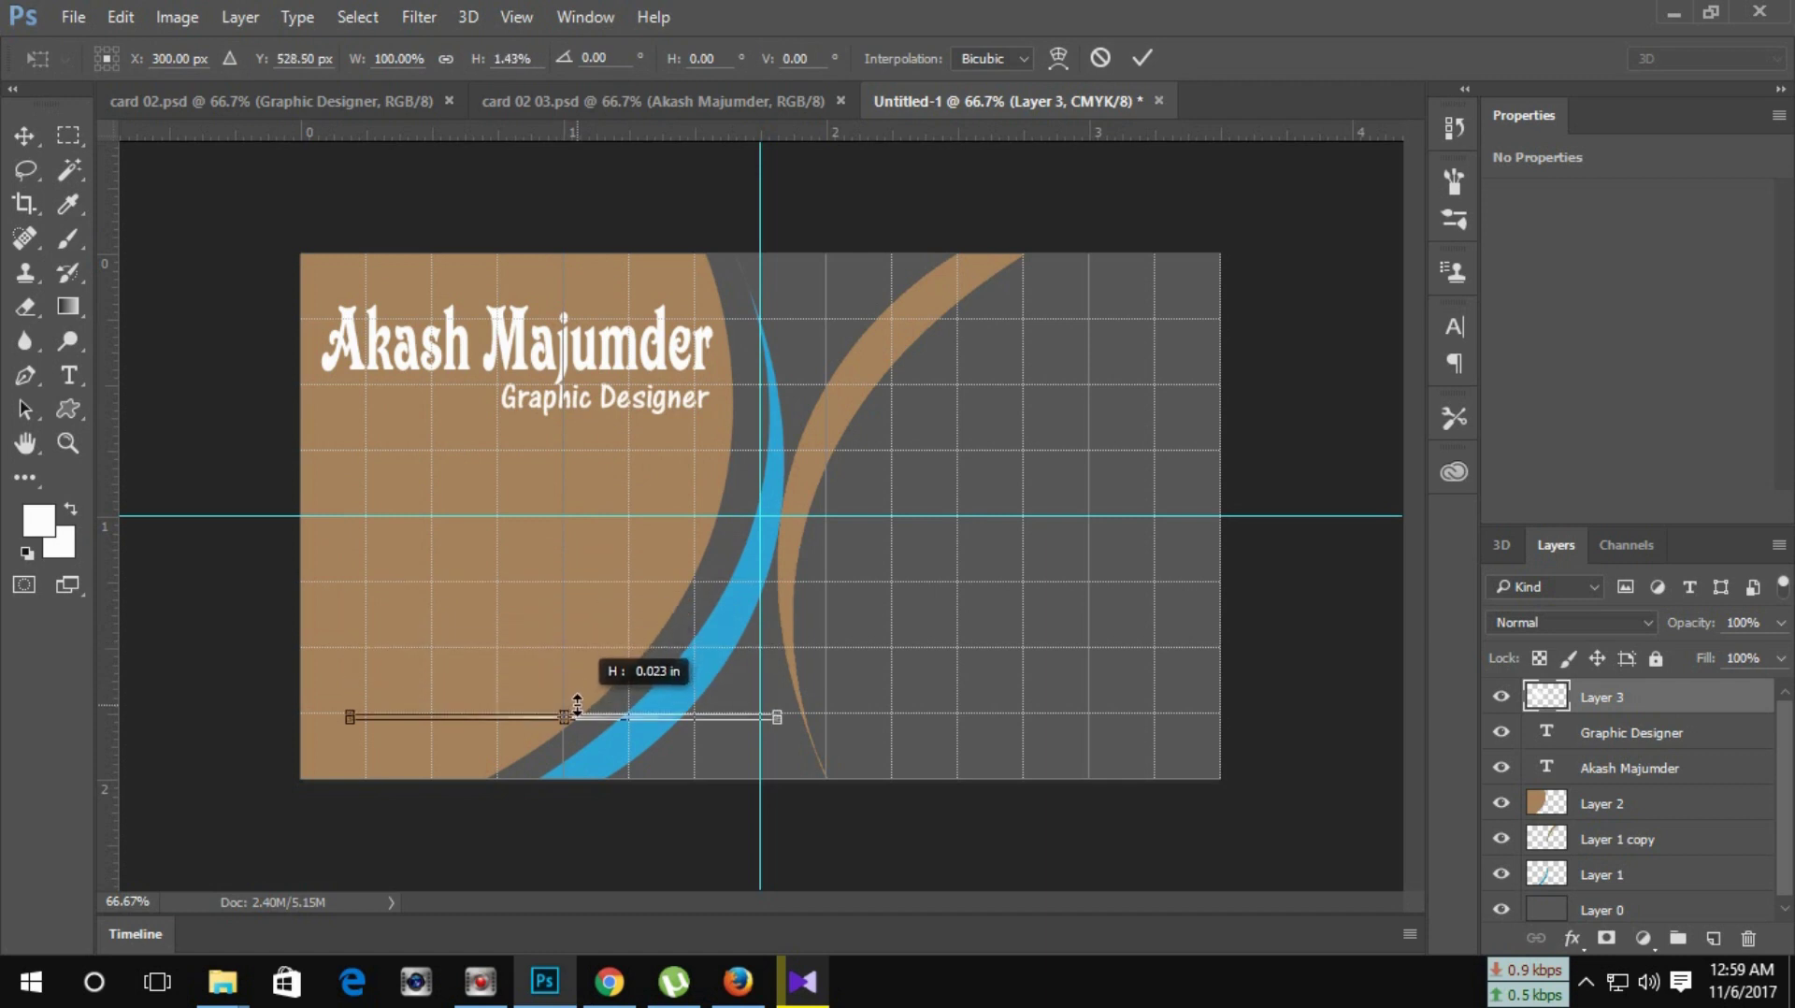
{"action": "left_click", "coordinate": [24, 137]}
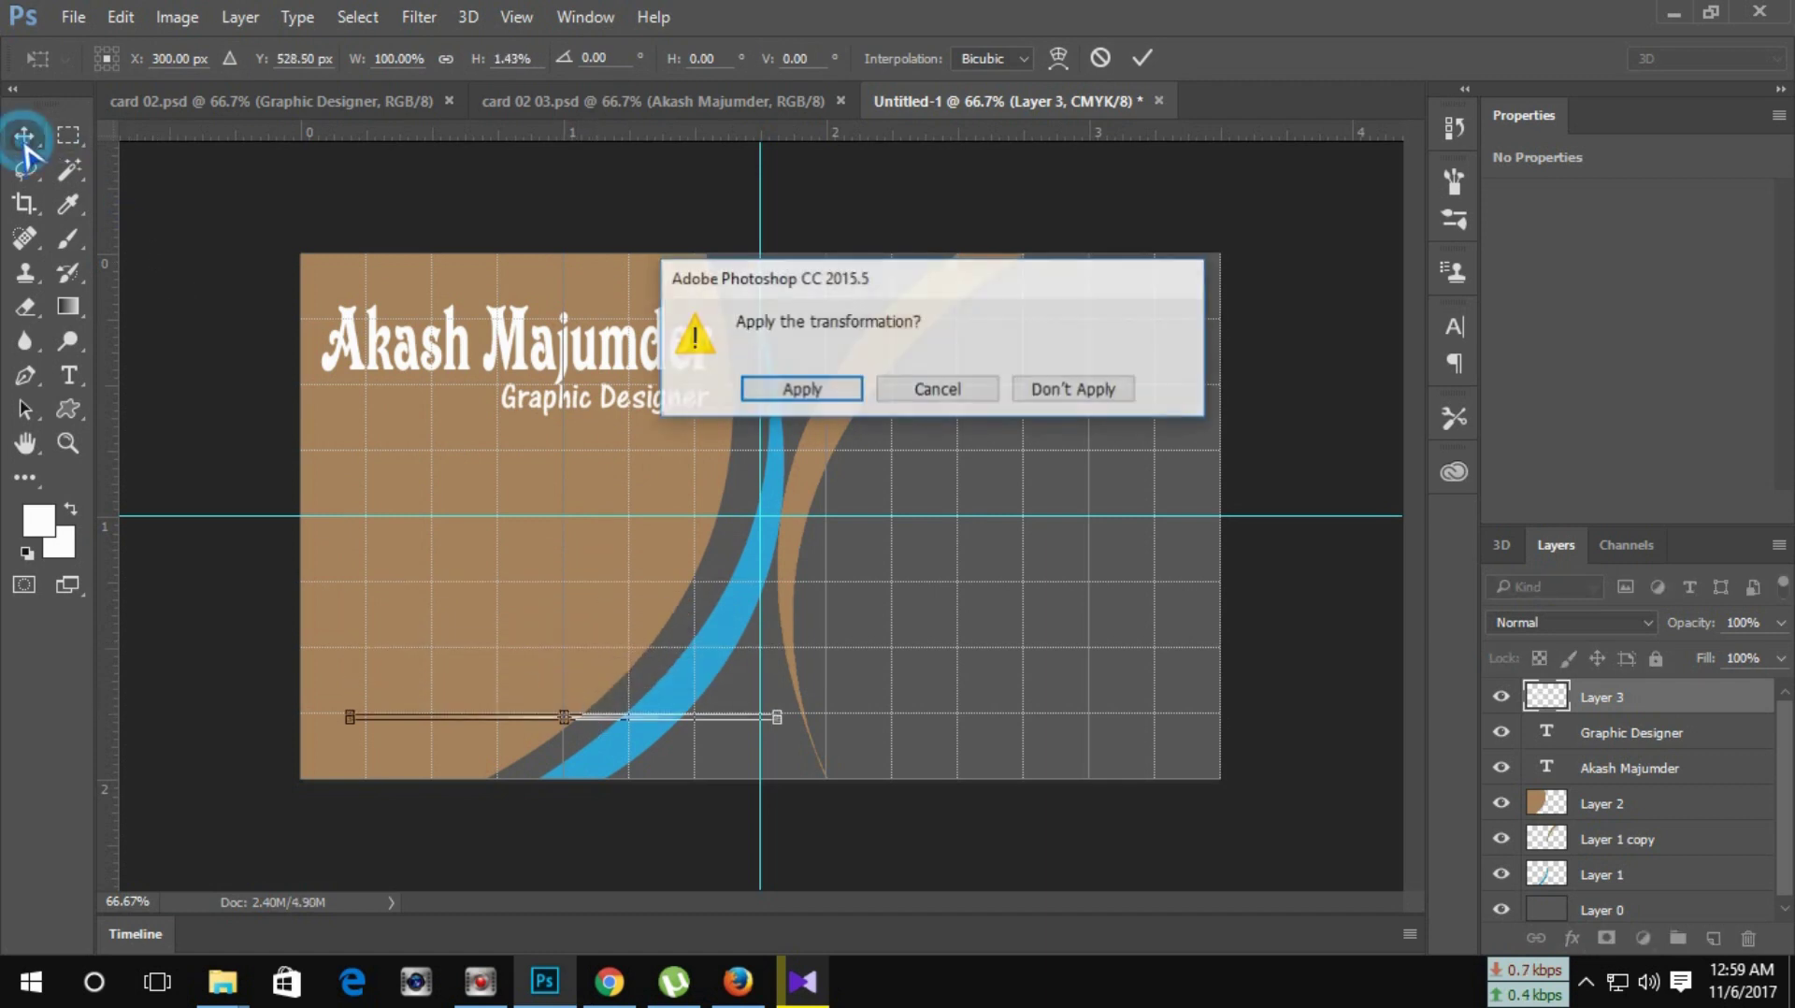
{"action": "left_click", "coordinate": [799, 391]}
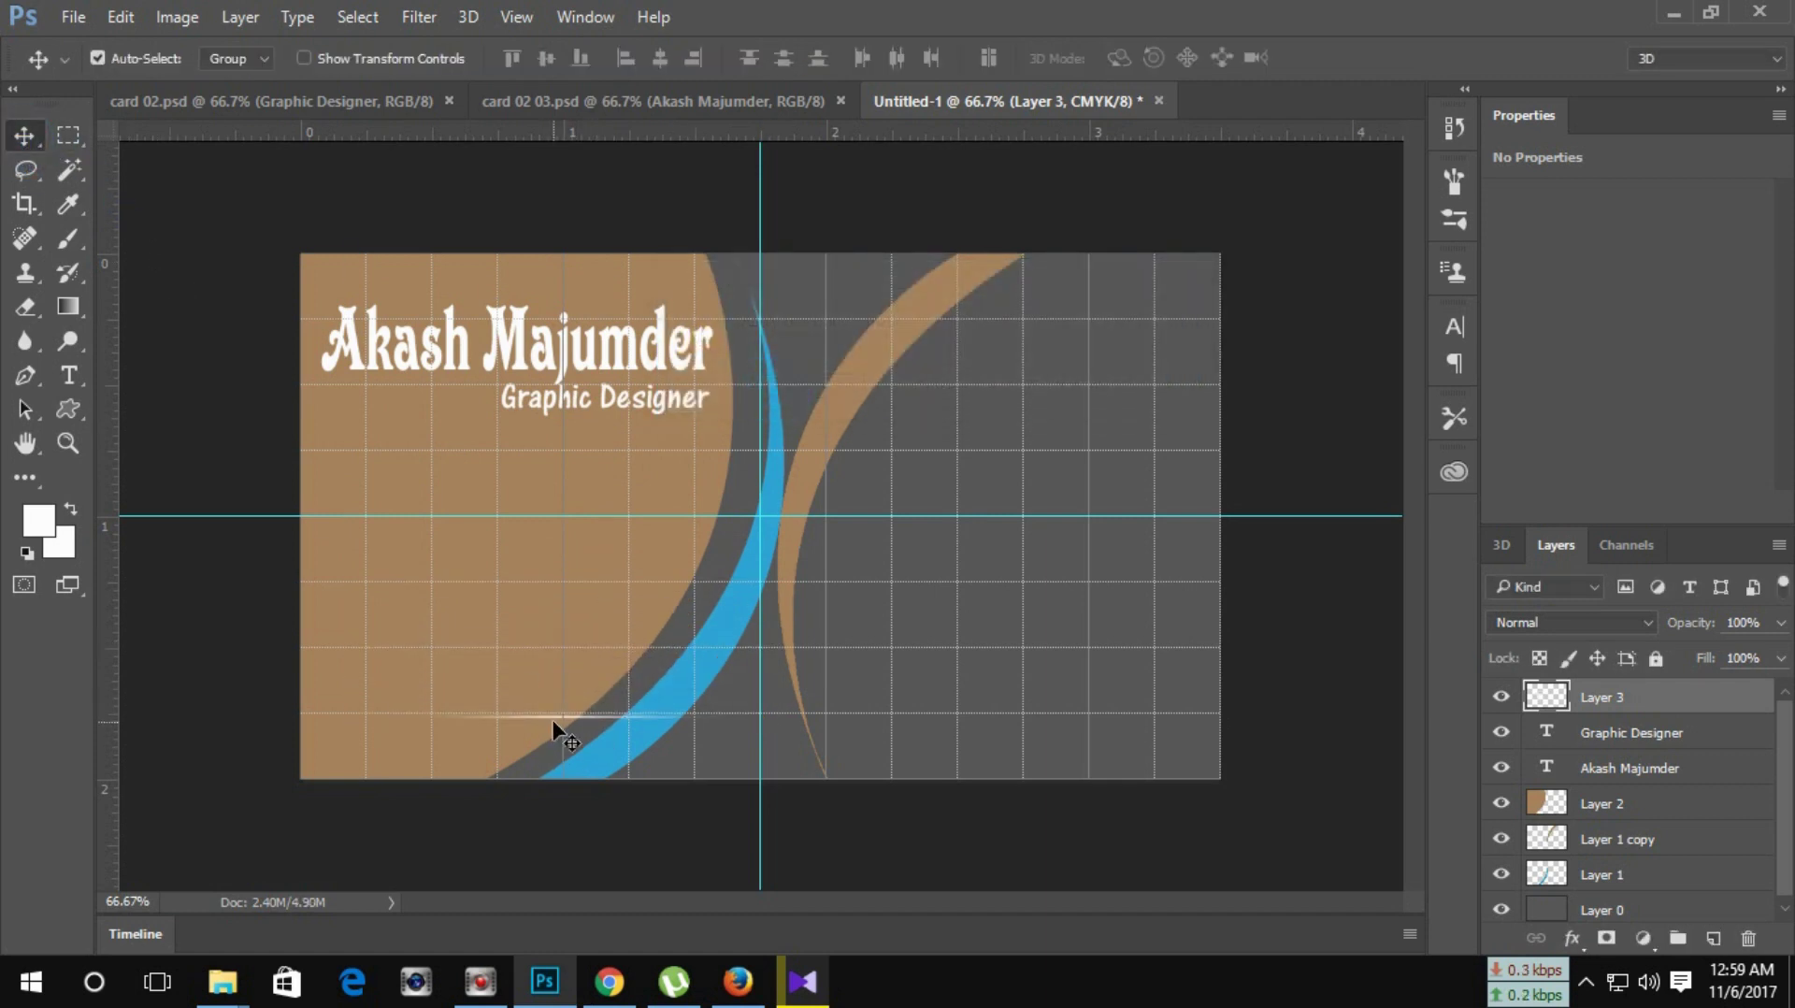
{"action": "left_click_drag", "start_coordinate": [554, 717], "coordinate": [569, 433]}
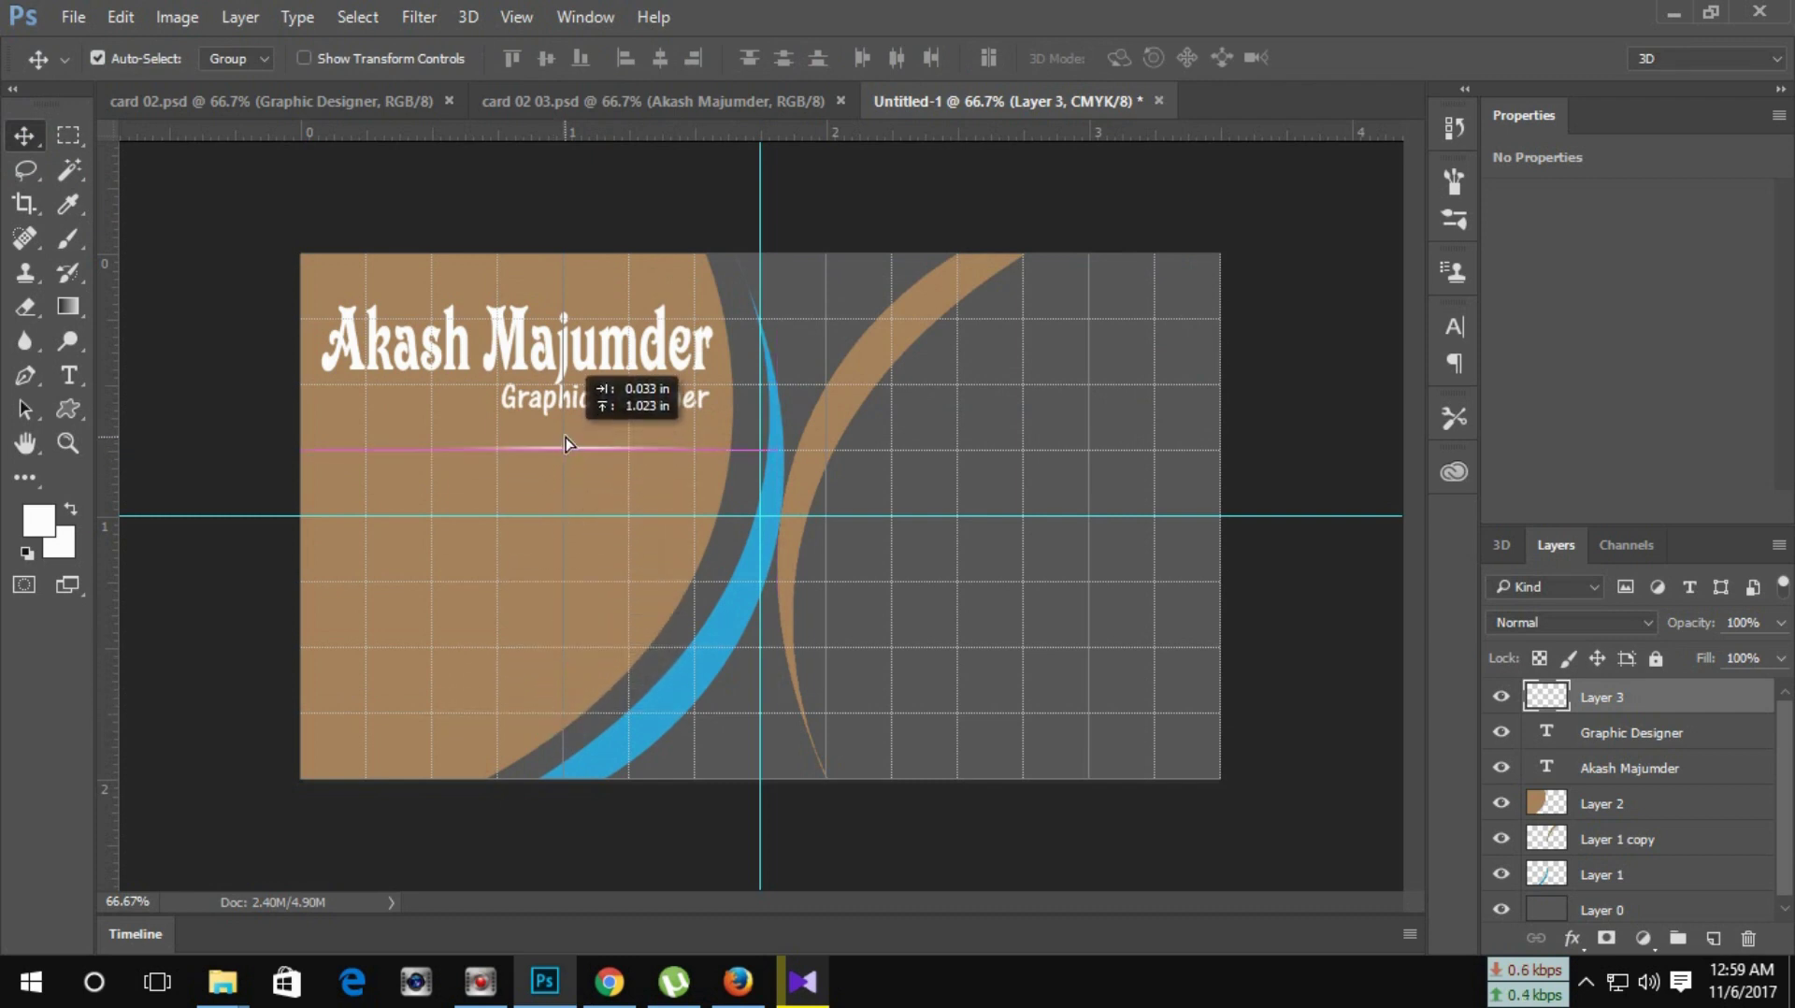
{"action": "left_click_drag", "start_coordinate": [570, 432], "coordinate": [569, 426]}
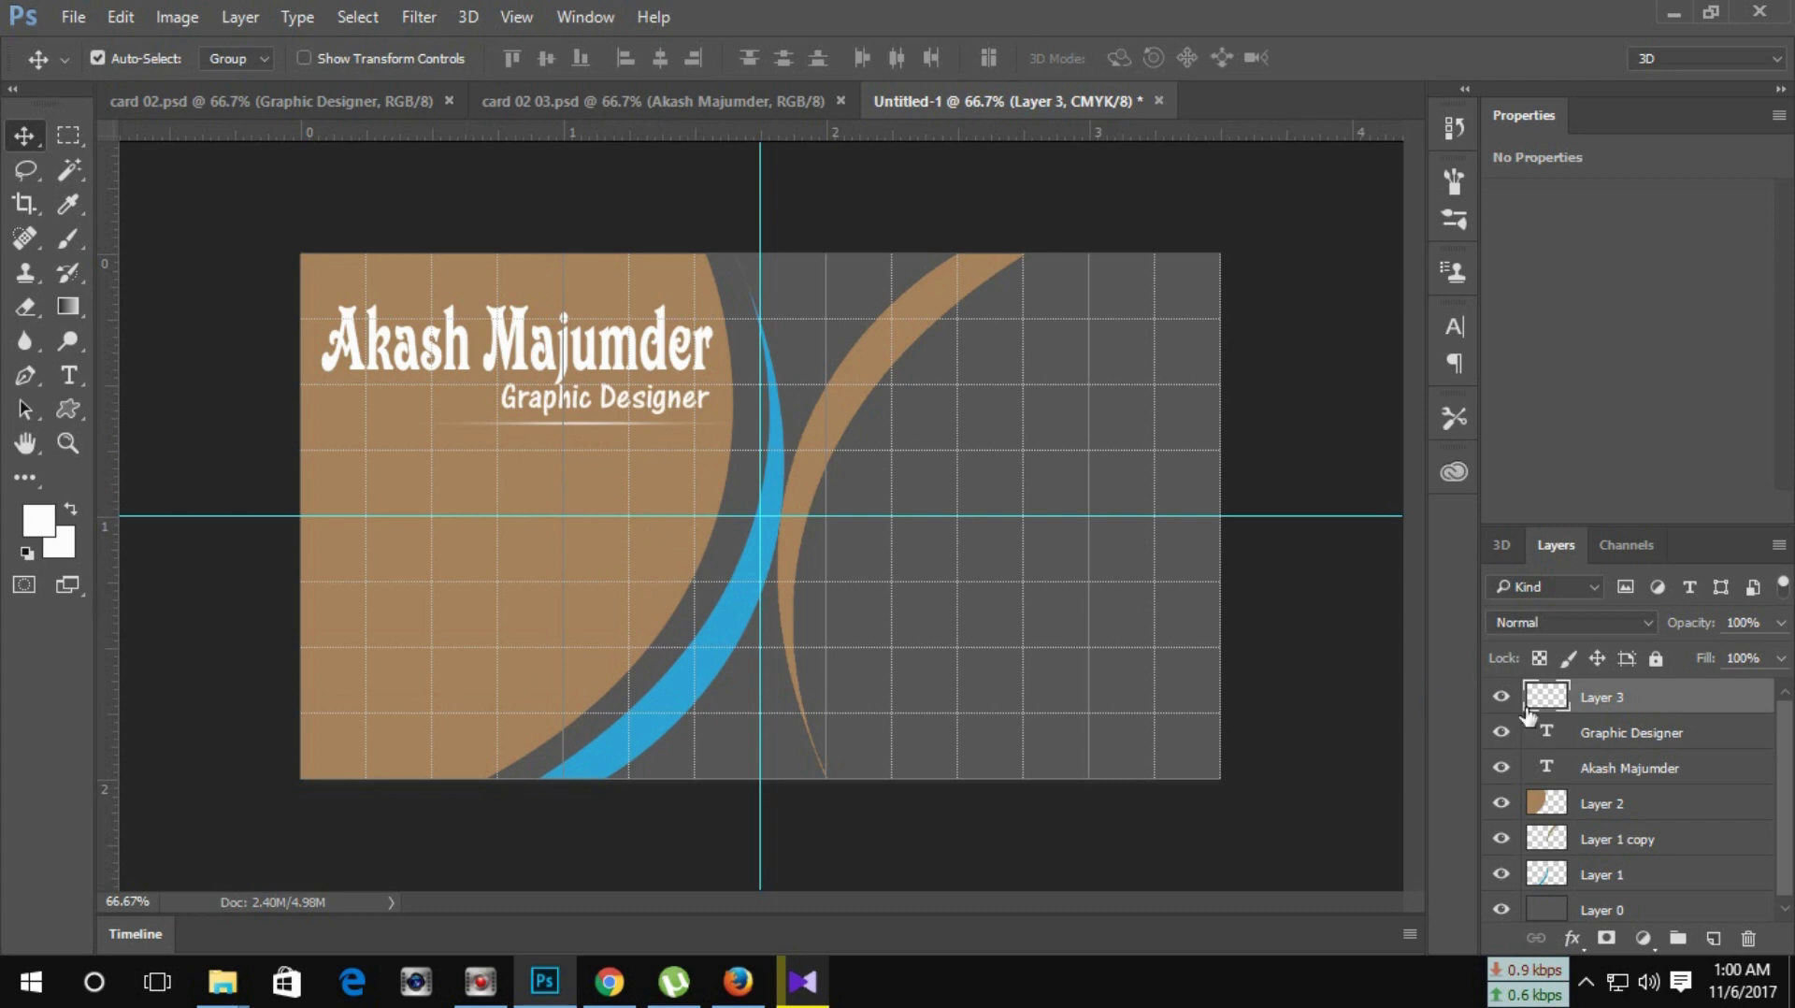
Step: Set the glow line layer's blend mode to Overlay
{"action": "left_click", "coordinate": [1564, 627]}
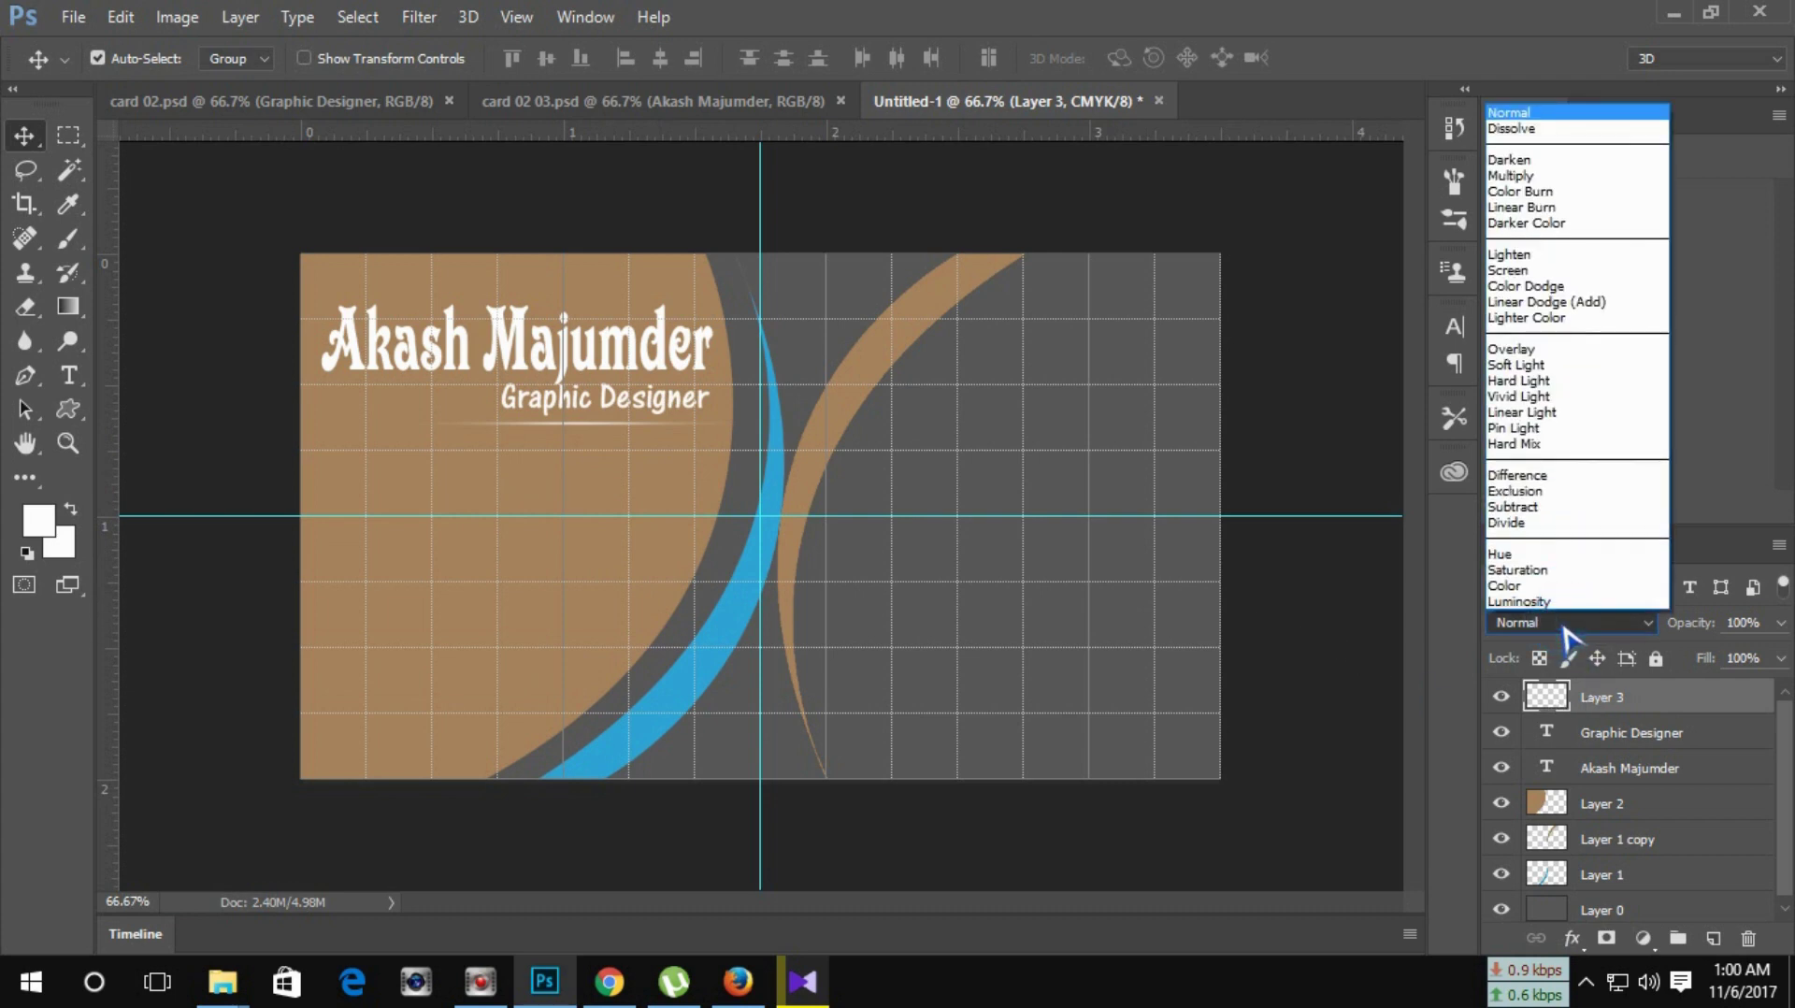
{"action": "left_click", "coordinate": [1575, 350]}
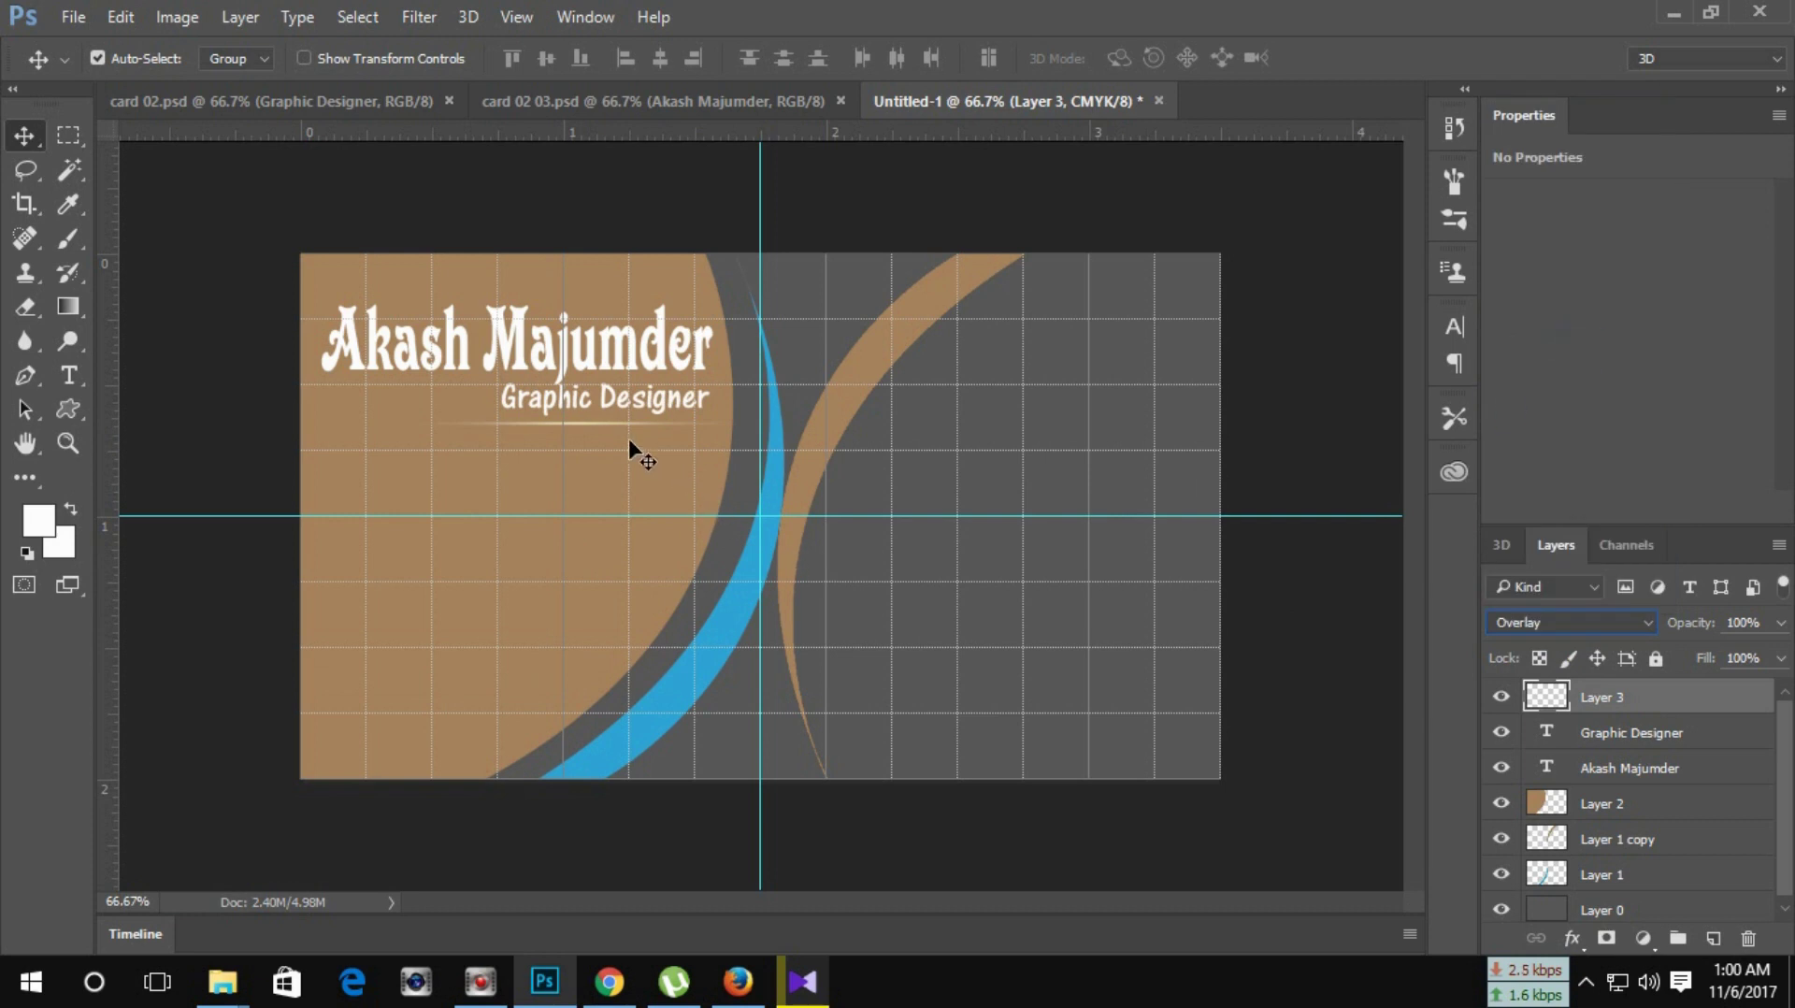
{"action": "key", "text": "shift+minus"}
{"action": "key", "text": "shift+minus"}
{"action": "key", "text": "shift+plus"}
{"action": "key", "text": "shift+plus"}
{"action": "key", "text": "shift+plus"}
Step: Stretch the glow line wider on both sides, then bring up card 02.psd
{"action": "key", "text": "ctrl+t"}
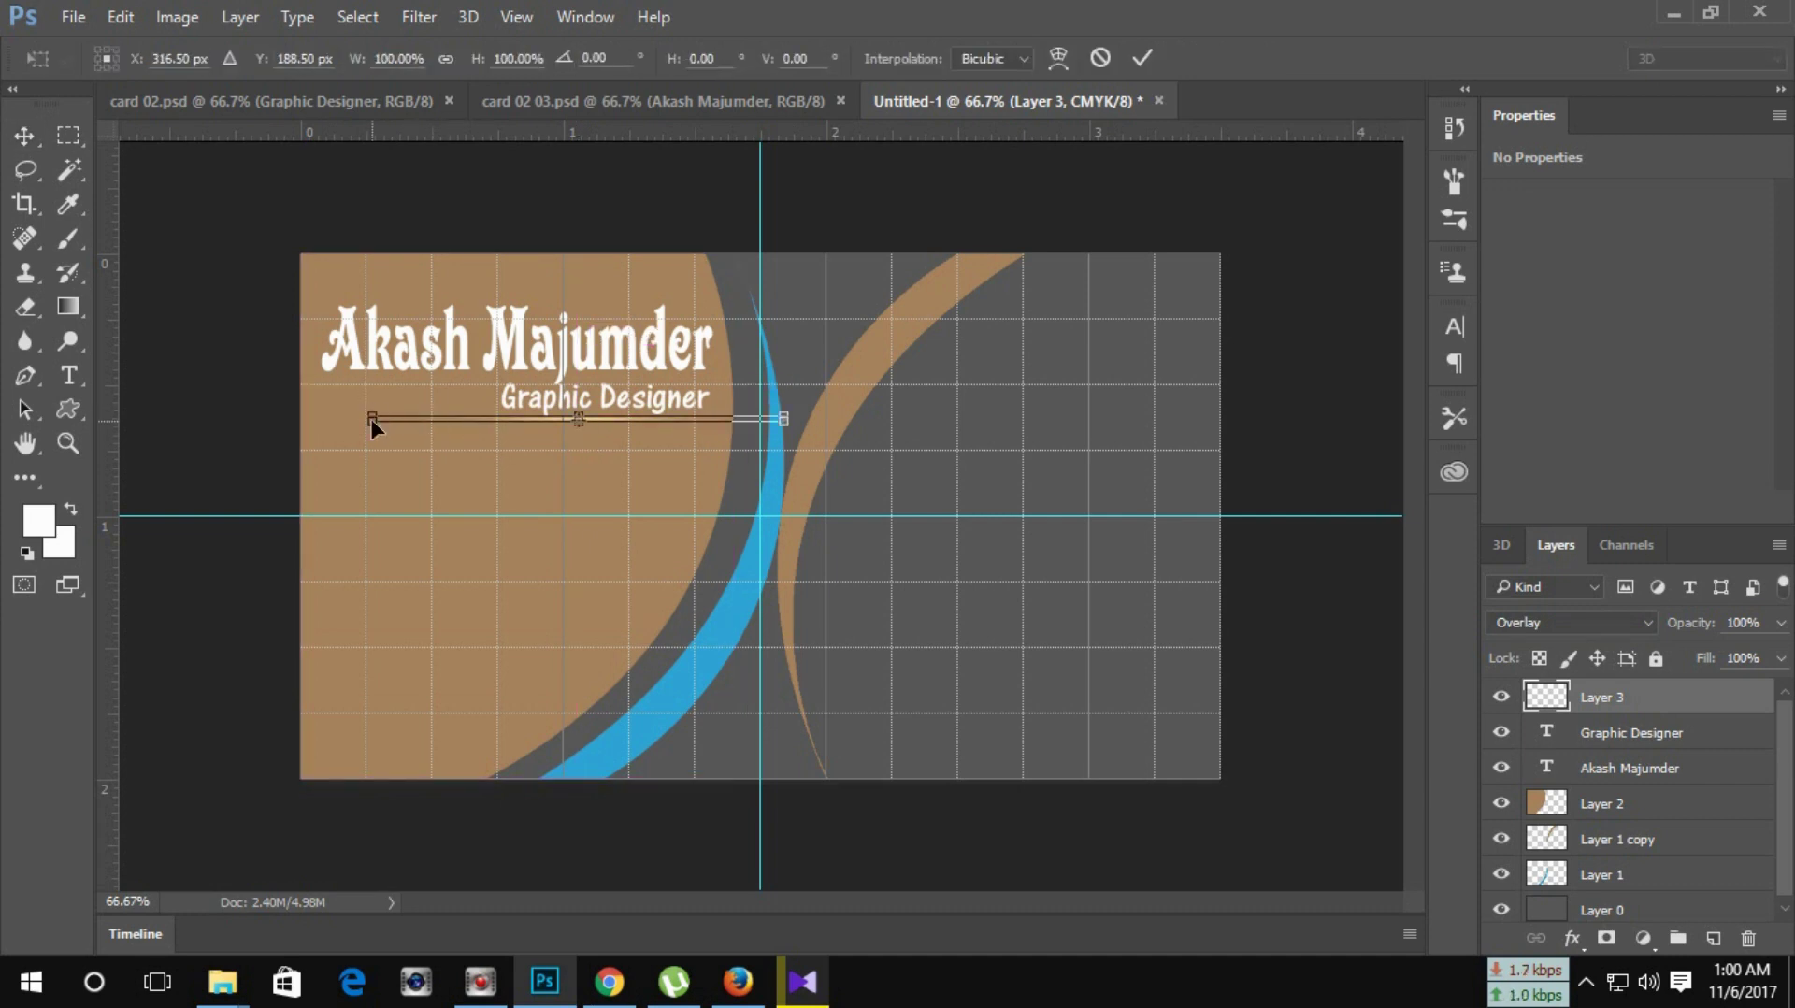
{"action": "left_click_drag", "start_coordinate": [359, 419], "coordinate": [269, 419]}
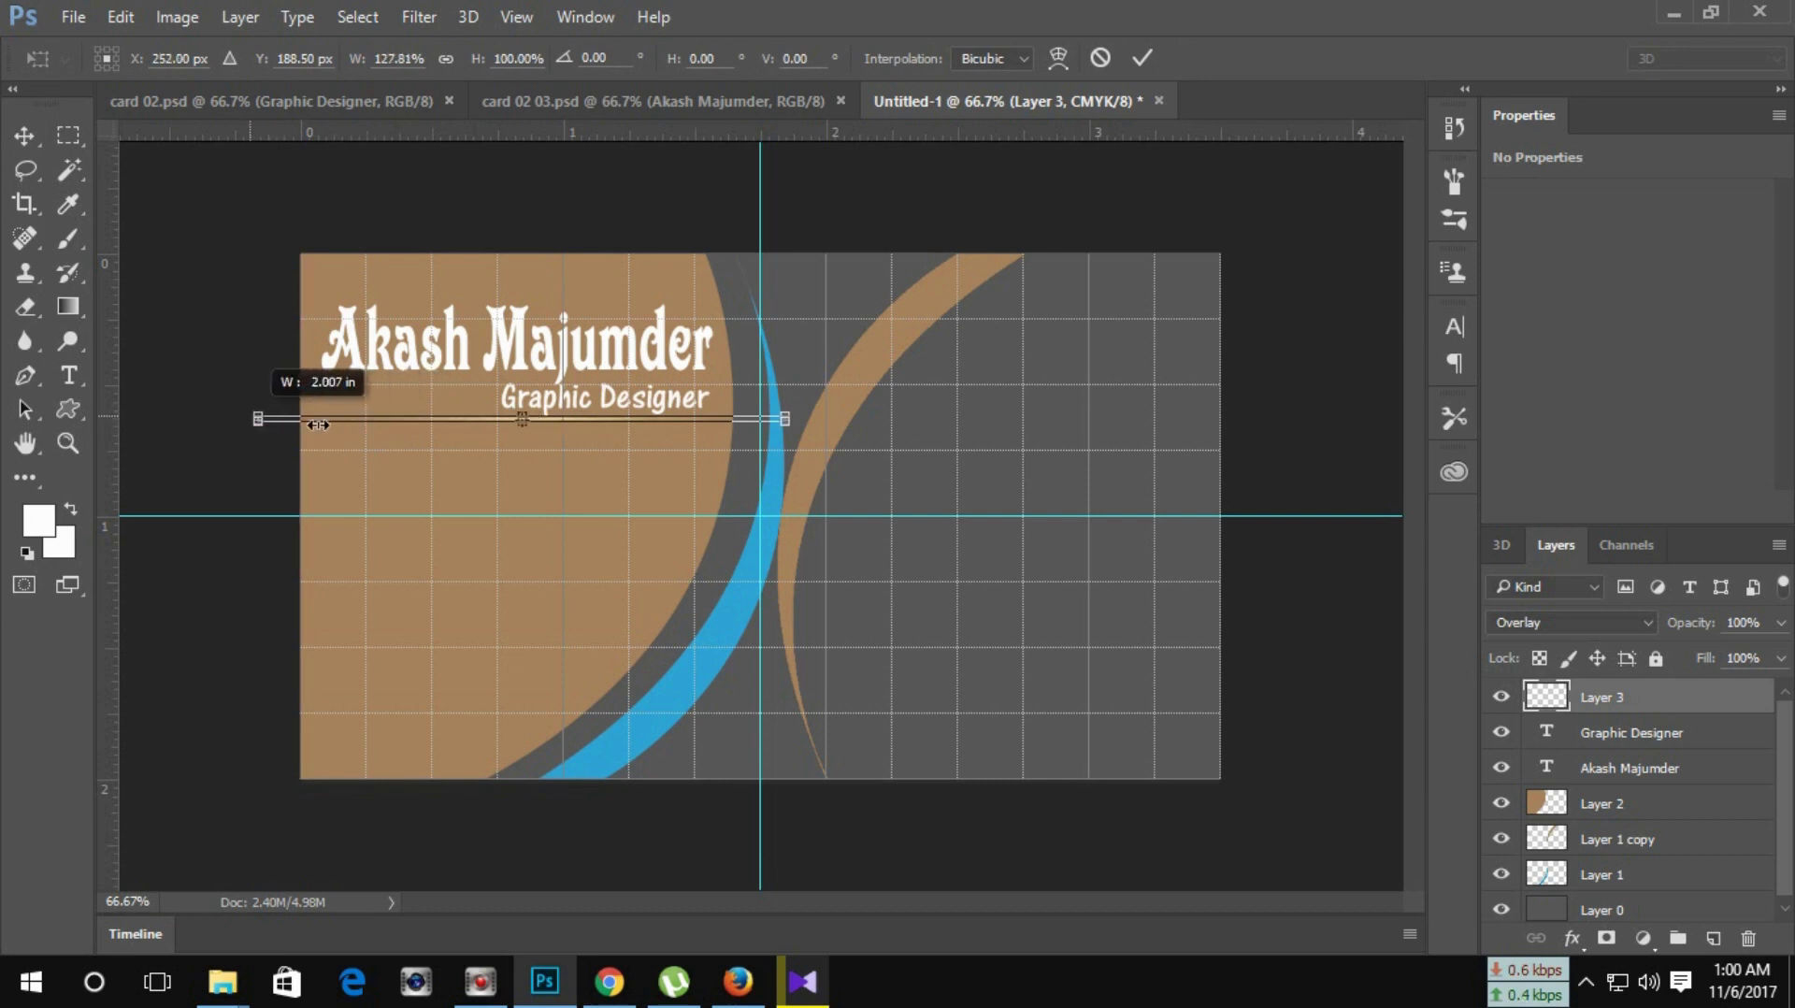
{"action": "left_click_drag", "start_coordinate": [786, 419], "coordinate": [851, 419]}
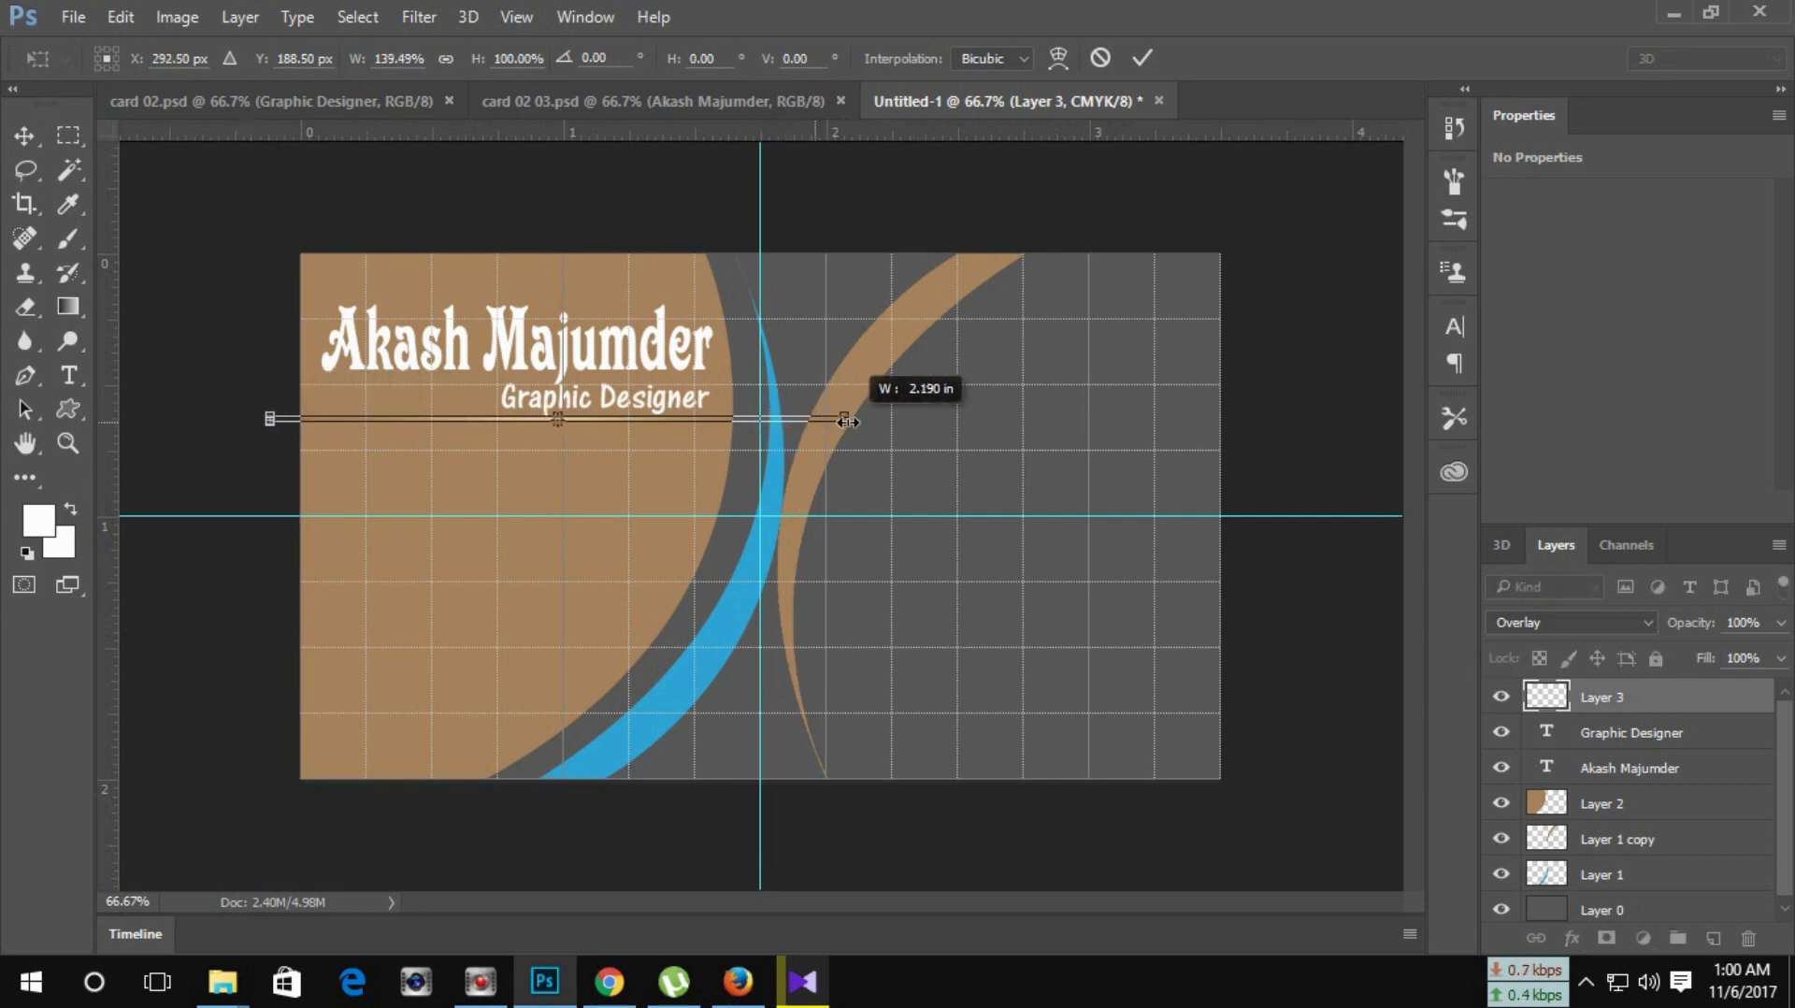
{"action": "left_click", "coordinate": [24, 137]}
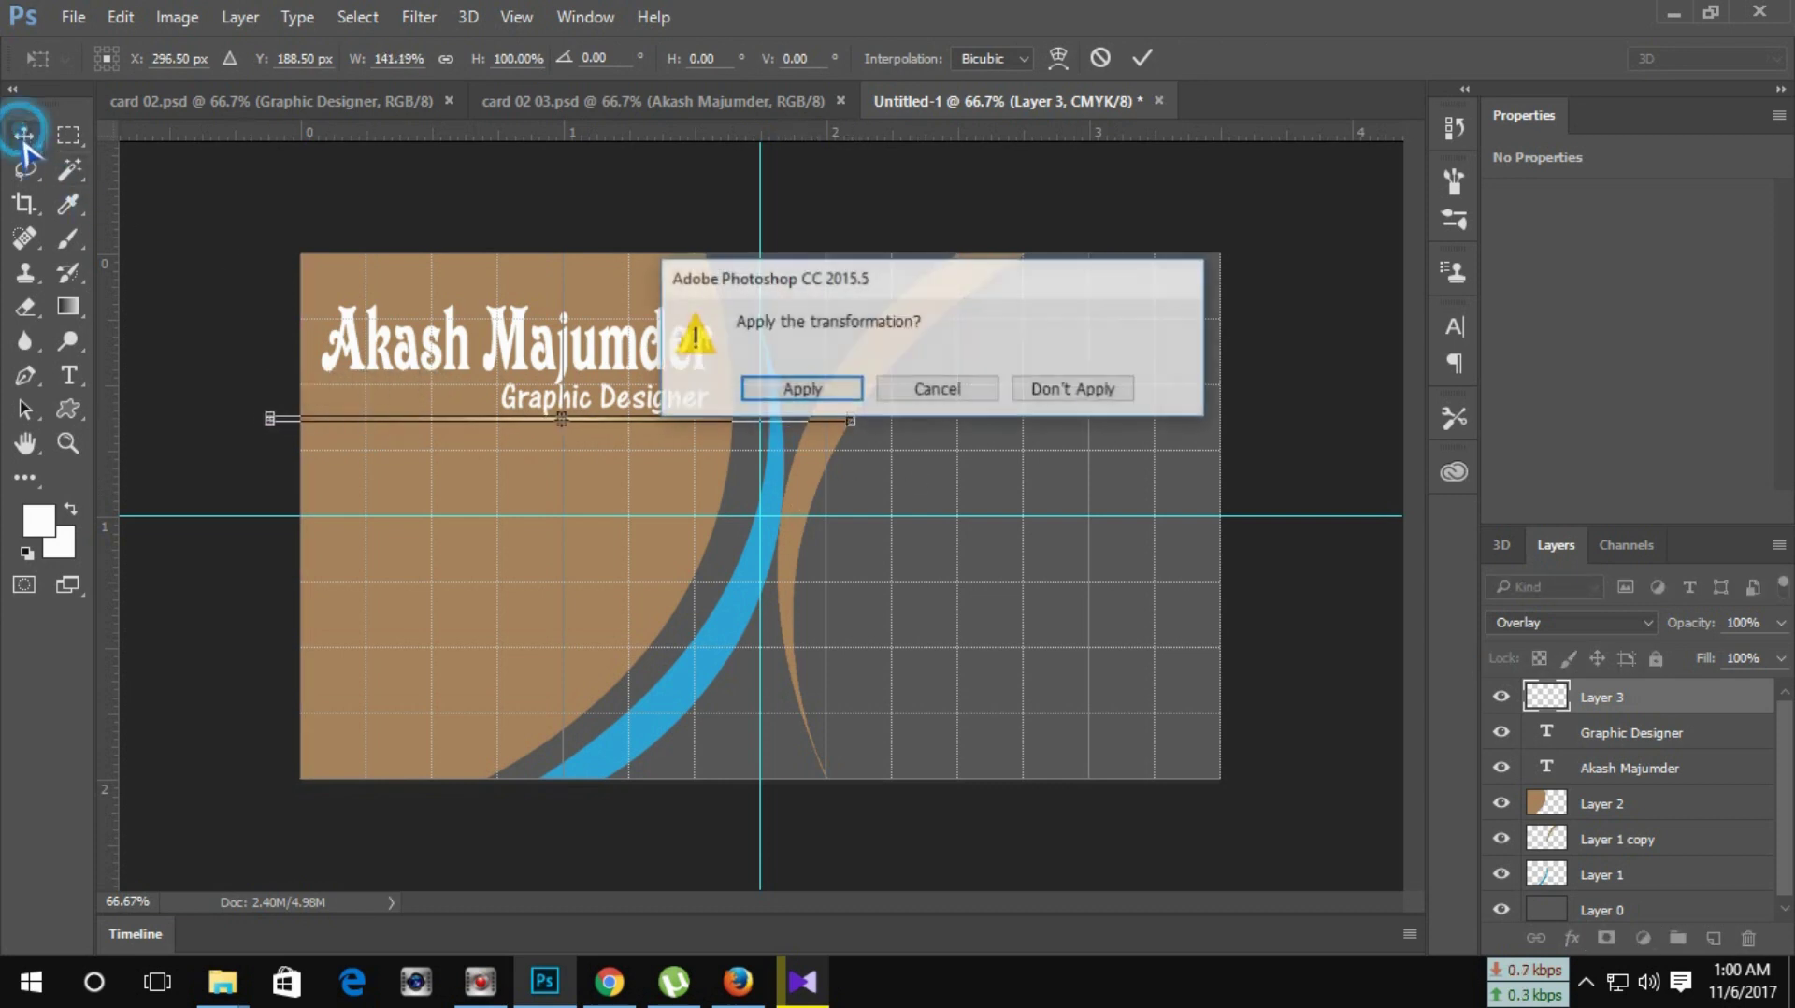
{"action": "left_click", "coordinate": [794, 387]}
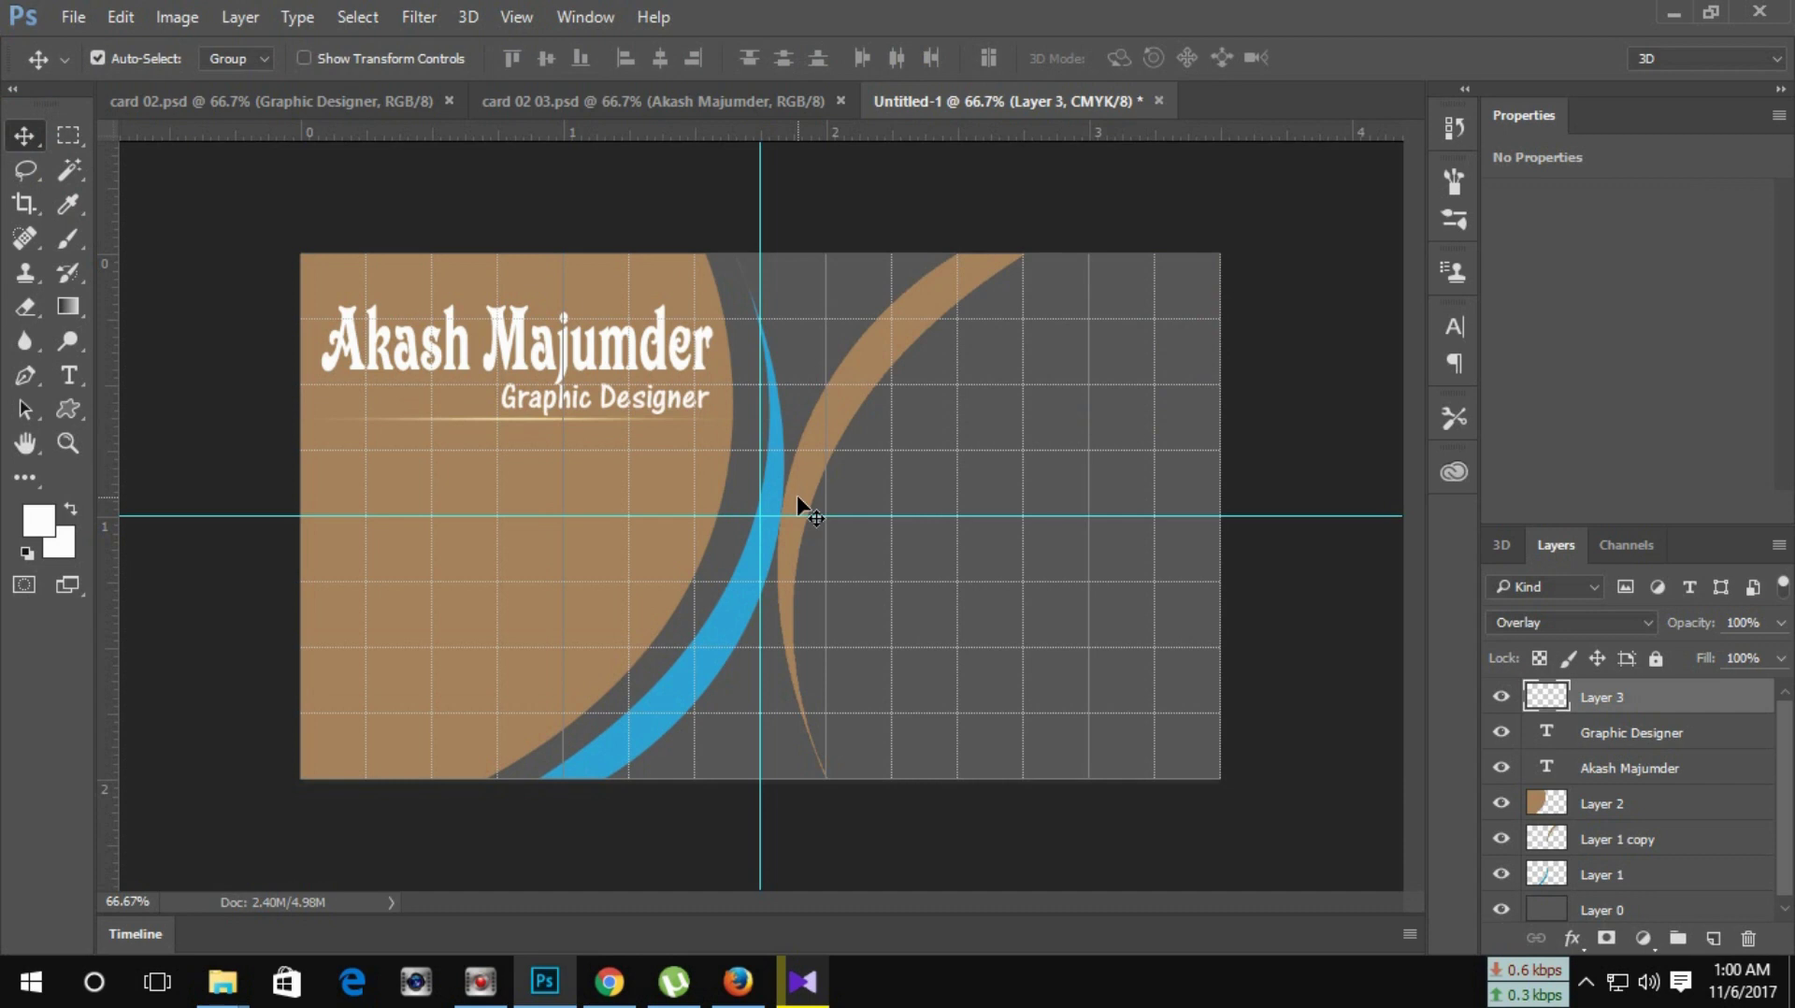
{"action": "left_click", "coordinate": [535, 101]}
{"action": "left_click", "coordinate": [369, 100]}
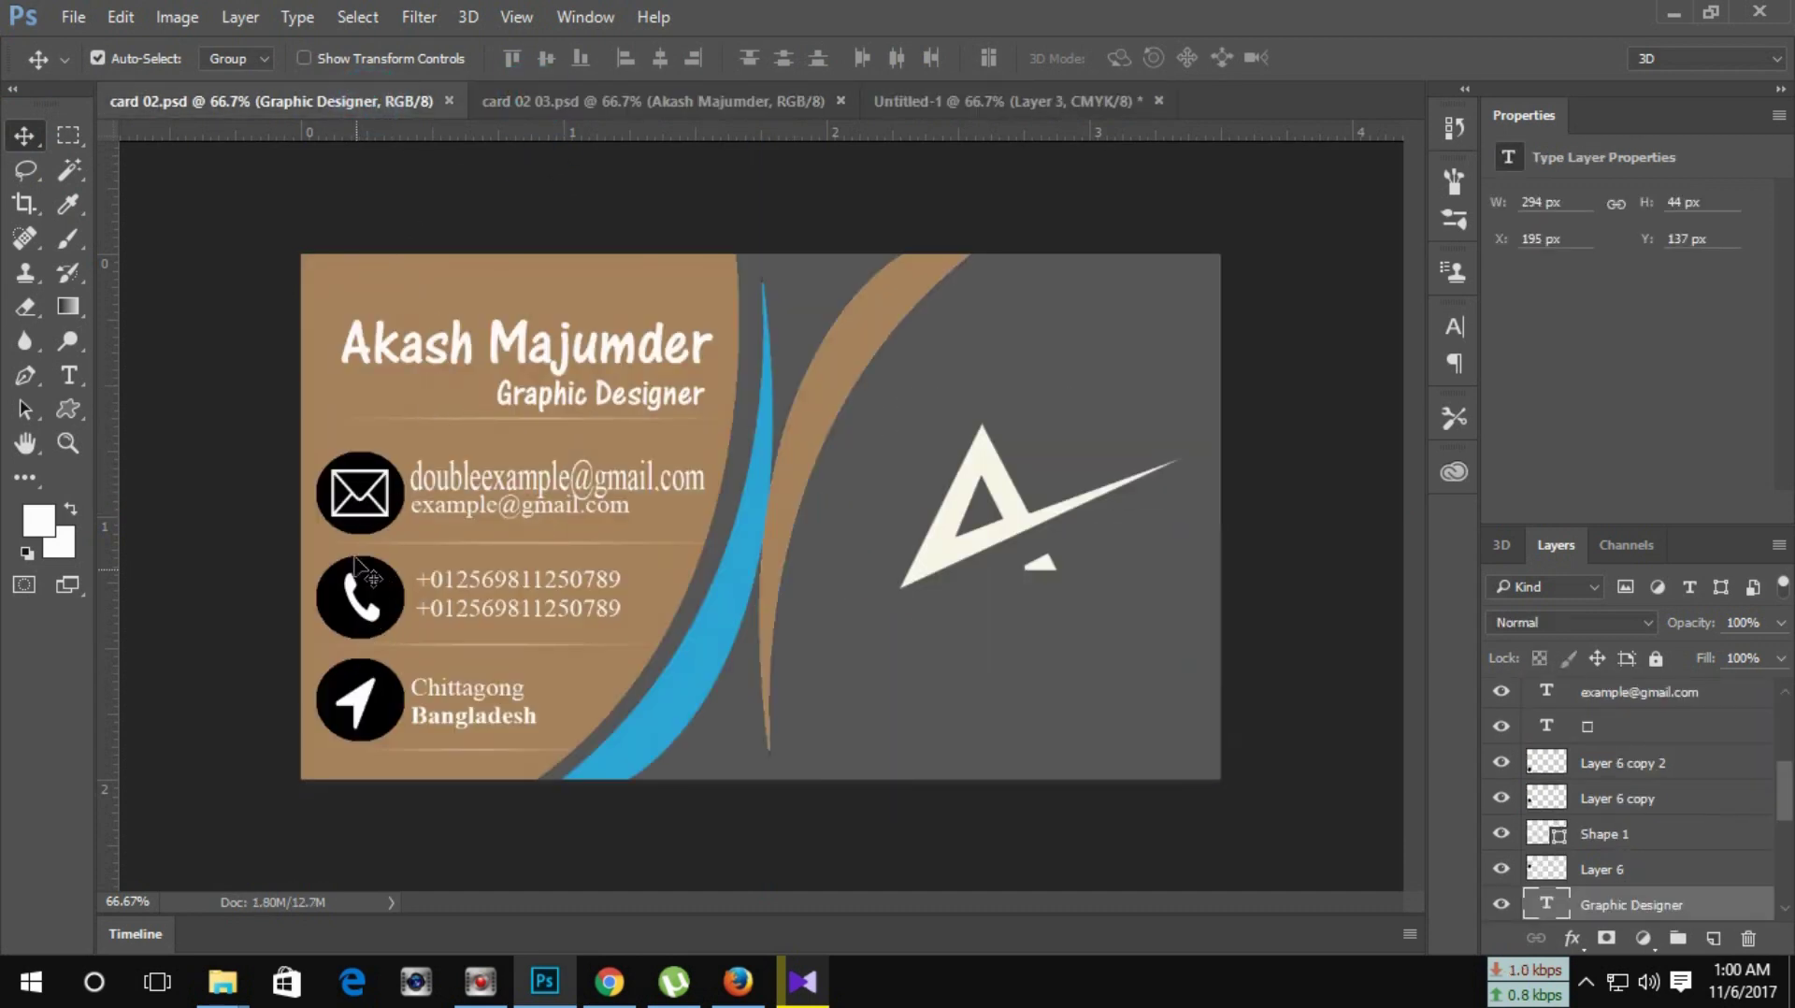
Step: On Untitled-1, draw a circular elliptical selection below the glow line
{"action": "left_click", "coordinate": [947, 101]}
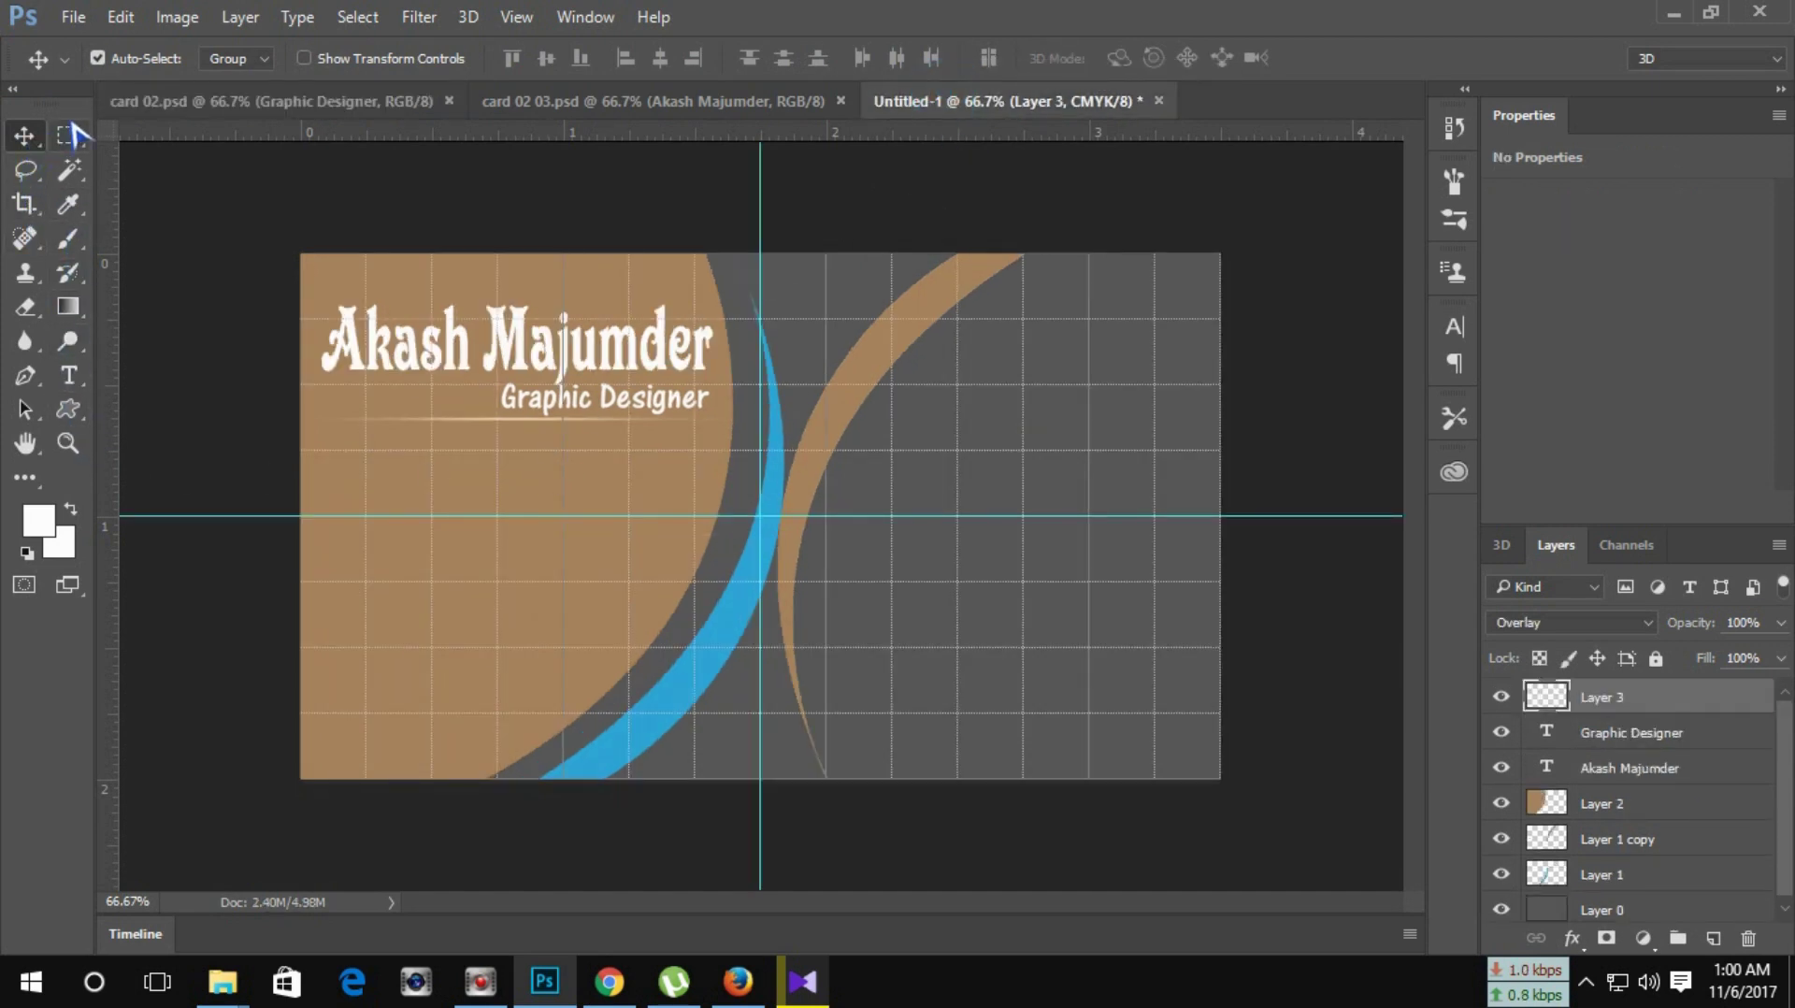
{"action": "left_click", "coordinate": [67, 135]}
{"action": "left_click", "coordinate": [180, 159]}
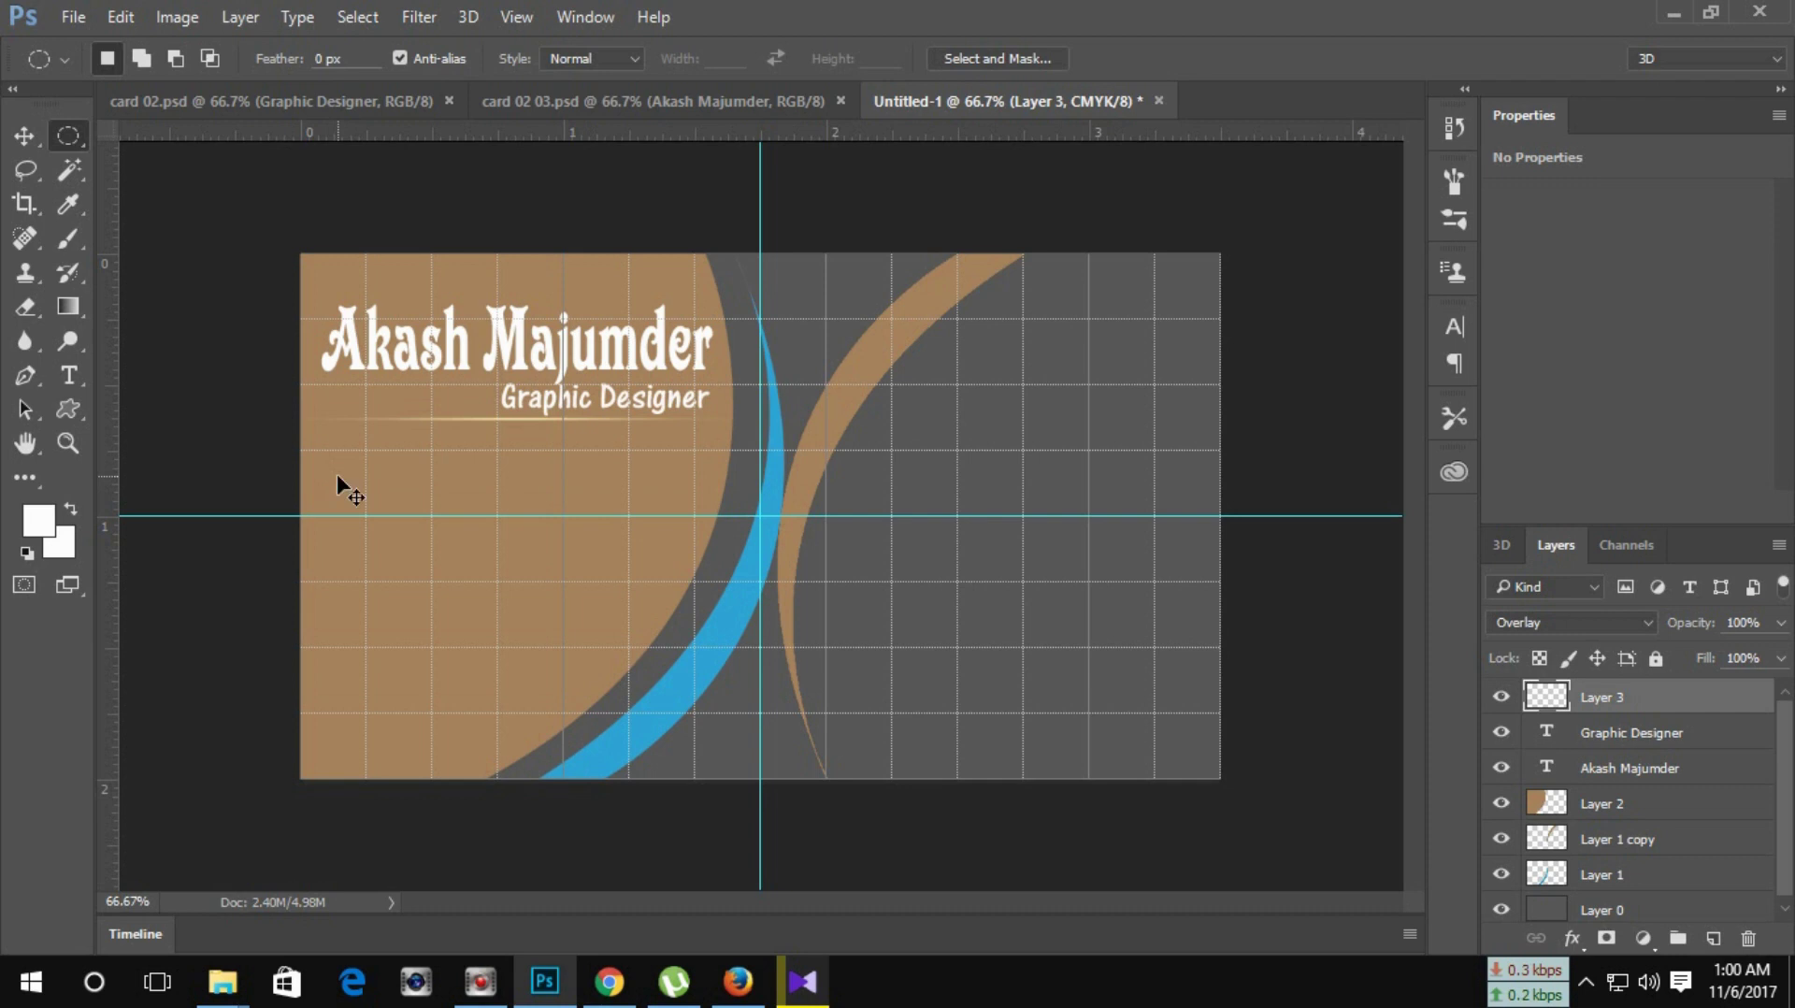
{"action": "left_click_drag", "start_coordinate": [338, 476], "coordinate": [389, 531]}
{"action": "left_click", "coordinate": [387, 522]}
{"action": "mouse_move", "coordinate": [401, 488]}
{"action": "left_mouse_down"}
{"action": "mouse_move", "coordinate": [495, 580]}
{"action": "mouse_move", "coordinate": [477, 565]}
{"action": "left_mouse_up"}
Step: Fill the circle with solid black, using Normal blend mode
{"action": "left_click", "coordinate": [38, 520]}
{"action": "left_click_drag", "start_coordinate": [773, 441], "coordinate": [928, 567]}
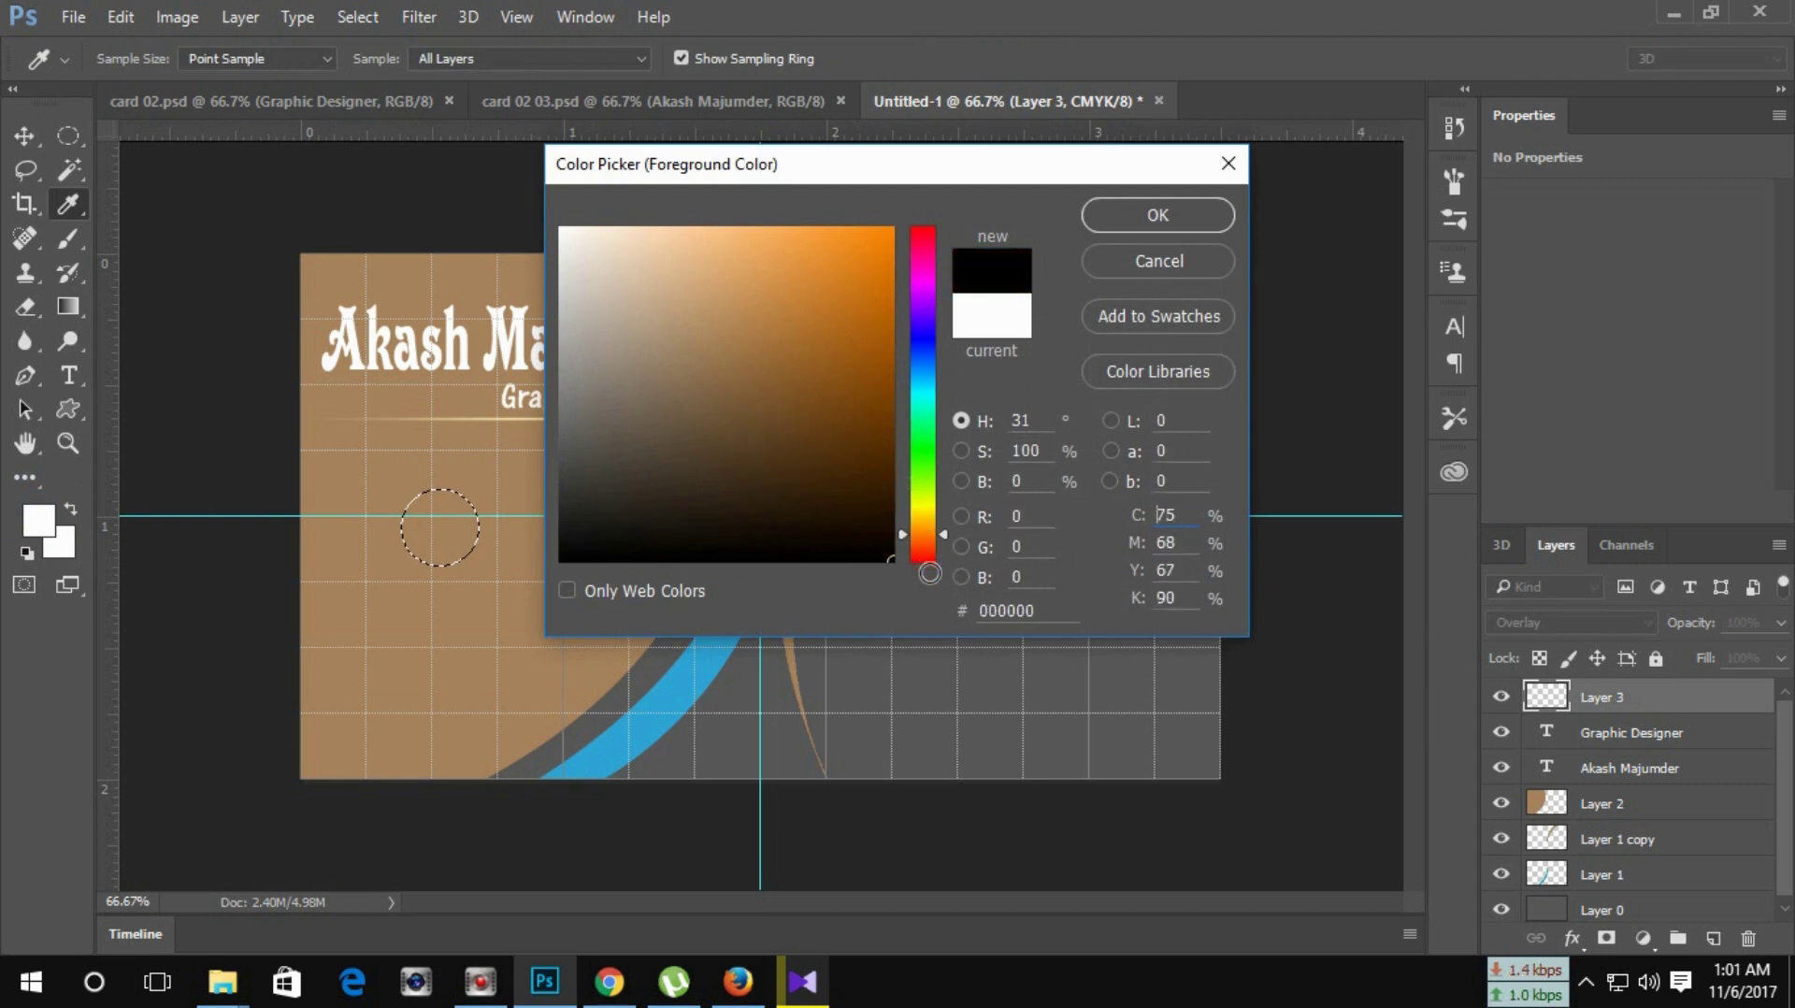
{"action": "left_click", "coordinate": [1138, 228]}
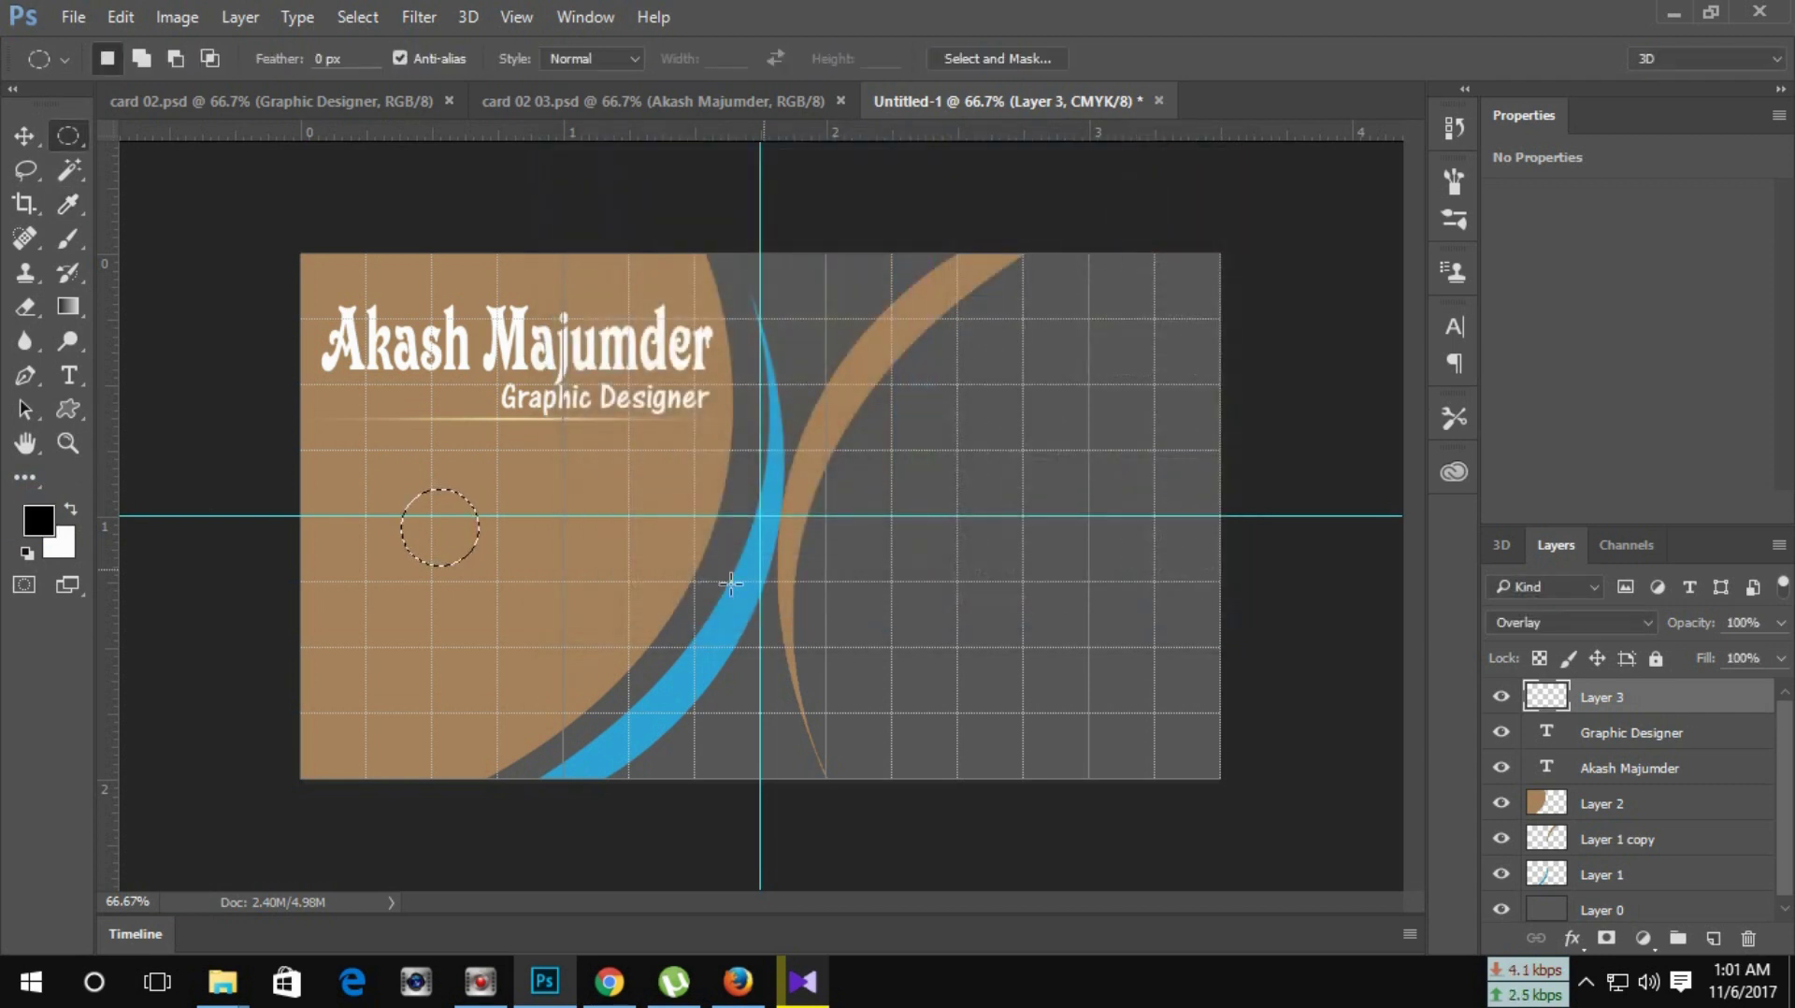
{"action": "key", "text": "alt+BackSpace"}
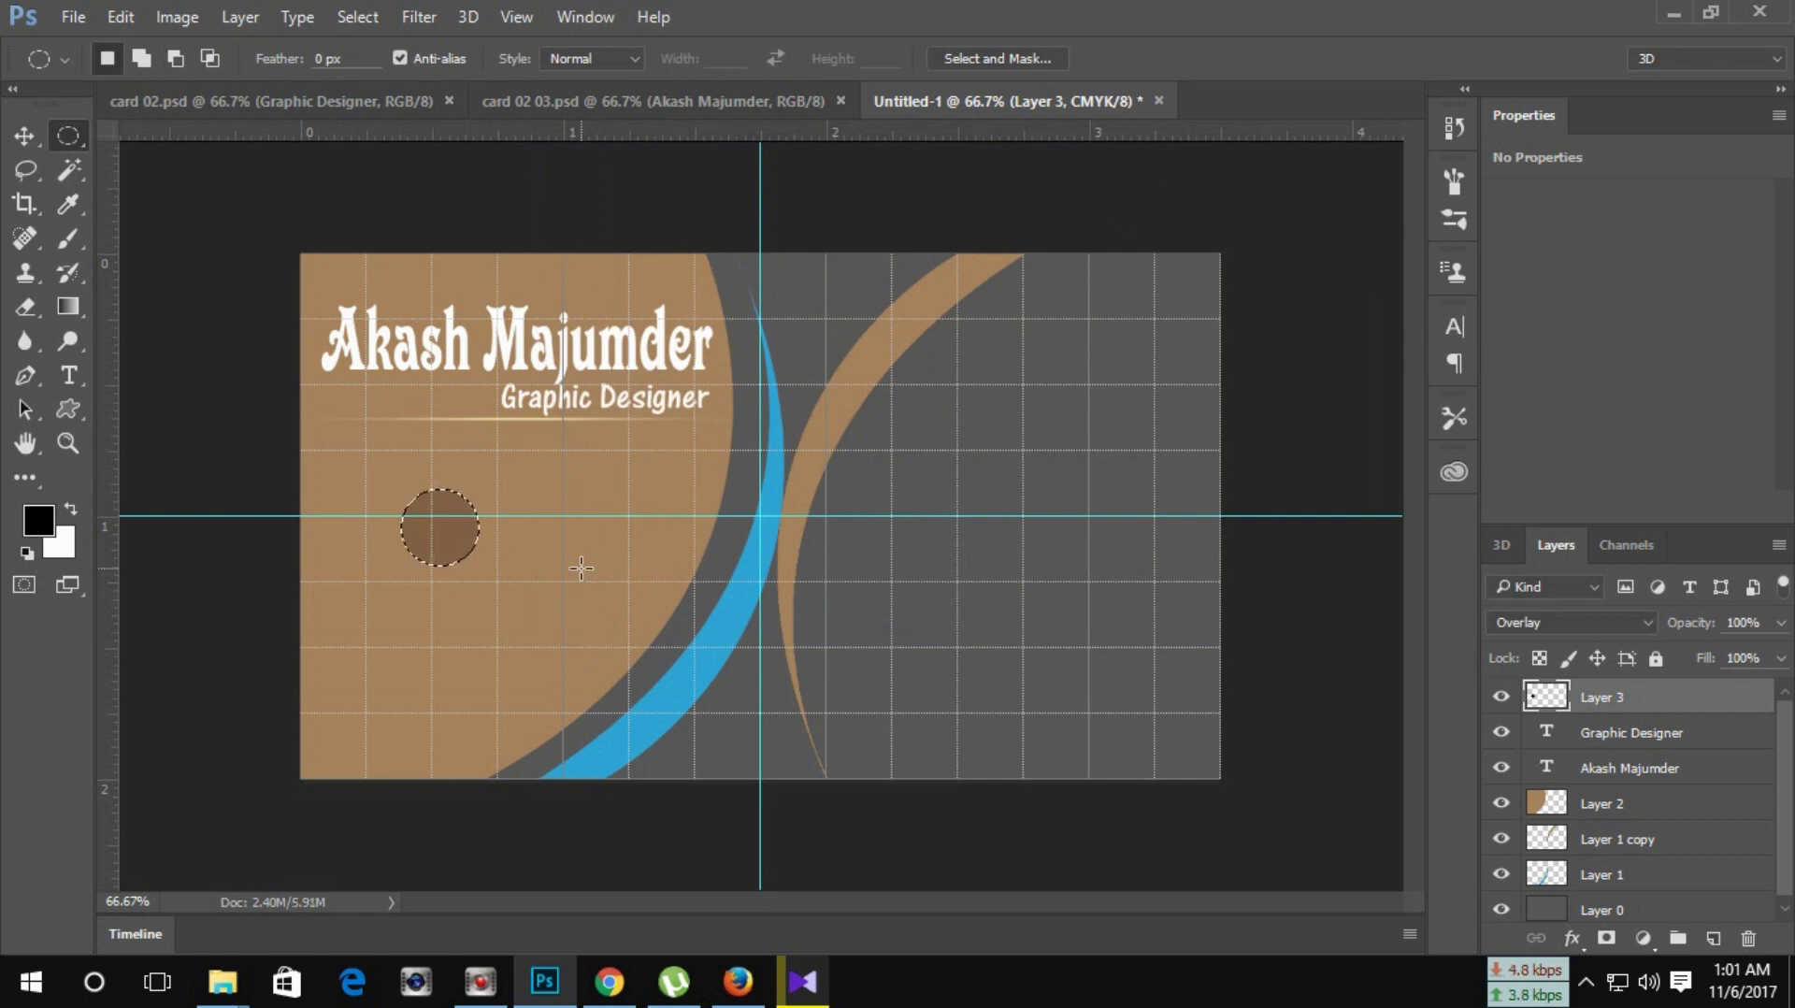
{"action": "key", "text": "ctrl+BackSpace"}
{"action": "key", "text": "ctrl+z"}
{"action": "left_click", "coordinate": [1571, 622]}
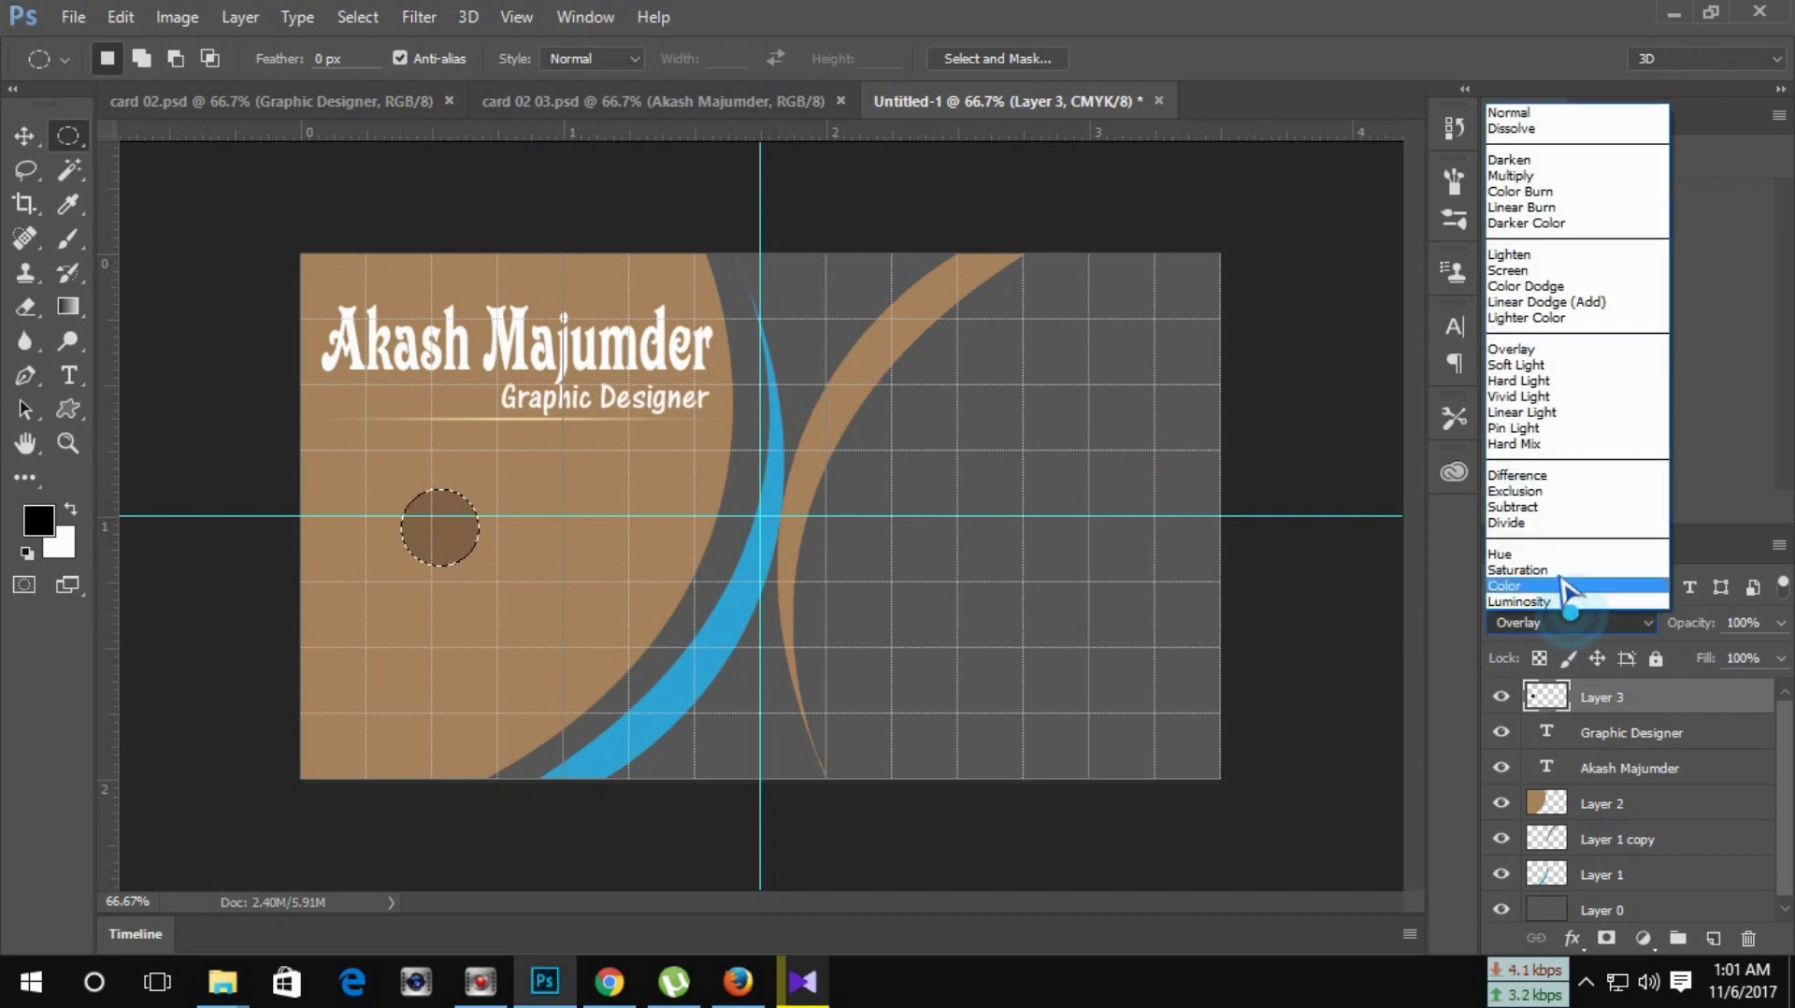
{"action": "left_click", "coordinate": [1552, 112]}
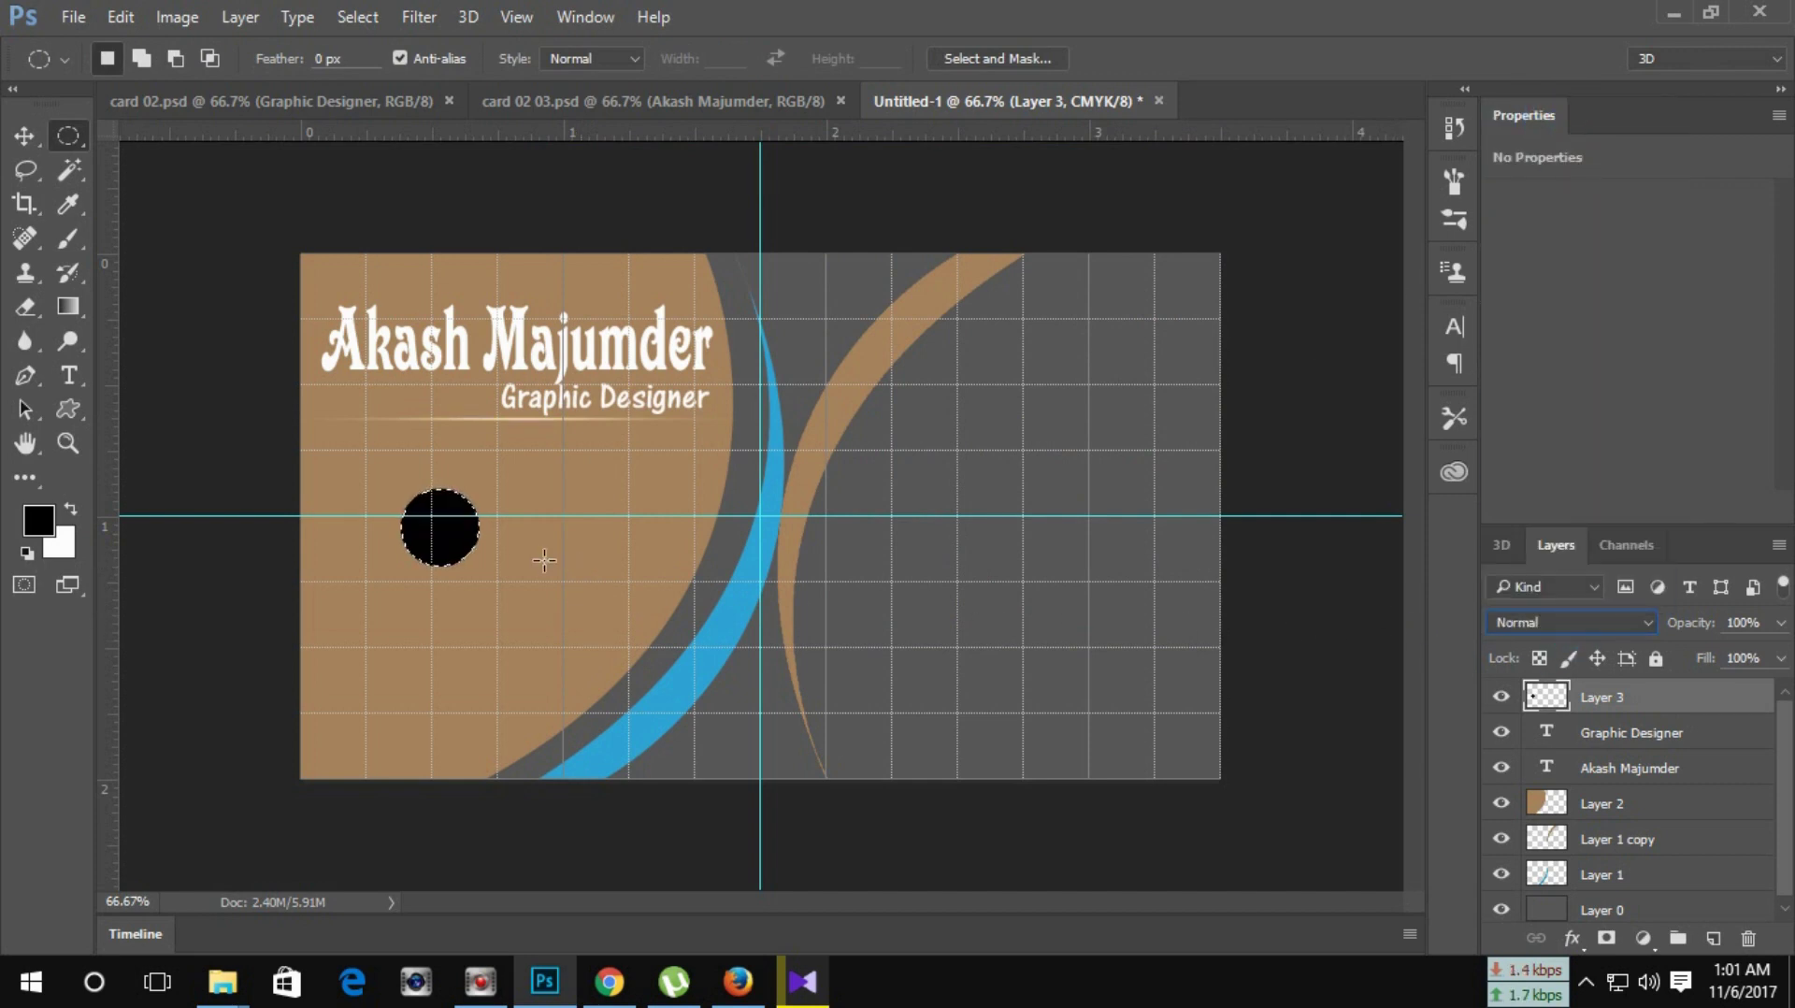
Step: Move the black circle to the card's lower-left edge
{"action": "left_click", "coordinate": [24, 136]}
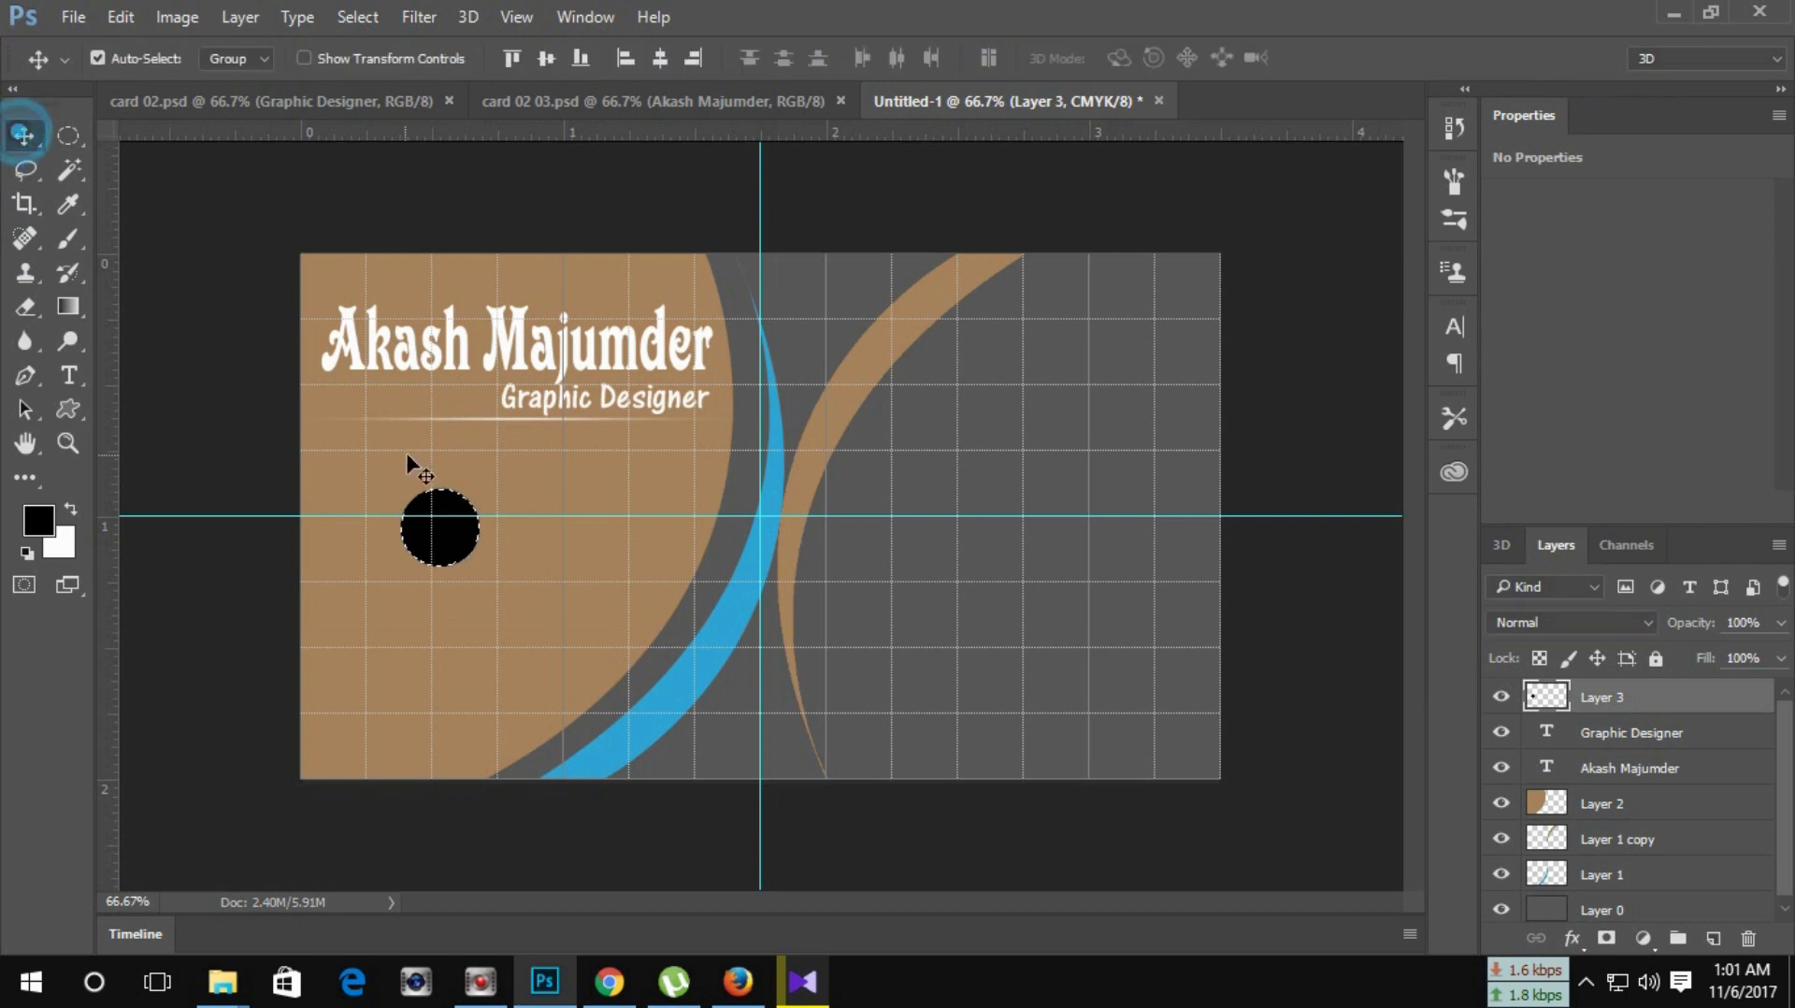
{"action": "left_click_drag", "start_coordinate": [461, 542], "coordinate": [387, 543]}
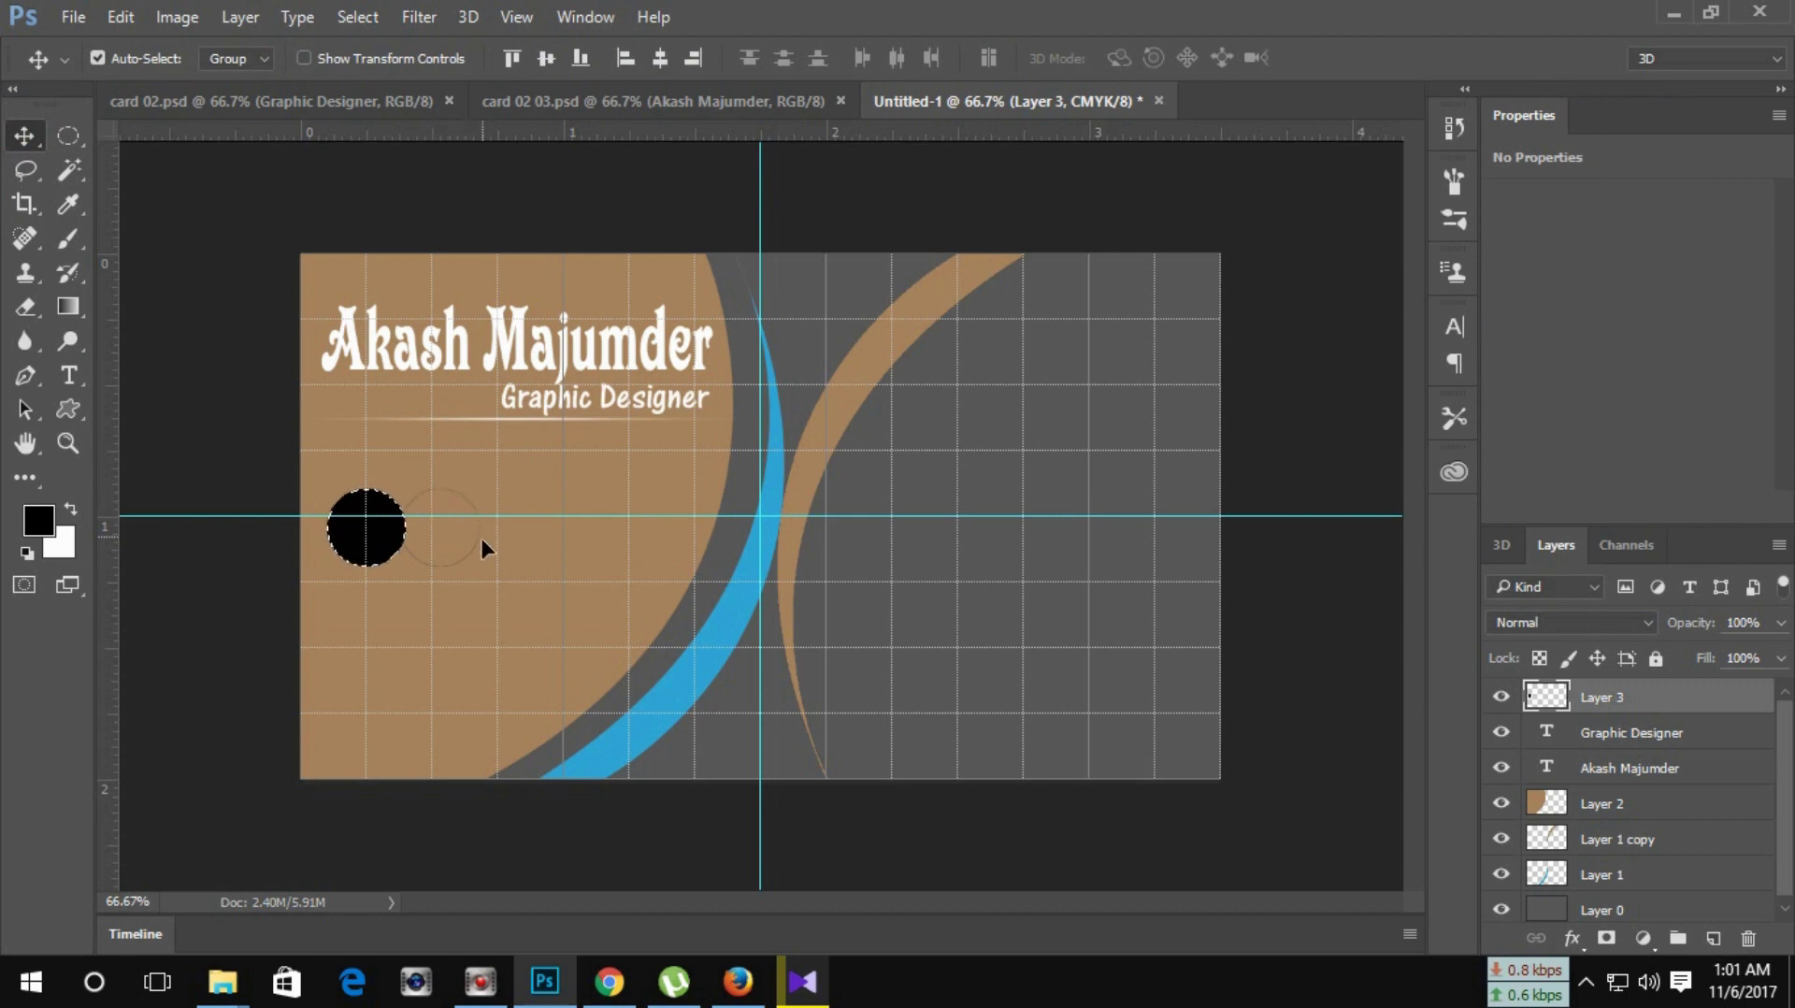
{"action": "left_click_drag", "start_coordinate": [381, 544], "coordinate": [455, 551]}
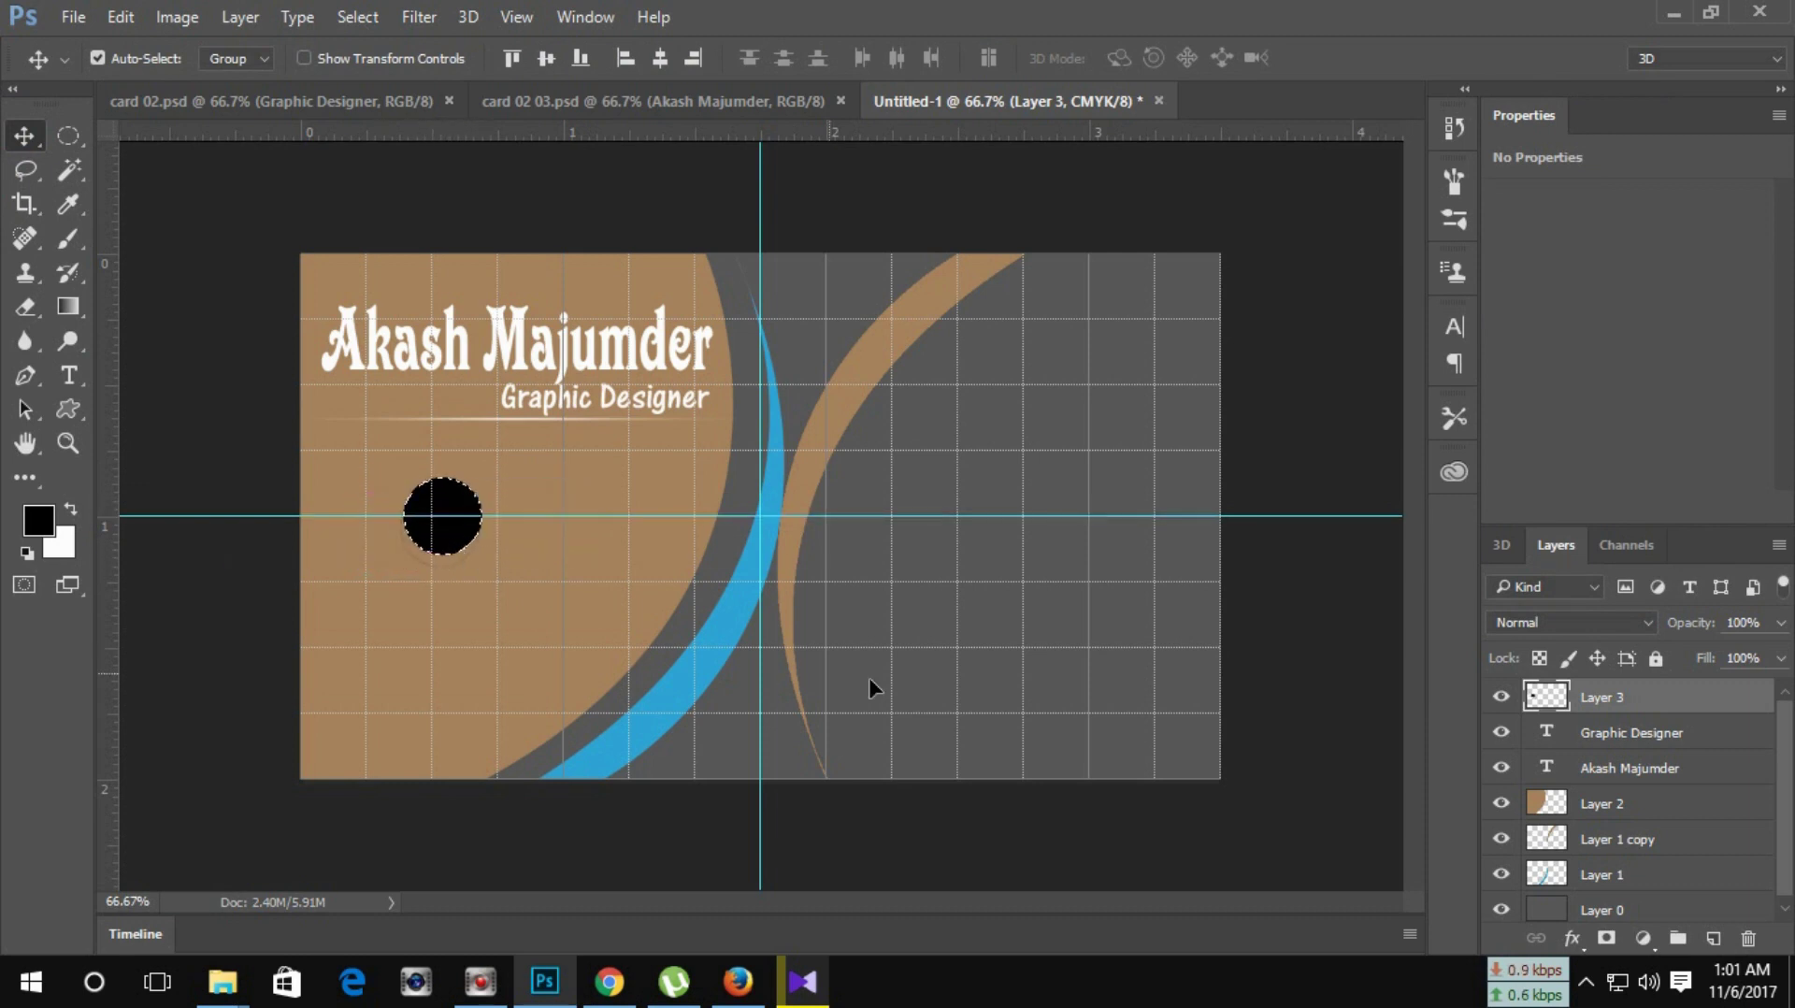
{"action": "key", "text": "Delete"}
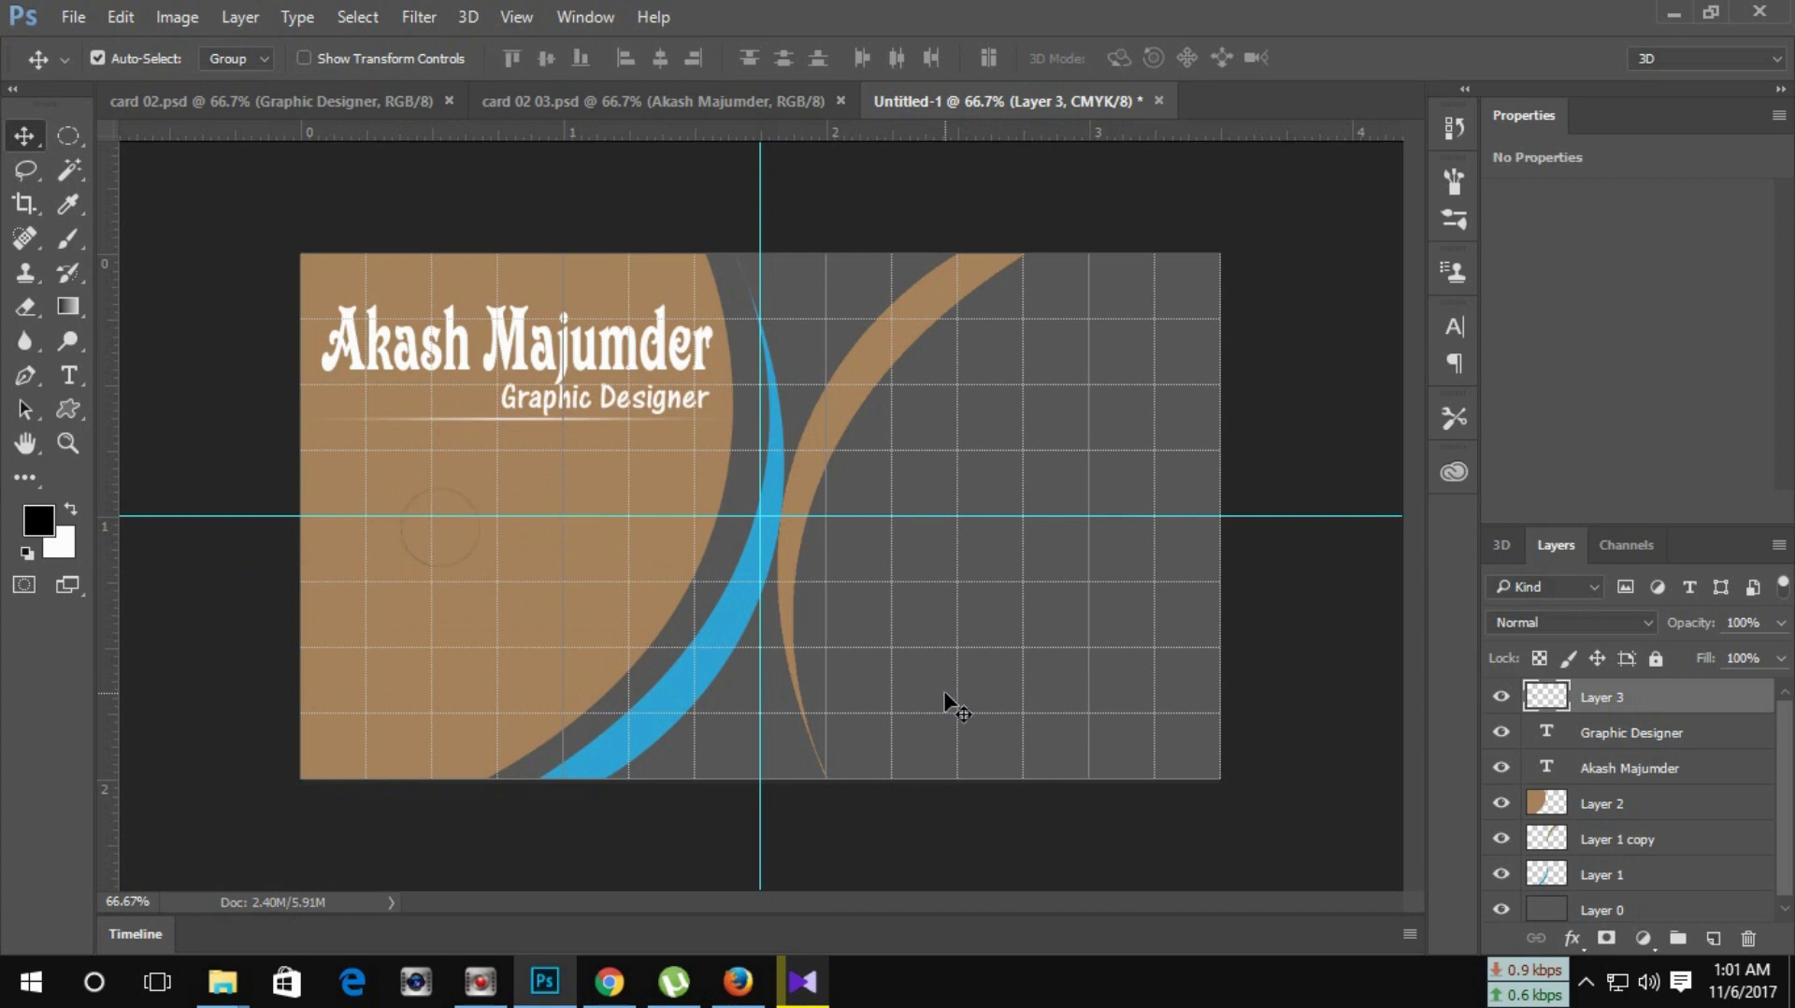
{"action": "left_click", "coordinate": [1502, 696]}
{"action": "left_click", "coordinate": [1502, 697]}
{"action": "key", "text": "ctrl"}
{"action": "key", "text": "ctrl"}
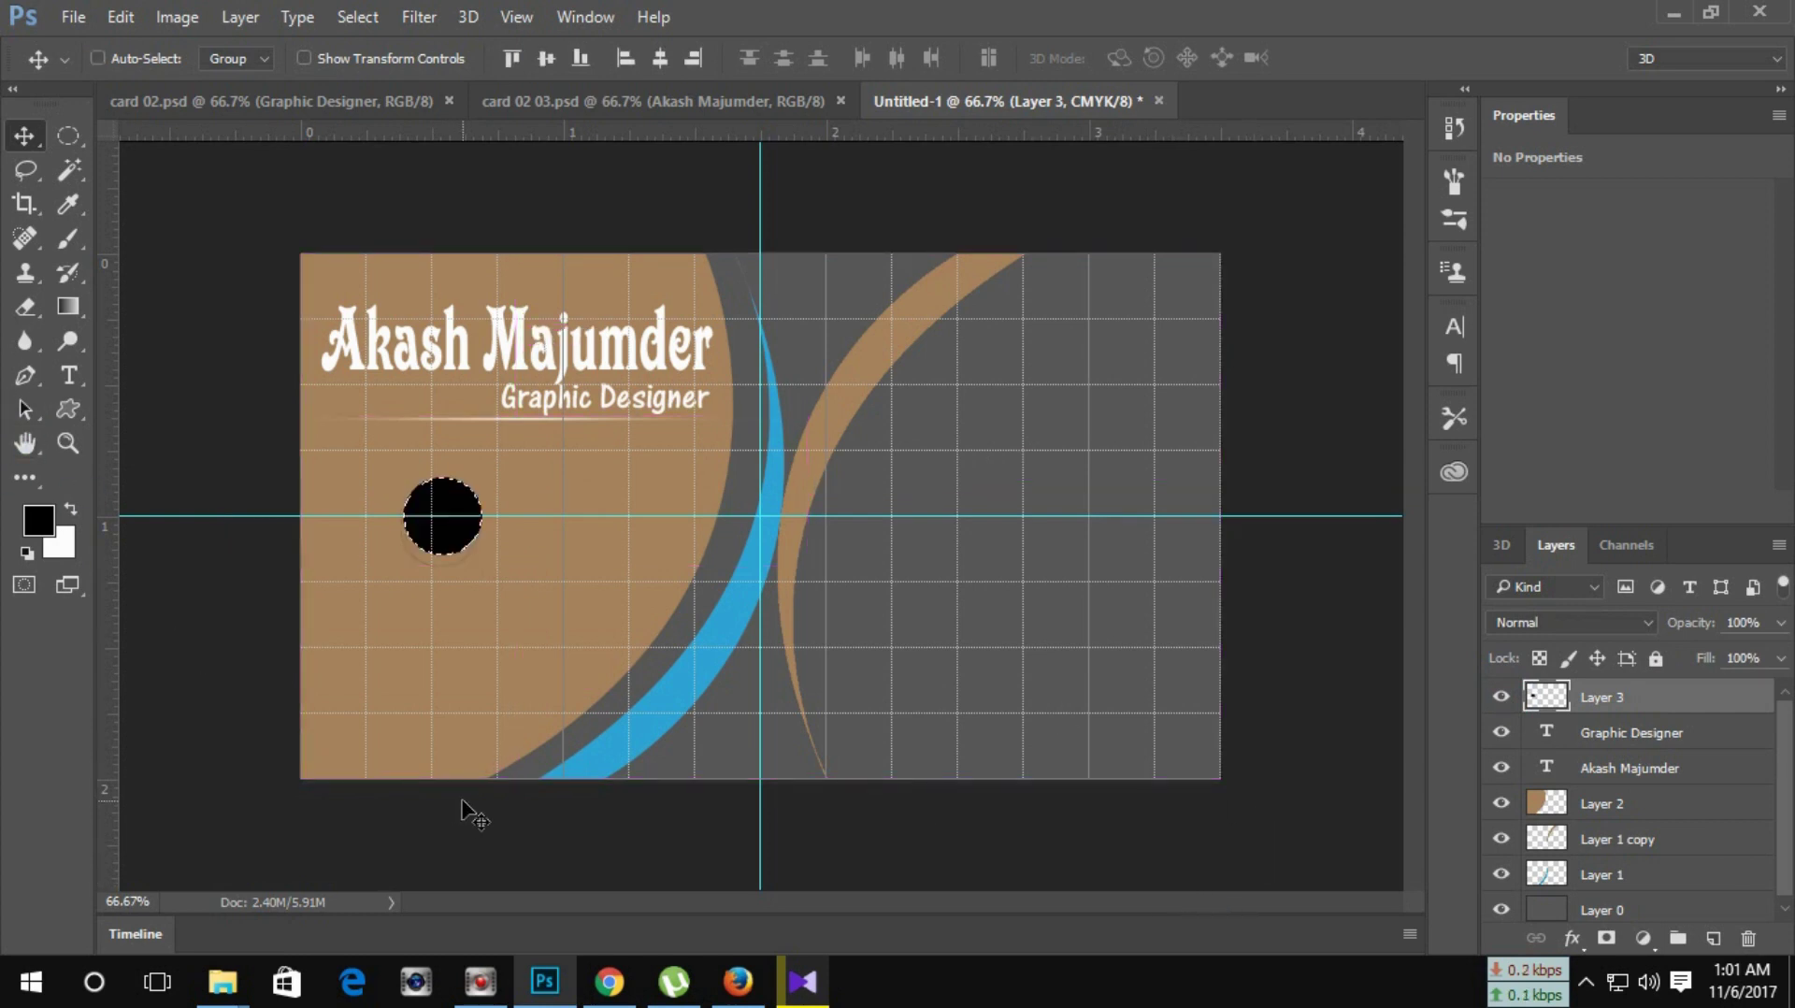
{"action": "mouse_move", "coordinate": [454, 550]}
{"action": "left_mouse_down"}
{"action": "mouse_move", "coordinate": [352, 575]}
{"action": "mouse_move", "coordinate": [379, 680]}
{"action": "left_mouse_up"}
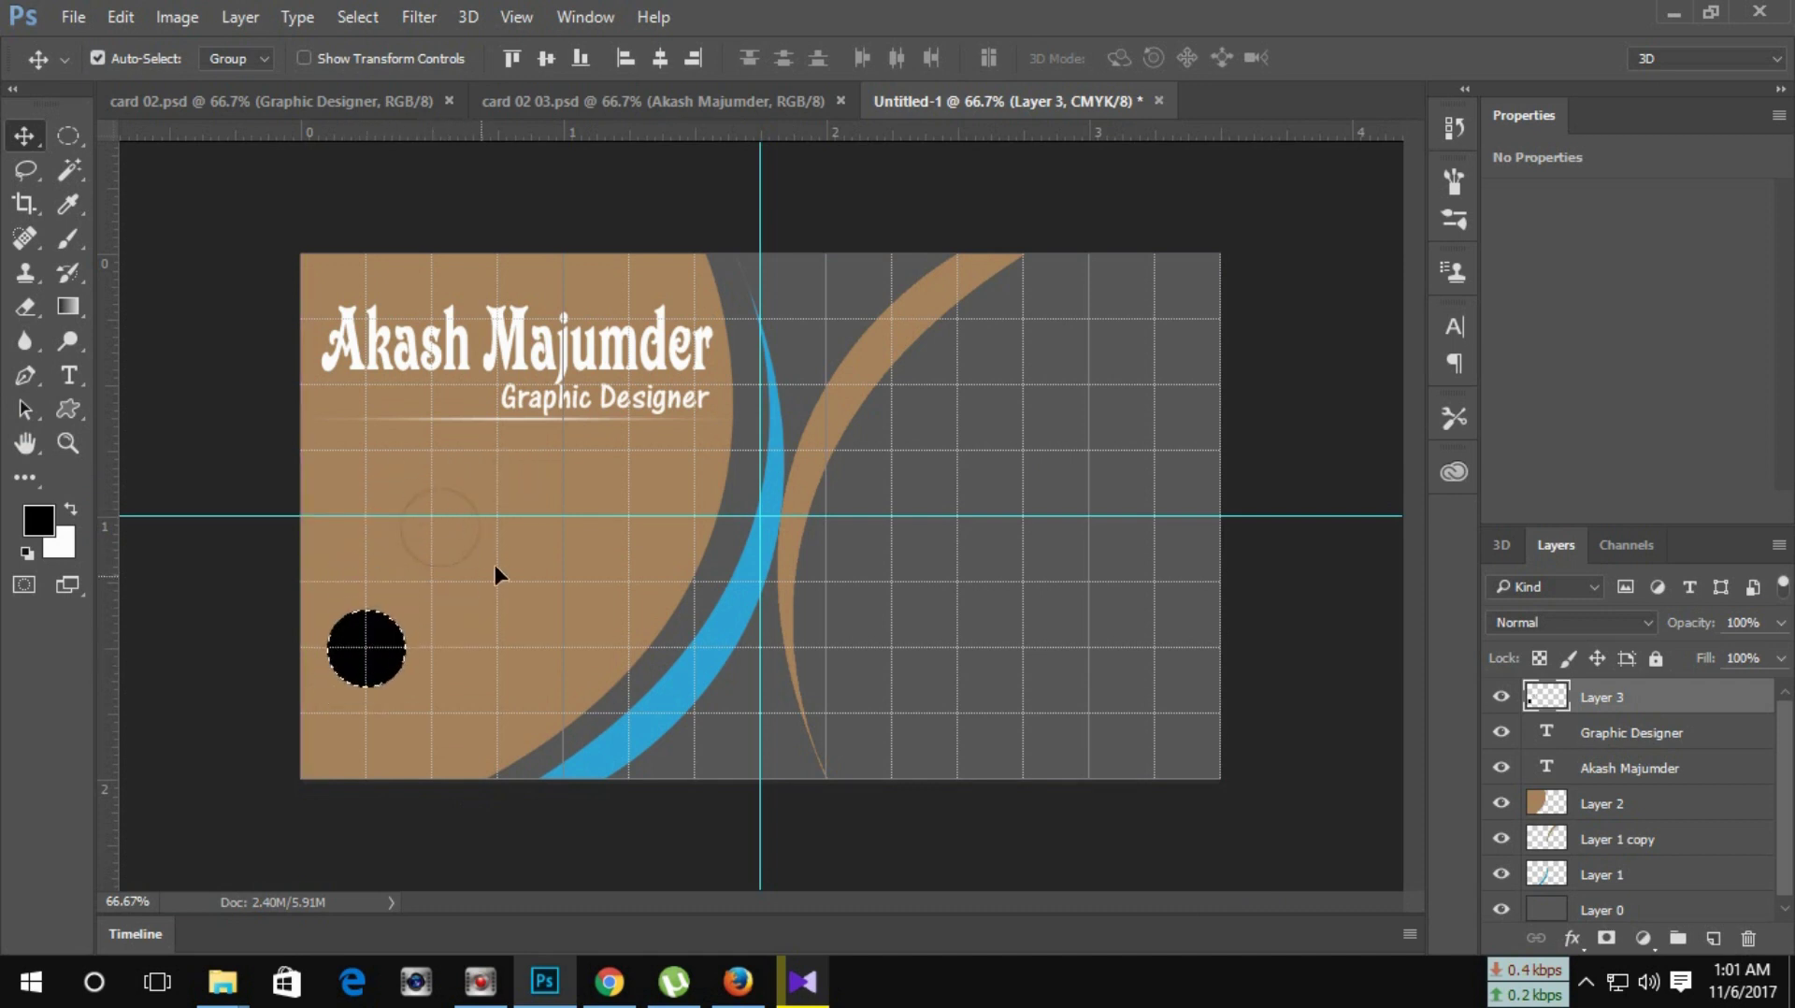
{"action": "left_click", "coordinate": [68, 341]}
{"action": "left_click", "coordinate": [68, 307]}
{"action": "left_click", "coordinate": [67, 272]}
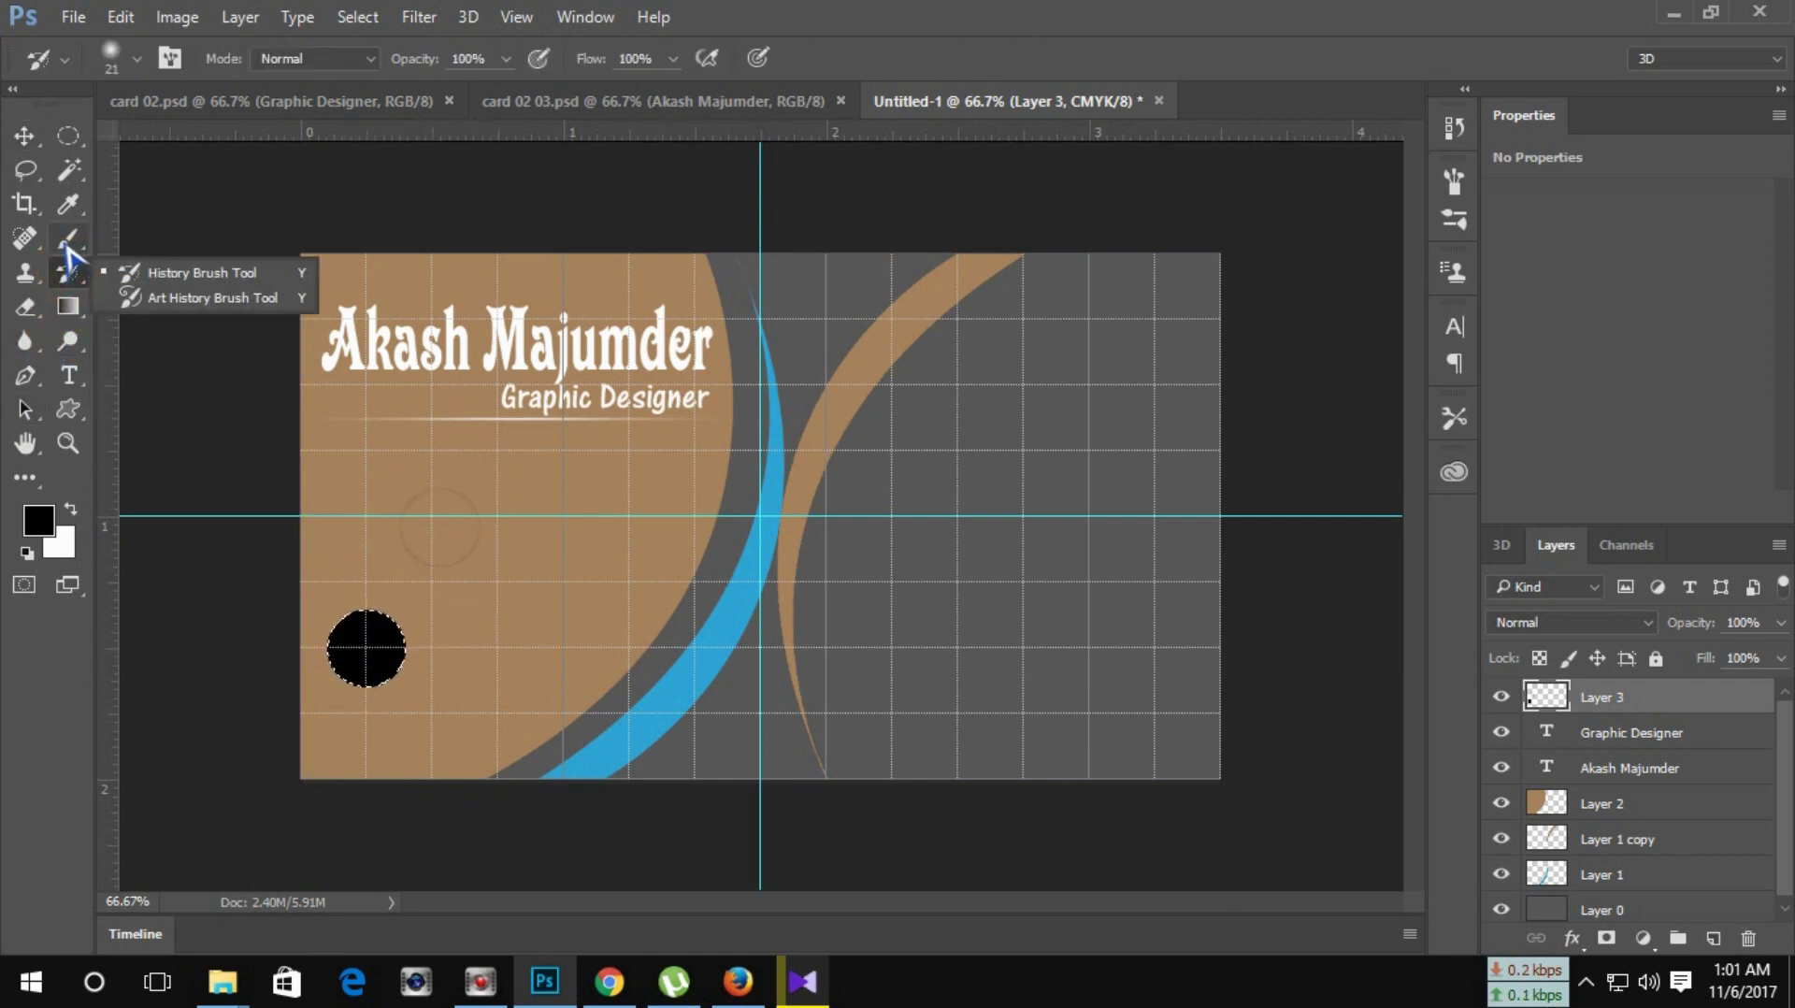
{"action": "left_click", "coordinate": [68, 238]}
{"action": "left_click", "coordinate": [67, 204]}
{"action": "left_click", "coordinate": [67, 170]}
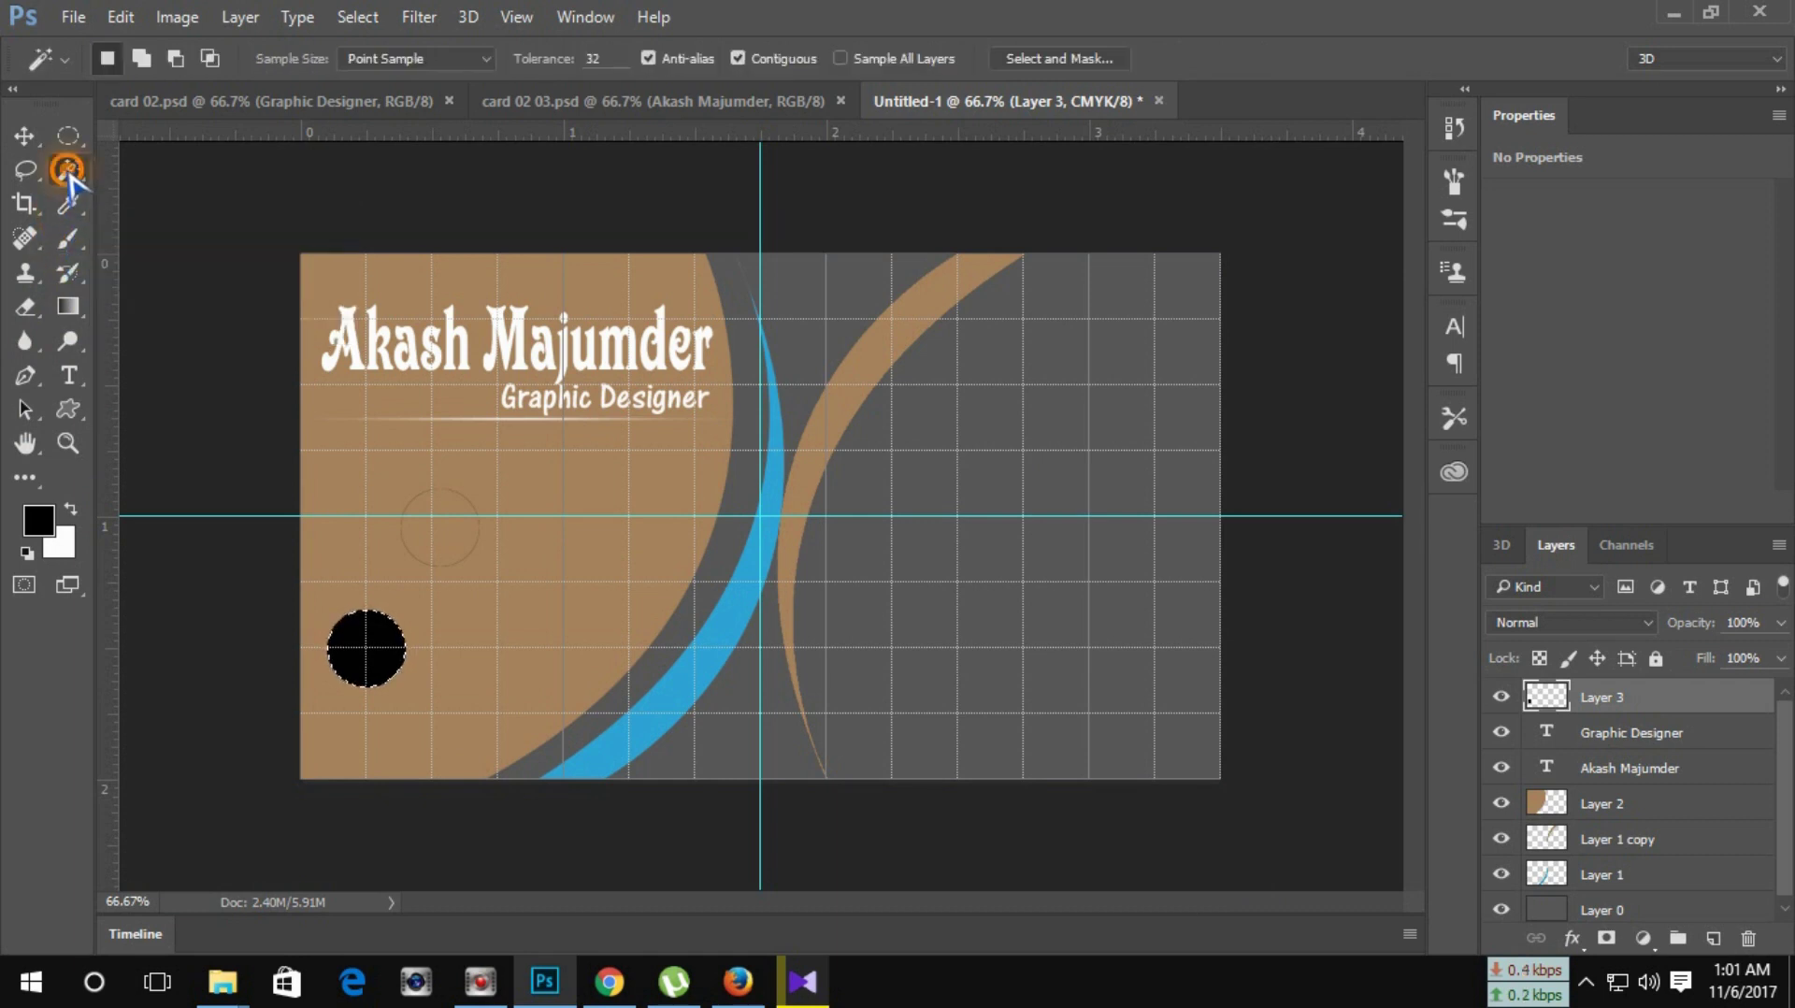
{"action": "left_click", "coordinate": [25, 272]}
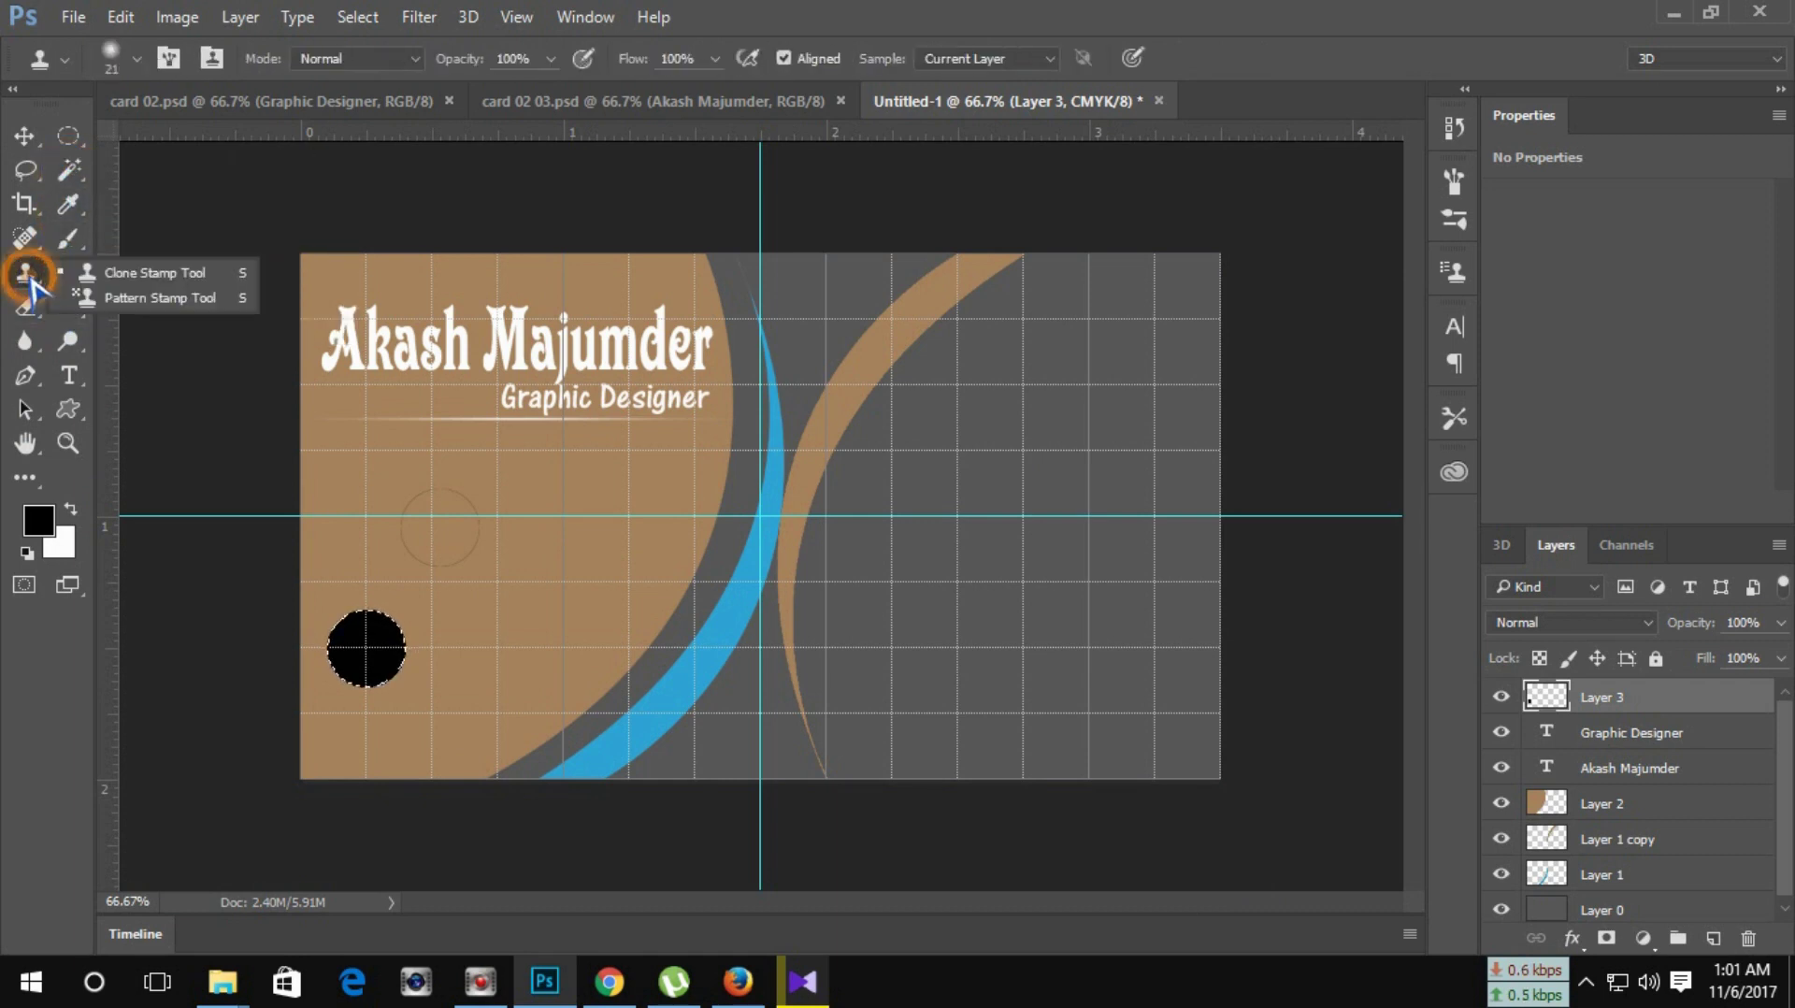
{"action": "left_click", "coordinate": [25, 307]}
{"action": "left_click", "coordinate": [109, 312]}
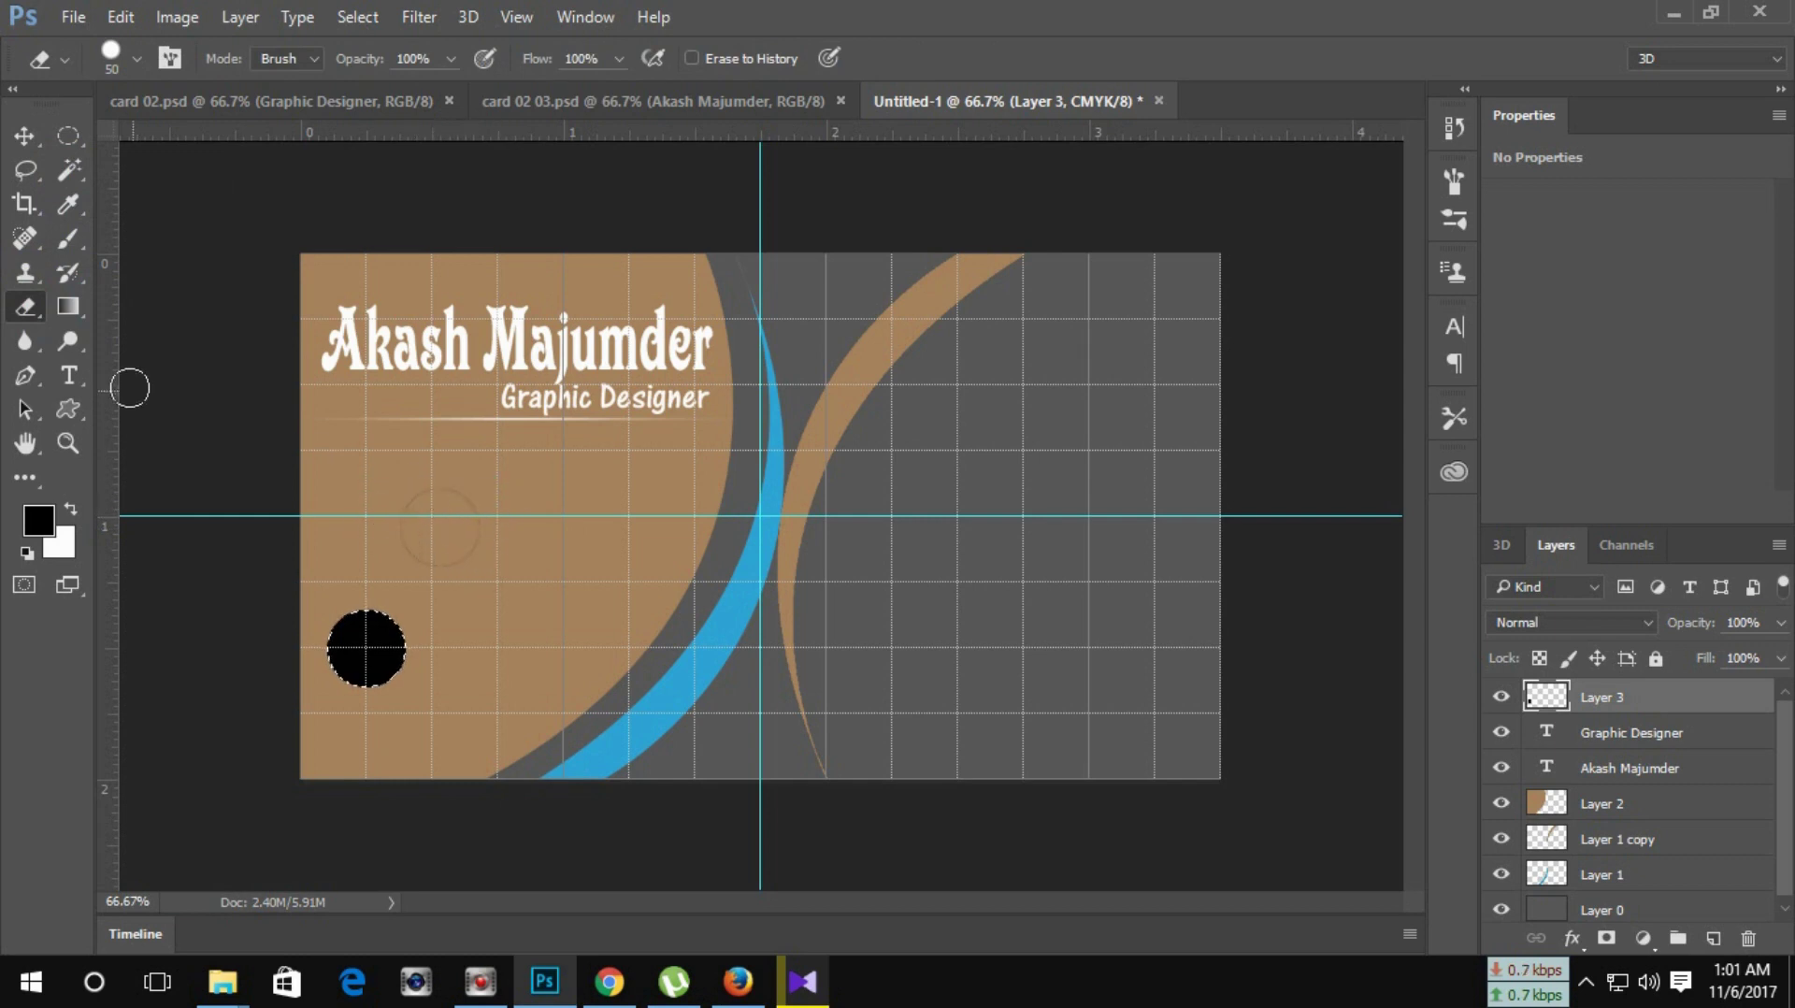
{"action": "left_click", "coordinate": [67, 262]}
{"action": "left_click", "coordinate": [67, 238]}
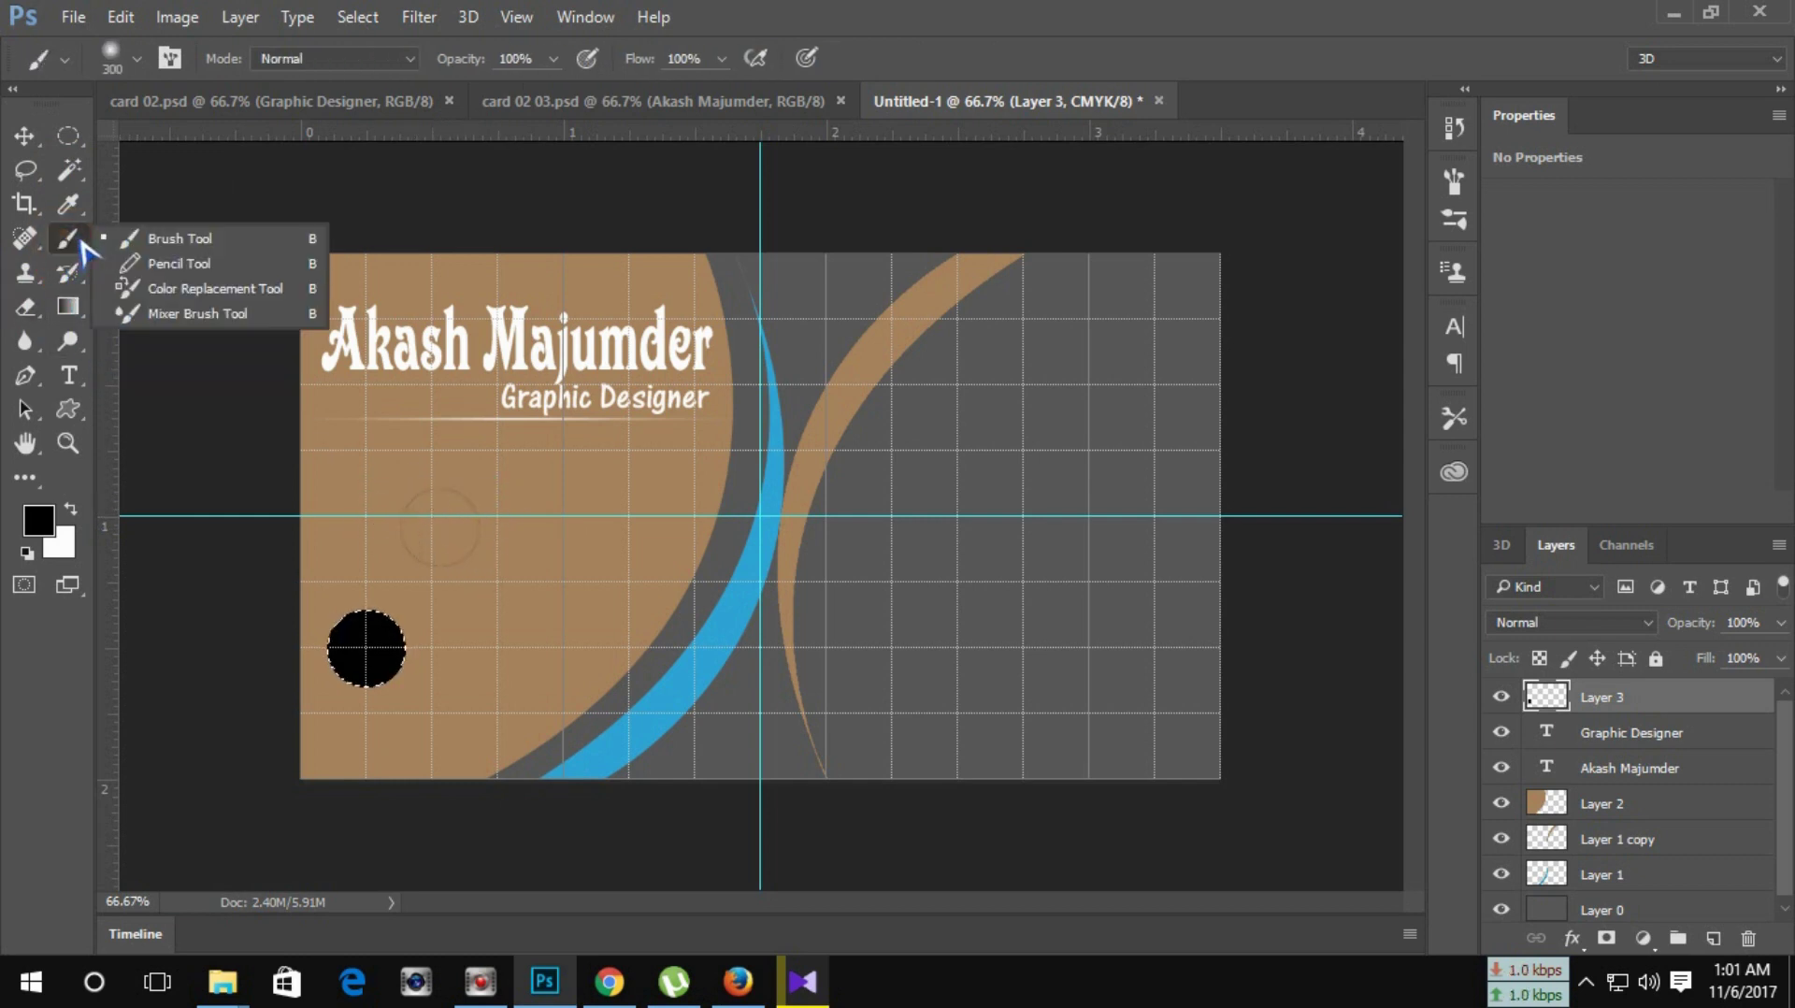
{"action": "left_click", "coordinate": [168, 228]}
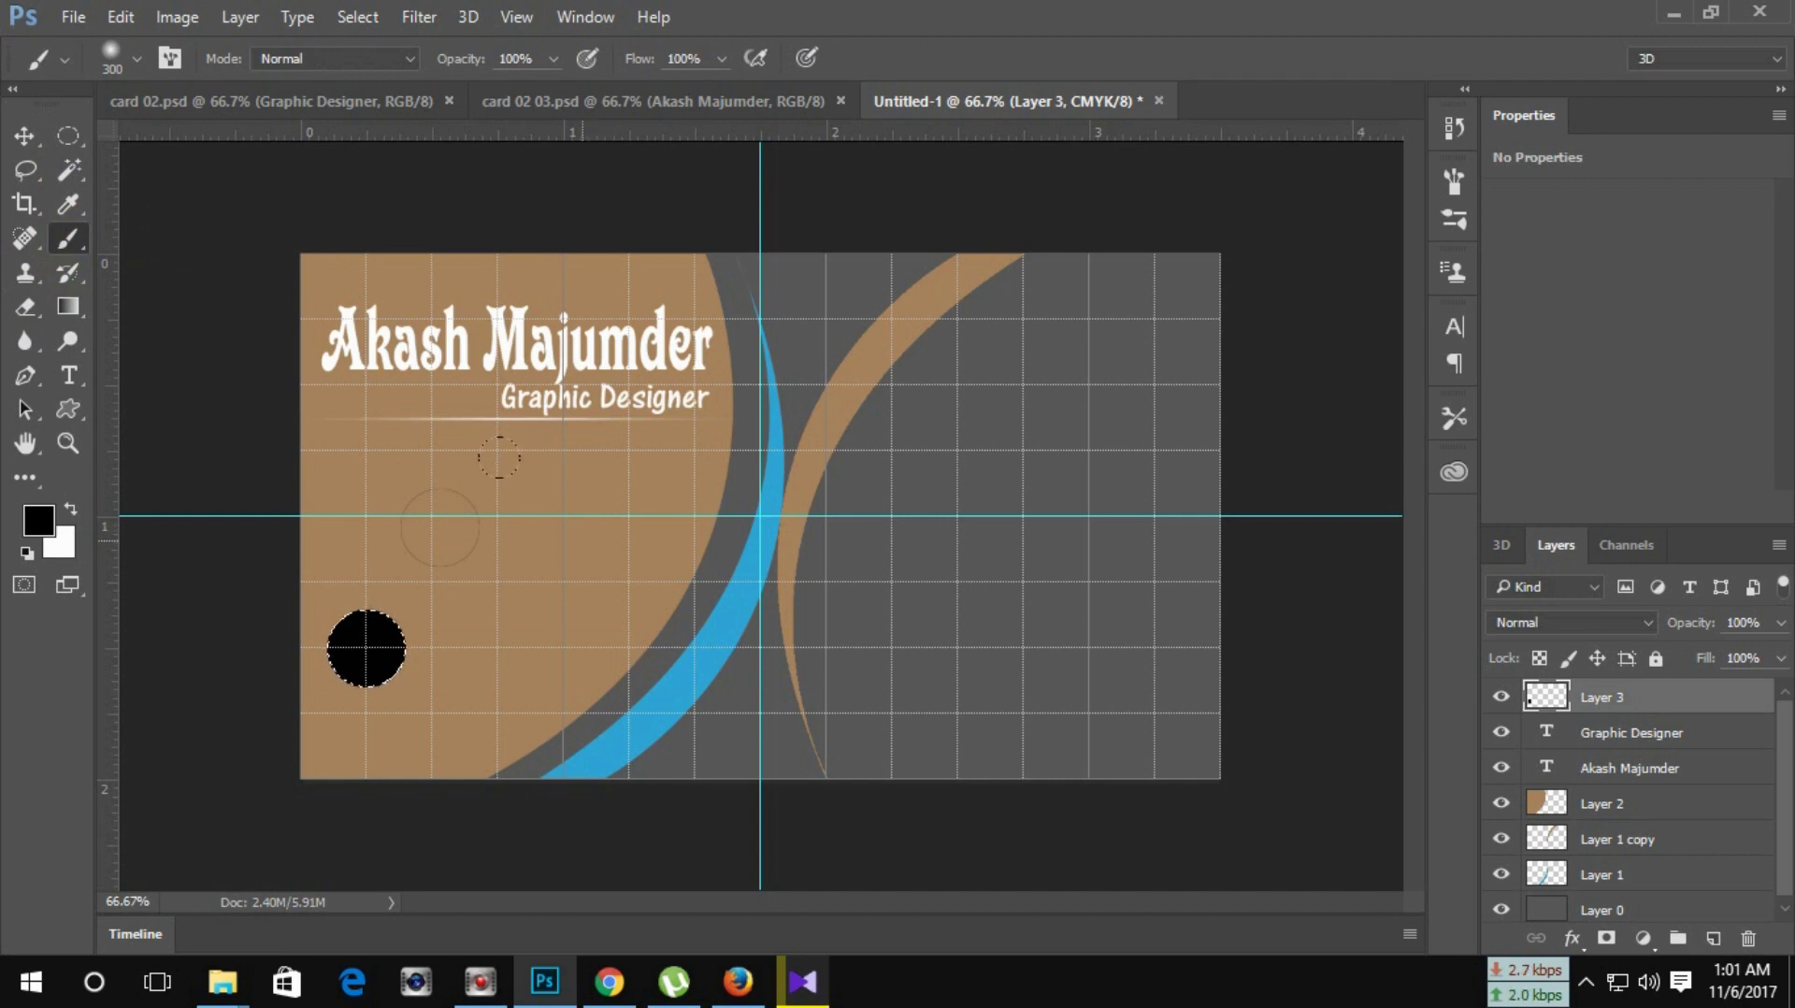
{"action": "key", "text": "ctrl+minus"}
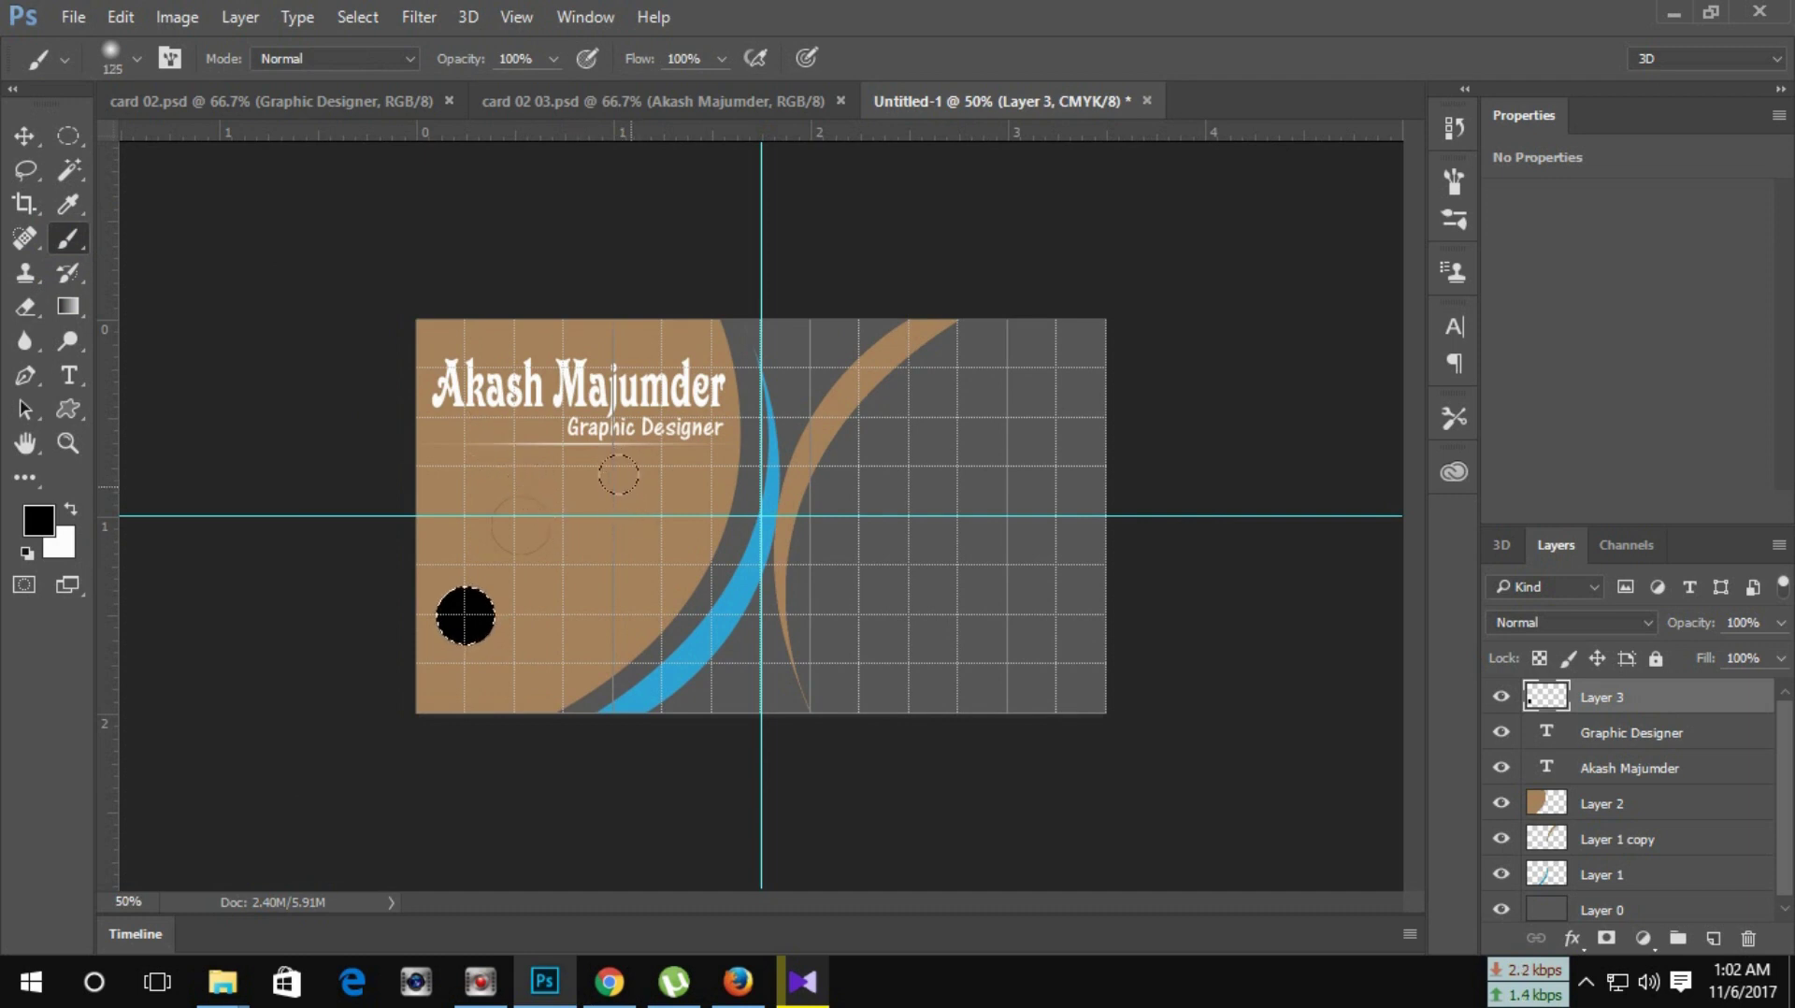
{"action": "left_click", "coordinate": [613, 559]}
{"action": "left_click", "coordinate": [610, 551]}
{"action": "right_click", "coordinate": [609, 555], "text": "ctrl"}
{"action": "left_click", "coordinate": [626, 513]}
{"action": "key", "text": "ctrl+plus"}
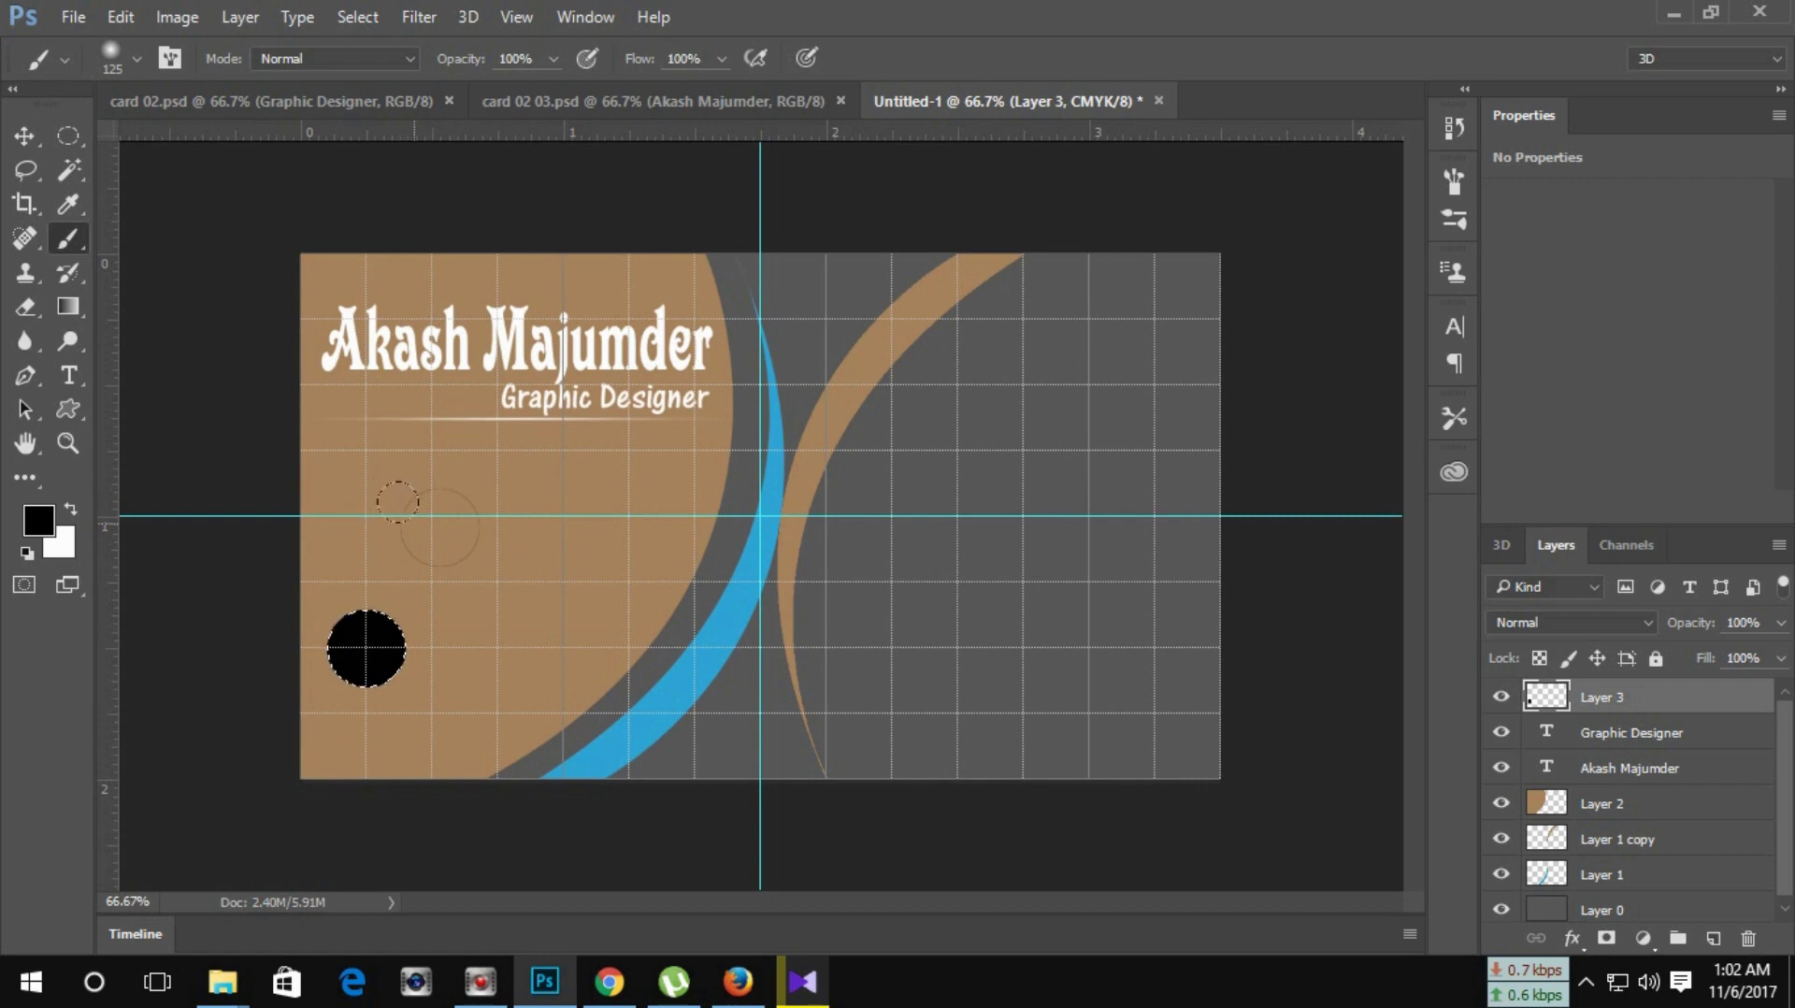
{"action": "left_click", "coordinate": [1501, 697]}
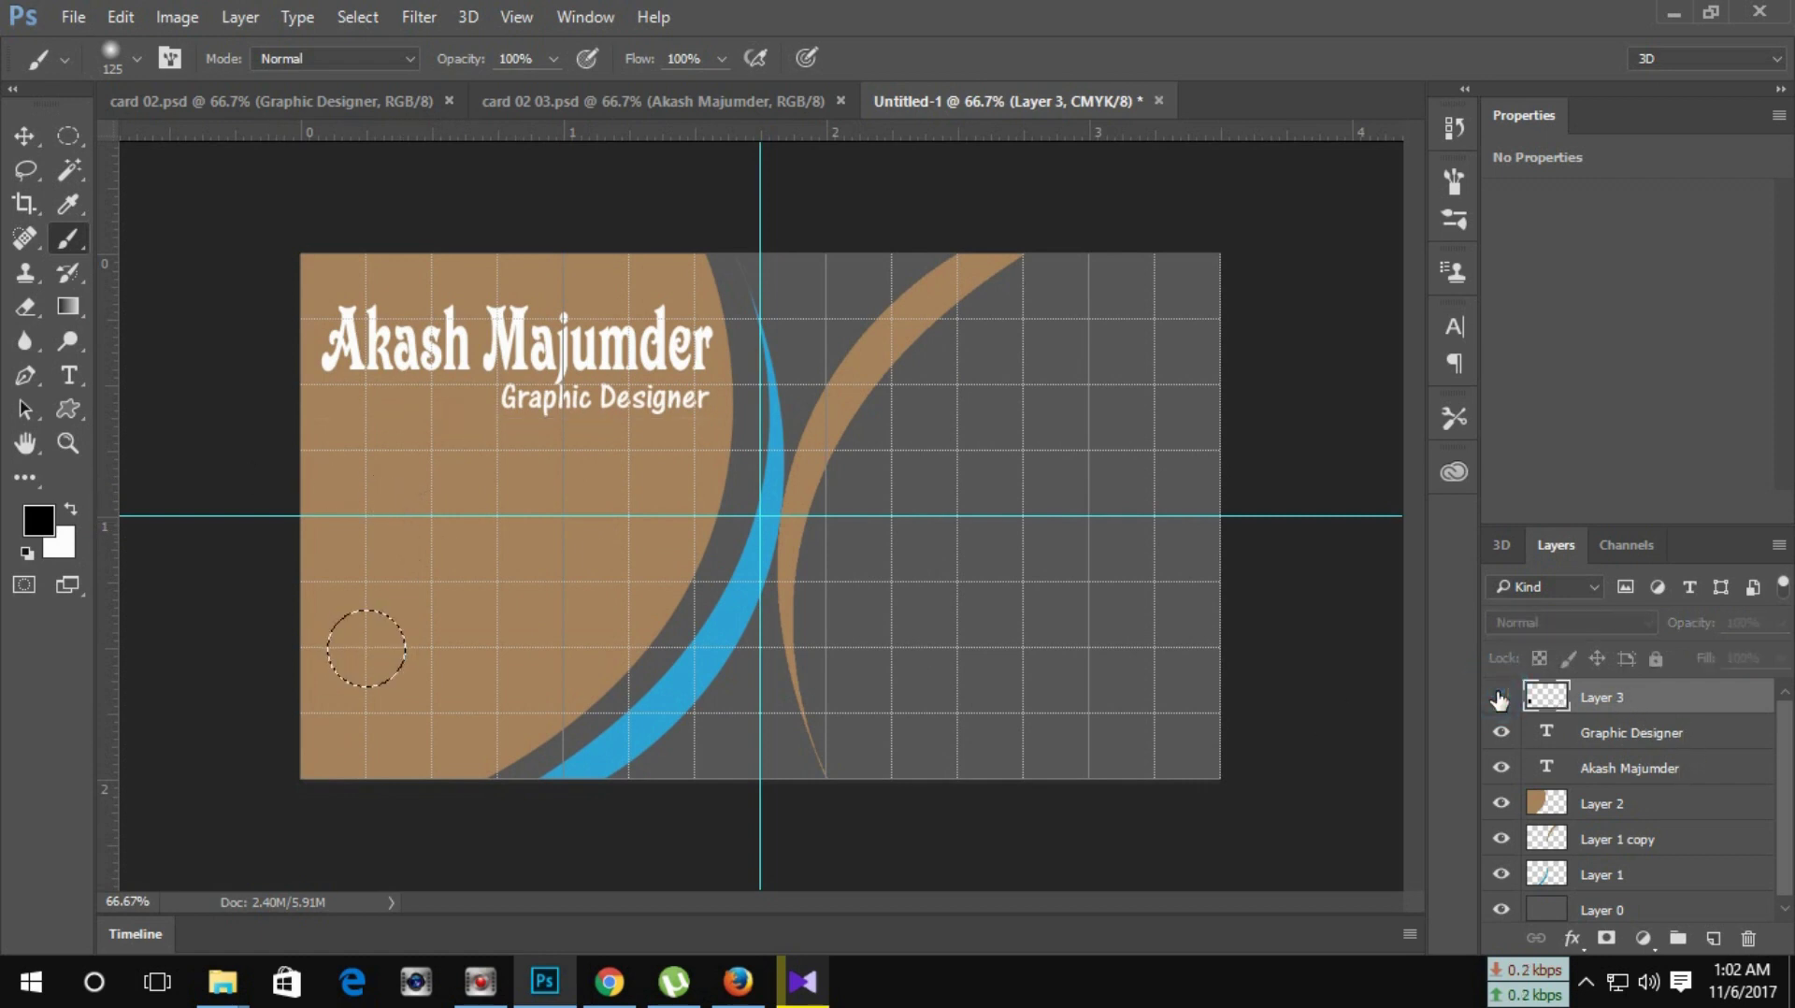
{"action": "left_click", "coordinate": [1501, 696]}
{"action": "left_click", "coordinate": [1501, 697]}
{"action": "left_click", "coordinate": [1501, 697]}
{"action": "left_click", "coordinate": [1501, 697]}
{"action": "left_click", "coordinate": [1501, 696]}
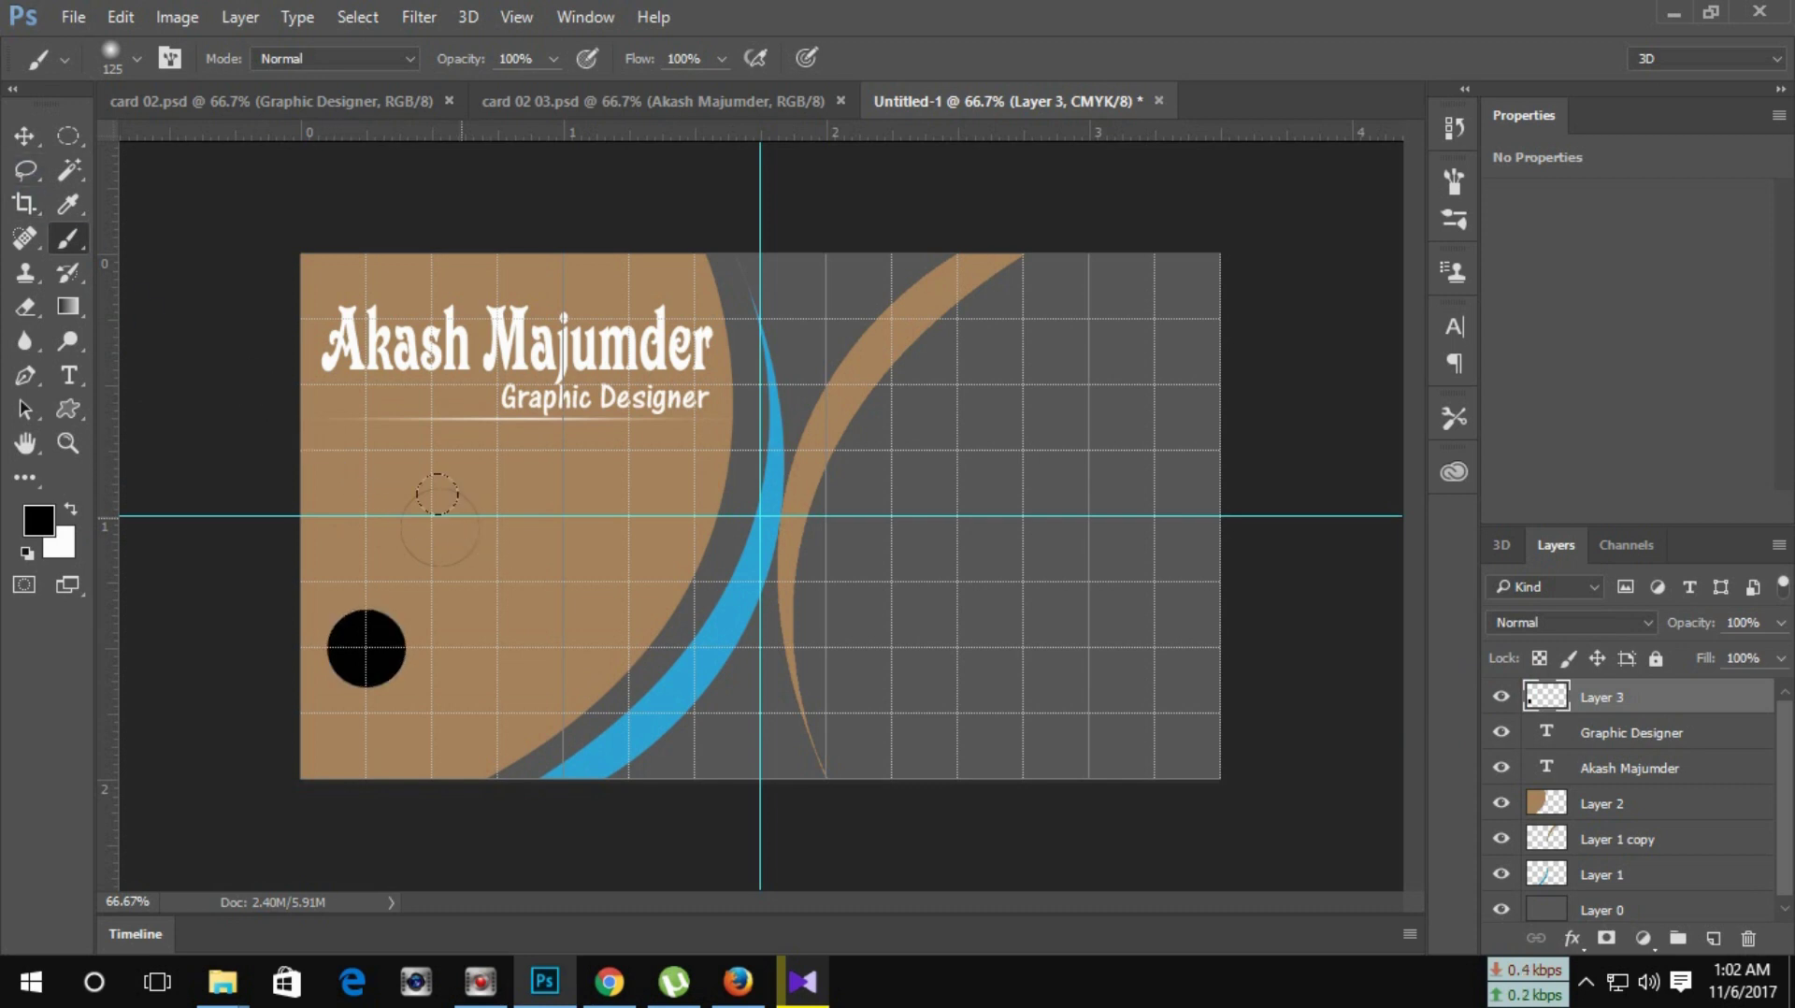
{"action": "left_click_drag", "start_coordinate": [436, 493], "coordinate": [461, 513]}
Step: Undo the last black brush stroke and return to the Brush tool
{"action": "key", "text": "ctrl+z"}
{"action": "key", "text": "i"}
{"action": "left_click", "coordinate": [40, 520]}
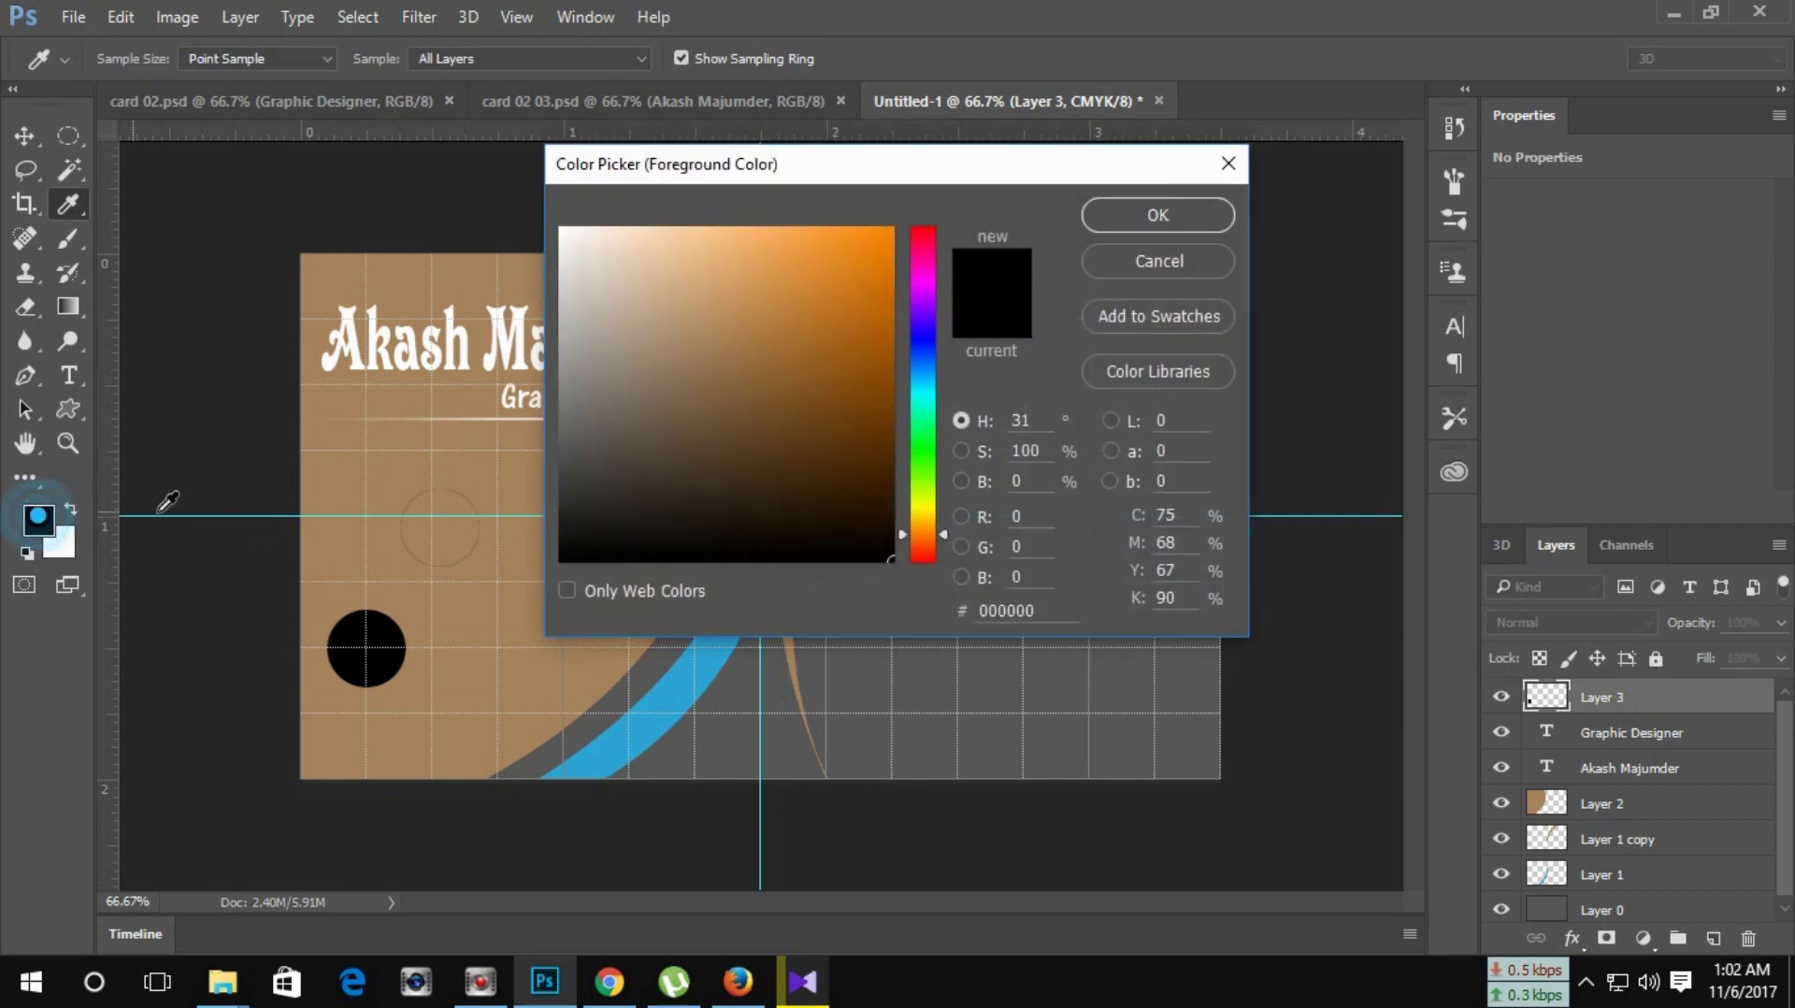
{"action": "left_click", "coordinate": [762, 441]}
{"action": "left_click", "coordinate": [1143, 264]}
{"action": "key", "text": "b"}
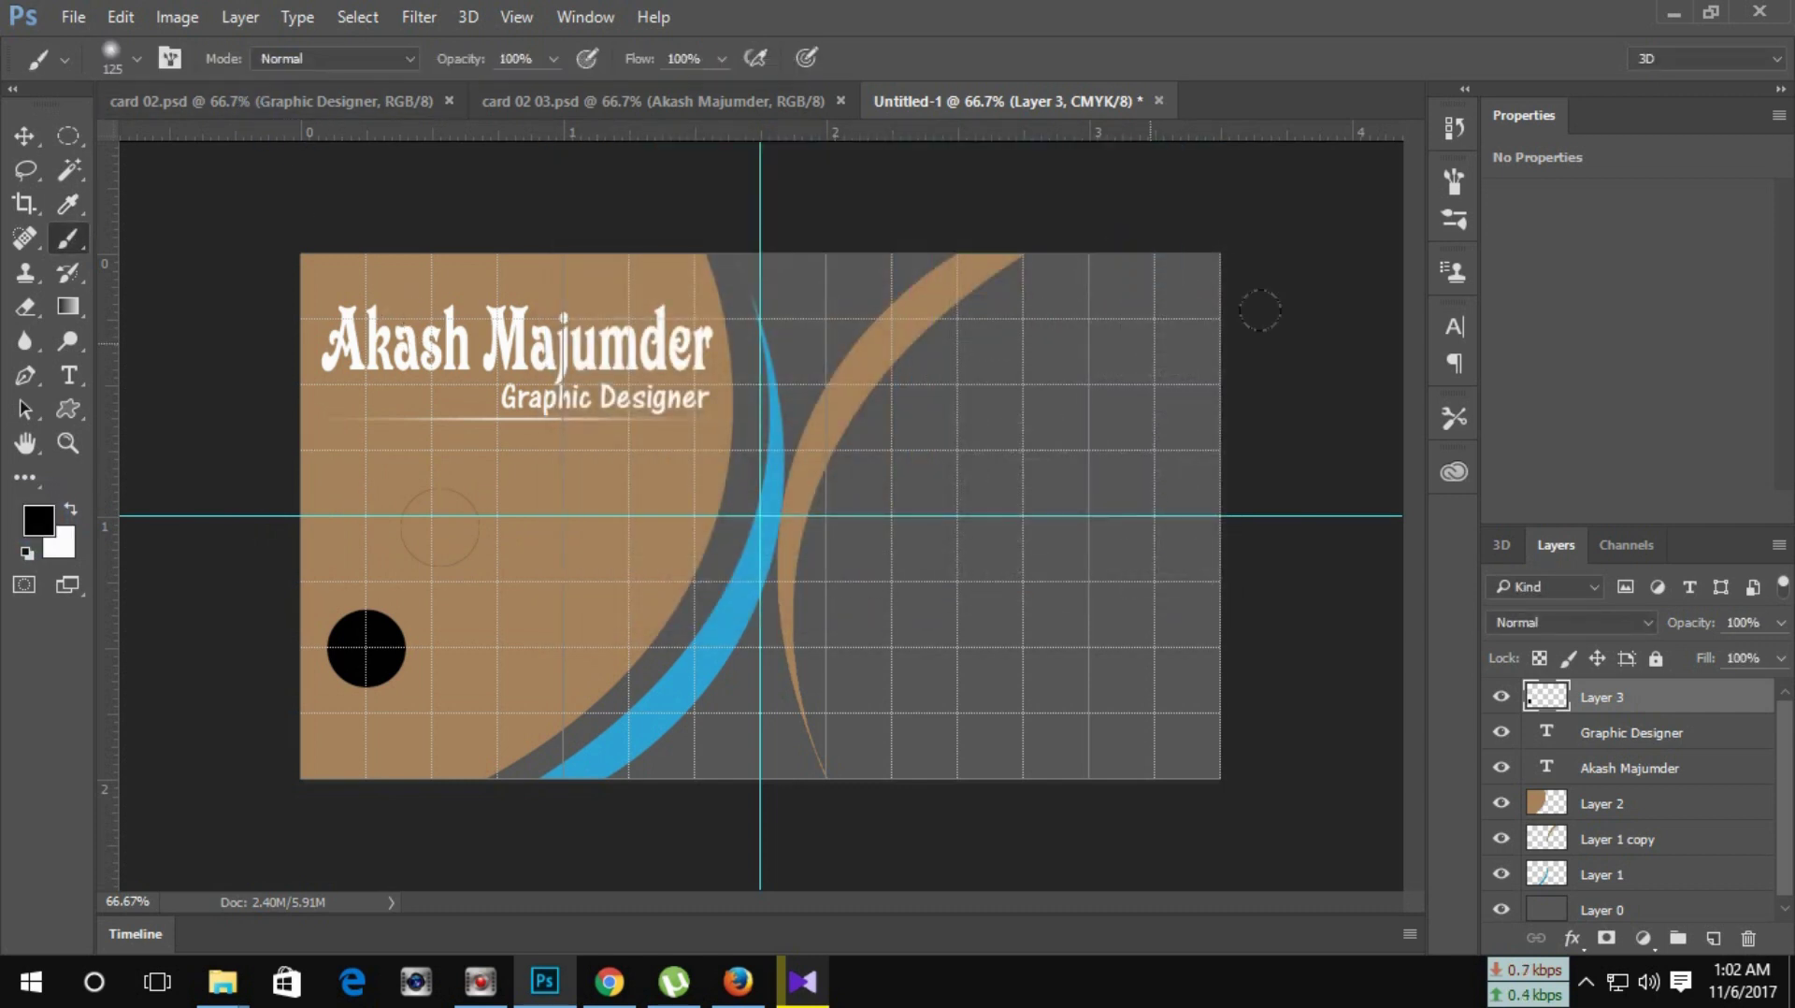
Step: Launch the Pixie colour sampler and check the card 02.psd reference colours
{"action": "left_click", "coordinate": [1674, 15]}
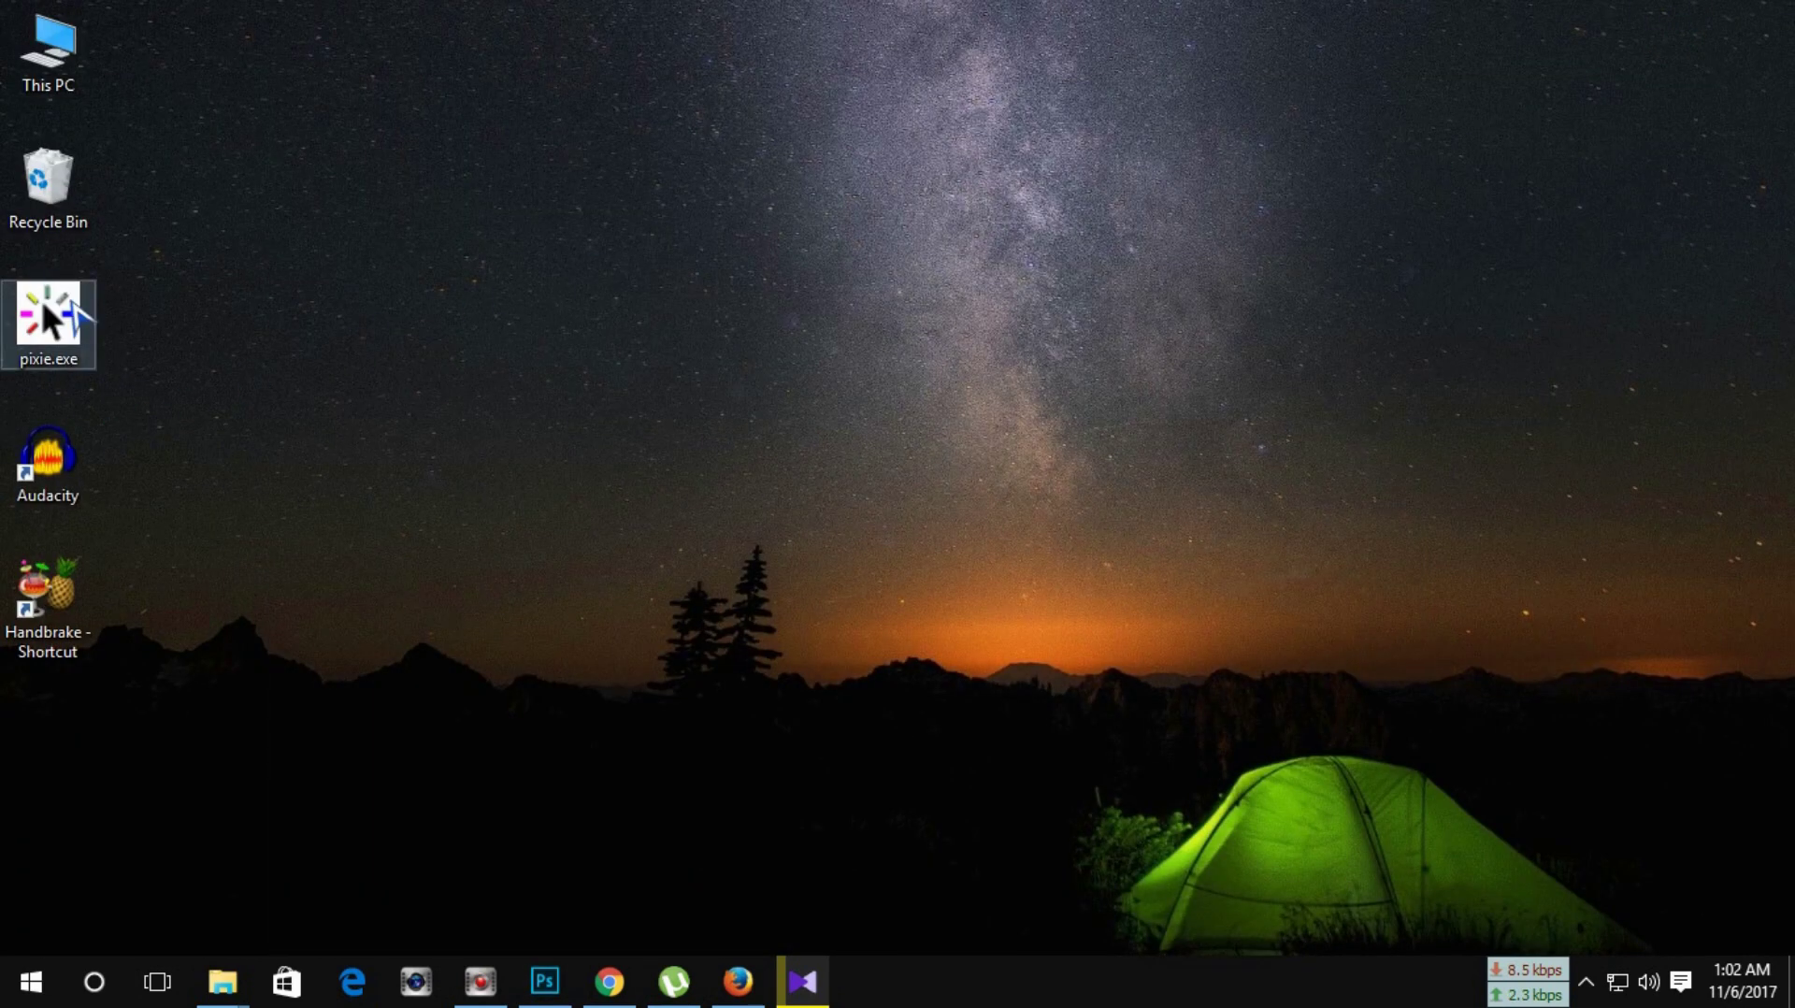
{"action": "double_click", "coordinate": [48, 318]}
{"action": "left_click", "coordinate": [545, 981]}
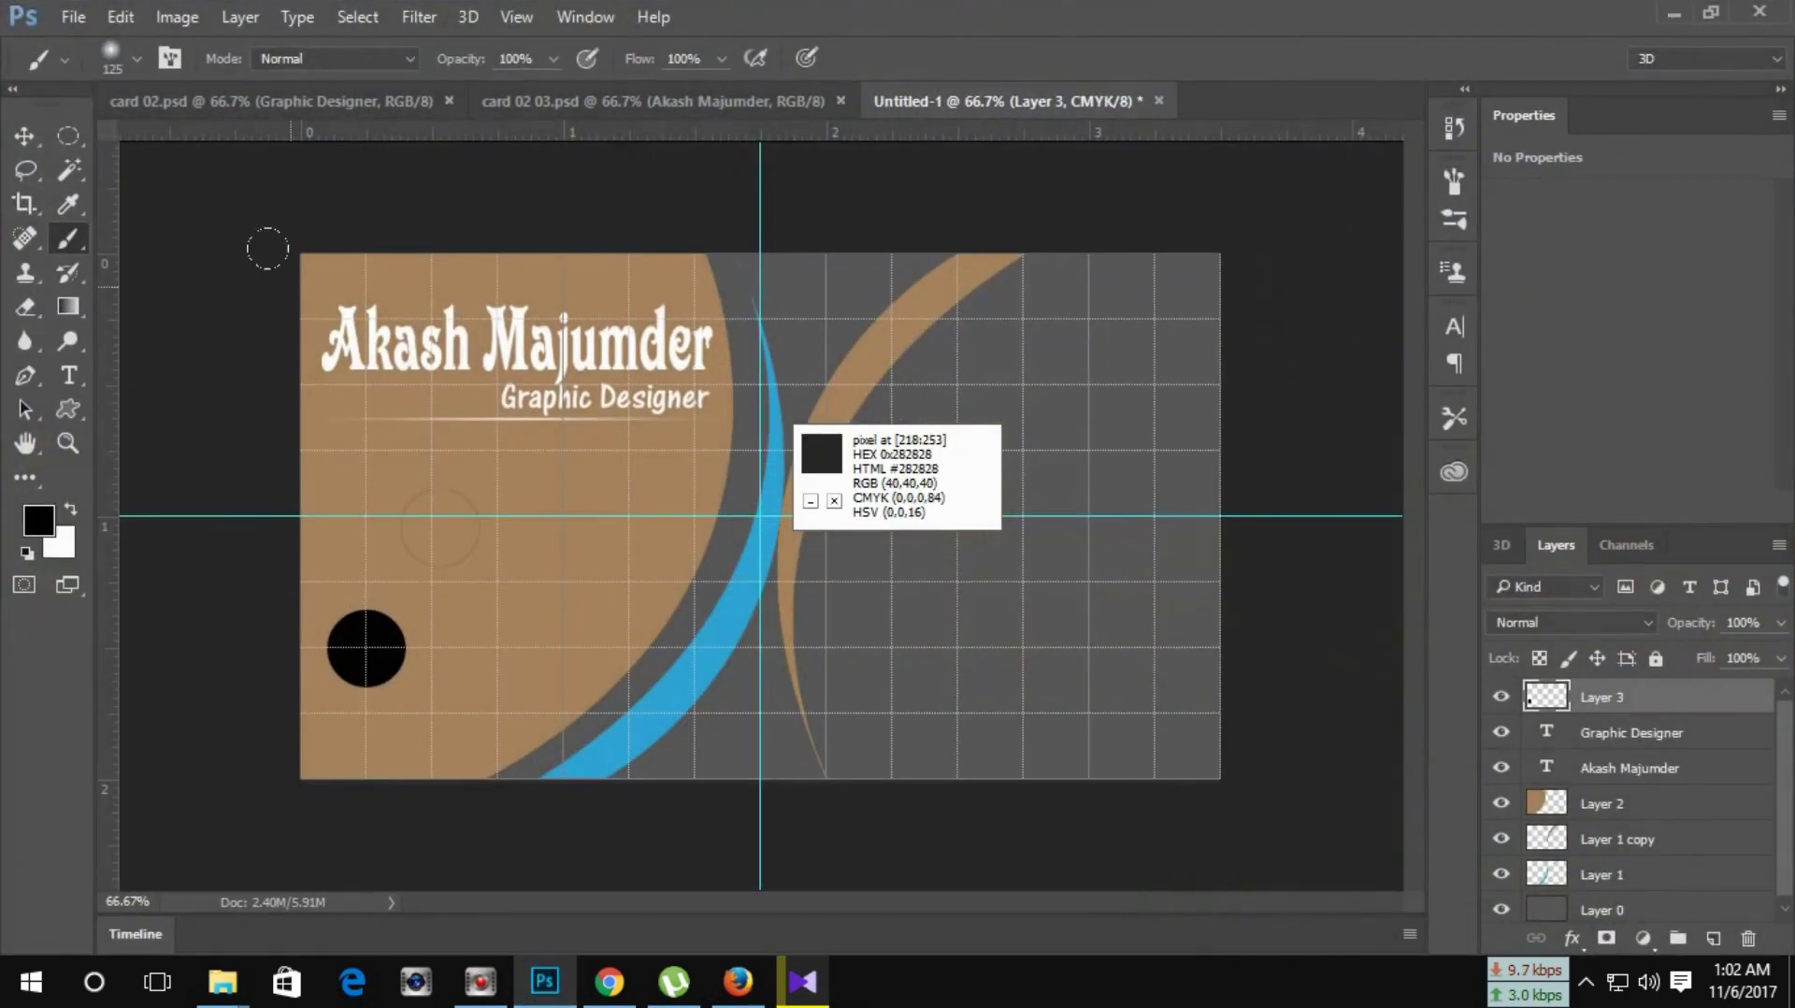
{"action": "left_click", "coordinate": [245, 102]}
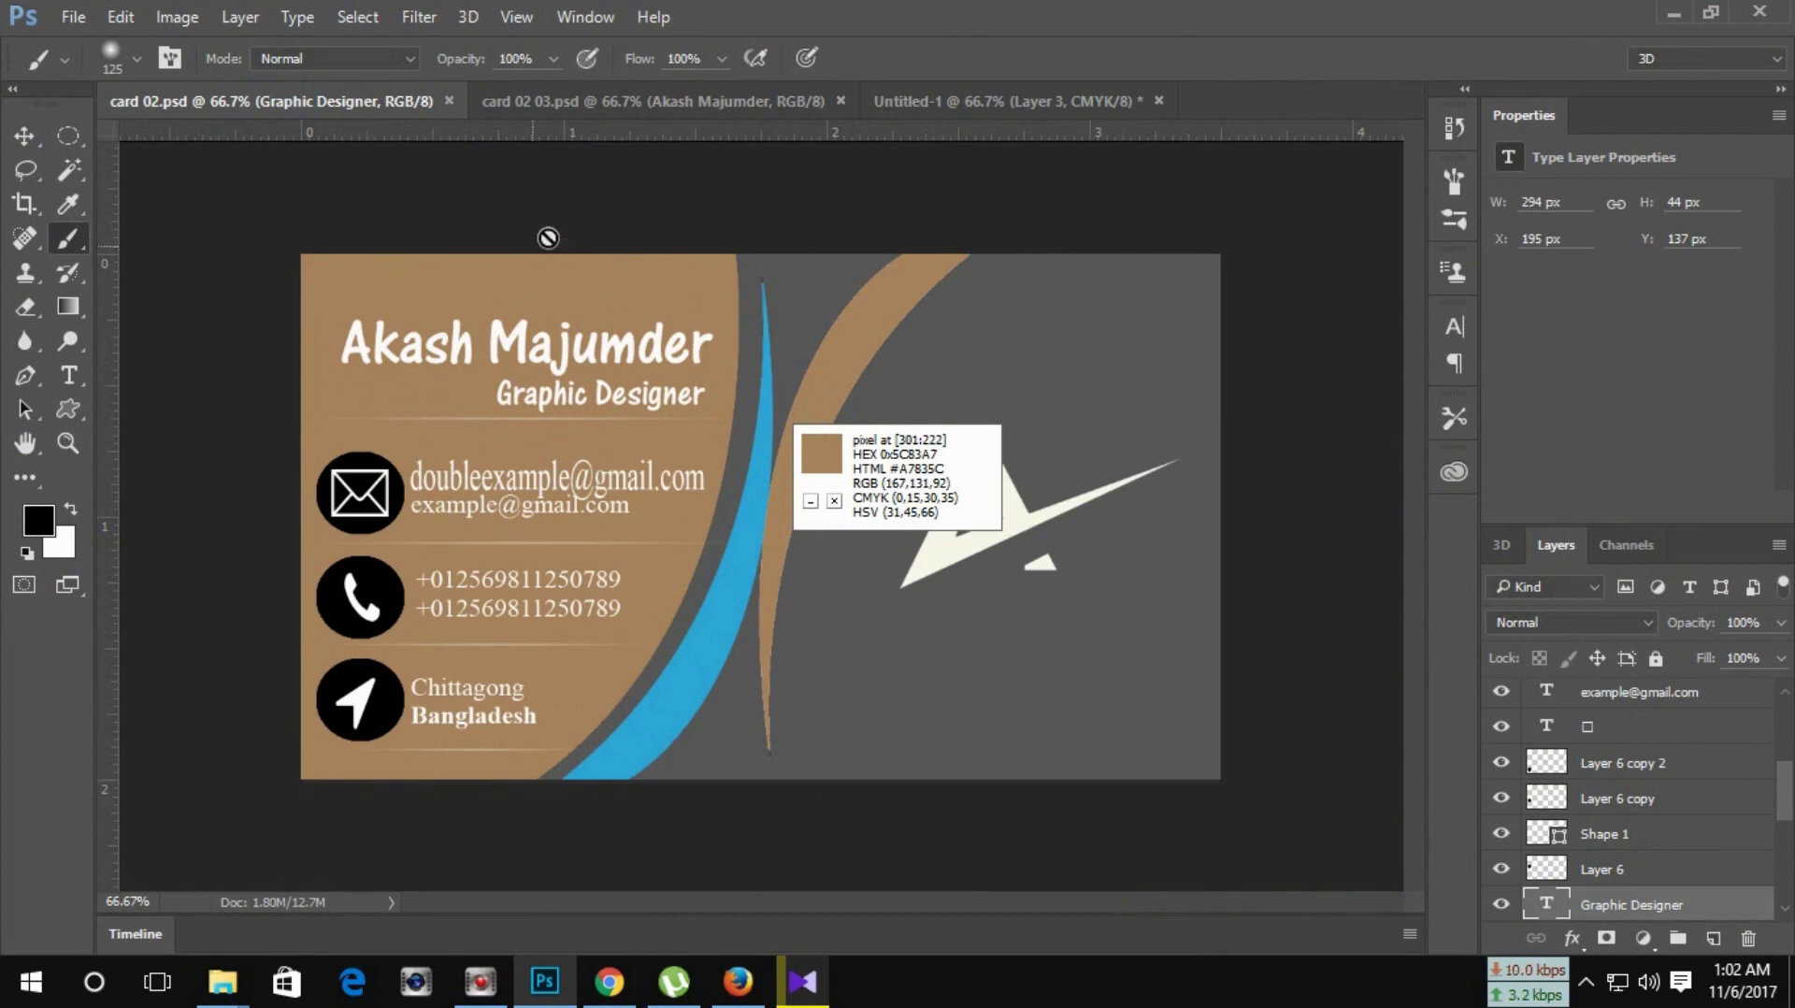
{"action": "left_click", "coordinate": [660, 102]}
{"action": "left_click", "coordinate": [977, 101]}
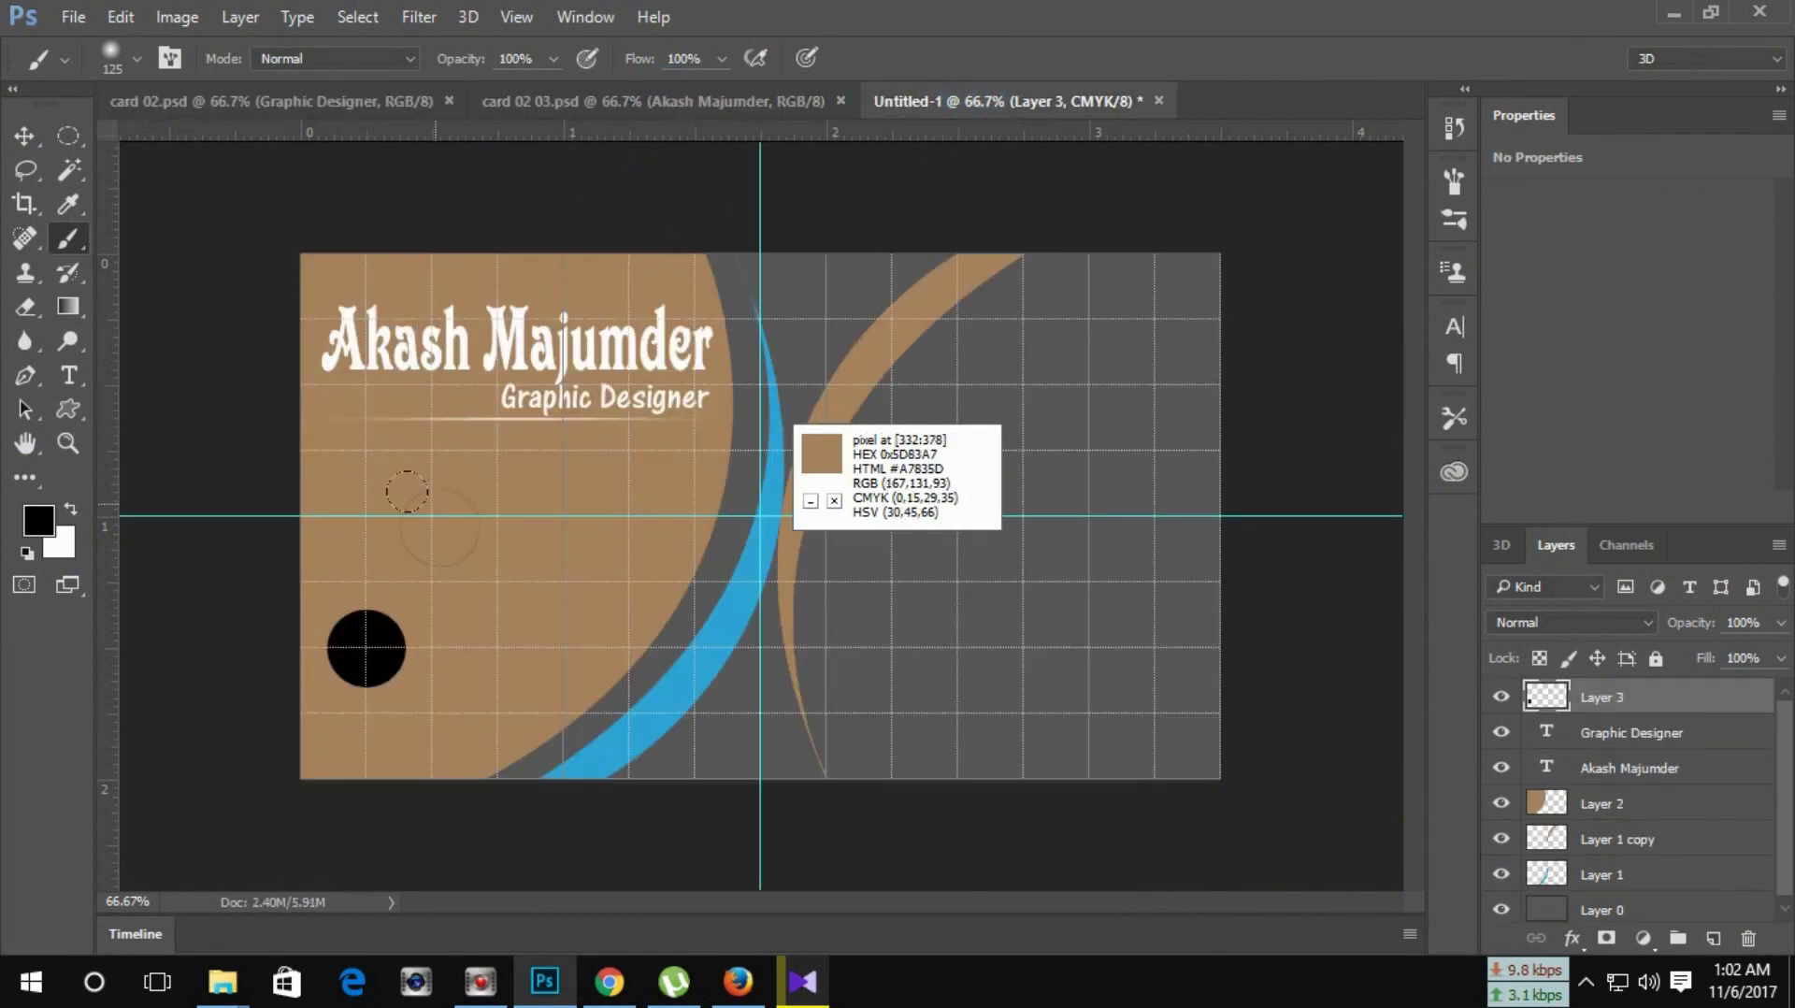
Step: Set the foreground colour to brown hex a7835d
{"action": "left_click", "coordinate": [38, 519]}
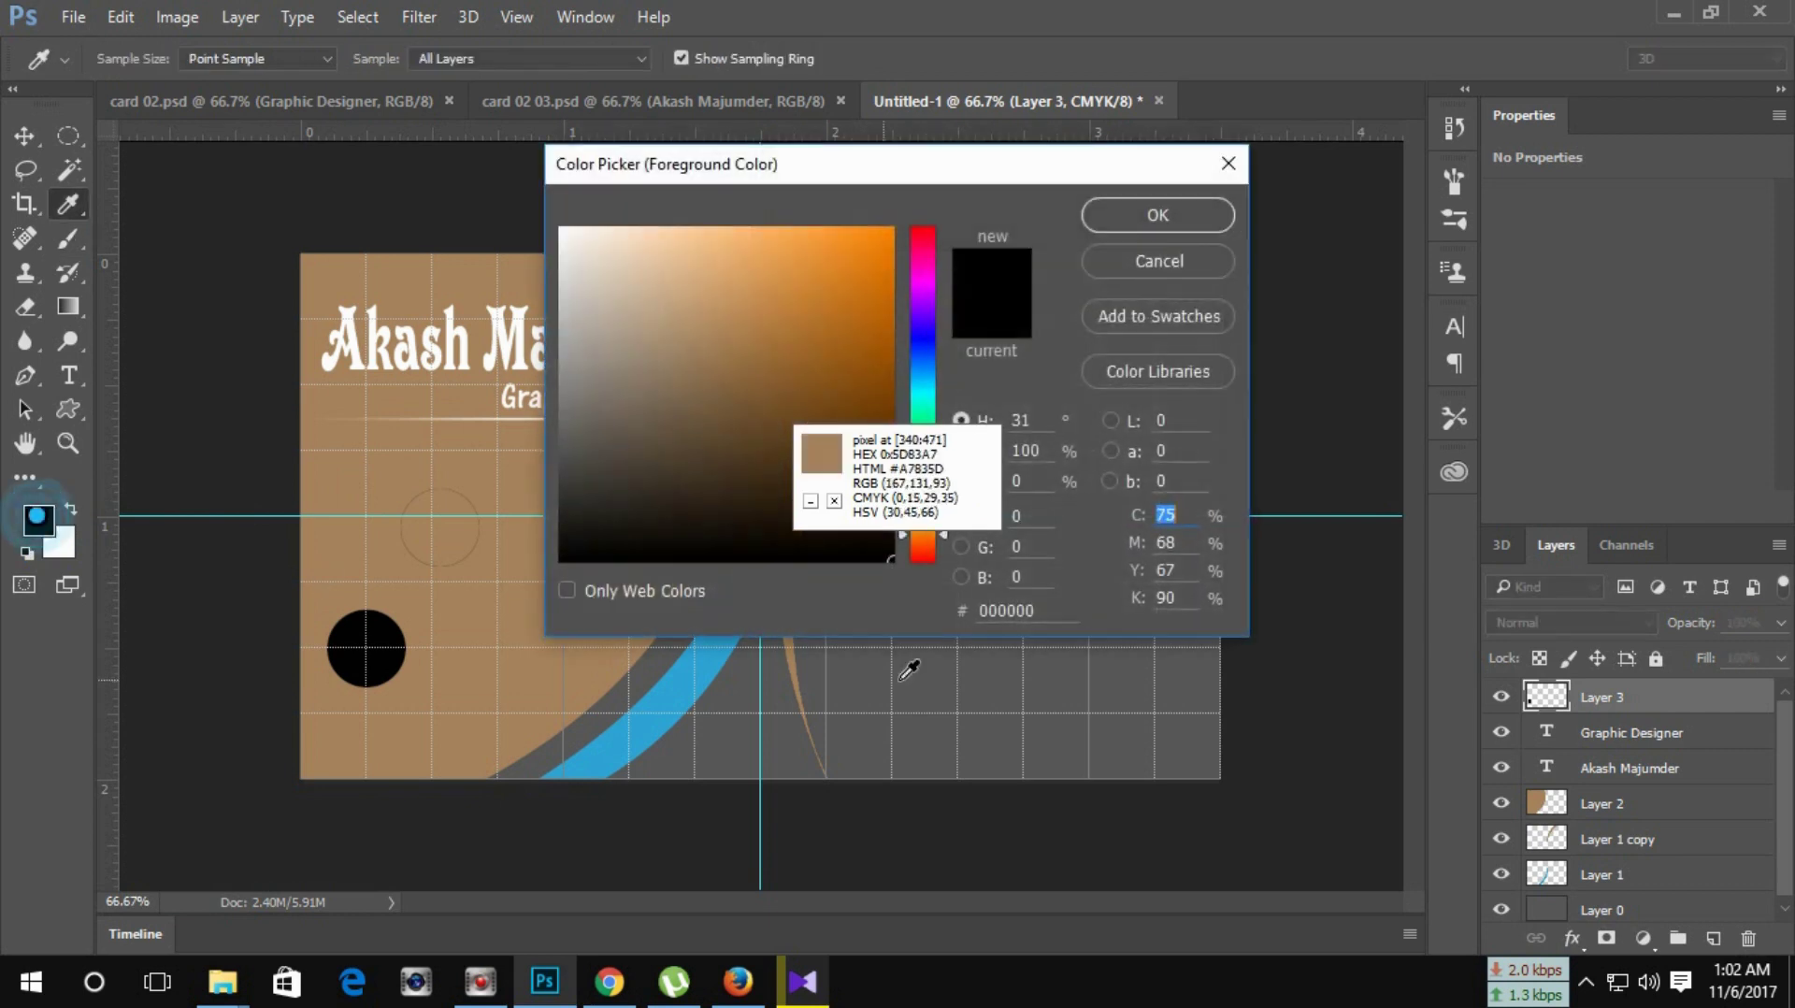
{"action": "left_click", "coordinate": [1048, 609]}
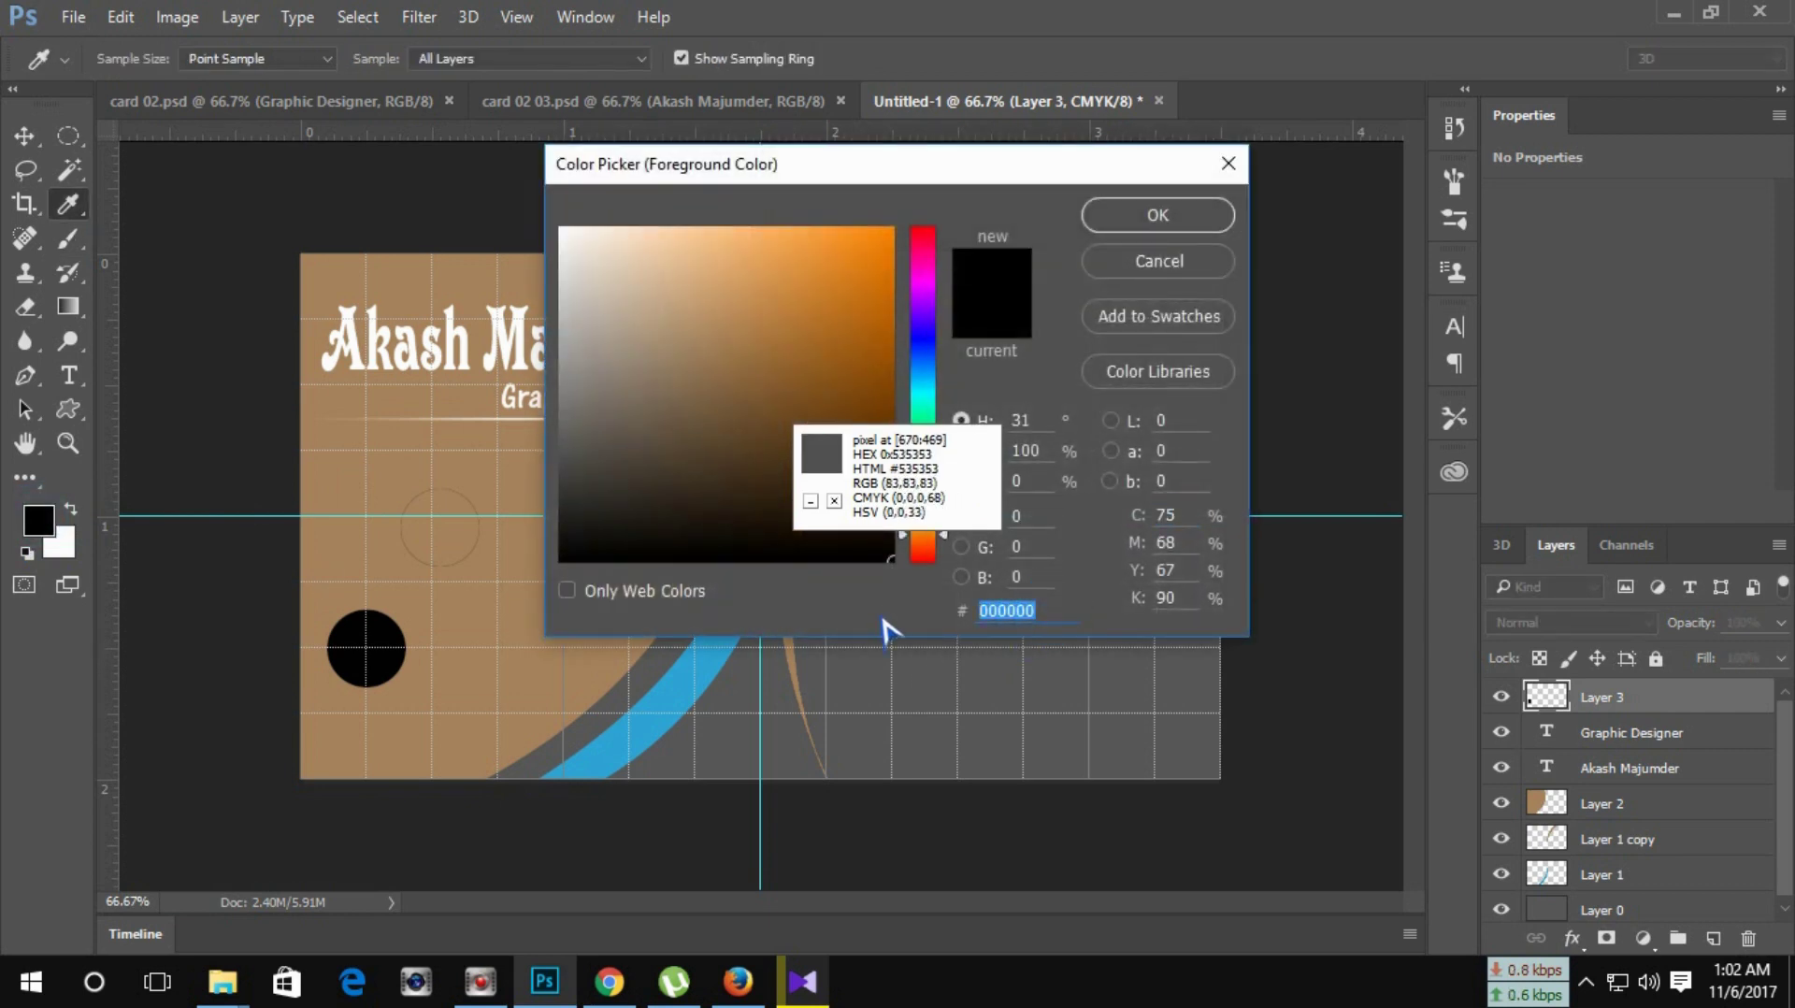
{"action": "type", "text": "a7835d"}
{"action": "left_click", "coordinate": [1145, 217]}
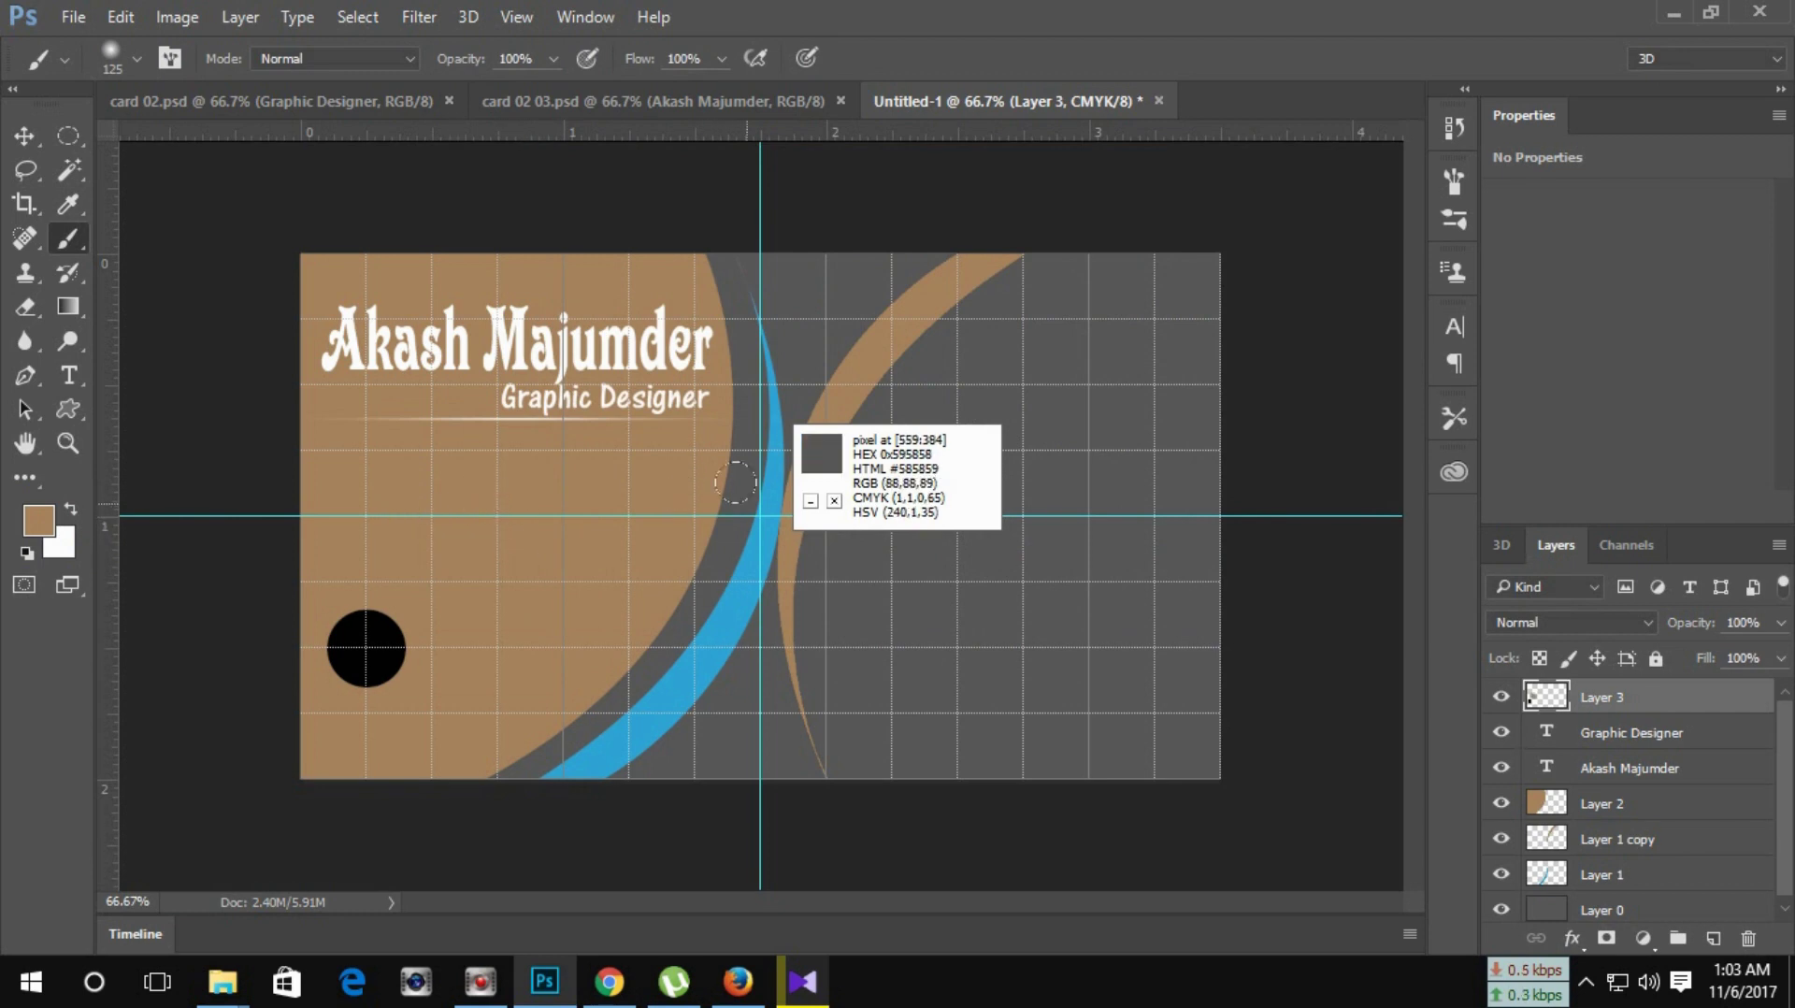
{"action": "left_click", "coordinate": [834, 500]}
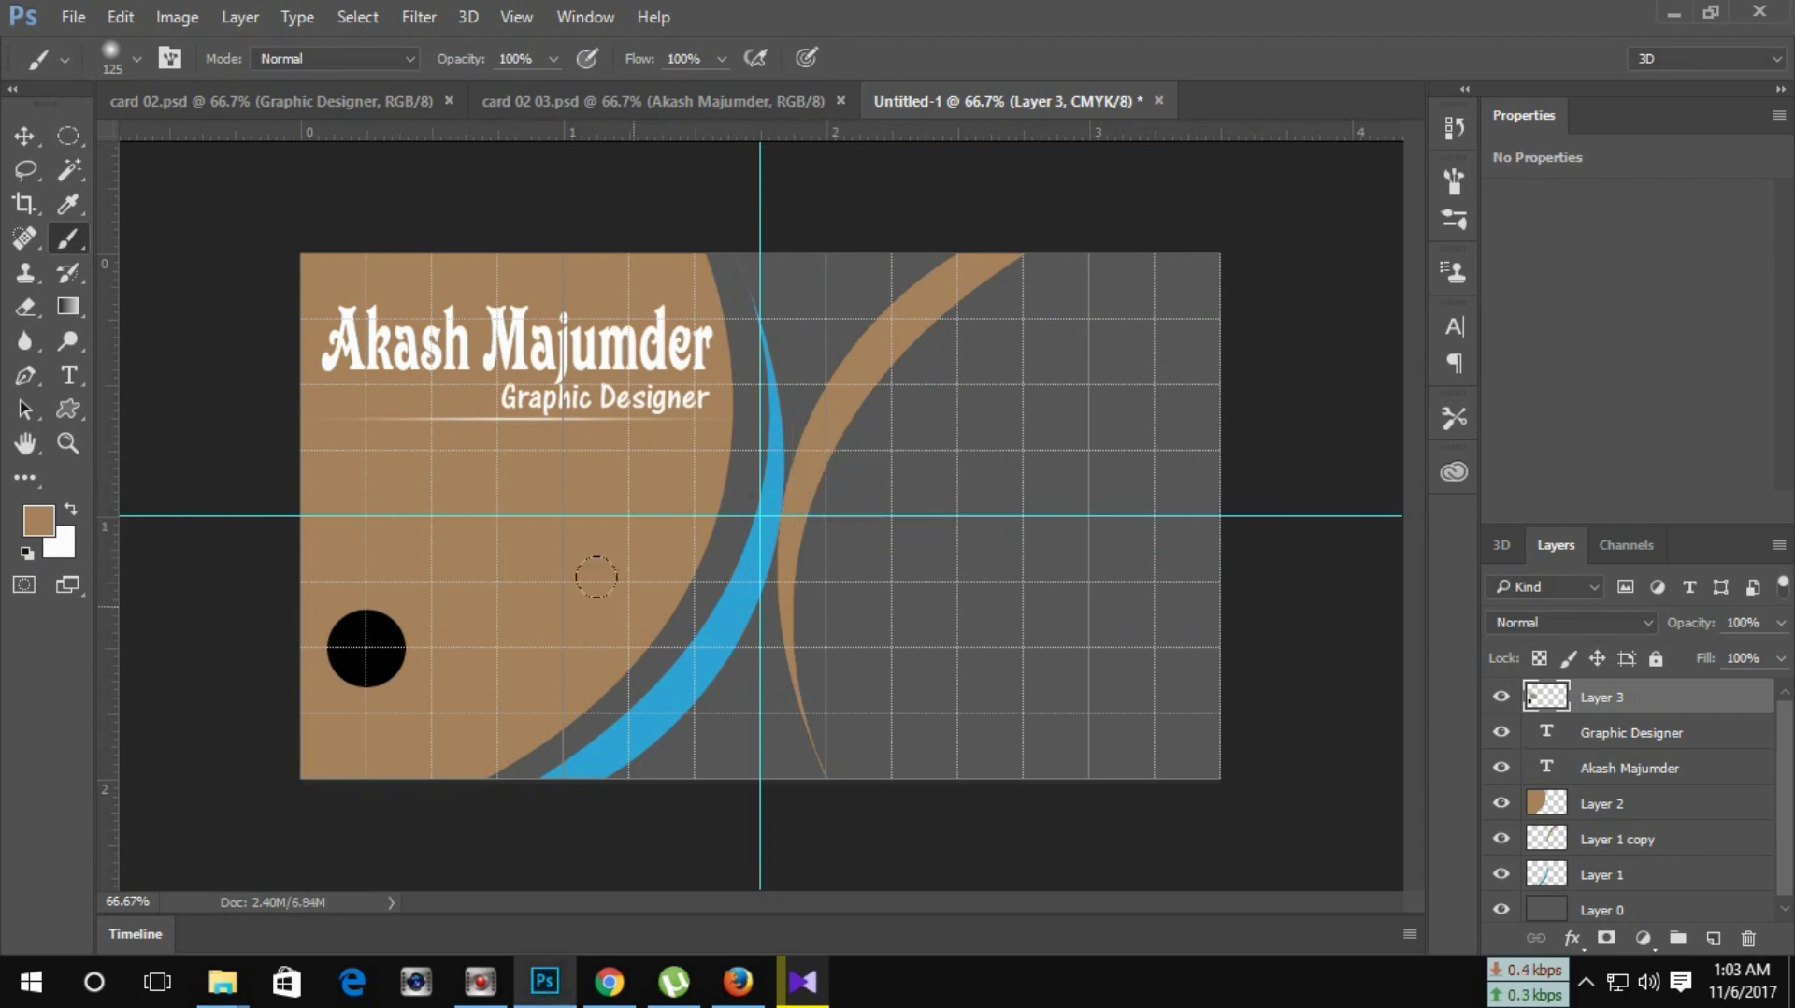
{"action": "left_click", "coordinate": [24, 136]}
Step: Shift the black circle, then delete its layer
{"action": "mouse_move", "coordinate": [363, 644]}
{"action": "left_mouse_down"}
{"action": "mouse_move", "coordinate": [374, 557]}
{"action": "mouse_move", "coordinate": [375, 647]}
{"action": "mouse_move", "coordinate": [404, 645]}
{"action": "left_mouse_up"}
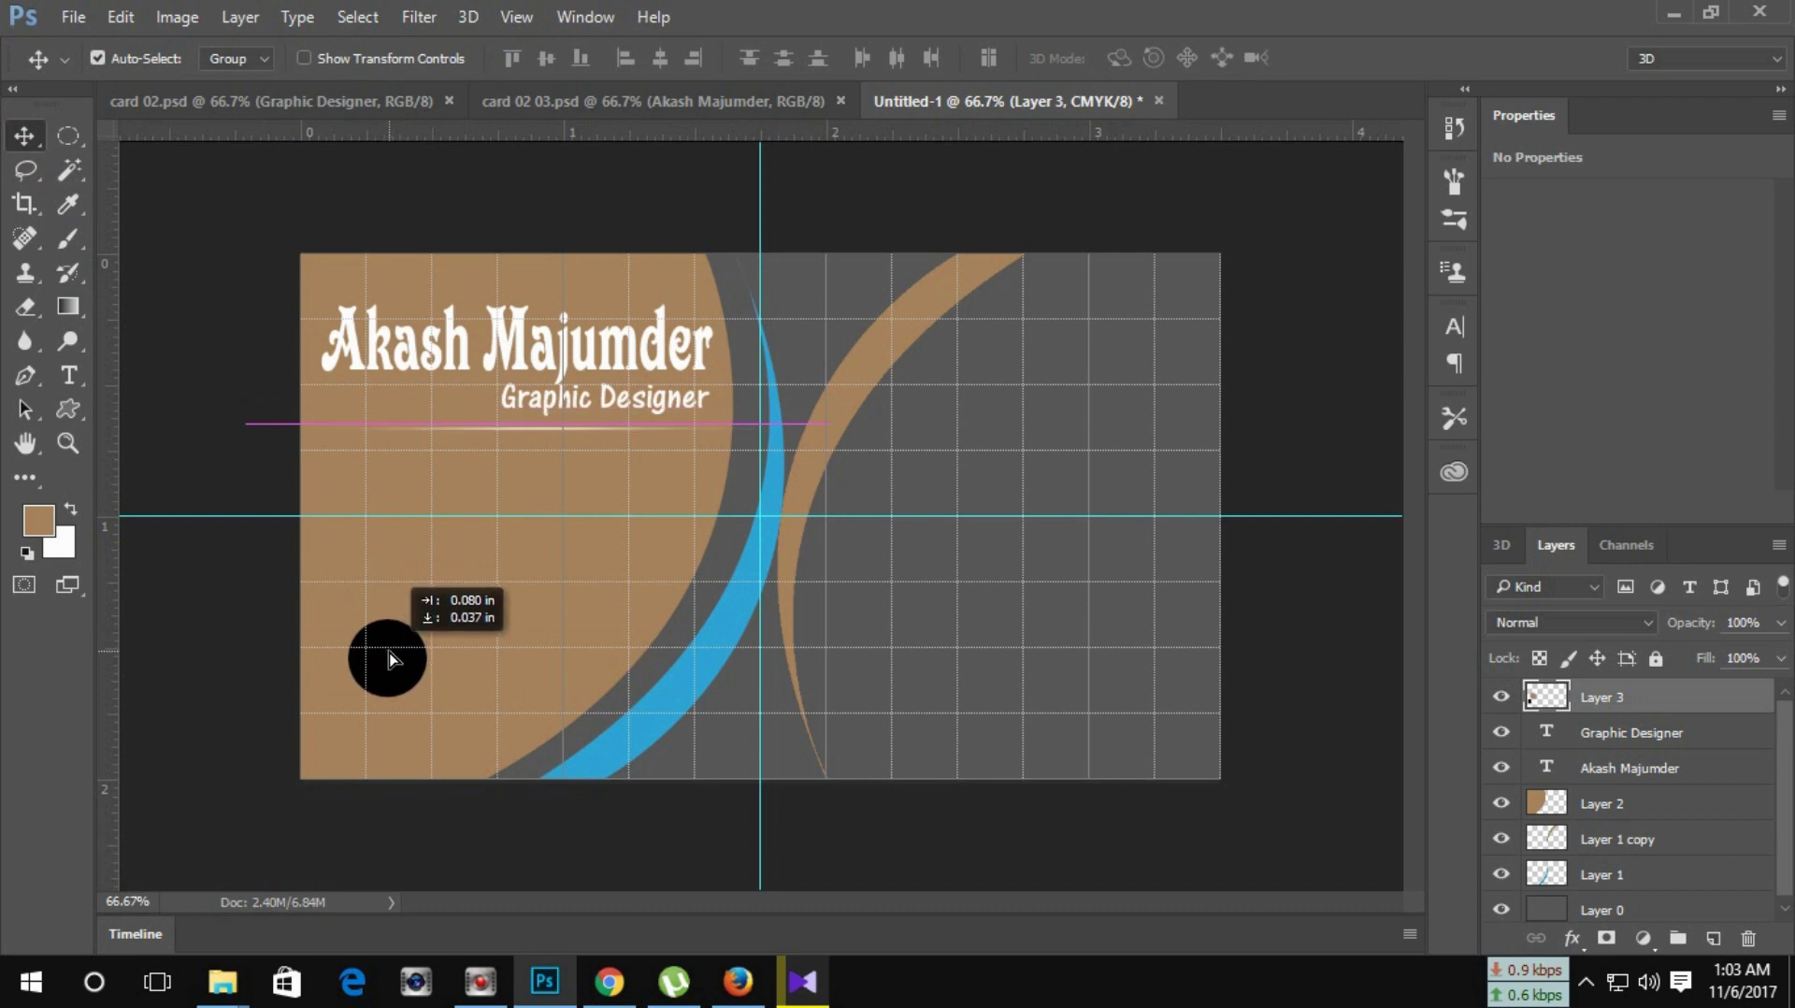
{"action": "left_click_drag", "start_coordinate": [386, 645], "coordinate": [387, 662]}
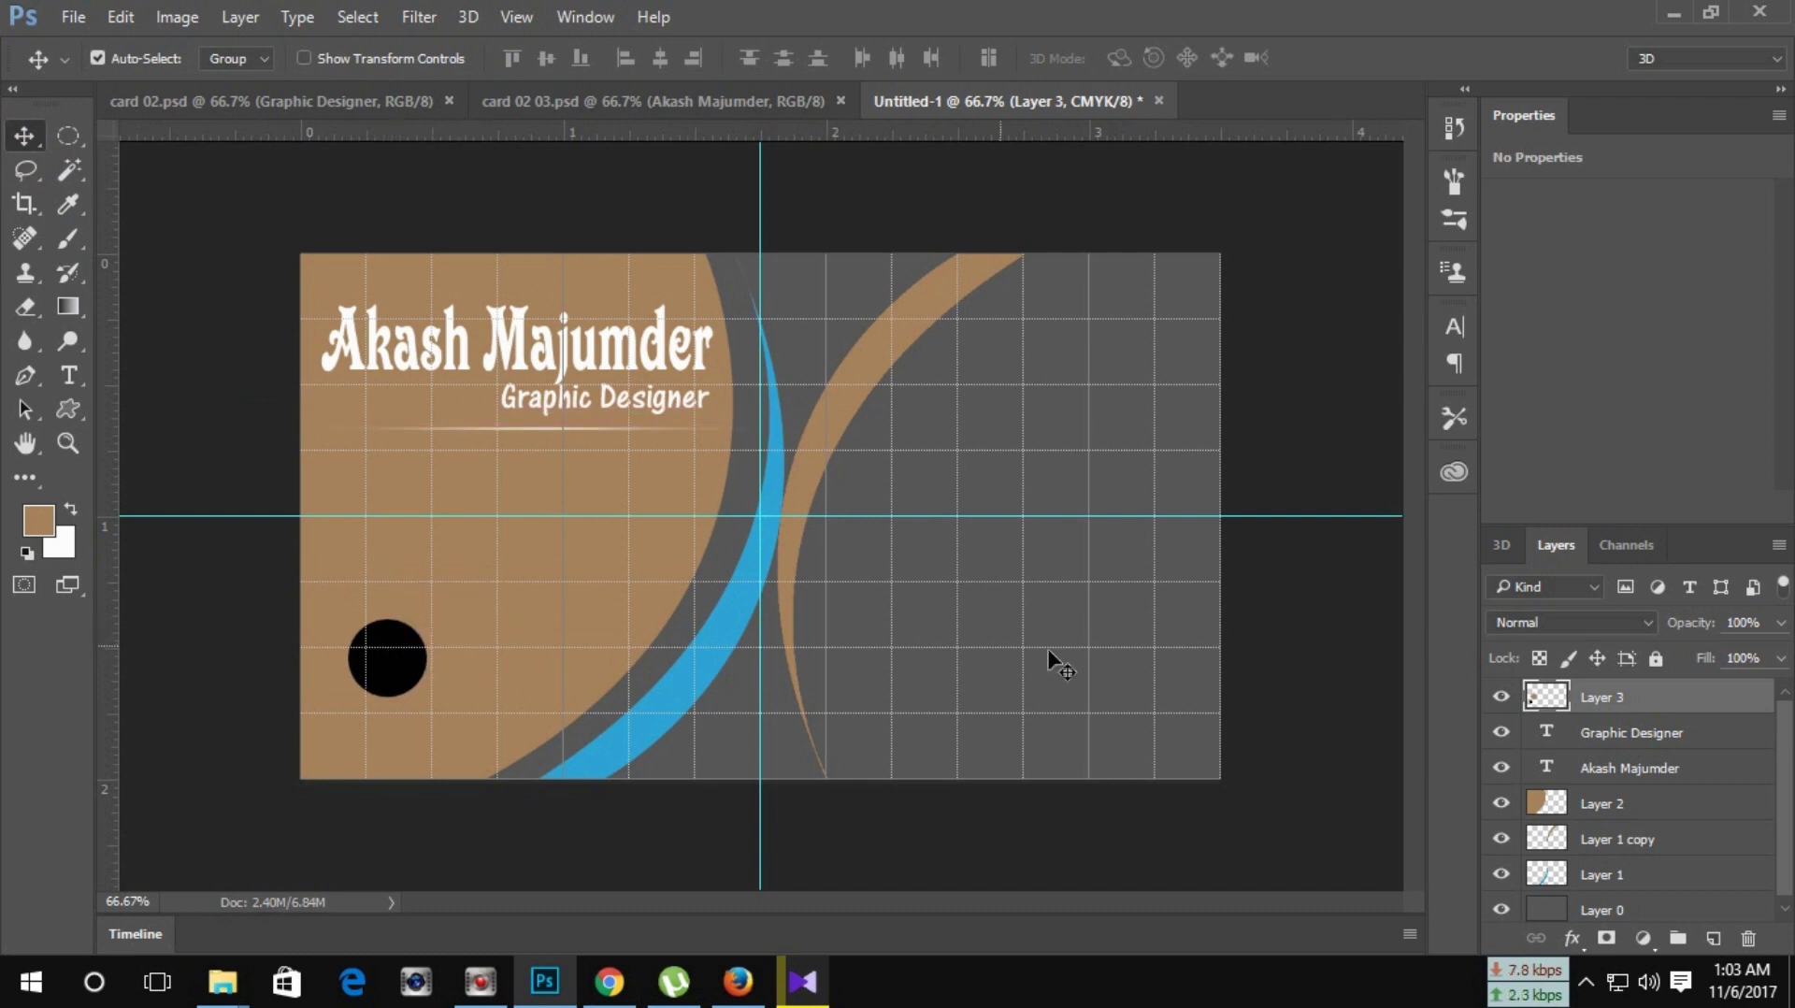
{"action": "key", "text": "Delete"}
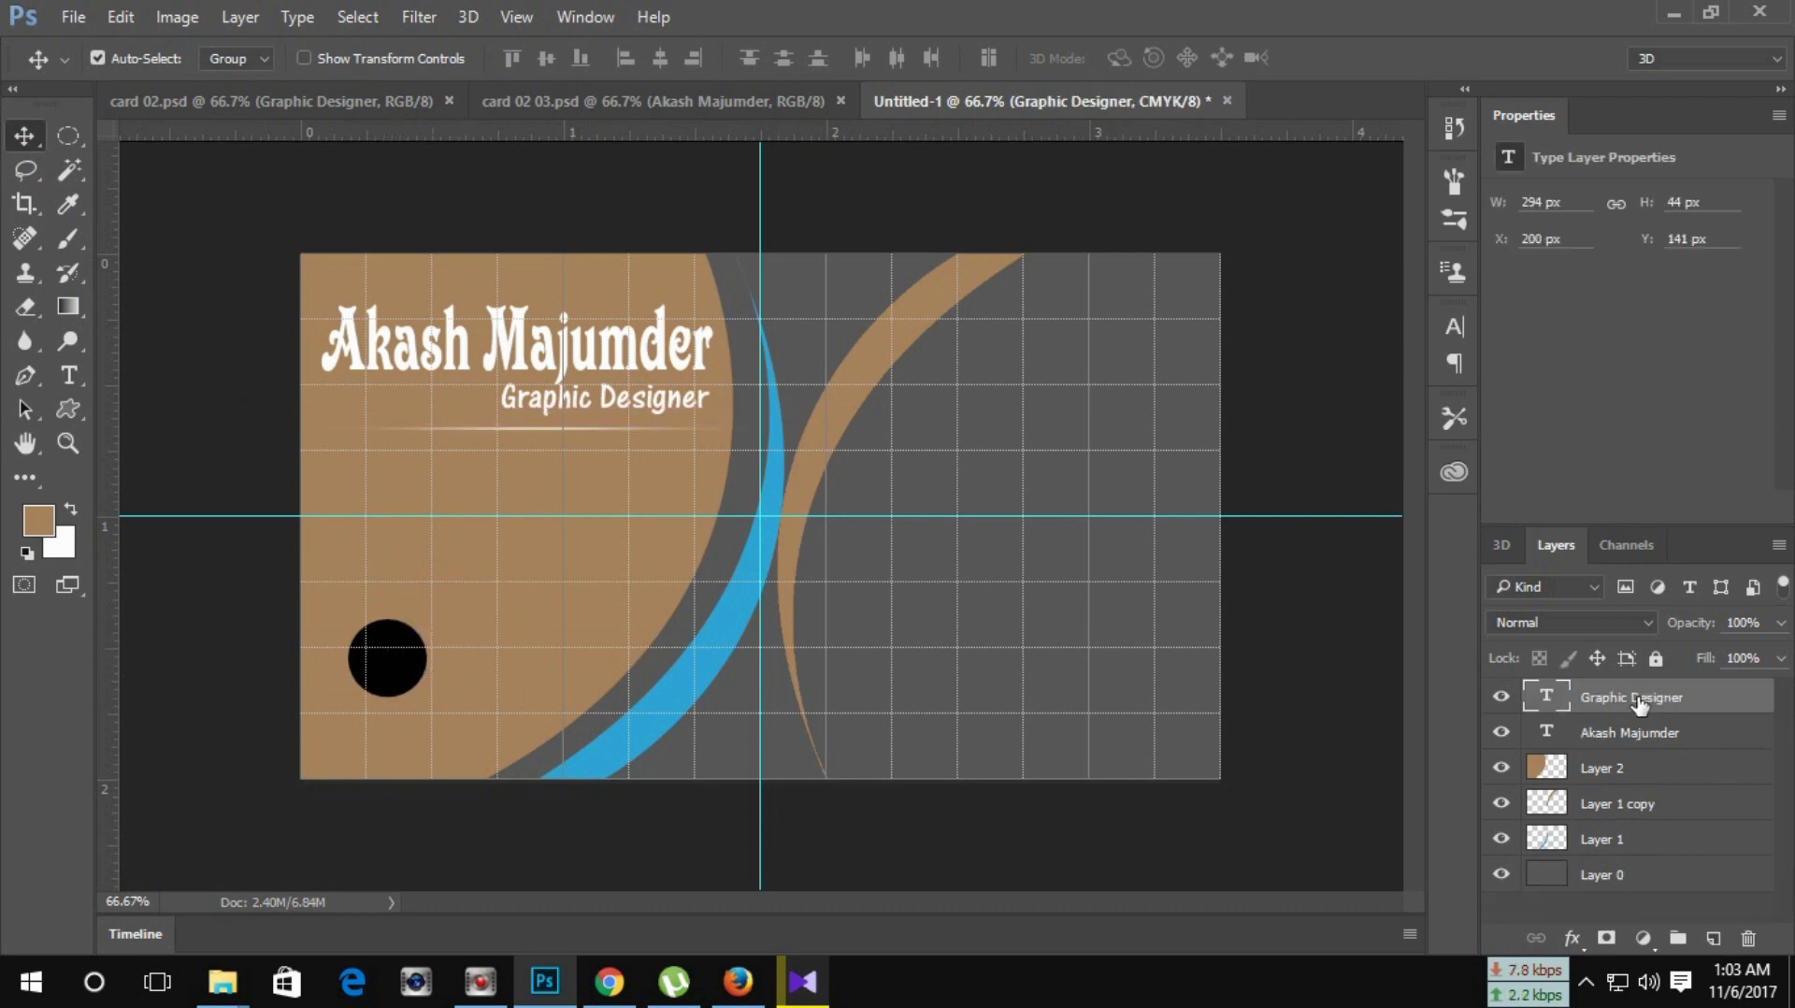
Step: Add a new empty layer and select the Brush Tool
{"action": "left_click", "coordinate": [1713, 938]}
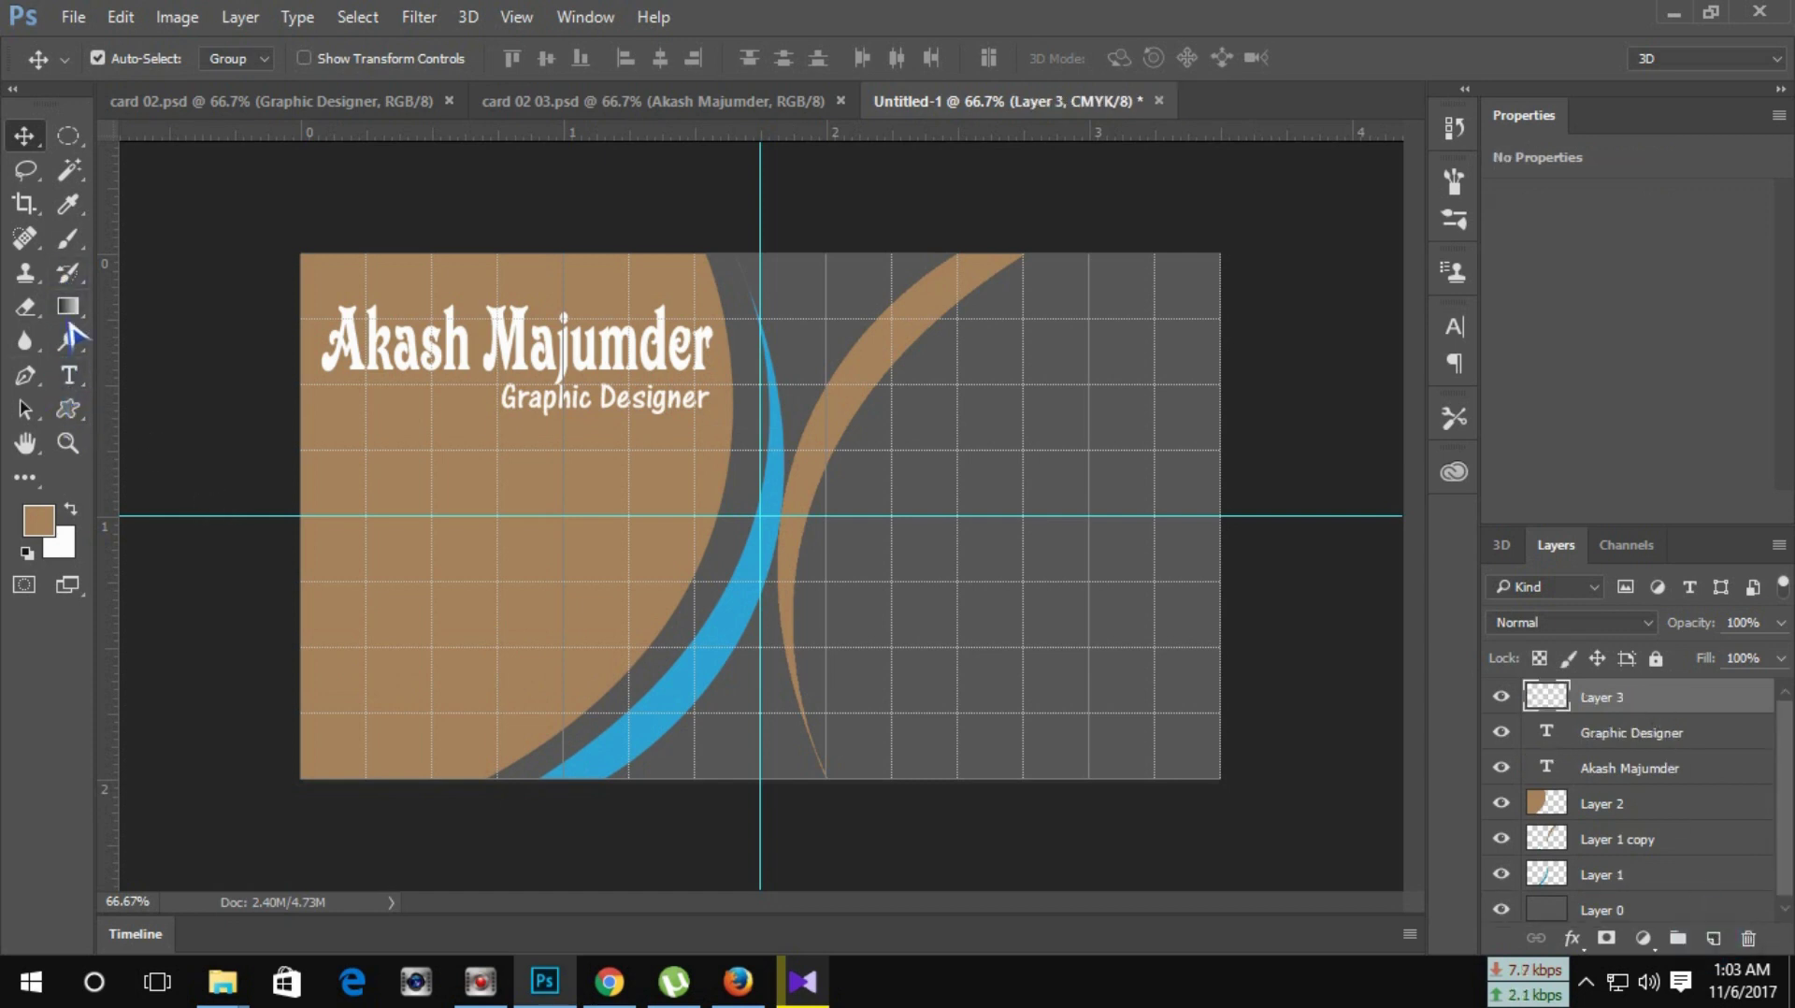
{"action": "left_click", "coordinate": [69, 239]}
{"action": "right_click", "coordinate": [69, 238]}
{"action": "left_click", "coordinate": [169, 239]}
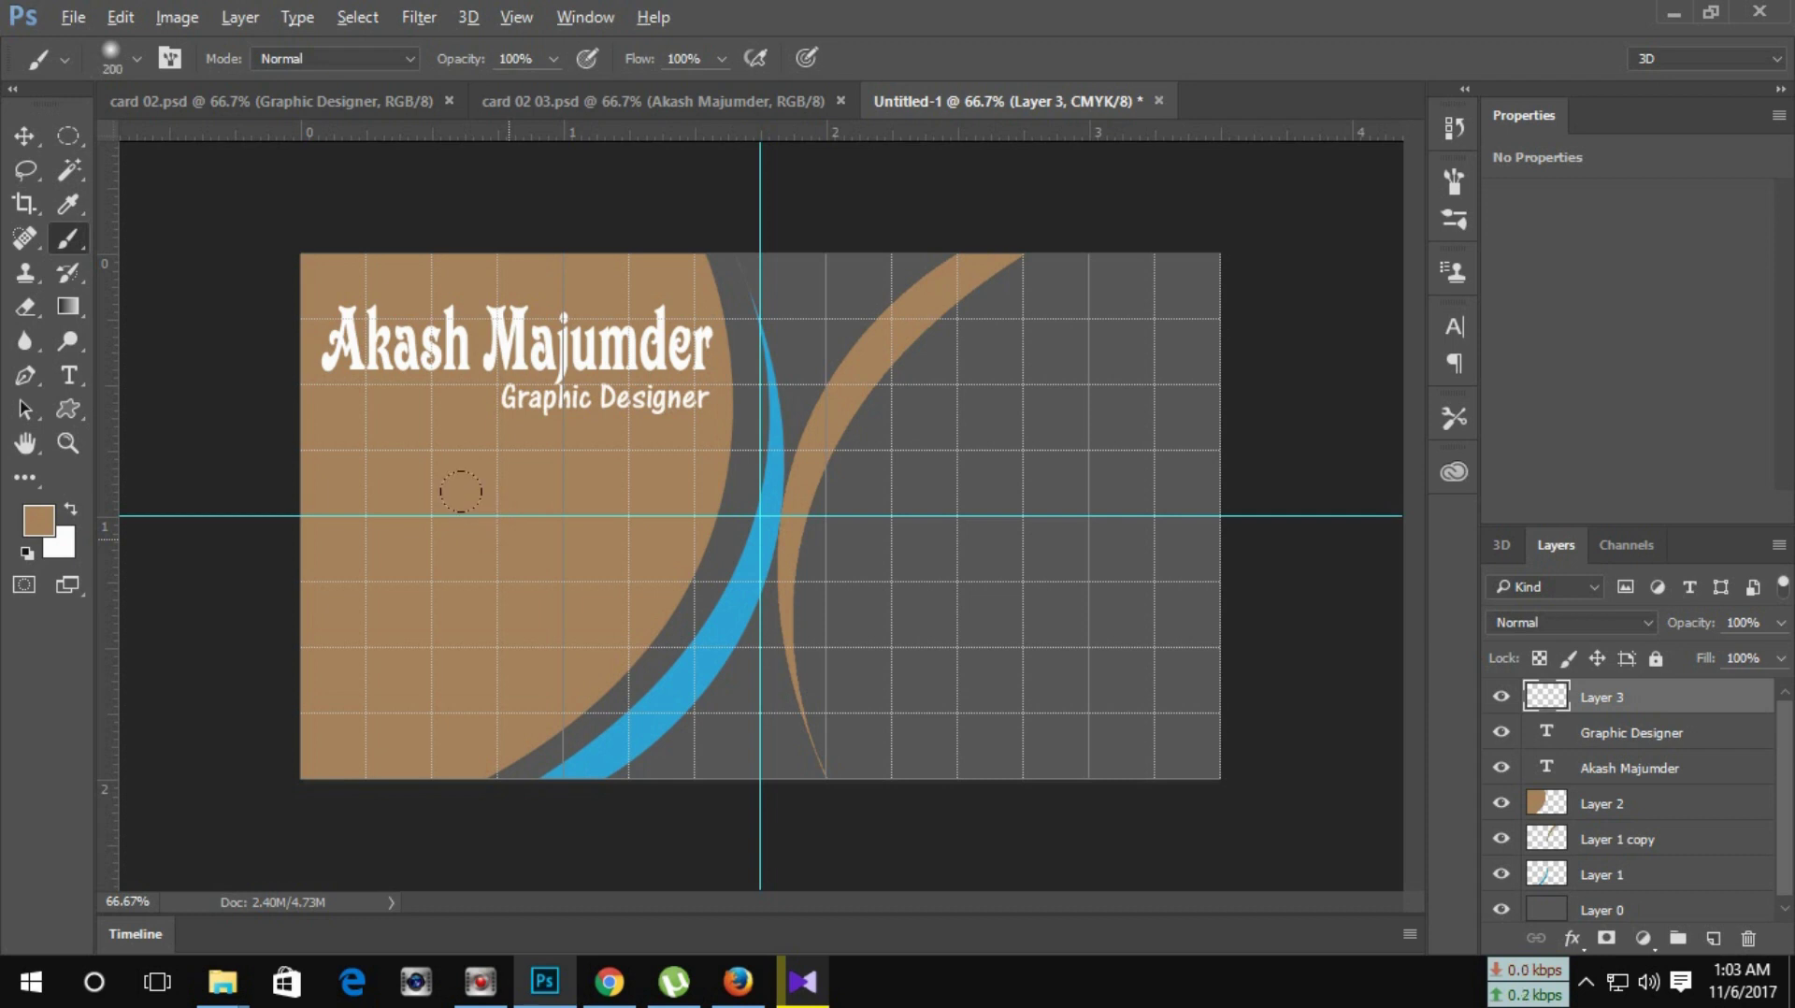
Step: Set the foreground to white and paint soft white dabs on the brown area
{"action": "left_click", "coordinate": [39, 519]}
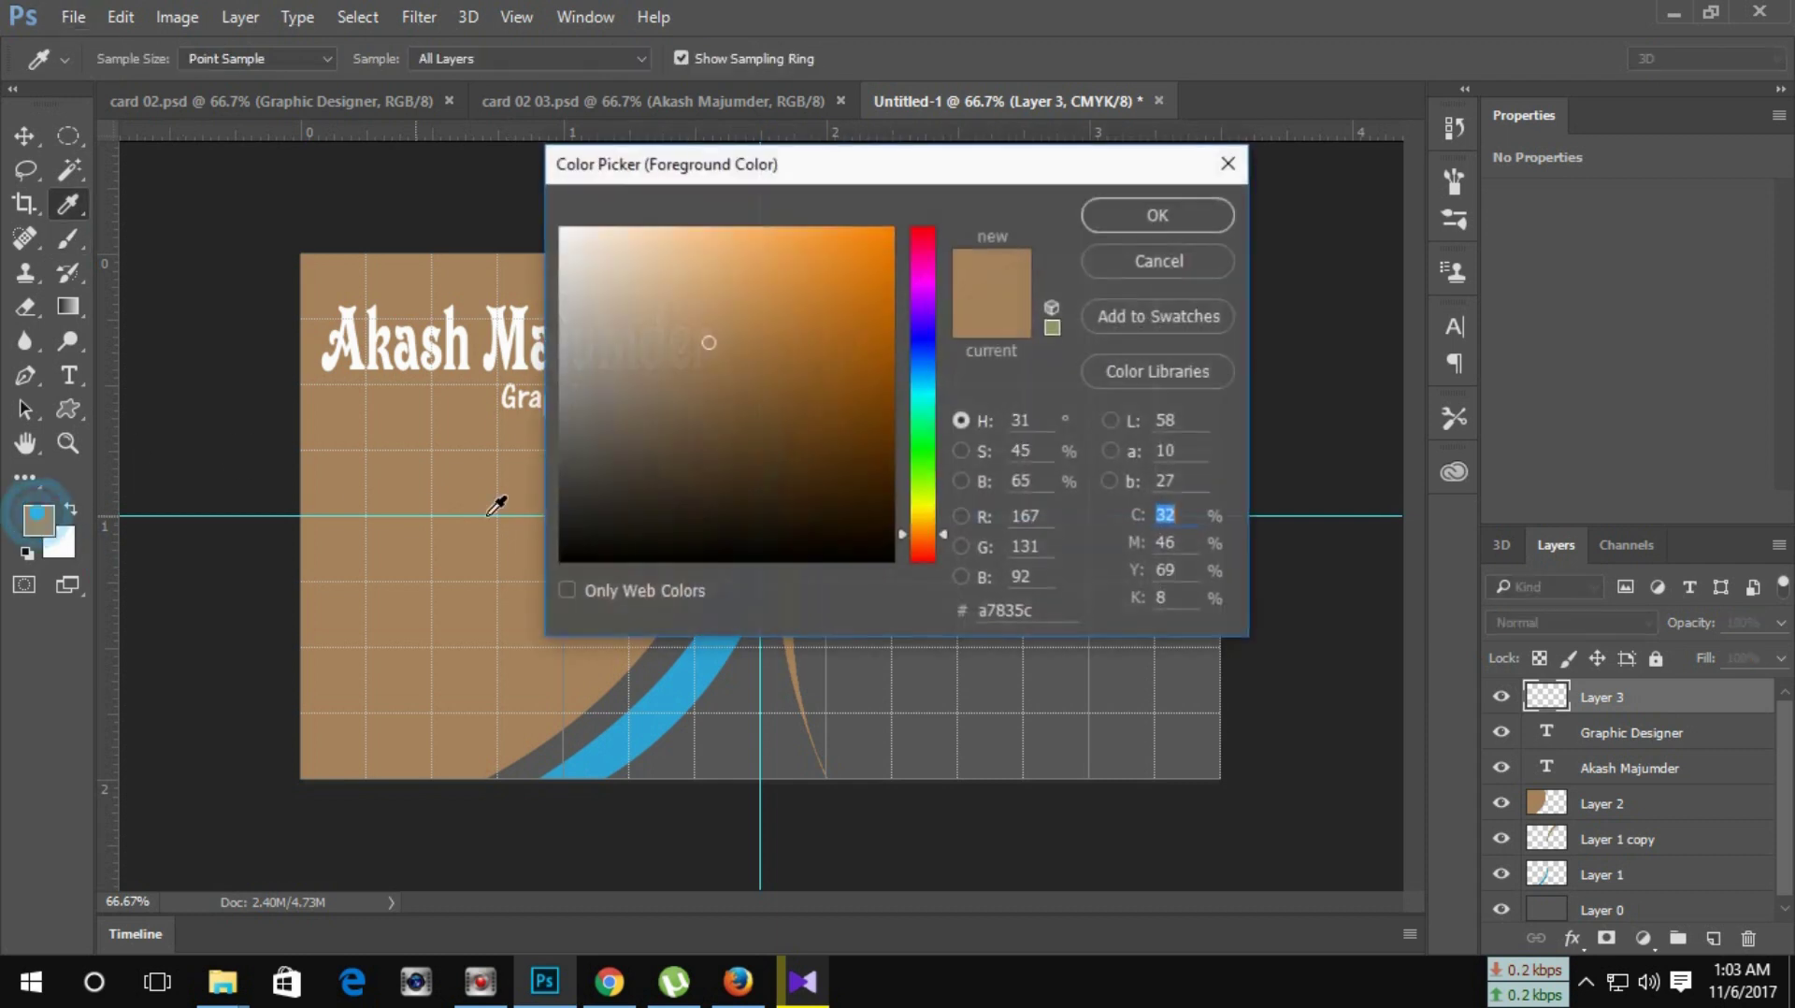
{"action": "left_click_drag", "start_coordinate": [806, 409], "coordinate": [510, 221]}
{"action": "left_click", "coordinate": [1158, 214]}
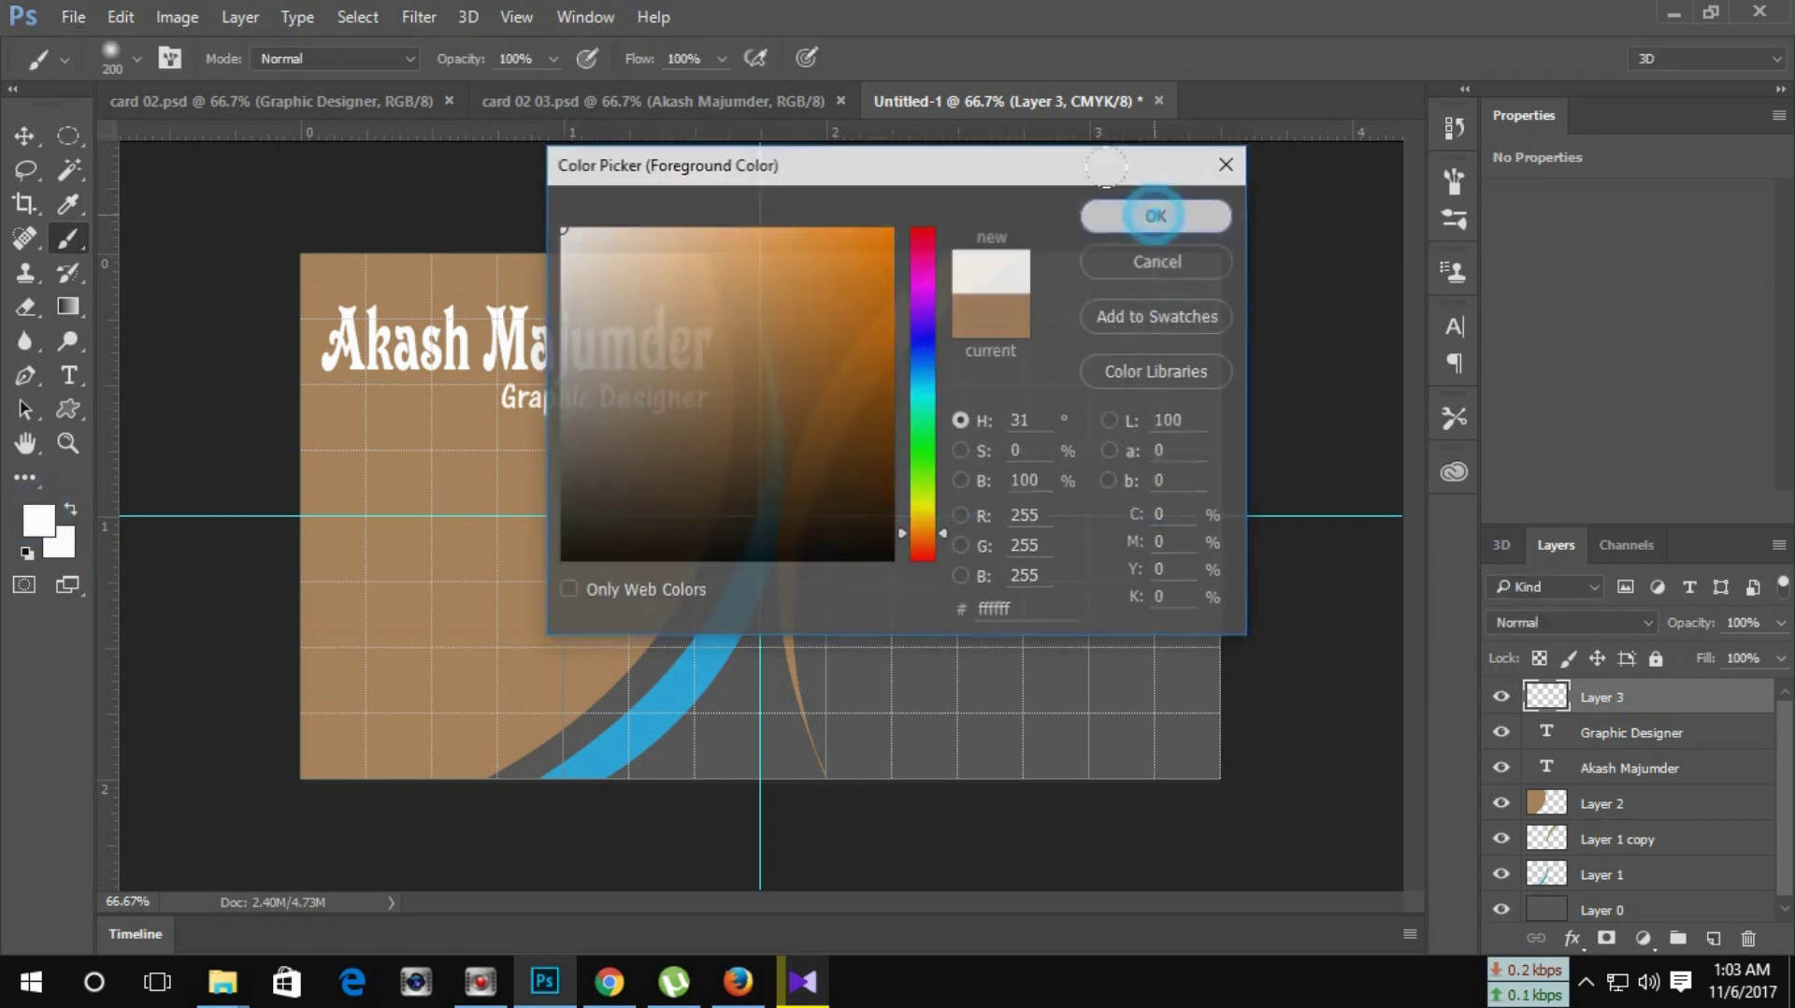
{"action": "left_click", "coordinate": [473, 551]}
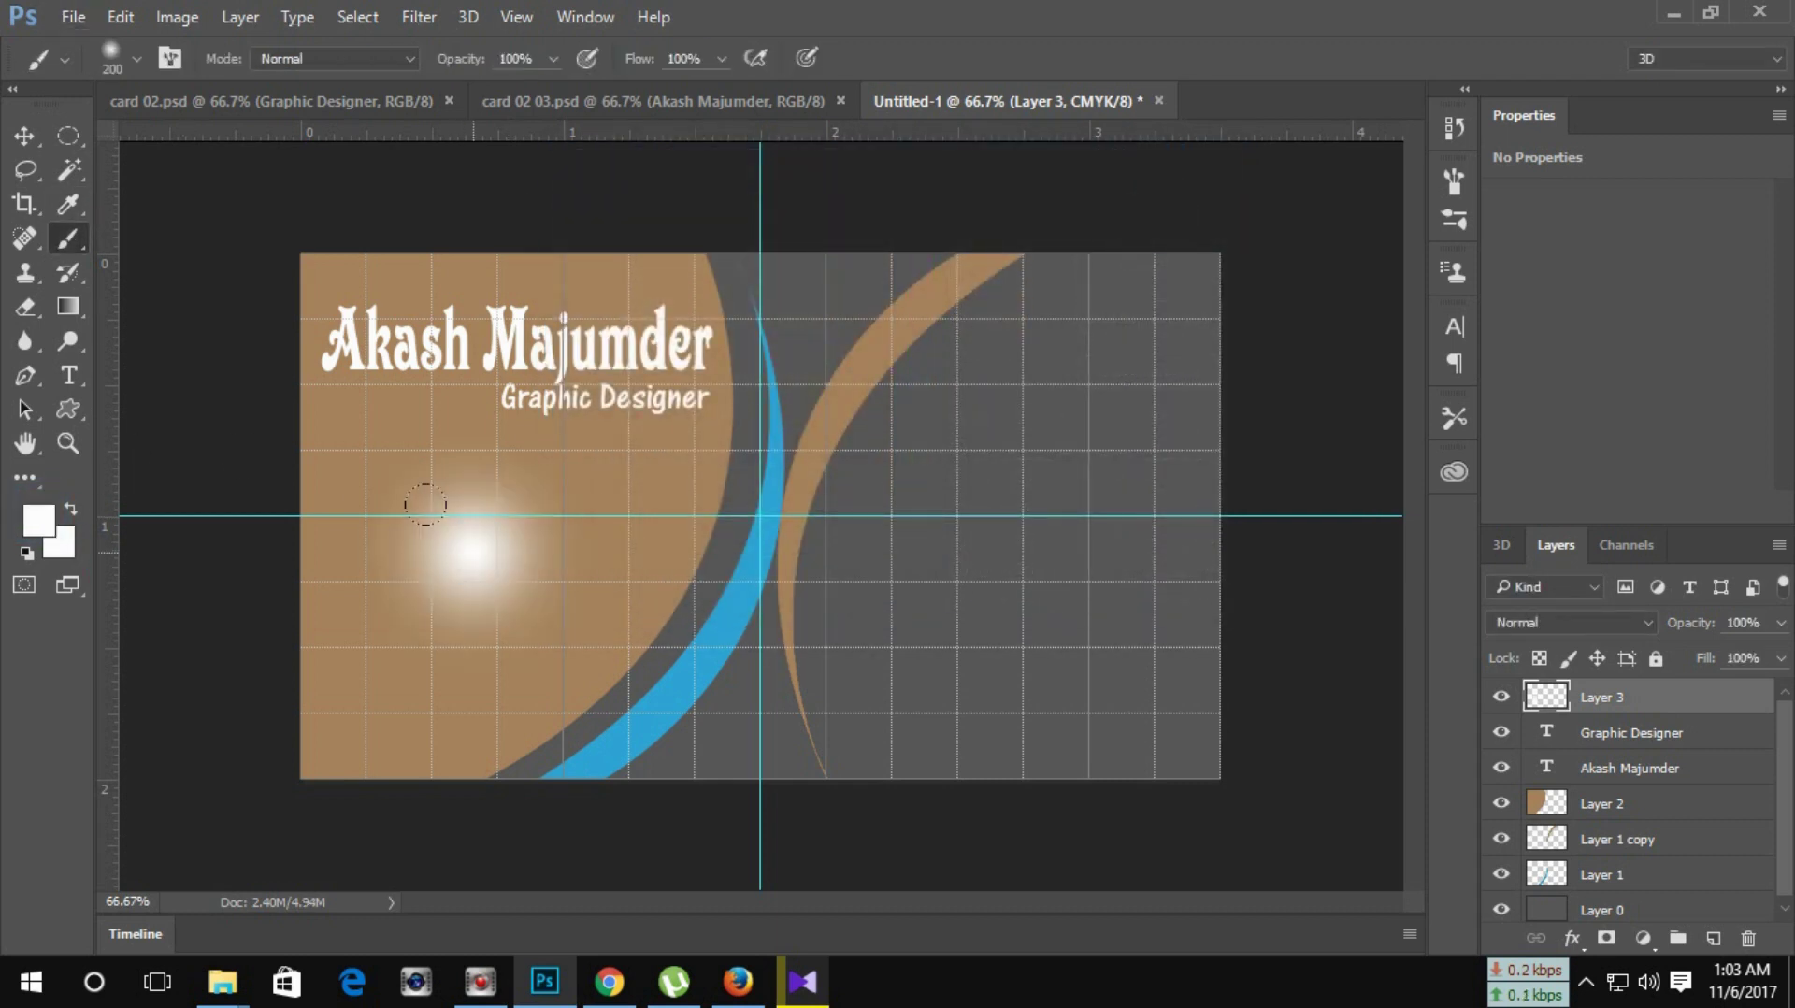
{"action": "left_click", "coordinate": [473, 527]}
{"action": "left_click", "coordinate": [419, 526]}
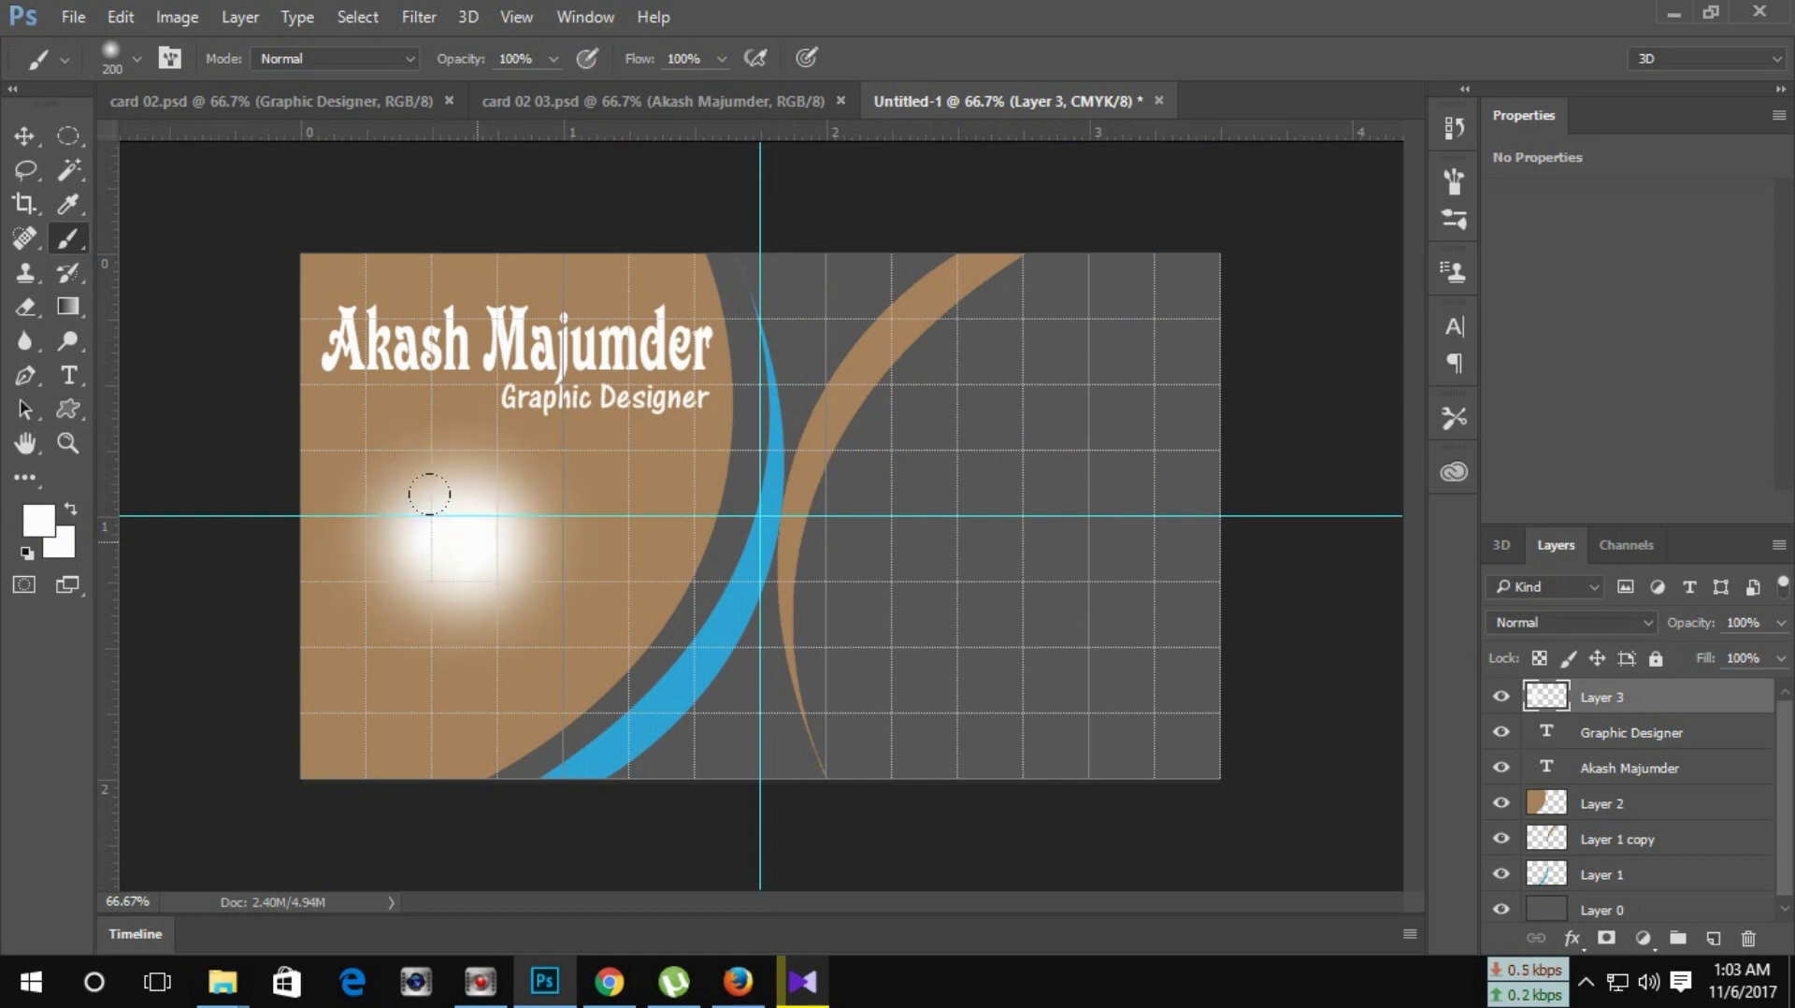
Step: Squash the white glow into a thin Overlay-blended line under Graphic Designer
{"action": "key", "text": "ctrl+t"}
{"action": "left_click_drag", "start_coordinate": [457, 388], "coordinate": [452, 693]}
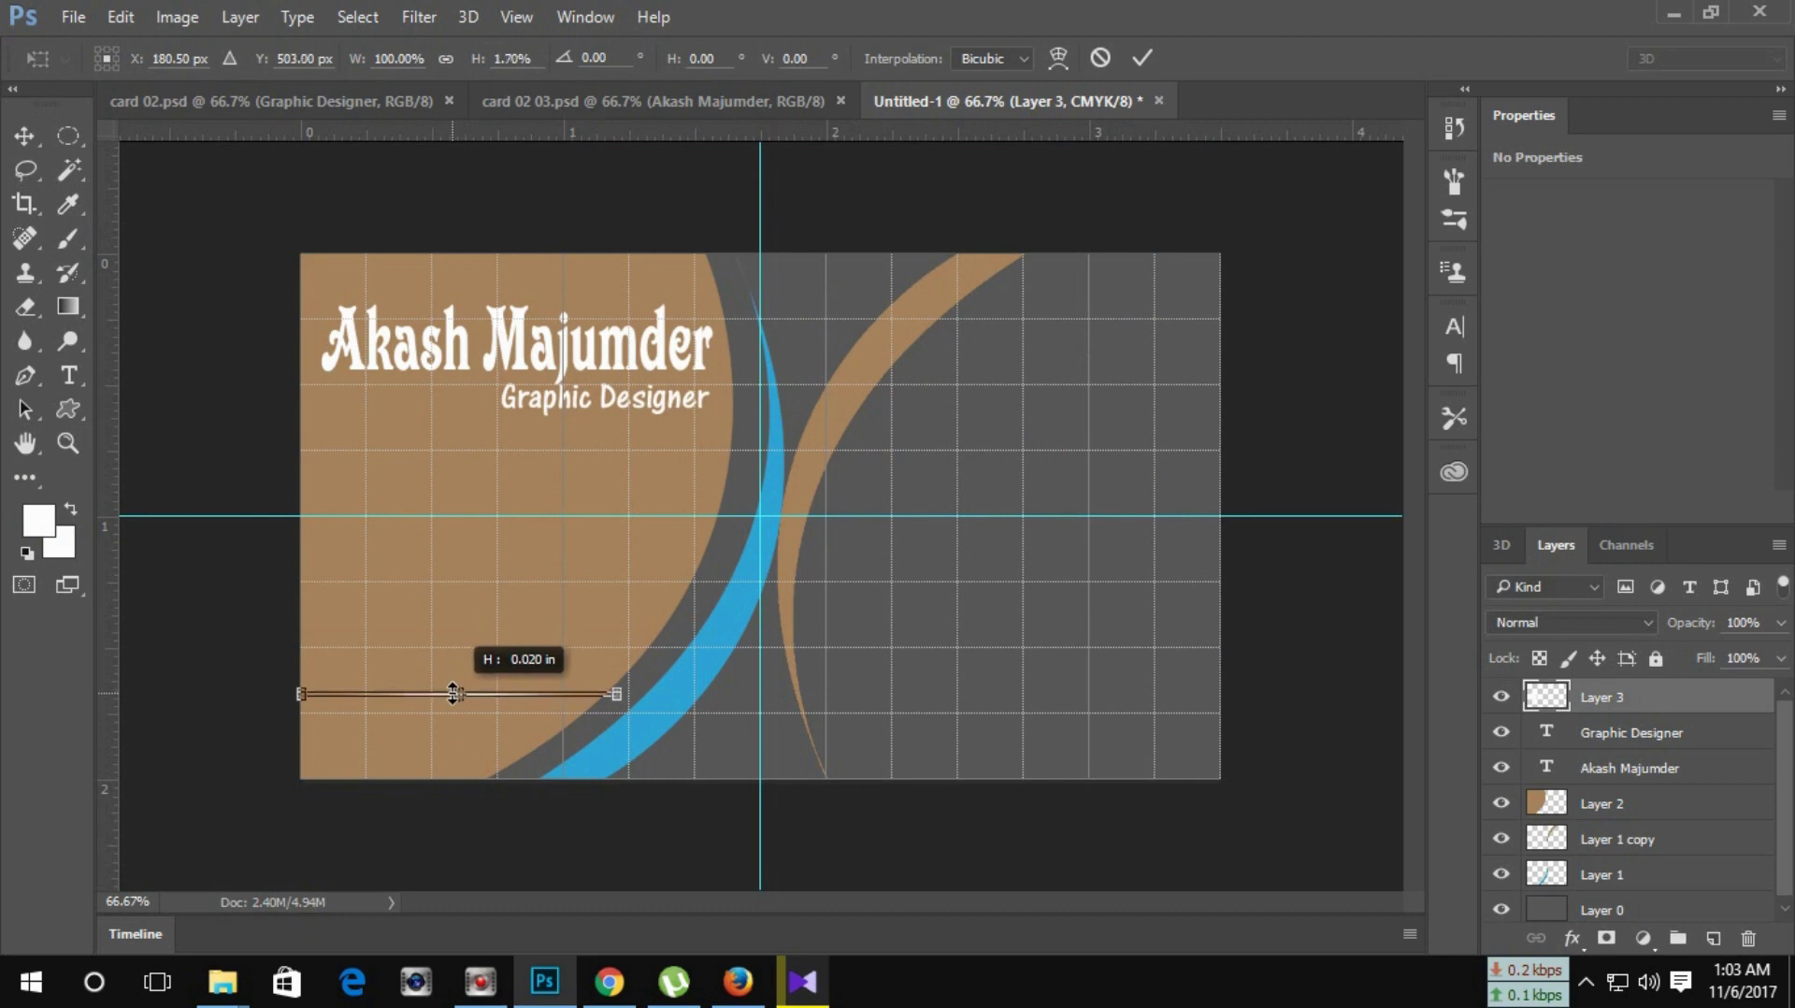
{"action": "left_click", "coordinate": [24, 136]}
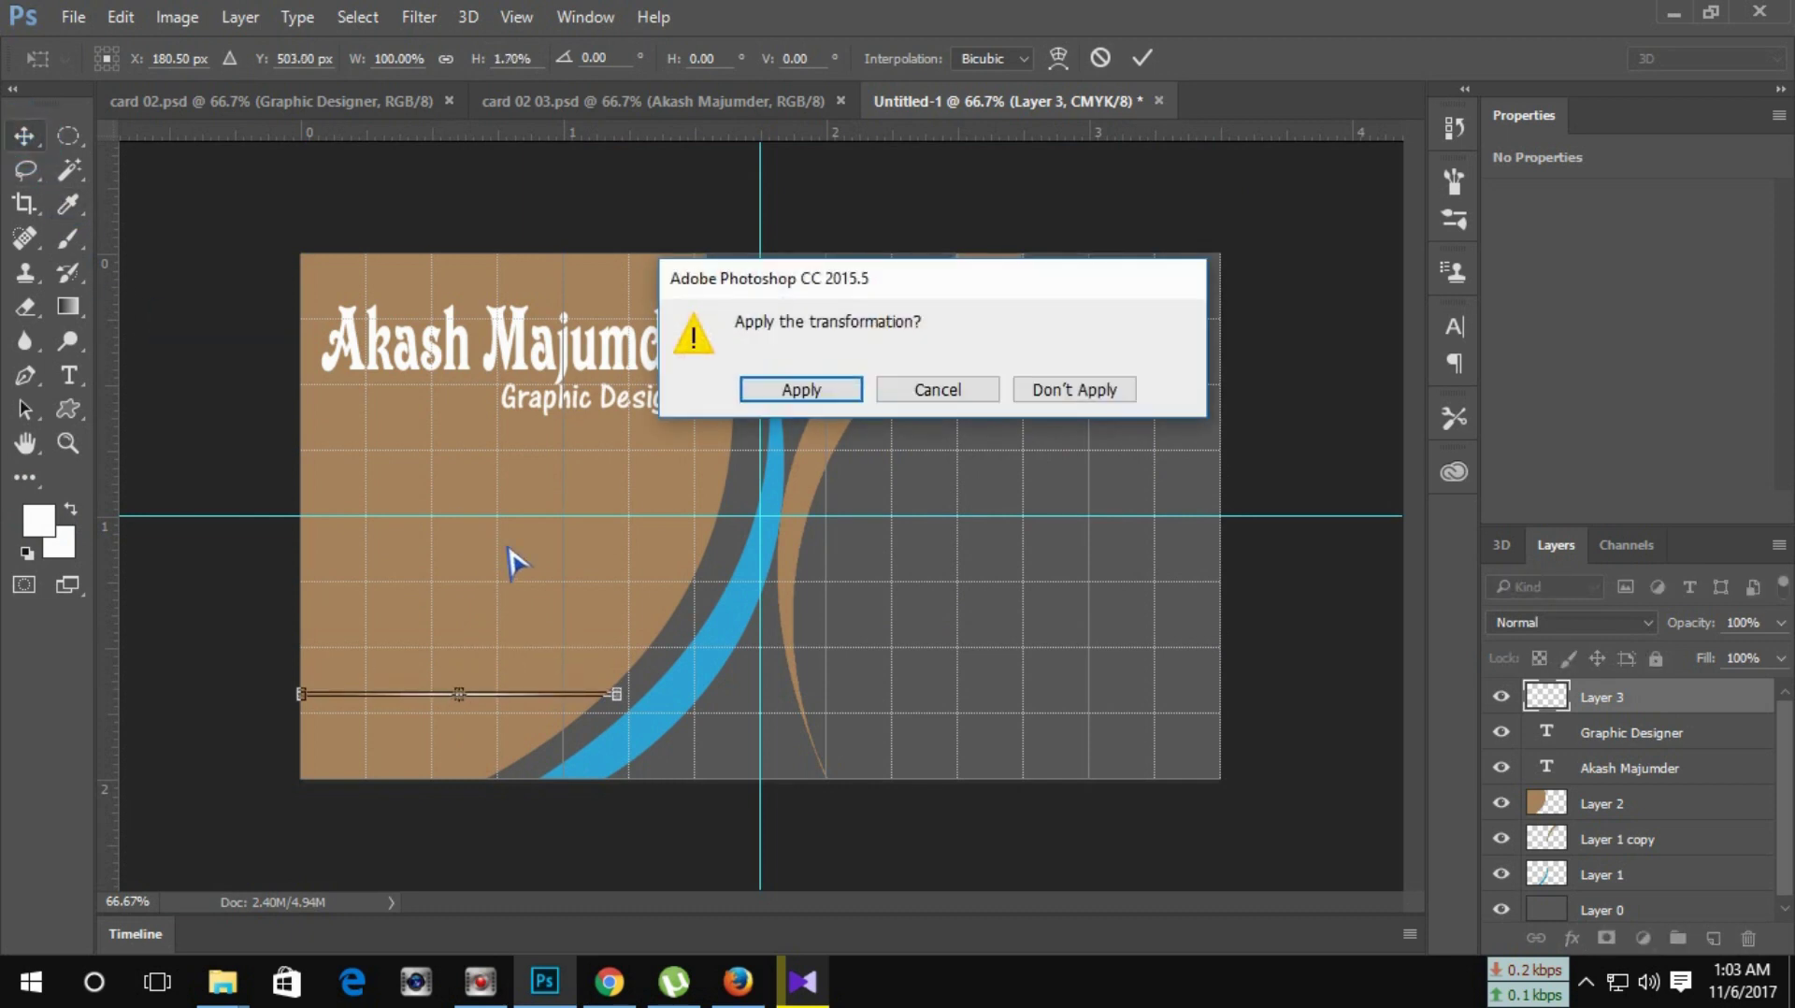
{"action": "left_click", "coordinate": [835, 394]}
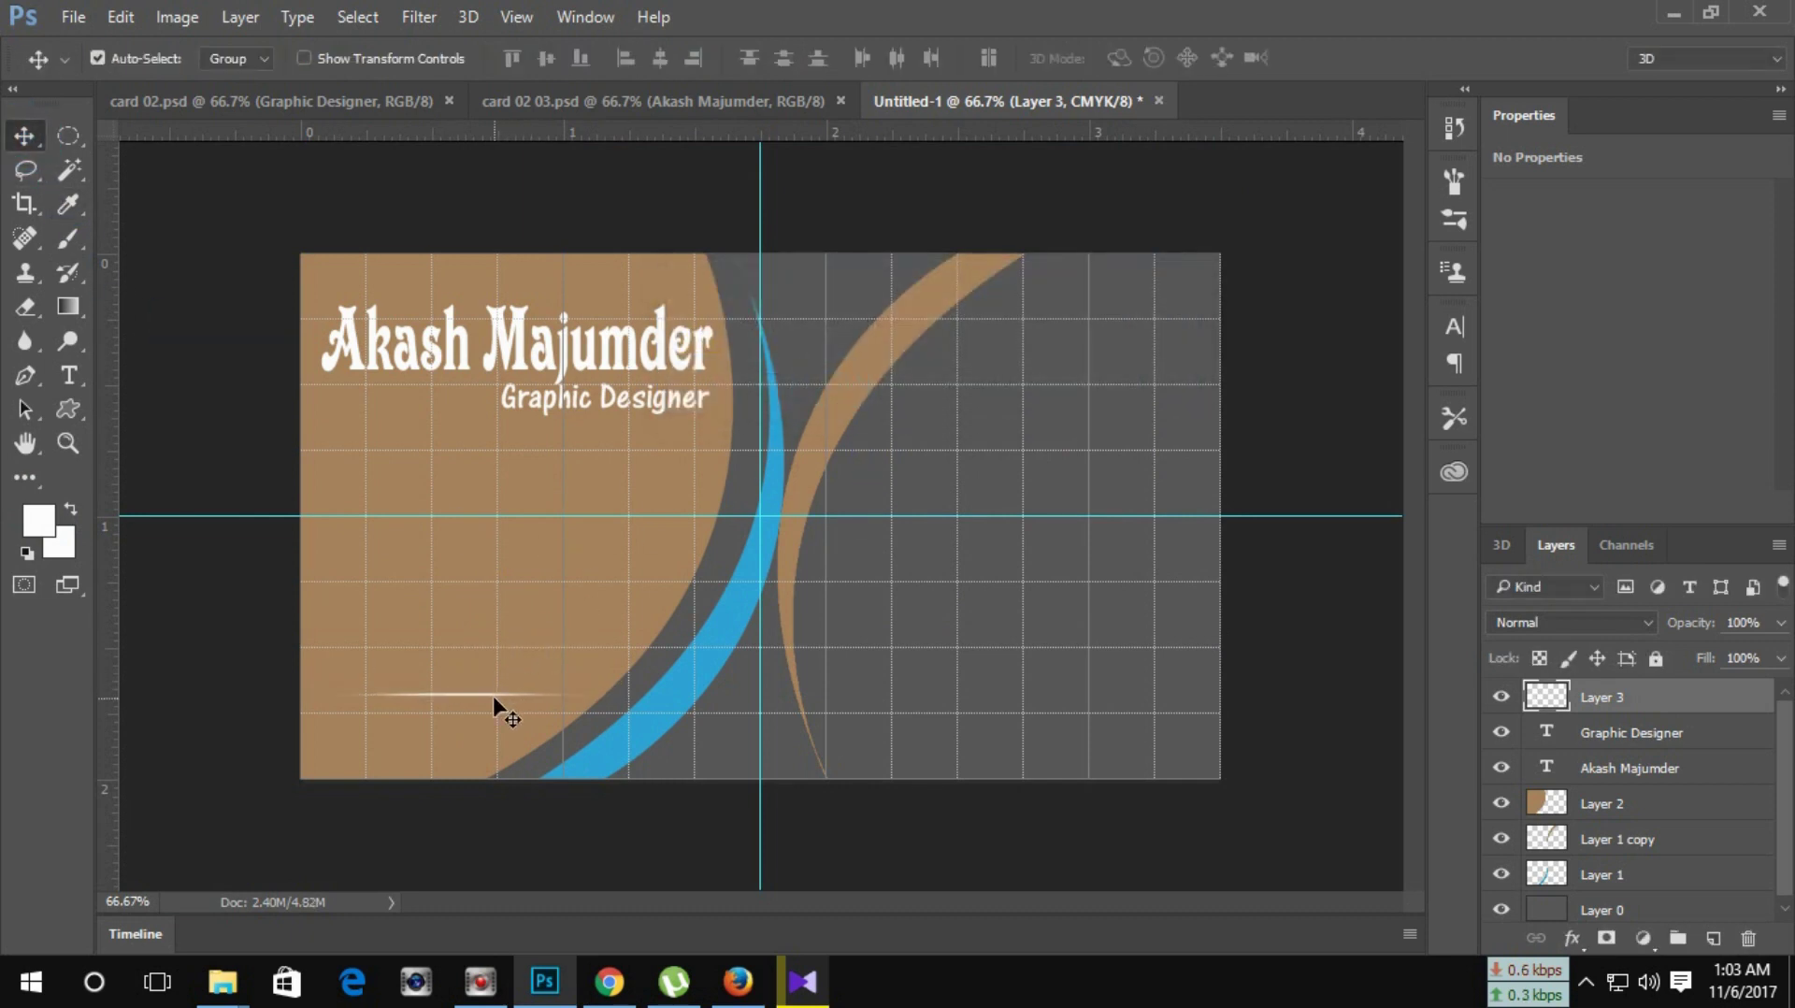
{"action": "left_click_drag", "start_coordinate": [491, 697], "coordinate": [578, 422]}
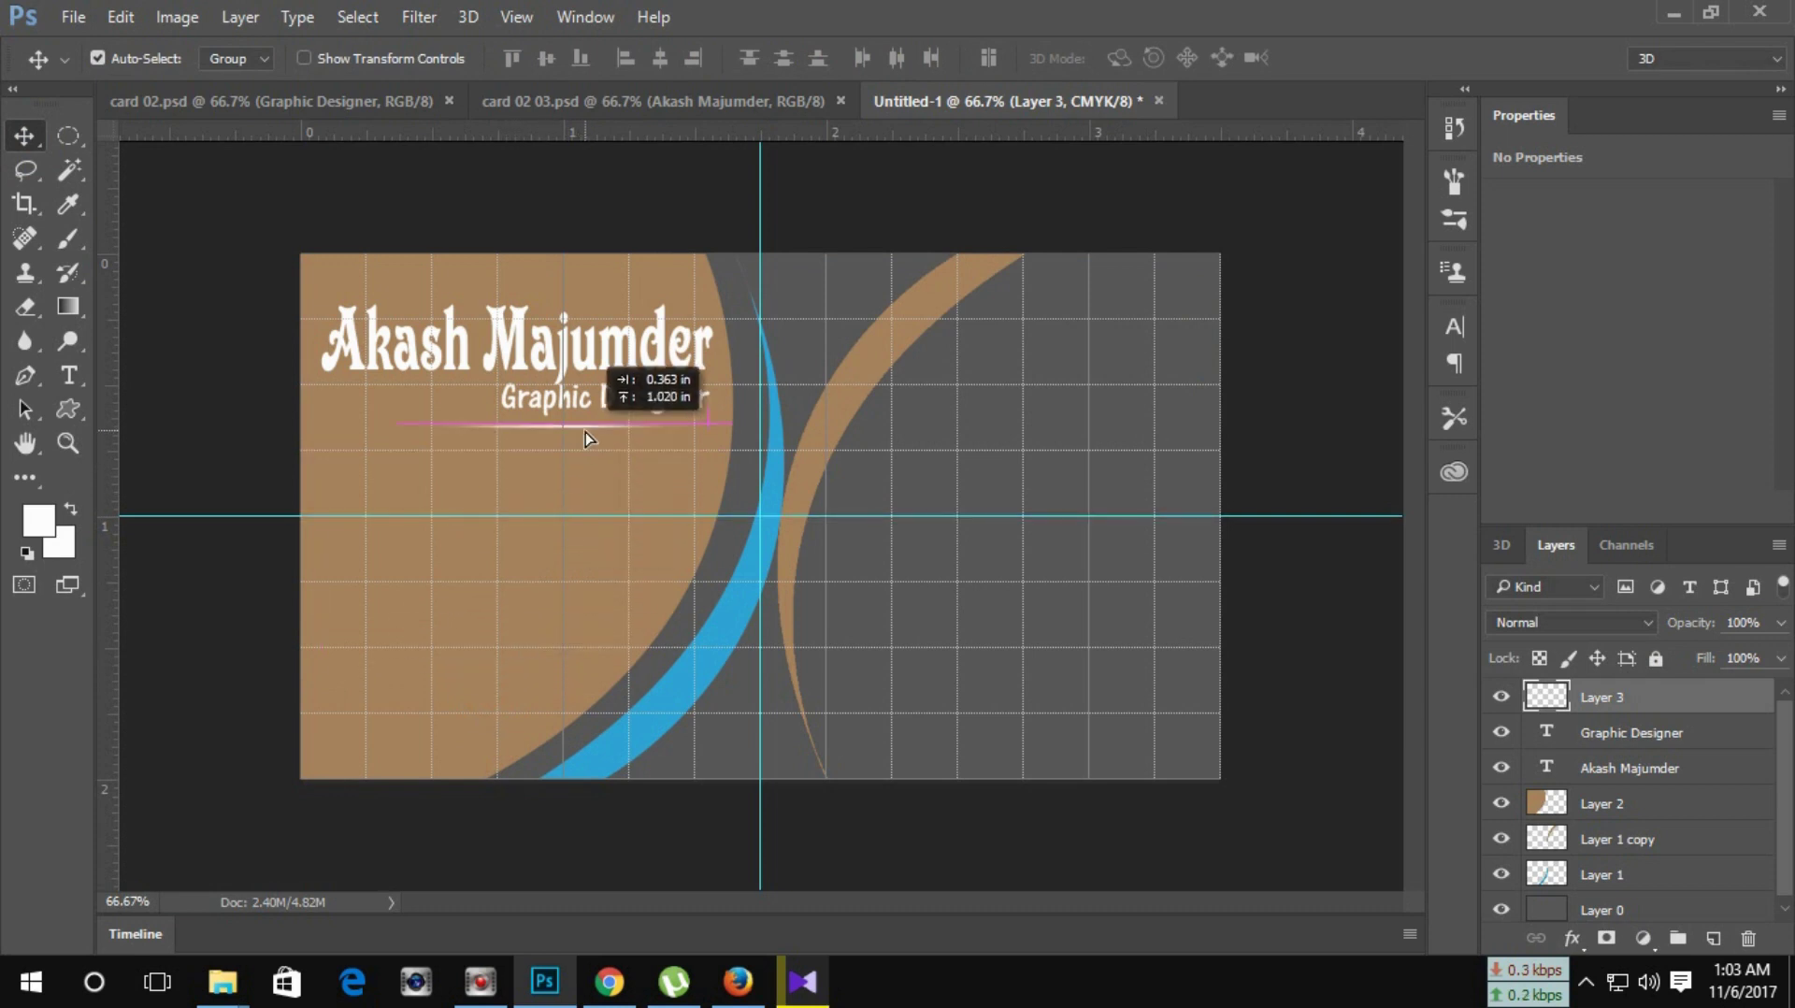
{"action": "left_click_drag", "start_coordinate": [580, 423], "coordinate": [580, 423]}
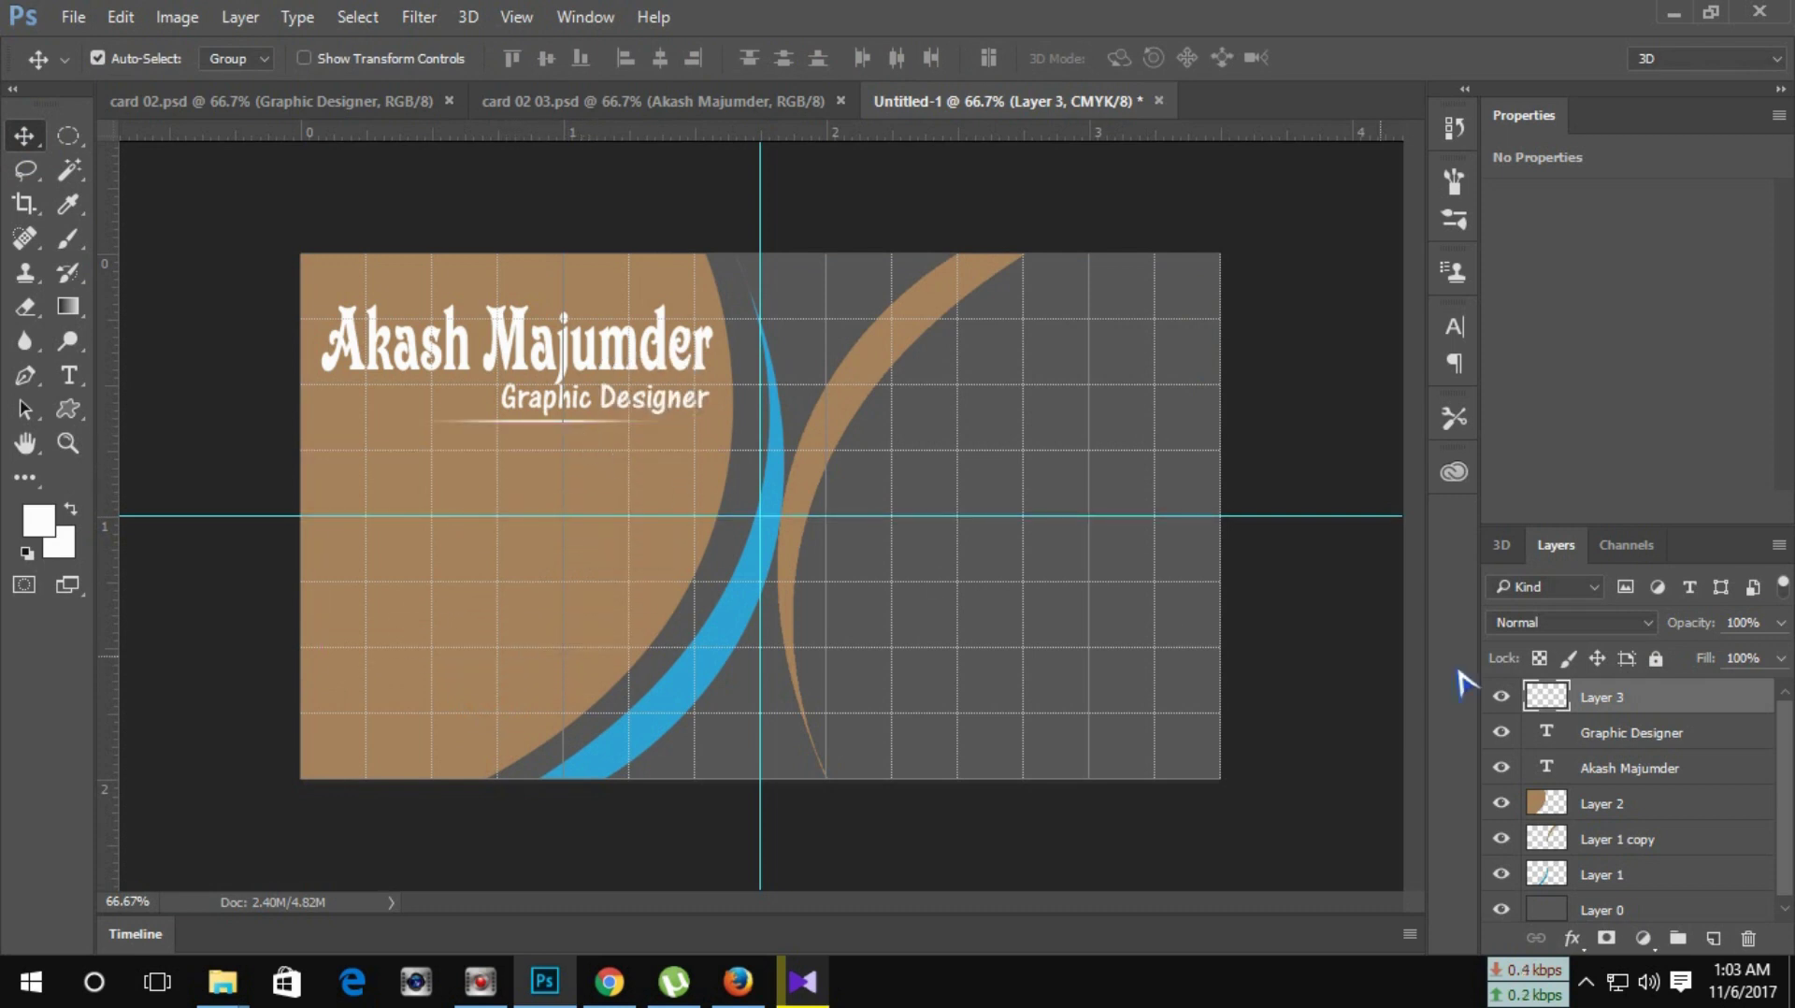
{"action": "left_click", "coordinate": [1595, 622]}
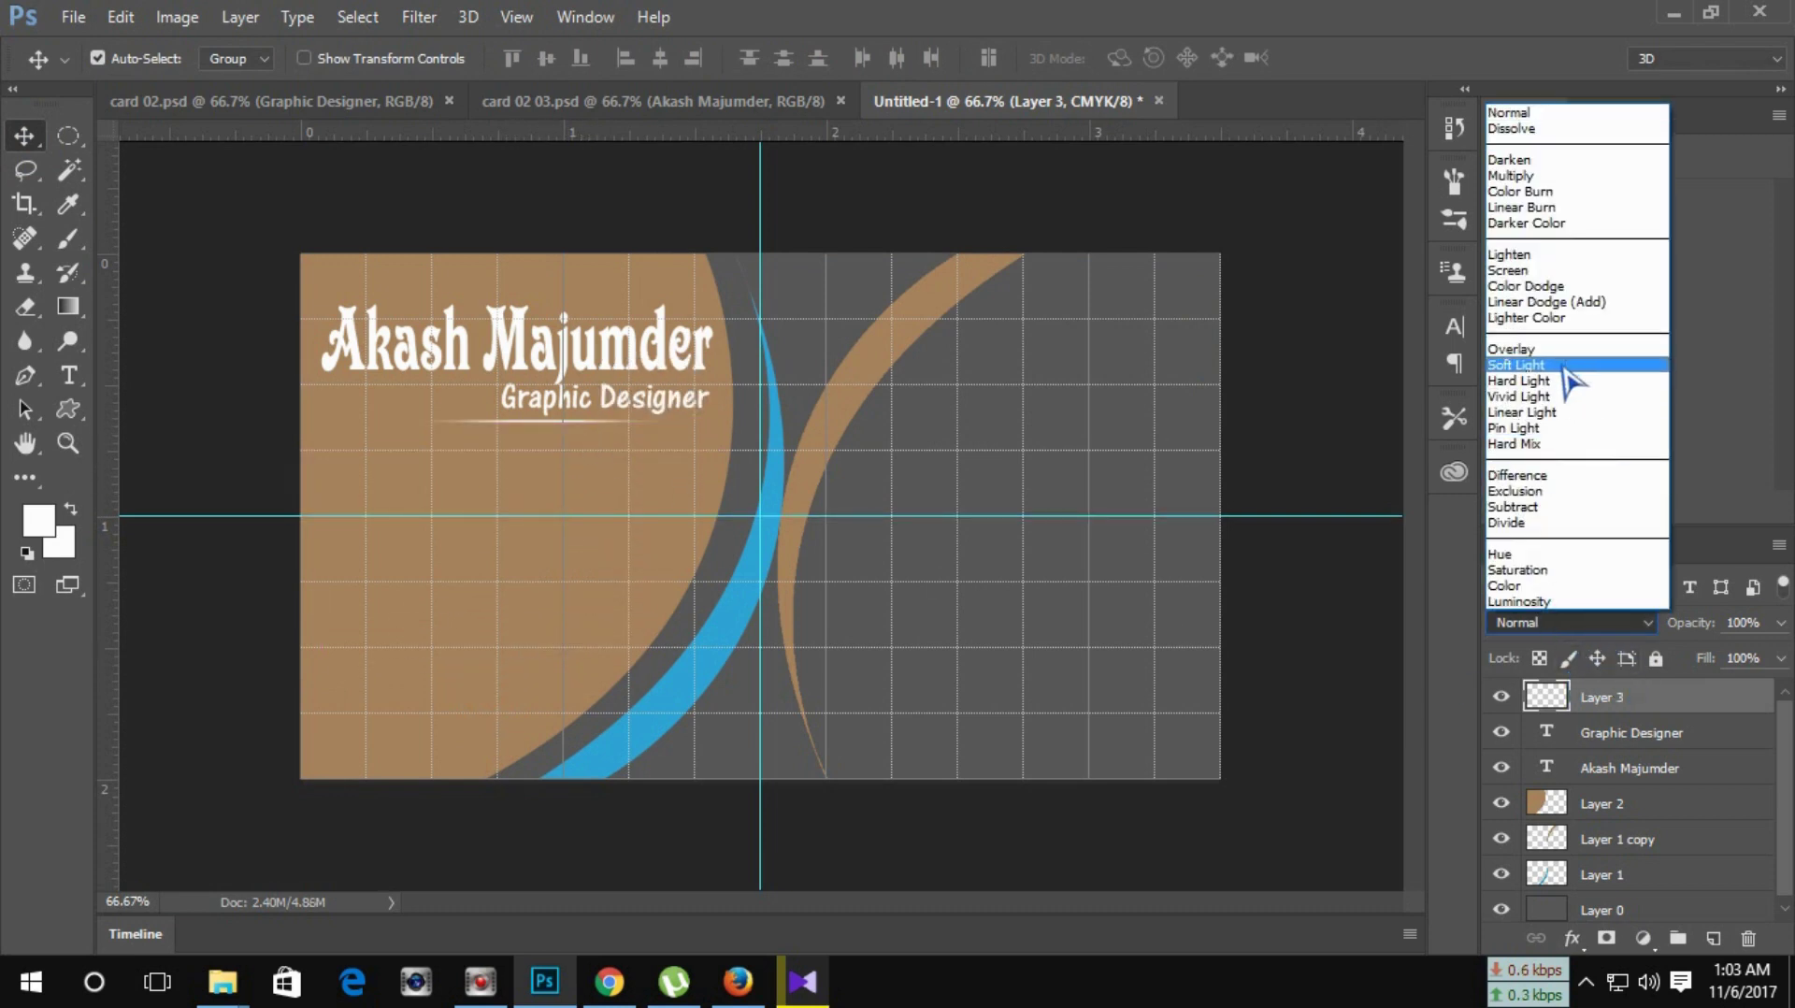
{"action": "left_click", "coordinate": [1560, 348]}
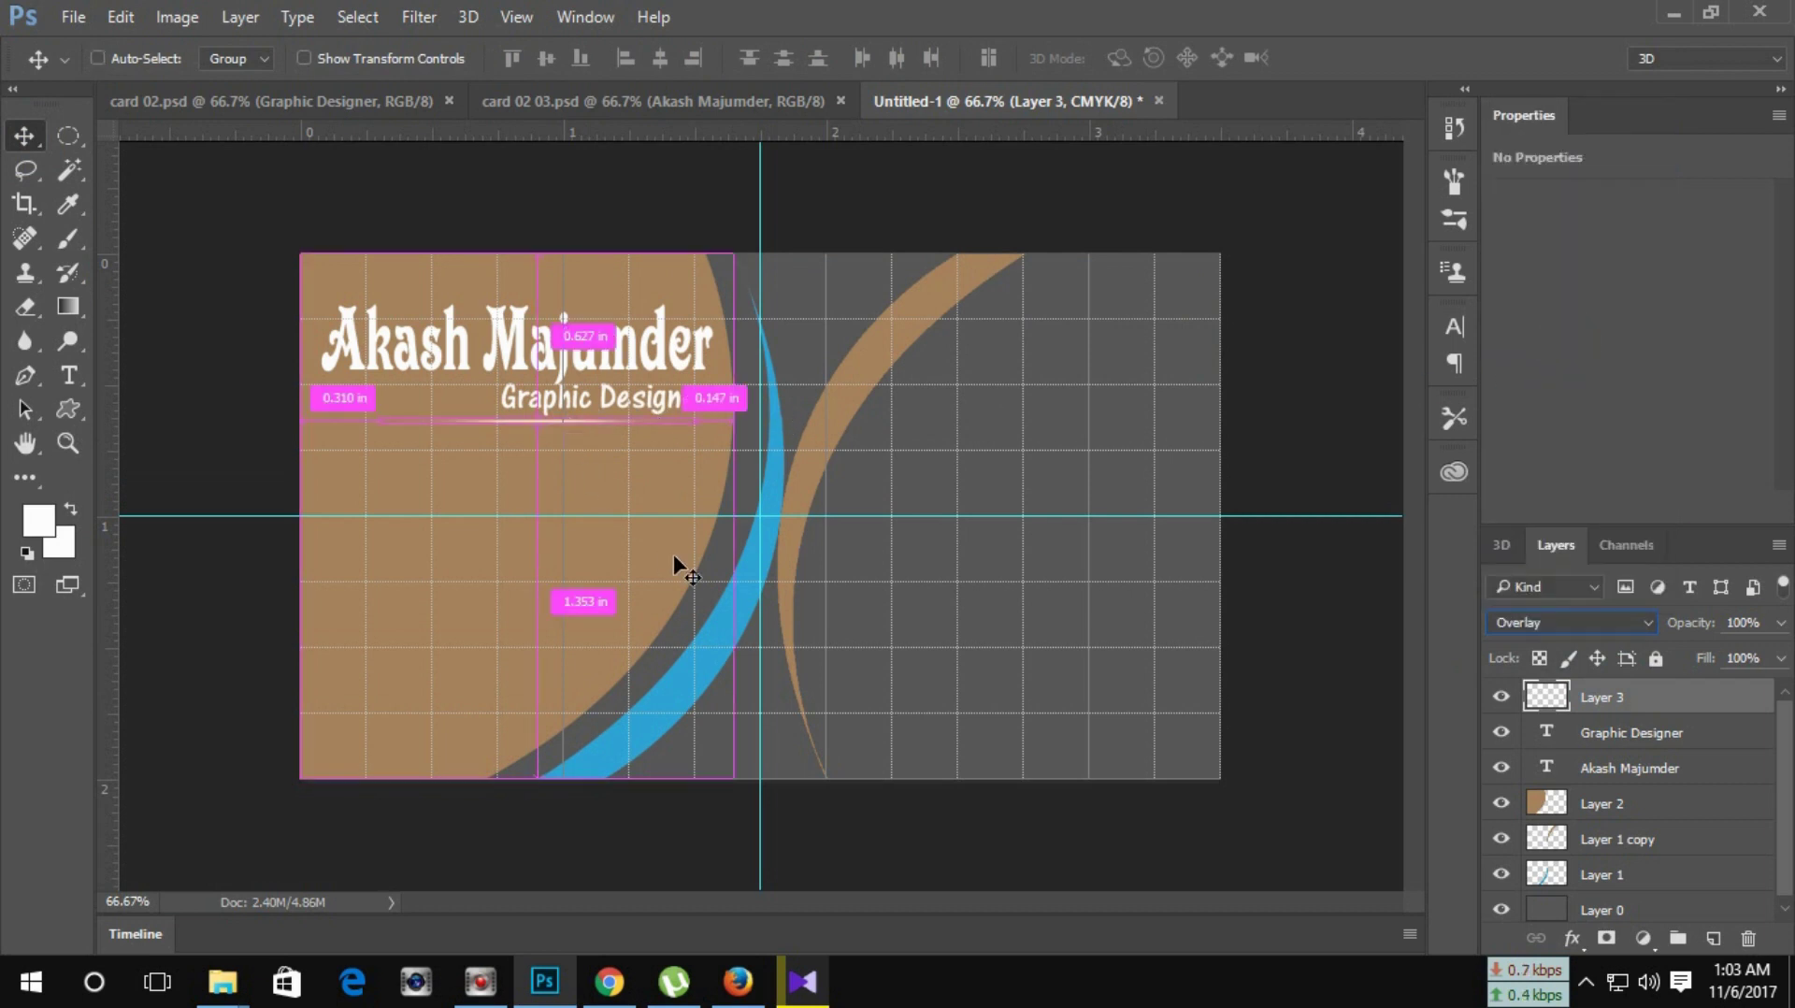
{"action": "key", "text": "ctrl"}
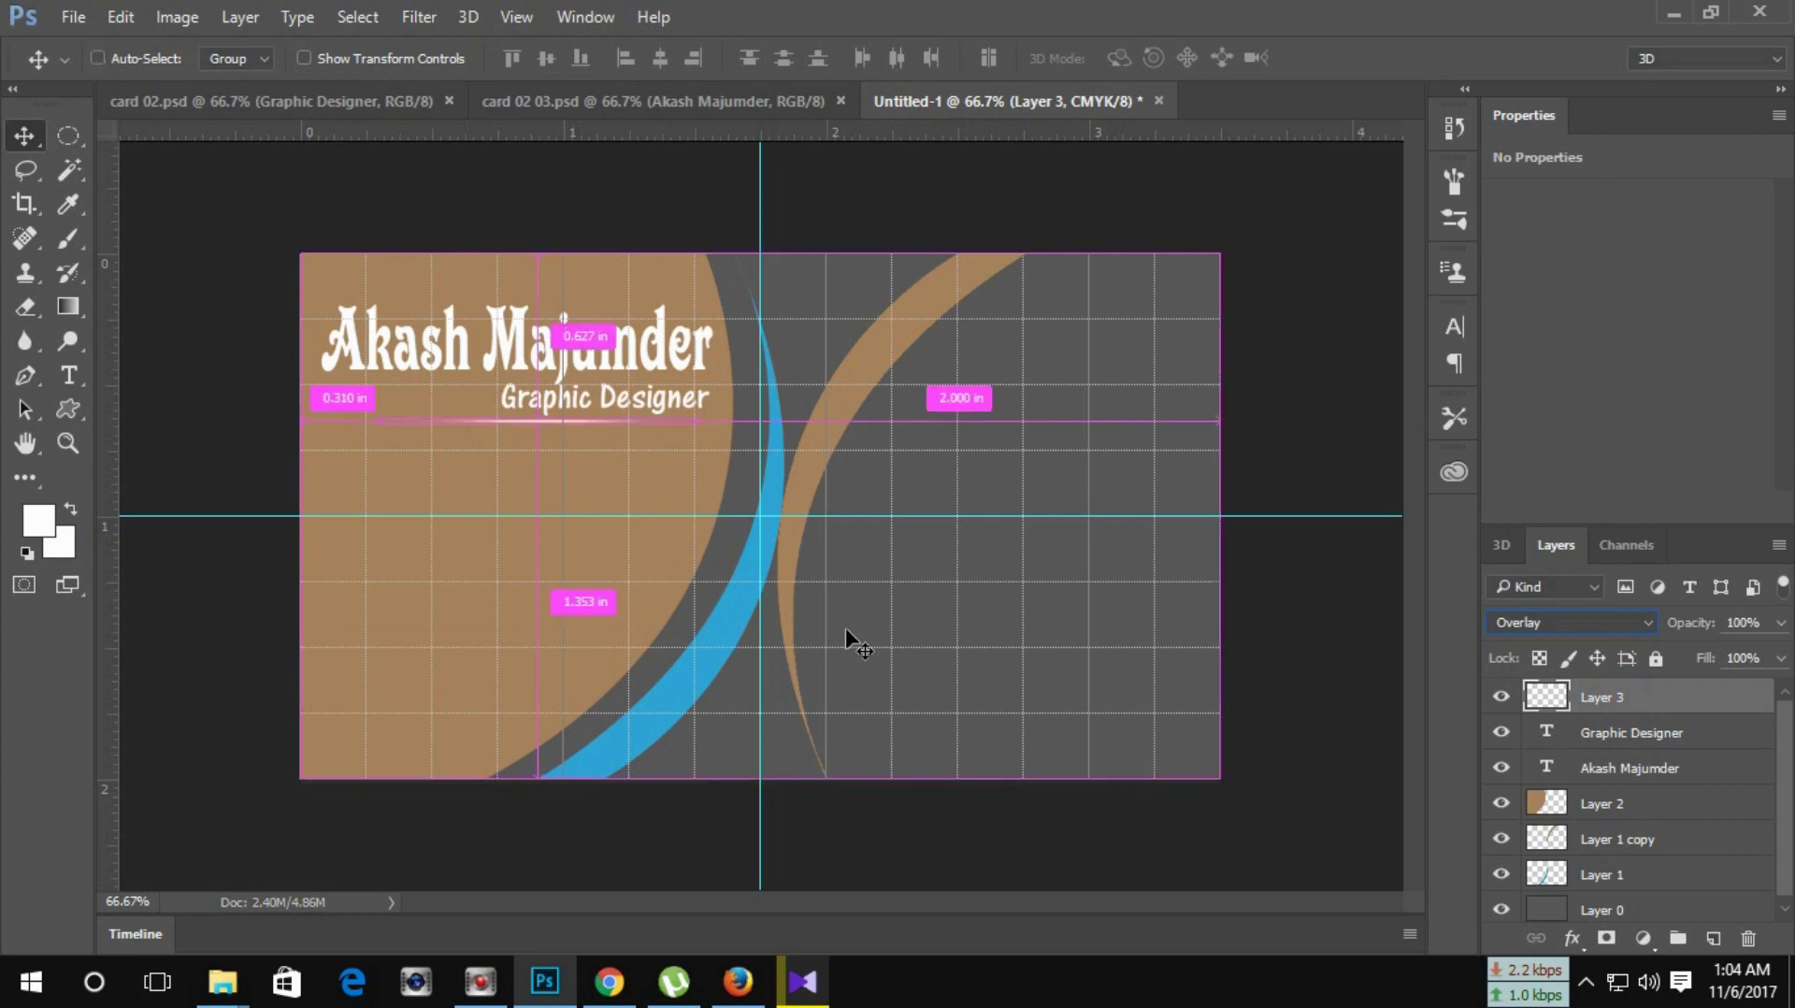
Step: Stretch the glow line wider left and right, then nudge it under the title
{"action": "key", "text": "ctrl+t"}
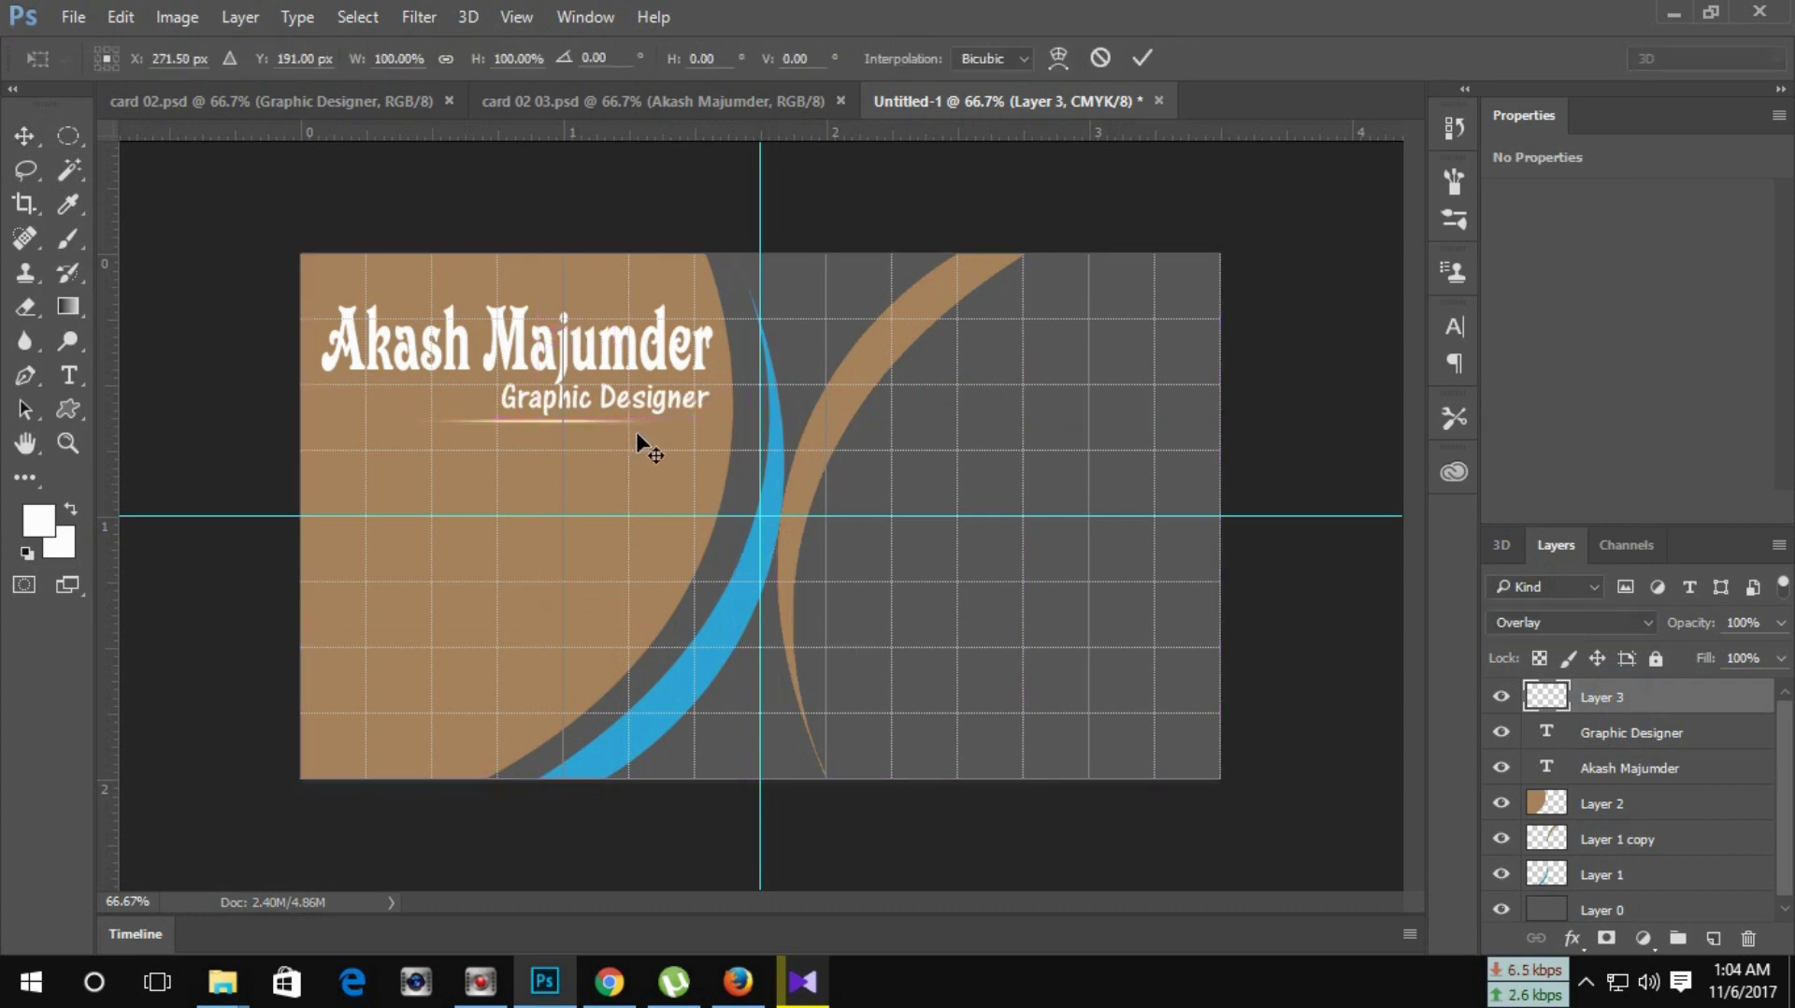
{"action": "left_click_drag", "start_coordinate": [695, 422], "coordinate": [783, 422]}
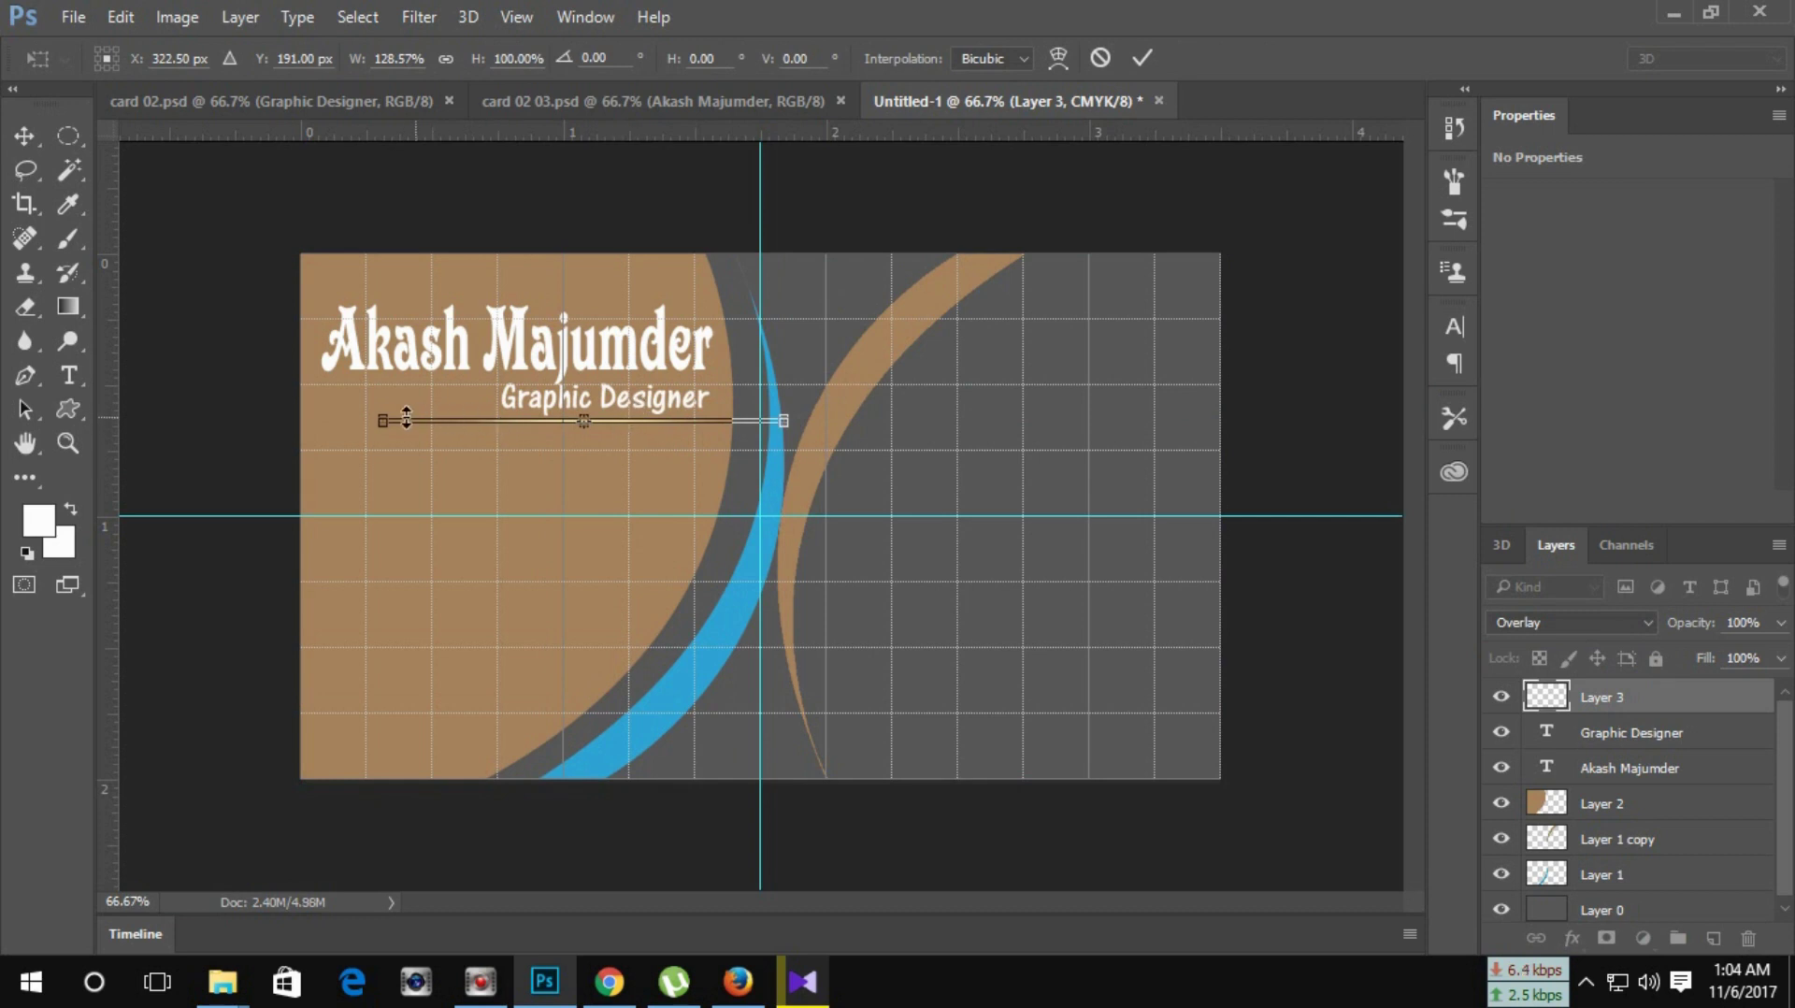
{"action": "left_click_drag", "start_coordinate": [381, 421], "coordinate": [301, 422]}
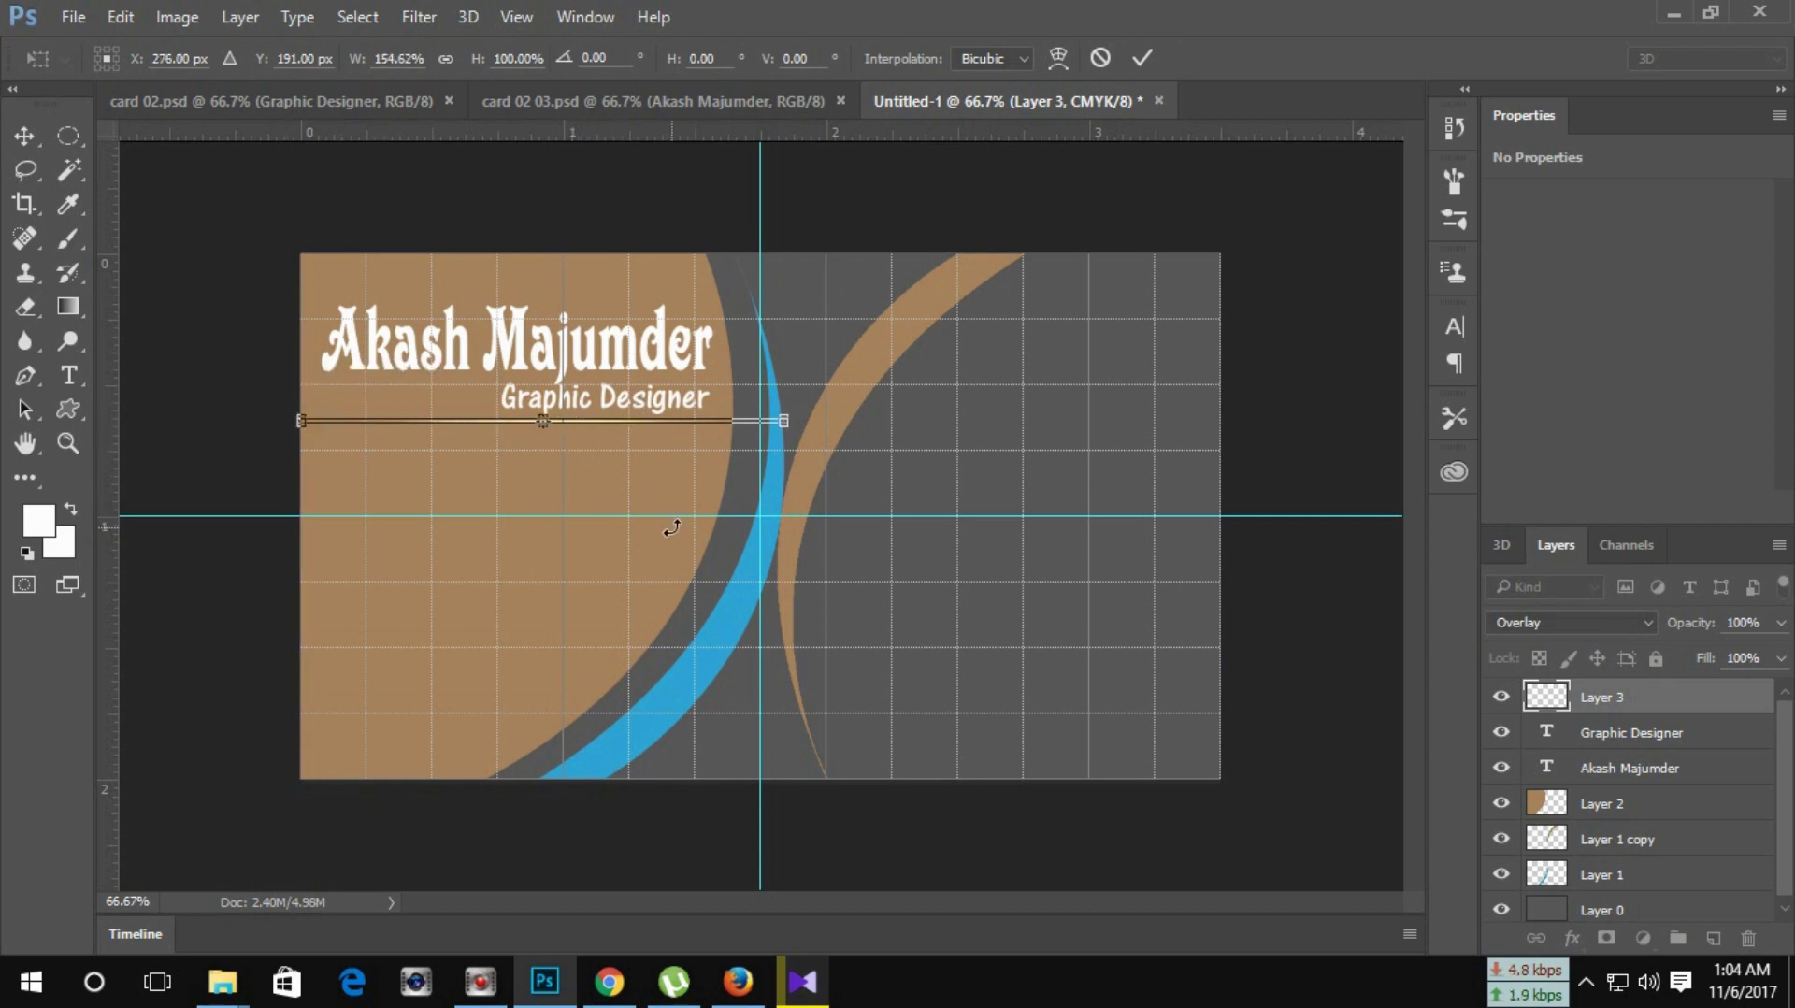
{"action": "key", "text": "ctrl+plus"}
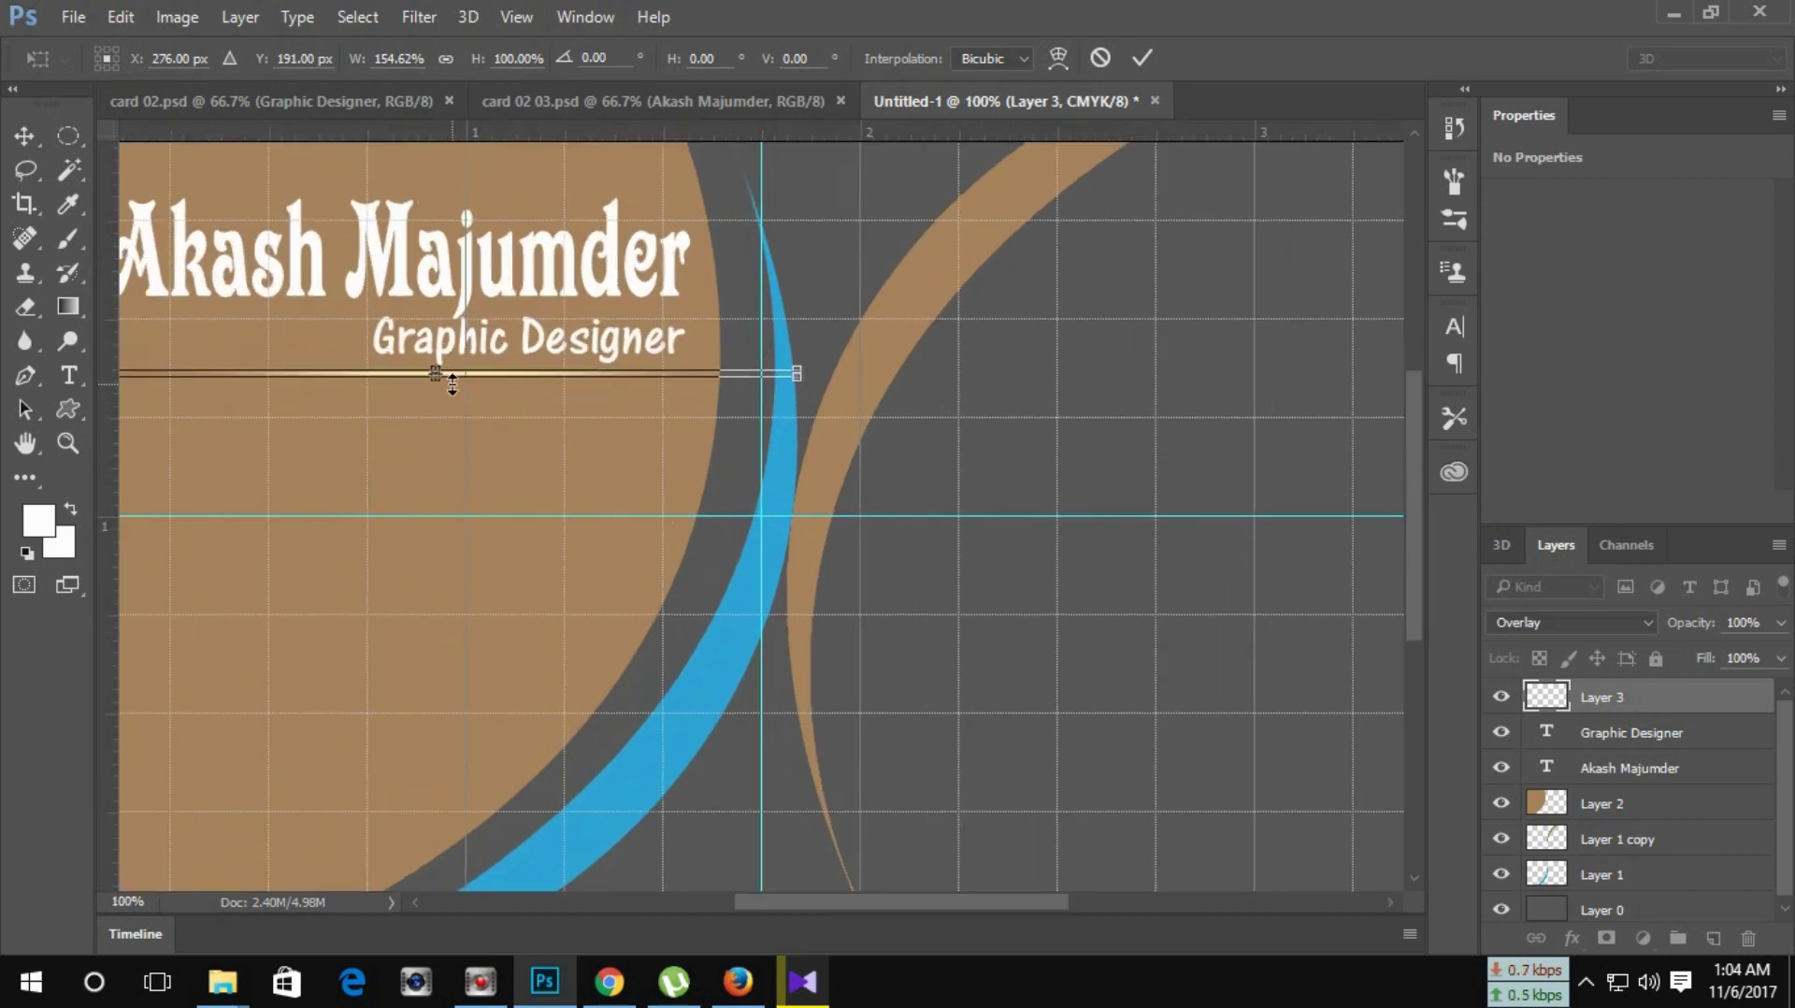
{"action": "left_click", "coordinate": [24, 136]}
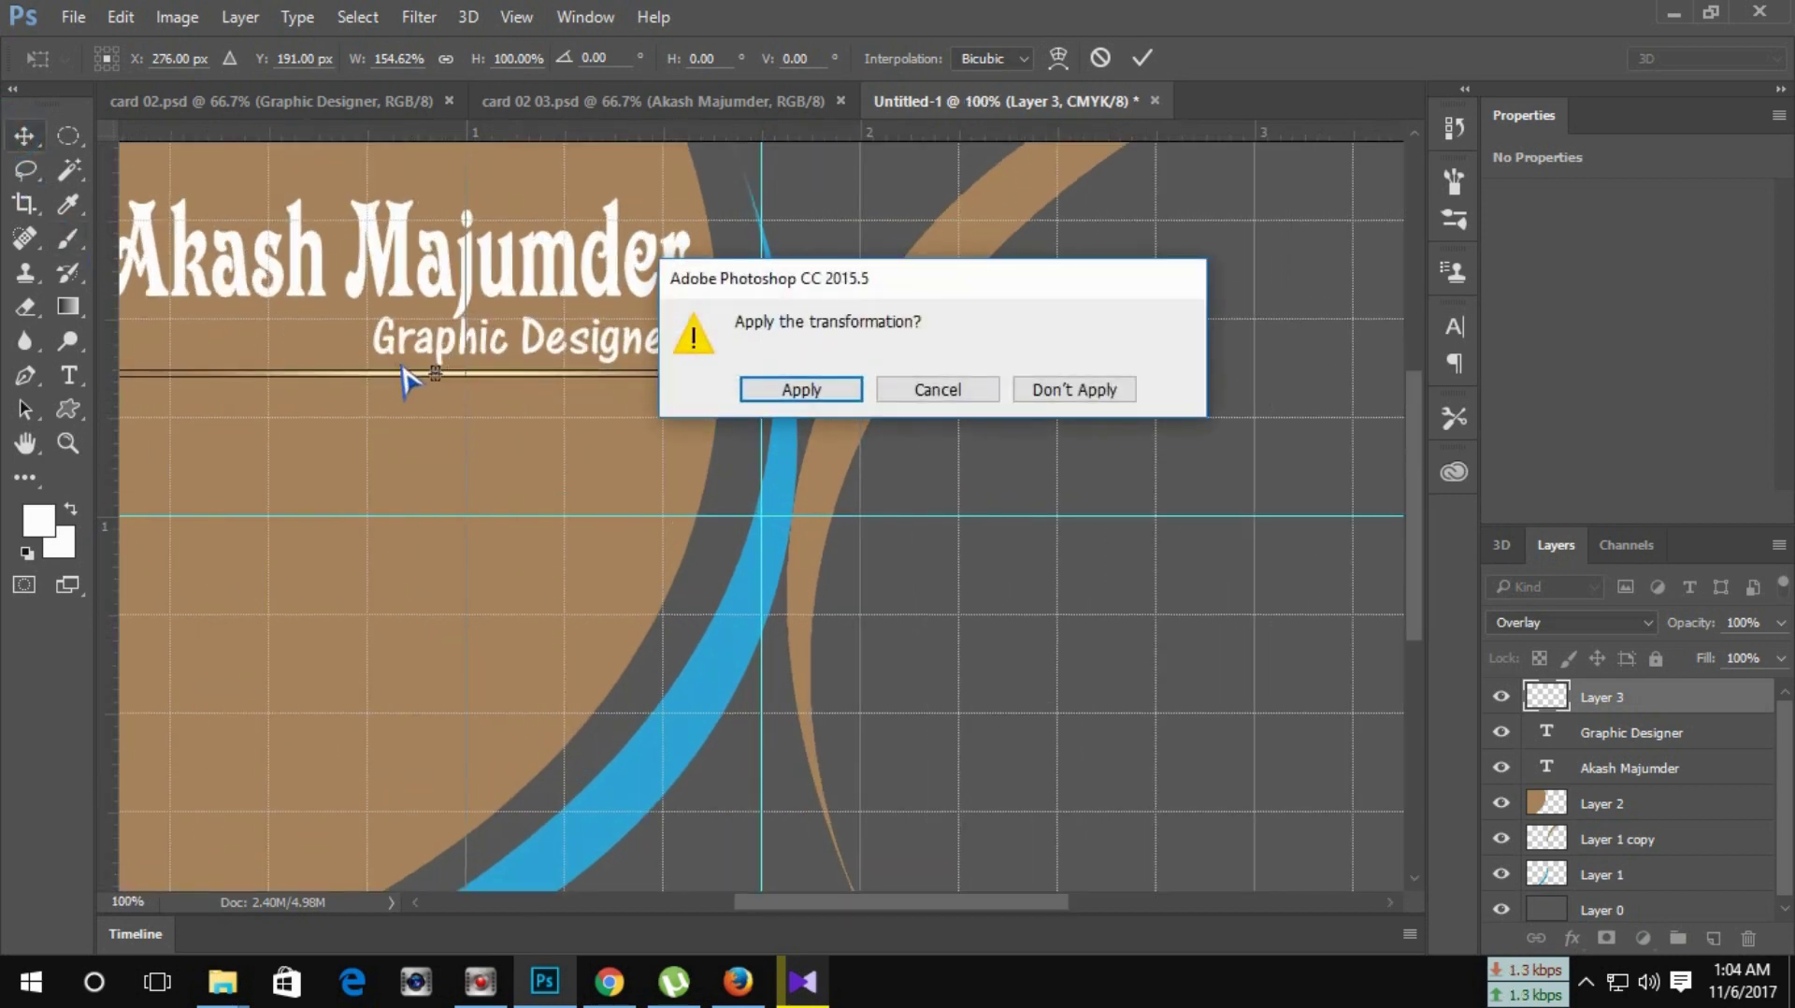
{"action": "left_click", "coordinate": [801, 391]}
{"action": "left_click_drag", "start_coordinate": [528, 383], "coordinate": [495, 368]}
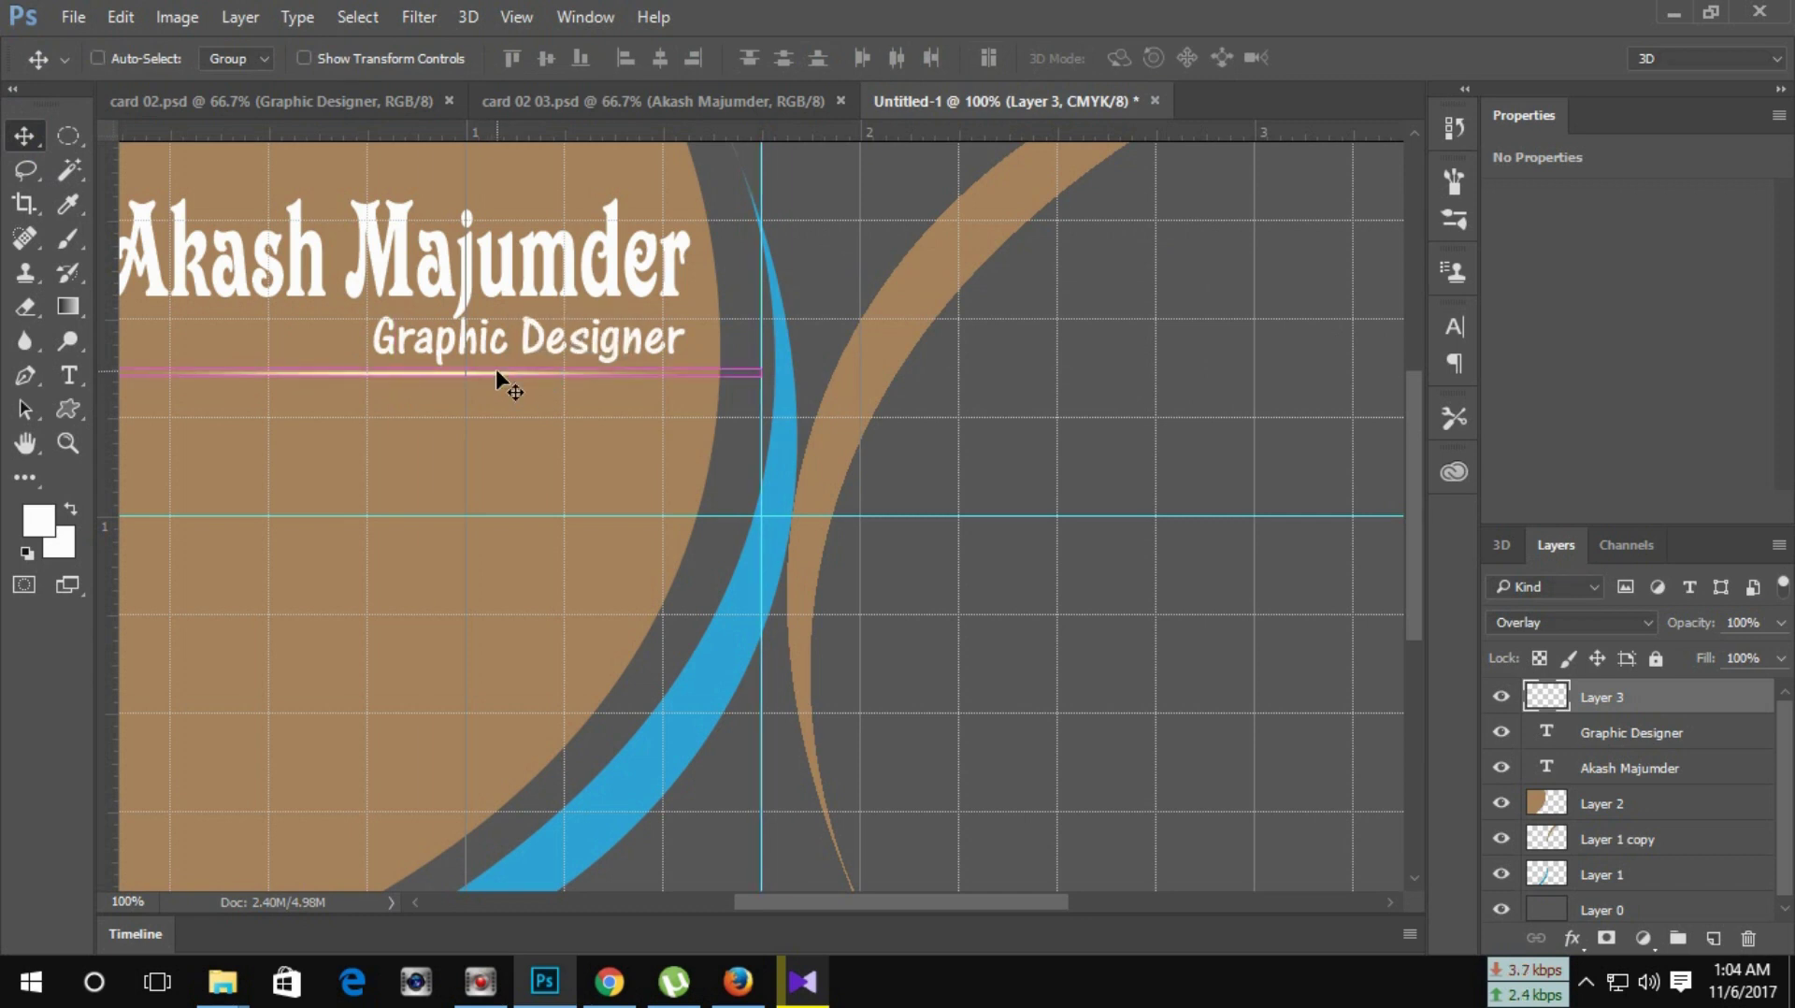
Step: Reduce the glow line's height with Free Transform and apply it
{"action": "key", "text": "ctrl+minus"}
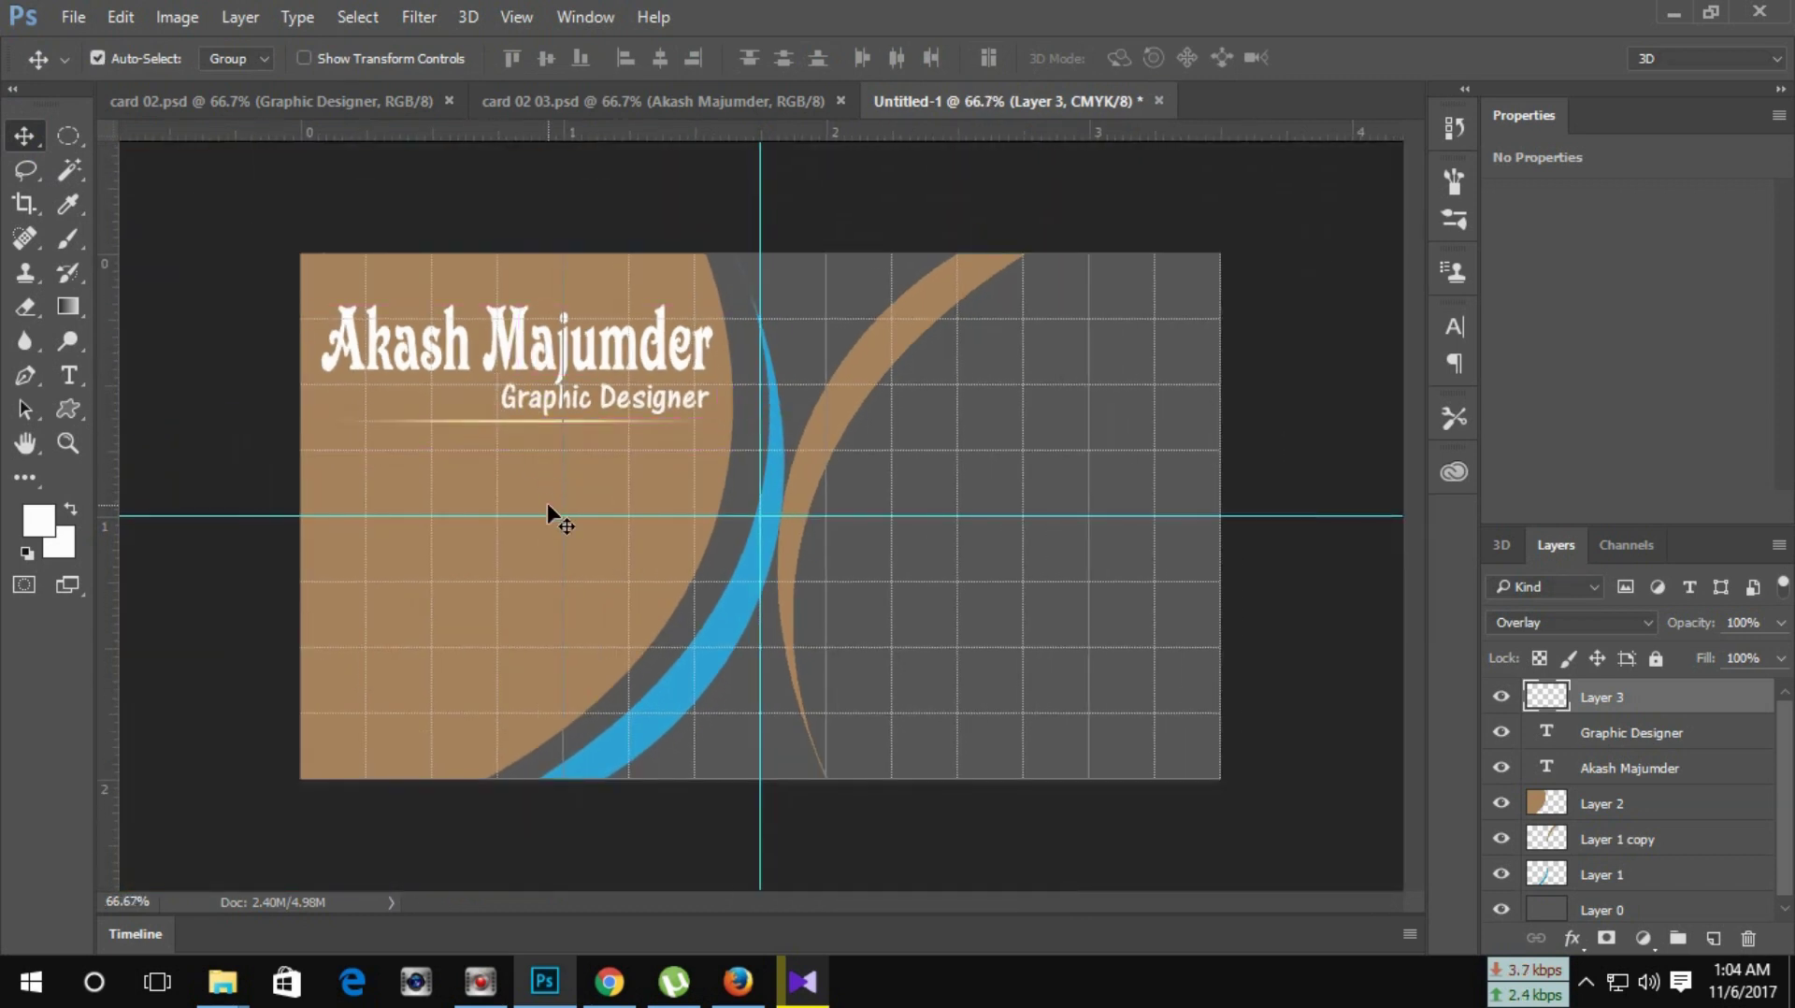
{"action": "key", "text": "ctrl+t"}
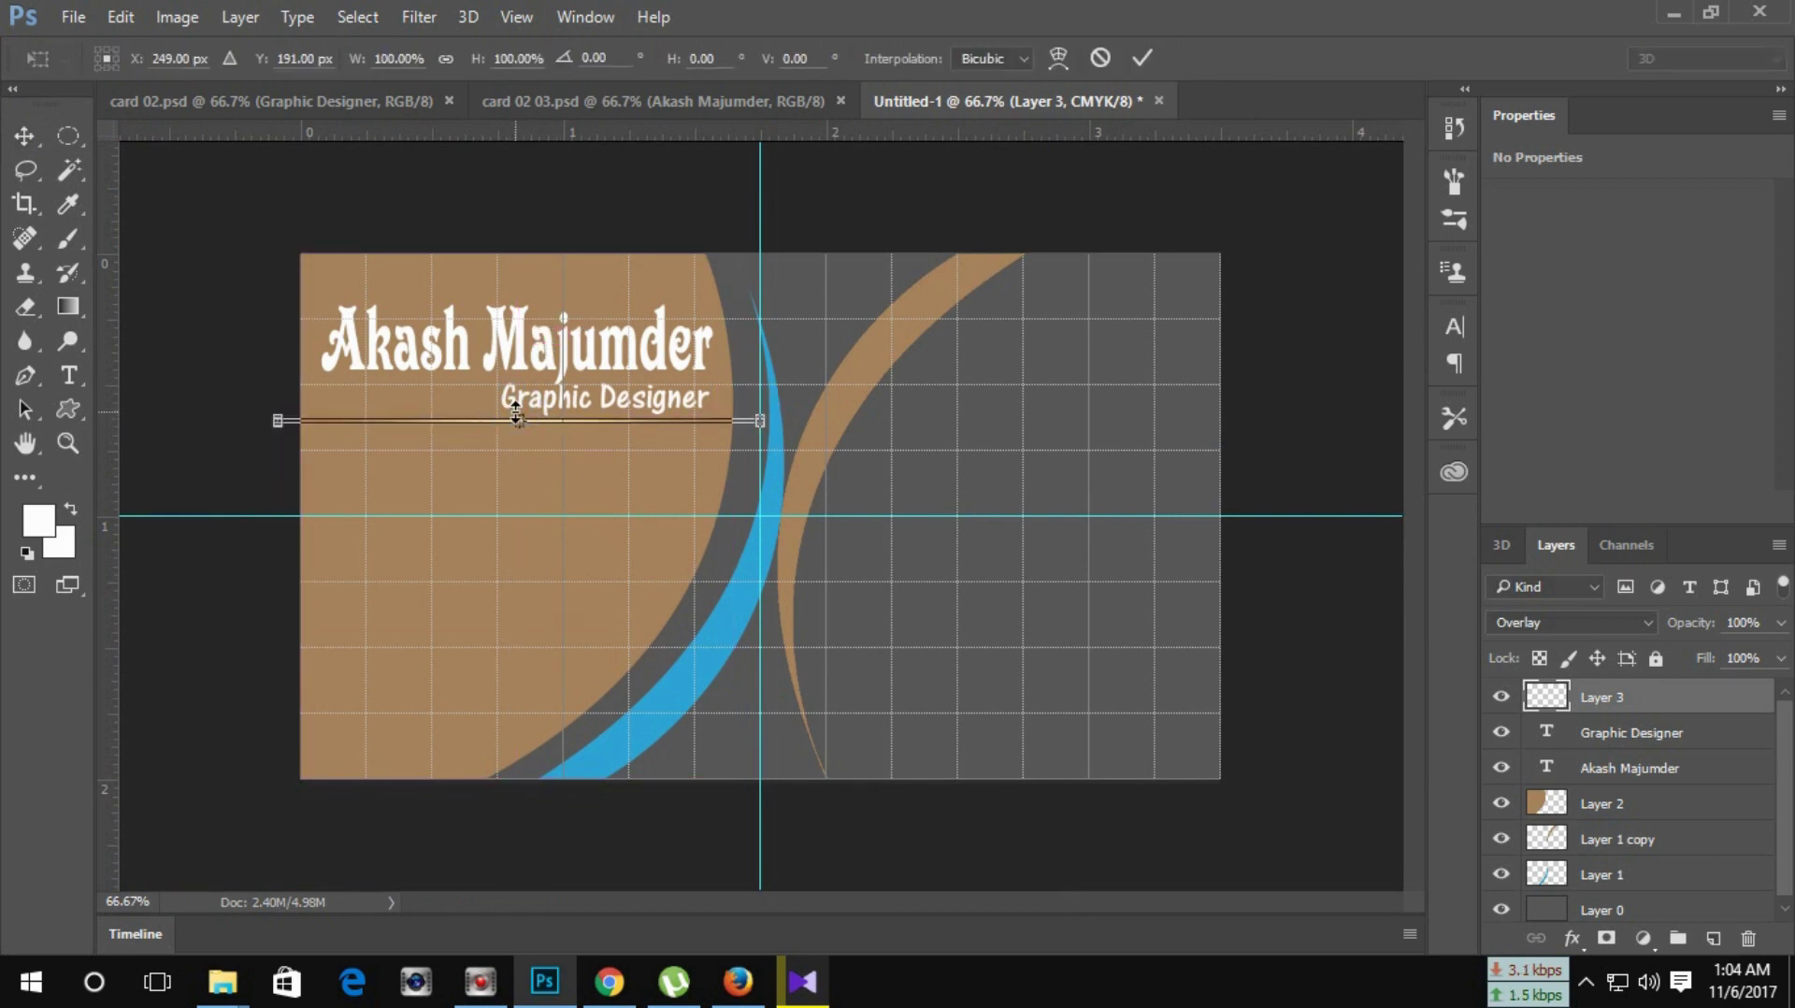
{"action": "left_click", "coordinate": [517, 418]}
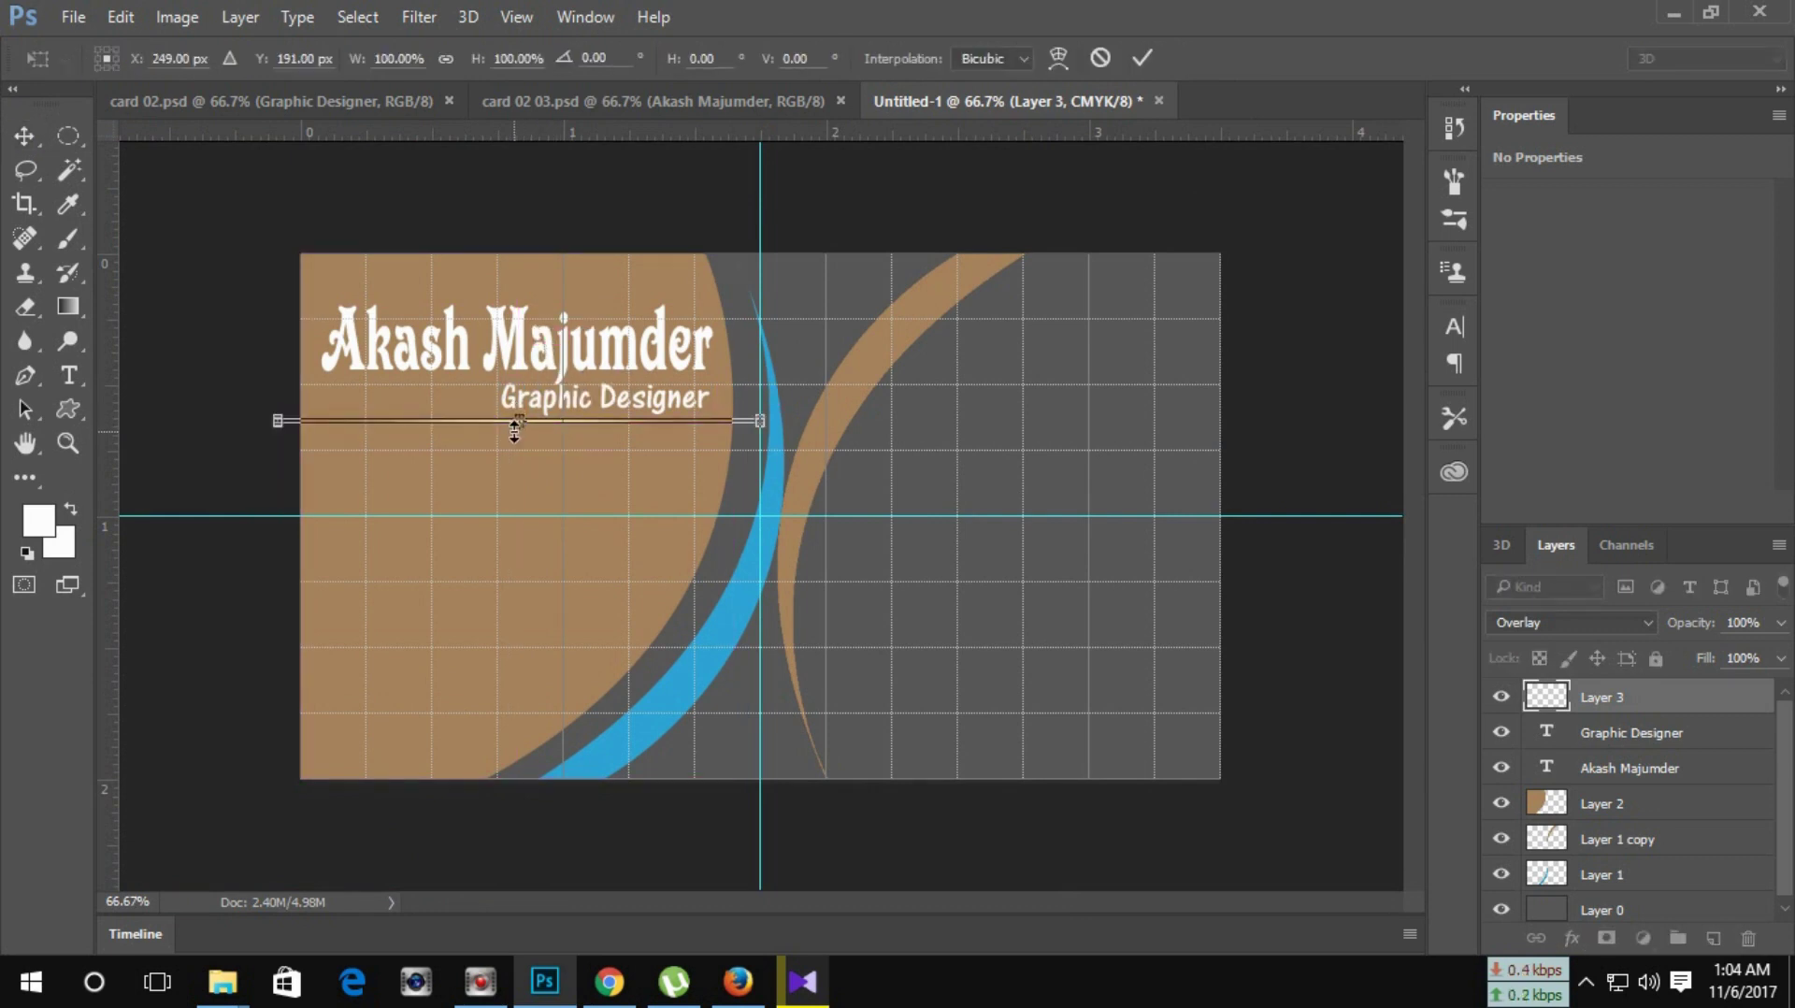
{"action": "left_click_drag", "start_coordinate": [521, 426], "coordinate": [532, 423]}
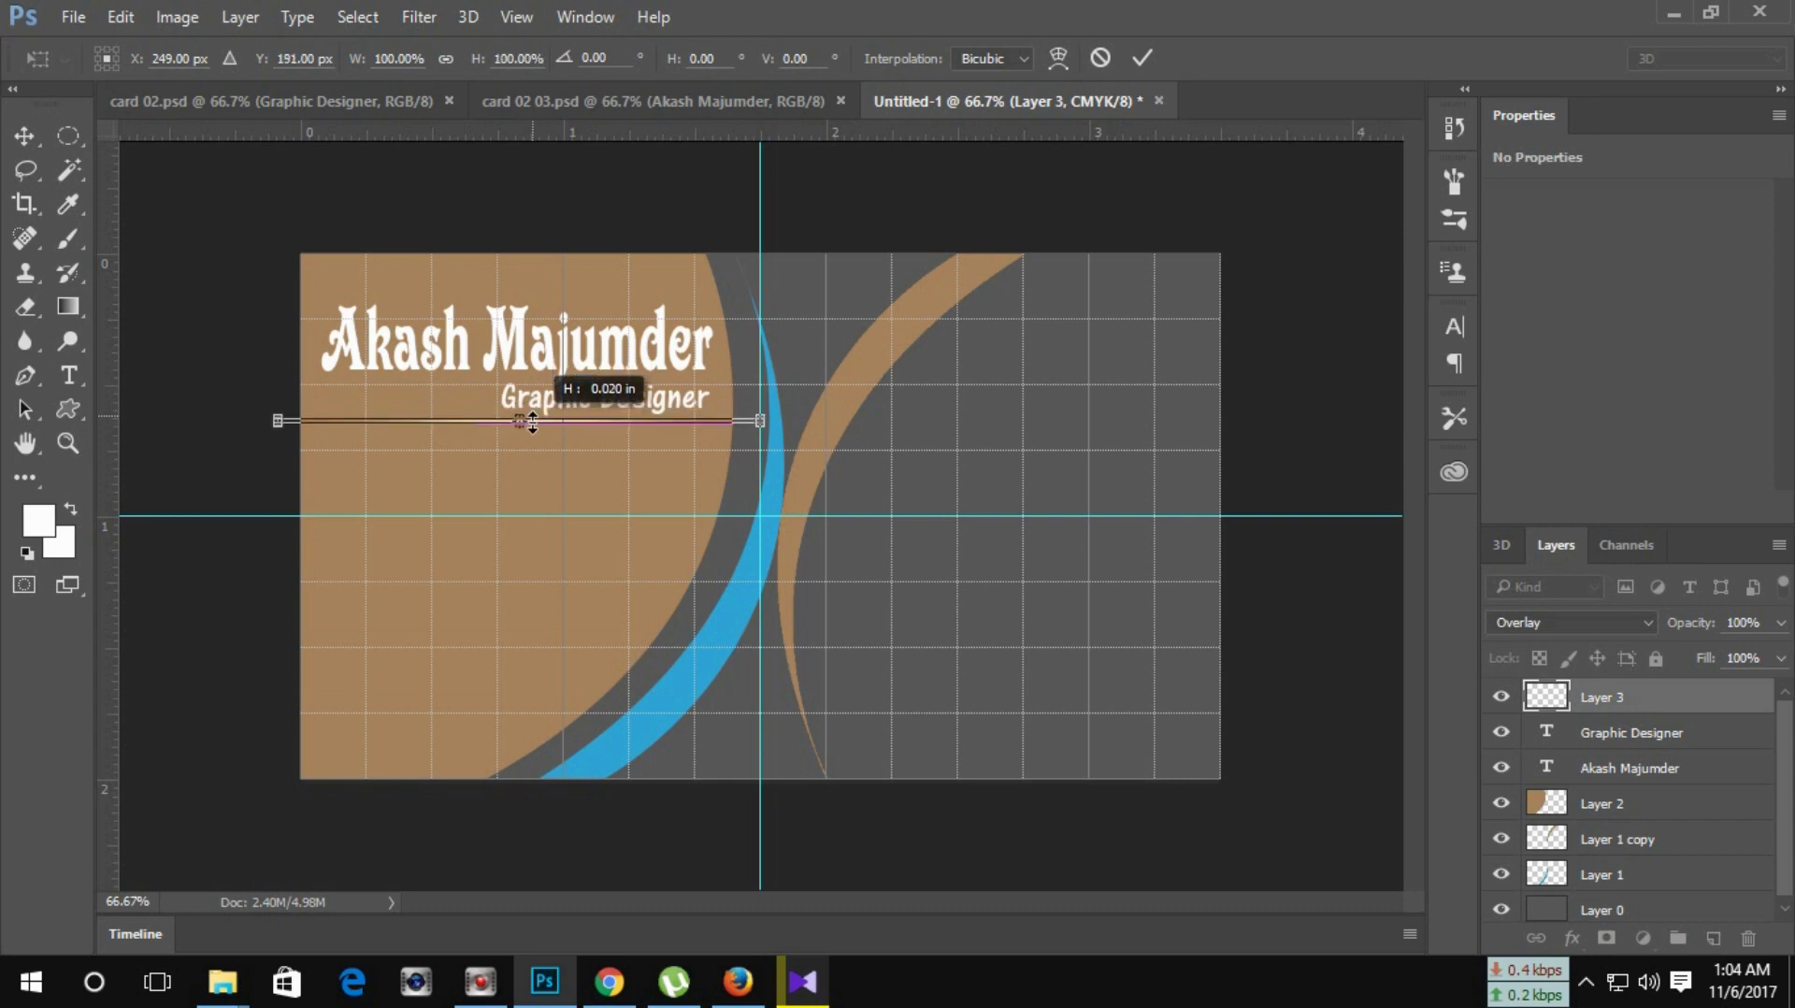
{"action": "left_click", "coordinate": [25, 170]}
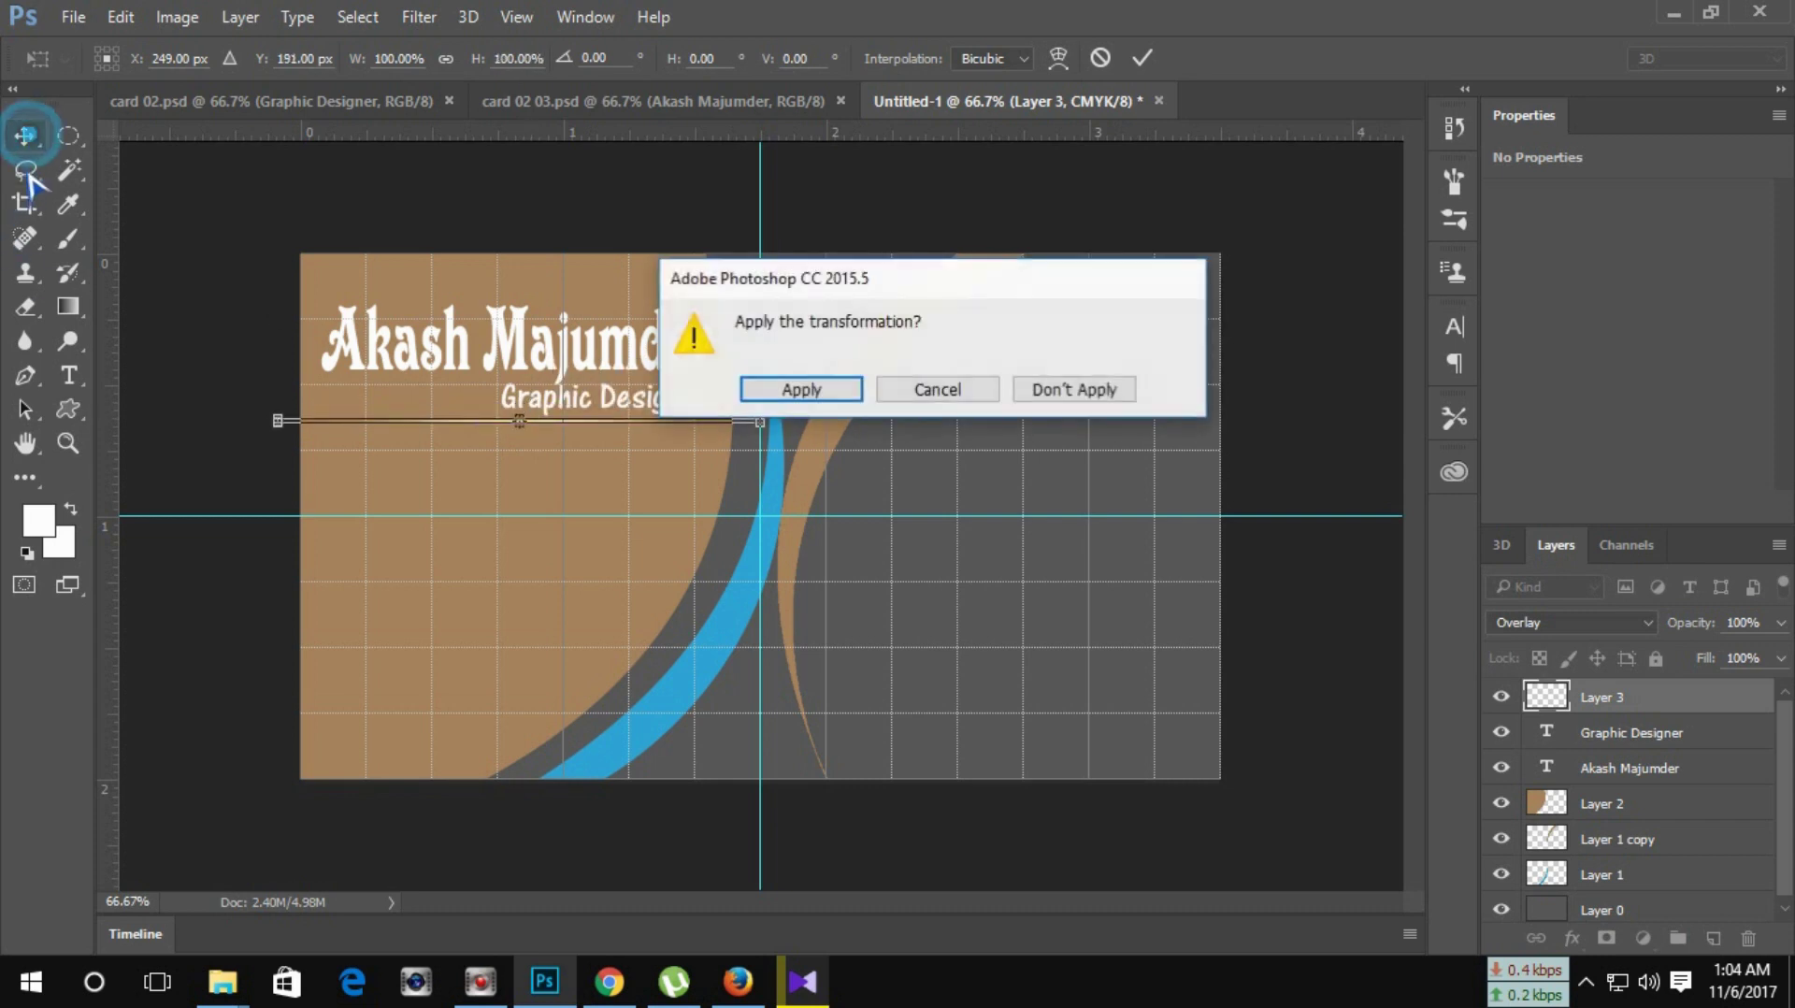
{"action": "key", "text": "Return"}
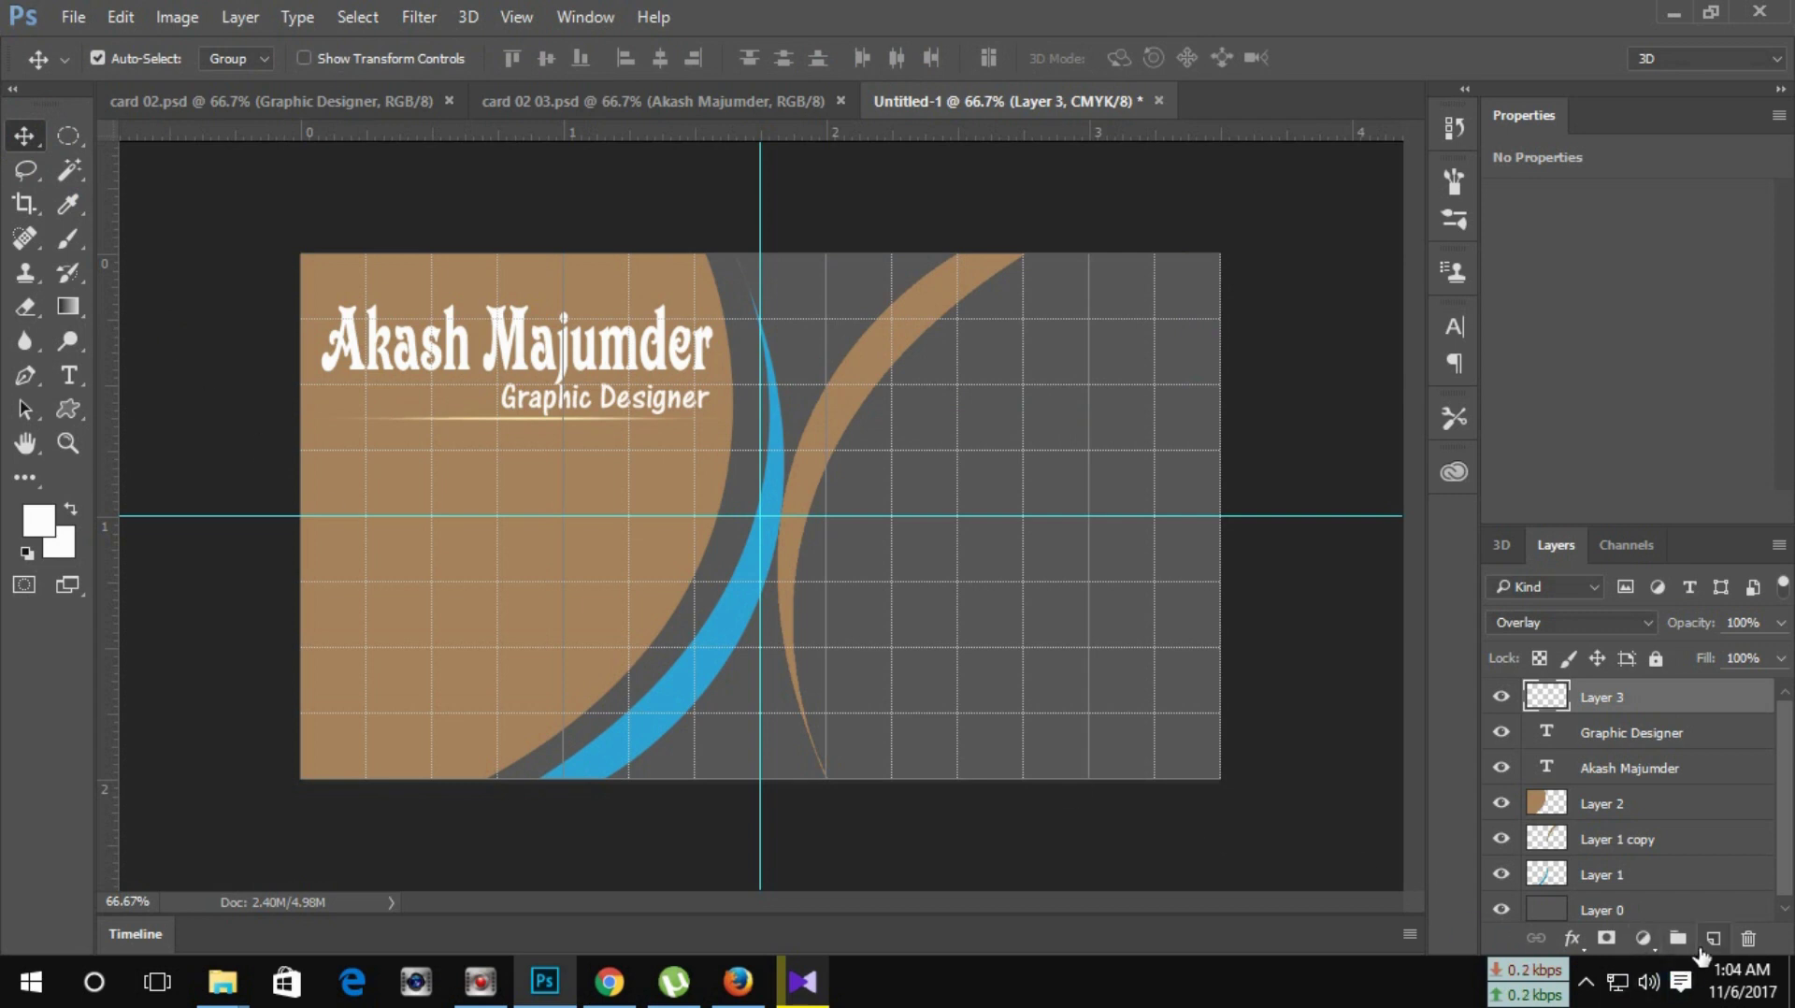
Step: Add a new layer, choose the Elliptical Marquee, and set the foreground to black
{"action": "left_click", "coordinate": [1713, 939]}
{"action": "left_click", "coordinate": [67, 239]}
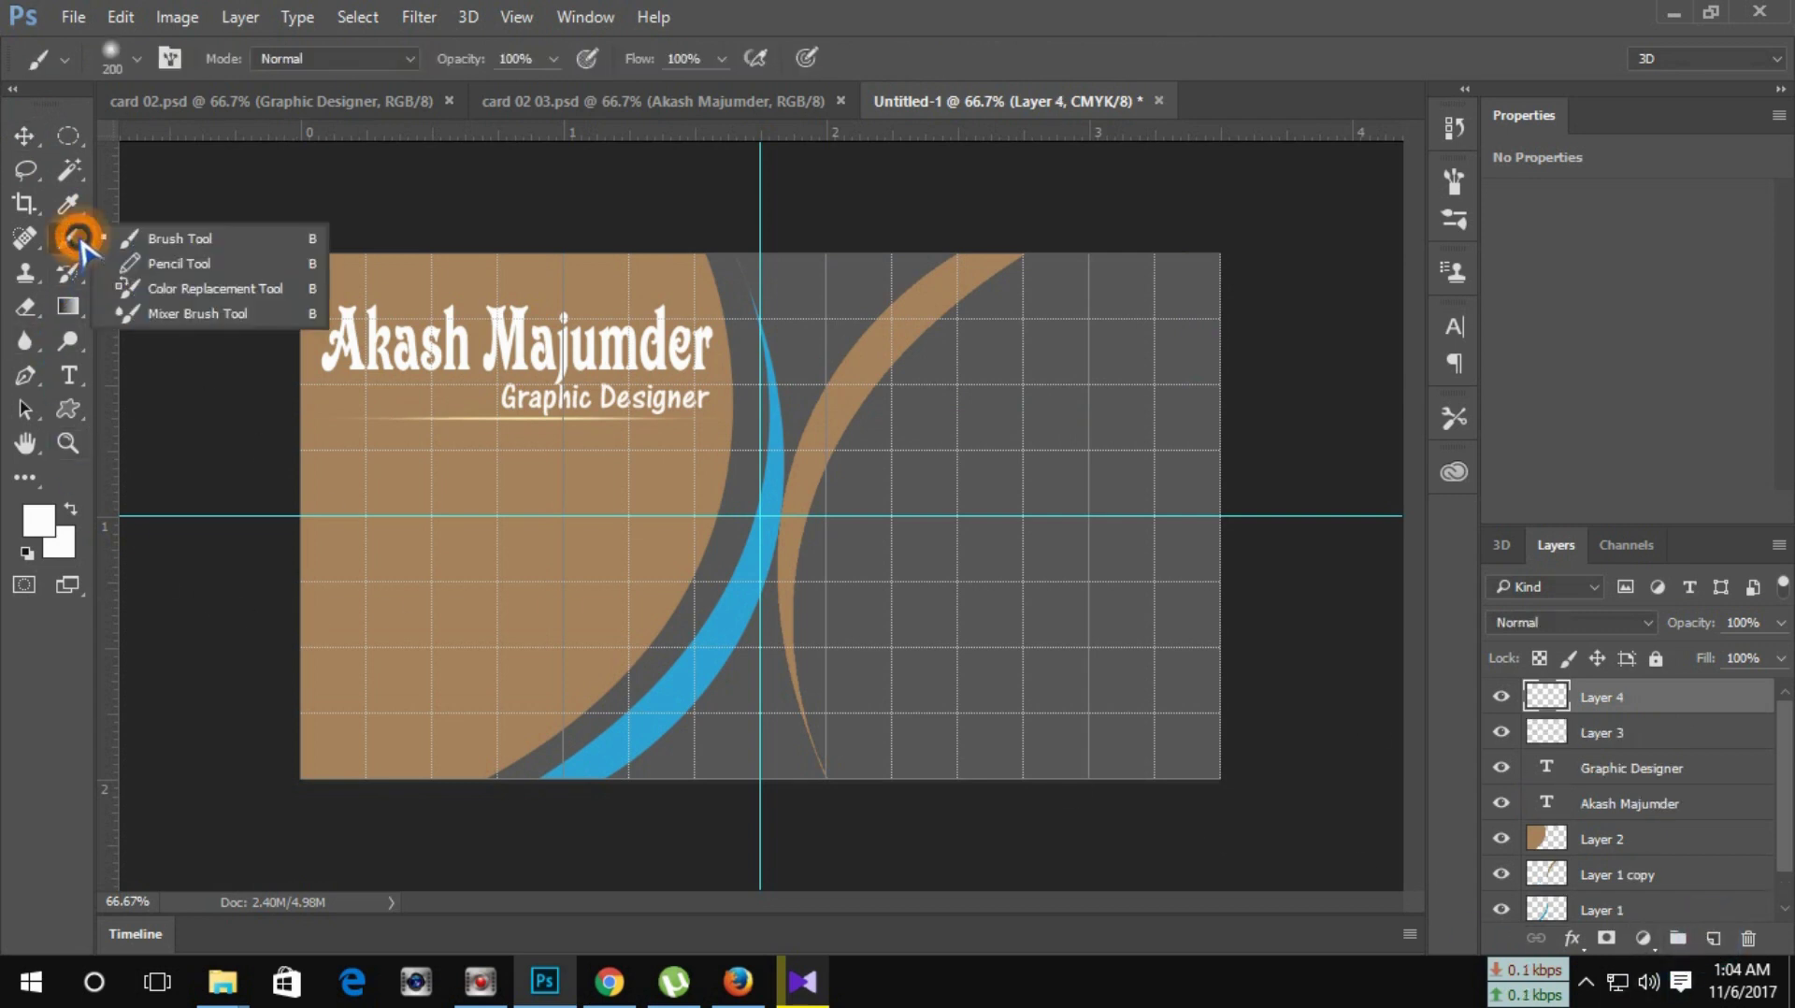
{"action": "left_click", "coordinate": [67, 135]}
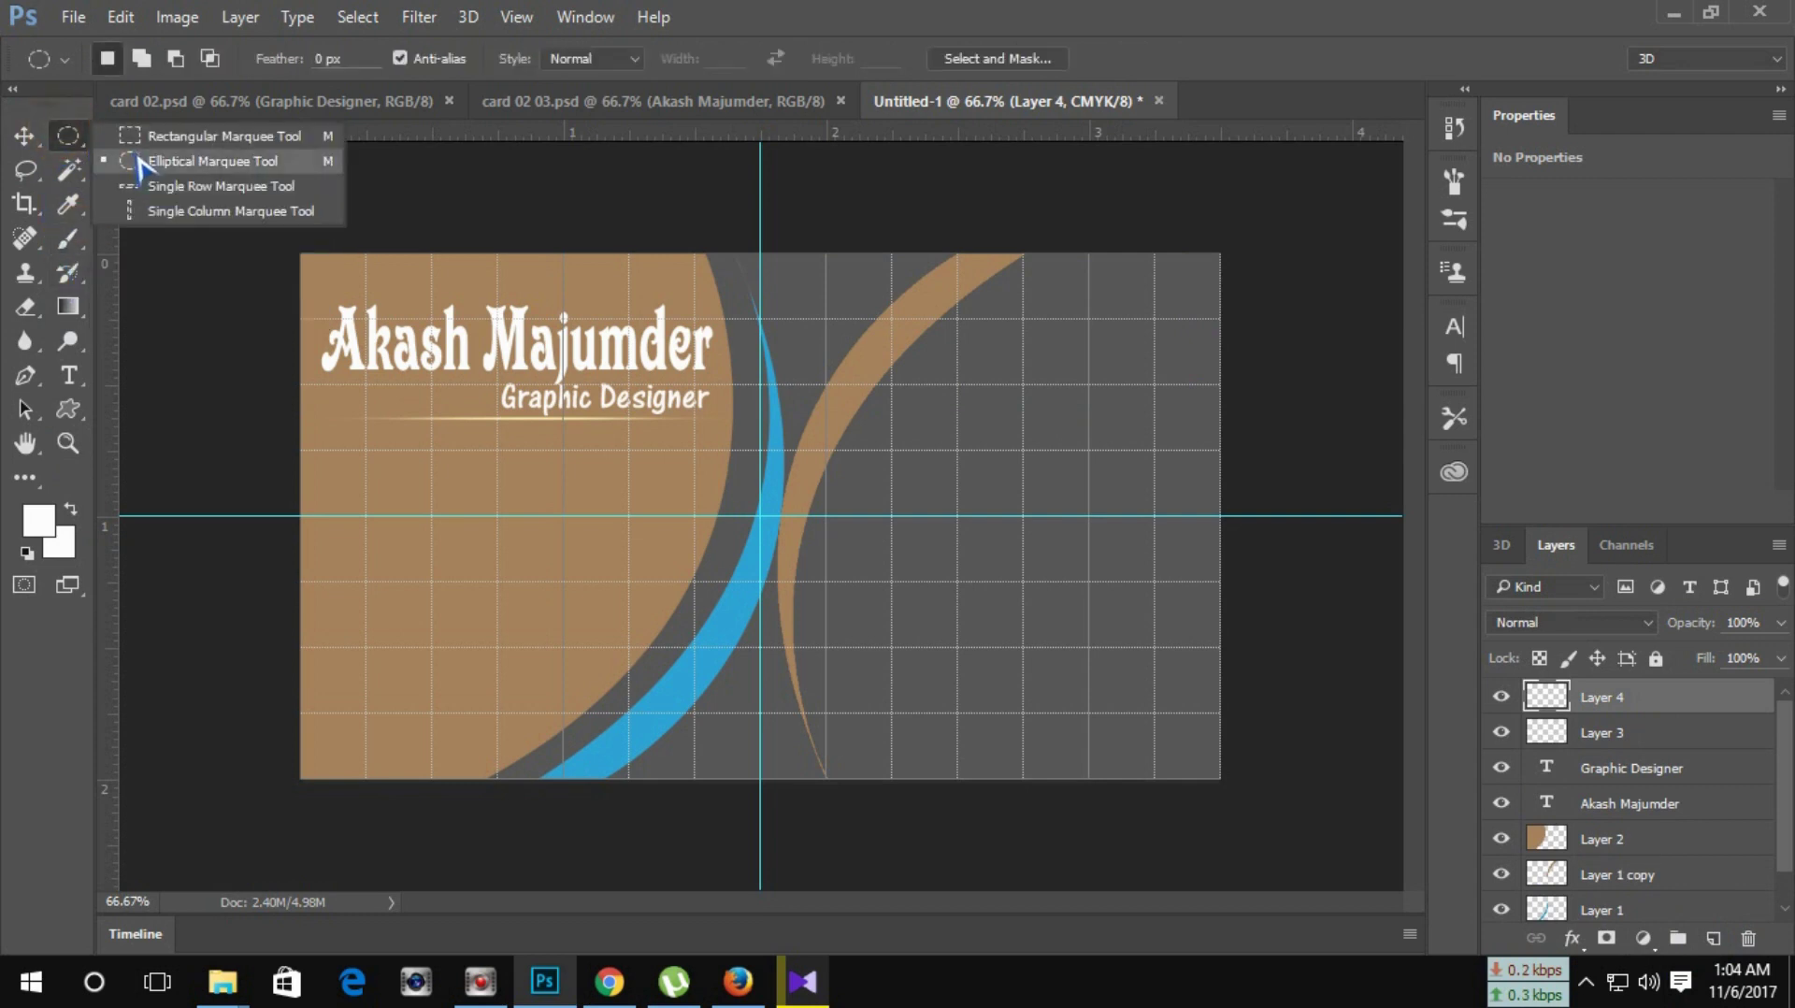
{"action": "left_click", "coordinate": [156, 155]}
{"action": "left_click", "coordinate": [39, 520]}
{"action": "left_click", "coordinate": [830, 482]}
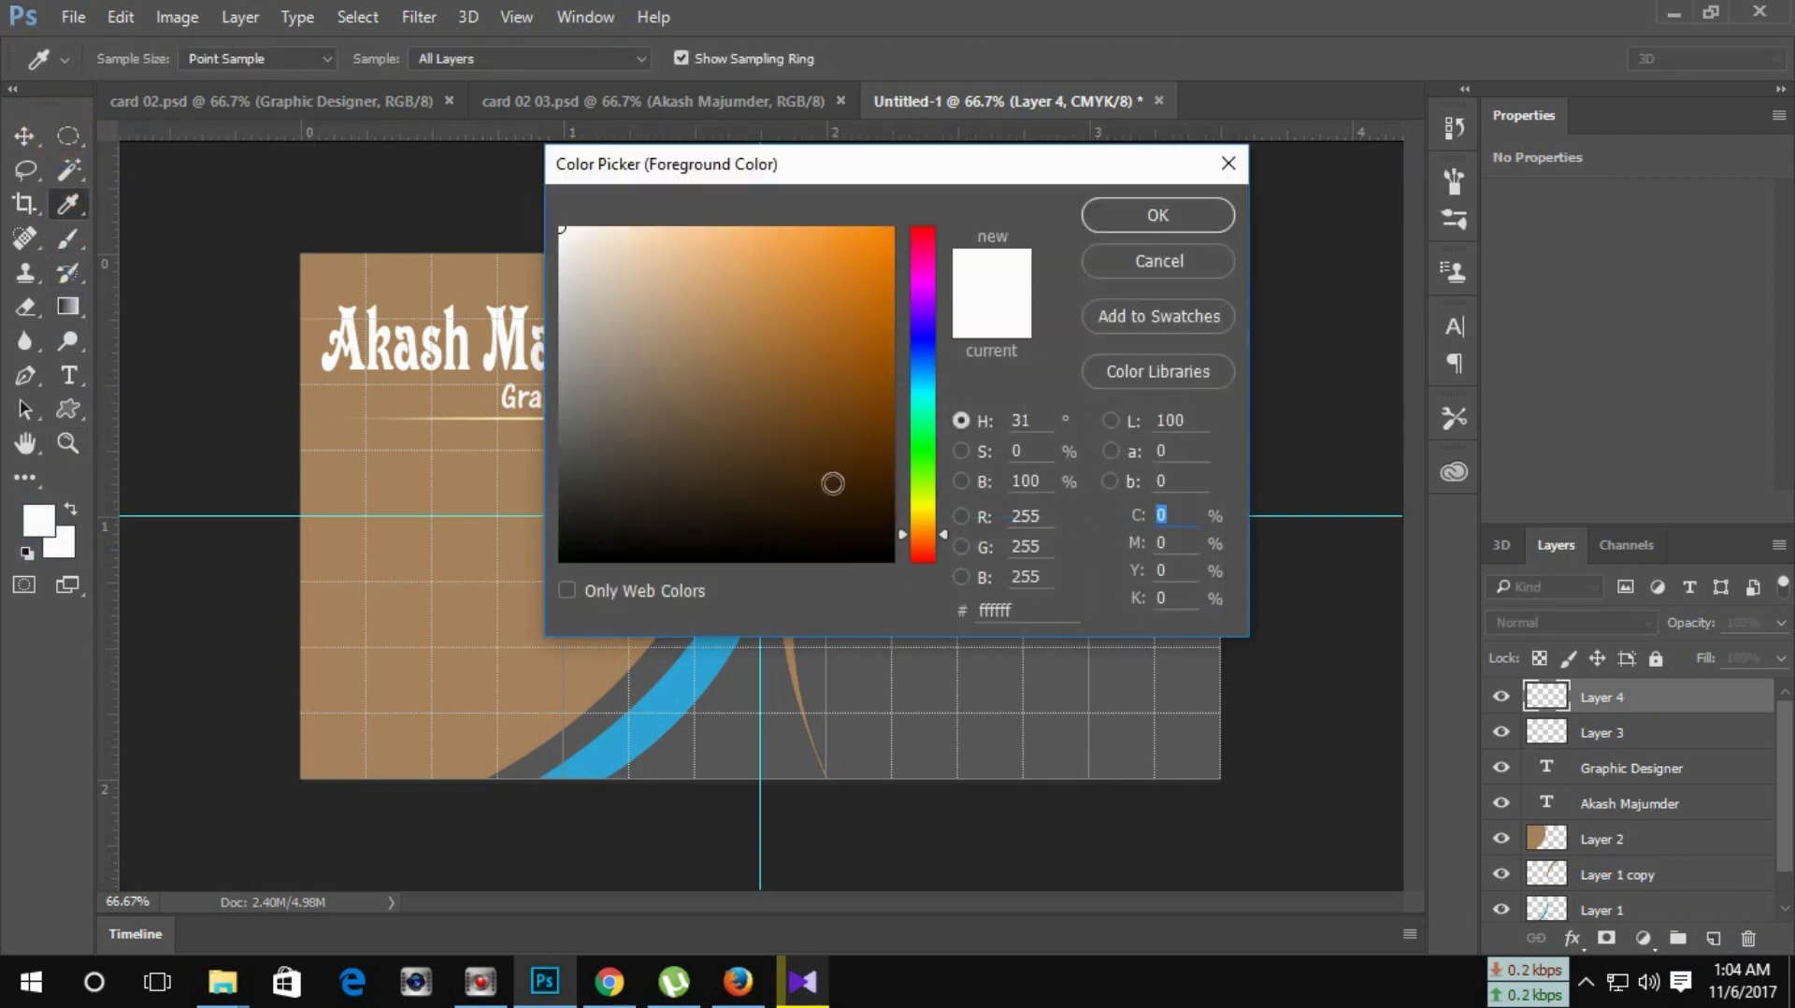
{"action": "left_click", "coordinate": [891, 561]}
{"action": "left_click", "coordinate": [1202, 215]}
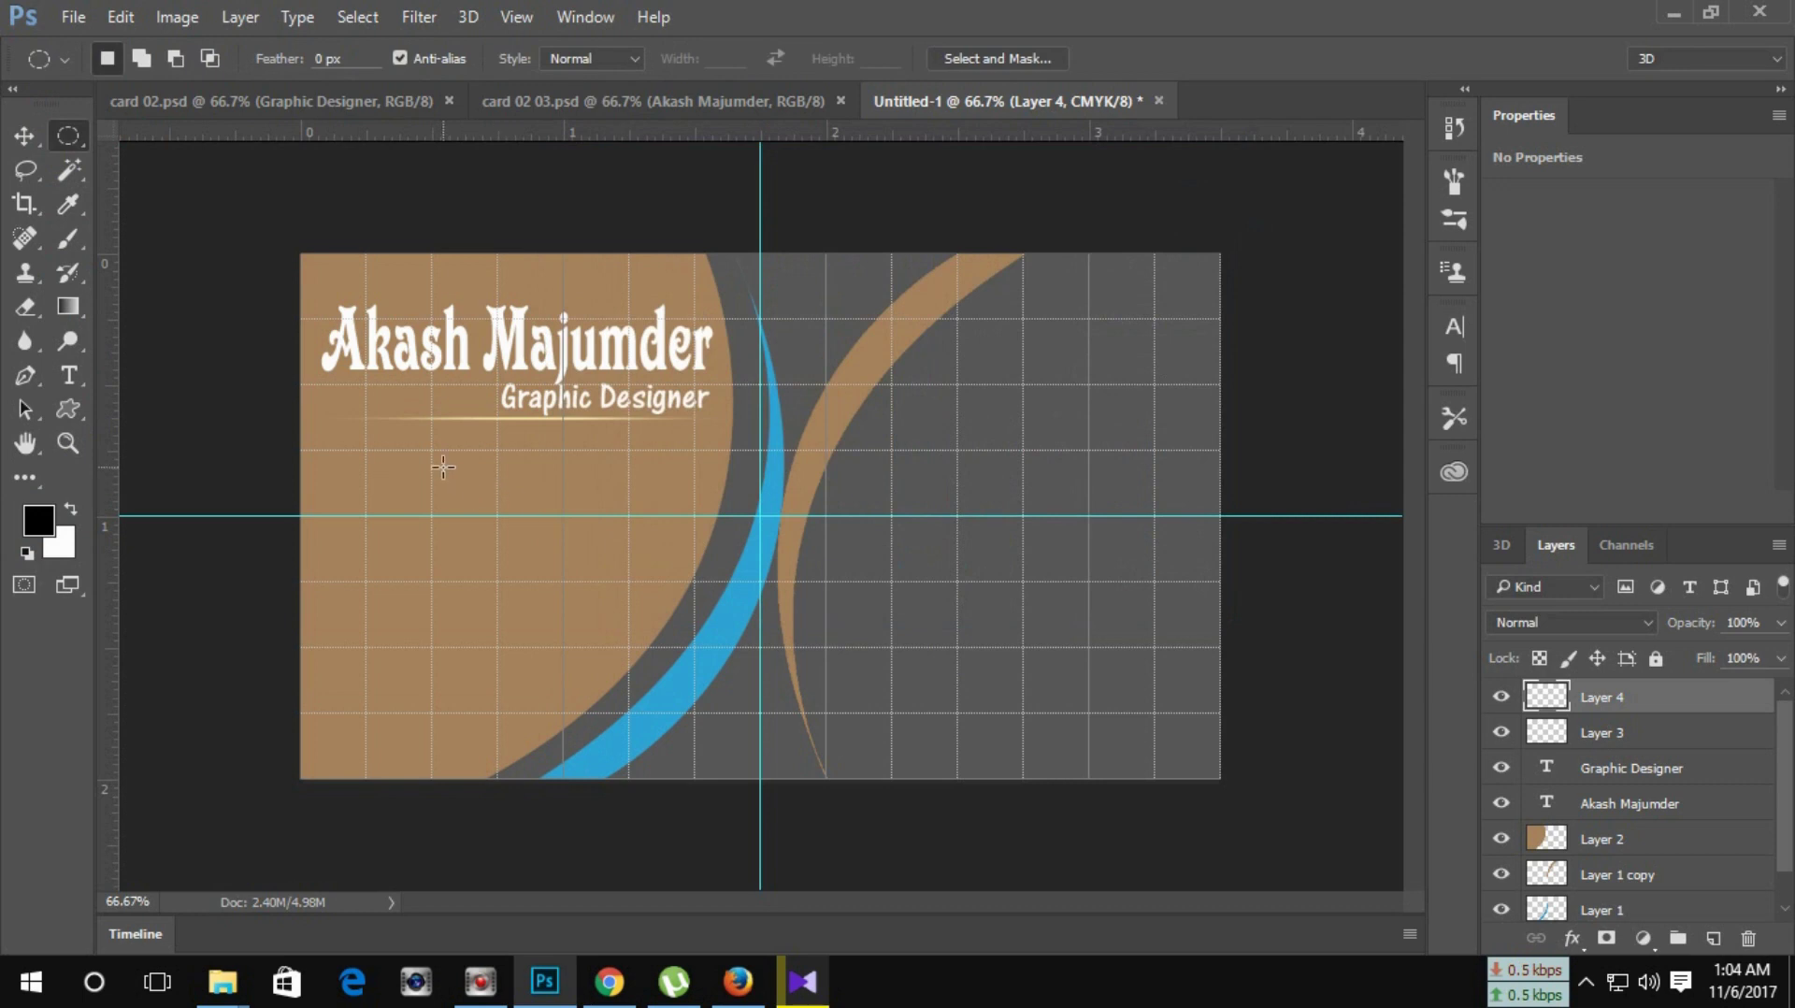
Step: Draw a black-filled circle and move it near the card's left edge
{"action": "left_click_drag", "start_coordinate": [446, 482], "coordinate": [485, 527]}
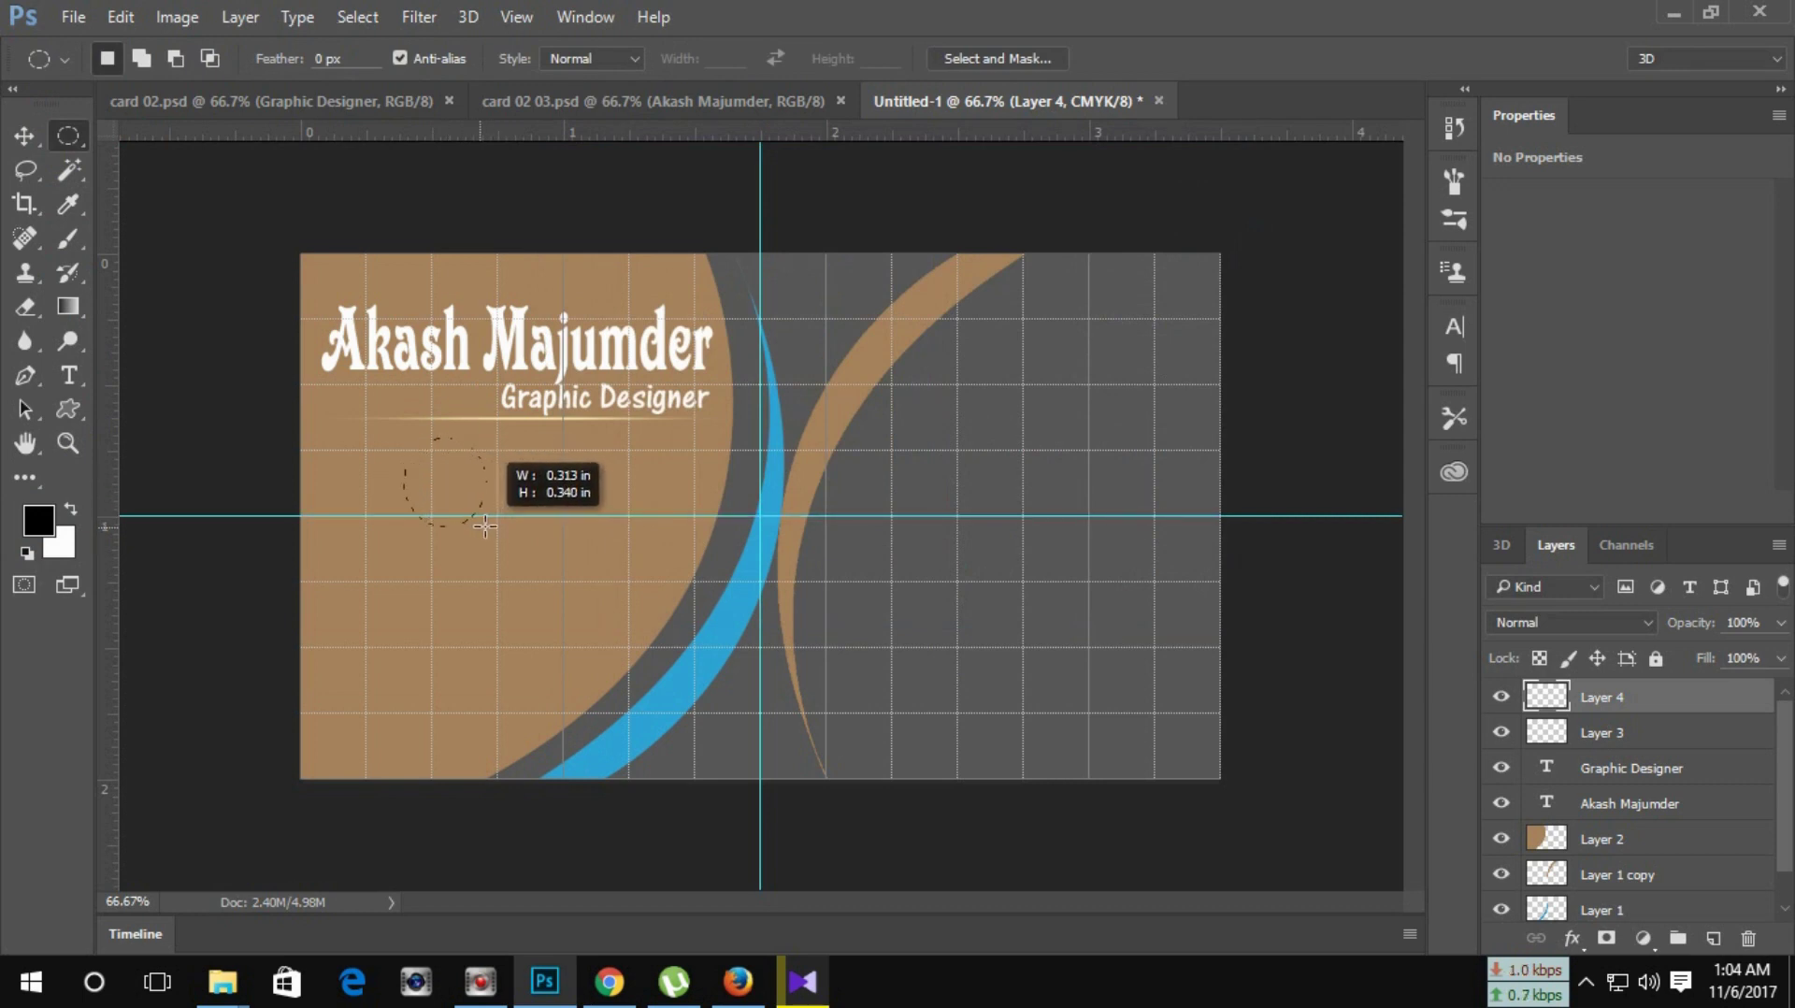
{"action": "left_click_drag", "start_coordinate": [485, 526], "coordinate": [486, 526]}
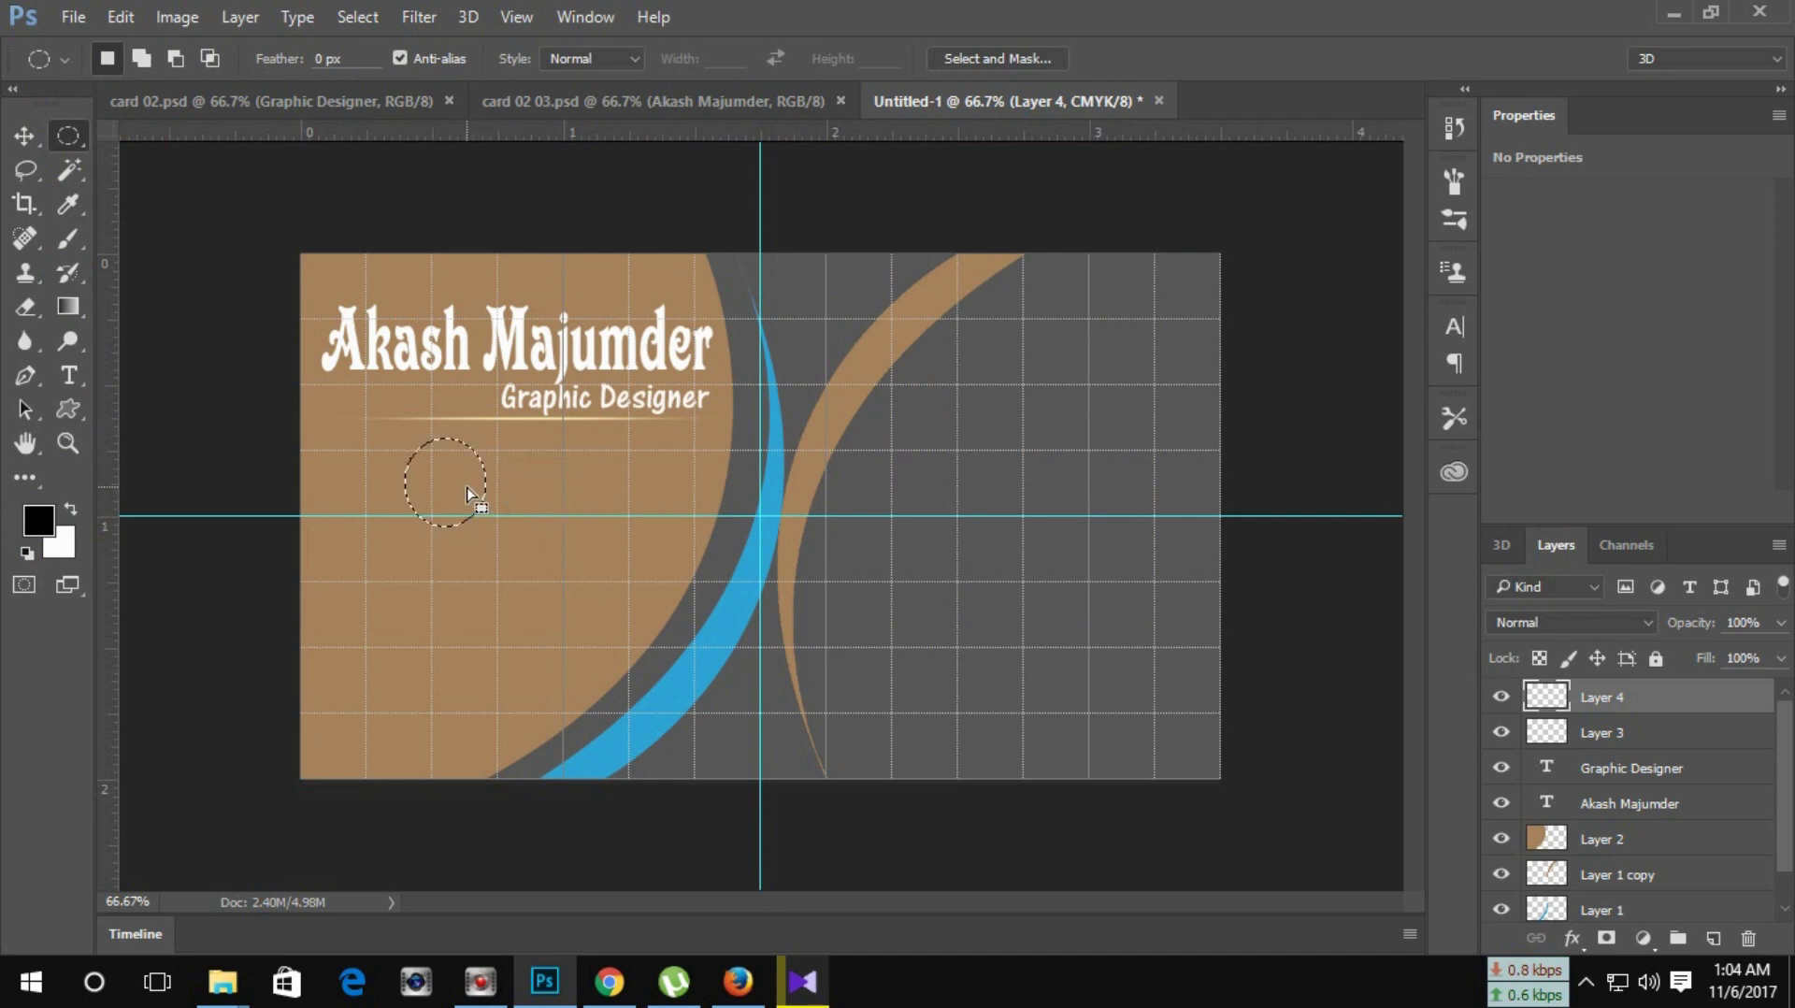
{"action": "key", "text": "alt+BackSpace"}
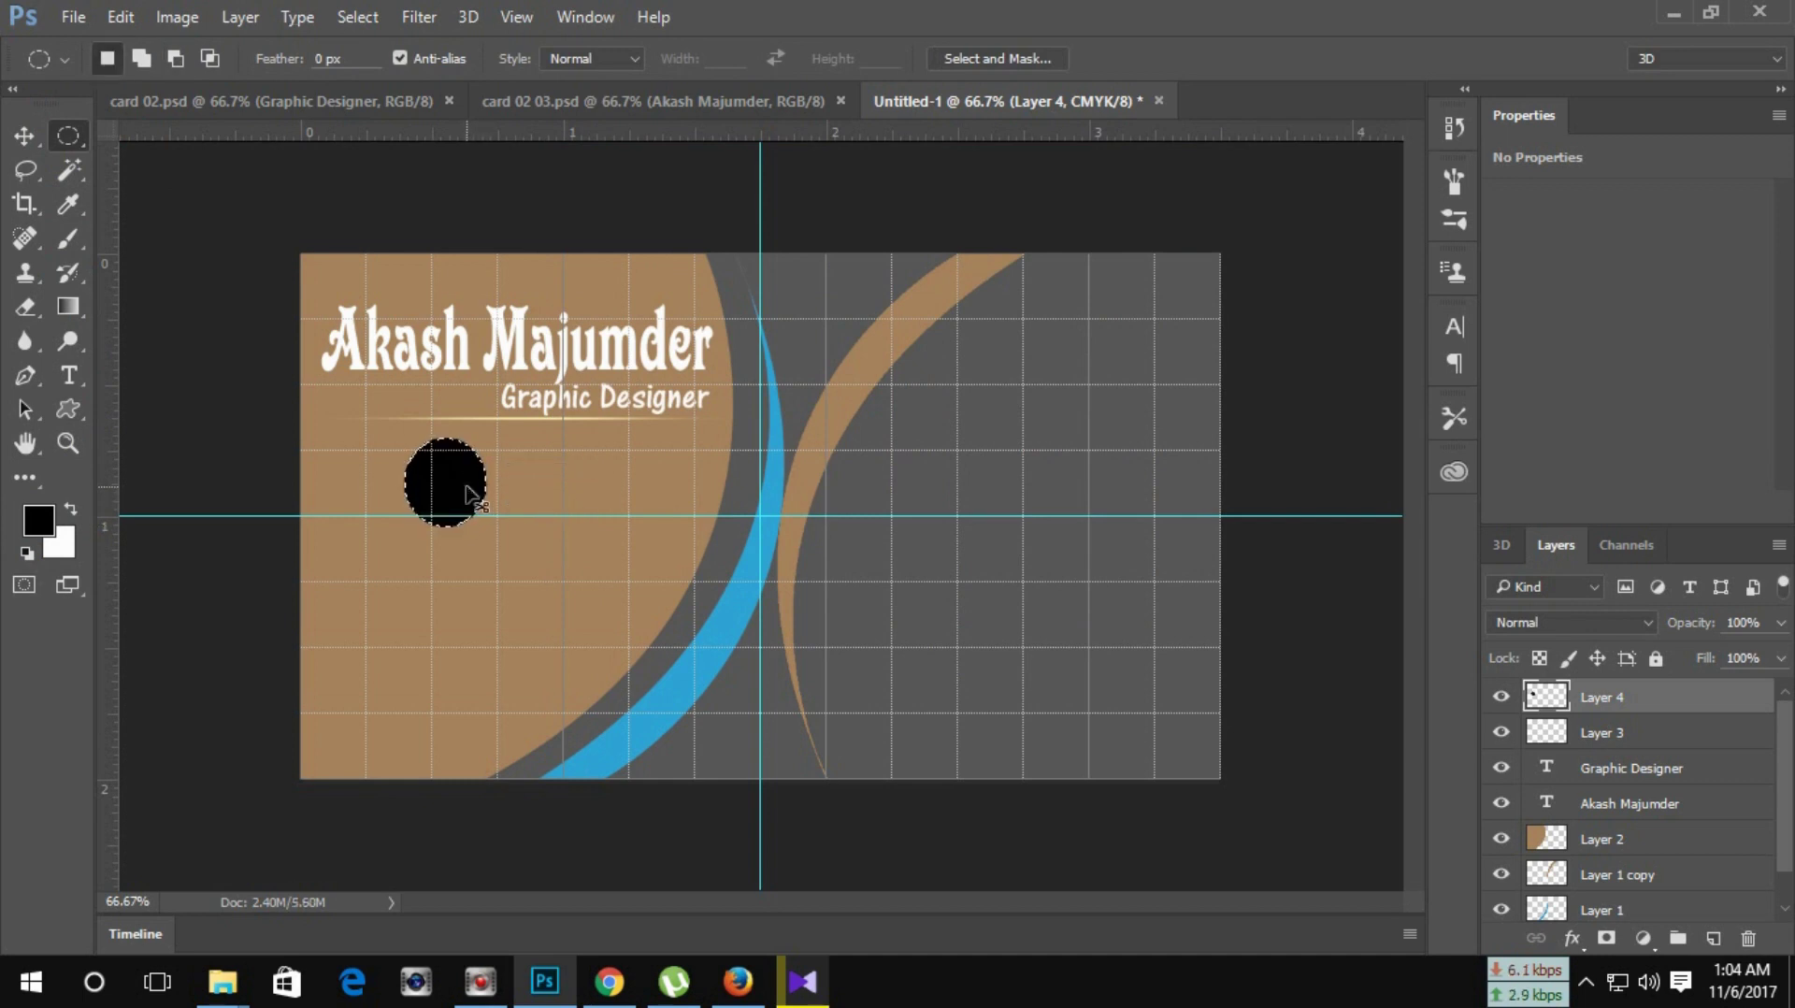
{"action": "key", "text": "ctrl+d"}
{"action": "left_click", "coordinate": [24, 136]}
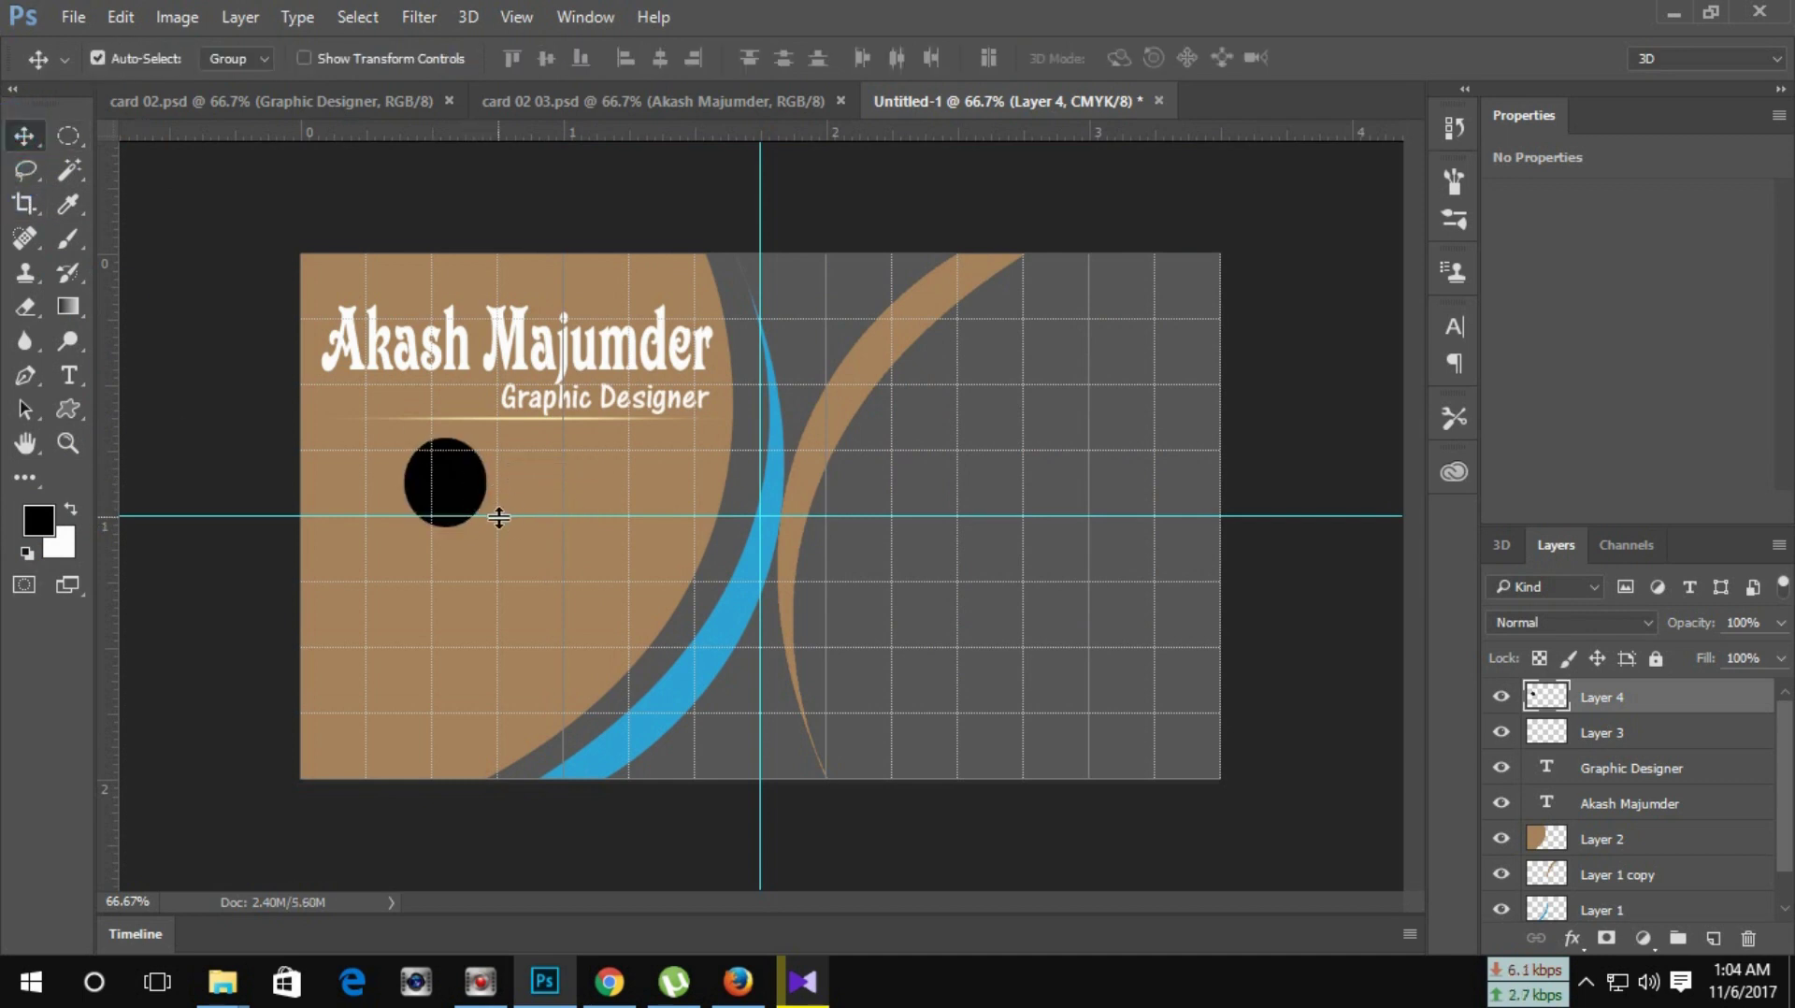
{"action": "left_click", "coordinate": [458, 484]}
{"action": "mouse_move", "coordinate": [447, 495]}
{"action": "left_mouse_down"}
{"action": "mouse_move", "coordinate": [379, 517]}
{"action": "mouse_move", "coordinate": [379, 497]}
{"action": "mouse_move", "coordinate": [370, 711]}
{"action": "left_mouse_up"}
Step: Shrink the top circle to about 80% and delete the middle and bottom circles
{"action": "left_click", "coordinate": [383, 502]}
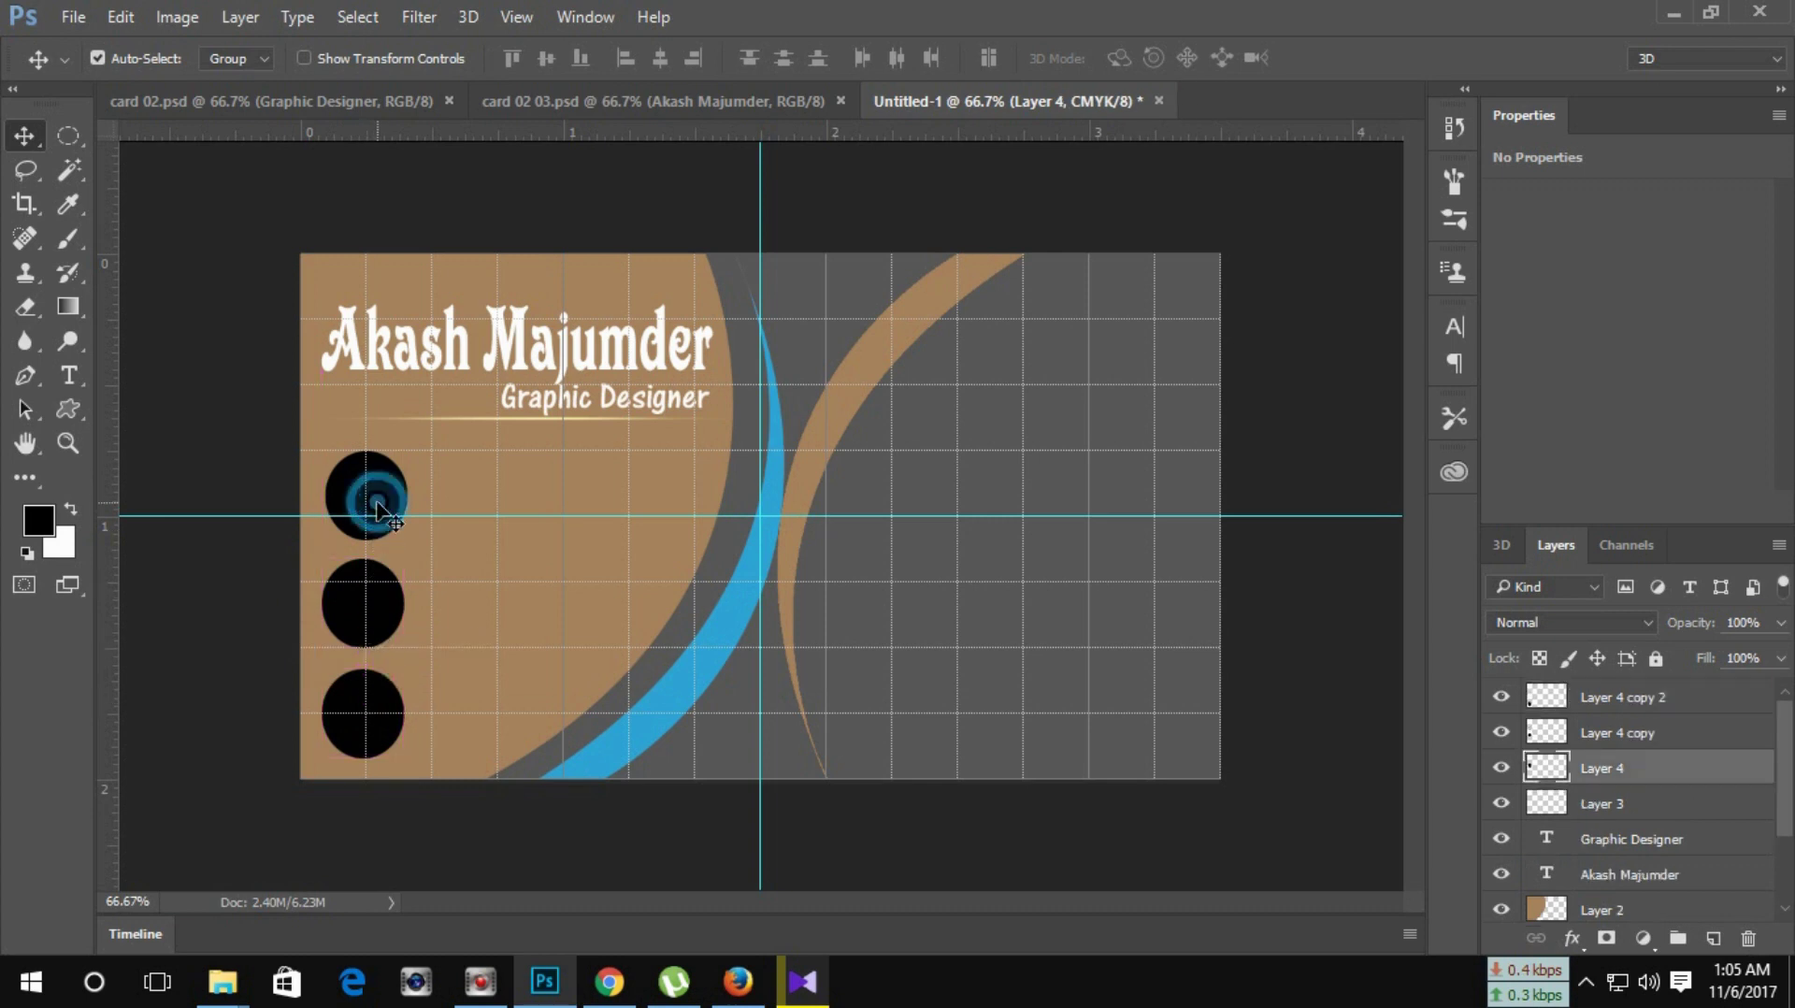
{"action": "key", "text": "ctrl+t"}
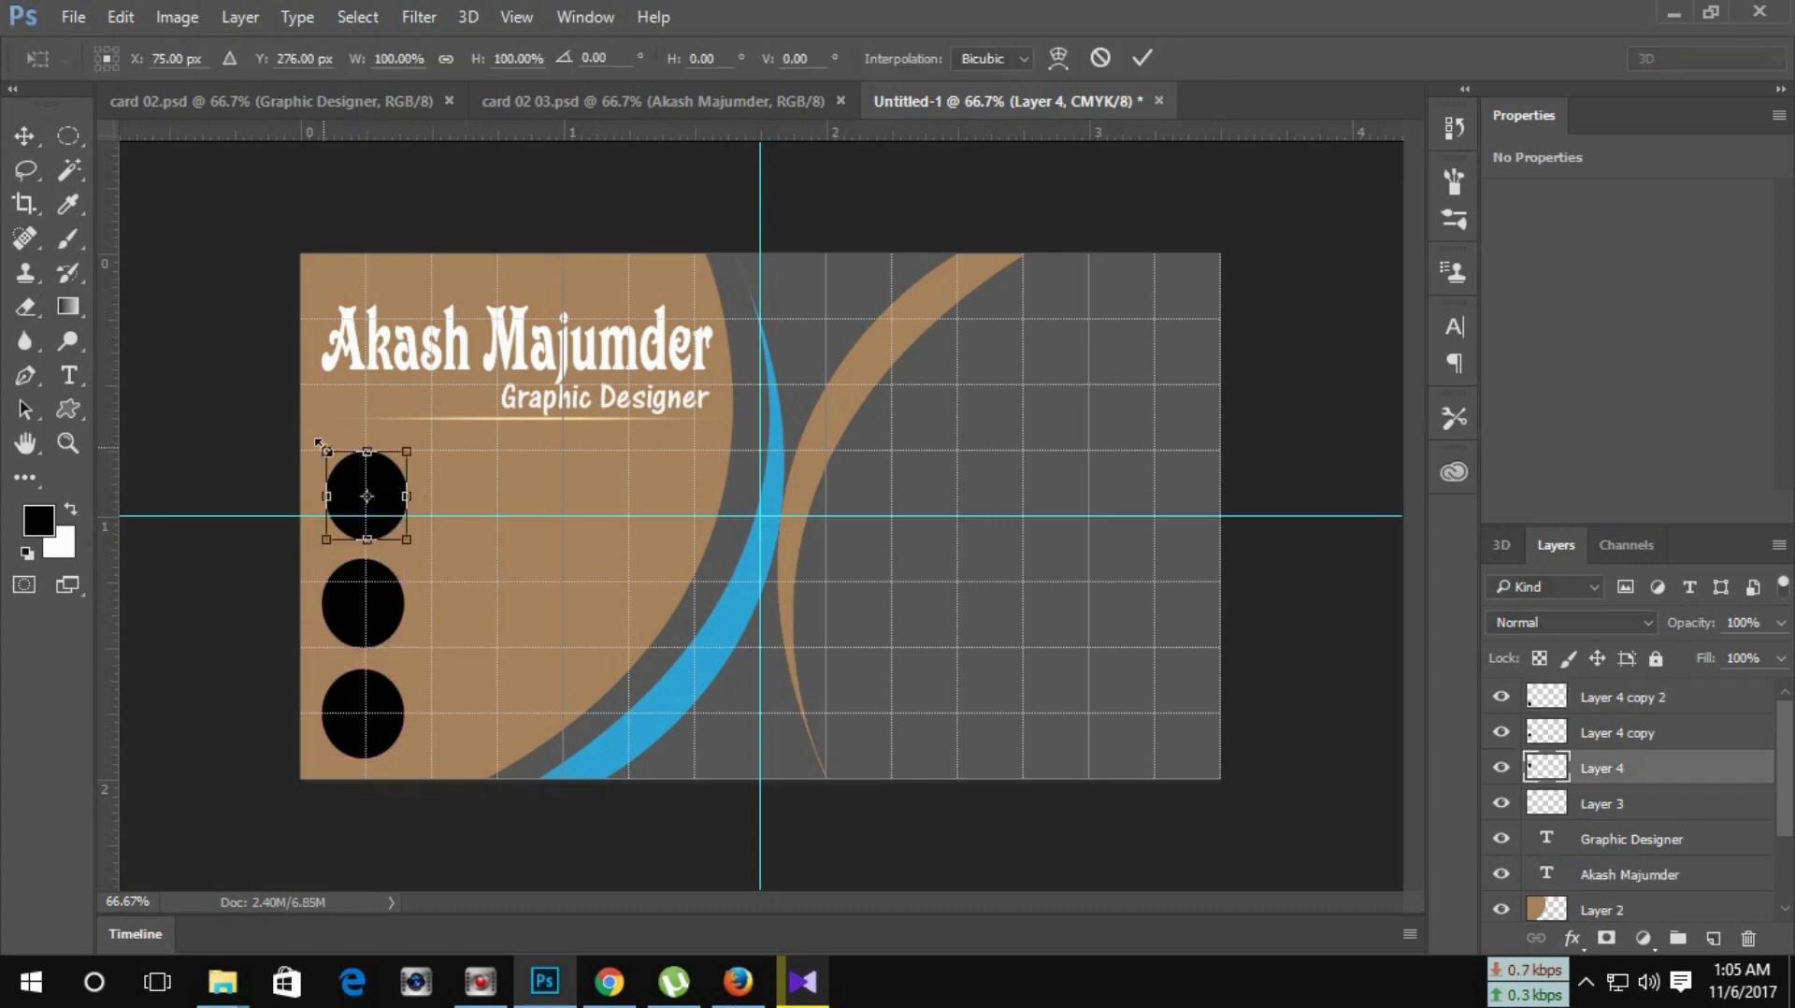
{"action": "left_click_drag", "start_coordinate": [318, 443], "coordinate": [386, 477]}
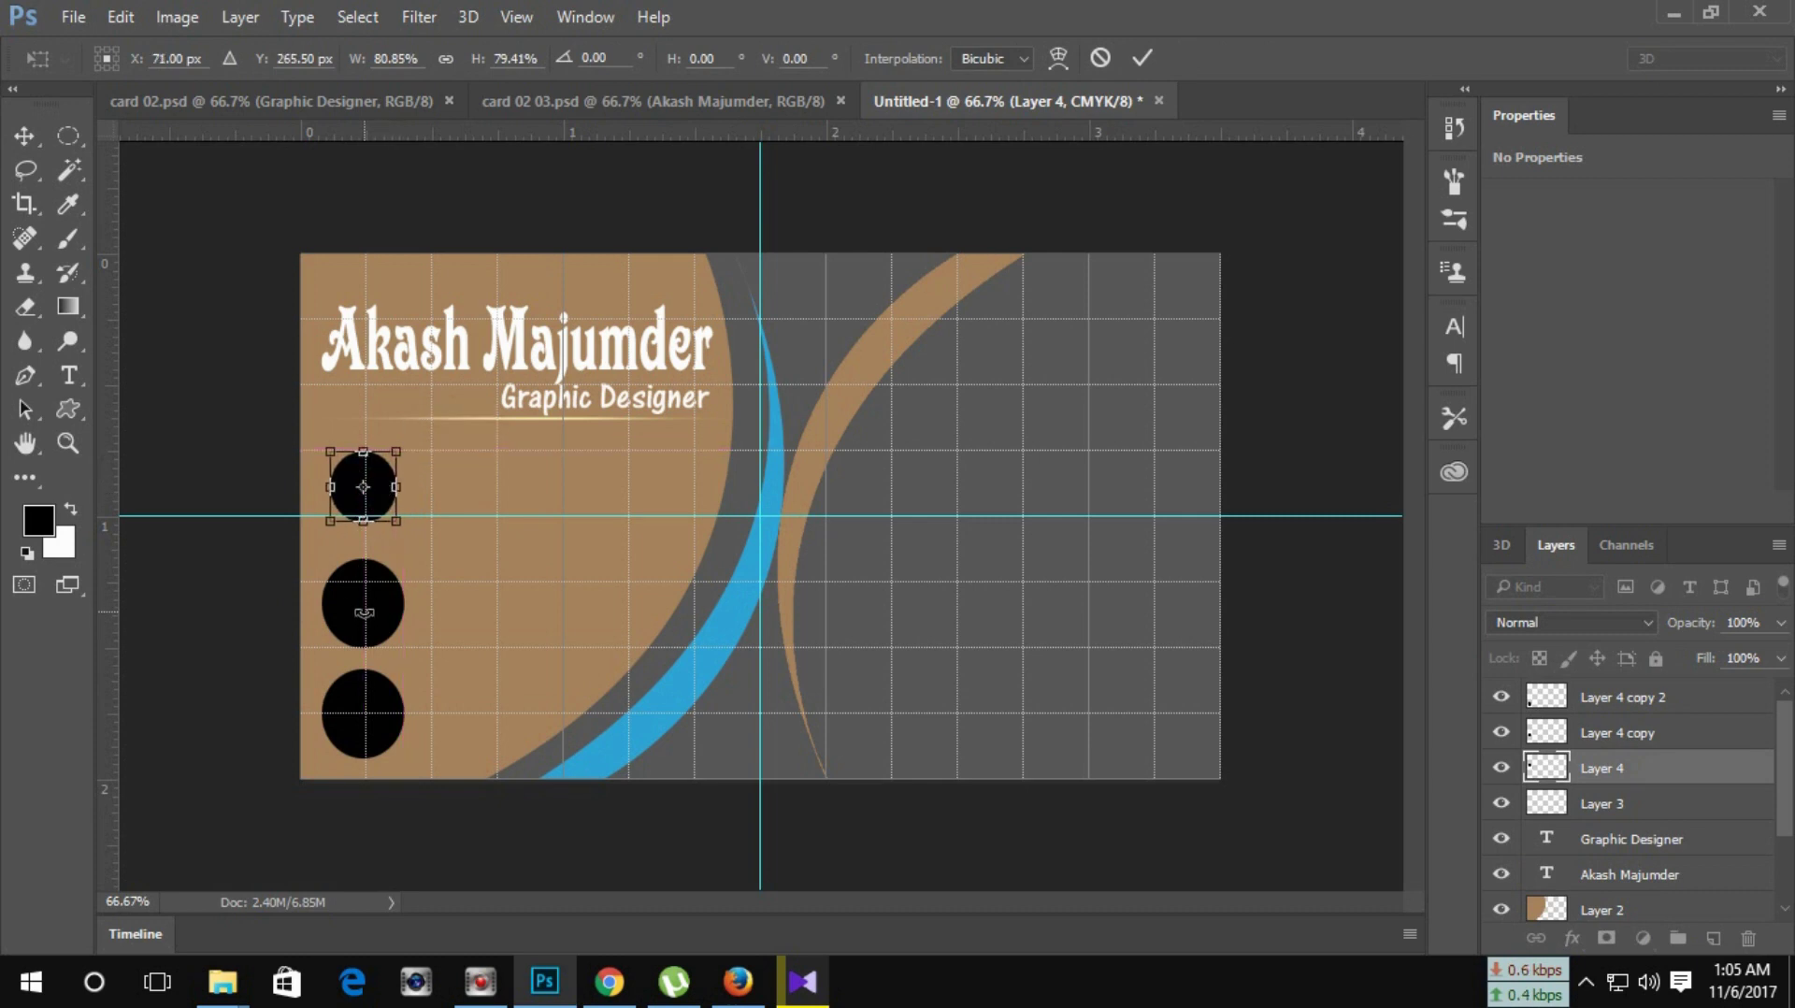
{"action": "key", "text": "Return"}
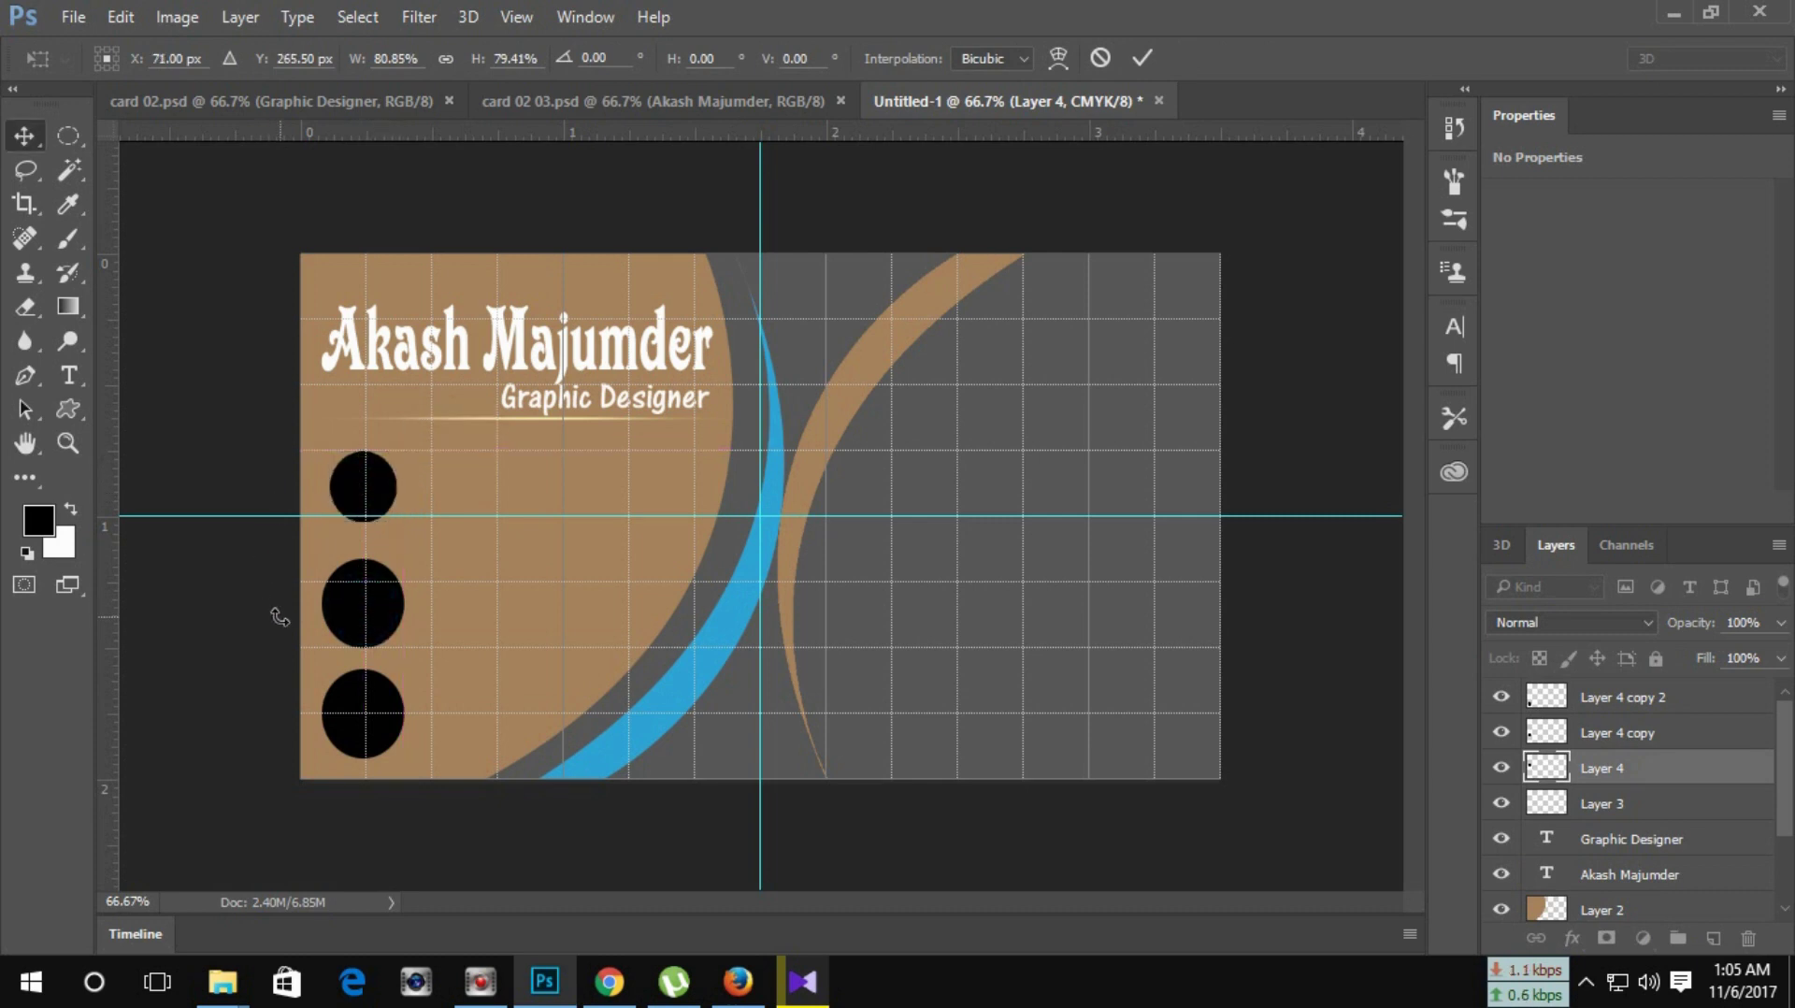
{"action": "left_click", "coordinate": [374, 608]}
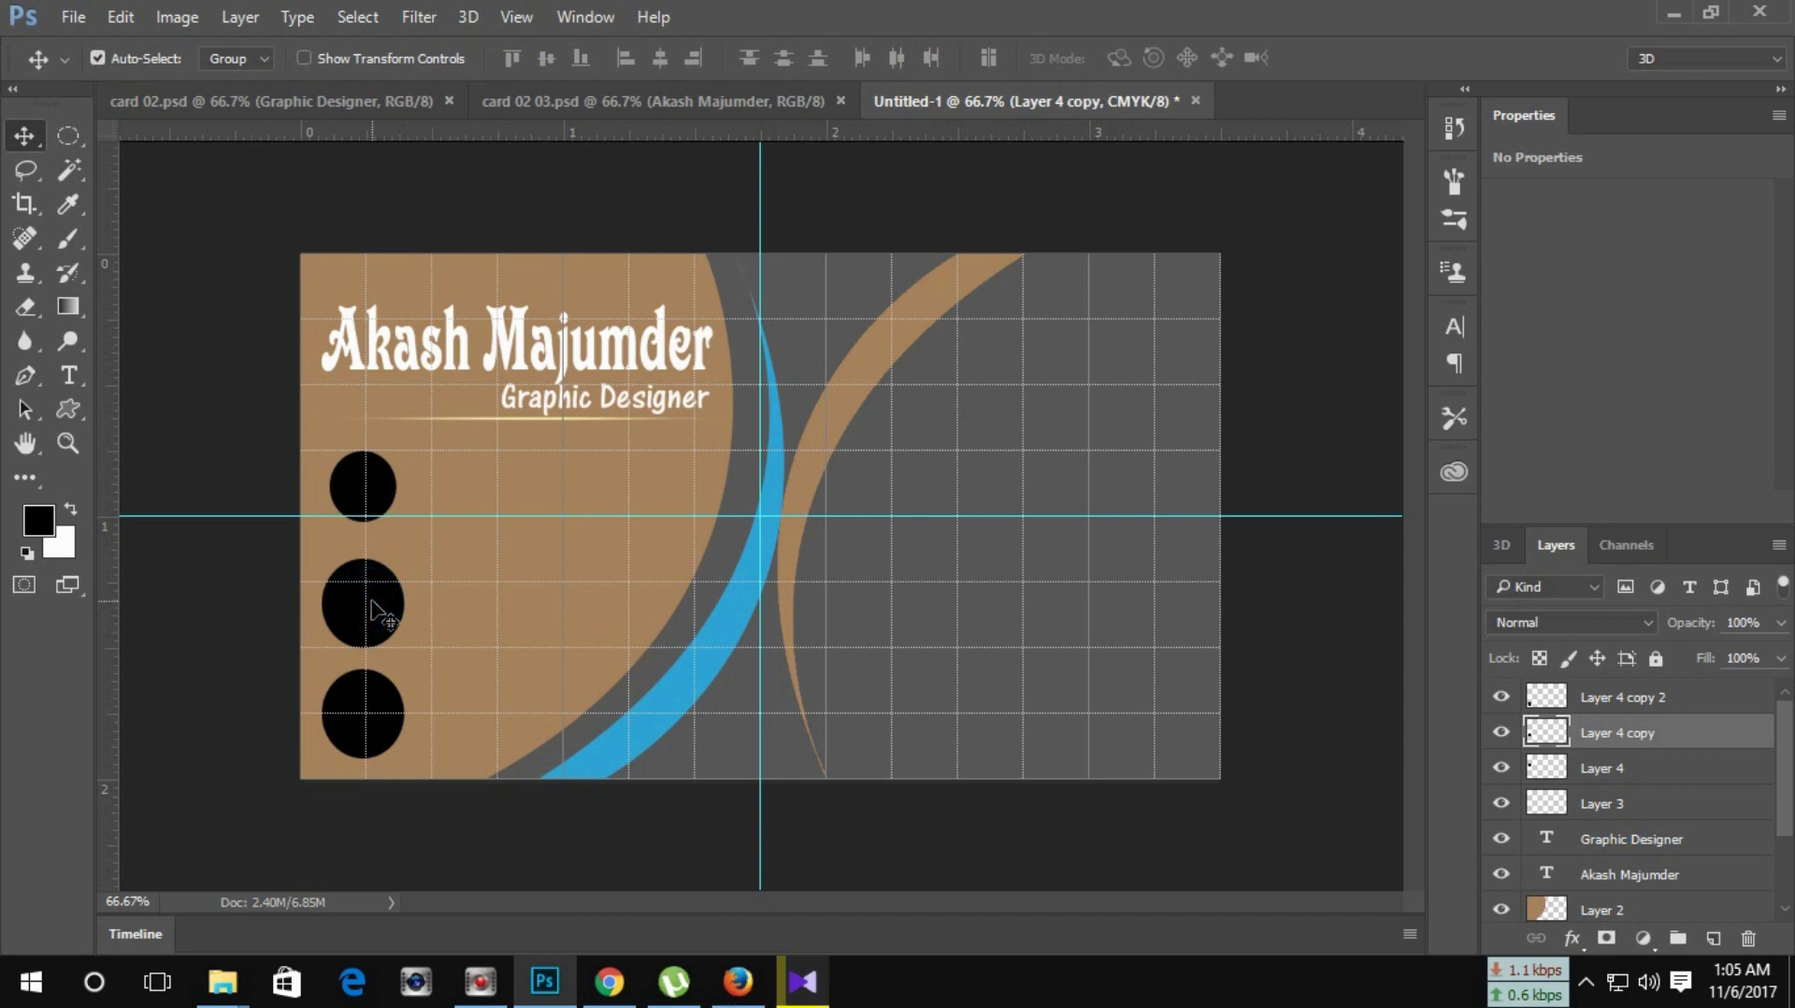
{"action": "key", "text": "Delete"}
{"action": "left_click", "coordinate": [362, 713]}
{"action": "key", "text": "Delete"}
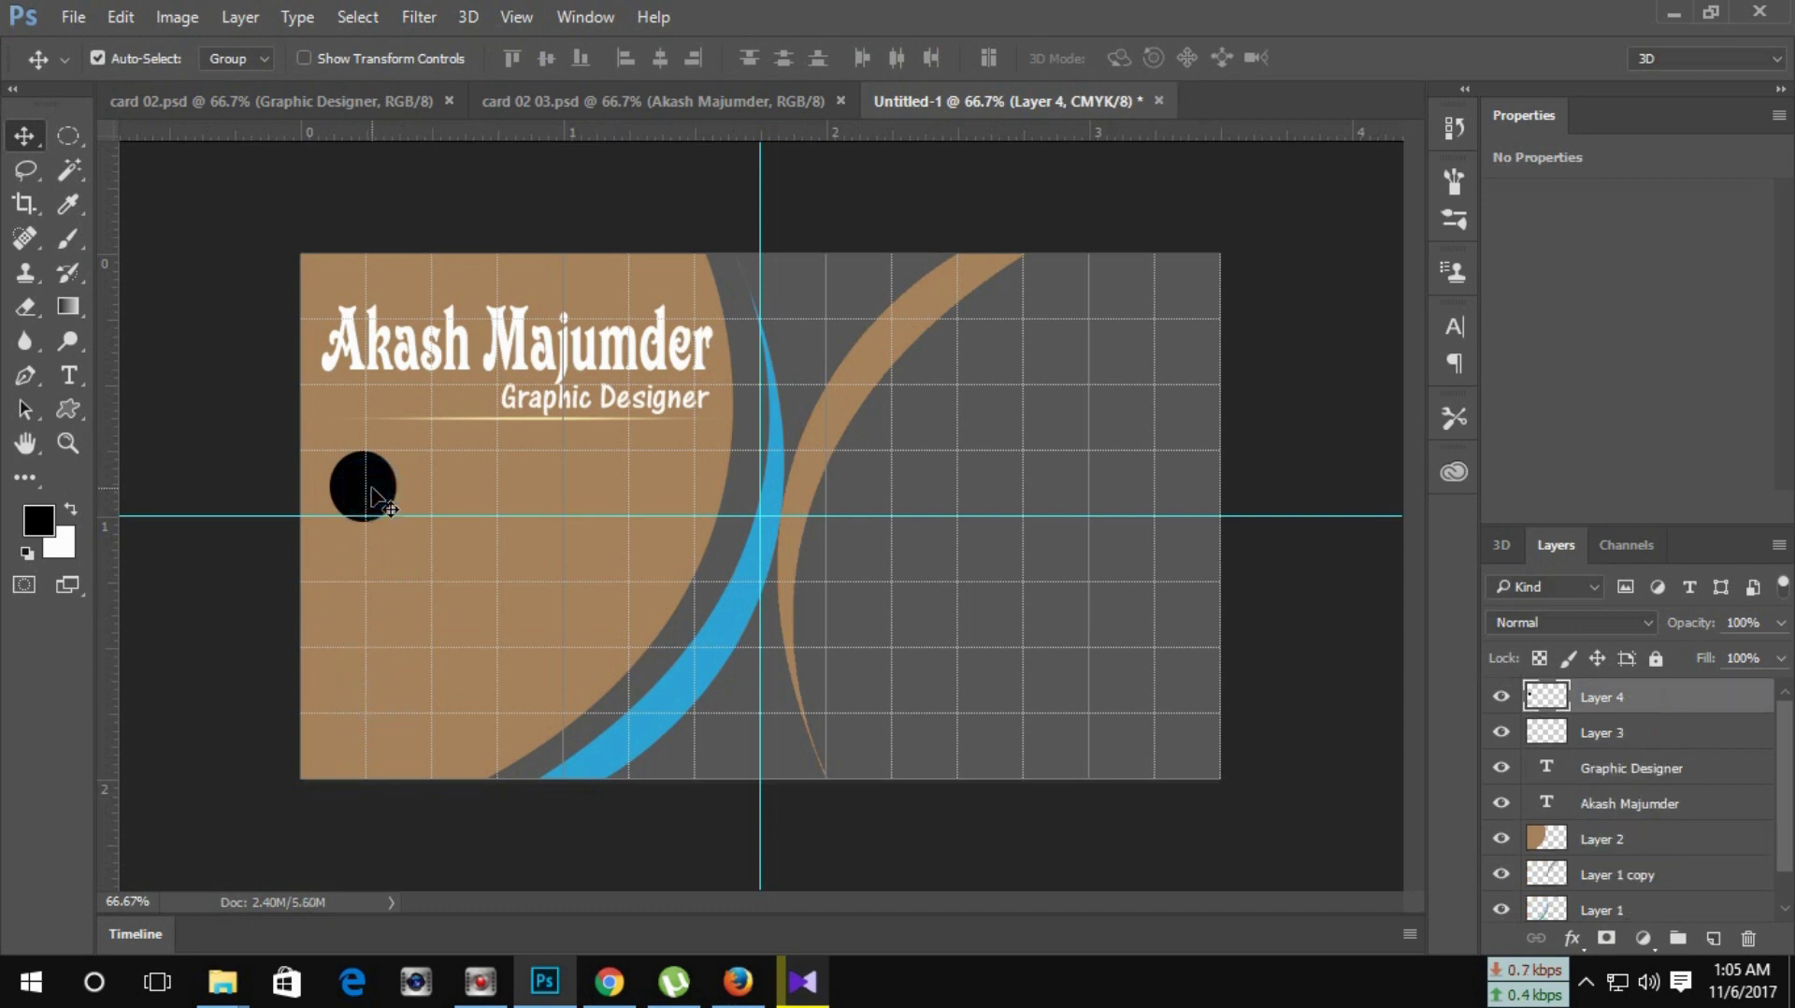
Step: Duplicate the small circle twice below it, align them, and add a new empty layer
{"action": "left_click_drag", "start_coordinate": [371, 495], "coordinate": [364, 584]}
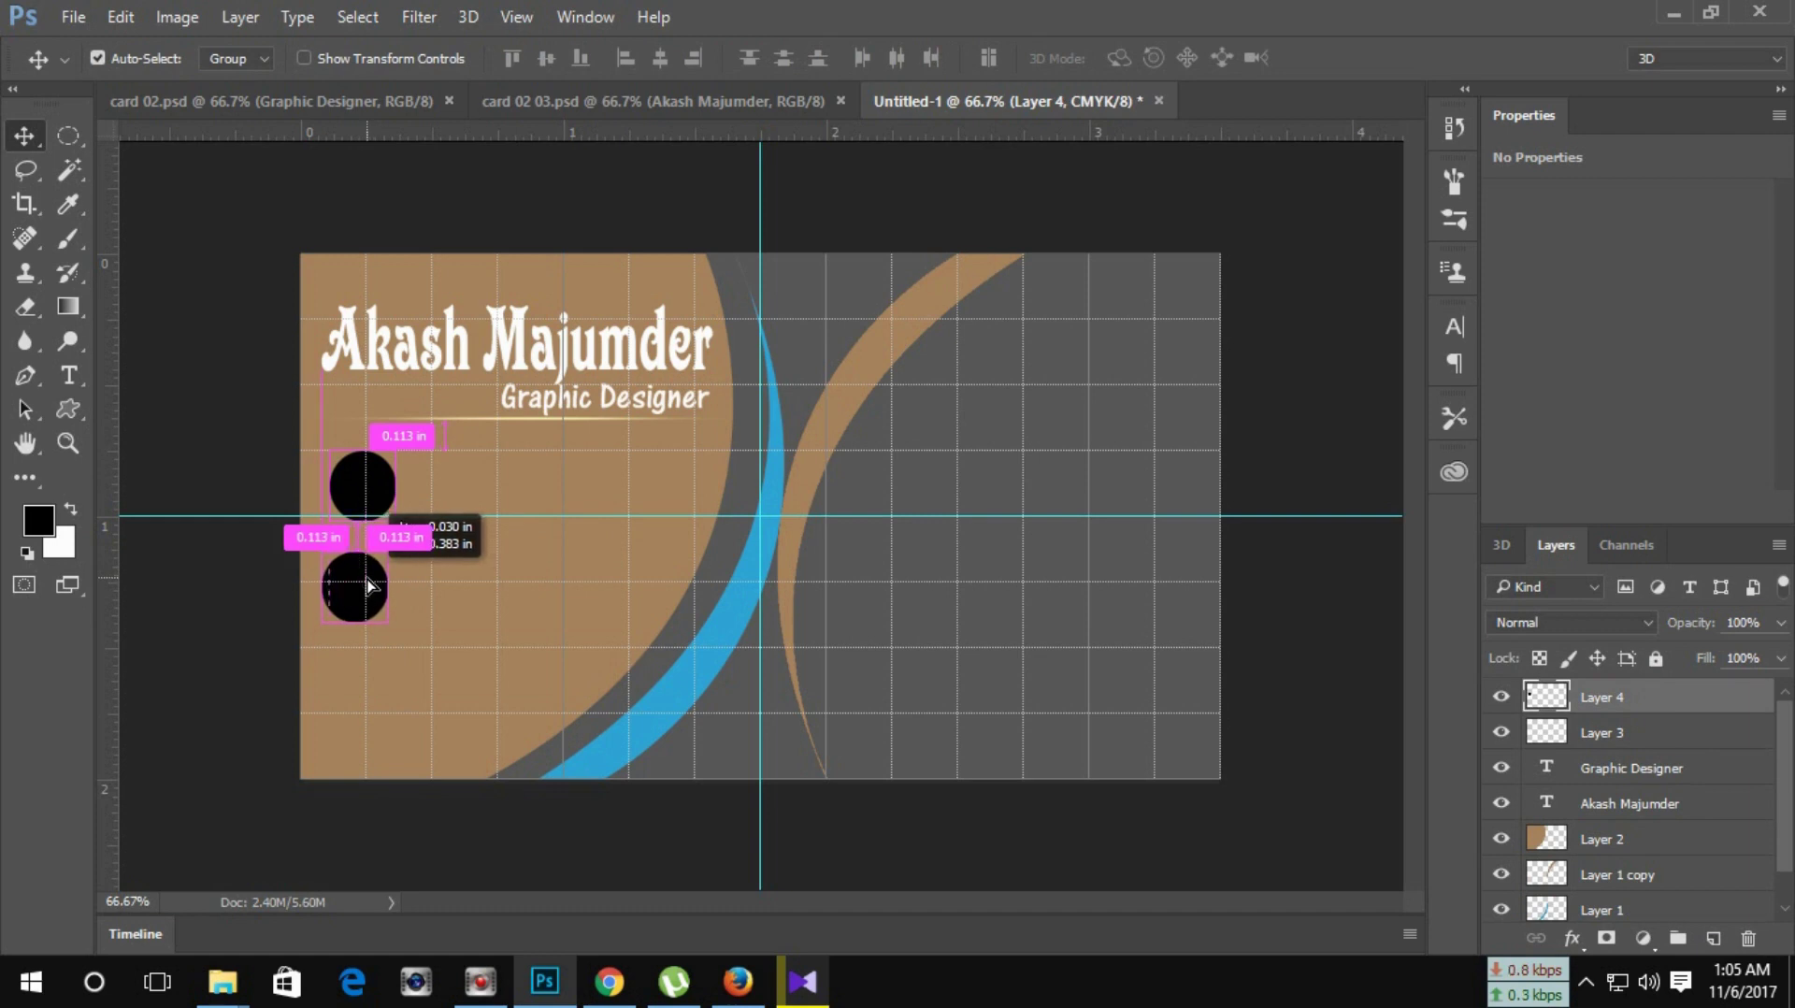
{"action": "left_click_drag", "start_coordinate": [364, 584], "coordinate": [358, 687]}
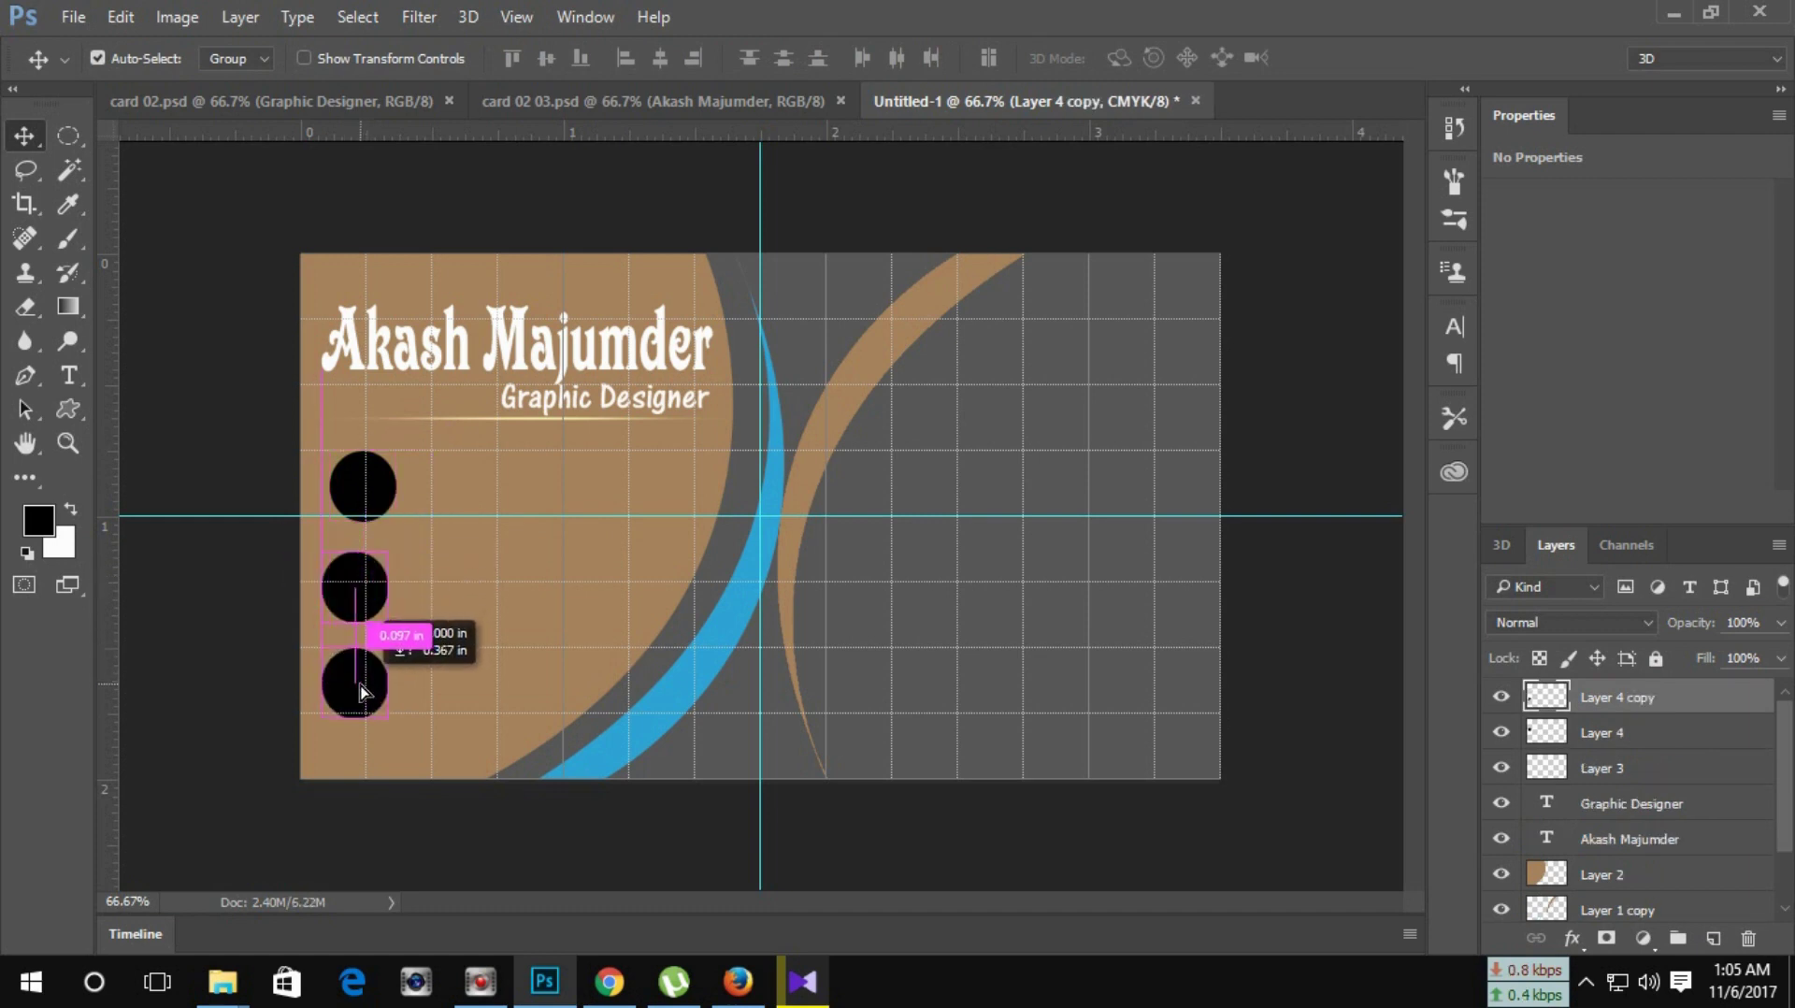
{"action": "left_click", "coordinate": [366, 485]}
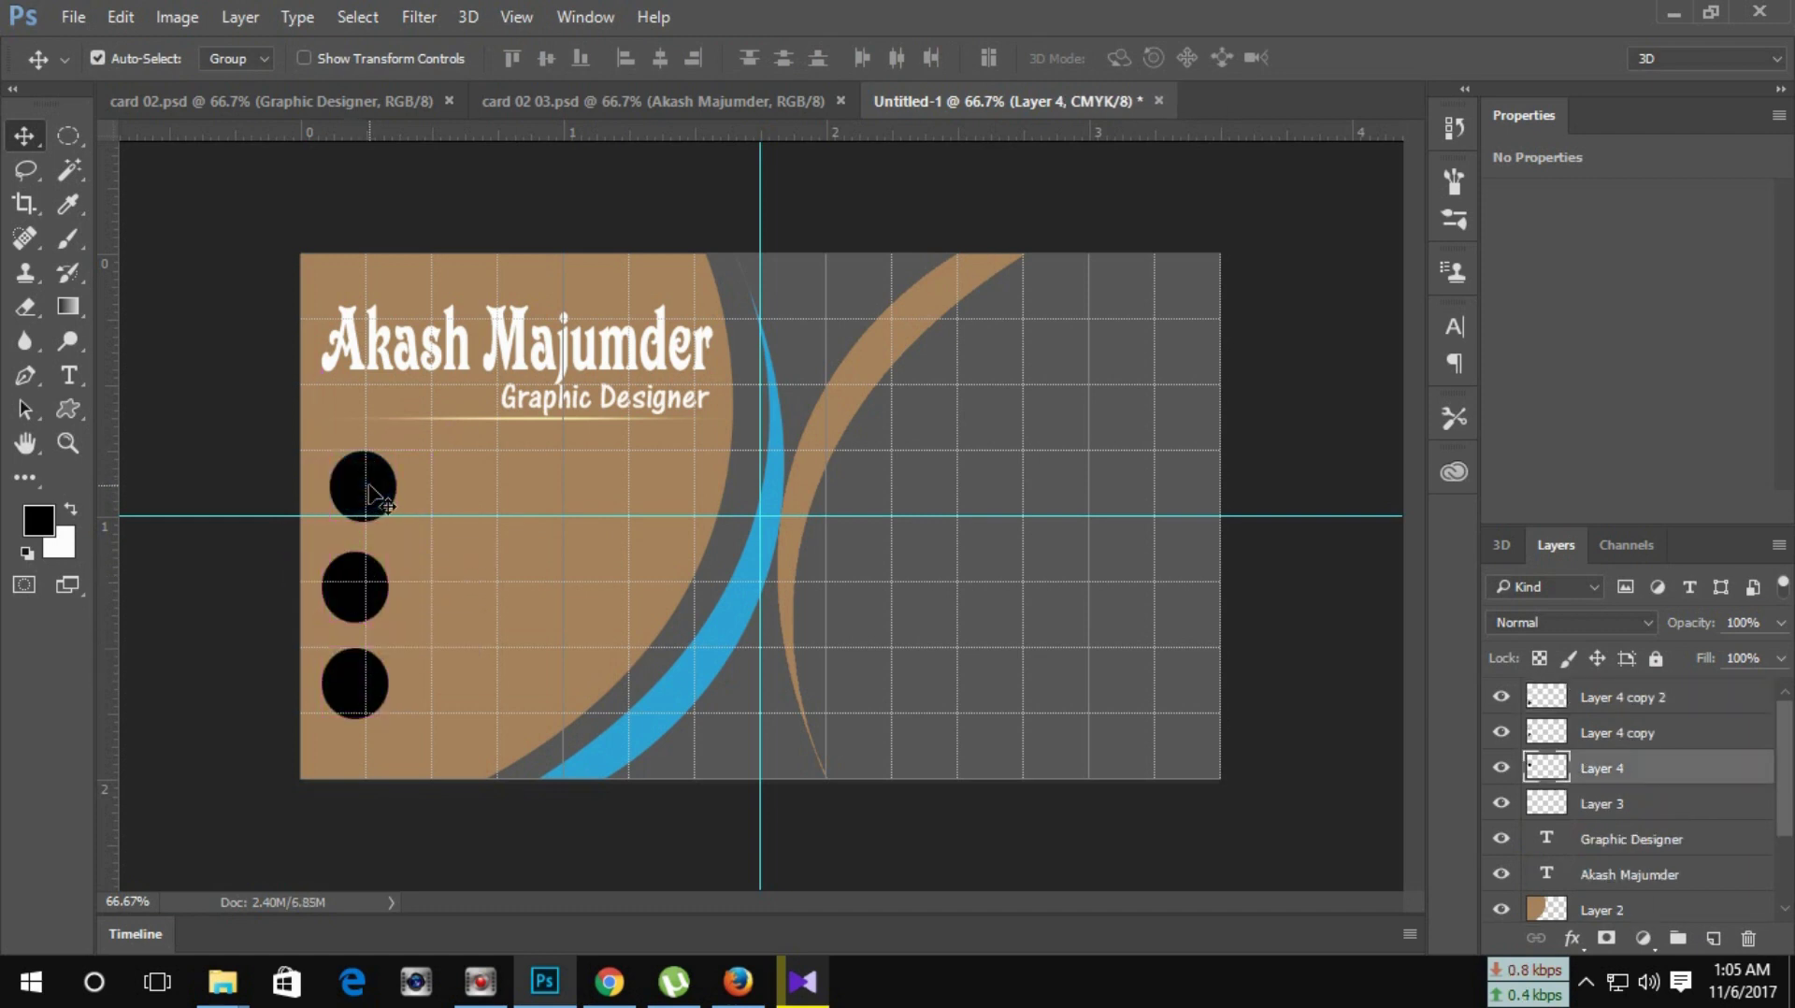
{"action": "key", "text": "Left"}
{"action": "key", "text": "Left"}
{"action": "key", "text": "Left"}
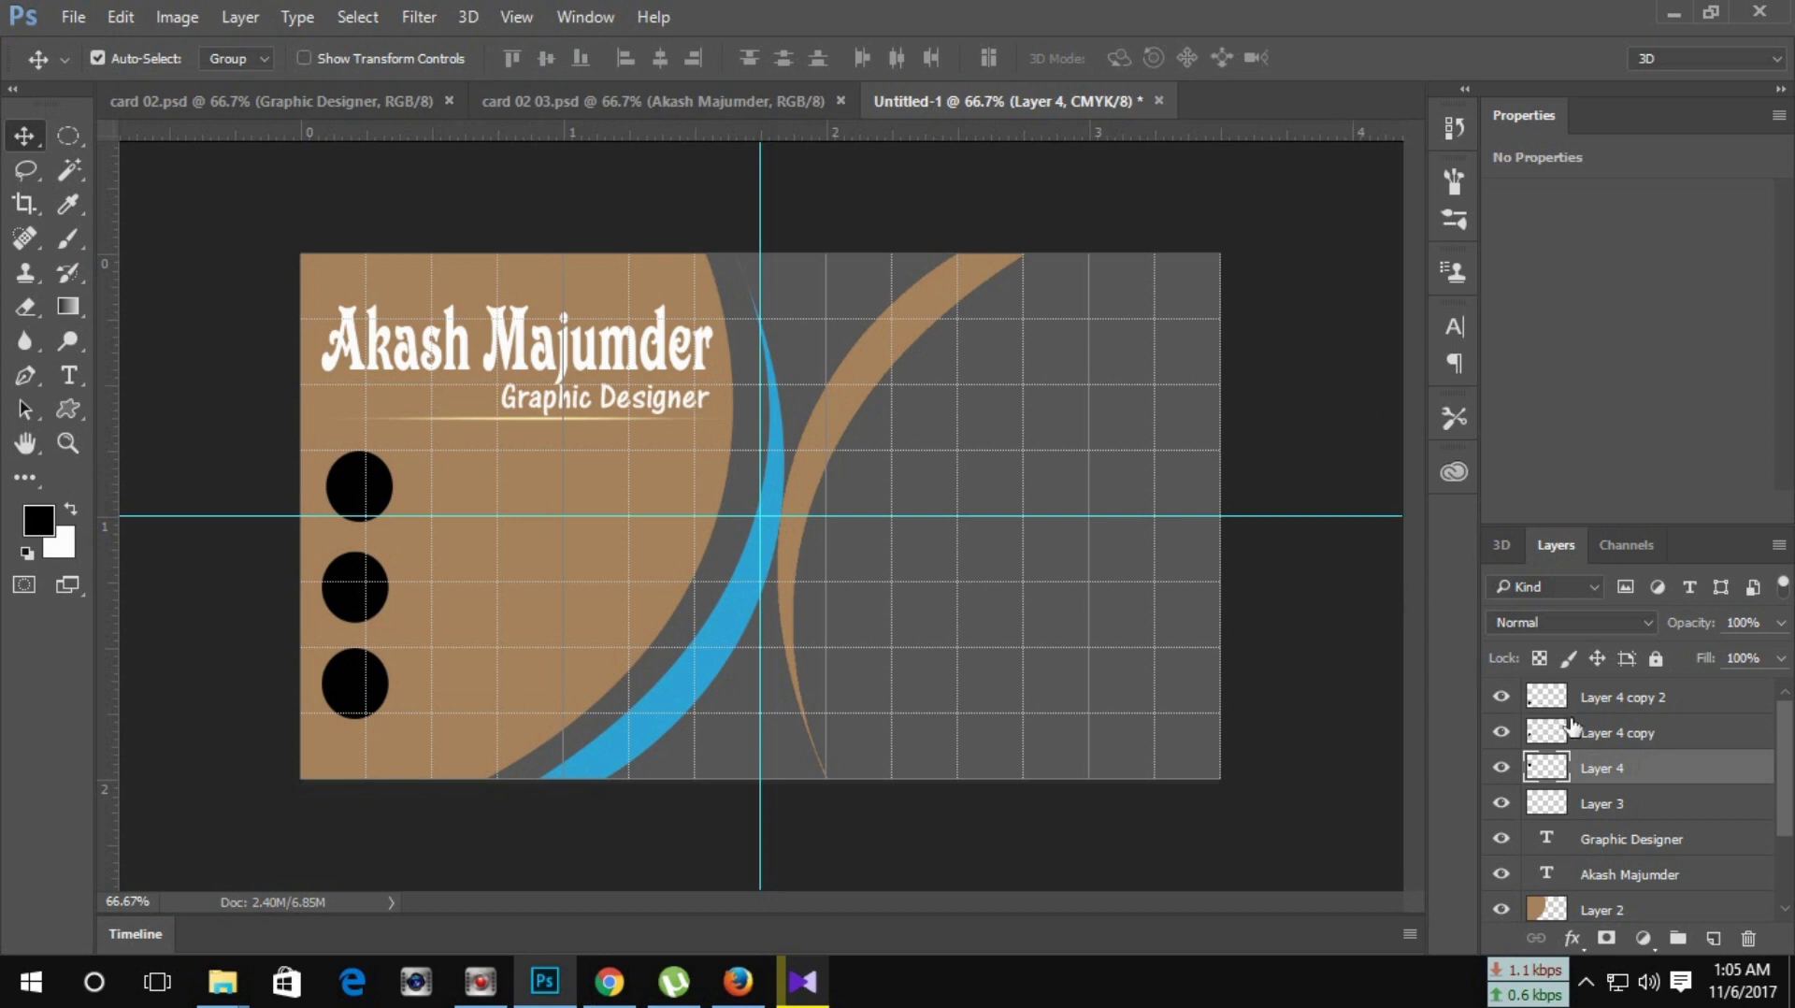
{"action": "left_click", "coordinate": [1600, 699]}
{"action": "left_click", "coordinate": [1714, 938]}
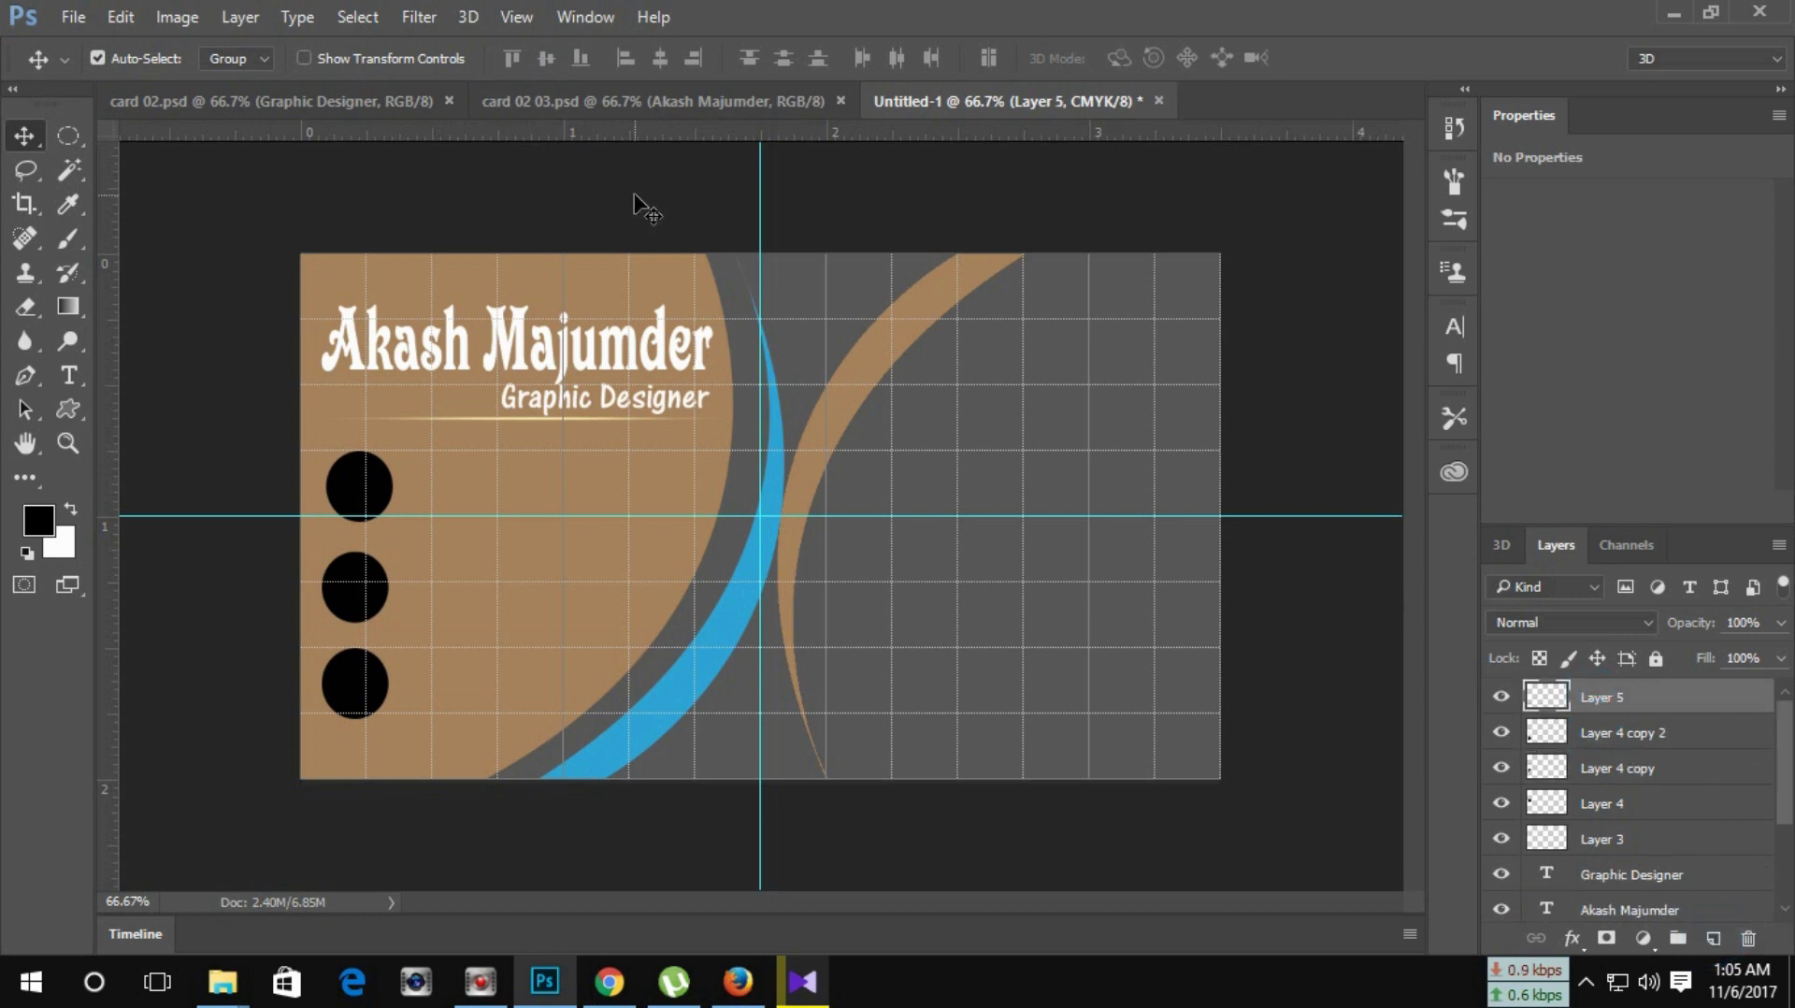
Step: Glance at card 02.psd, then open the FontAwesome PS extension panel on Untitled-1
{"action": "left_click", "coordinate": [183, 101]}
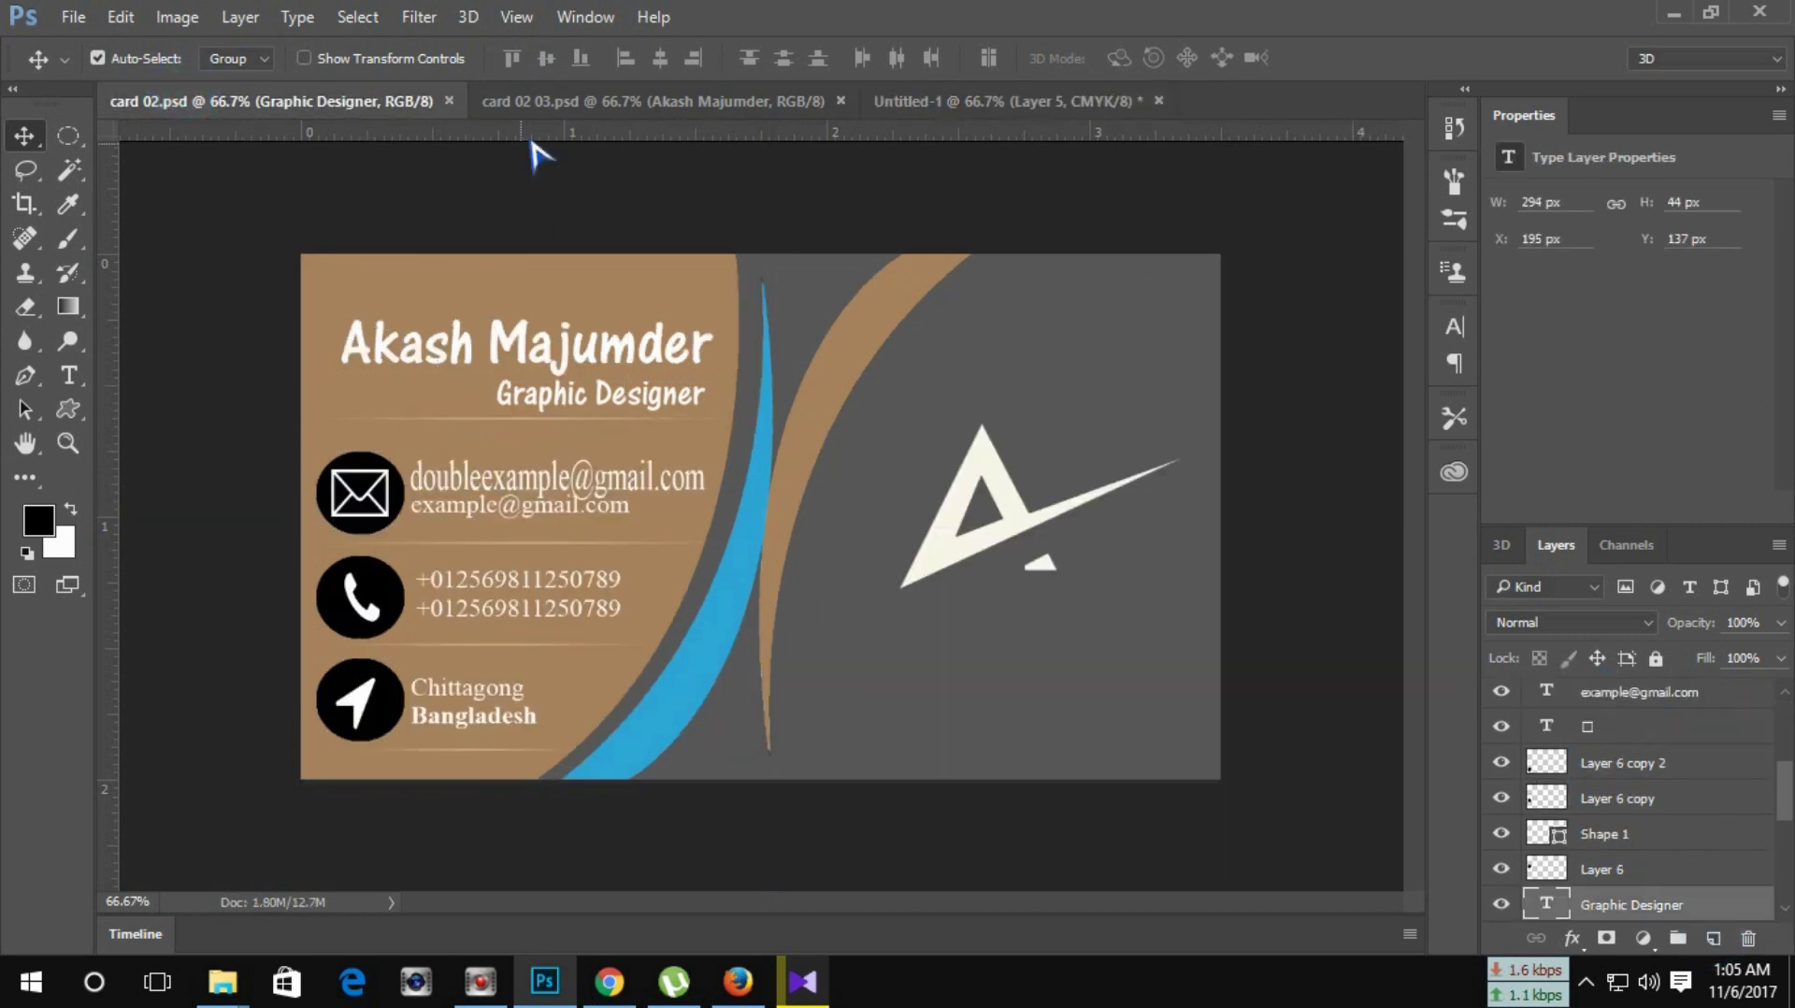
{"action": "left_click", "coordinate": [935, 101]}
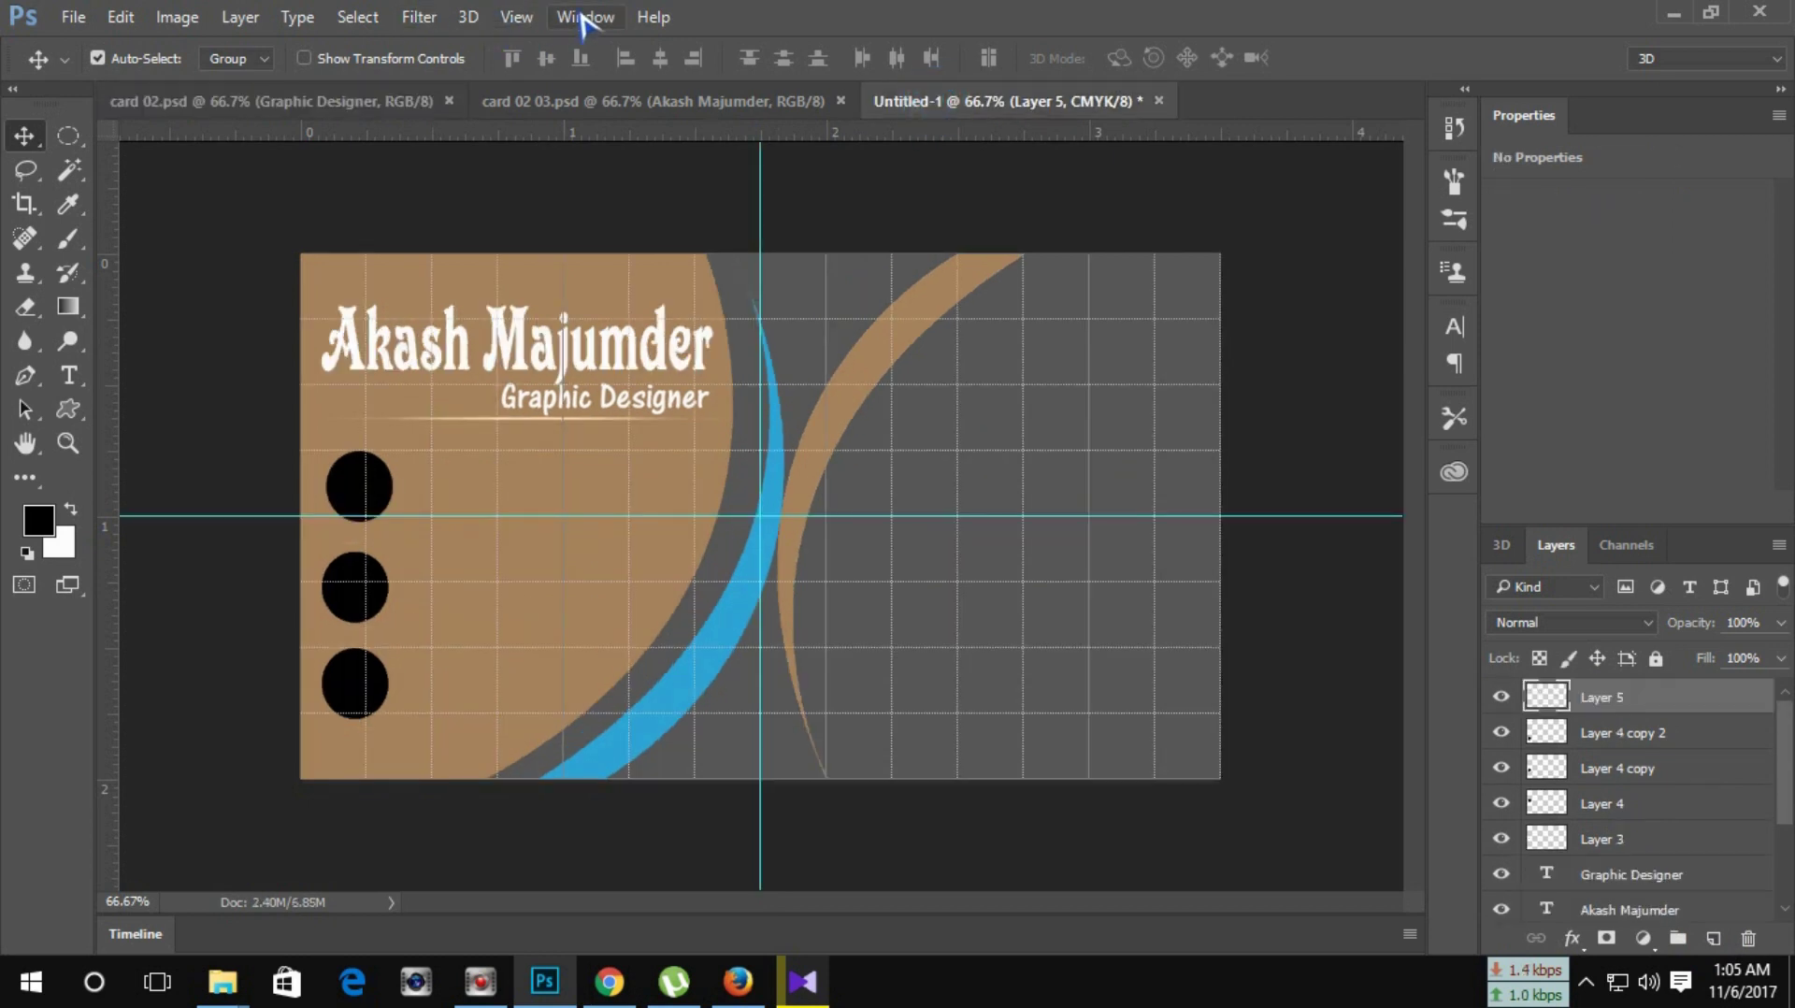
{"action": "left_click", "coordinate": [586, 17]}
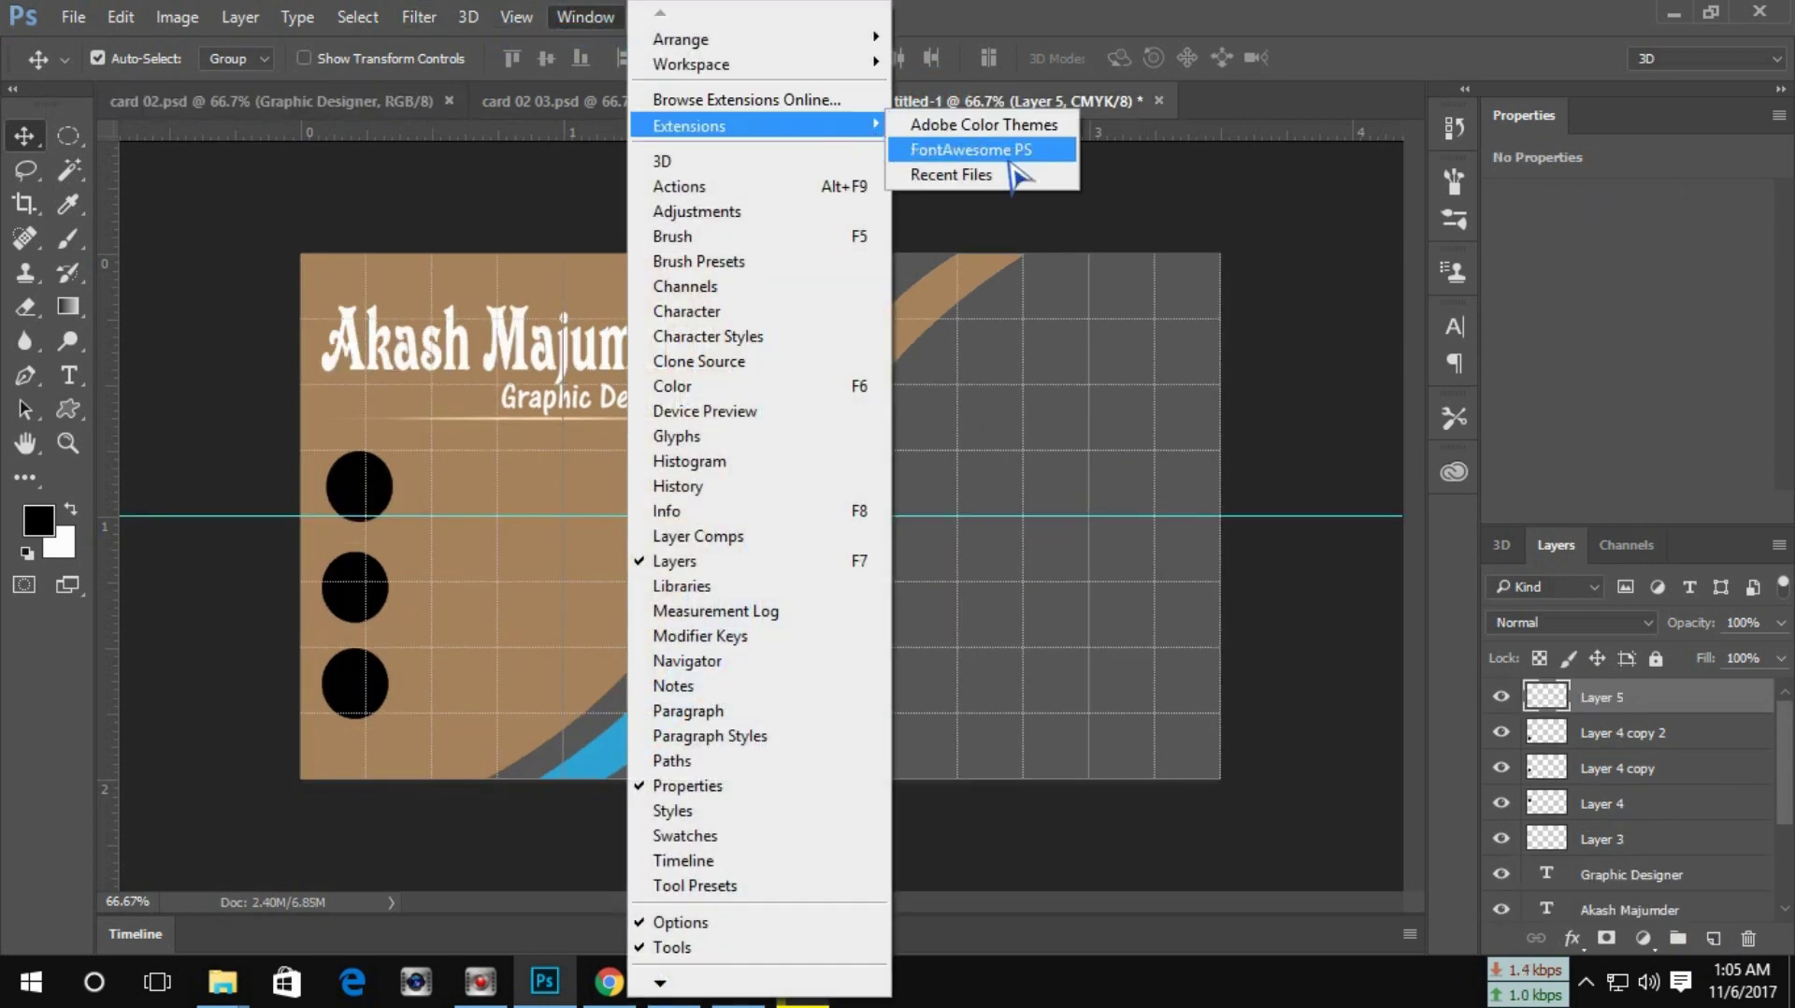
{"action": "mouse_move", "coordinate": [758, 125]}
{"action": "left_click", "coordinate": [1033, 150]}
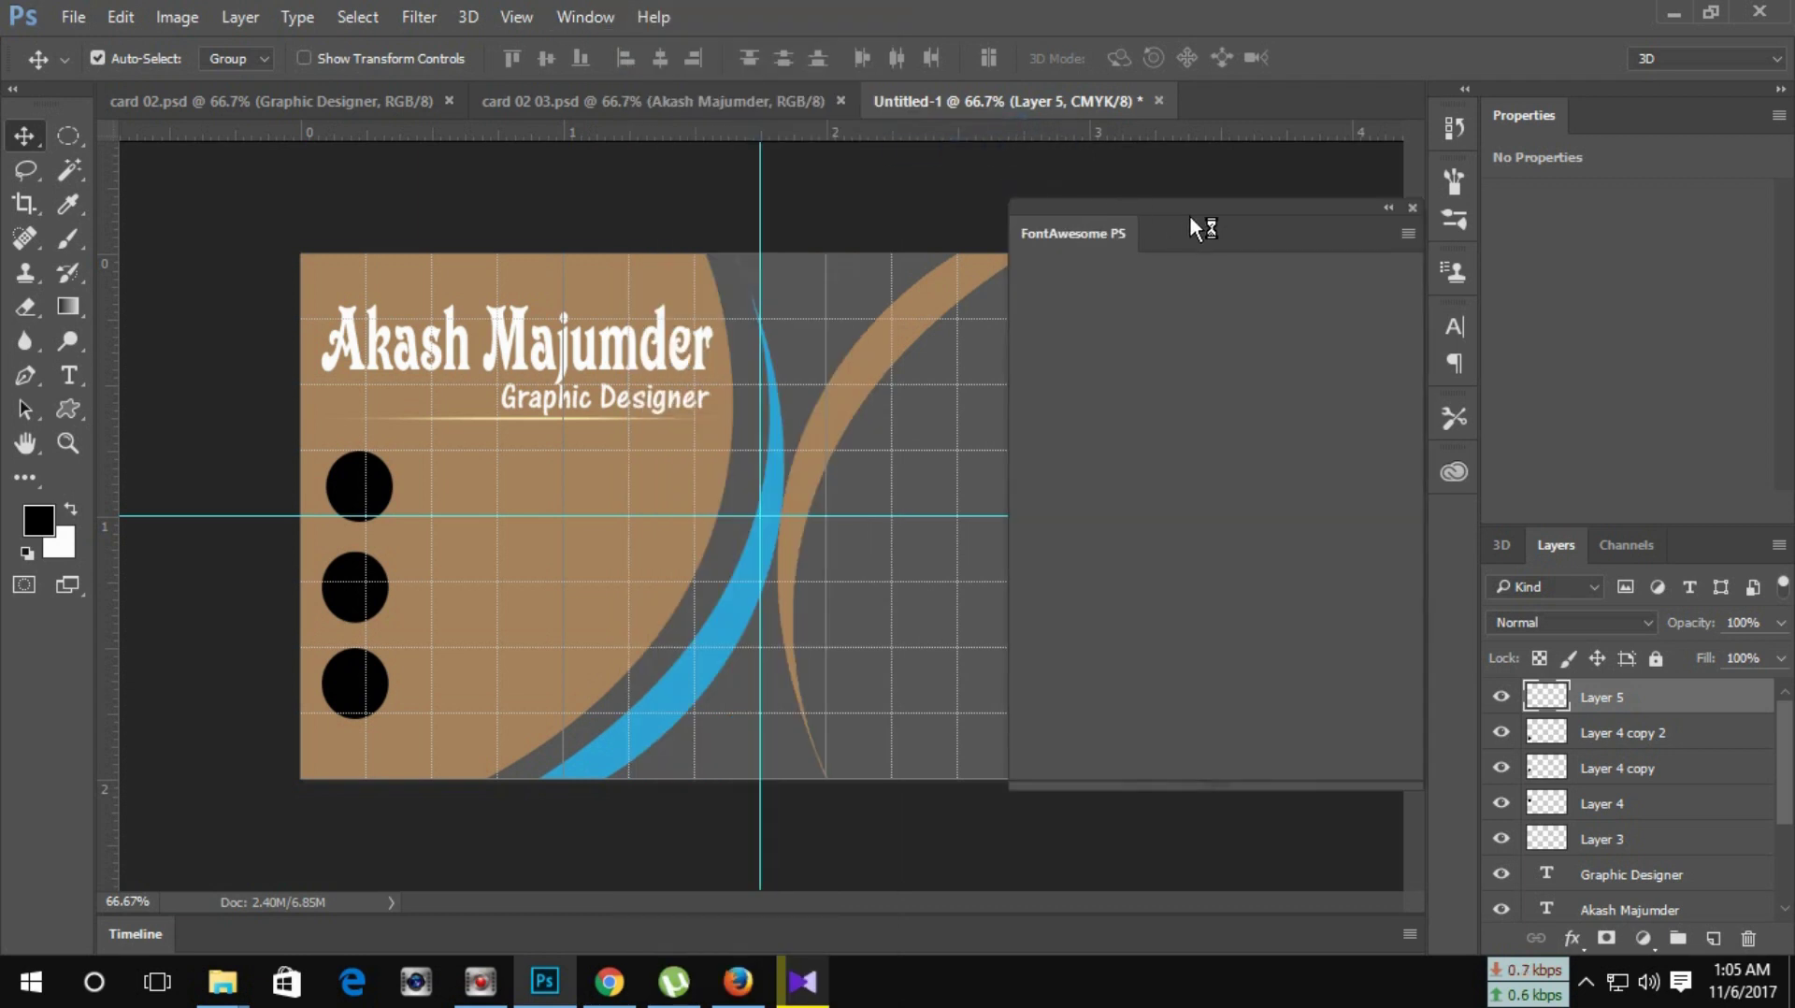
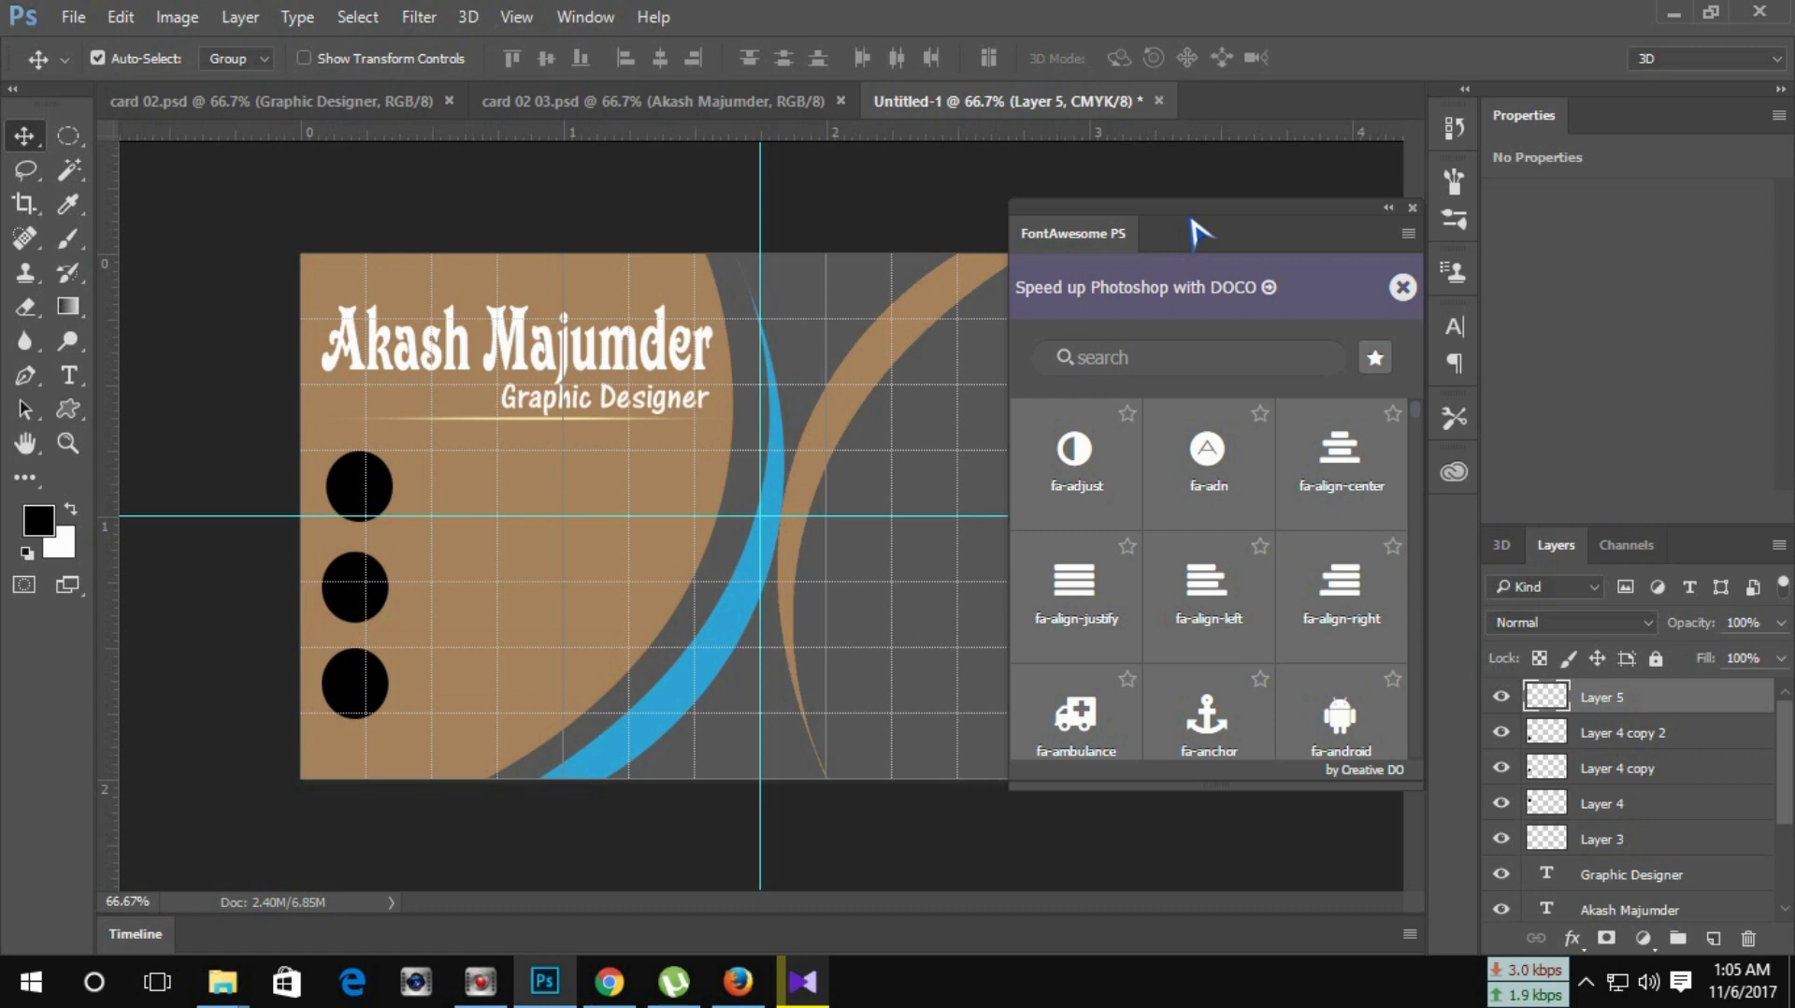
Step: Copy the envelope icon from card 02.psd into the new card's top circle
{"action": "left_click", "coordinate": [1164, 363]}
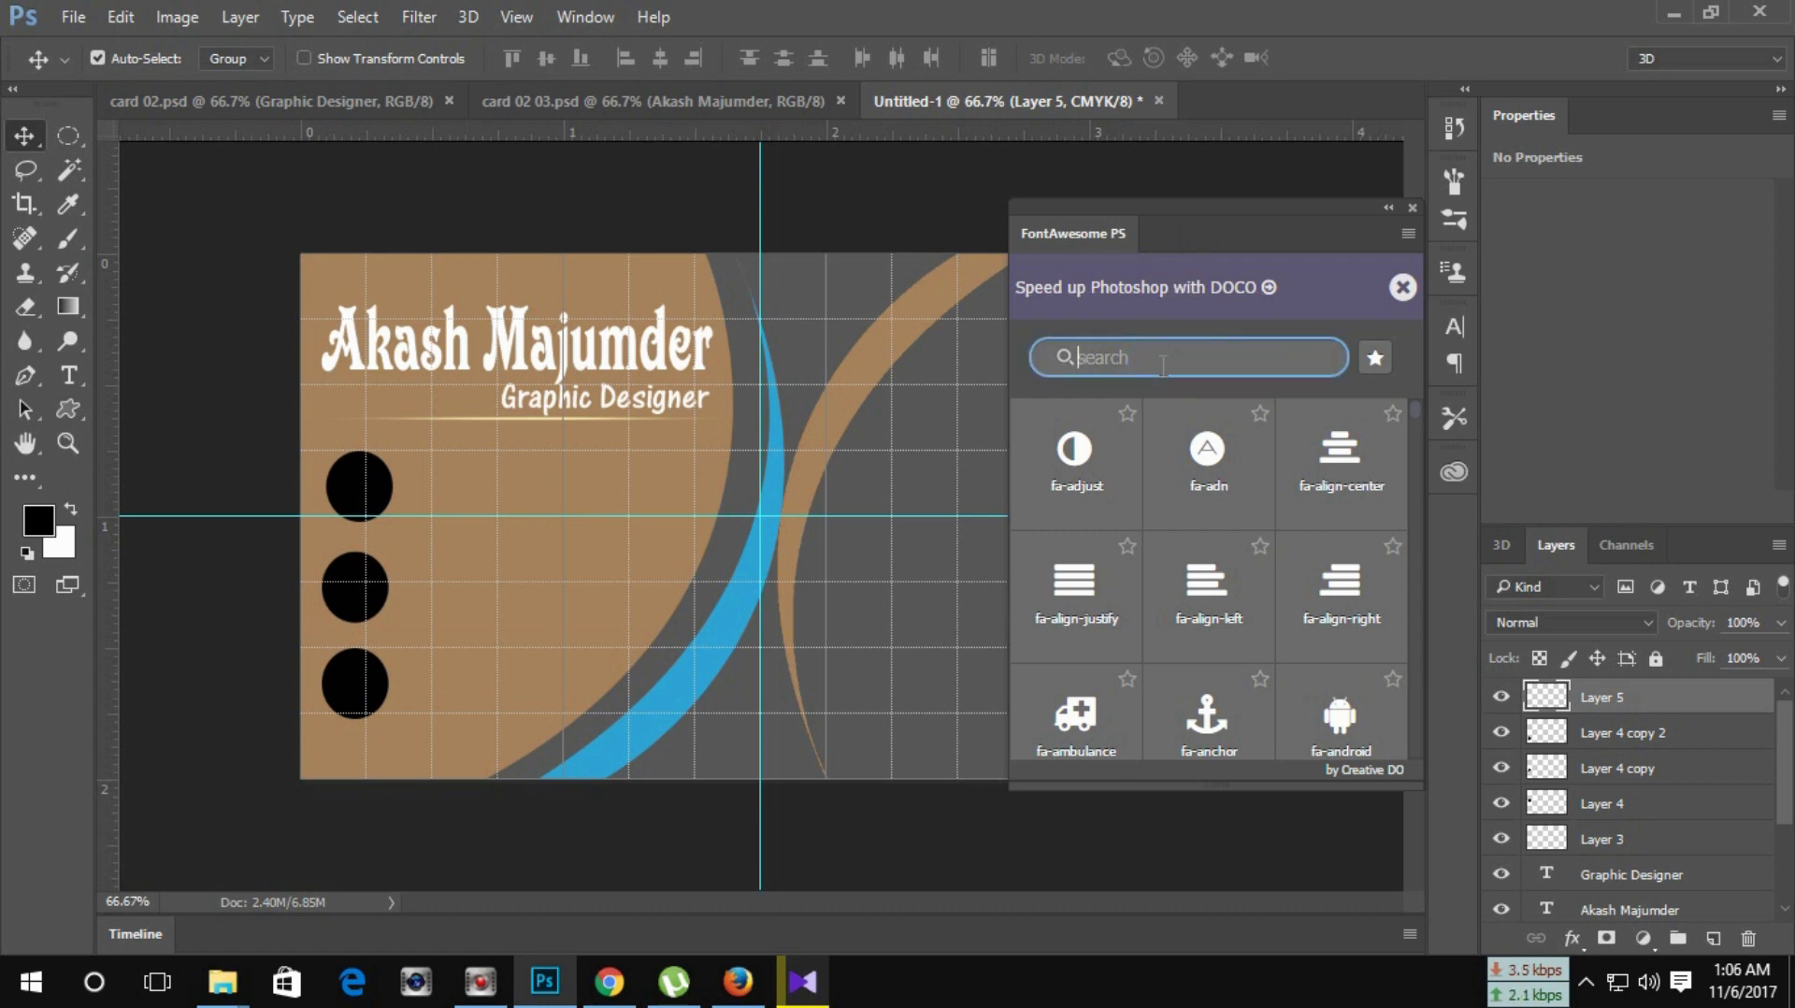
{"action": "left_click", "coordinate": [240, 97]}
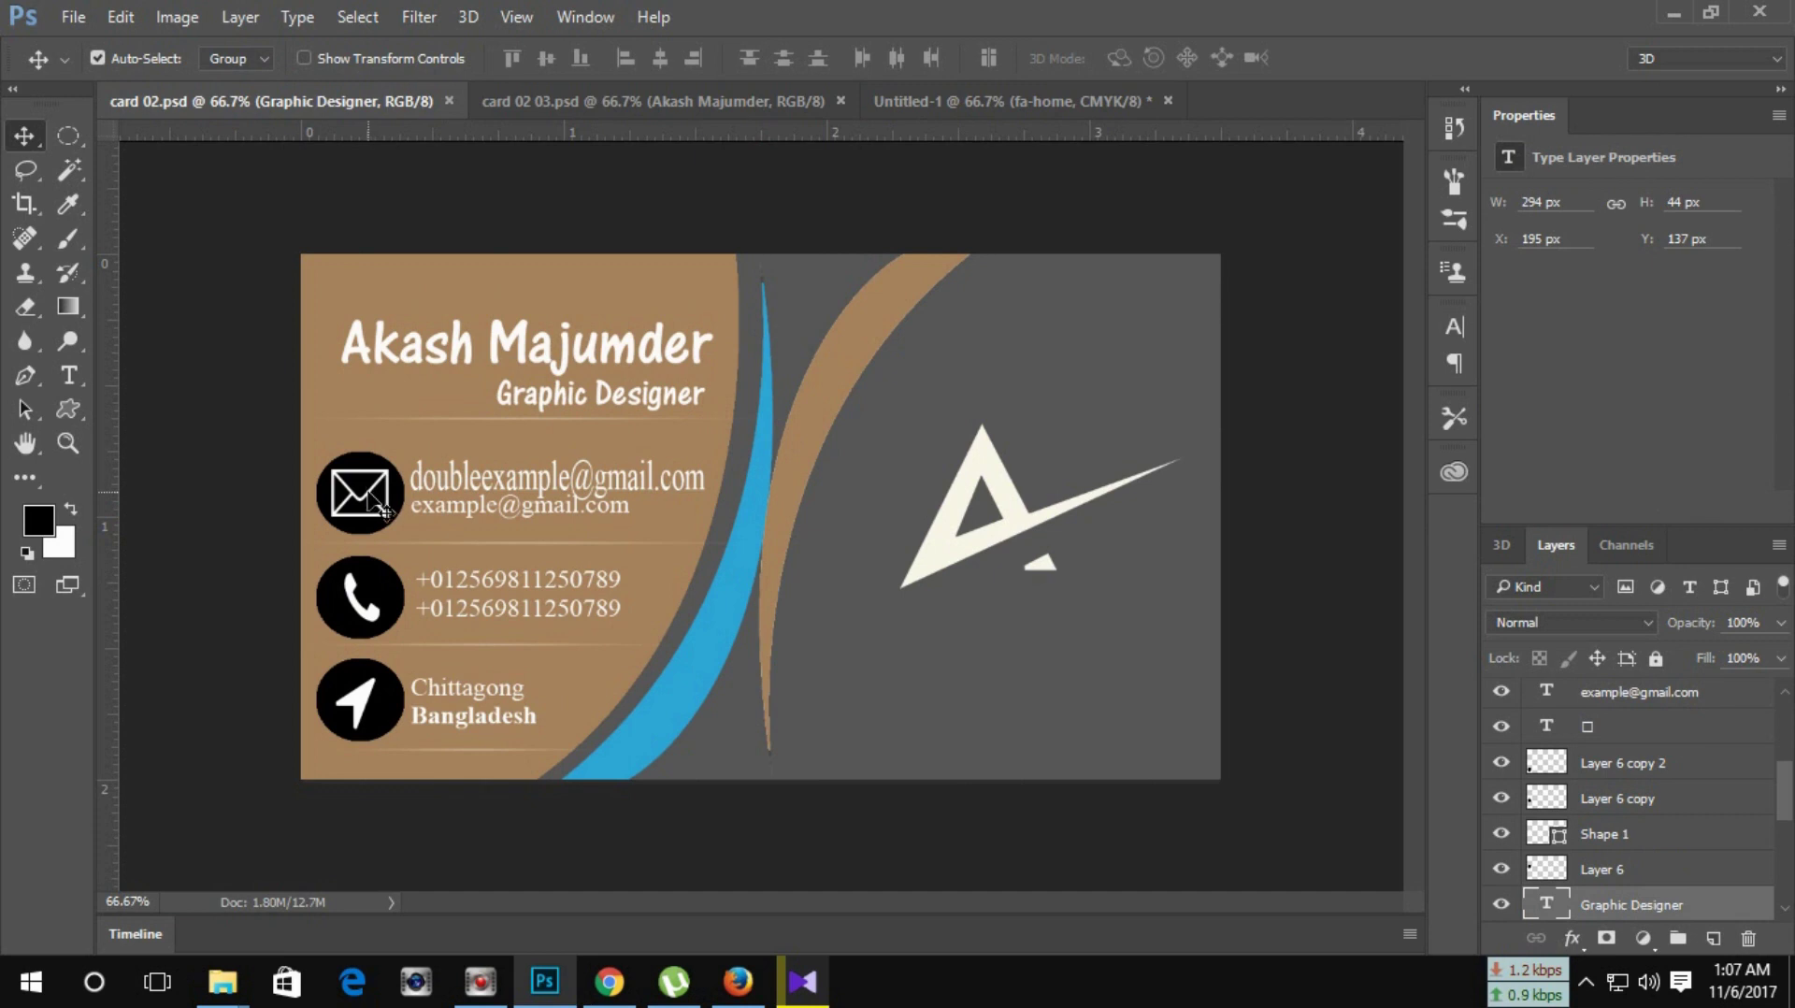
{"action": "left_click_drag", "start_coordinate": [374, 500], "coordinate": [1001, 66]}
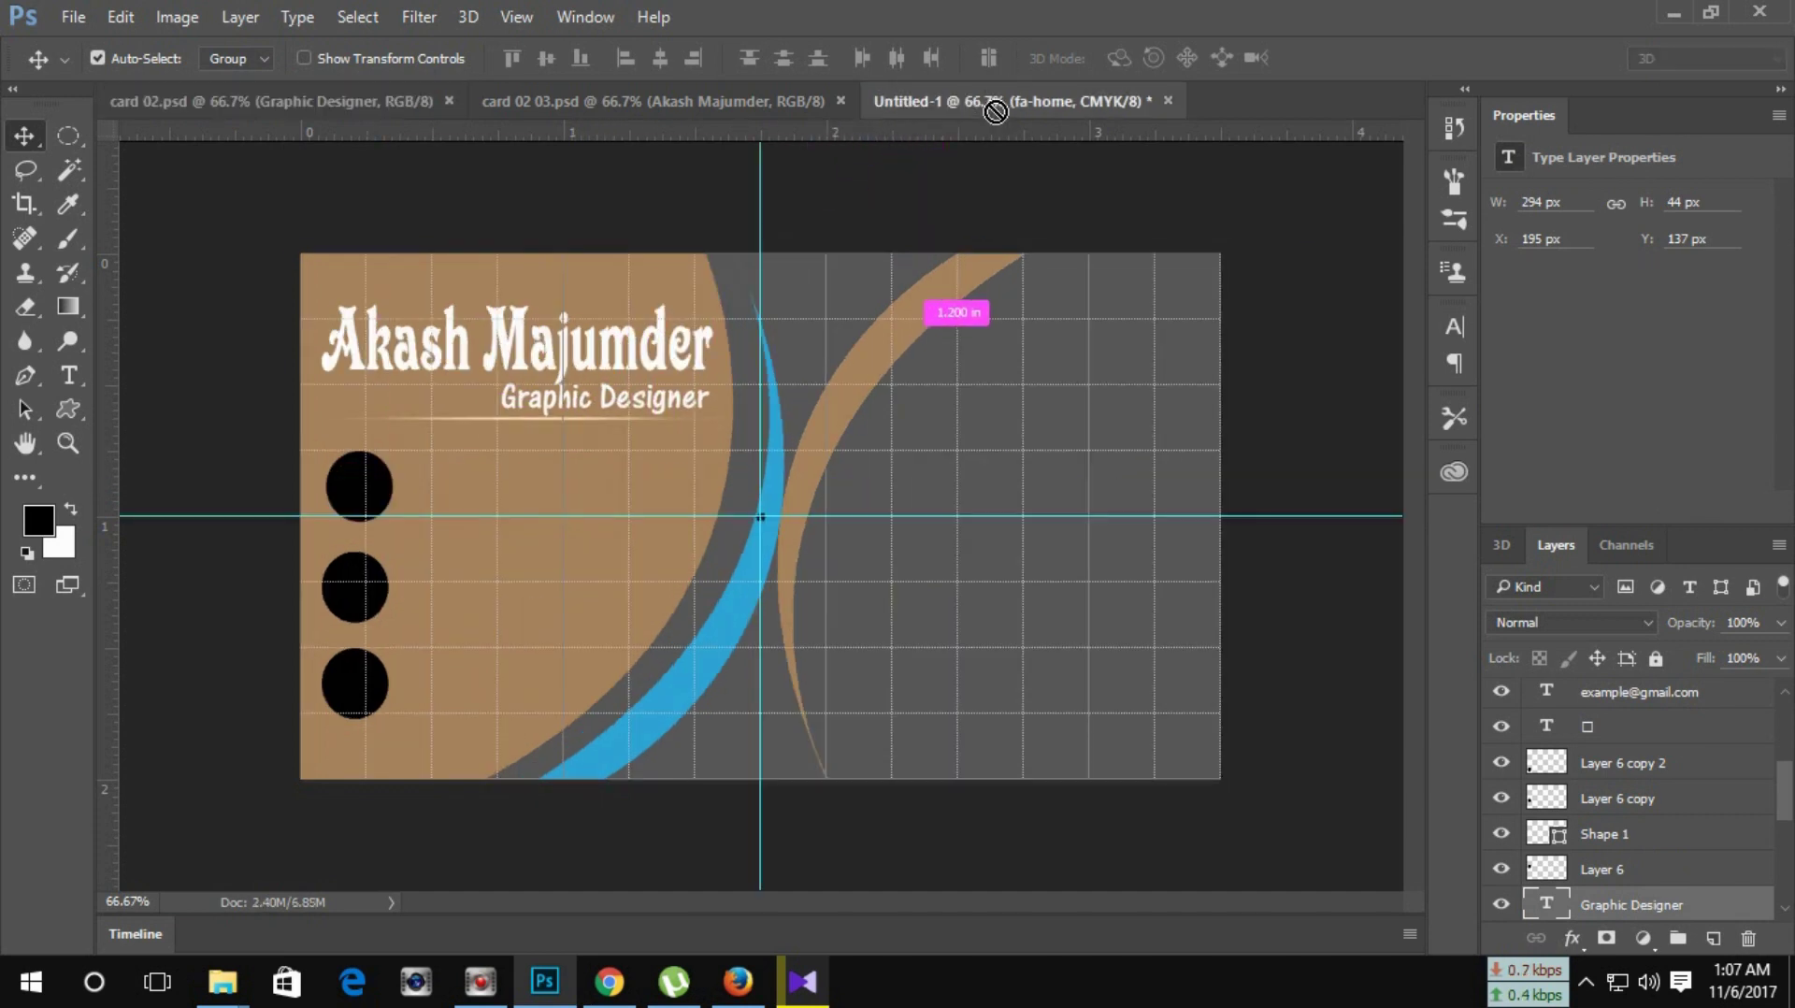
{"action": "mouse_move", "coordinate": [1000, 65]}
{"action": "left_mouse_down"}
{"action": "mouse_move", "coordinate": [451, 447]}
{"action": "mouse_move", "coordinate": [367, 484]}
{"action": "mouse_move", "coordinate": [341, 460]}
{"action": "left_mouse_up"}
Step: Squash the envelope icon's height to fit the circle and nudge it up three steps
{"action": "key", "text": "ctrl+t"}
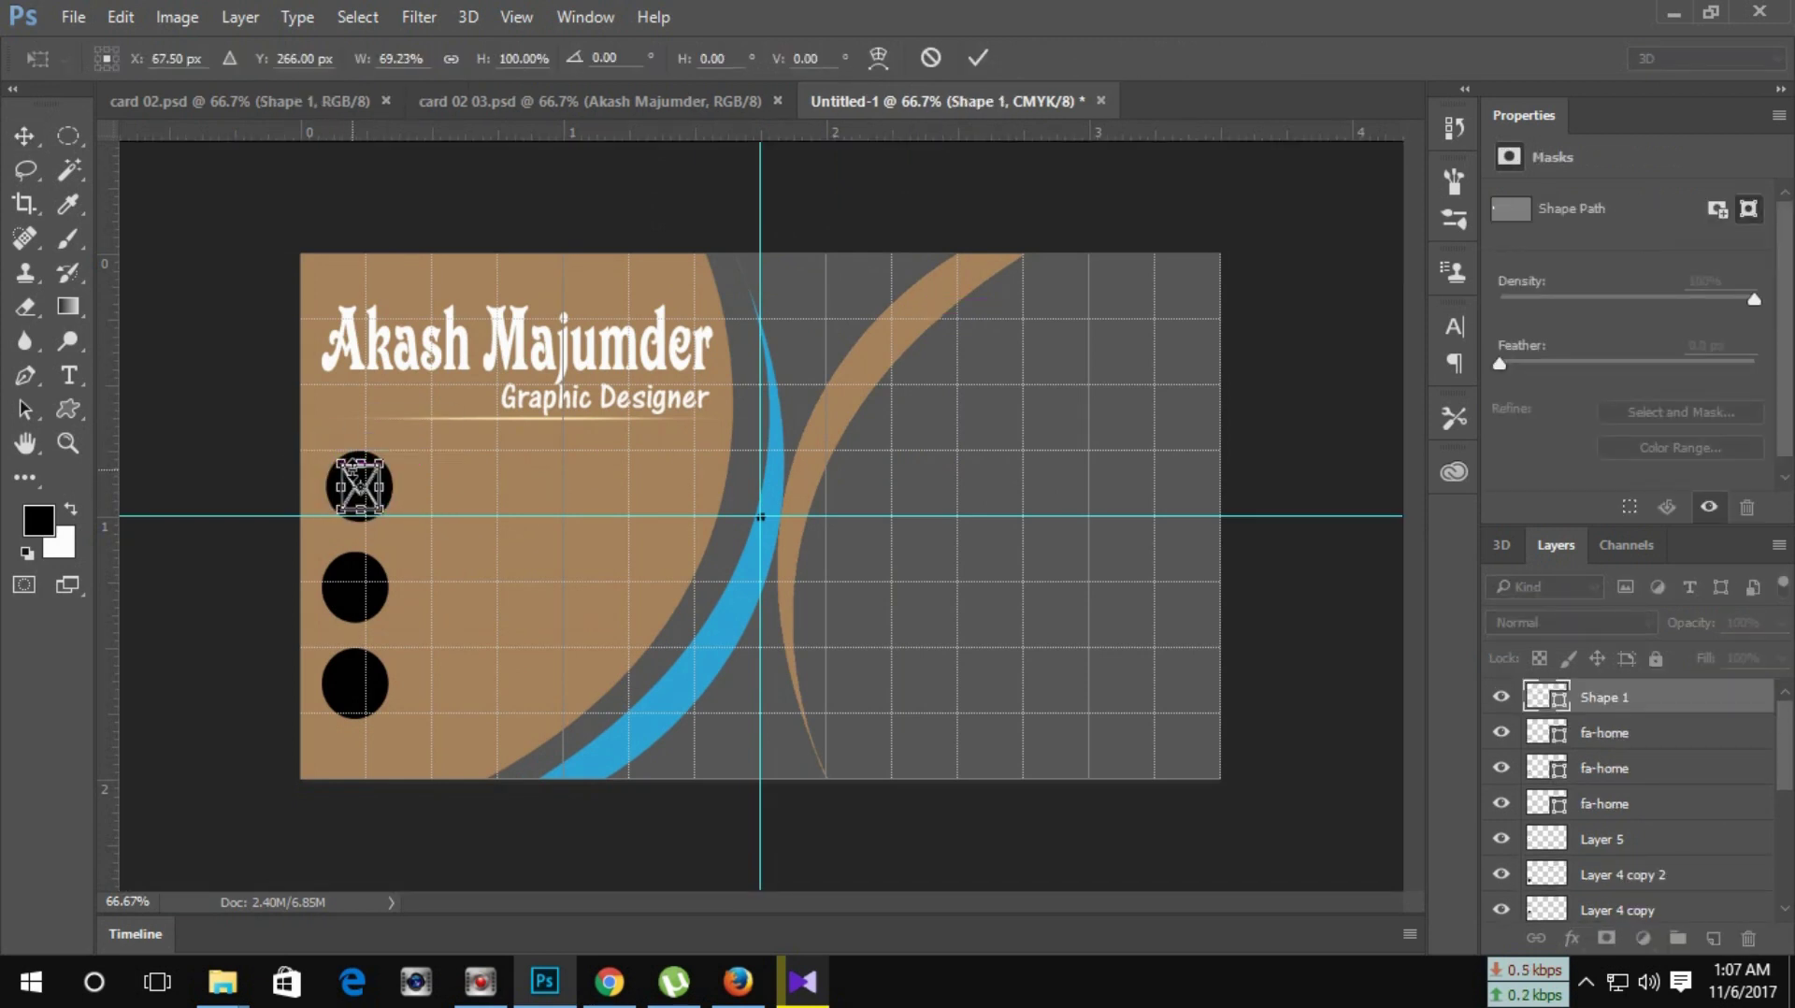
{"action": "left_click_drag", "start_coordinate": [359, 462], "coordinate": [360, 470]}
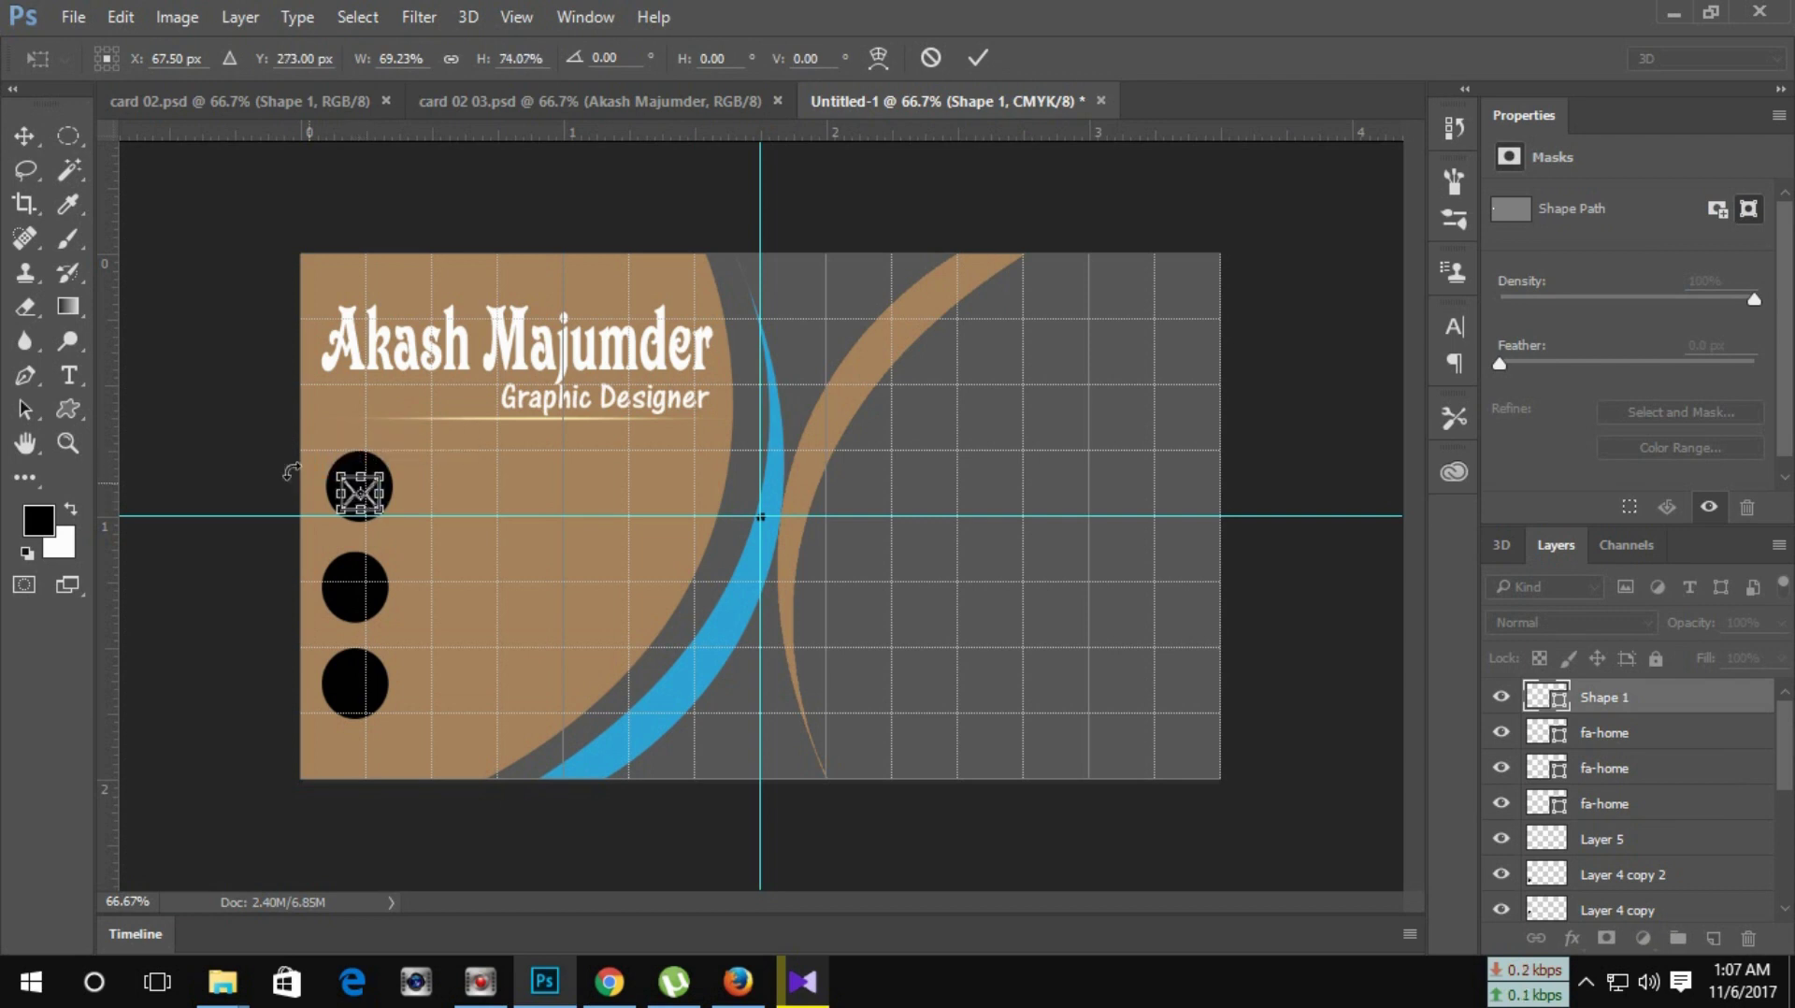
{"action": "left_click", "coordinate": [24, 134]}
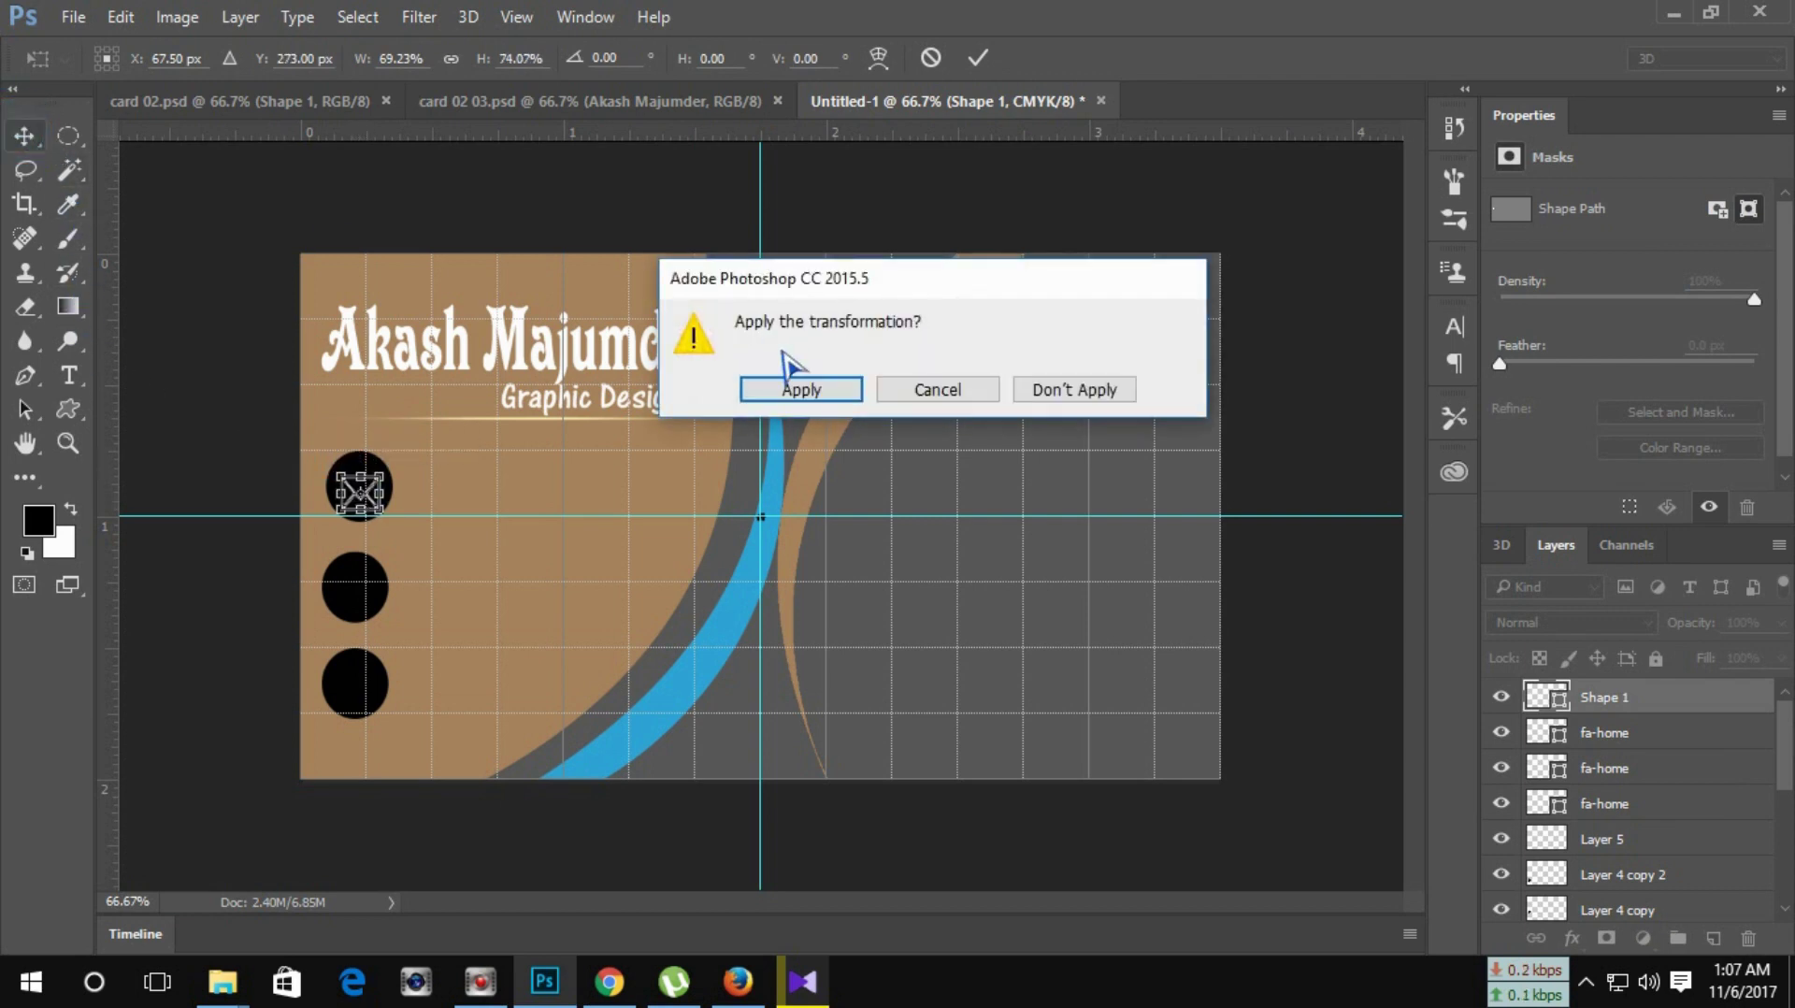
{"action": "left_click", "coordinate": [796, 387]}
{"action": "key", "text": "Up"}
{"action": "key", "text": "Up"}
{"action": "key", "text": "Up"}
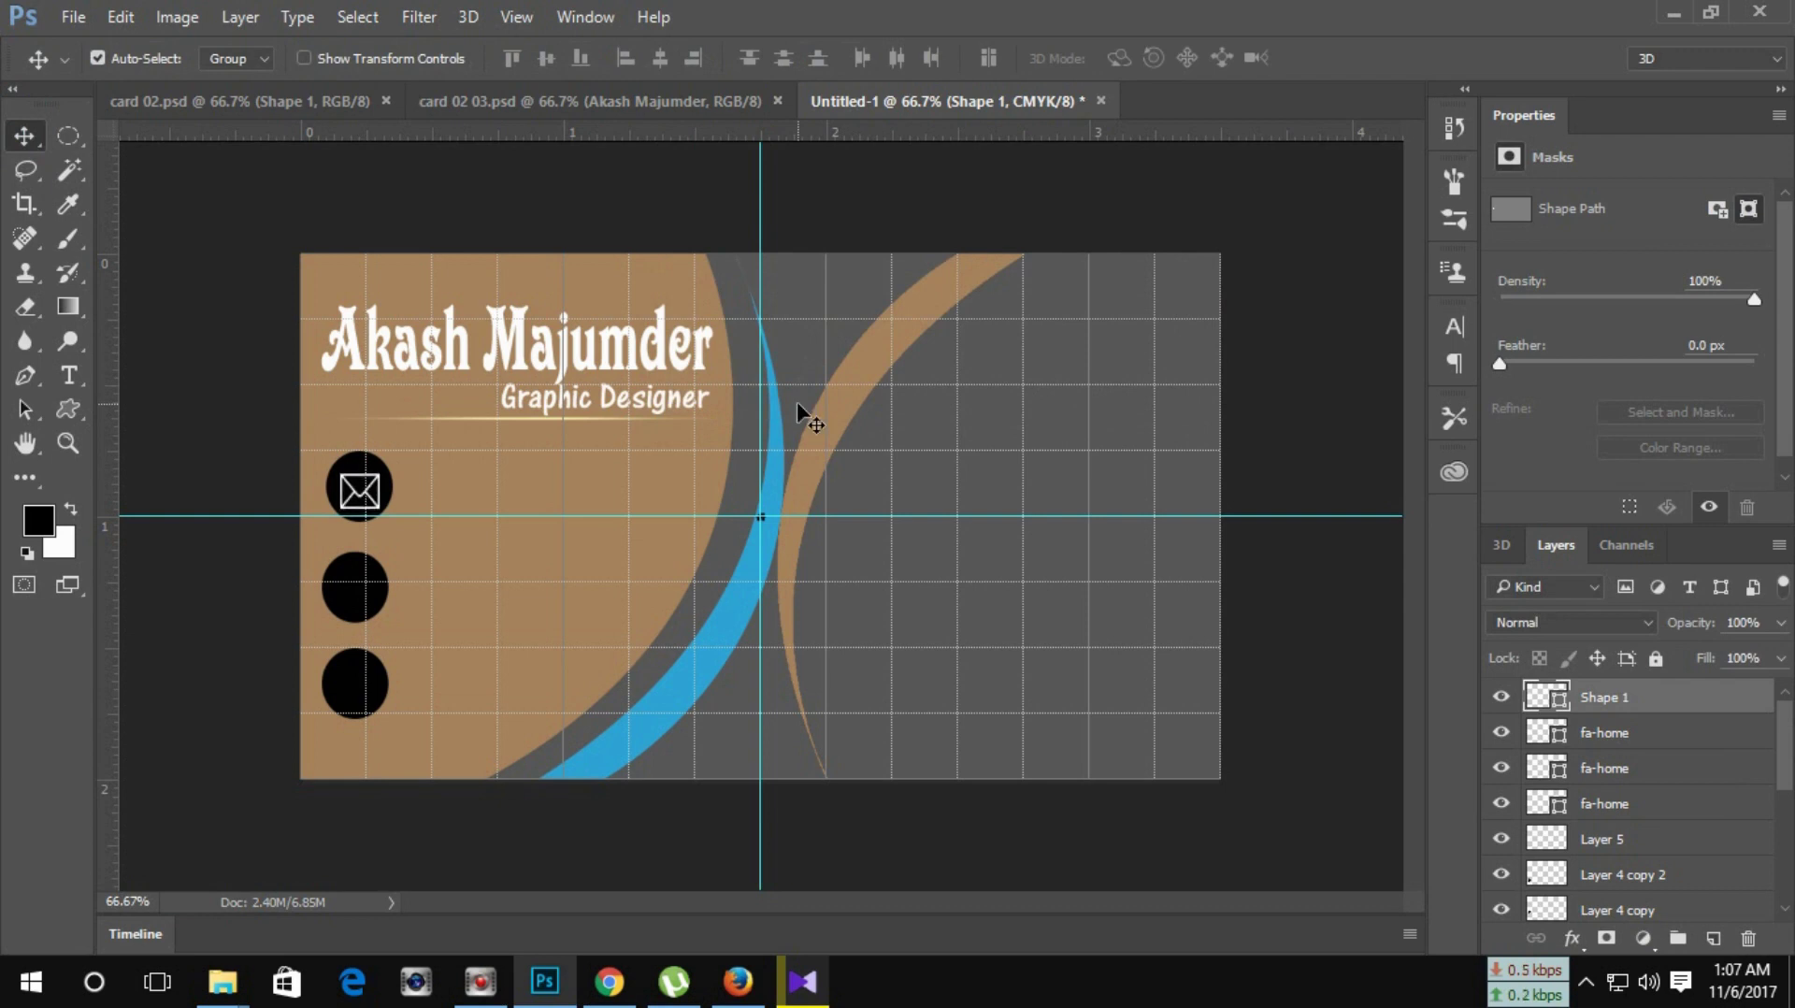
{"action": "key", "text": "Up"}
{"action": "key", "text": "Up"}
{"action": "key", "text": "Up"}
{"action": "key", "text": "Up"}
{"action": "key", "text": "Up"}
{"action": "key", "text": "Up"}
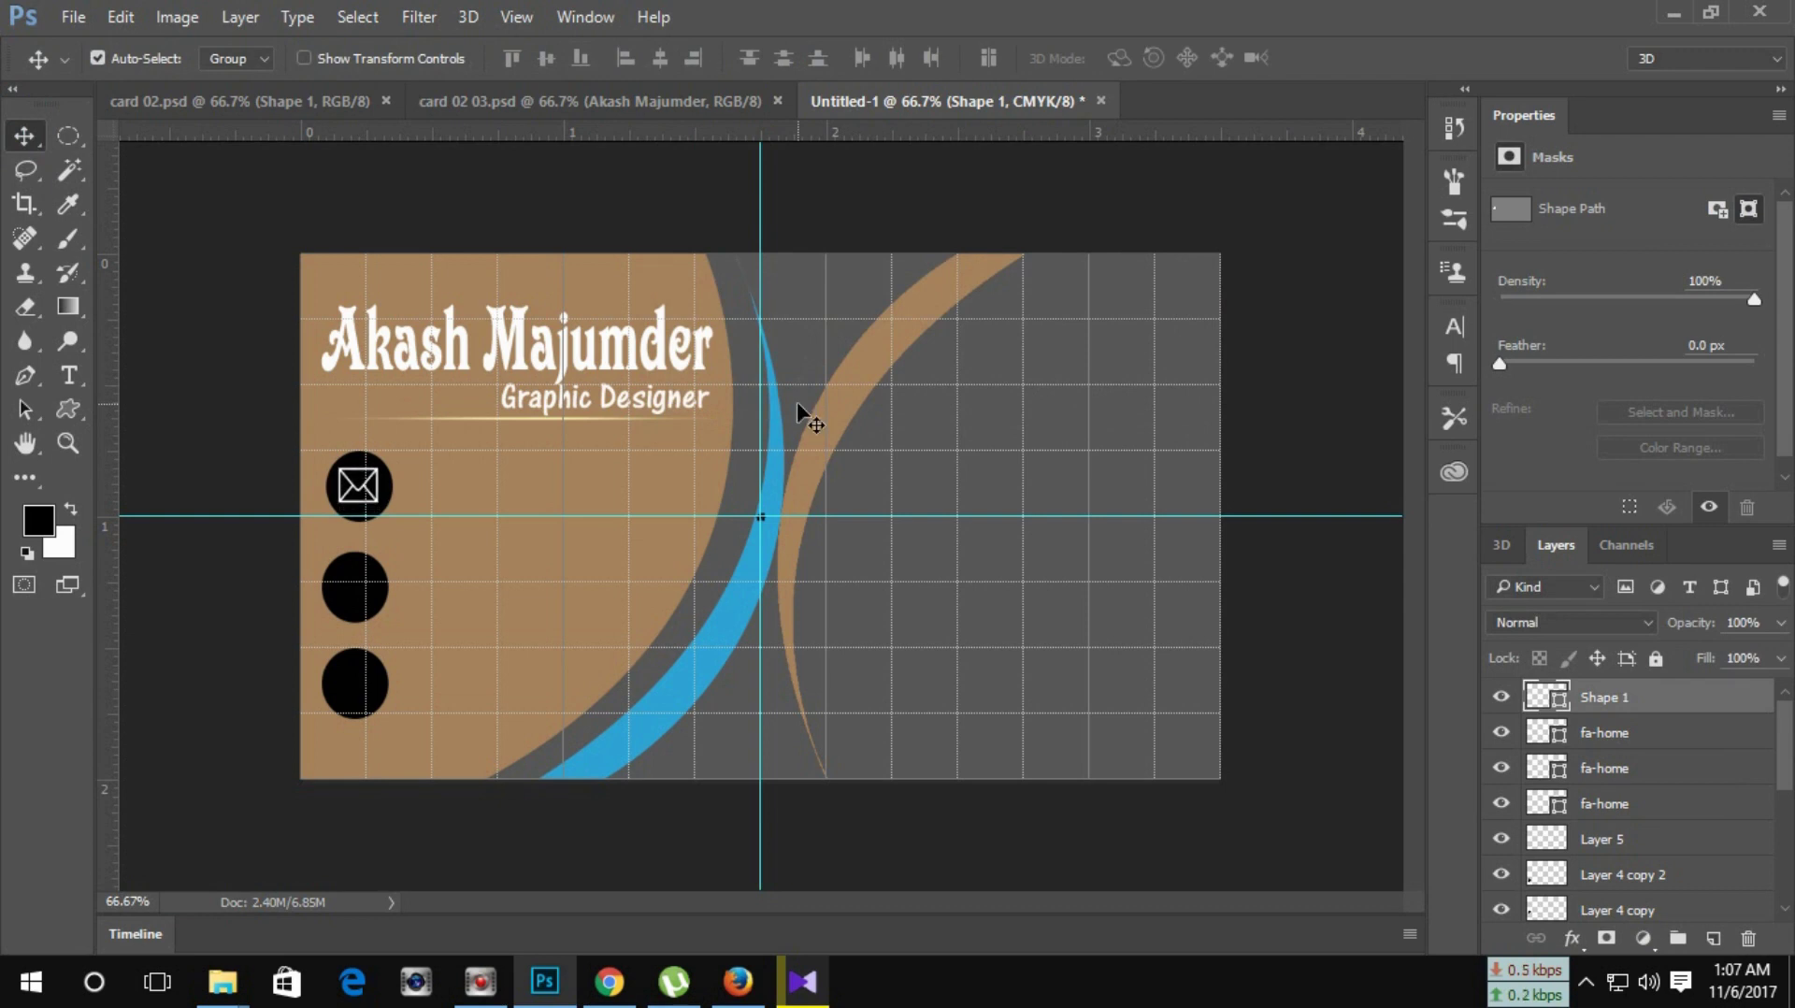
{"action": "key", "text": "Up"}
{"action": "key", "text": "Up"}
Step: Set the envelope icon's blend mode to Color Dodge, then go back to card 02.psd
{"action": "left_click", "coordinate": [1583, 622]}
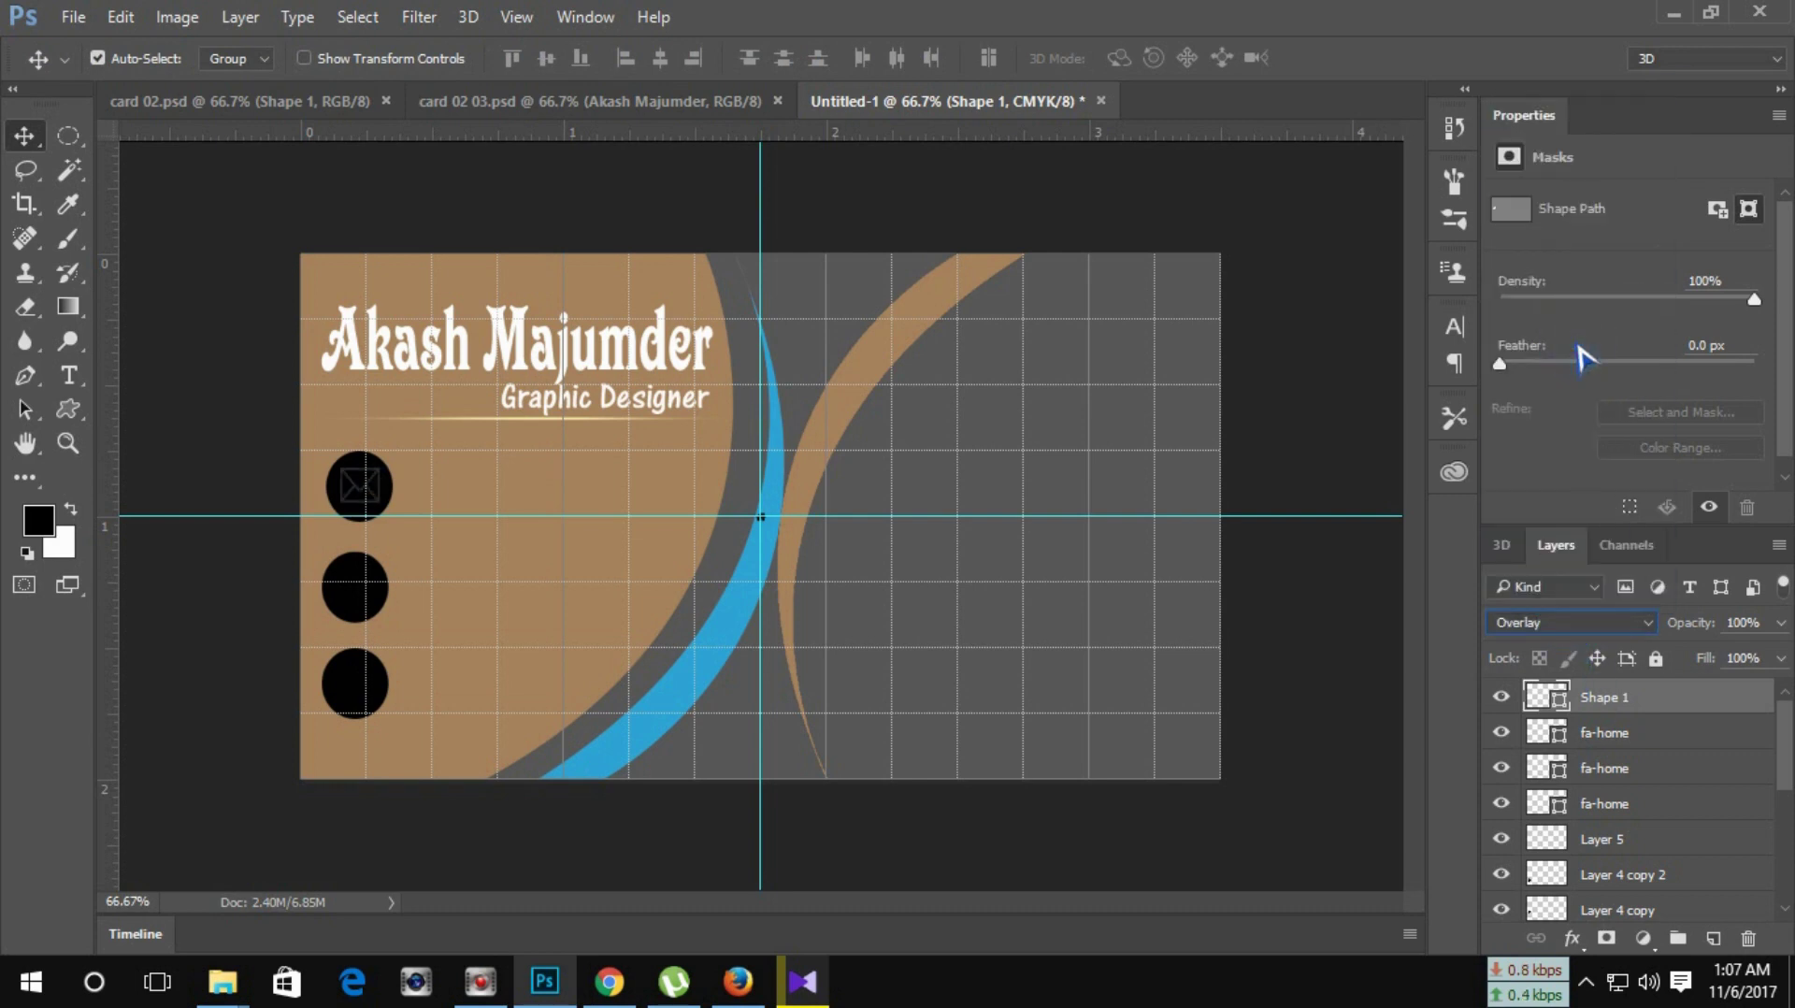
{"action": "left_click", "coordinate": [1579, 622]}
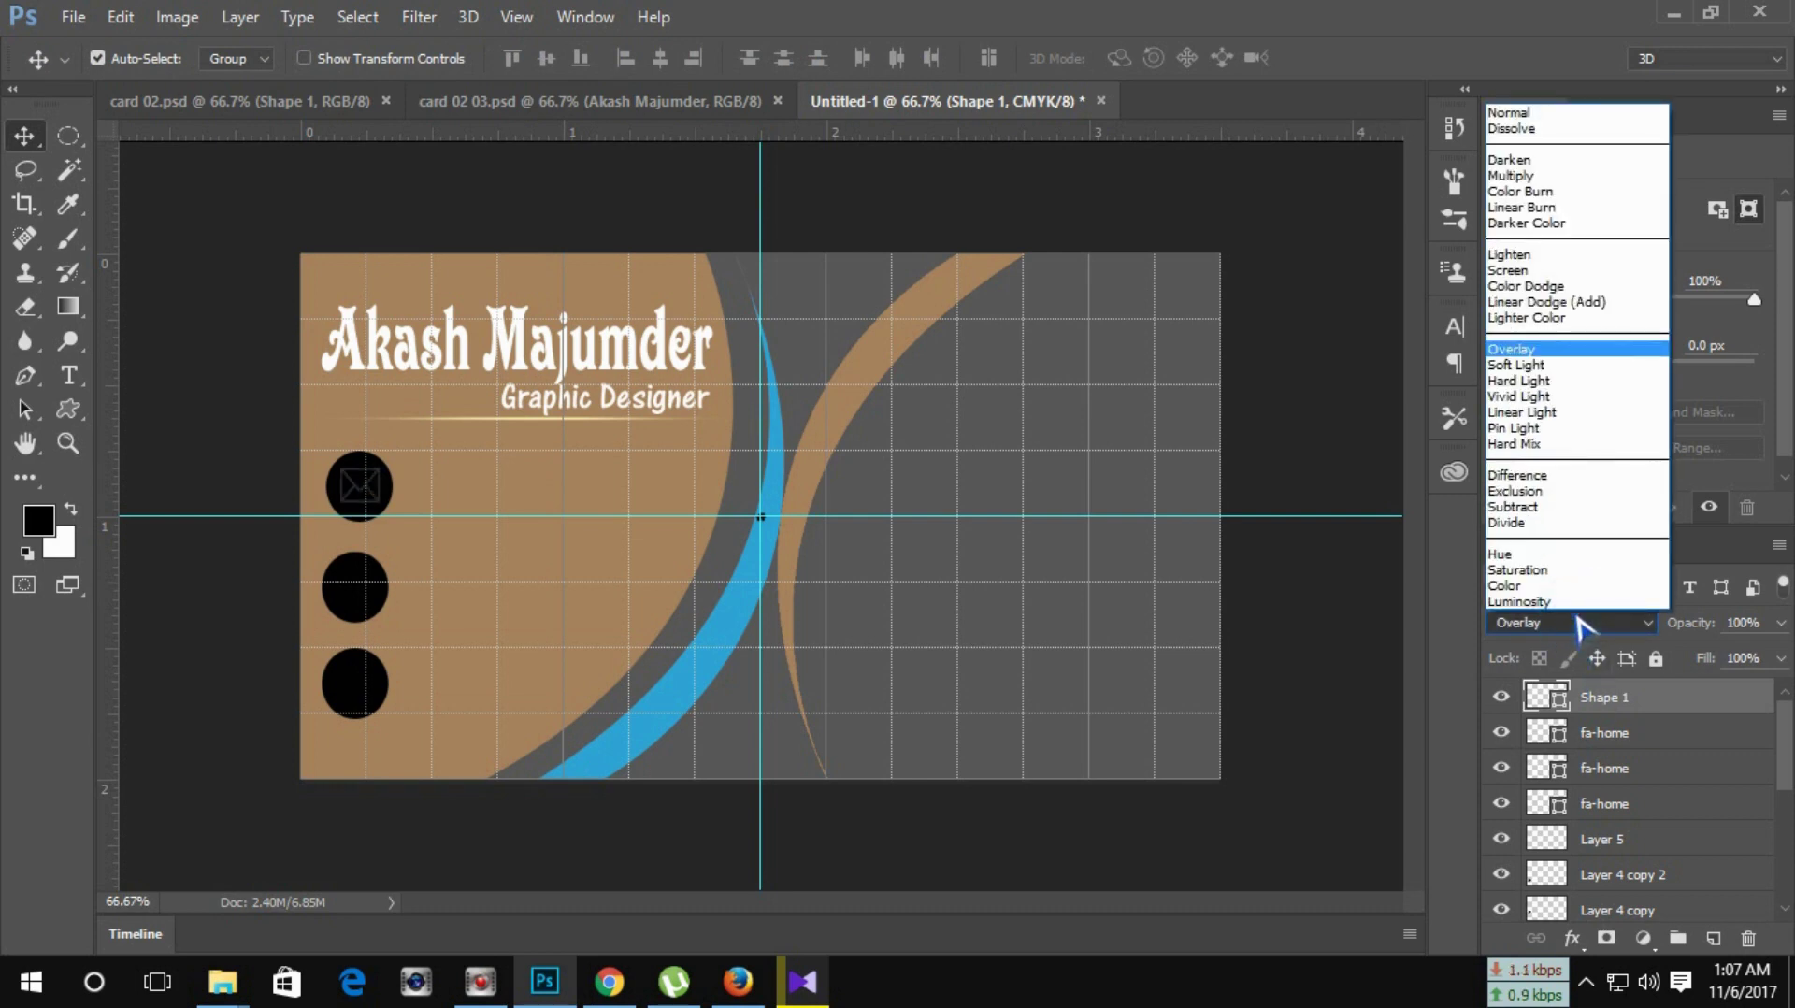
{"action": "left_click", "coordinate": [1580, 285]}
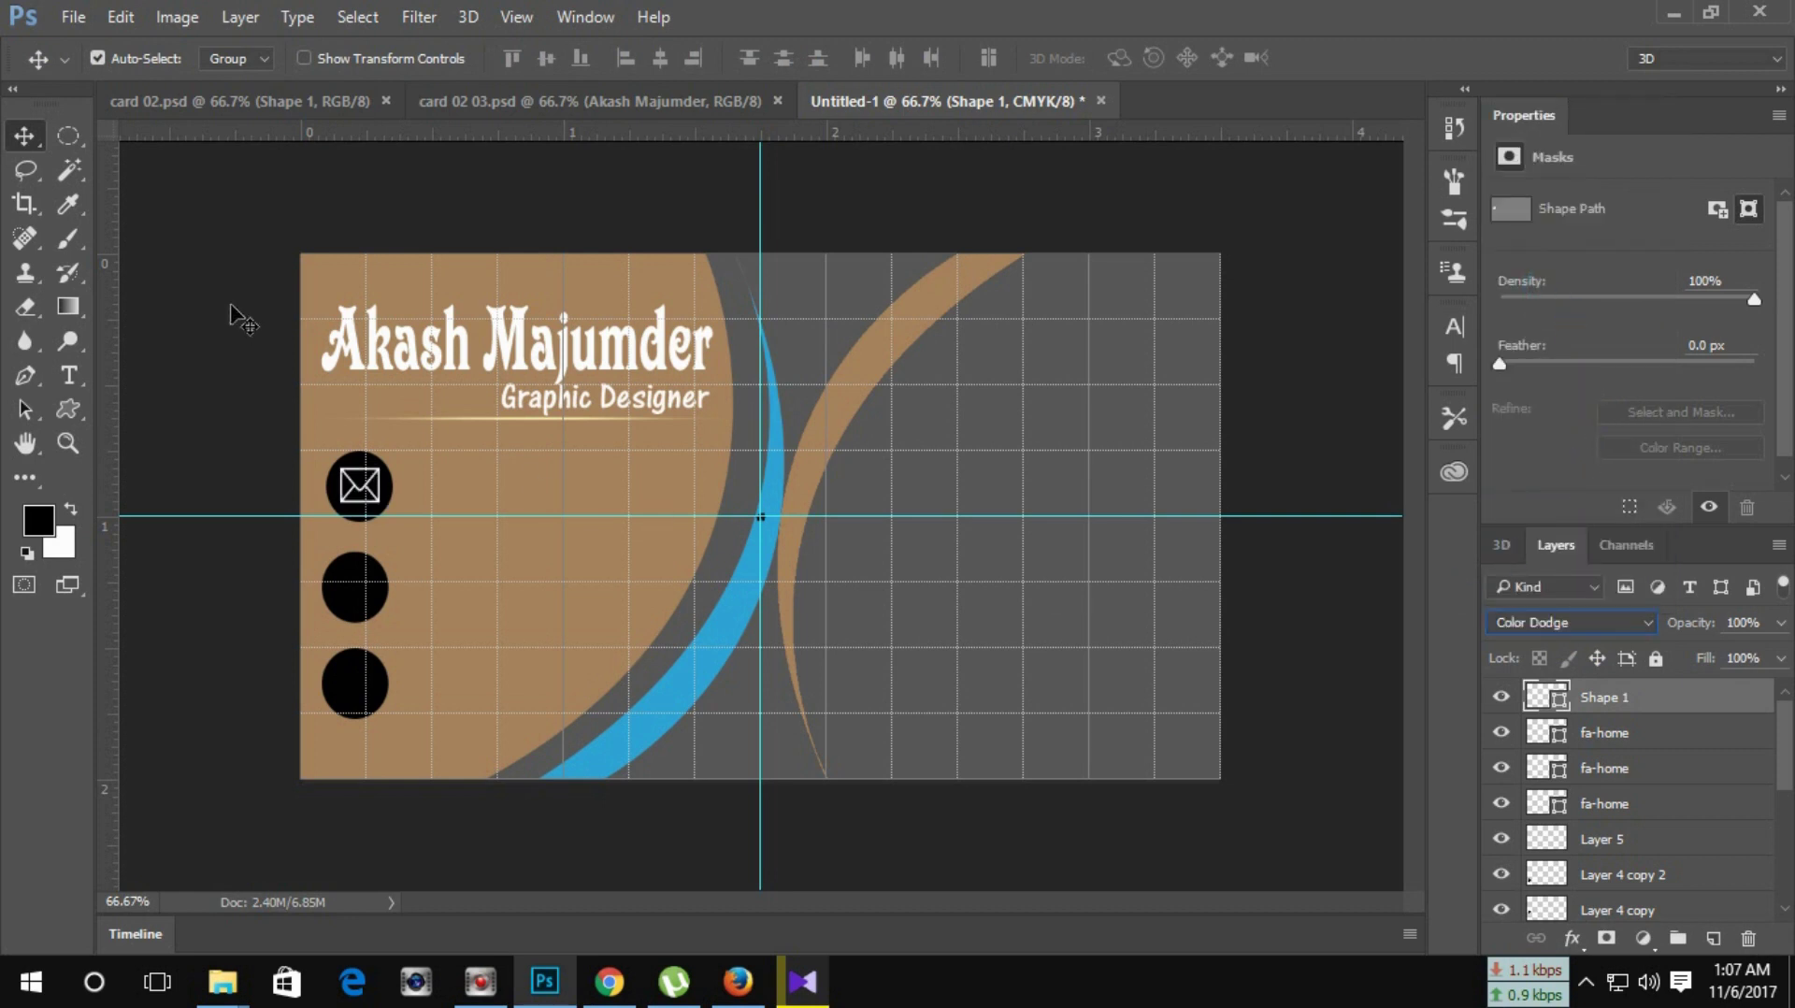
{"action": "left_click", "coordinate": [221, 103]}
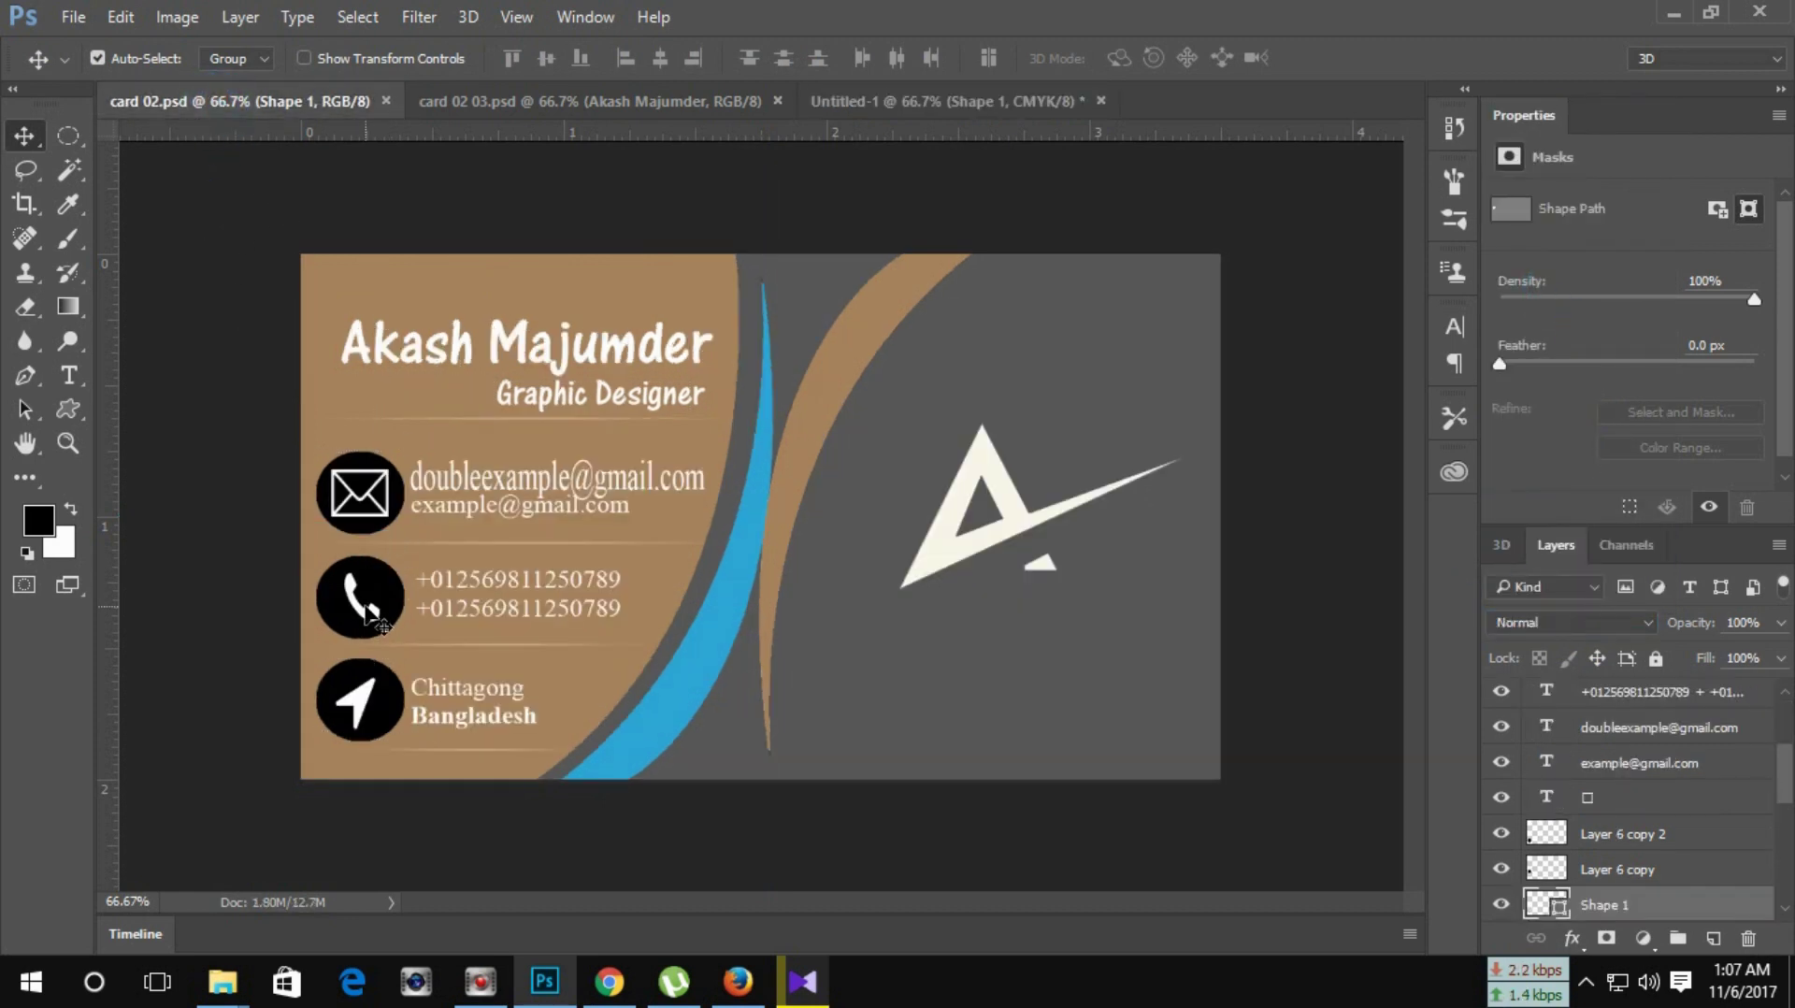
Step: Drop the phone icon into the middle black circle and blend it with Color Dodge
{"action": "mouse_move", "coordinate": [370, 622]}
{"action": "left_mouse_down"}
{"action": "mouse_move", "coordinate": [901, 98]}
{"action": "mouse_move", "coordinate": [336, 576]}
{"action": "mouse_move", "coordinate": [358, 613]}
{"action": "left_mouse_up"}
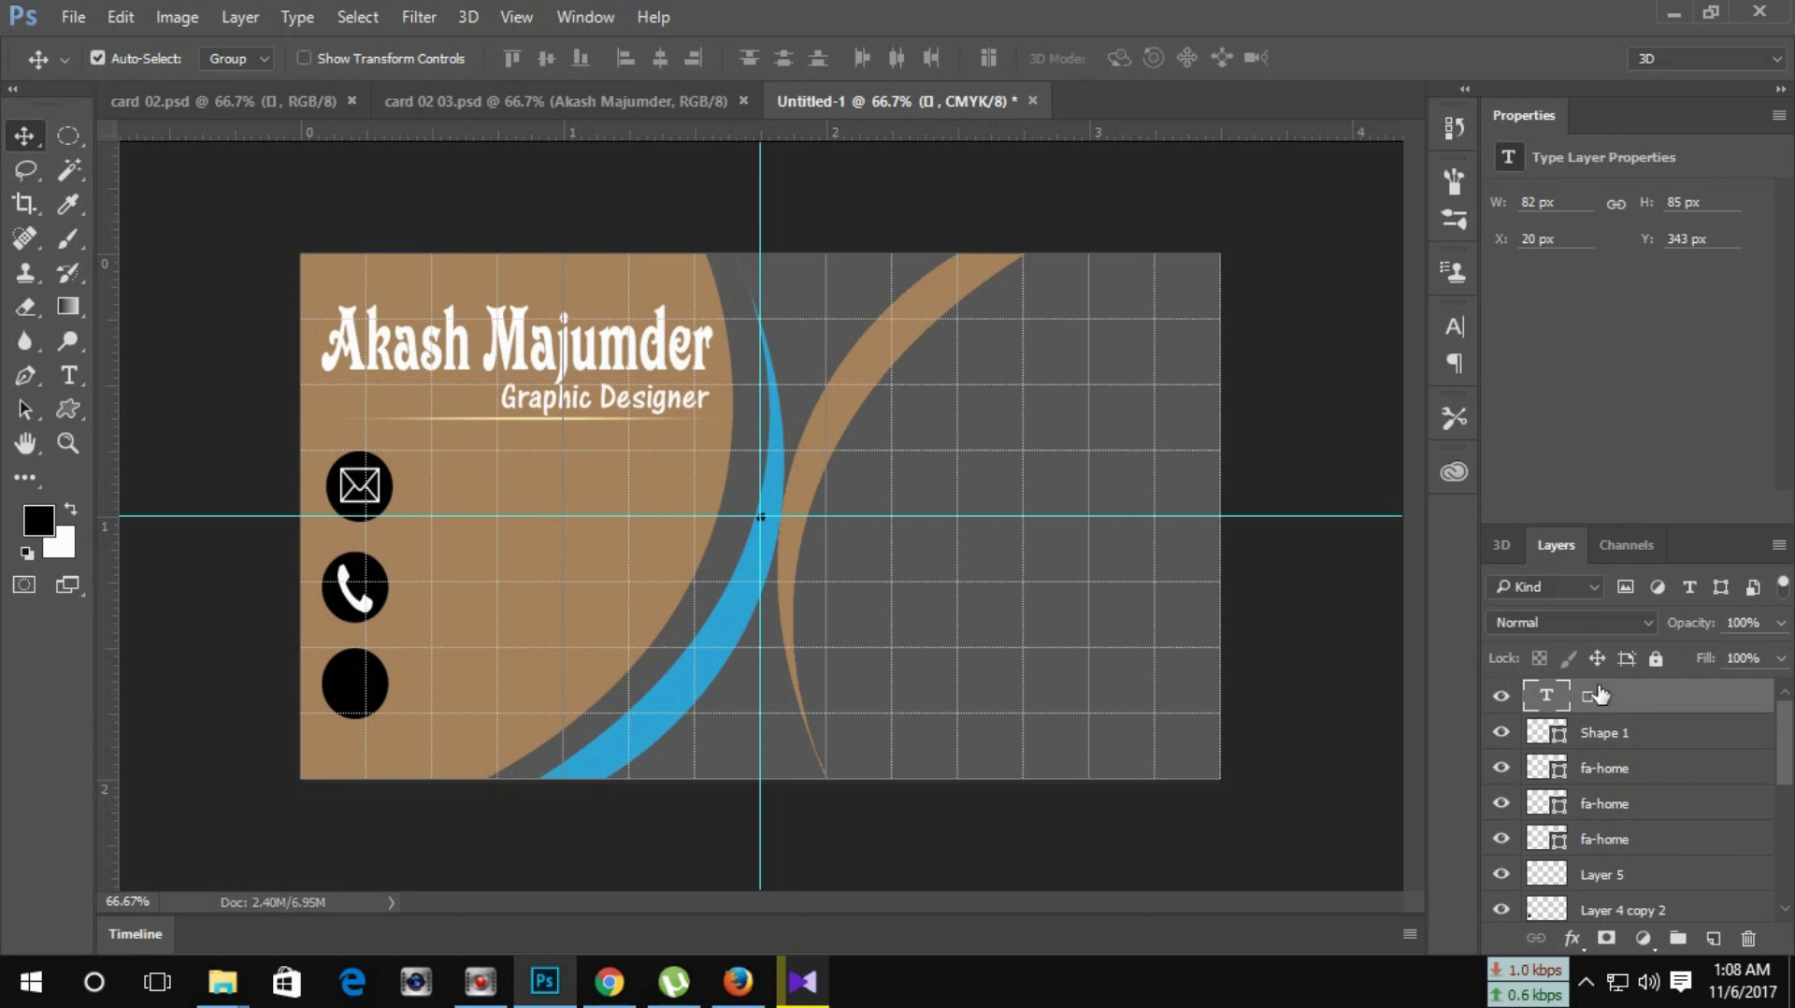
{"action": "left_click", "coordinate": [1587, 625]}
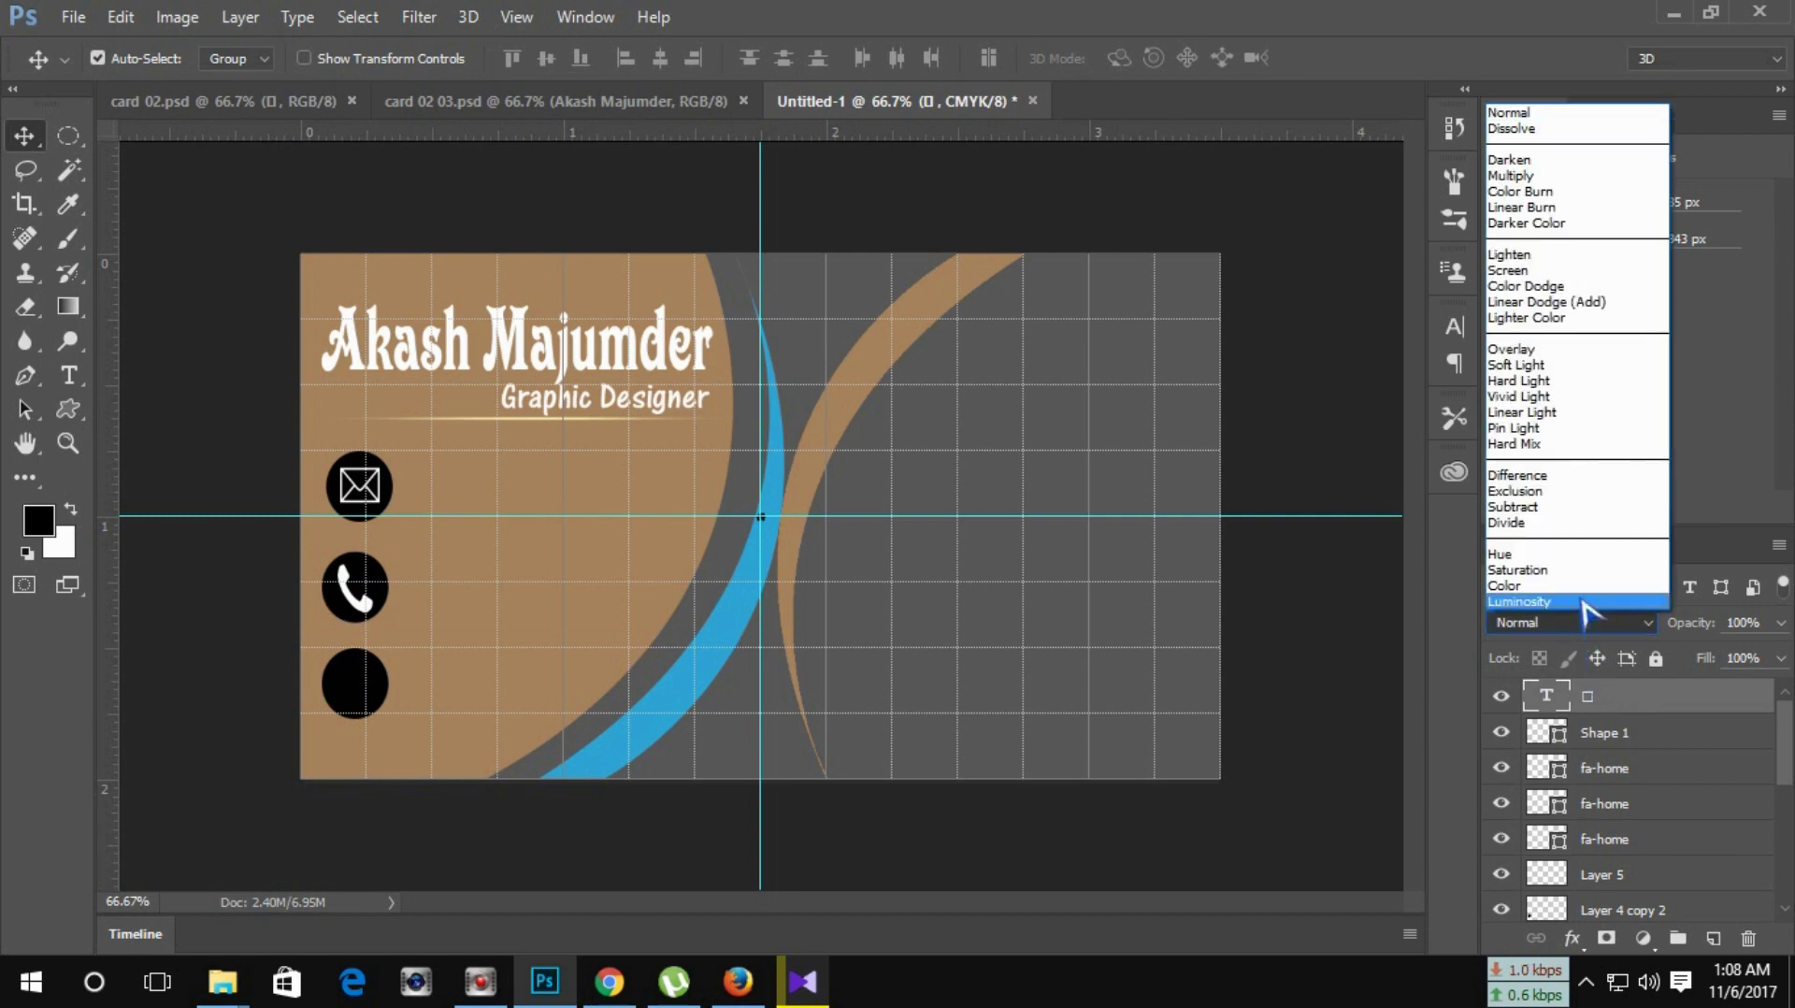
{"action": "left_click", "coordinate": [1586, 286]}
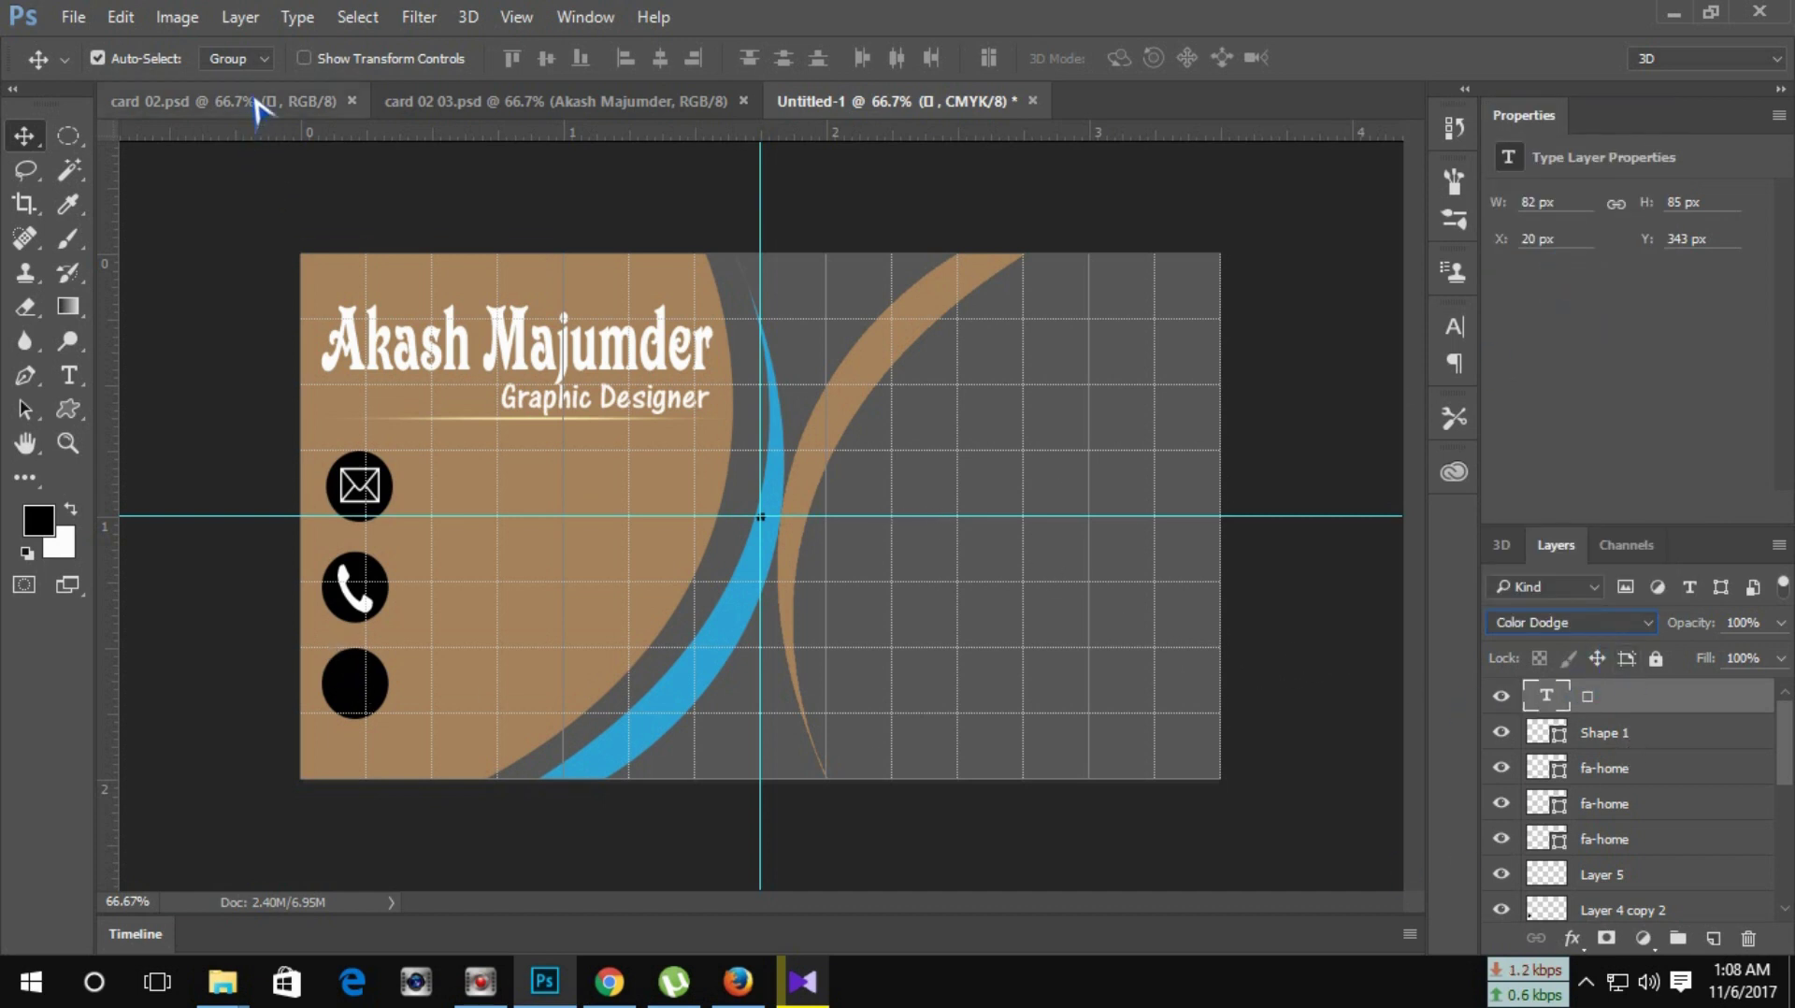
Step: Copy the location arrow icon from card 02.psd into the bottom black circle
{"action": "left_click", "coordinate": [254, 101]}
{"action": "left_click", "coordinate": [363, 708]}
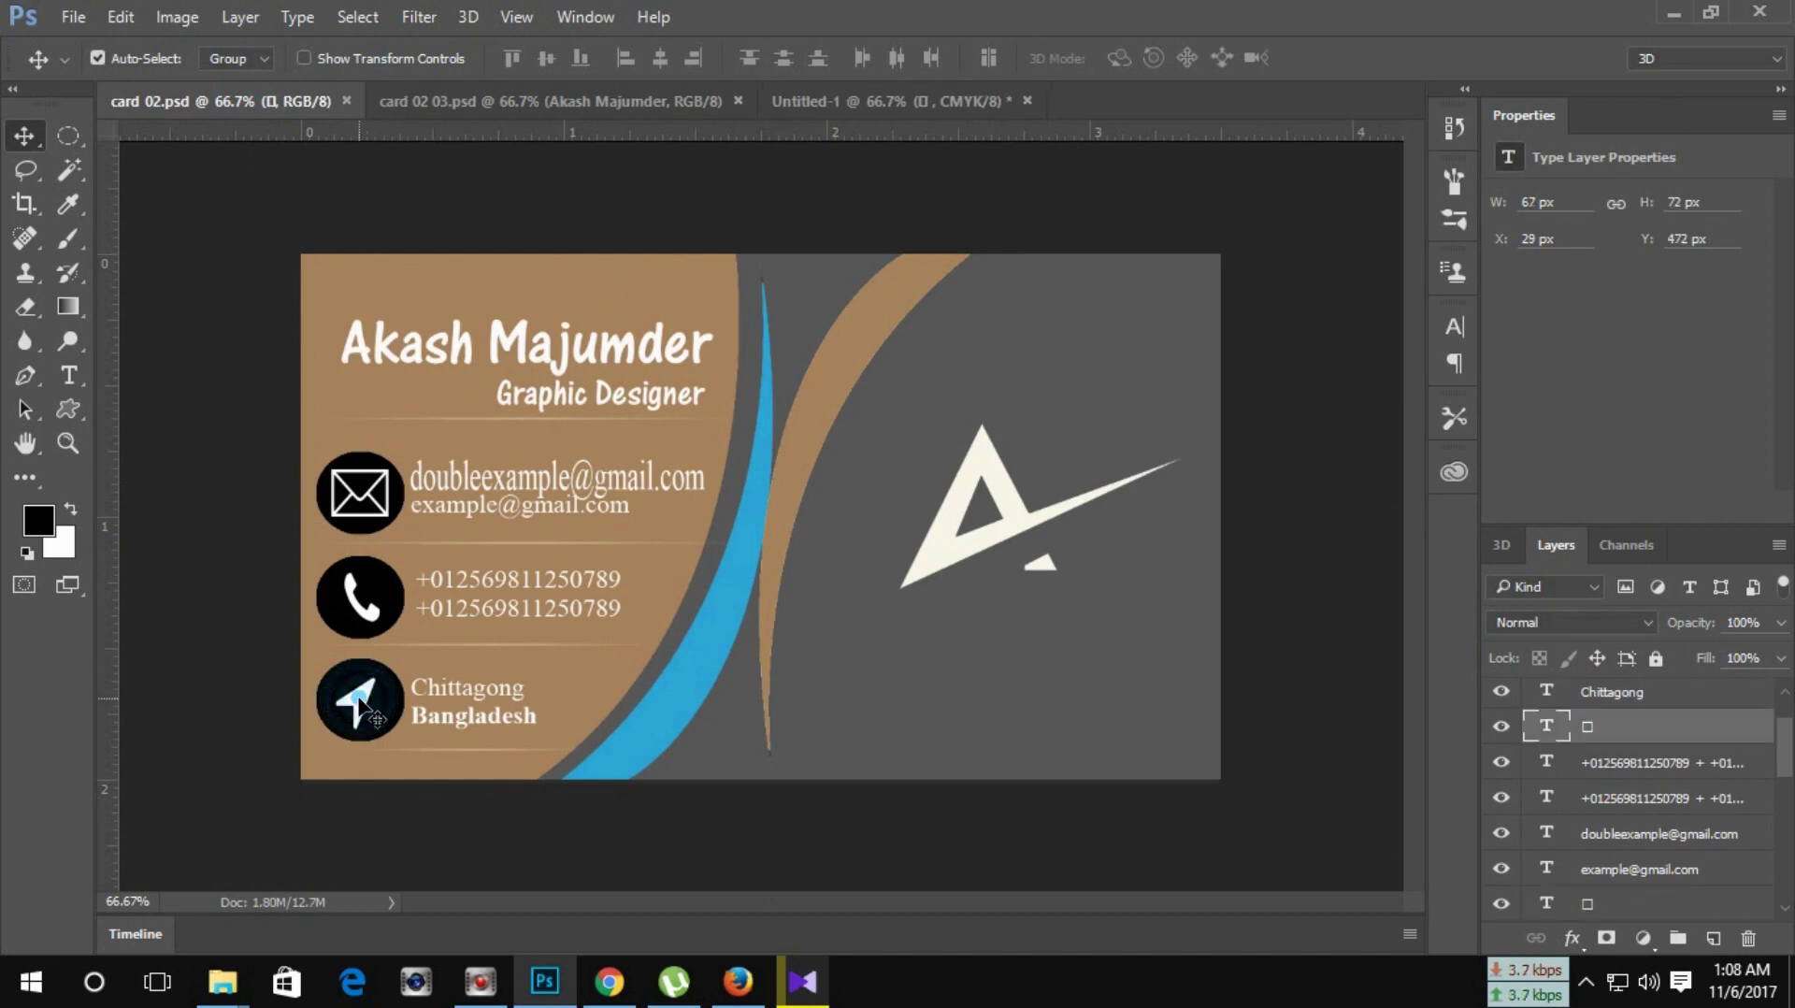
{"action": "key", "text": "ctrl"}
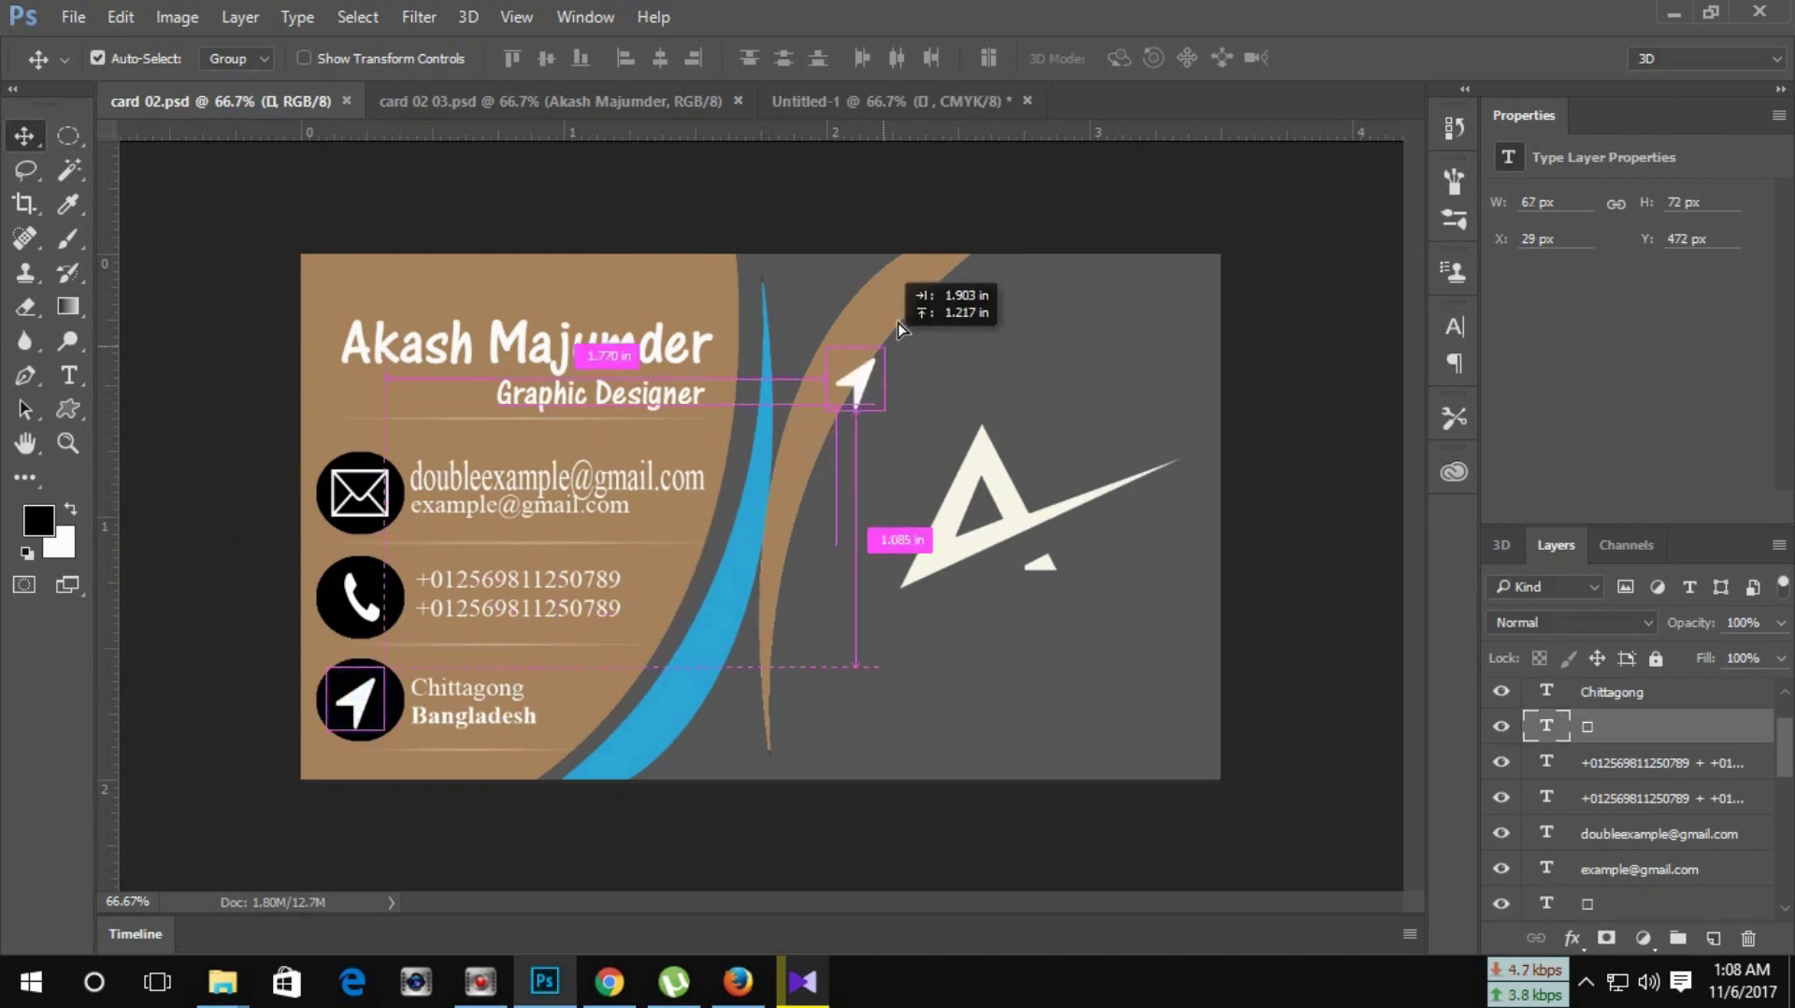
{"action": "left_click_drag", "start_coordinate": [932, 105], "coordinate": [887, 160]}
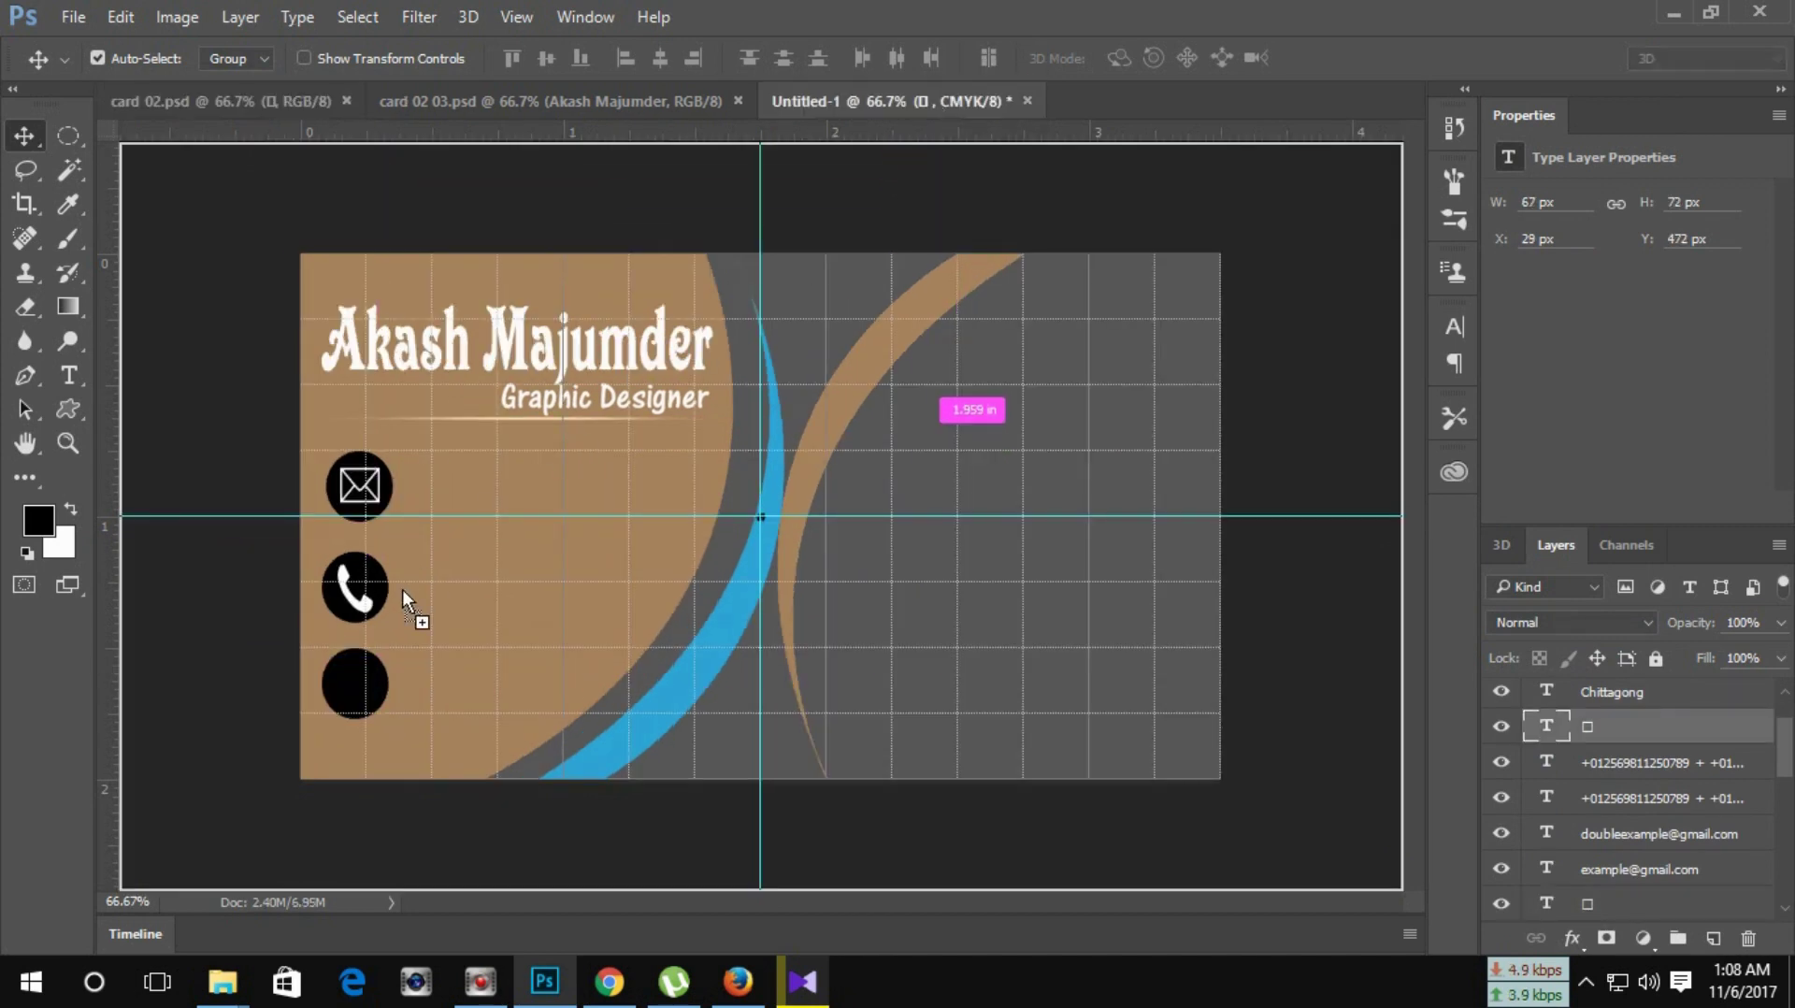
{"action": "left_click_drag", "start_coordinate": [362, 685], "coordinate": [355, 688]}
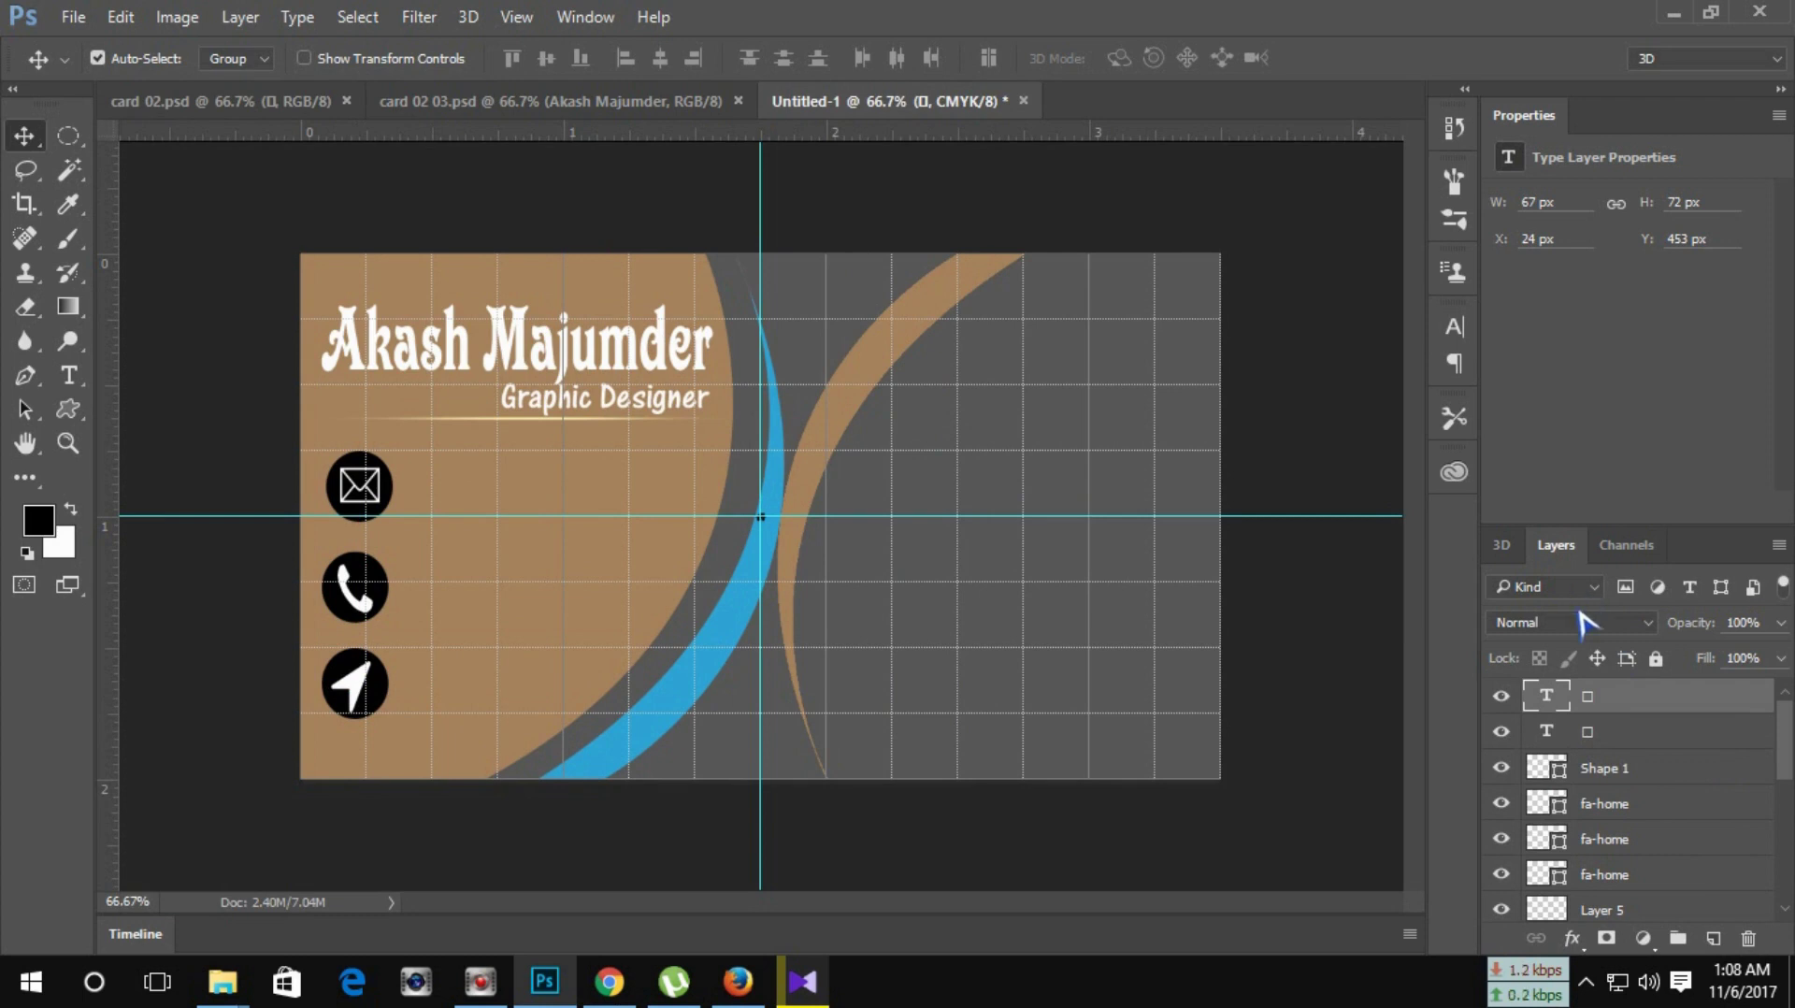
Step: Set the location arrow's blend mode to Color Dodge and compare it with the other icons
{"action": "left_click", "coordinate": [1580, 621]}
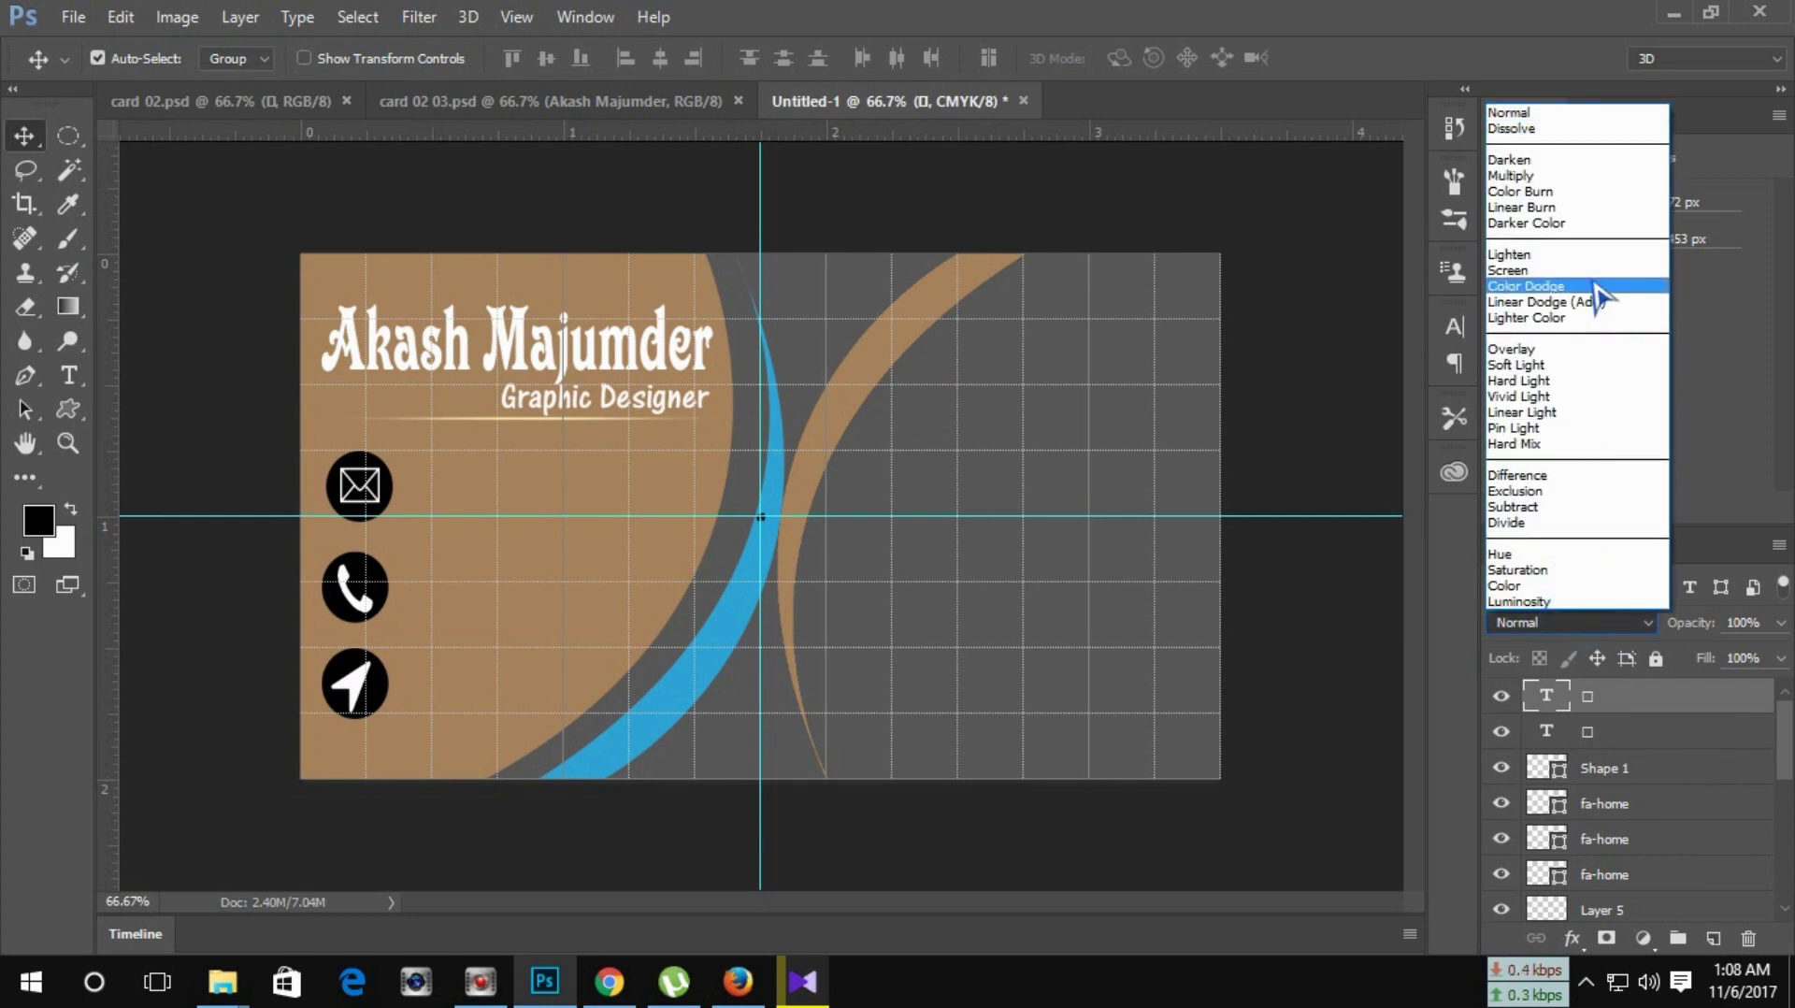
{"action": "left_click", "coordinate": [1595, 285]}
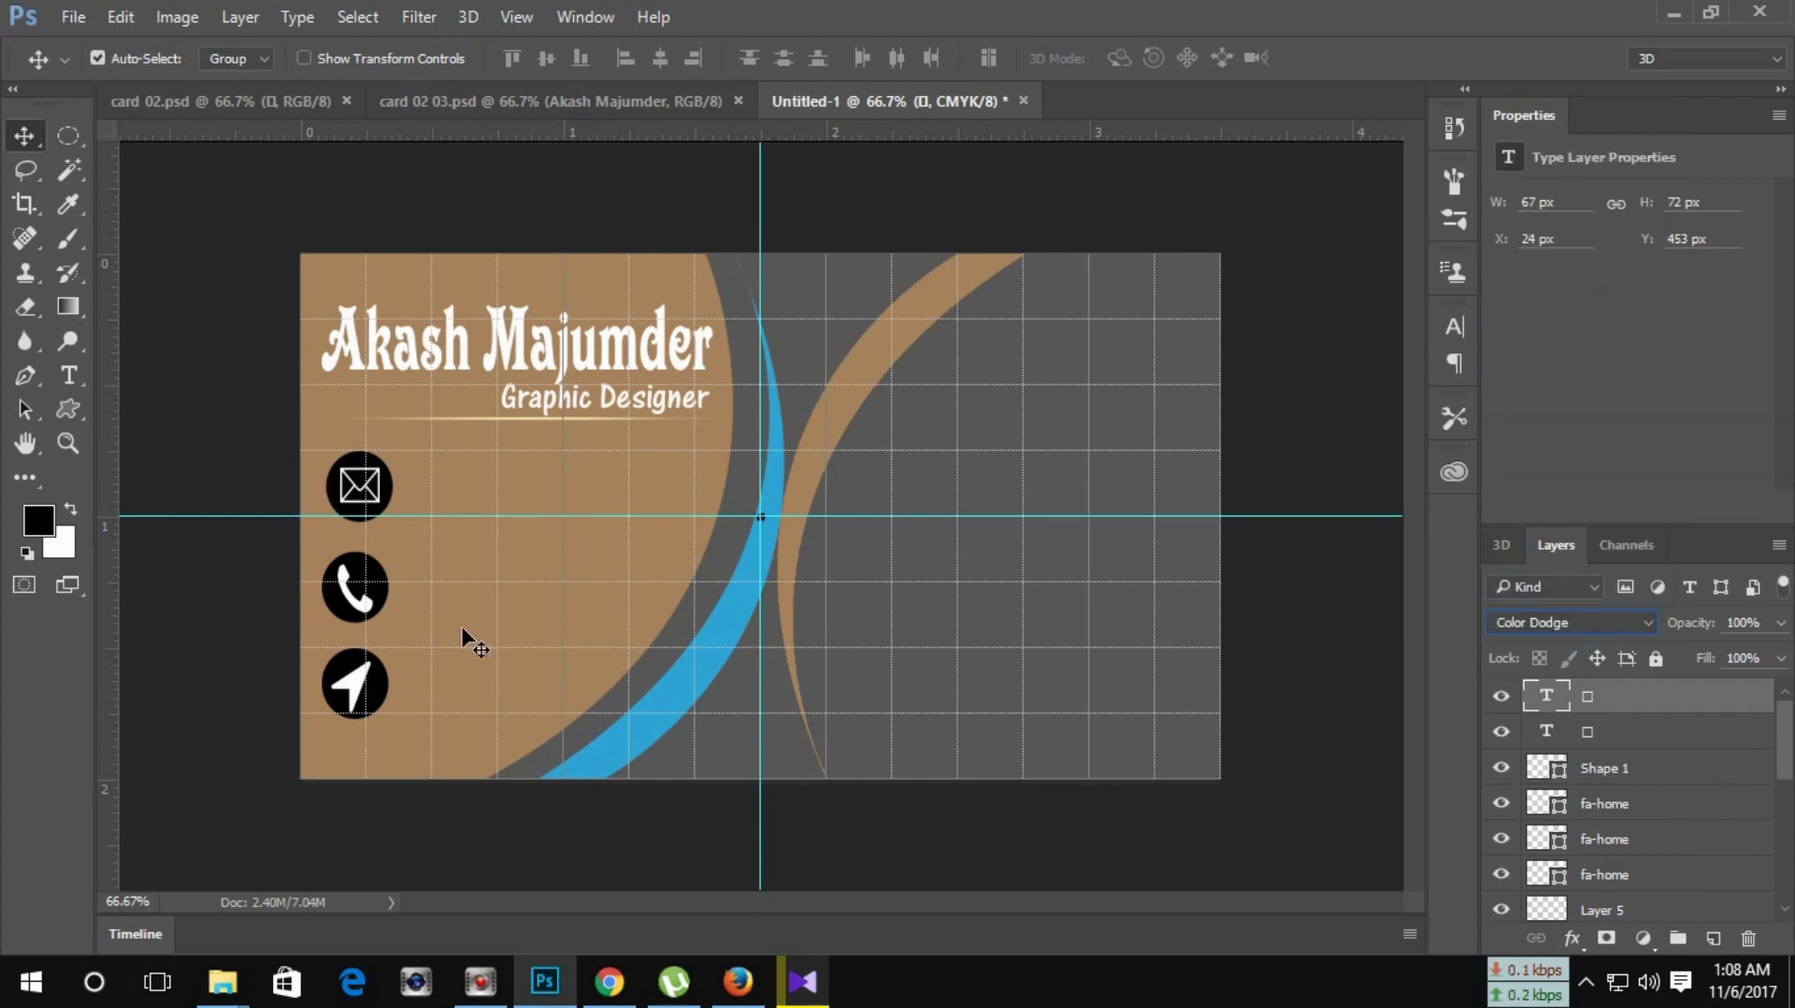
{"action": "left_click", "coordinate": [362, 608]}
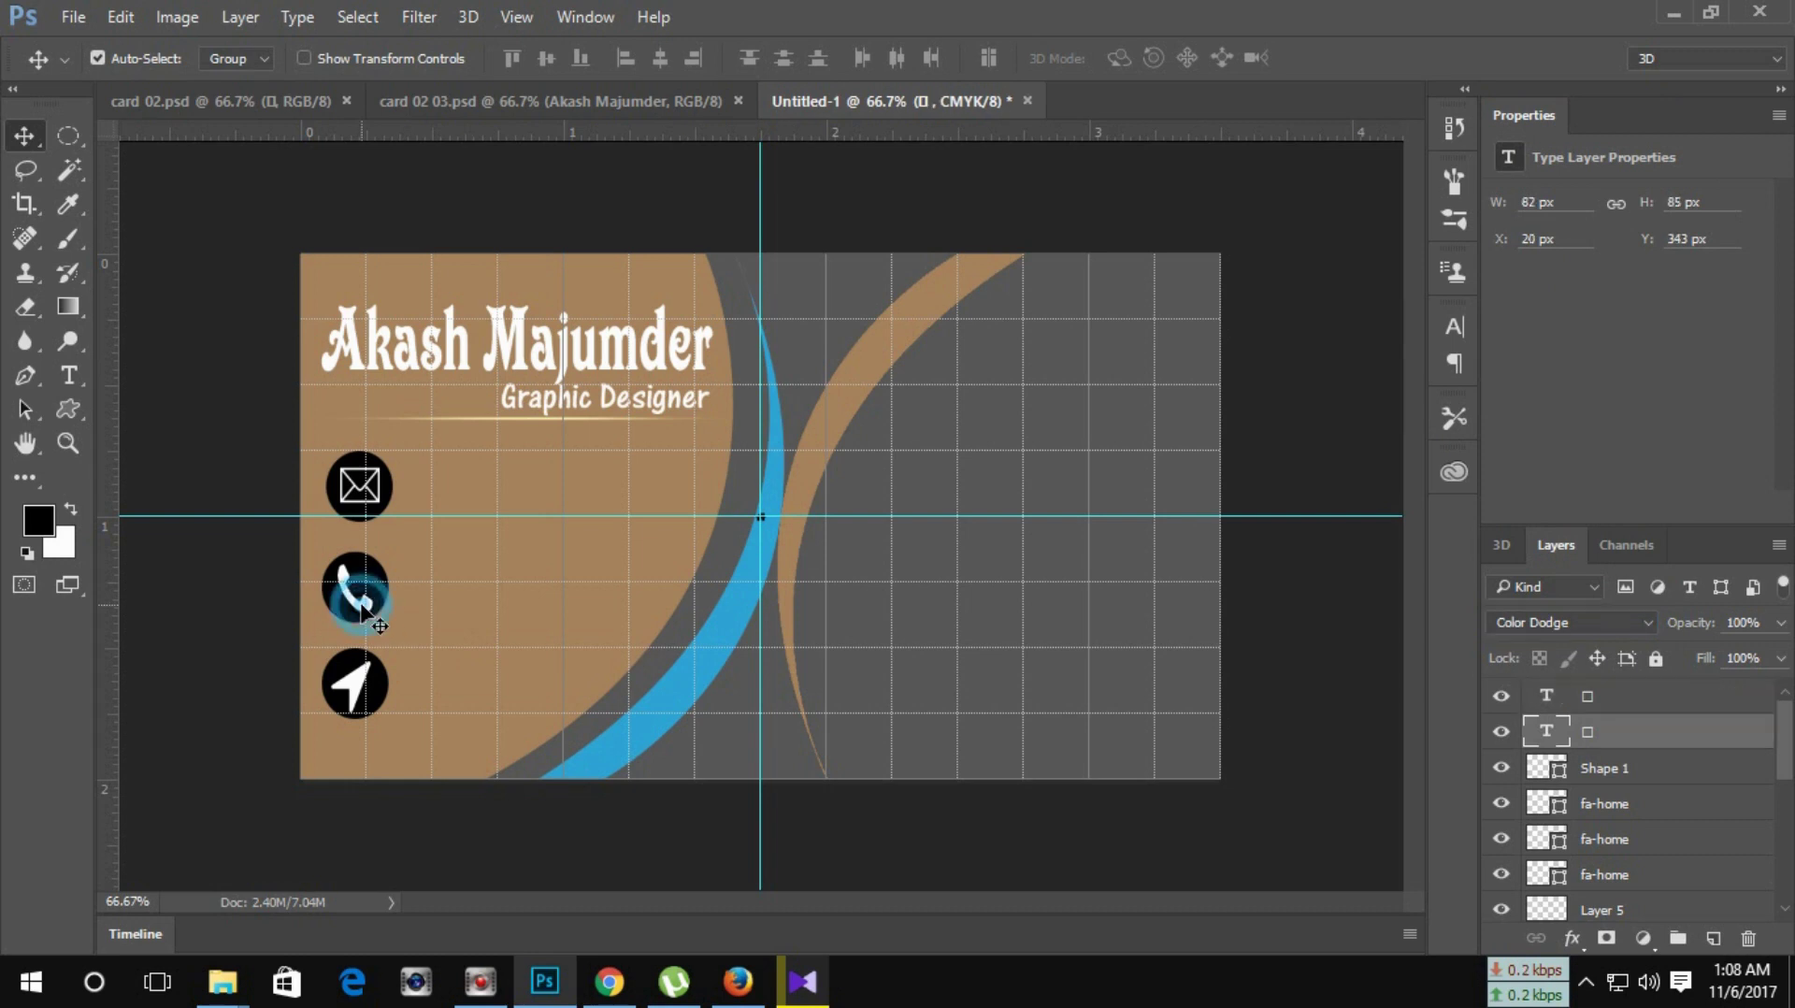
{"action": "left_click", "coordinate": [358, 678]}
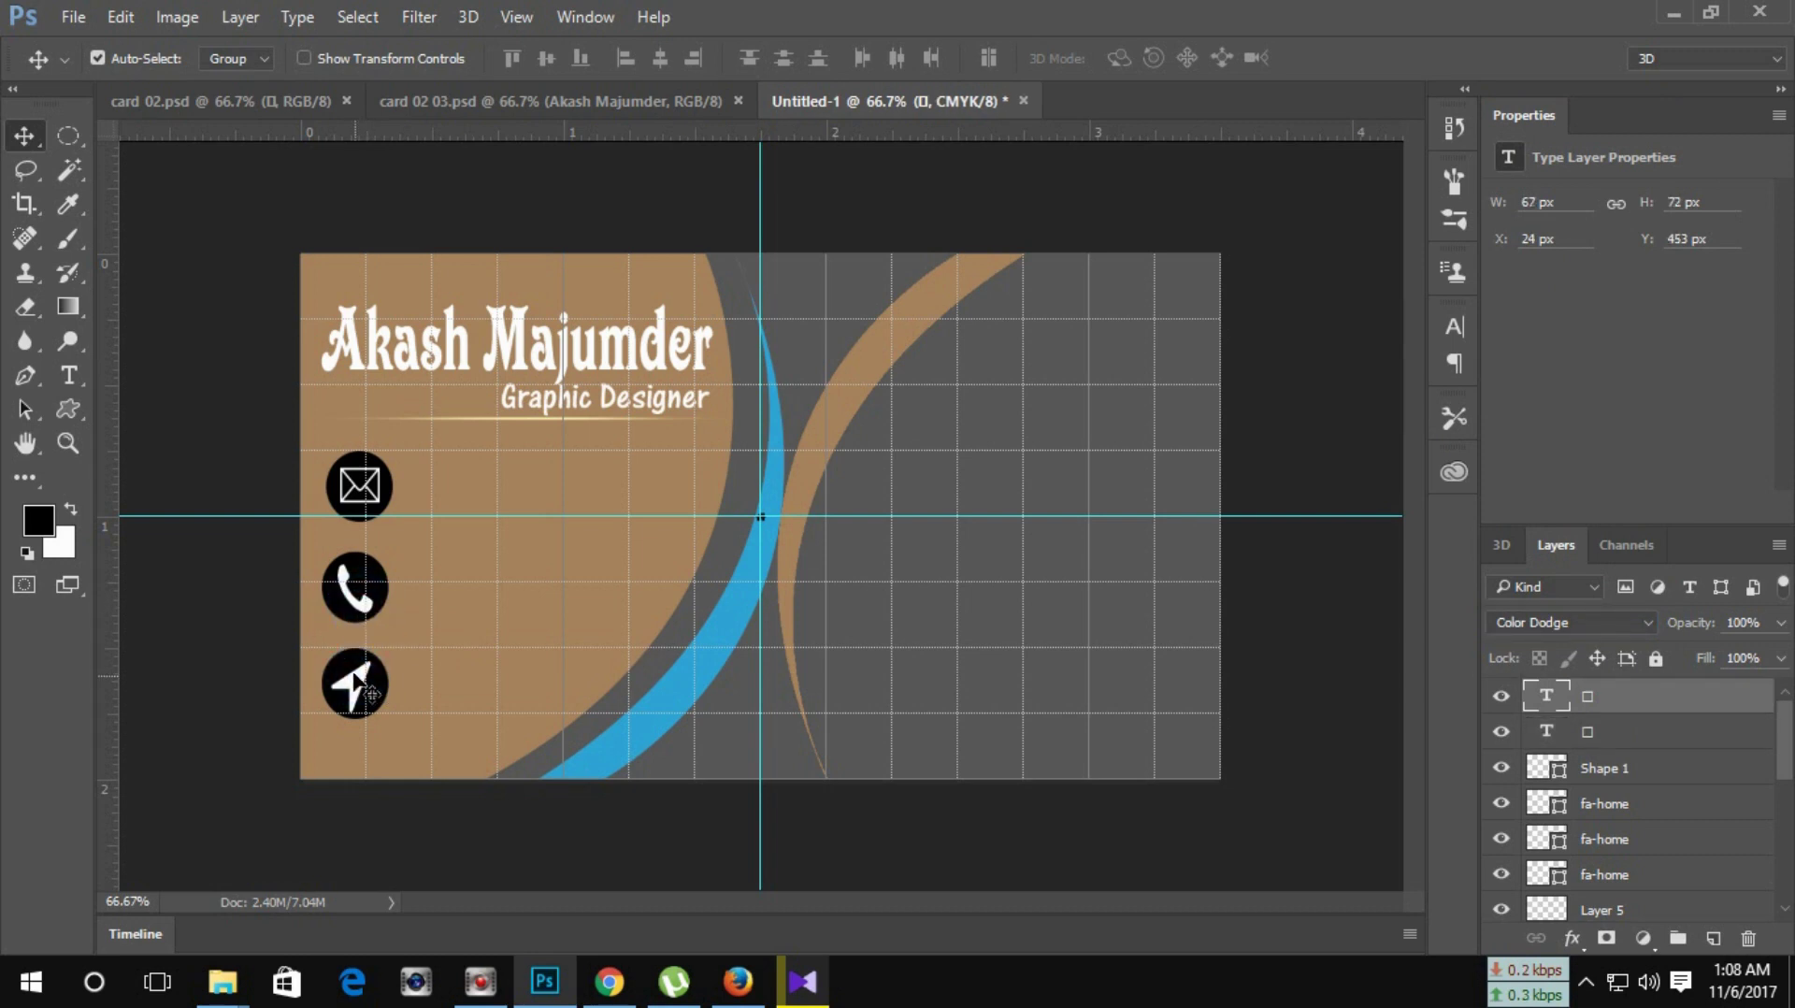
{"action": "left_click", "coordinate": [379, 490]}
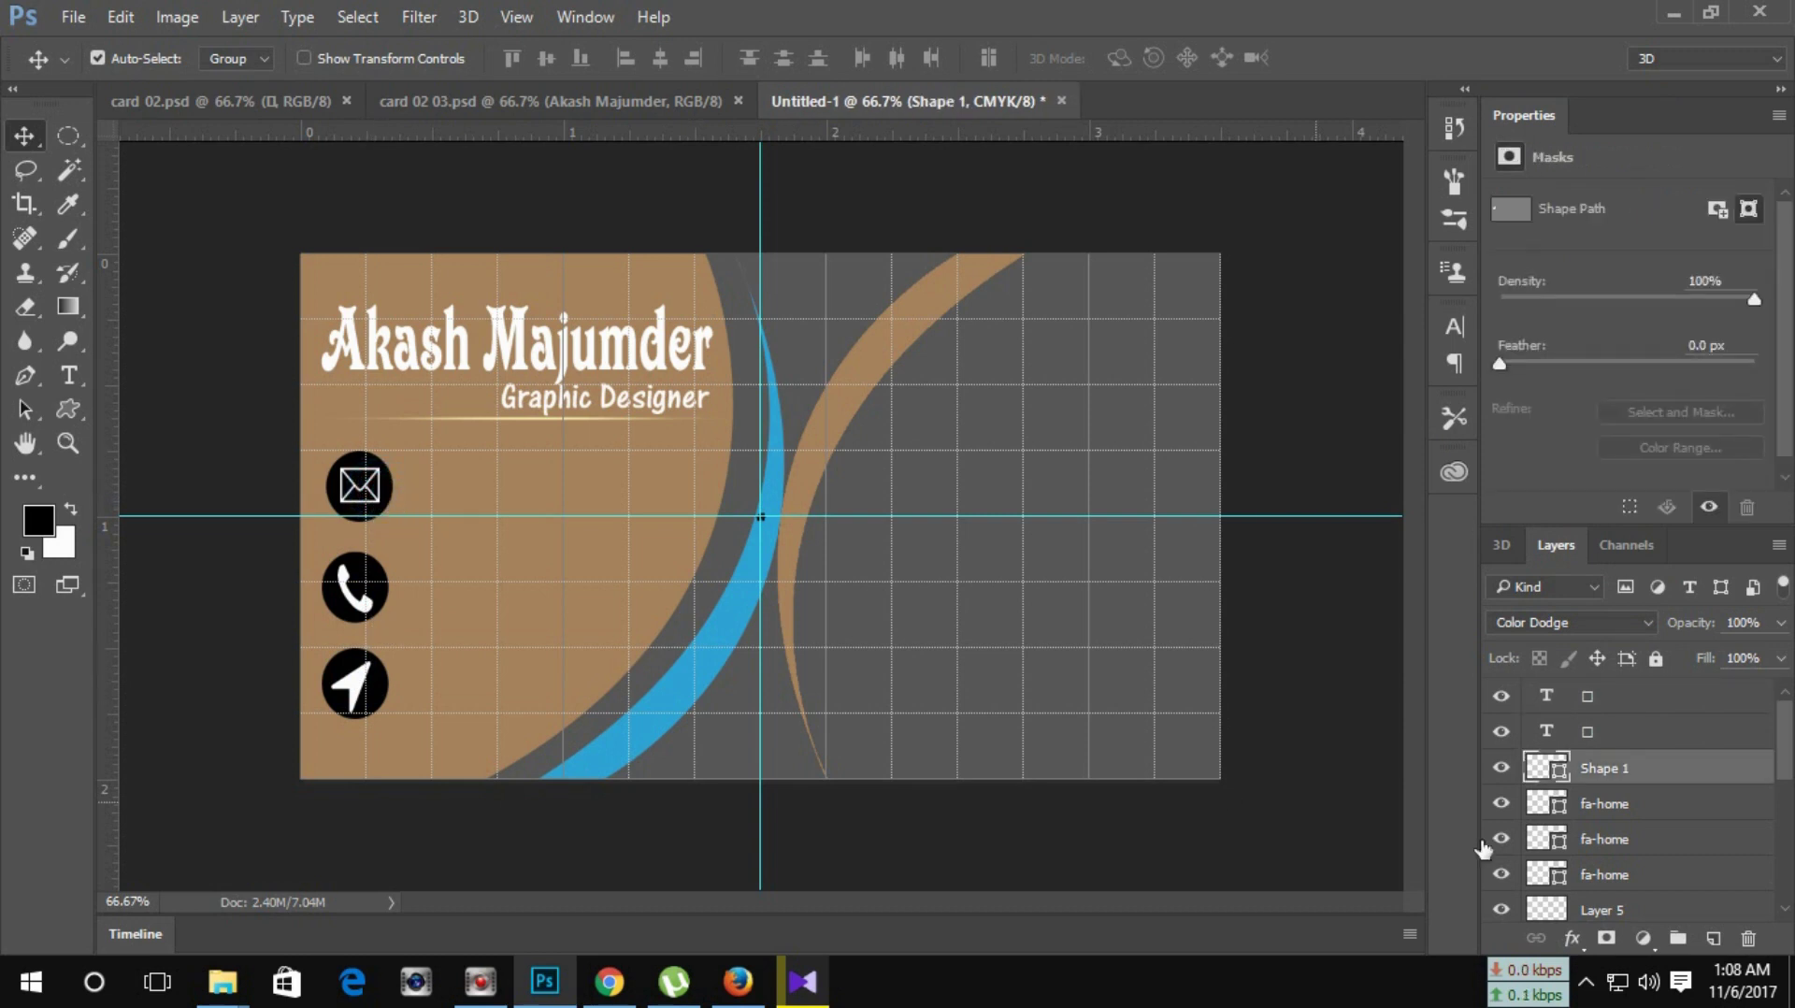
{"action": "left_click", "coordinate": [1626, 696]}
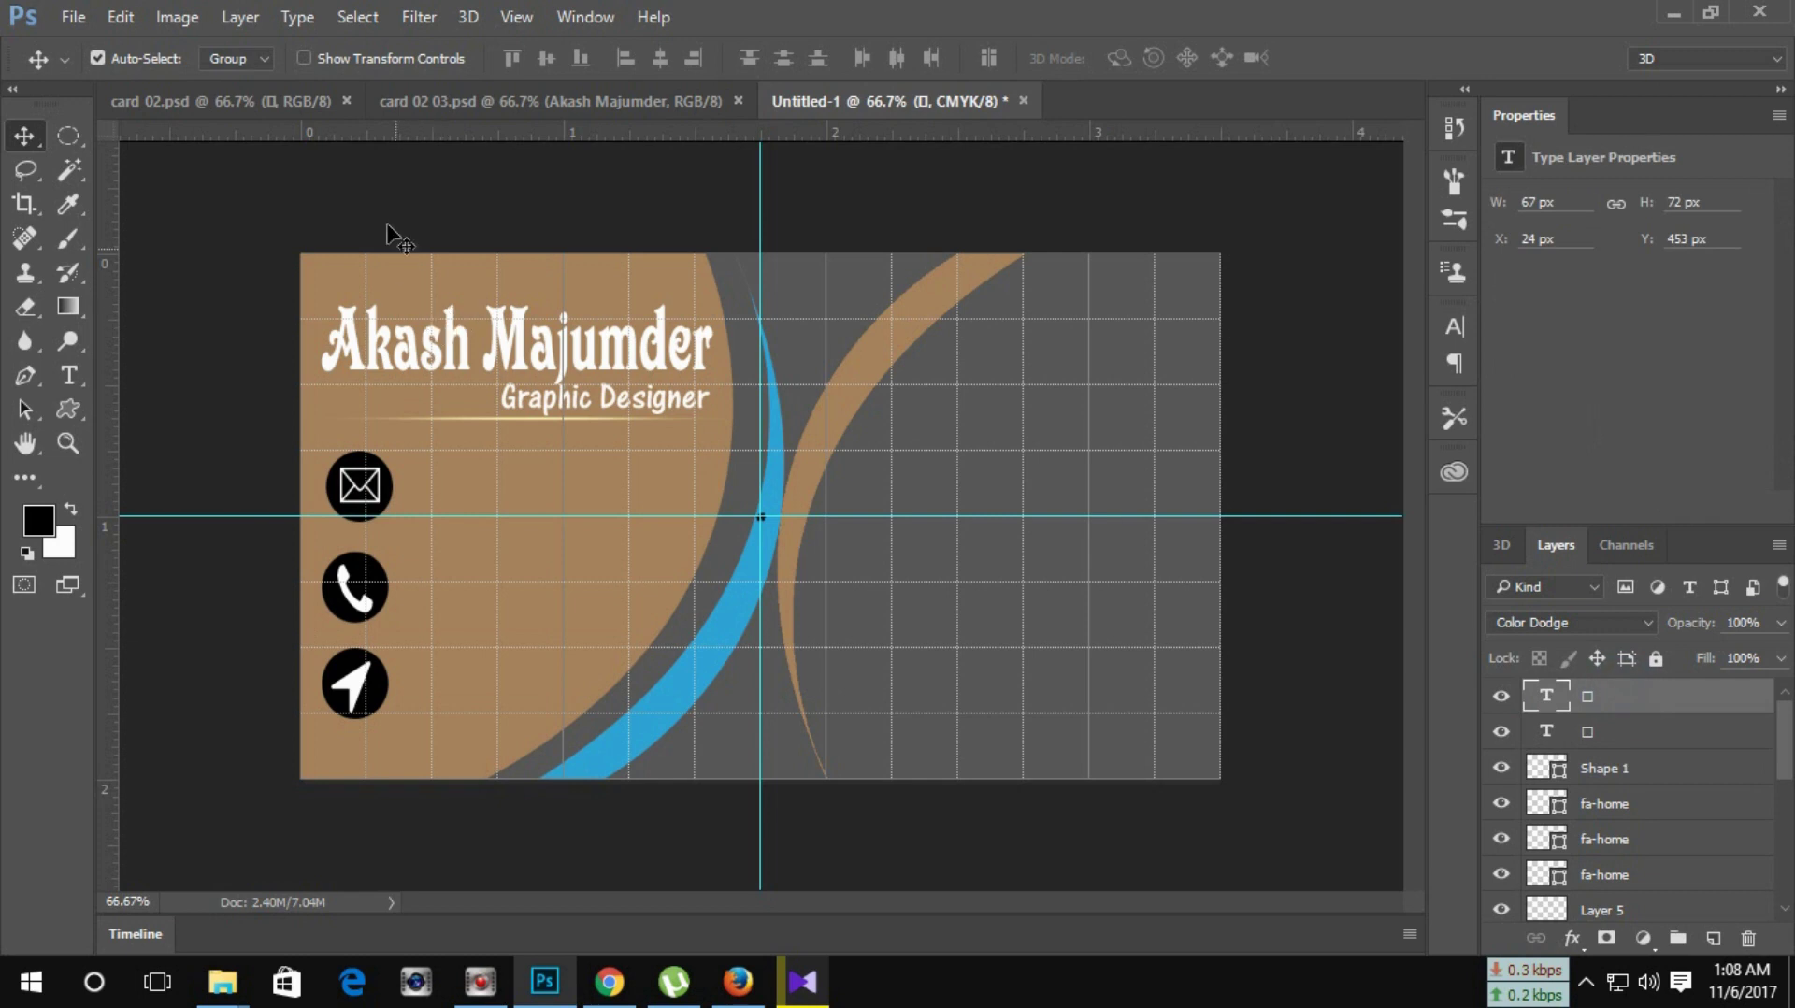
Step: Copy the first e-mail line from card 02.psd beside the envelope icon
{"action": "left_click", "coordinate": [293, 103]}
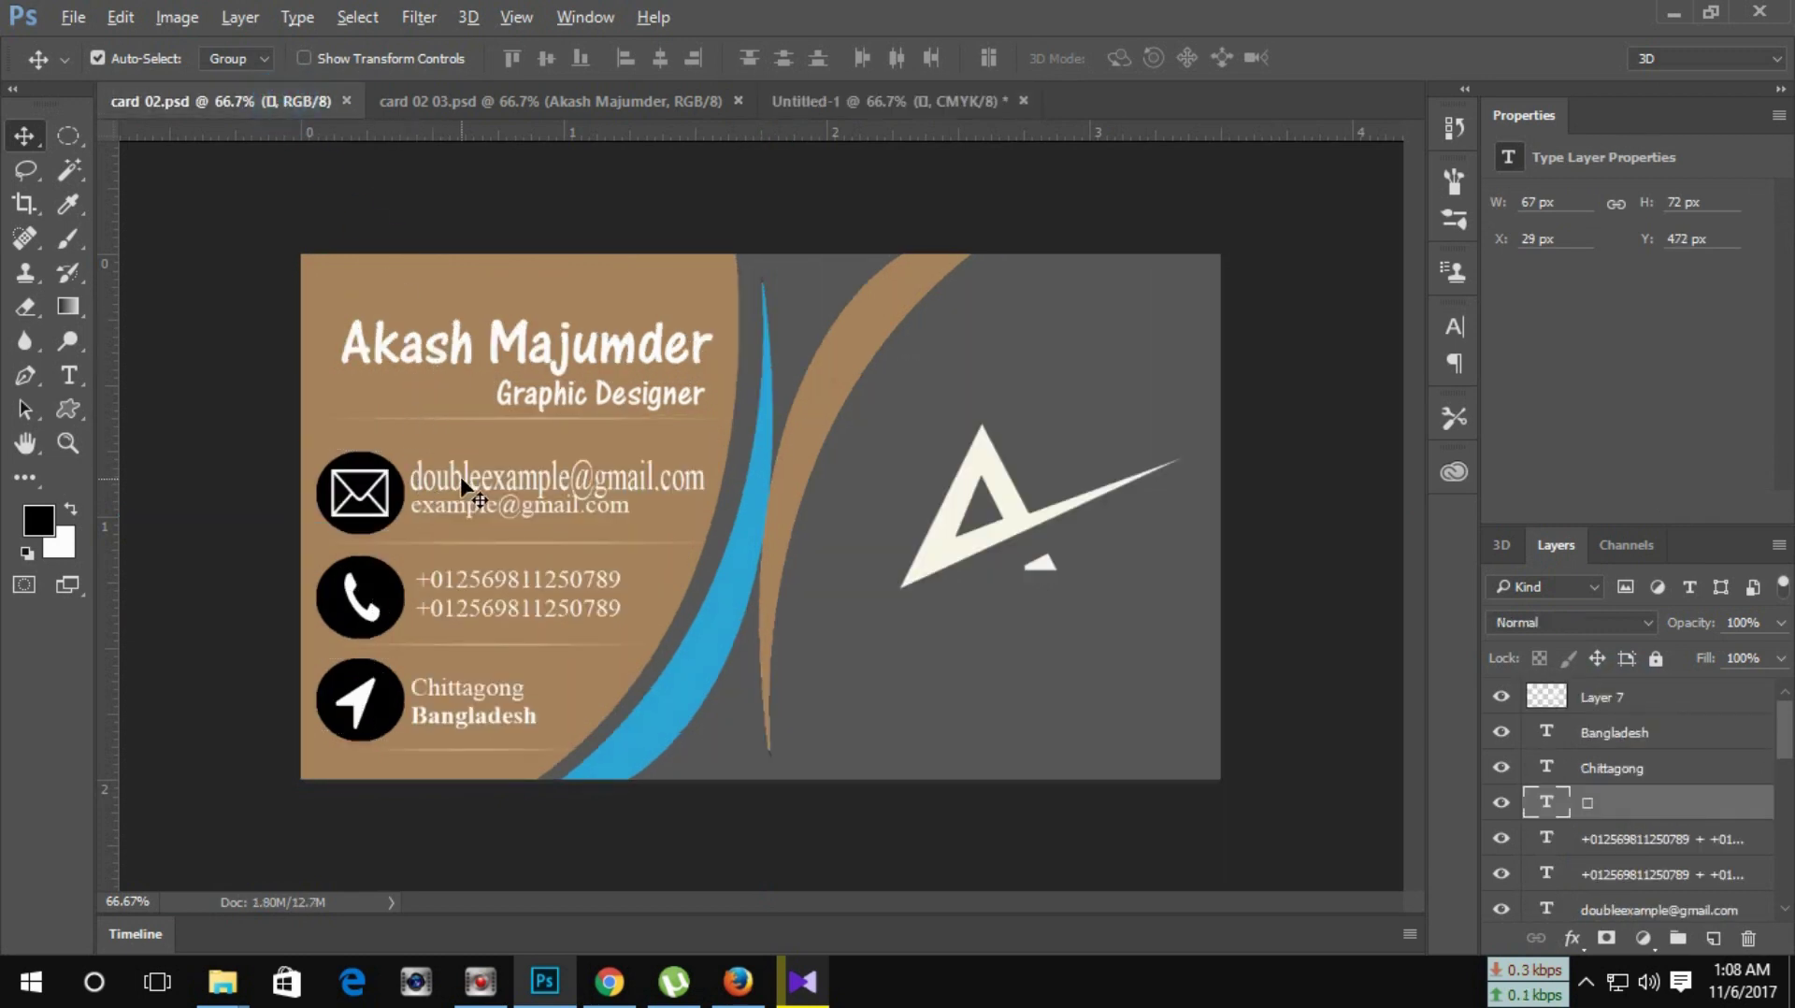
{"action": "mouse_move", "coordinate": [458, 488]}
{"action": "left_mouse_down"}
{"action": "mouse_move", "coordinate": [855, 98]}
{"action": "mouse_move", "coordinate": [581, 393]}
{"action": "left_mouse_up"}
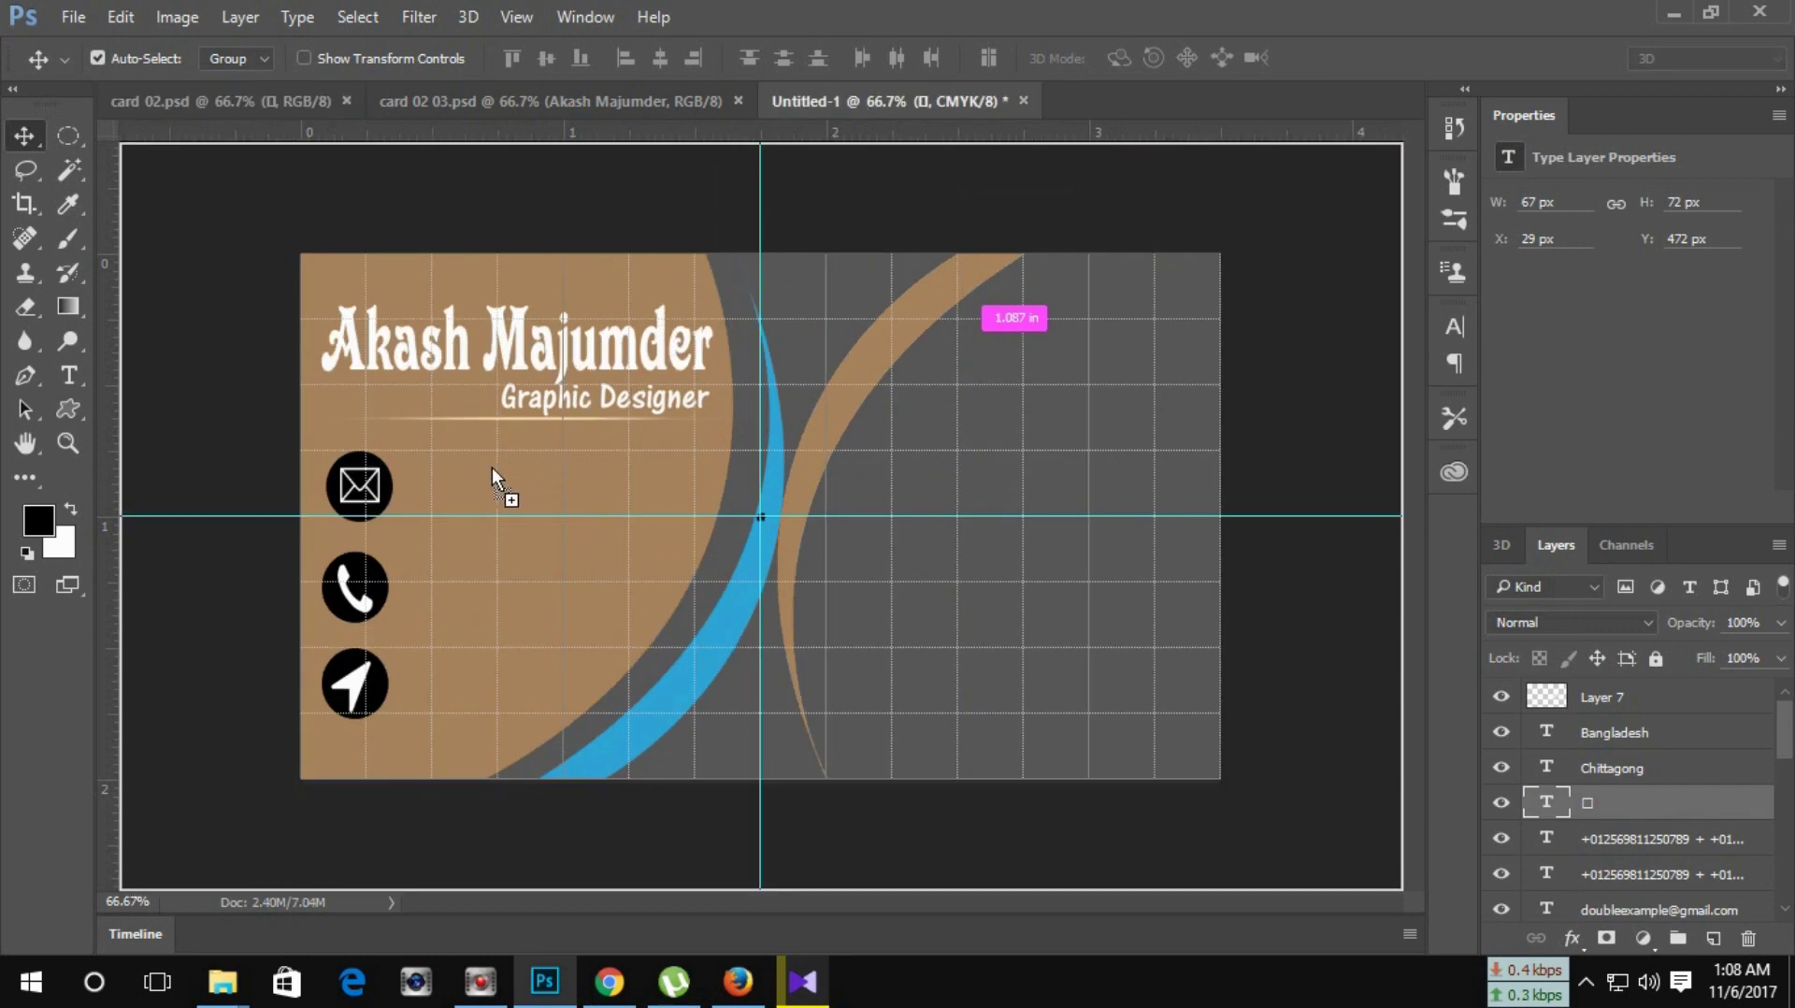
{"action": "mouse_move", "coordinate": [492, 467]}
{"action": "left_mouse_down"}
{"action": "mouse_move", "coordinate": [563, 477]}
{"action": "mouse_move", "coordinate": [515, 484]}
{"action": "left_mouse_up"}
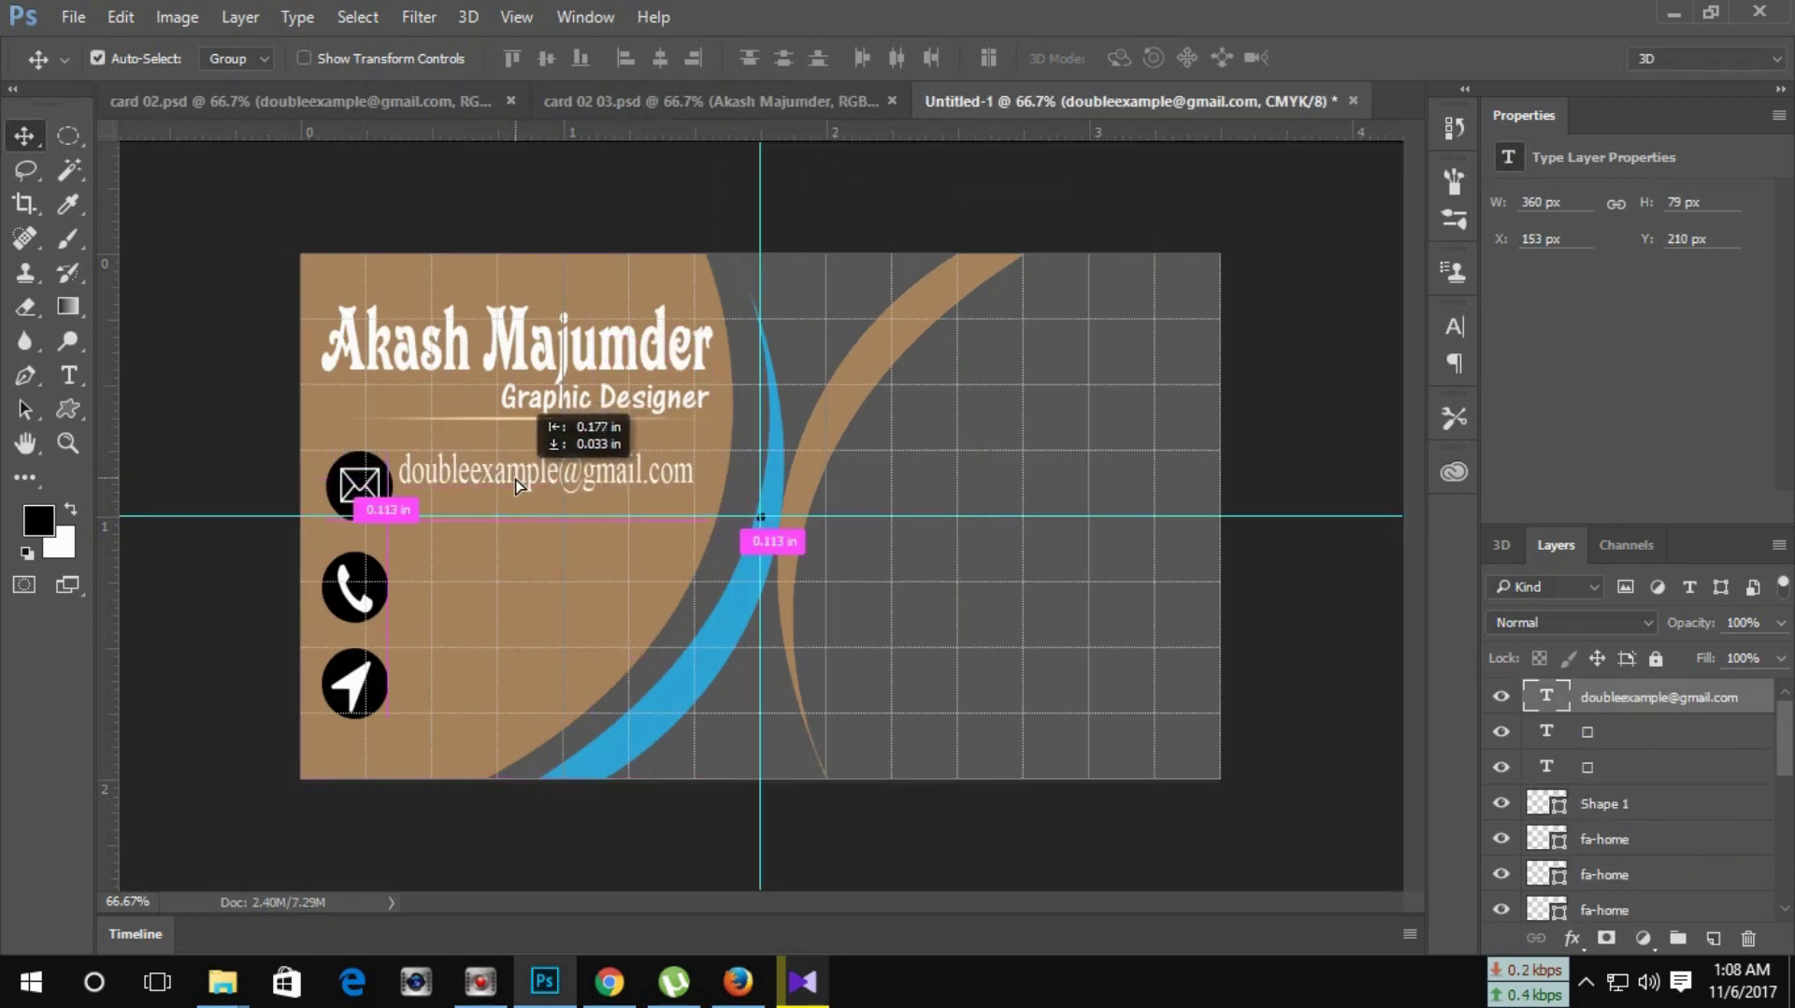
Step: Copy the second e-mail line from card 02.psd and place it beneath the first
{"action": "left_click", "coordinate": [372, 101]}
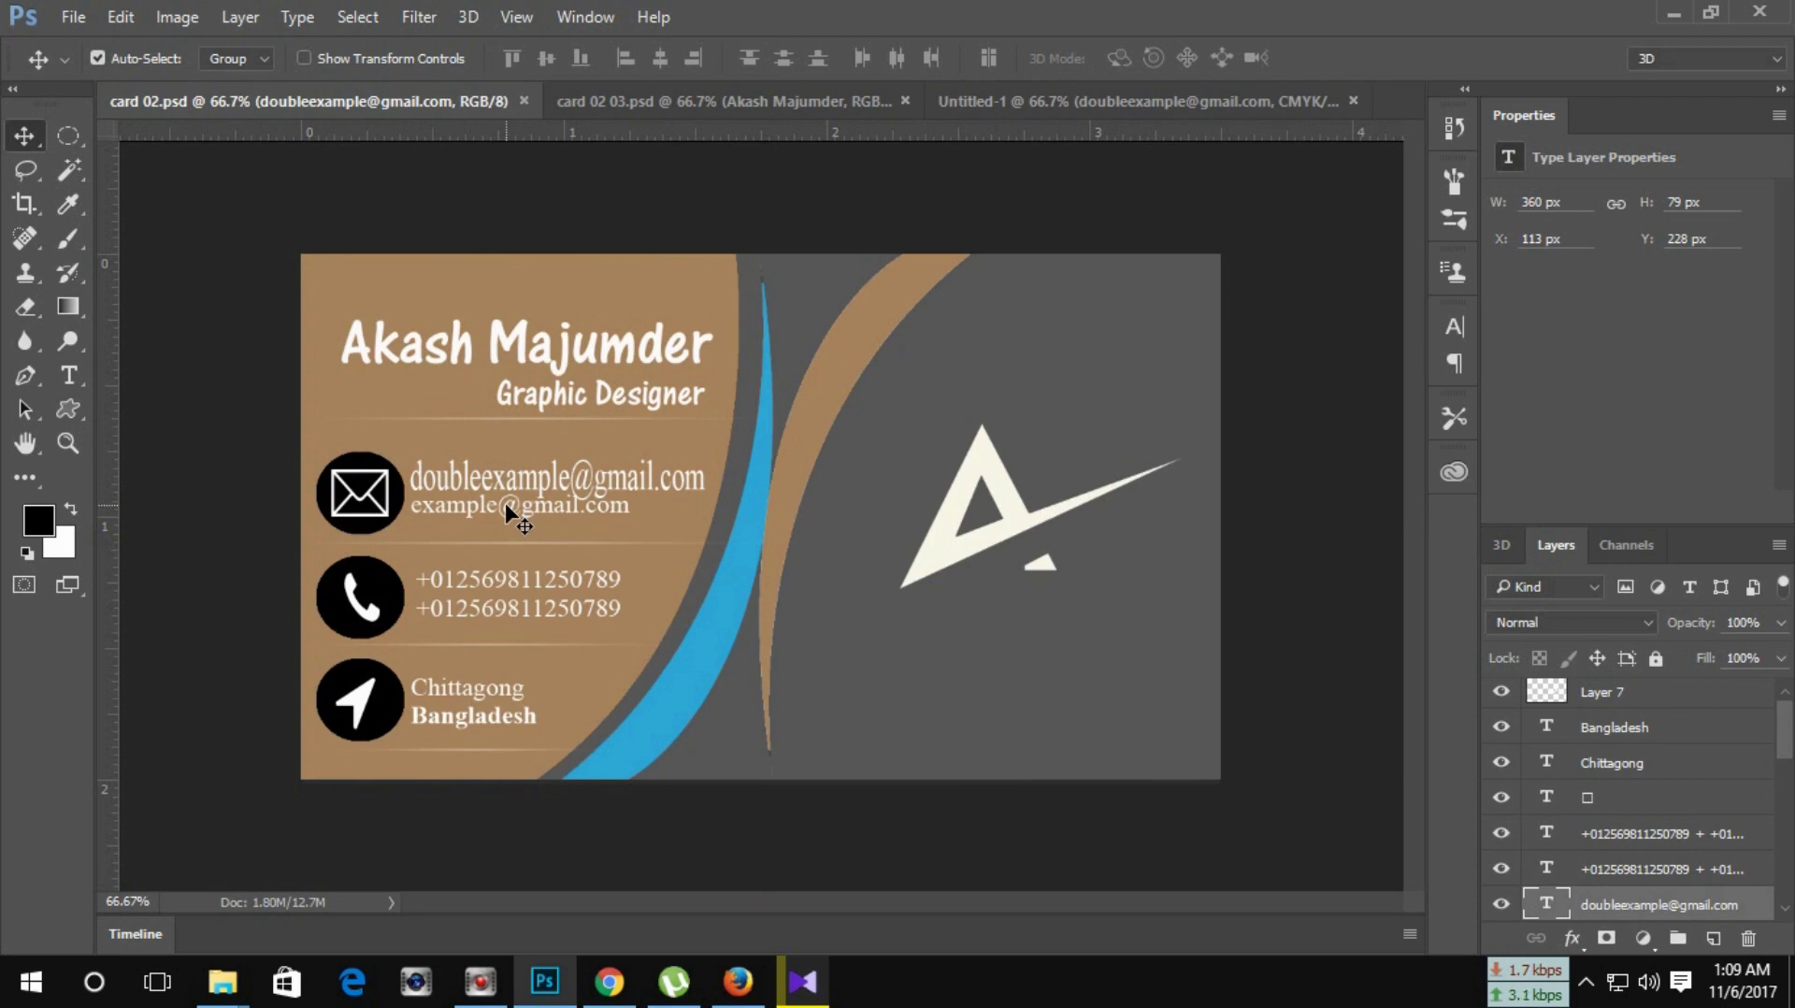
{"action": "left_click_drag", "start_coordinate": [508, 513], "coordinate": [987, 101]}
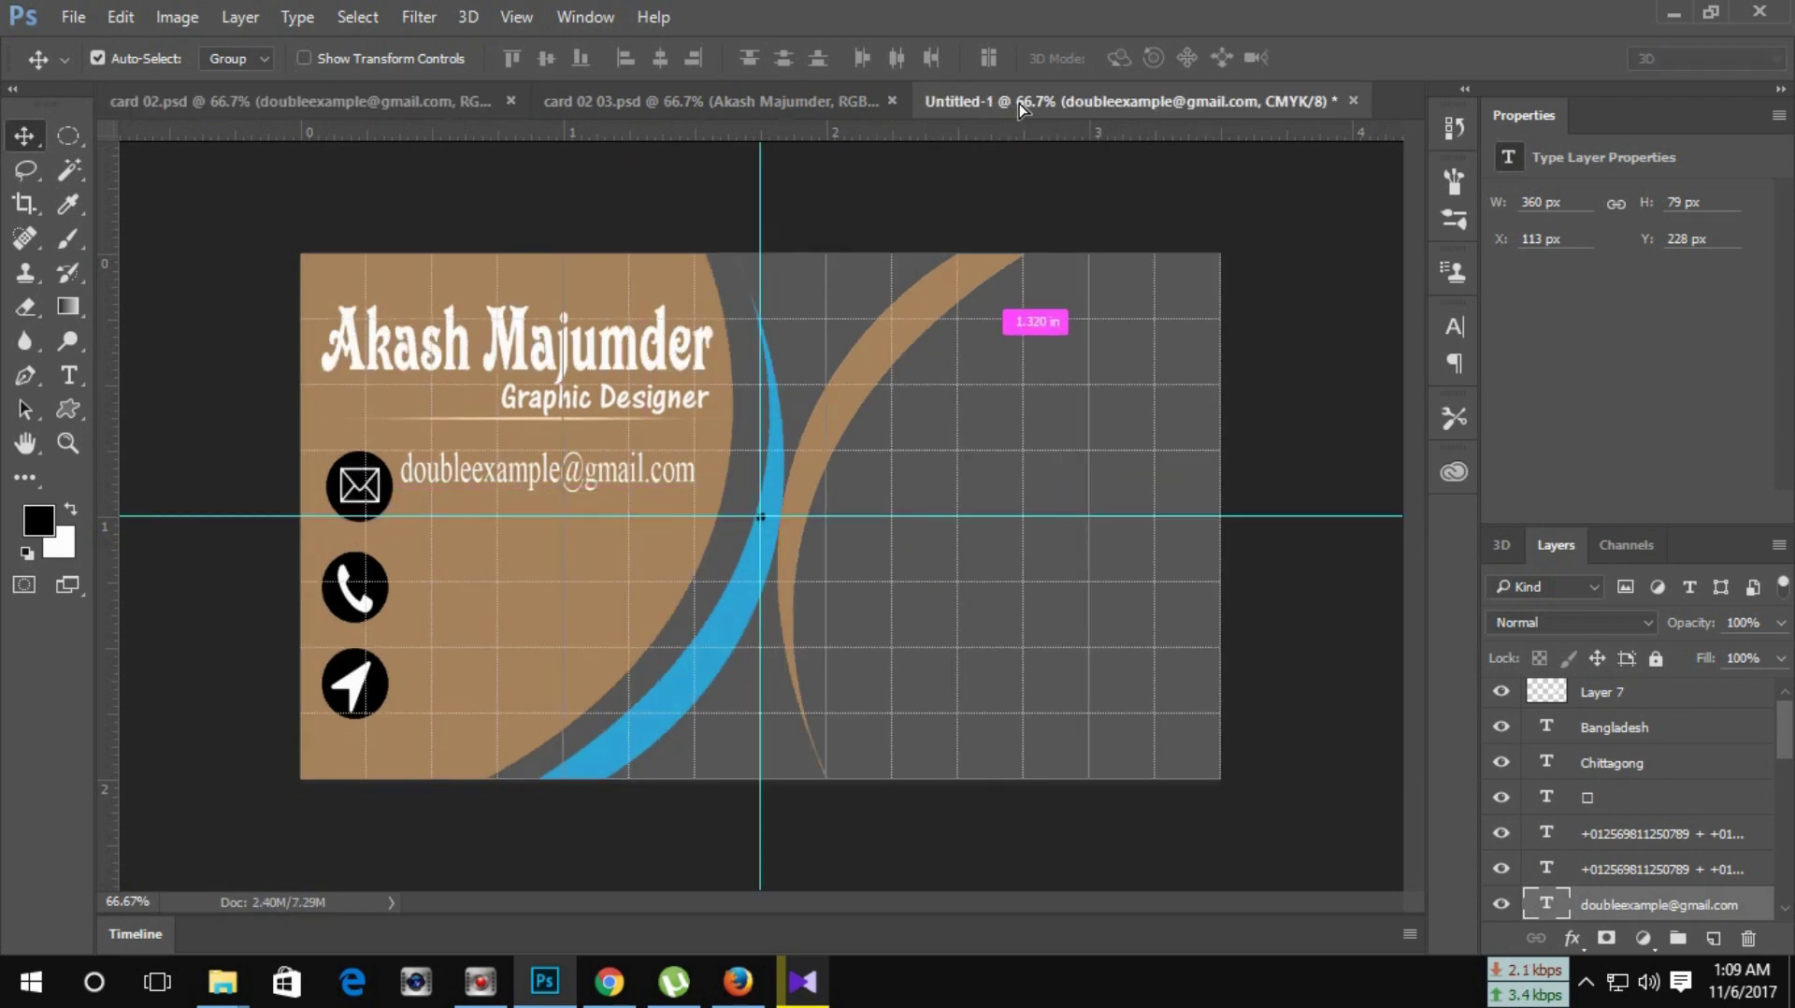
{"action": "left_click_drag", "start_coordinate": [1022, 109], "coordinate": [808, 325]}
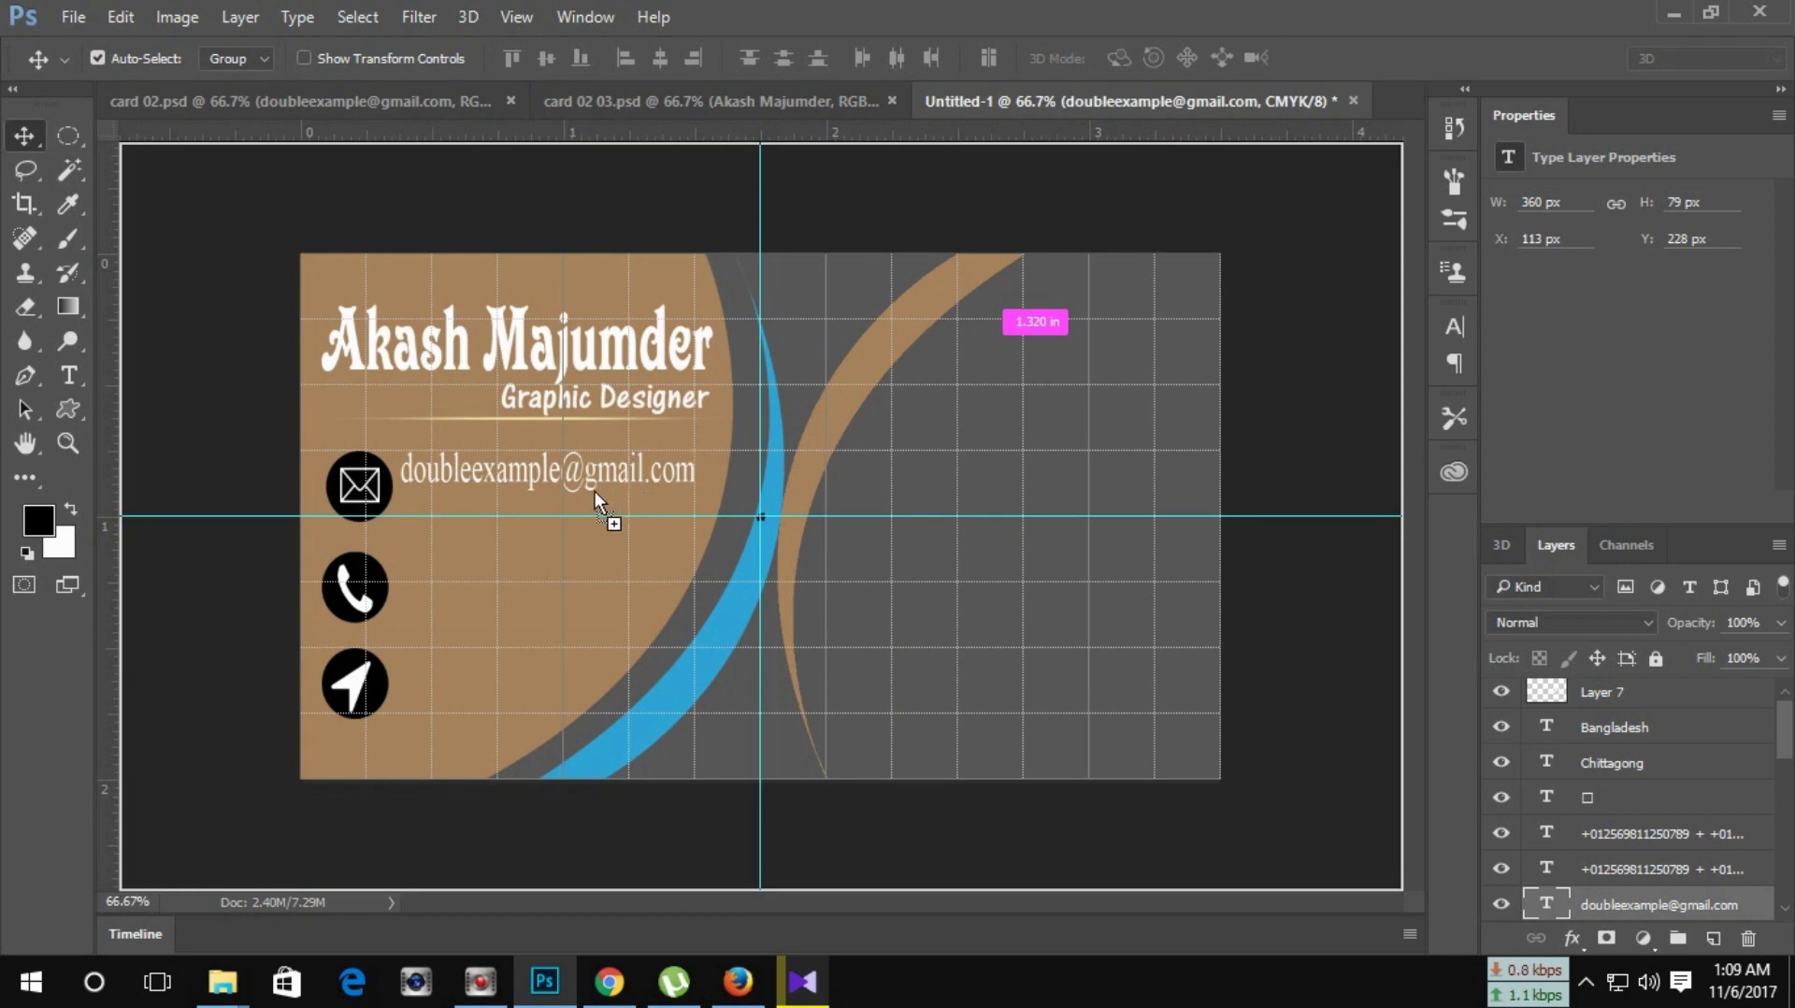
{"action": "left_click_drag", "start_coordinate": [629, 468], "coordinate": [595, 491]}
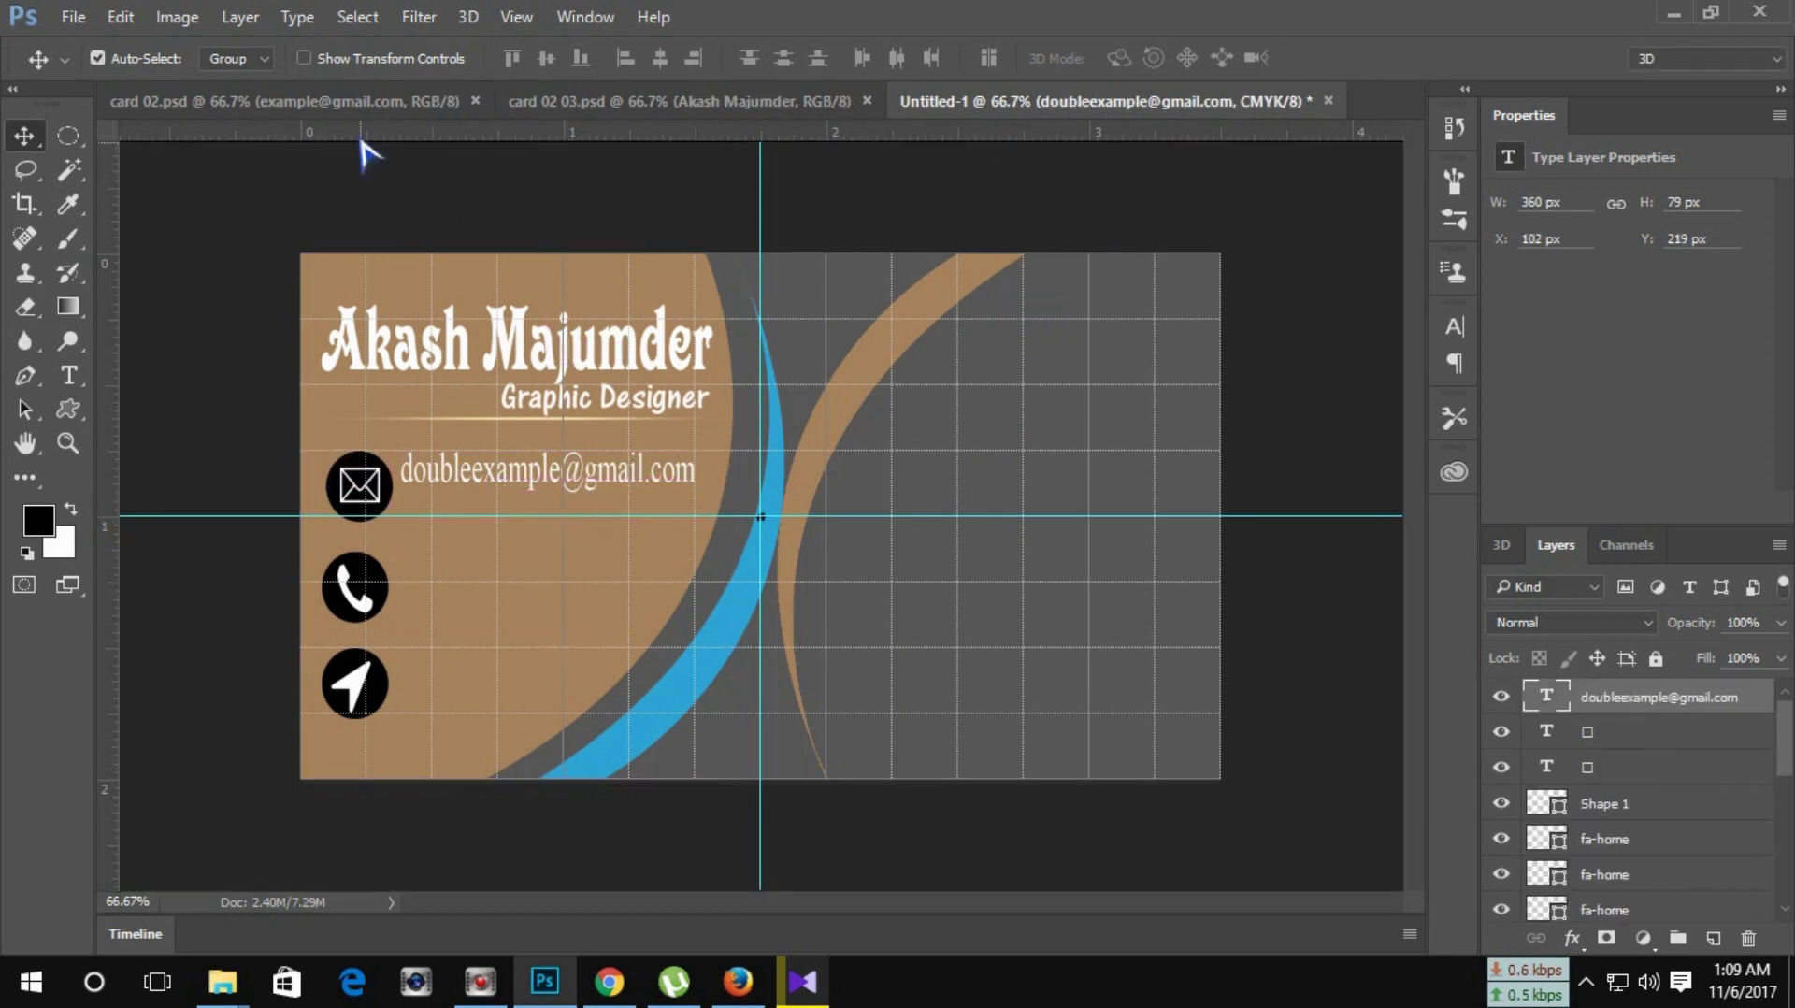
{"action": "mouse_move", "coordinate": [364, 150]}
{"action": "left_mouse_down"}
{"action": "mouse_move", "coordinate": [463, 492]}
{"action": "mouse_move", "coordinate": [681, 428]}
{"action": "left_mouse_up"}
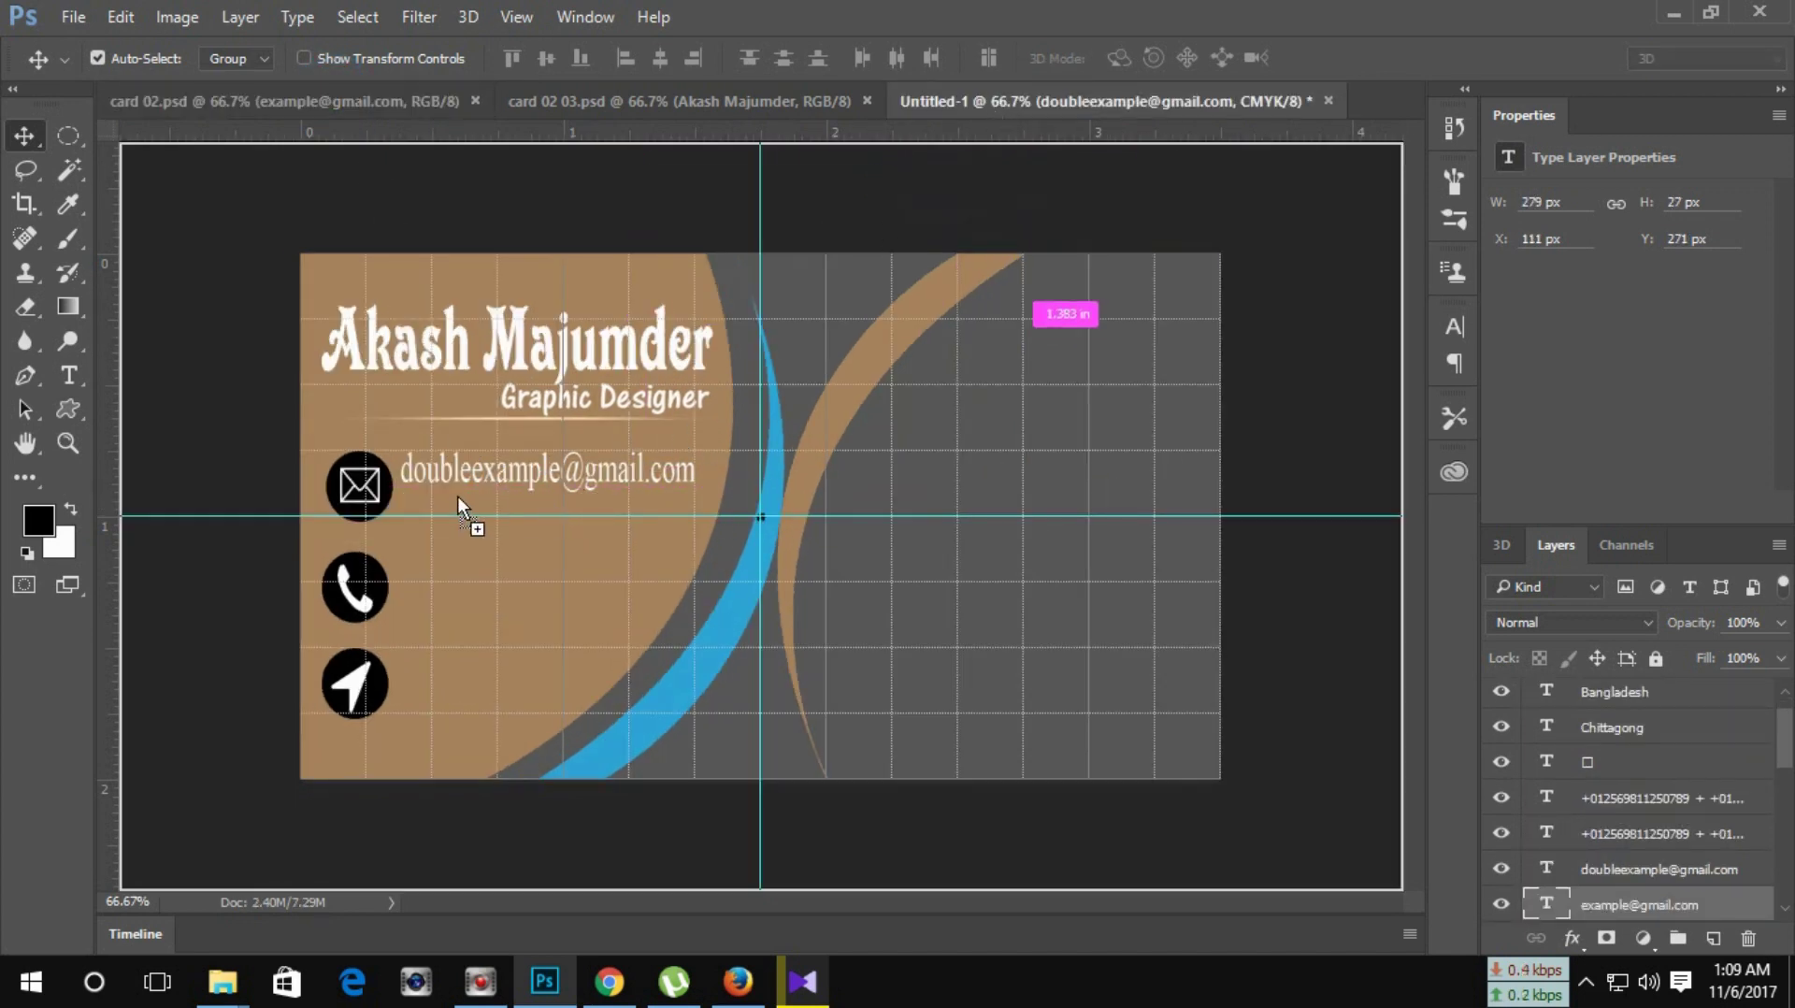
{"action": "left_click_drag", "start_coordinate": [457, 496], "coordinate": [562, 504]}
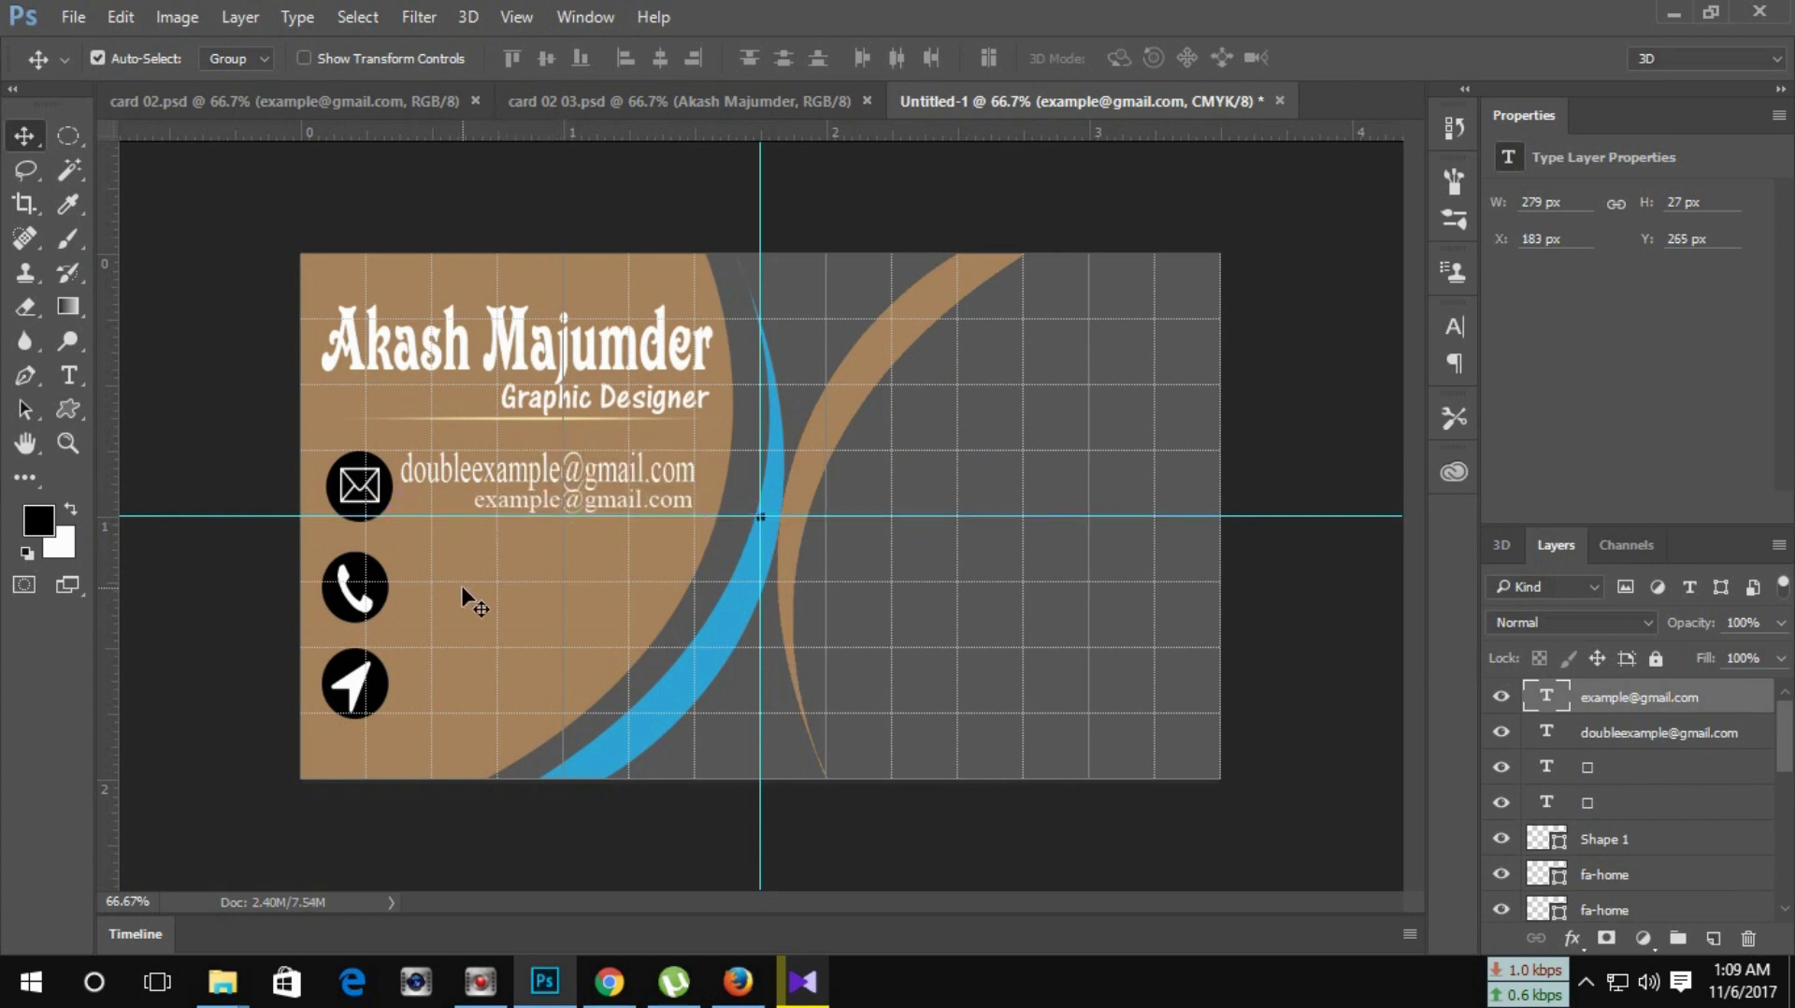
Step: Duplicate the gold line as a divider just below the e-mail lines
{"action": "left_click", "coordinate": [540, 419]}
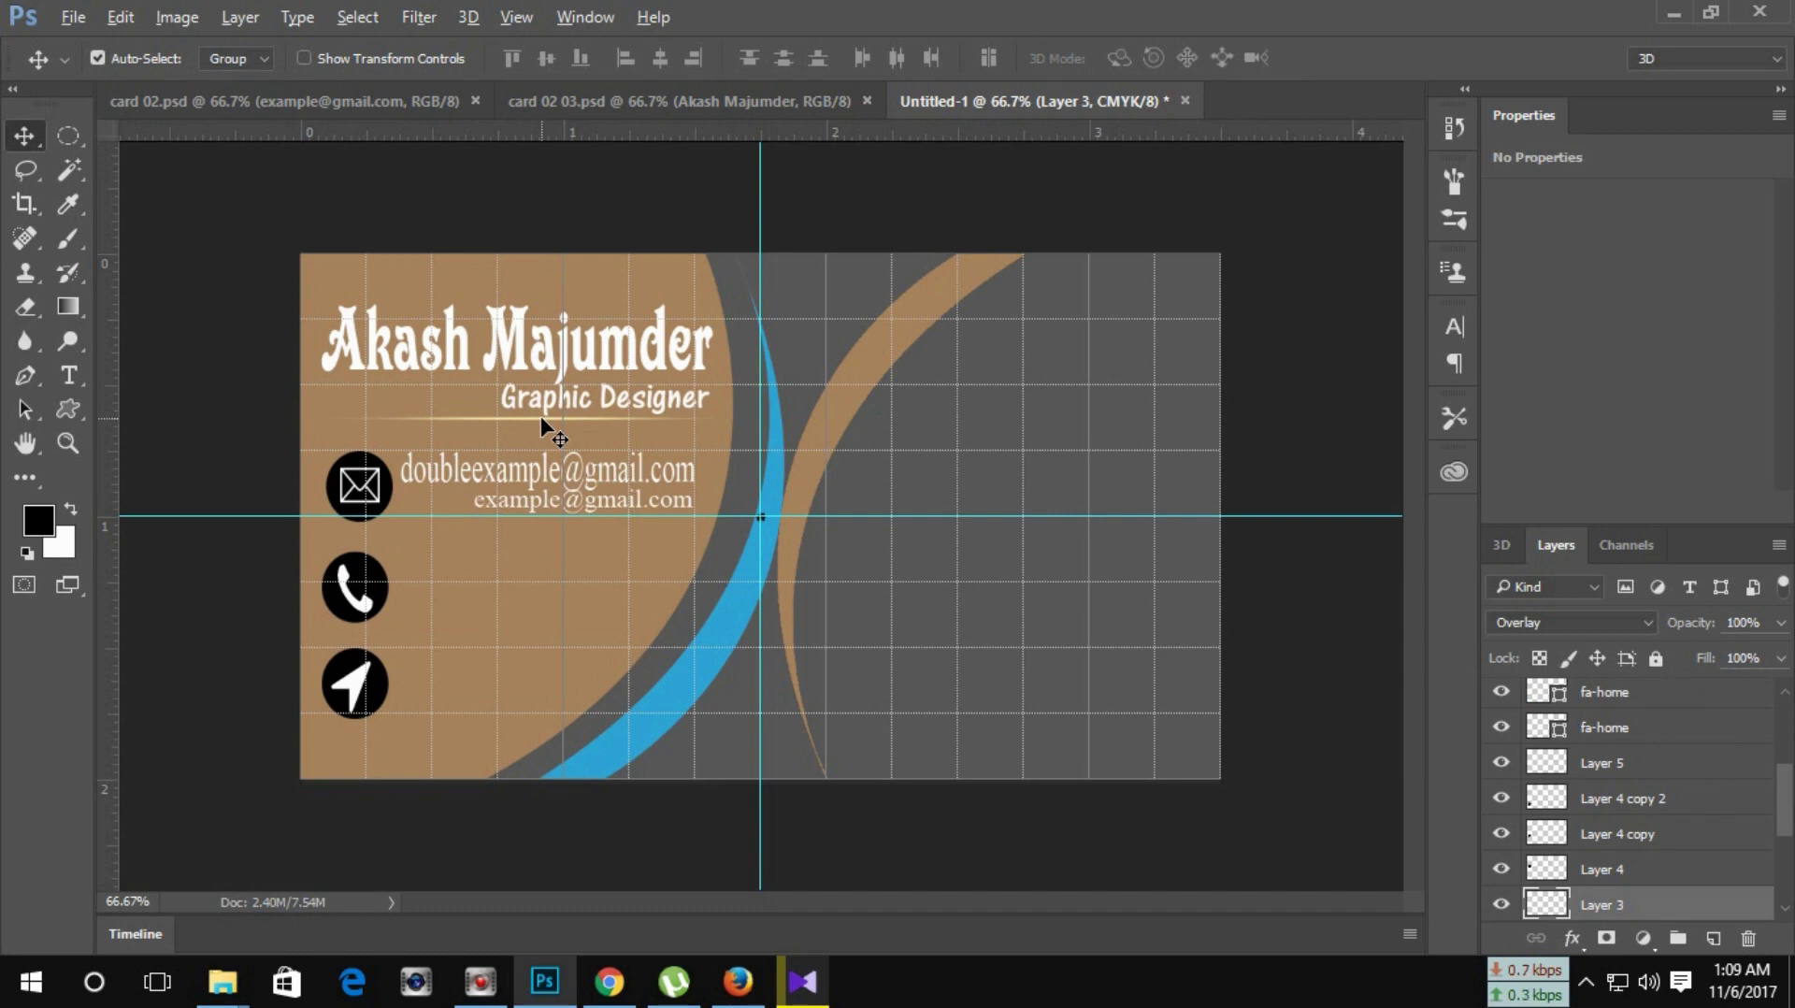
{"action": "left_click_drag", "start_coordinate": [541, 418], "coordinate": [538, 535]}
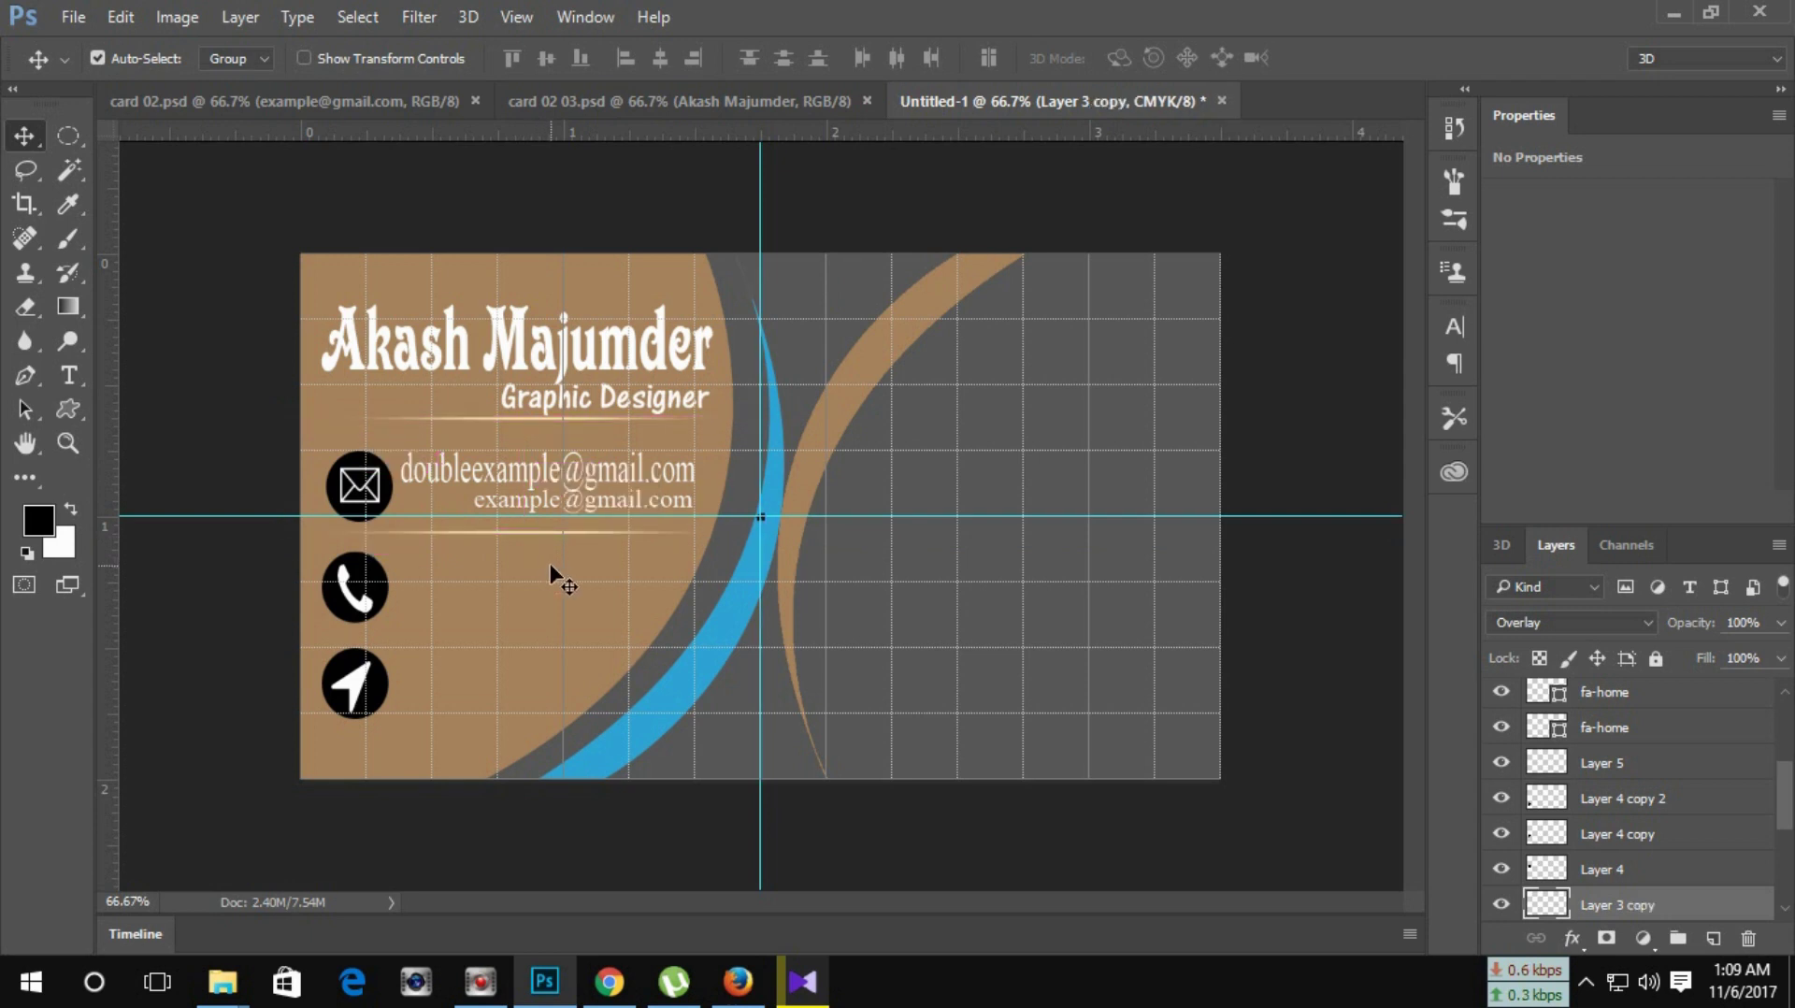
{"action": "key", "text": "Down"}
{"action": "key", "text": "Down"}
{"action": "key", "text": "Down"}
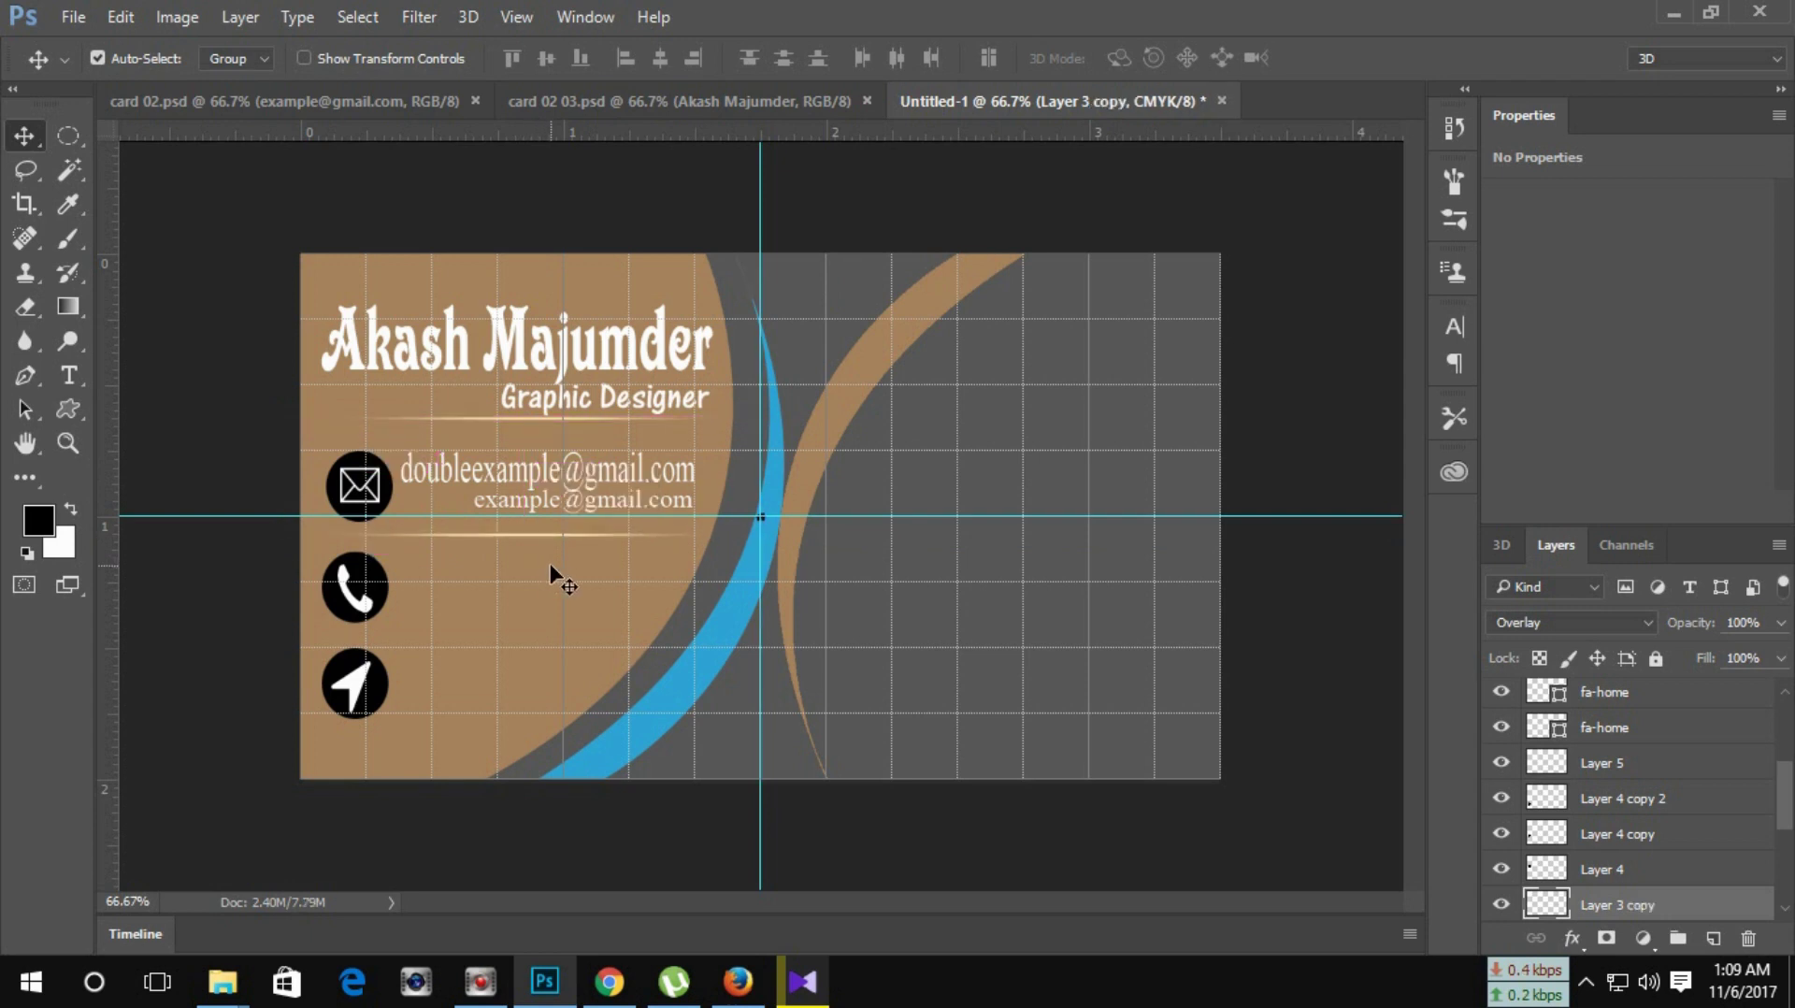
{"action": "key", "text": "Down"}
{"action": "key", "text": "Down"}
{"action": "key", "text": "Down"}
{"action": "key", "text": "Down"}
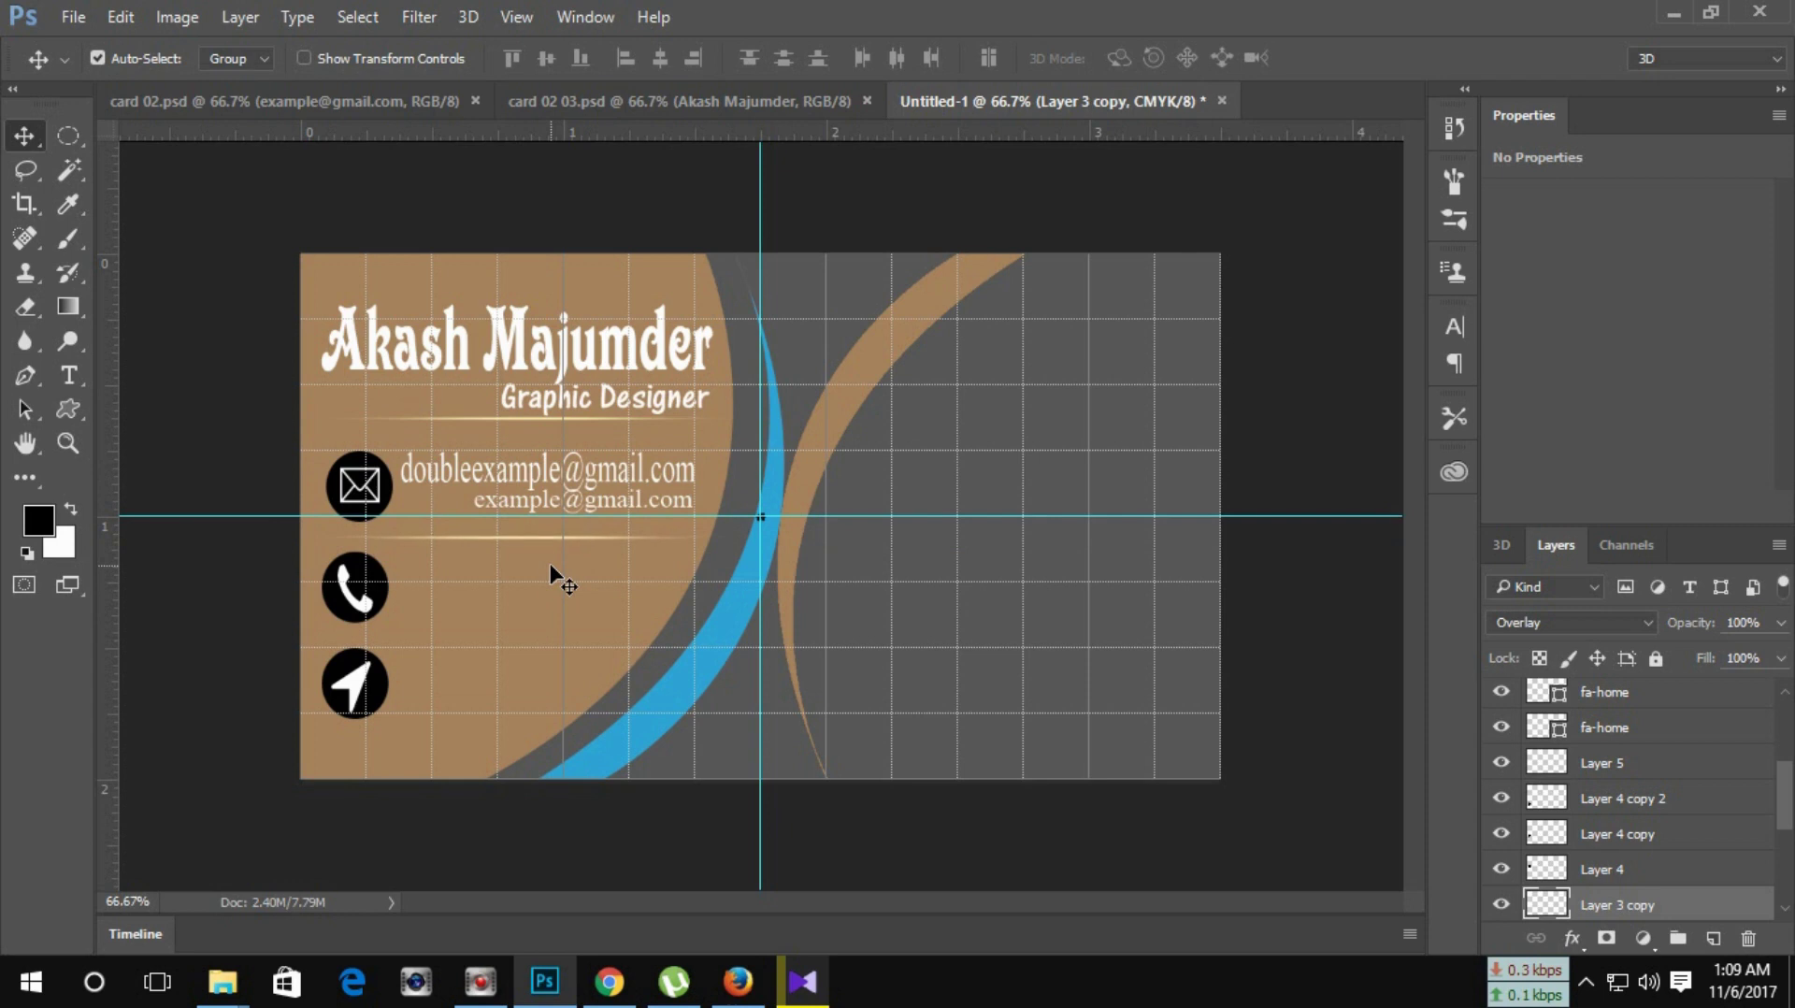
Step: Duplicate the divider below the phone row and shorten it, shifted to the right
{"action": "left_click_drag", "start_coordinate": [547, 545], "coordinate": [513, 643]}
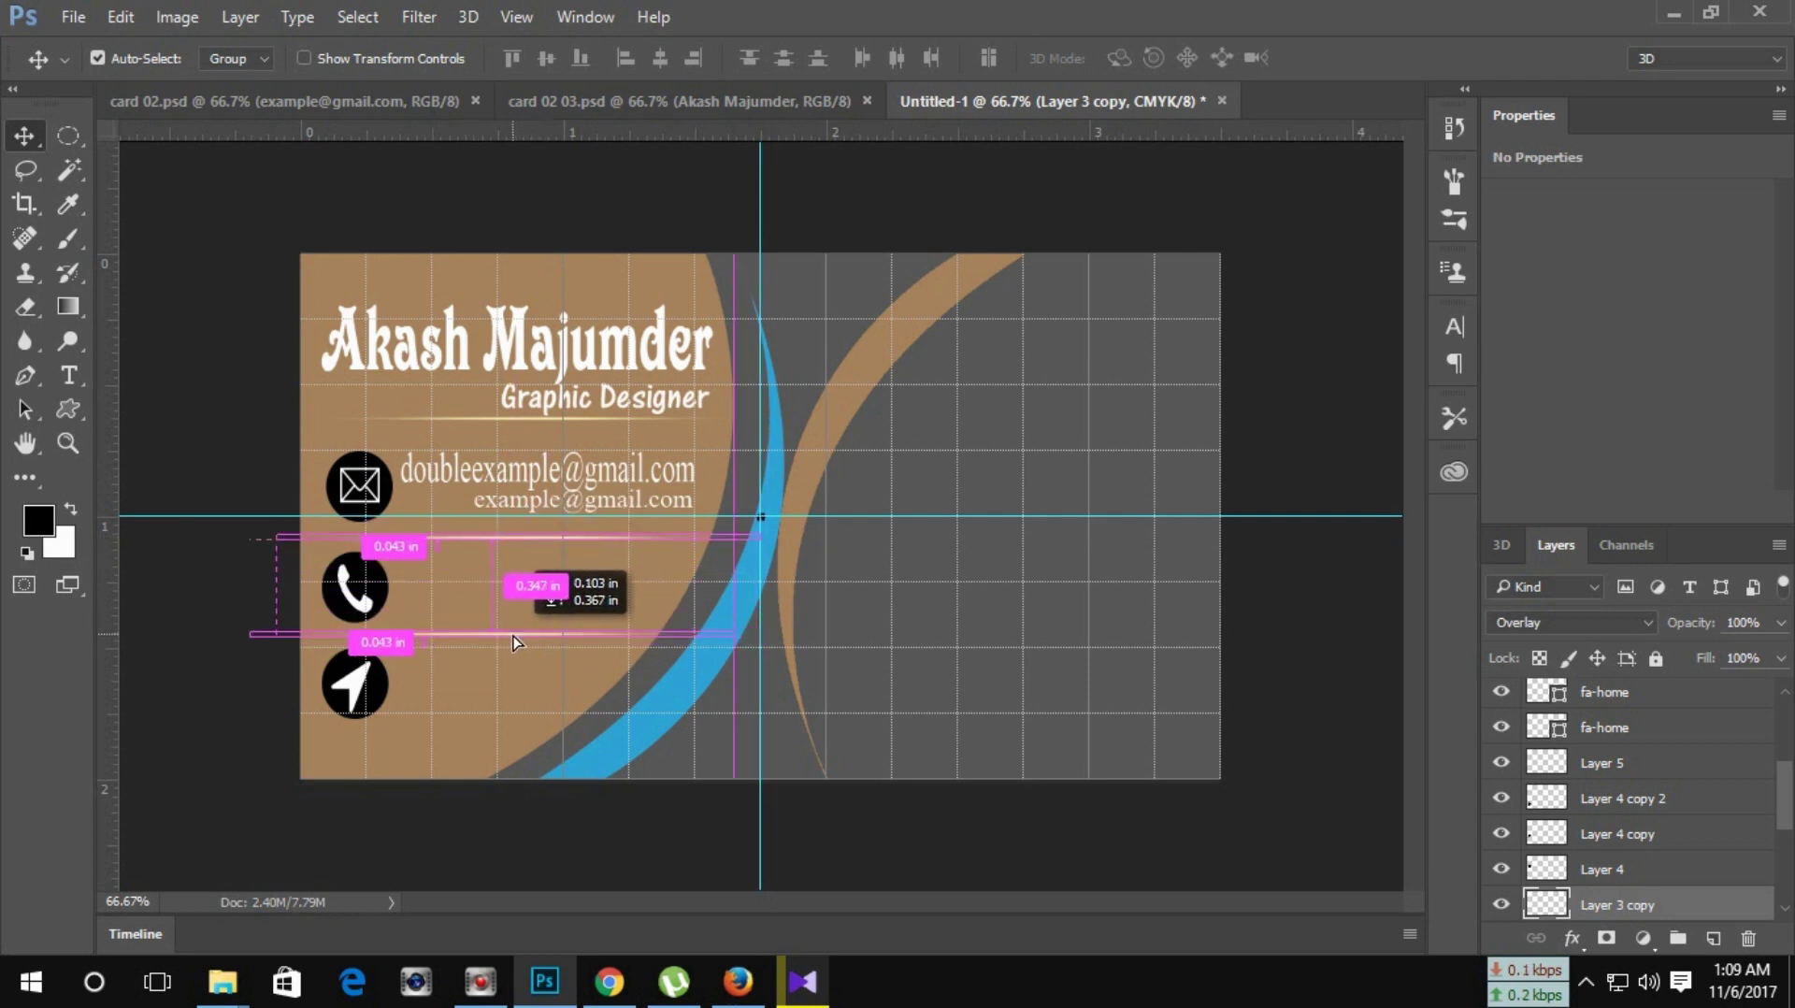
{"action": "left_click_drag", "start_coordinate": [512, 643], "coordinate": [512, 640]}
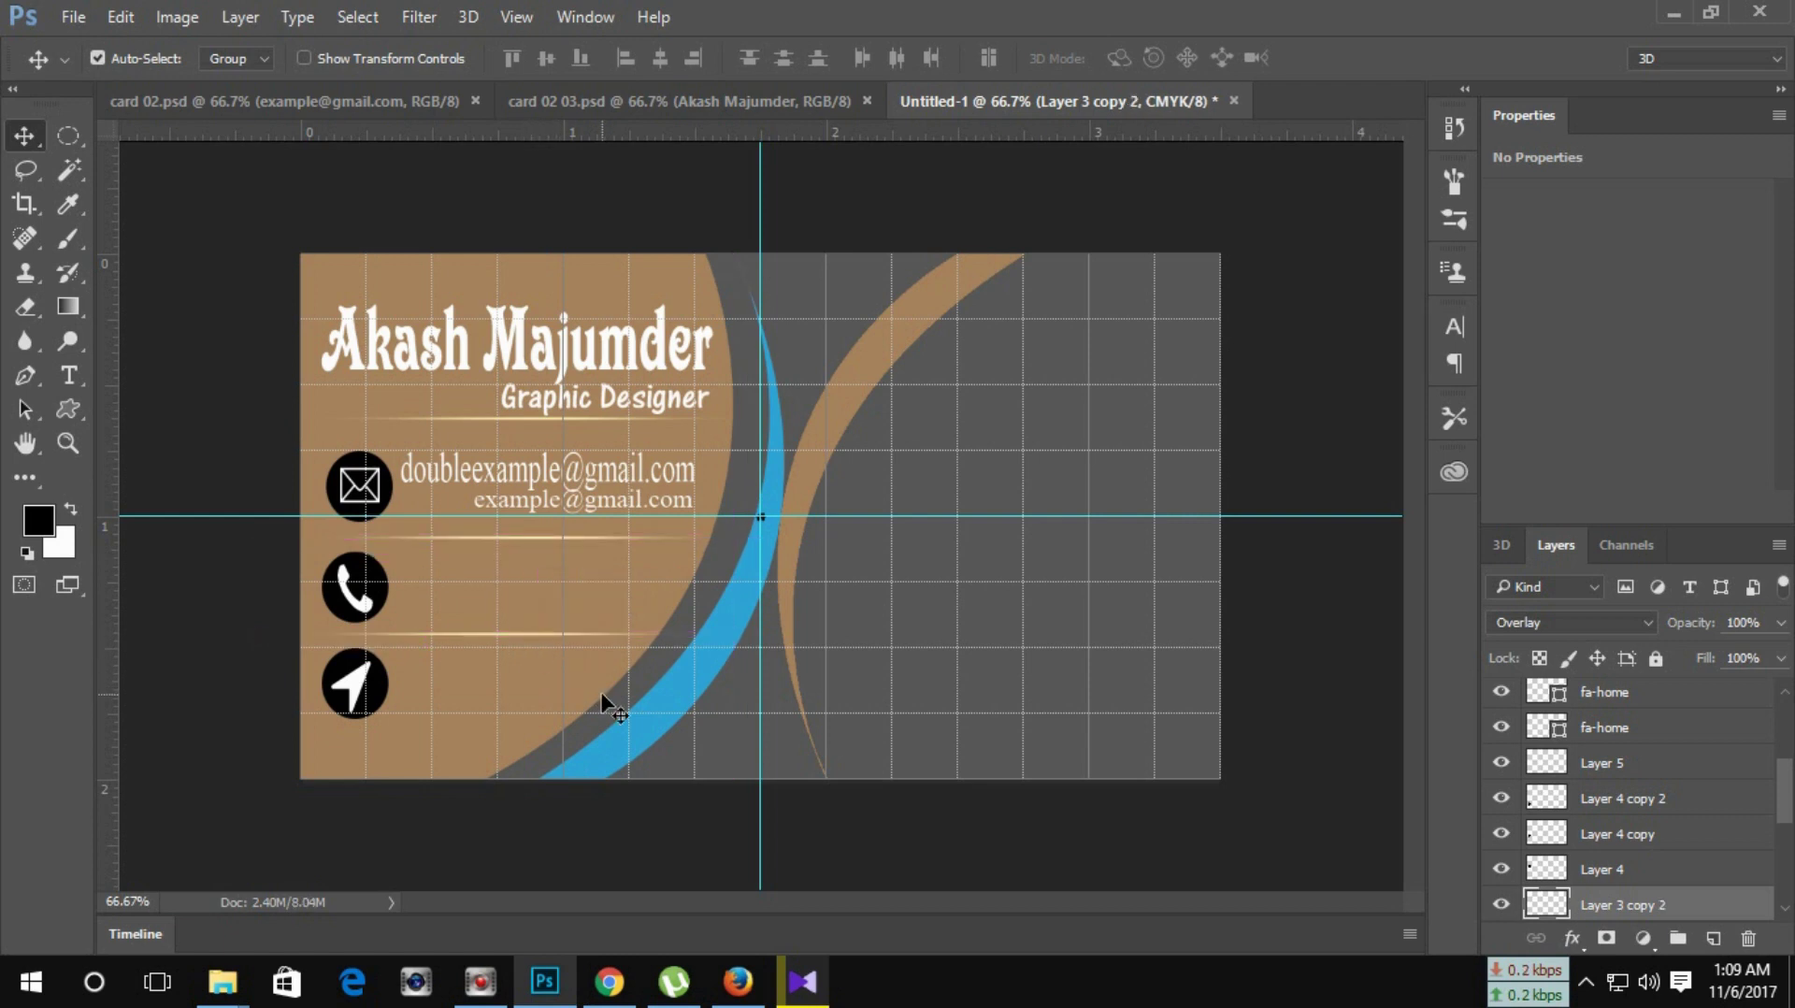
{"action": "key", "text": "ctrl+t"}
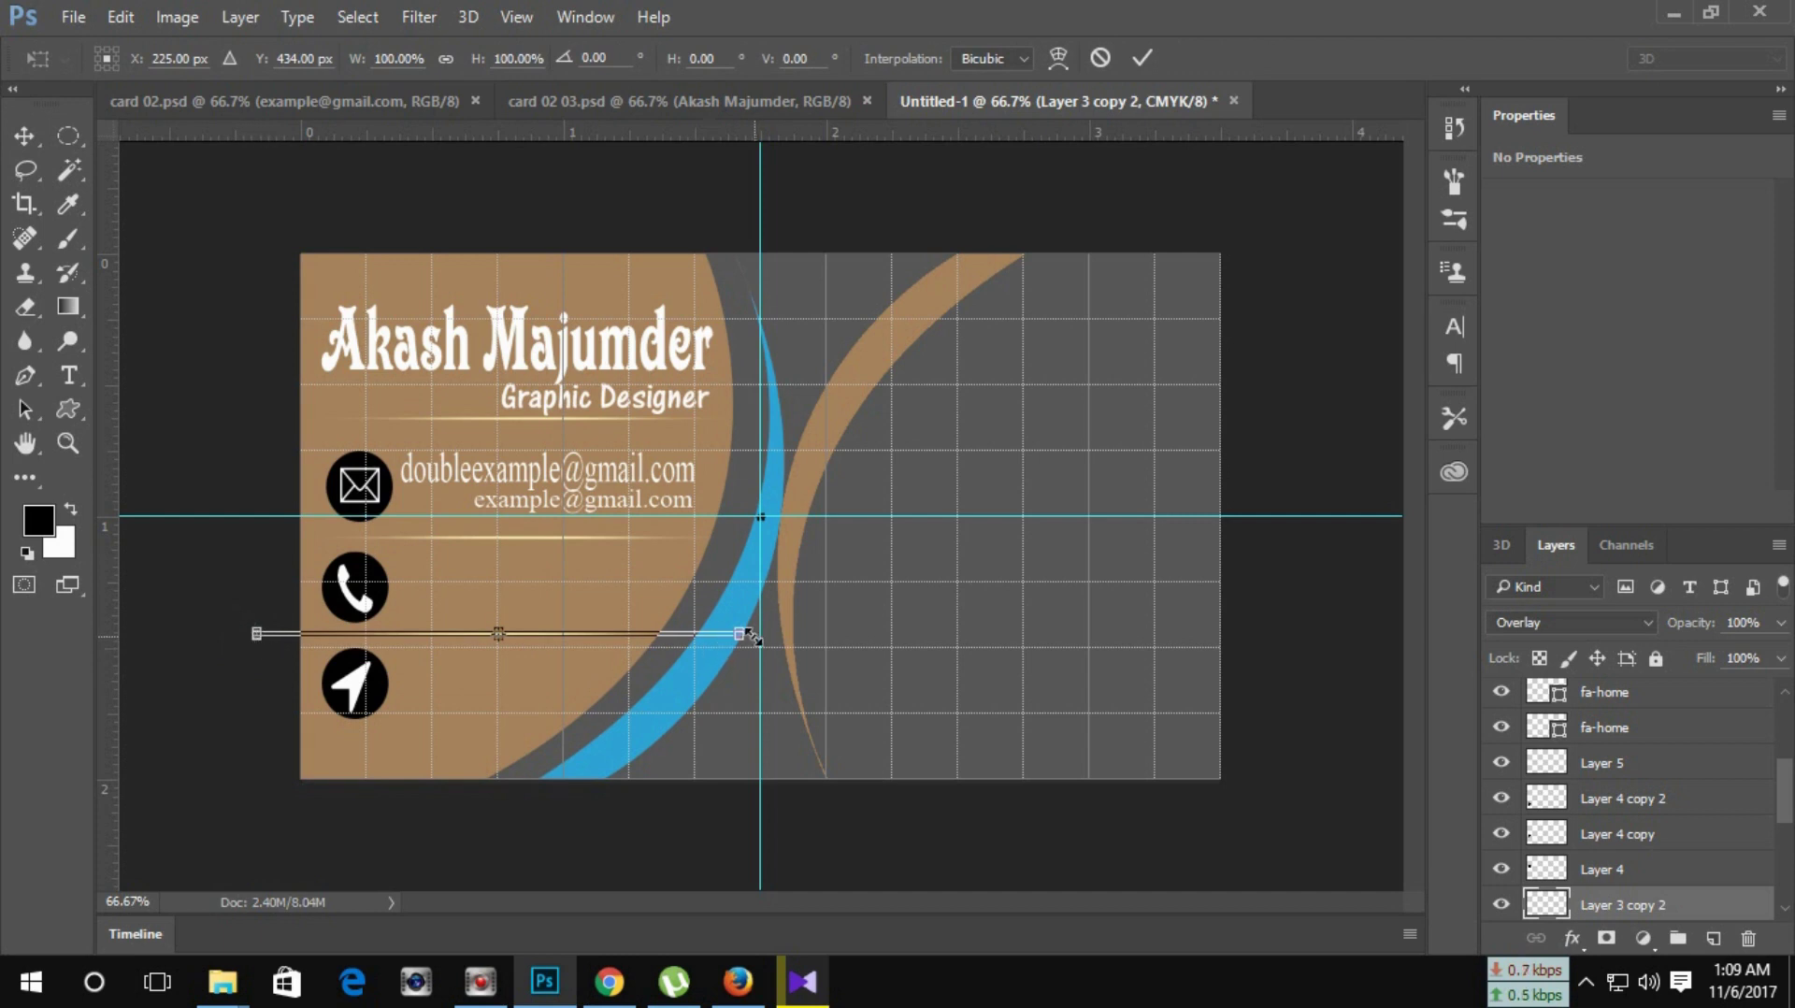
{"action": "left_click_drag", "start_coordinate": [741, 634], "coordinate": [647, 634]}
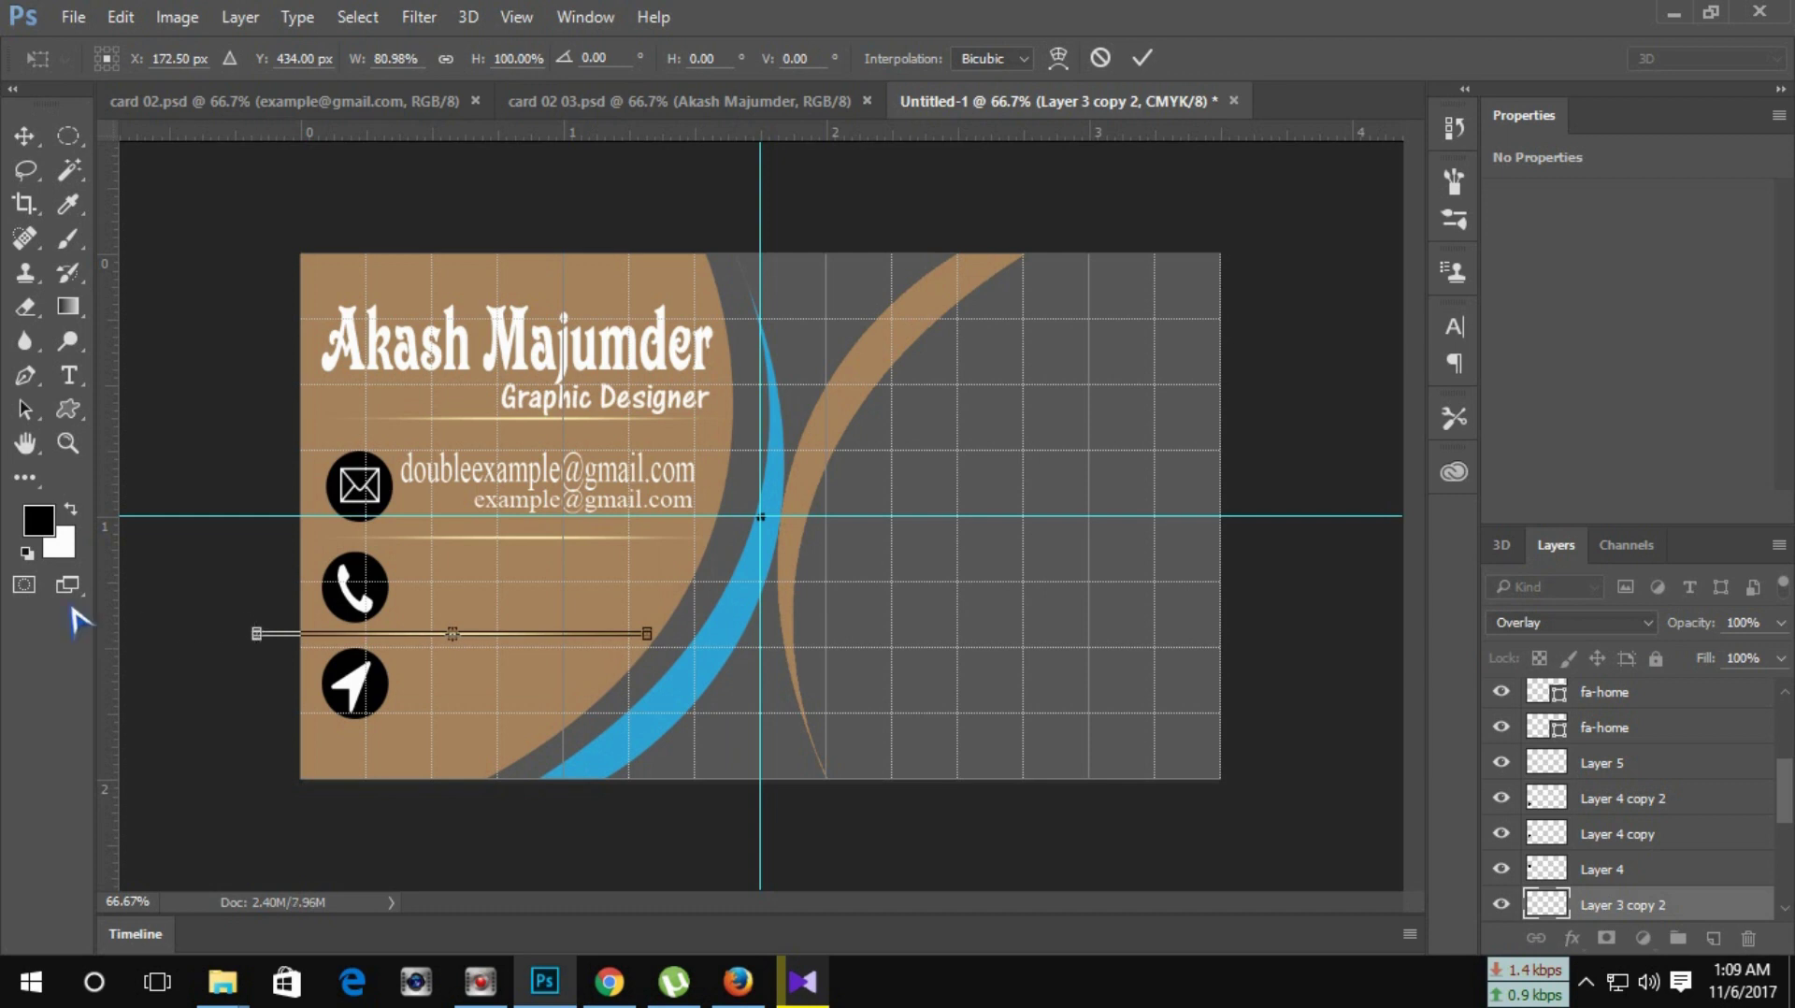
{"action": "key", "text": "shift+Right"}
{"action": "key", "text": "shift+Right"}
{"action": "key", "text": "shift+Right"}
{"action": "key", "text": "shift+Right"}
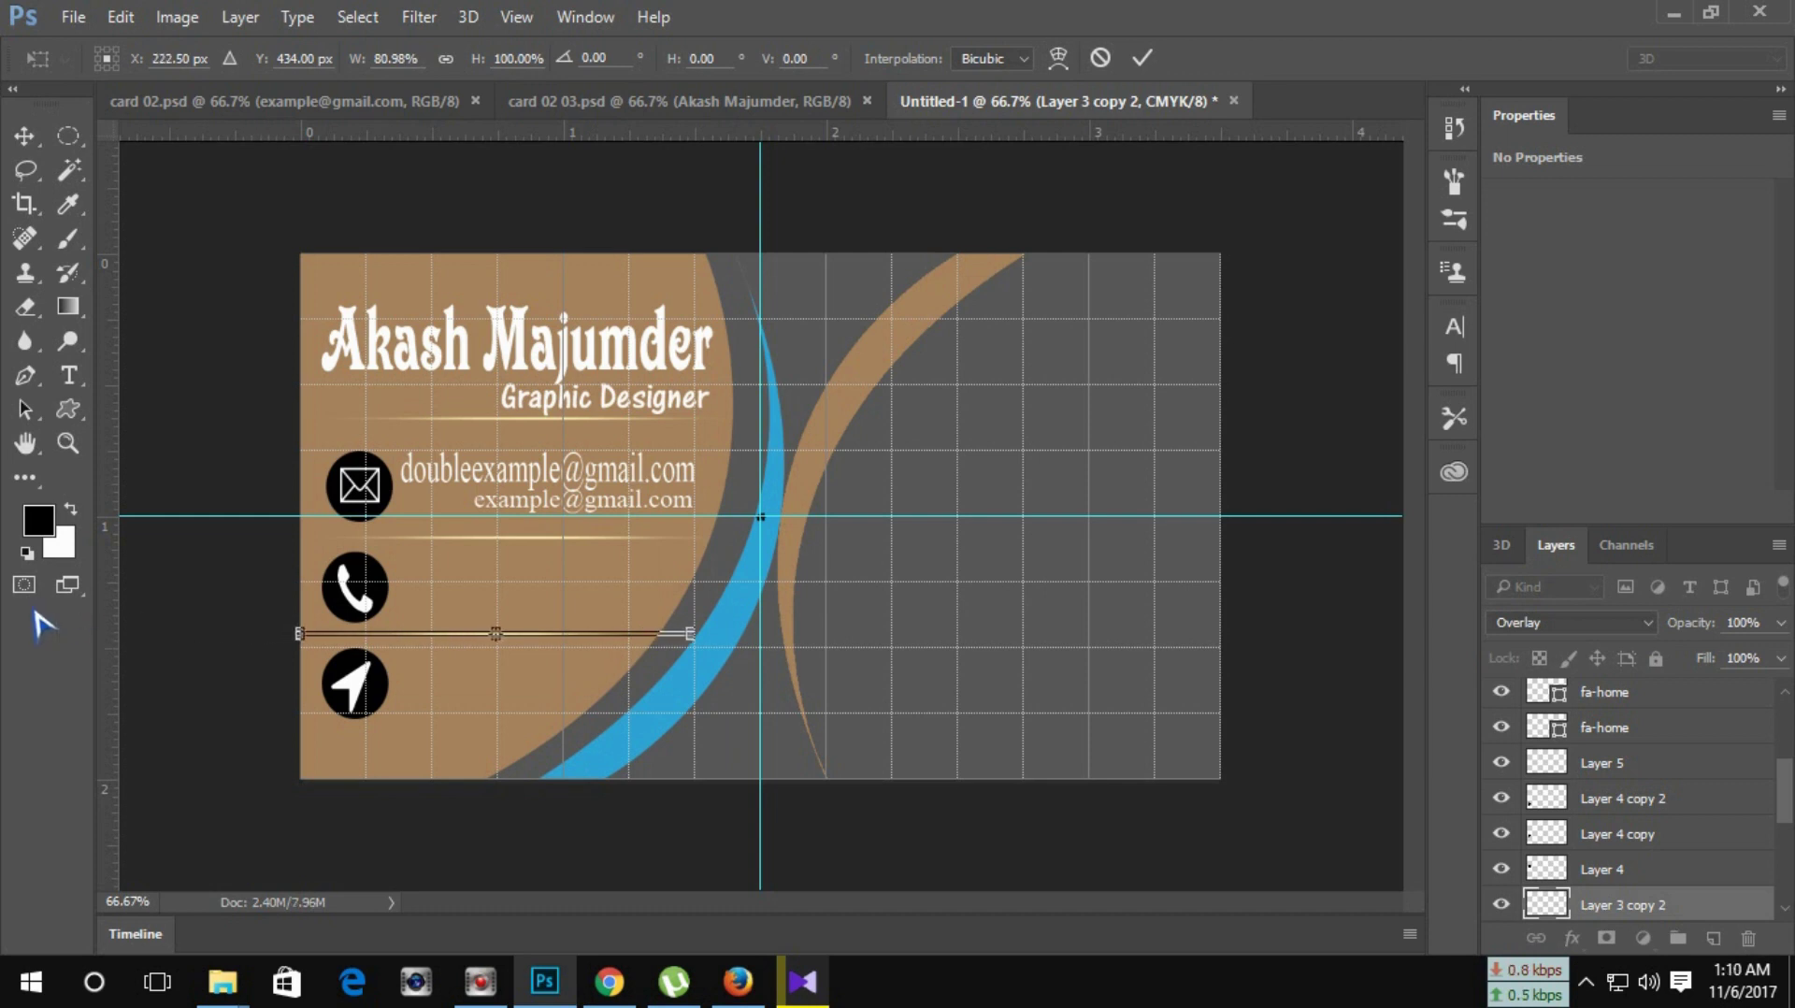
{"action": "key", "text": "Return"}
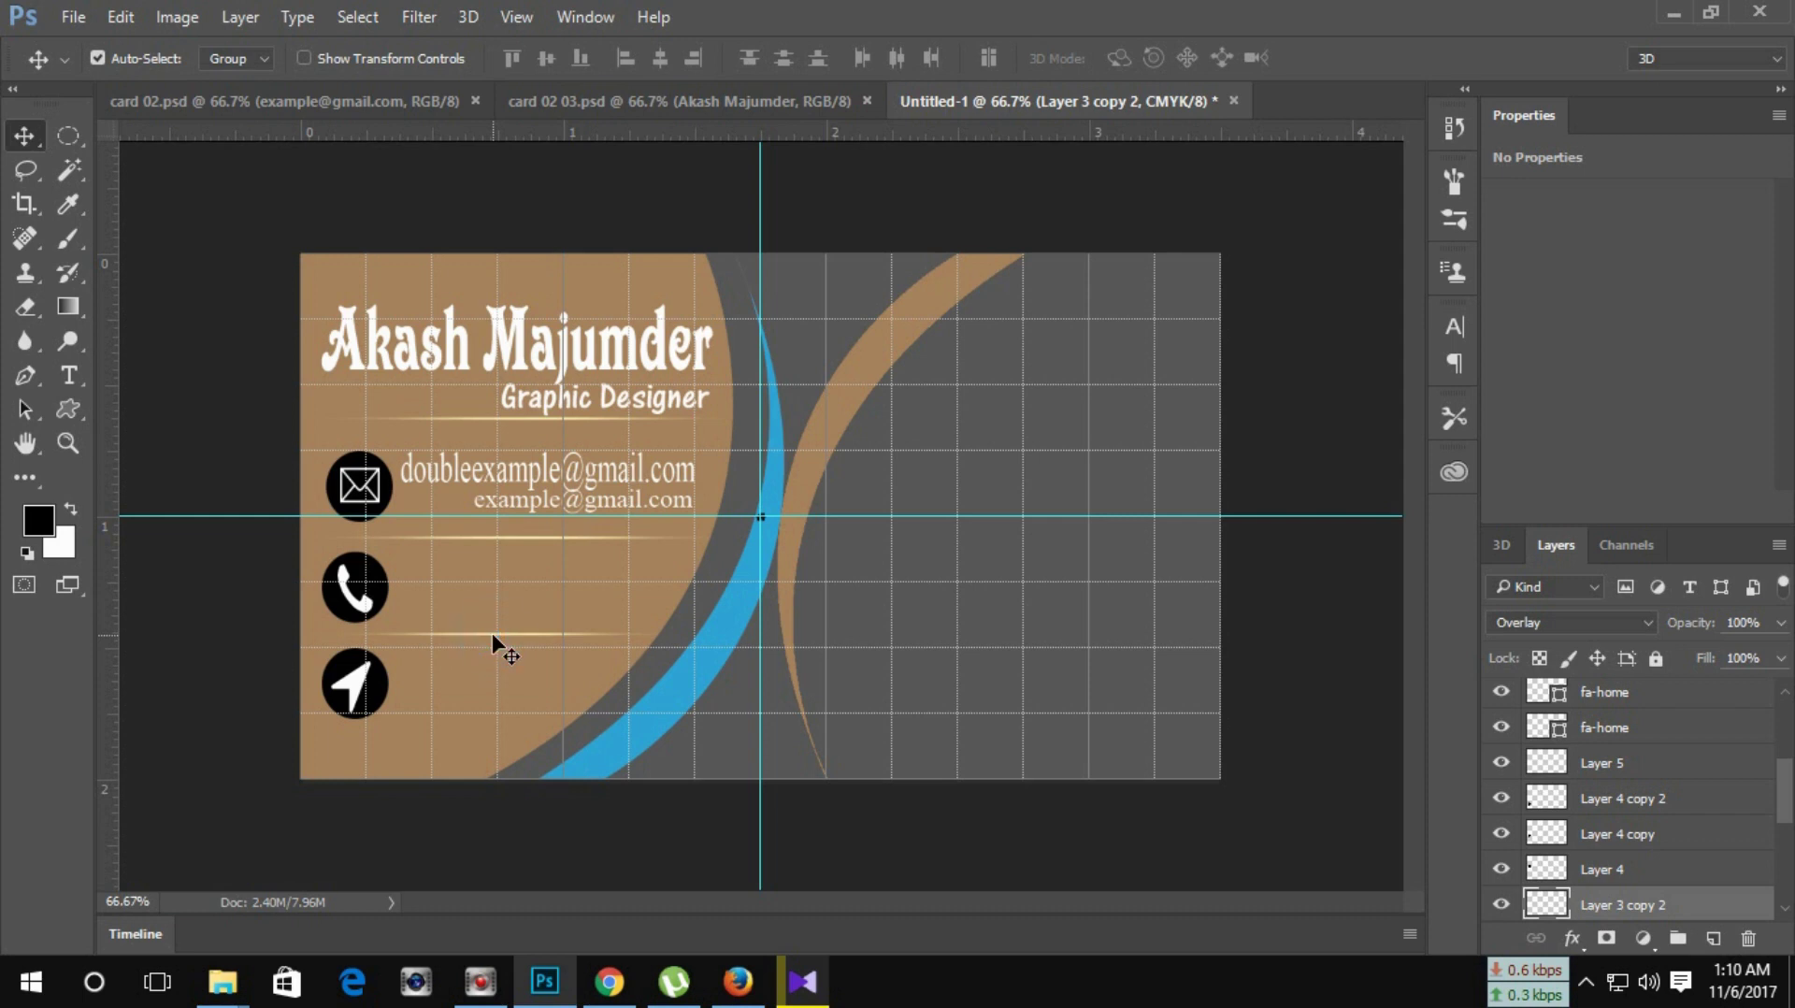
Step: Recommit the divider transform, then bring up Save As and dismiss it
{"action": "key", "text": "ctrl+t"}
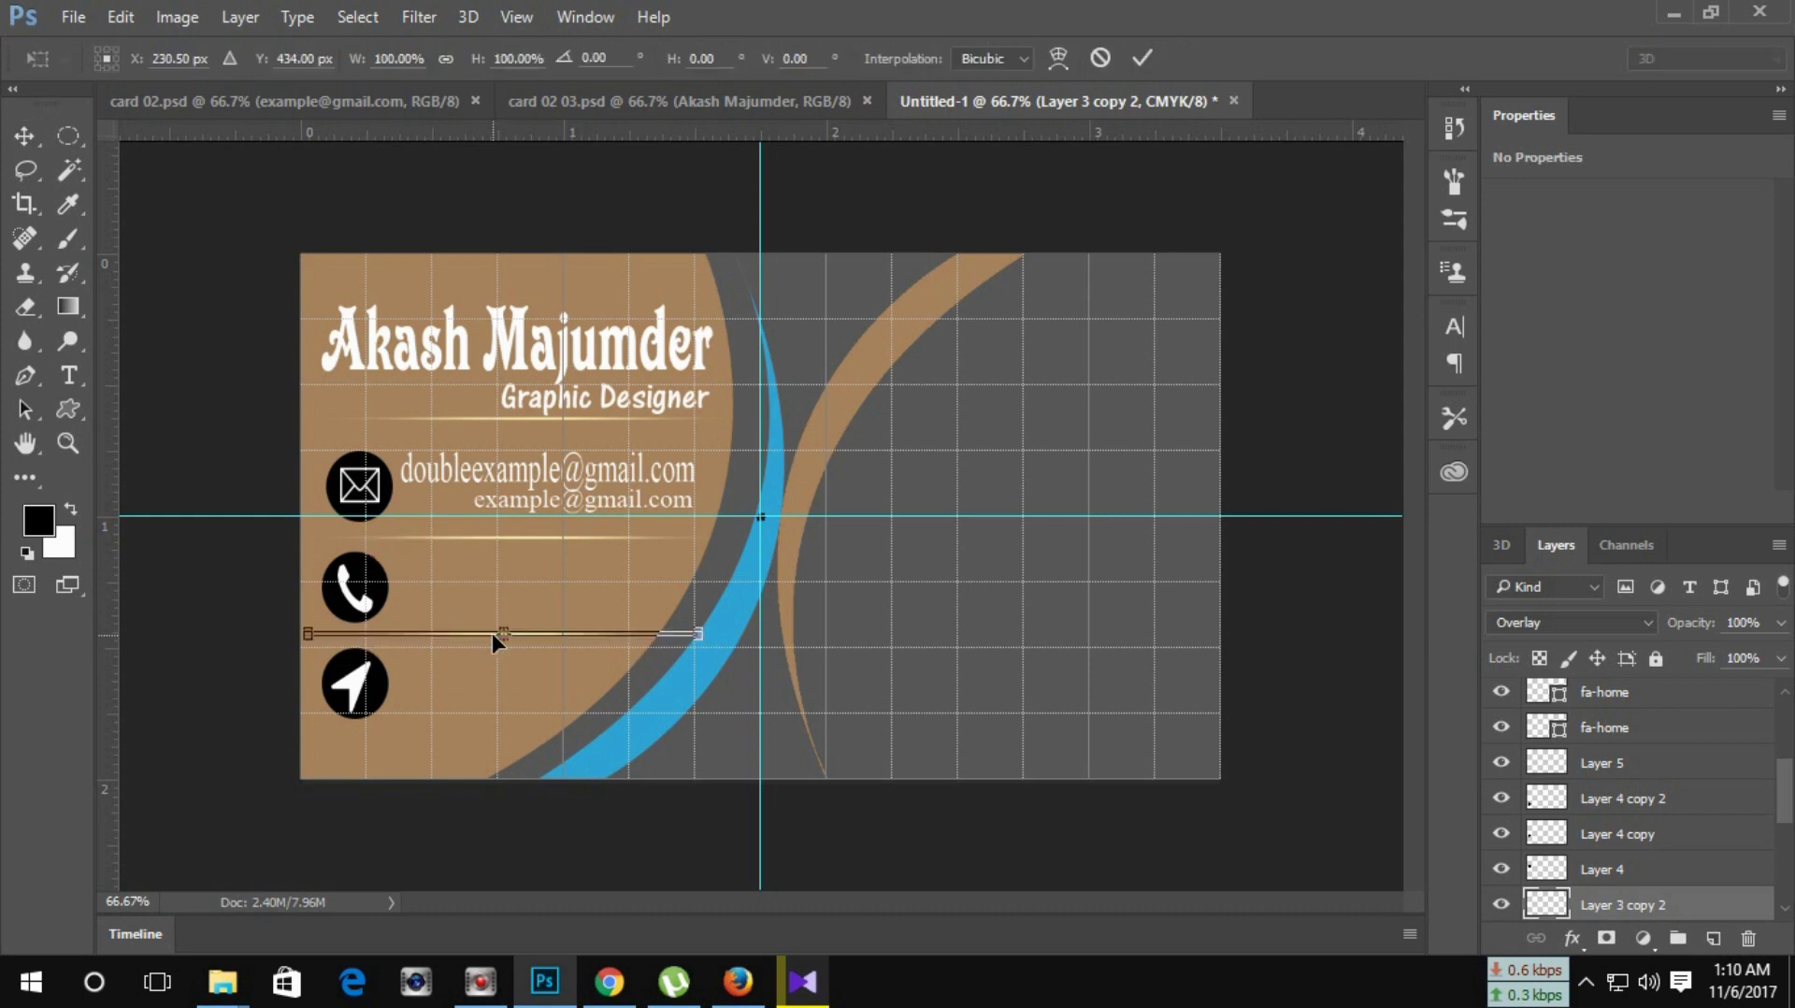
{"action": "key", "text": "Return"}
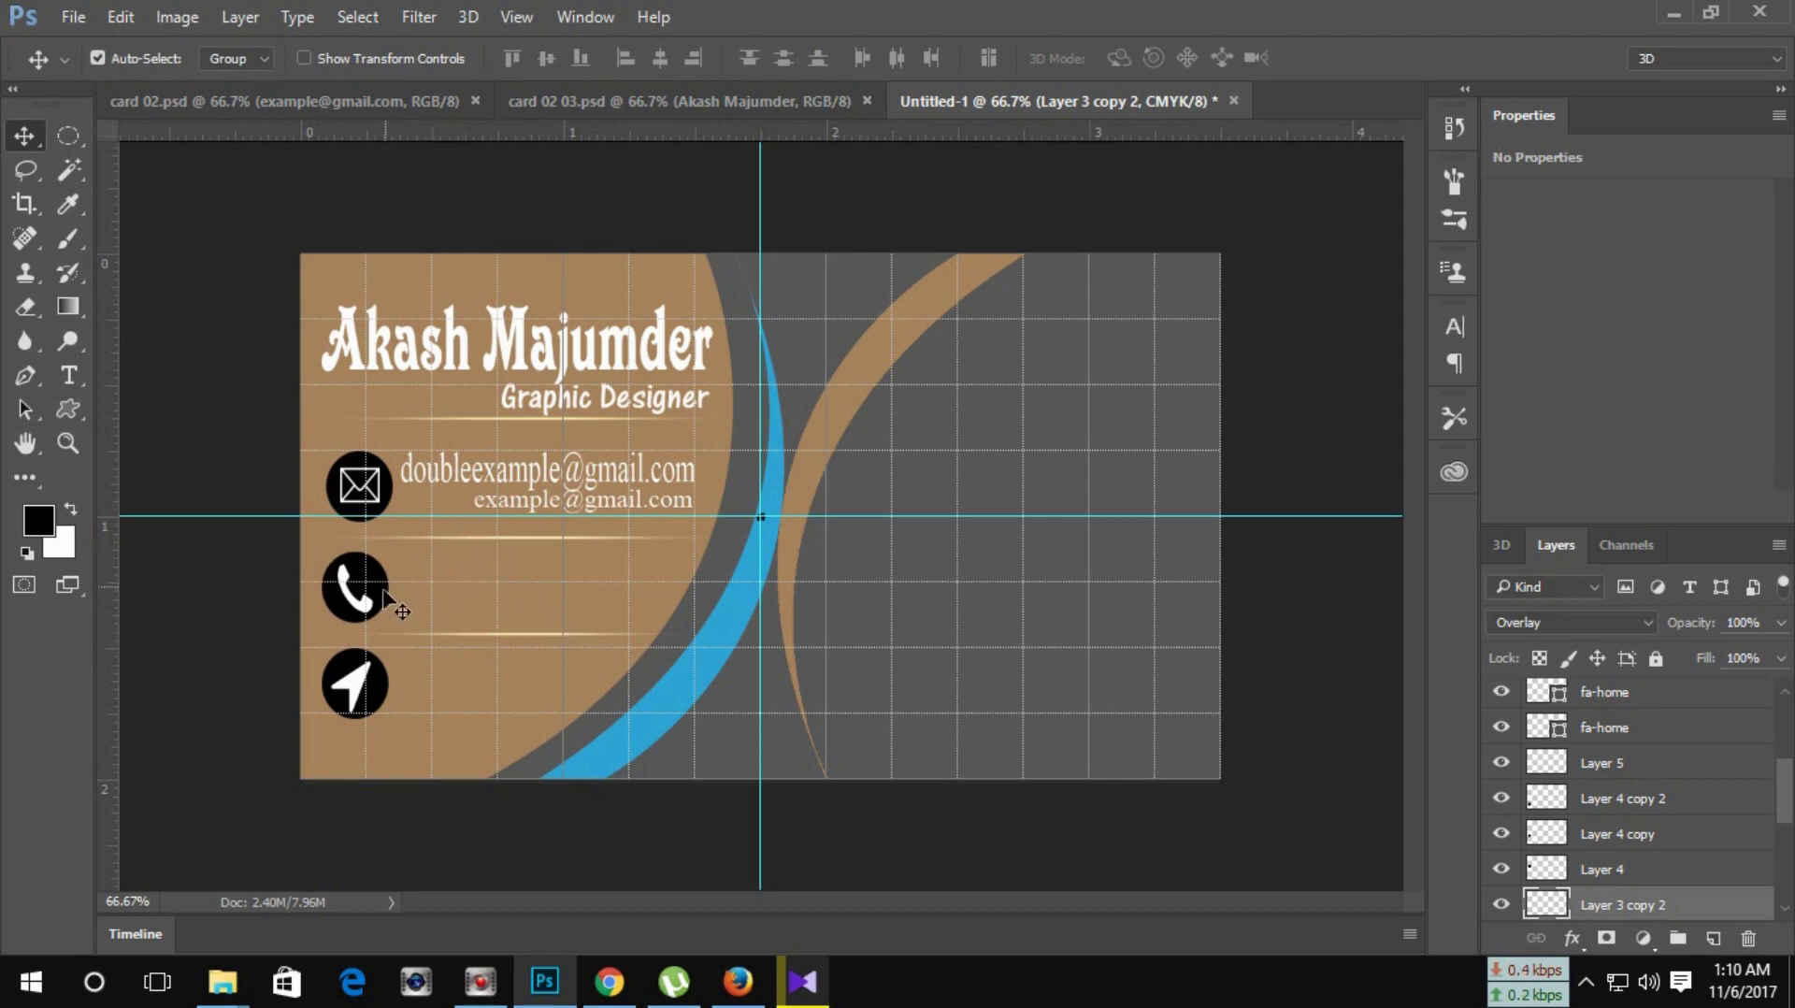
{"action": "key", "text": "ctrl"}
{"action": "key", "text": "ctrl+shift+s"}
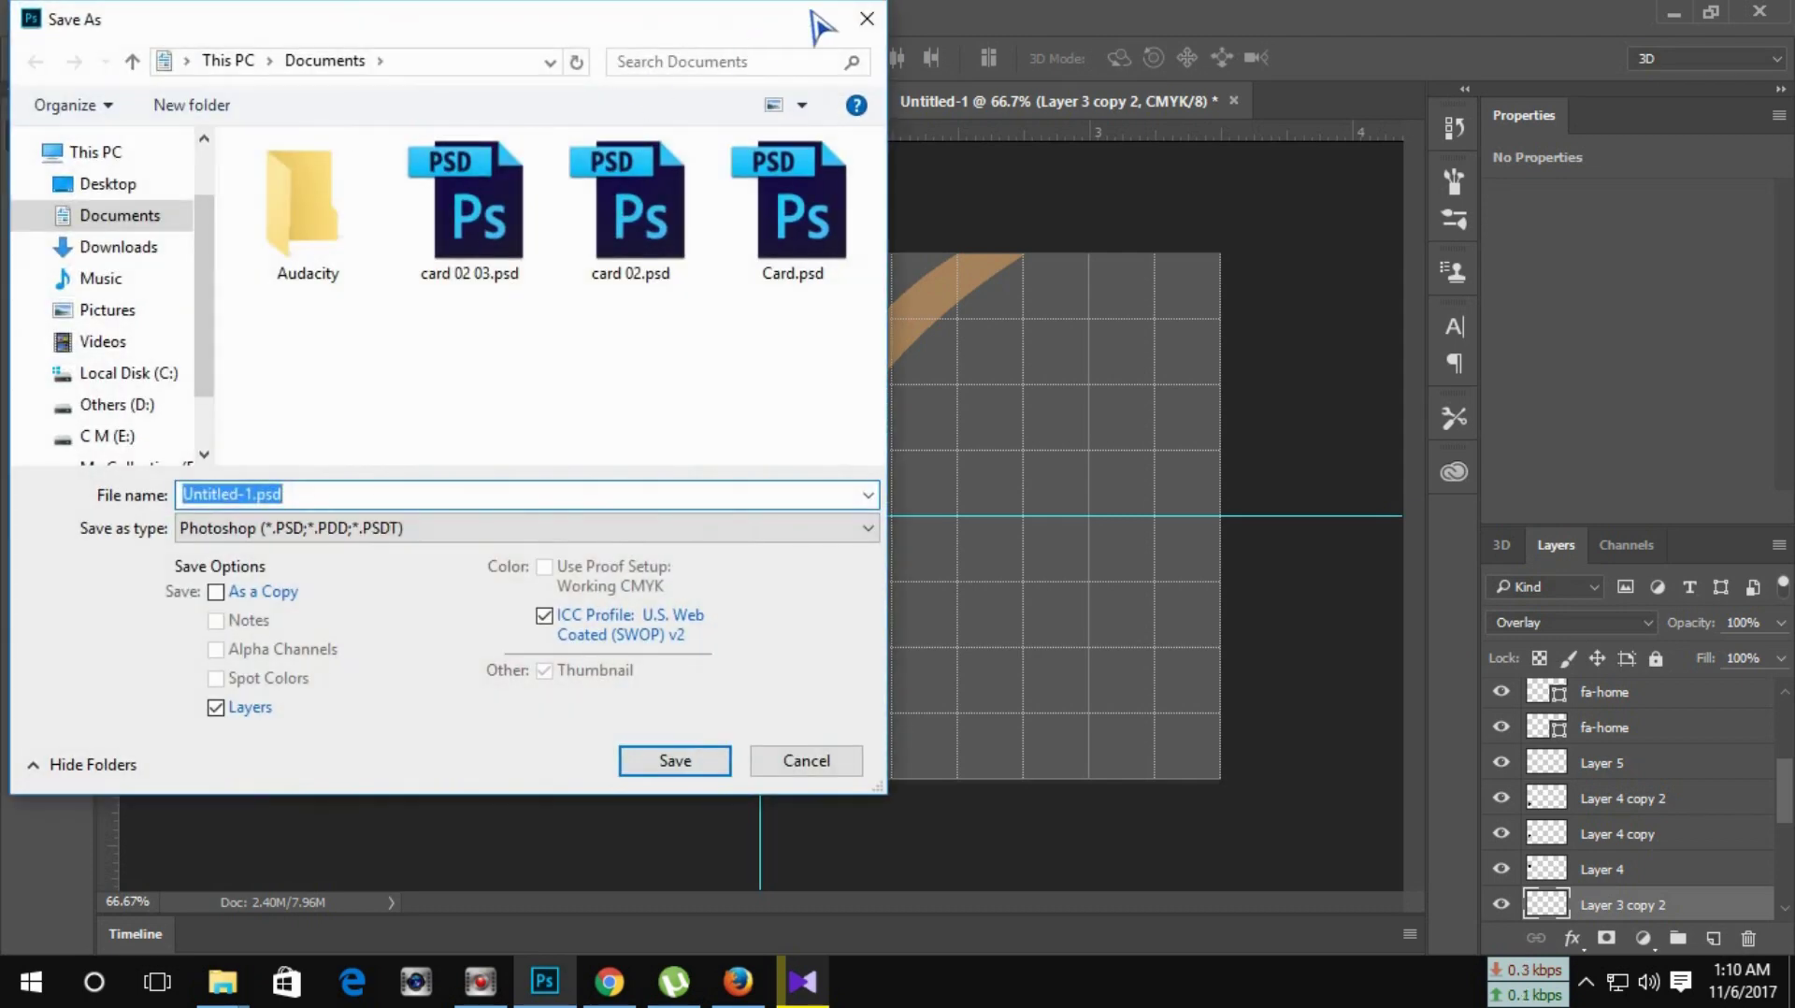
{"action": "left_click", "coordinate": [865, 11]}
Step: Copy the two phone-number lines from card 02.psd beside the phone icon
{"action": "left_click", "coordinate": [374, 101]}
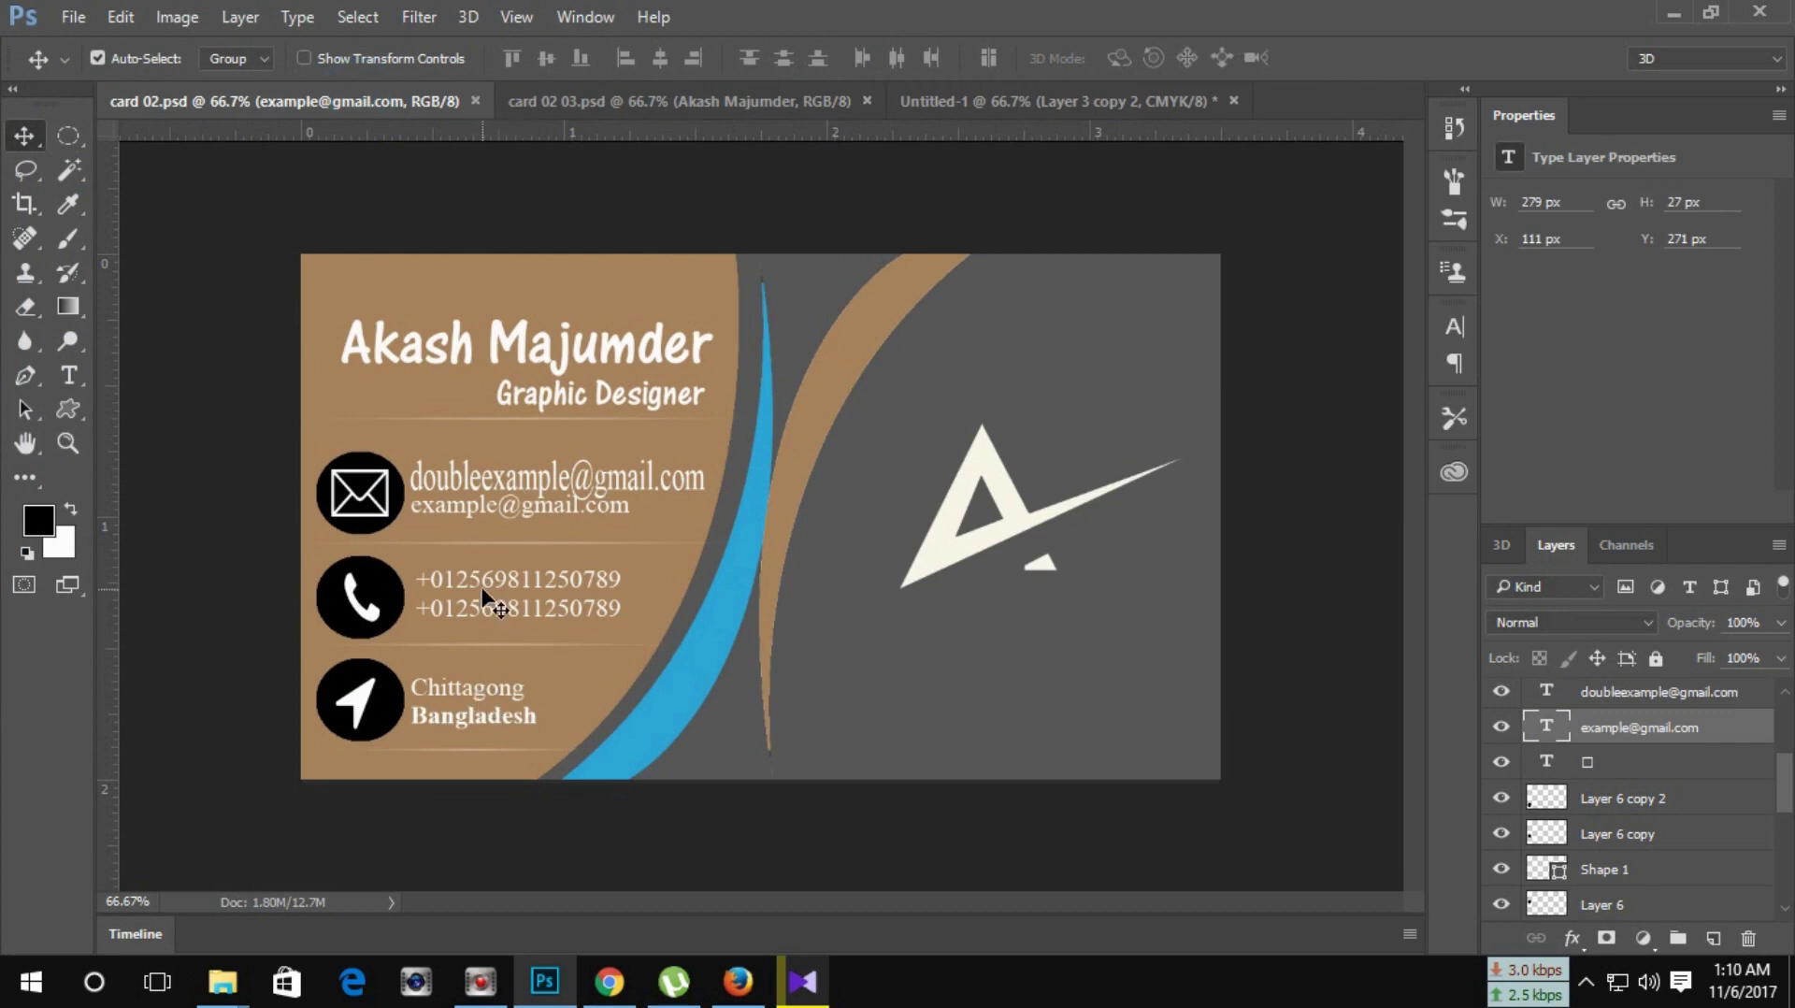
{"action": "mouse_move", "coordinate": [487, 591]}
{"action": "left_mouse_down"}
{"action": "mouse_move", "coordinate": [968, 105]}
{"action": "mouse_move", "coordinate": [670, 483]}
{"action": "left_mouse_up"}
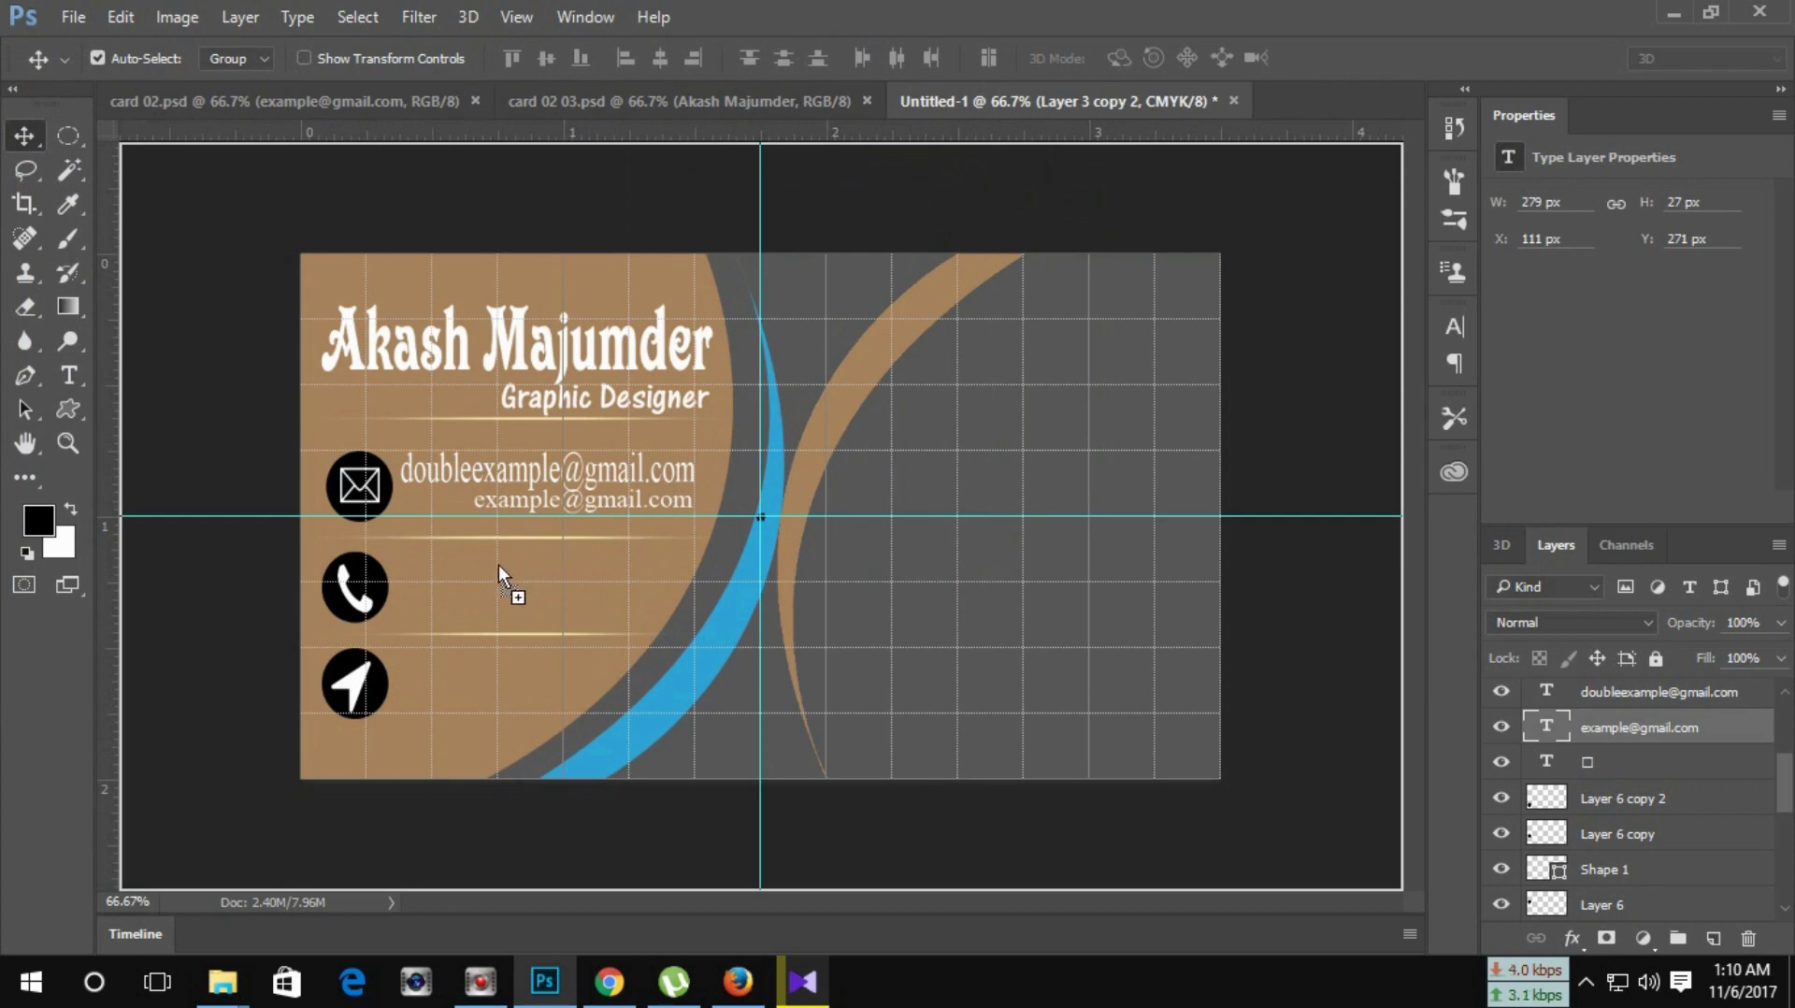
{"action": "mouse_move", "coordinate": [498, 564]}
{"action": "left_mouse_down"}
{"action": "mouse_move", "coordinate": [473, 584]}
{"action": "mouse_move", "coordinate": [598, 606]}
{"action": "left_mouse_up"}
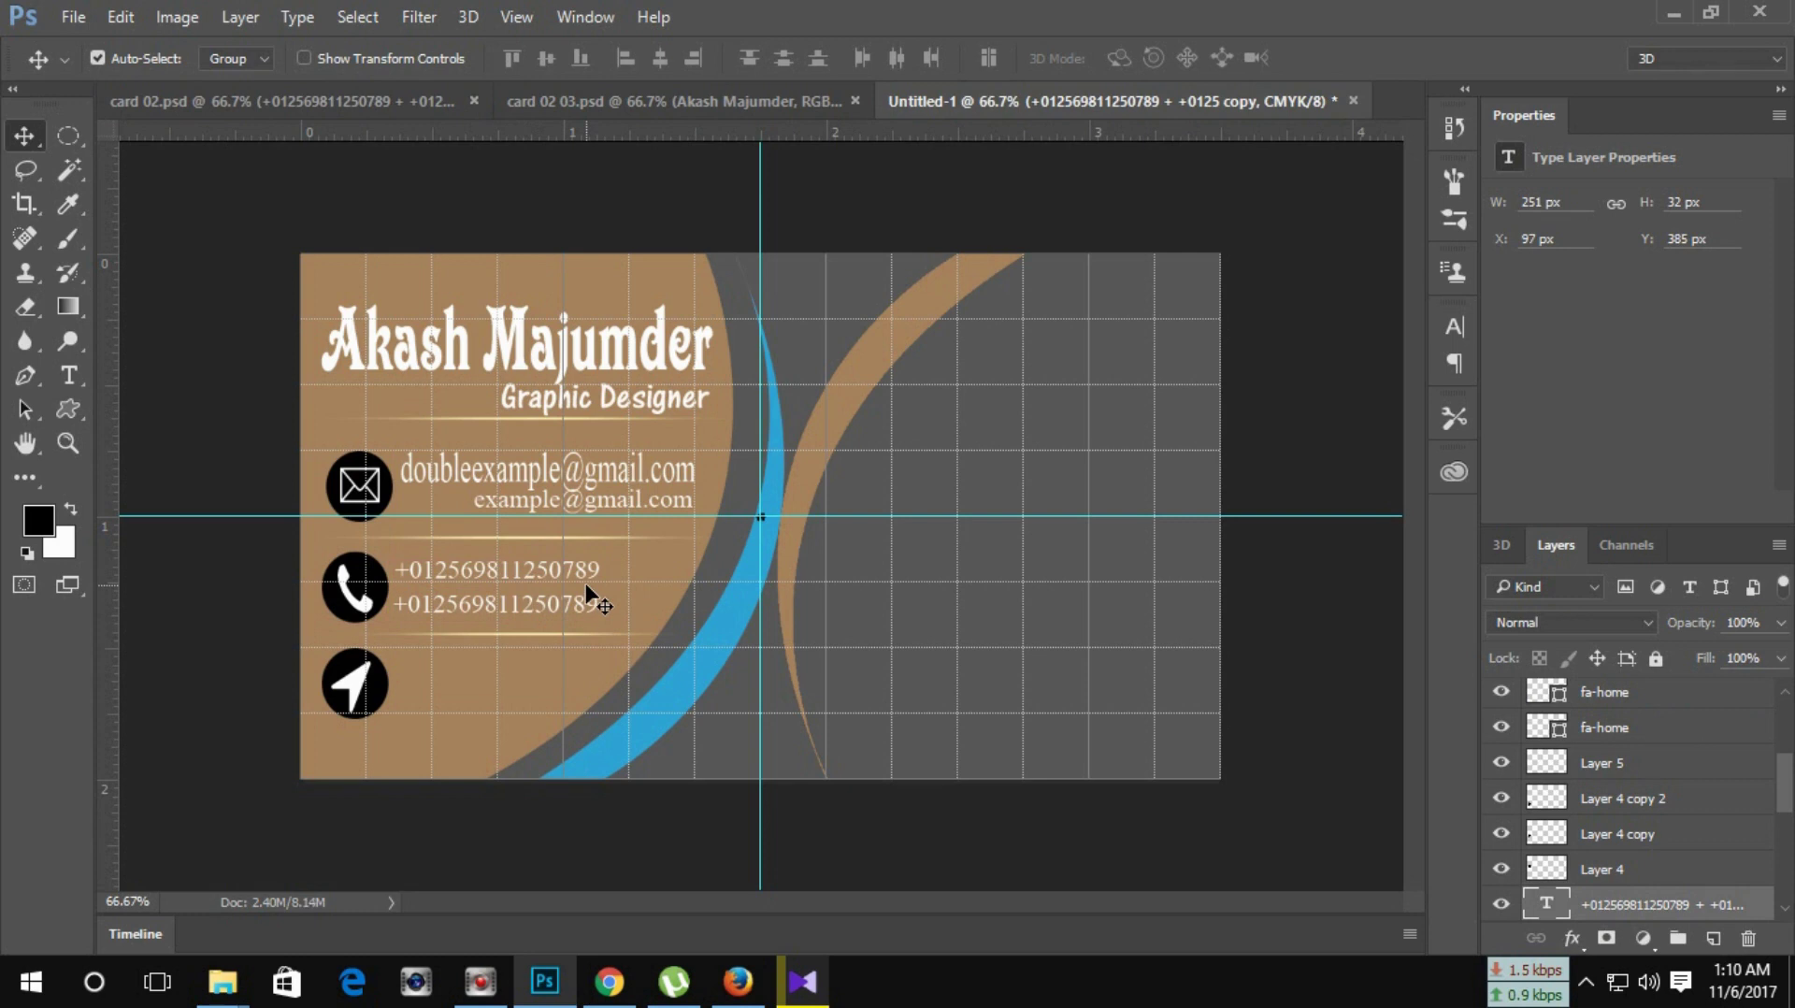
Step: Nudge the second and then the first phone-number line slightly right
{"action": "key", "text": "shift+Right"}
{"action": "key", "text": "shift+Right"}
{"action": "key", "text": "Right"}
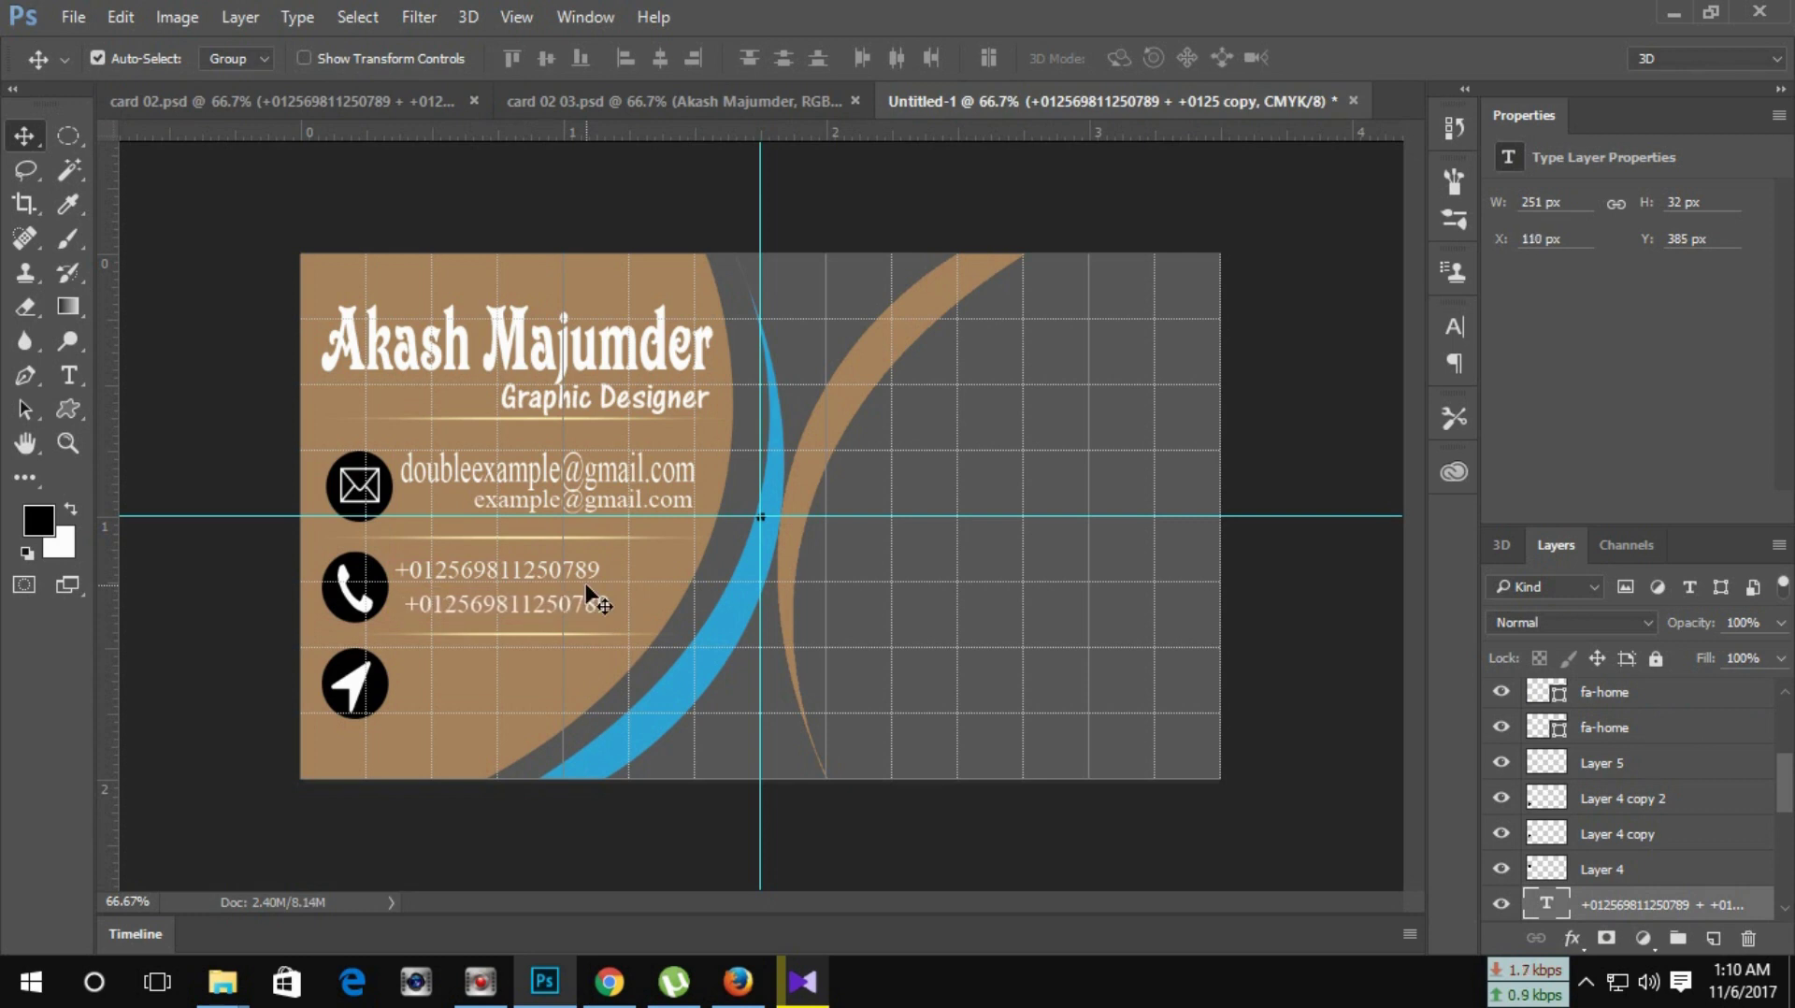
{"action": "key", "text": "shift+Right"}
{"action": "key", "text": "Right"}
{"action": "key", "text": "Right"}
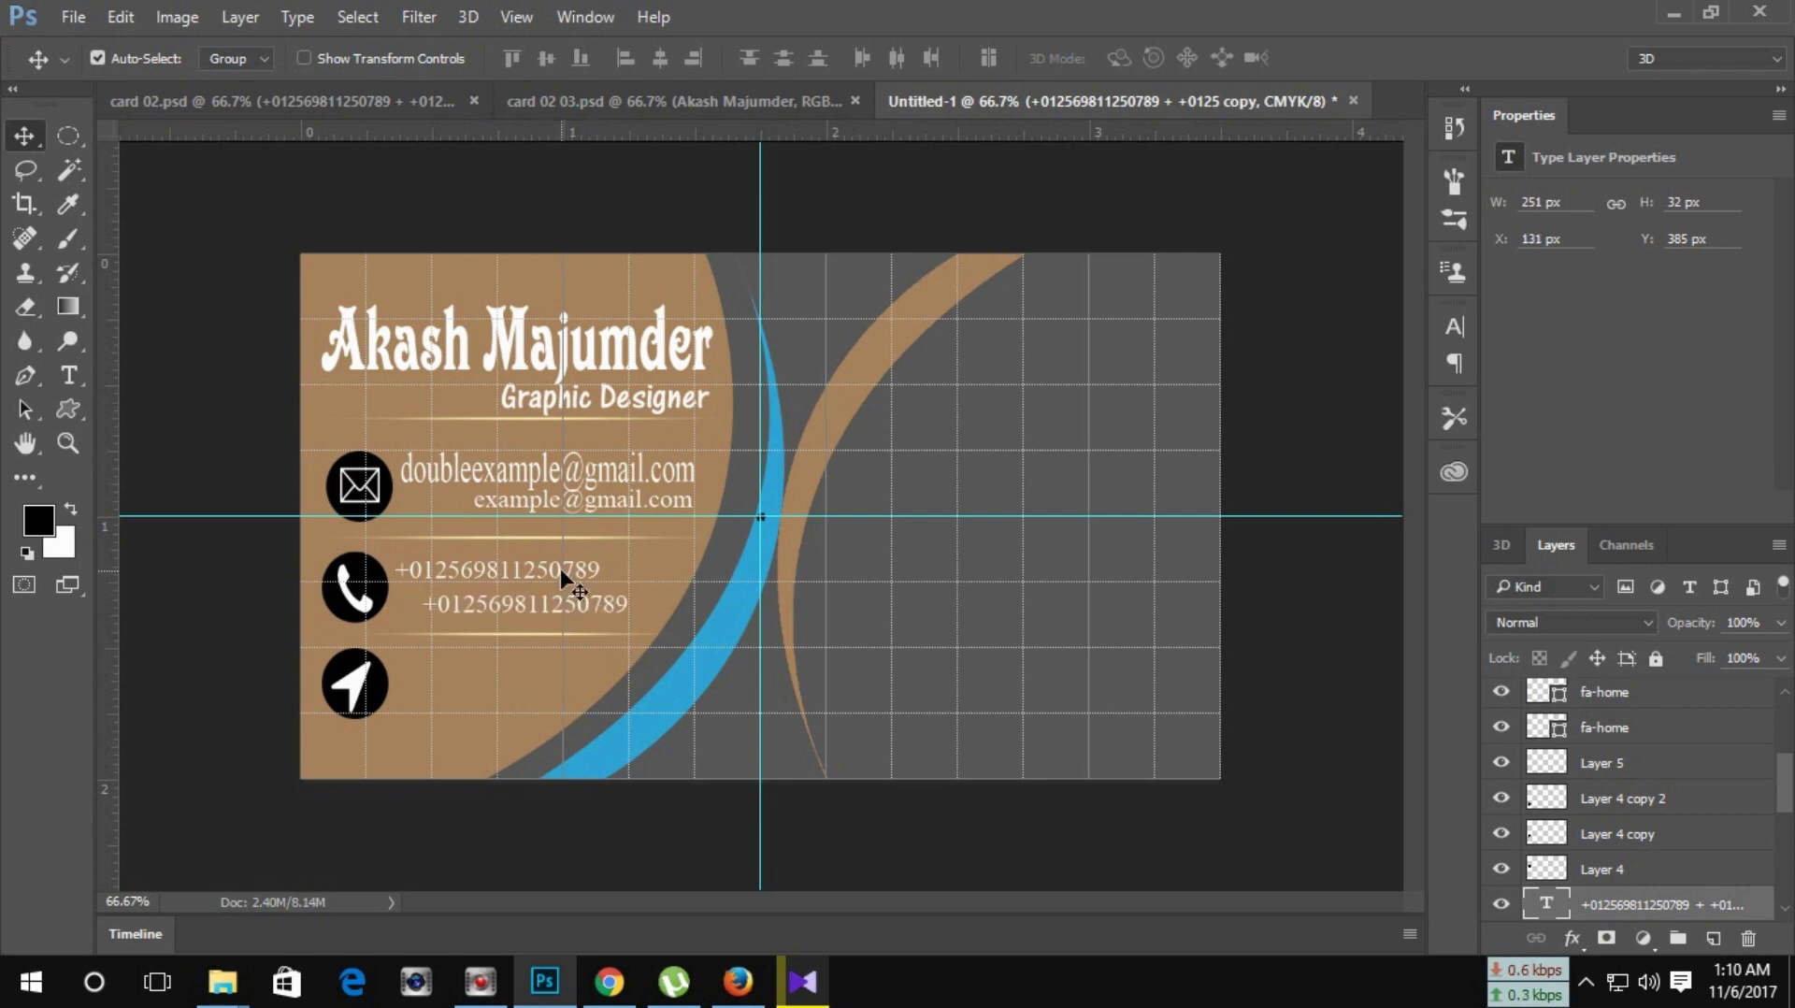
{"action": "left_click", "coordinate": [561, 570]}
{"action": "key", "text": "shift+Right"}
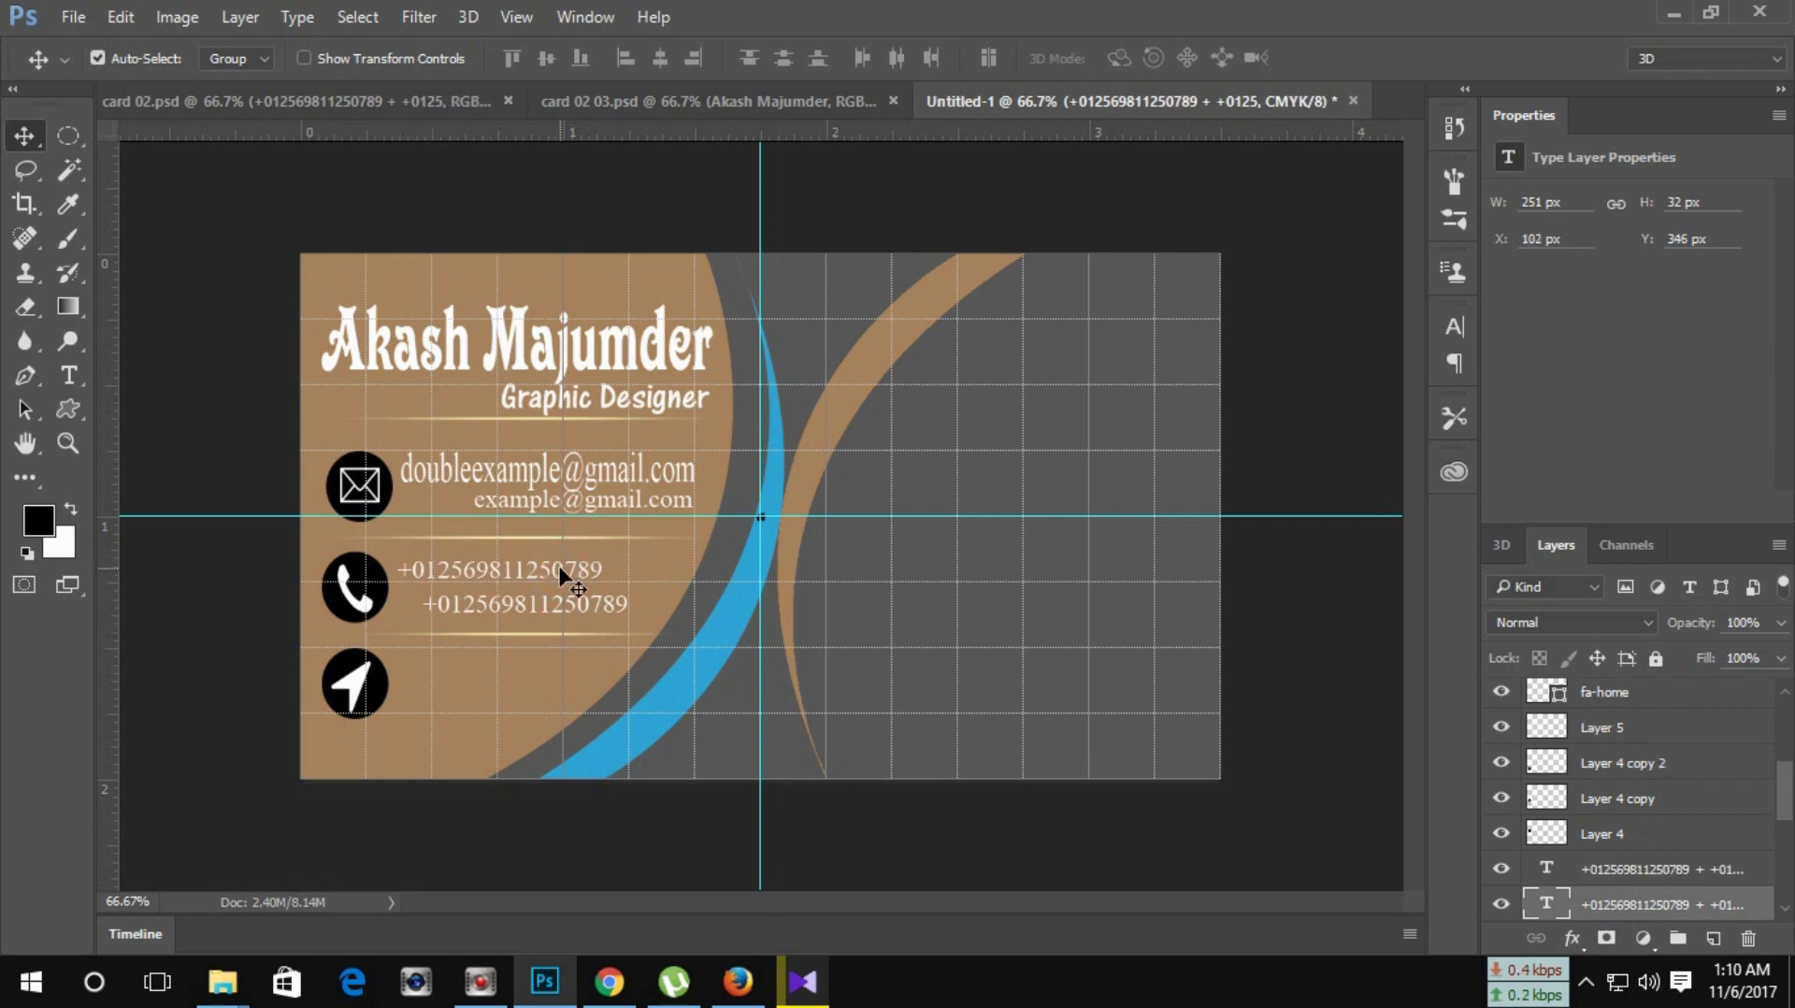
{"action": "key", "text": "Right"}
{"action": "key", "text": "Right"}
{"action": "key", "text": "Right"}
{"action": "key", "text": "shift+Right"}
{"action": "key", "text": "Right"}
{"action": "key", "text": "Right"}
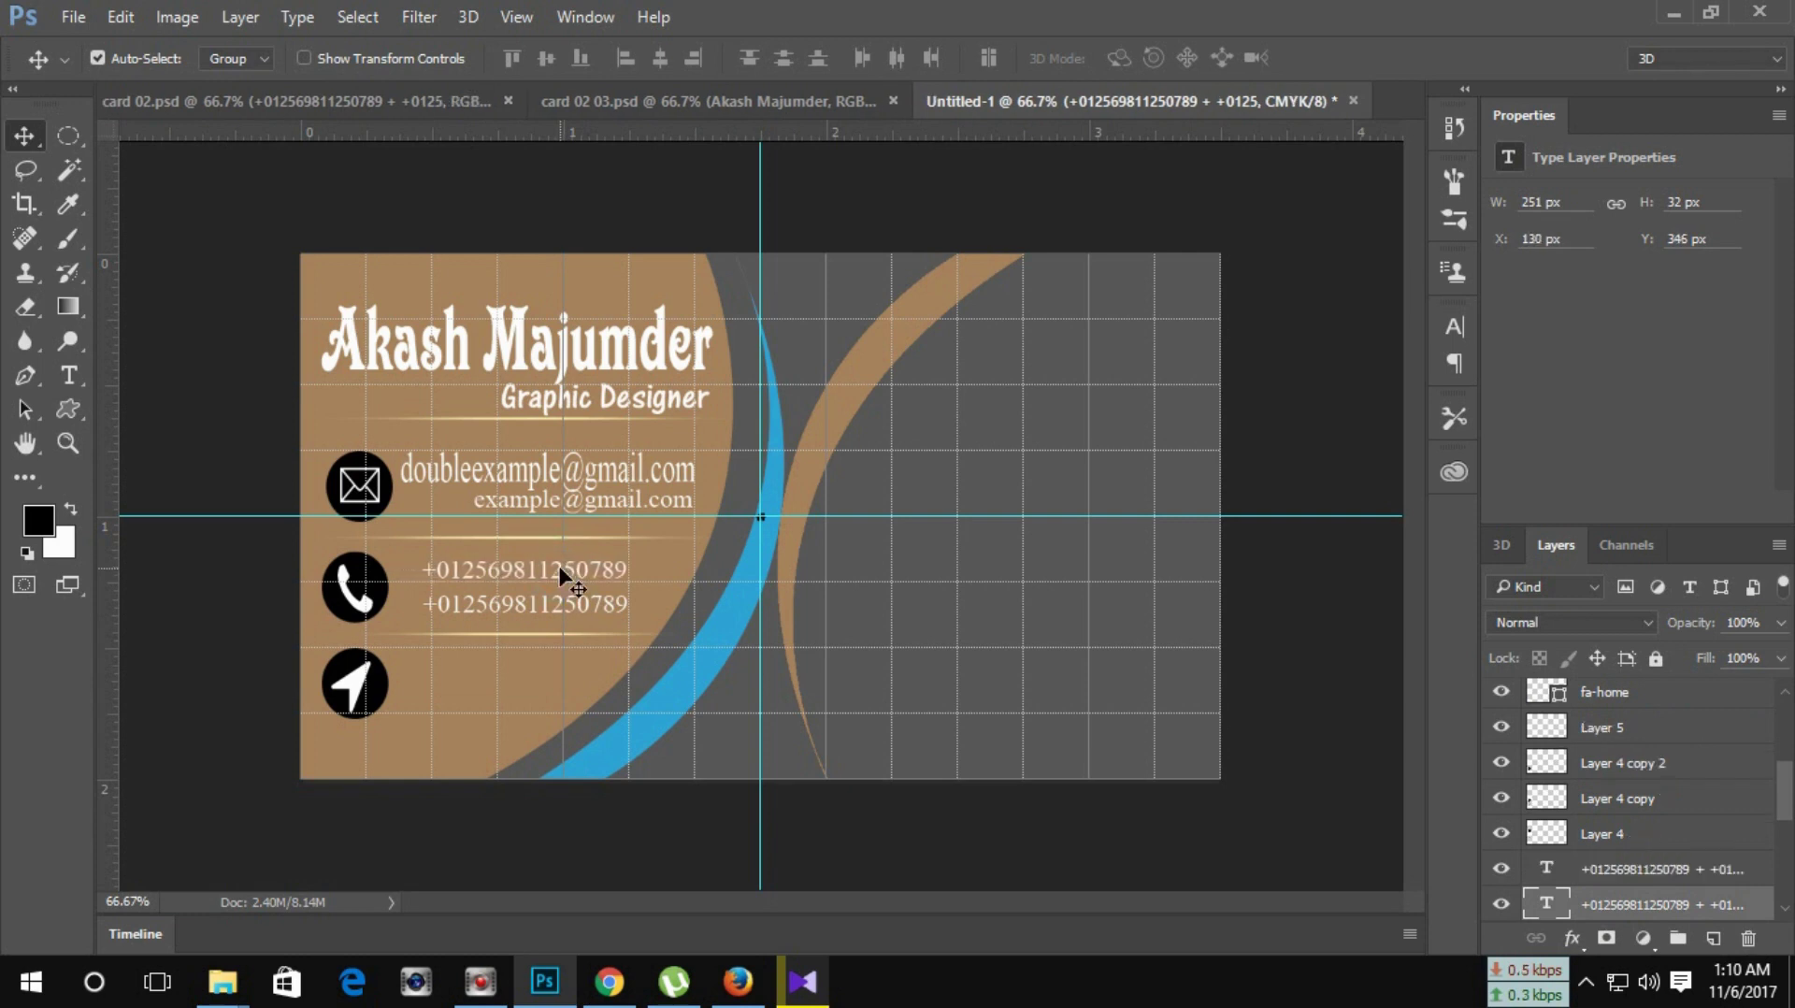
{"action": "scroll", "coordinate": [1683, 799], "scroll_direction": "up", "scroll_amount": 5}
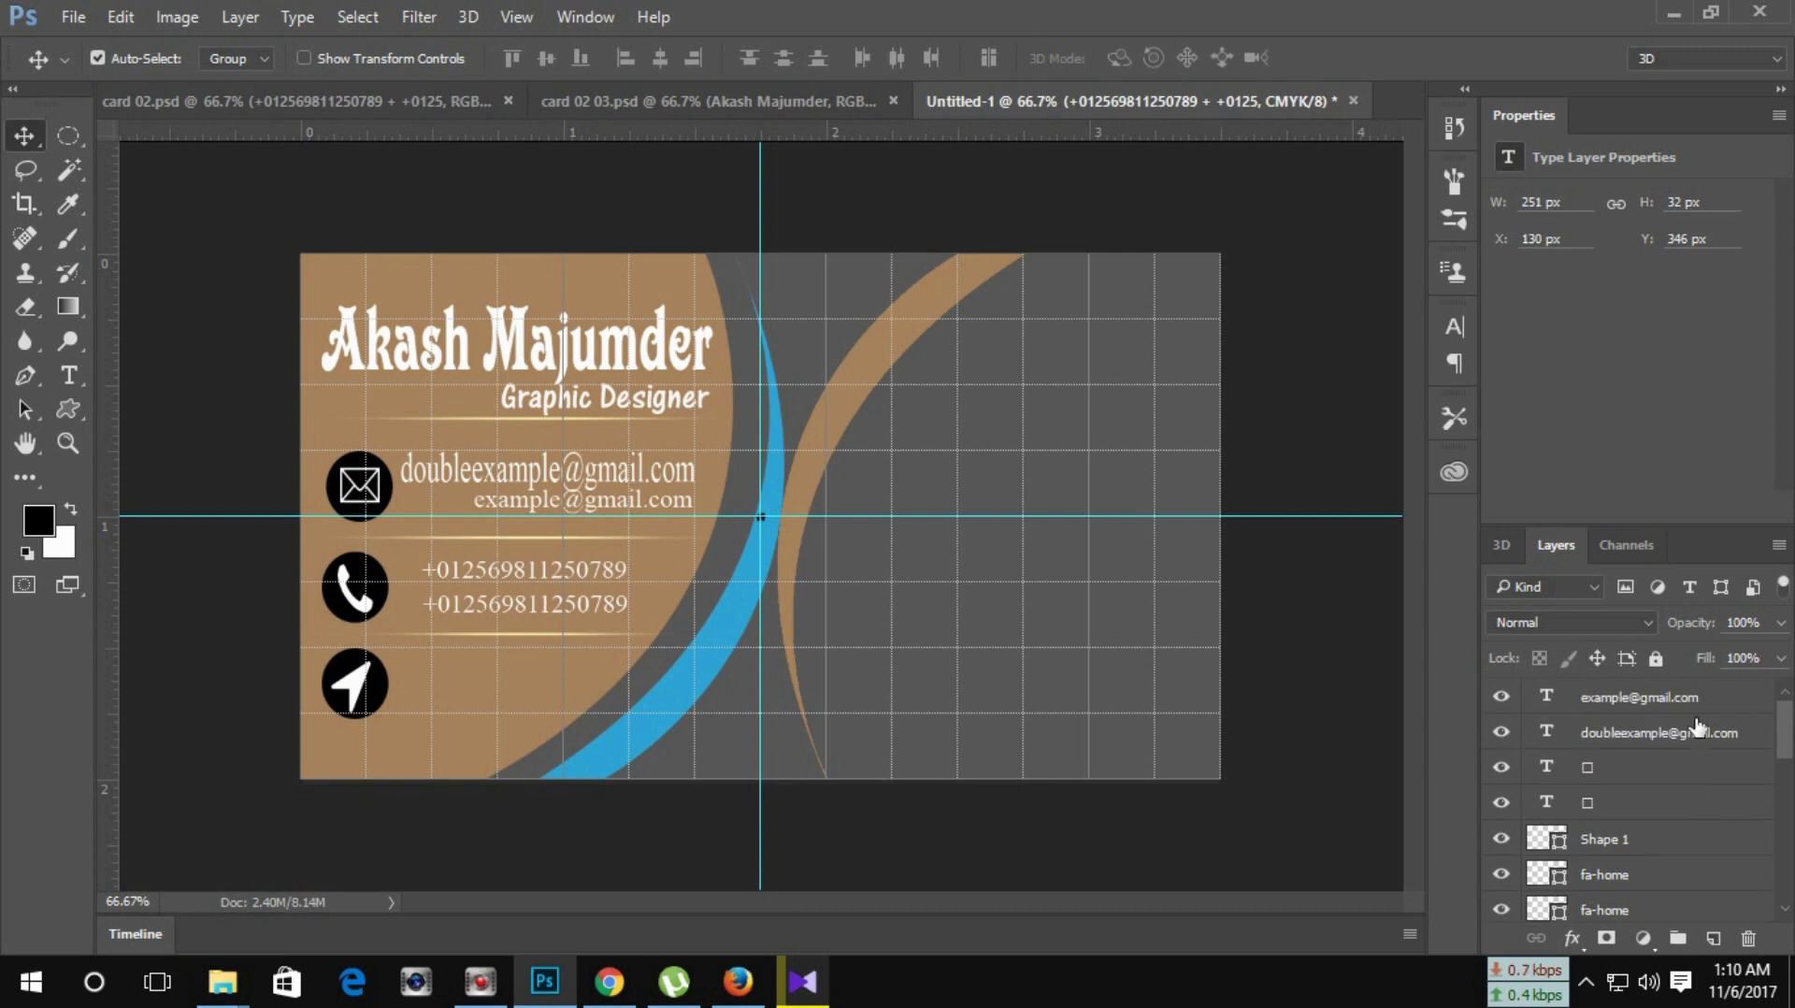
{"action": "left_click", "coordinate": [1697, 703]}
{"action": "left_click", "coordinate": [1714, 938]}
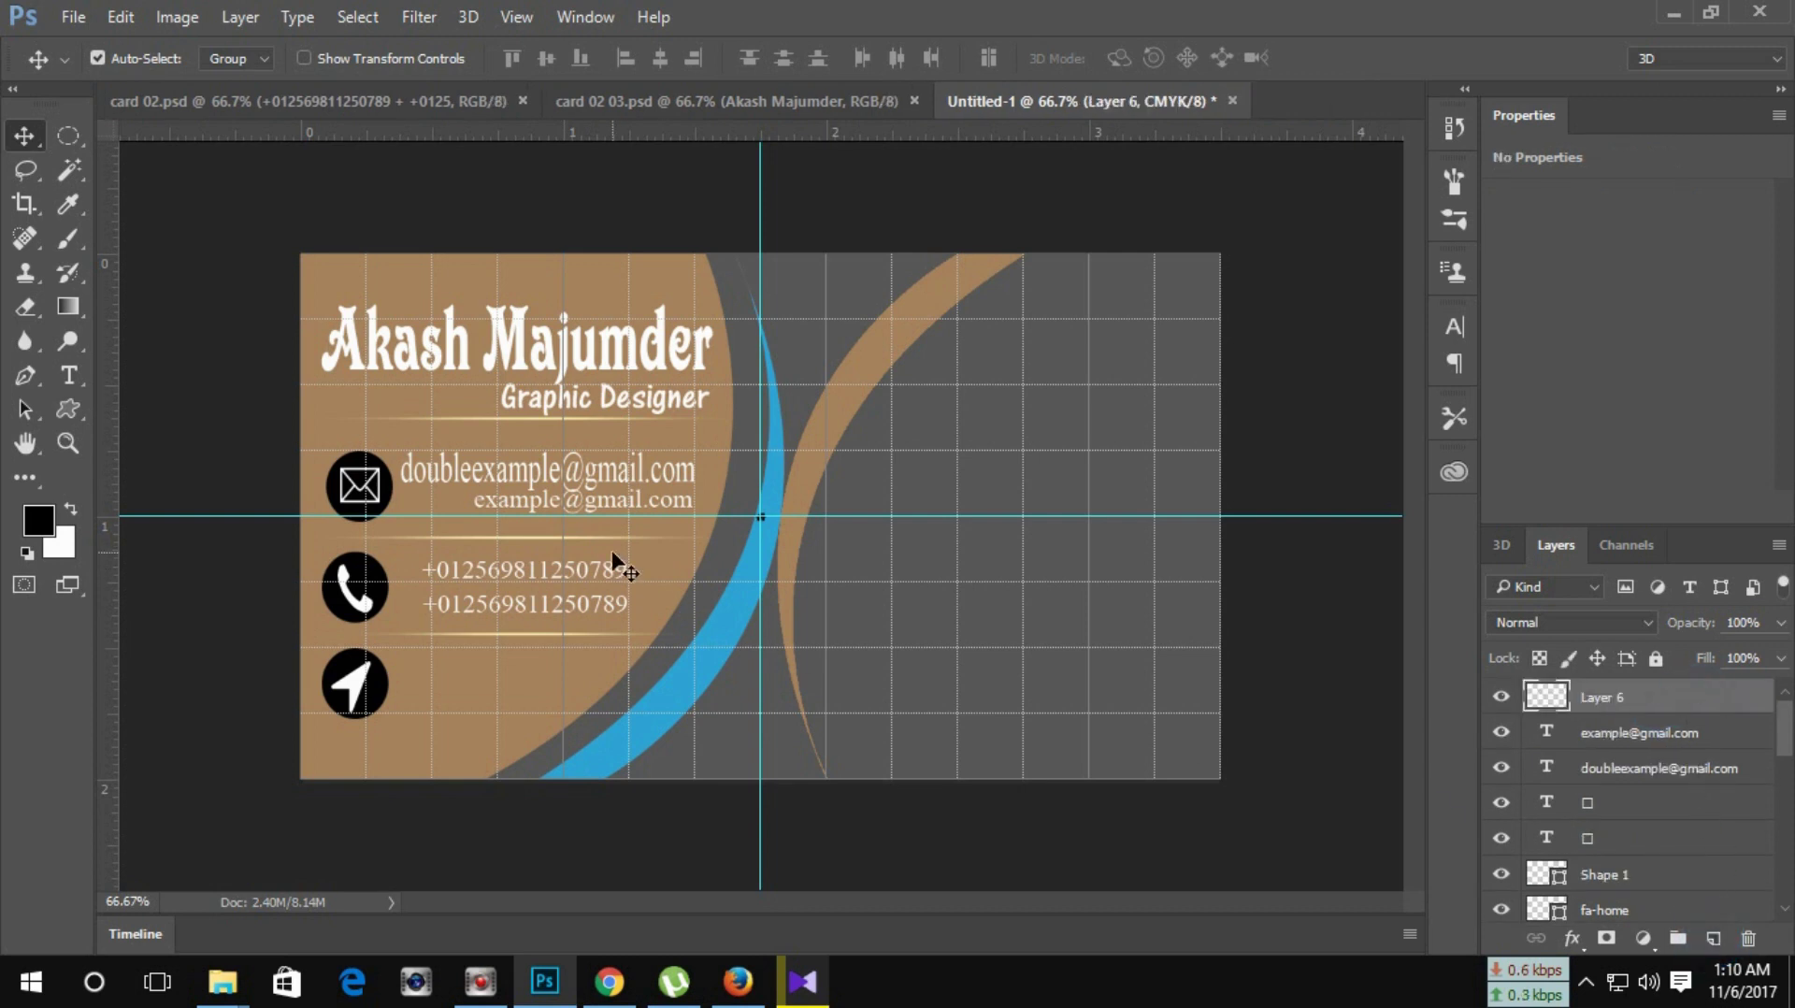
Step: Copy the Chittagong and Bangladesh lines from card 02 beside the location icon
{"action": "left_click", "coordinate": [239, 100]}
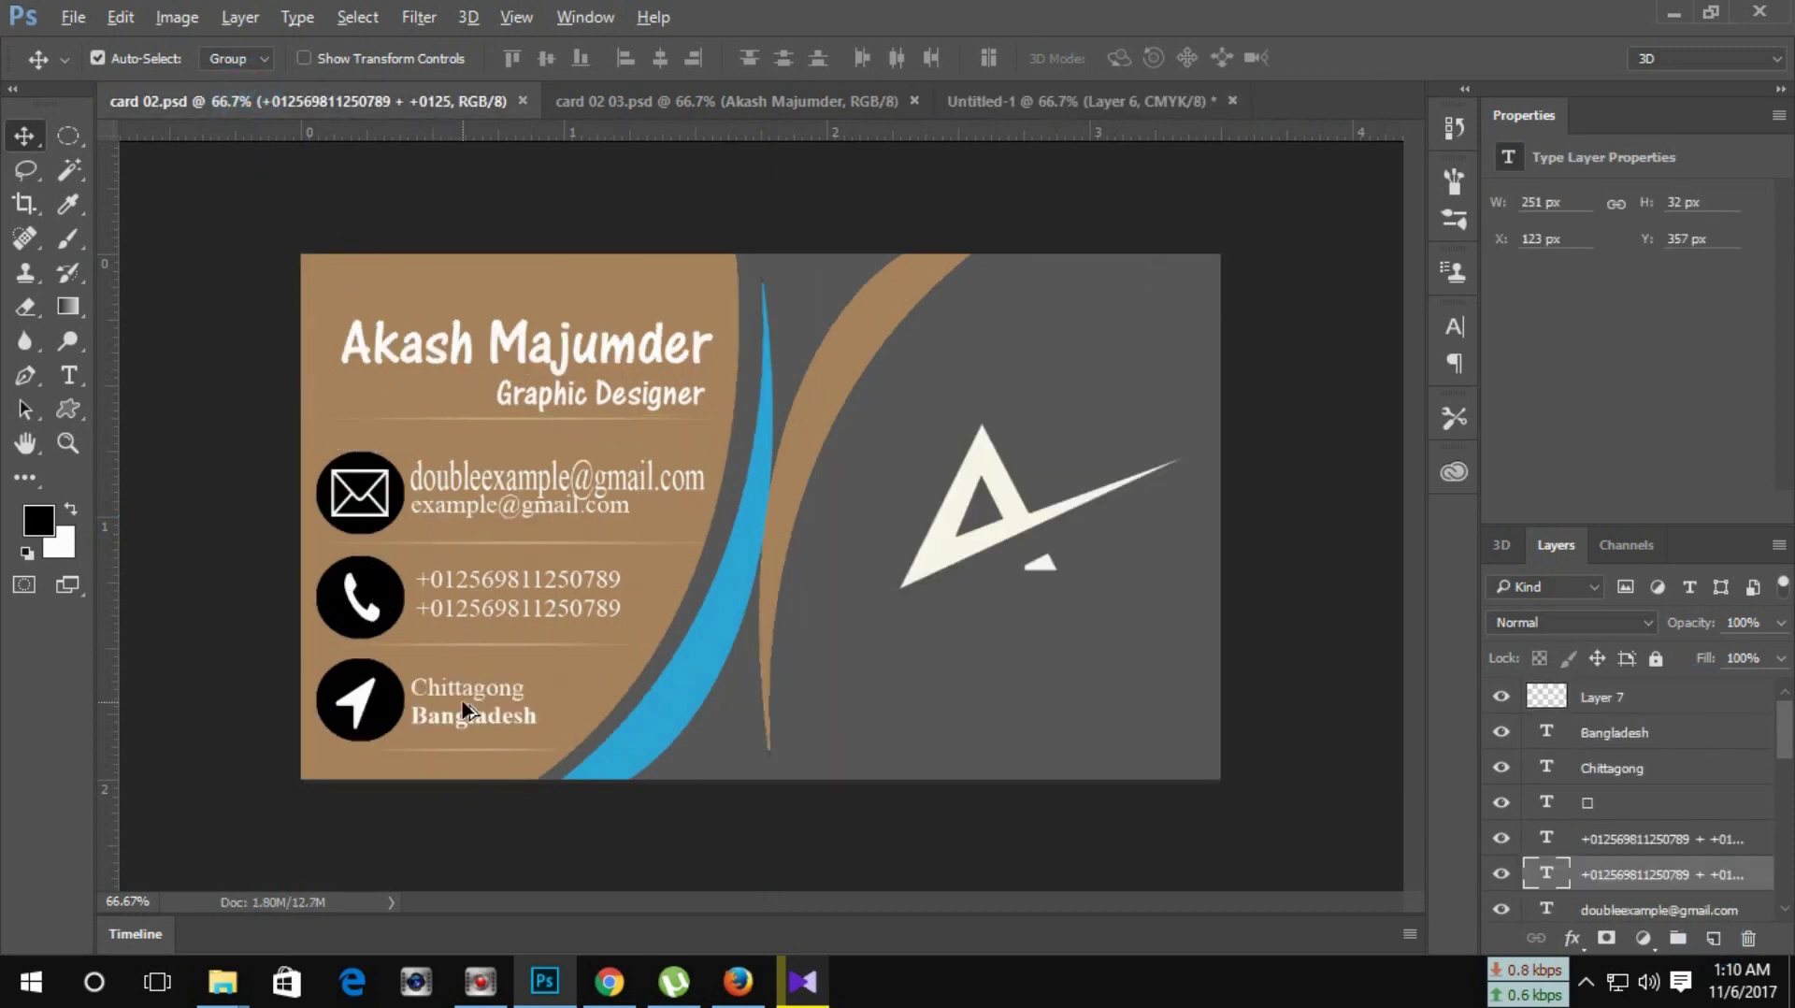
{"action": "mouse_move", "coordinate": [464, 696]}
{"action": "left_mouse_down"}
{"action": "mouse_move", "coordinate": [1017, 105]}
{"action": "mouse_move", "coordinate": [576, 610]}
{"action": "left_mouse_up"}
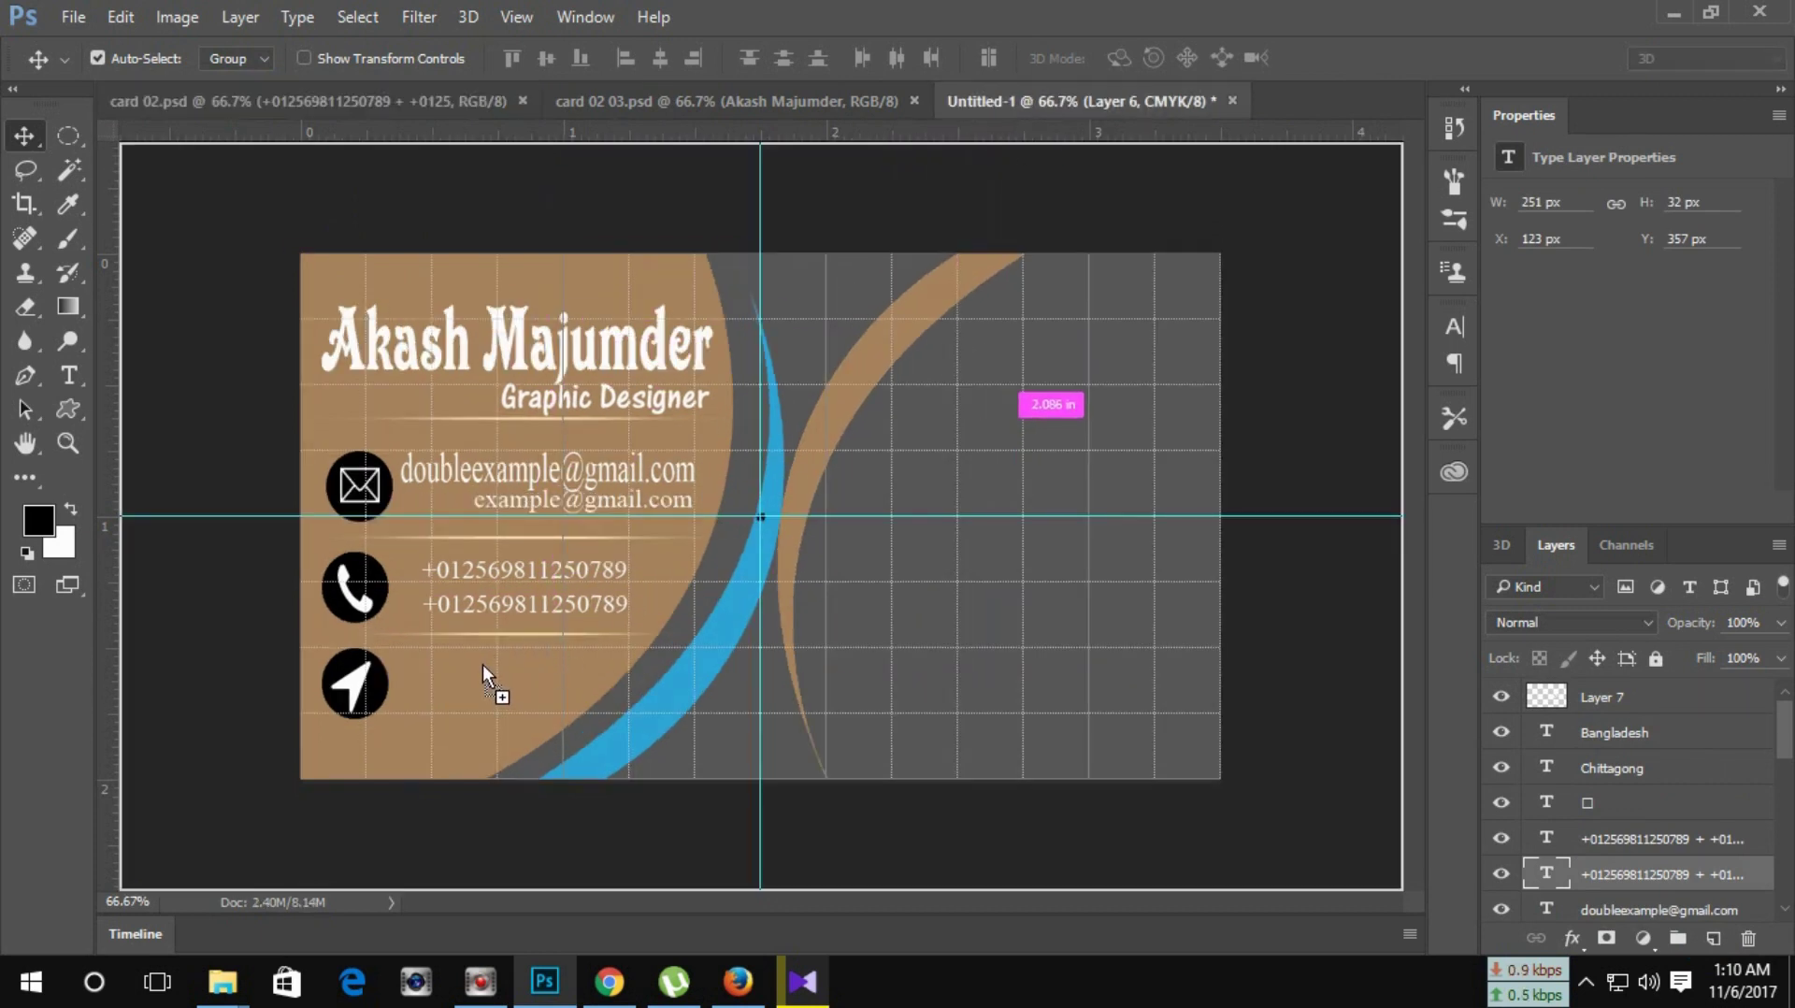
{"action": "left_click_drag", "start_coordinate": [483, 664], "coordinate": [553, 671]}
{"action": "left_click", "coordinate": [364, 101]}
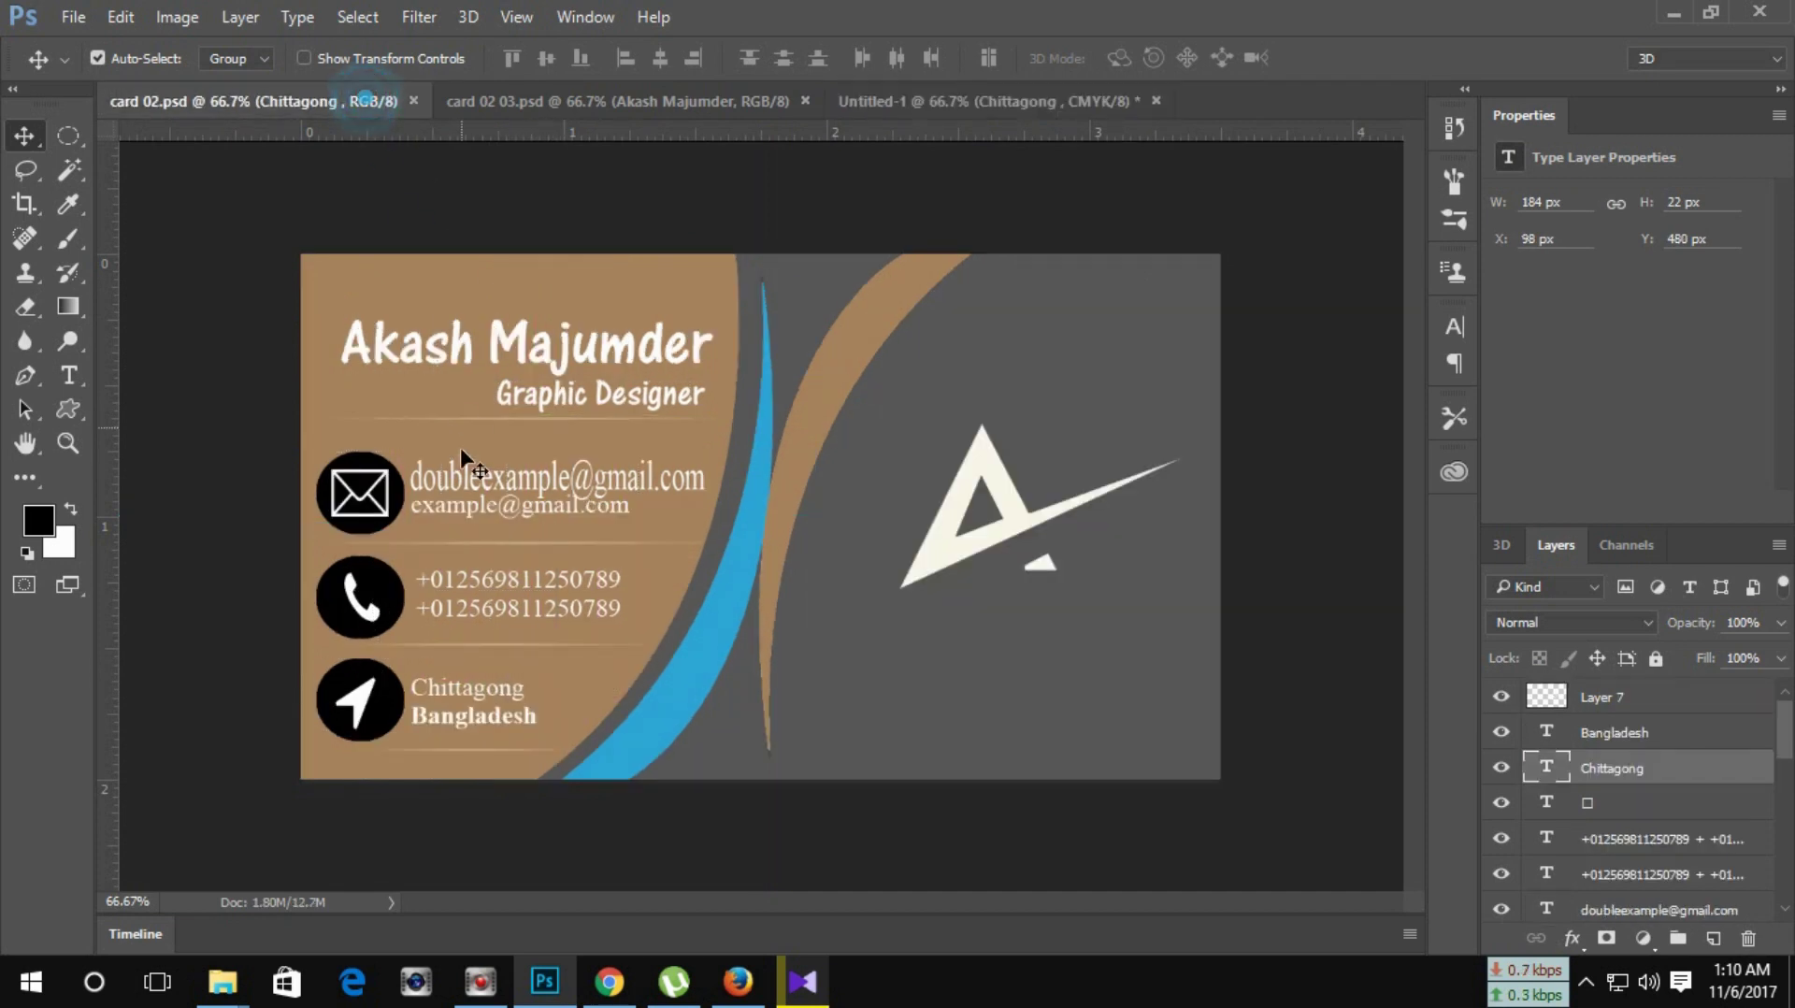
{"action": "mouse_move", "coordinate": [485, 720]}
{"action": "left_mouse_down"}
{"action": "mouse_move", "coordinate": [987, 177]}
{"action": "mouse_move", "coordinate": [659, 517]}
{"action": "left_mouse_up"}
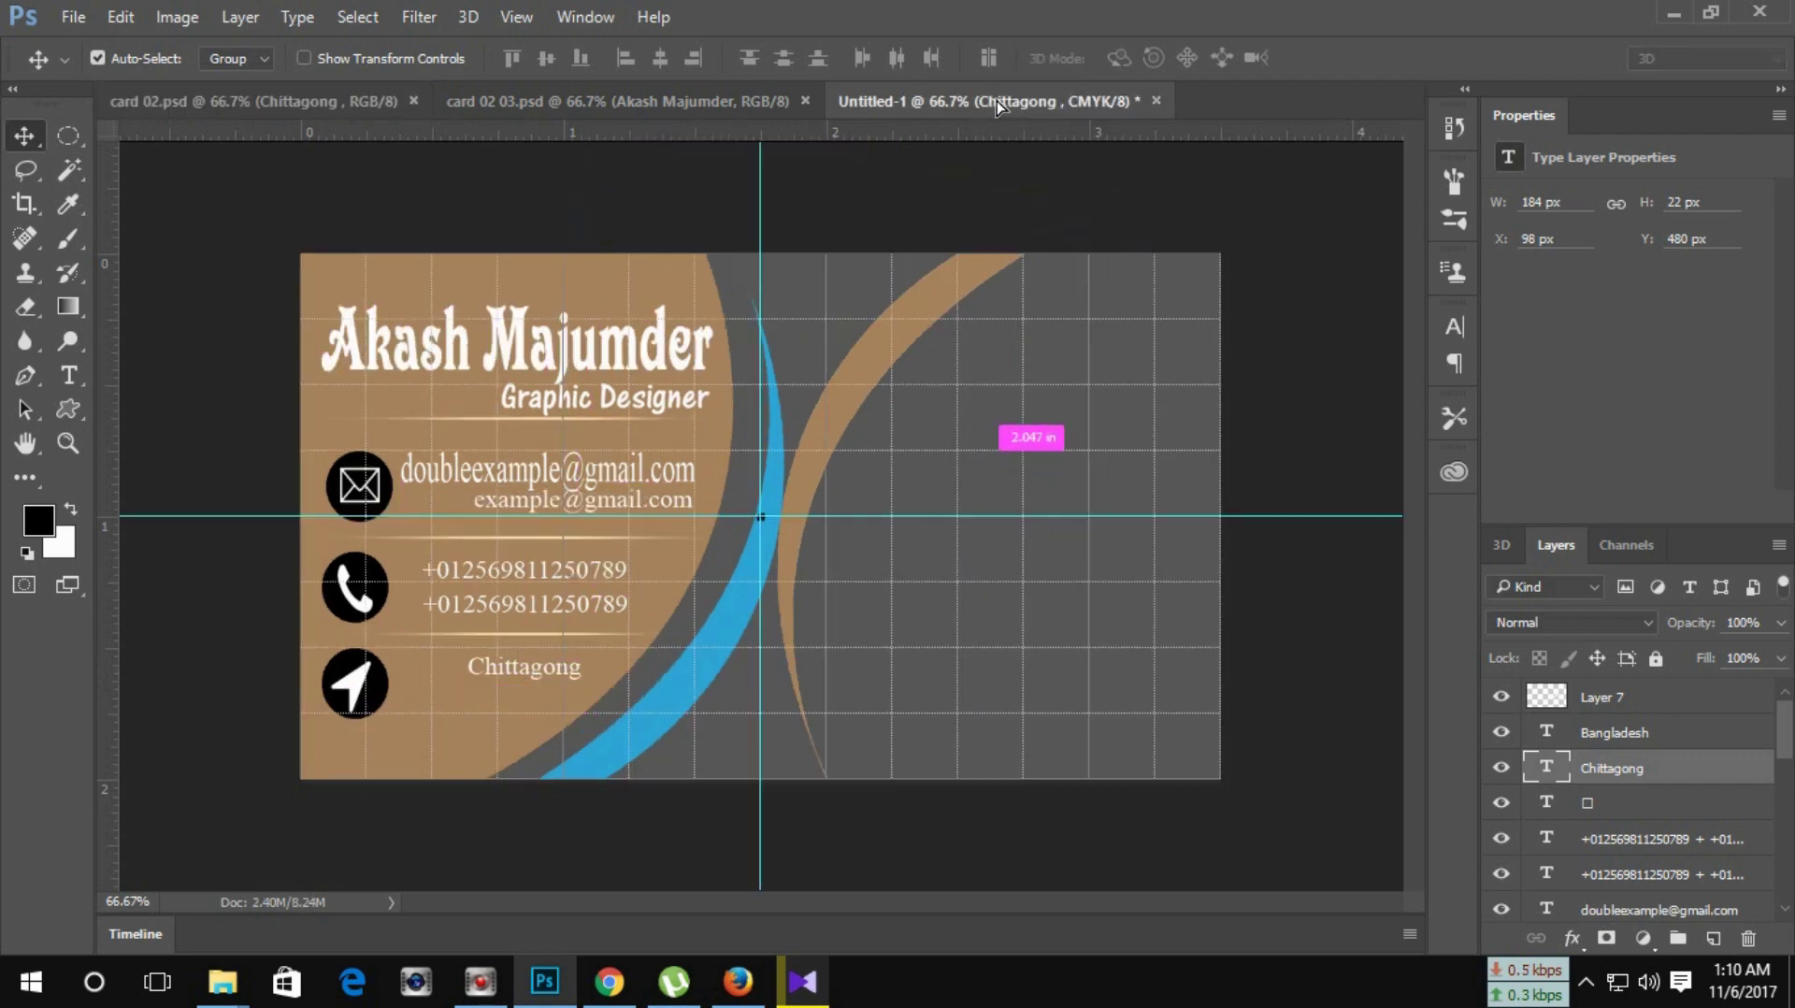
{"action": "mouse_move", "coordinate": [503, 679]}
{"action": "left_mouse_down"}
{"action": "mouse_move", "coordinate": [503, 696]}
{"action": "mouse_move", "coordinate": [535, 696]}
{"action": "mouse_move", "coordinate": [505, 685]}
{"action": "left_mouse_up"}
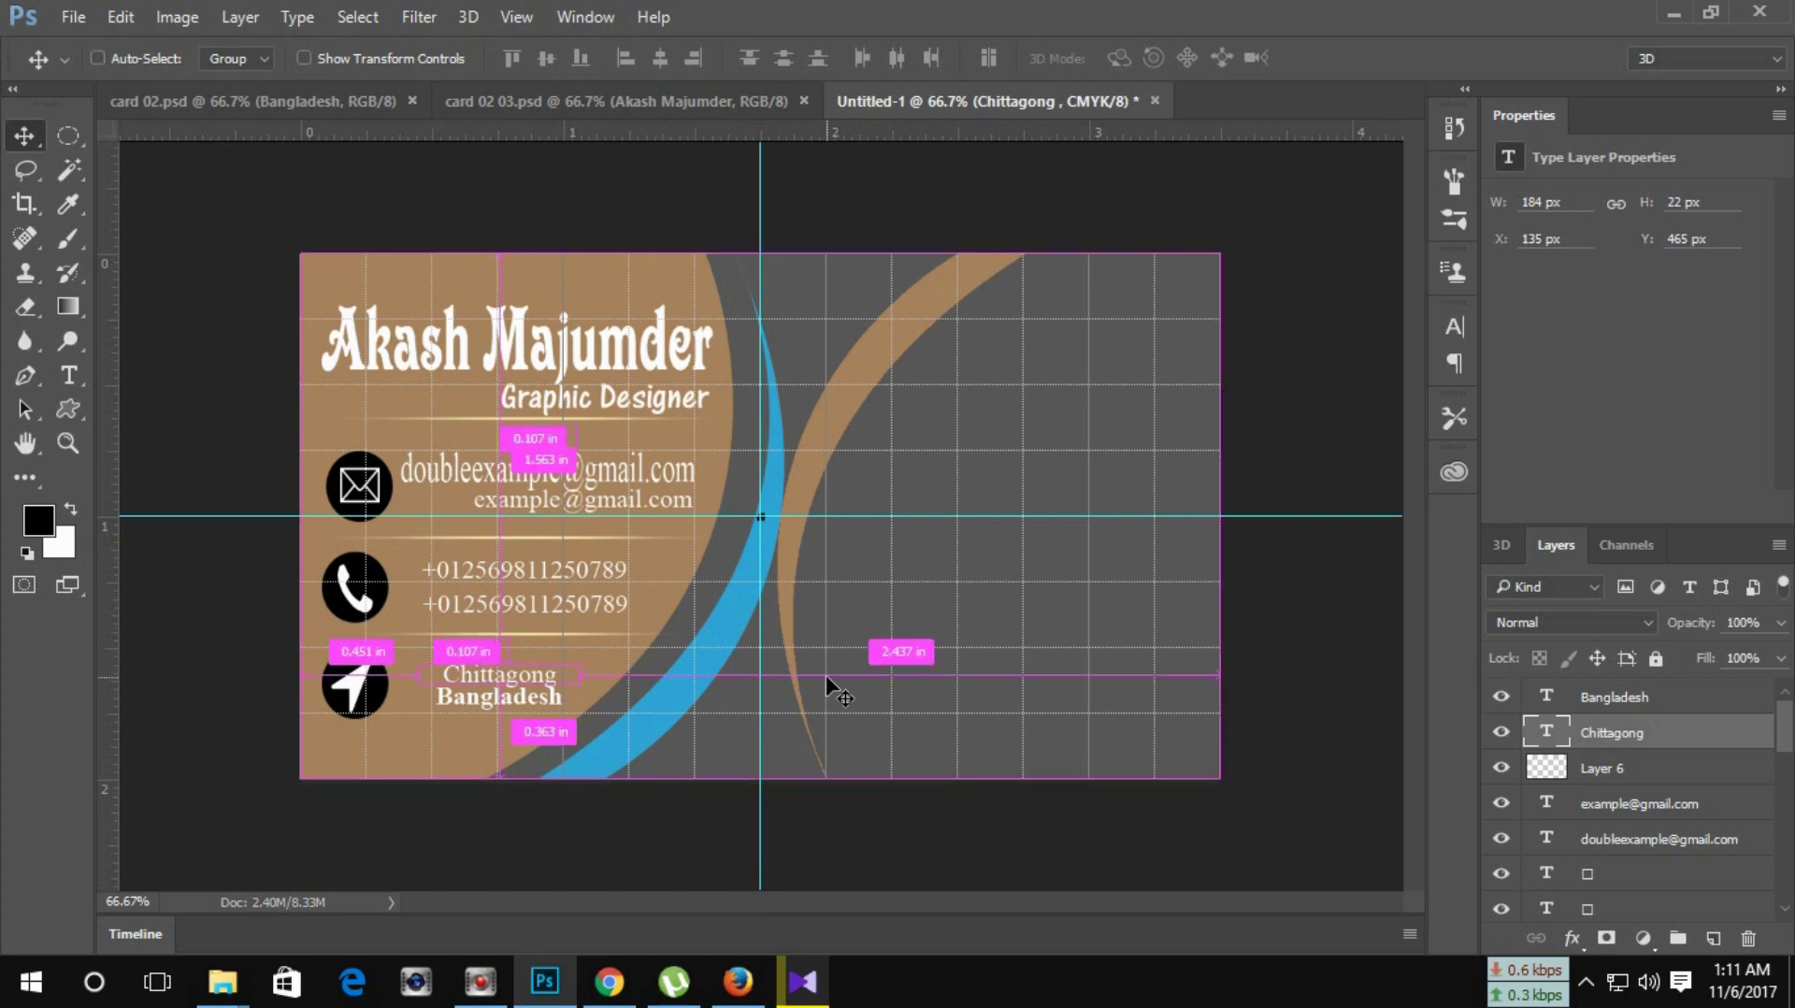
Step: Copy the white A logo from card 02 onto the new card
{"action": "left_click", "coordinate": [268, 101]}
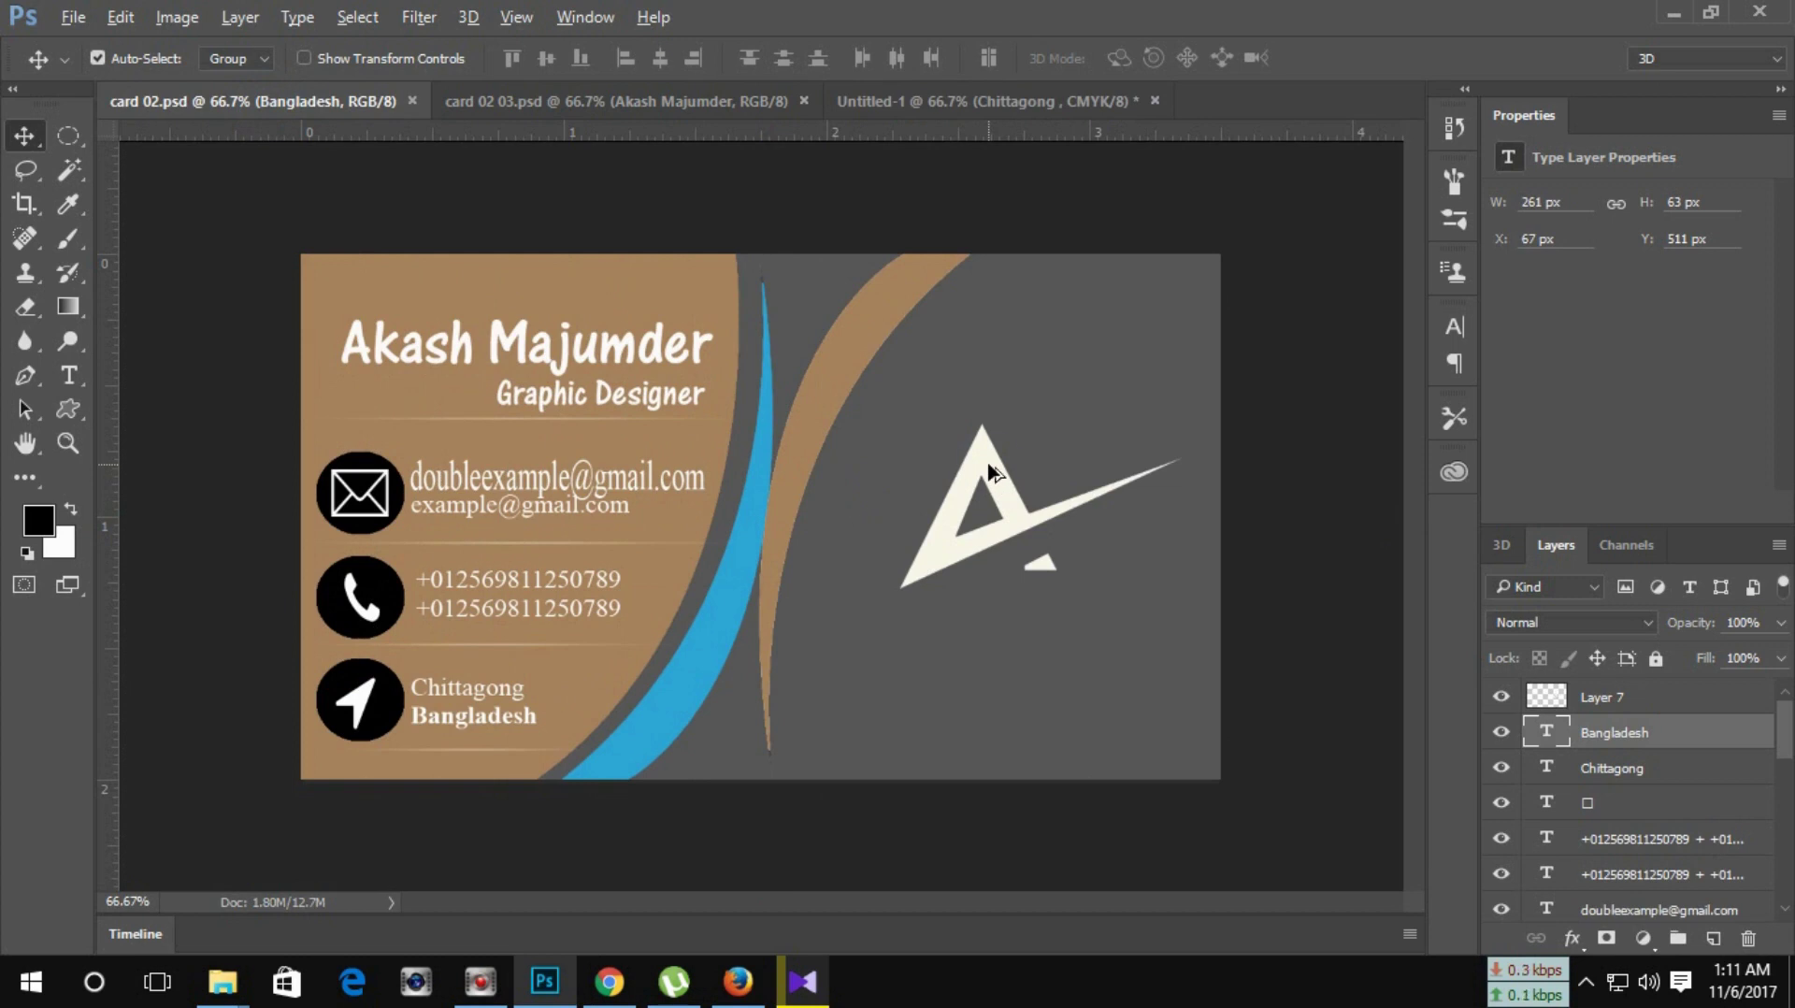
{"action": "mouse_move", "coordinate": [994, 473]}
{"action": "left_mouse_down"}
{"action": "mouse_move", "coordinate": [1121, 430]}
{"action": "mouse_move", "coordinate": [1018, 561]}
{"action": "mouse_move", "coordinate": [1021, 483]}
{"action": "left_mouse_up"}
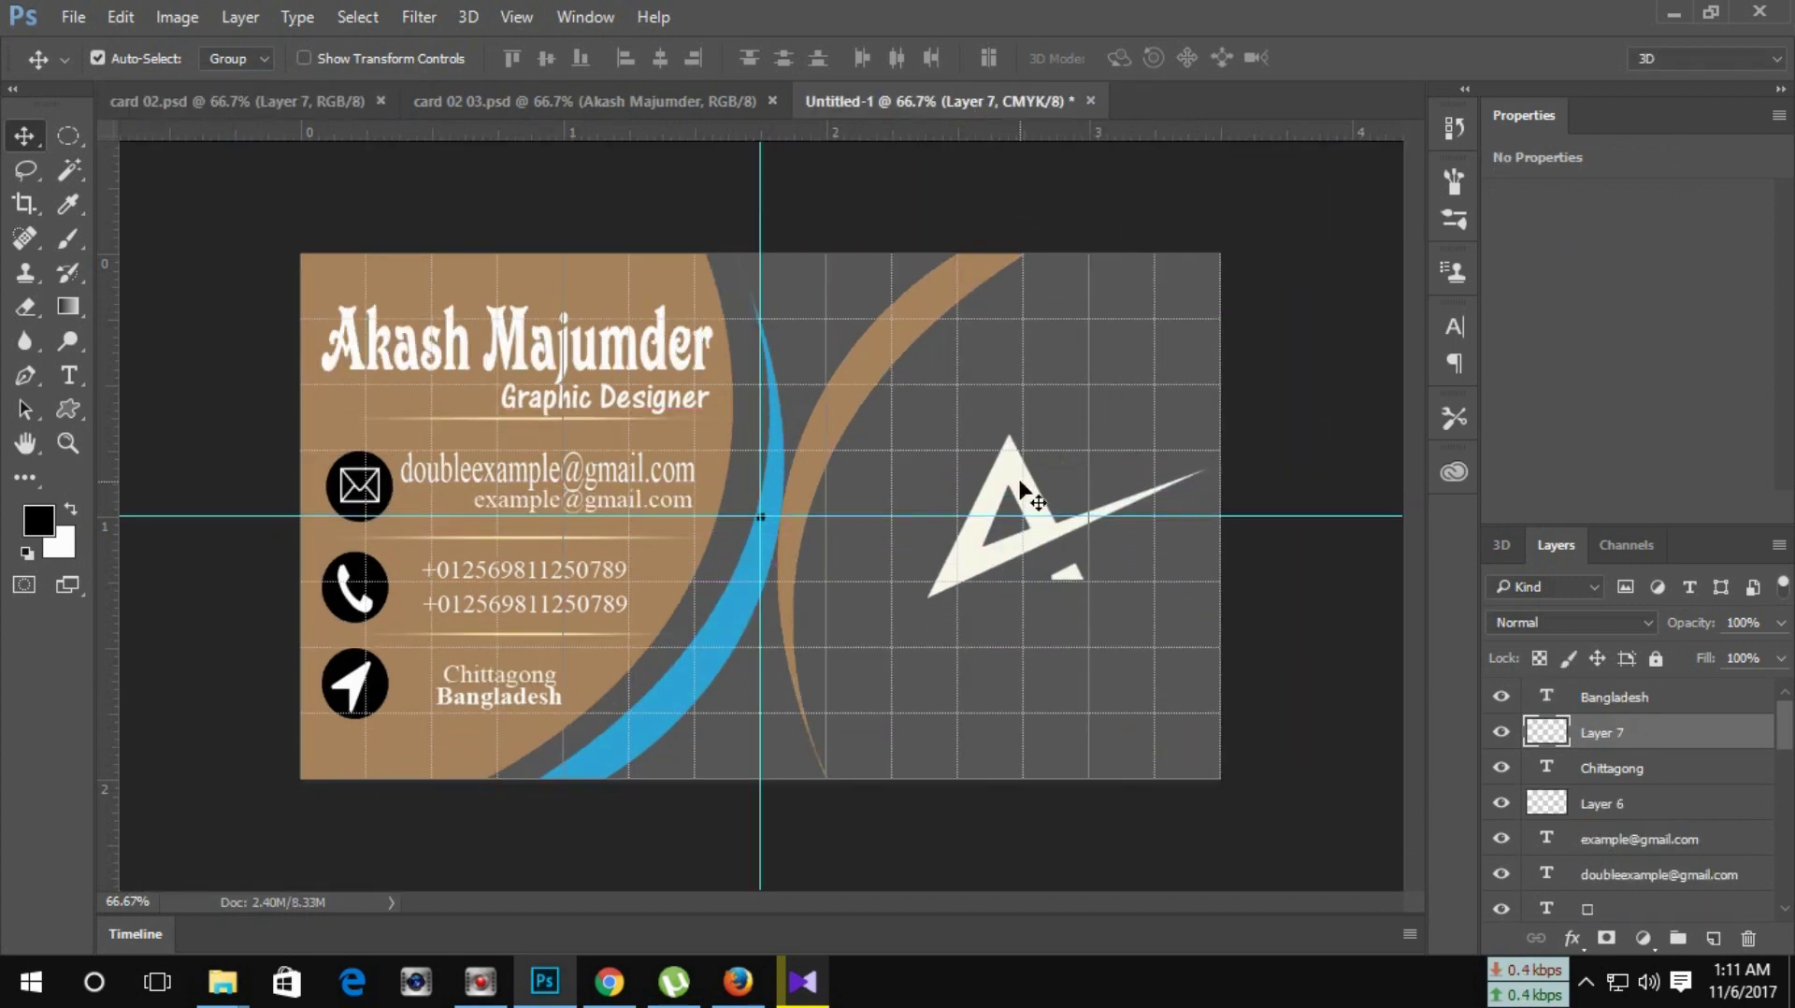
{"action": "left_click", "coordinate": [1088, 686]}
Step: Enlarge and widen both phone-number lines with Free Transform
{"action": "left_click", "coordinate": [505, 584]}
{"action": "key", "text": "ctrl+t"}
{"action": "left_click_drag", "start_coordinate": [413, 572], "coordinate": [391, 572]}
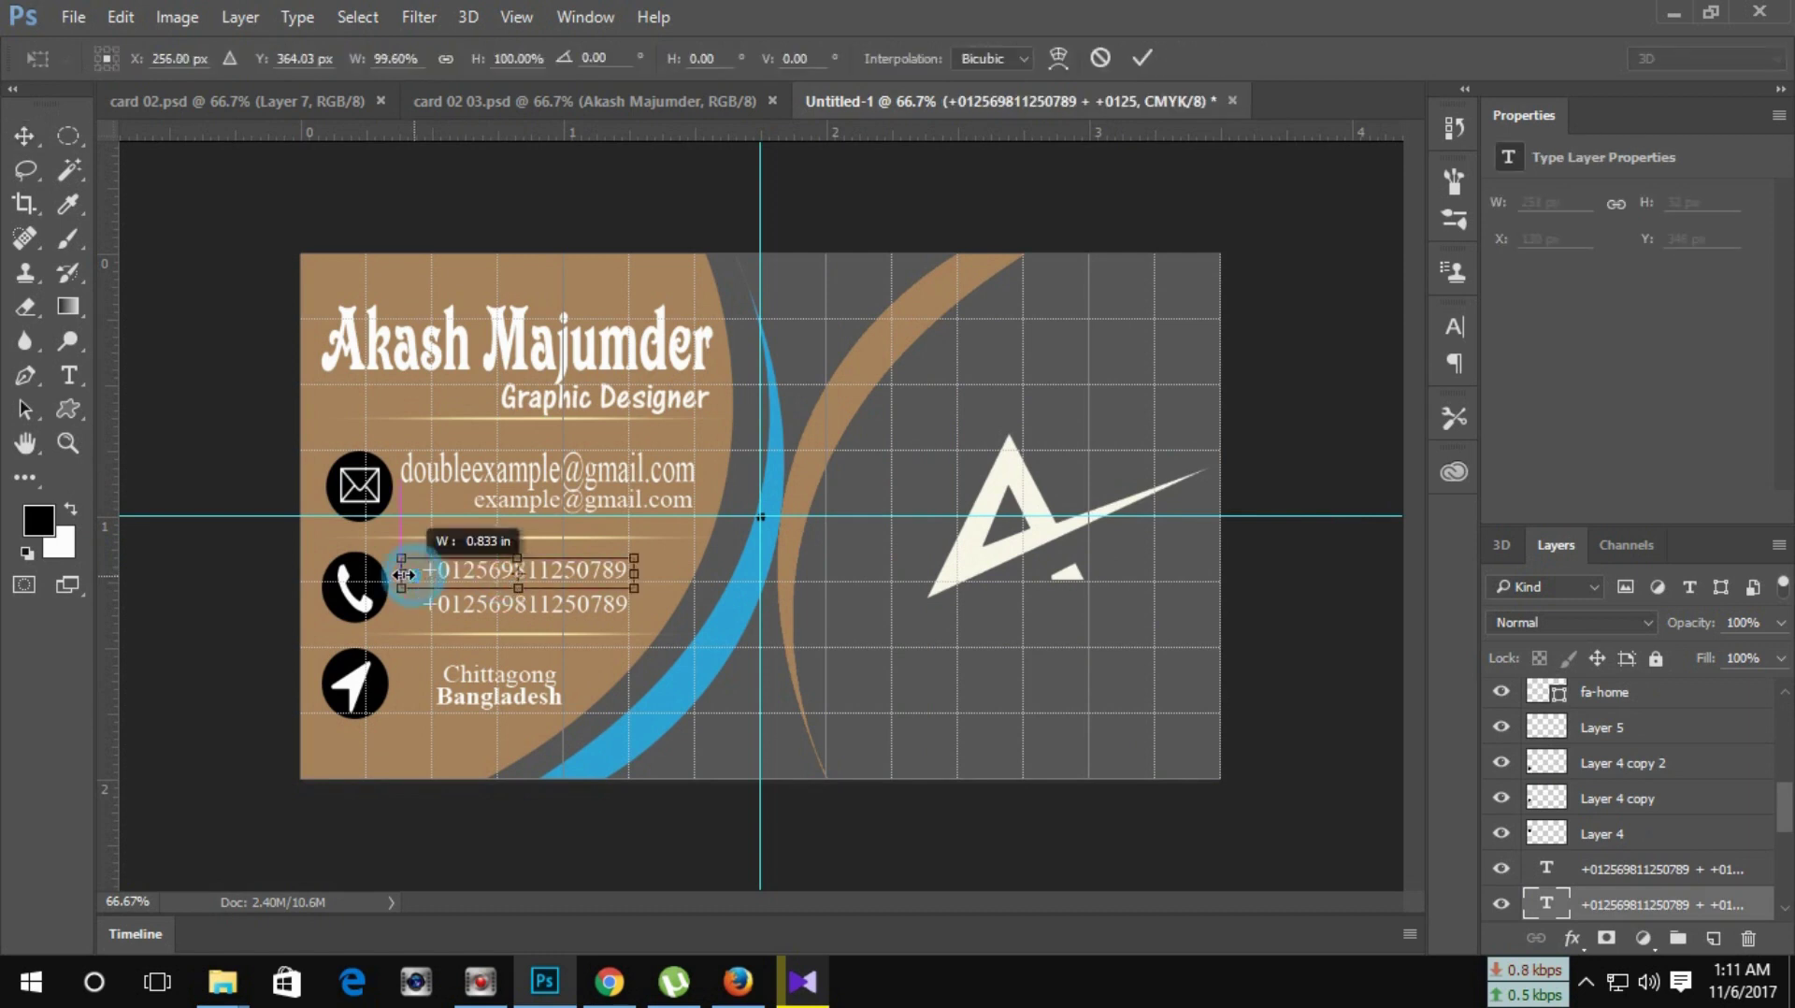
{"action": "left_click_drag", "start_coordinate": [620, 574], "coordinate": [692, 572]}
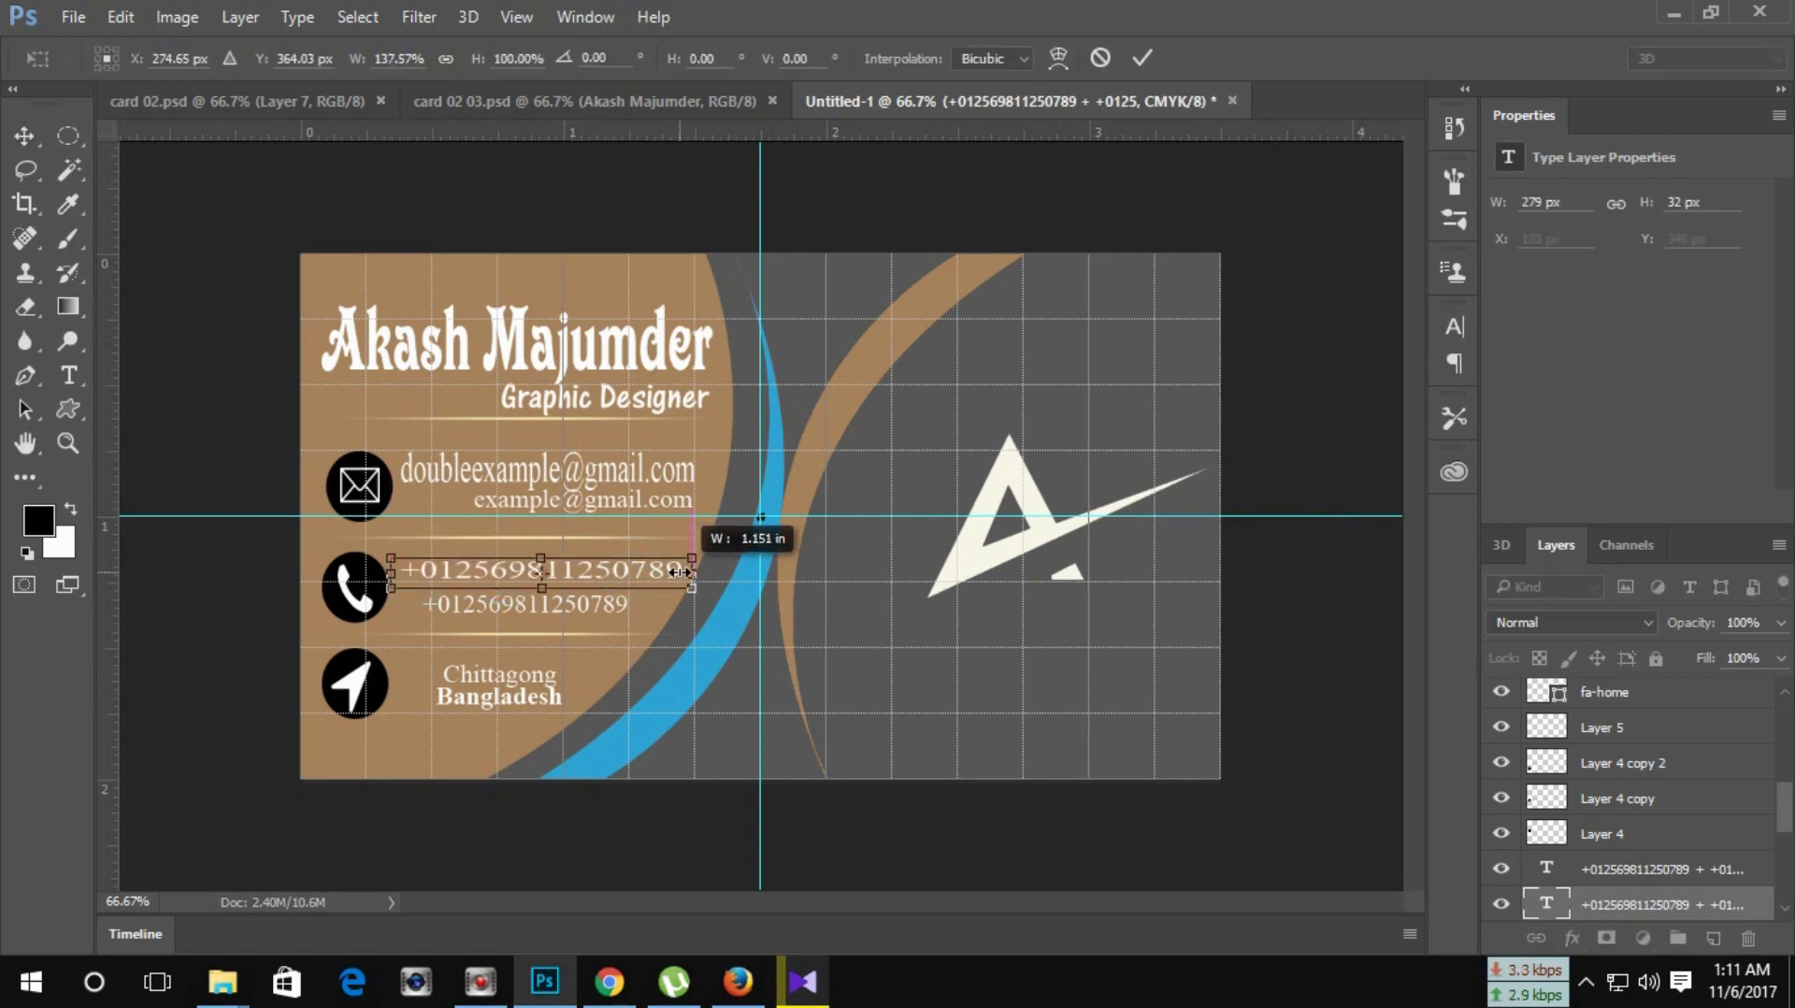
{"action": "left_click_drag", "start_coordinate": [542, 588], "coordinate": [542, 610]}
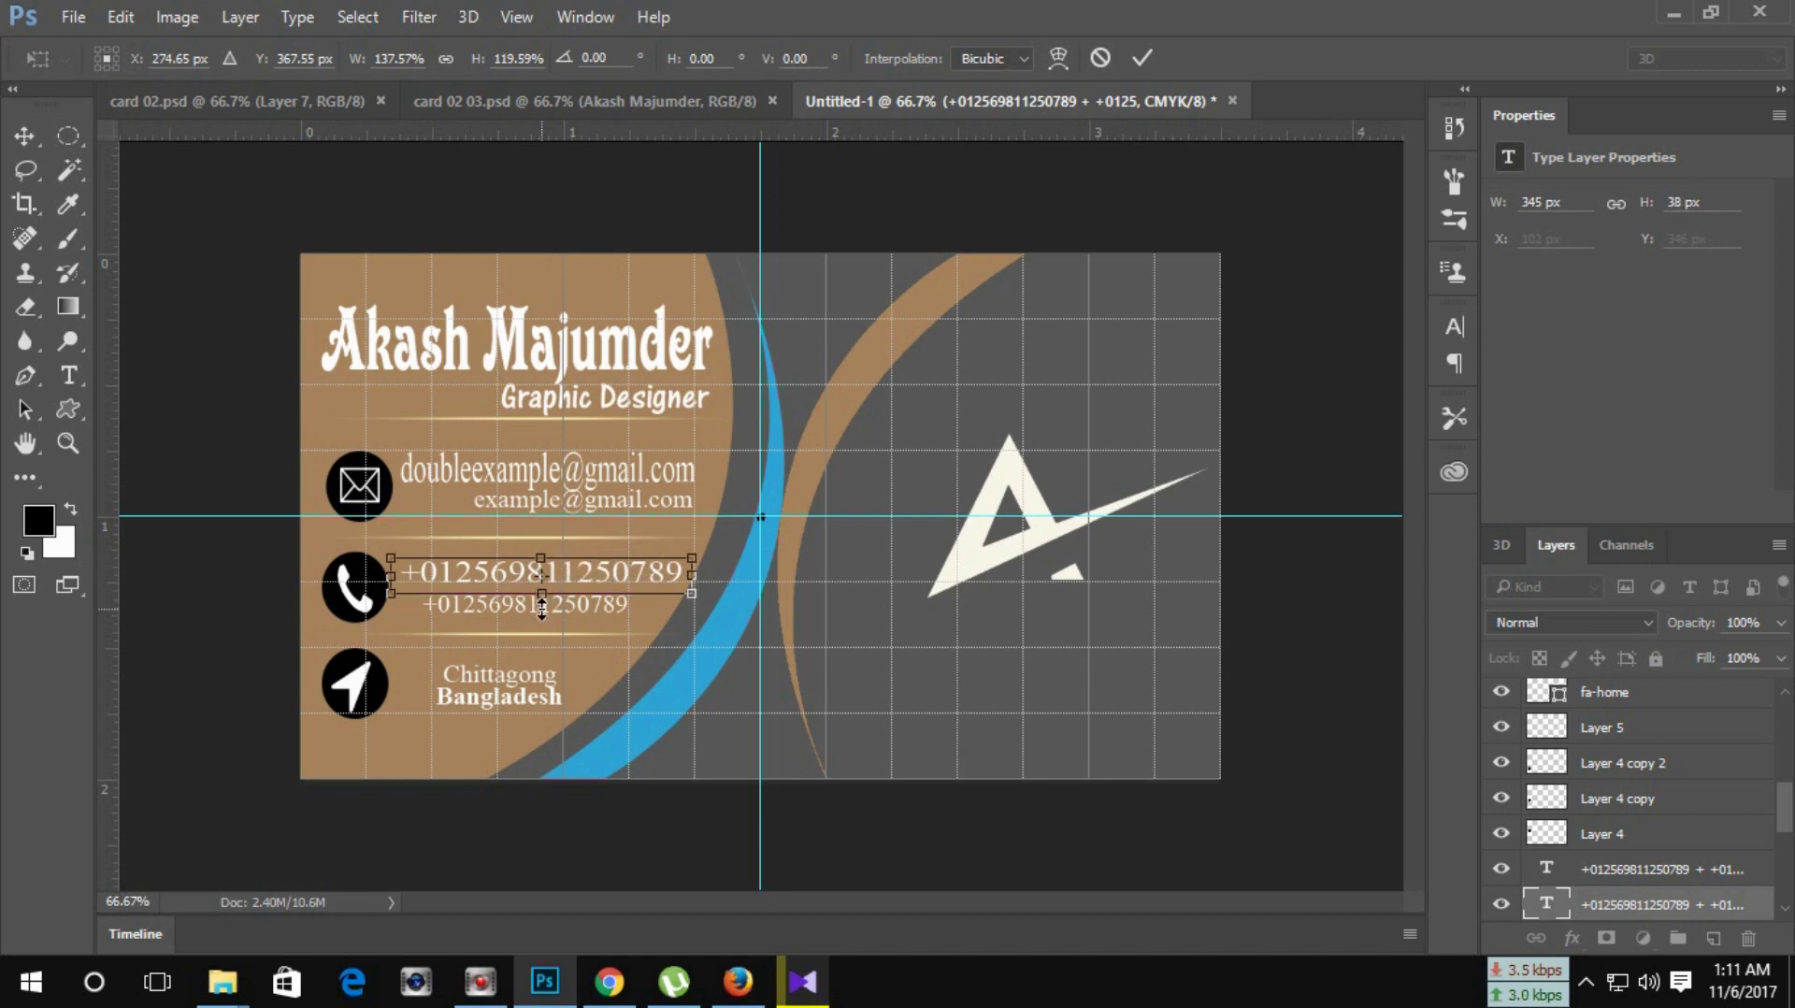
{"action": "key", "text": "Return"}
{"action": "left_click", "coordinate": [496, 598], "text": "ctrl"}
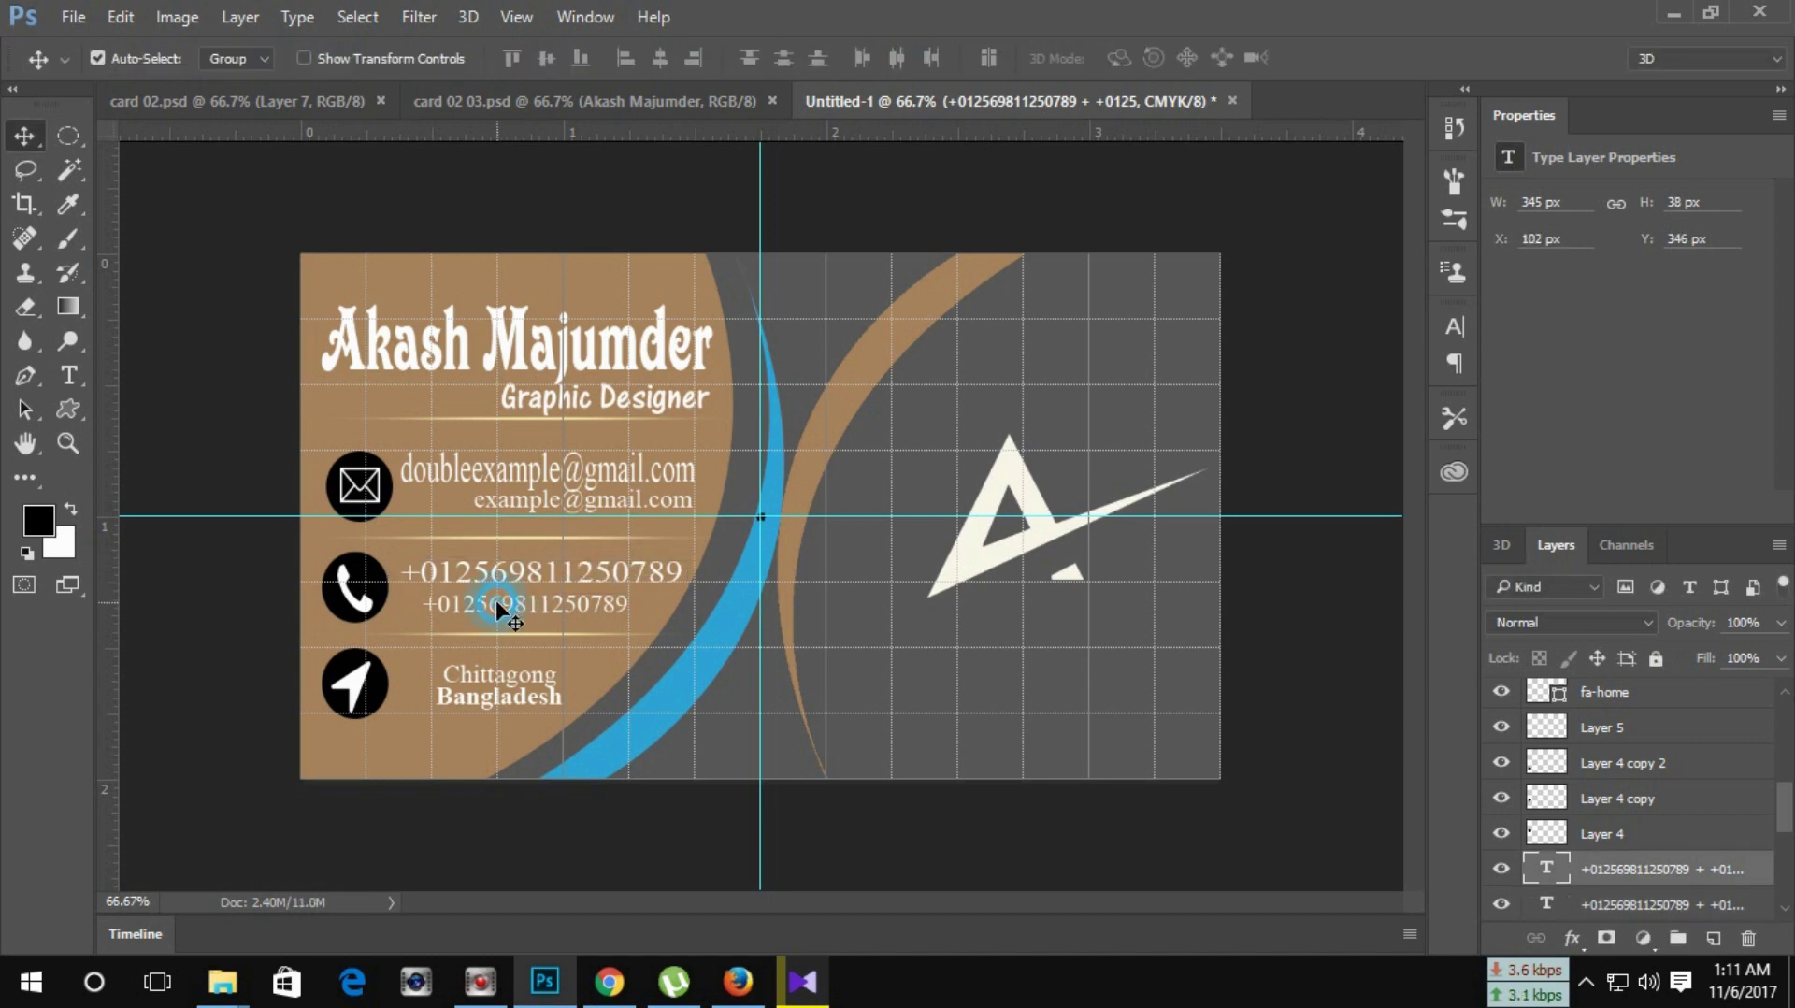
{"action": "key", "text": "ctrl+t"}
{"action": "left_click_drag", "start_coordinate": [412, 604], "coordinate": [393, 603]}
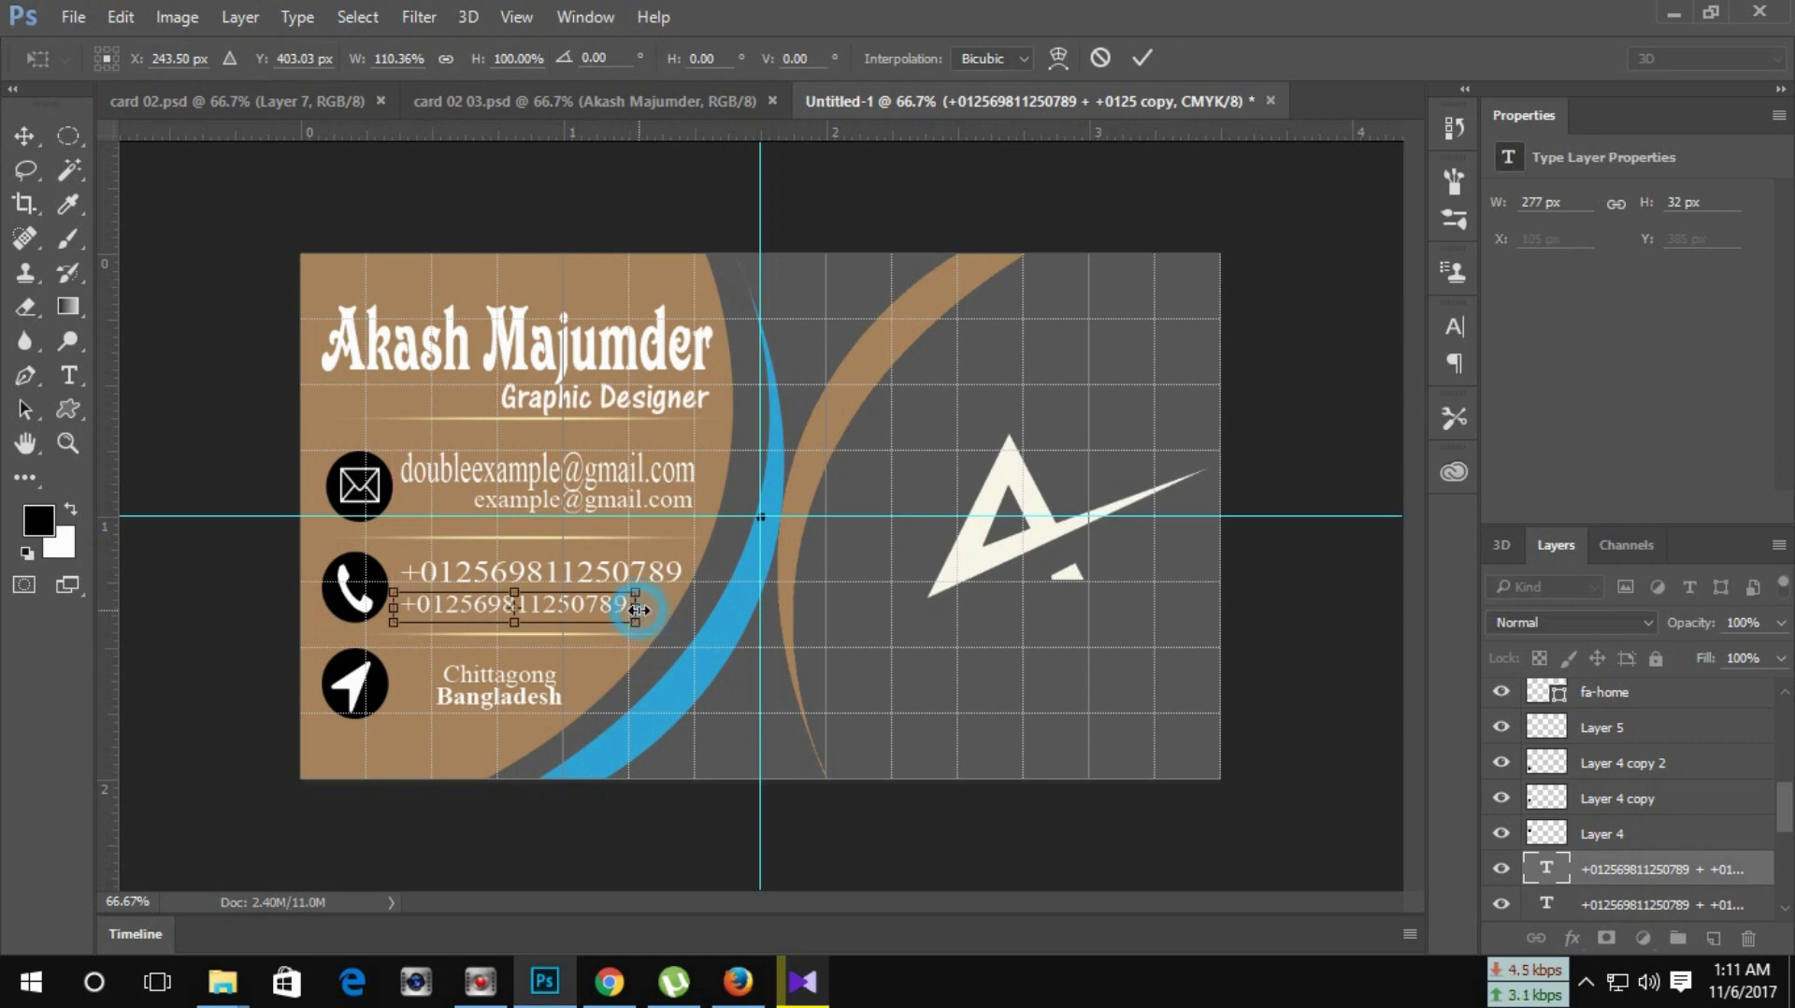
{"action": "left_click_drag", "start_coordinate": [638, 609], "coordinate": [677, 608]}
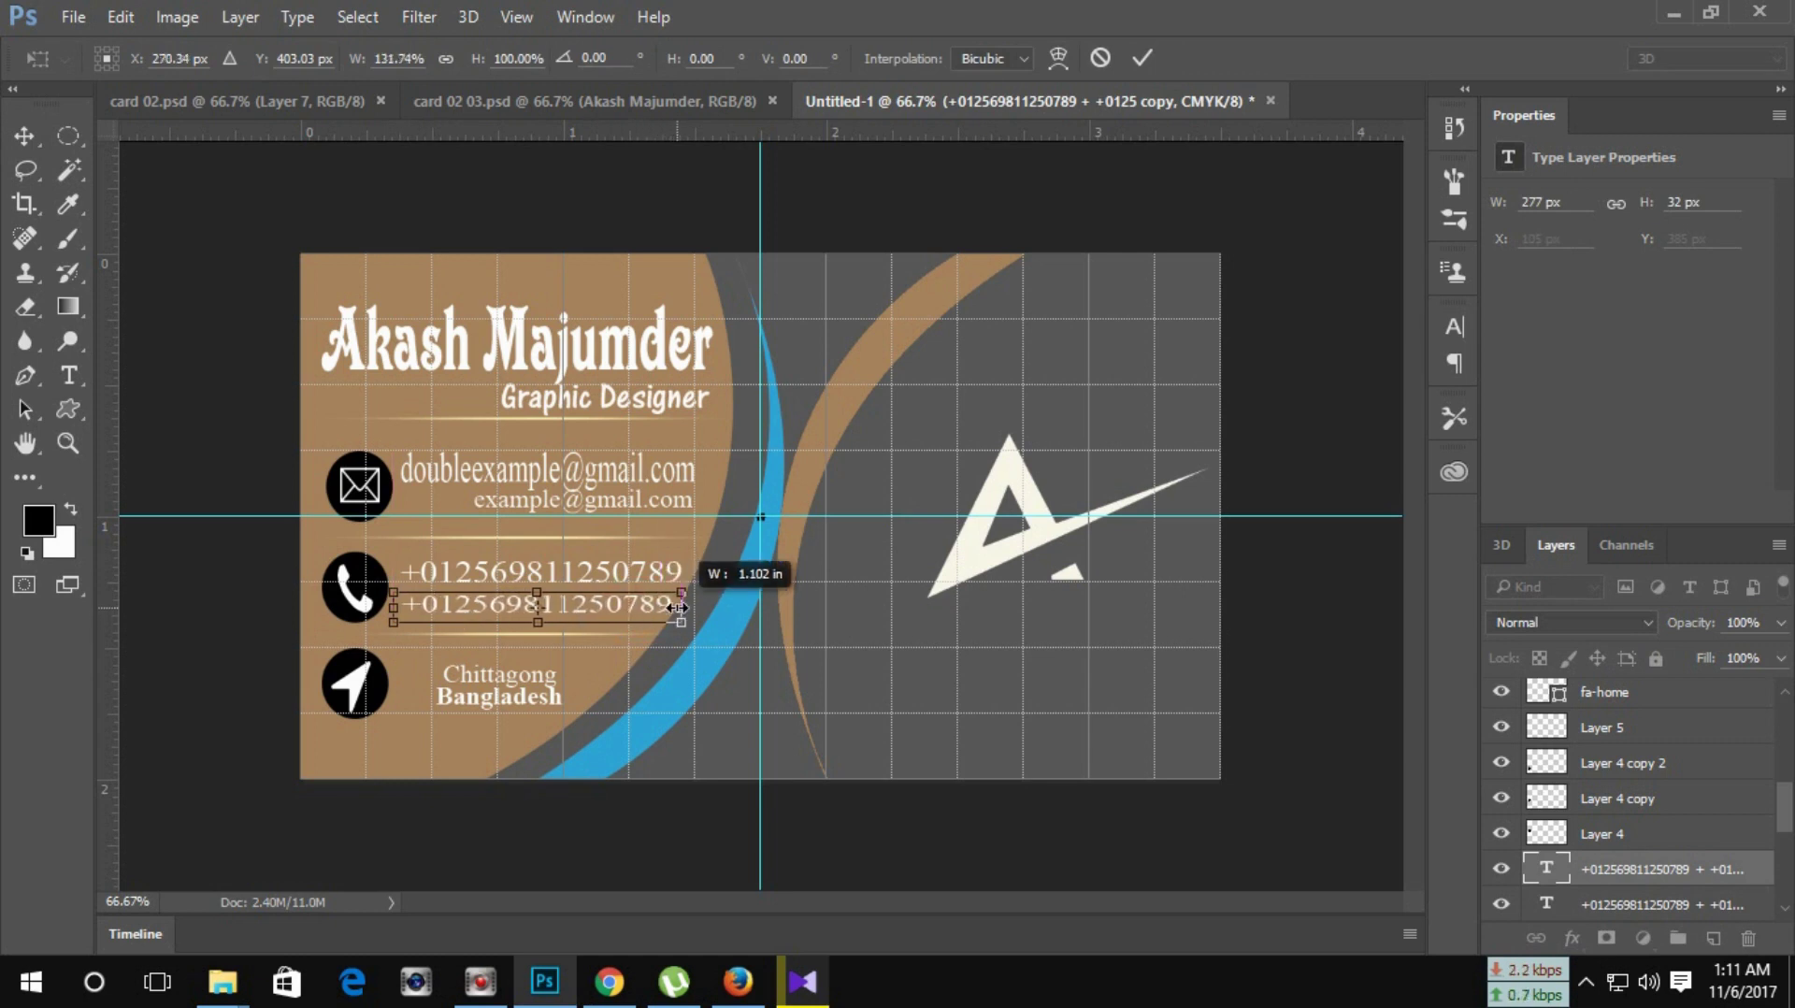
{"action": "key", "text": "Return"}
Step: Enlarge the Chittagong and Bangladesh address lines with Free Transform
{"action": "left_click", "coordinate": [525, 683]}
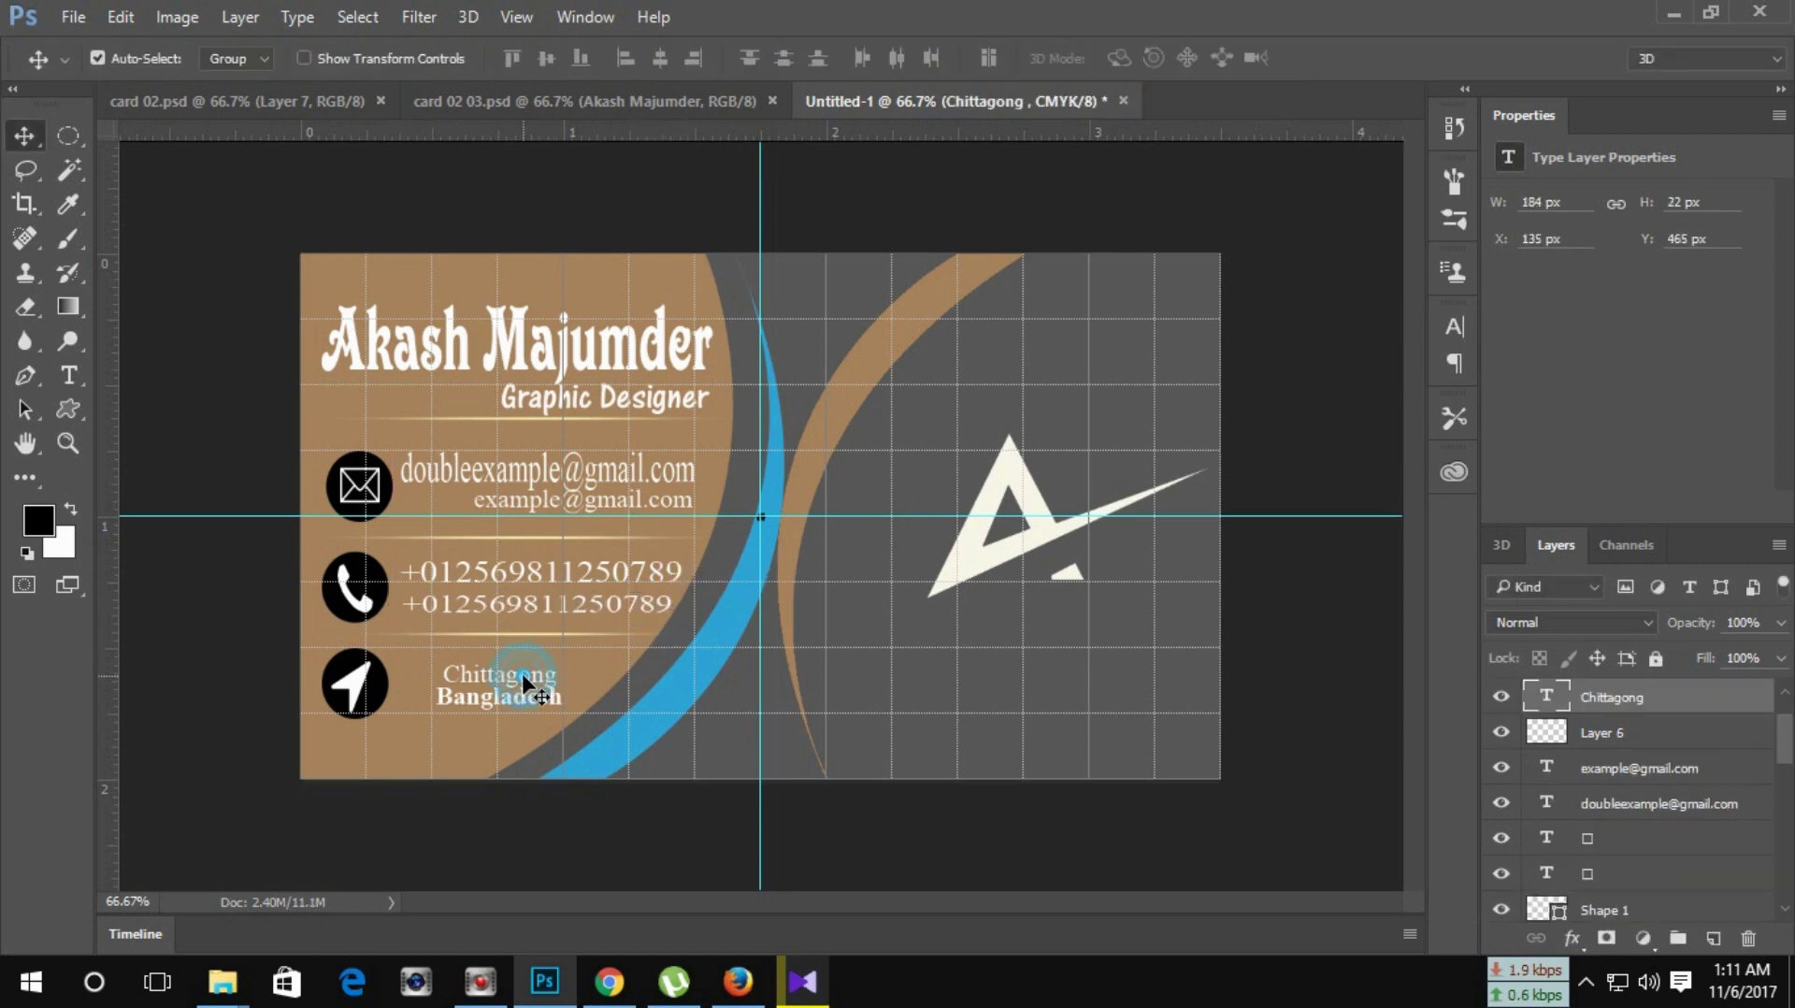
{"action": "key", "text": "ctrl+t"}
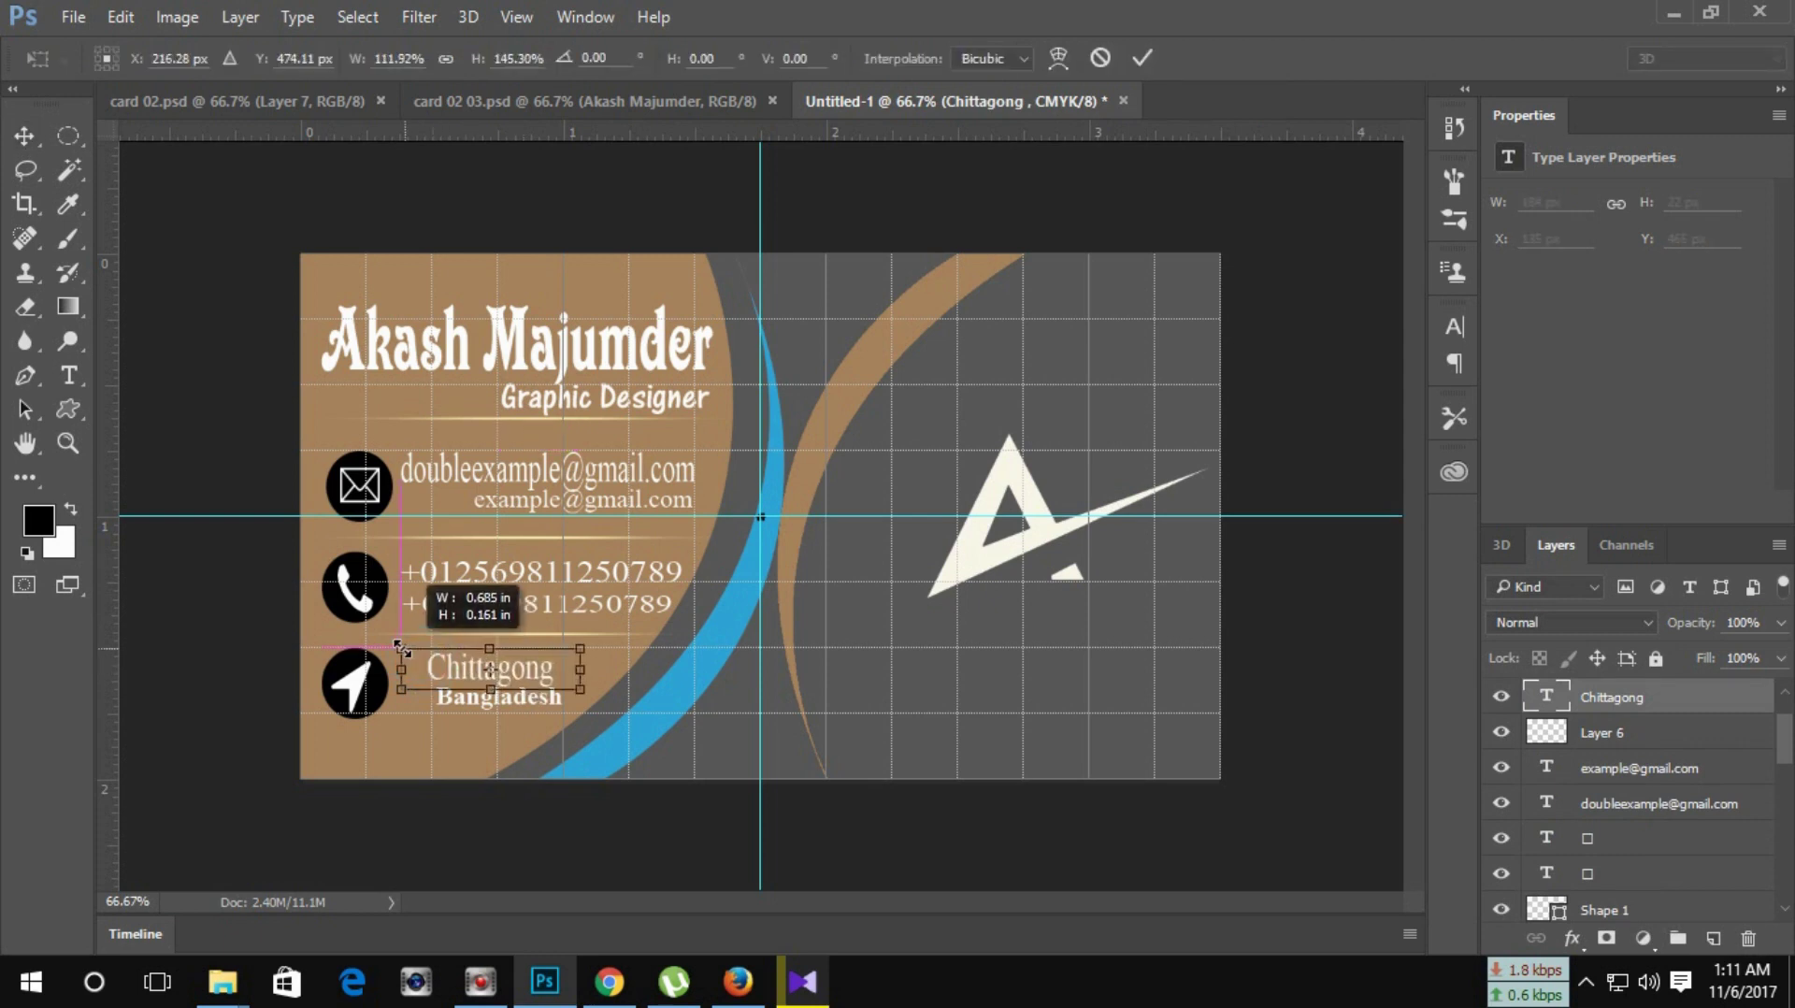
{"action": "left_click_drag", "start_coordinate": [422, 664], "coordinate": [401, 648]}
{"action": "left_click_drag", "start_coordinate": [581, 674], "coordinate": [612, 675]}
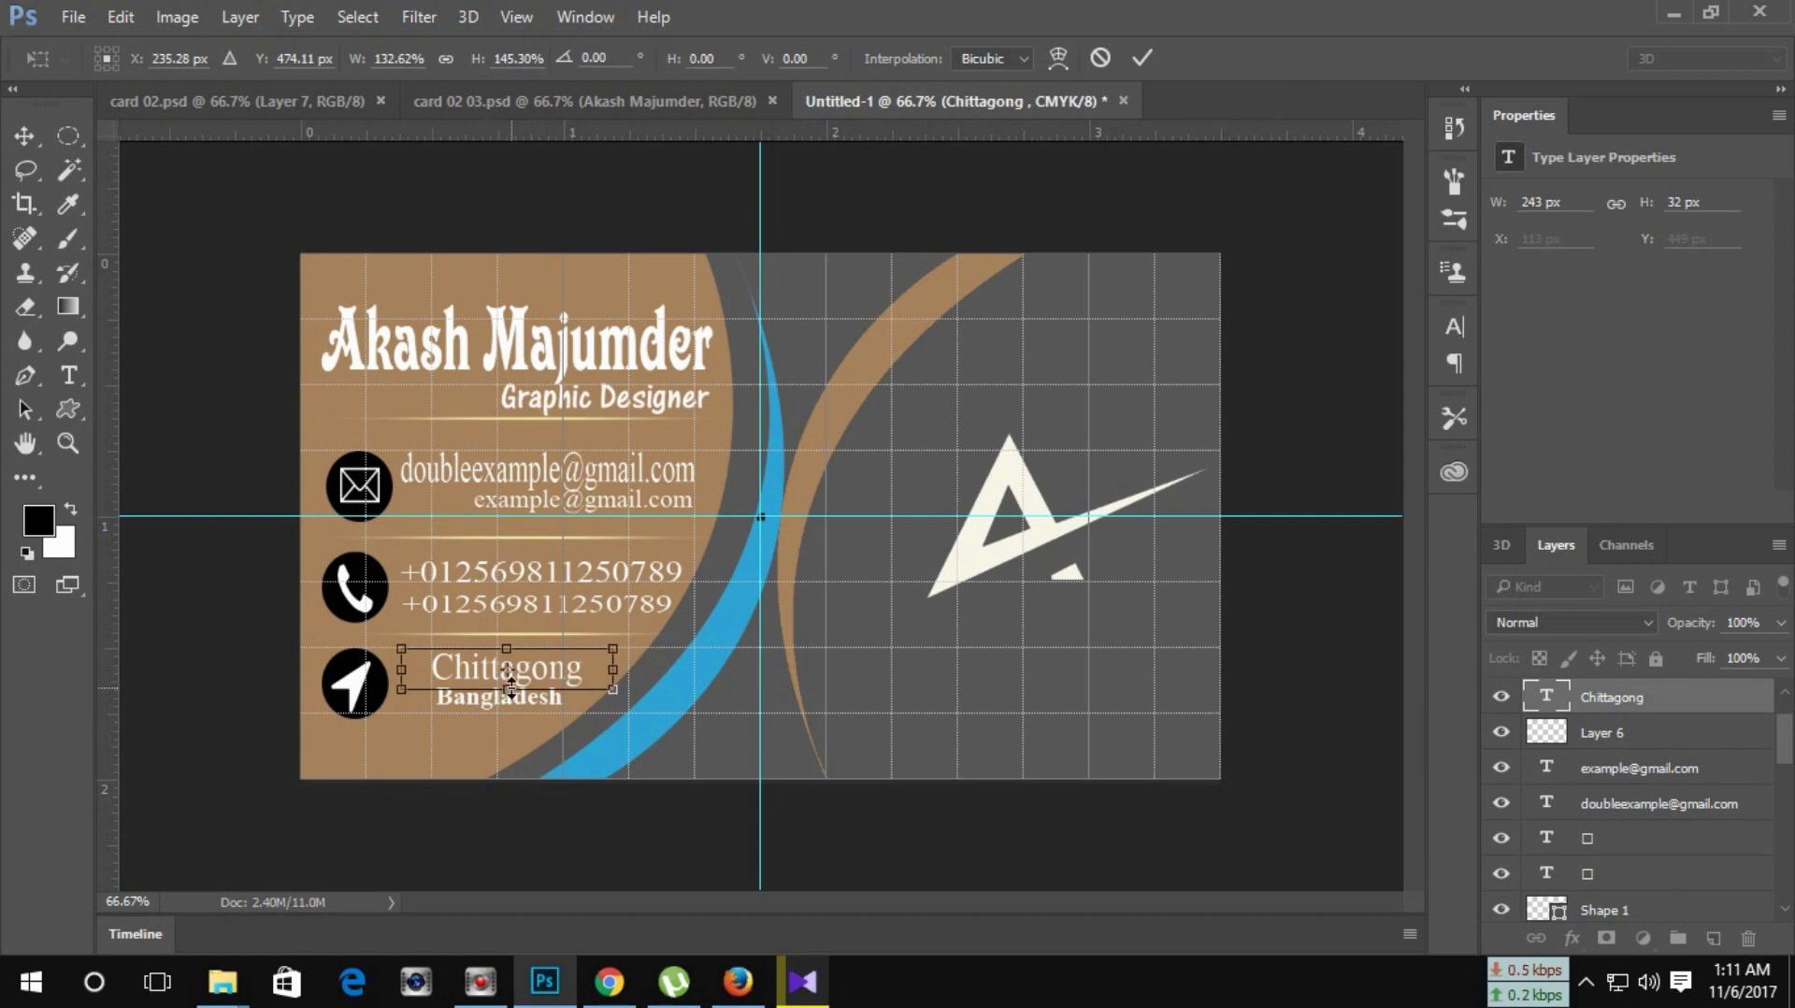
{"action": "left_click_drag", "start_coordinate": [511, 689], "coordinate": [512, 701]}
{"action": "key", "text": "Return"}
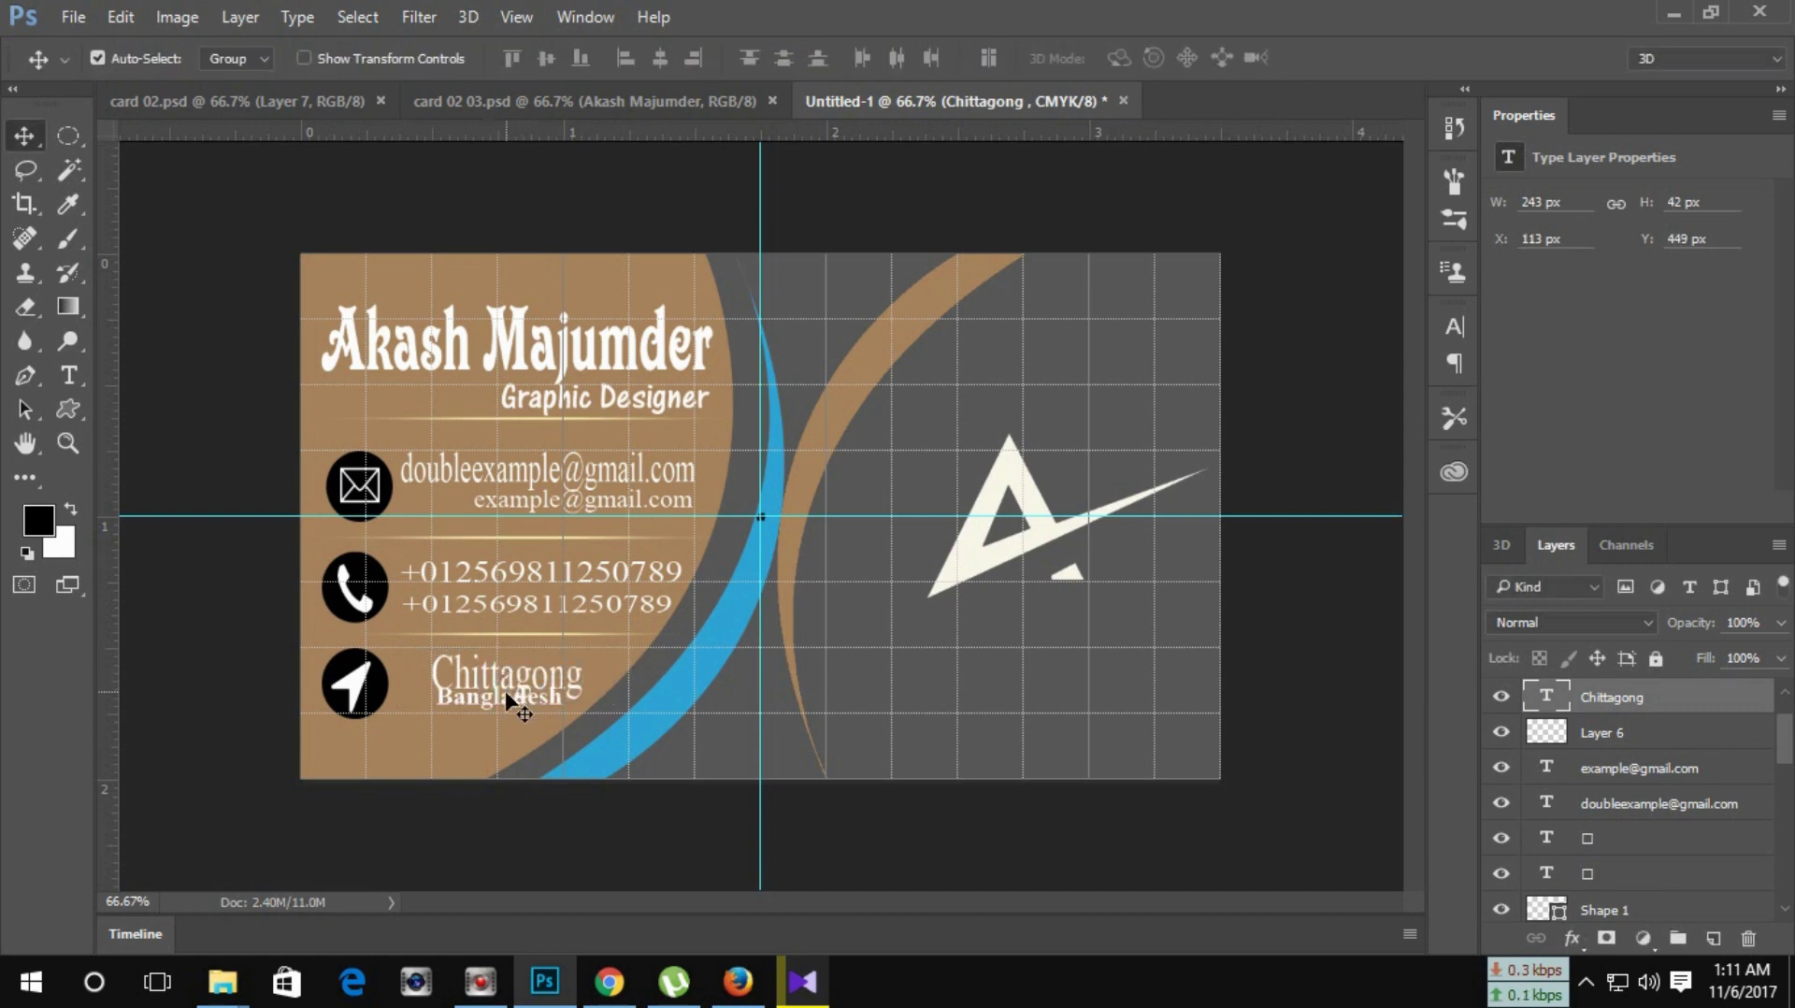
{"action": "left_click", "coordinate": [503, 708]}
{"action": "key", "text": "ctrl+t"}
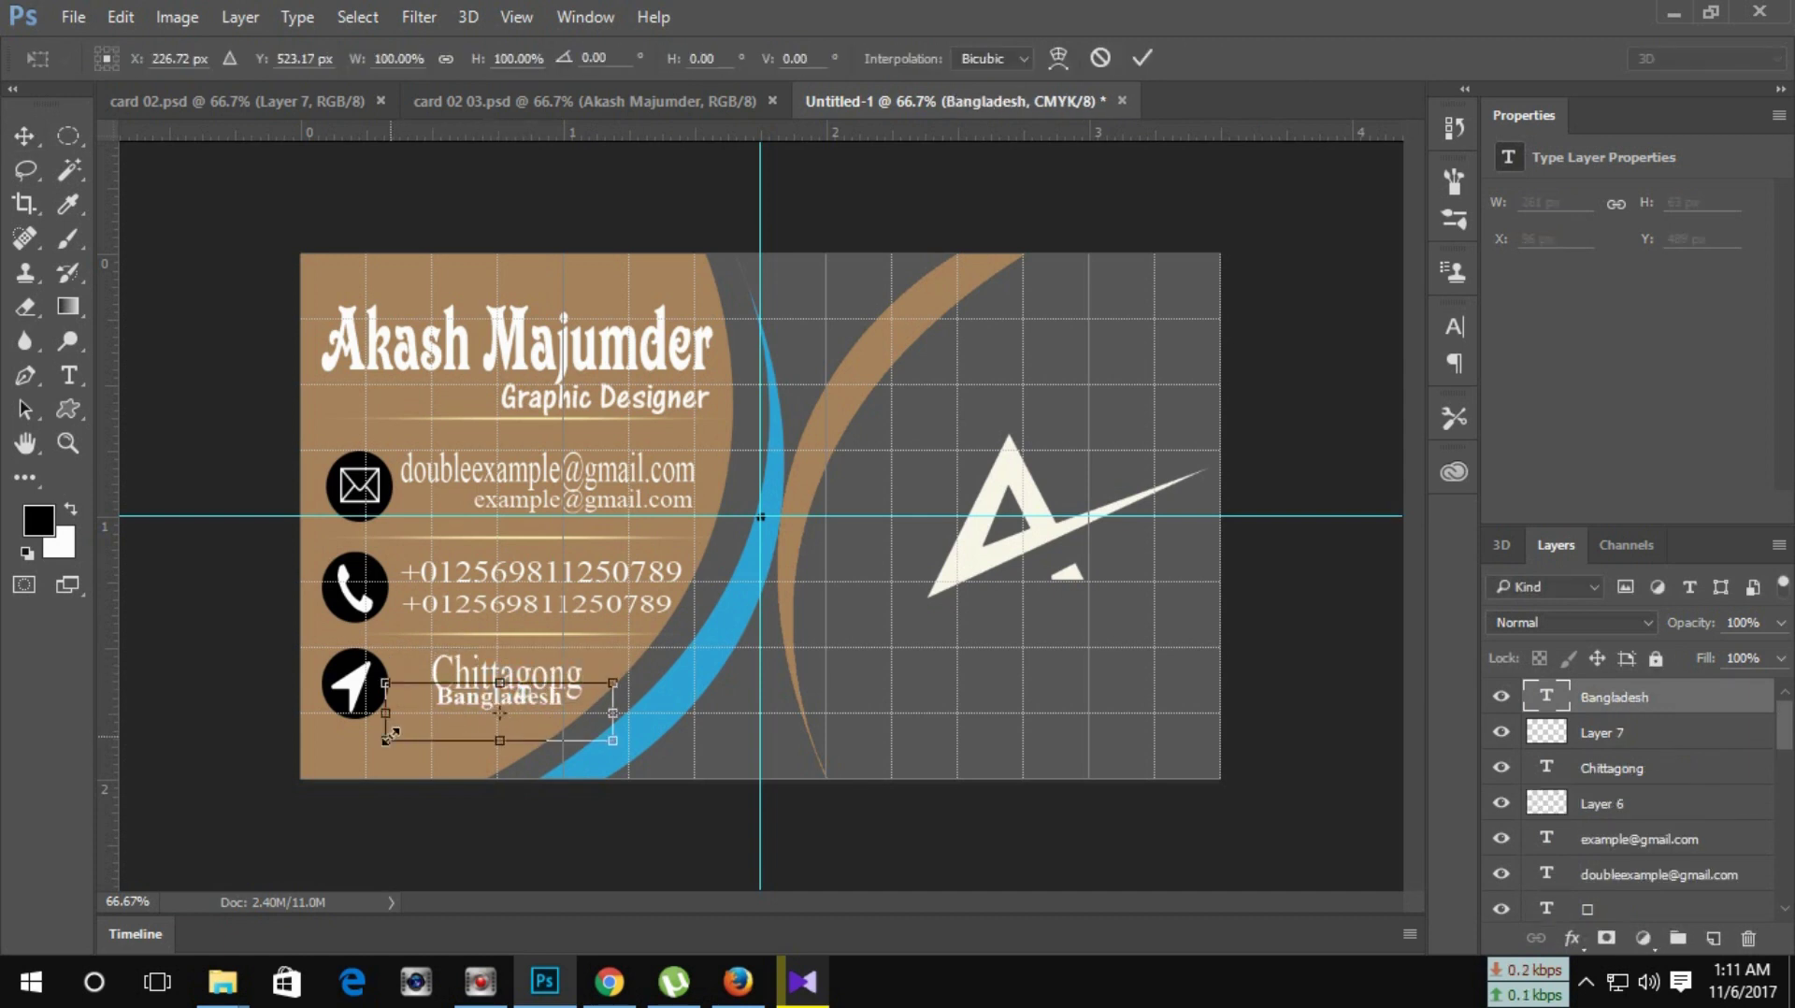
{"action": "left_click_drag", "start_coordinate": [386, 739], "coordinate": [355, 757]}
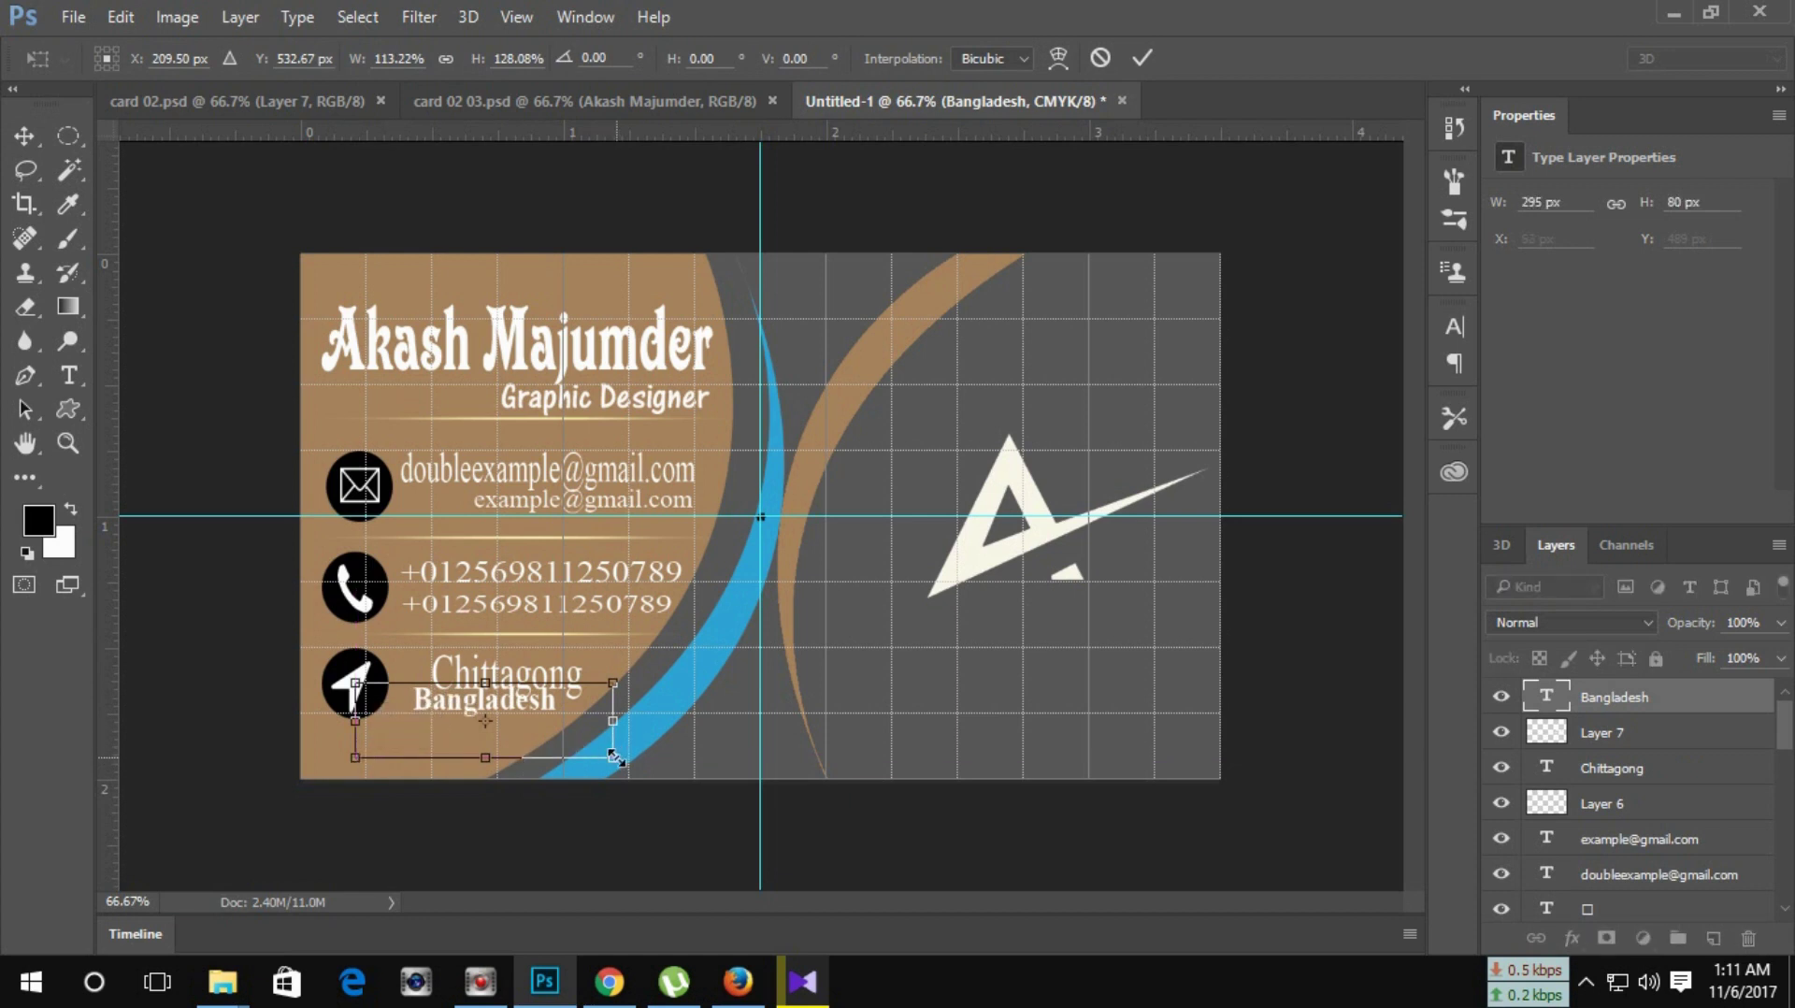
{"action": "left_click_drag", "start_coordinate": [613, 754], "coordinate": [643, 778]}
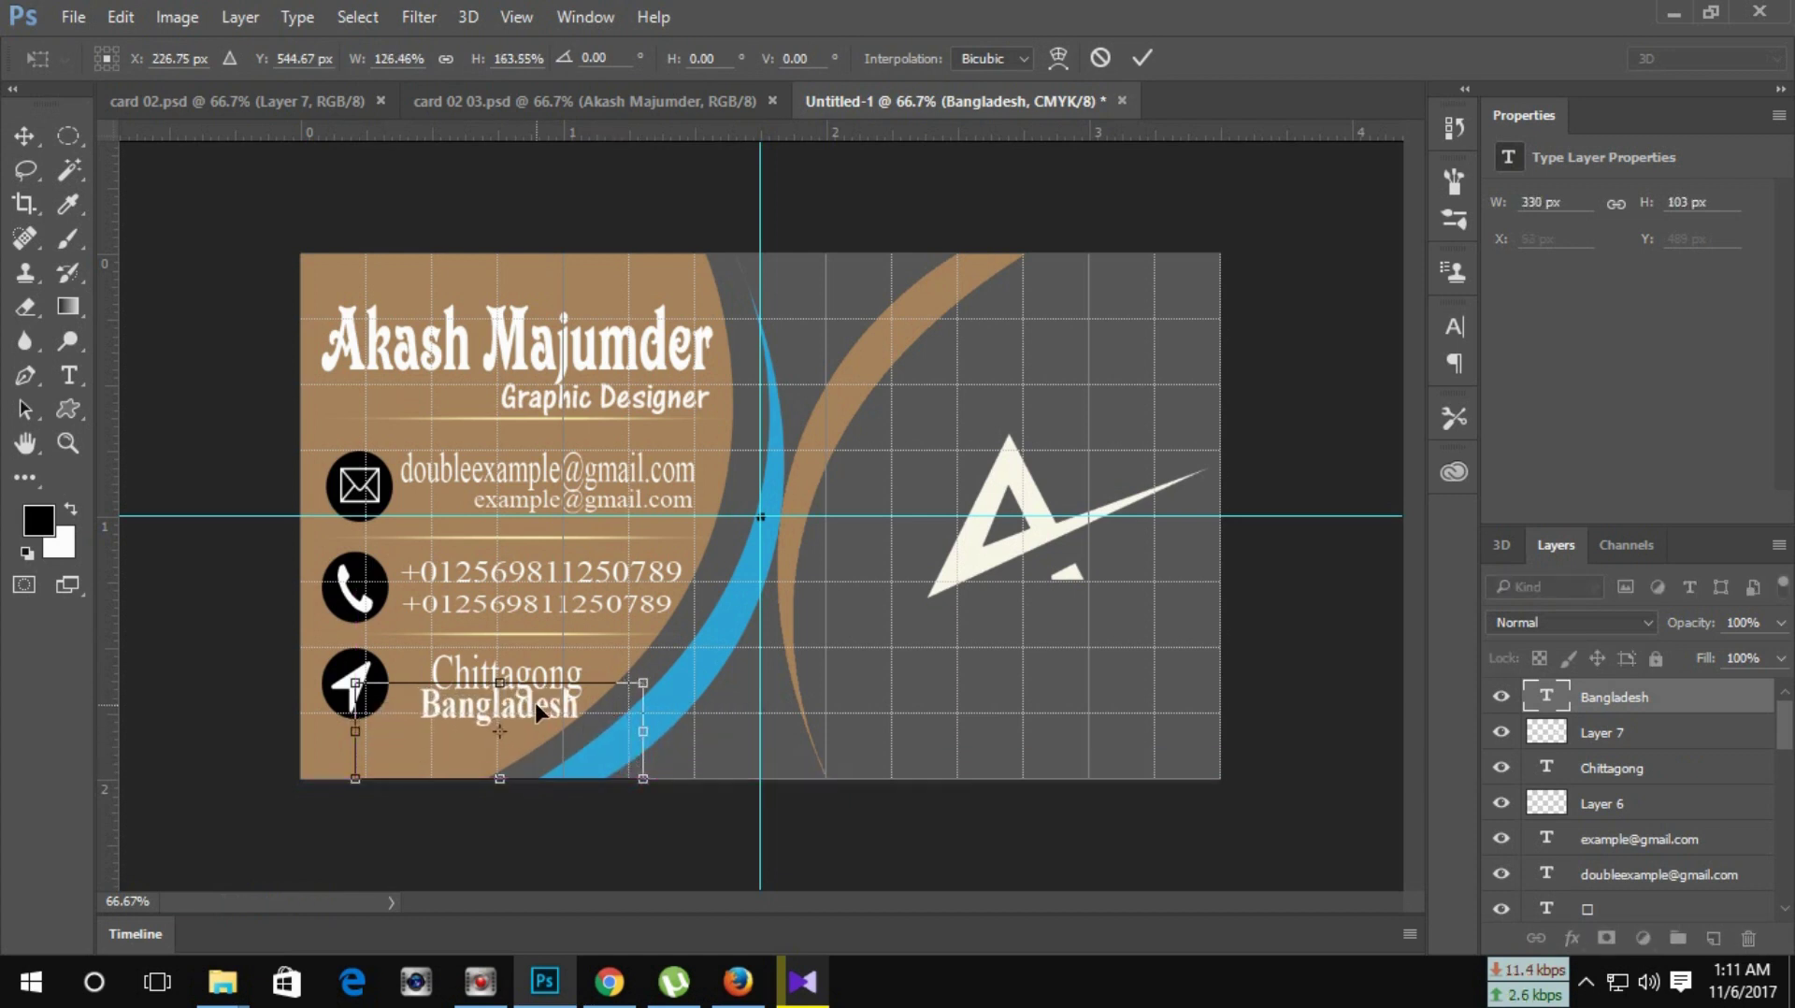
{"action": "key", "text": "Return"}
Step: Realign Chittagong with Bangladesh, shrink Chittagong slightly and nudge Bangladesh into place
{"action": "mouse_move", "coordinate": [524, 677]}
{"action": "left_mouse_down"}
{"action": "mouse_move", "coordinate": [503, 675]}
{"action": "mouse_move", "coordinate": [497, 727]}
{"action": "left_mouse_up"}
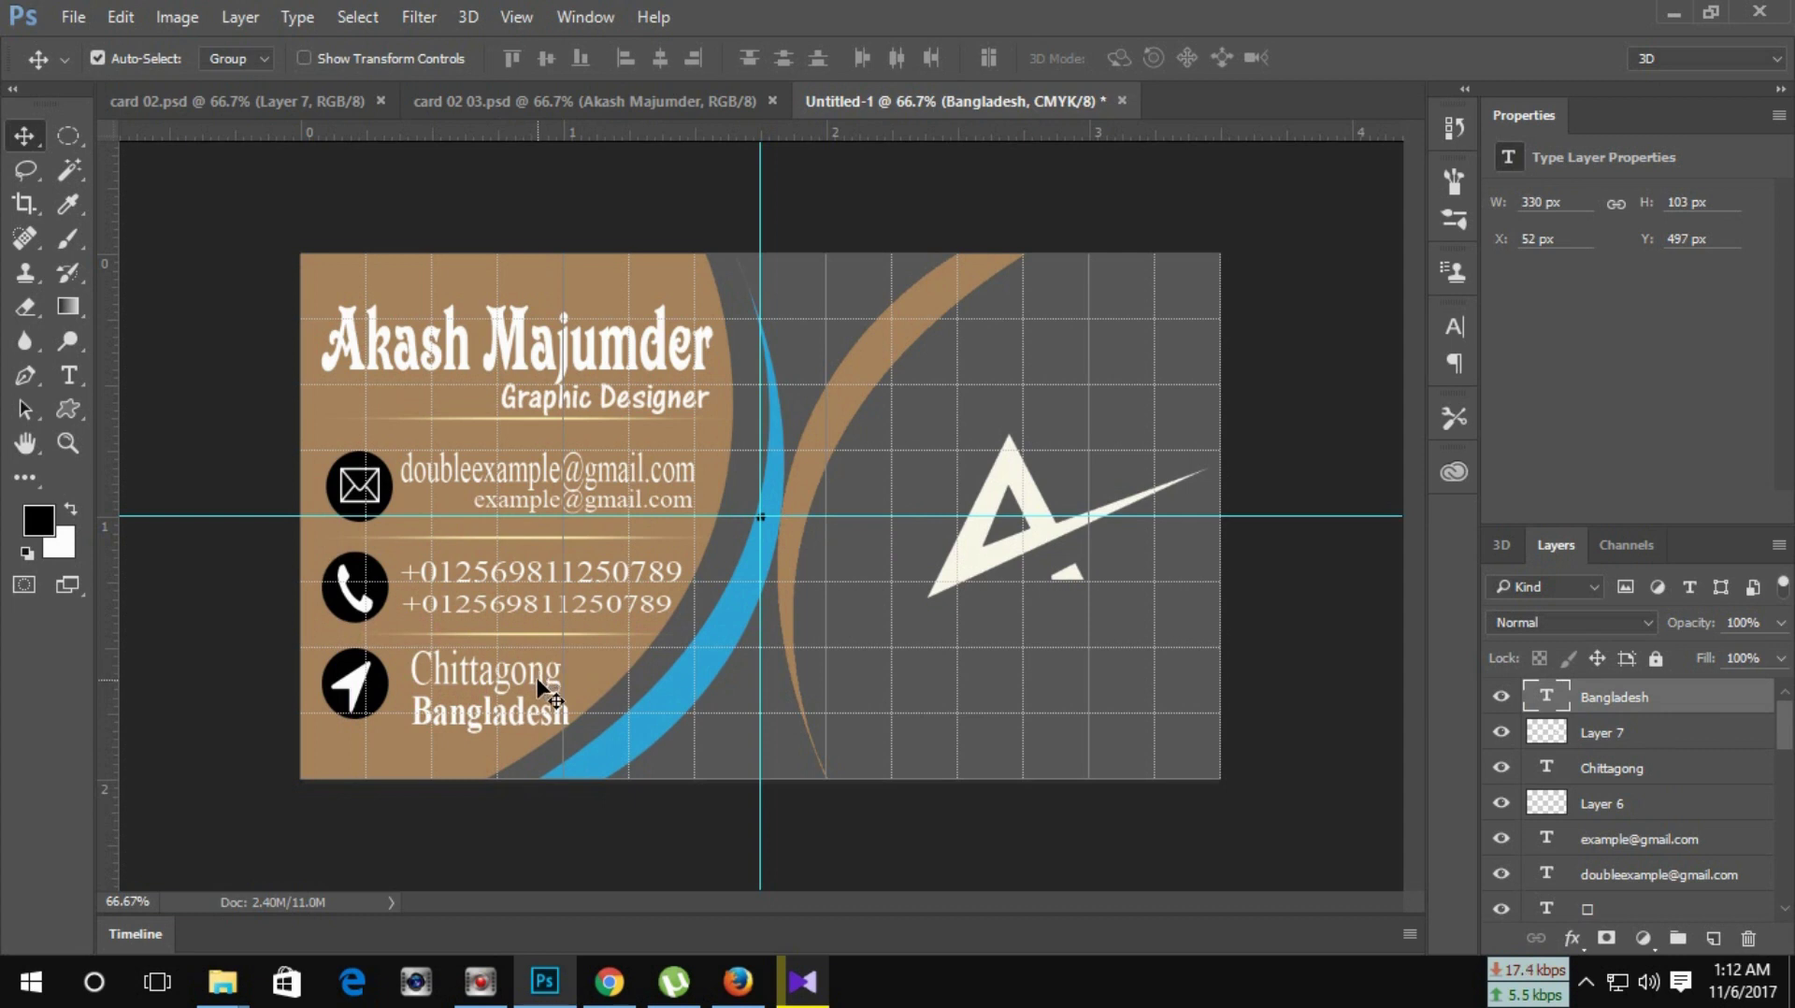
{"action": "key", "text": "ctrl+t"}
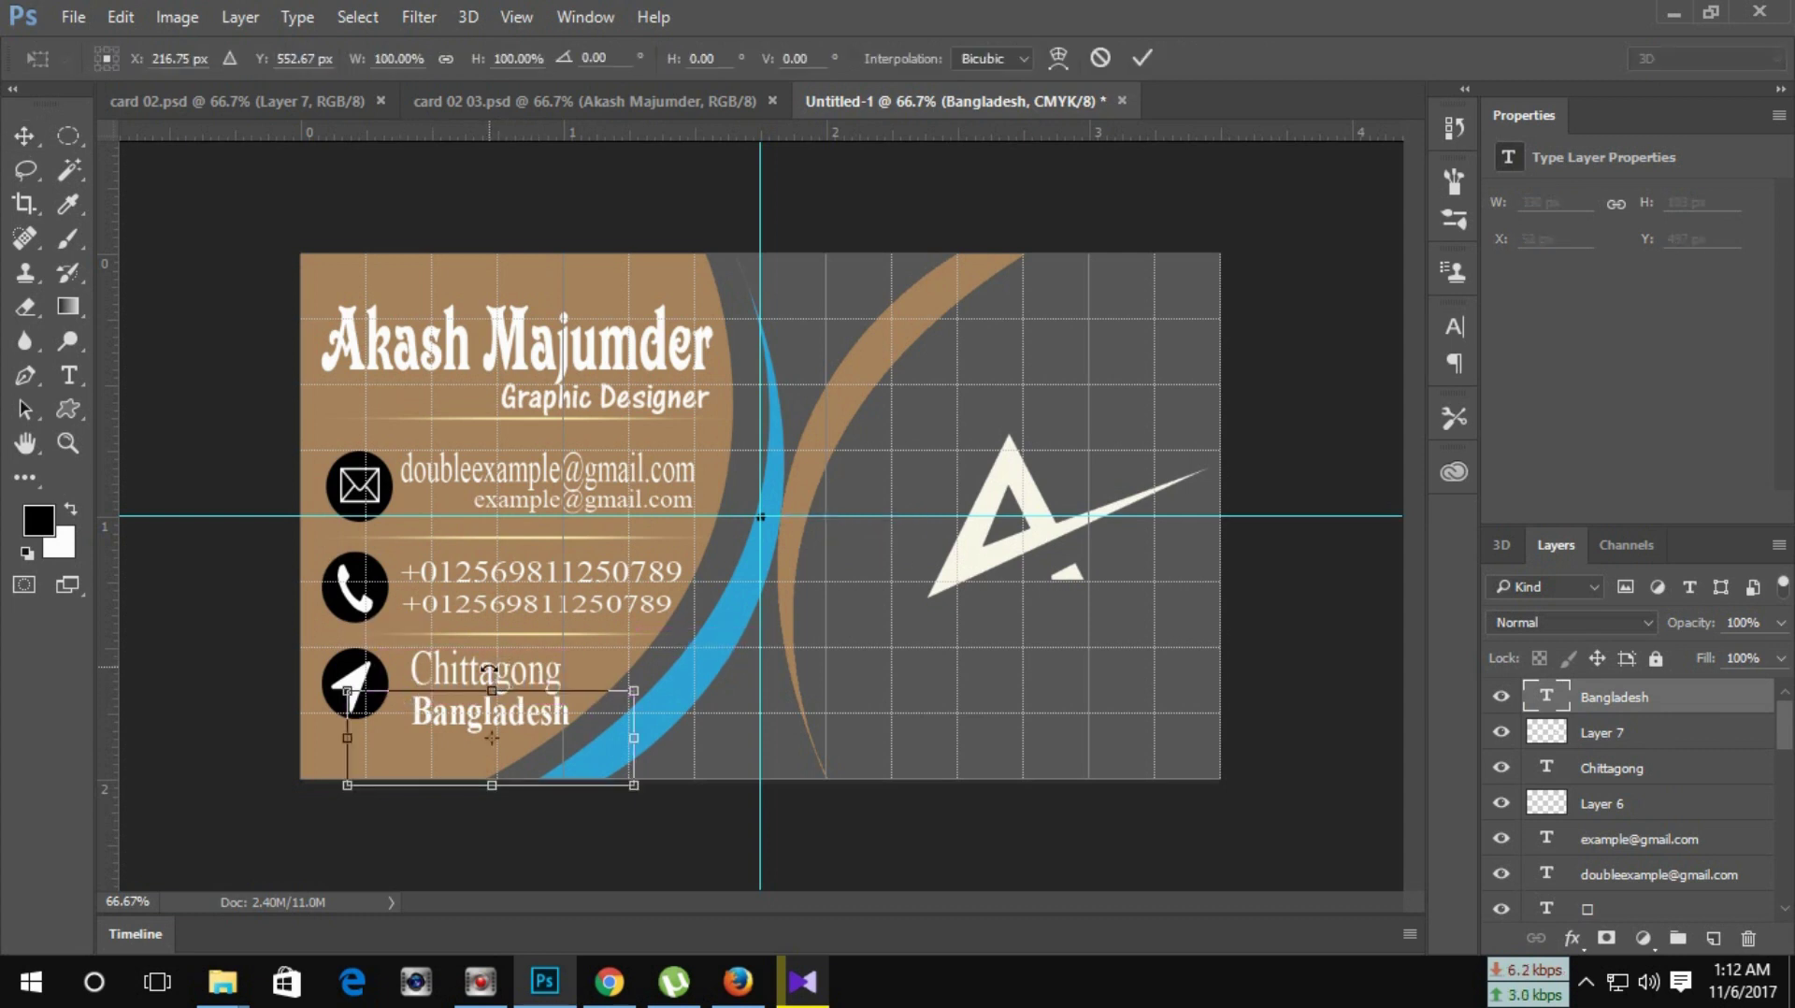
{"action": "key", "text": "Return"}
{"action": "left_click", "coordinate": [416, 695], "text": "ctrl"}
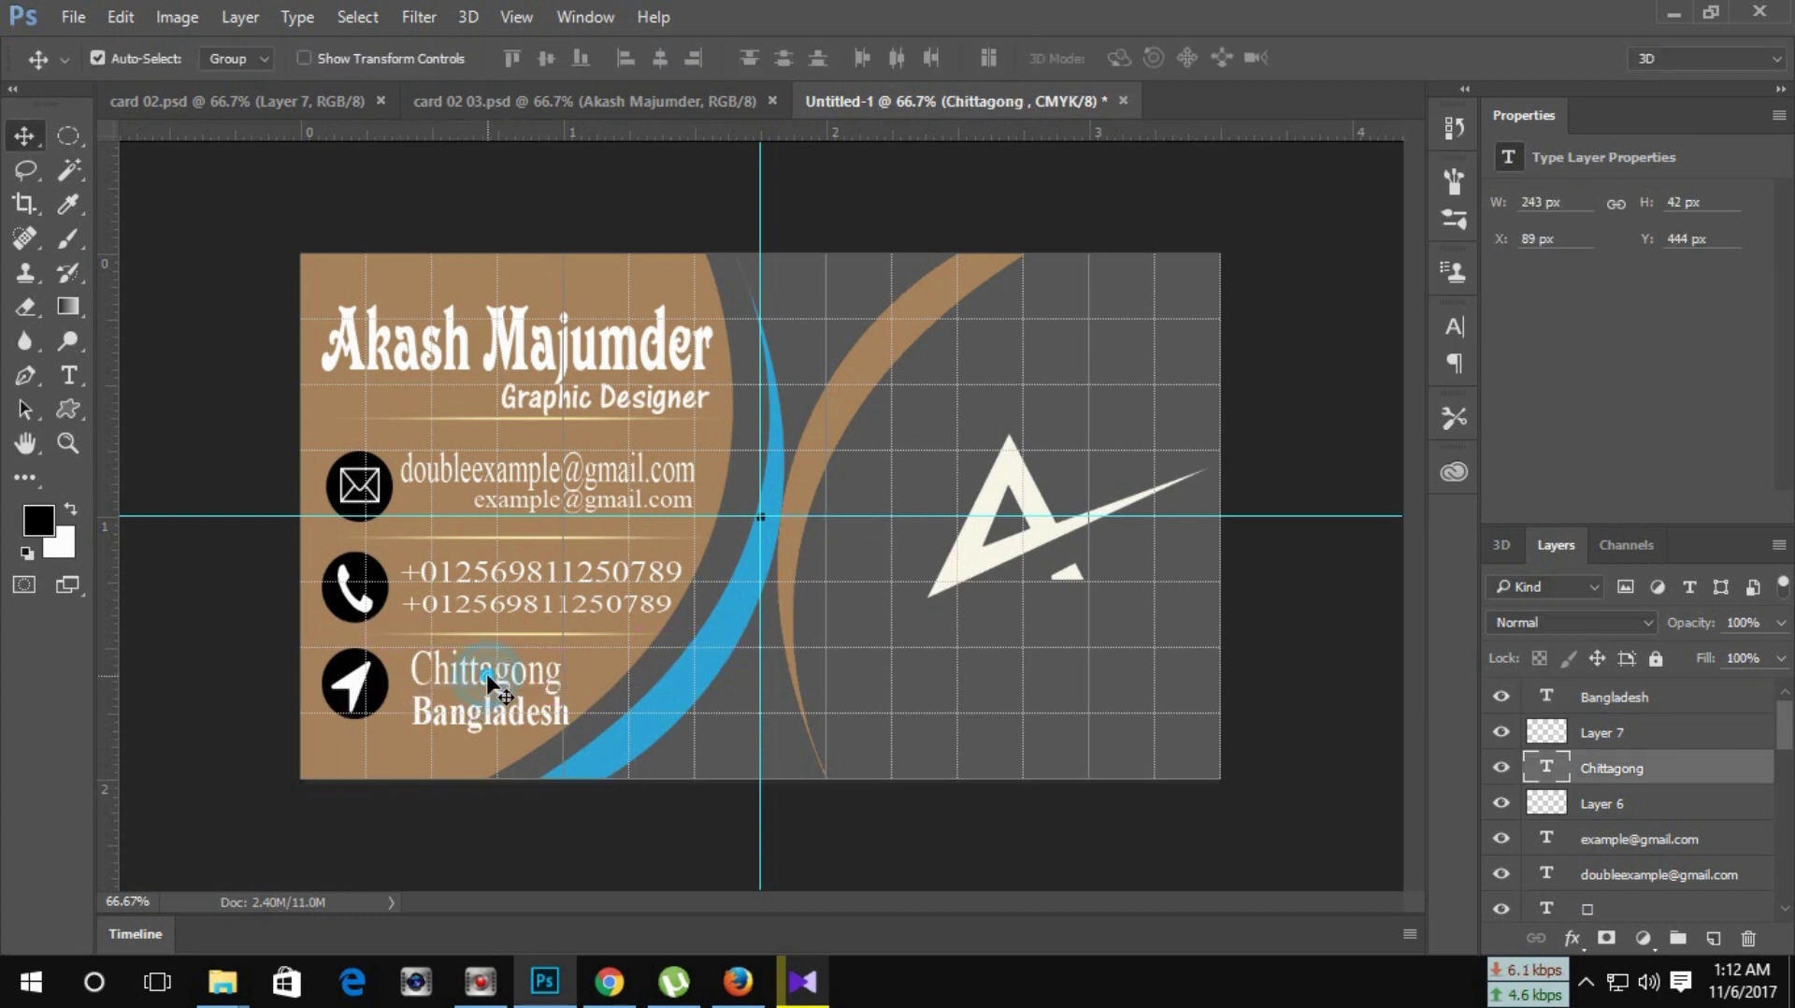
{"action": "key", "text": "ctrl+t"}
{"action": "mouse_move", "coordinate": [379, 696]}
{"action": "left_mouse_down"}
{"action": "mouse_move", "coordinate": [402, 696]}
{"action": "mouse_move", "coordinate": [414, 652]}
{"action": "left_mouse_up"}
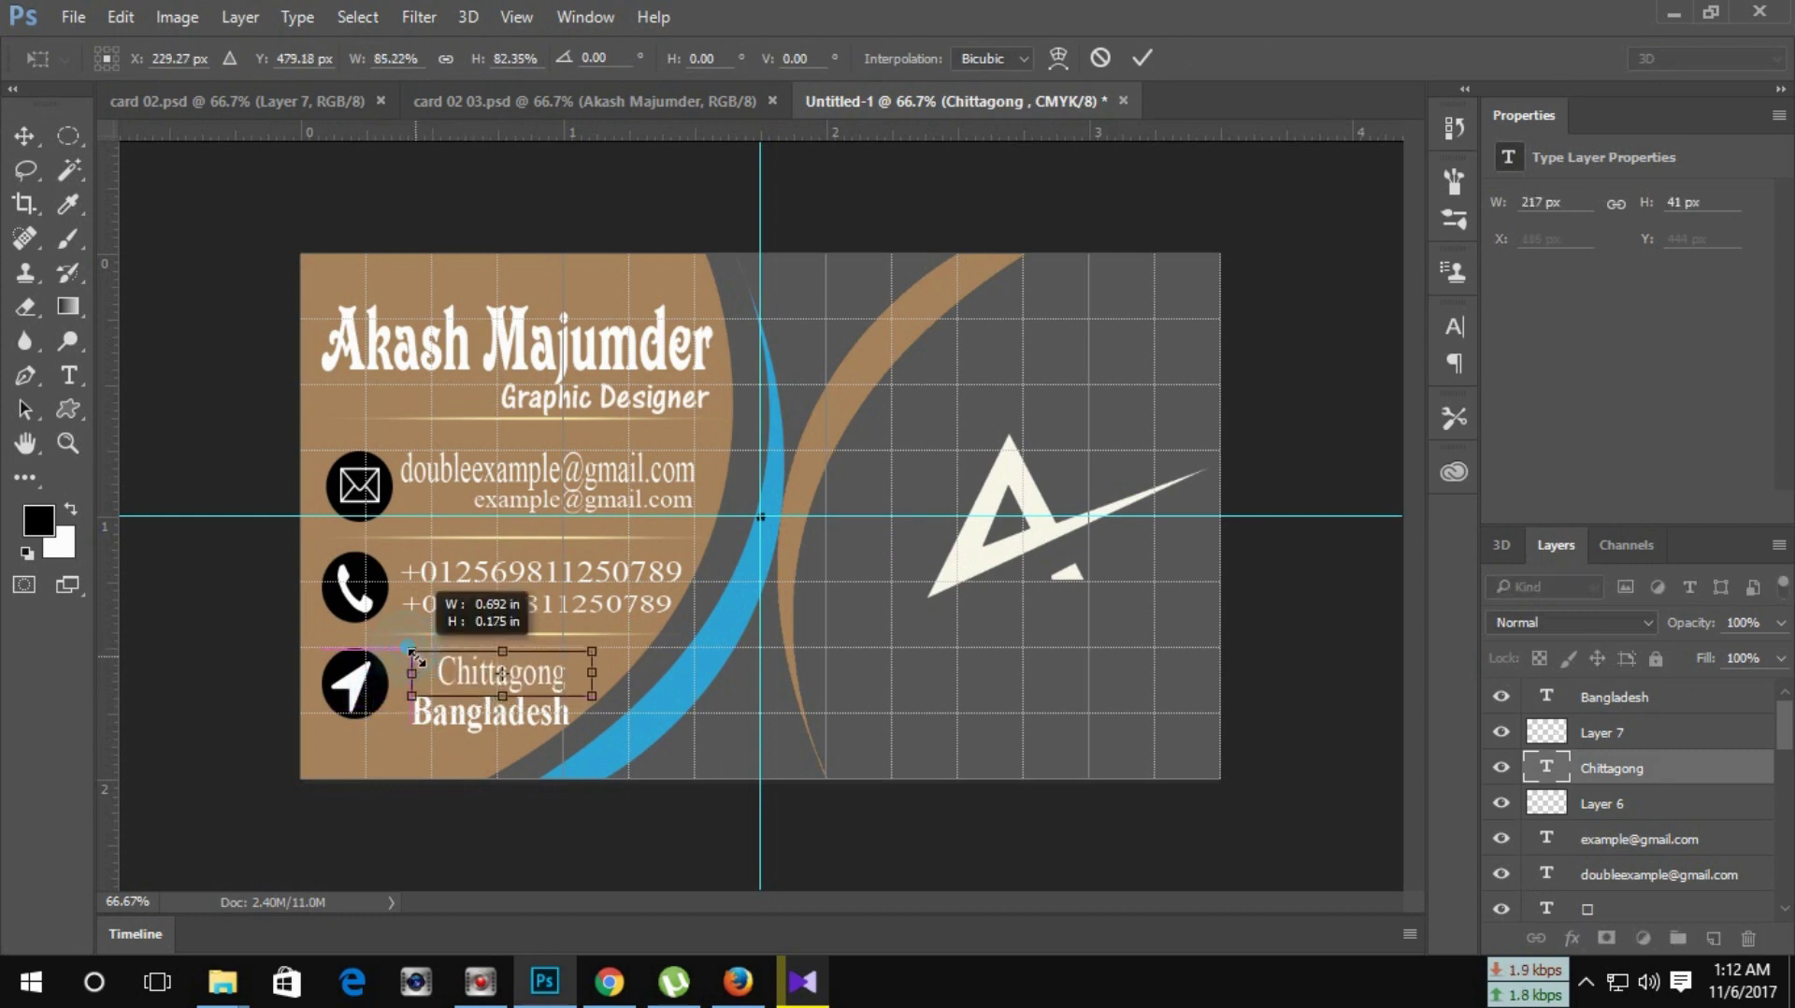
{"action": "left_click_drag", "start_coordinate": [543, 683], "coordinate": [520, 683]}
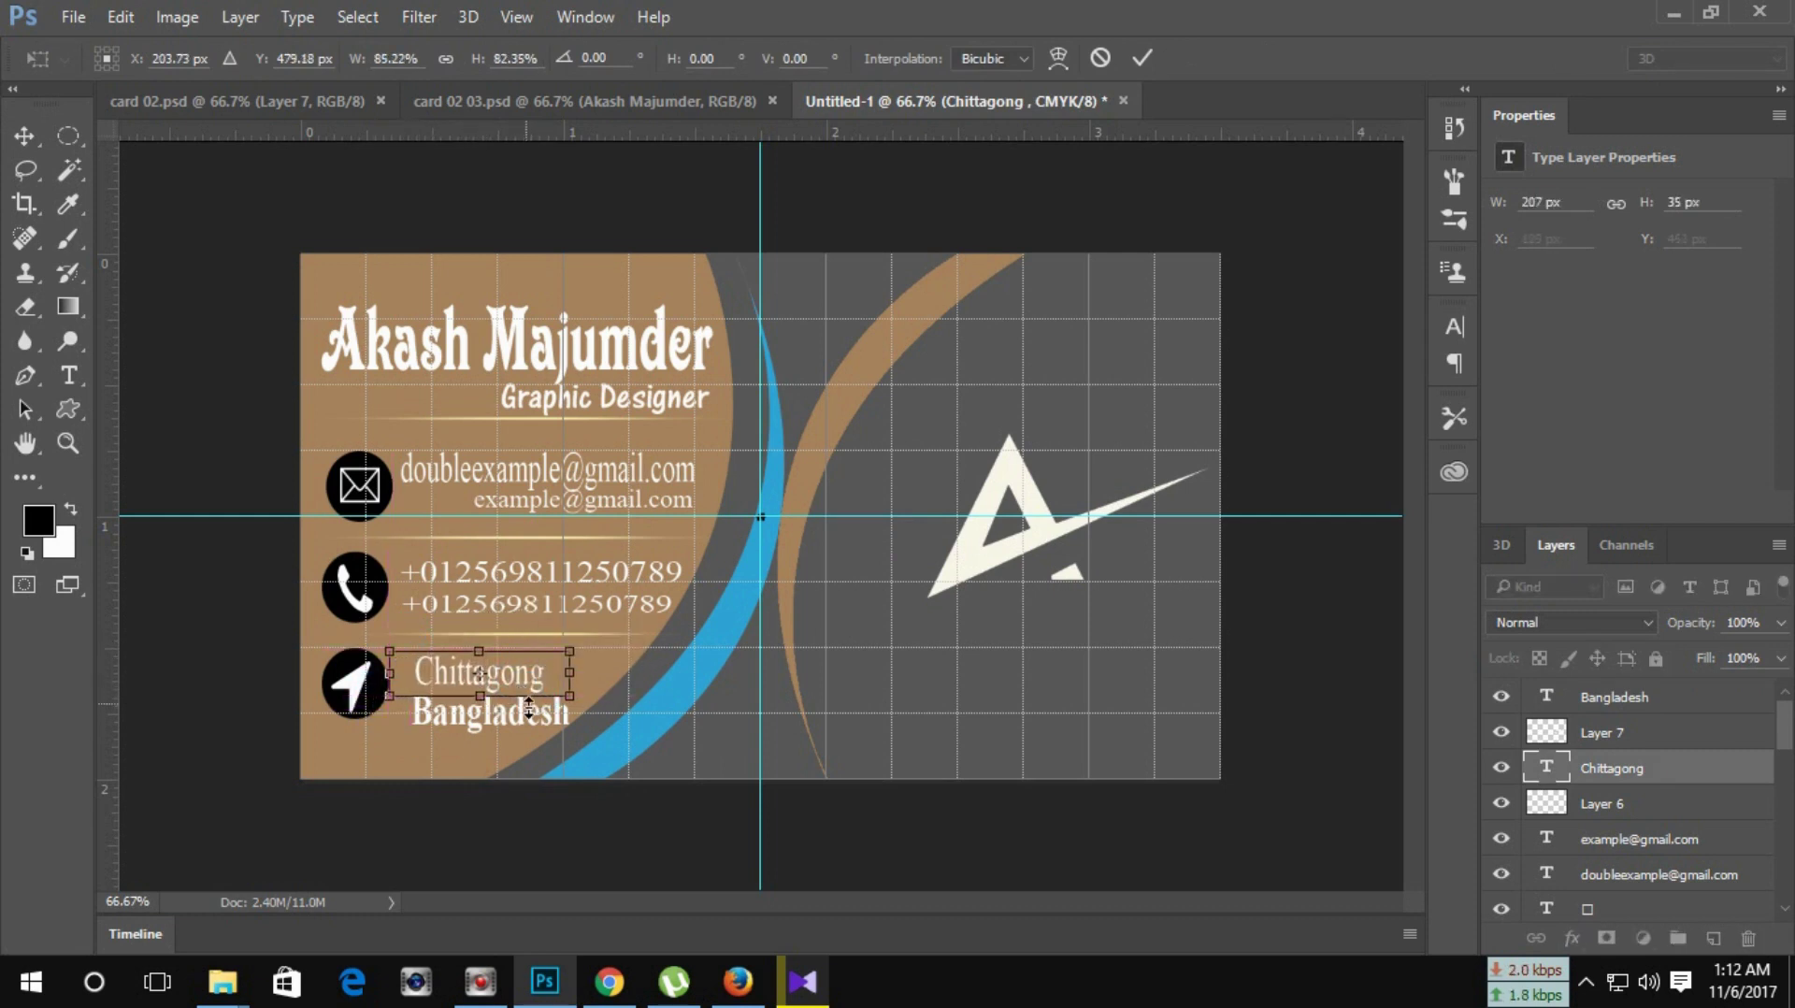
{"action": "key", "text": "Return"}
{"action": "left_click", "coordinate": [524, 720]}
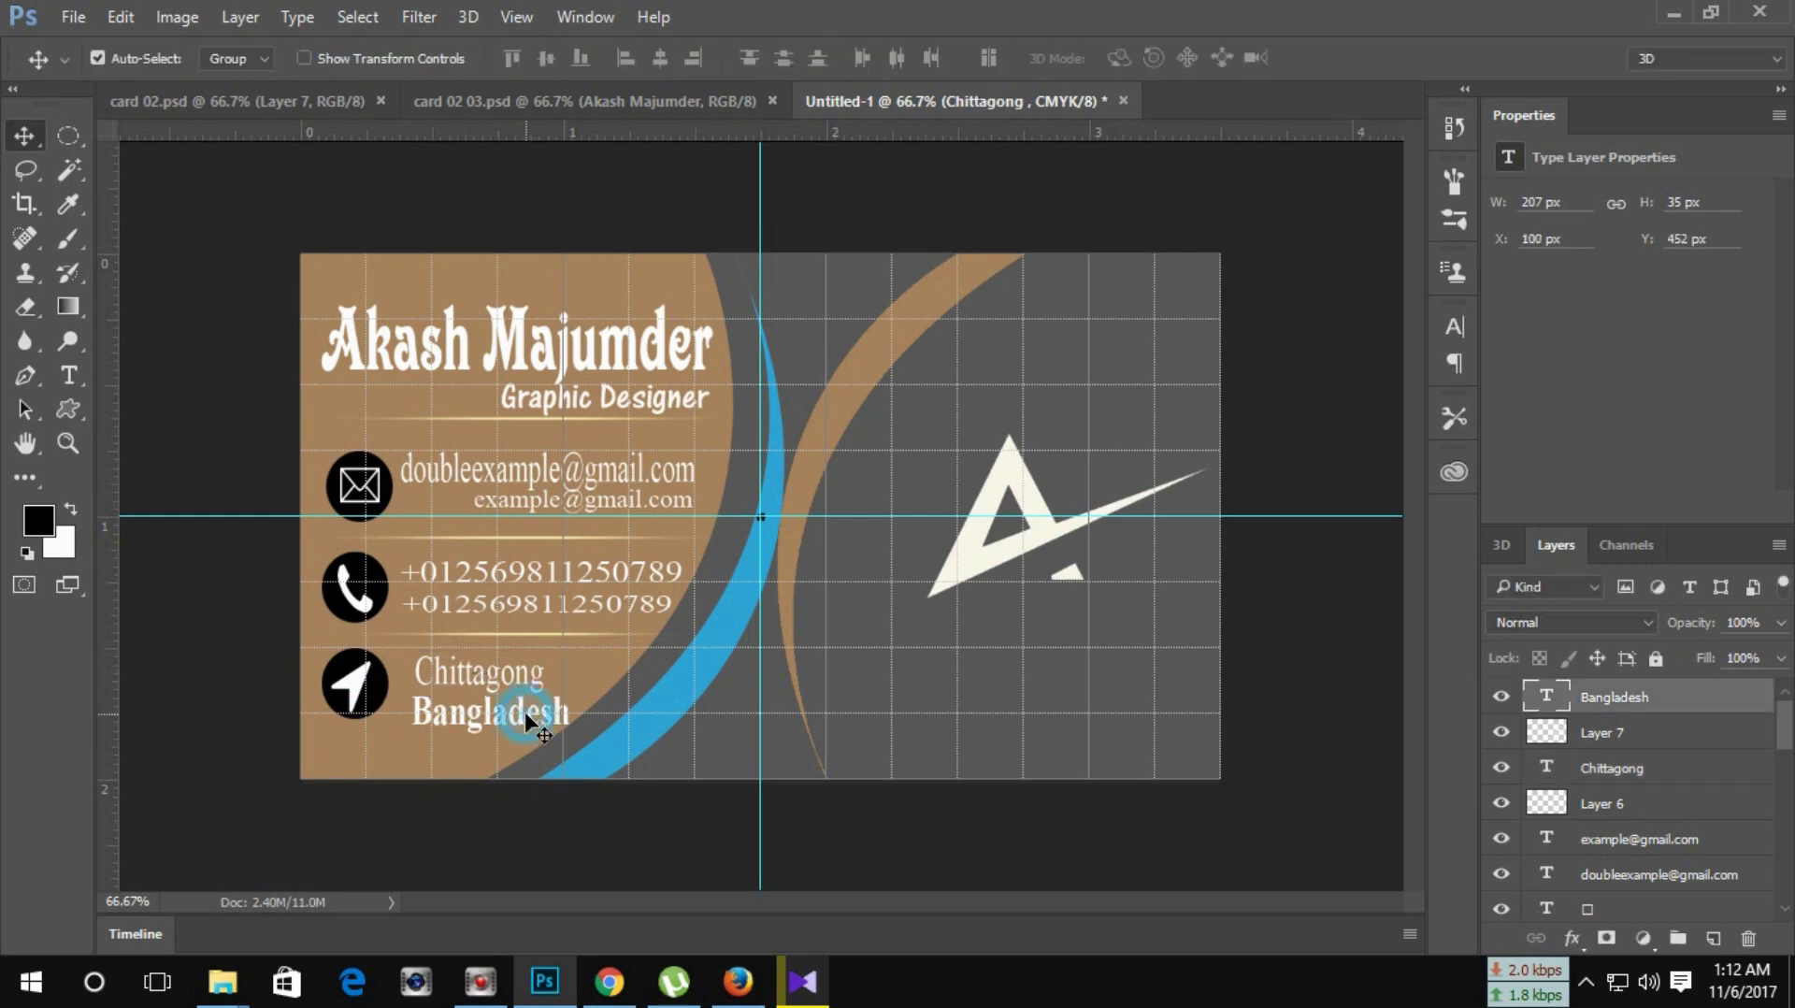
{"action": "left_click_drag", "start_coordinate": [522, 720], "coordinate": [515, 724]}
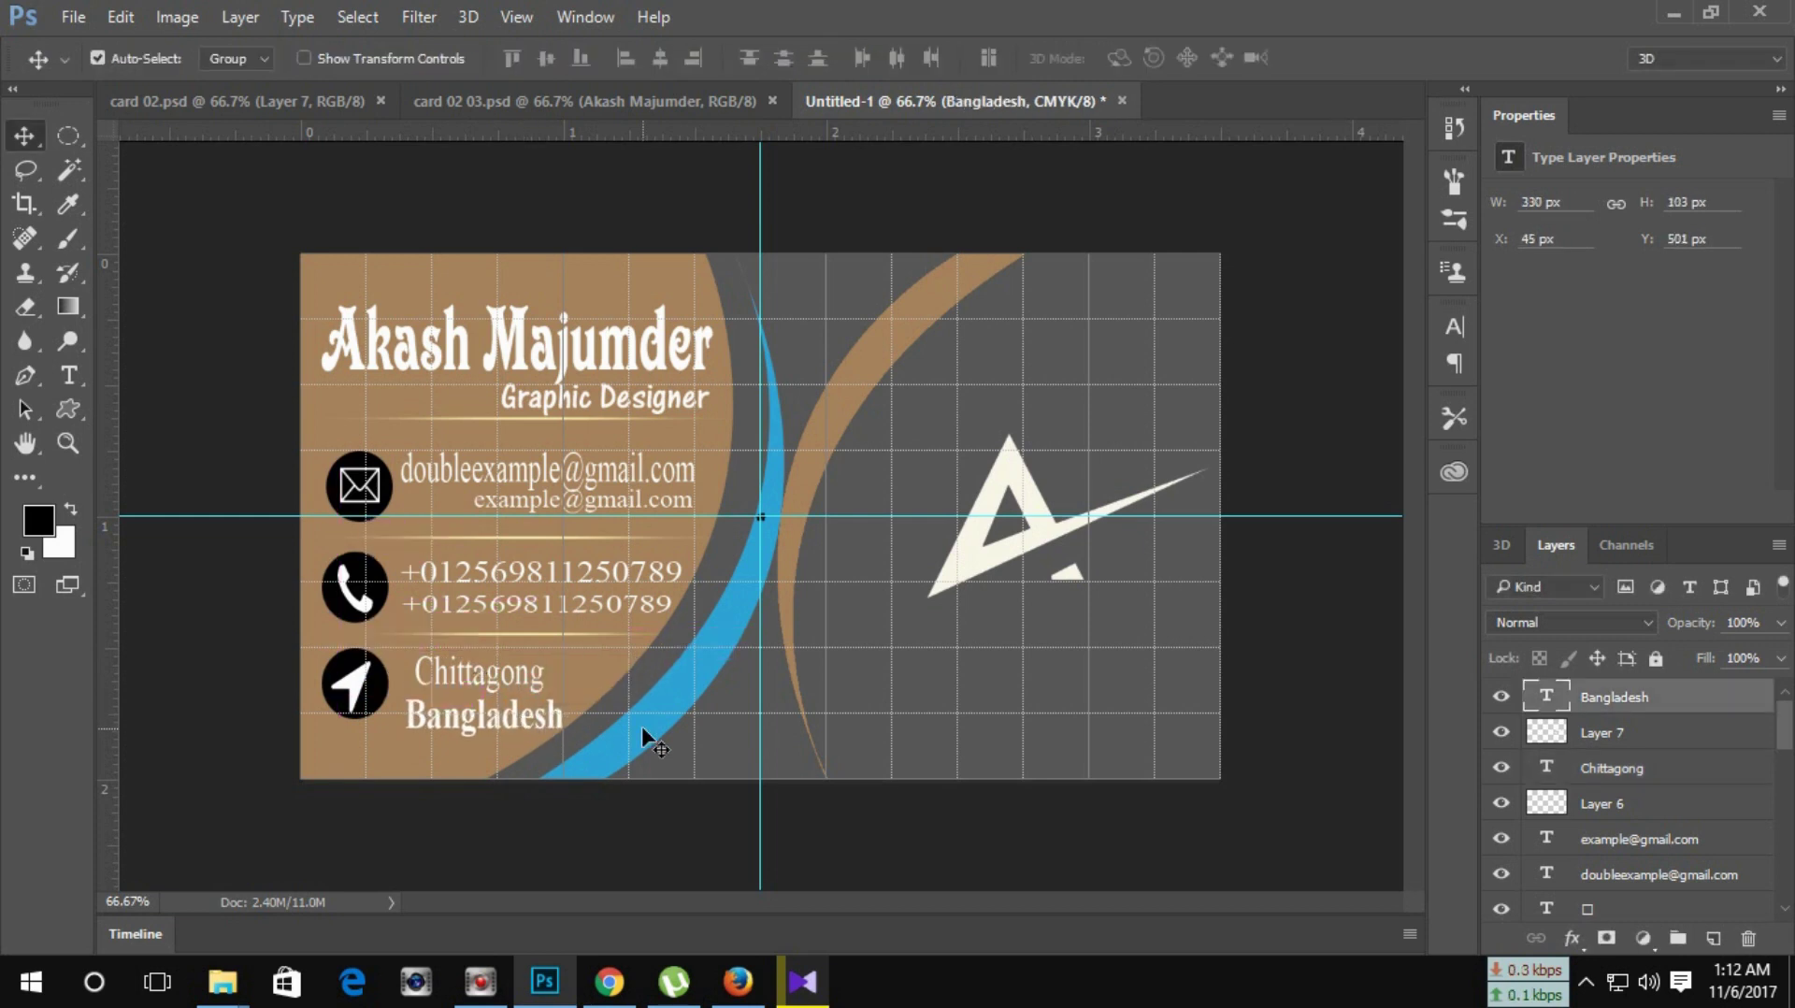
Step: Scale up the second e-mail line to match the first, then bring up Save As
{"action": "left_click", "coordinate": [536, 508]}
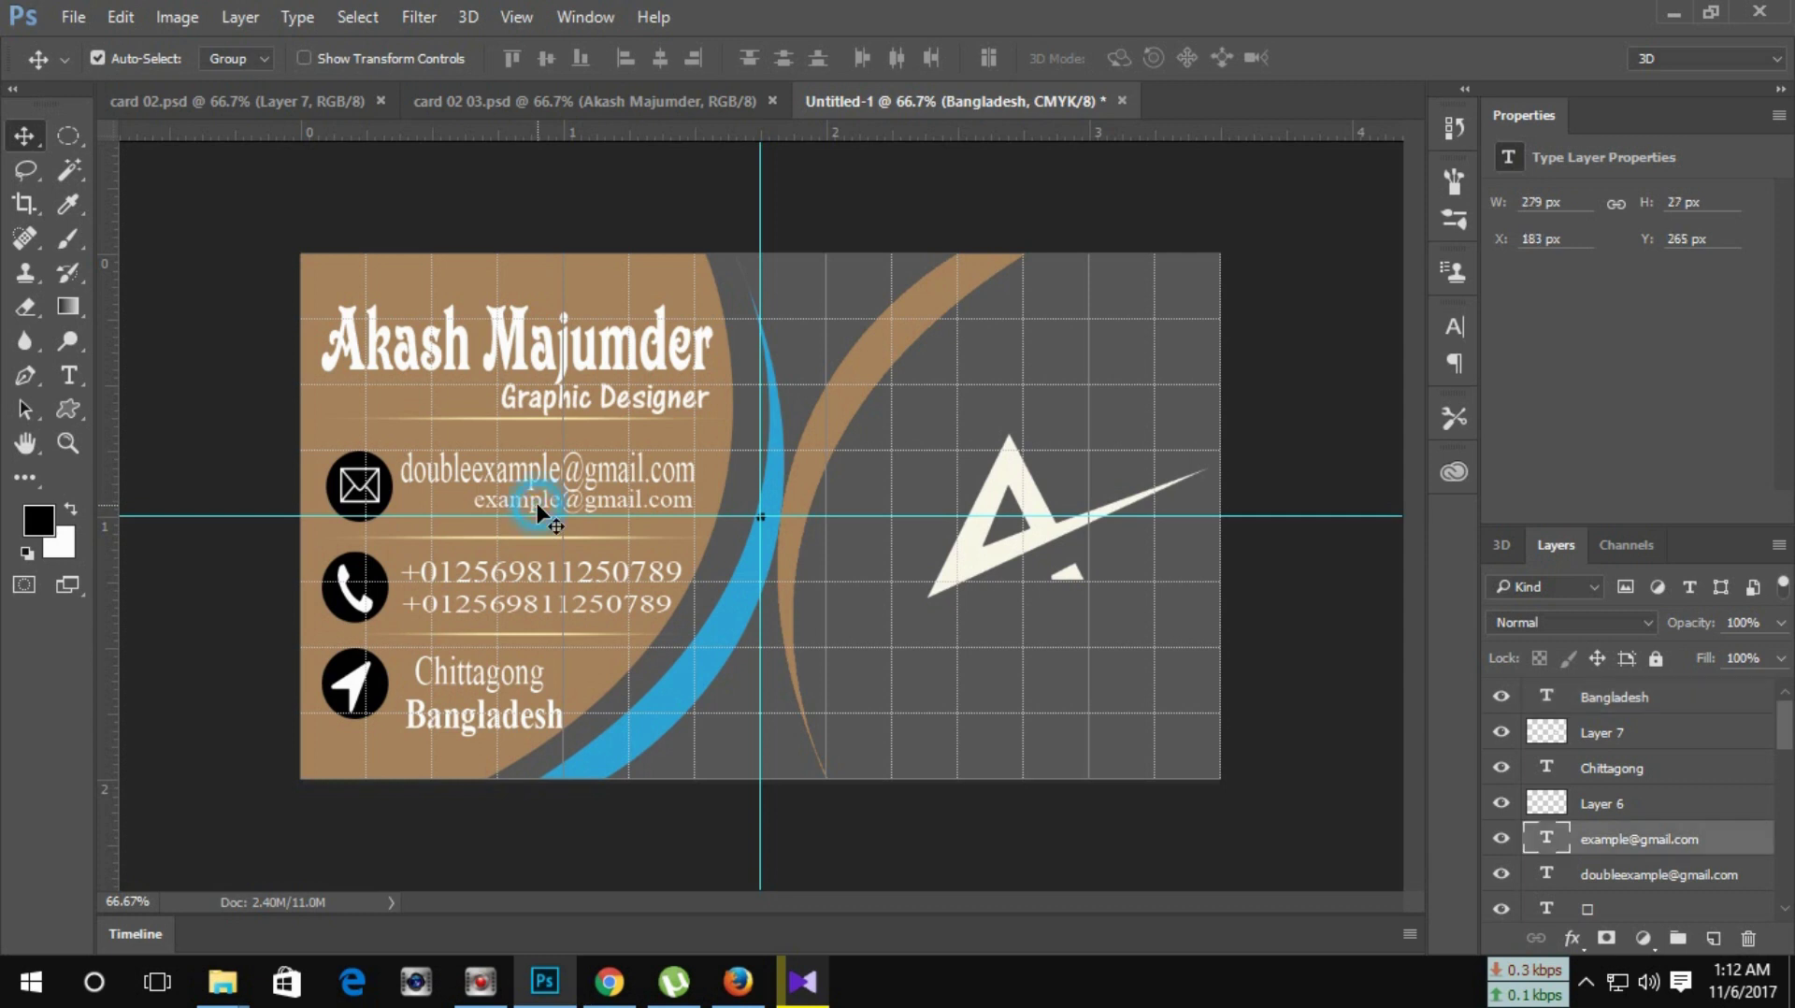
{"action": "key", "text": "ctrl+t"}
{"action": "left_click_drag", "start_coordinate": [460, 500], "coordinate": [401, 500]}
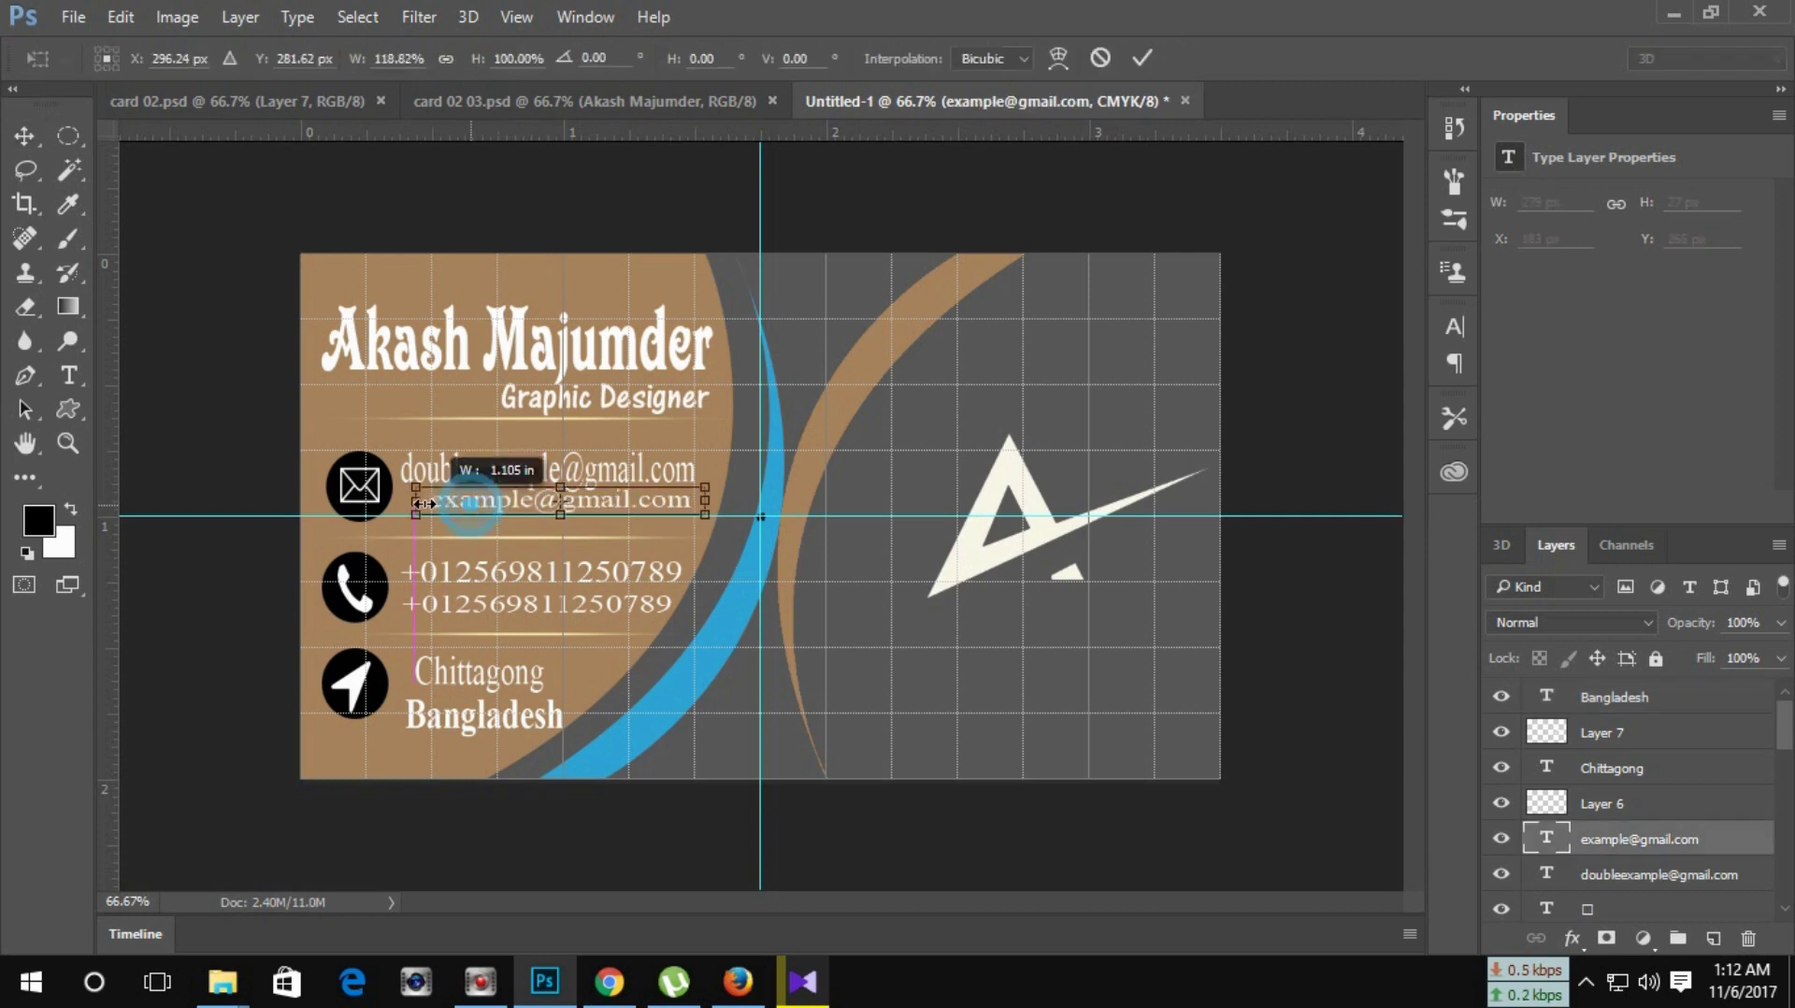
{"action": "left_click_drag", "start_coordinate": [549, 510], "coordinate": [550, 521]}
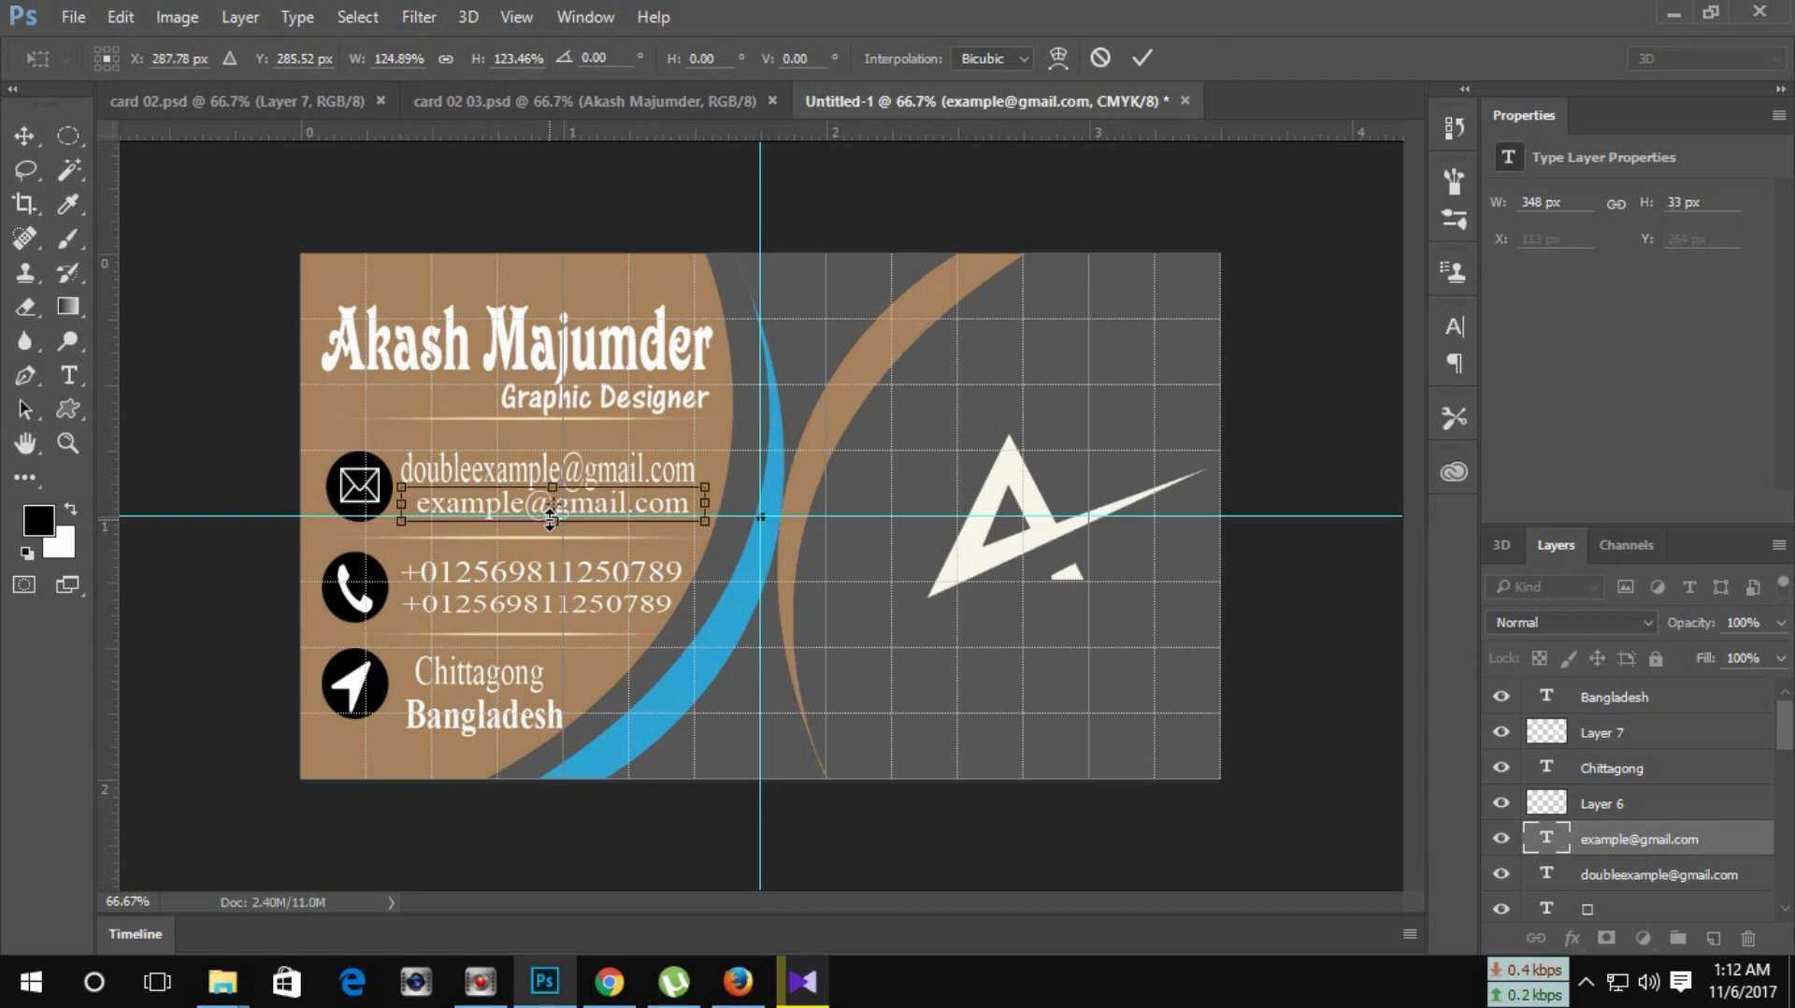
{"action": "key", "text": "Return"}
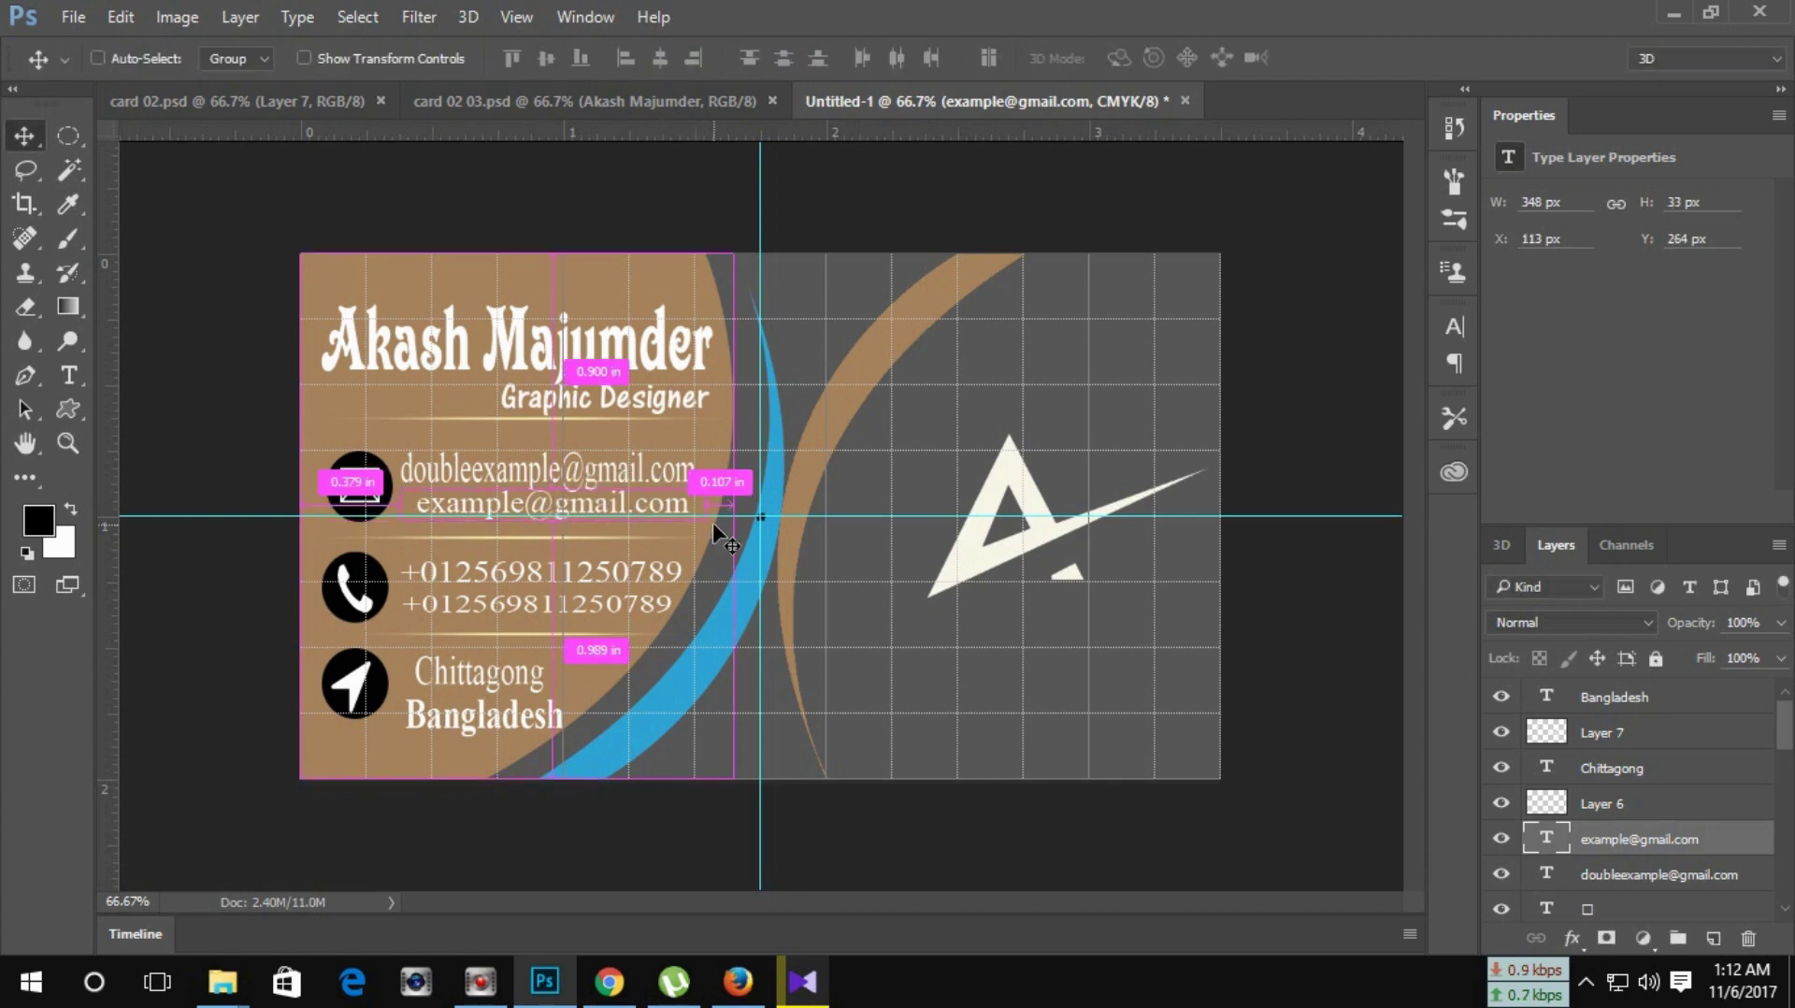
{"action": "key", "text": "ctrl+s"}
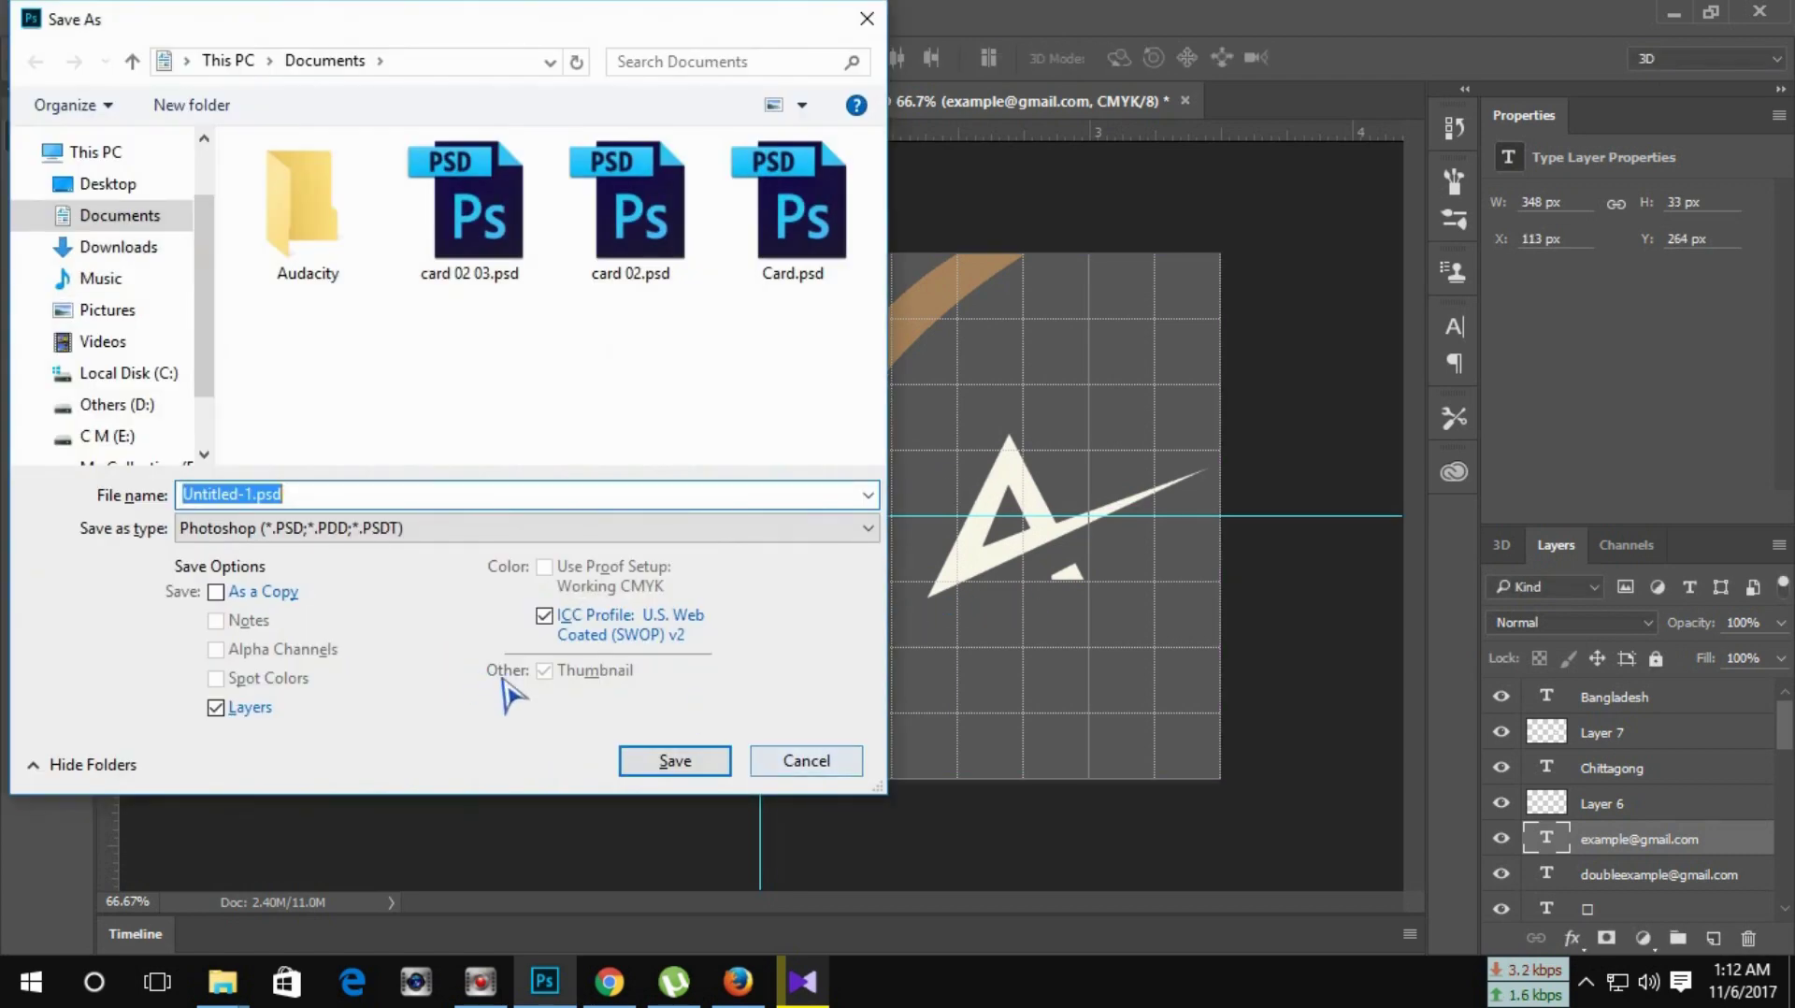
Step: Save the card as card 04.psd, accepting the Photoshop format options
{"action": "left_click", "coordinate": [418, 489]}
{"action": "type", "text": "card 04"}
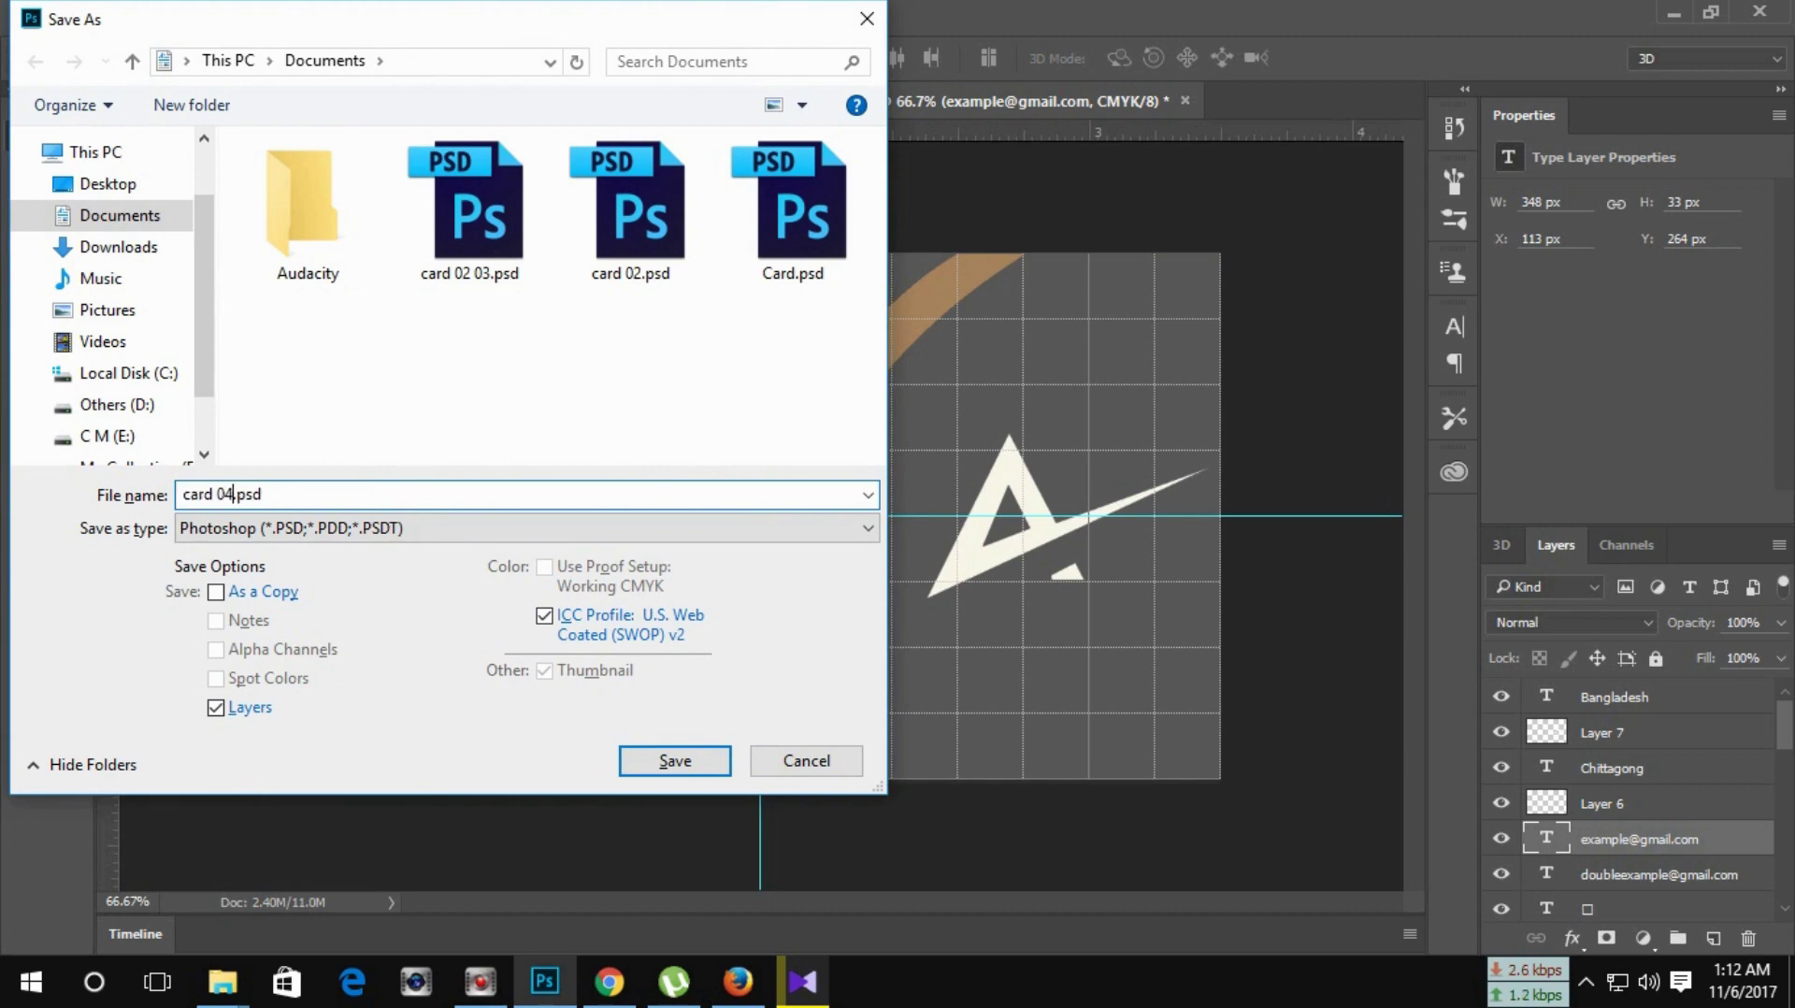
{"action": "key", "text": "Return"}
{"action": "left_click", "coordinate": [1199, 290]}
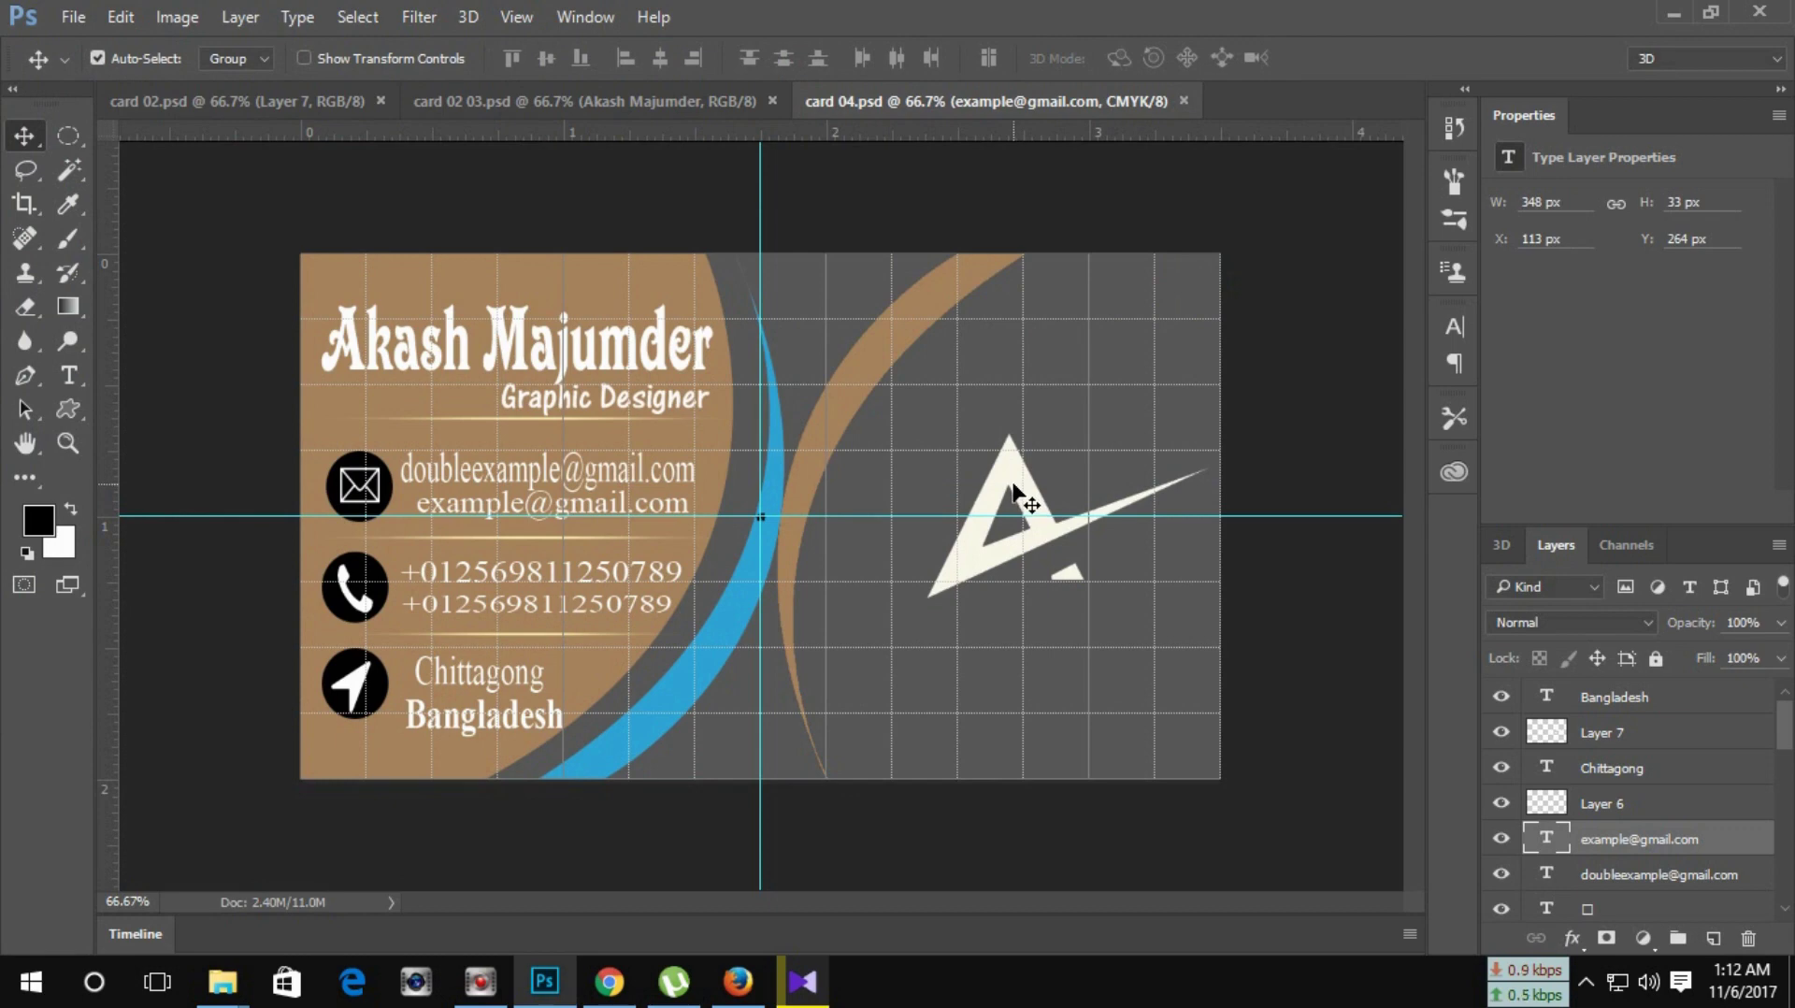
{"action": "left_click", "coordinate": [73, 17]}
Step: Create a new 3.5 × 2 inch, 300 ppi CMYK document and launch the pixie colour utility
{"action": "left_click", "coordinate": [86, 47]}
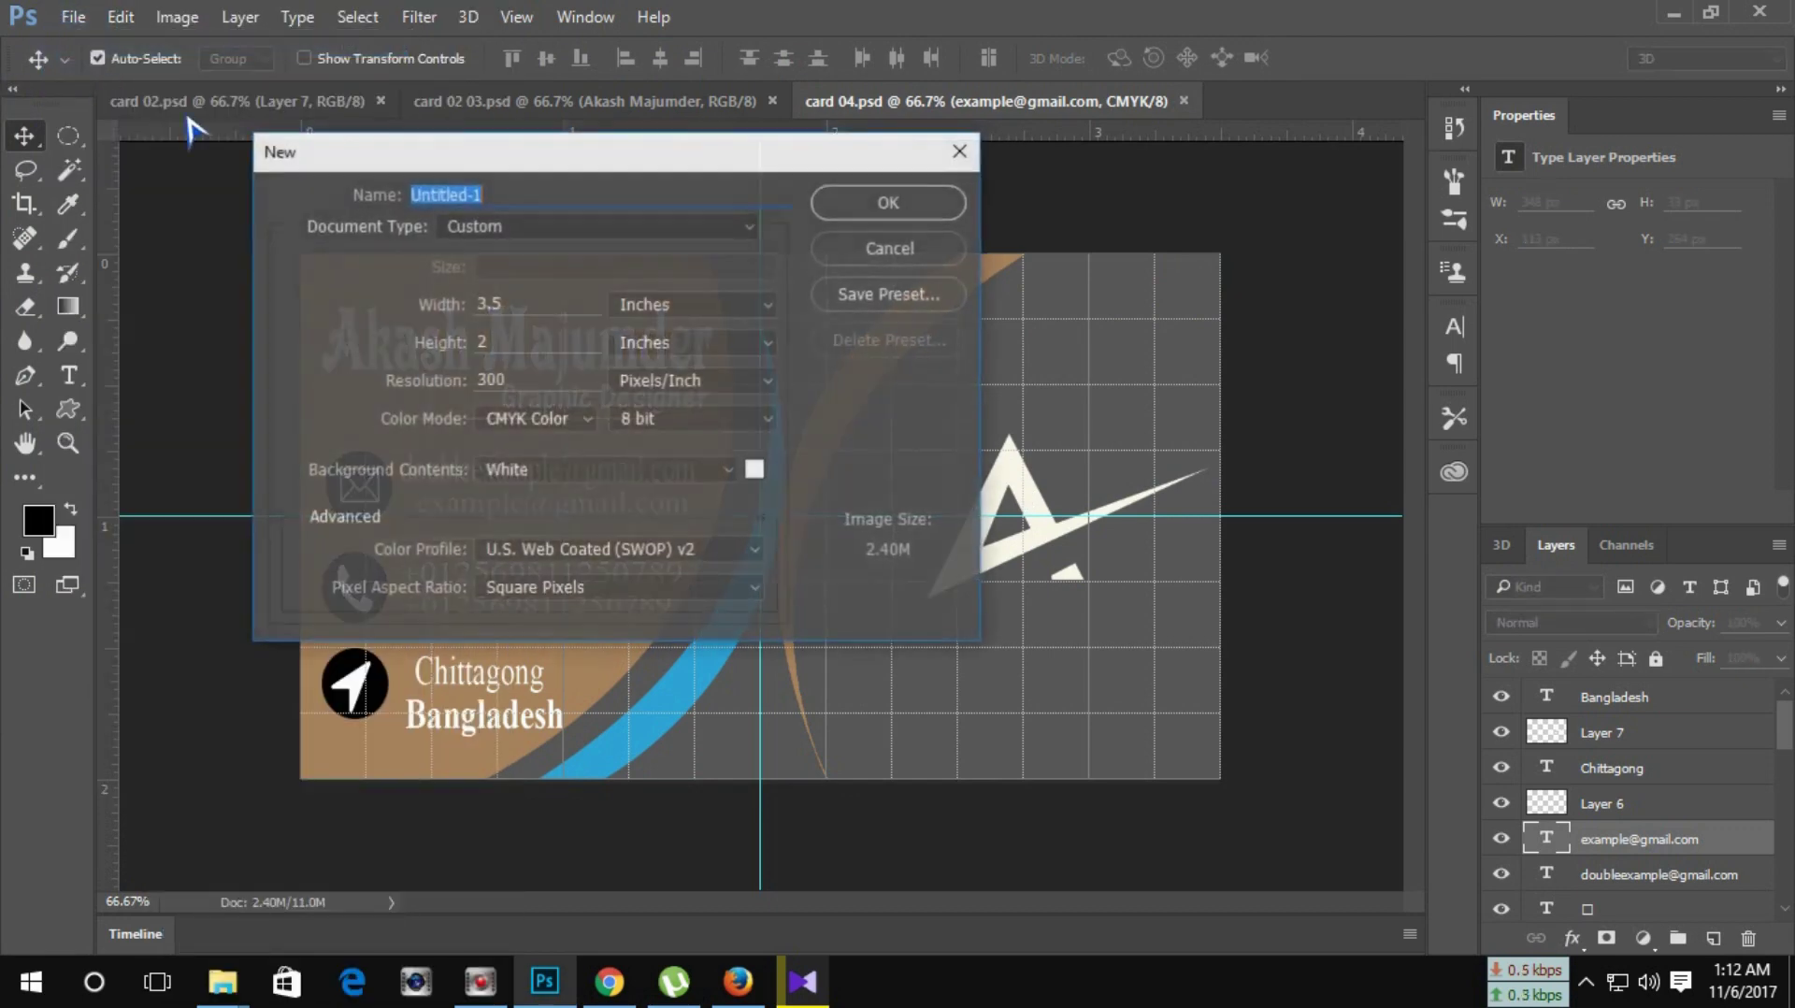
{"action": "left_click", "coordinate": [853, 214]}
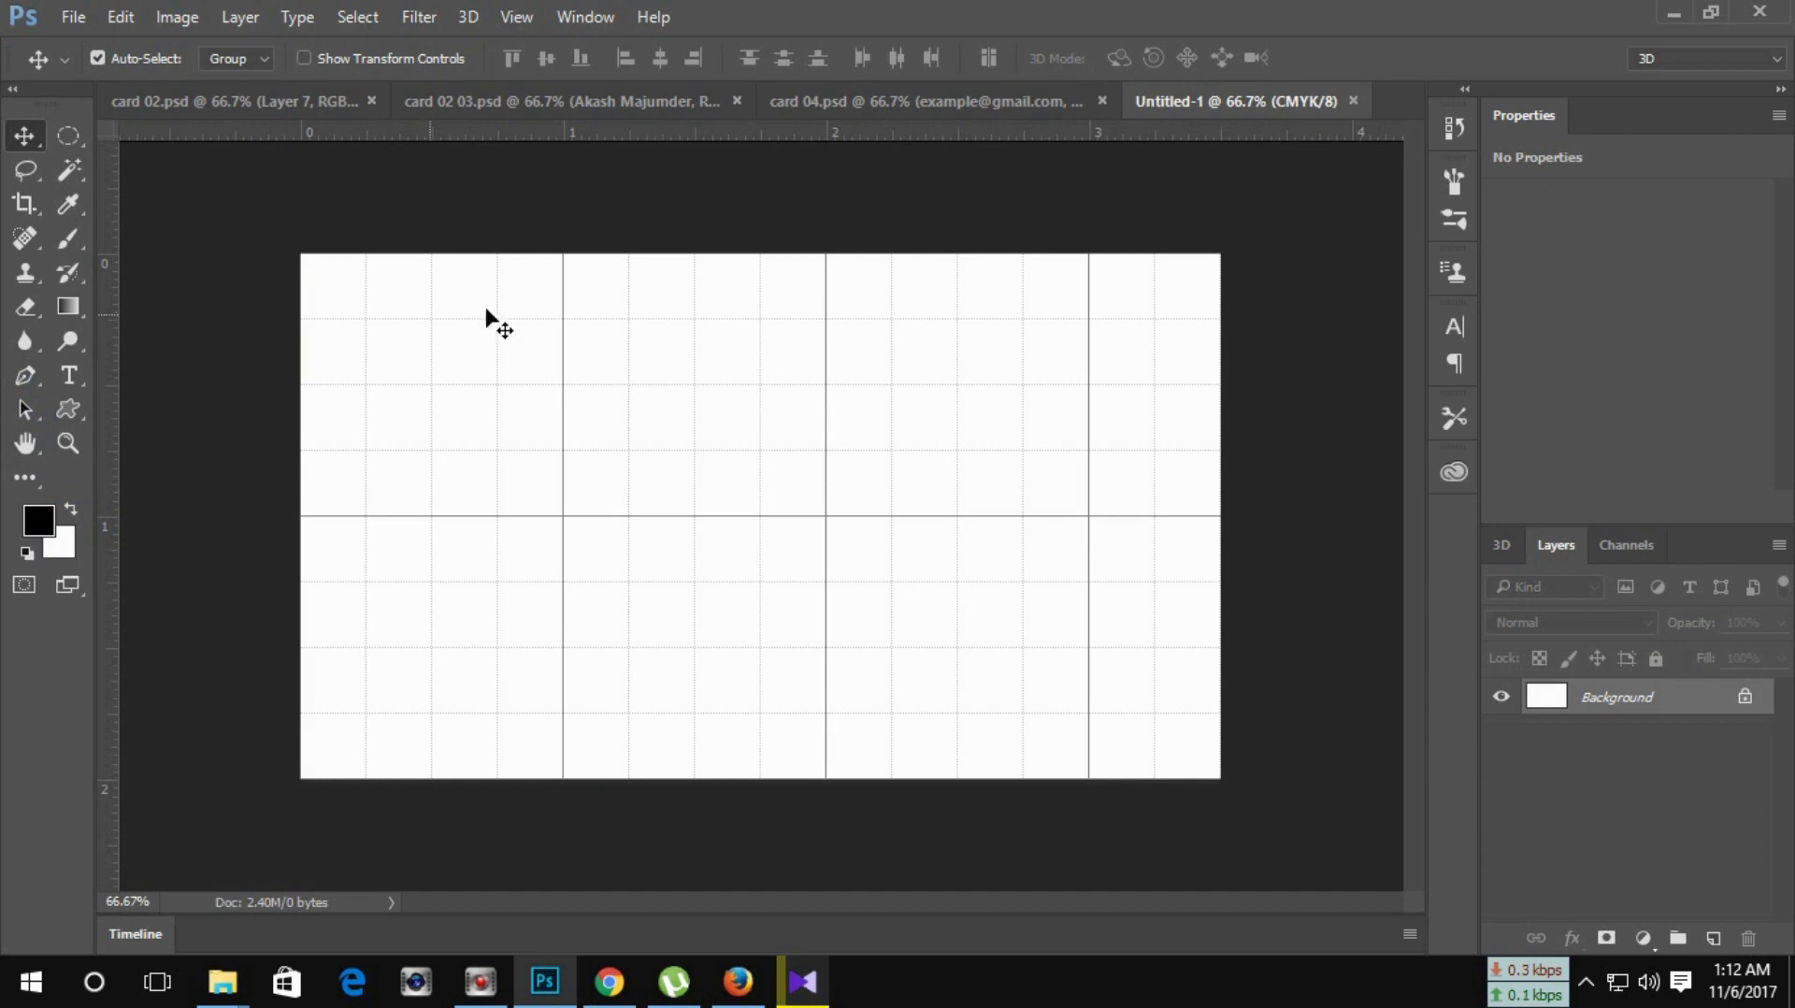
{"action": "left_click", "coordinate": [1674, 13]}
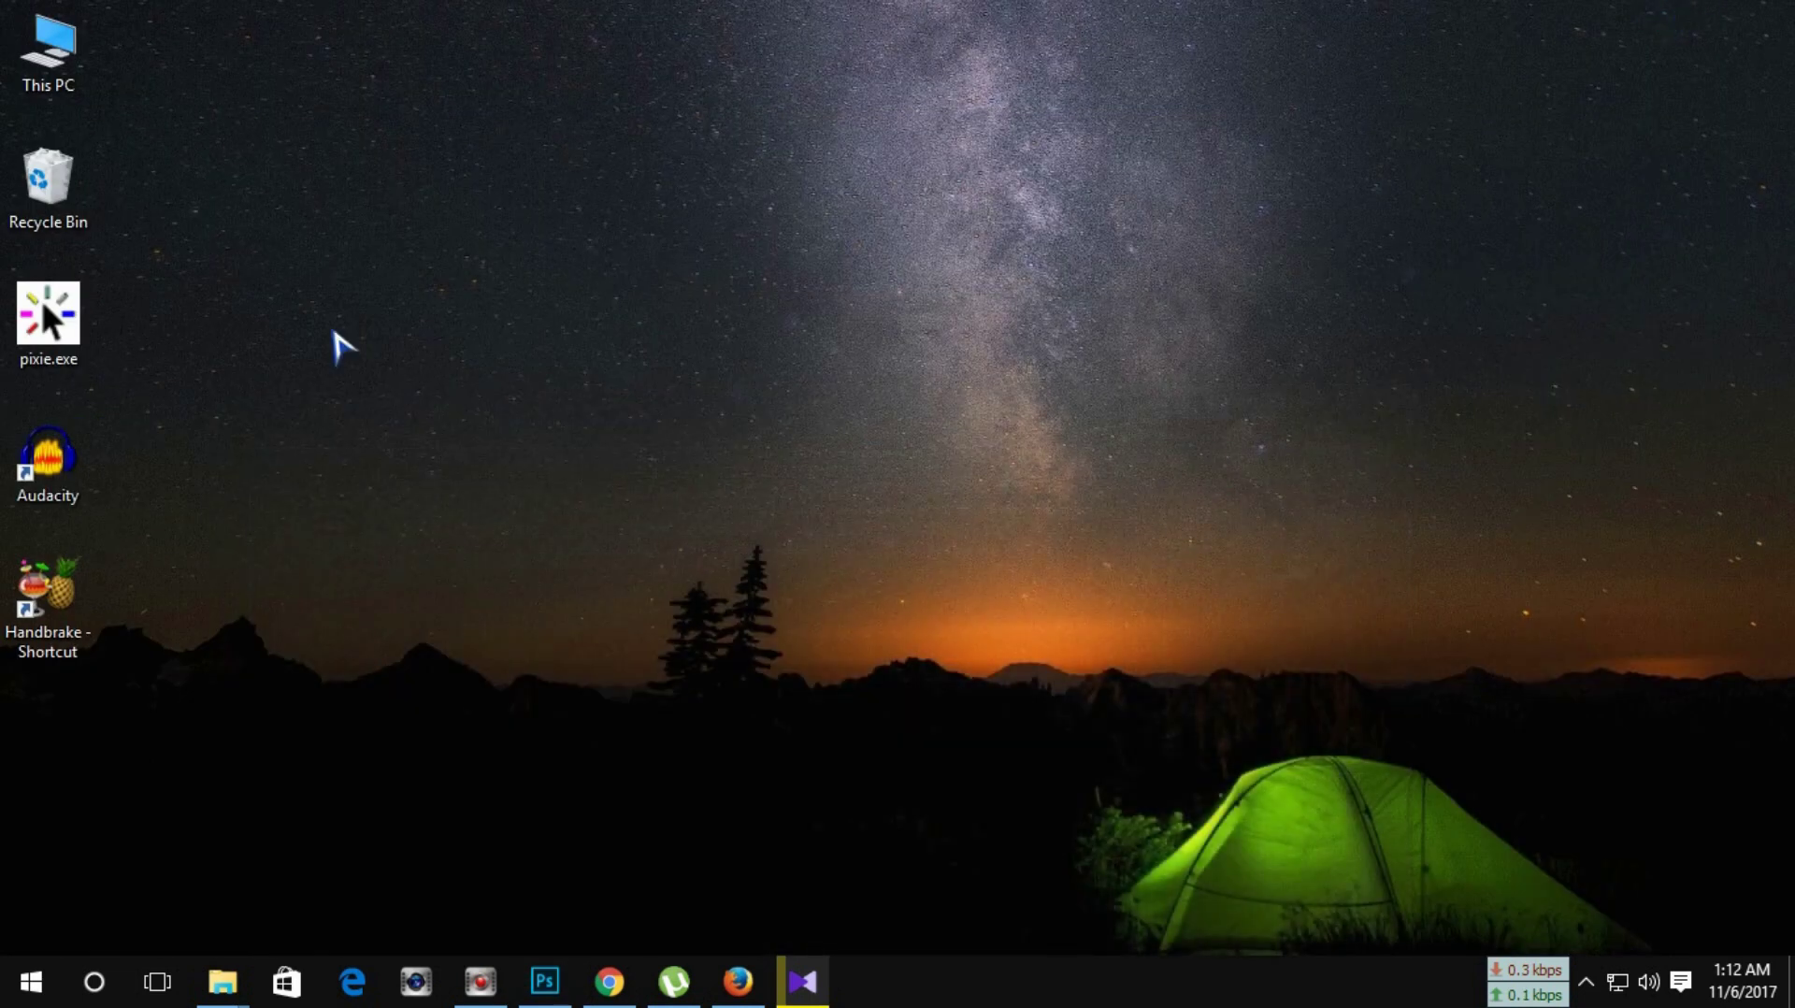
{"action": "double_click", "coordinate": [49, 313]}
{"action": "left_click", "coordinate": [544, 981]}
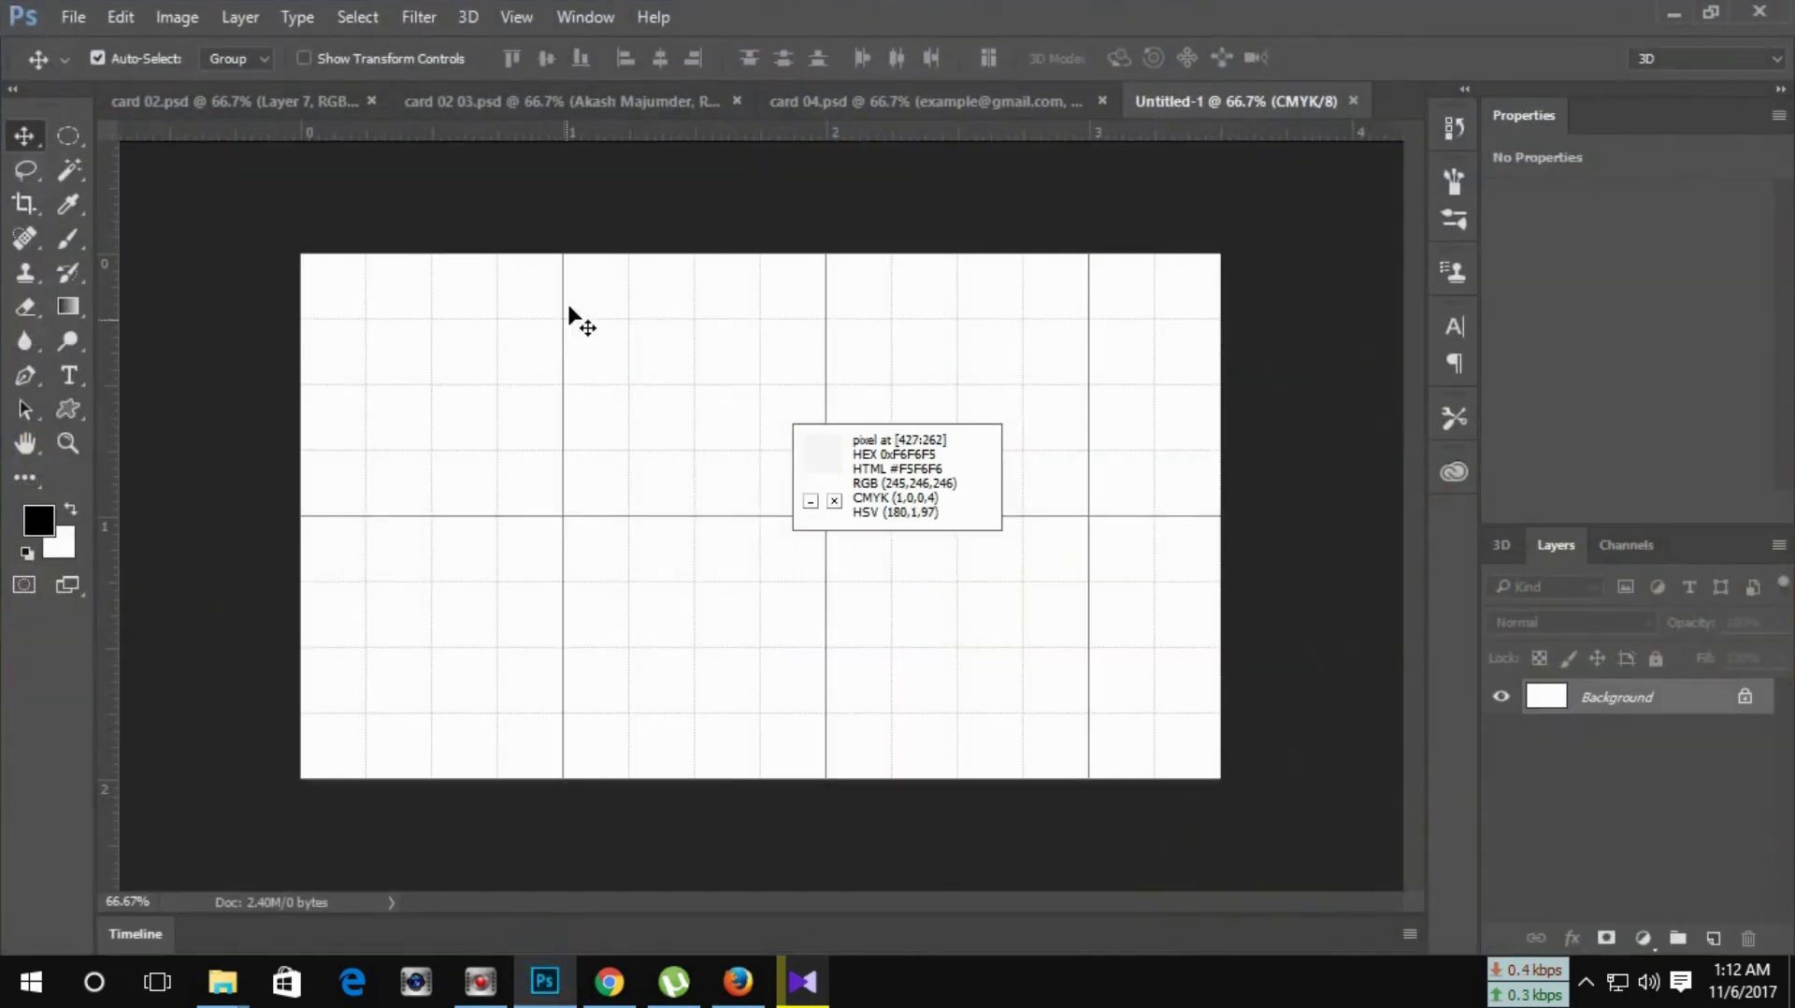
{"action": "left_click", "coordinate": [615, 103]}
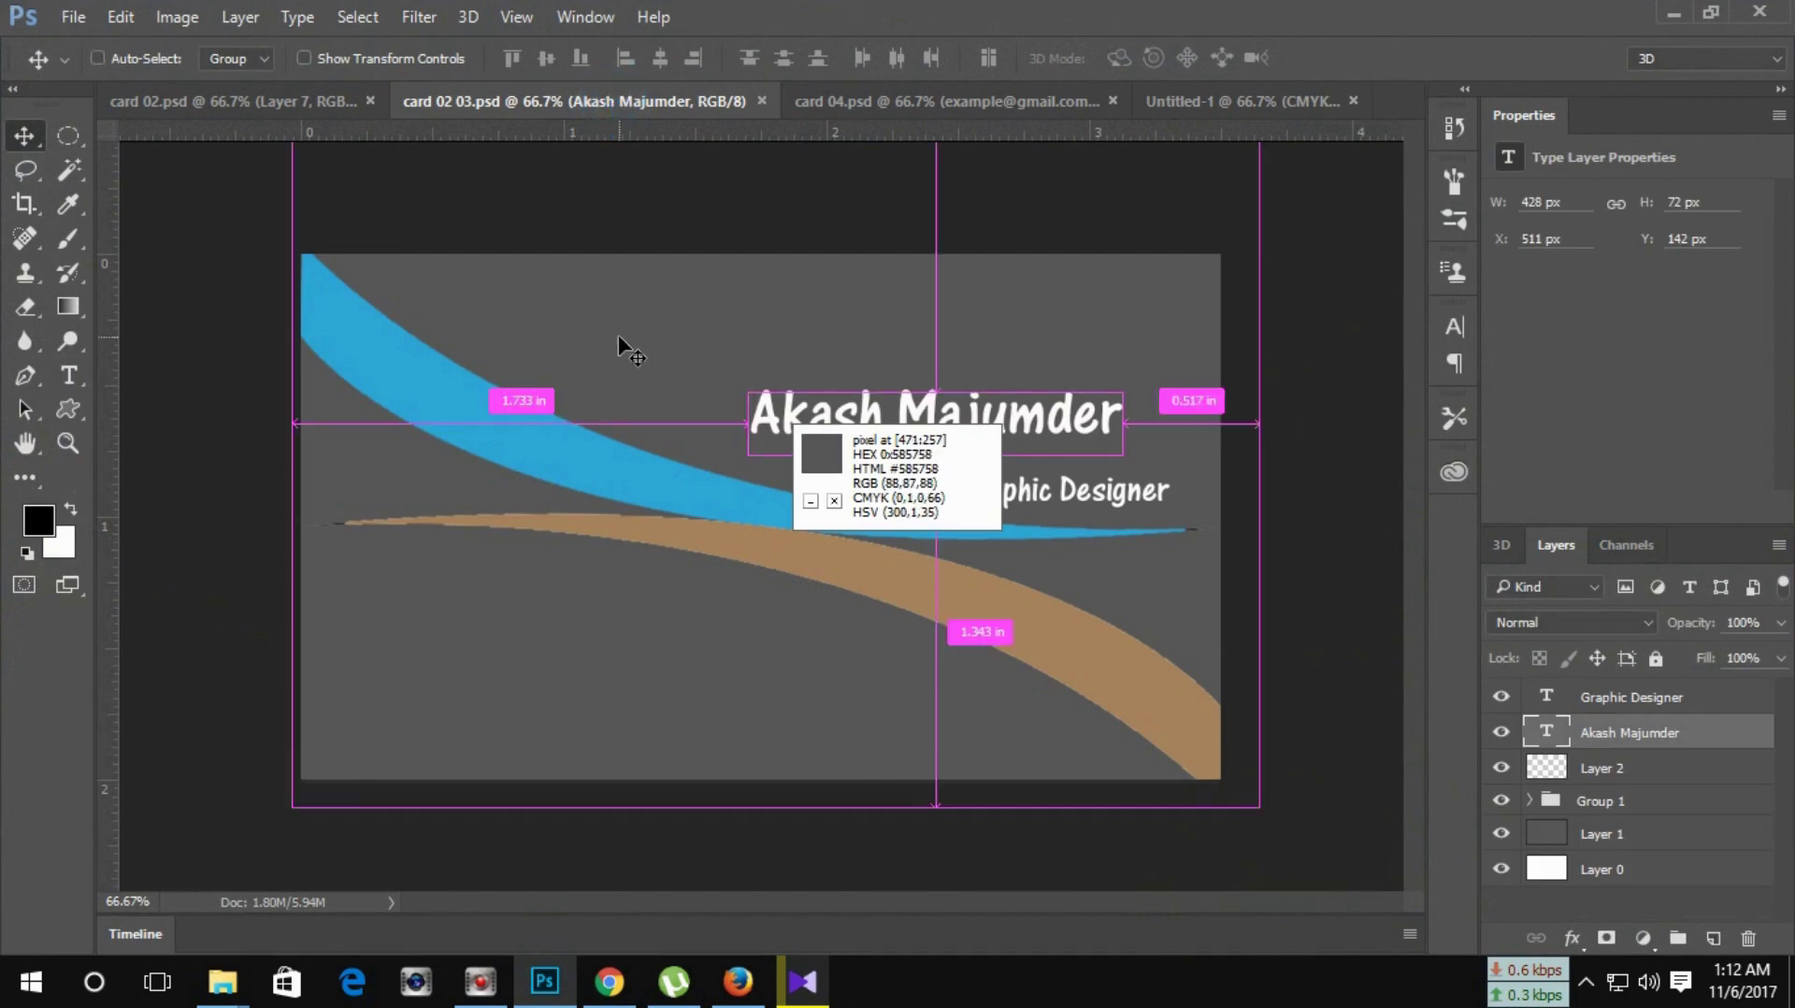
{"action": "left_click", "coordinate": [1207, 101]}
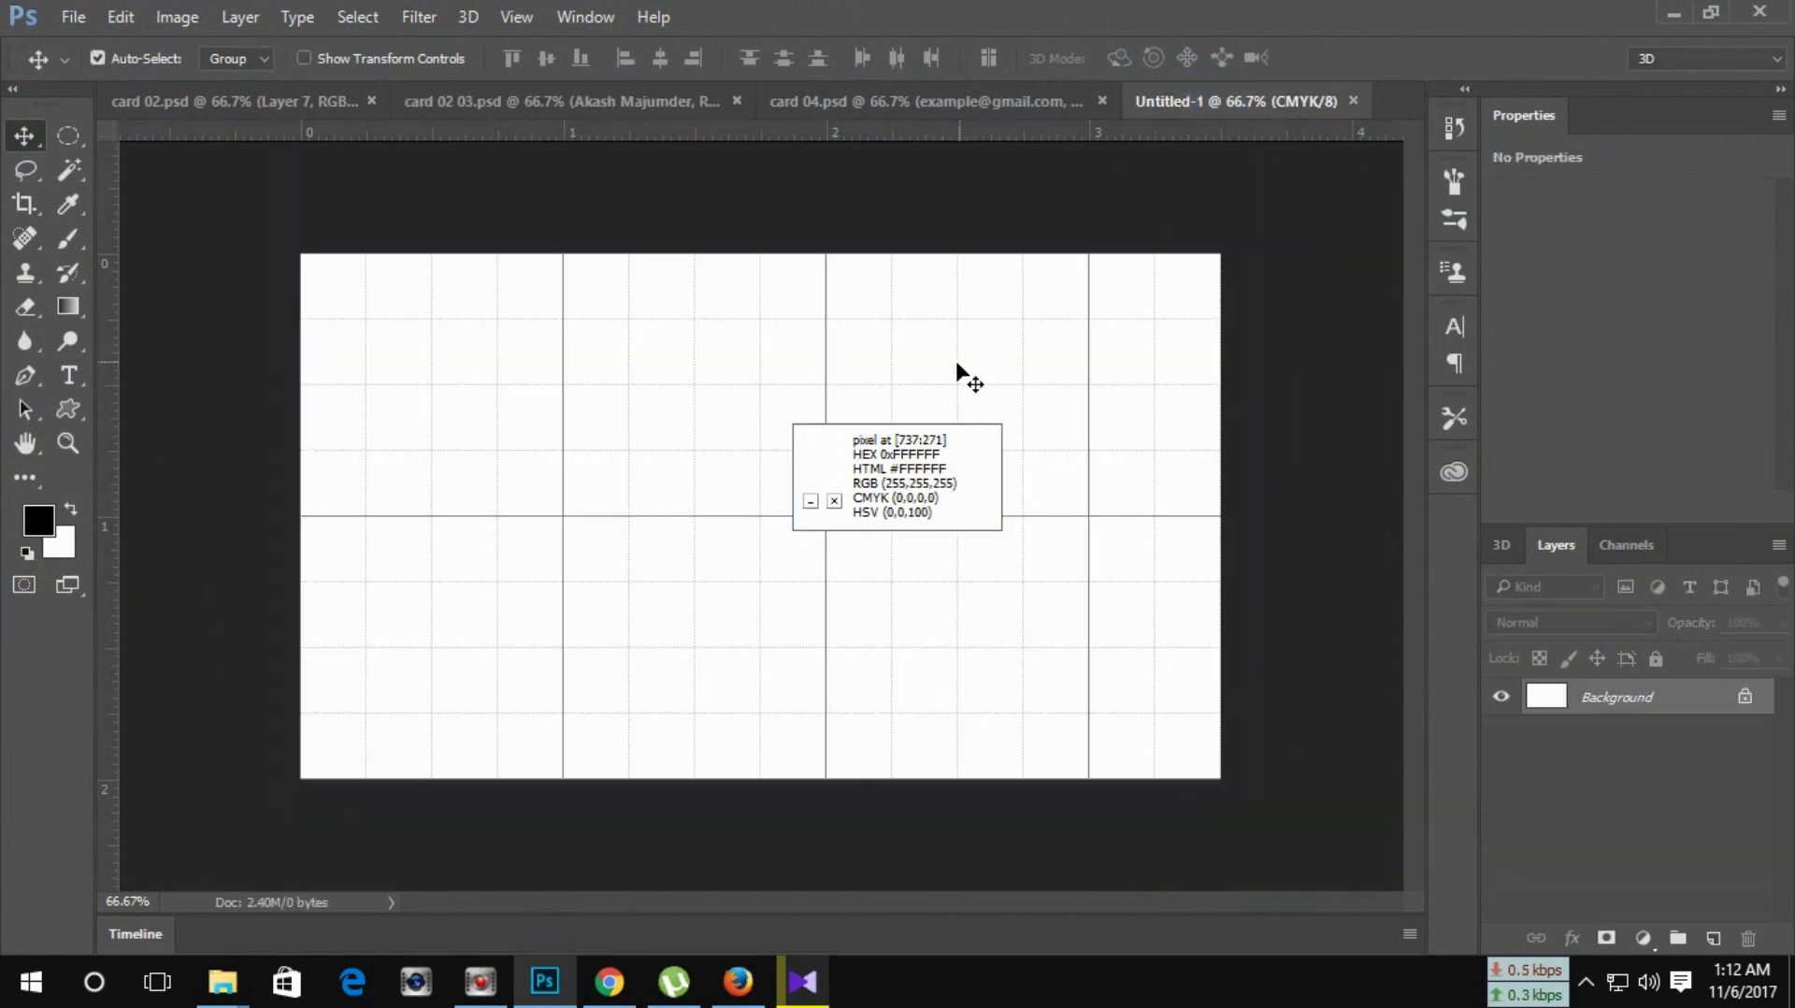
Step: Unlock the background, add a new layer and fill it with grey 585758
{"action": "left_click", "coordinate": [1745, 696]}
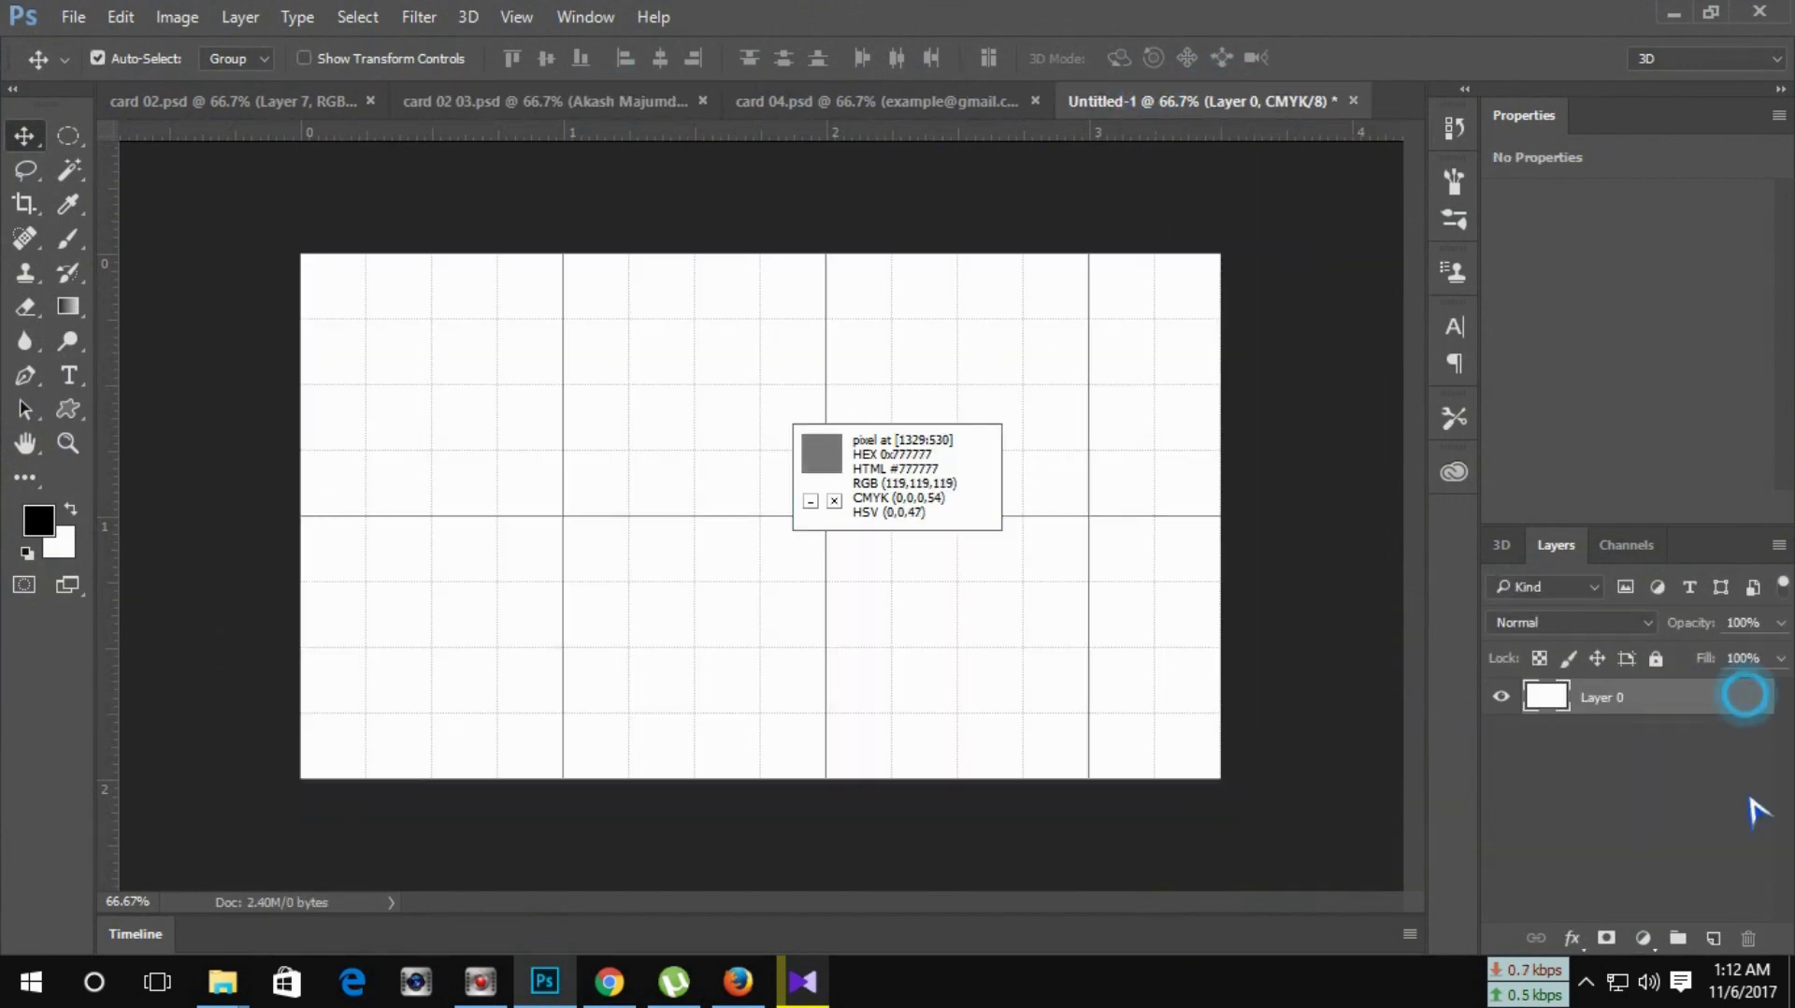
{"action": "left_click", "coordinate": [1715, 941]}
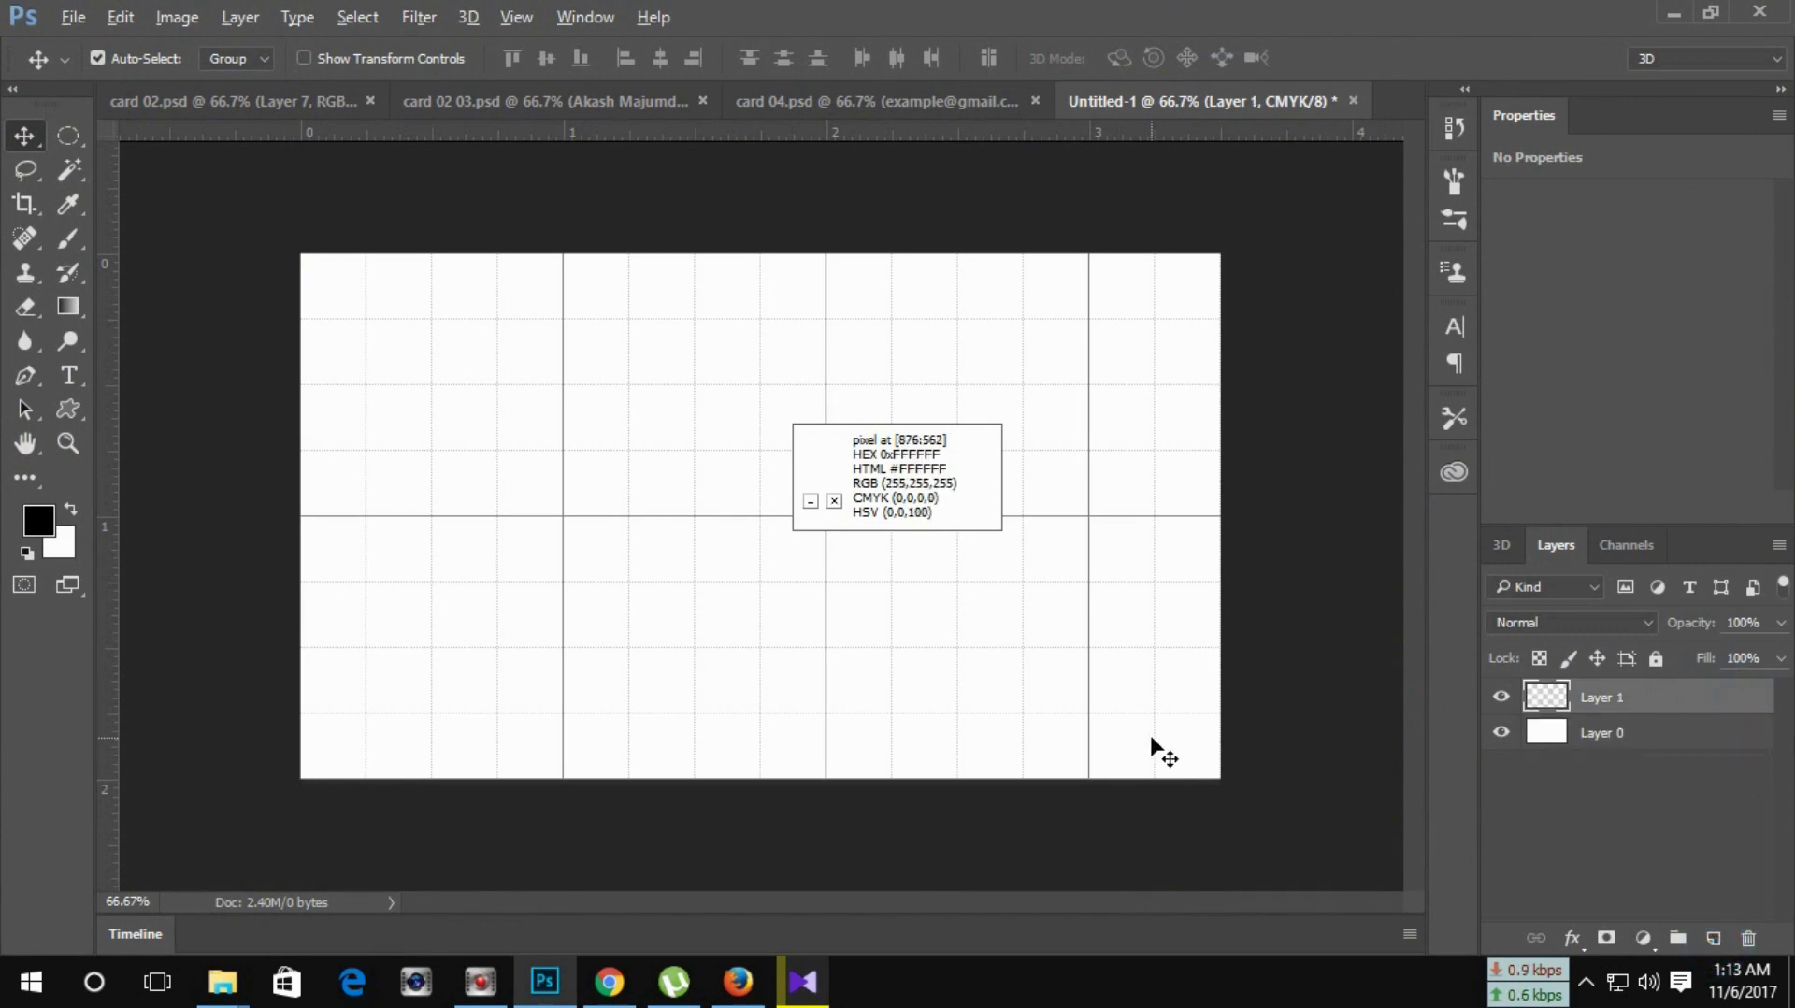
{"action": "left_click", "coordinate": [38, 520]}
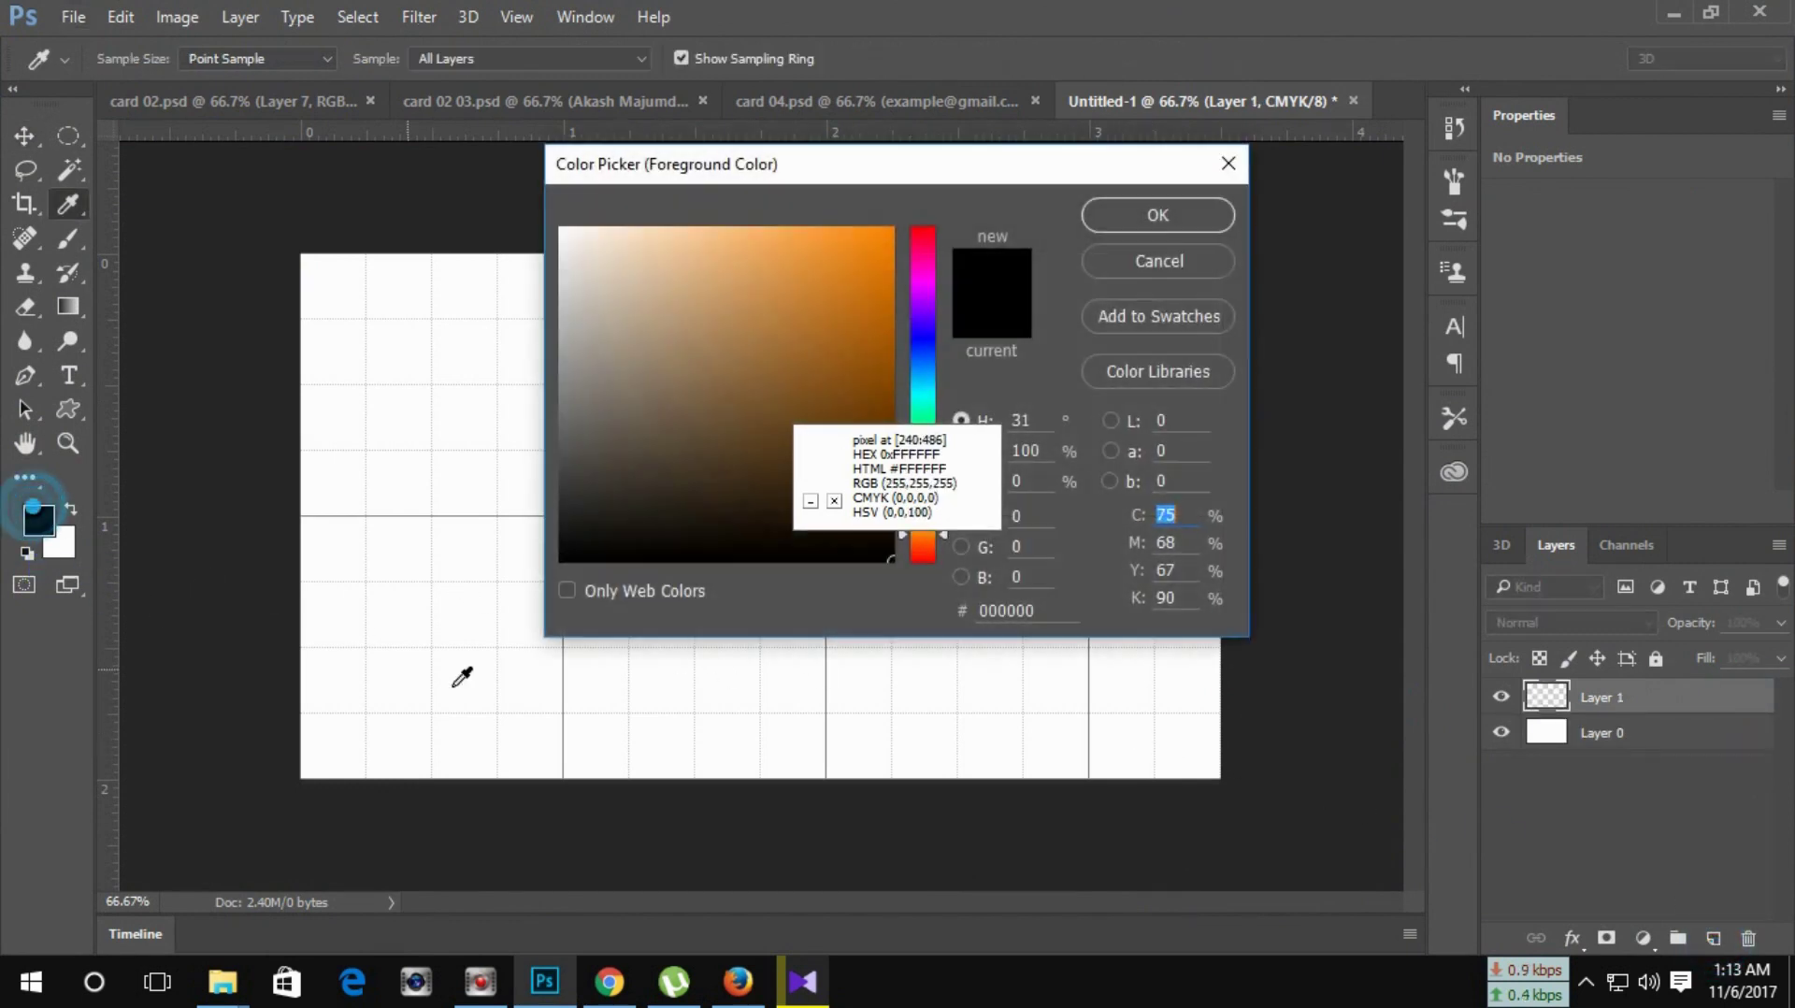
{"action": "double_click", "coordinate": [1029, 609]}
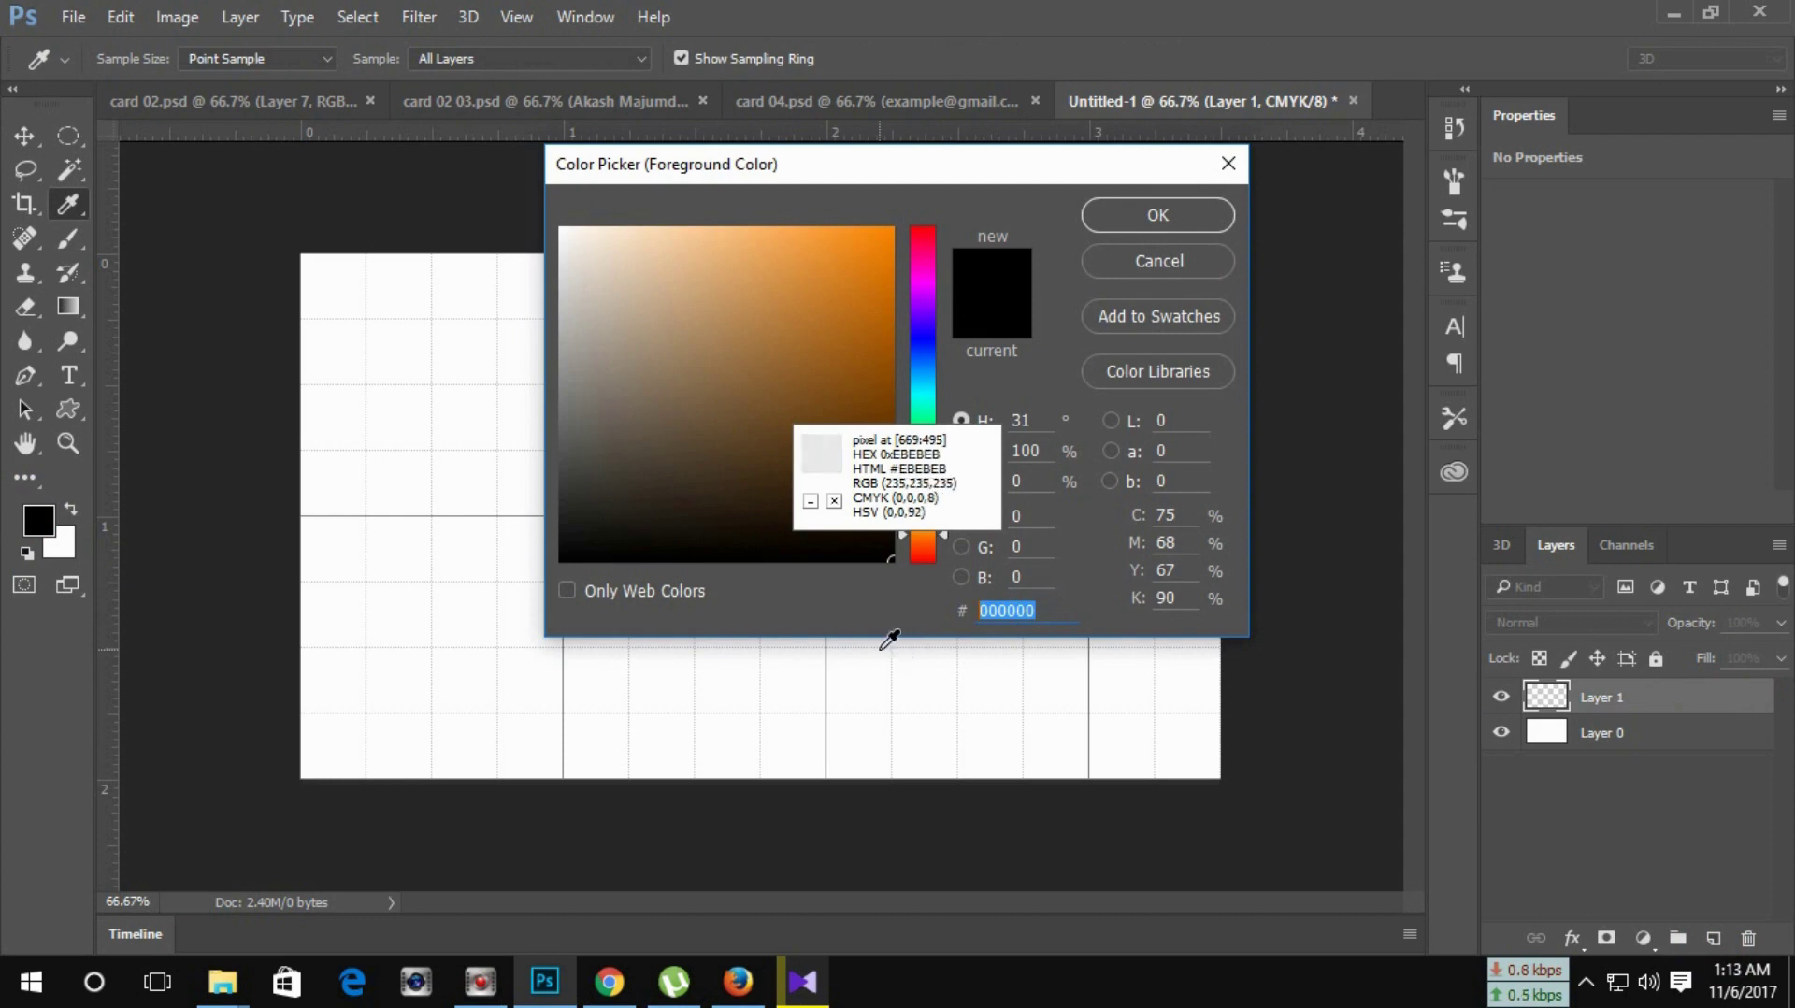
{"action": "type", "text": "585758"}
{"action": "left_click", "coordinate": [1160, 215]}
{"action": "key", "text": "alt+BackSpace"}
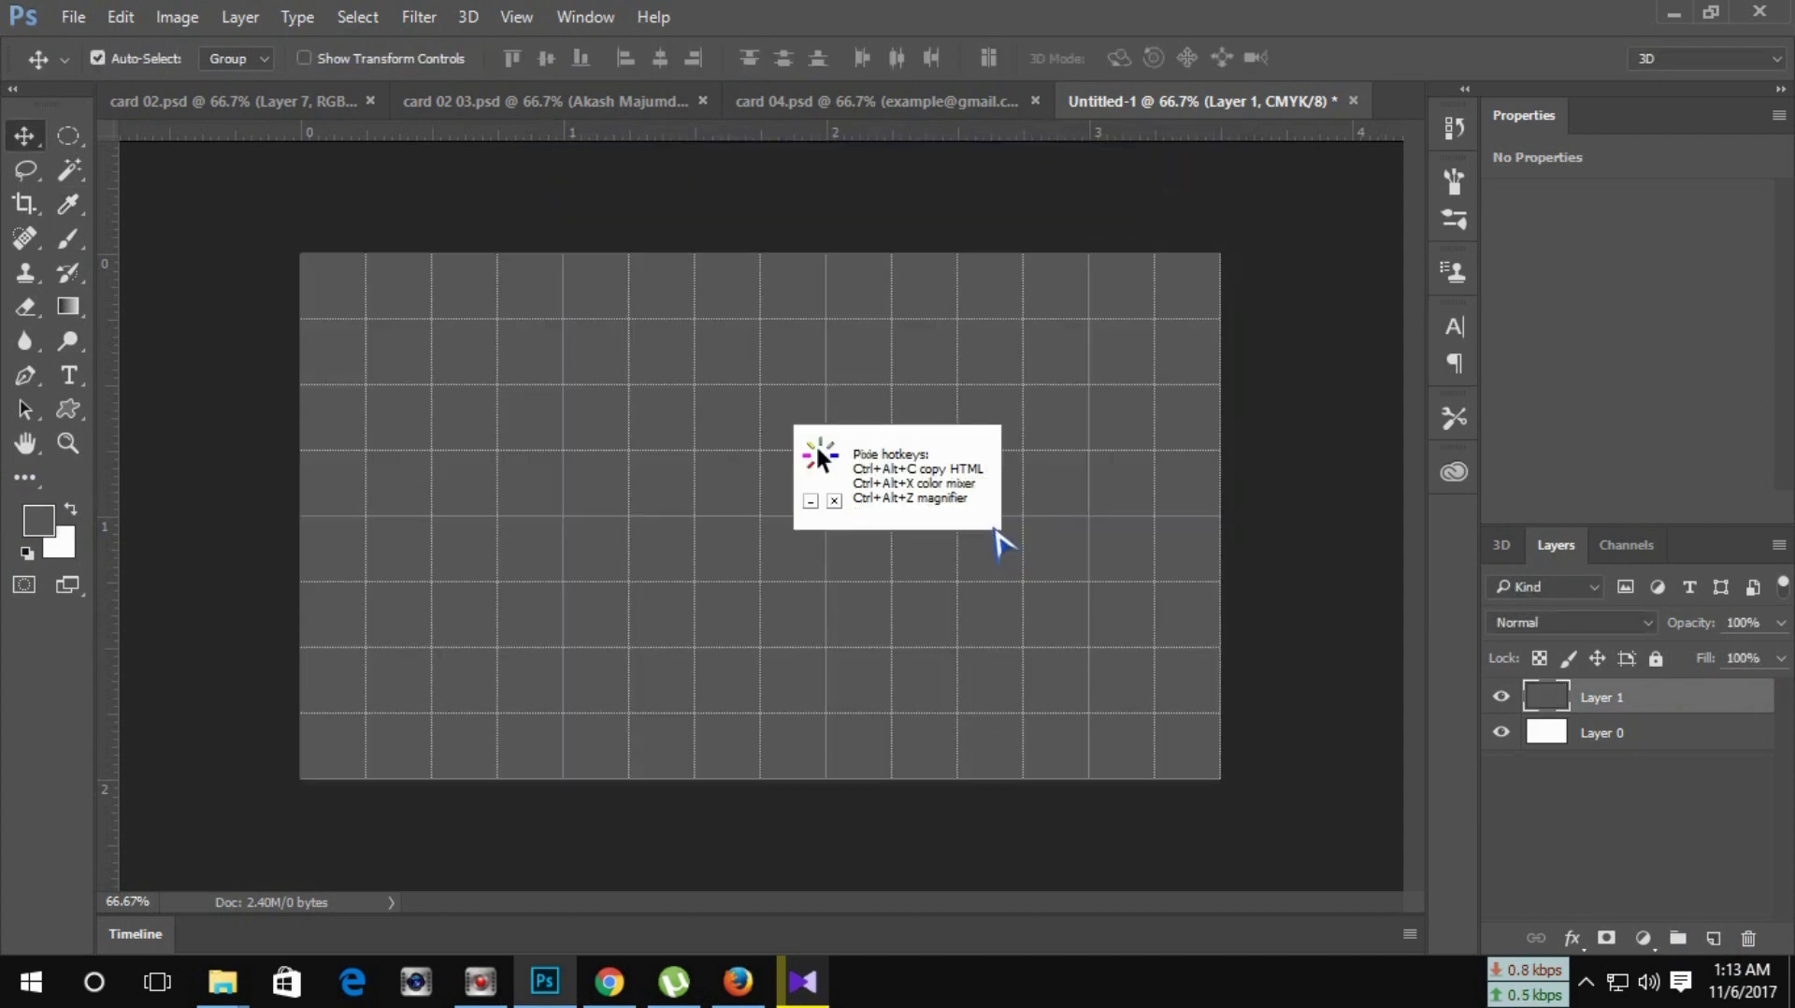
Step: Copy the blue arc and brown arc from card 04.psd into the new Untitled-1 card
{"action": "left_click", "coordinate": [785, 101]}
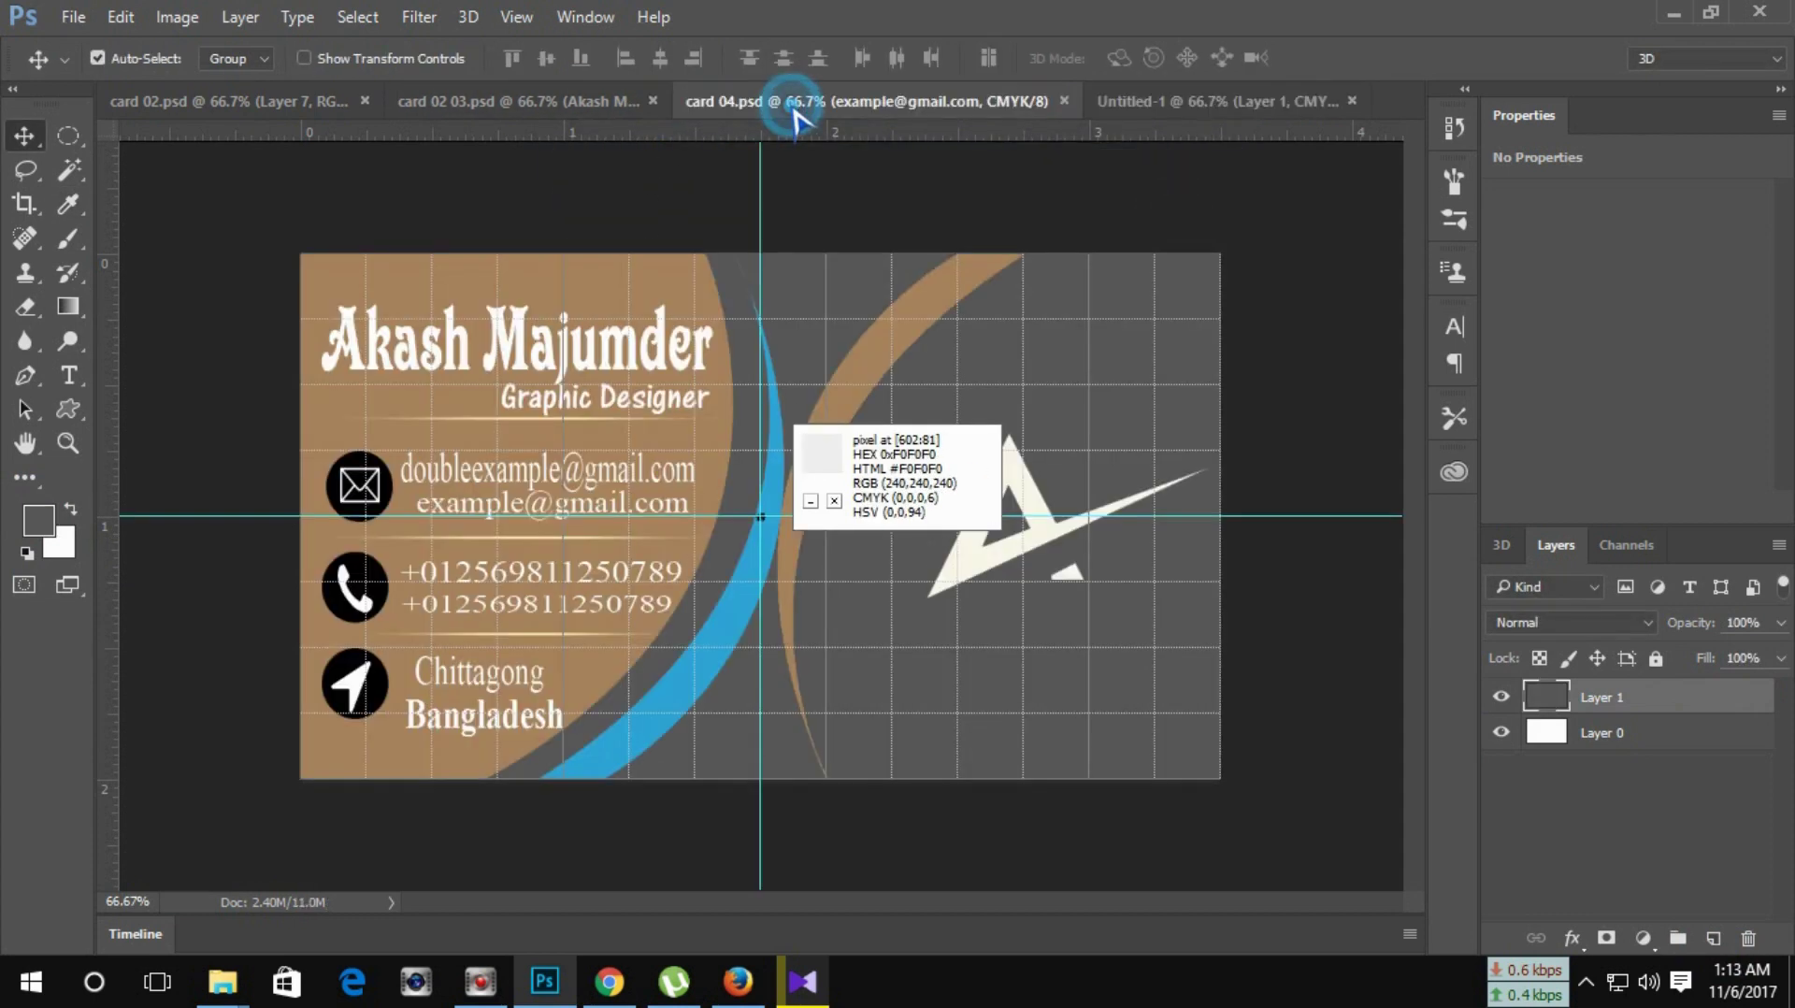
{"action": "left_click", "coordinate": [770, 500]}
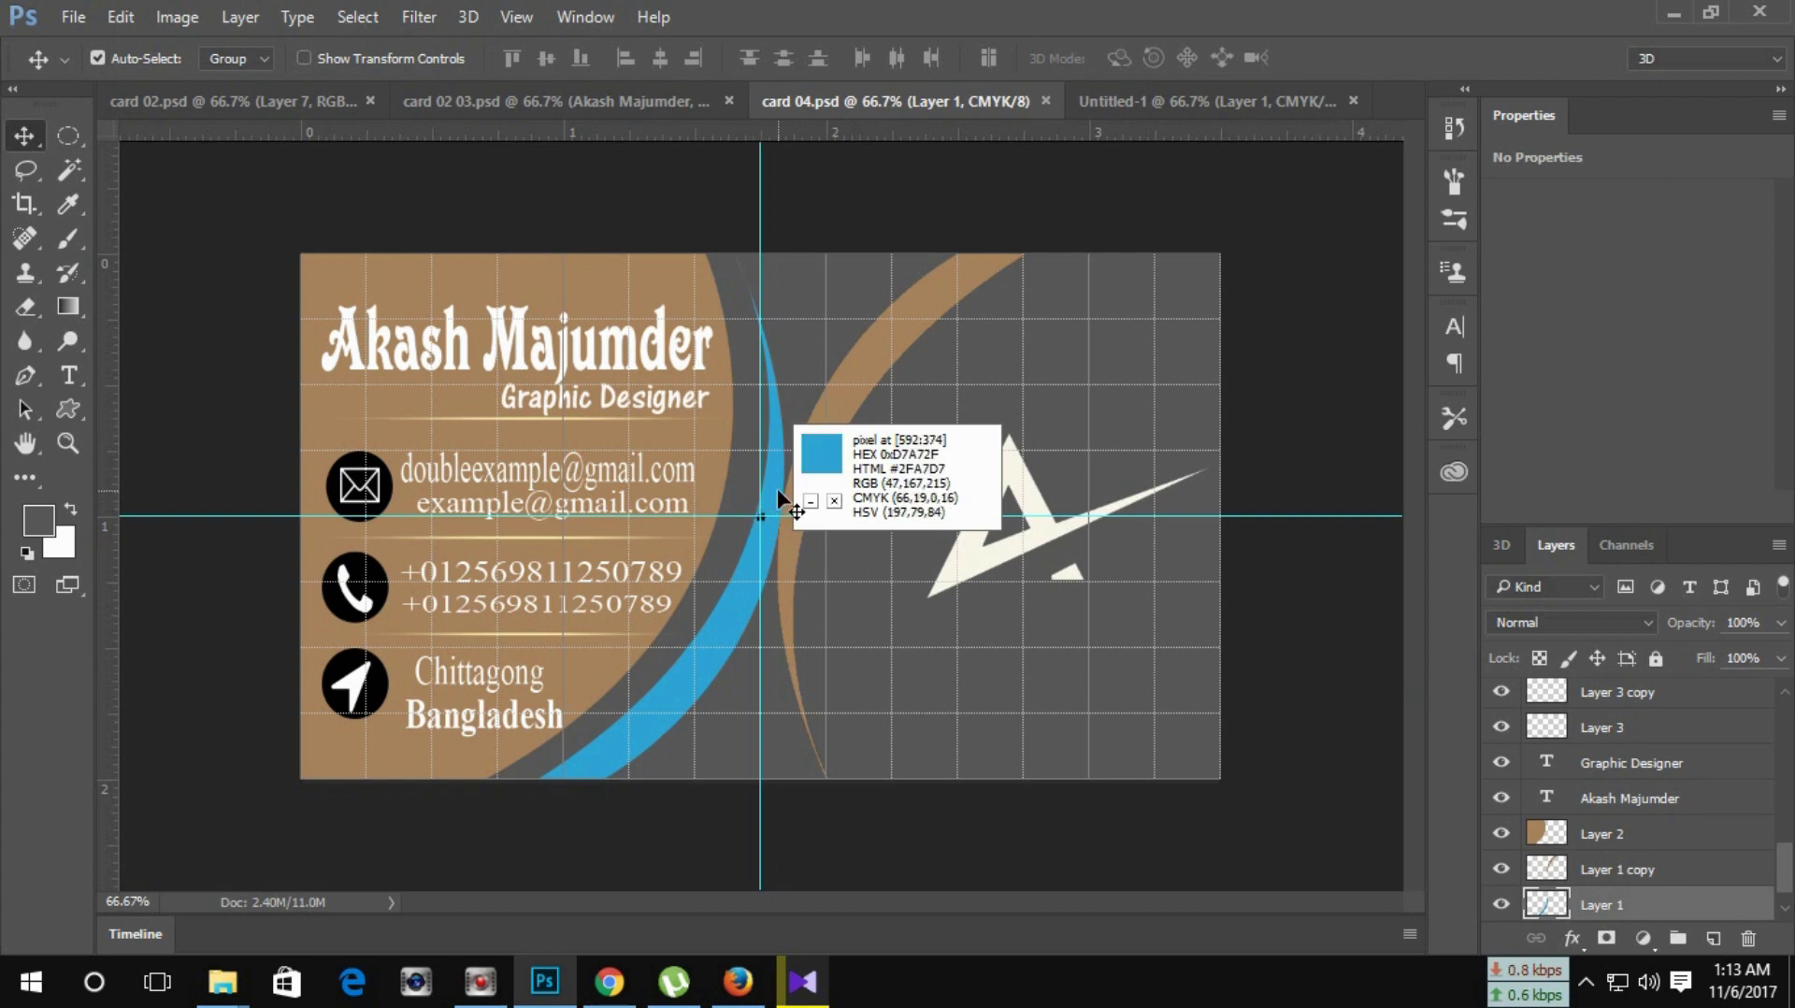
{"action": "mouse_move", "coordinate": [777, 488]}
{"action": "left_mouse_down"}
{"action": "mouse_move", "coordinate": [859, 316]}
{"action": "mouse_move", "coordinate": [698, 496]}
{"action": "mouse_move", "coordinate": [661, 496]}
{"action": "left_mouse_up"}
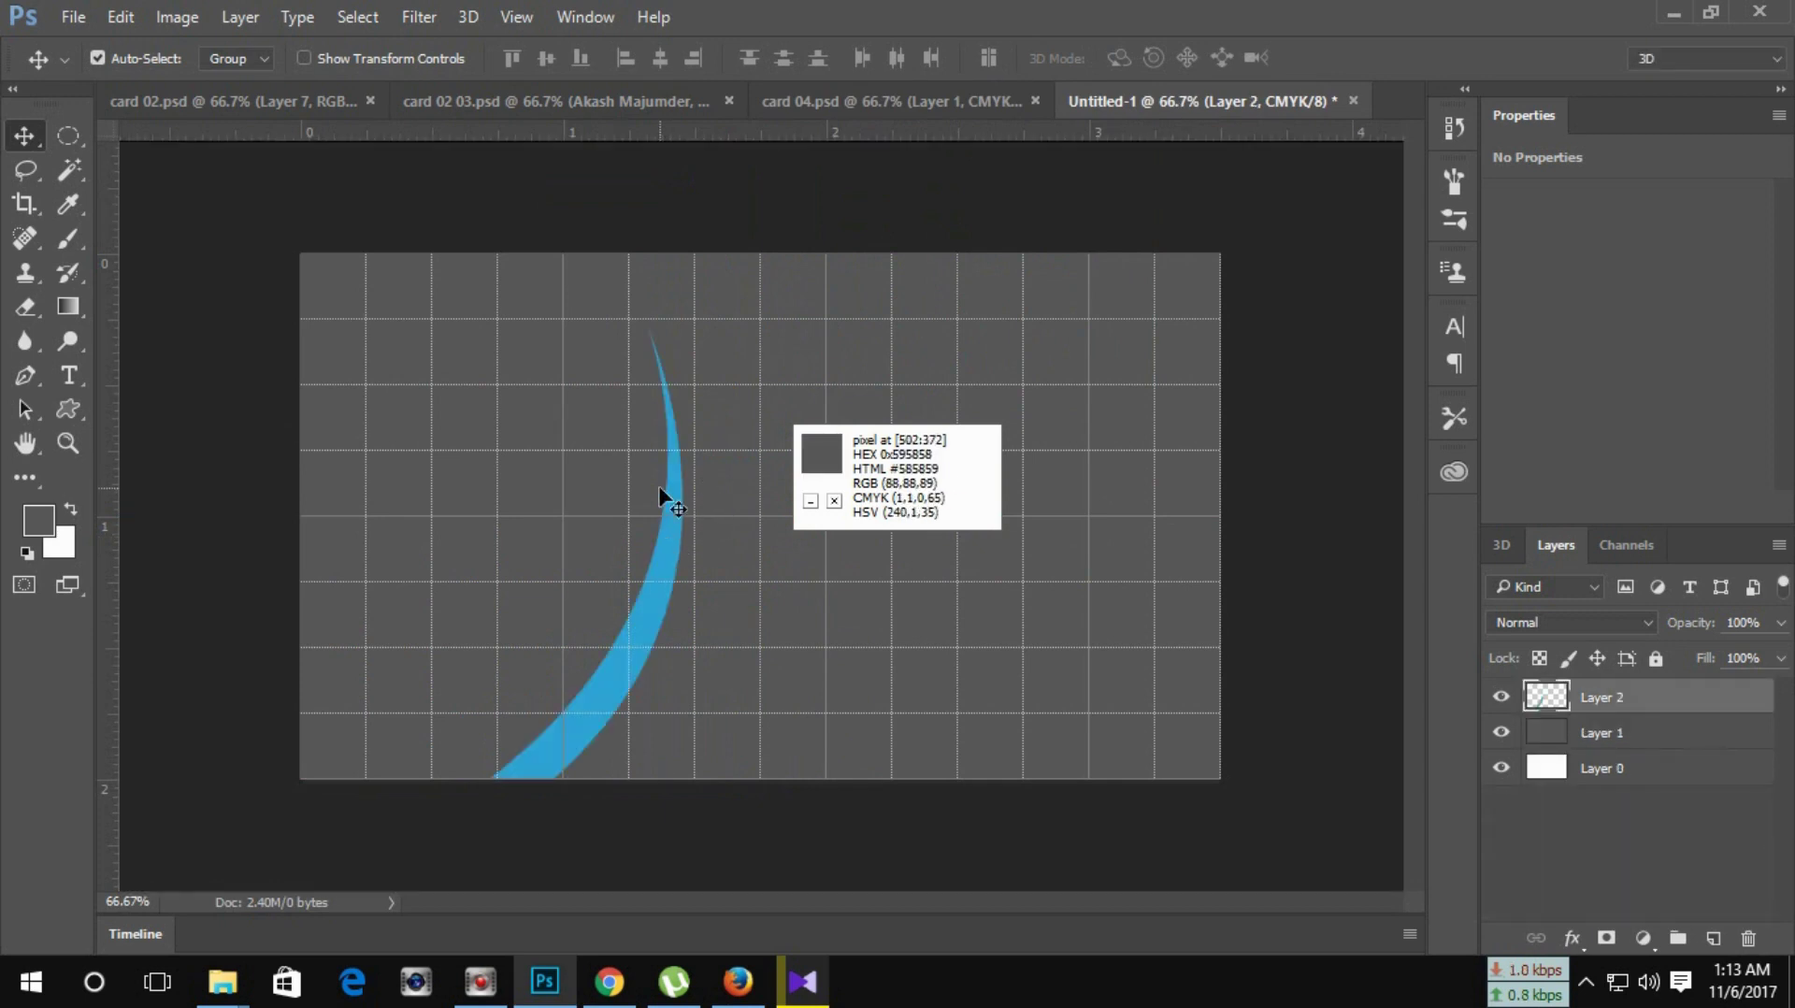
{"action": "left_click", "coordinate": [1714, 938]}
{"action": "left_click", "coordinate": [802, 101]}
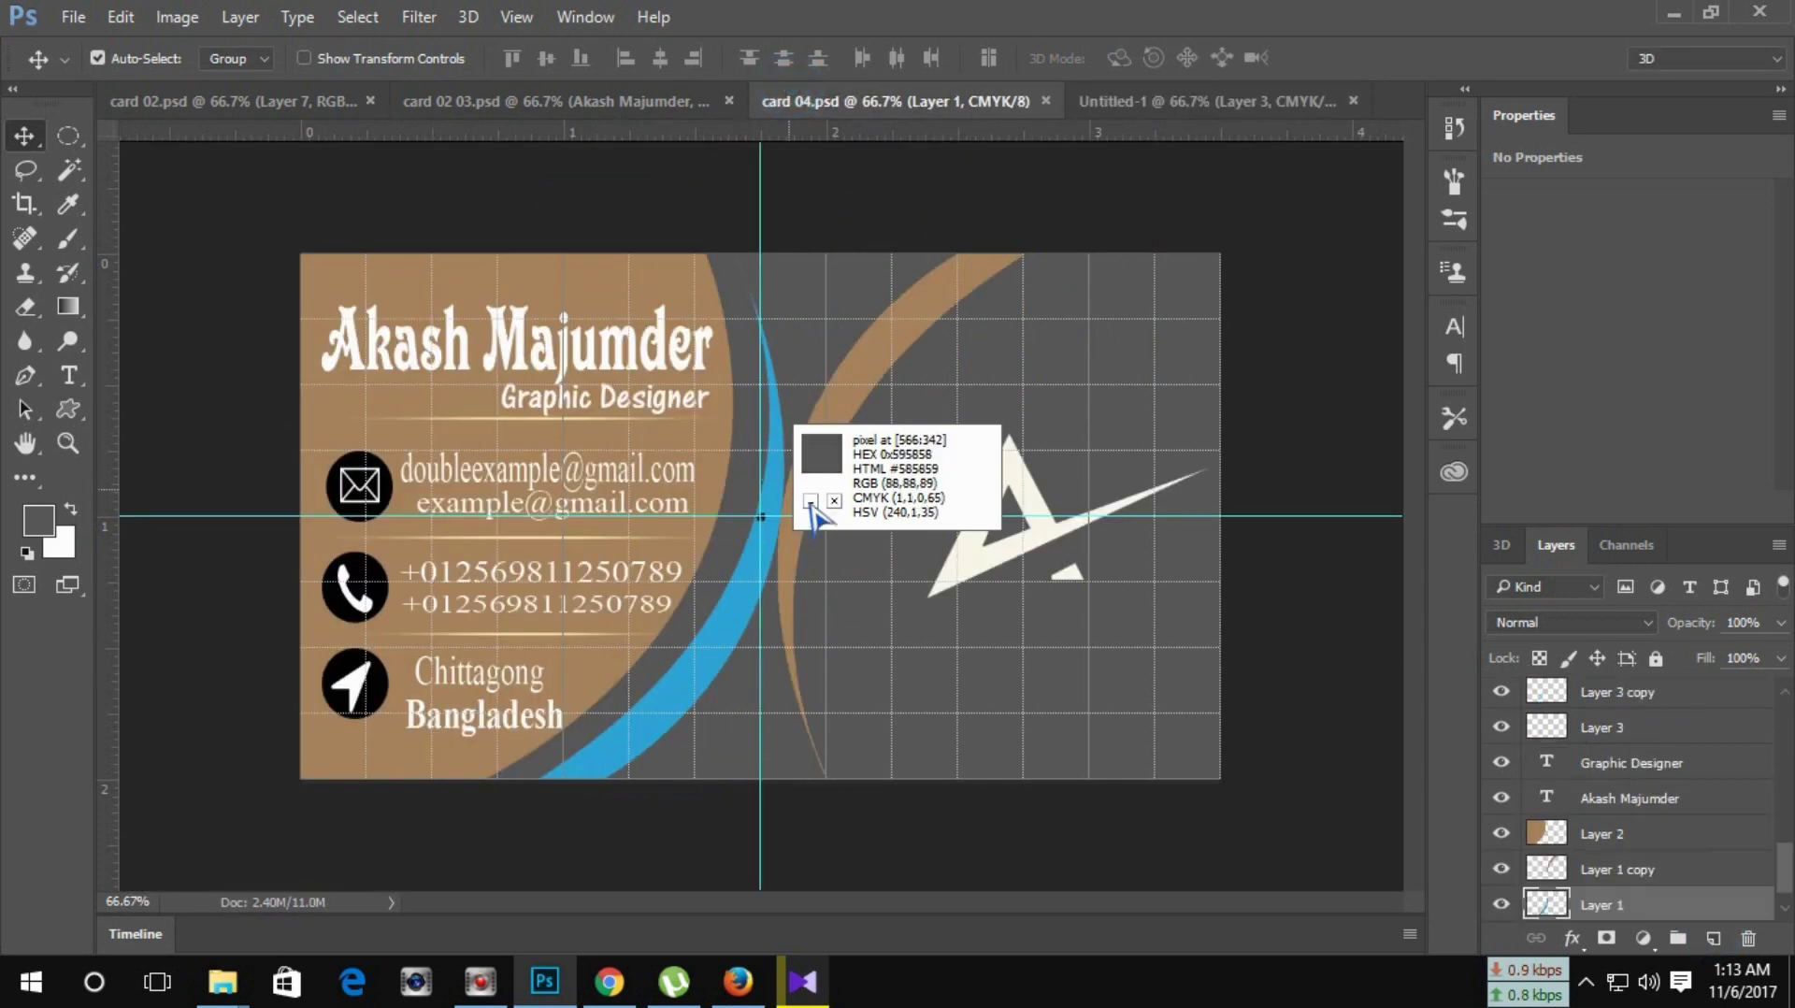
{"action": "mouse_move", "coordinate": [812, 515]}
{"action": "left_mouse_down"}
{"action": "mouse_move", "coordinate": [1151, 103]}
{"action": "mouse_move", "coordinate": [744, 496]}
{"action": "mouse_move", "coordinate": [804, 374]}
{"action": "left_mouse_up"}
{"action": "left_click", "coordinate": [833, 500]}
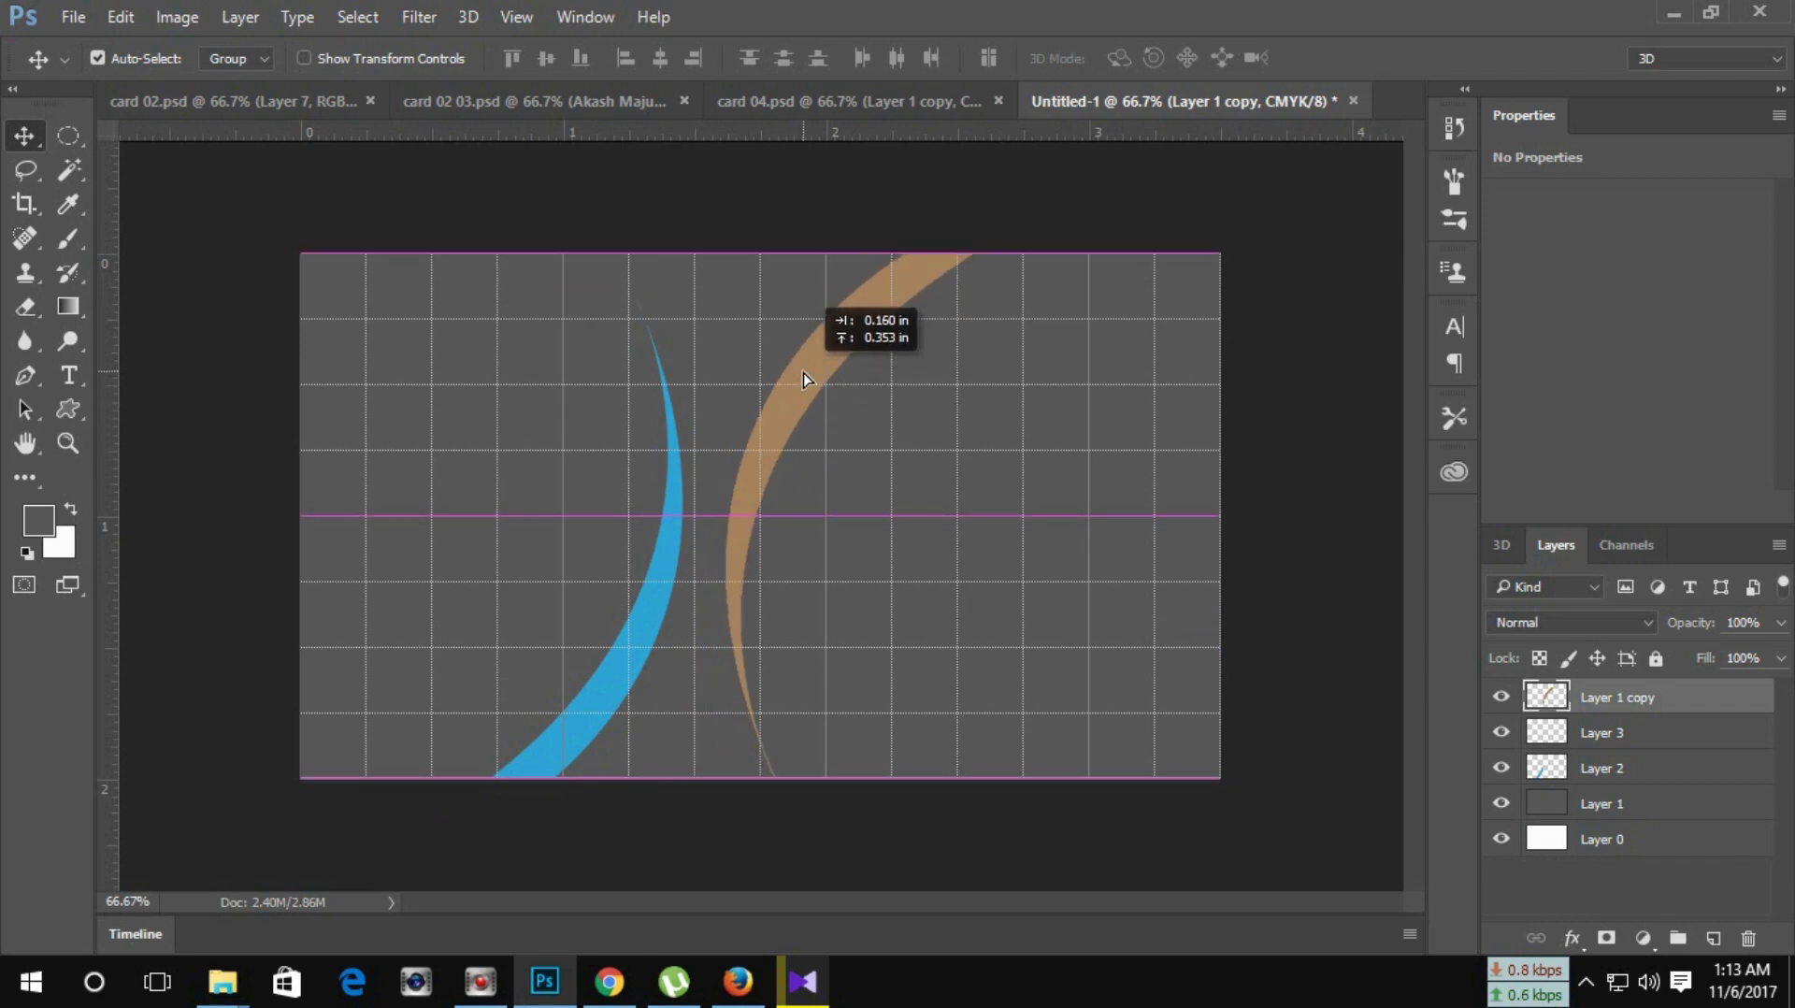
{"action": "left_click_drag", "start_coordinate": [804, 377], "coordinate": [804, 377]}
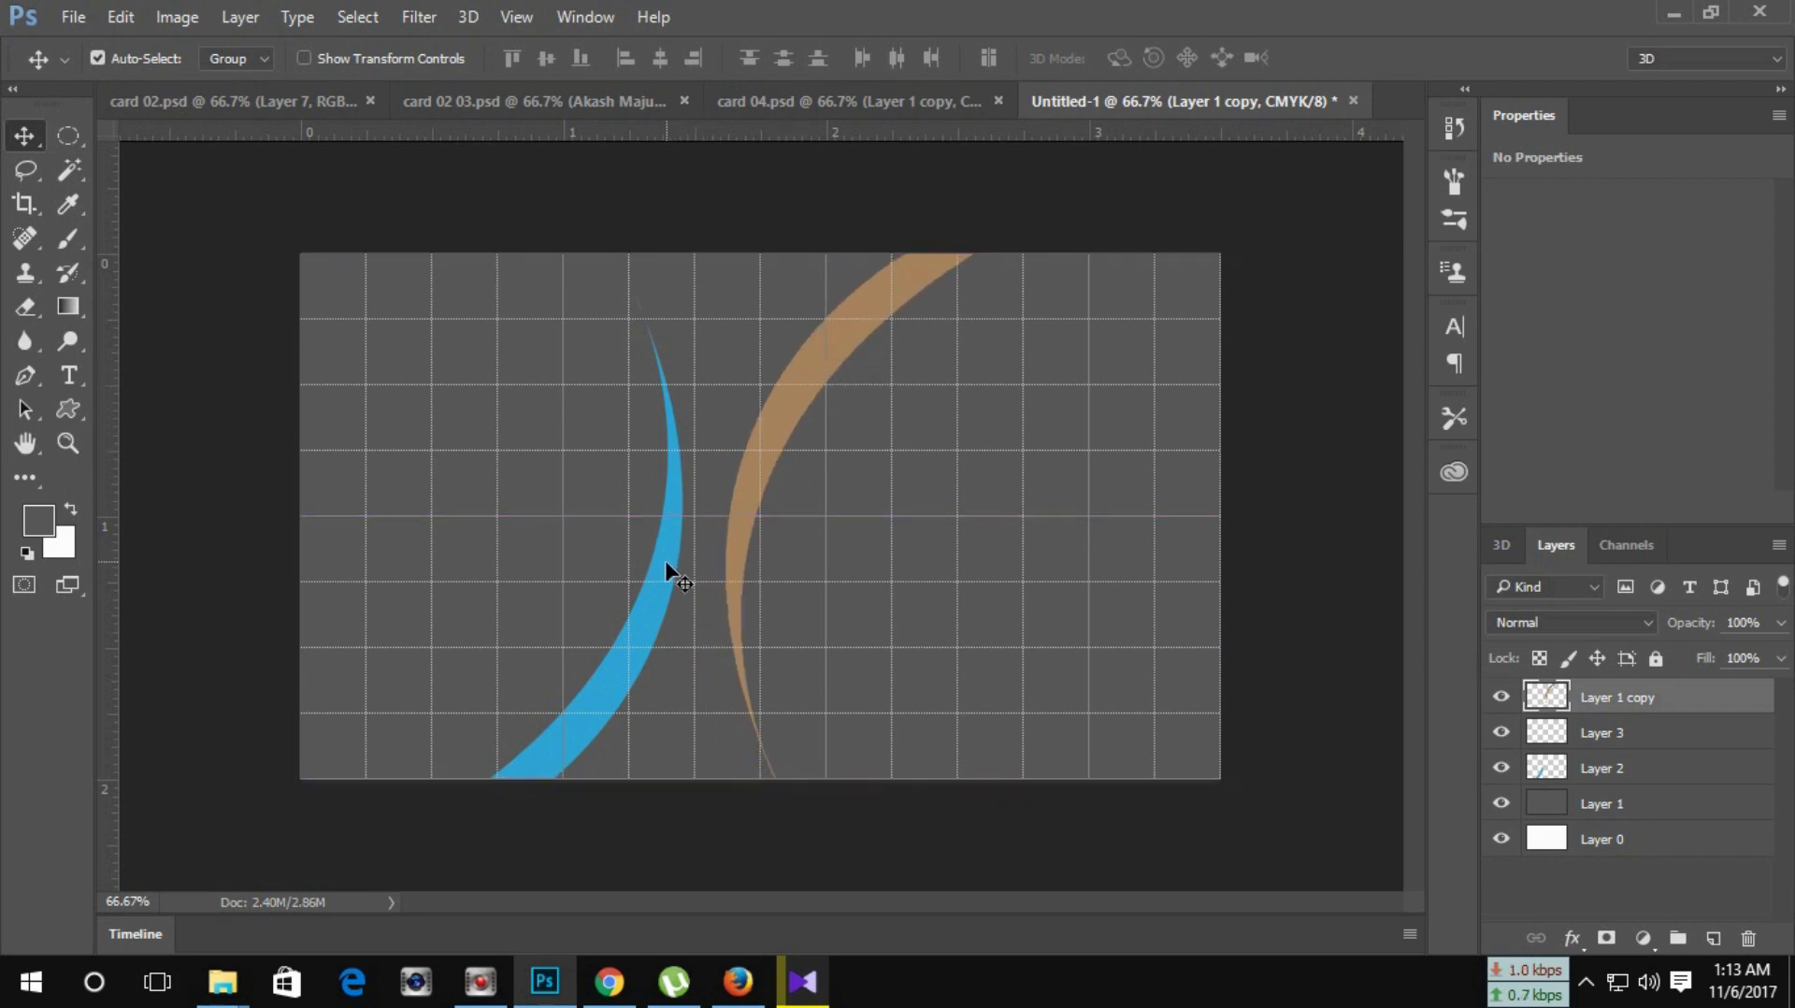
Step: Position the blue arc snugly beside the brown arc, fine-tuning with arrow-key nudges
{"action": "left_click_drag", "start_coordinate": [666, 563], "coordinate": [716, 507]}
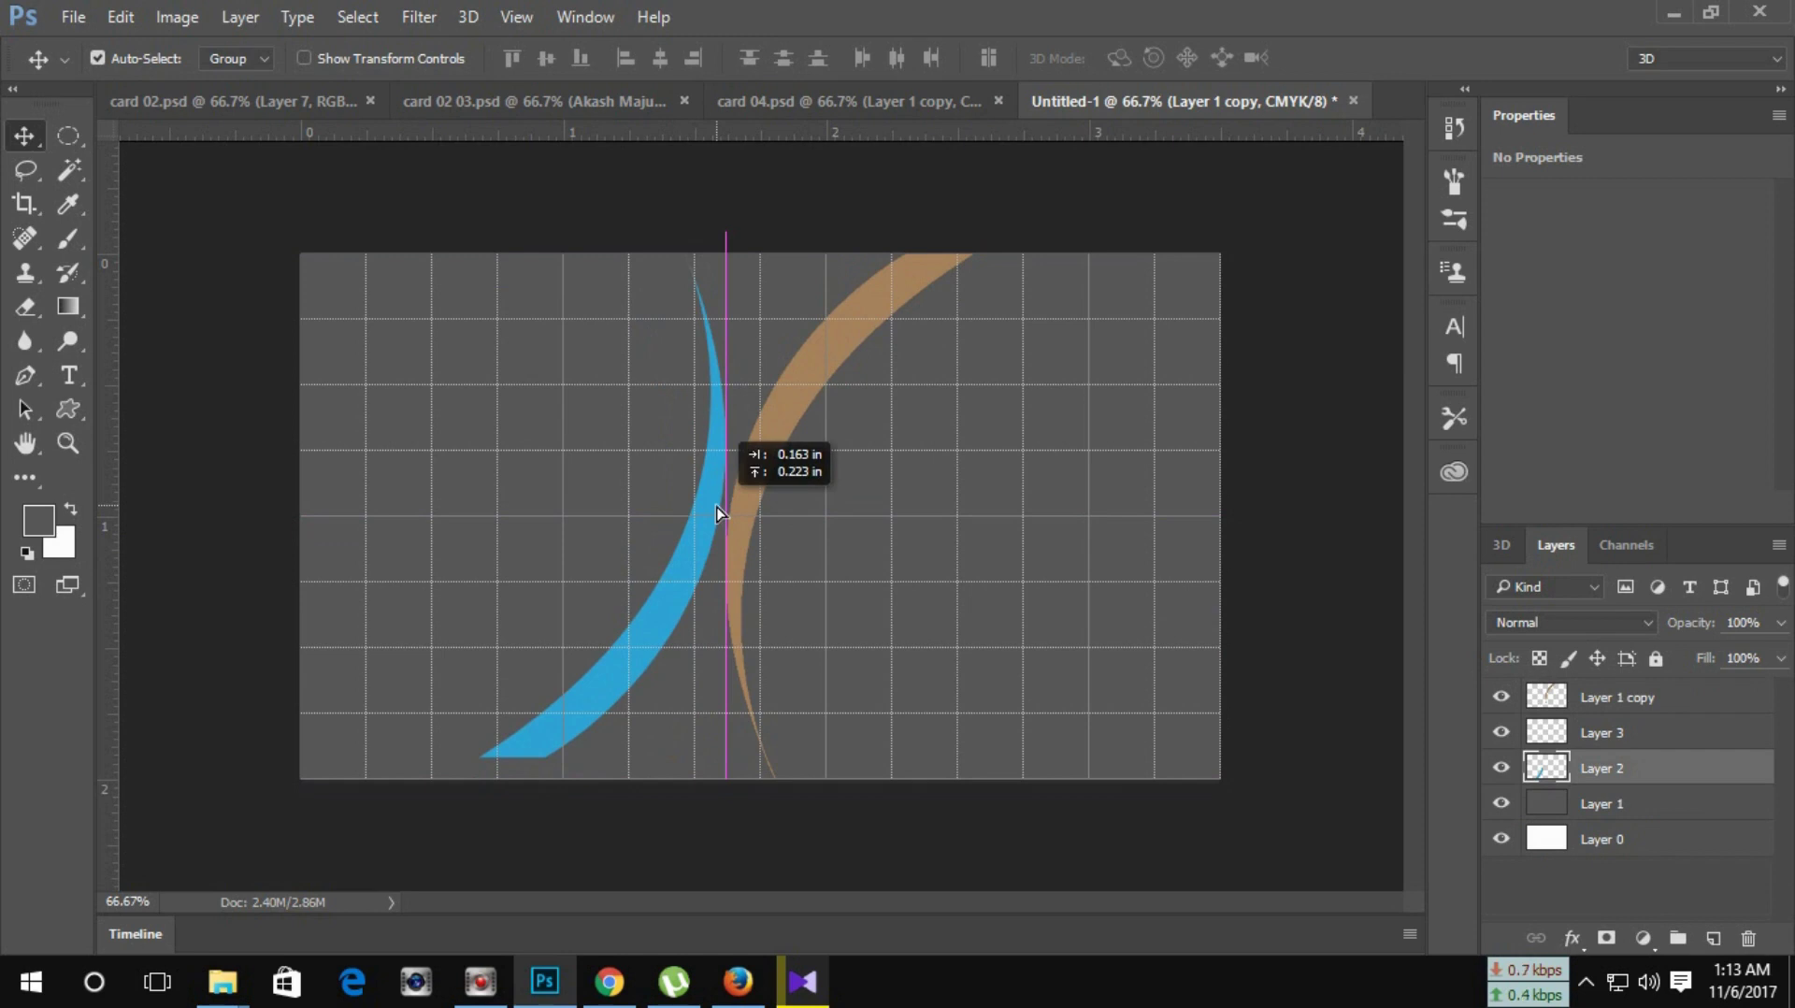
{"action": "left_click_drag", "start_coordinate": [718, 512], "coordinate": [720, 503]}
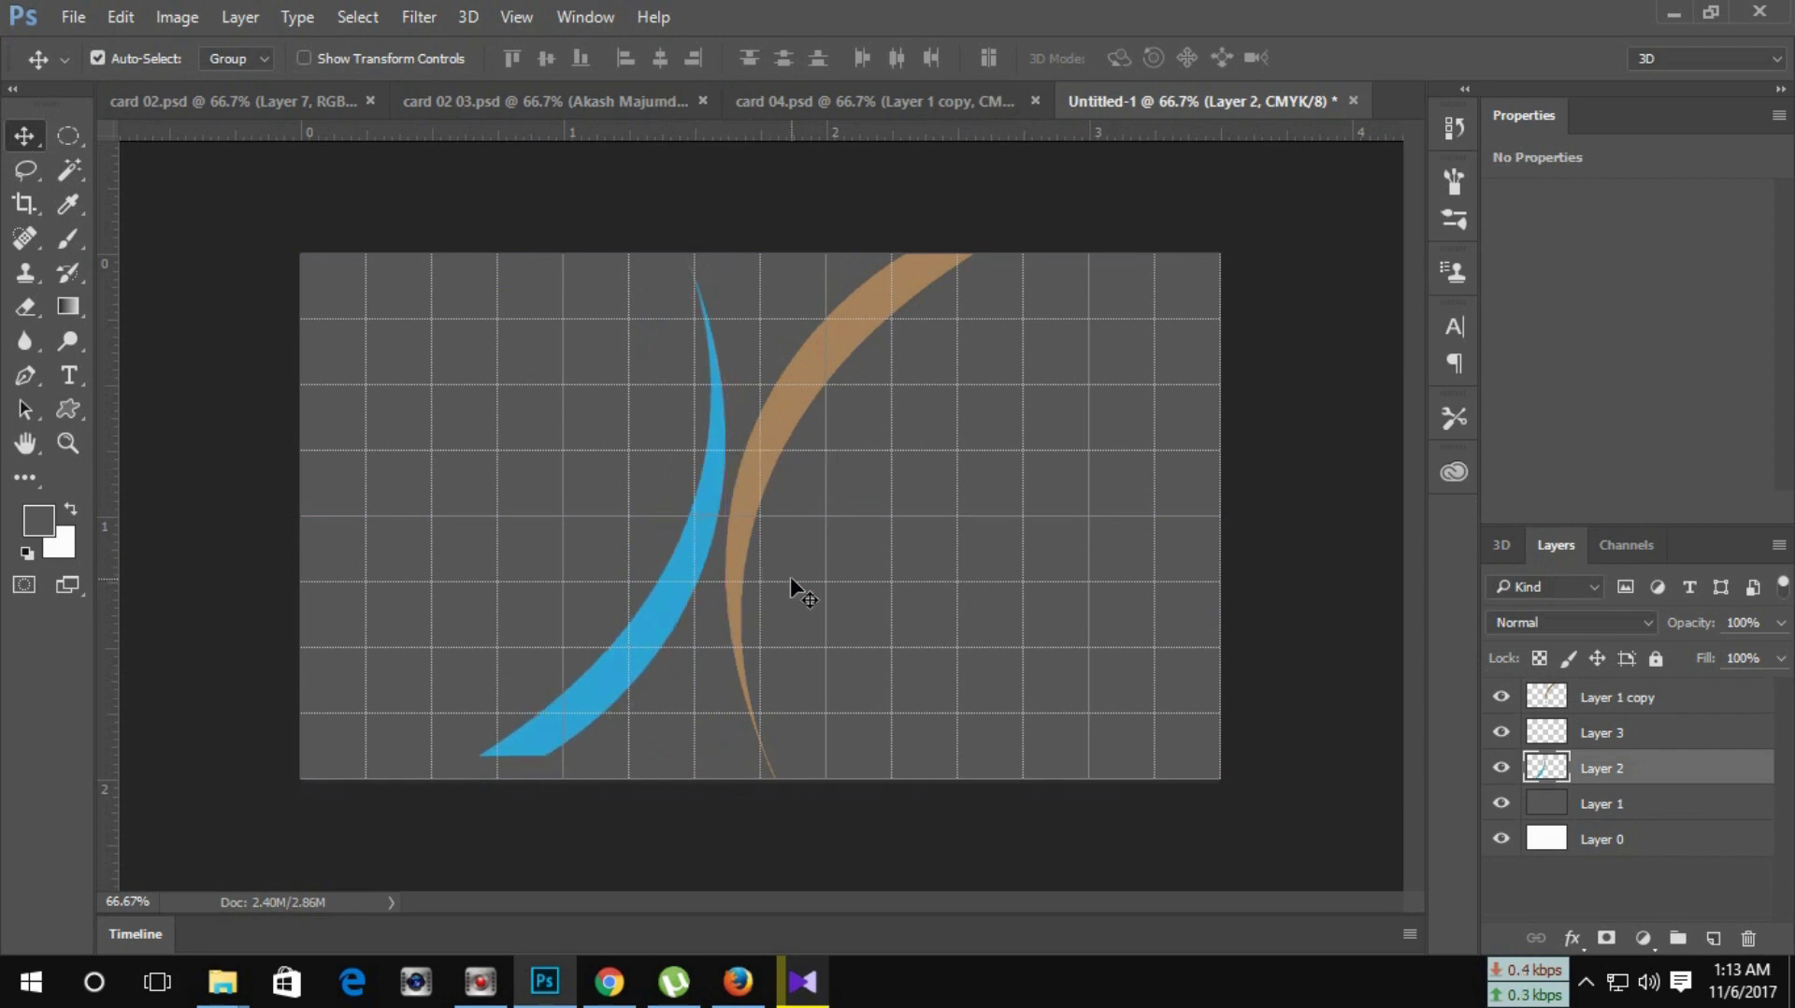
{"action": "key", "text": "Right"}
{"action": "key", "text": "Right"}
{"action": "key", "text": "Up"}
{"action": "key", "text": "Up"}
{"action": "key", "text": "Right"}
{"action": "key", "text": "Right"}
{"action": "key", "text": "Up"}
{"action": "key", "text": "Up"}
{"action": "key", "text": "Up"}
{"action": "key", "text": "Right"}
{"action": "key", "text": "Right"}
{"action": "key", "text": "Up"}
{"action": "key", "text": "Up"}
{"action": "key", "text": "Up"}
{"action": "key", "text": "Right"}
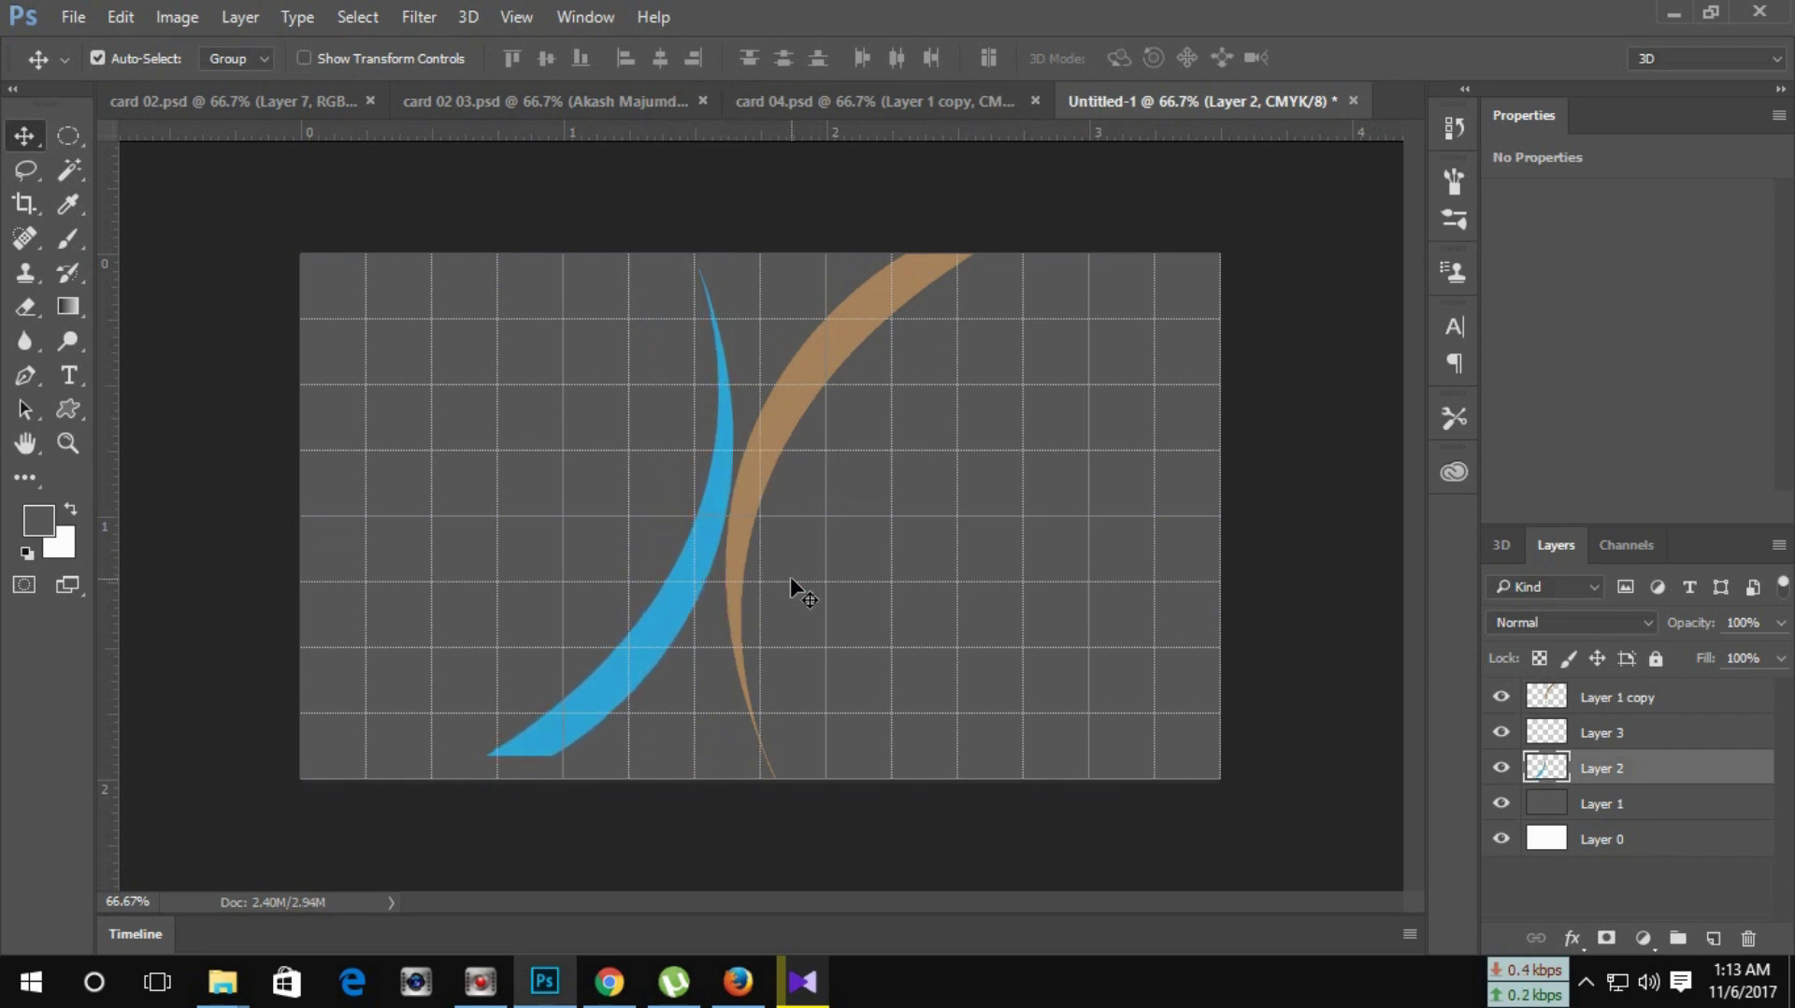
{"action": "key", "text": "Down"}
{"action": "key", "text": "Down"}
{"action": "key", "text": "Down"}
{"action": "key", "text": "Down"}
{"action": "key", "text": "Down"}
{"action": "key", "text": "Down"}
{"action": "key", "text": "Down"}
{"action": "key", "text": "Down"}
{"action": "key", "text": "Down"}
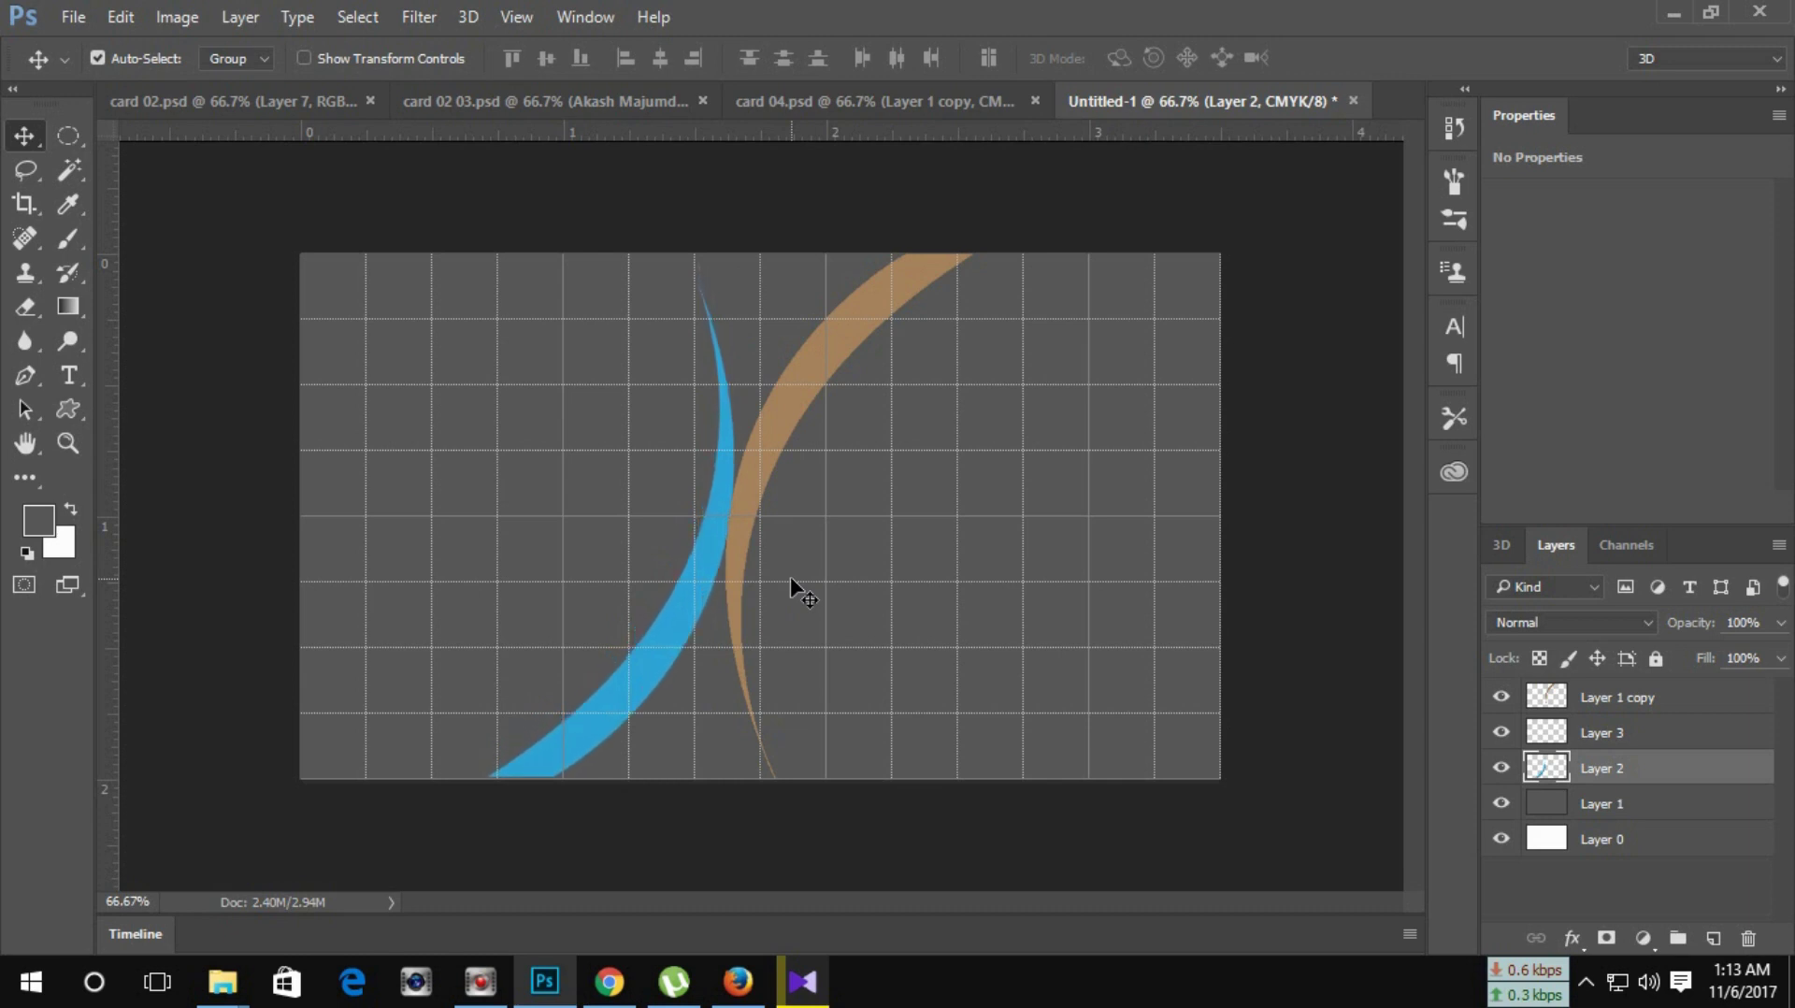
{"action": "key", "text": "Down"}
{"action": "key", "text": "Left"}
{"action": "key", "text": "Left"}
{"action": "key", "text": "Left"}
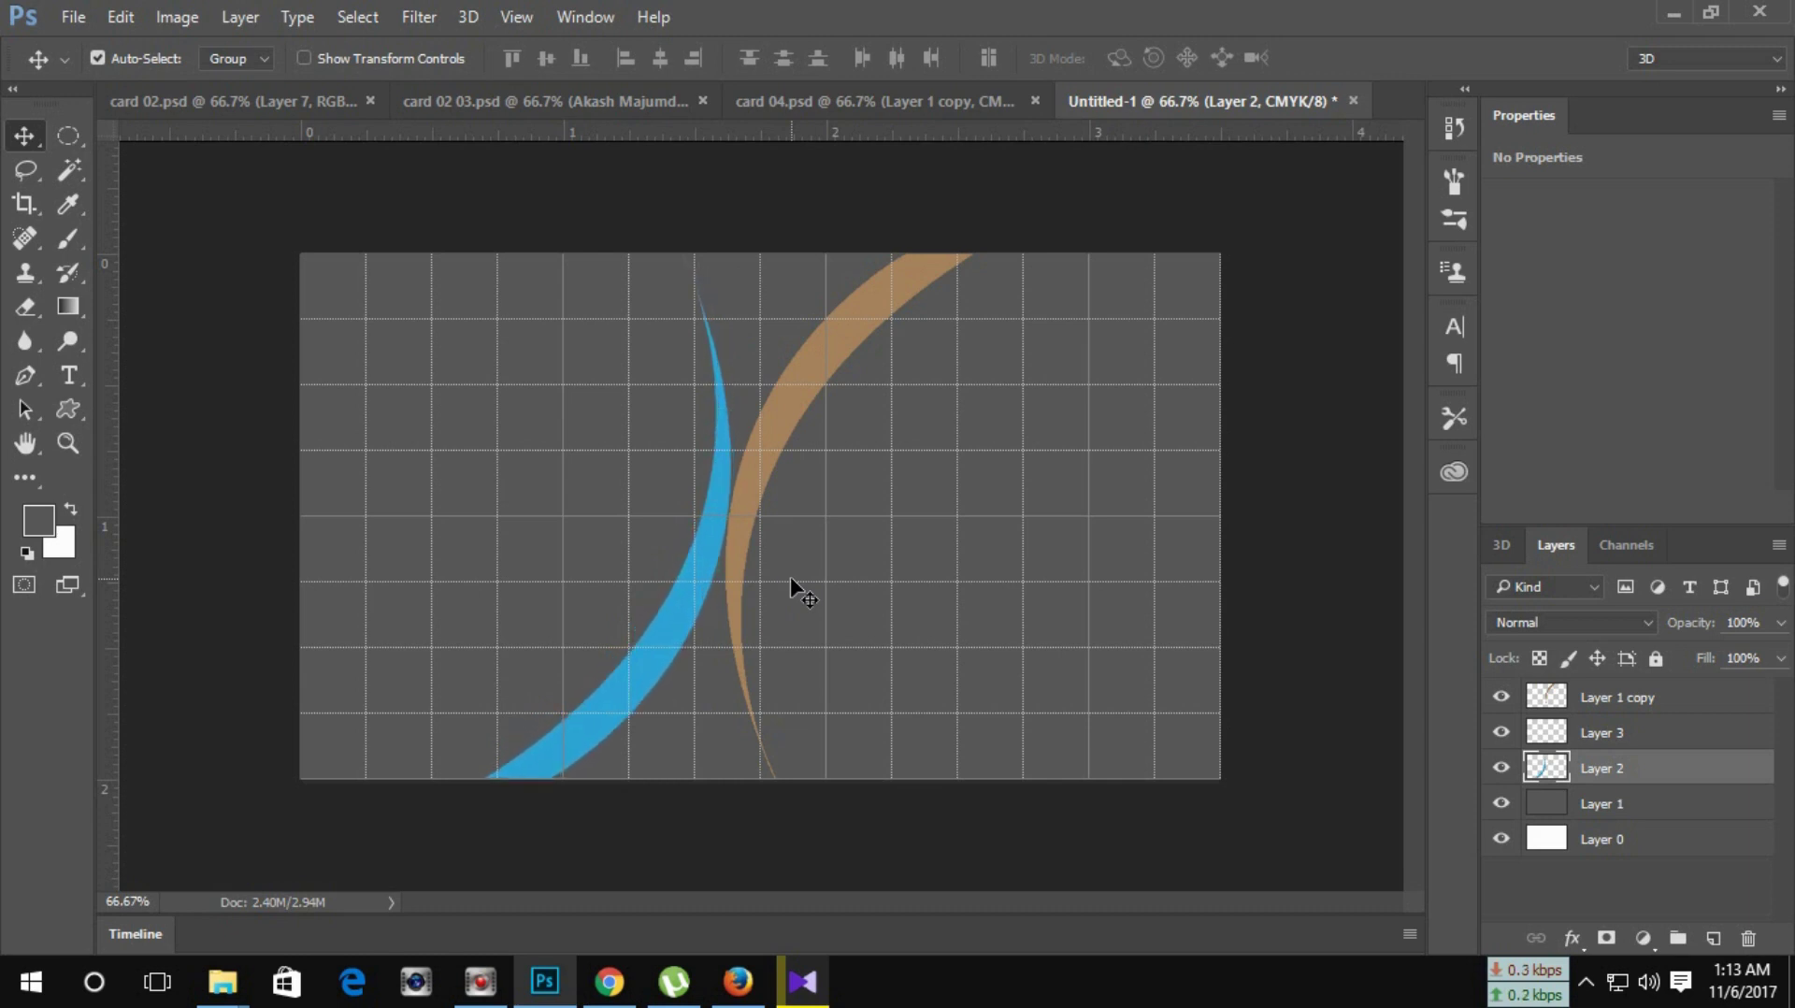
{"action": "key", "text": "Right"}
Step: Merge Layer 3 down into Layer 2 and select Layer 1 copy with it
{"action": "left_click", "coordinate": [1571, 735]}
{"action": "key", "text": "ctrl+e"}
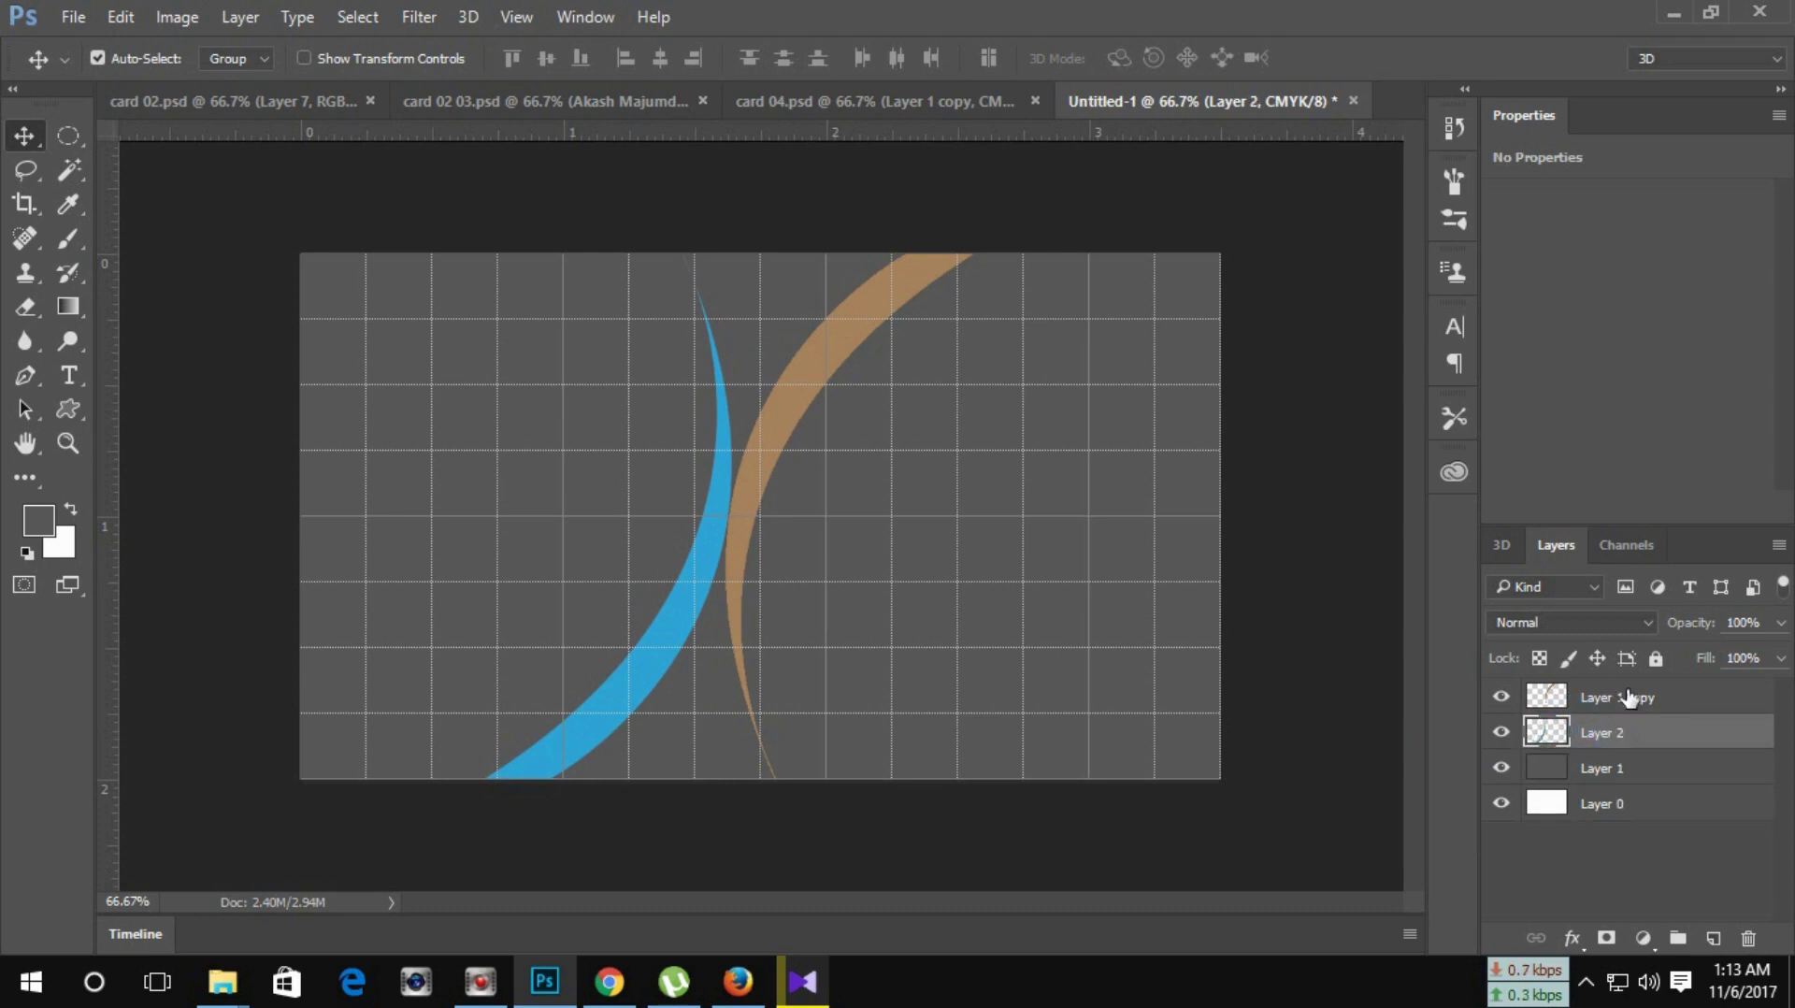
{"action": "left_click", "coordinate": [1629, 698], "text": "shift"}
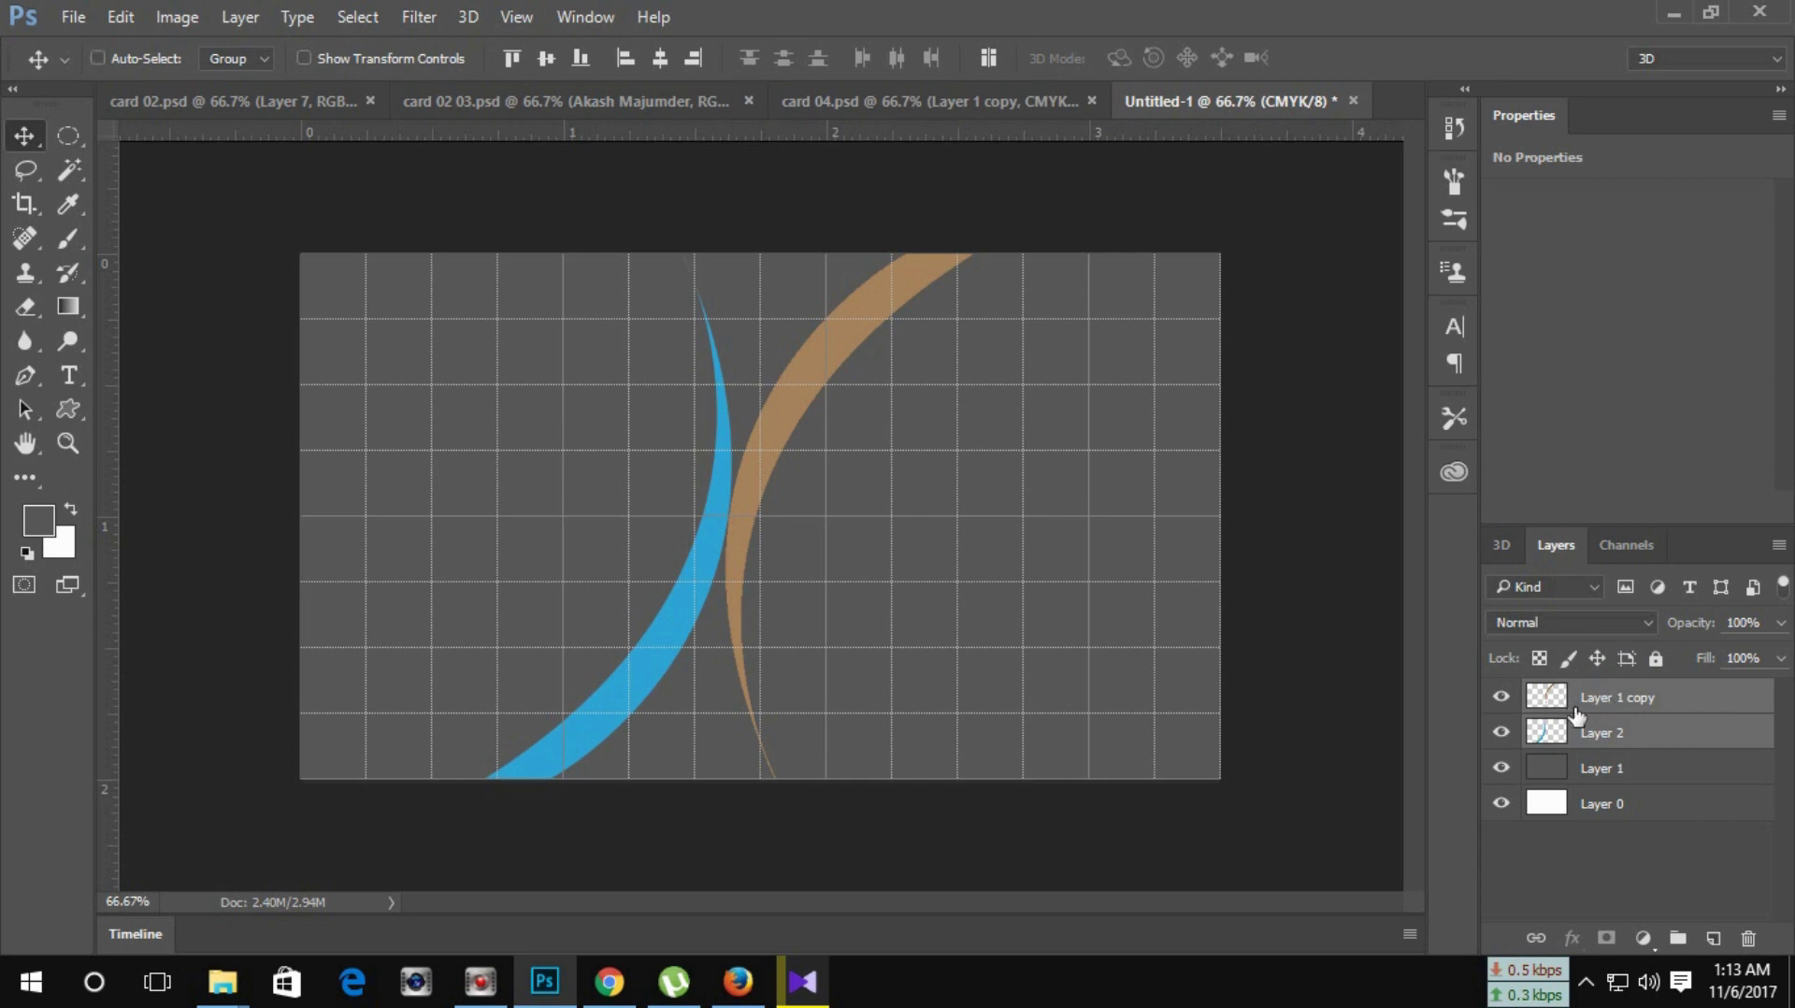
Step: Group the two arc layers as Group 1 and flip the group horizontally and vertically
{"action": "key", "text": "ctrl+g"}
{"action": "key", "text": "ctrl+t"}
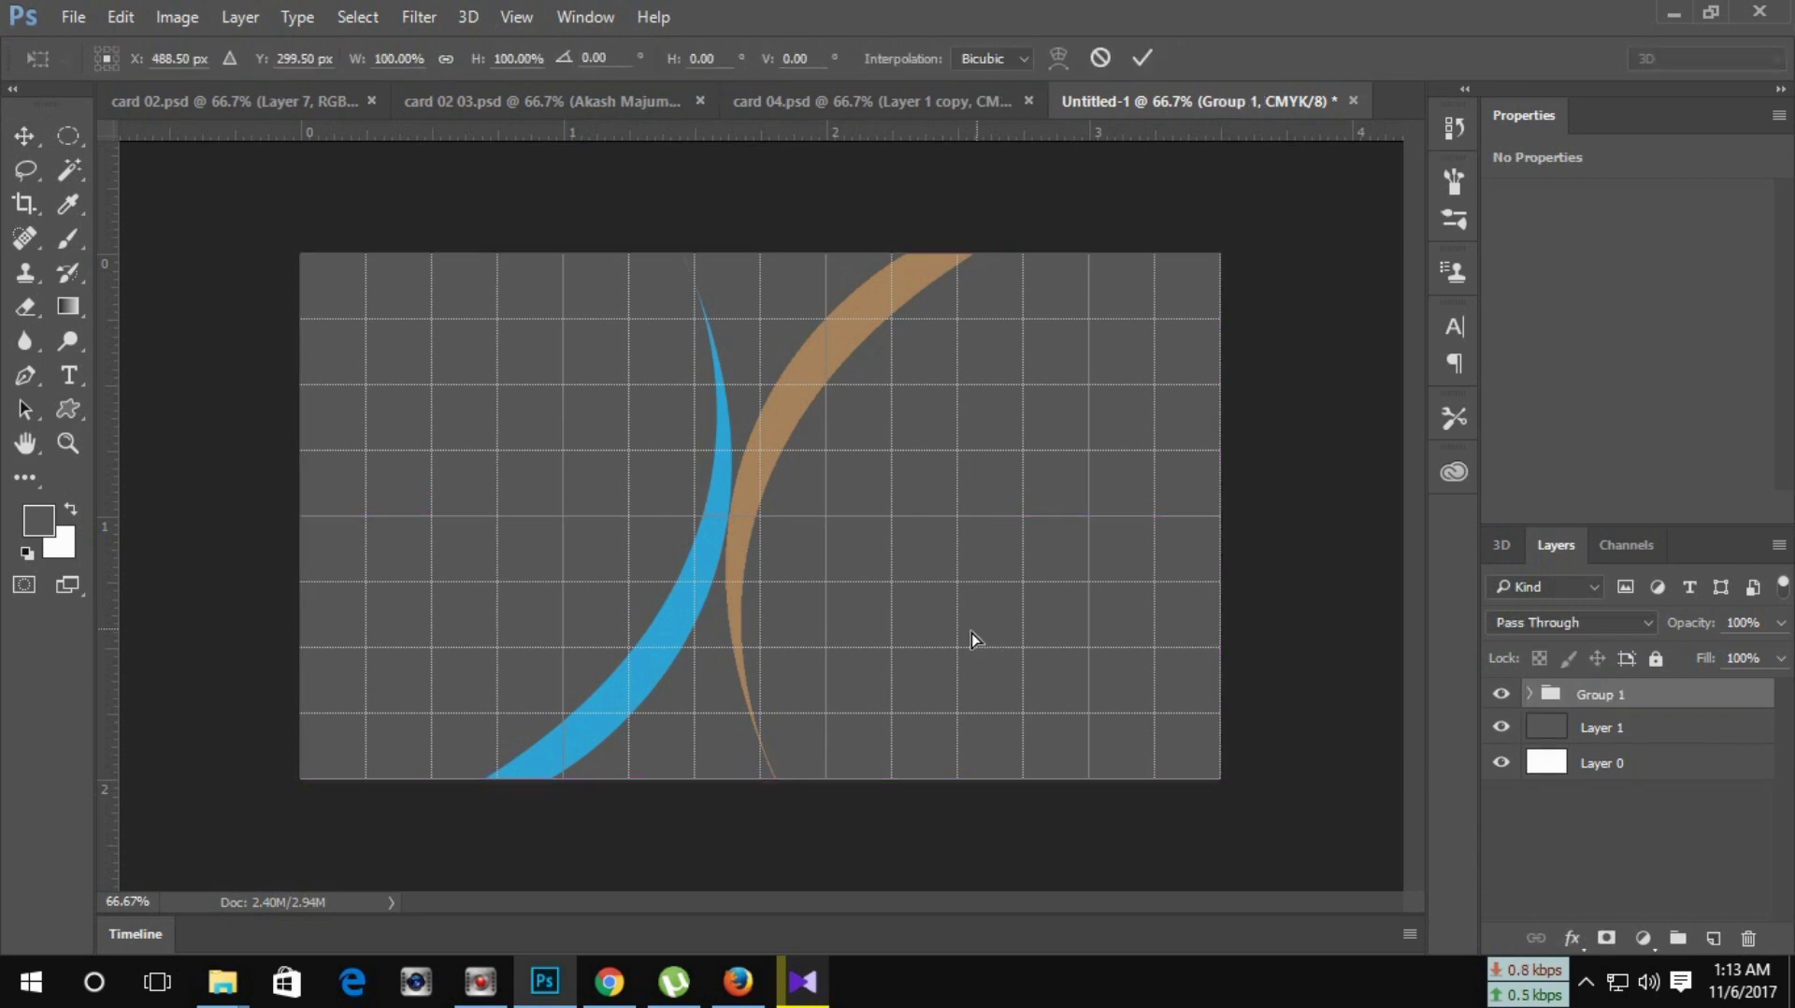
{"action": "right_click", "coordinate": [820, 555]}
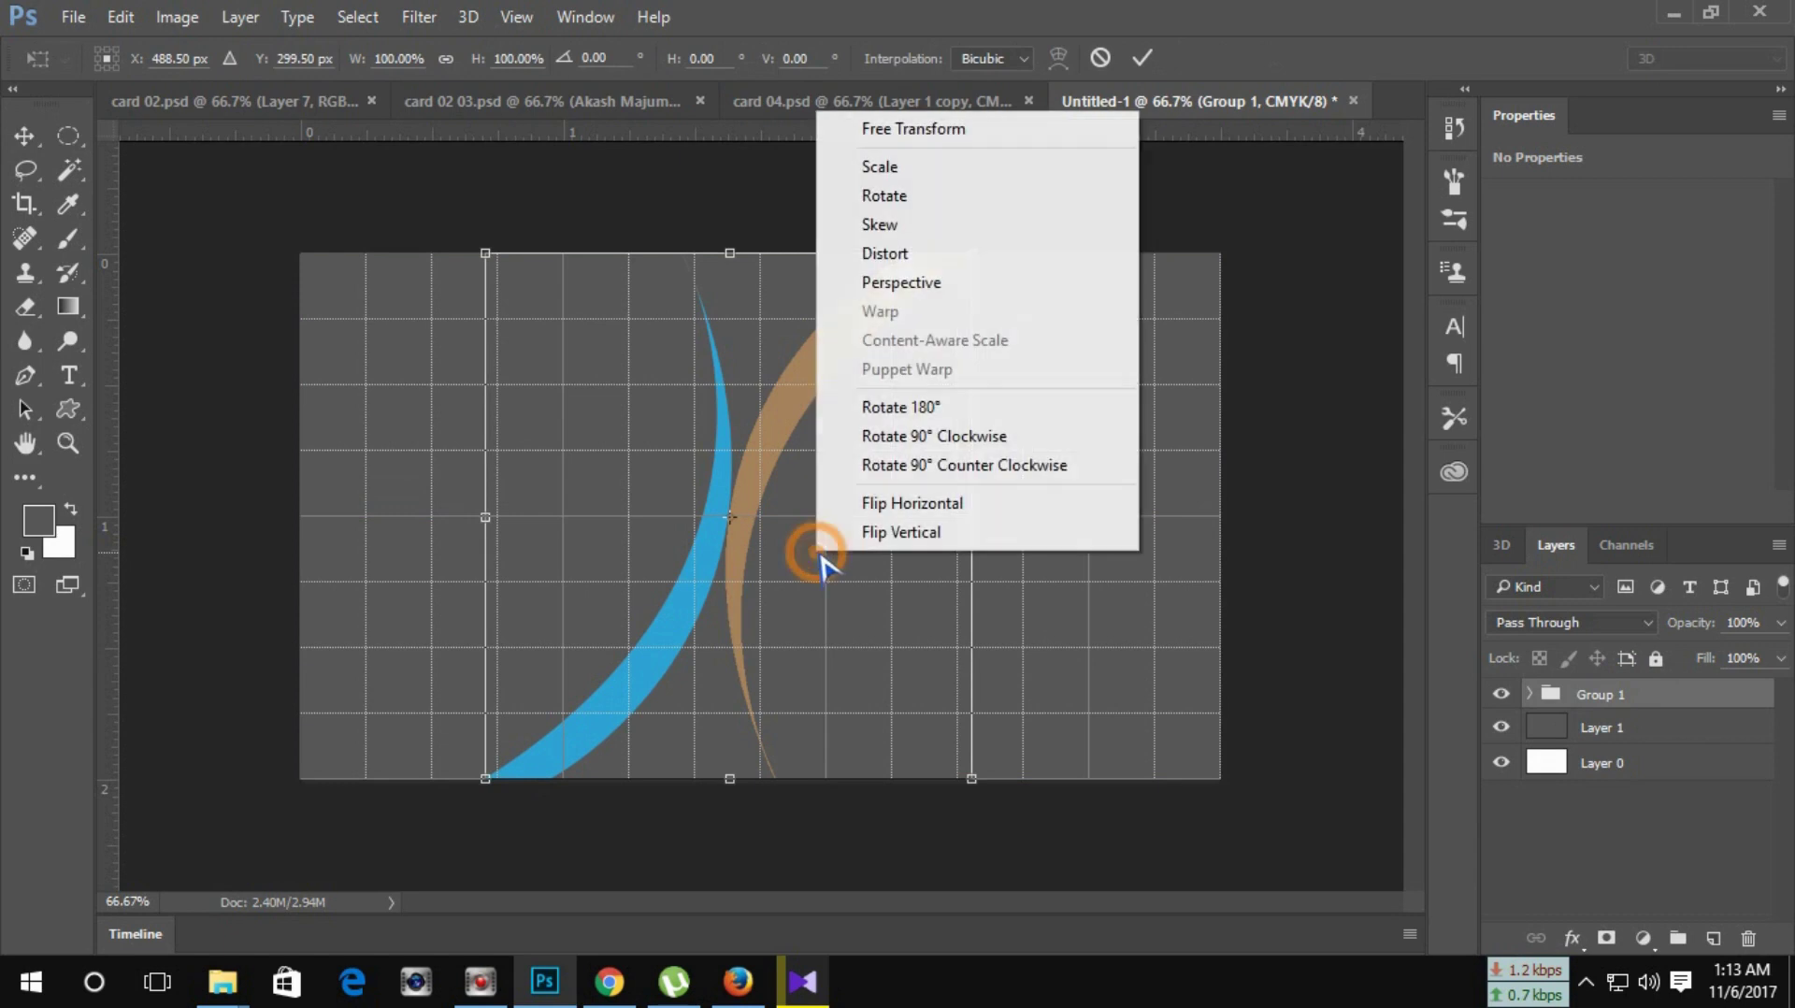
{"action": "left_click", "coordinate": [903, 501]}
{"action": "right_click", "coordinate": [903, 490]}
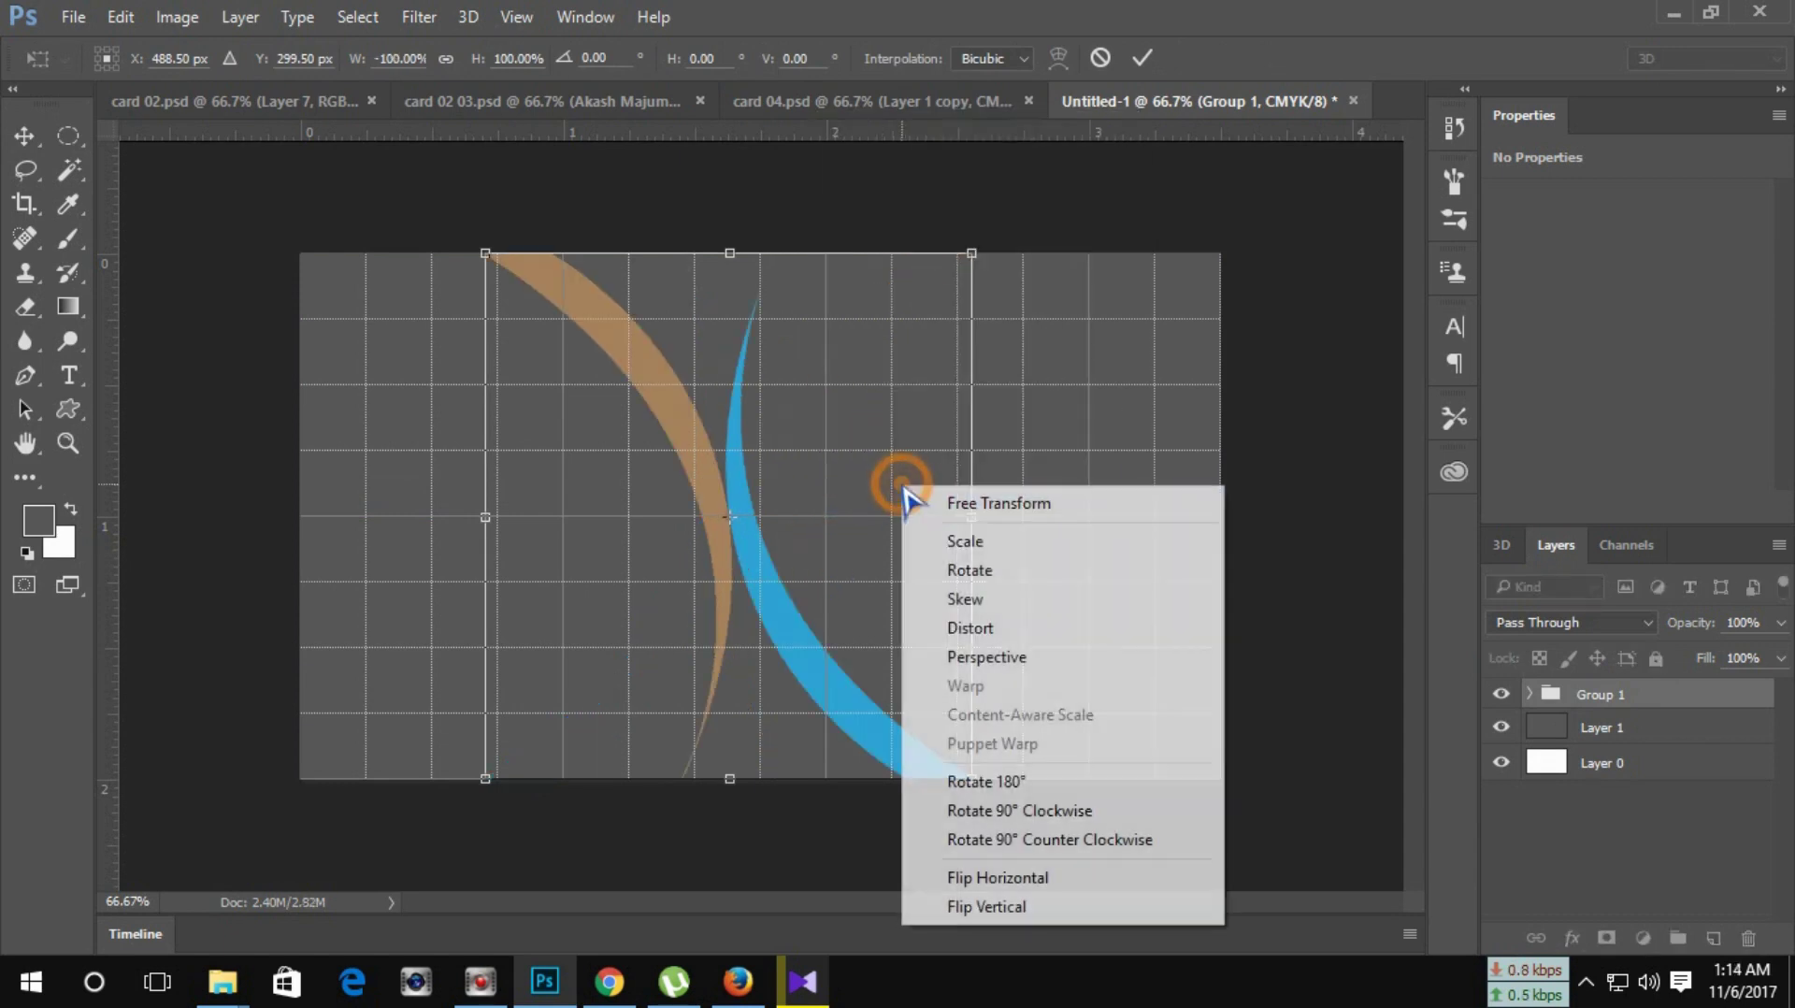
{"action": "left_click", "coordinate": [1005, 909]}
{"action": "right_click", "coordinate": [823, 569]}
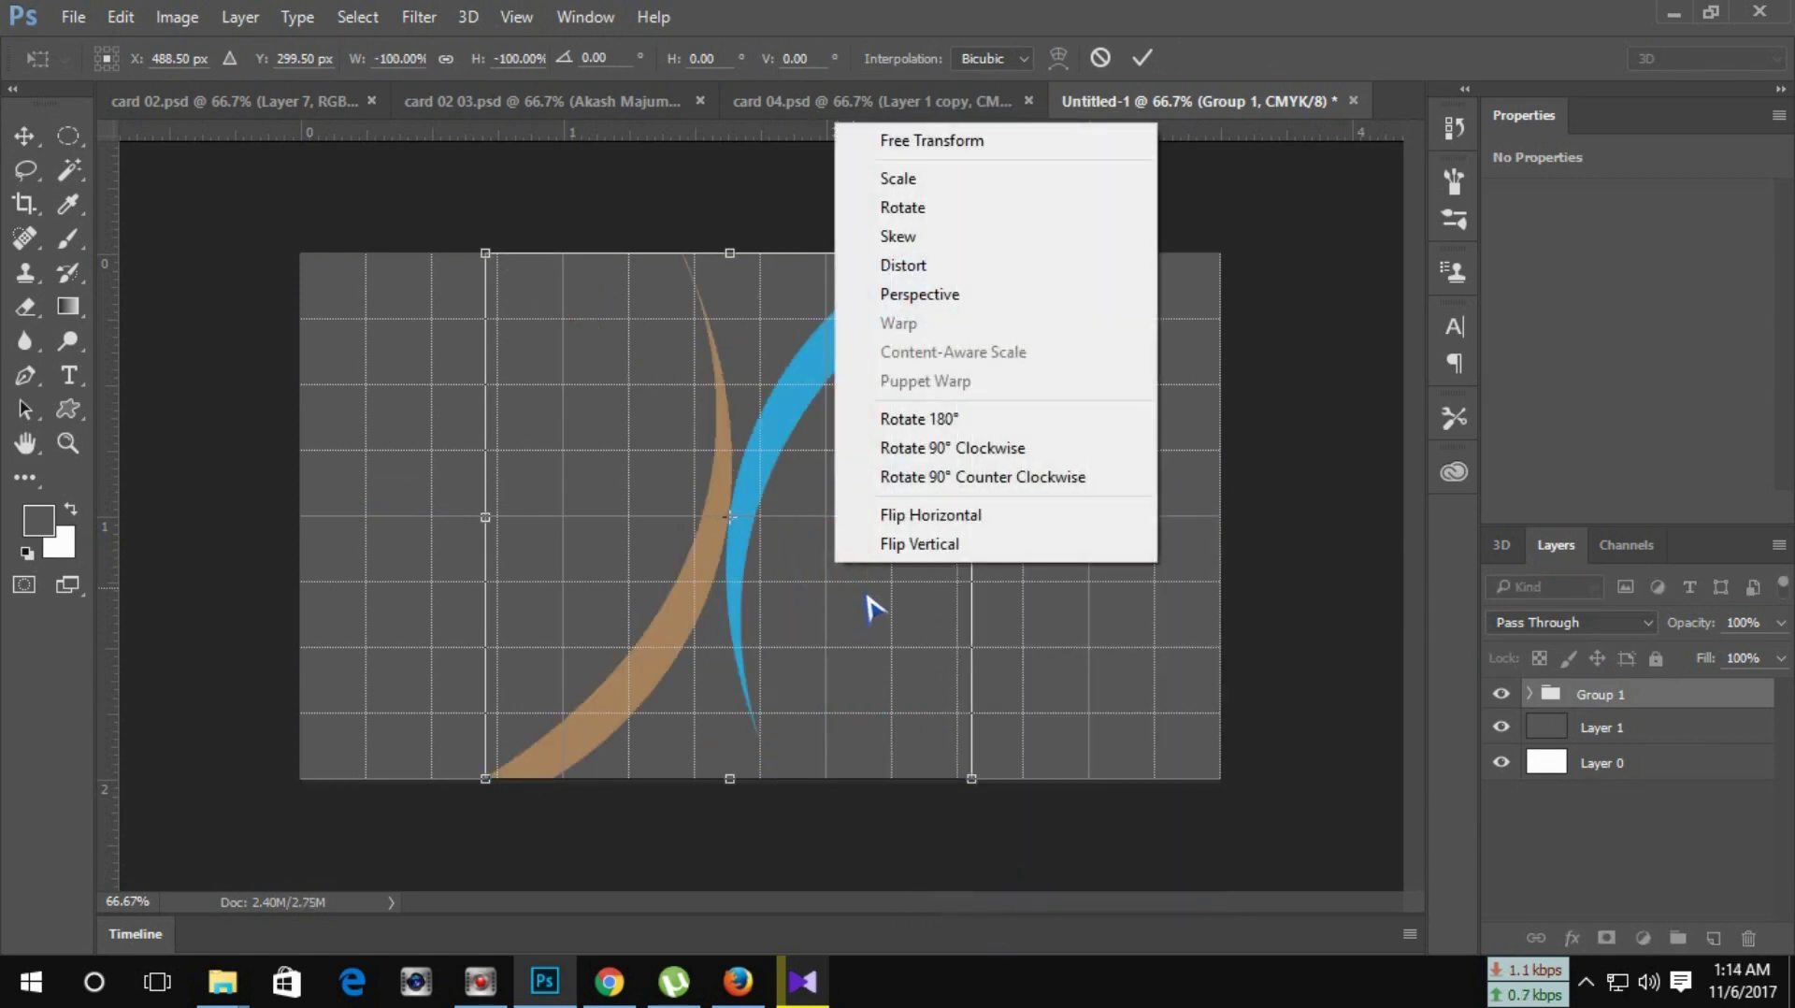
{"action": "left_click", "coordinate": [897, 626]}
{"action": "right_click", "coordinate": [796, 416]}
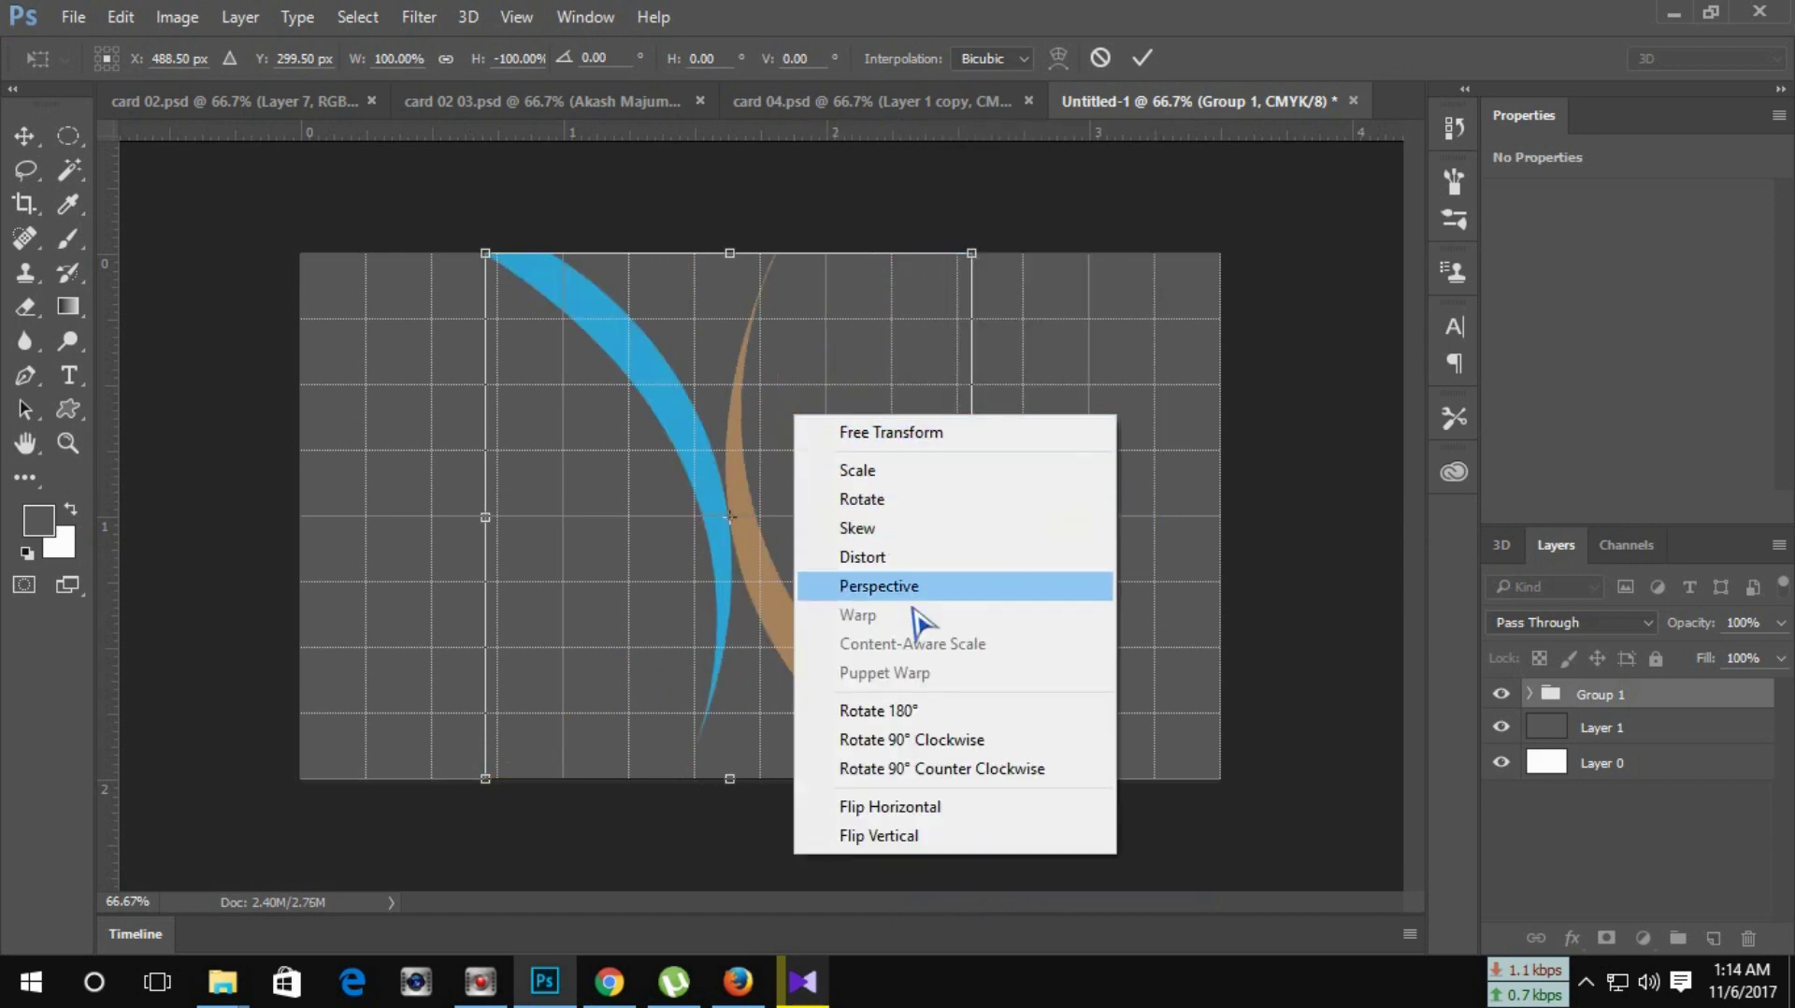
{"action": "left_click", "coordinate": [888, 806]}
{"action": "right_click", "coordinate": [834, 499]}
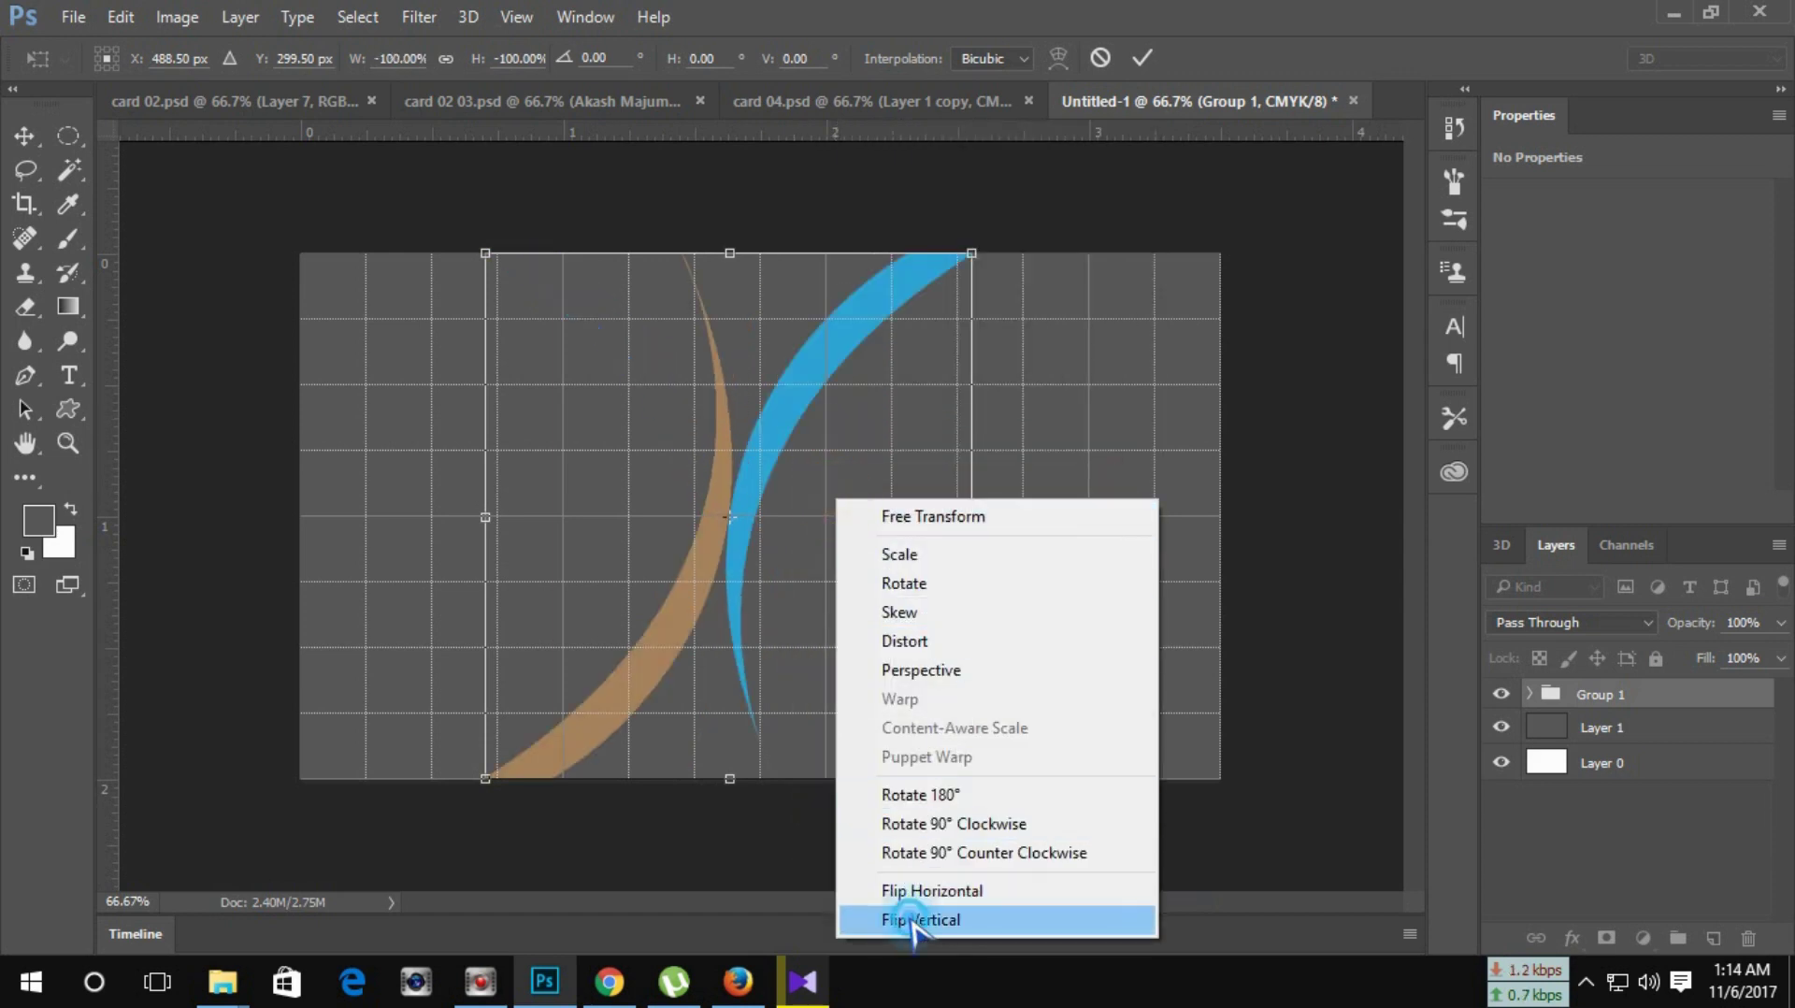
{"action": "left_click", "coordinate": [911, 920]}
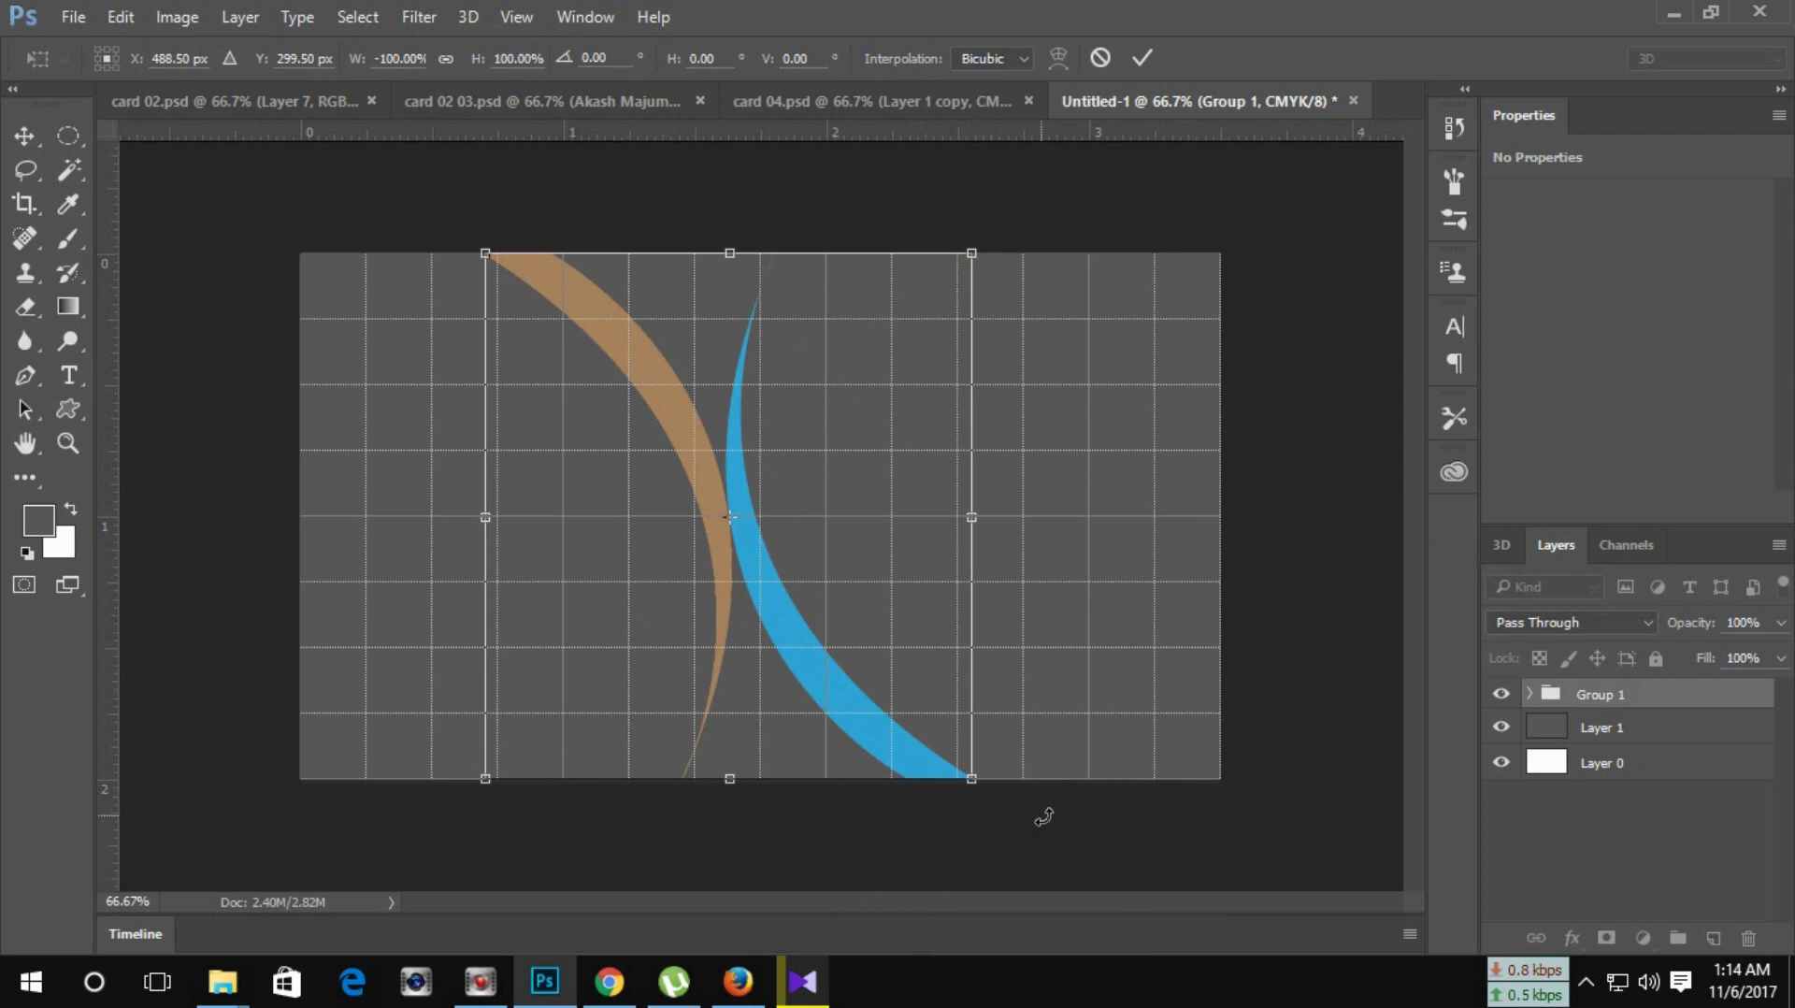
Step: Rotate the arc group about -66° and enlarge it to sweep across the card
{"action": "left_click_drag", "start_coordinate": [1037, 820], "coordinate": [1212, 343]}
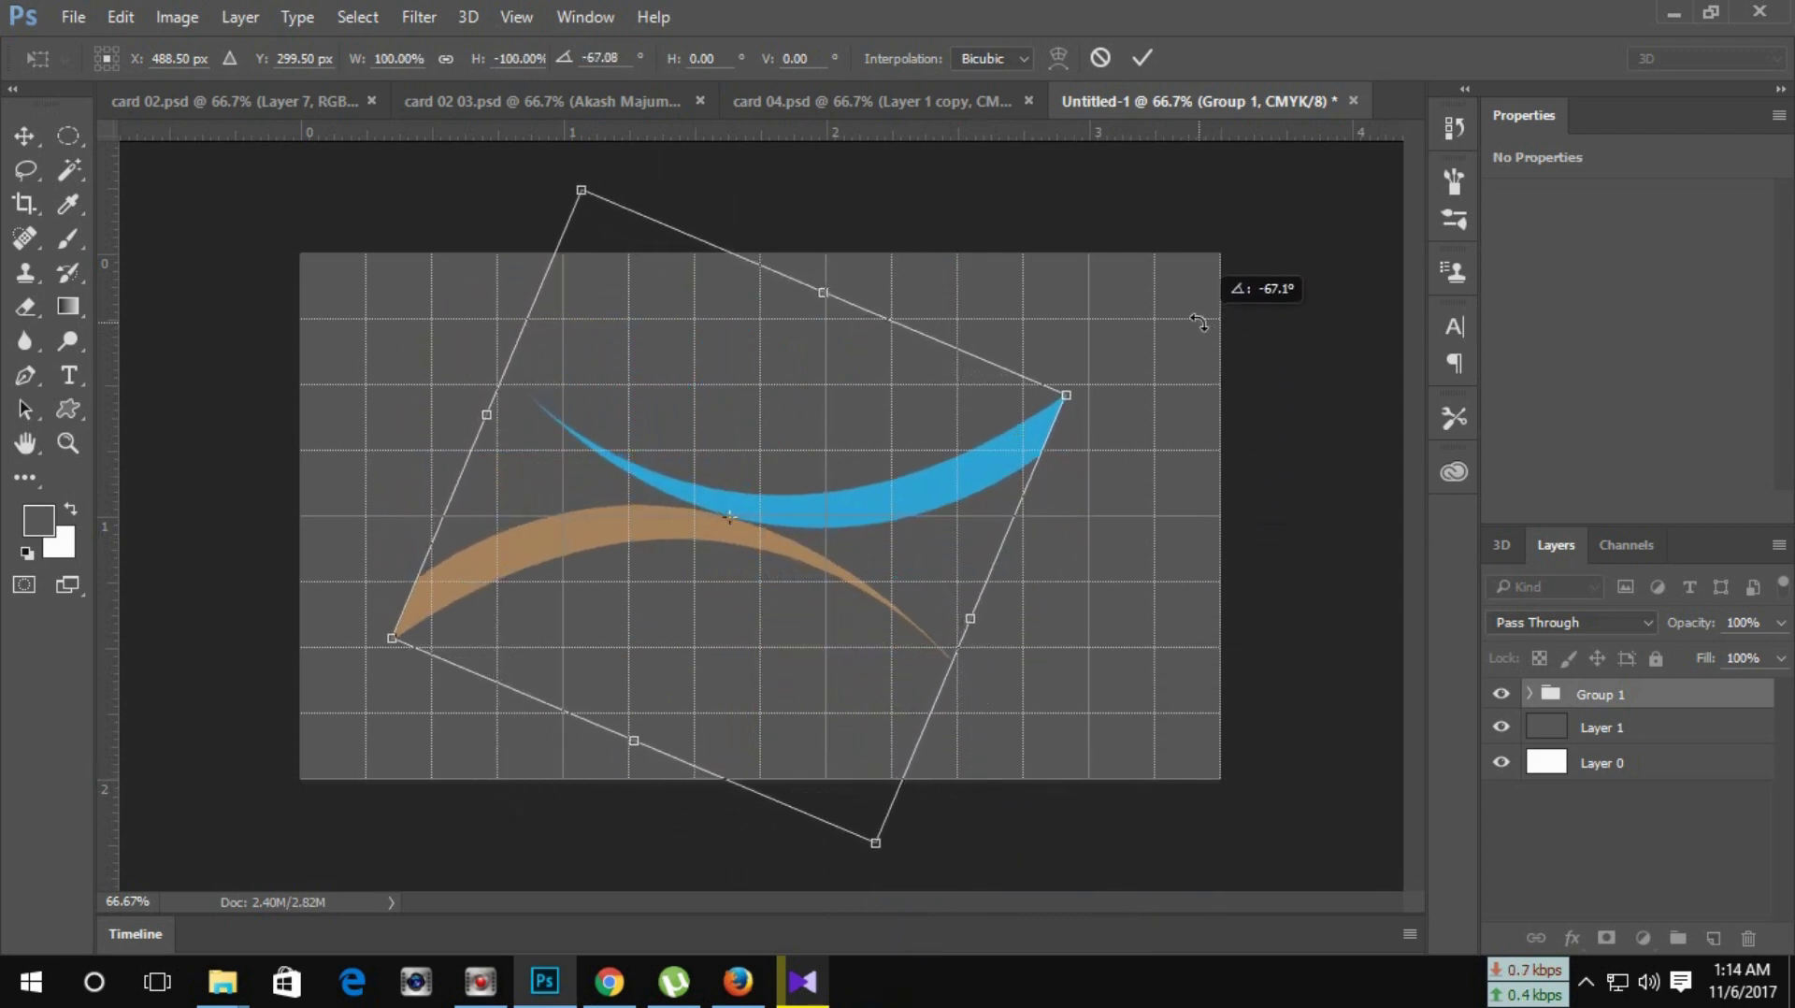
{"action": "left_click_drag", "start_coordinate": [1212, 344], "coordinate": [1200, 335]}
{"action": "left_click_drag", "start_coordinate": [1070, 400], "coordinate": [1255, 387]}
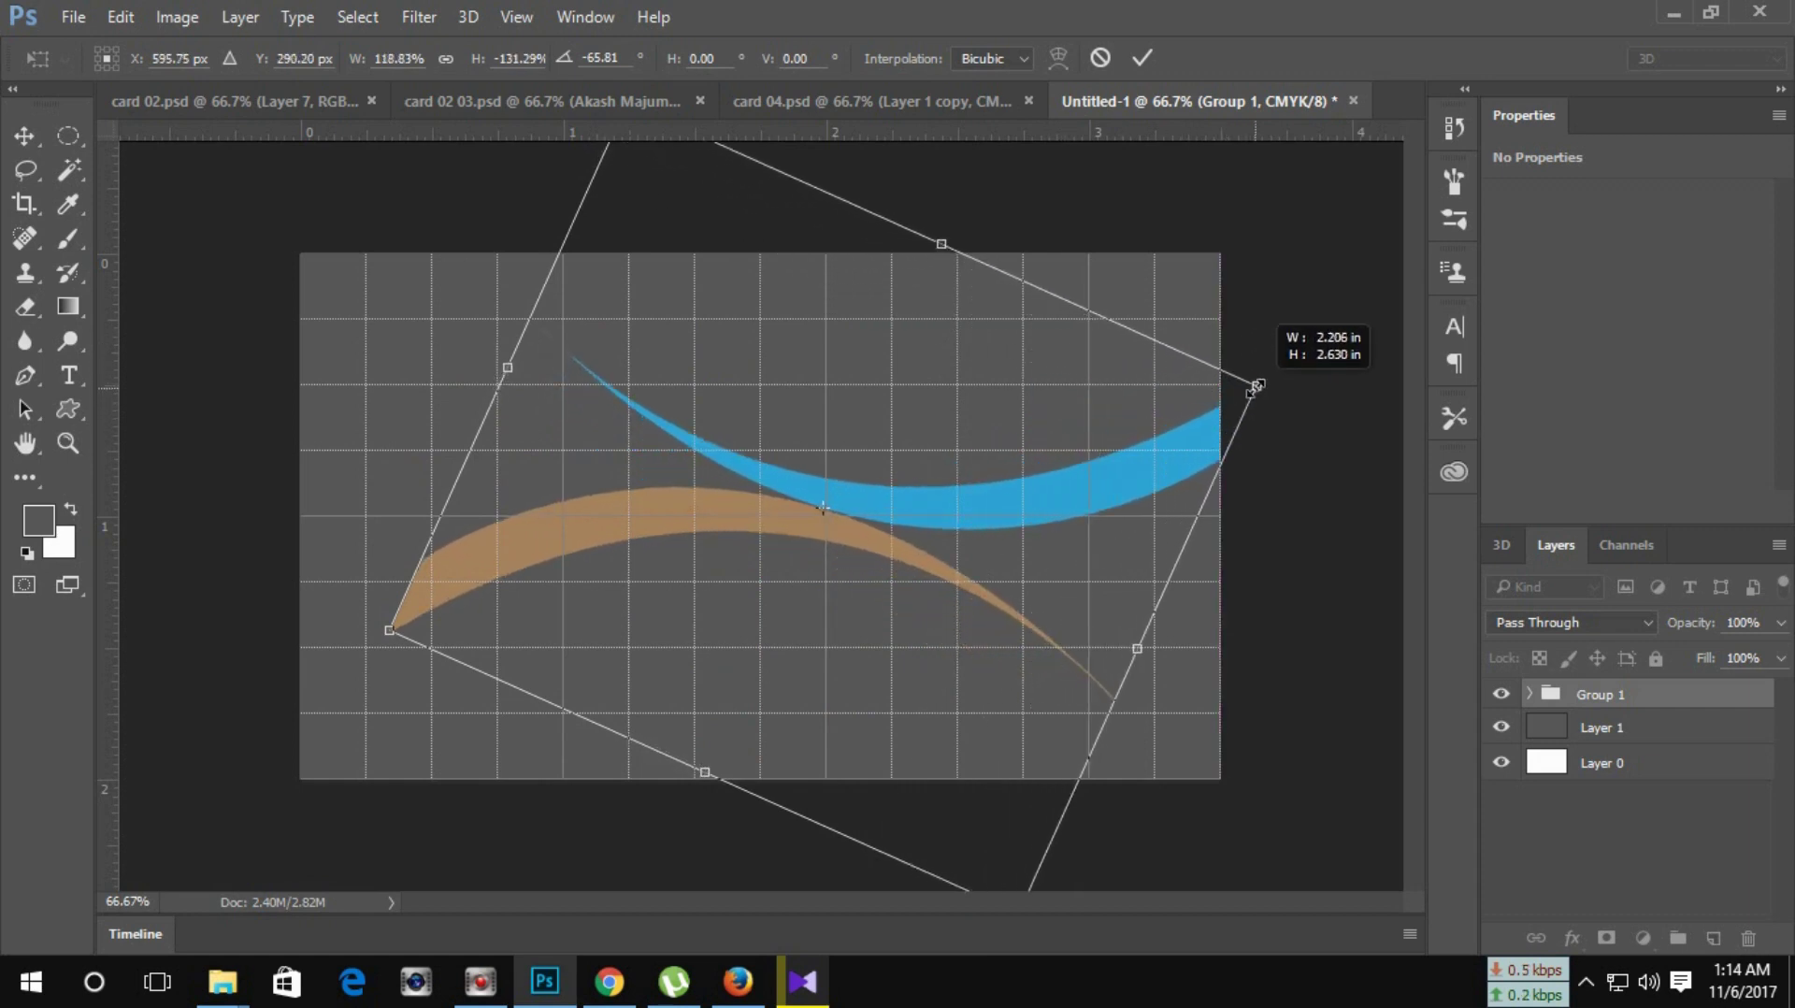
{"action": "left_click_drag", "start_coordinate": [386, 629], "coordinate": [275, 663]}
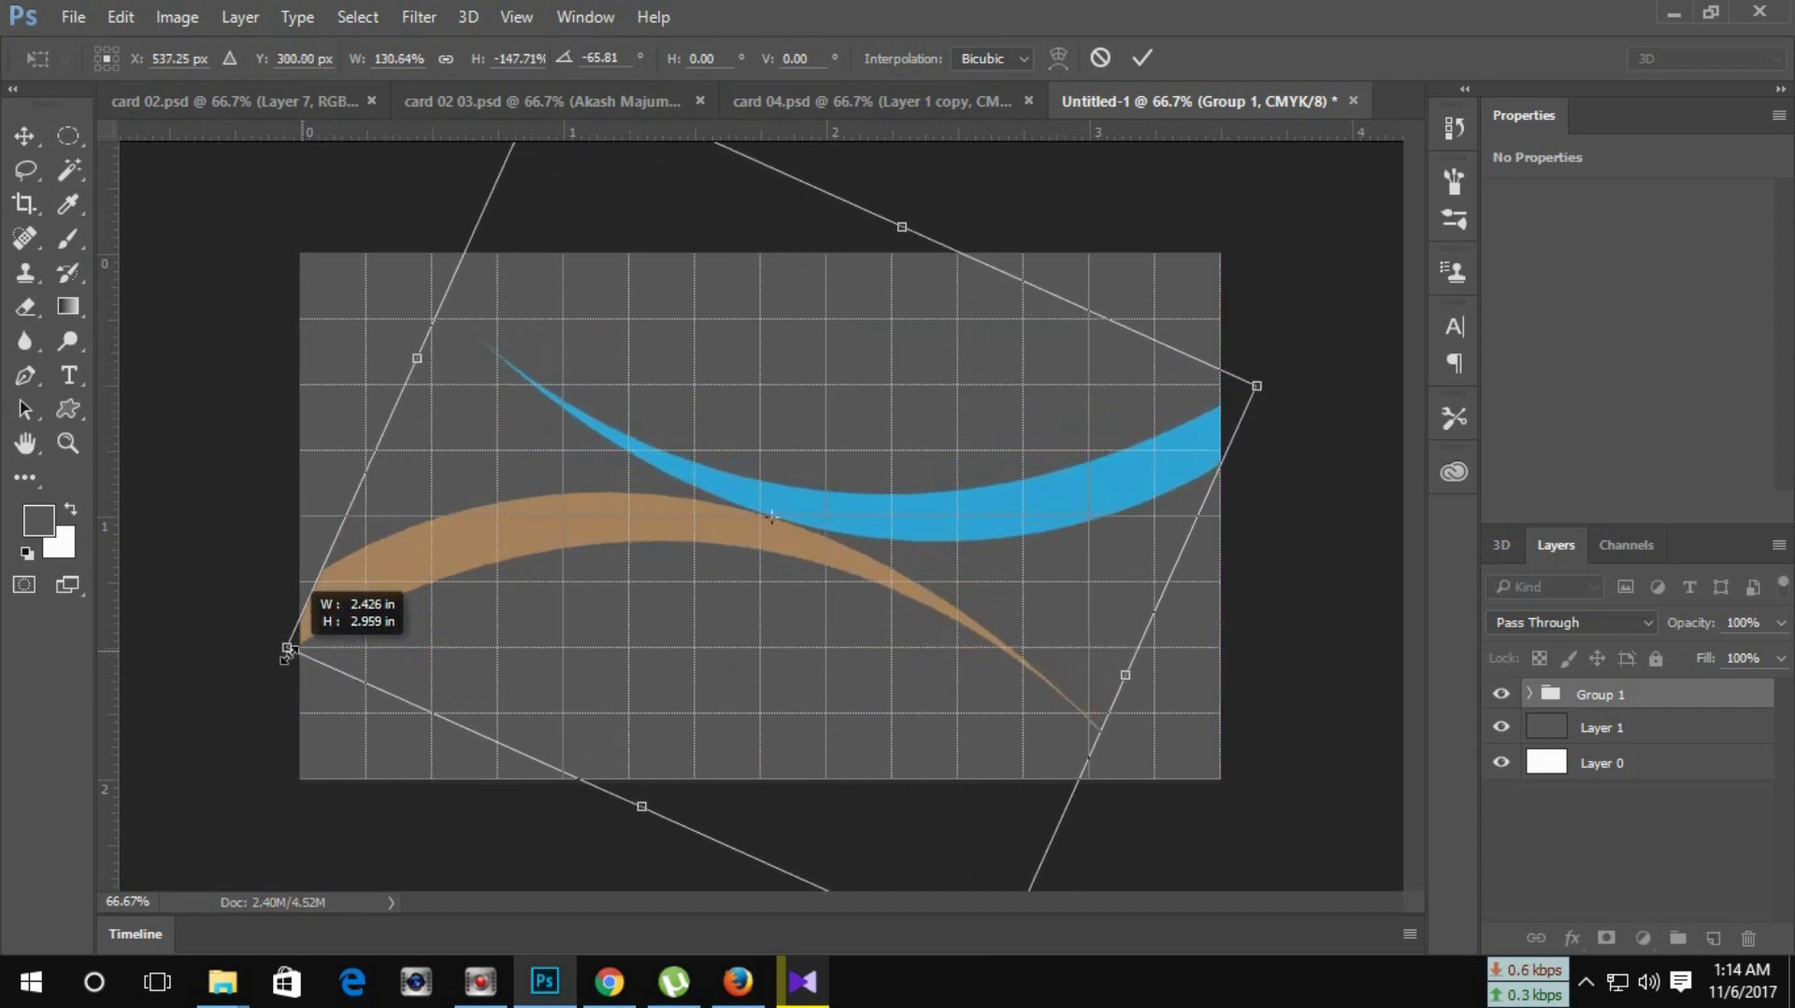
{"action": "left_click_drag", "start_coordinate": [642, 621], "coordinate": [642, 626]}
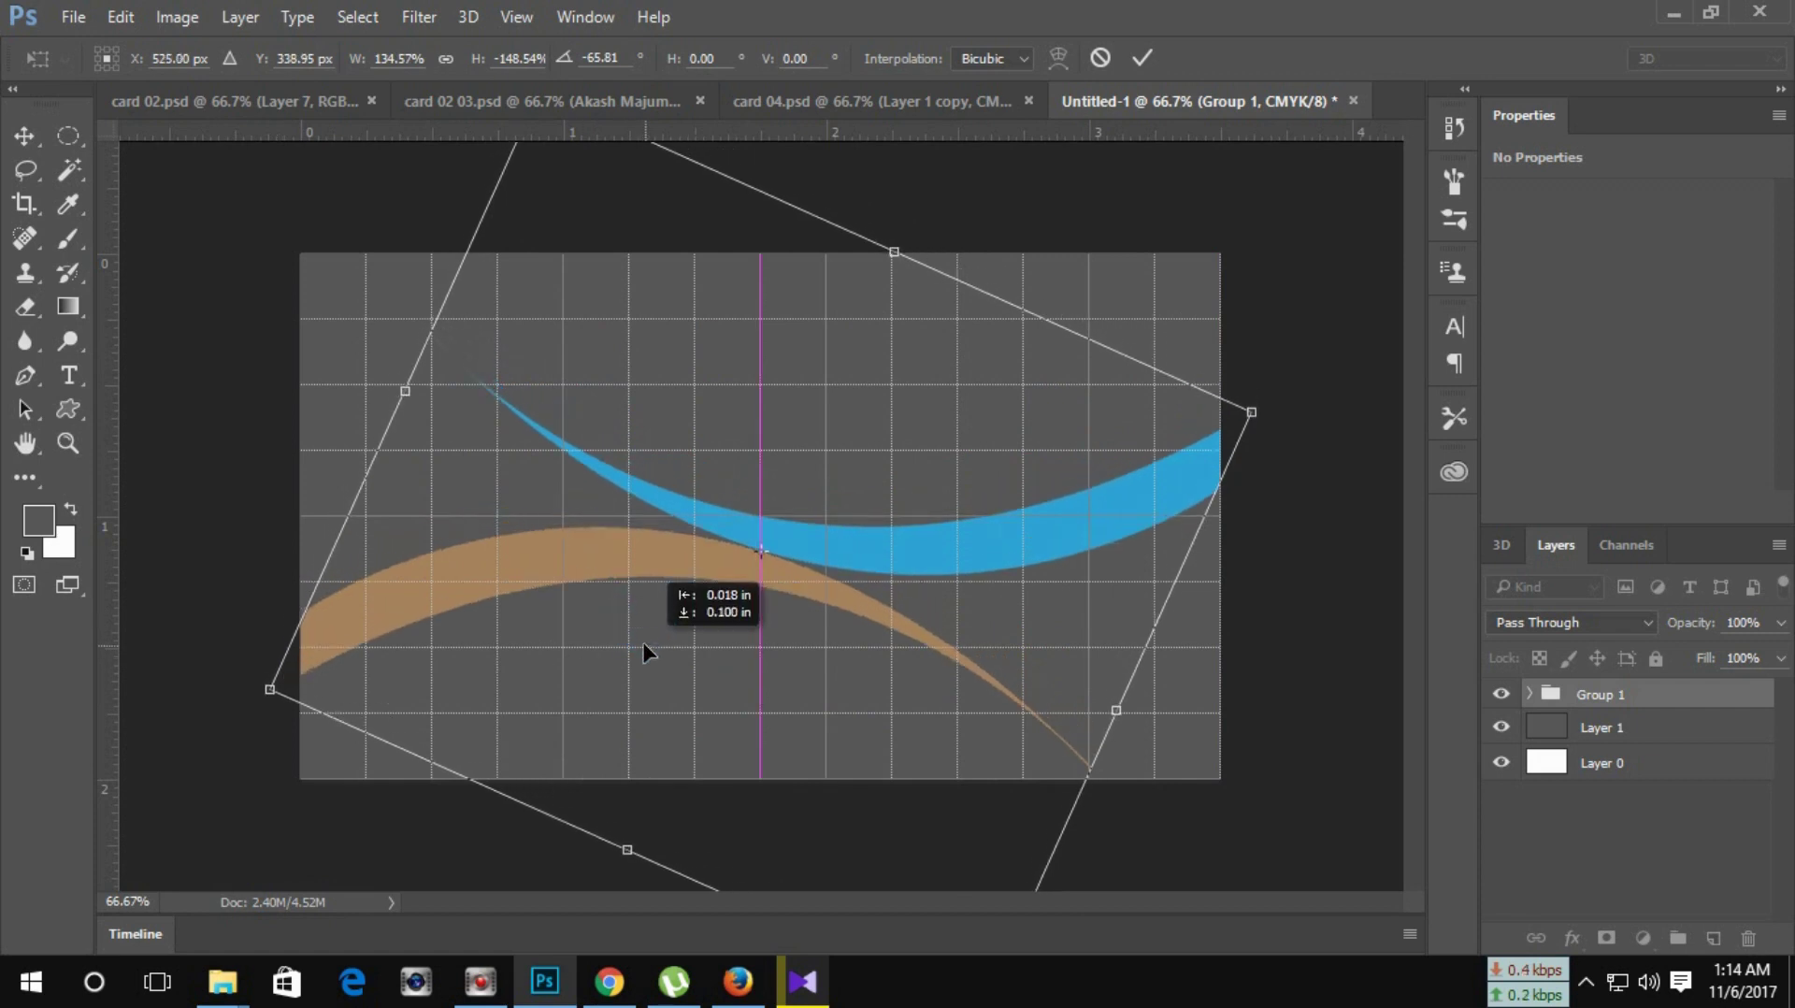
{"action": "key", "text": "Return"}
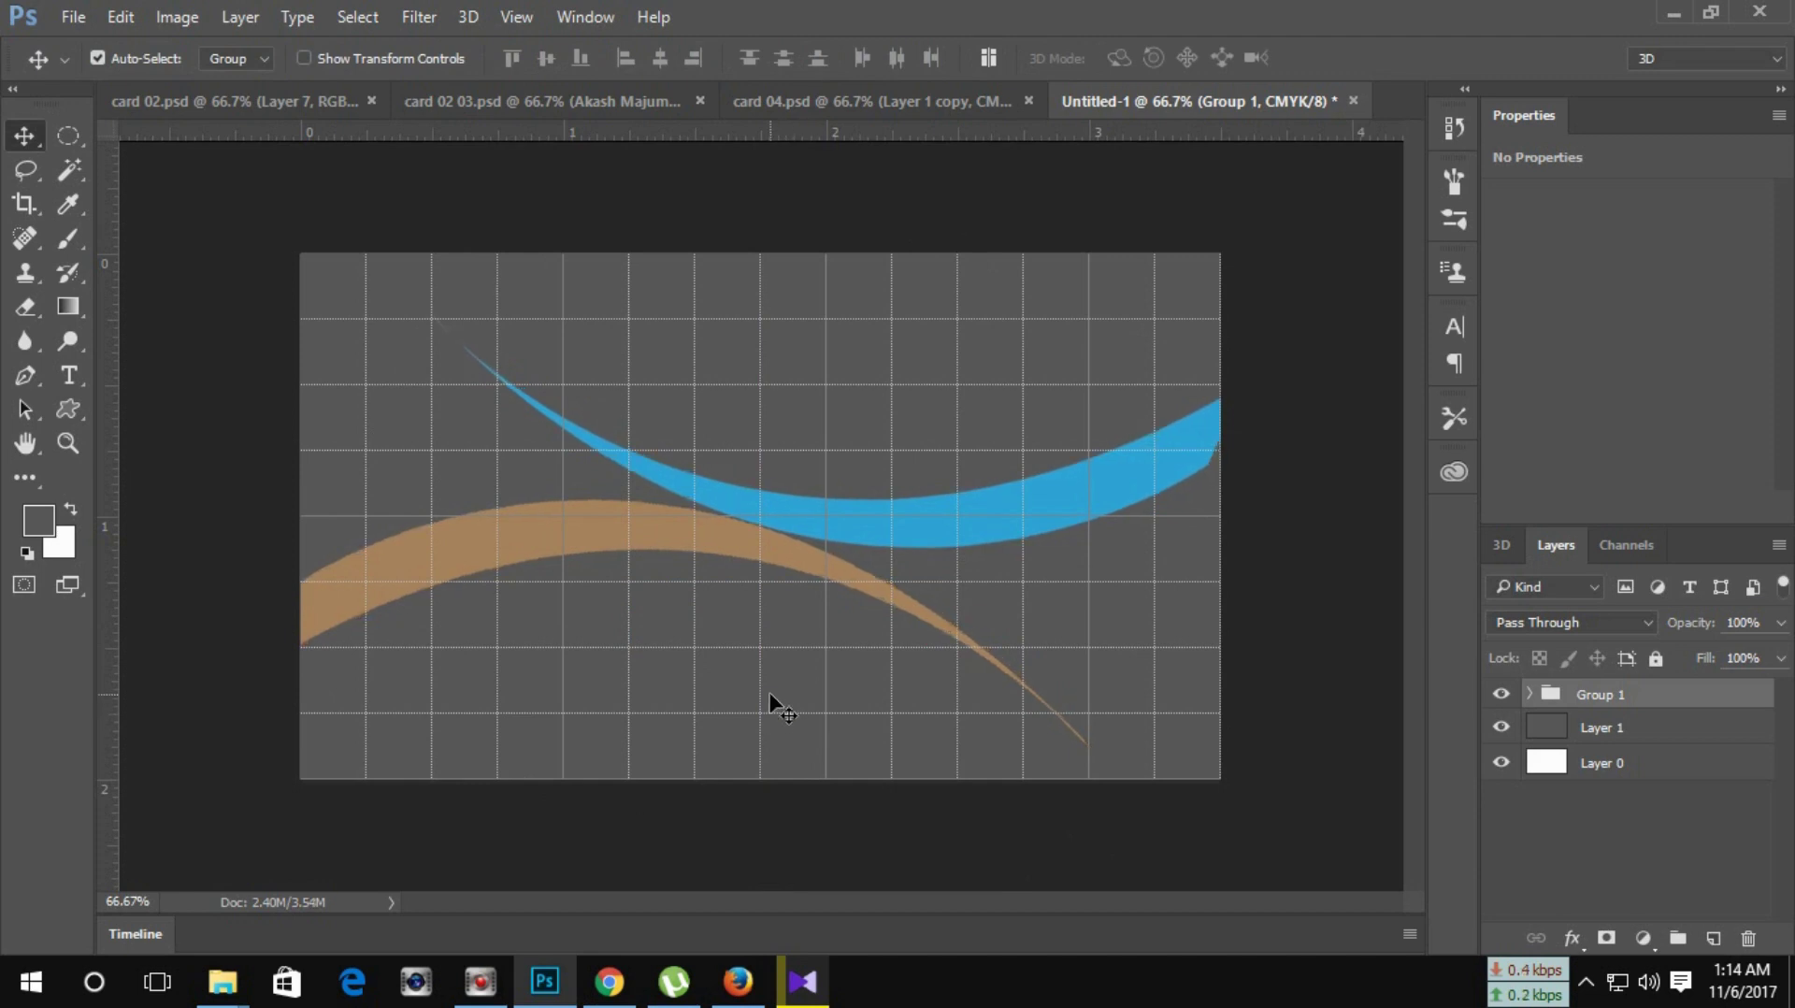
{"action": "key", "text": "ctrl+t"}
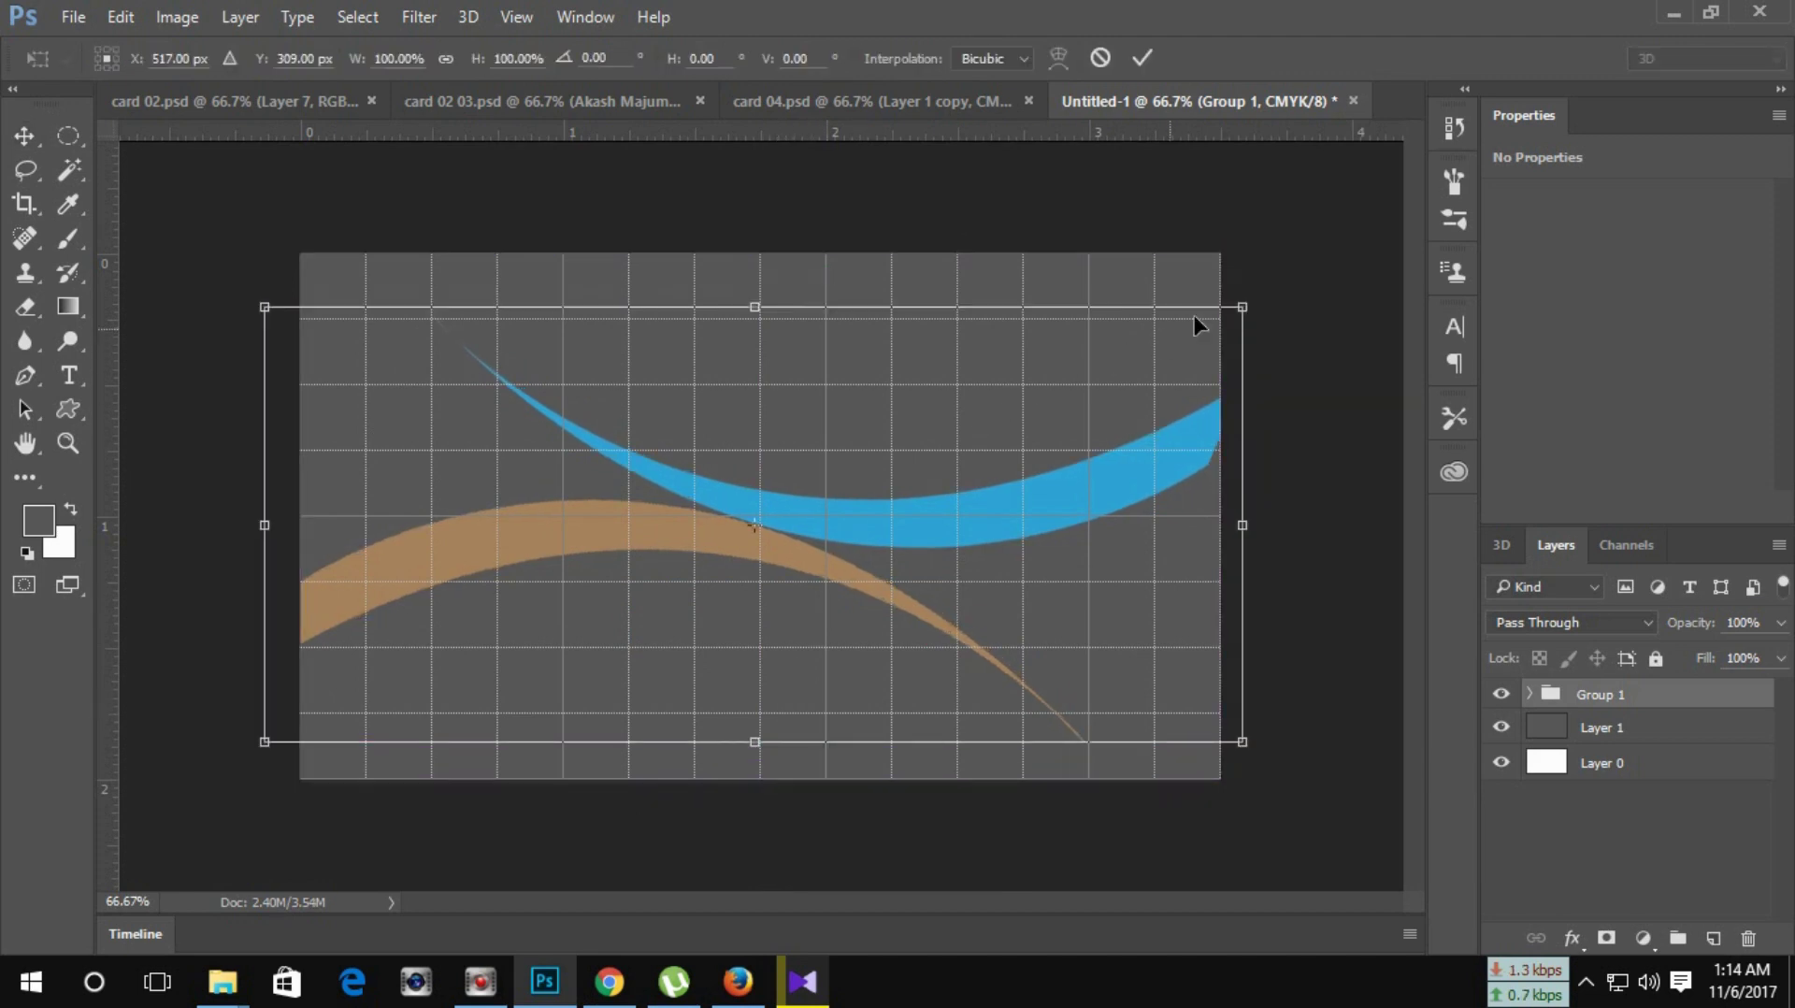
{"action": "left_click_drag", "start_coordinate": [1244, 306], "coordinate": [1258, 302]}
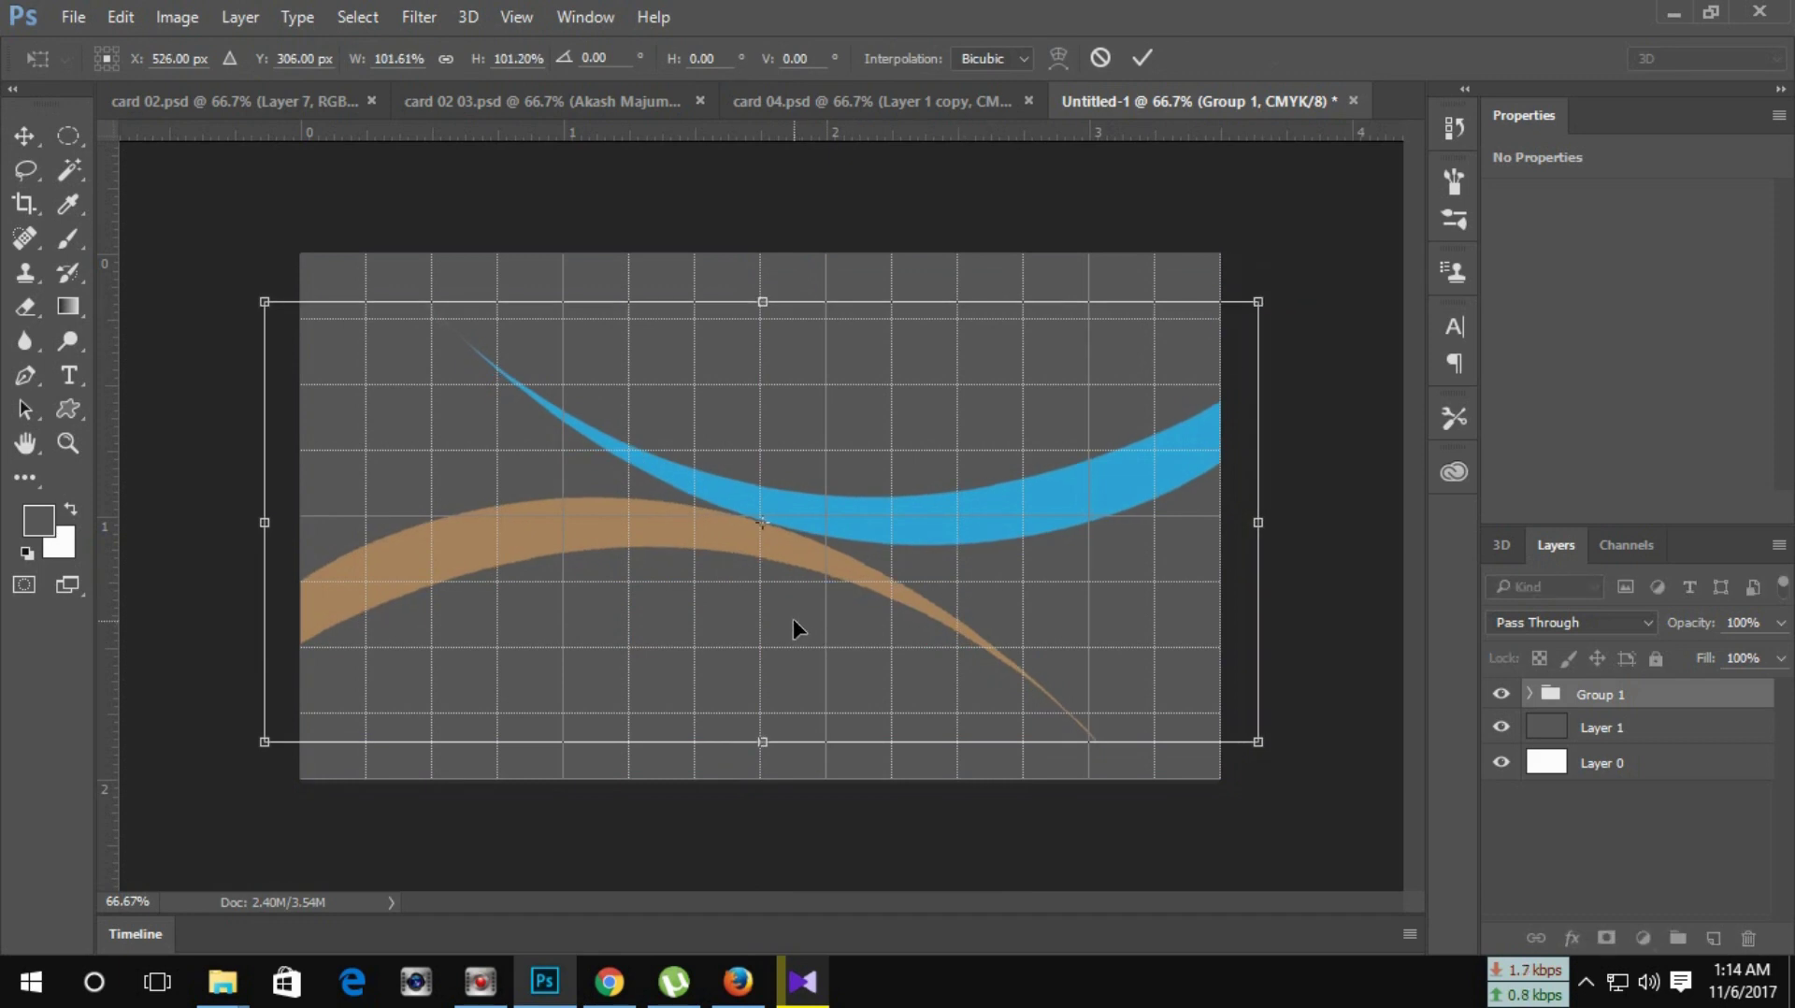
{"action": "key", "text": "Return"}
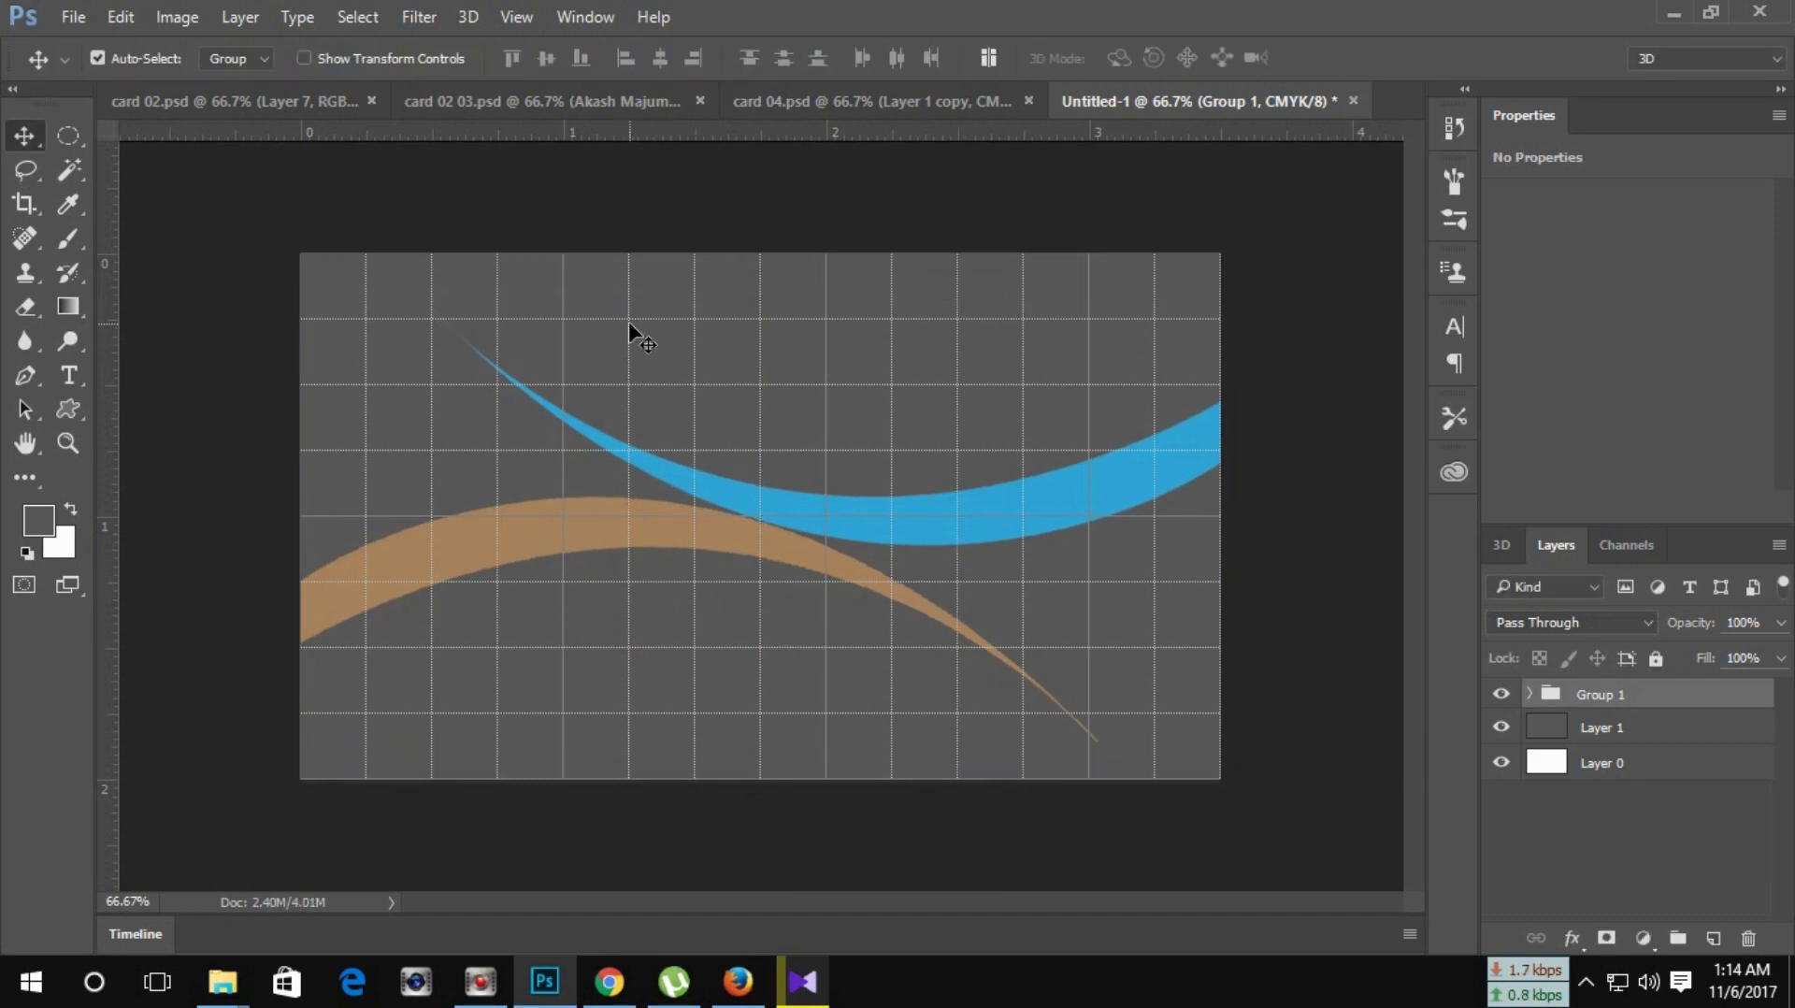
Step: Copy artwork from card 04.psd to Untitled-1, then delete the wrongly copied black-bar layer
{"action": "left_click", "coordinate": [795, 103]}
{"action": "left_click", "coordinate": [973, 536]}
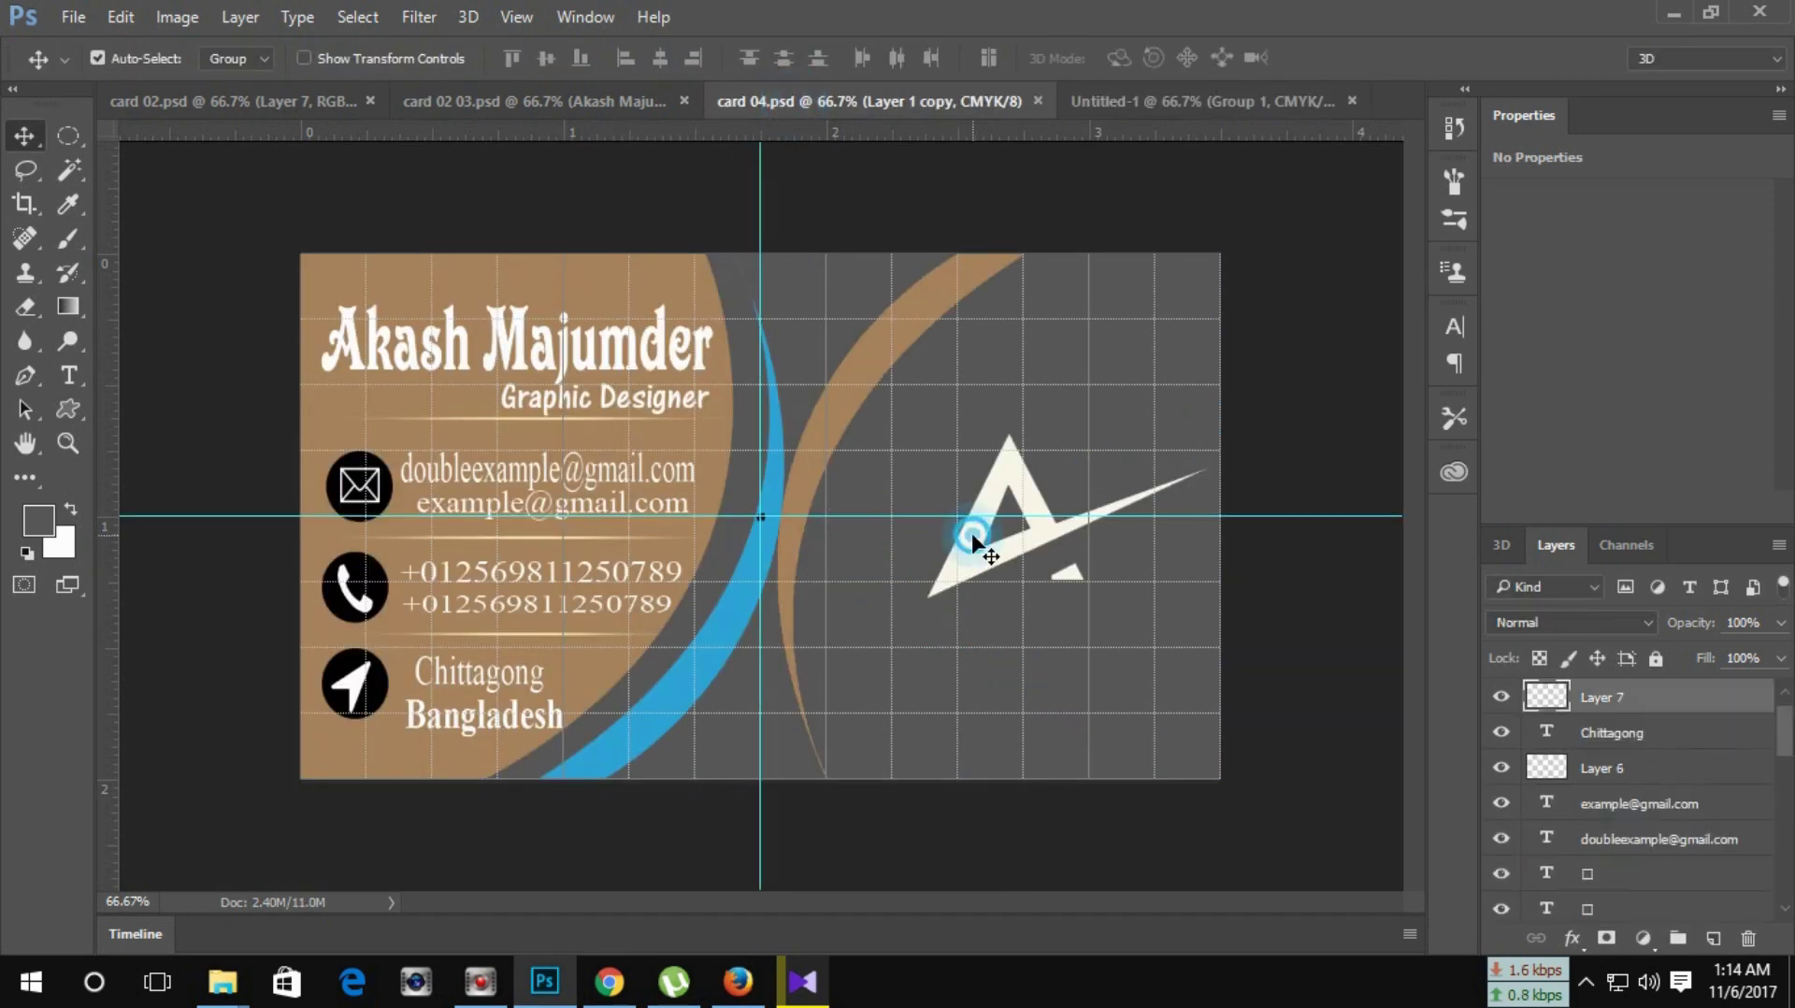
{"action": "mouse_move", "coordinate": [974, 573]}
{"action": "left_mouse_down"}
{"action": "mouse_move", "coordinate": [1130, 105]}
{"action": "mouse_move", "coordinate": [593, 689]}
{"action": "mouse_move", "coordinate": [586, 710]}
{"action": "mouse_move", "coordinate": [626, 732]}
{"action": "left_mouse_up"}
{"action": "mouse_move", "coordinate": [933, 681]}
{"action": "left_mouse_down"}
{"action": "mouse_move", "coordinate": [972, 678]}
{"action": "mouse_move", "coordinate": [951, 643]}
{"action": "left_mouse_up"}
{"action": "key", "text": "ctrl"}
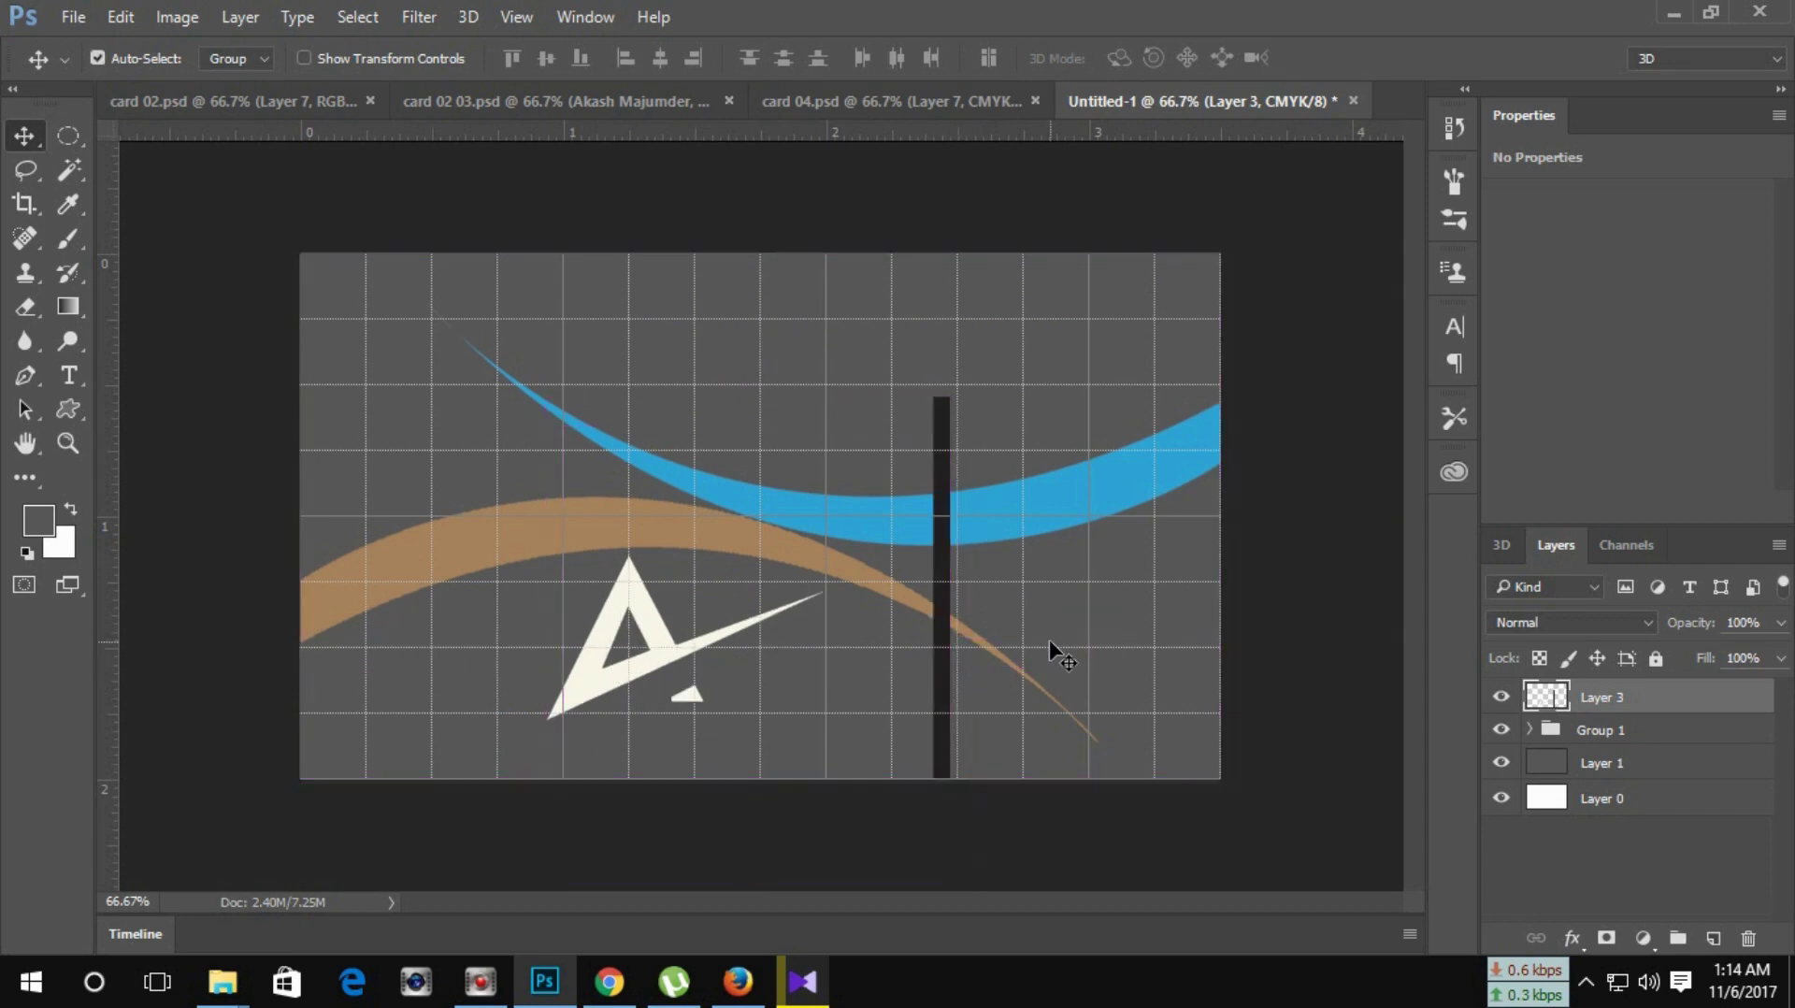
{"action": "key", "text": "Delete"}
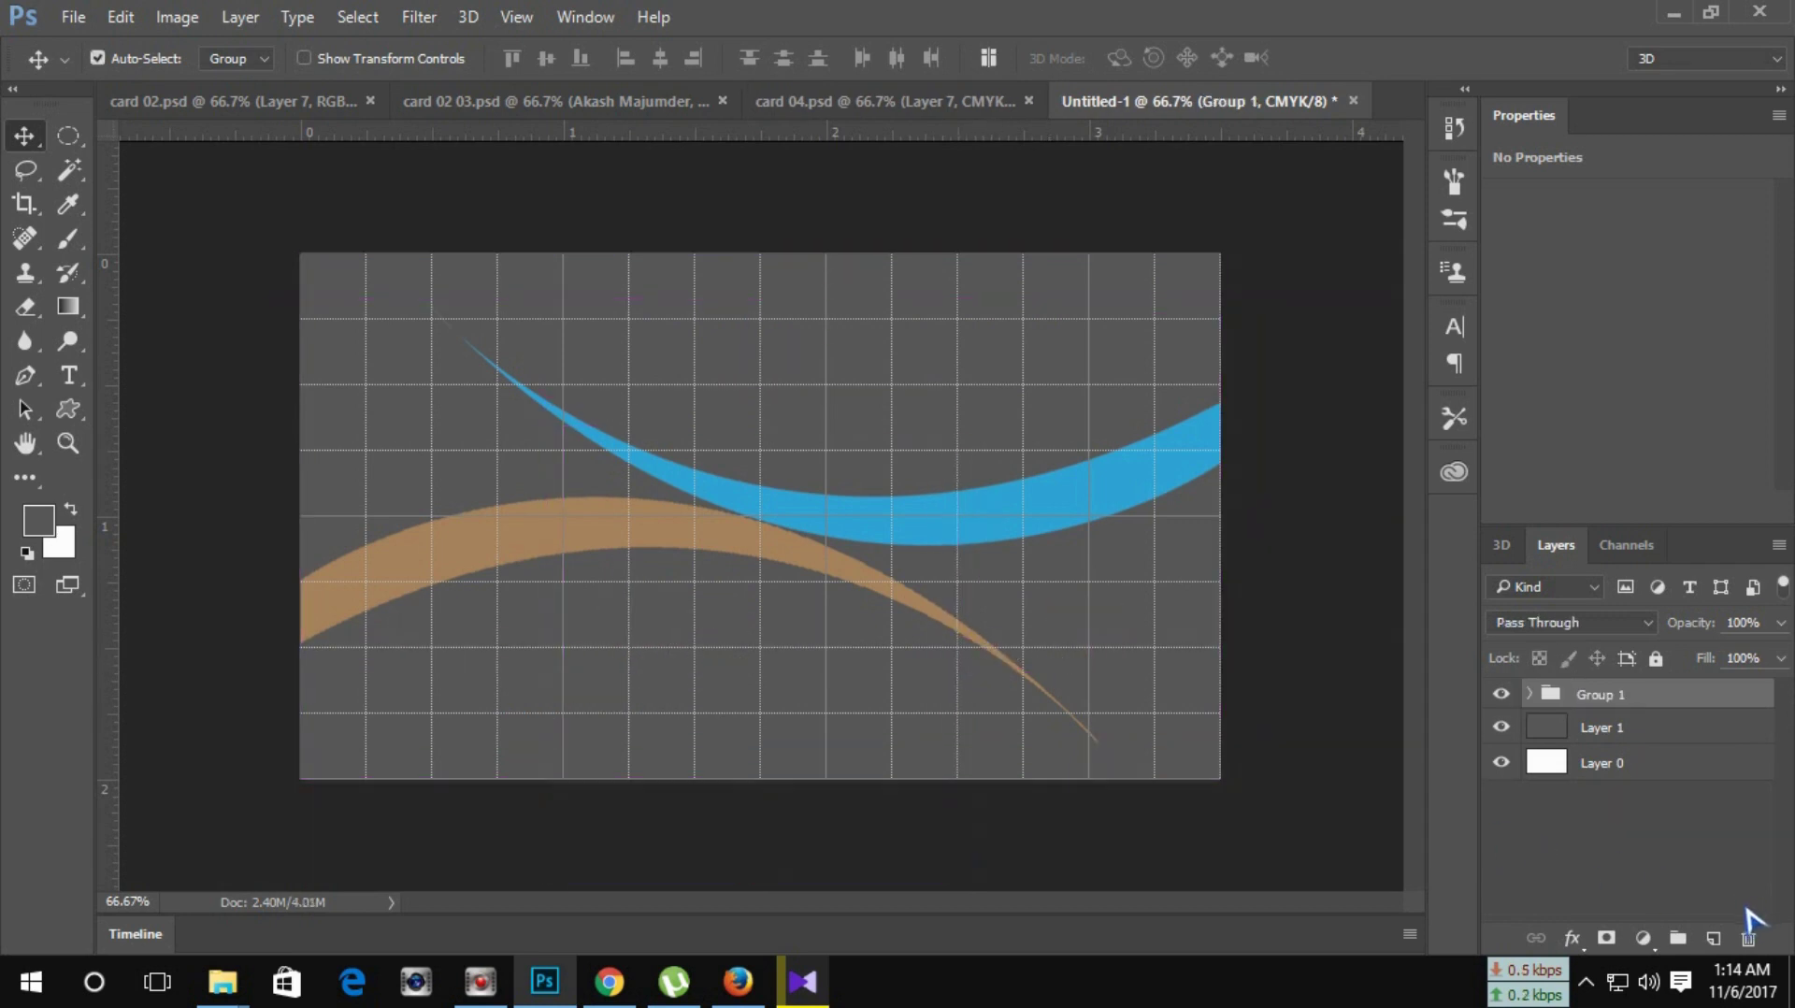
Step: Copy the white A logo from card 04.psd into Untitled-1 and move it lower left
{"action": "left_click", "coordinate": [1717, 936]}
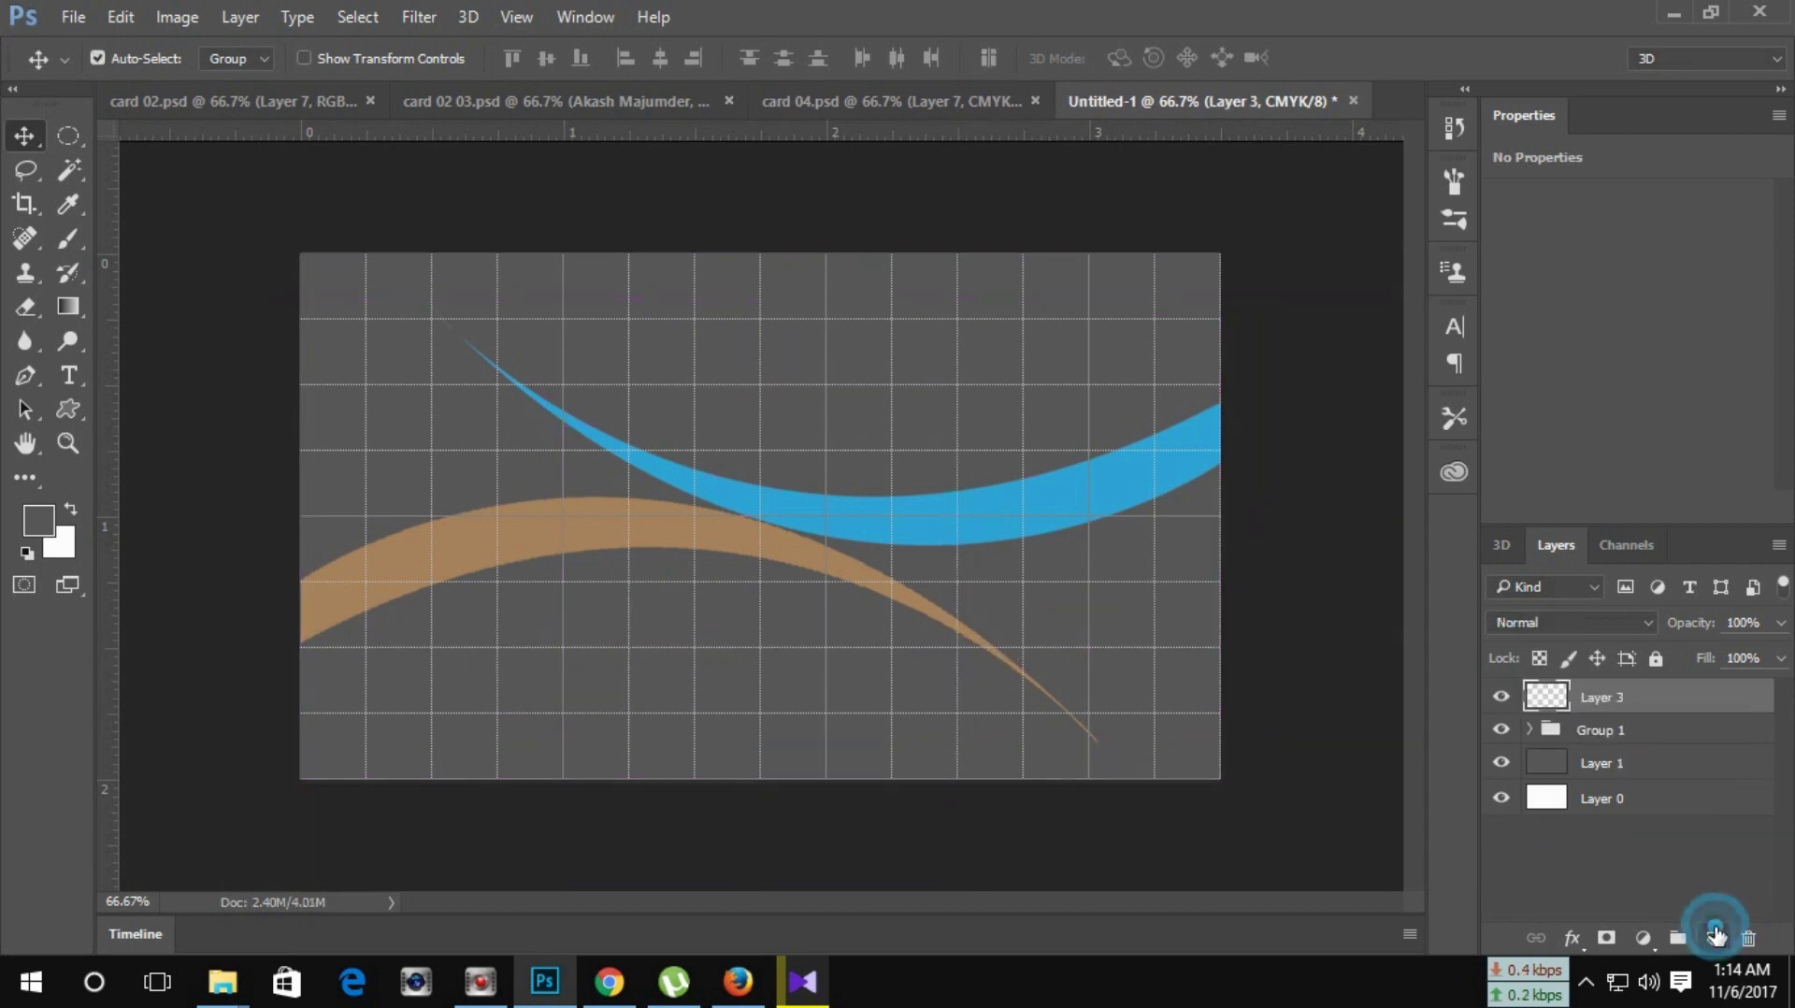
{"action": "left_click", "coordinate": [935, 103]}
{"action": "mouse_move", "coordinate": [955, 550]}
{"action": "left_mouse_down"}
{"action": "mouse_move", "coordinate": [1122, 111]}
{"action": "mouse_move", "coordinate": [1090, 241]}
{"action": "left_mouse_up"}
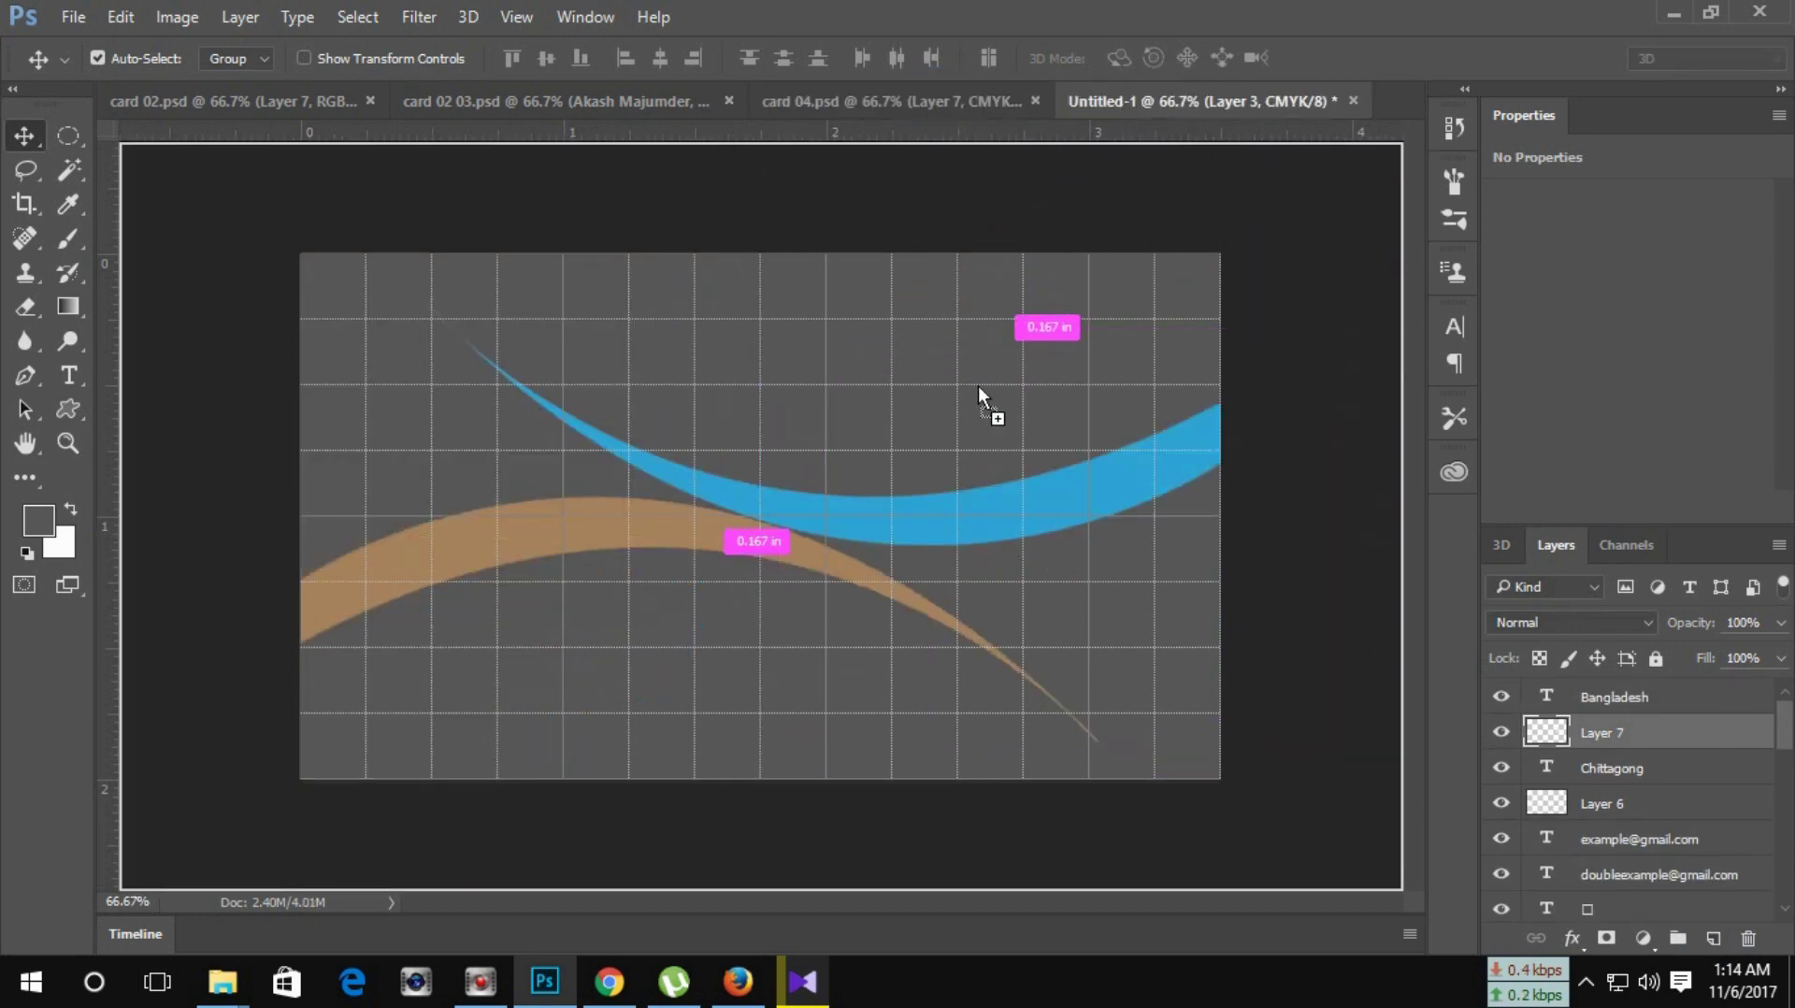
{"action": "mouse_move", "coordinate": [978, 386]}
{"action": "left_mouse_down"}
{"action": "mouse_move", "coordinate": [984, 367]}
{"action": "mouse_move", "coordinate": [939, 414]}
{"action": "mouse_move", "coordinate": [940, 455]}
{"action": "mouse_move", "coordinate": [739, 618]}
{"action": "mouse_move", "coordinate": [603, 667]}
{"action": "left_mouse_up"}
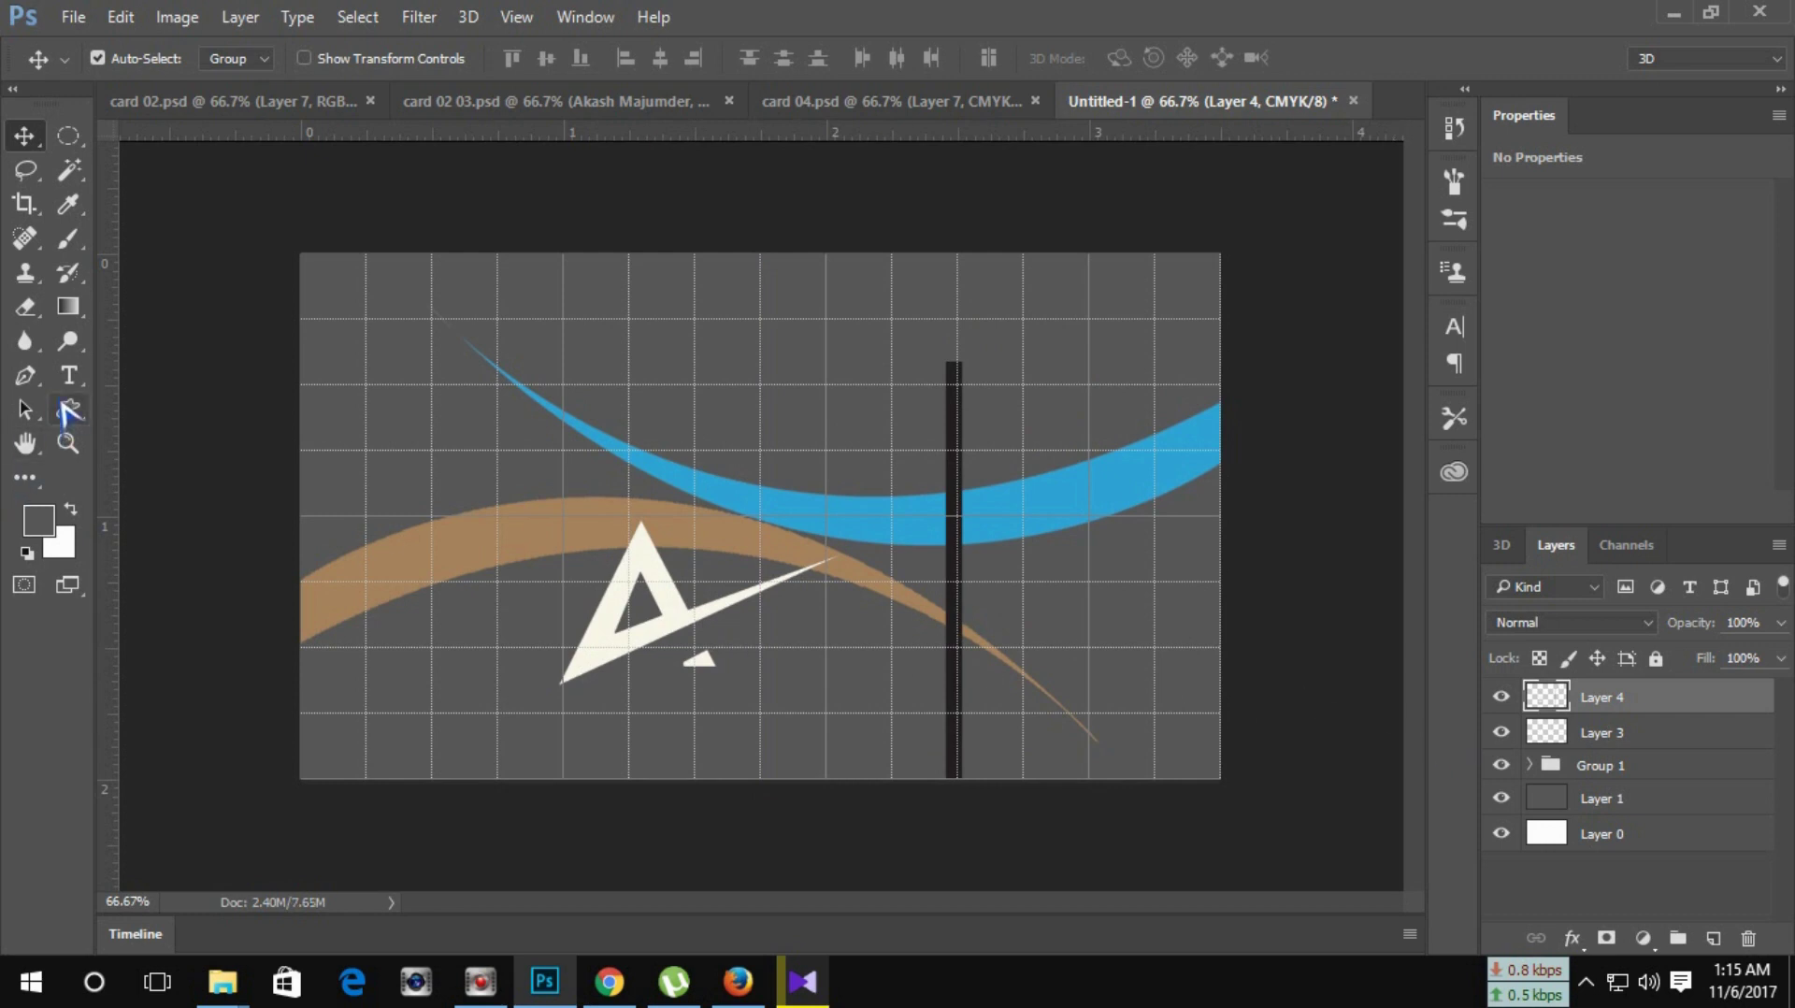
Step: Delete the dark vertical bar via Magic Wand selection, then move the A logo down-left
{"action": "left_click", "coordinate": [67, 170]}
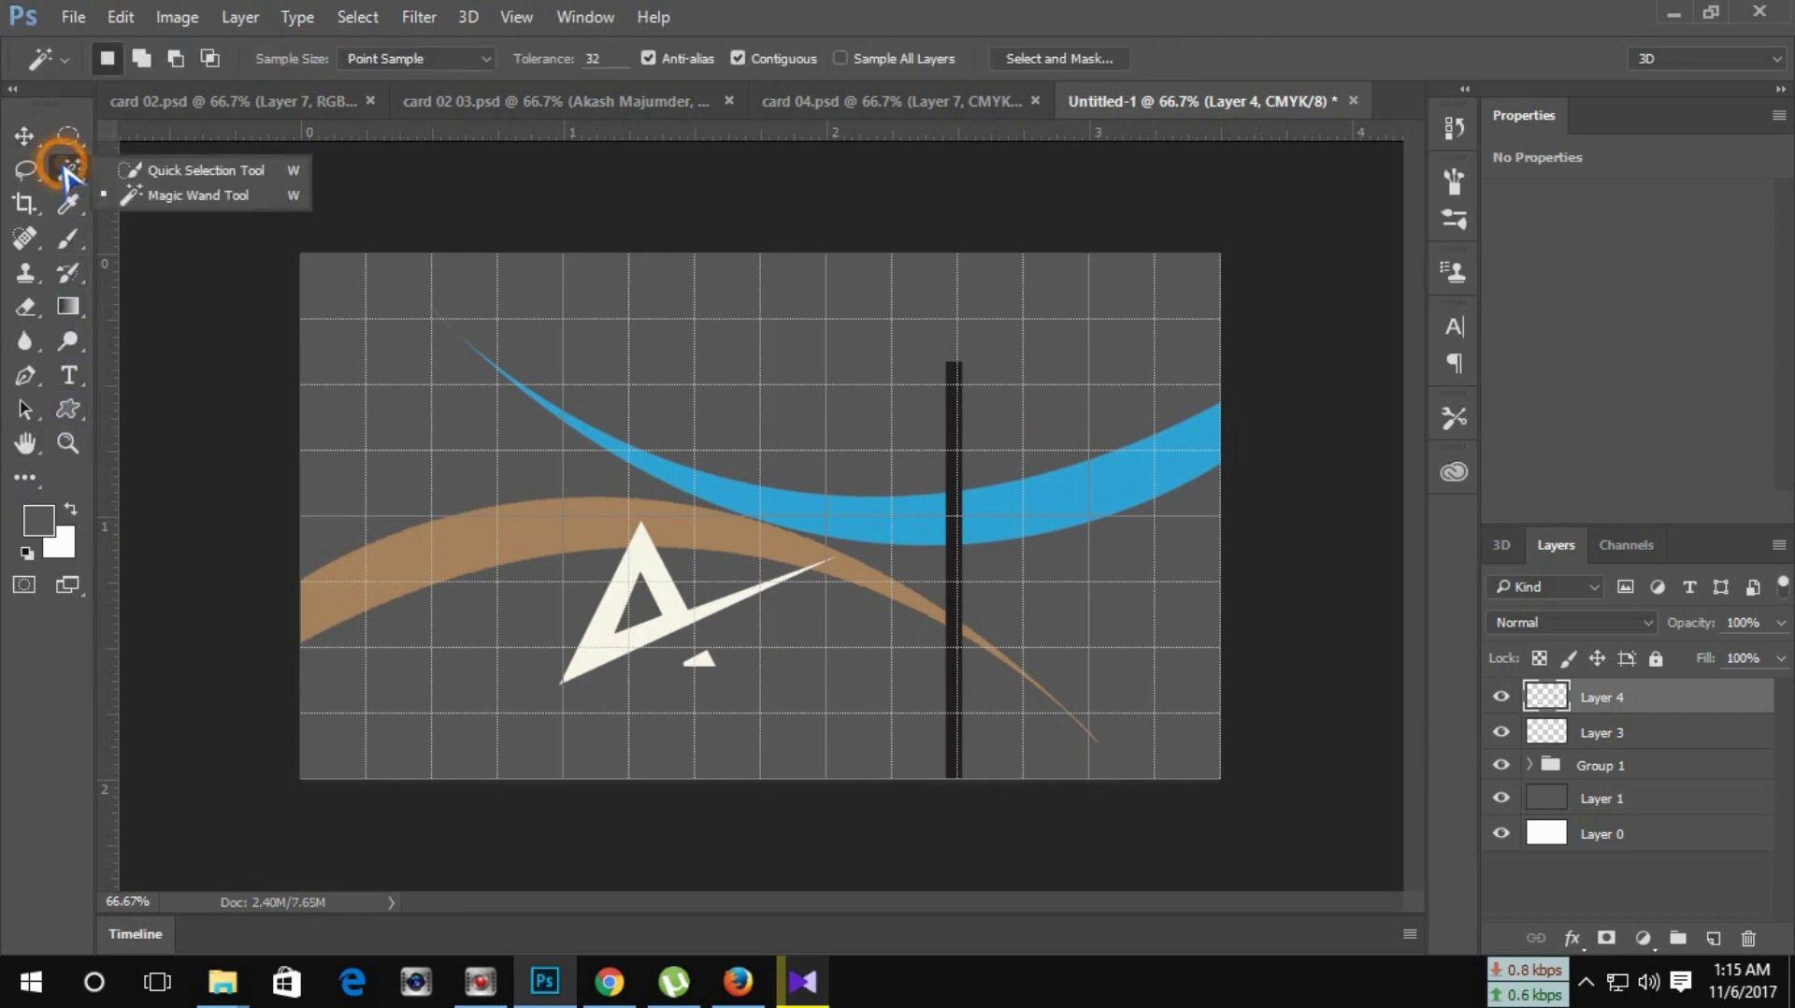
{"action": "left_click", "coordinate": [154, 195]}
{"action": "left_click", "coordinate": [954, 537]}
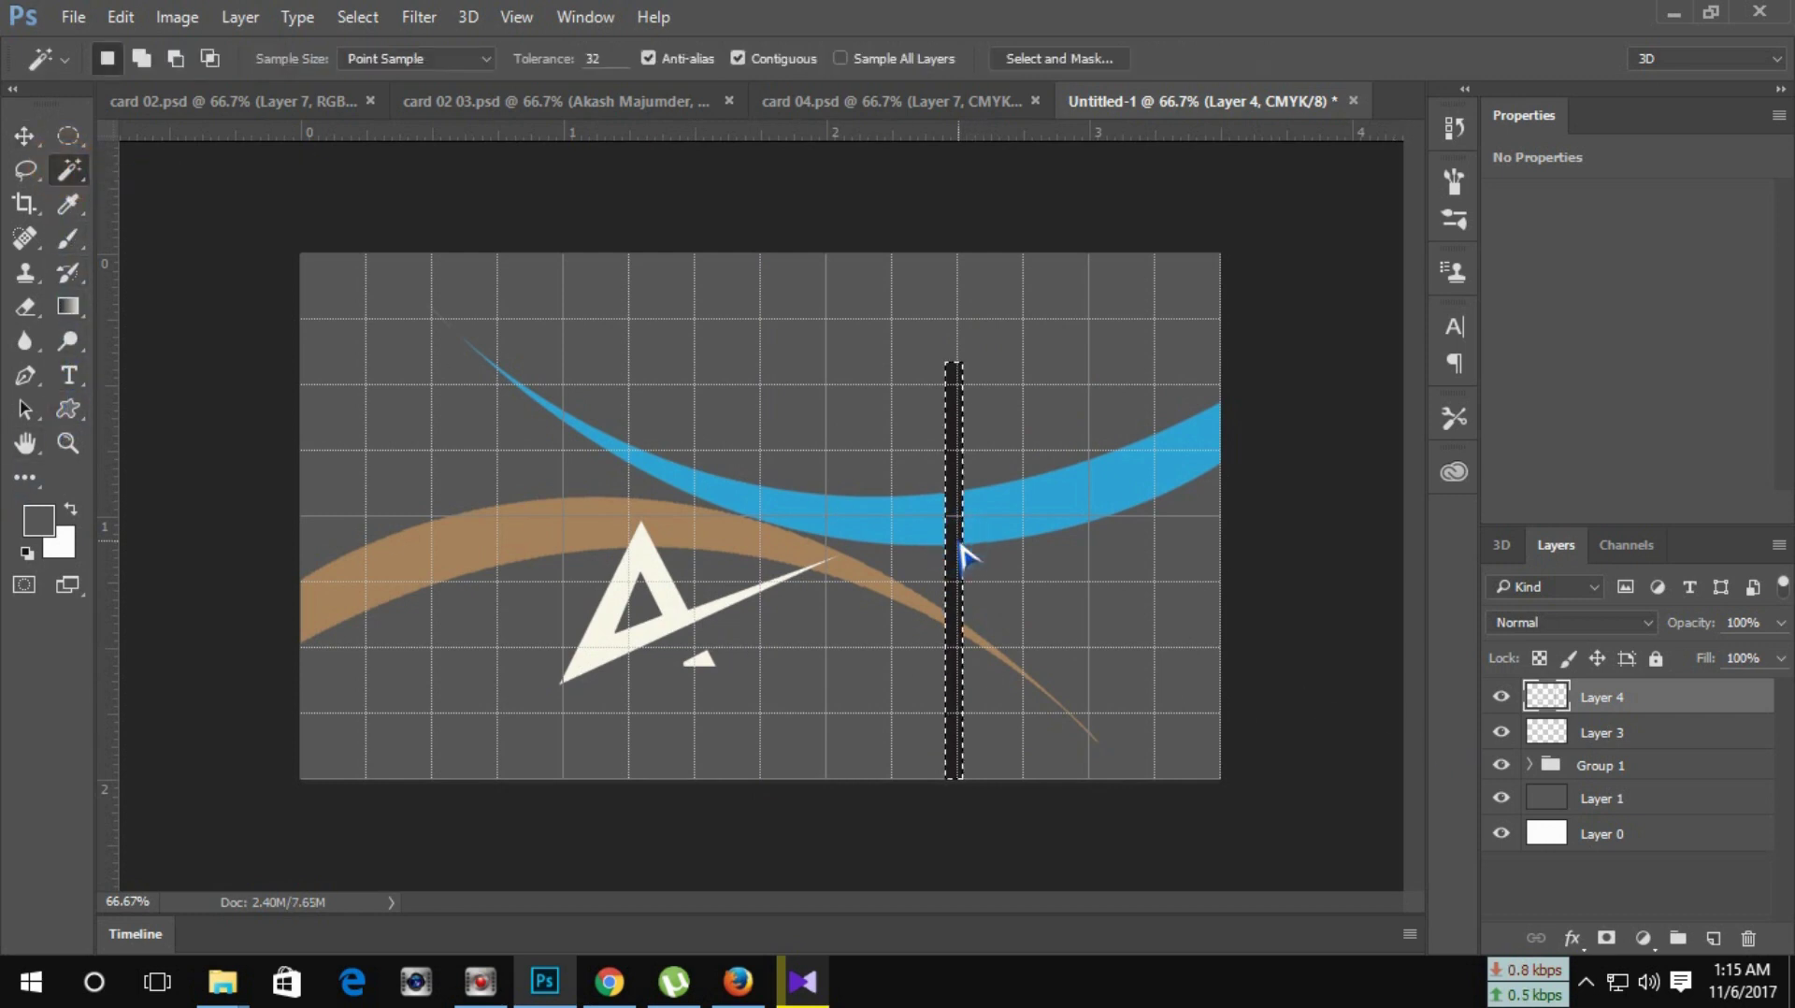
{"action": "key", "text": "Delete"}
{"action": "key", "text": "ctrl+d"}
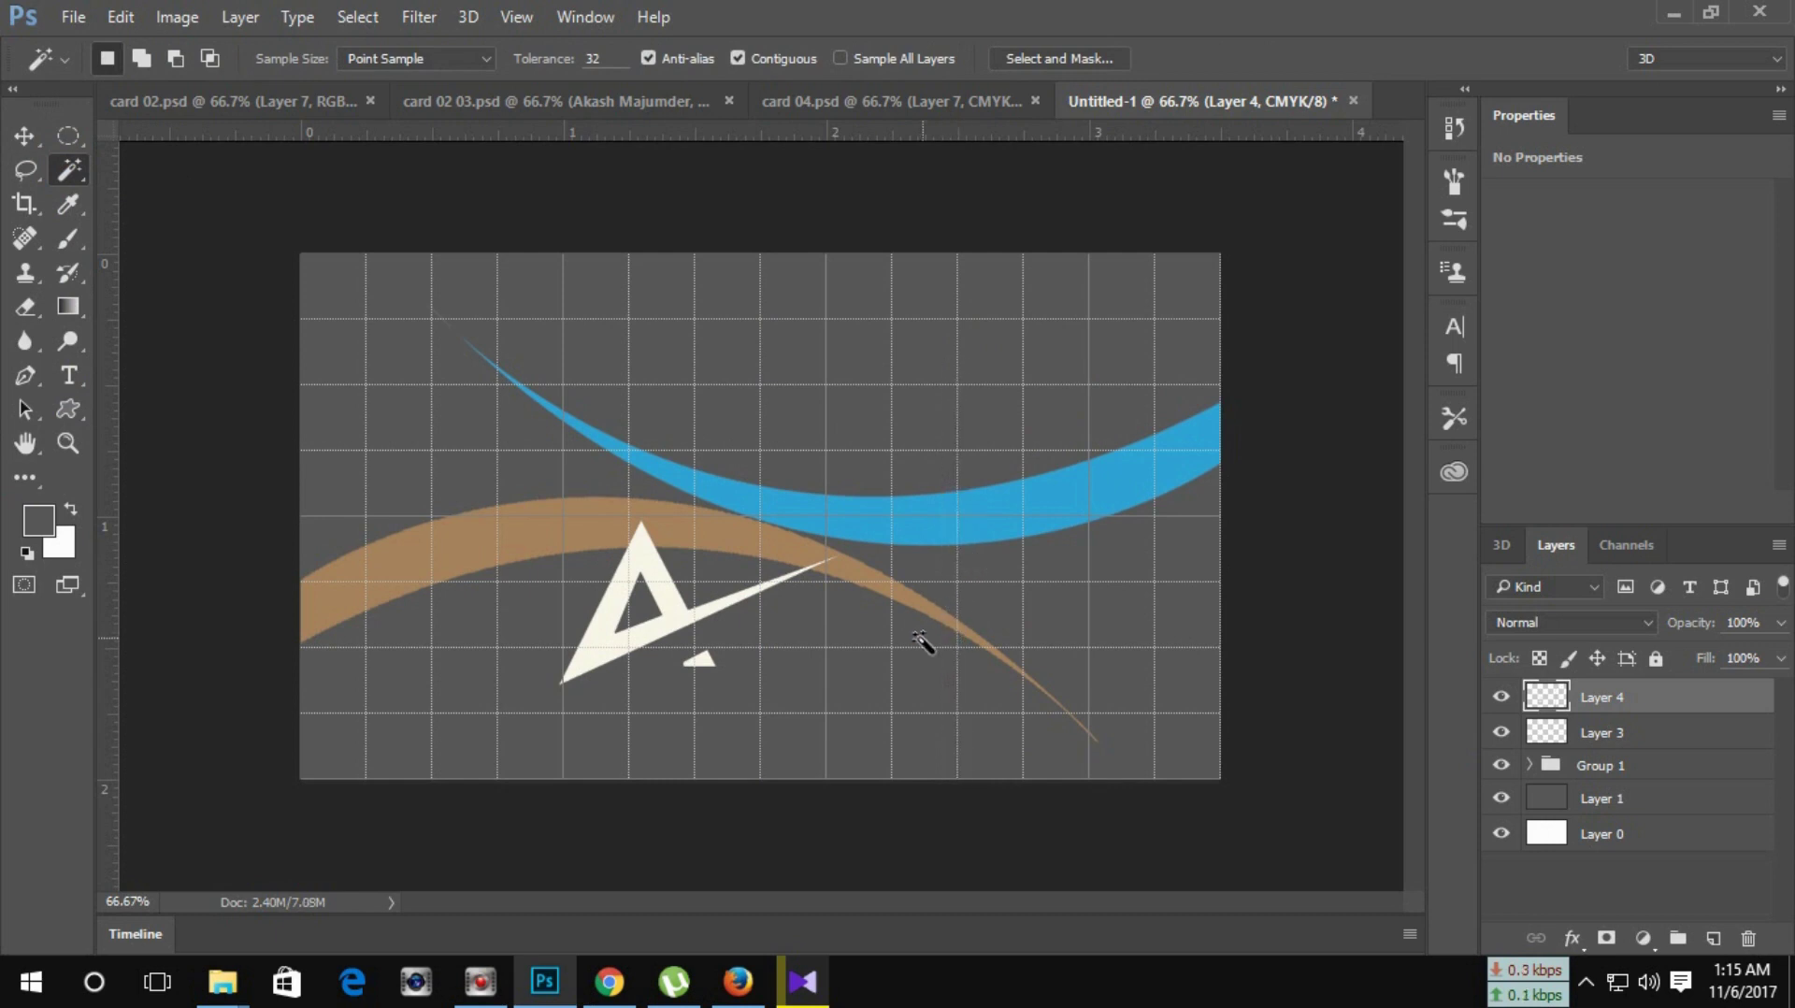
{"action": "left_click", "coordinate": [25, 136]}
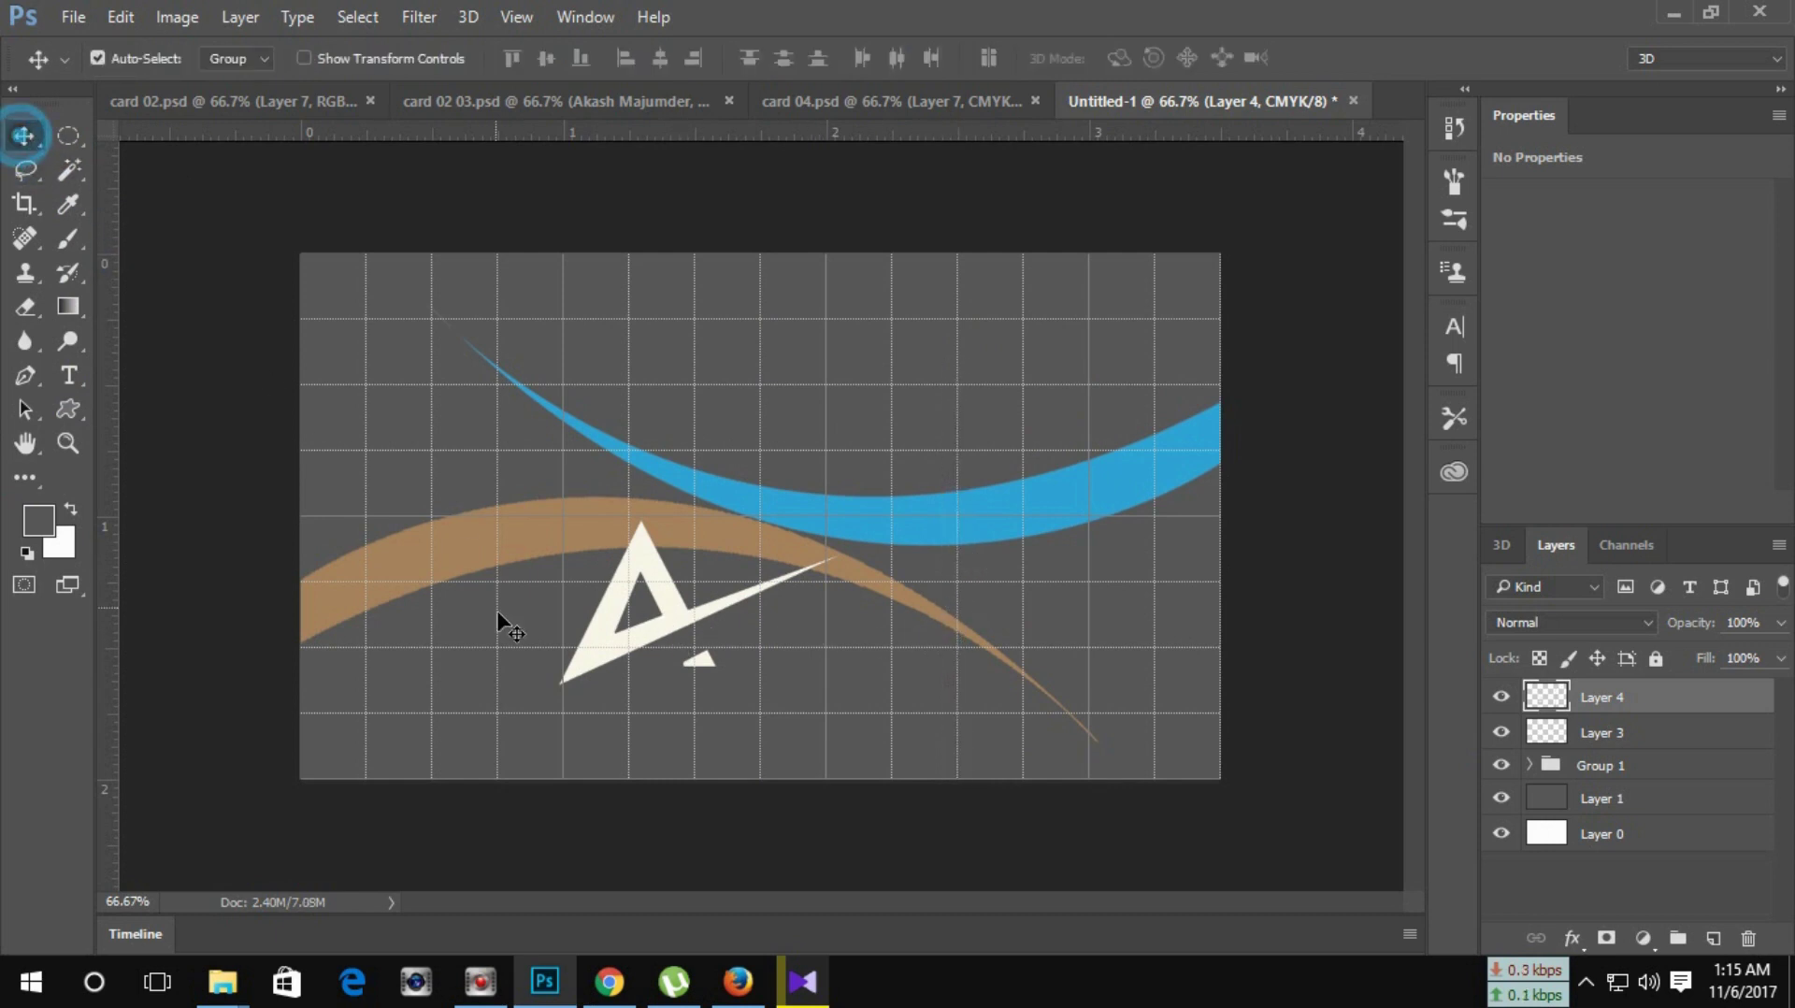
{"action": "mouse_move", "coordinate": [604, 660]}
{"action": "left_mouse_down"}
{"action": "mouse_move", "coordinate": [603, 692]}
{"action": "mouse_move", "coordinate": [554, 711]}
{"action": "left_mouse_up"}
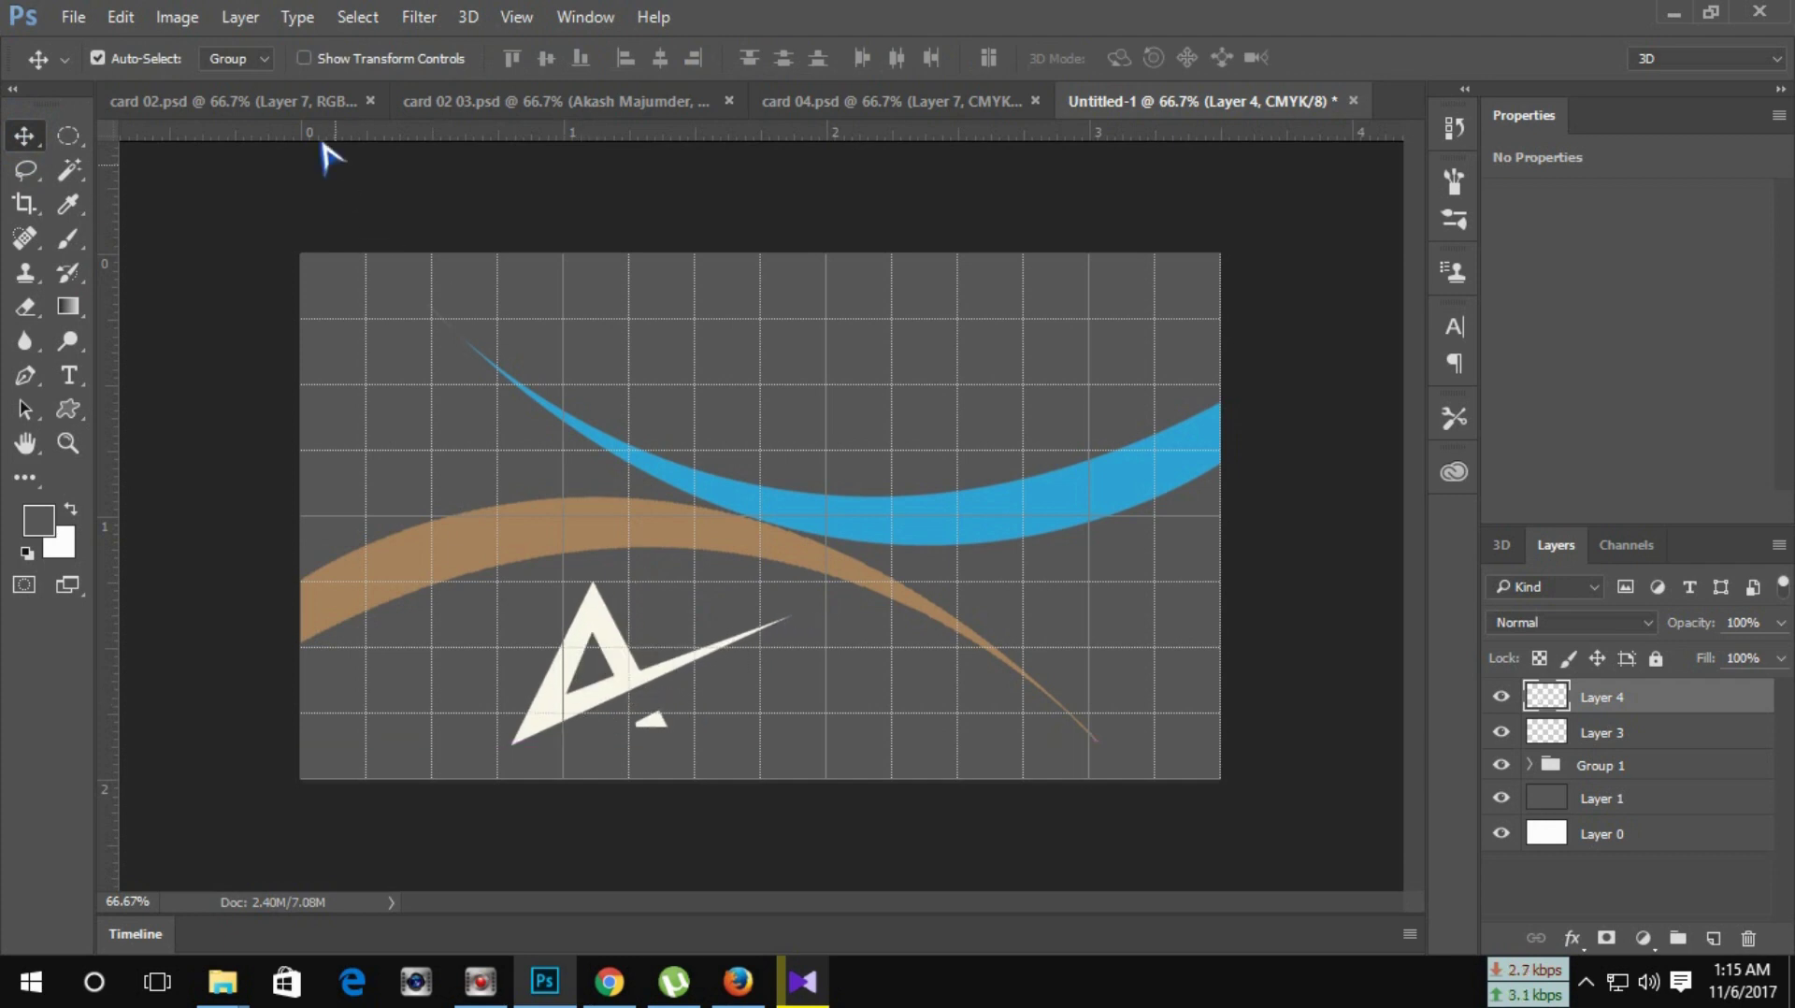
Step: Copy the name heading and 'Graphic Designer' subtitle from card 02 03.psd, stacking them above the blue arc
{"action": "left_click", "coordinate": [473, 101]}
{"action": "left_click_drag", "start_coordinate": [828, 427], "coordinate": [817, 362]}
{"action": "left_click", "coordinate": [823, 100]}
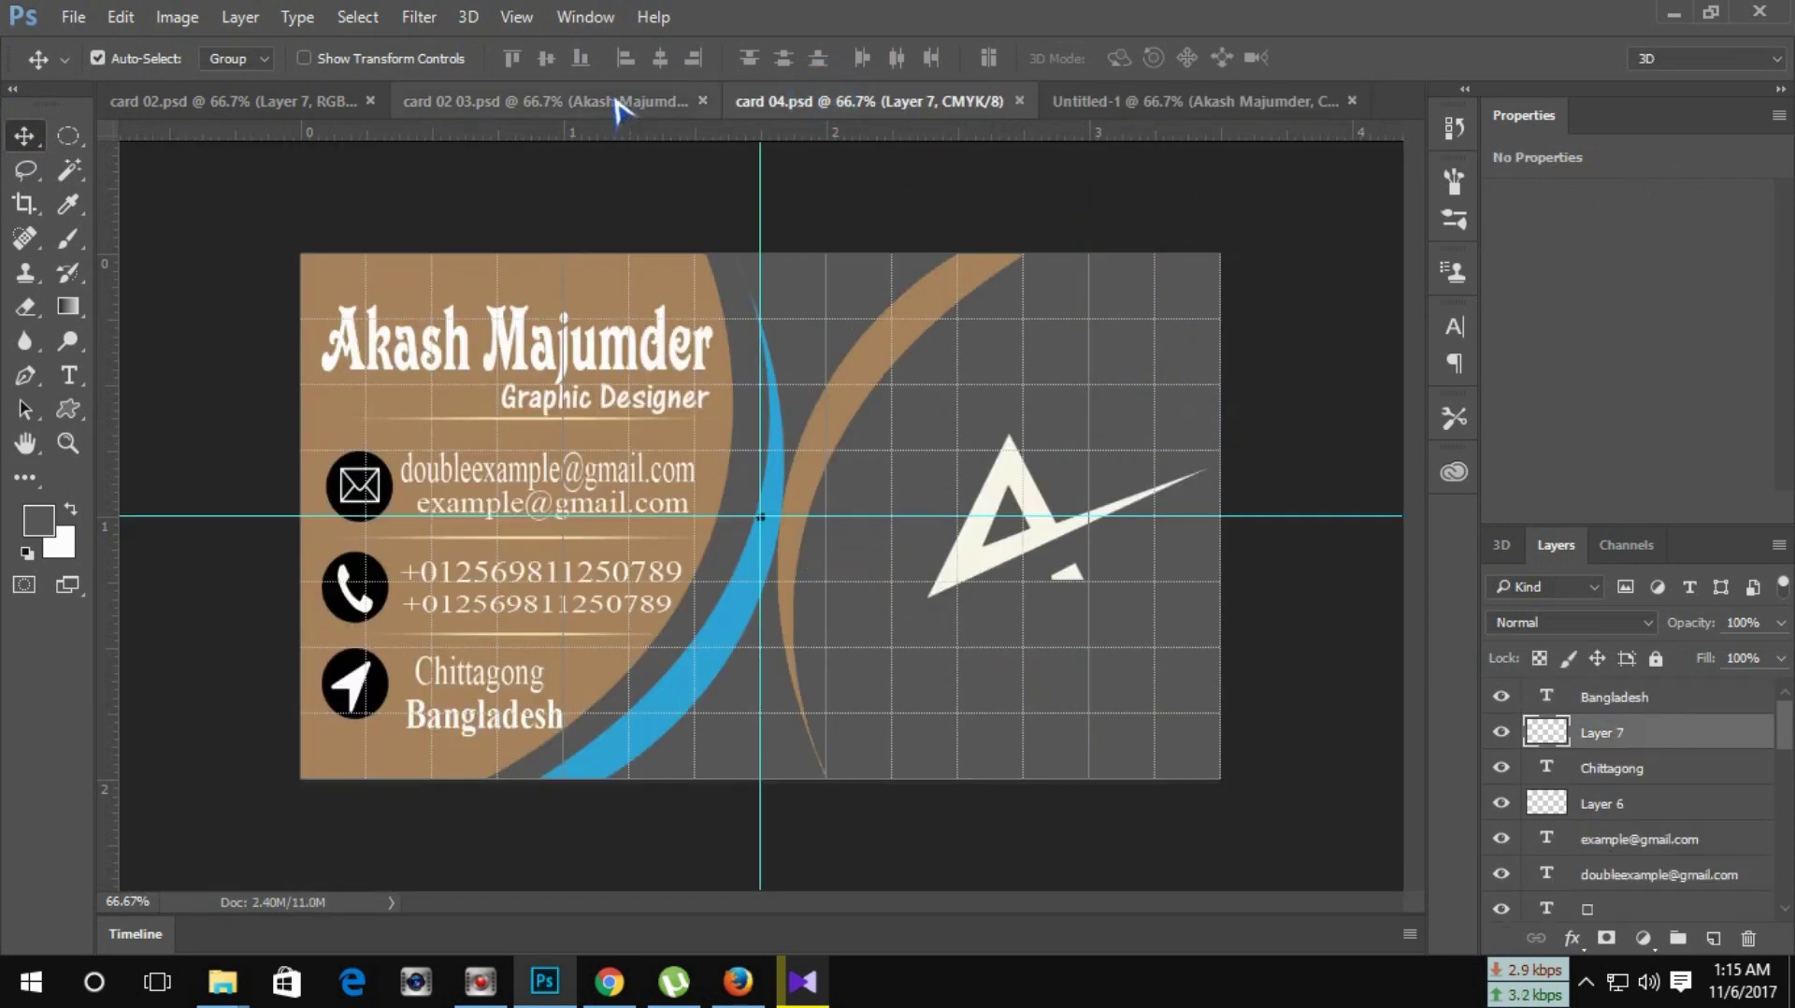
{"action": "left_click", "coordinate": [585, 103]}
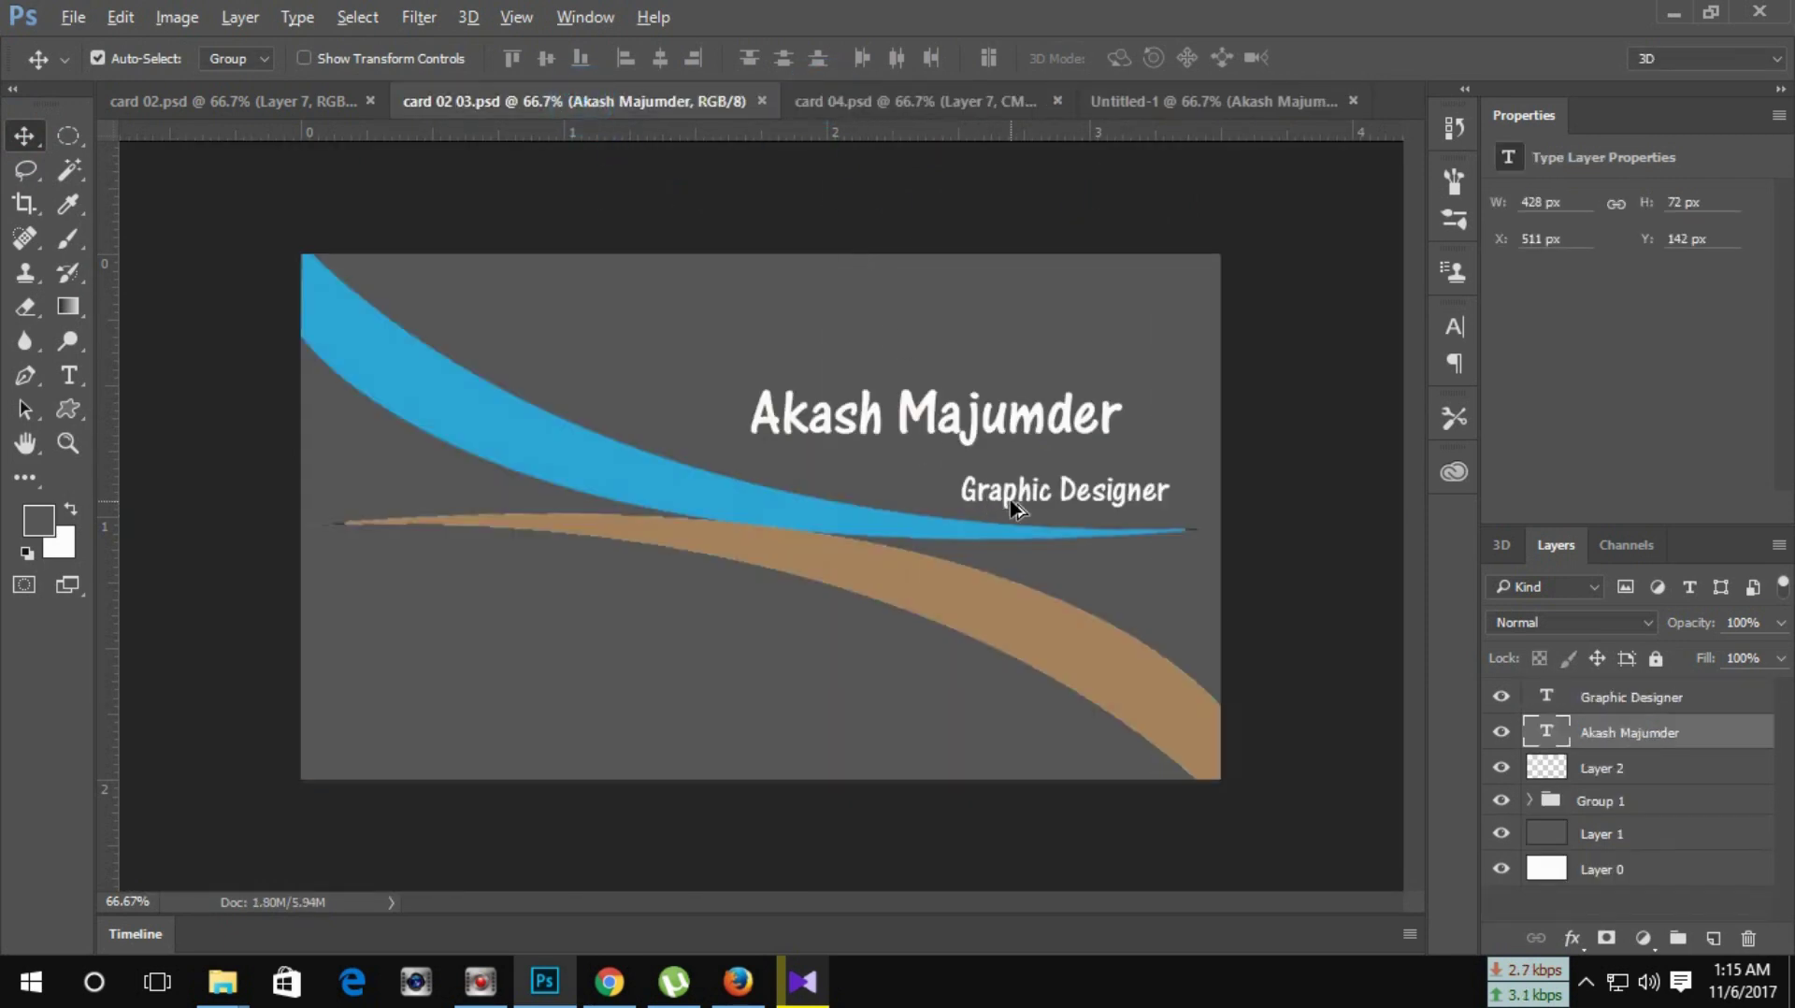
{"action": "left_click_drag", "start_coordinate": [1012, 503], "coordinate": [1023, 409]}
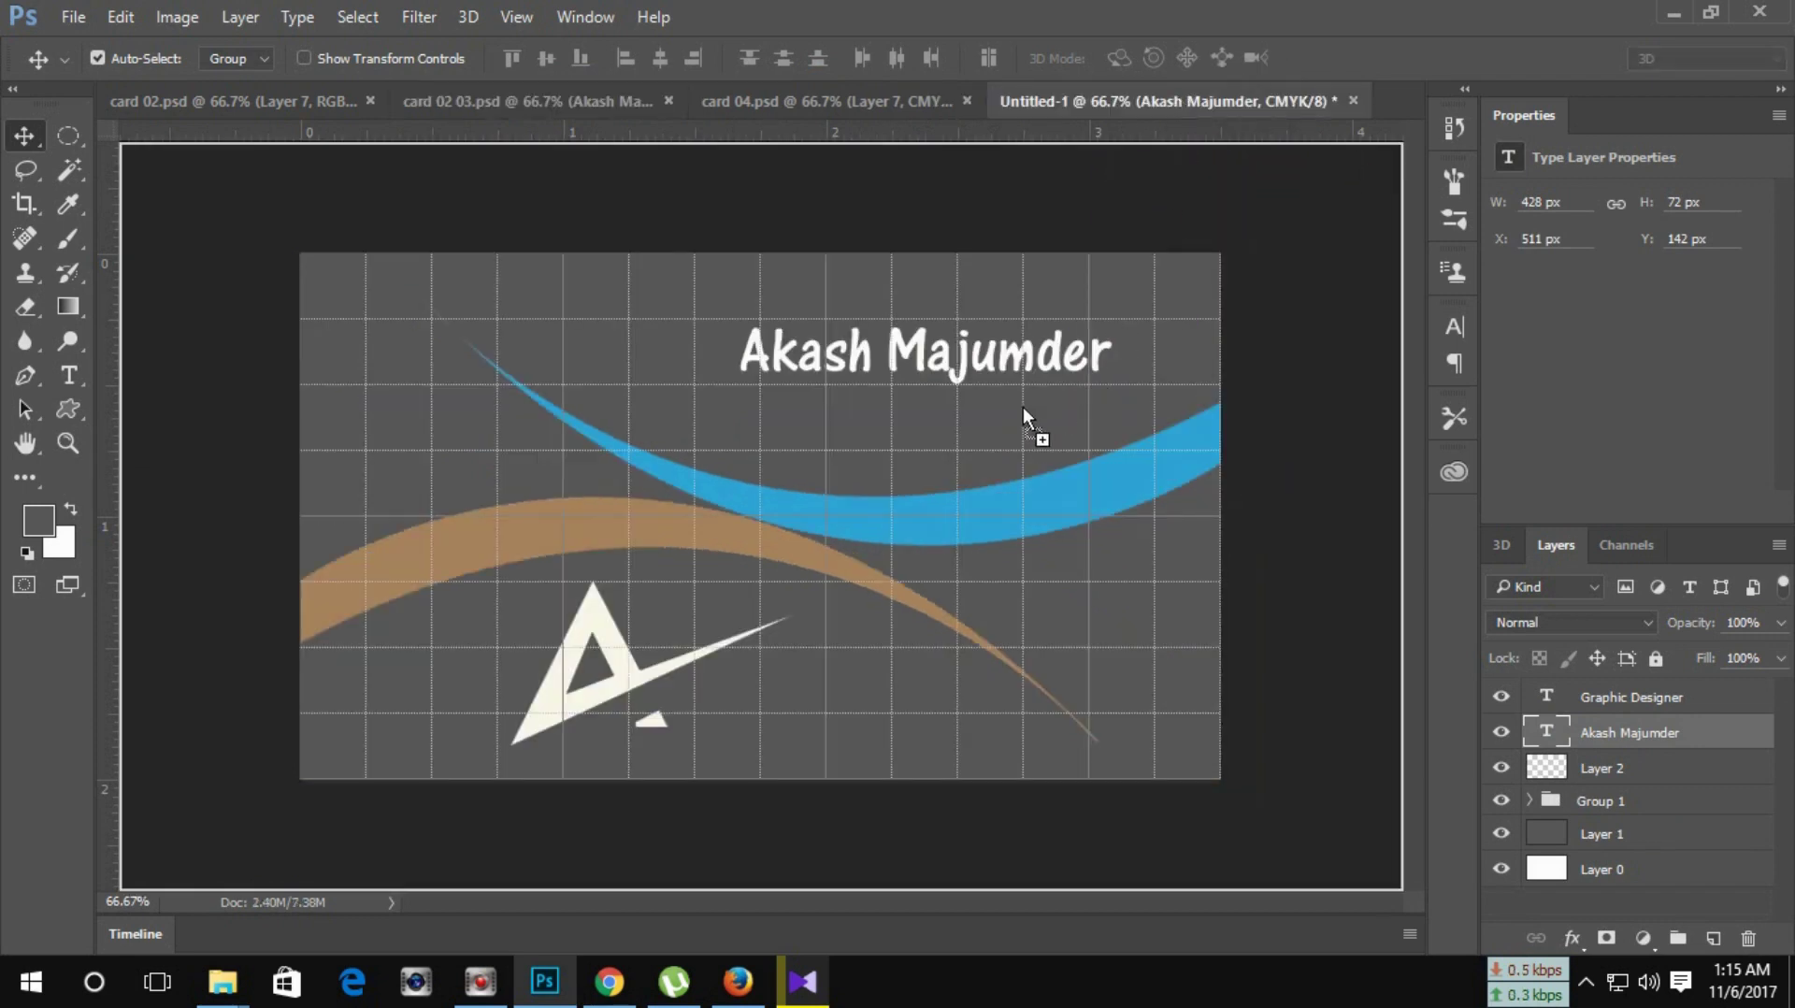
{"action": "mouse_move", "coordinate": [928, 443]}
{"action": "left_mouse_down"}
{"action": "mouse_move", "coordinate": [1010, 435]}
{"action": "mouse_move", "coordinate": [1000, 409]}
{"action": "left_mouse_up"}
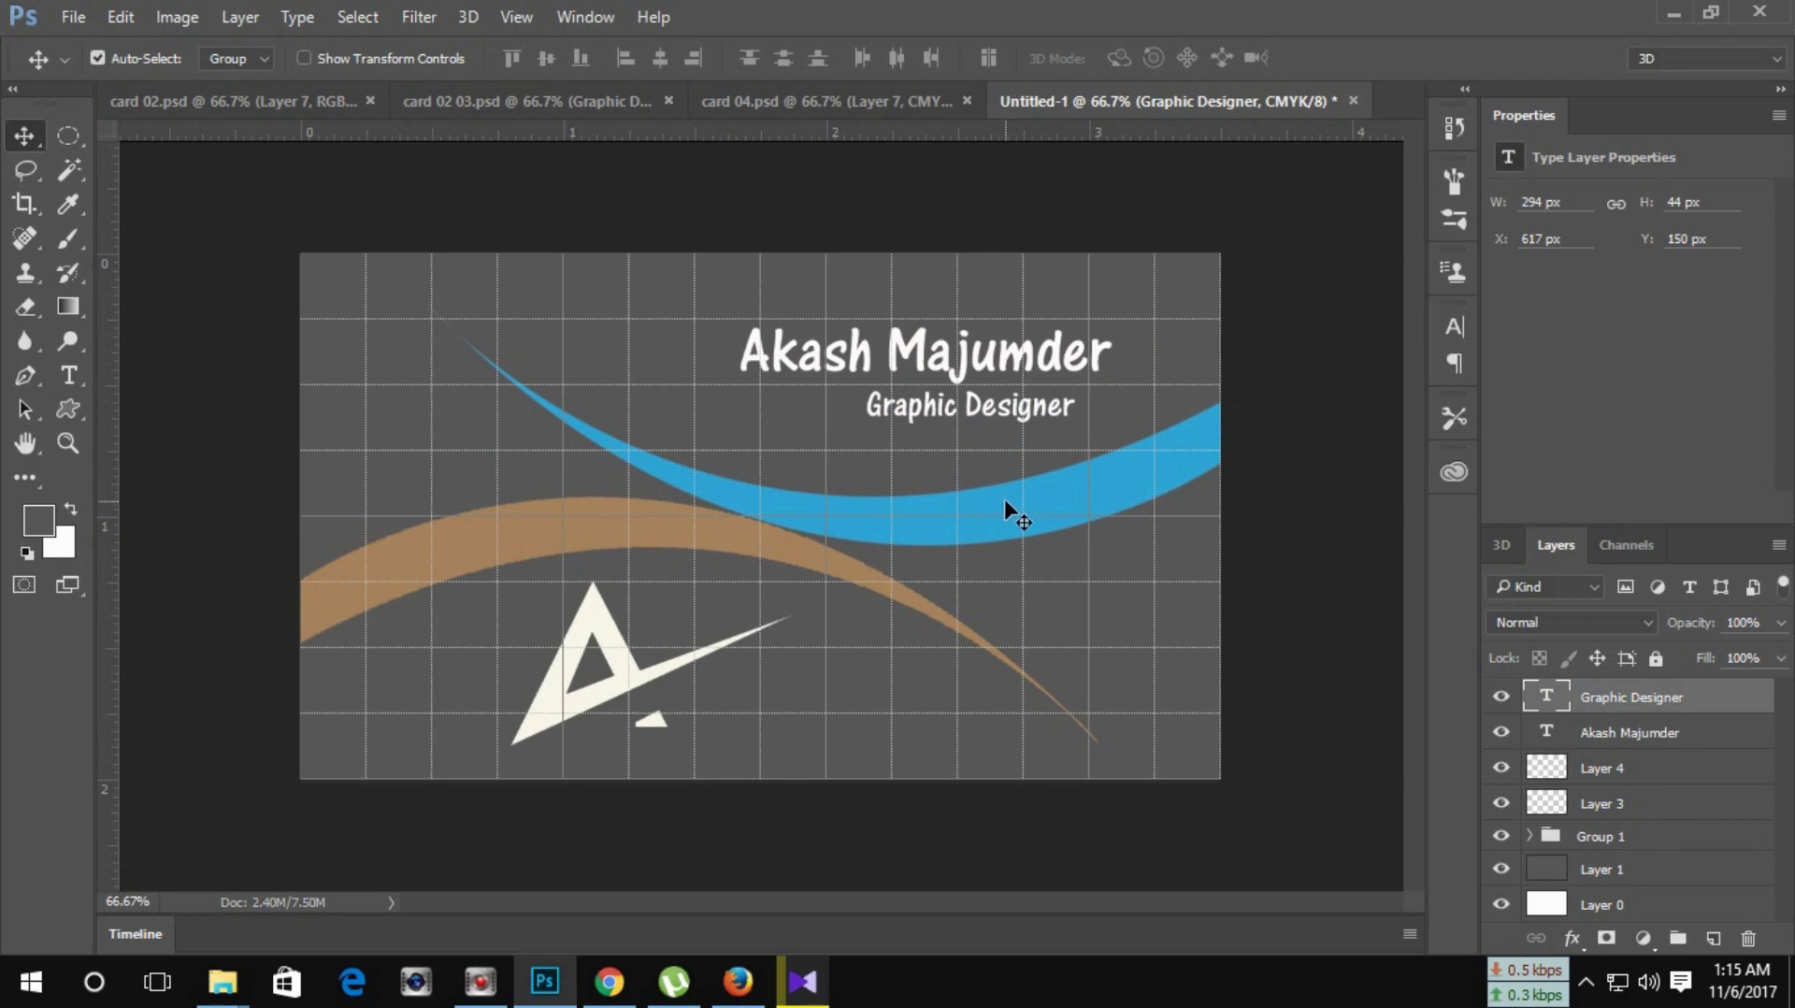
{"action": "left_click_drag", "start_coordinate": [974, 406], "coordinate": [948, 469]}
{"action": "mouse_move", "coordinate": [947, 364]}
{"action": "left_mouse_down"}
{"action": "mouse_move", "coordinate": [948, 425]}
{"action": "mouse_move", "coordinate": [926, 425]}
{"action": "left_mouse_up"}
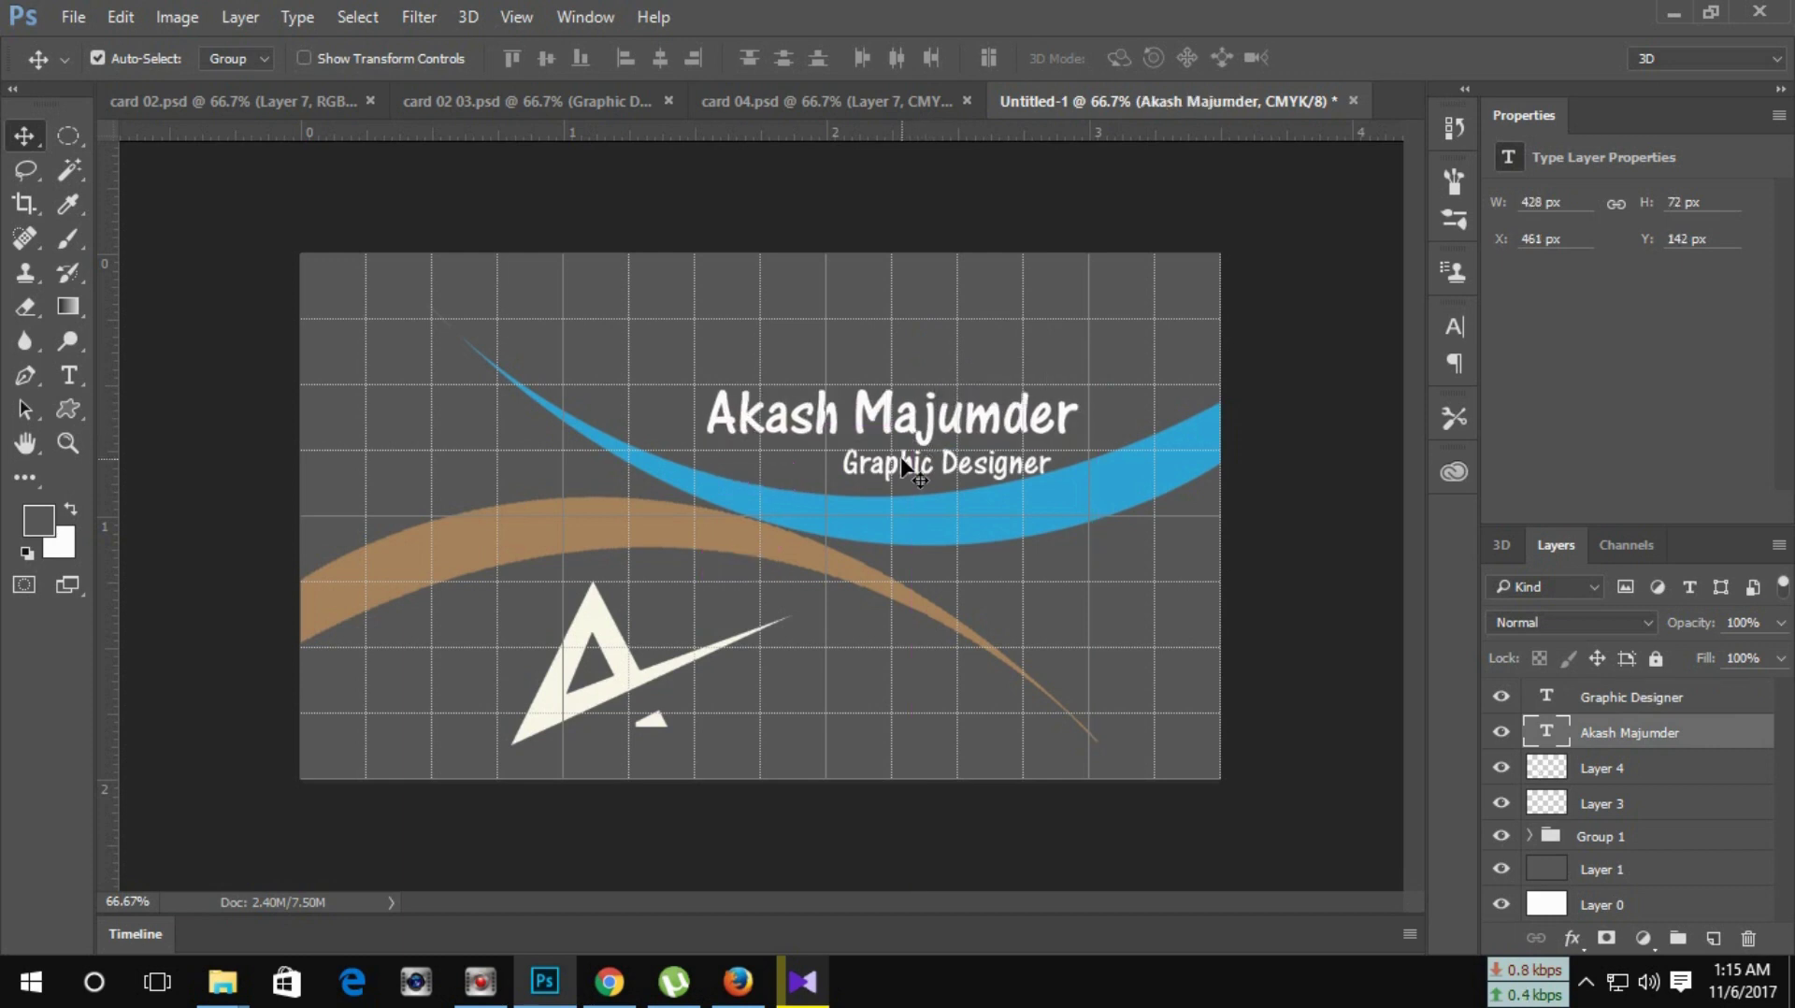
Step: Turn off View > Show > Grid in Untitled-1 and card 04.psd, adjusting the vertical guide
{"action": "left_click", "coordinate": [582, 17]}
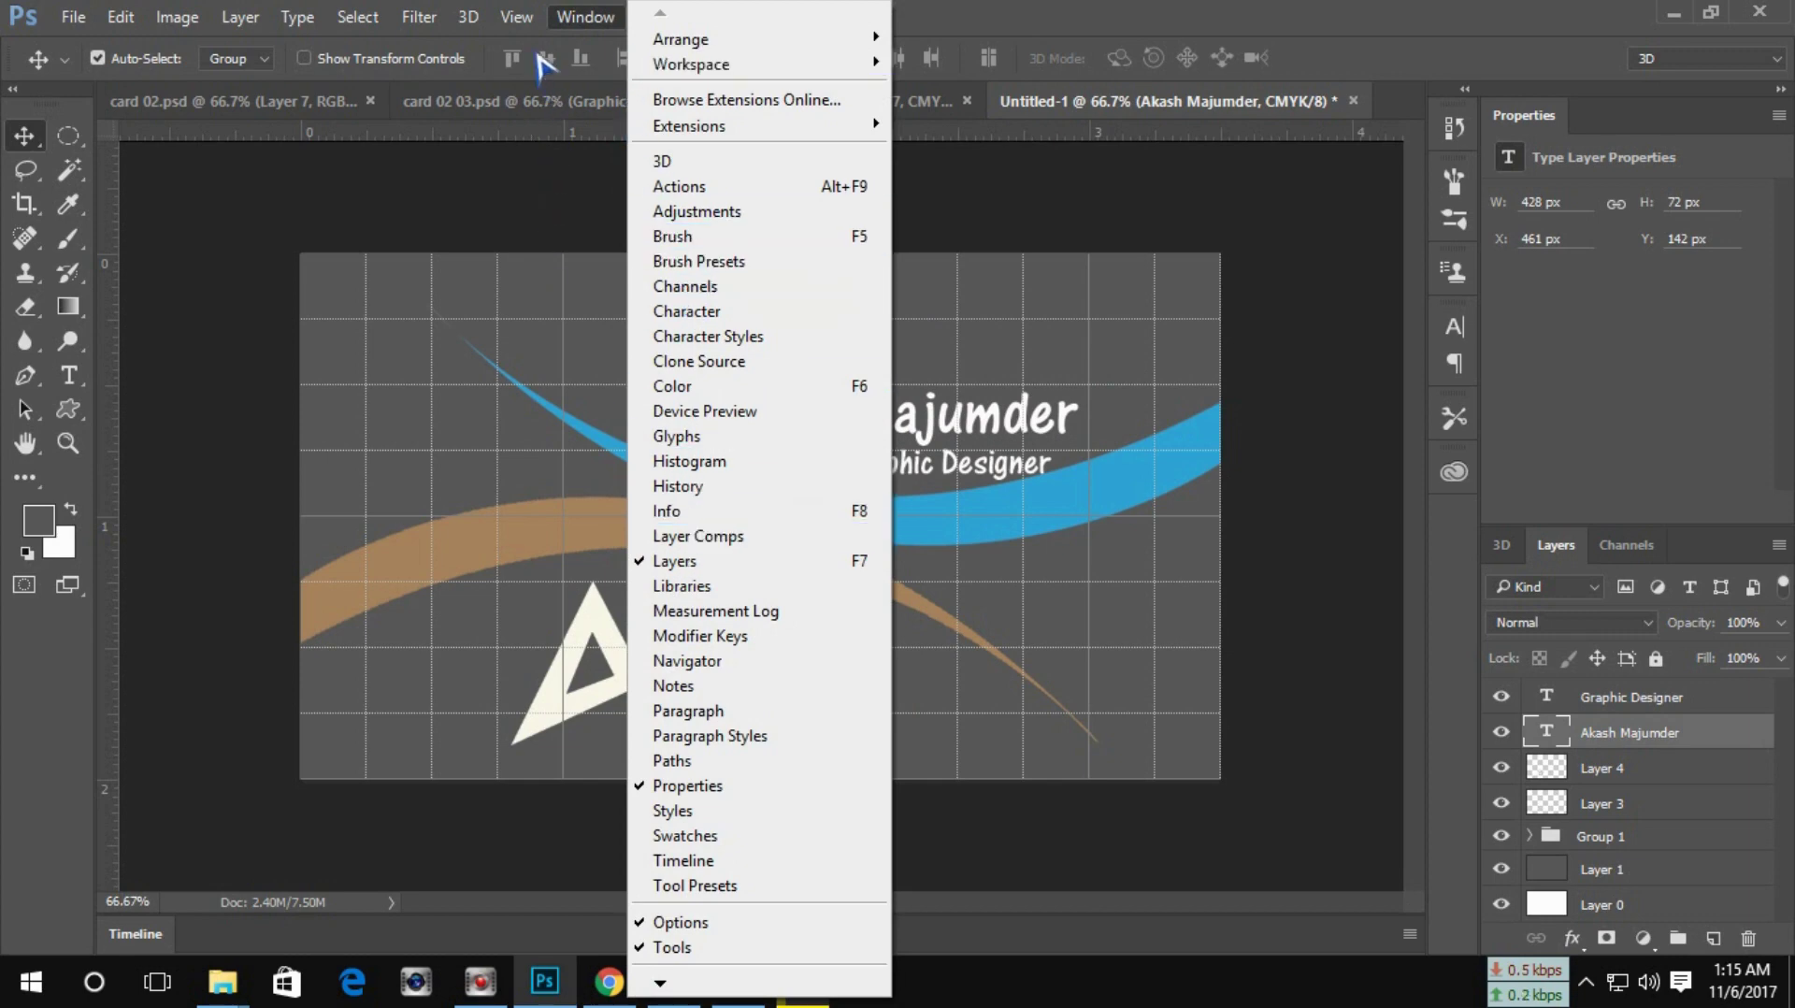
{"action": "left_click", "coordinate": [516, 17]}
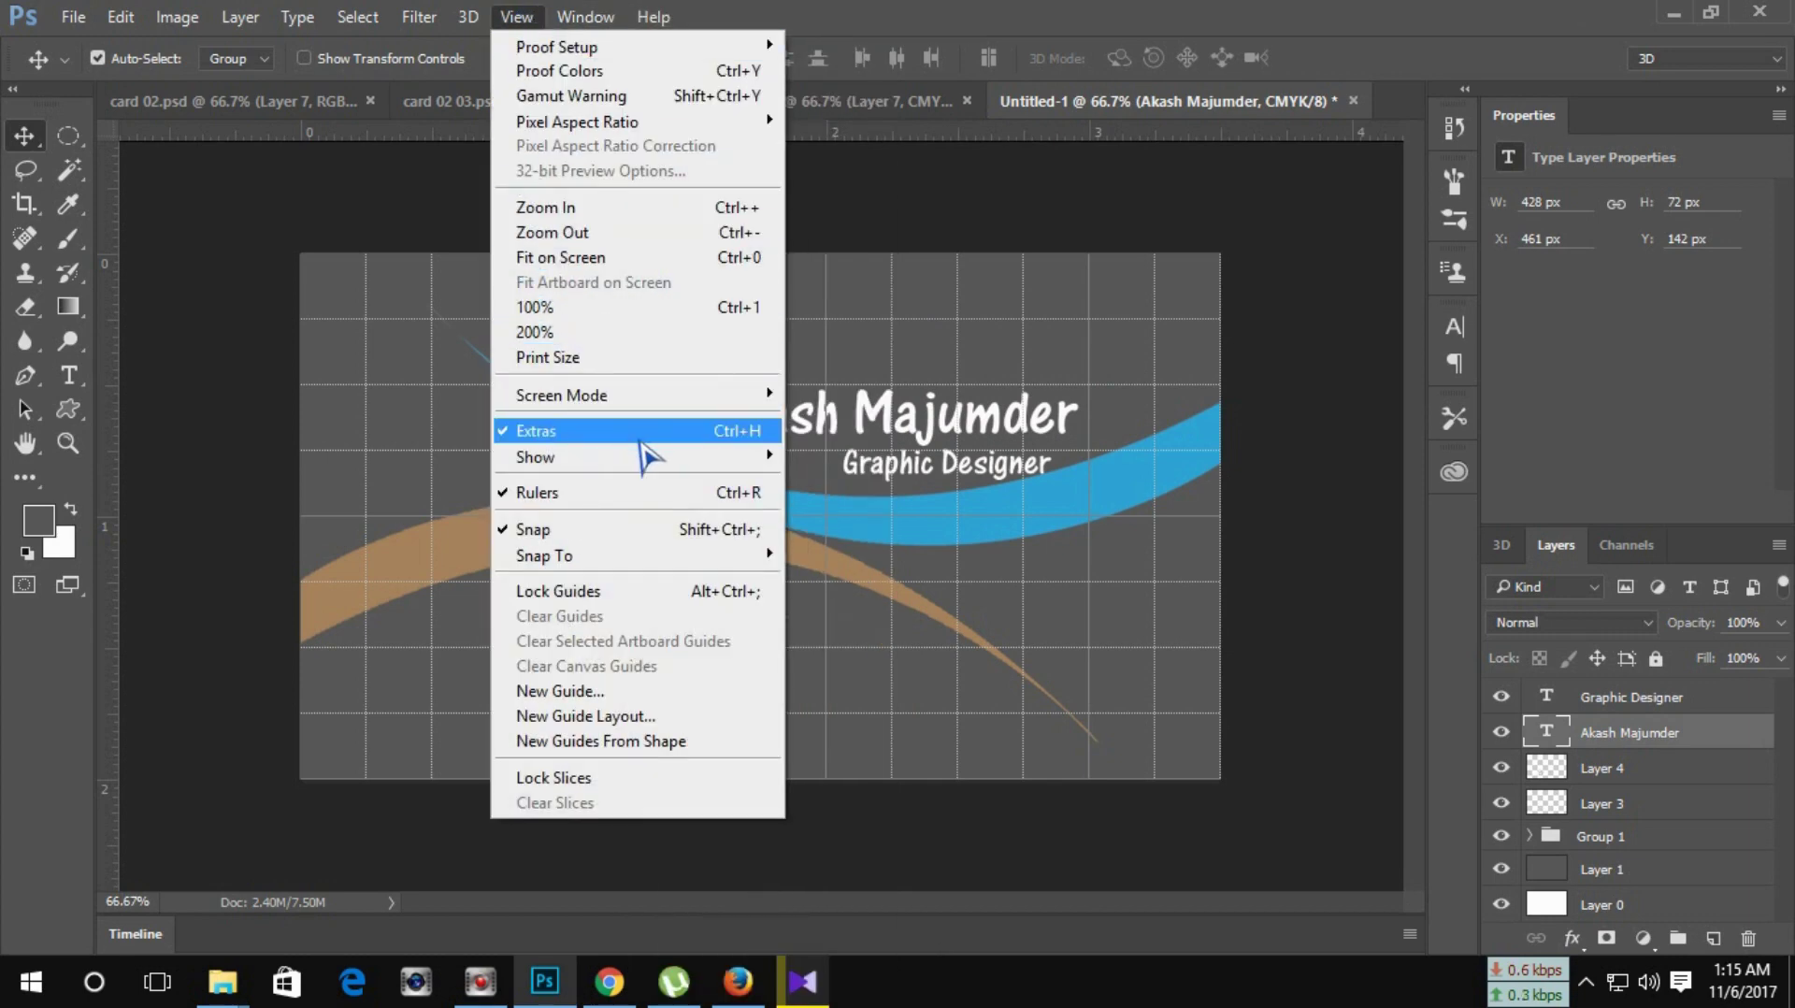
{"action": "mouse_move", "coordinate": [536, 457]}
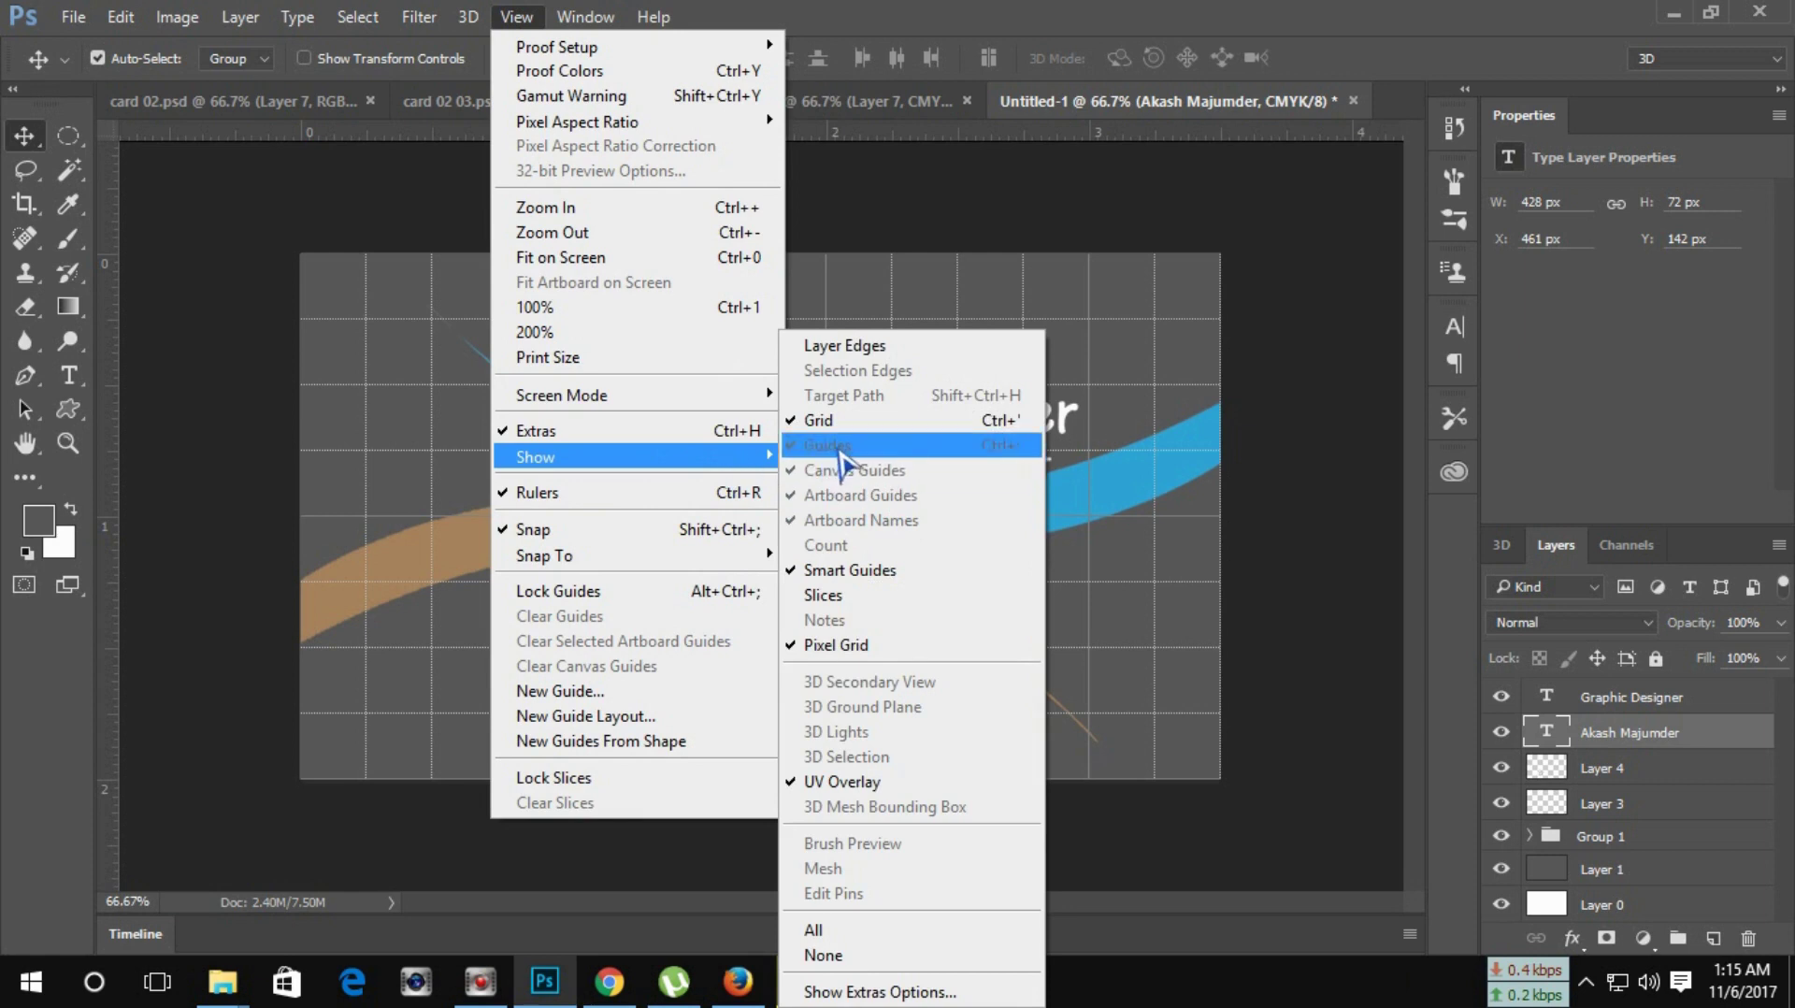
{"action": "left_click", "coordinate": [926, 421]}
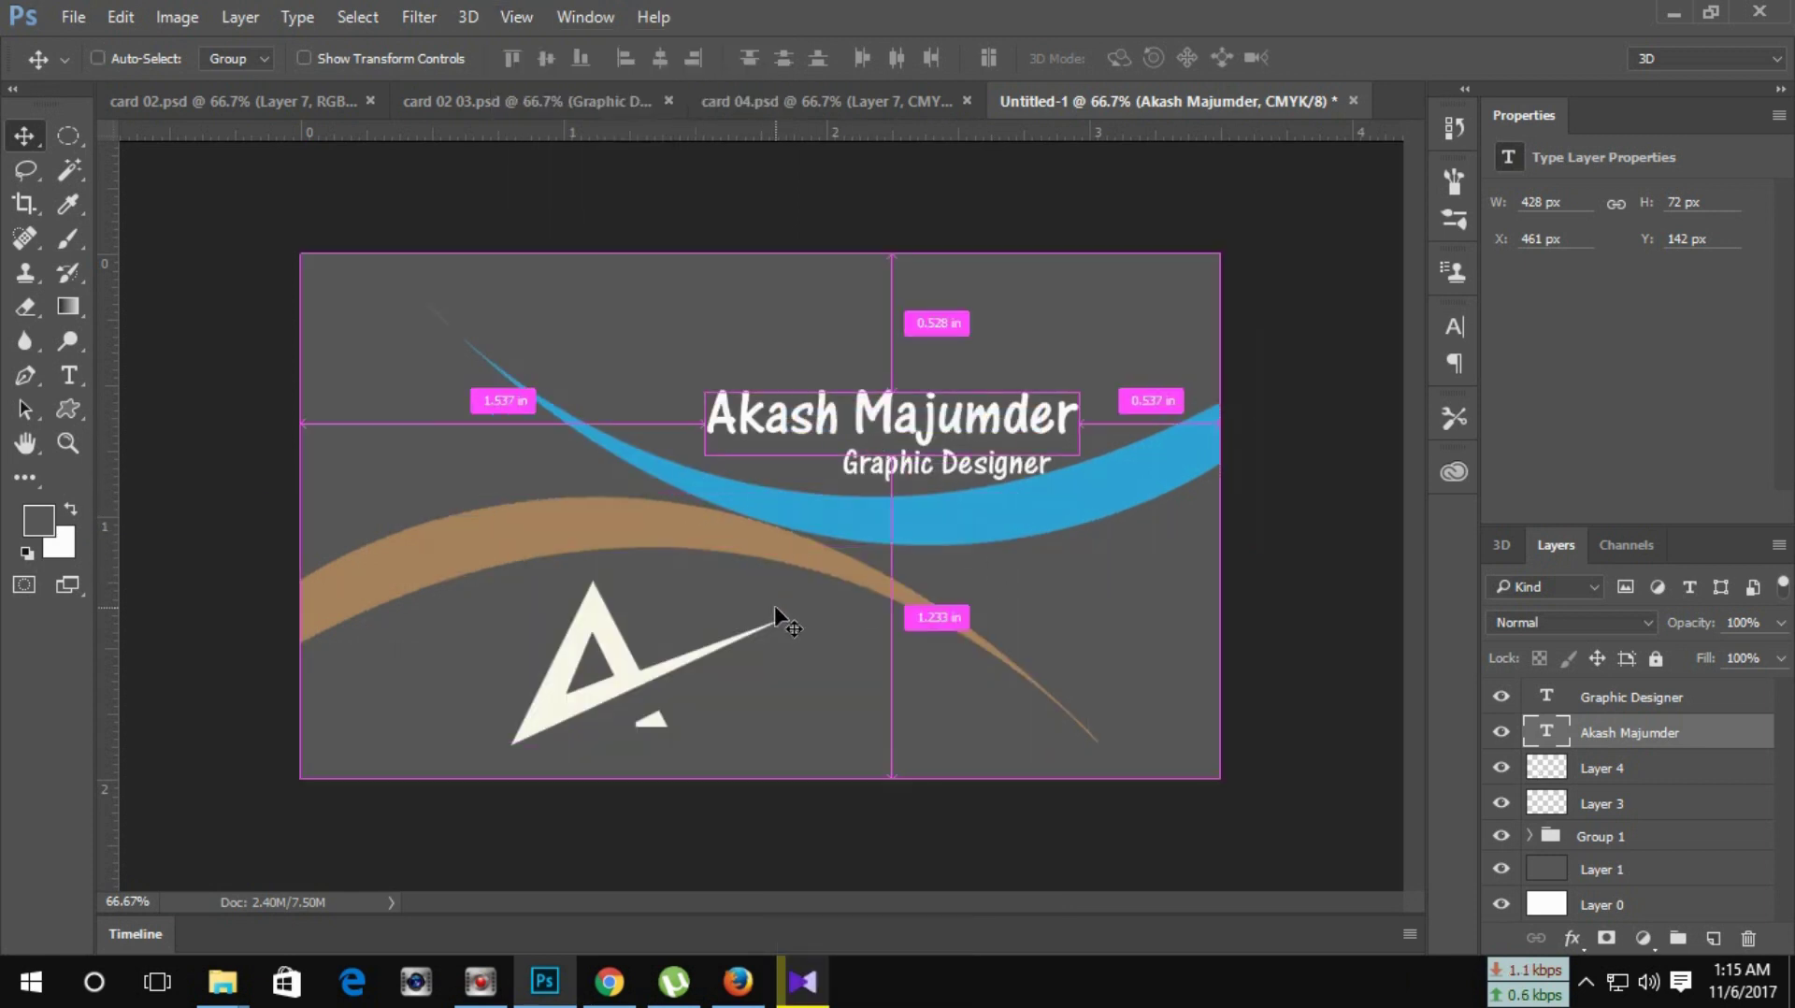
{"action": "left_click", "coordinate": [797, 101]}
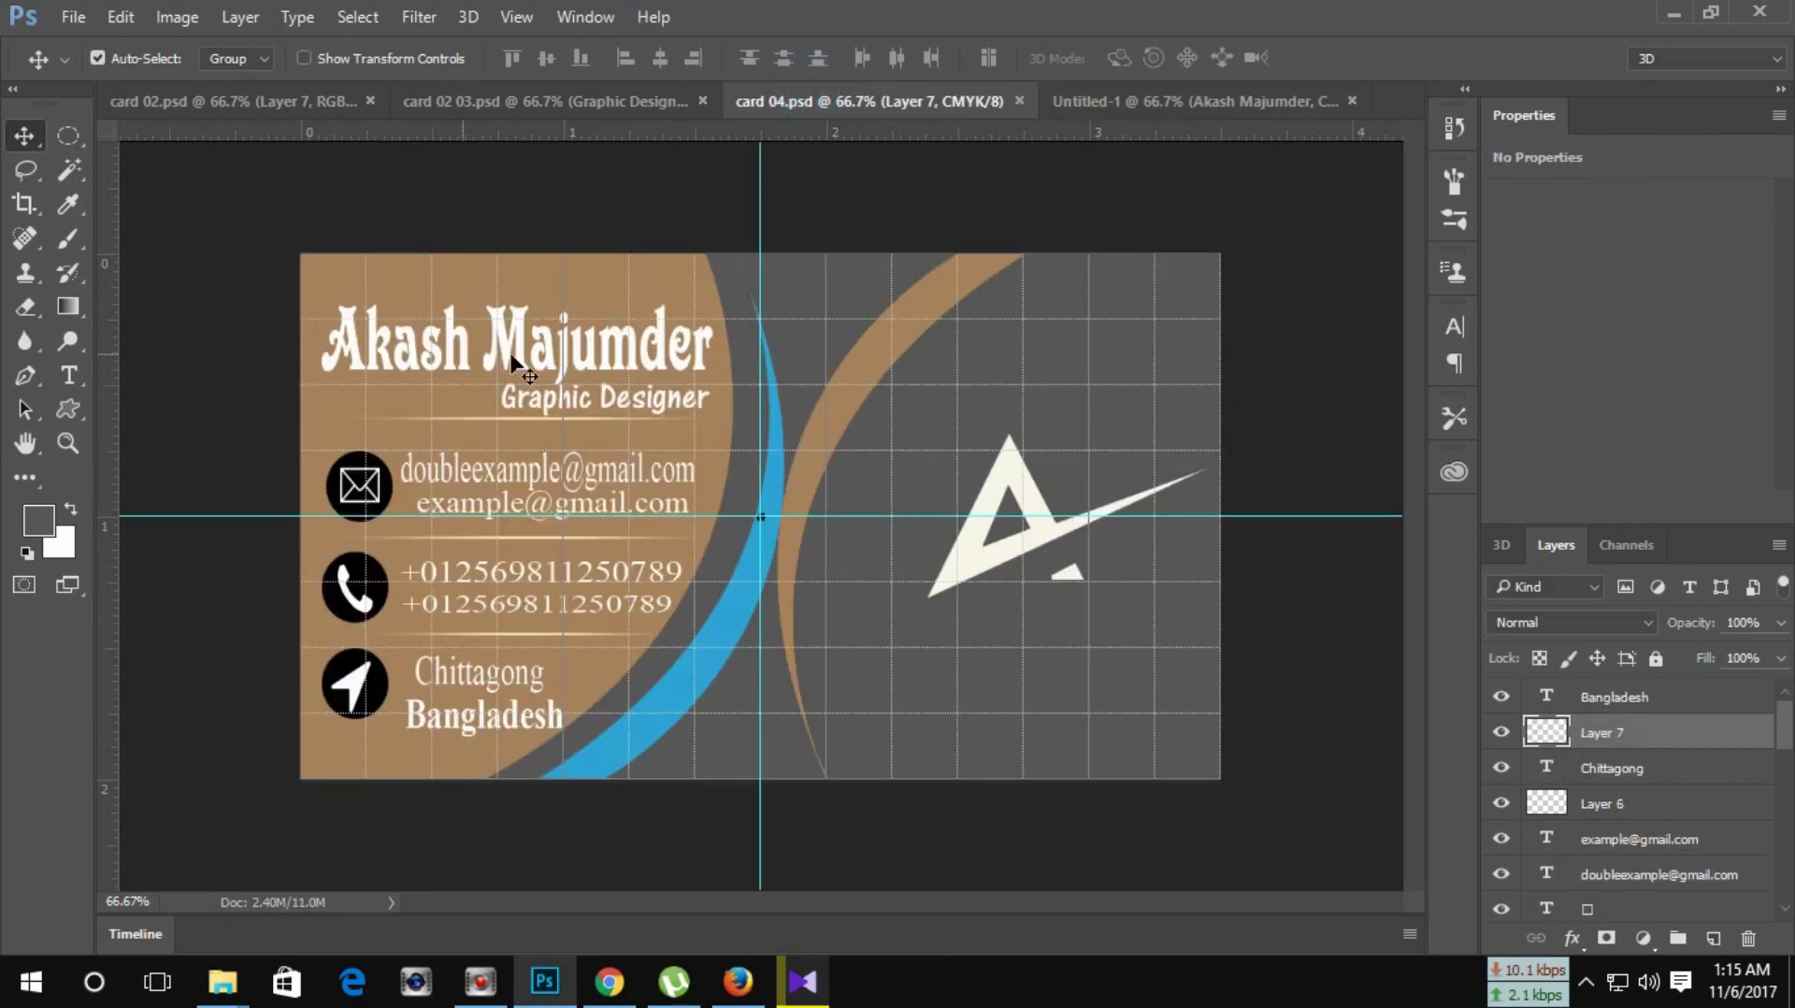
{"action": "left_click", "coordinate": [516, 17]}
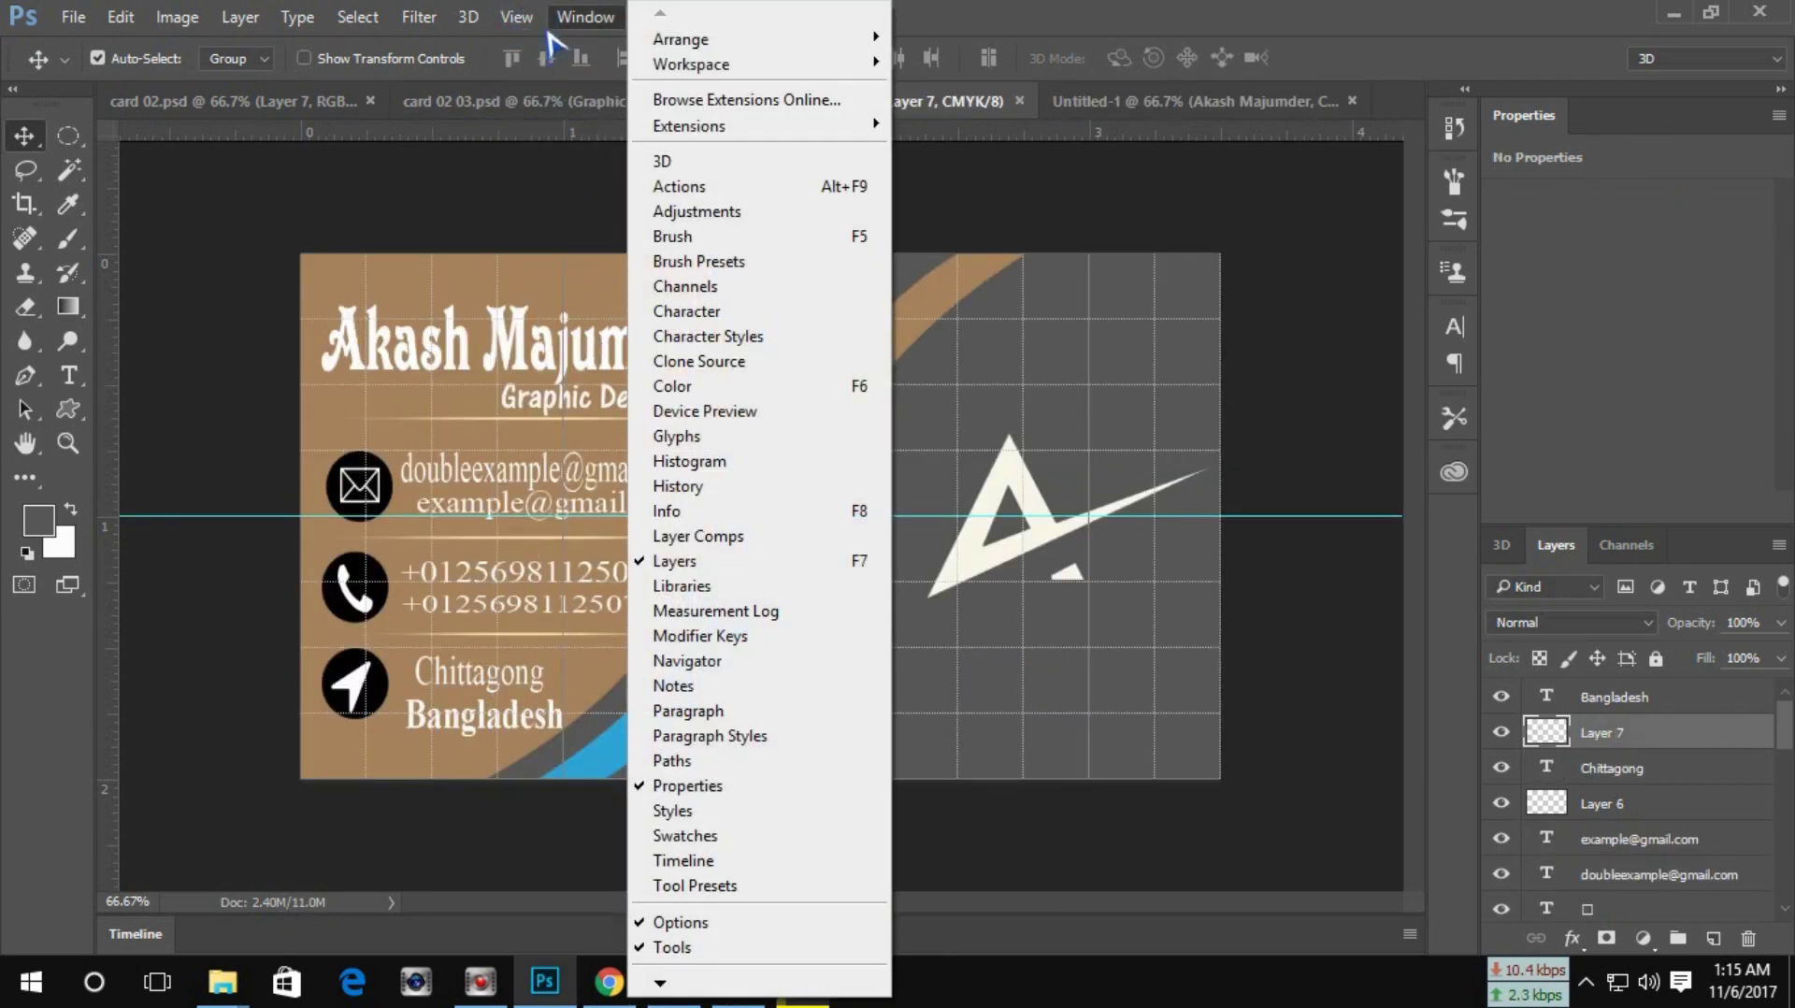
{"action": "mouse_move", "coordinate": [634, 457]}
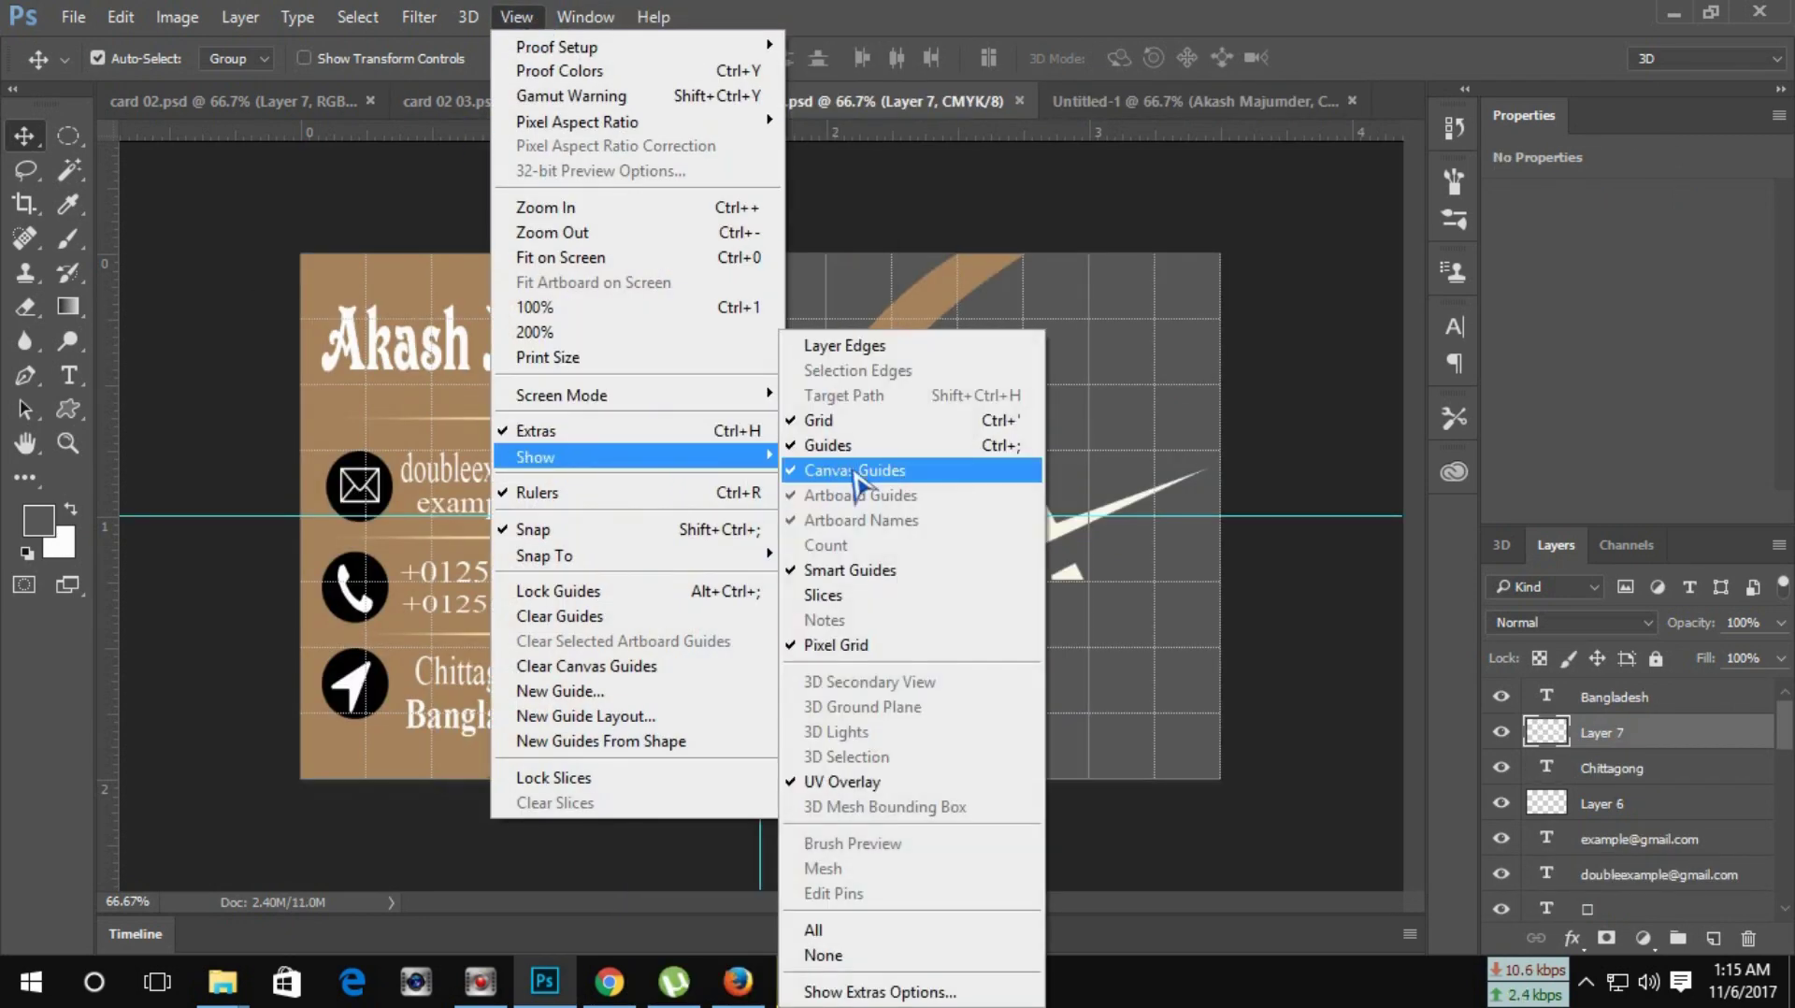
{"action": "left_click", "coordinate": [879, 420]}
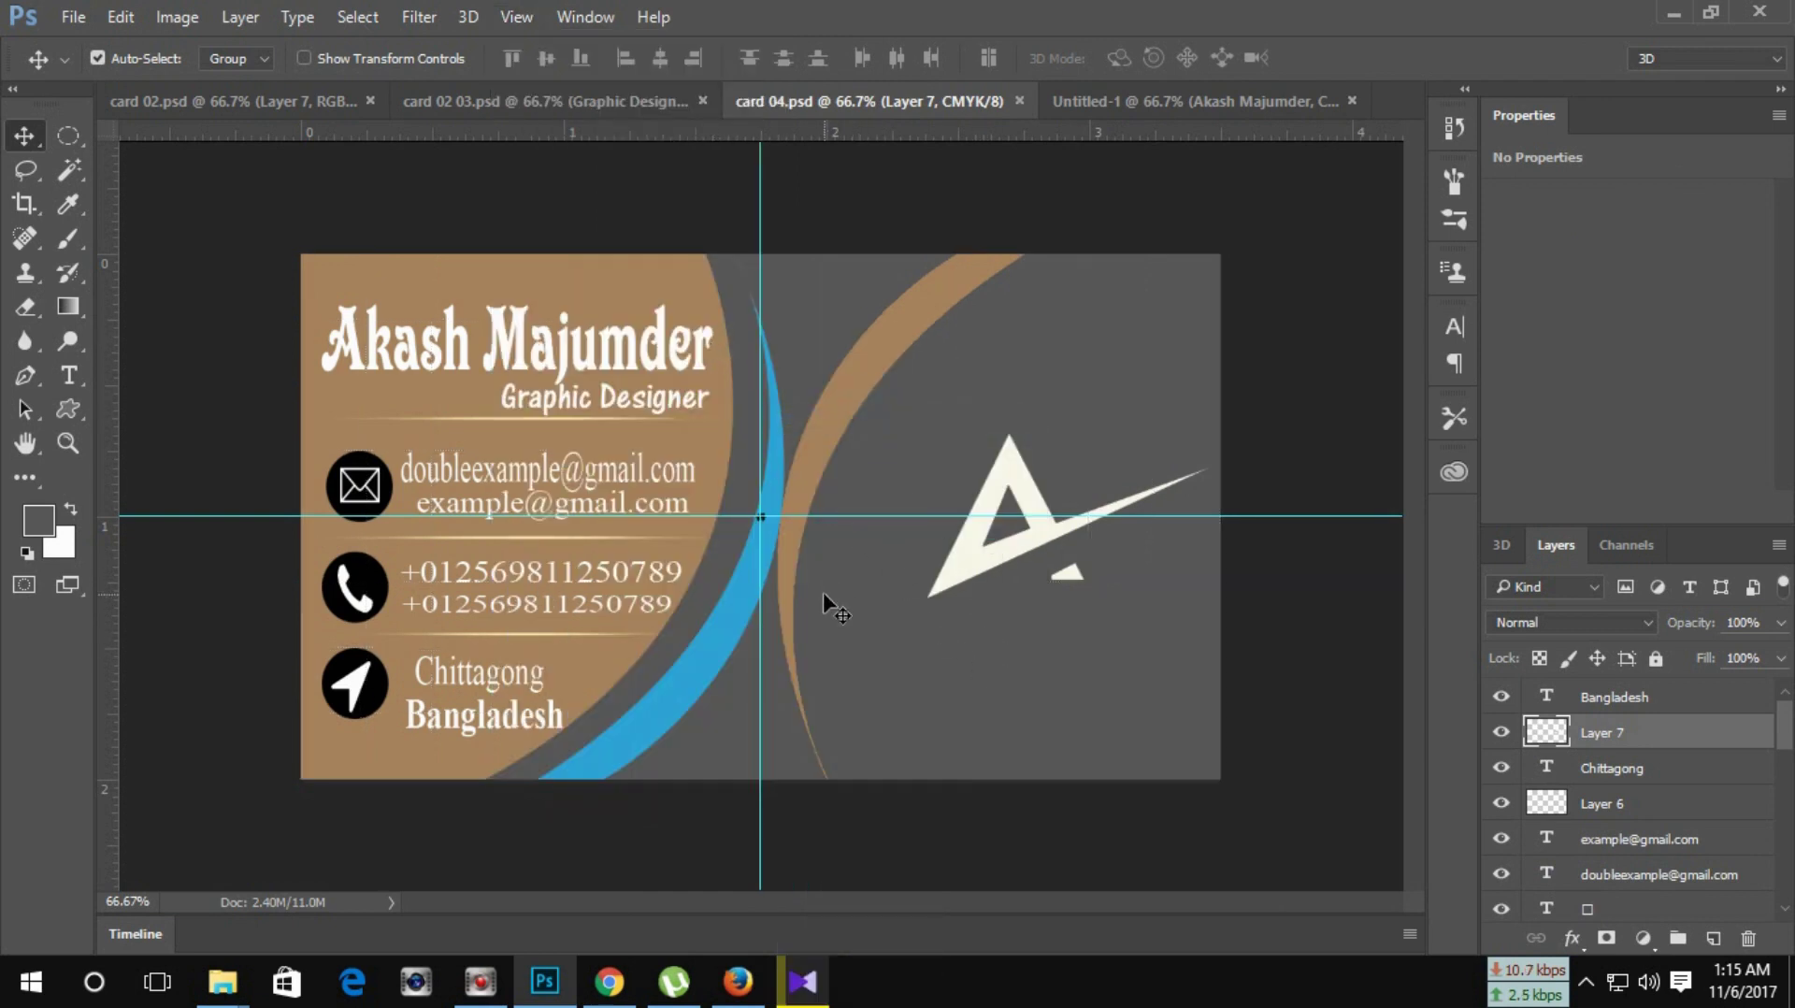
{"action": "left_click_drag", "start_coordinate": [761, 496], "coordinate": [758, 591]}
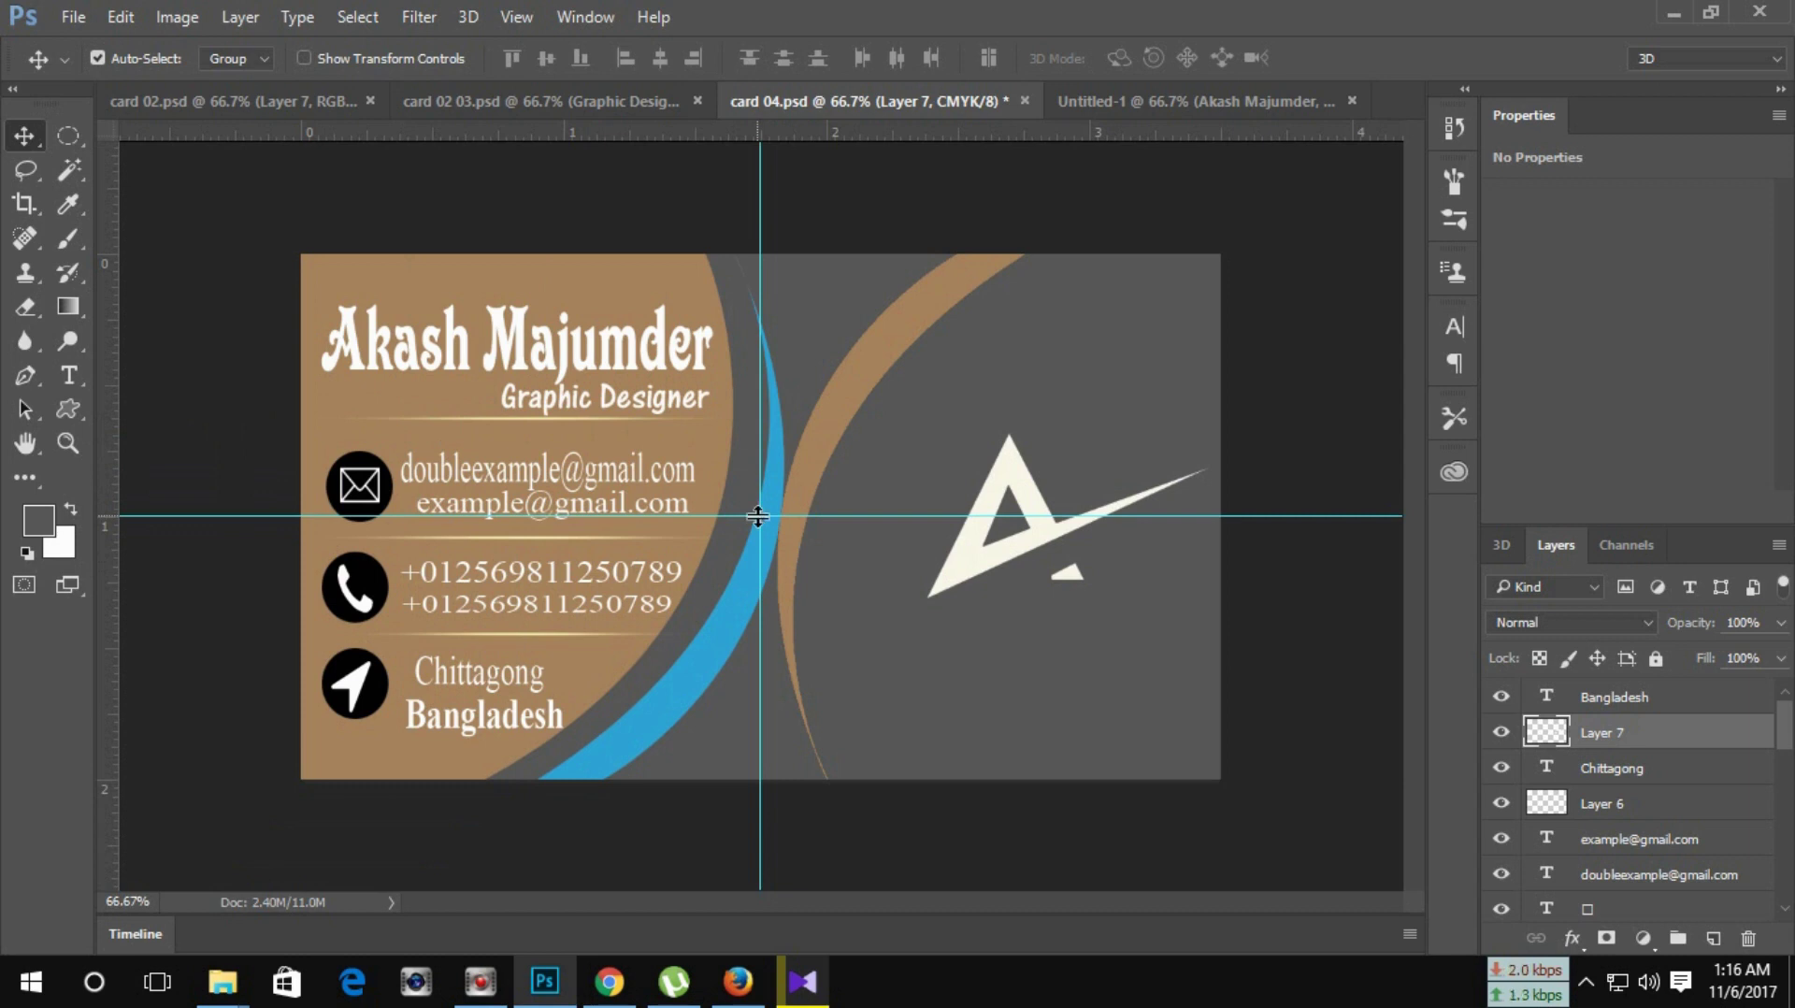
Step: Drag both guides off card 04.psd and save it
{"action": "left_click_drag", "start_coordinate": [758, 516], "coordinate": [759, 131]}
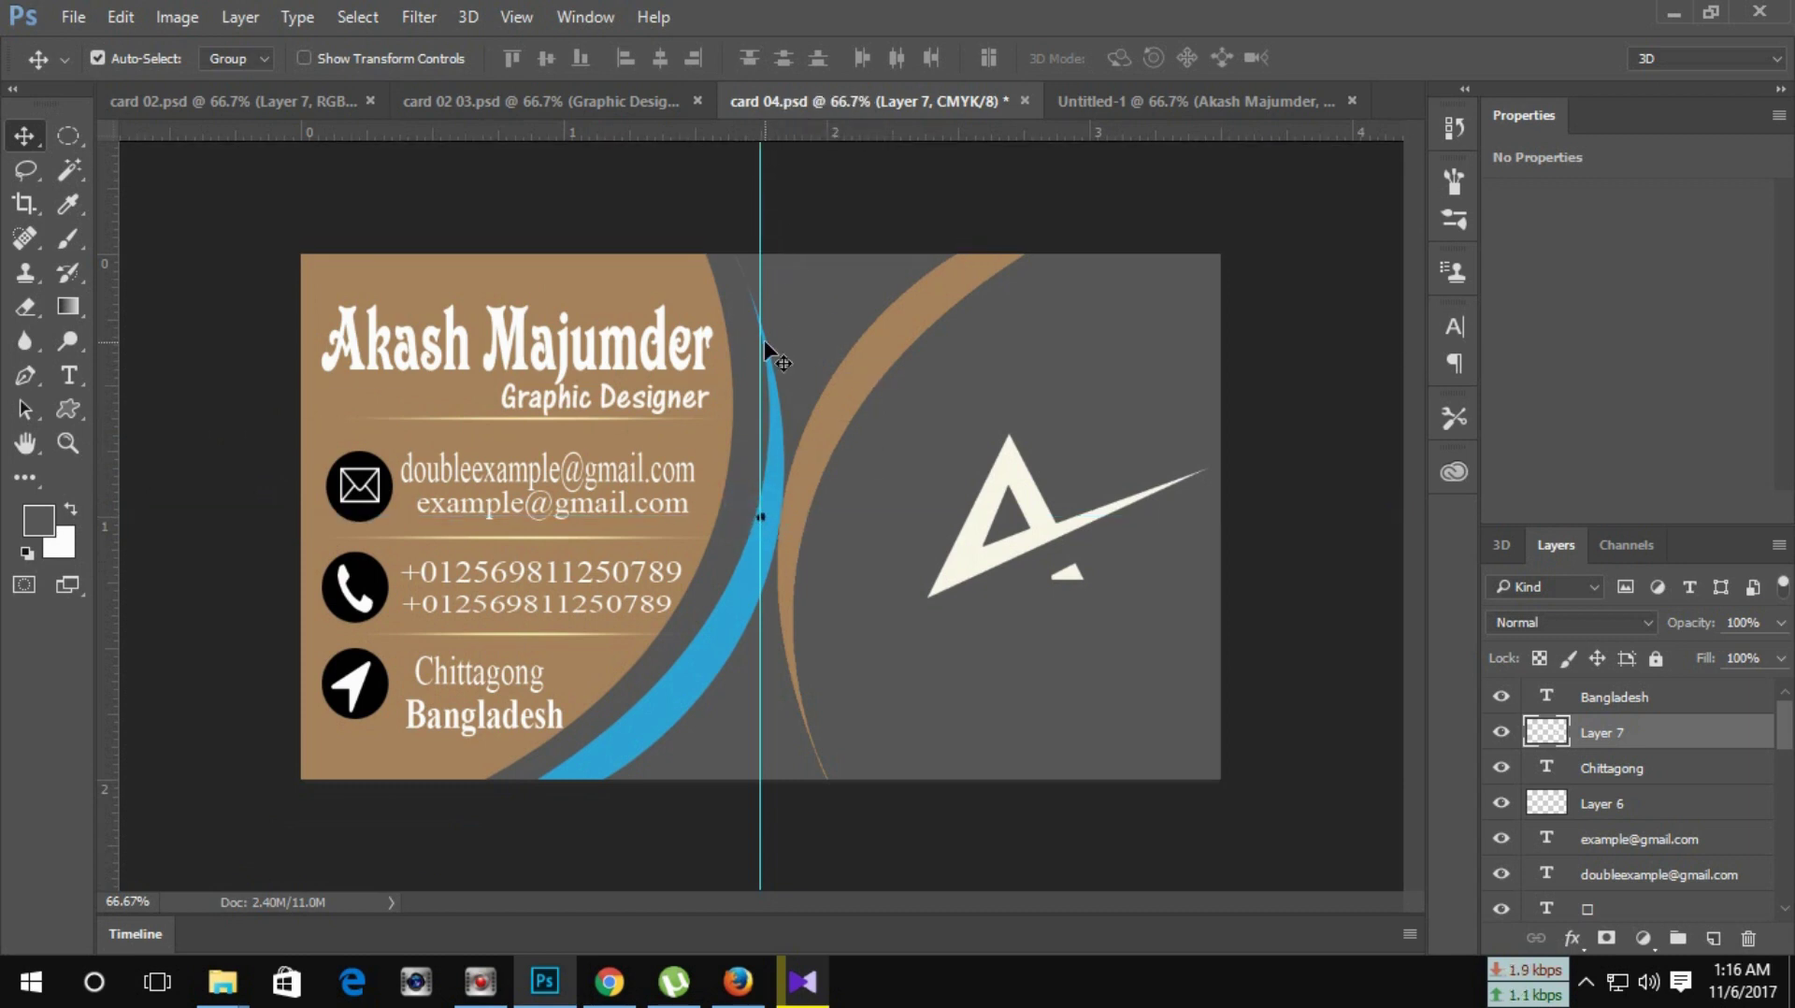
{"action": "left_click_drag", "start_coordinate": [765, 340], "coordinate": [56, 215]}
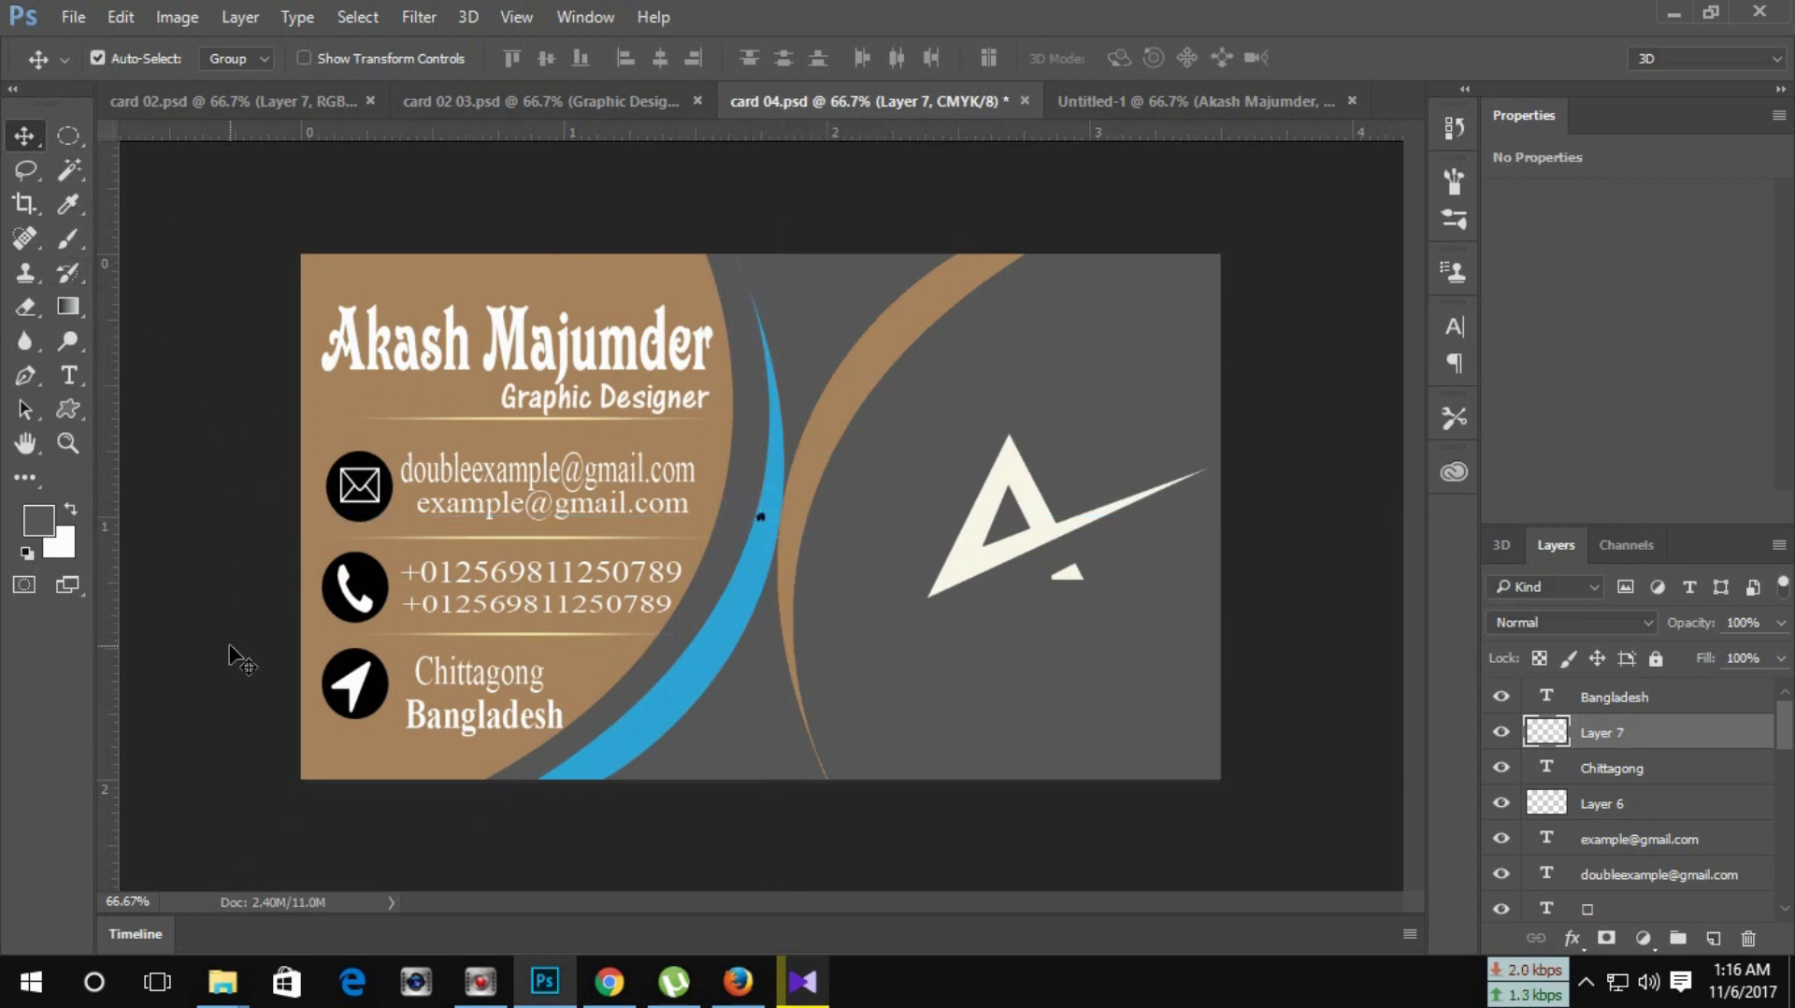
{"action": "key", "text": "ctrl+s"}
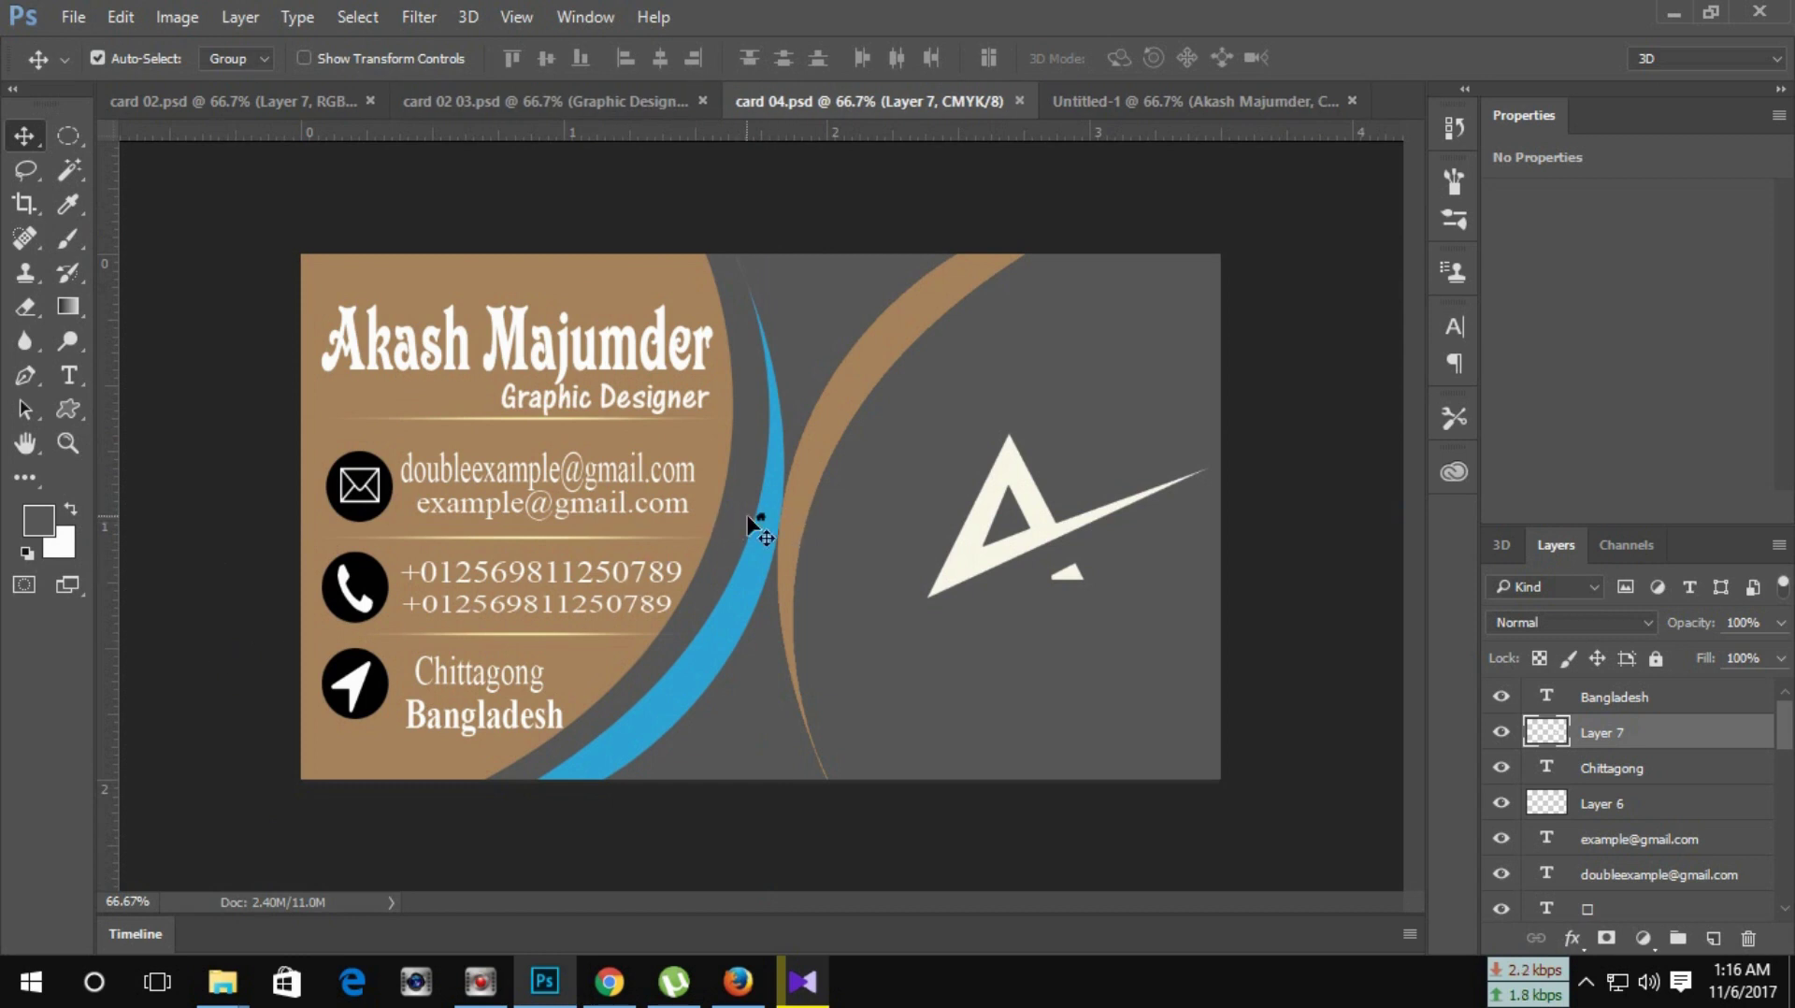
Step: Delete the stray fa-home layers, removing the dark mark on the blue arc, and save
{"action": "left_click_drag", "start_coordinate": [764, 528], "coordinate": [760, 529]}
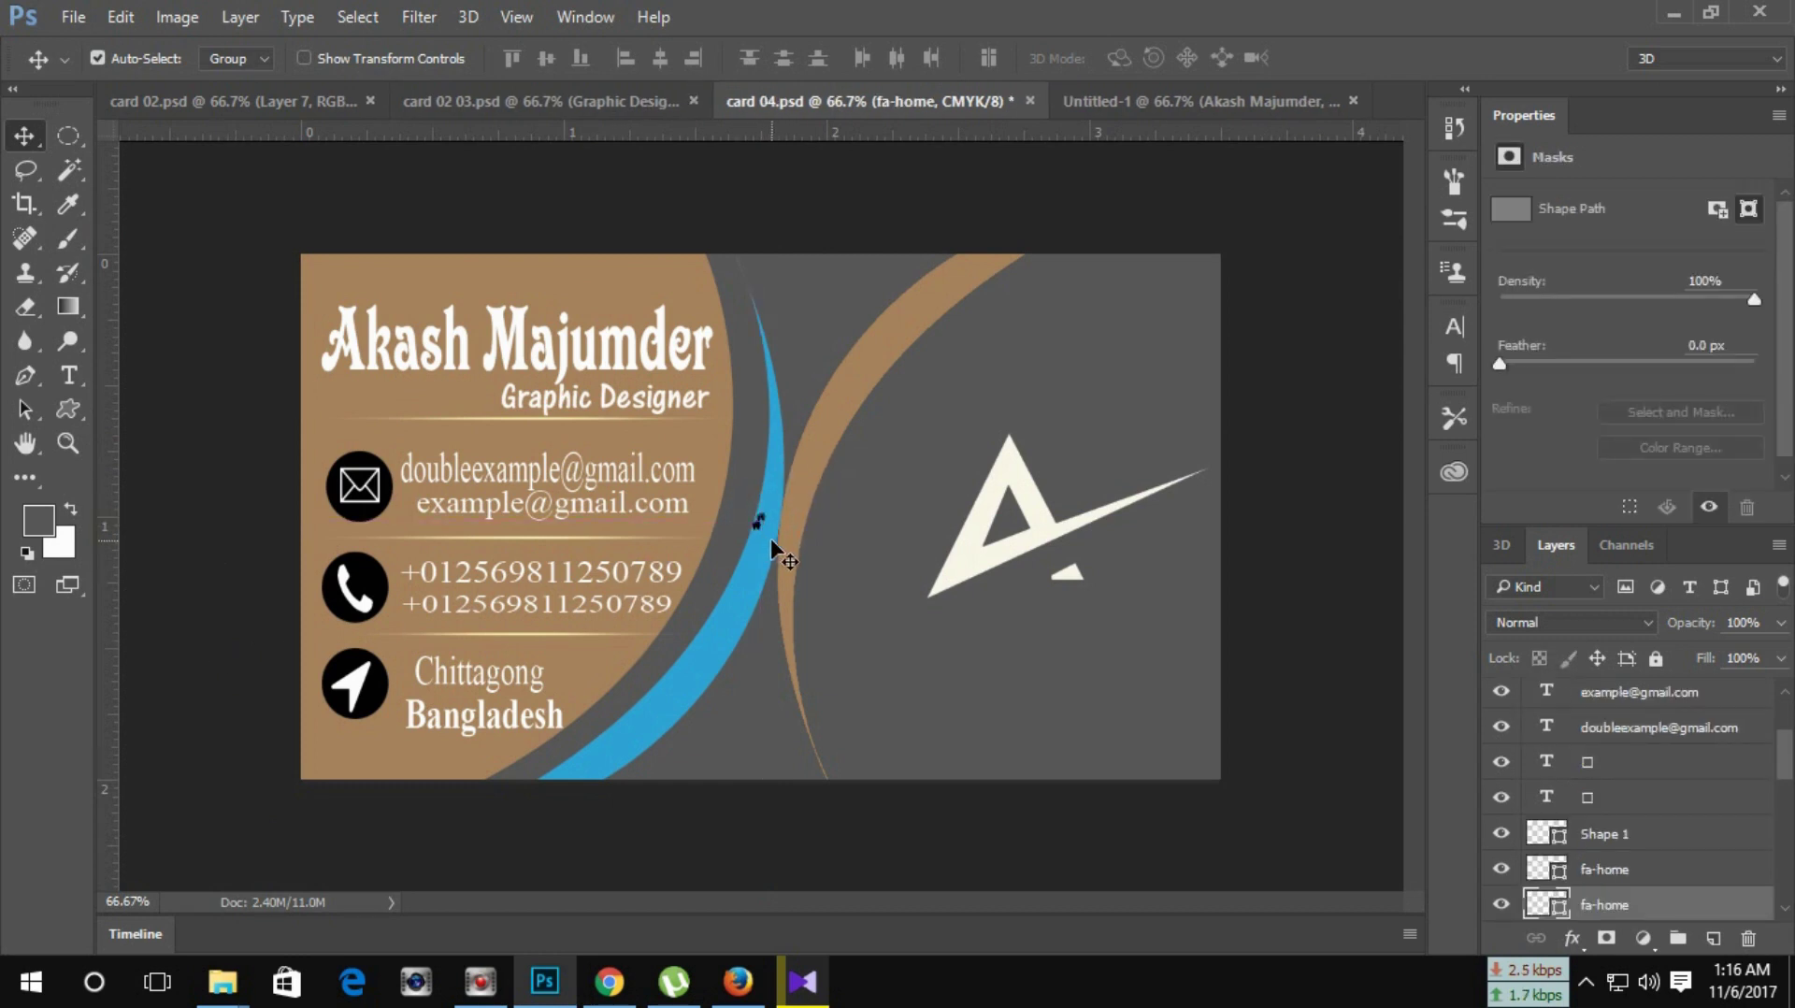
{"action": "scroll", "coordinate": [1538, 821], "scroll_direction": "down", "scroll_amount": 1}
{"action": "scroll", "coordinate": [1763, 905], "scroll_direction": "down", "scroll_amount": 3}
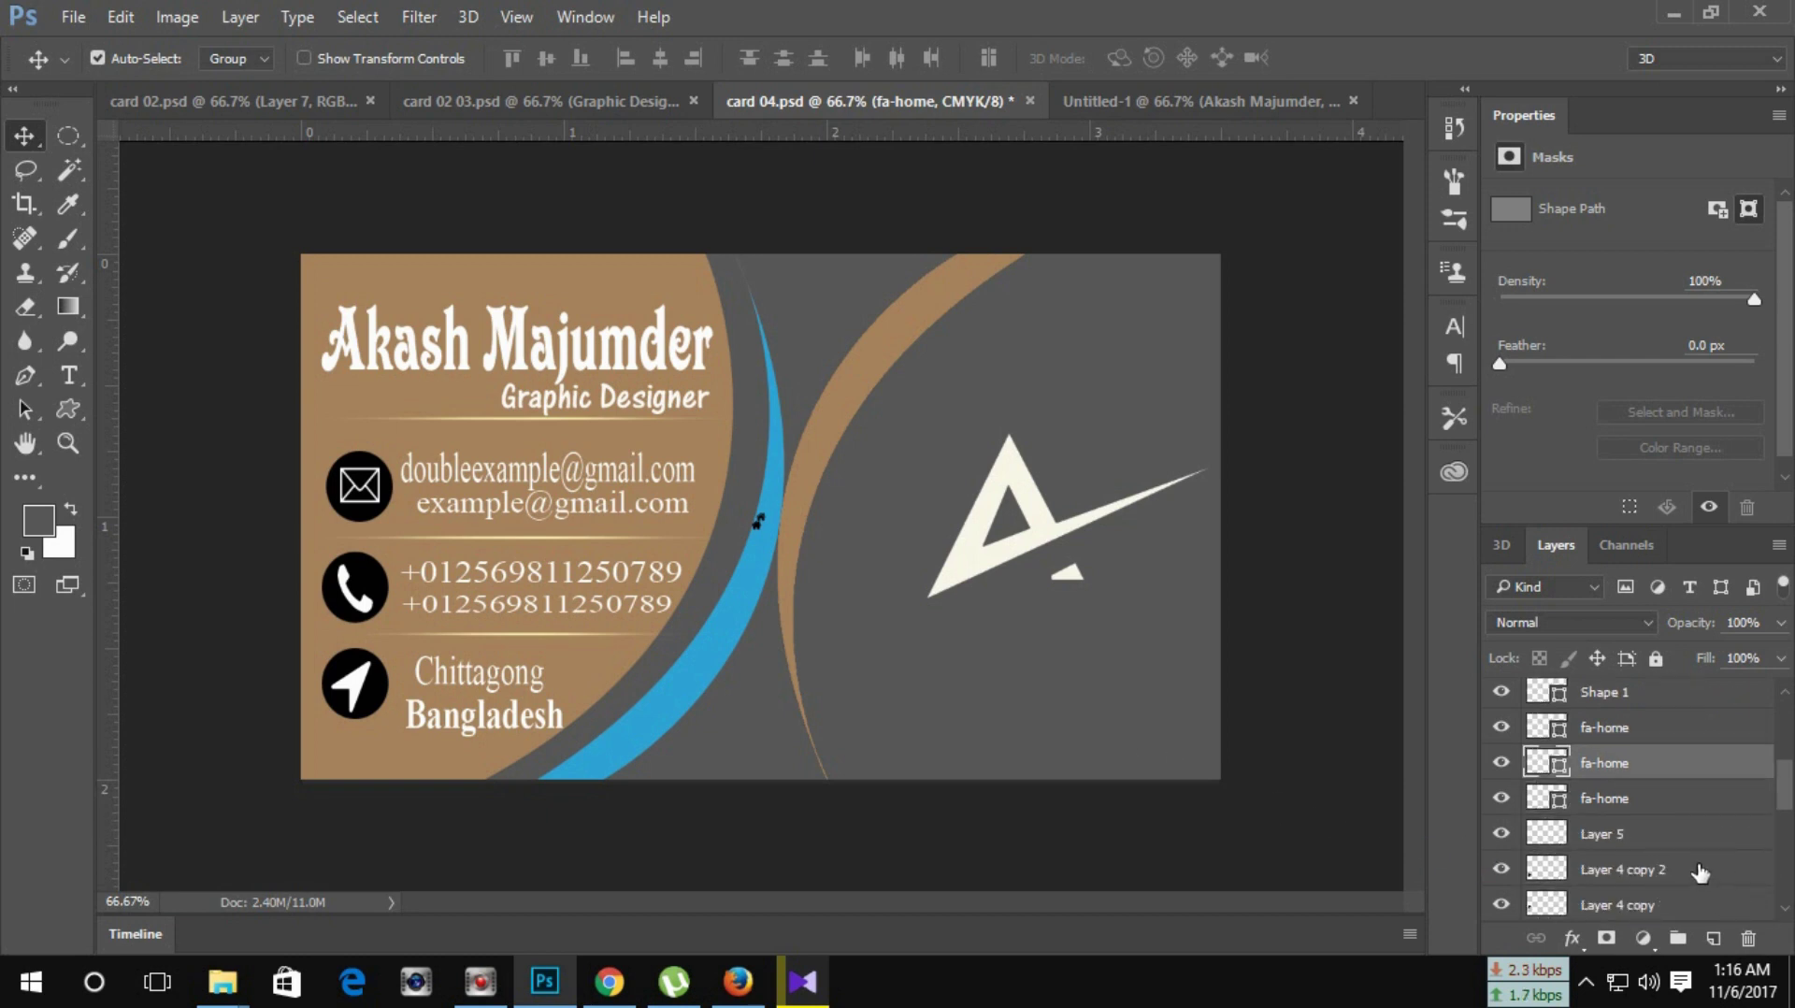
{"action": "left_click", "coordinate": [1646, 799]}
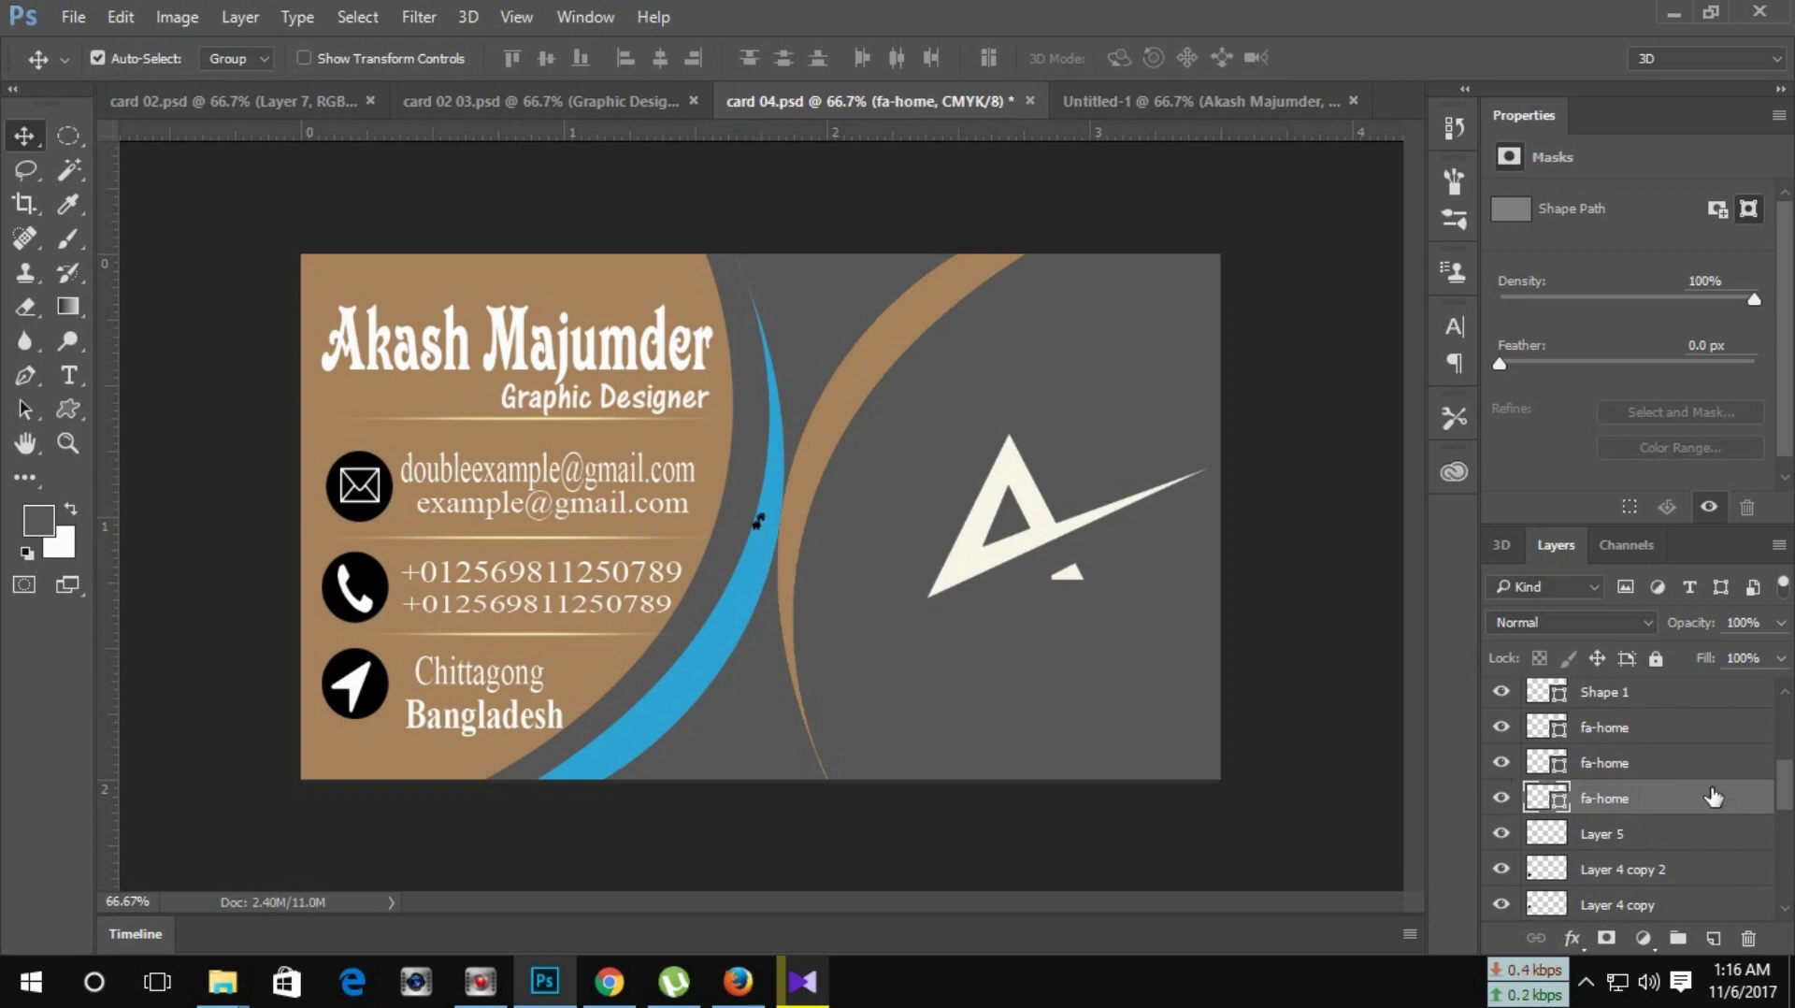
{"action": "key", "text": "Delete"}
{"action": "left_click", "coordinate": [1635, 701]}
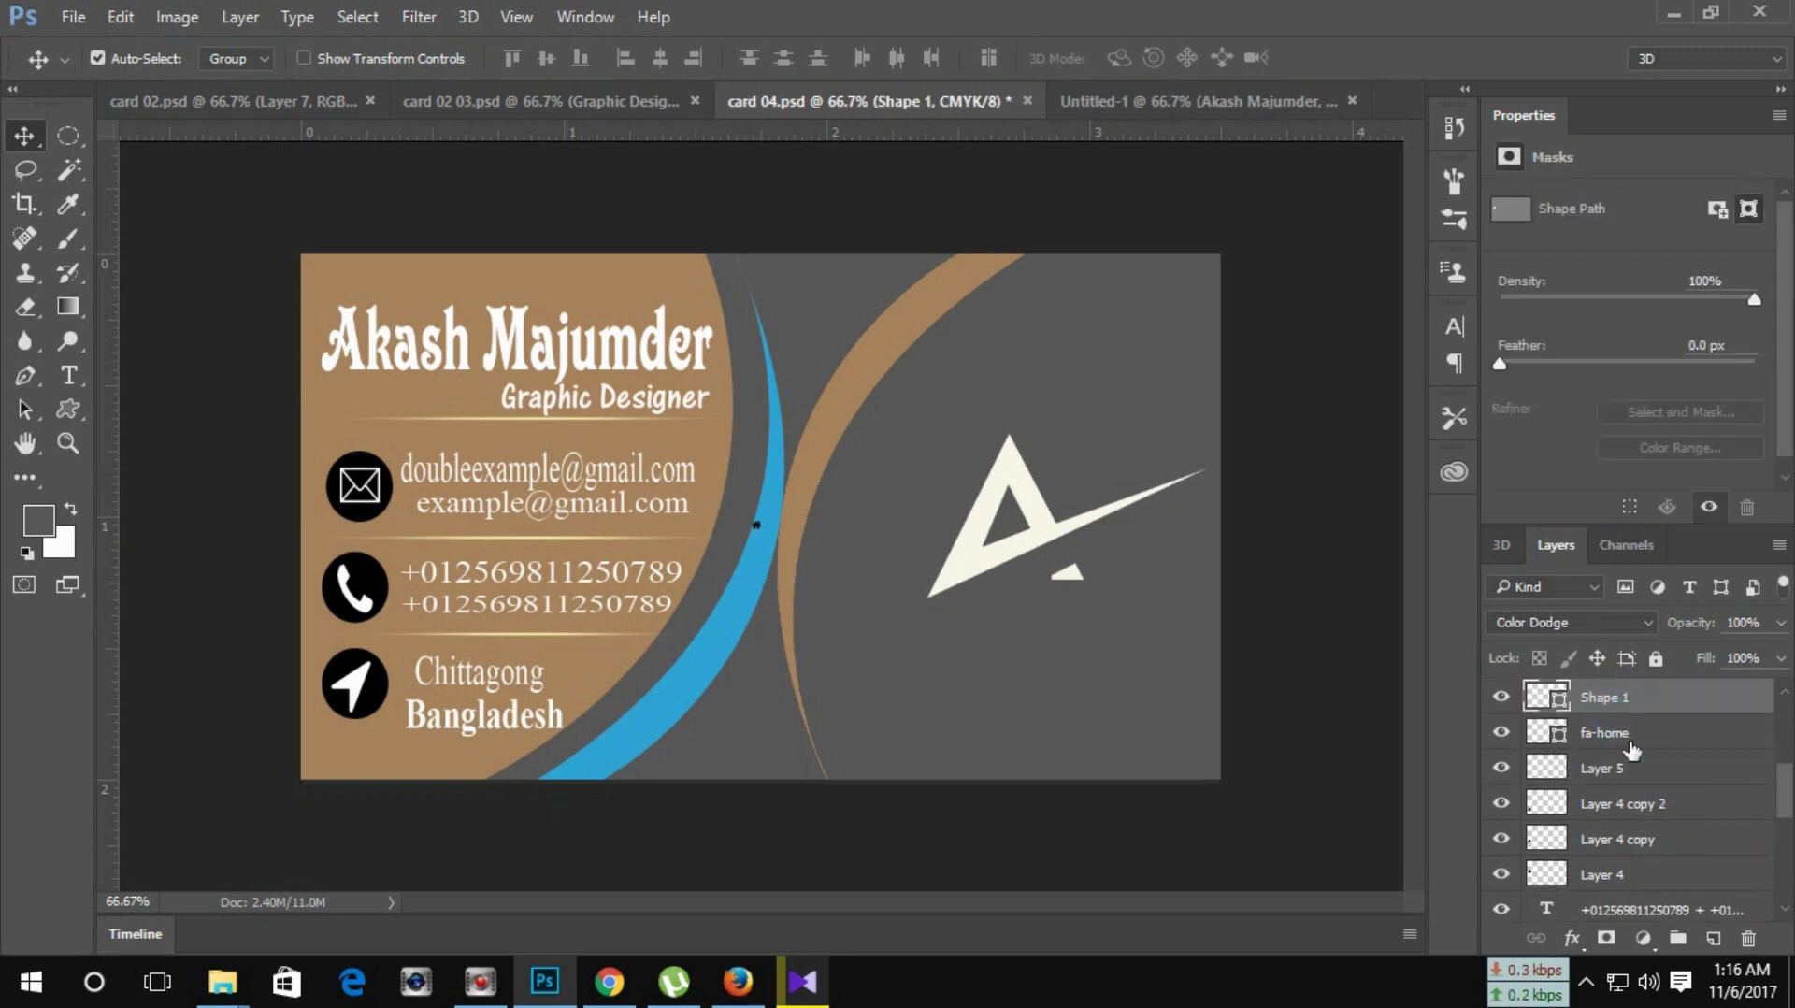
{"action": "left_click", "coordinate": [1632, 739]}
{"action": "key", "text": "Delete"}
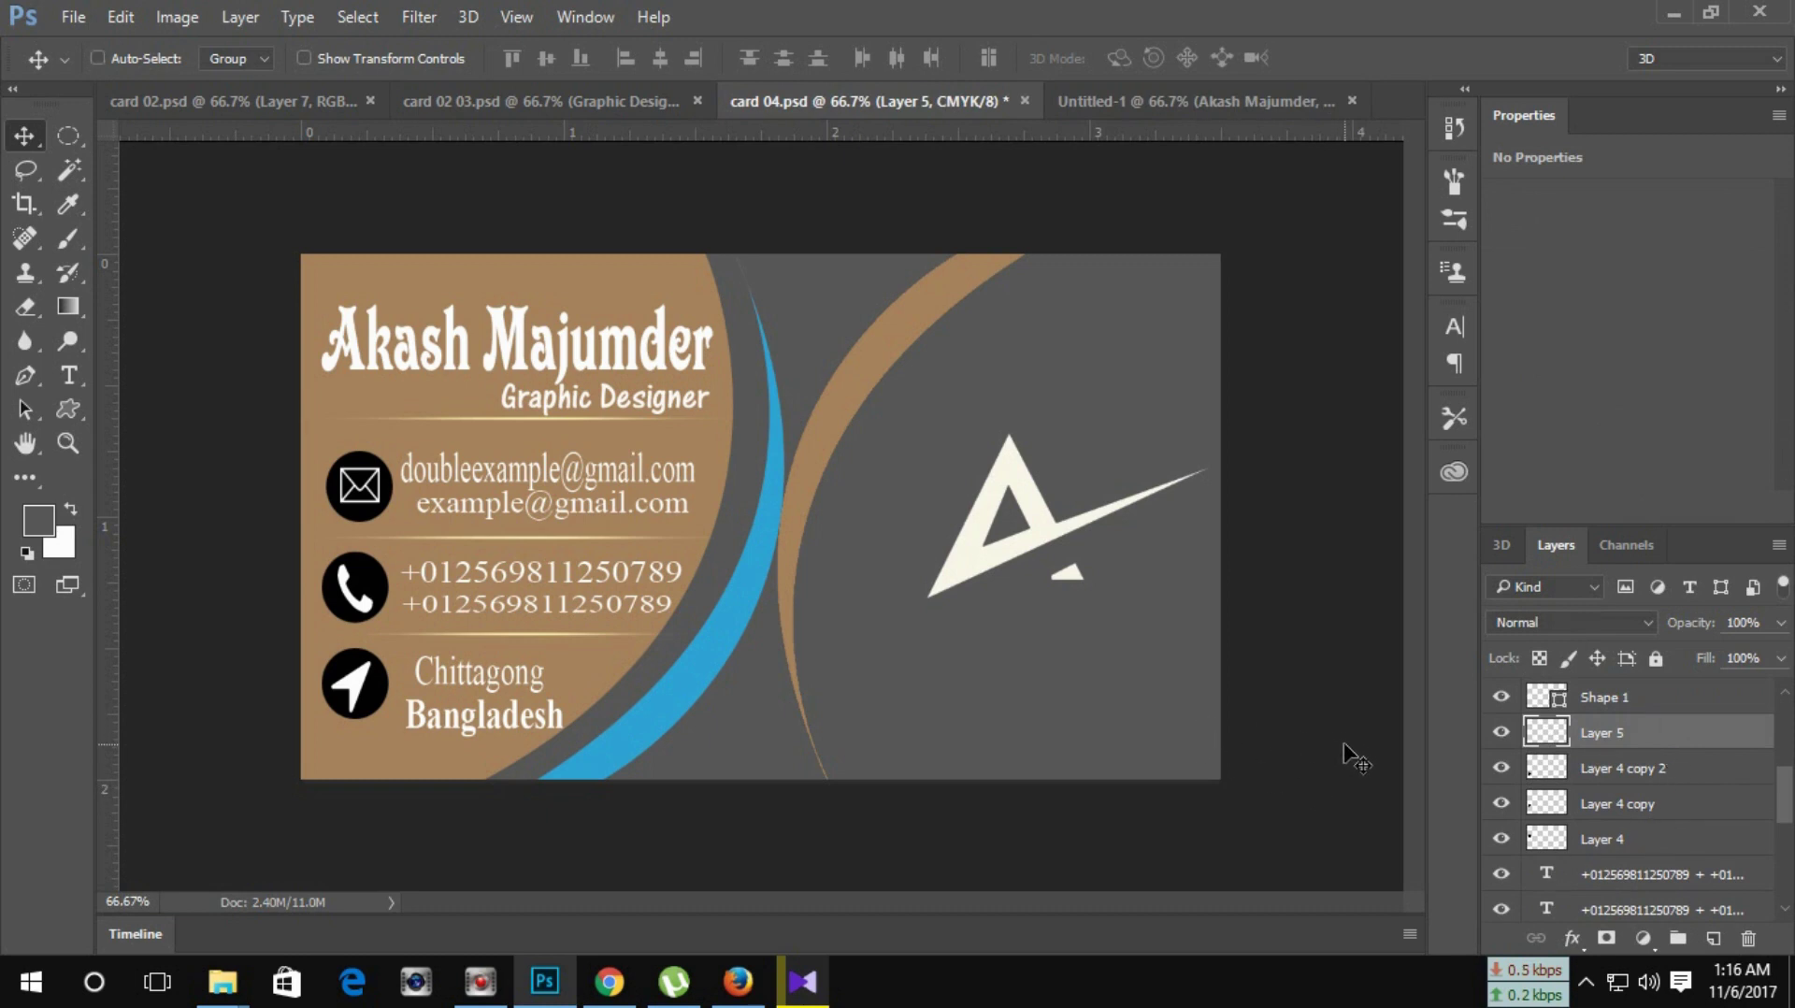
{"action": "key", "text": "ctrl+s"}
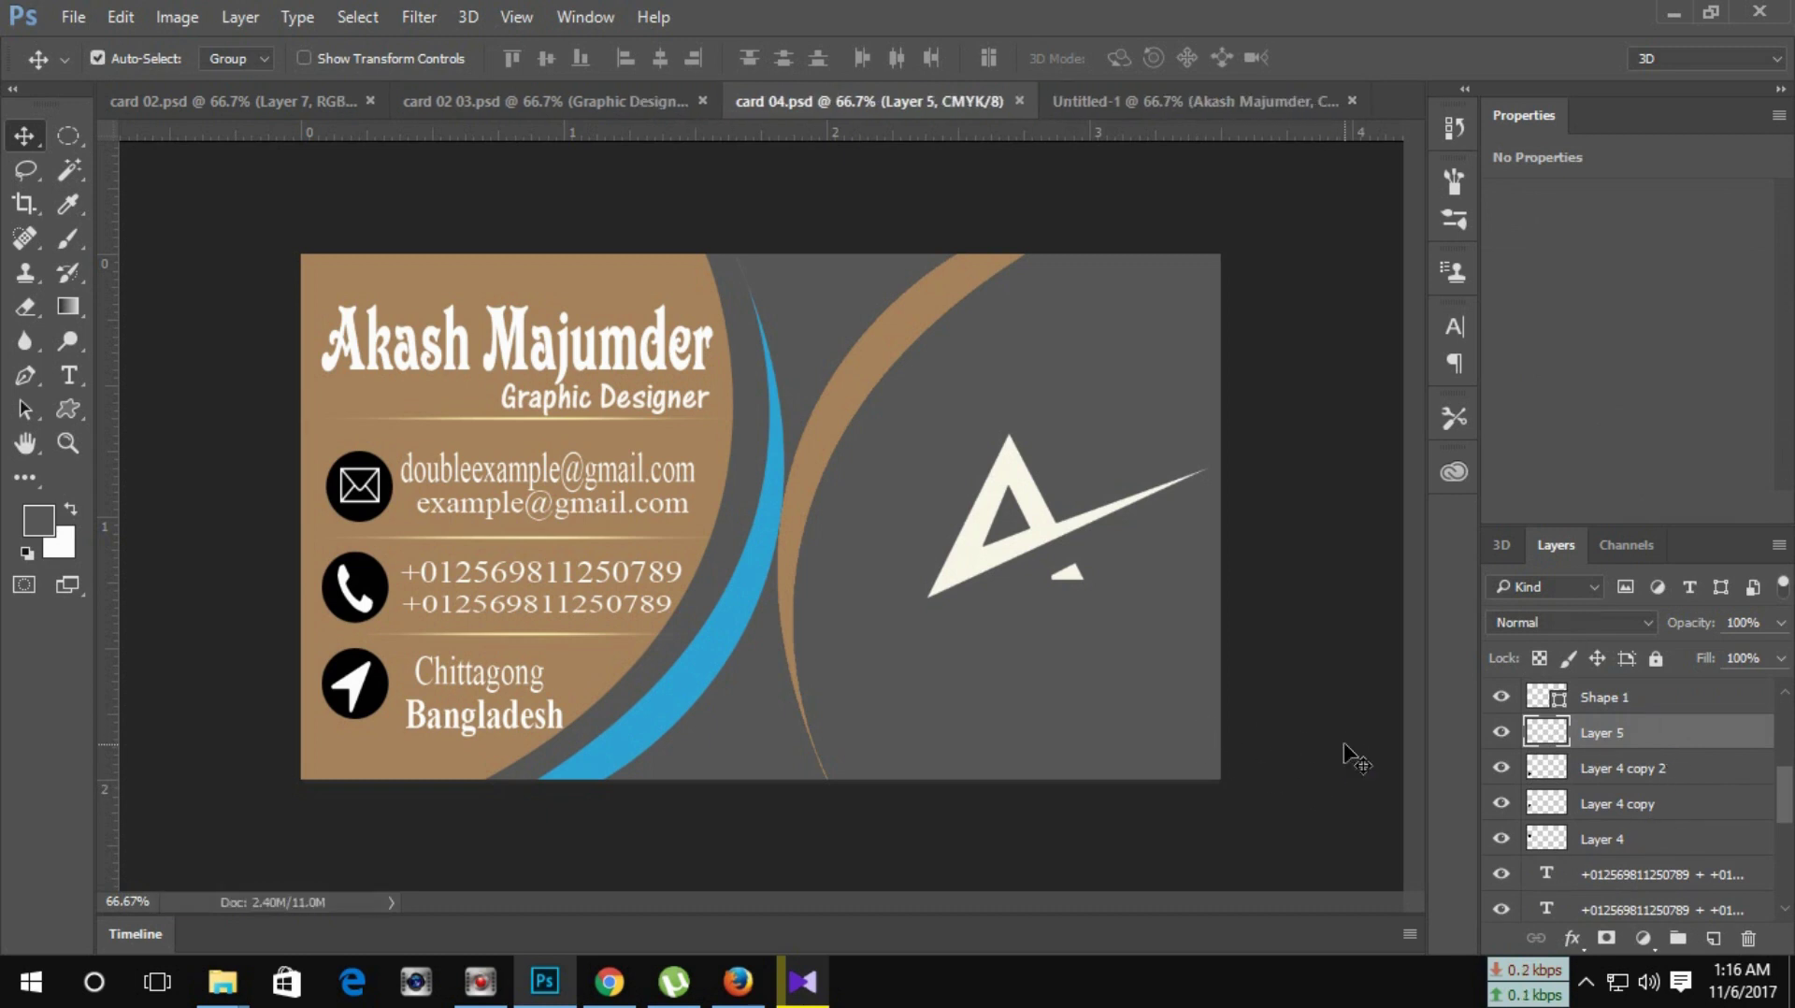